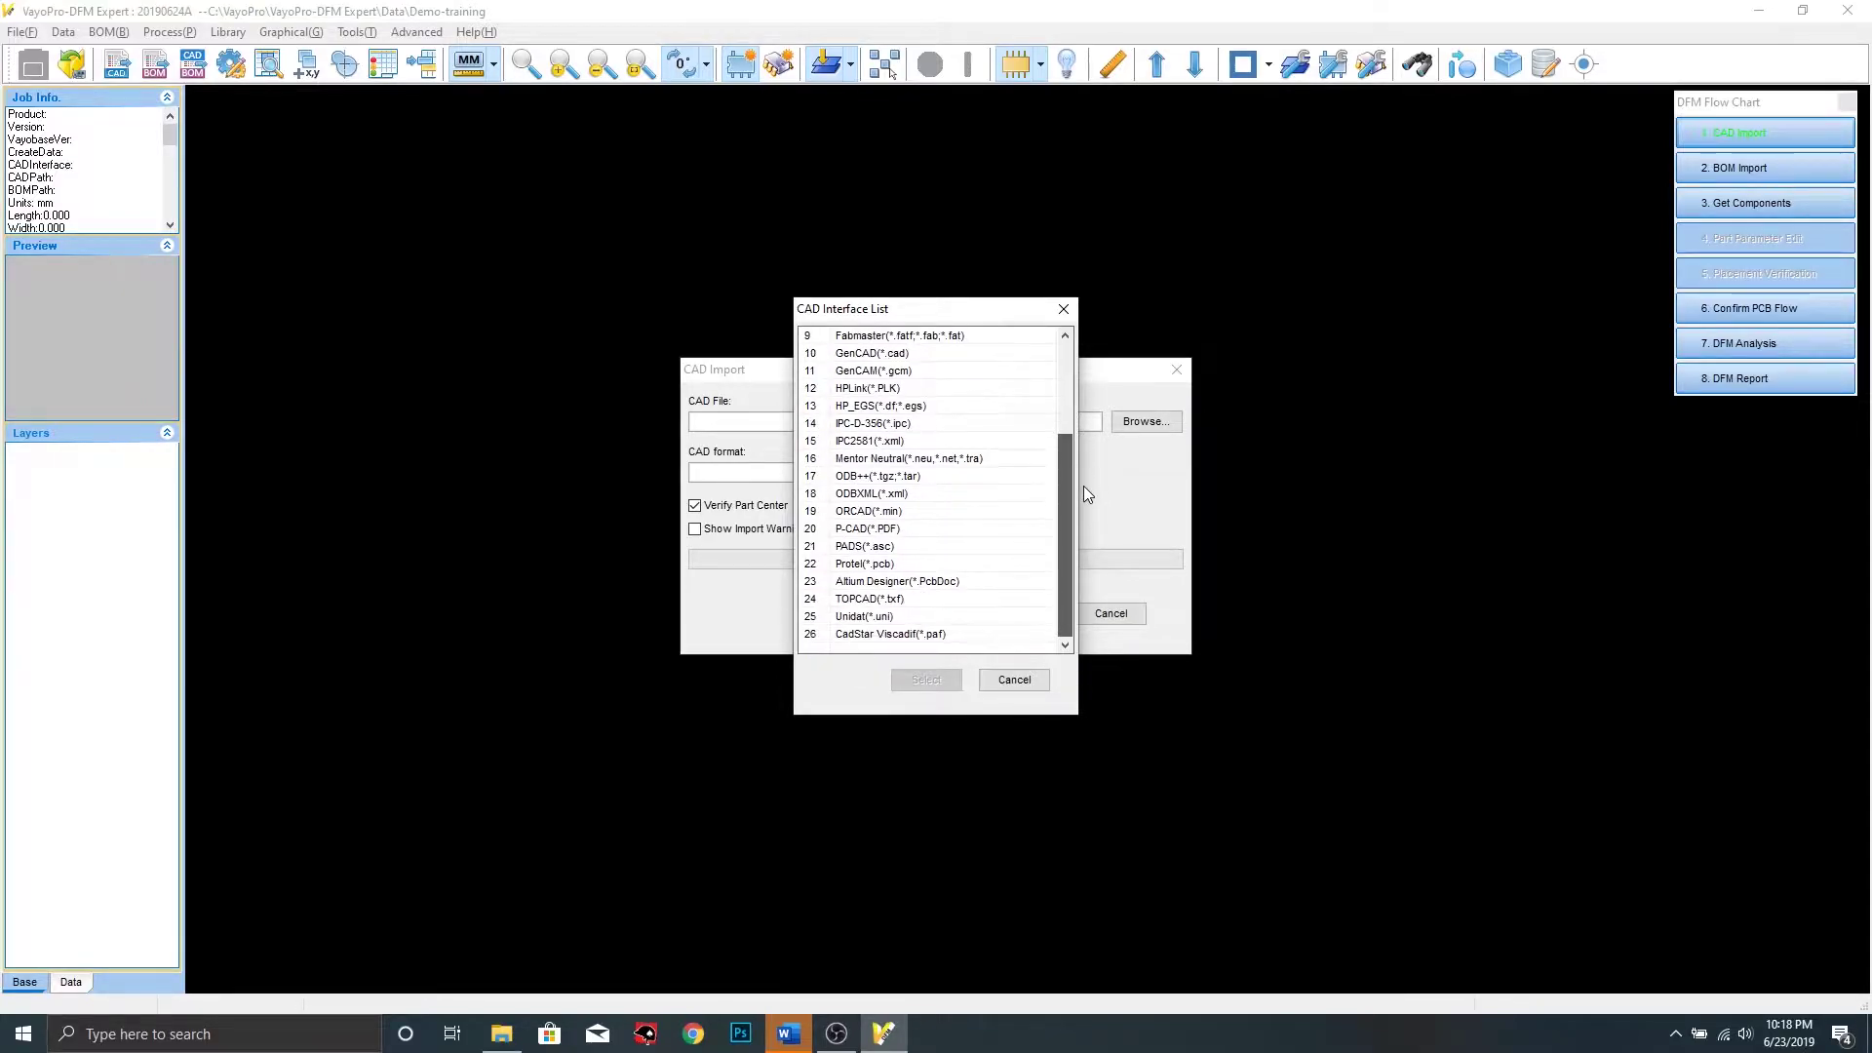
# Import the DEMO.tgz ODB++ design from C:\VayoPro\VayoPro-DFM Expert\Data, then start BOM Import
pyautogui.click(1016, 681)
pyautogui.click(1143, 421)
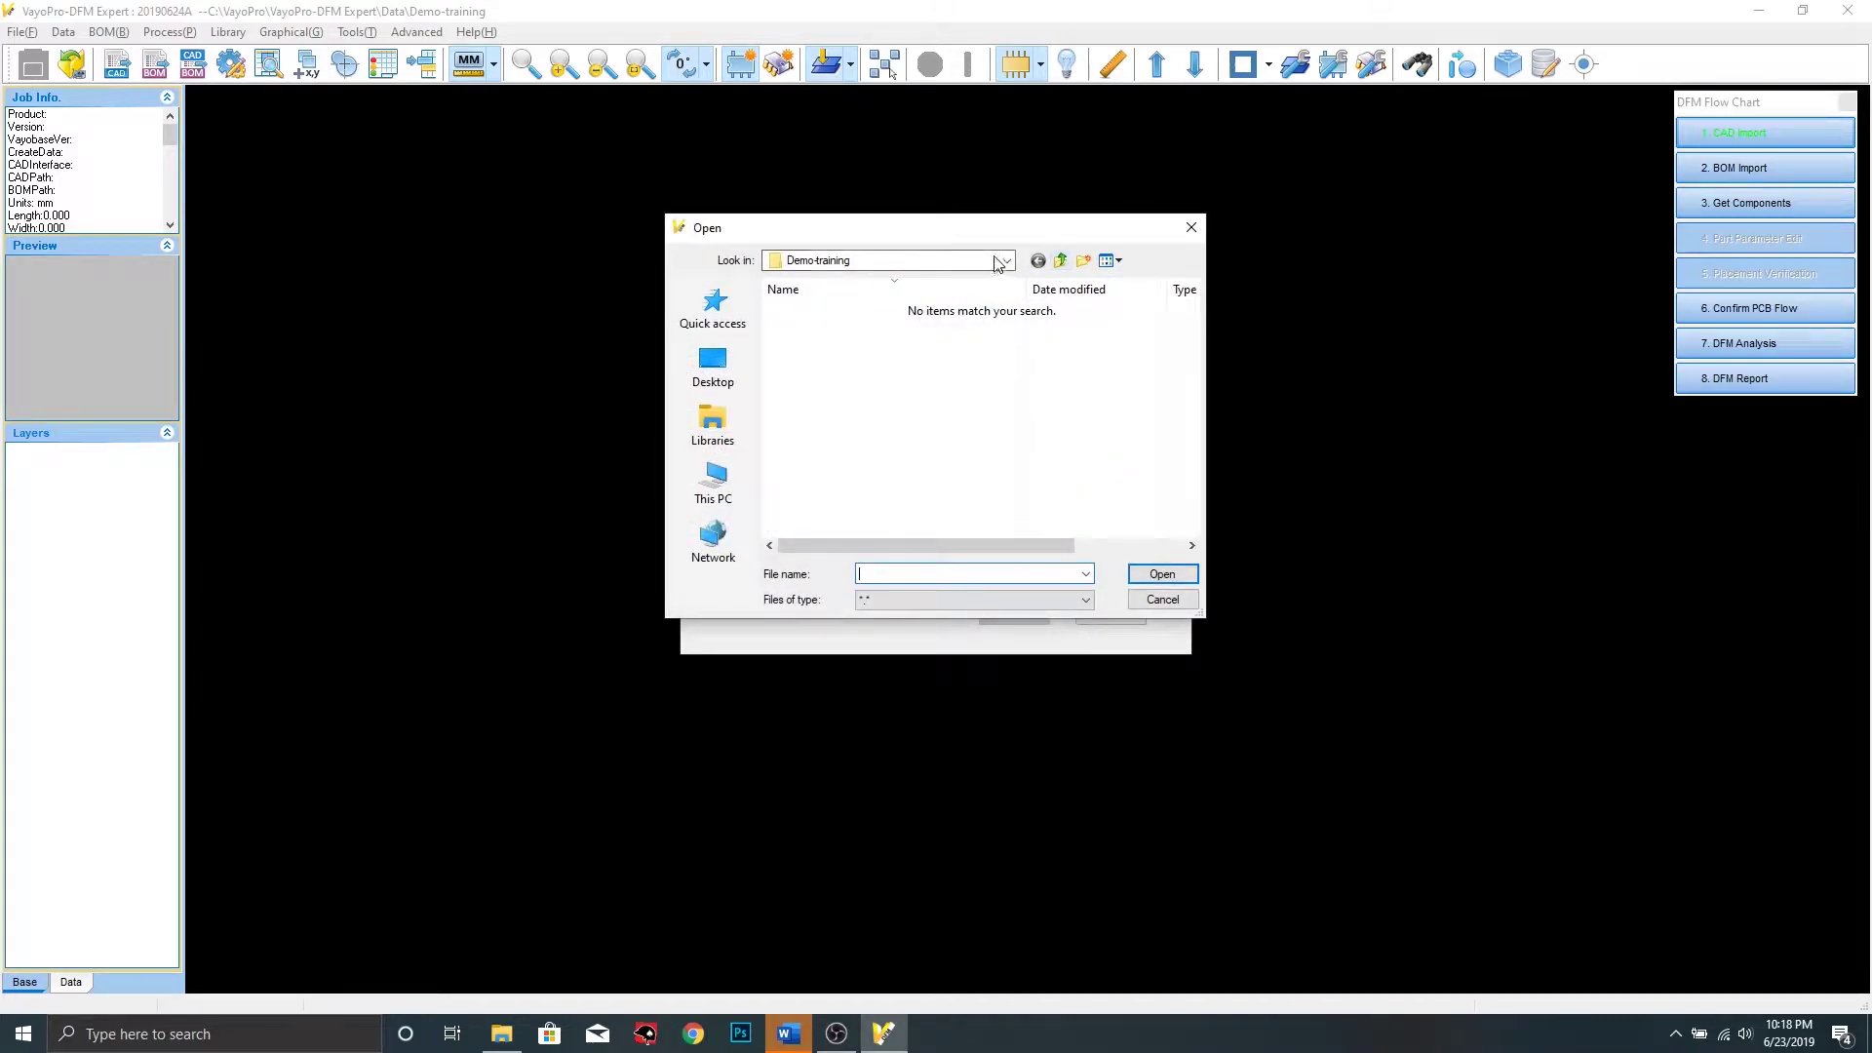
pyautogui.click(937, 260)
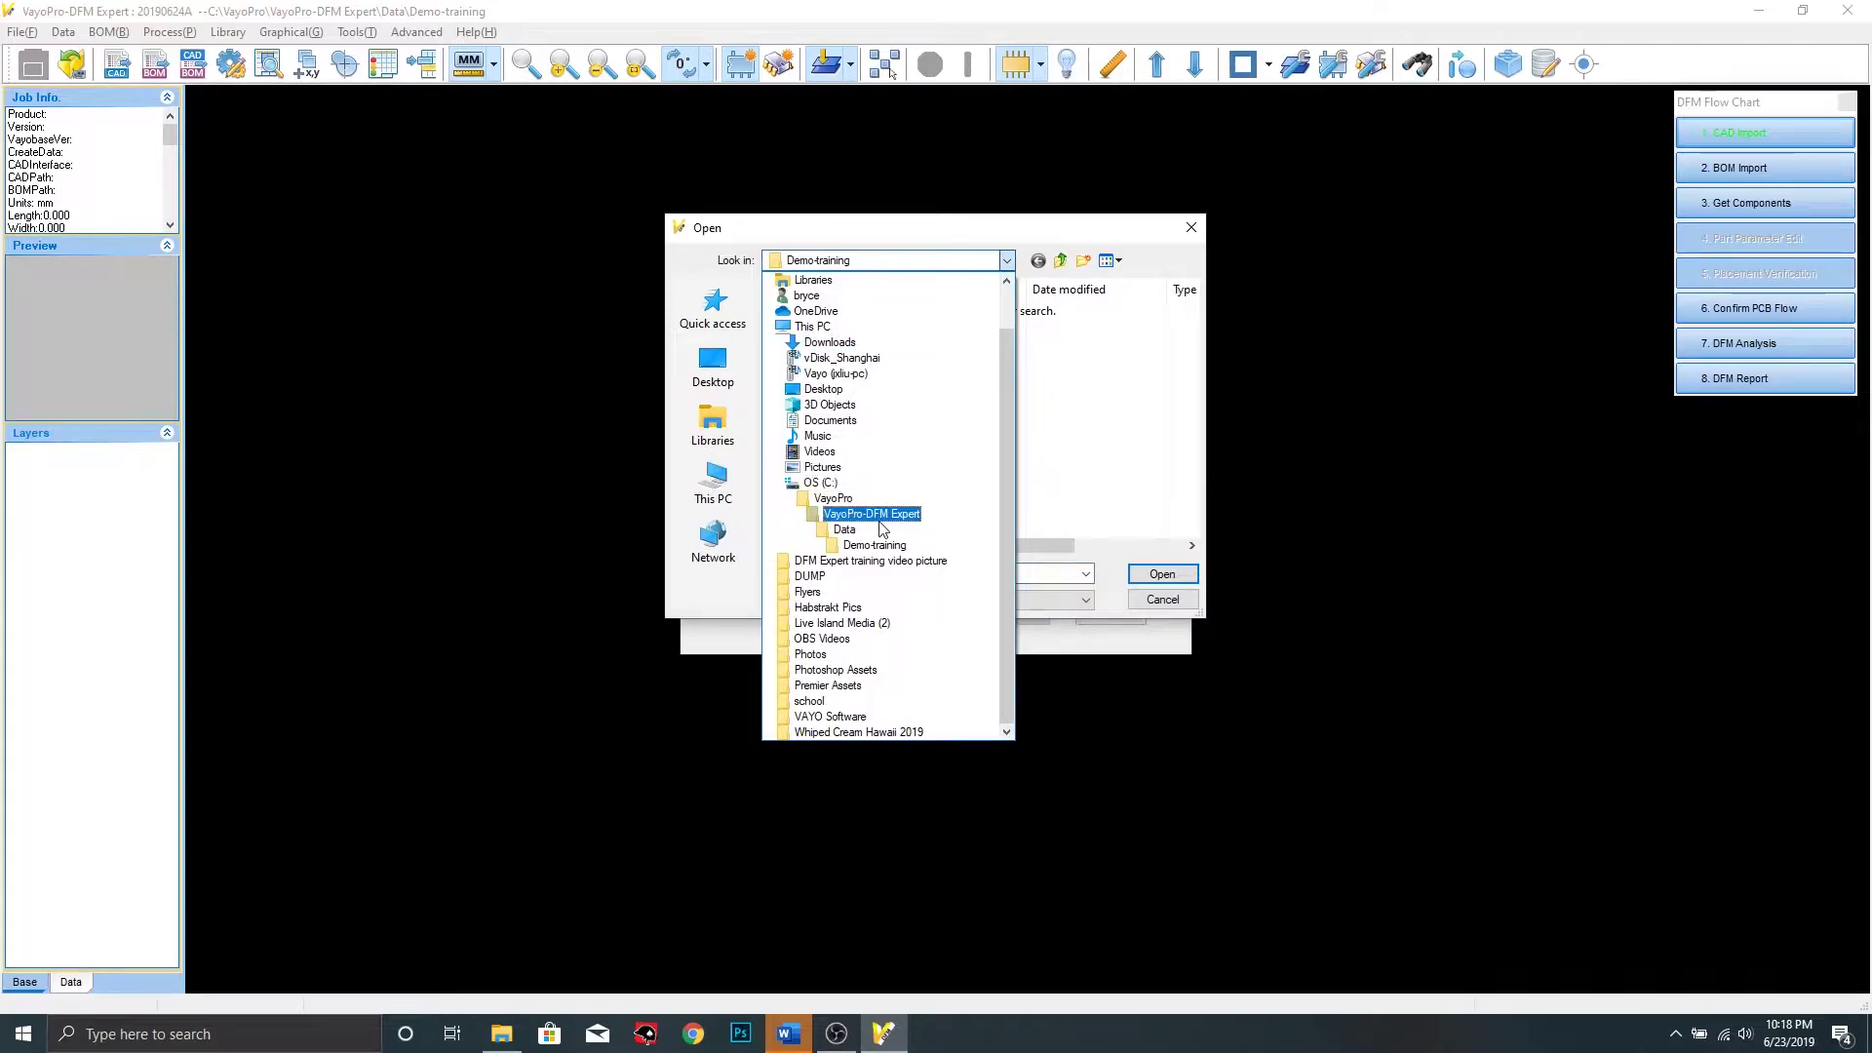
pyautogui.click(844, 484)
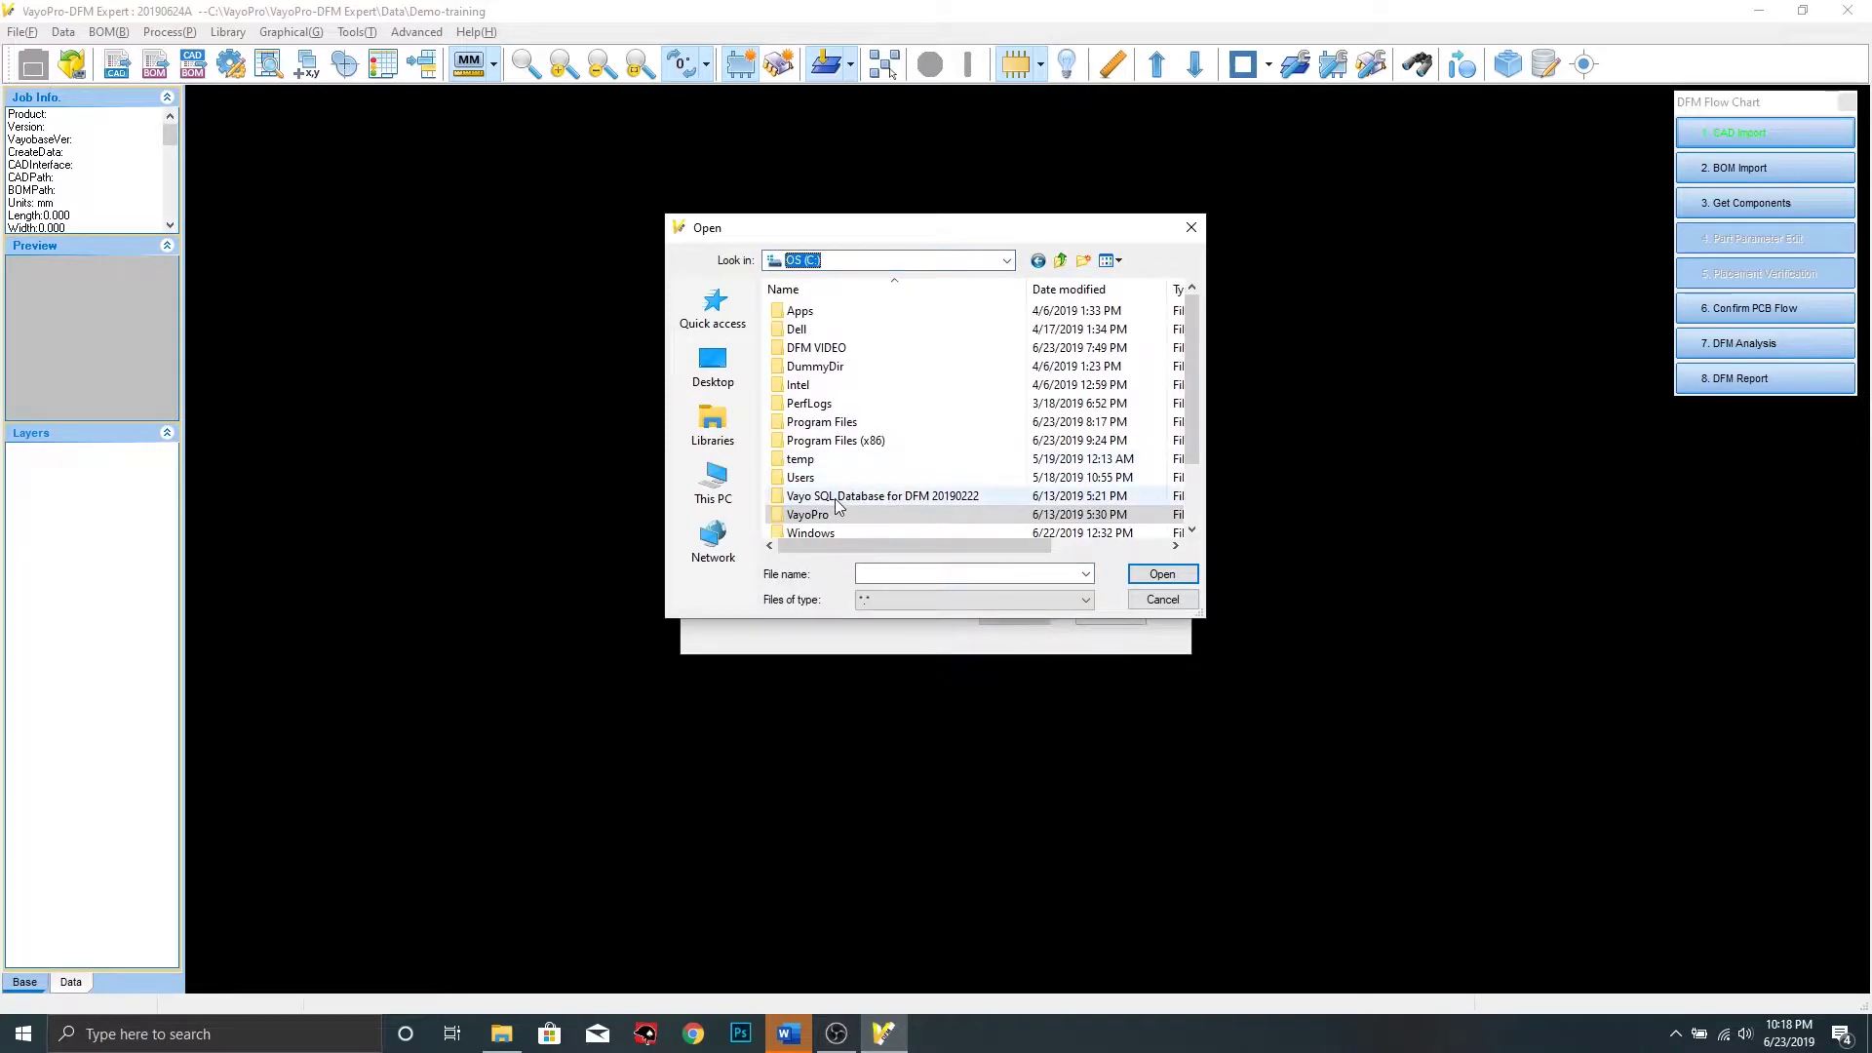
pyautogui.doubleClick(827, 515)
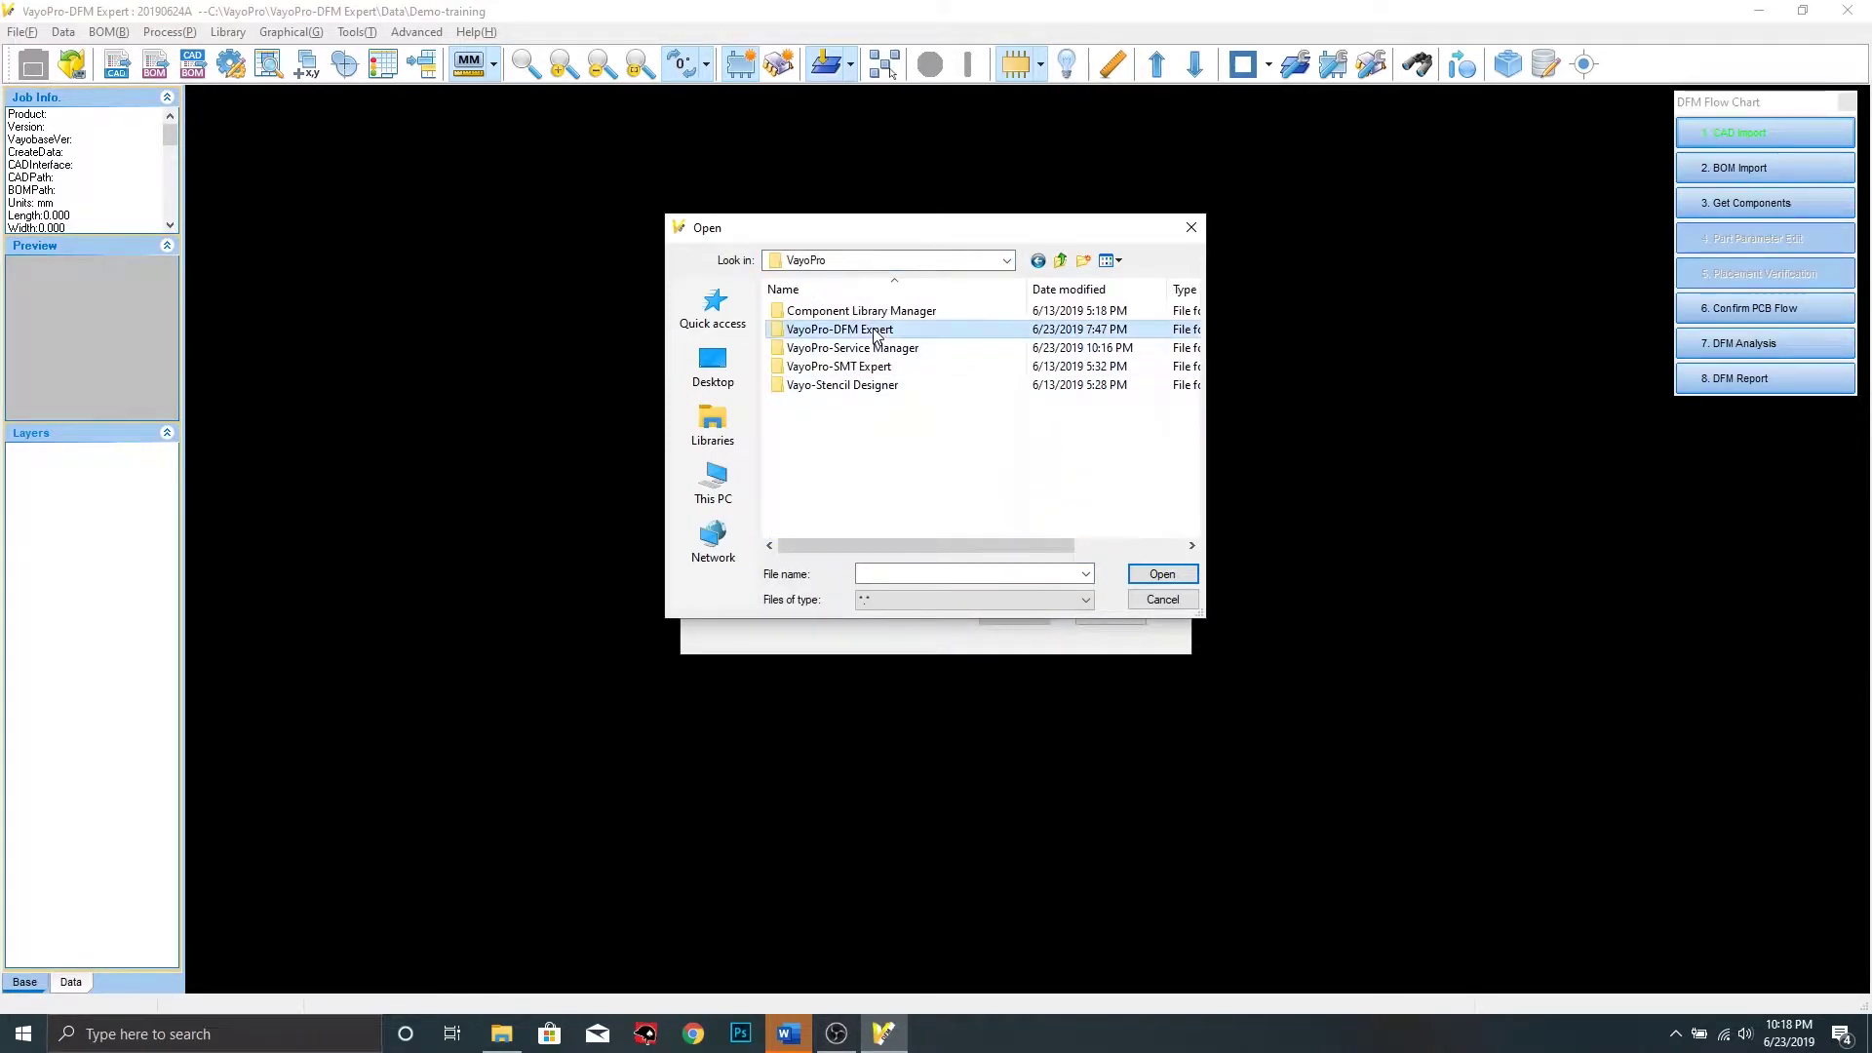
pyautogui.doubleClick(848, 328)
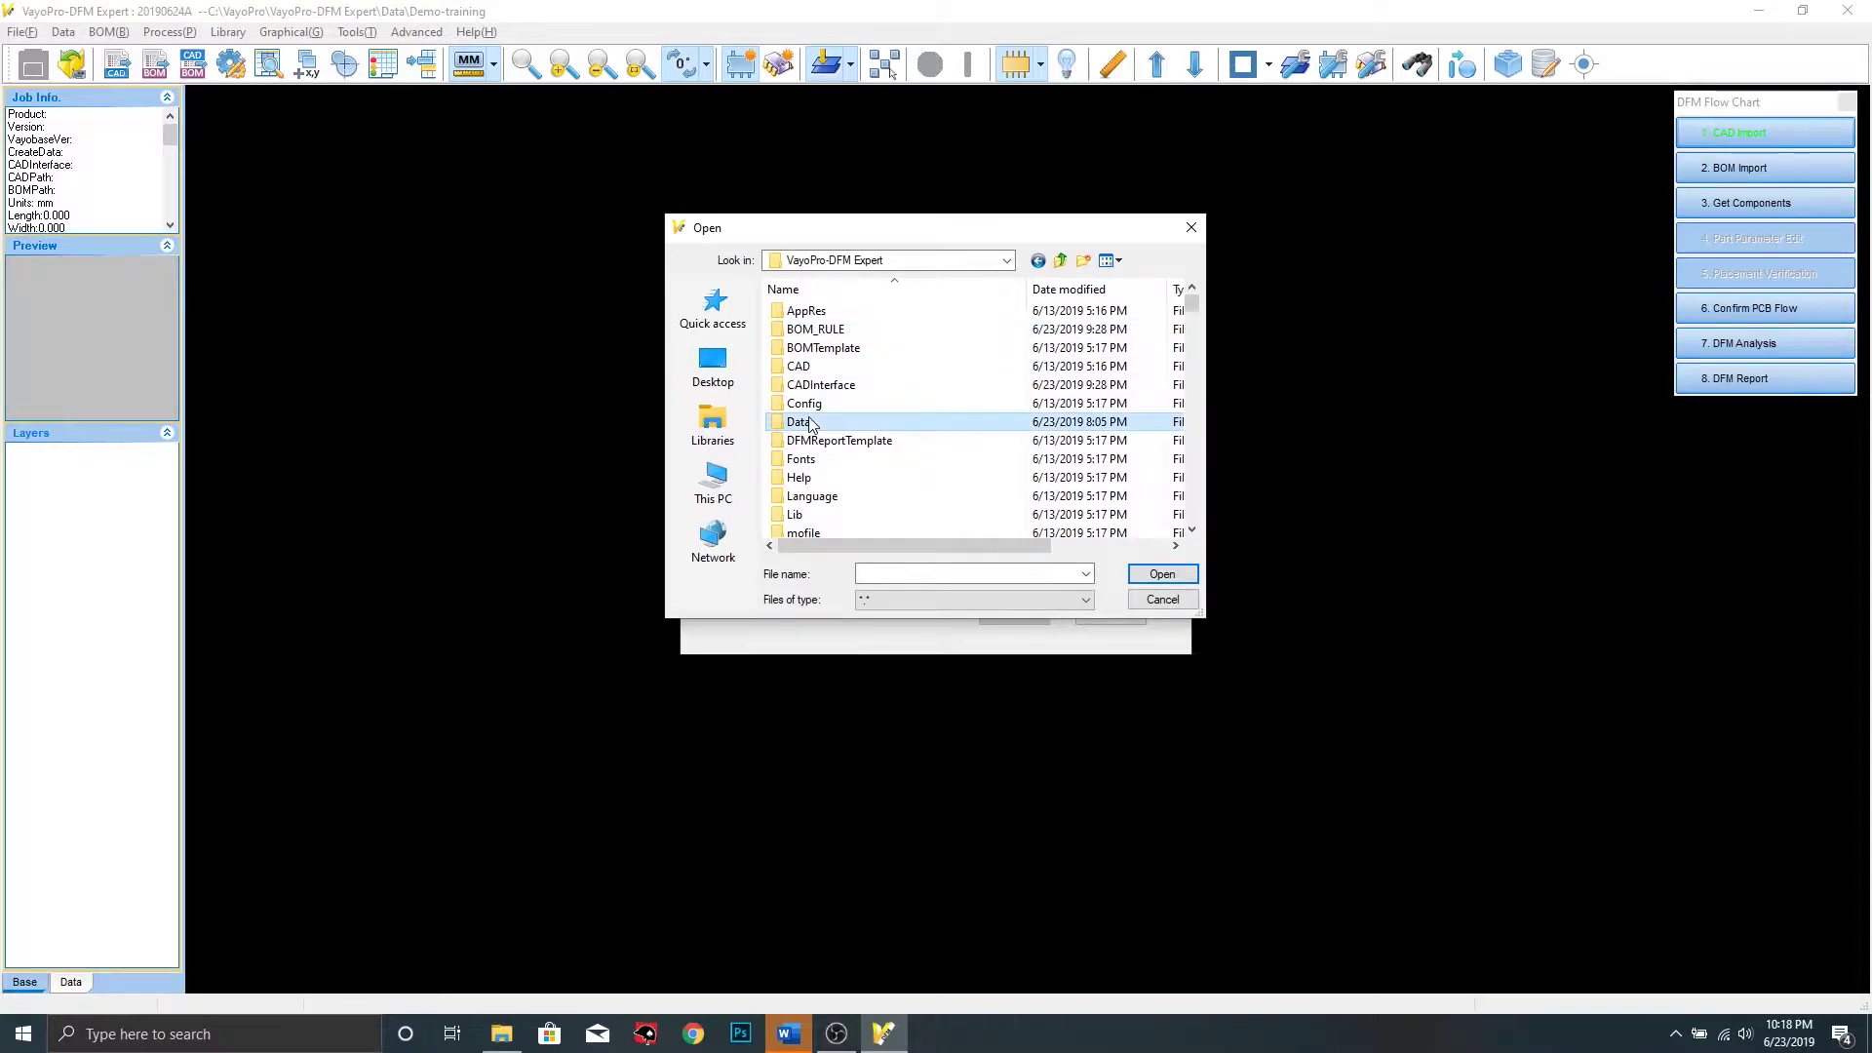
pyautogui.doubleClick(809, 424)
pyautogui.click(834, 335)
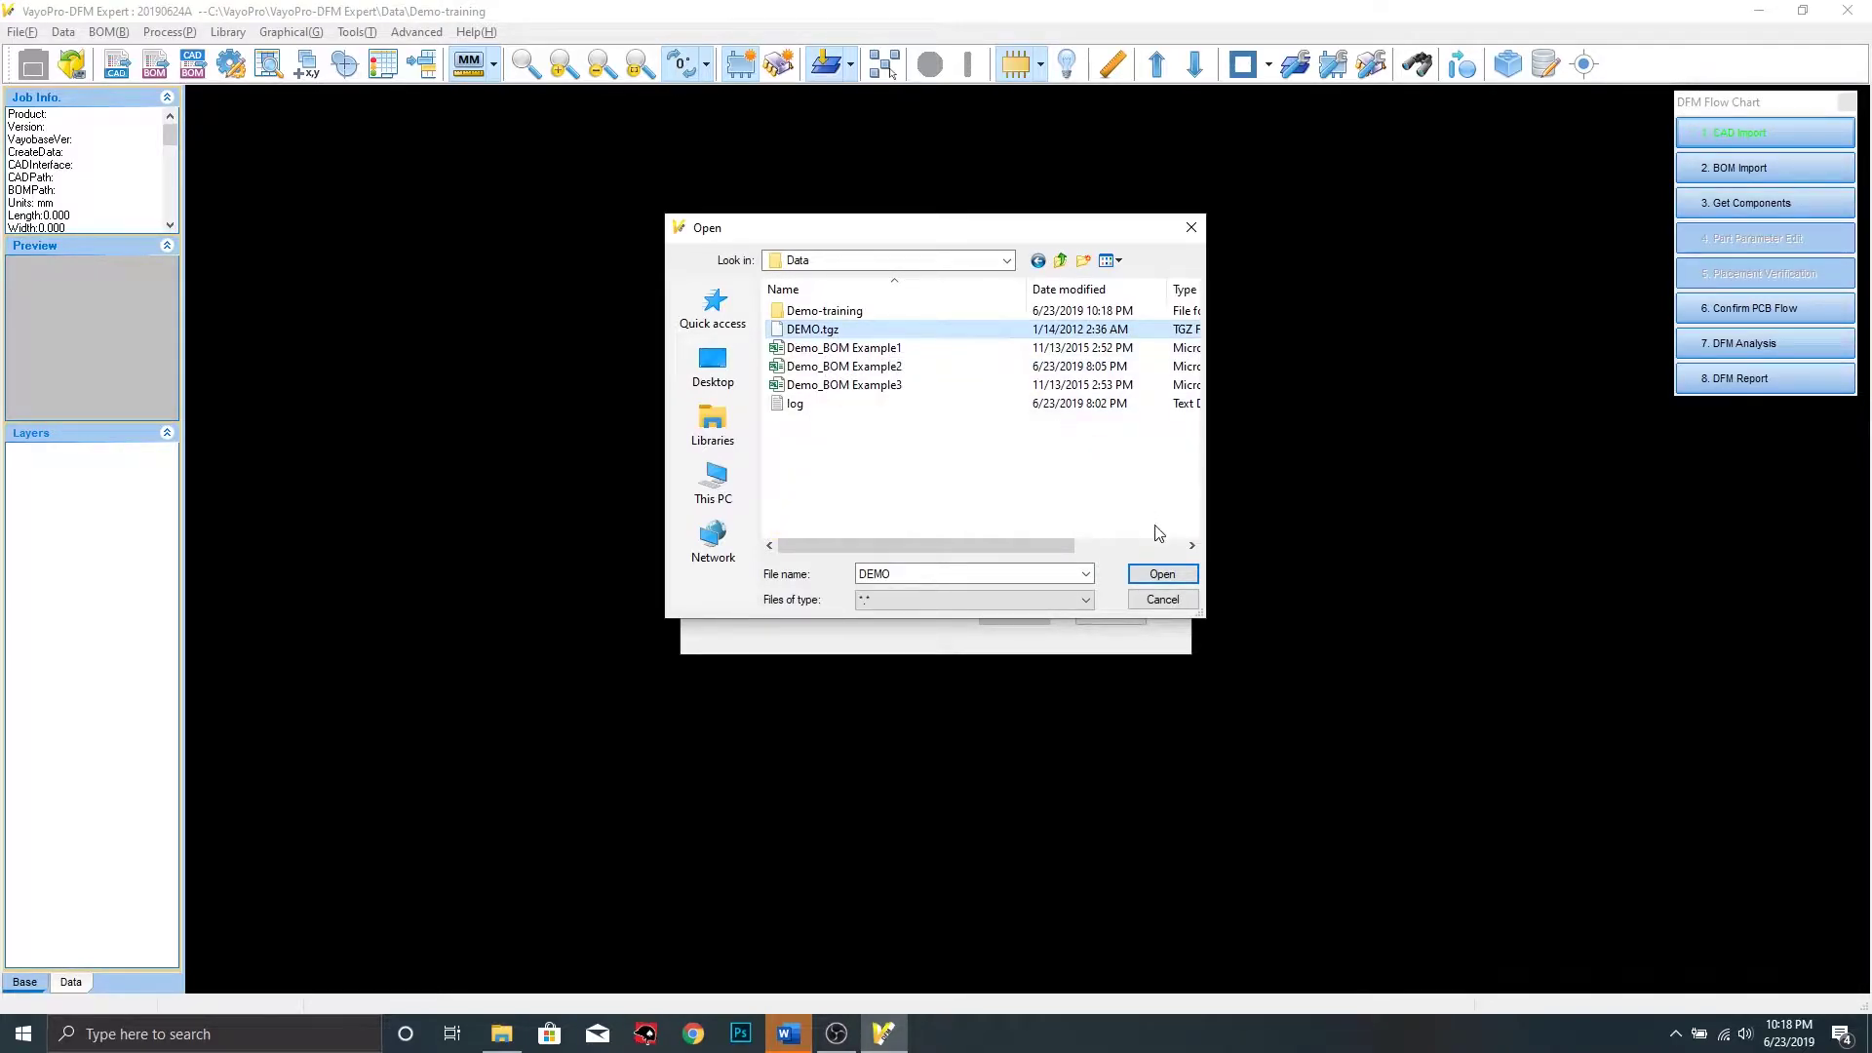
pyautogui.click(1166, 573)
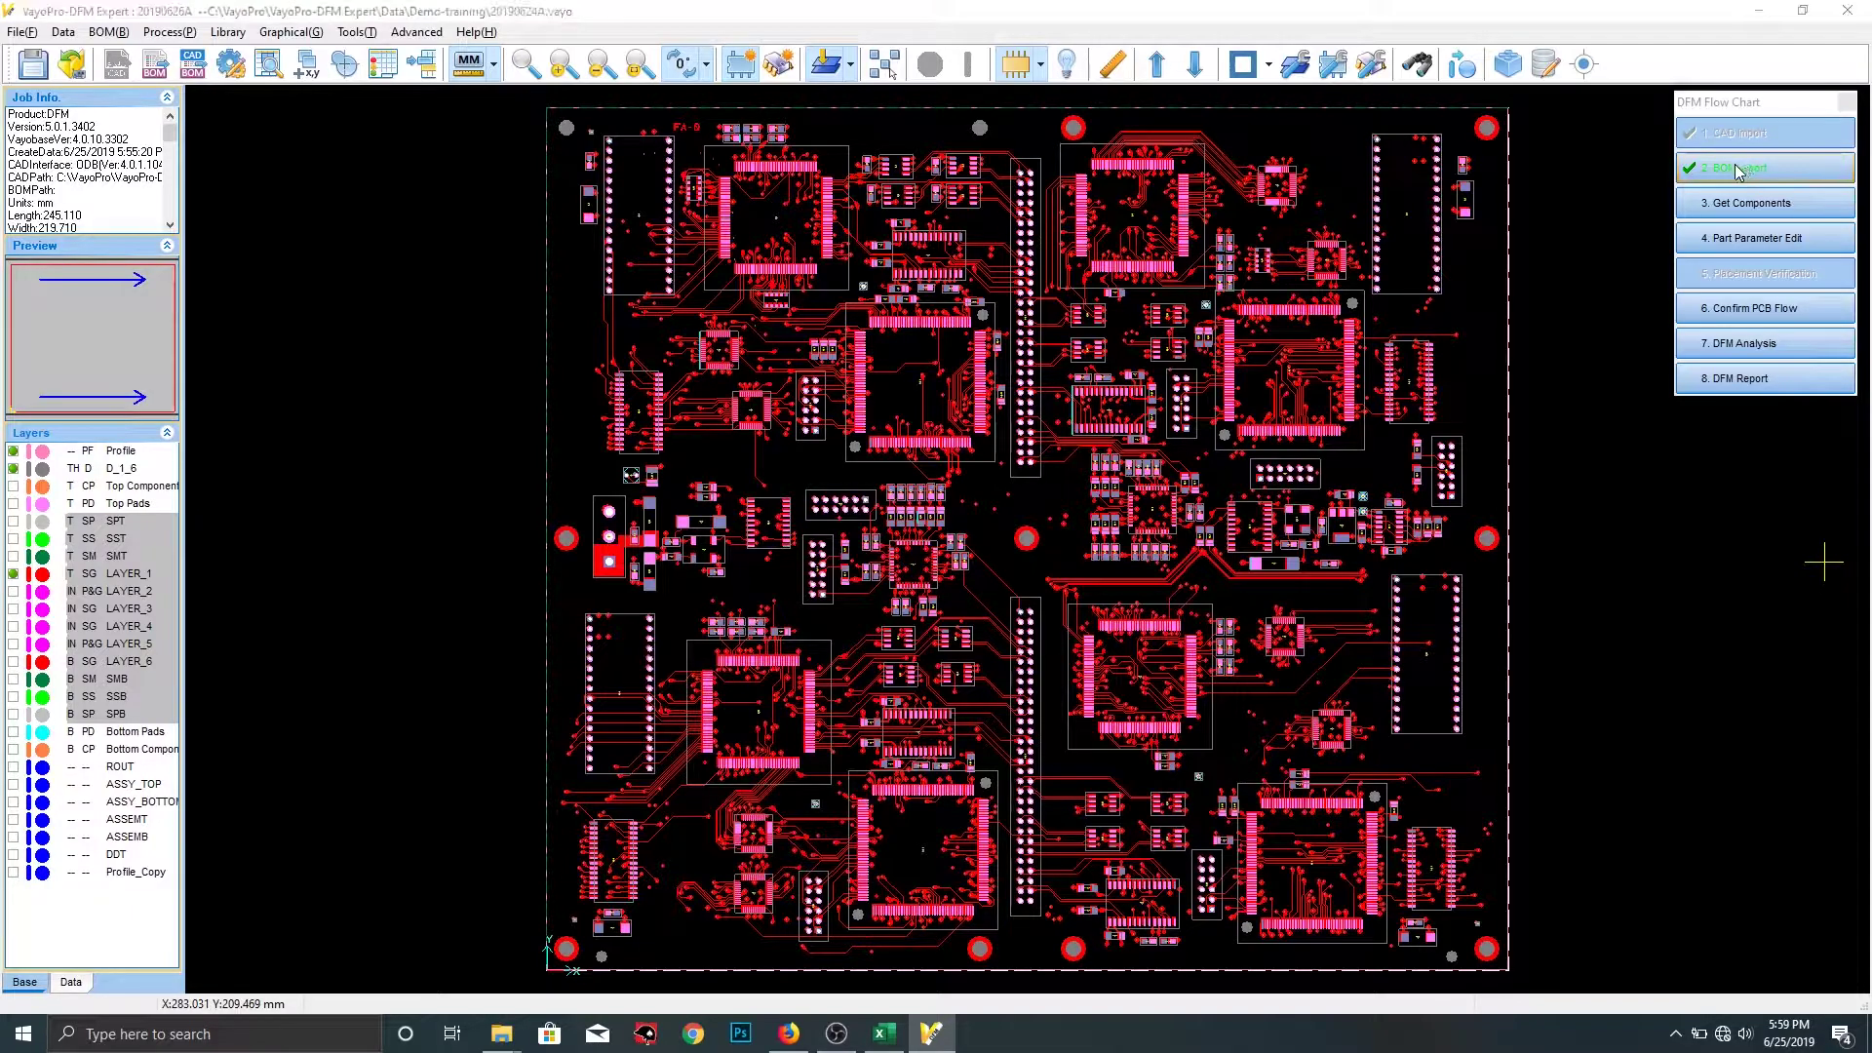
pyautogui.click(1737, 170)
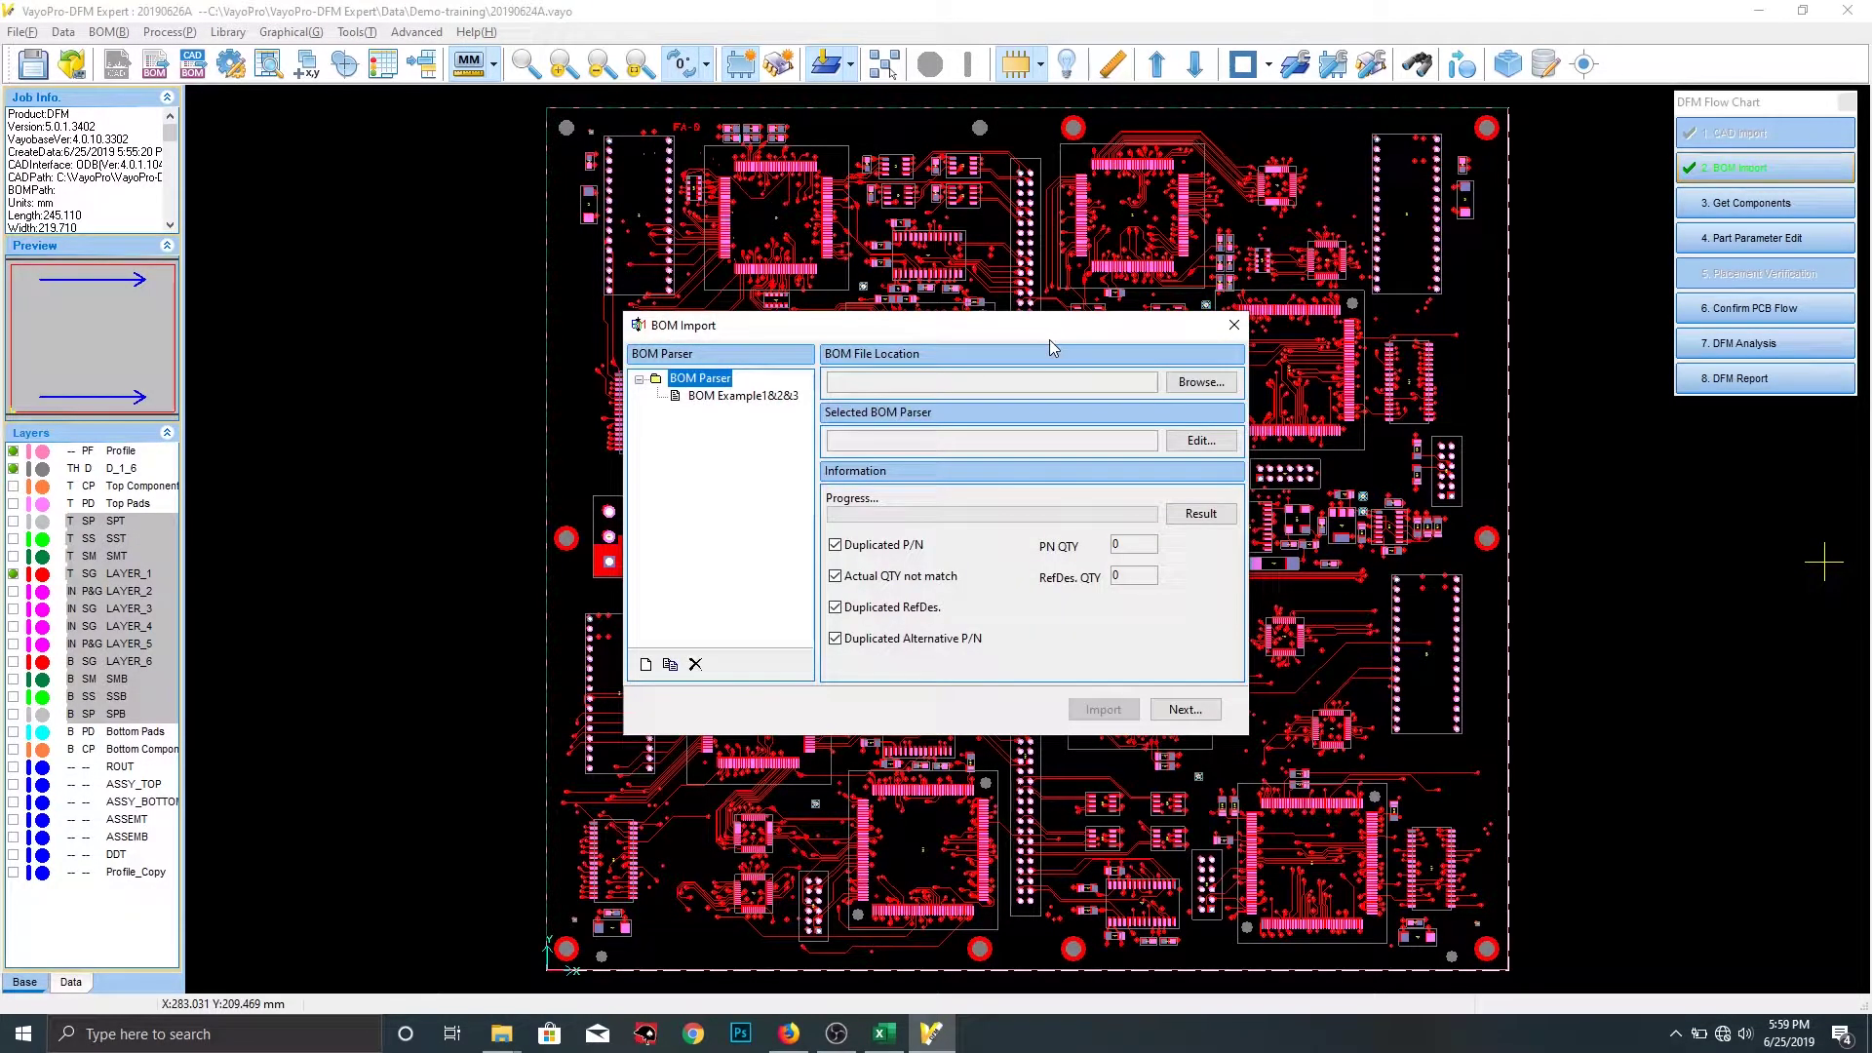
# Close BOM Import, open an empty BOM > Paste BOM table, and bring up the Demo_BOM Example2 workbook
pyautogui.click(1234, 328)
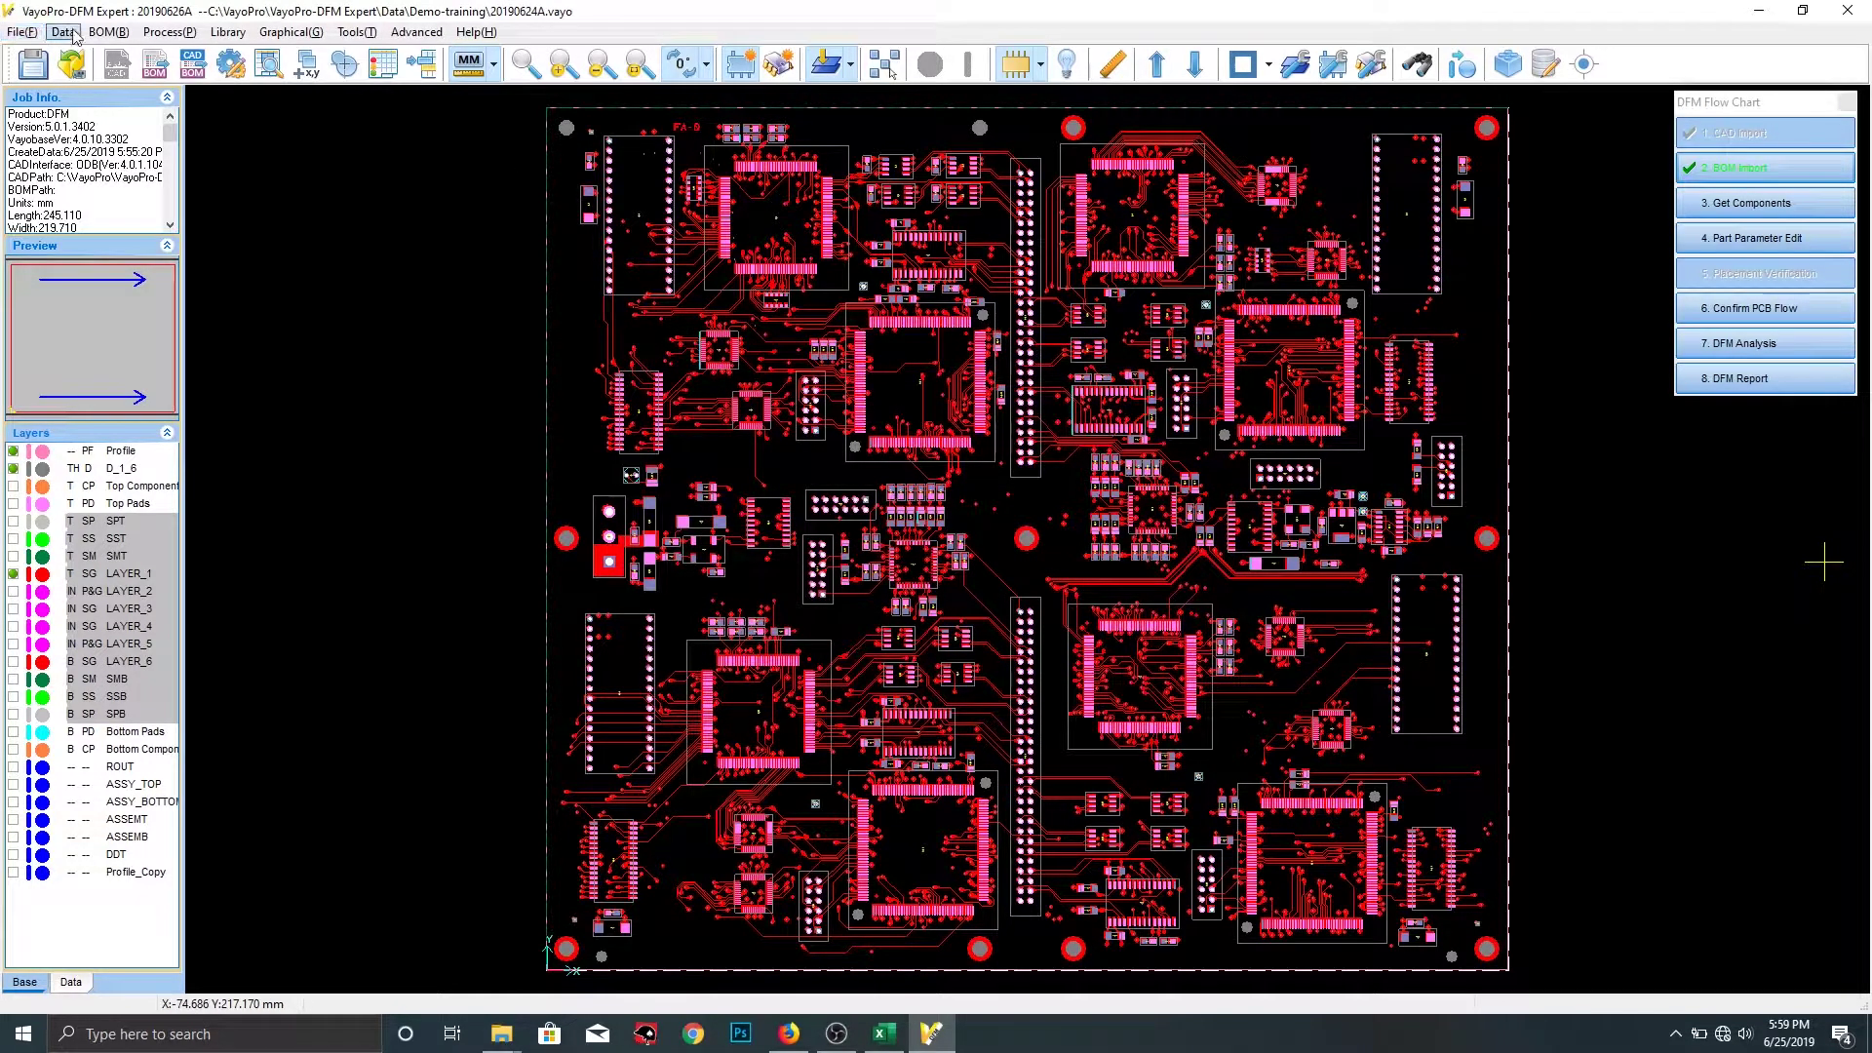
pyautogui.click(118, 33)
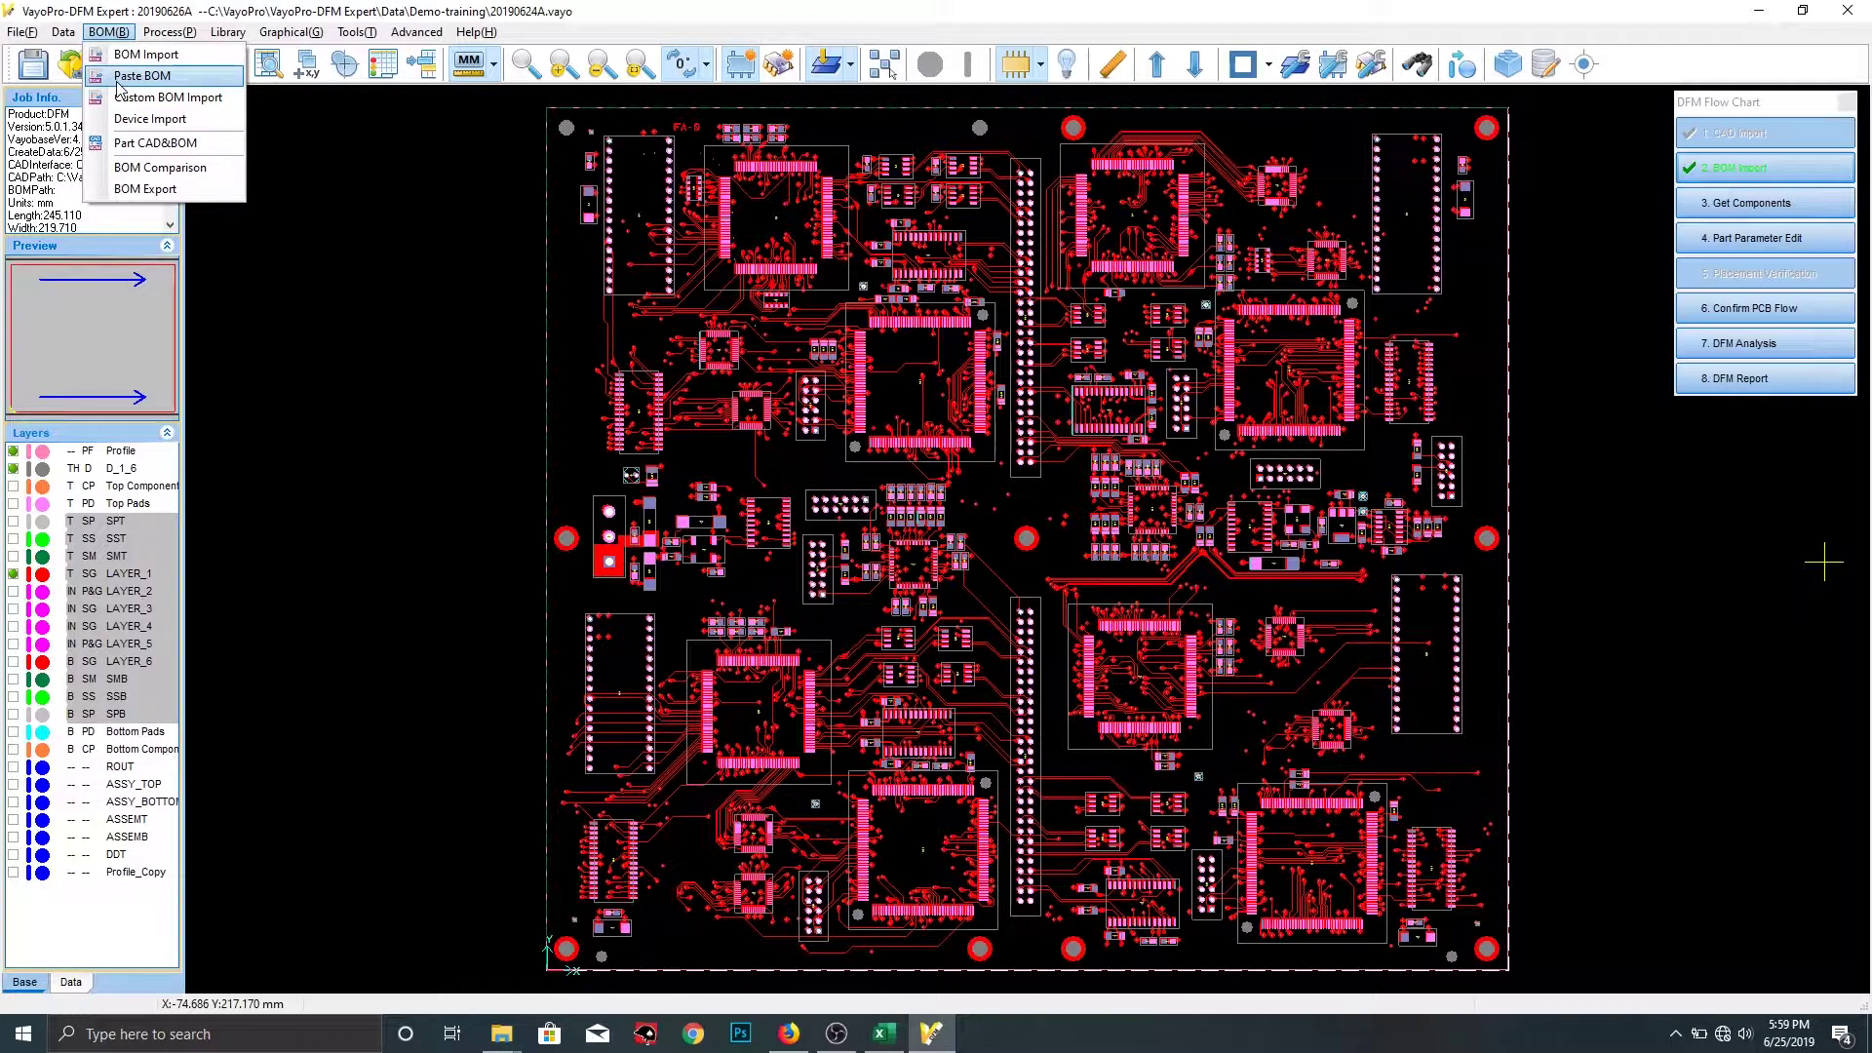
pyautogui.click(119, 77)
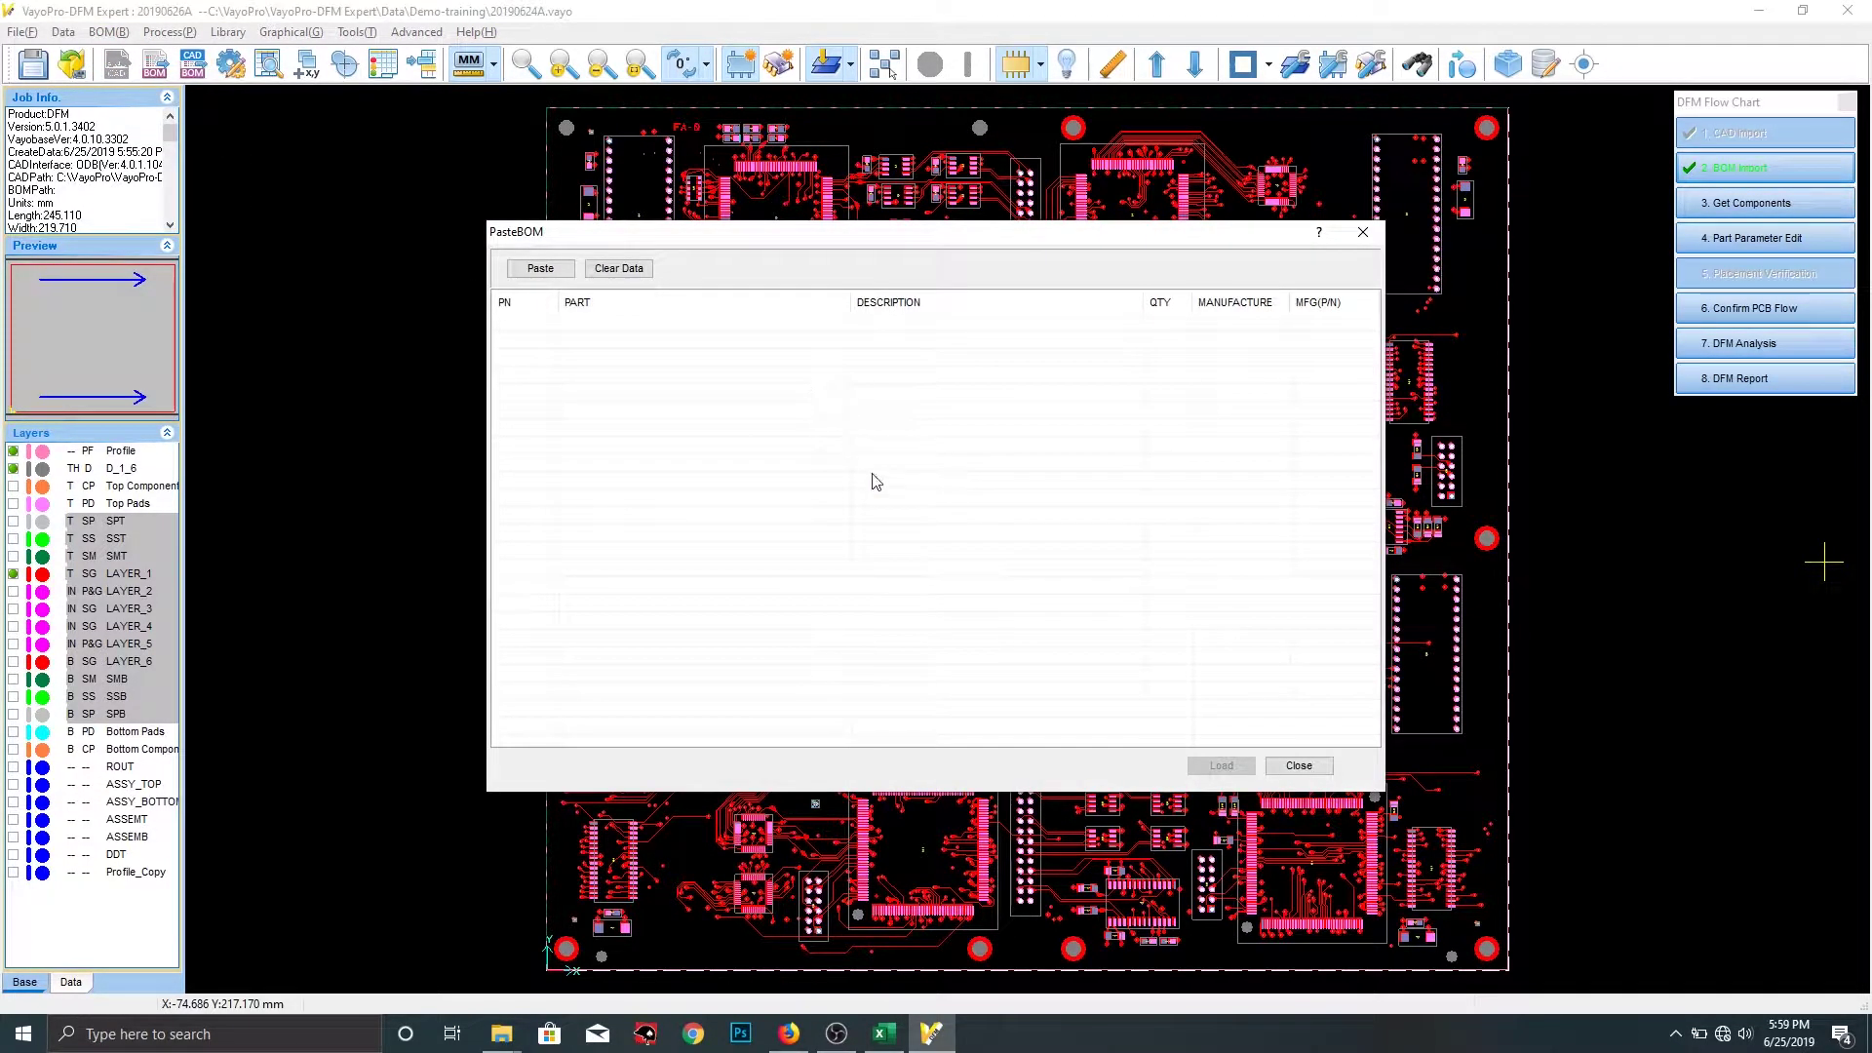
pyautogui.click(891, 1041)
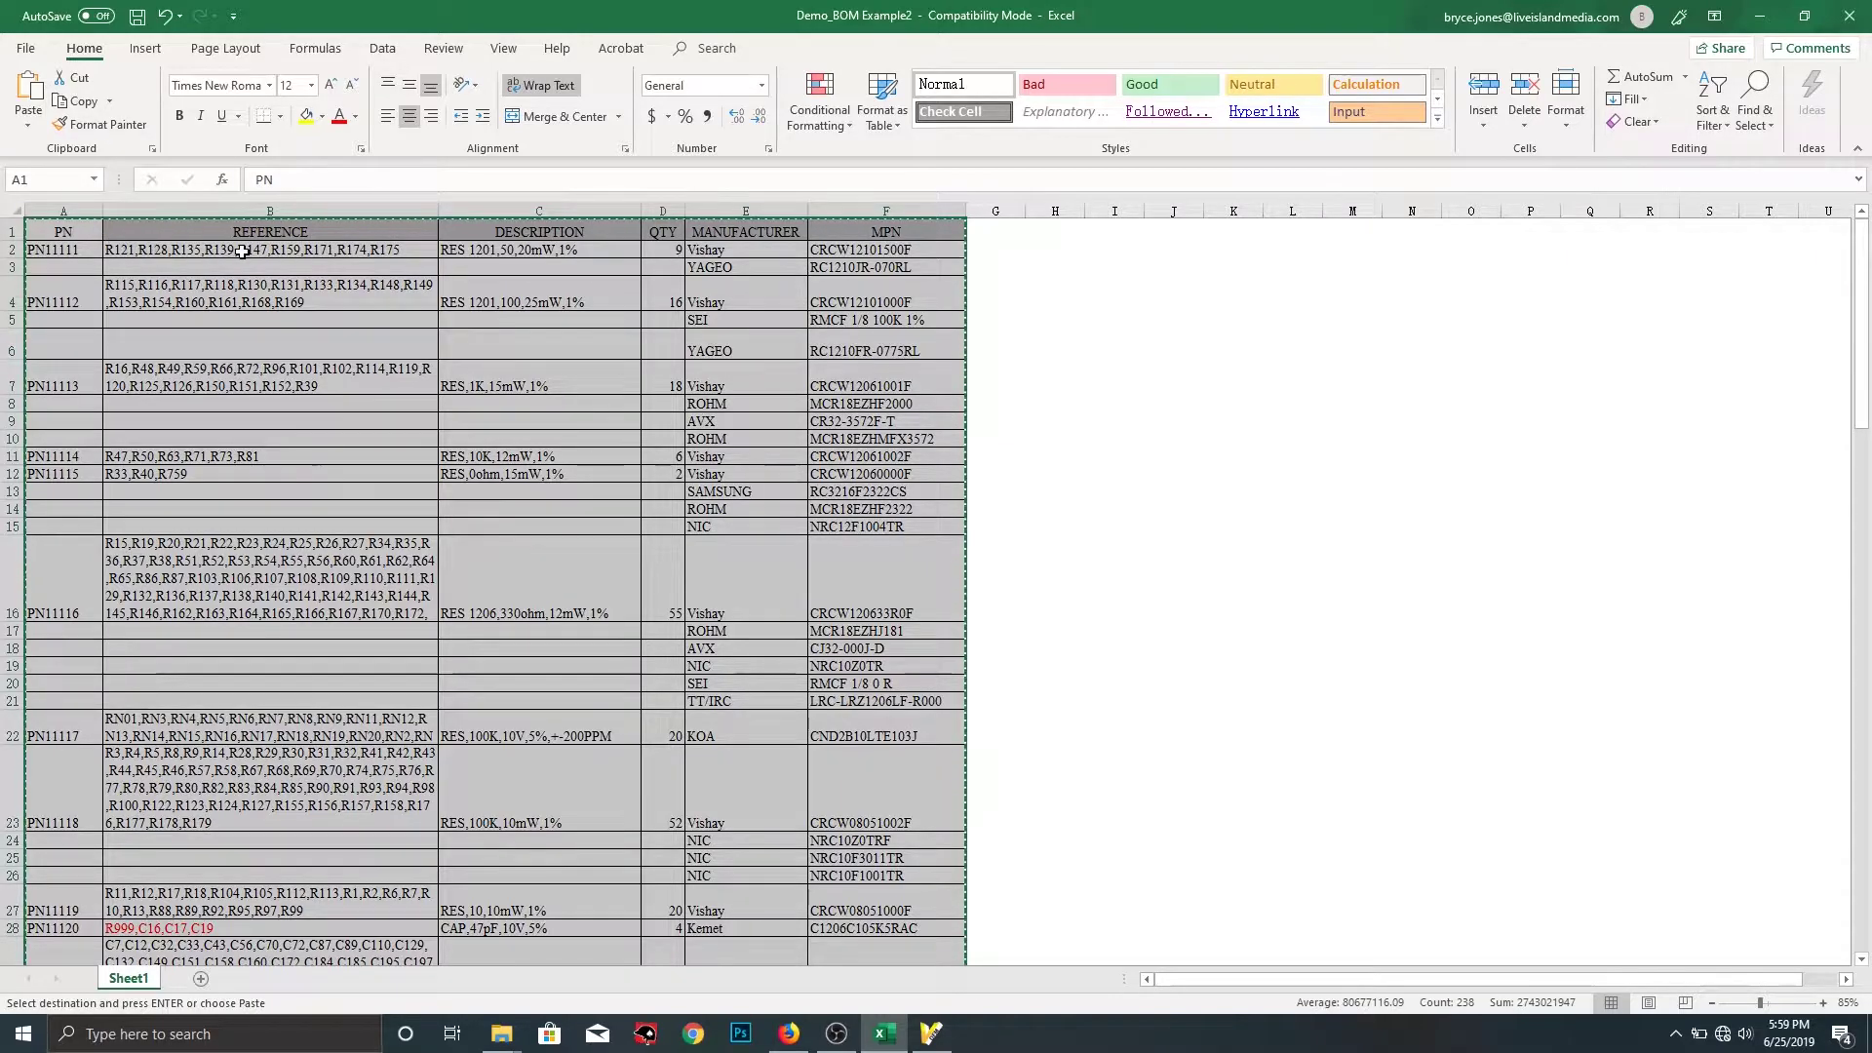
# Copy the selected BOM table from Excel and return to VayoPro's empty Paste BOM table
pyautogui.rightClick(314, 232)
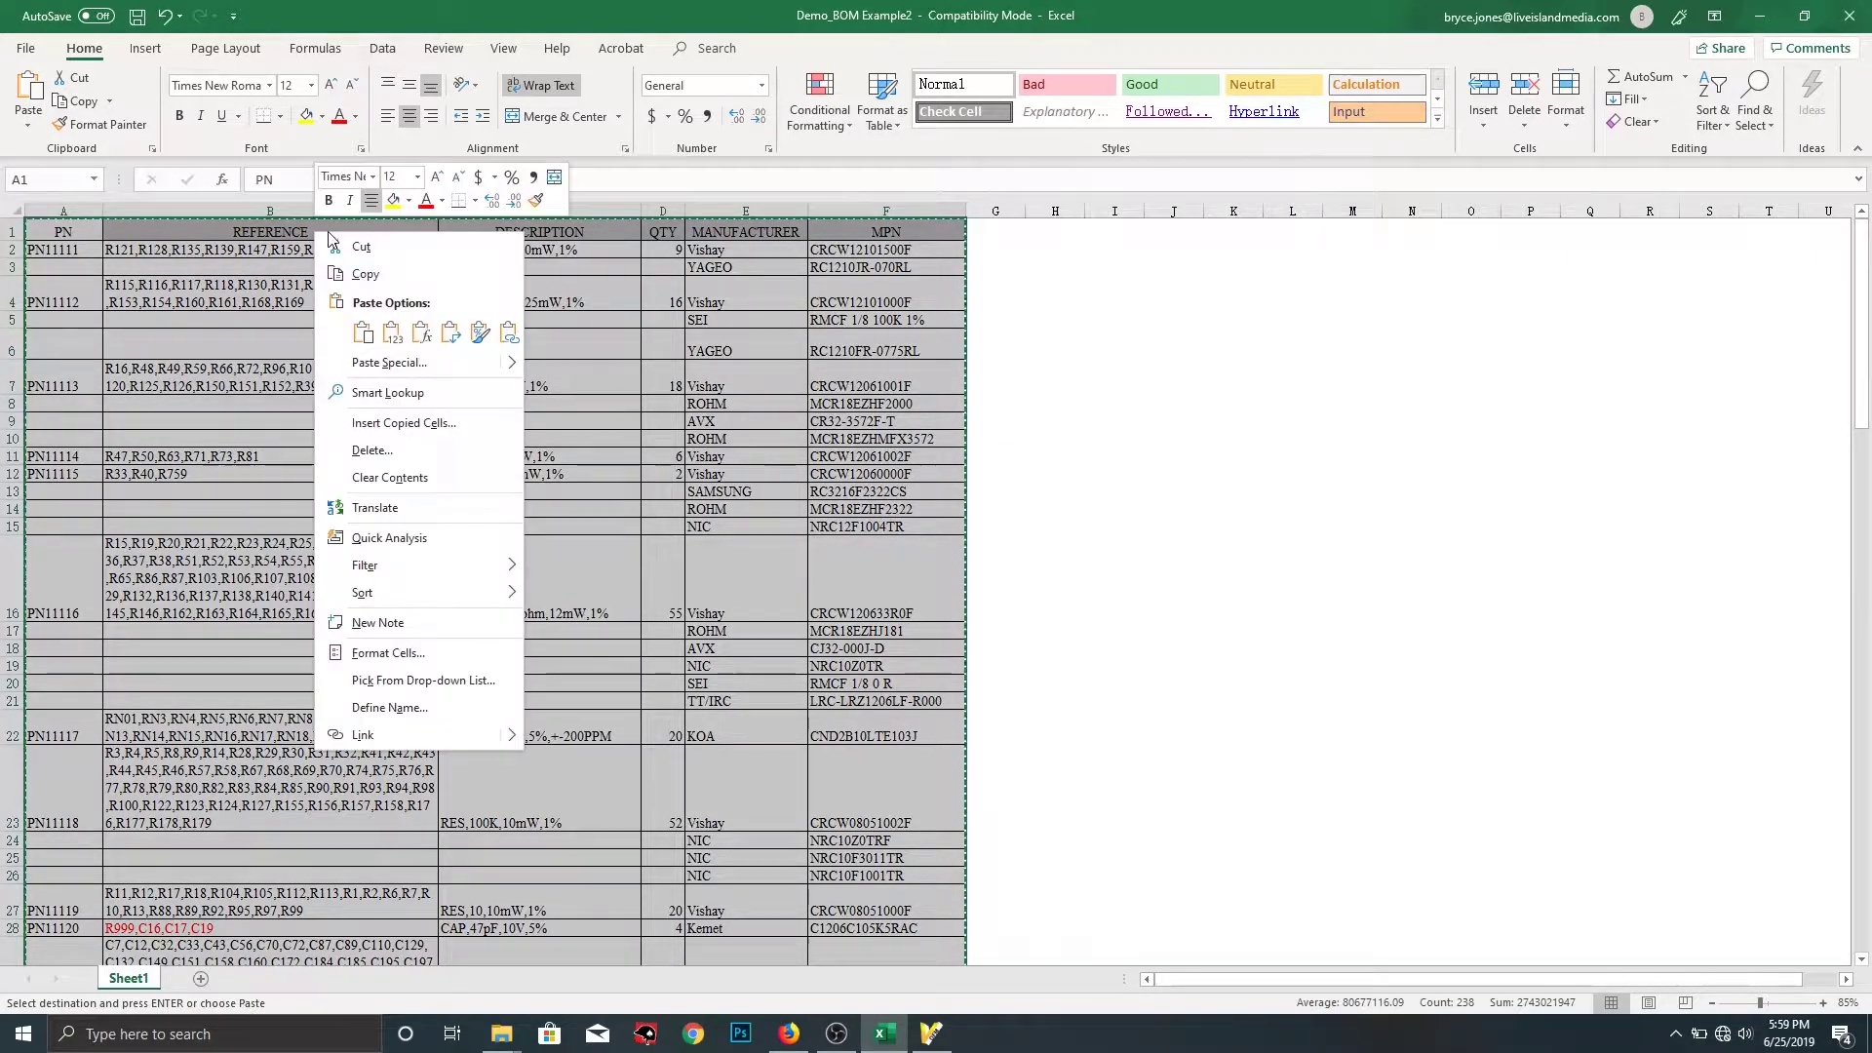
pyautogui.click(361, 273)
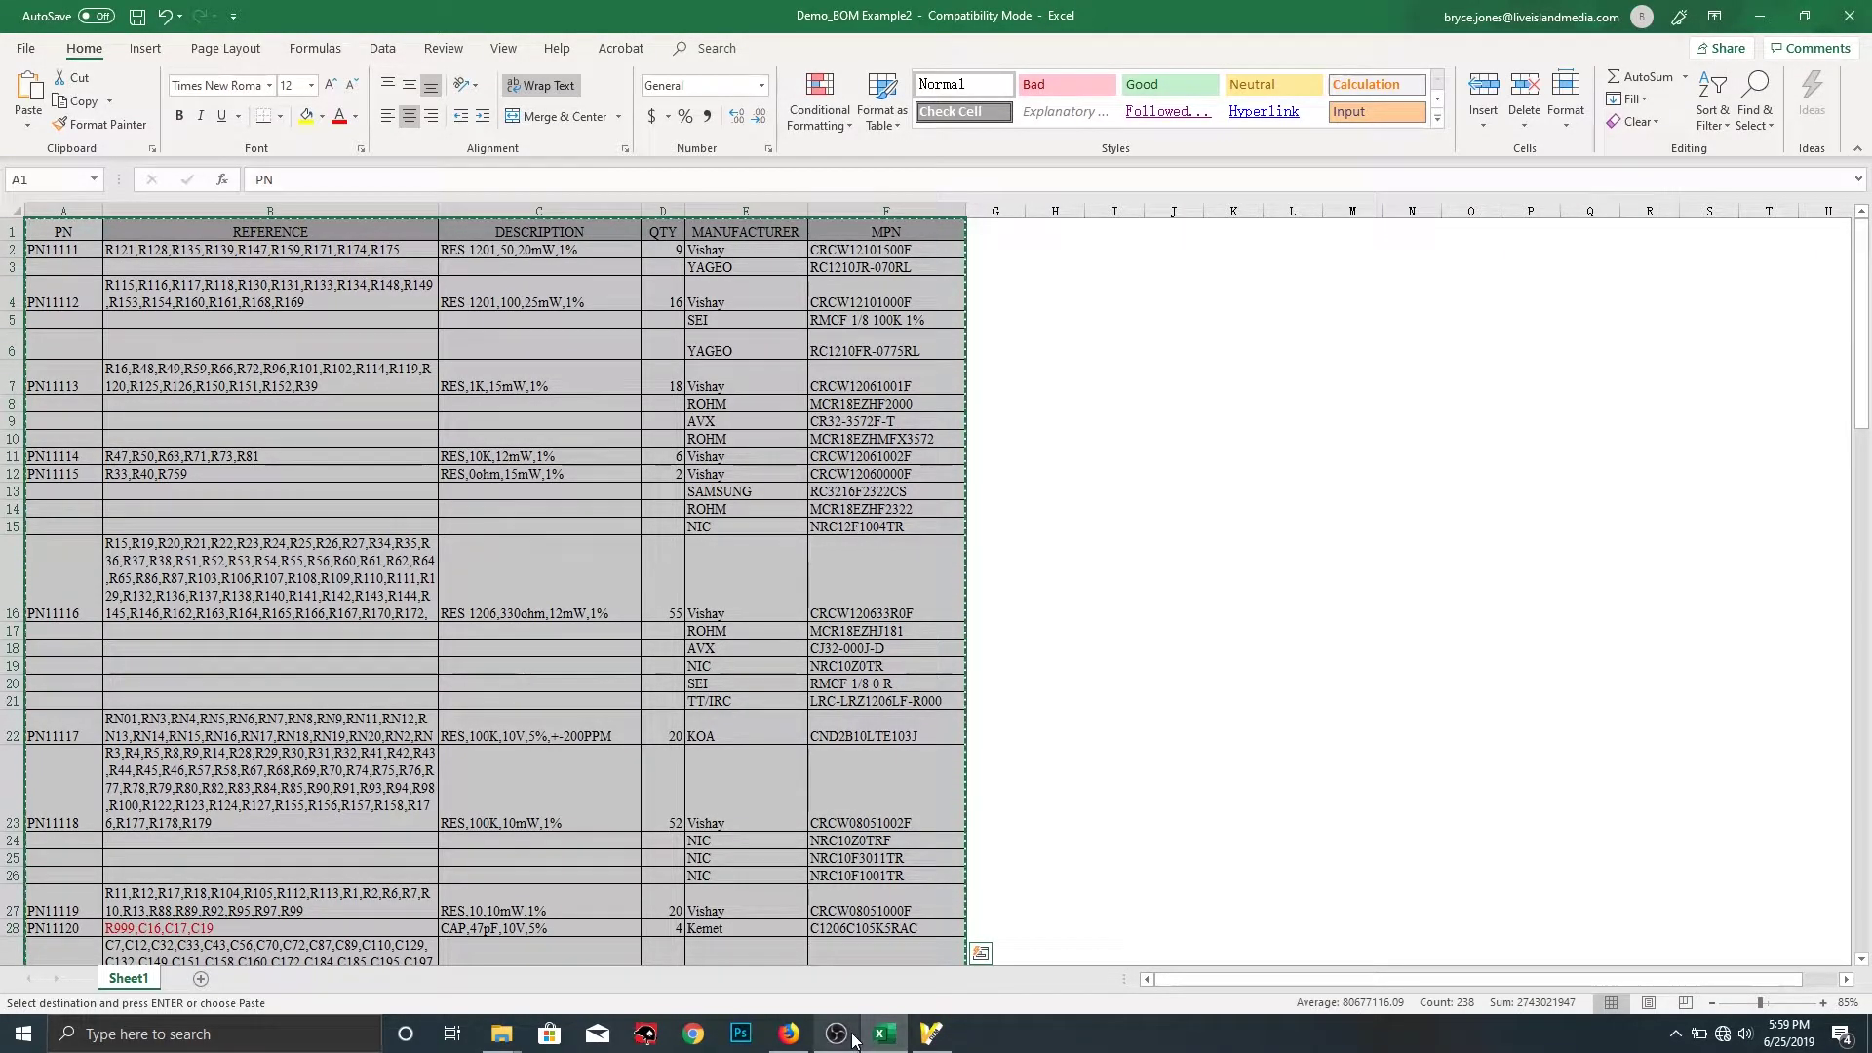
pyautogui.click(929, 1033)
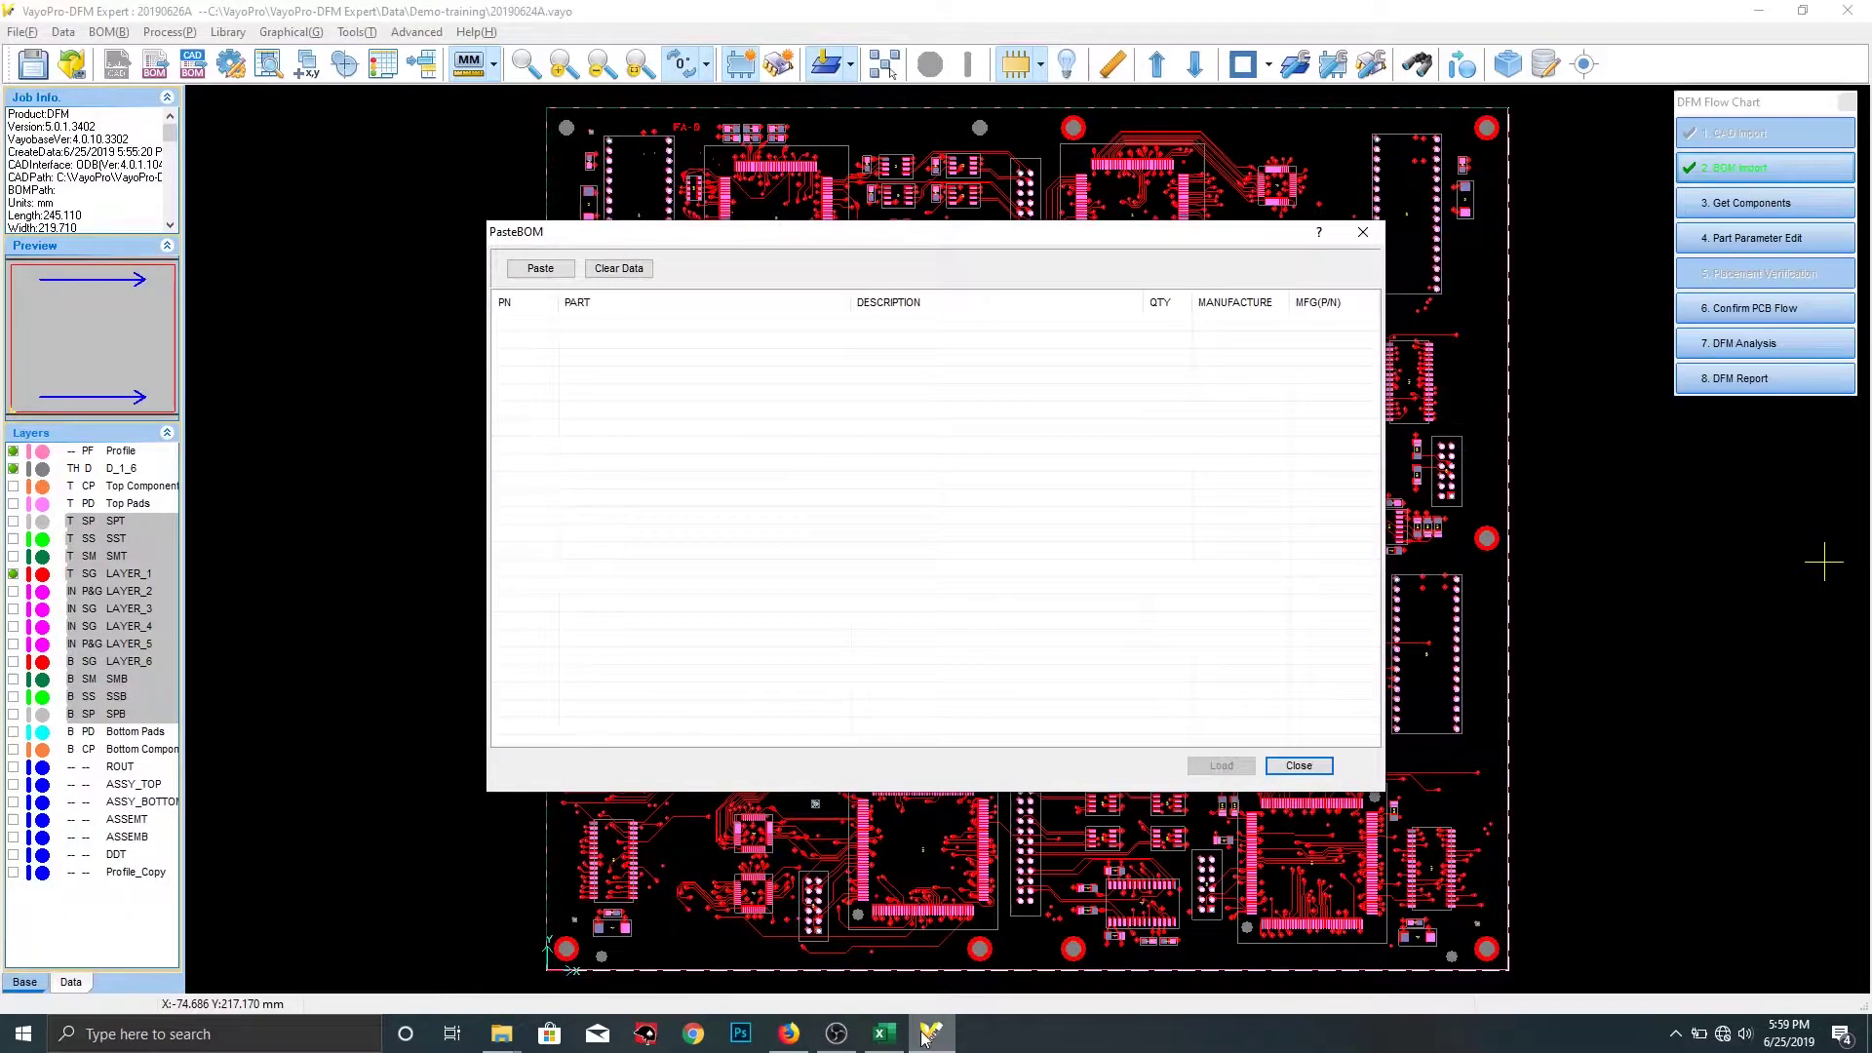
# Paste the copied BOM rows into the Paste BOM table and scroll across the pasted columns
pyautogui.click(541, 269)
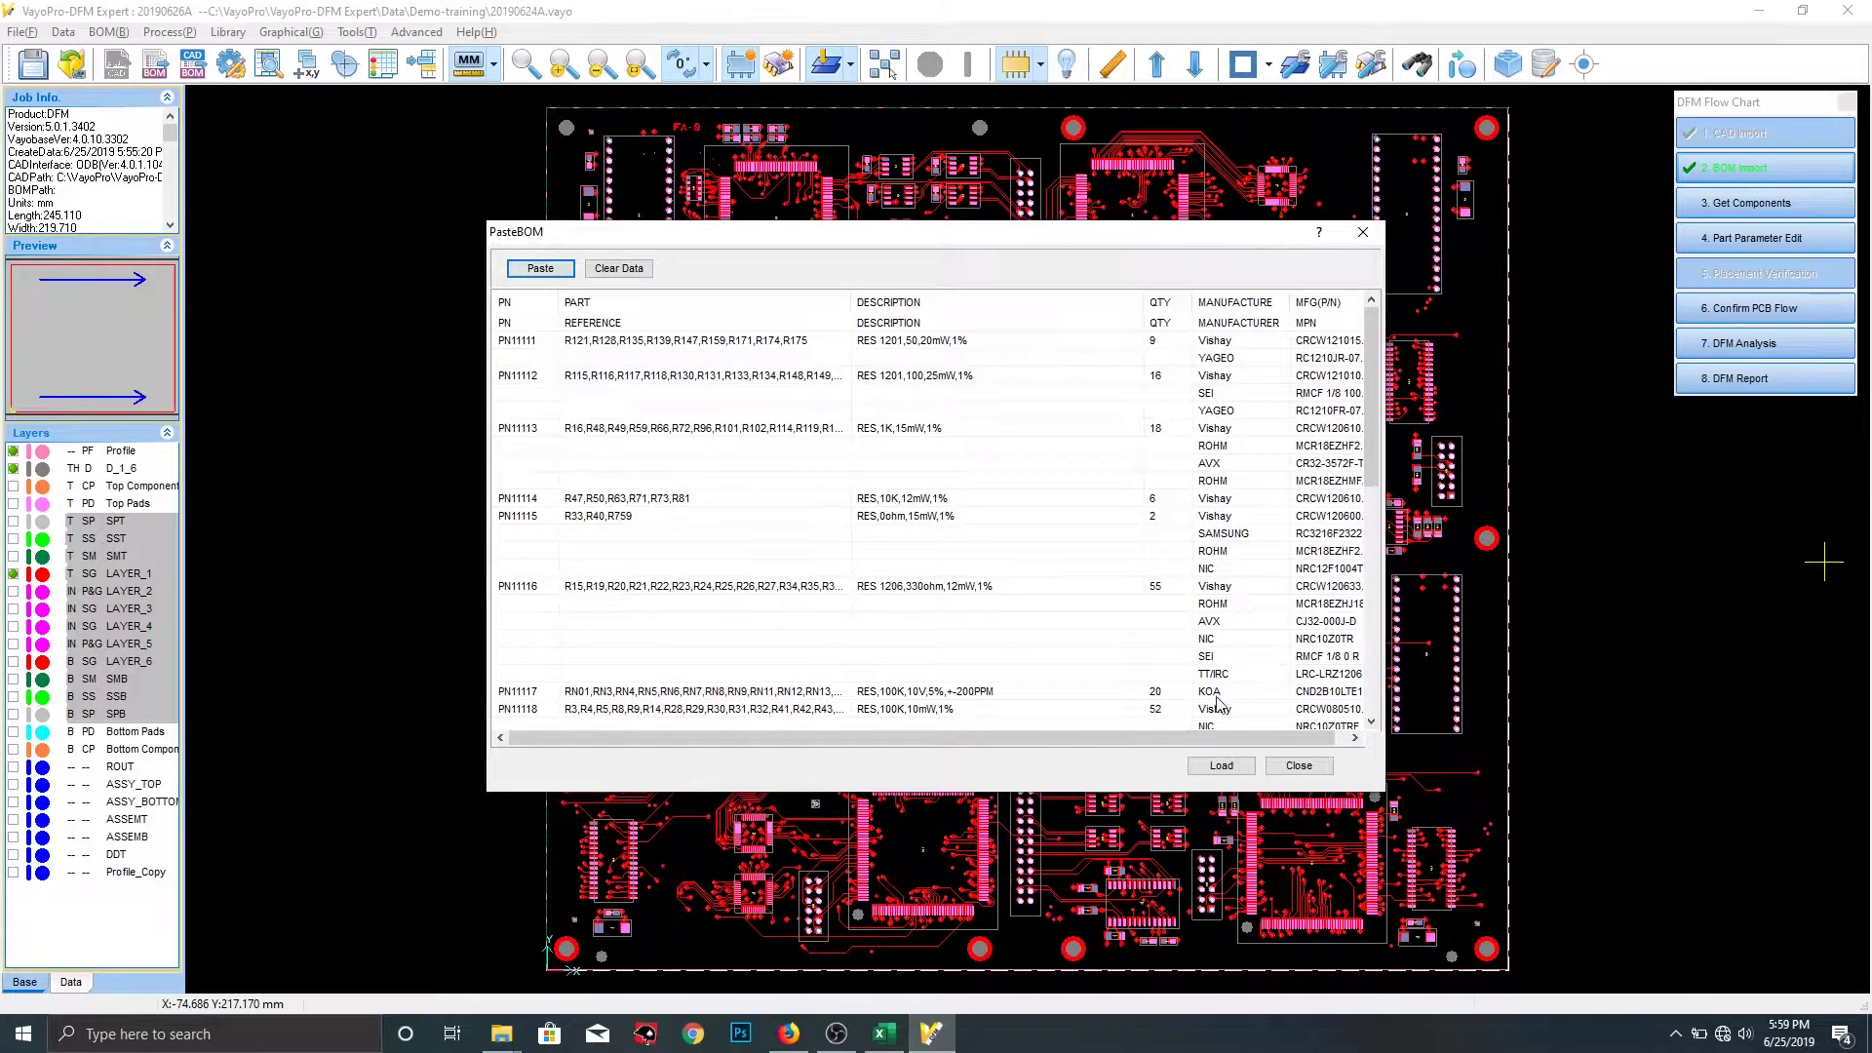
pyautogui.hscroll(1, 1229, 738)
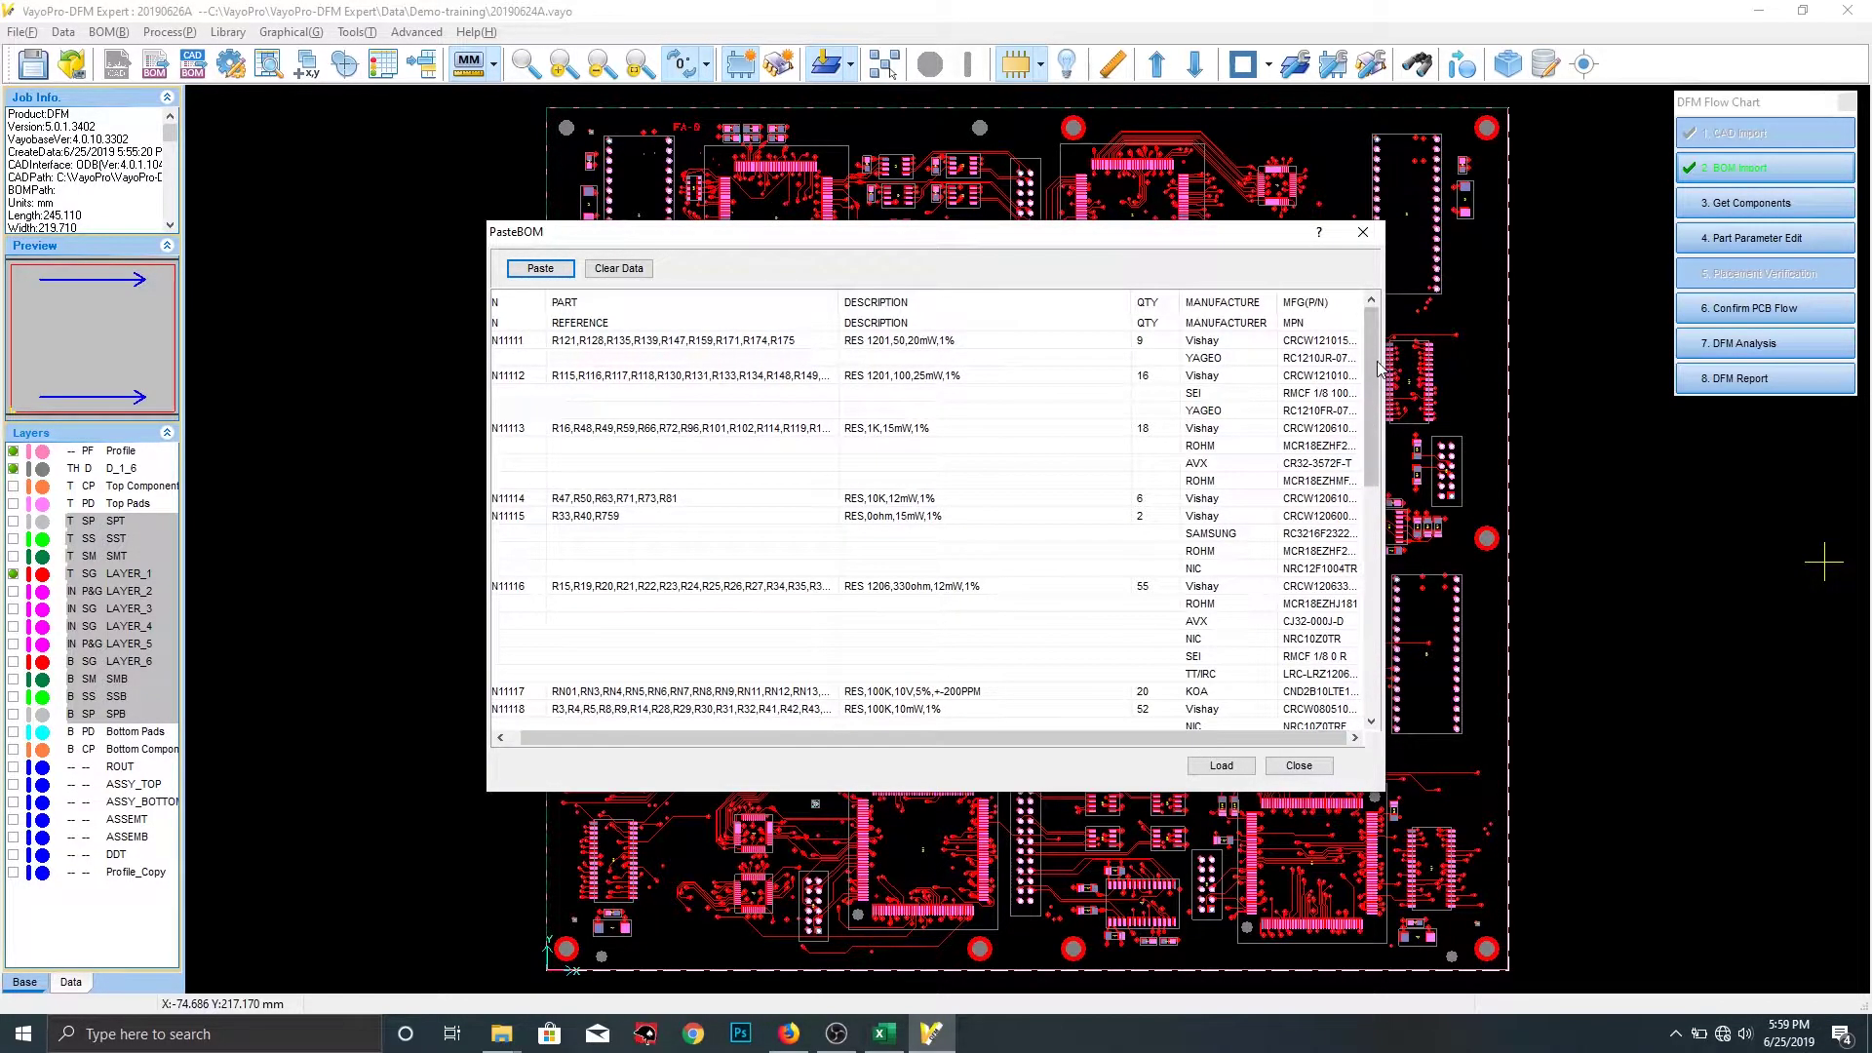
pyautogui.moveTo(1373, 333)
pyautogui.mouseDown()
pyautogui.moveTo(1396, 552)
pyautogui.moveTo(1391, 327)
pyautogui.mouseUp()
# Load the BOM and review the ReadBom.vrp log: PN11115 lists QTY=2 but R33, R40, R759 give 3
pyautogui.click(1222, 767)
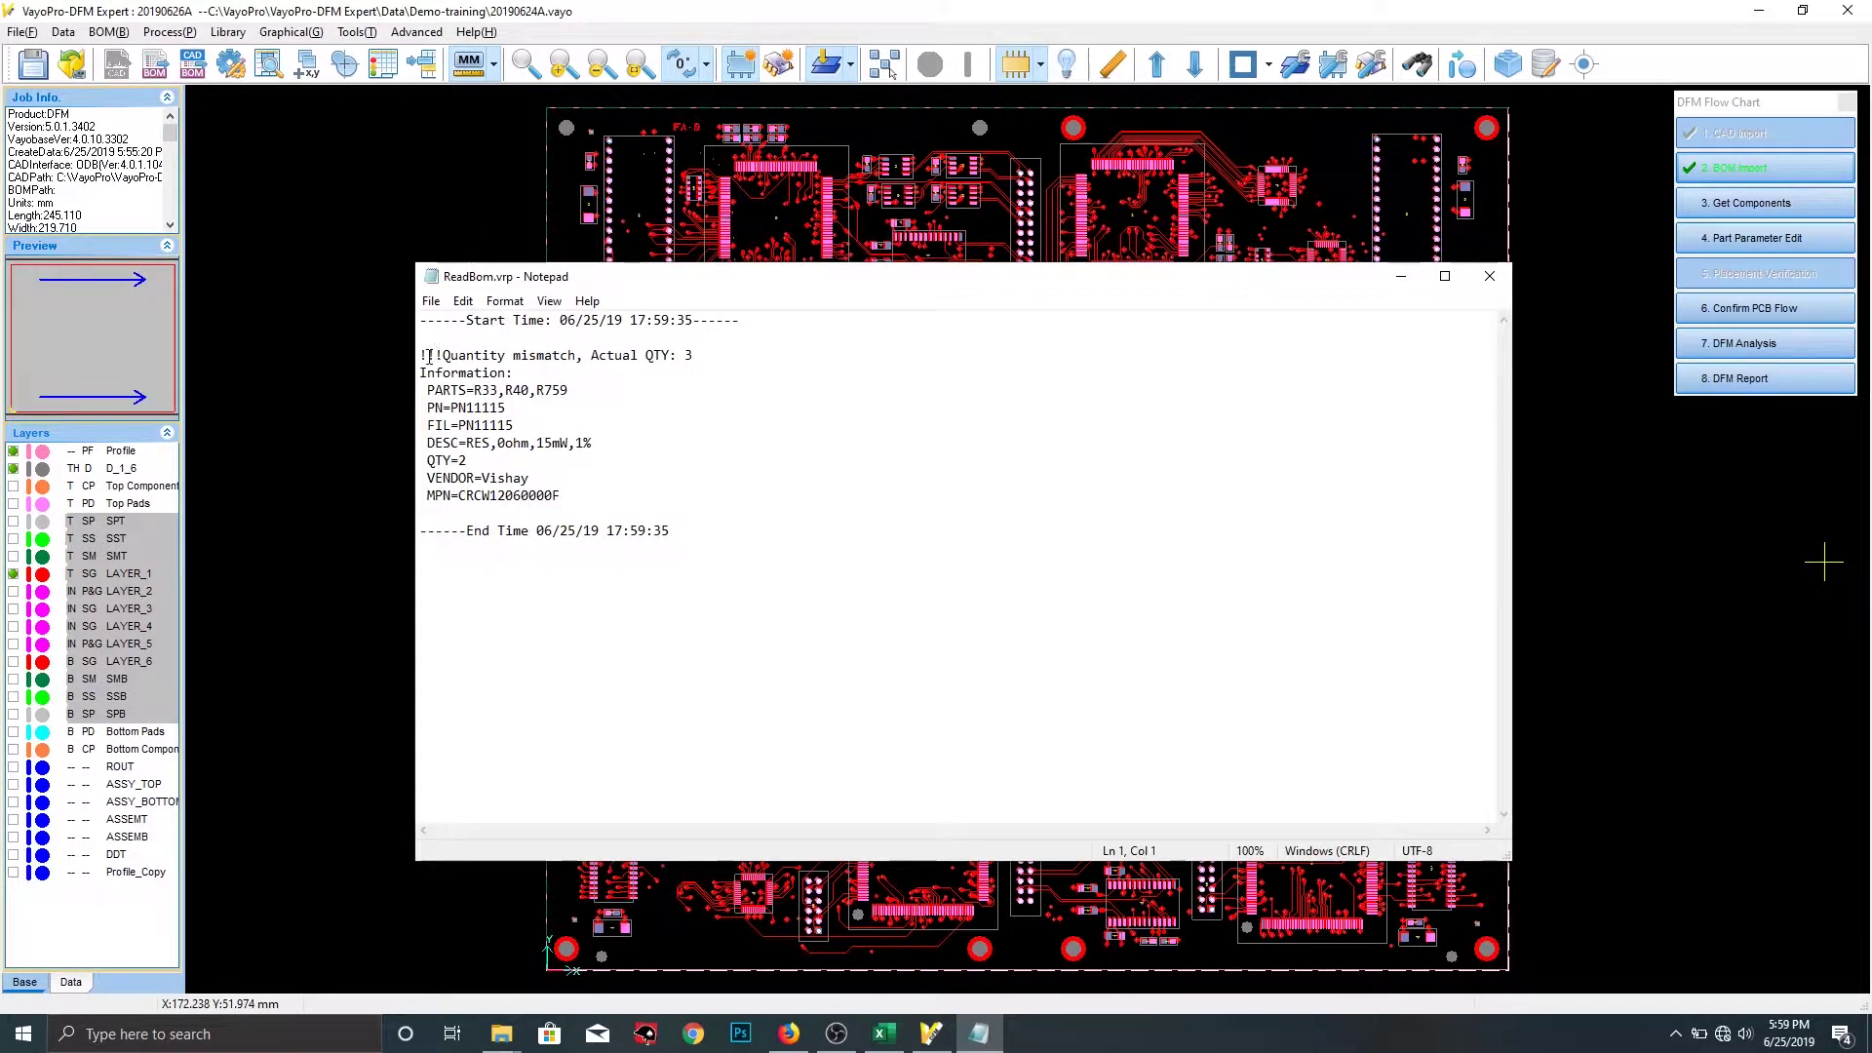
pyautogui.moveTo(420, 356); pyautogui.dragTo(705, 354)
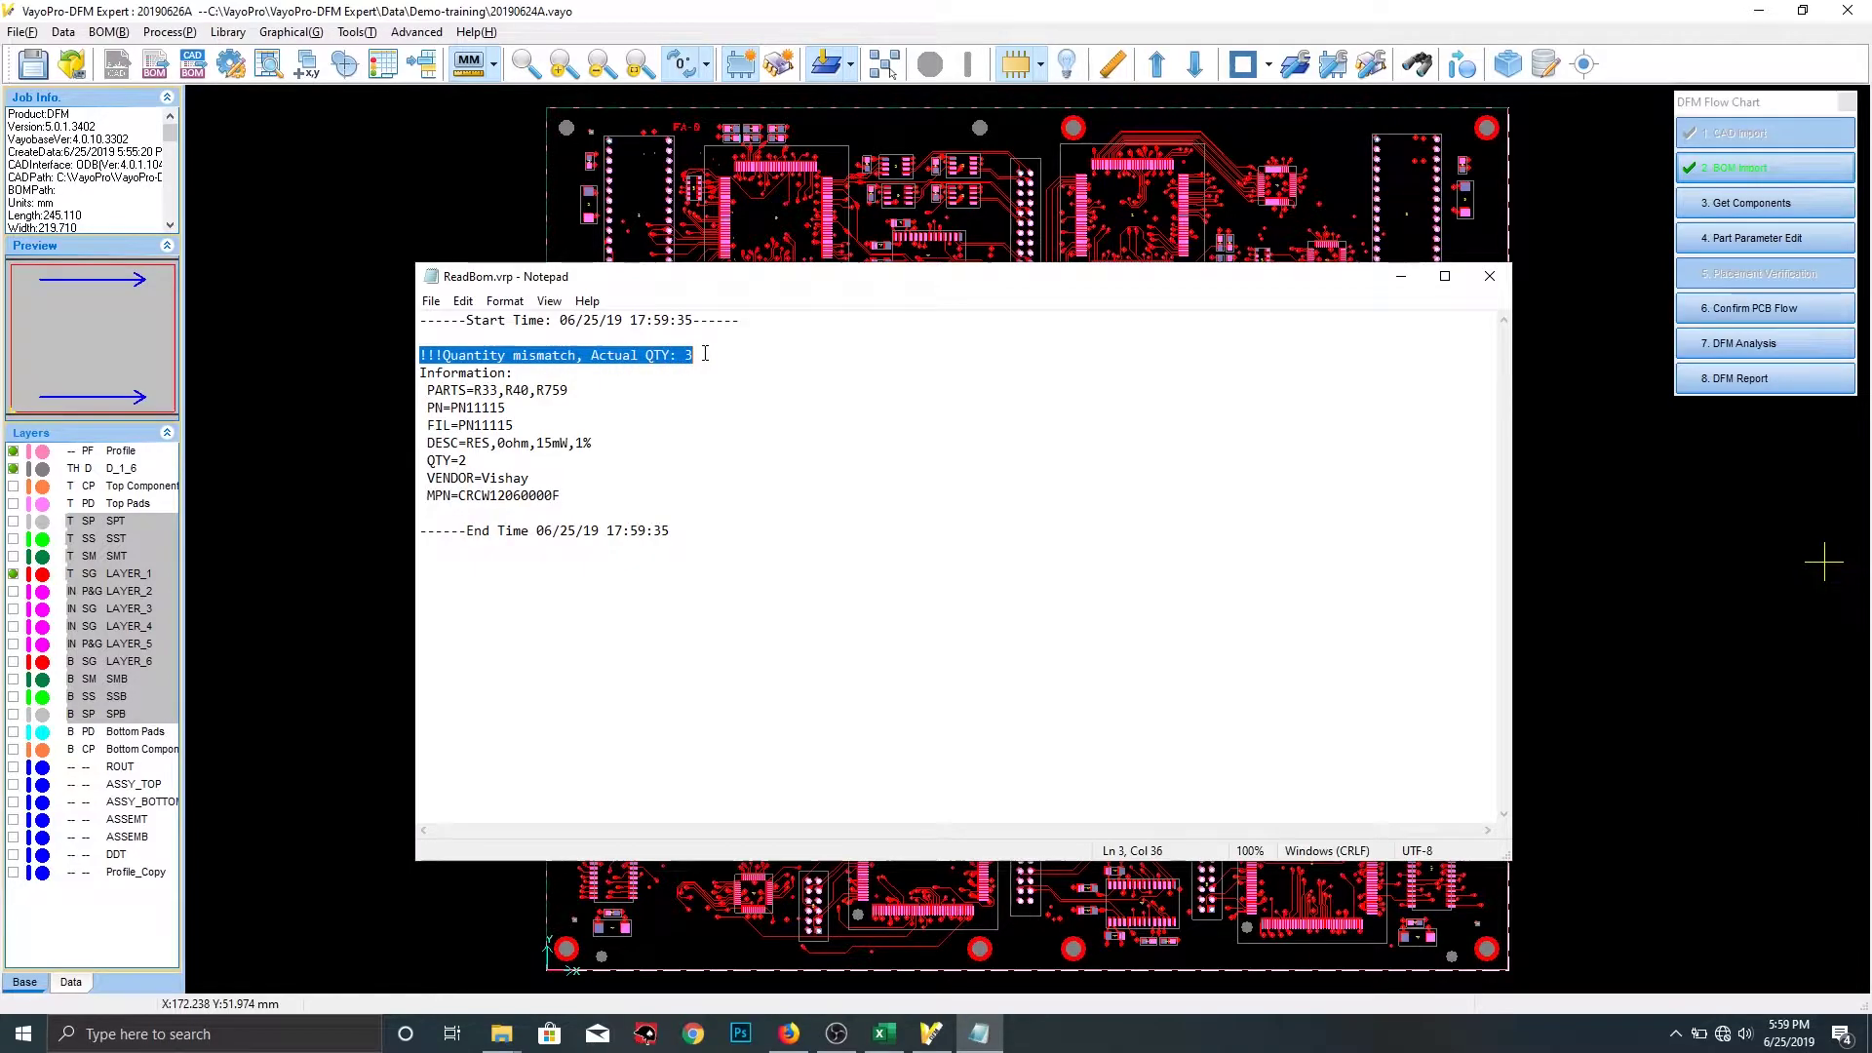
pyautogui.click(584, 388)
pyautogui.moveTo(570, 390); pyautogui.dragTo(429, 390)
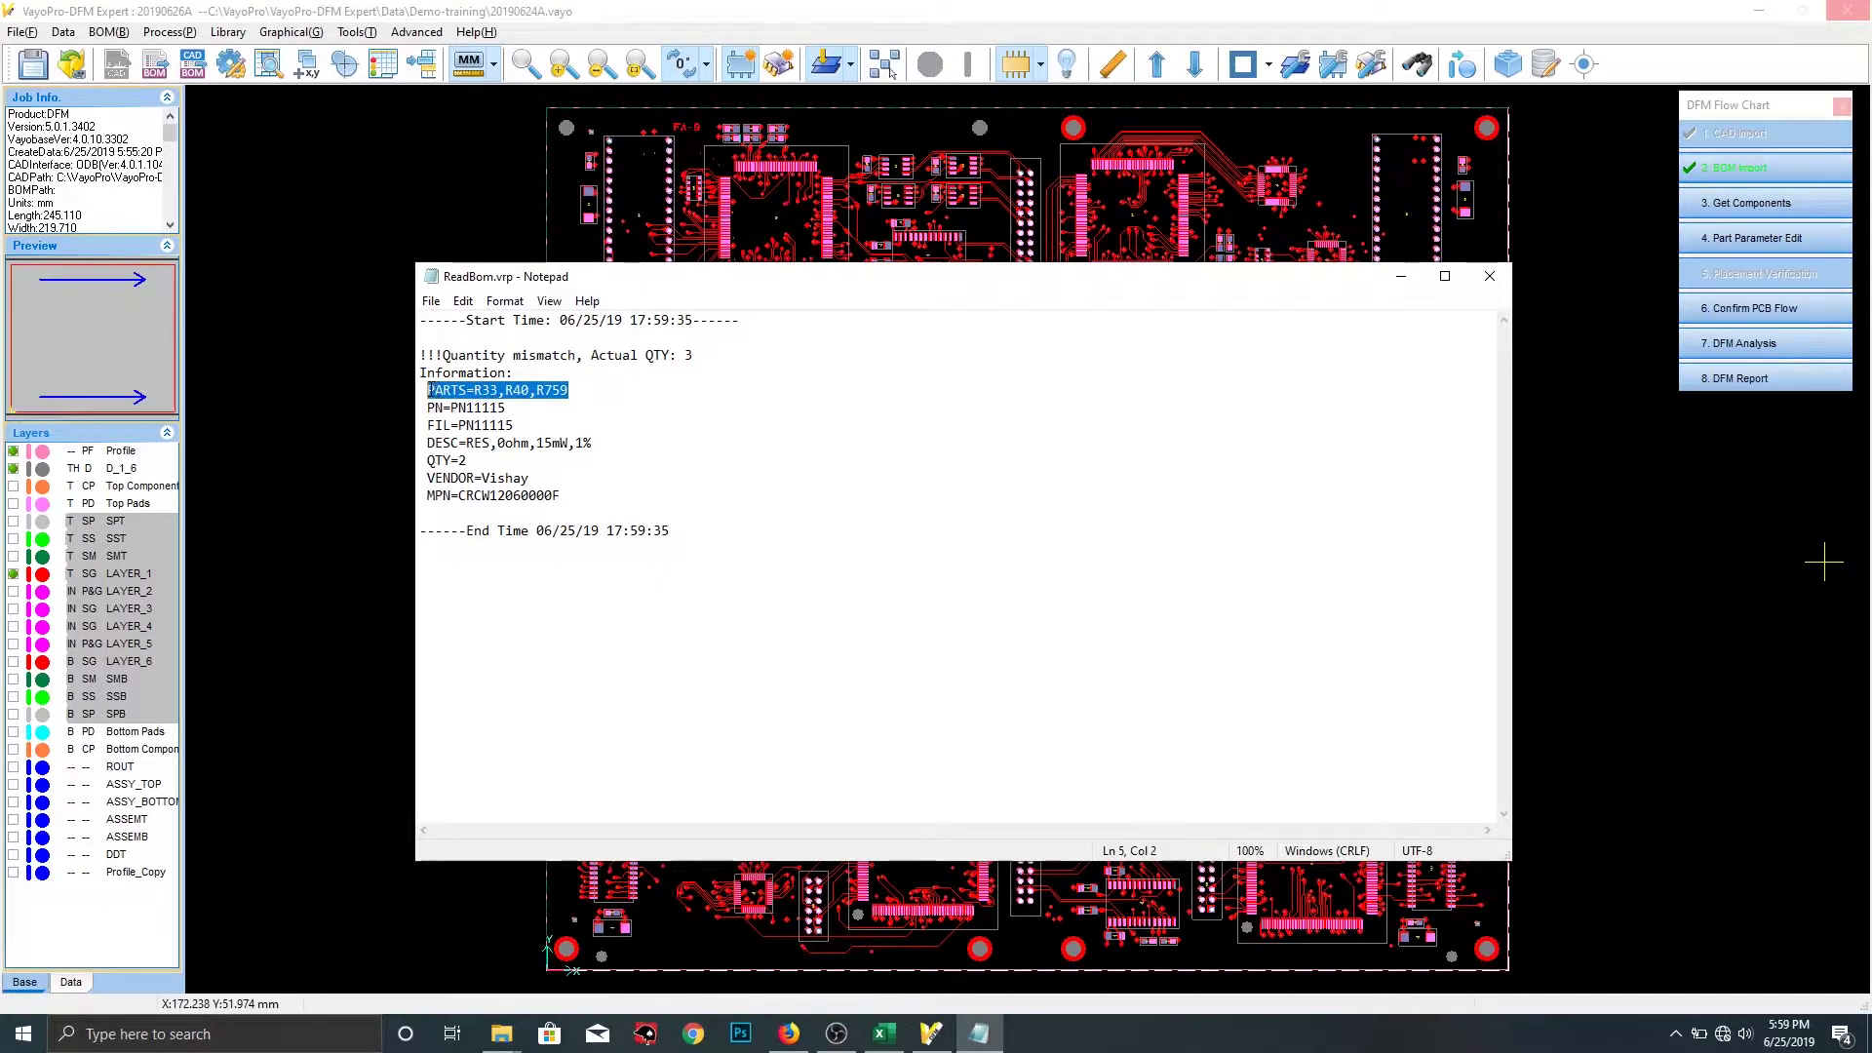
pyautogui.moveTo(468, 461); pyautogui.dragTo(427, 464)
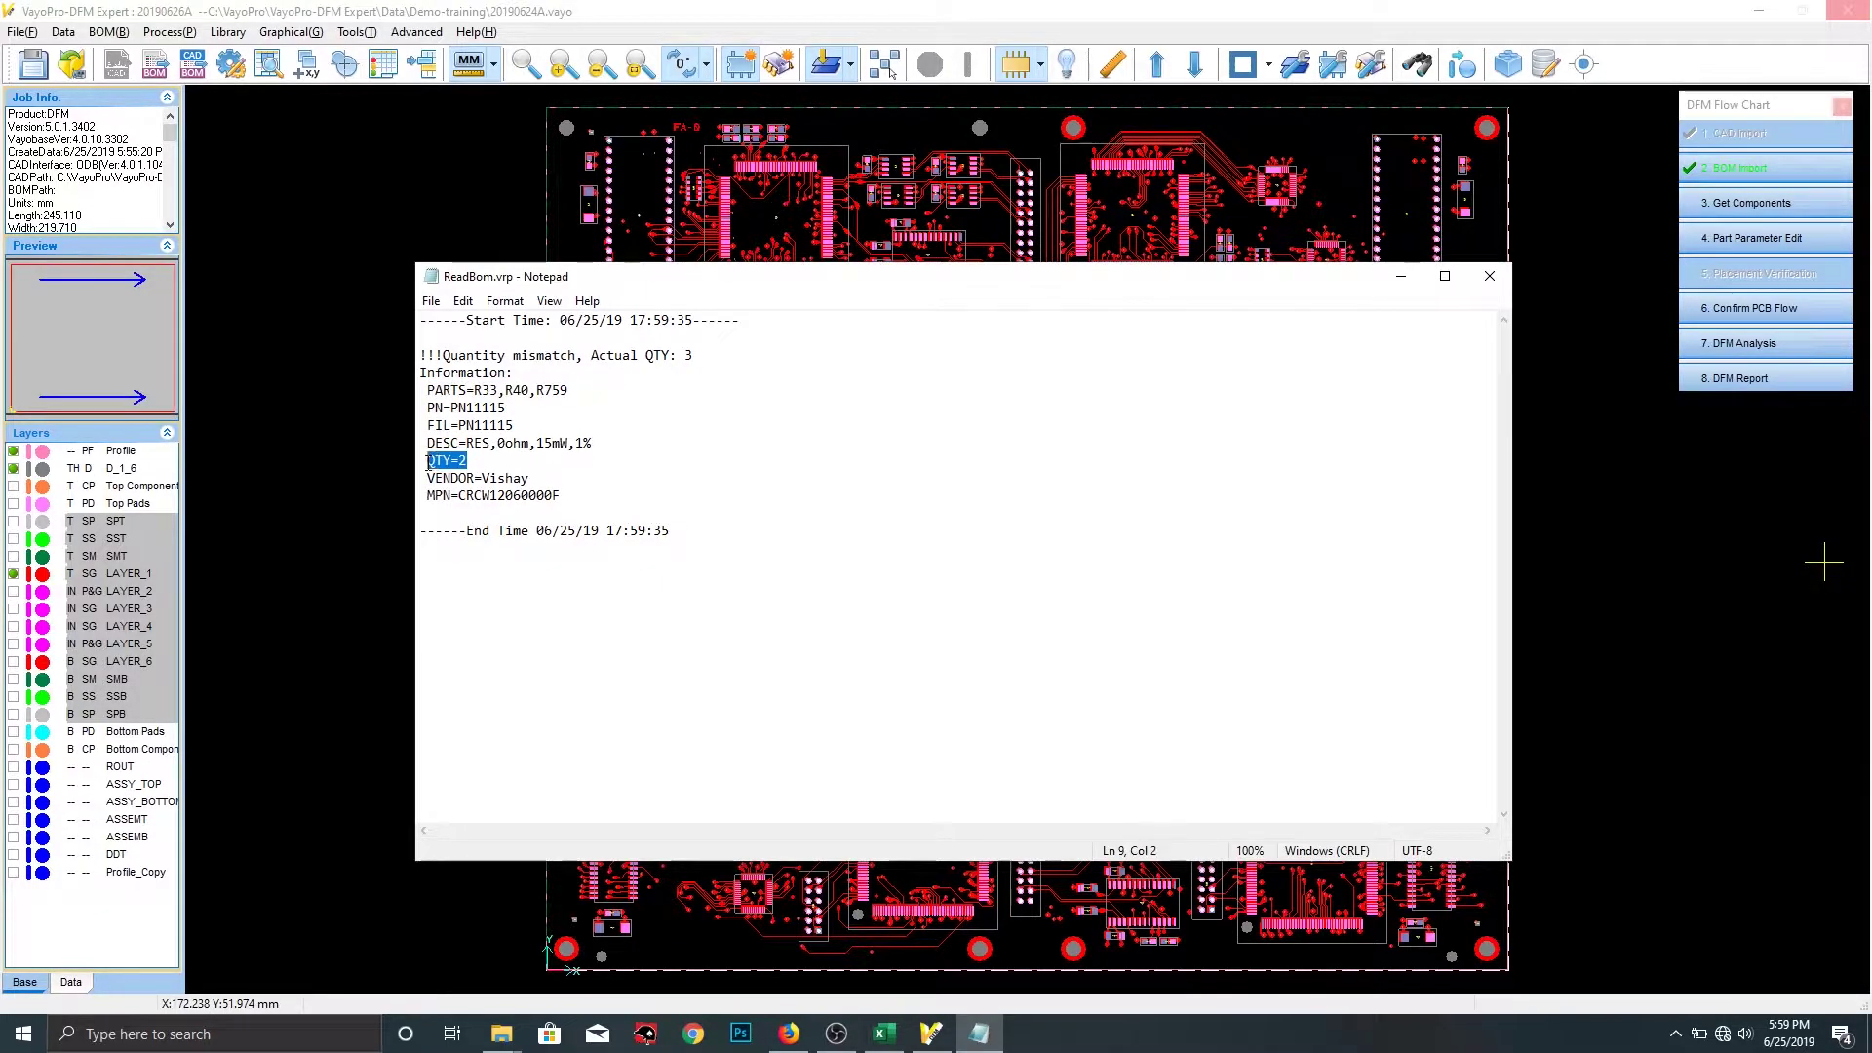
pyautogui.click(612, 466)
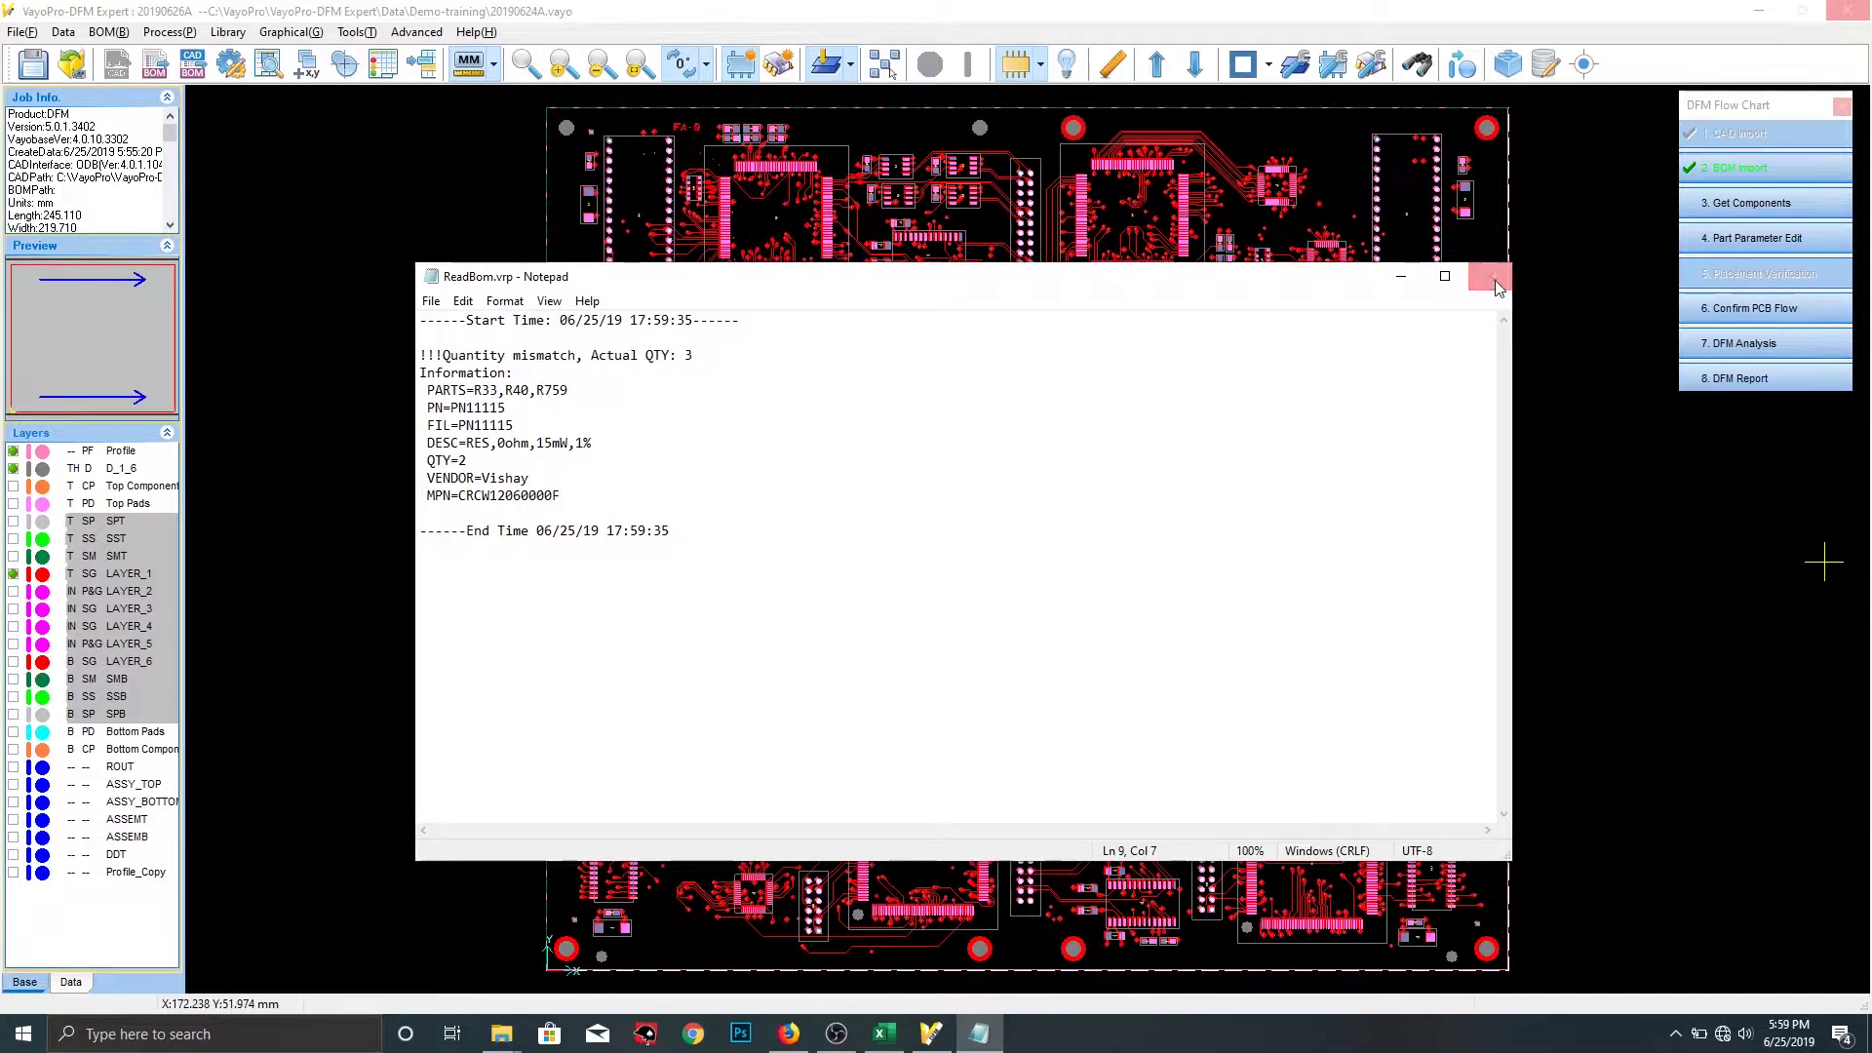
pyautogui.click(1490, 277)
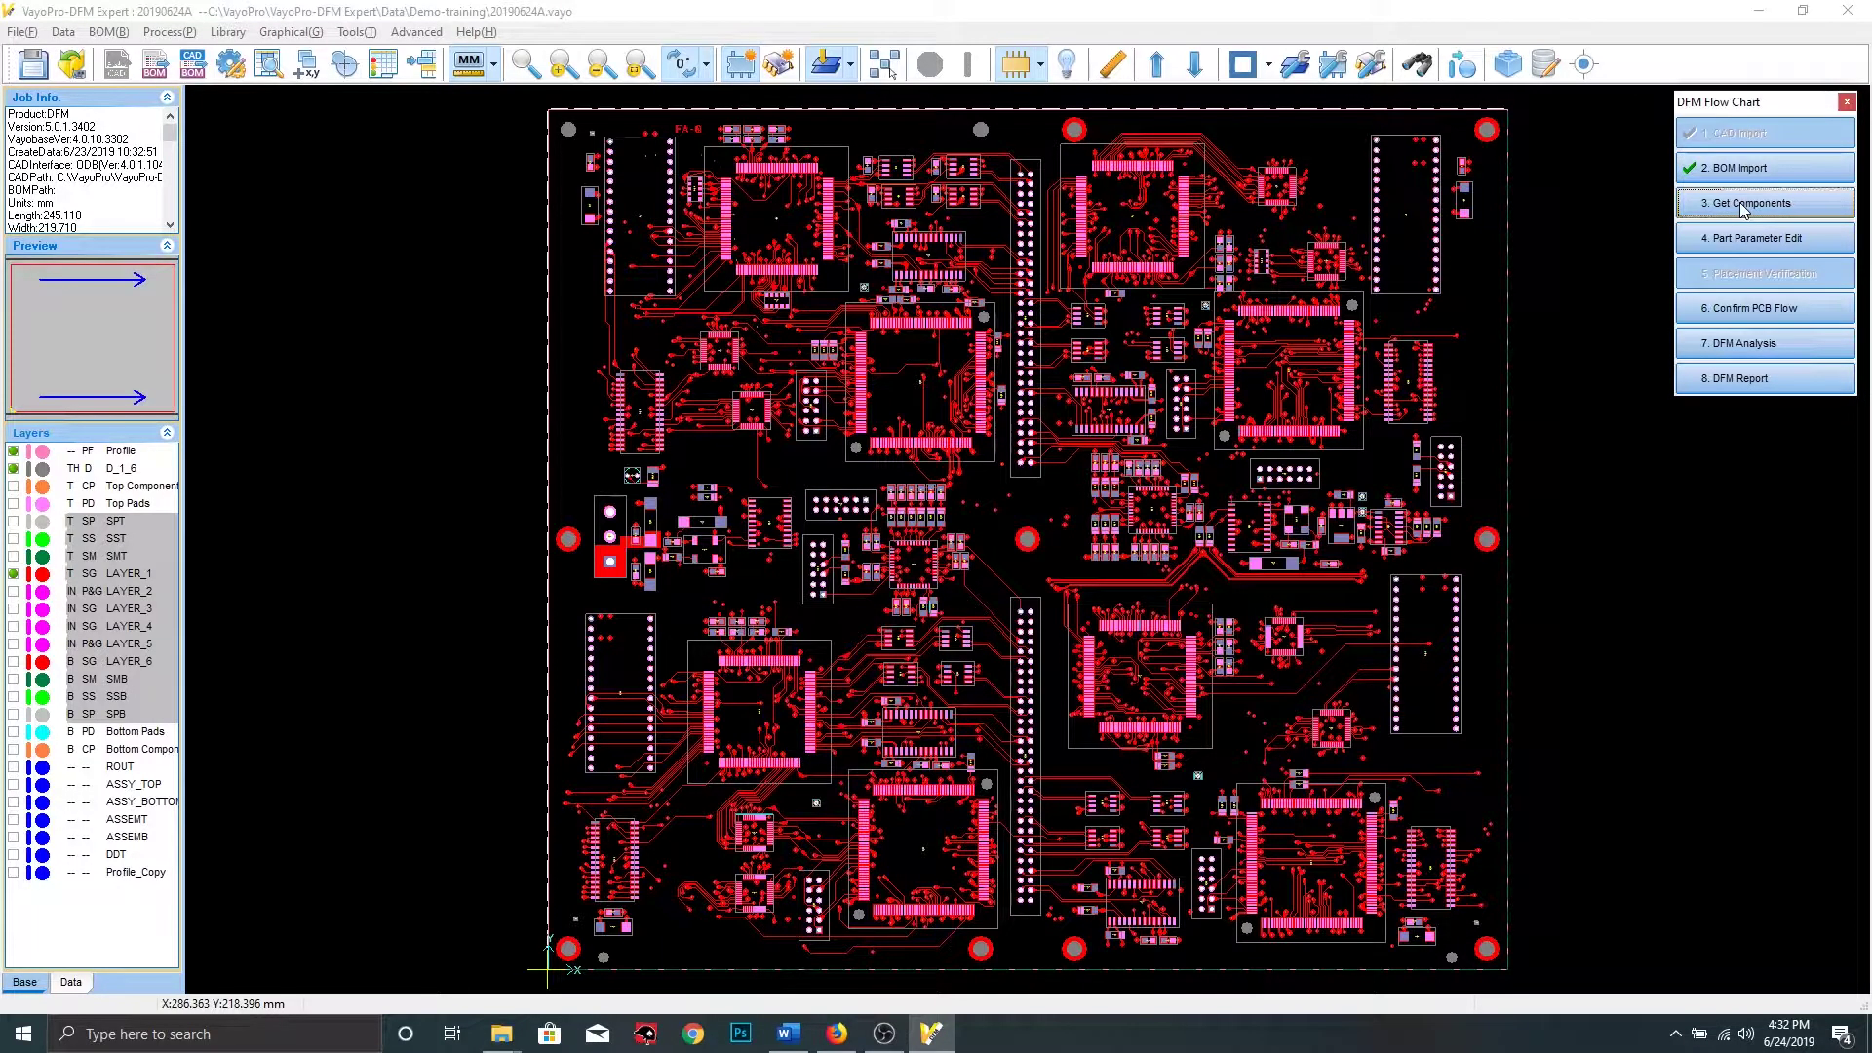
# Open 3. Get Components, listing 37 BOM part numbers with 0.00% matched
pyautogui.click(1719, 222)
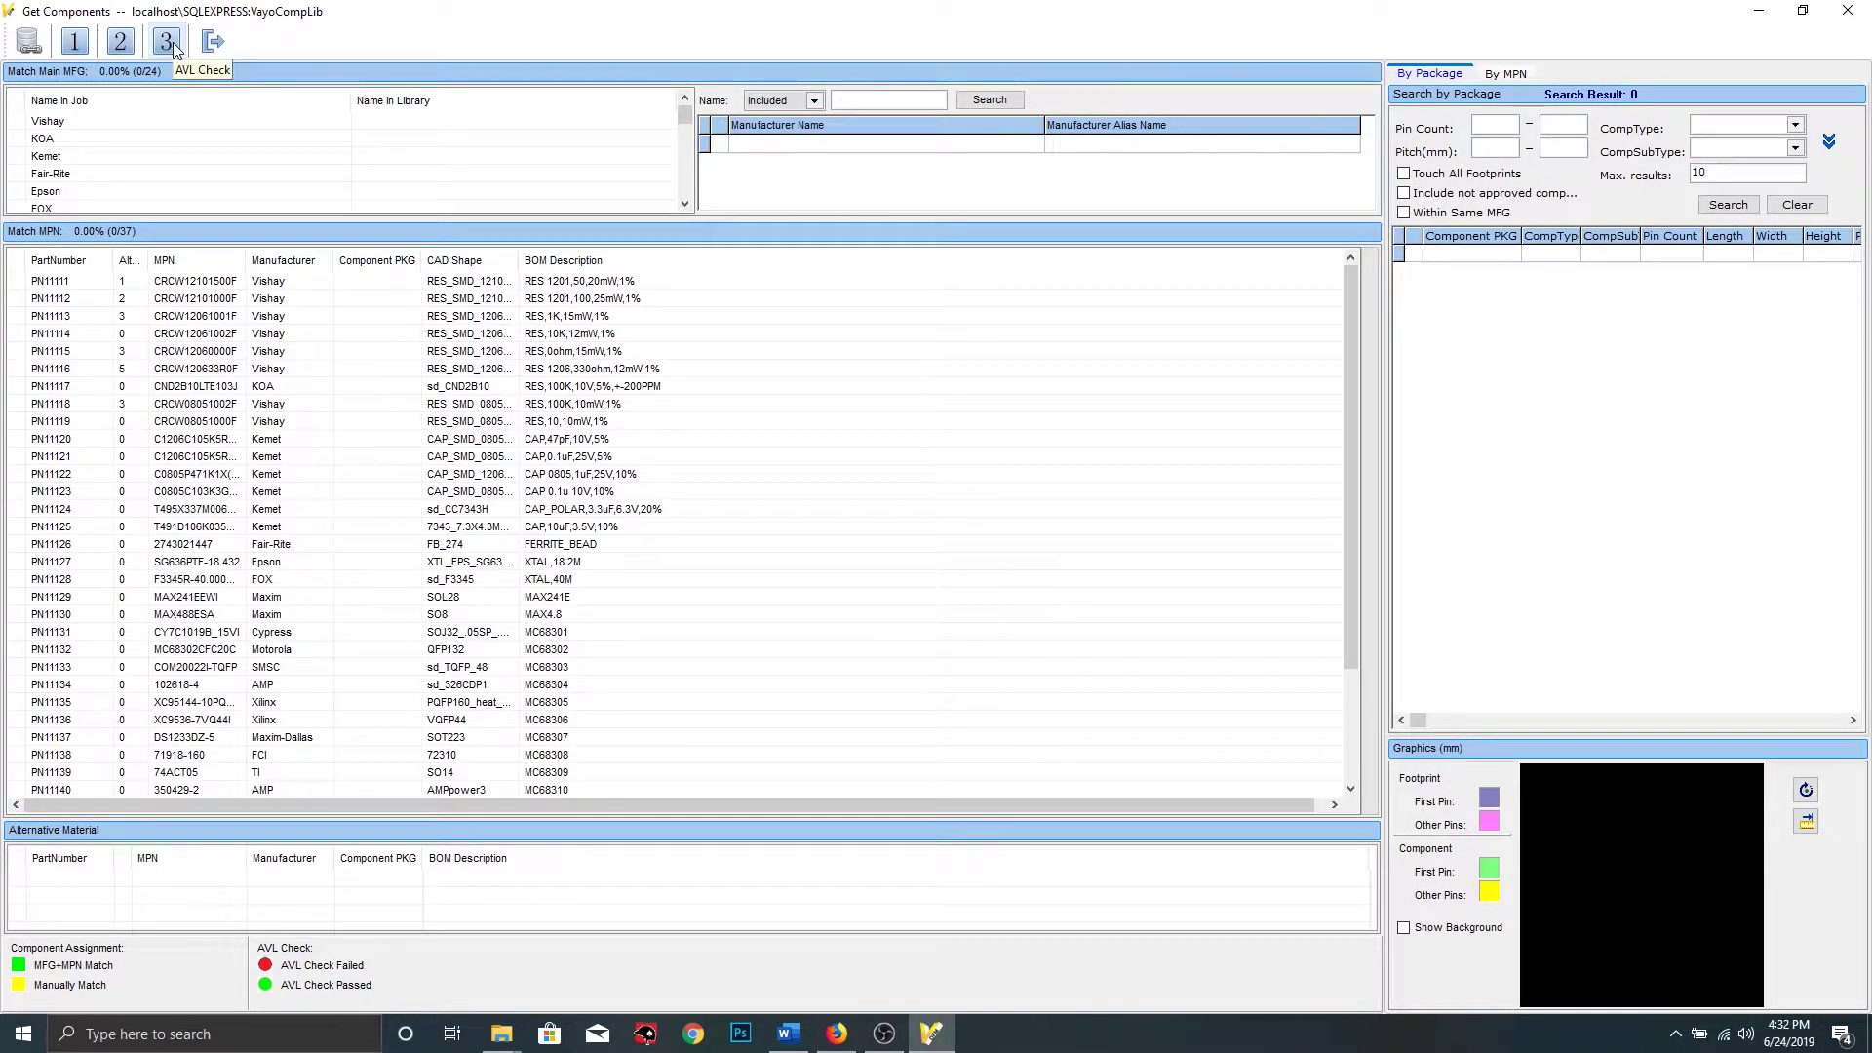
# In Match Main MFG, go through the FOX, Cypress, TI and YAGEO manufacturer rows
pyautogui.click(75, 43)
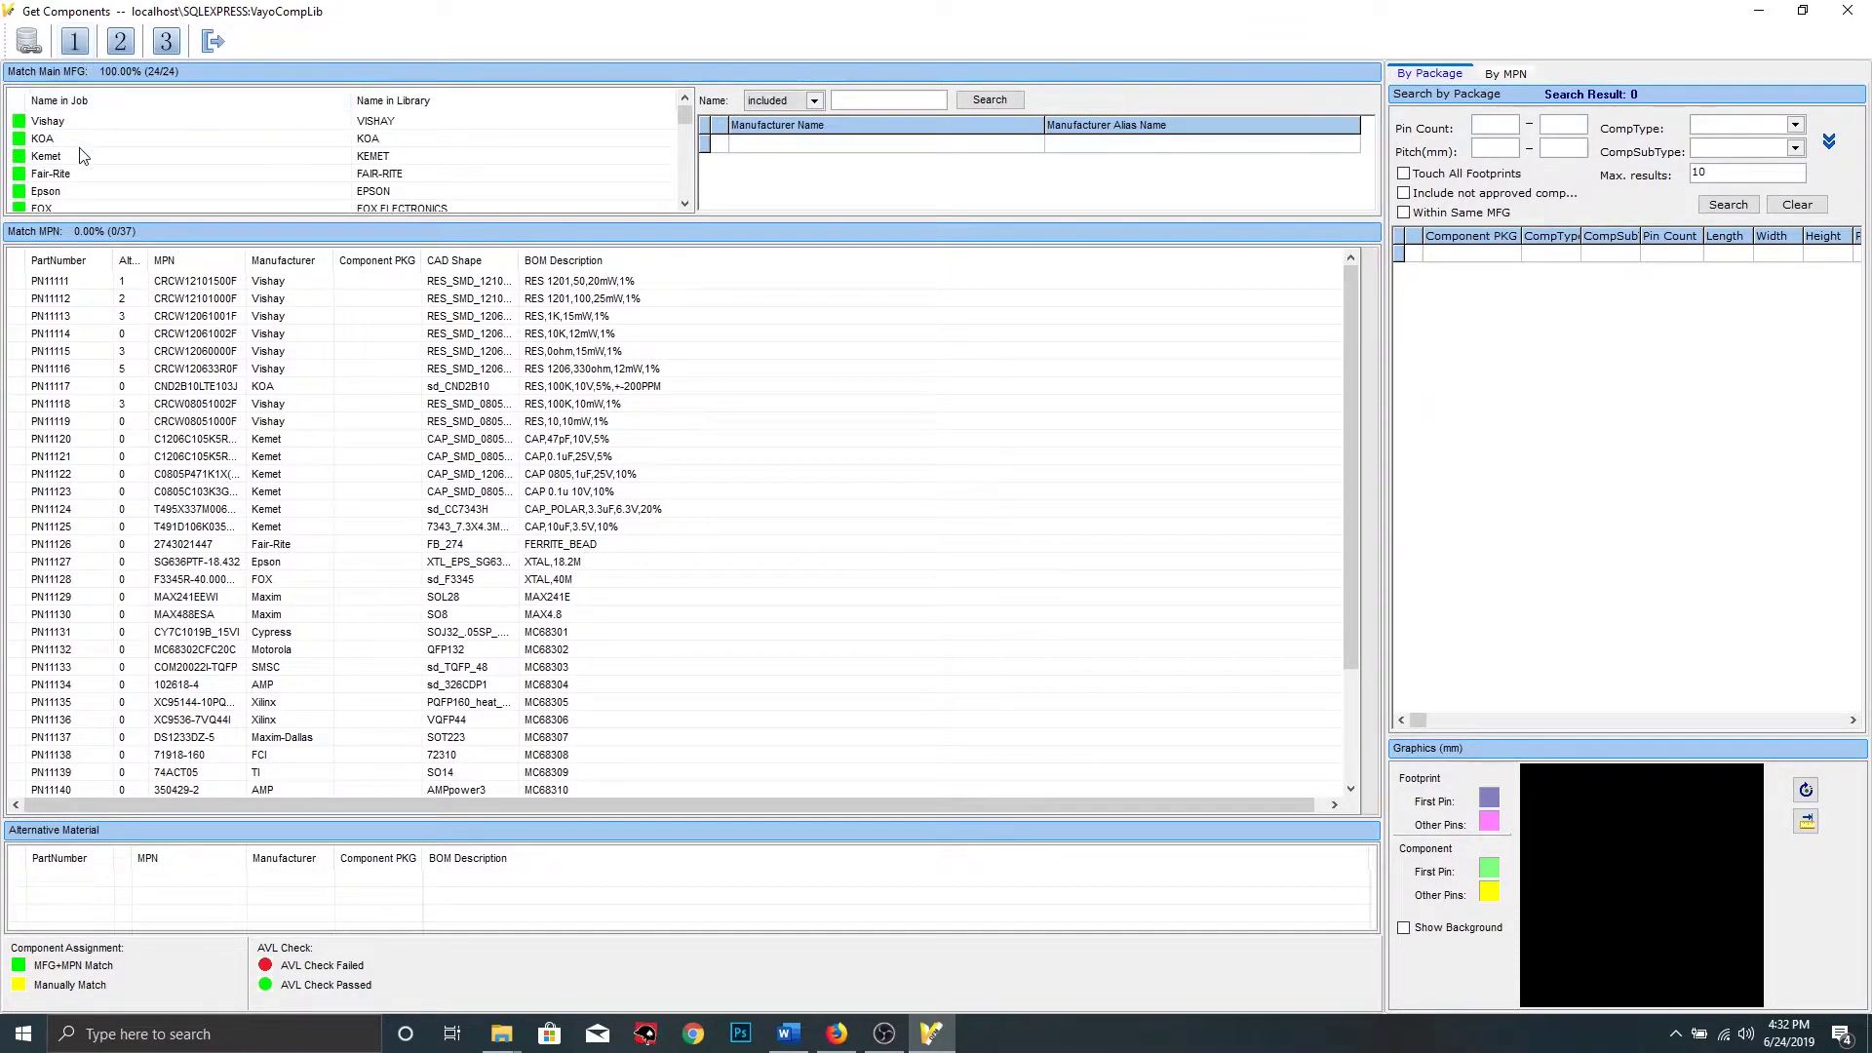
pyautogui.scroll(-1, 115, 187)
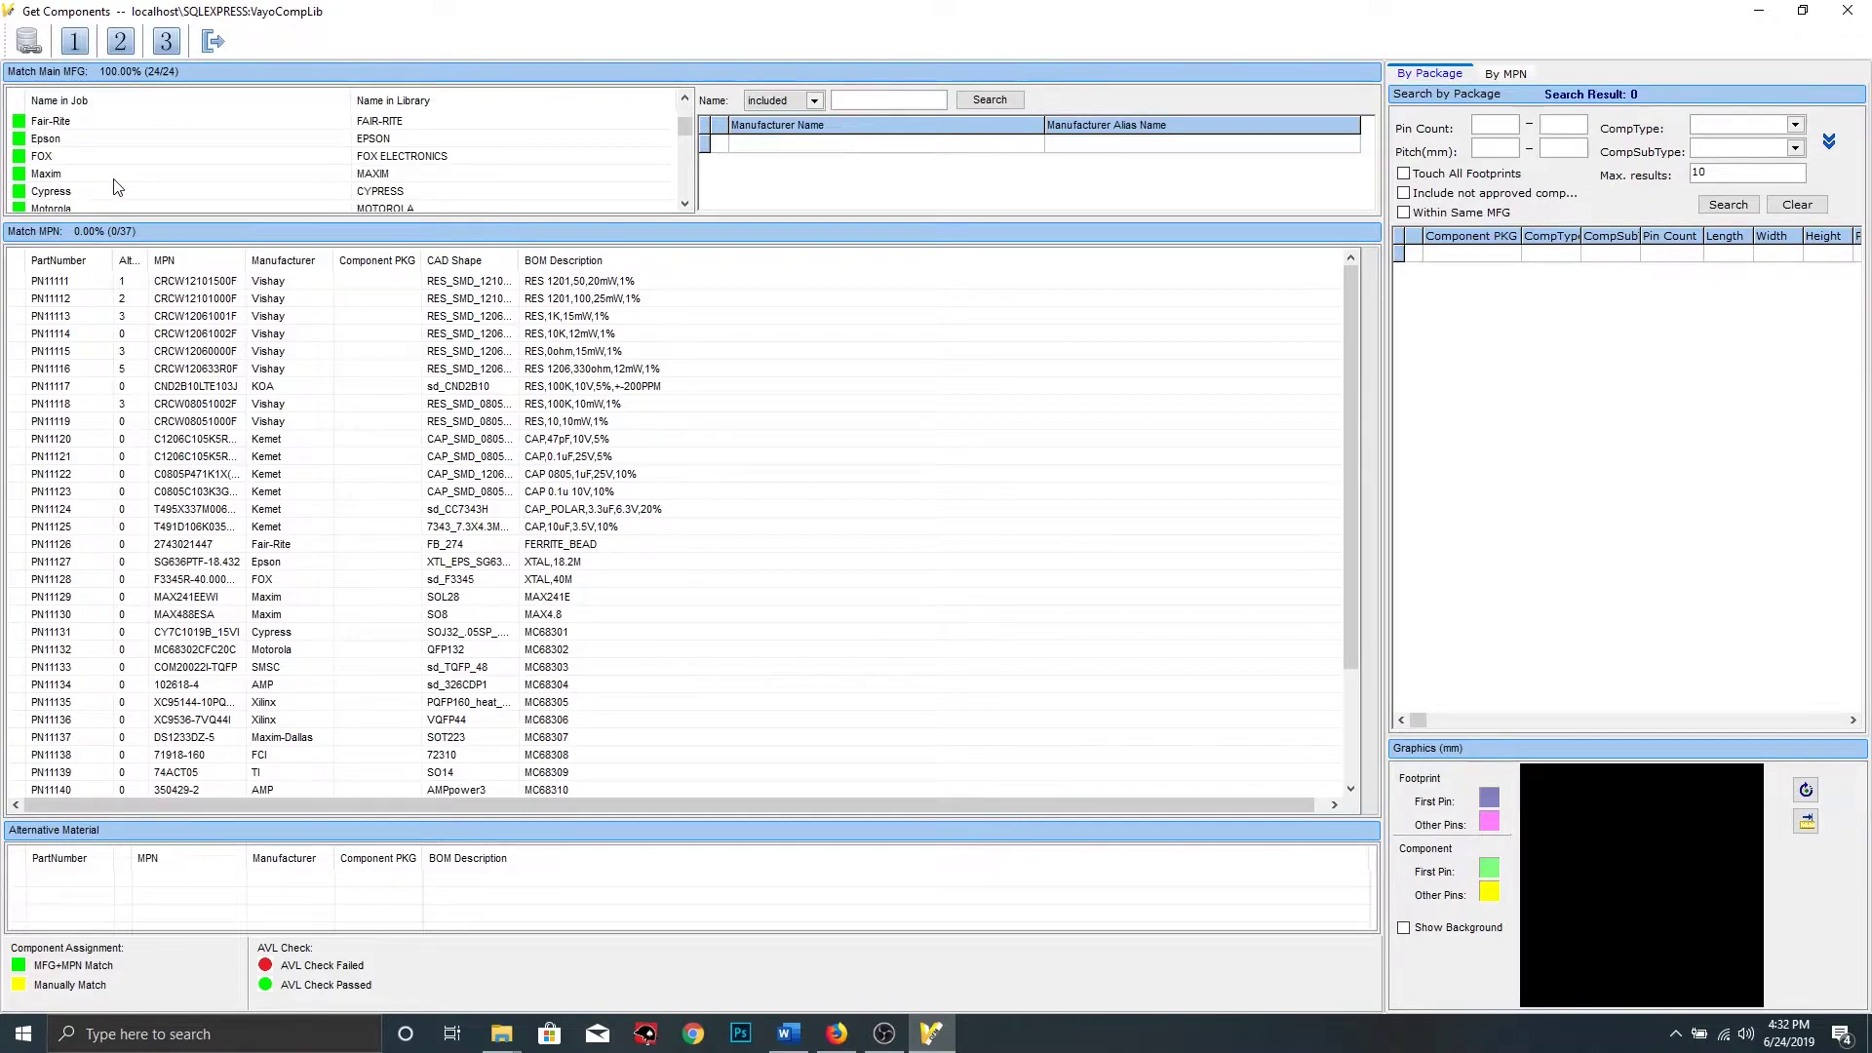
pyautogui.click(180, 157)
pyautogui.click(137, 193)
pyautogui.scroll(-3, 115, 185)
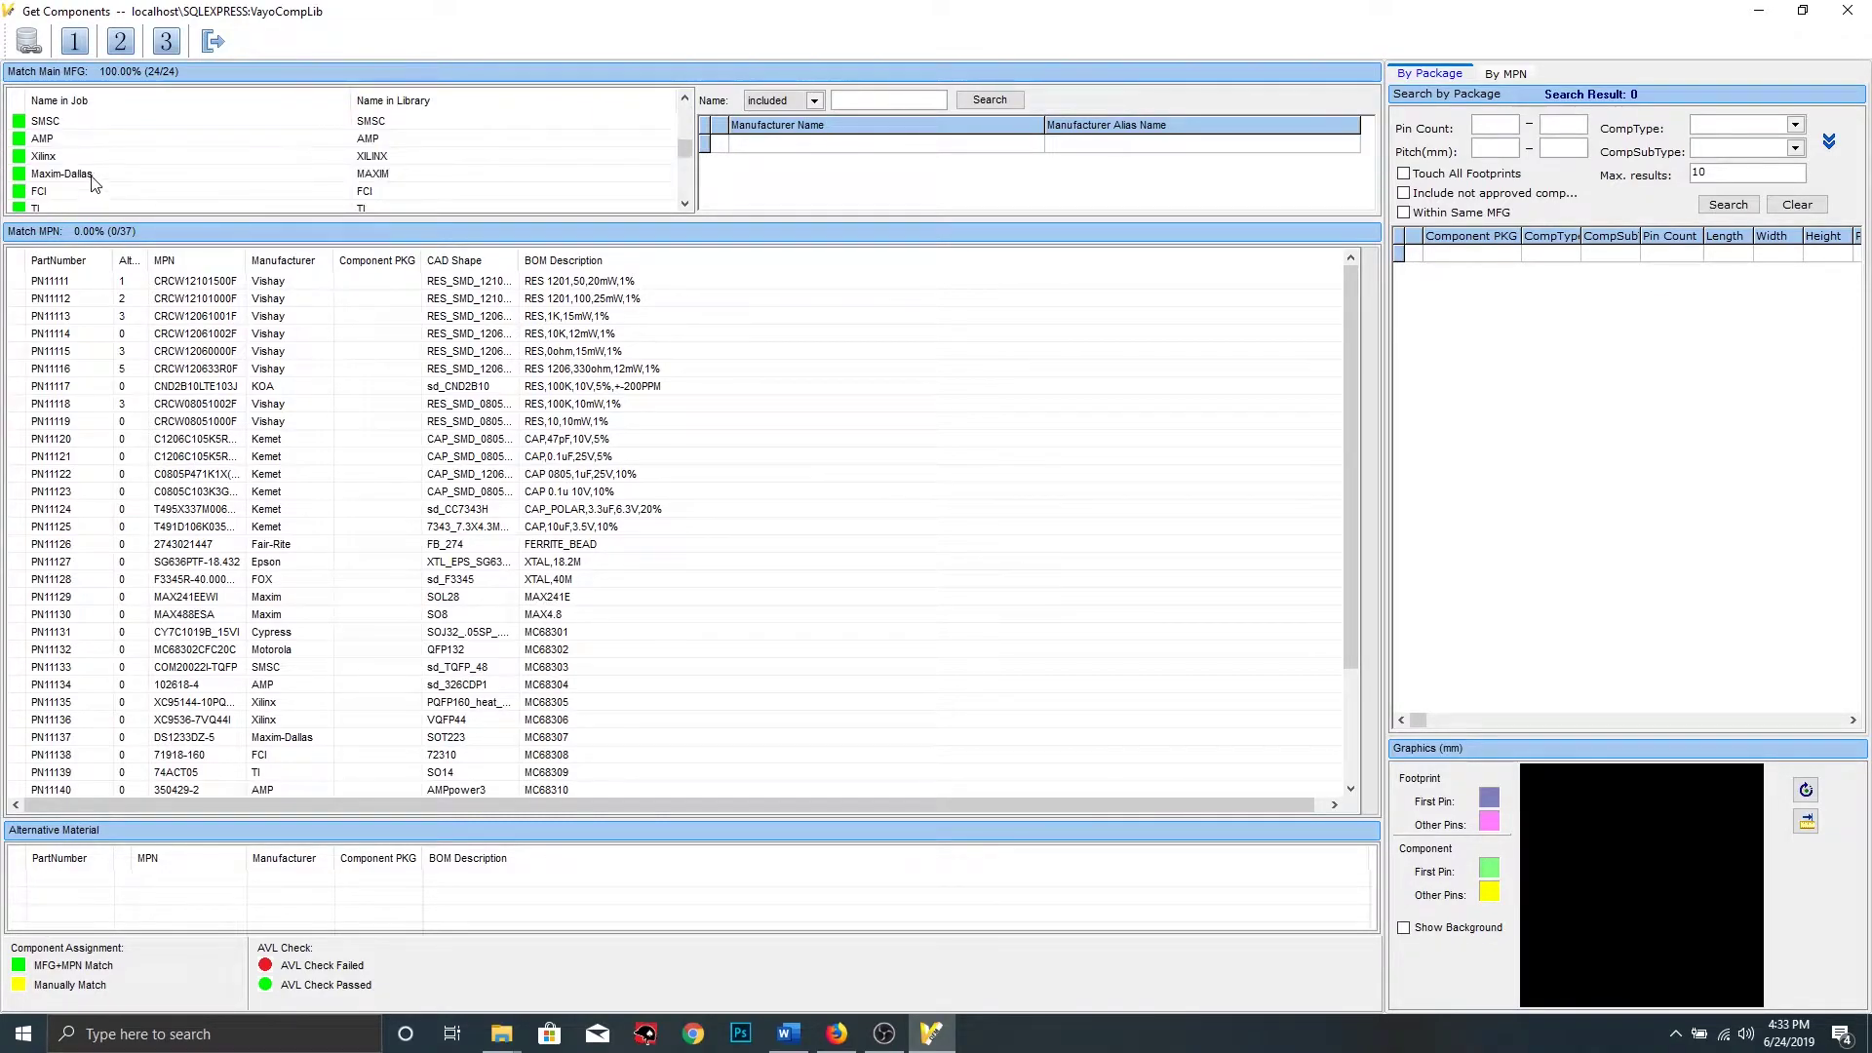
pyautogui.click(134, 157)
pyautogui.scroll(-1, 134, 164)
pyautogui.click(122, 158)
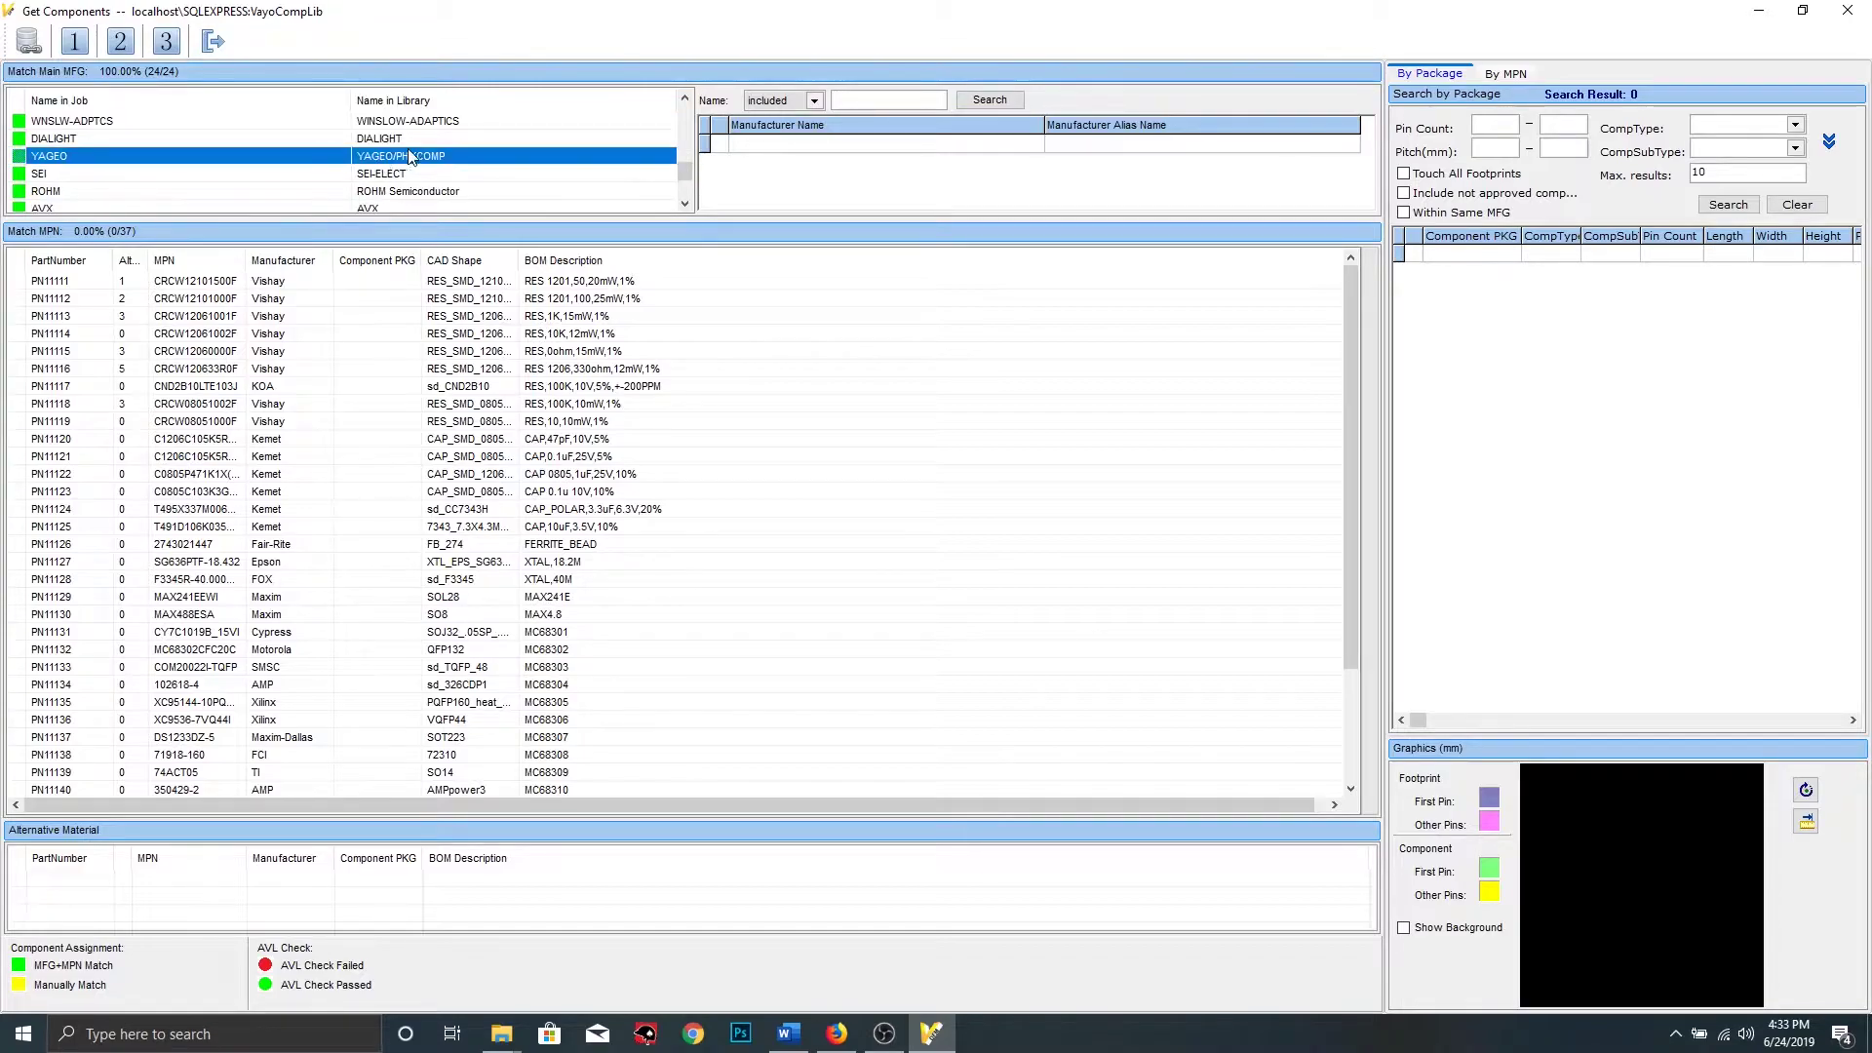
# Apply the YAGEO to YAGEO/PHYCOMP match, bringing MPN matching to 33 of 37 (89.19%)
pyautogui.click(122, 43)
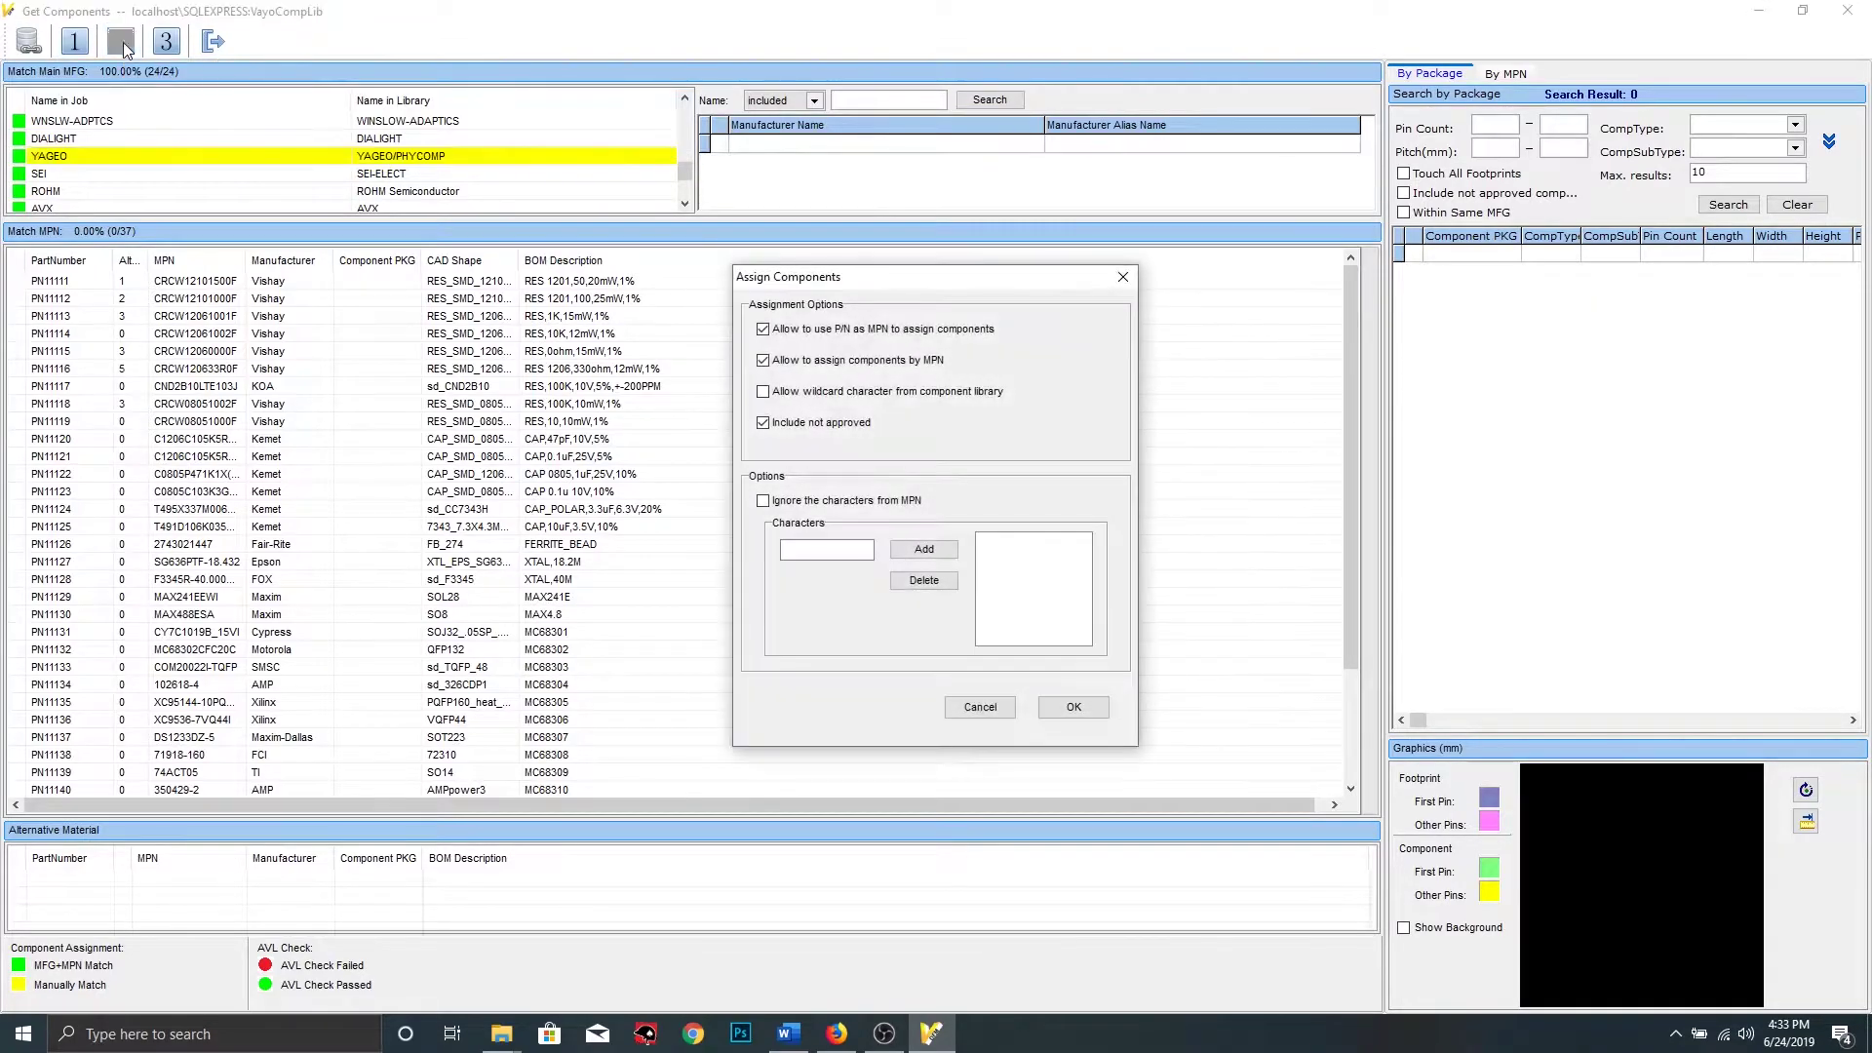
pyautogui.click(1074, 706)
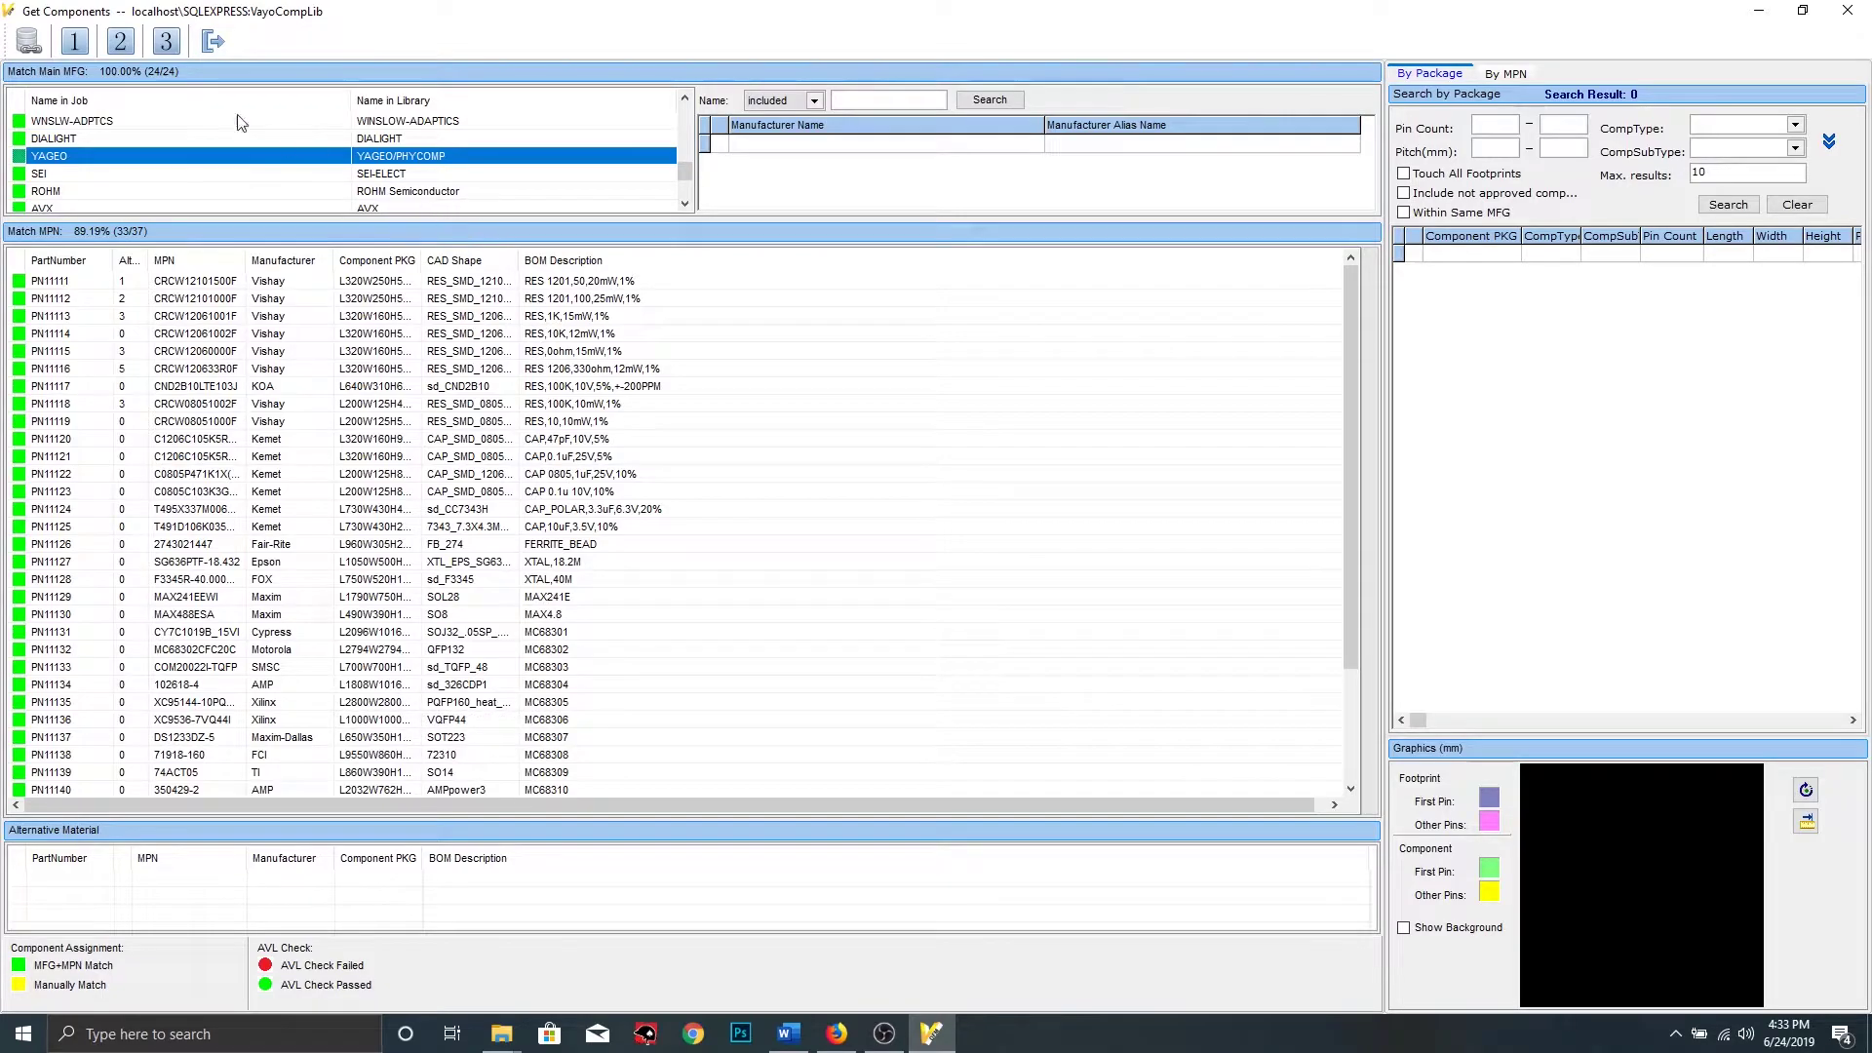
pyautogui.click(168, 47)
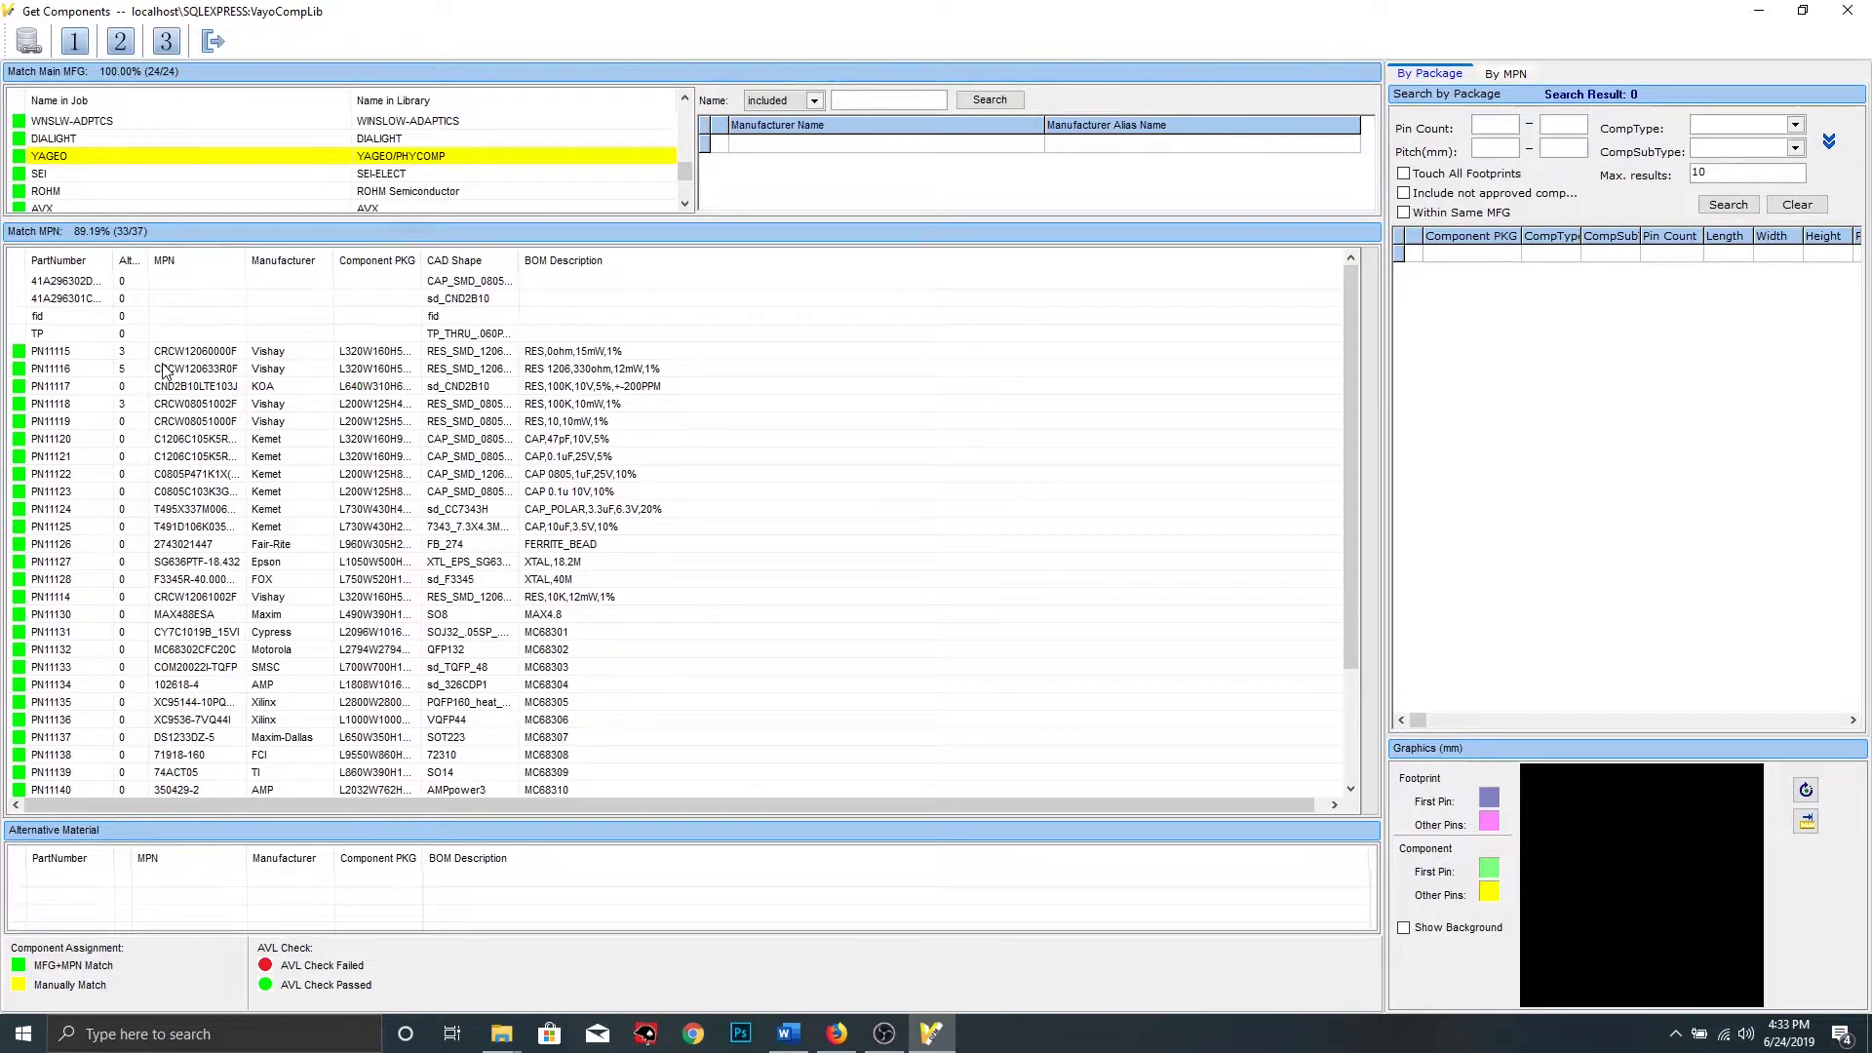
# Select part 41A296302DCP16 and search the library for CC 0805 packages with 2 pins
pyautogui.click(72, 282)
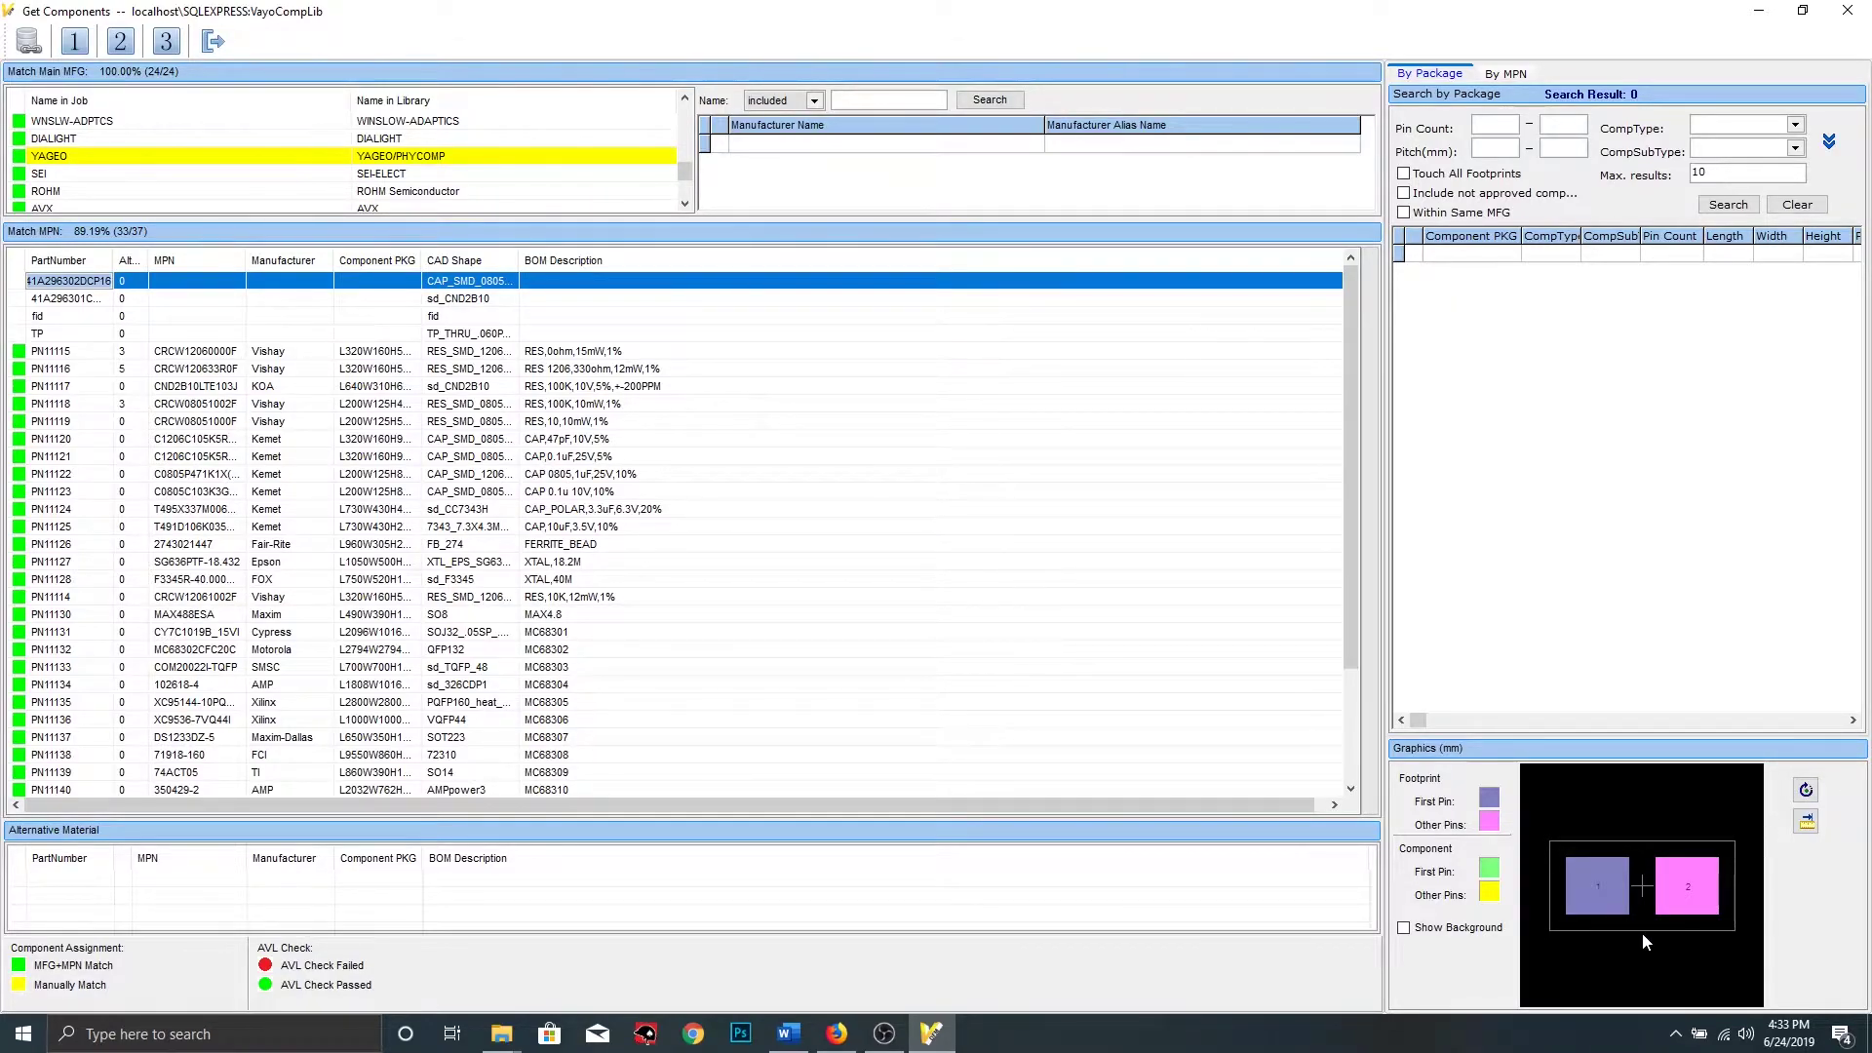
pyautogui.click(1795, 125)
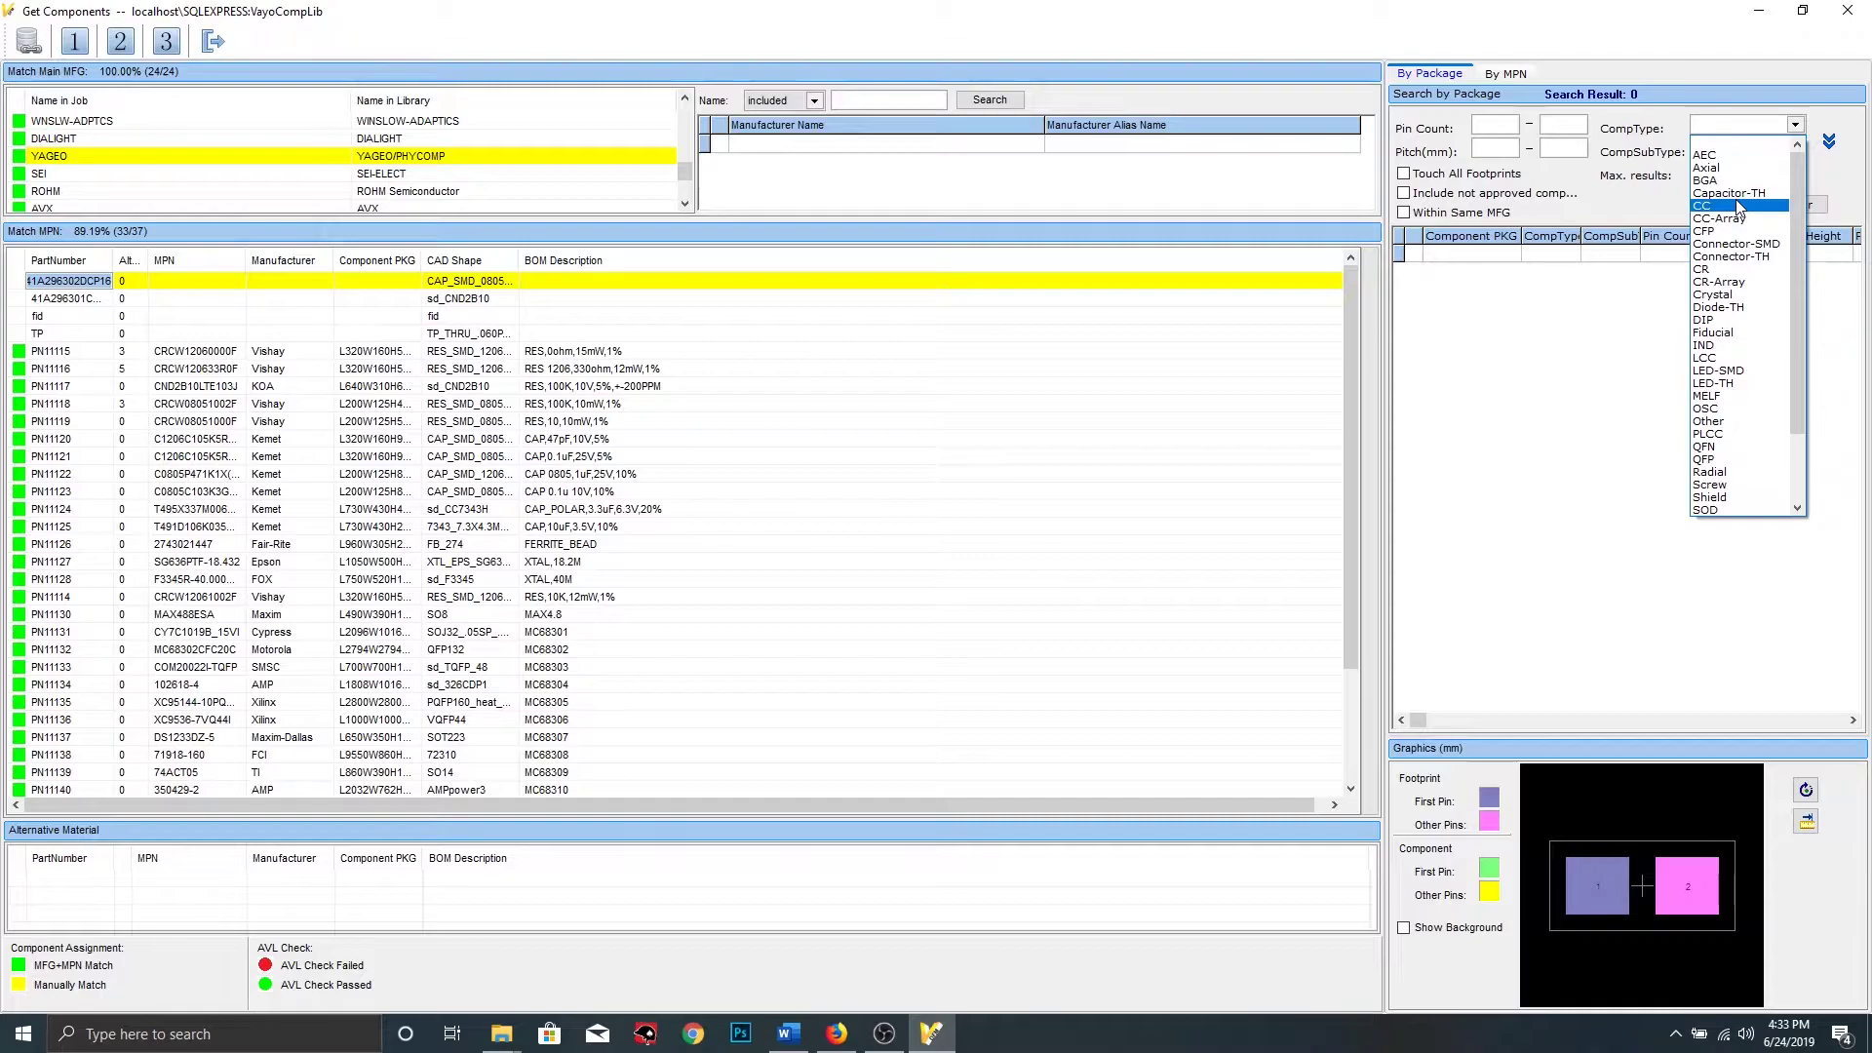
pyautogui.click(1736, 206)
pyautogui.click(1788, 150)
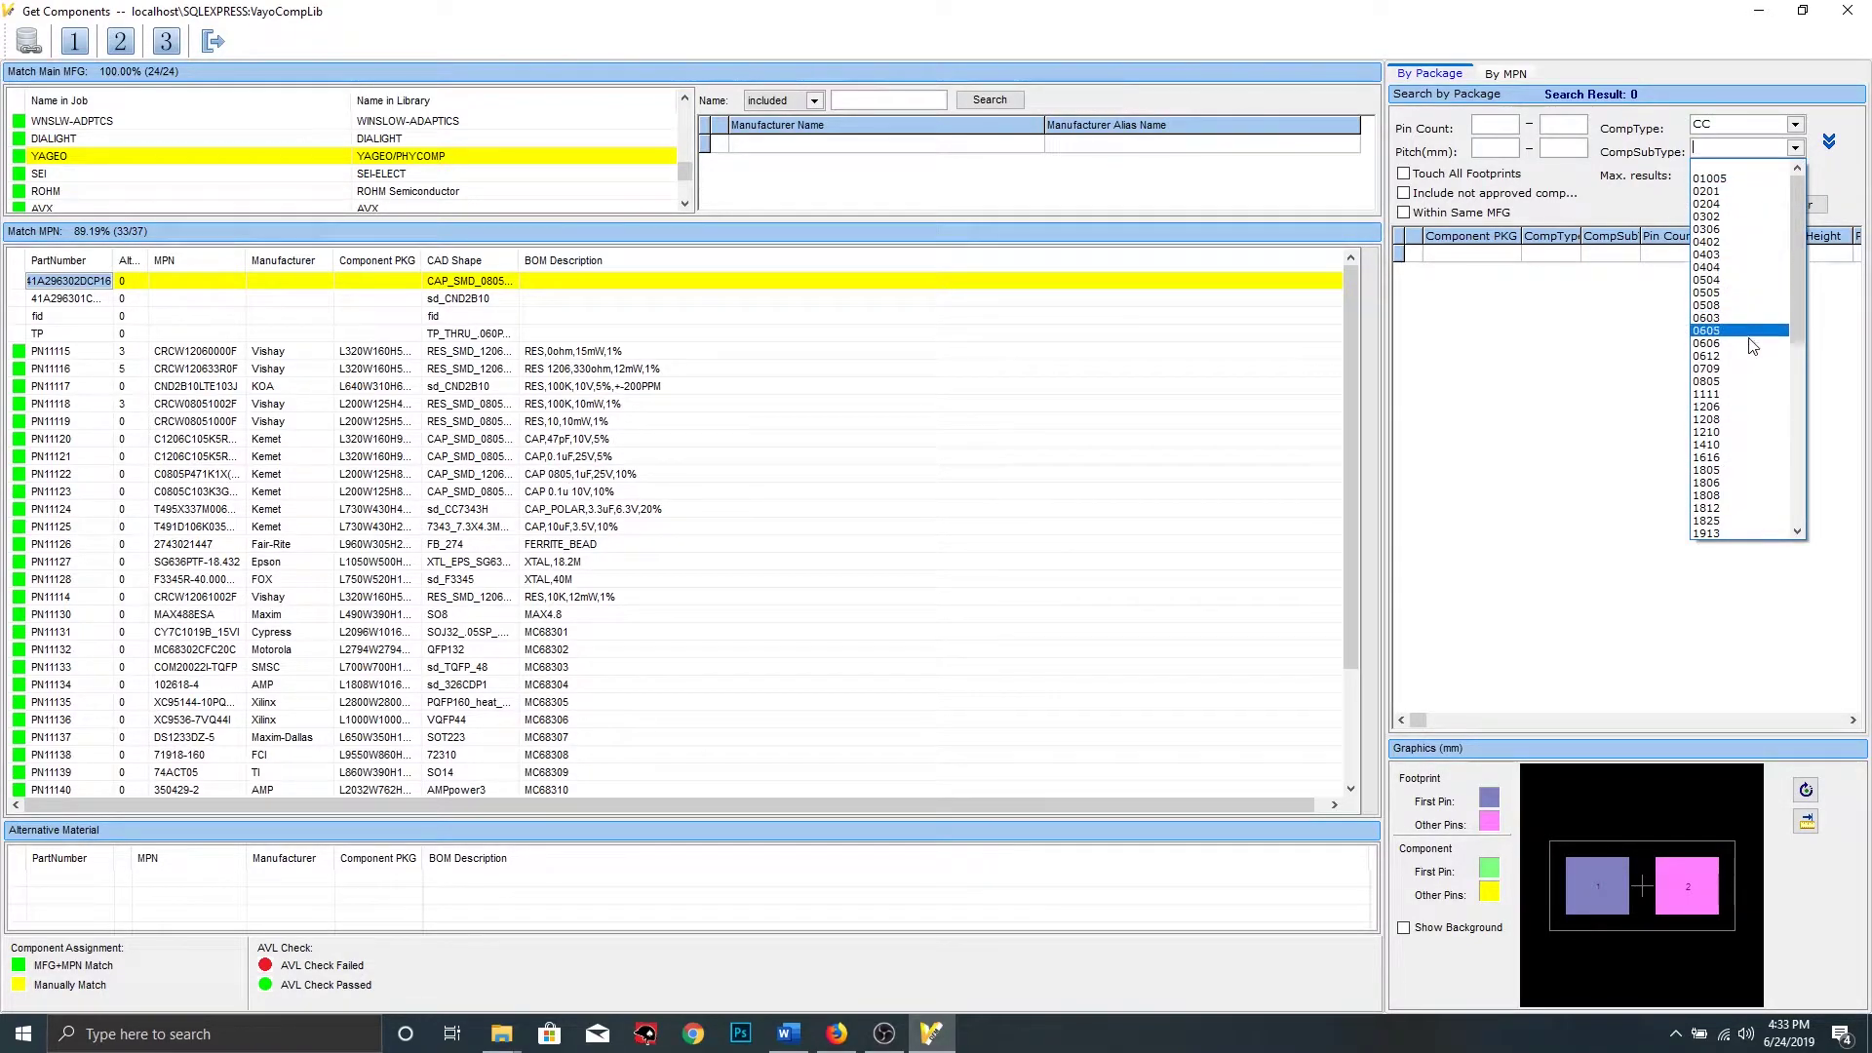
pyautogui.click(1728, 381)
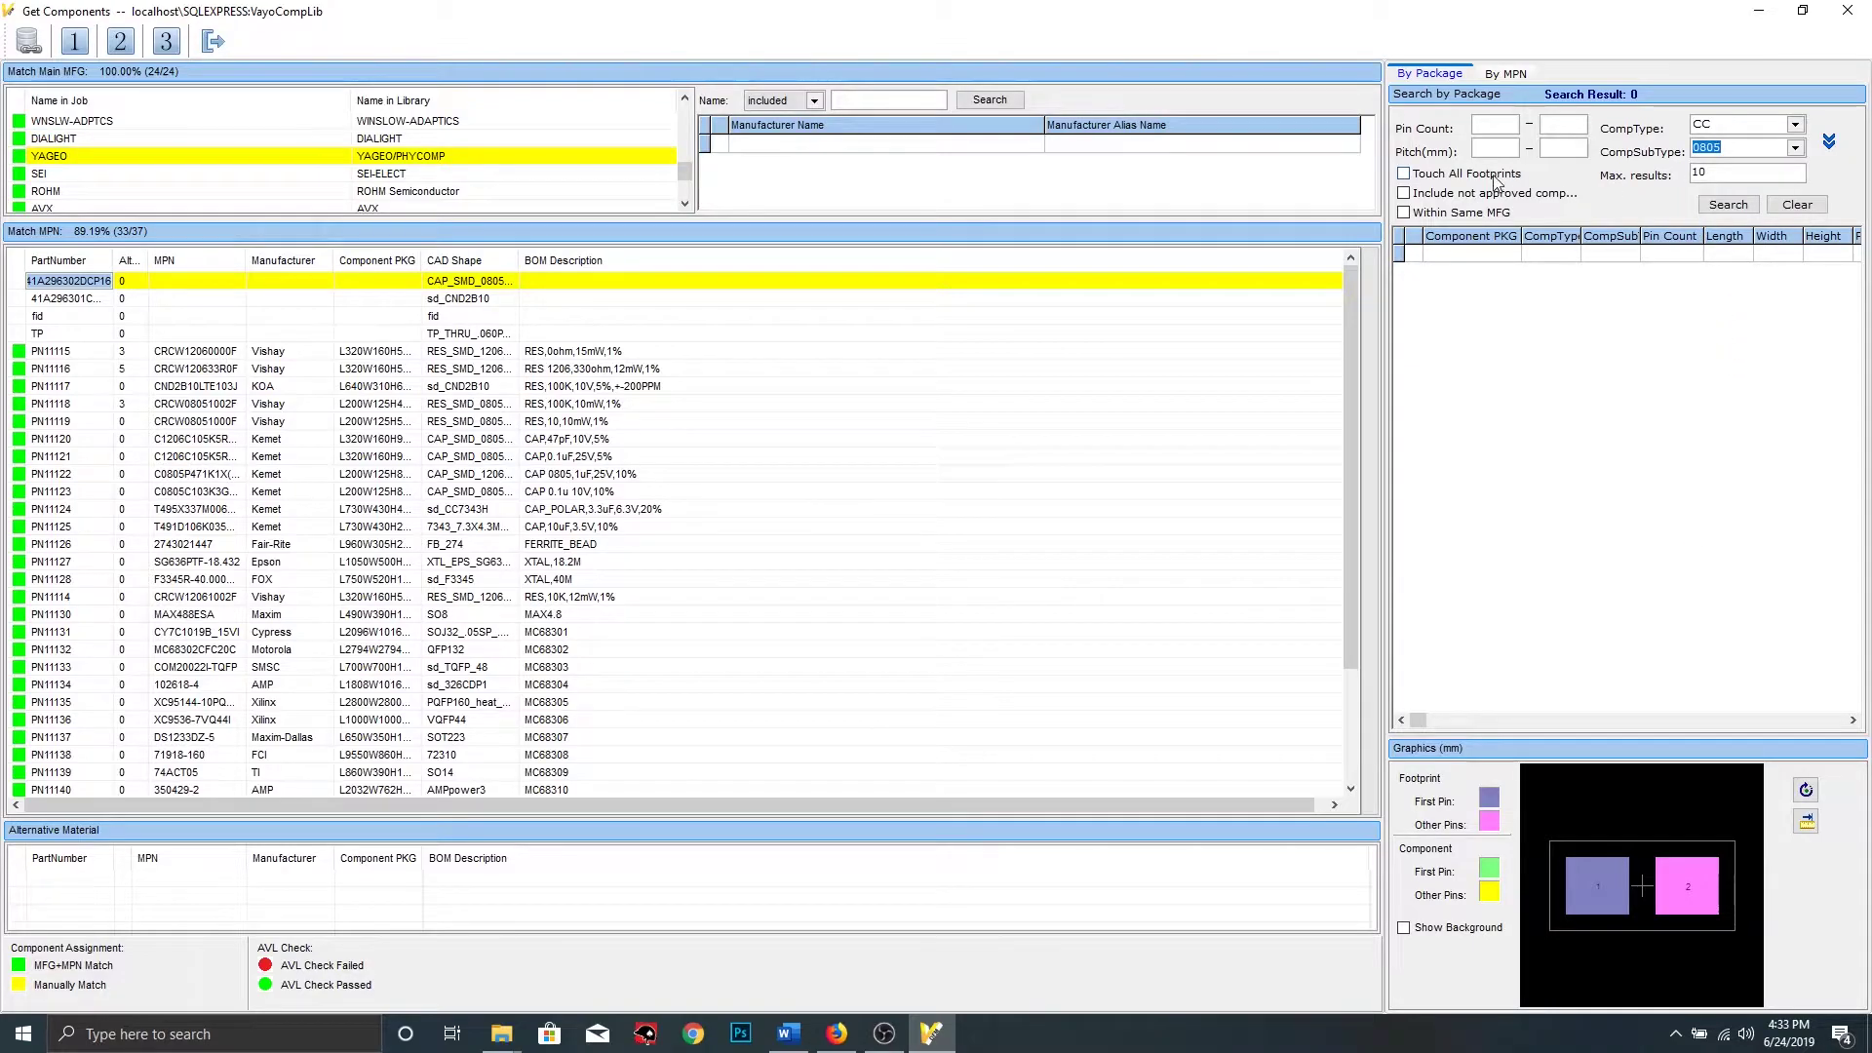
pyautogui.click(1506, 129)
pyautogui.write('2')
pyautogui.click(1733, 203)
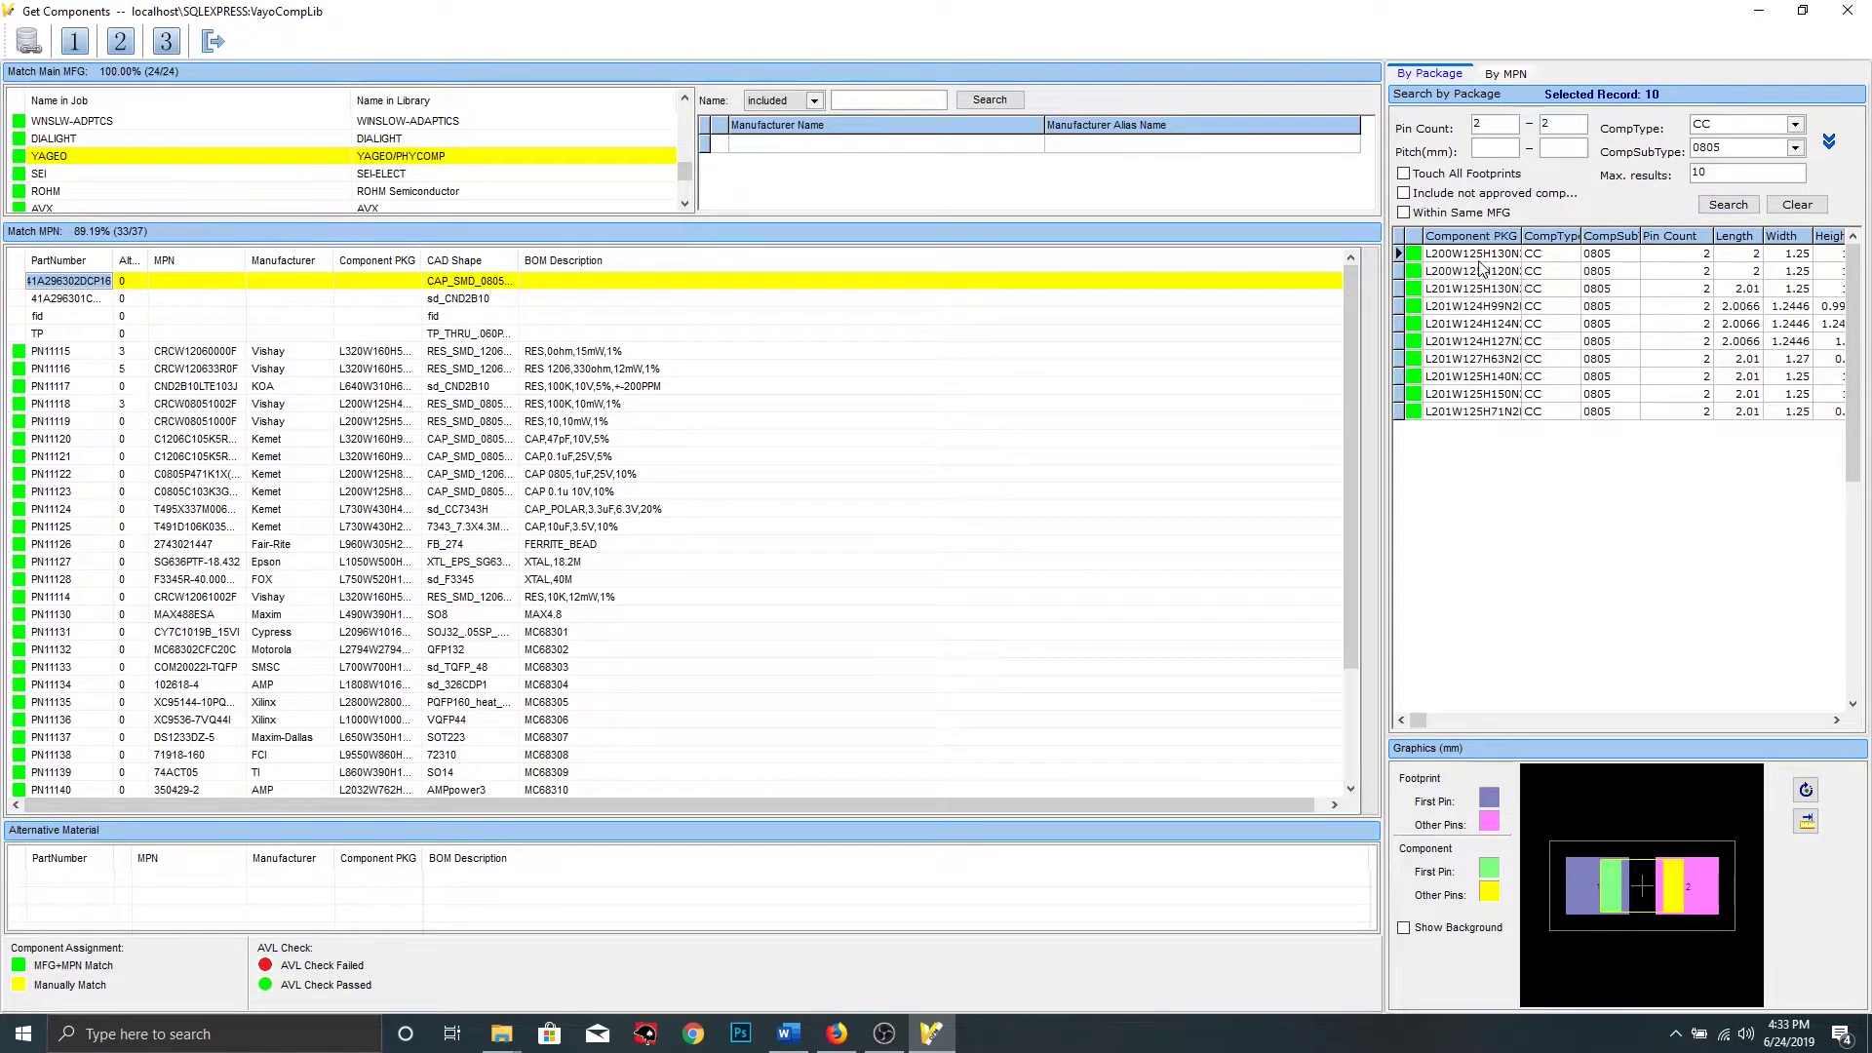
# Assign the first matching package to the part, raising MPN matches to 34 of 37 (91.89%)
pyautogui.click(1489, 254)
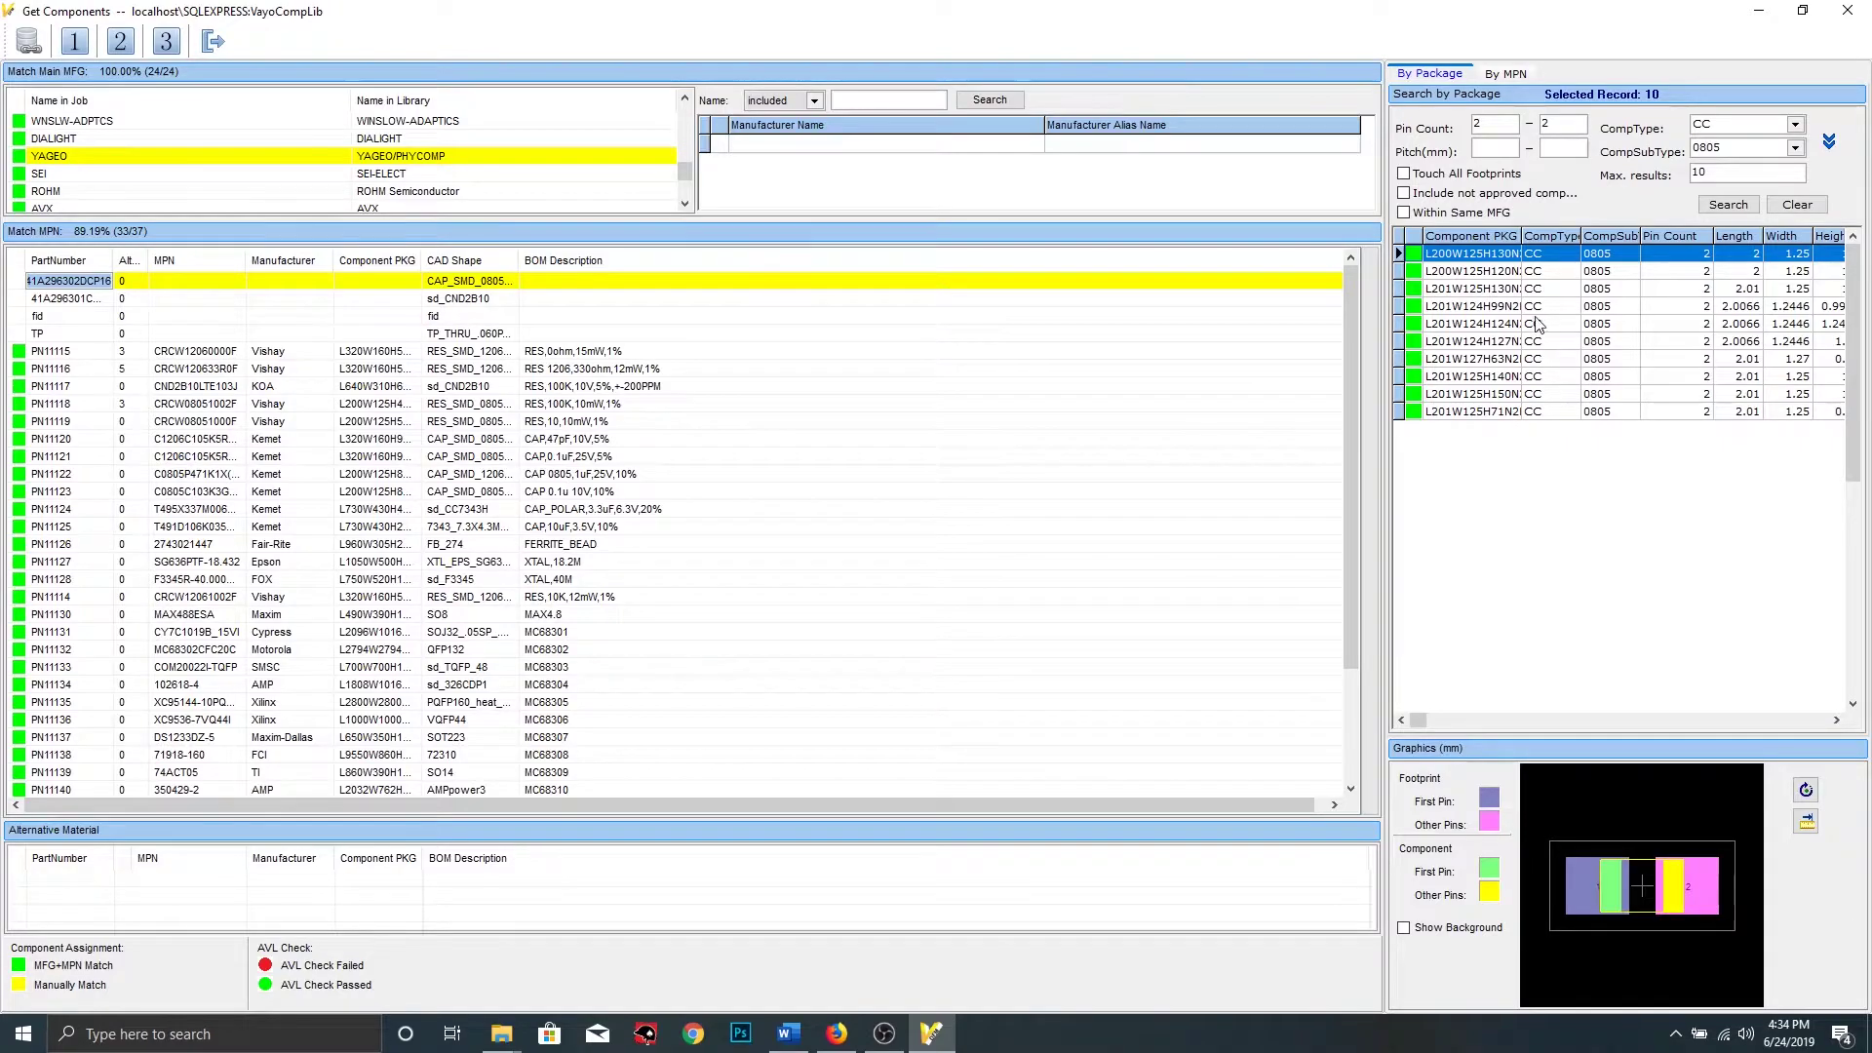
pyautogui.doubleClick(1507, 256)
pyautogui.click(951, 574)
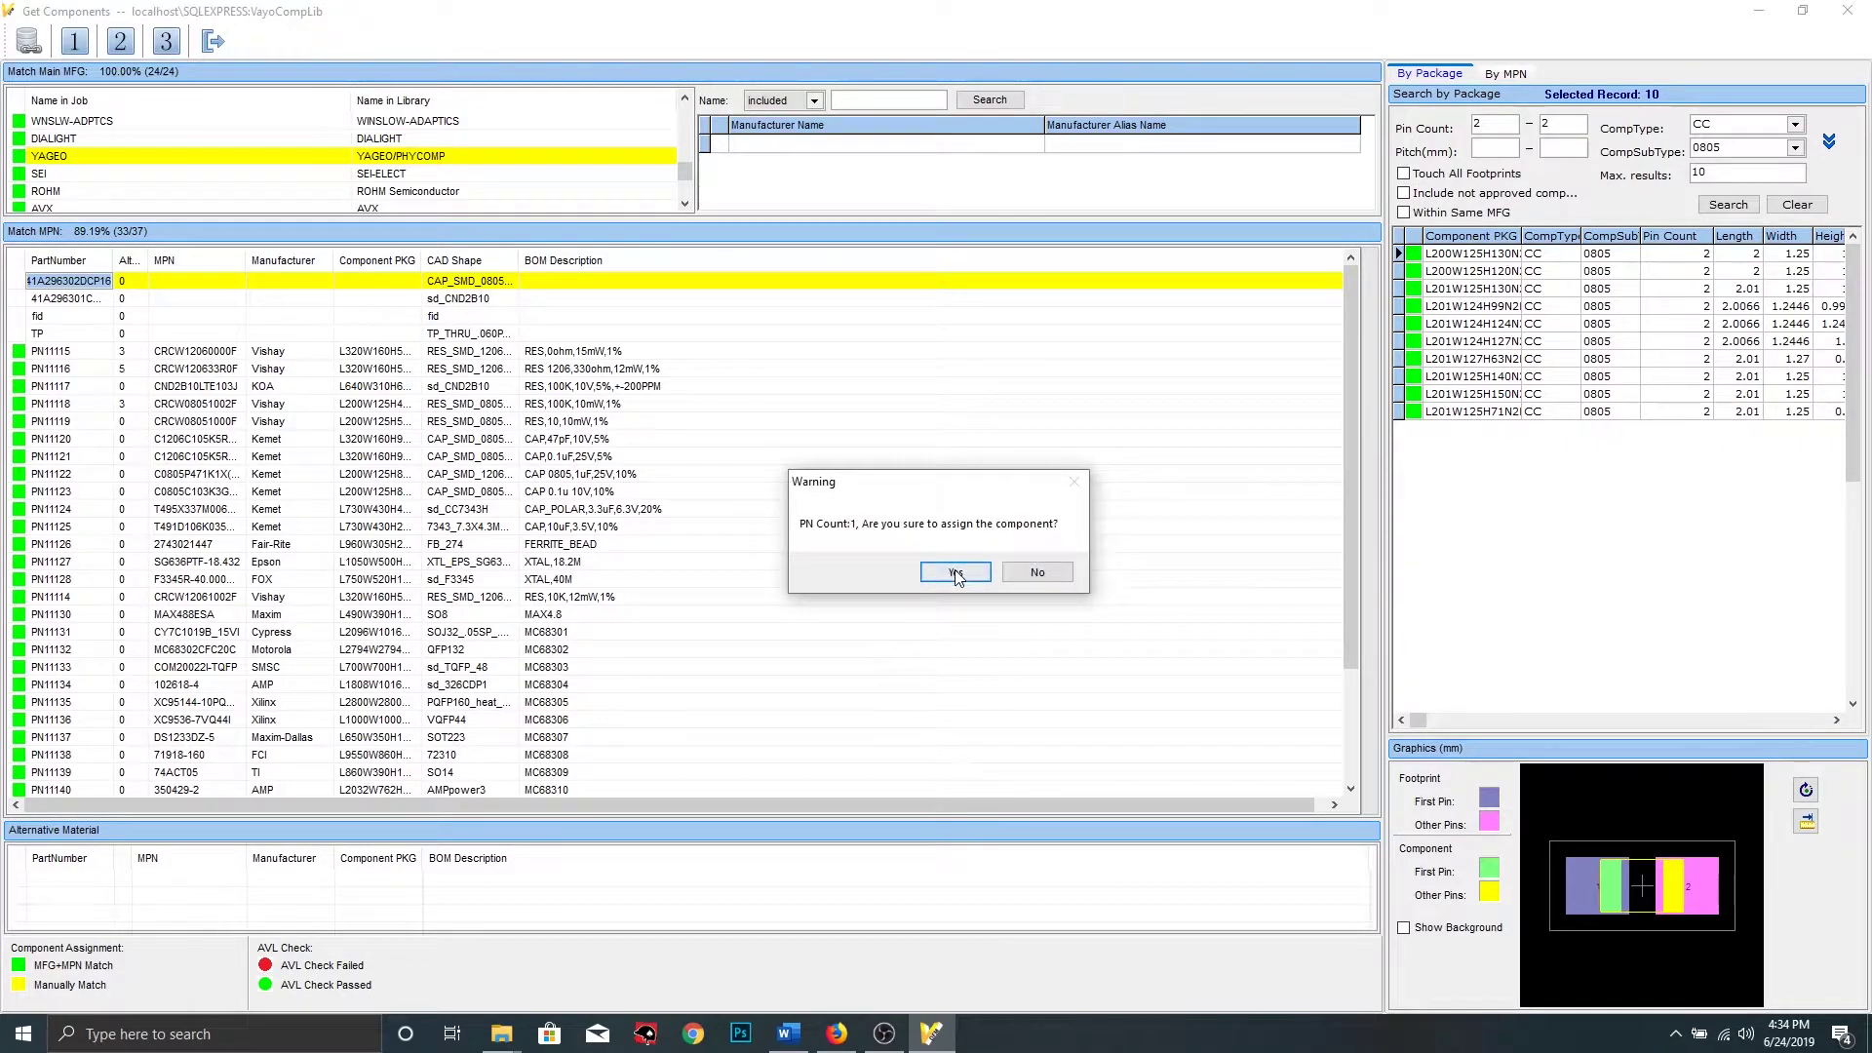
pyautogui.click(206, 317)
pyautogui.click(95, 282)
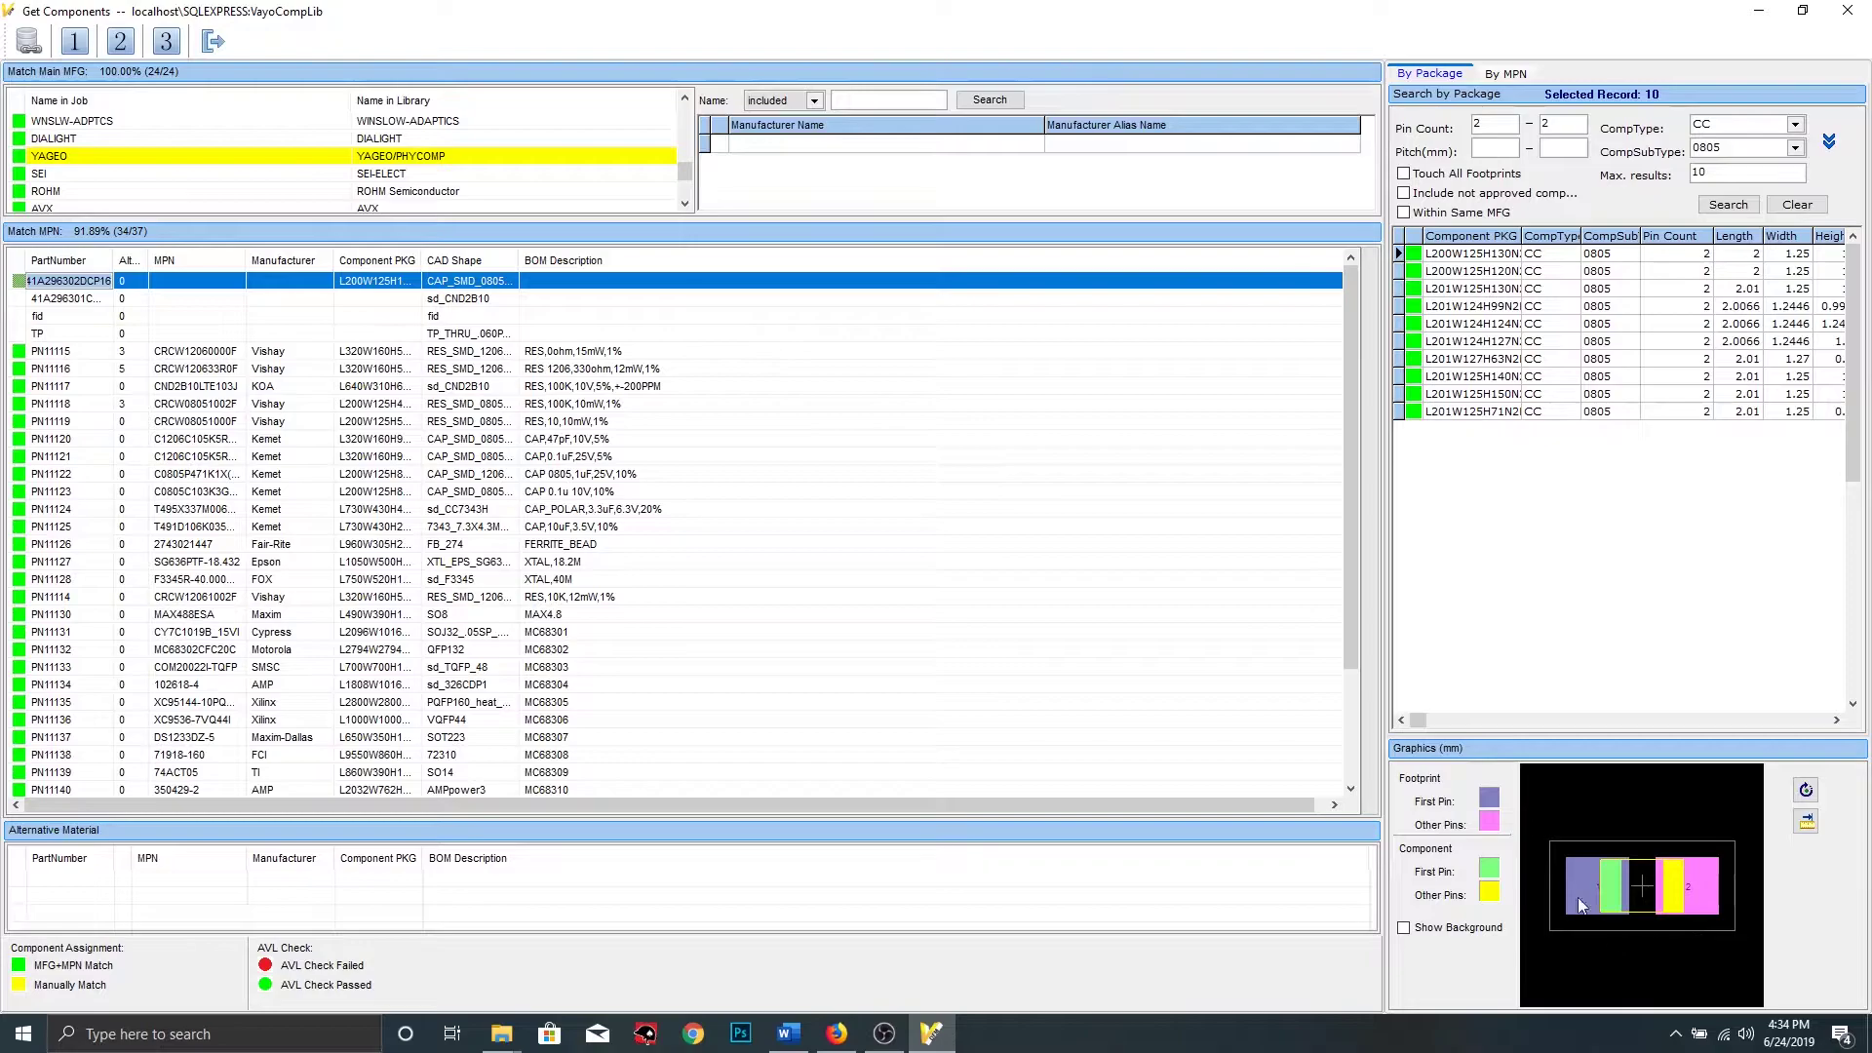
# Run the AVL check and save PN11116's Body Length/Width mismatch to the report
pyautogui.click(164, 42)
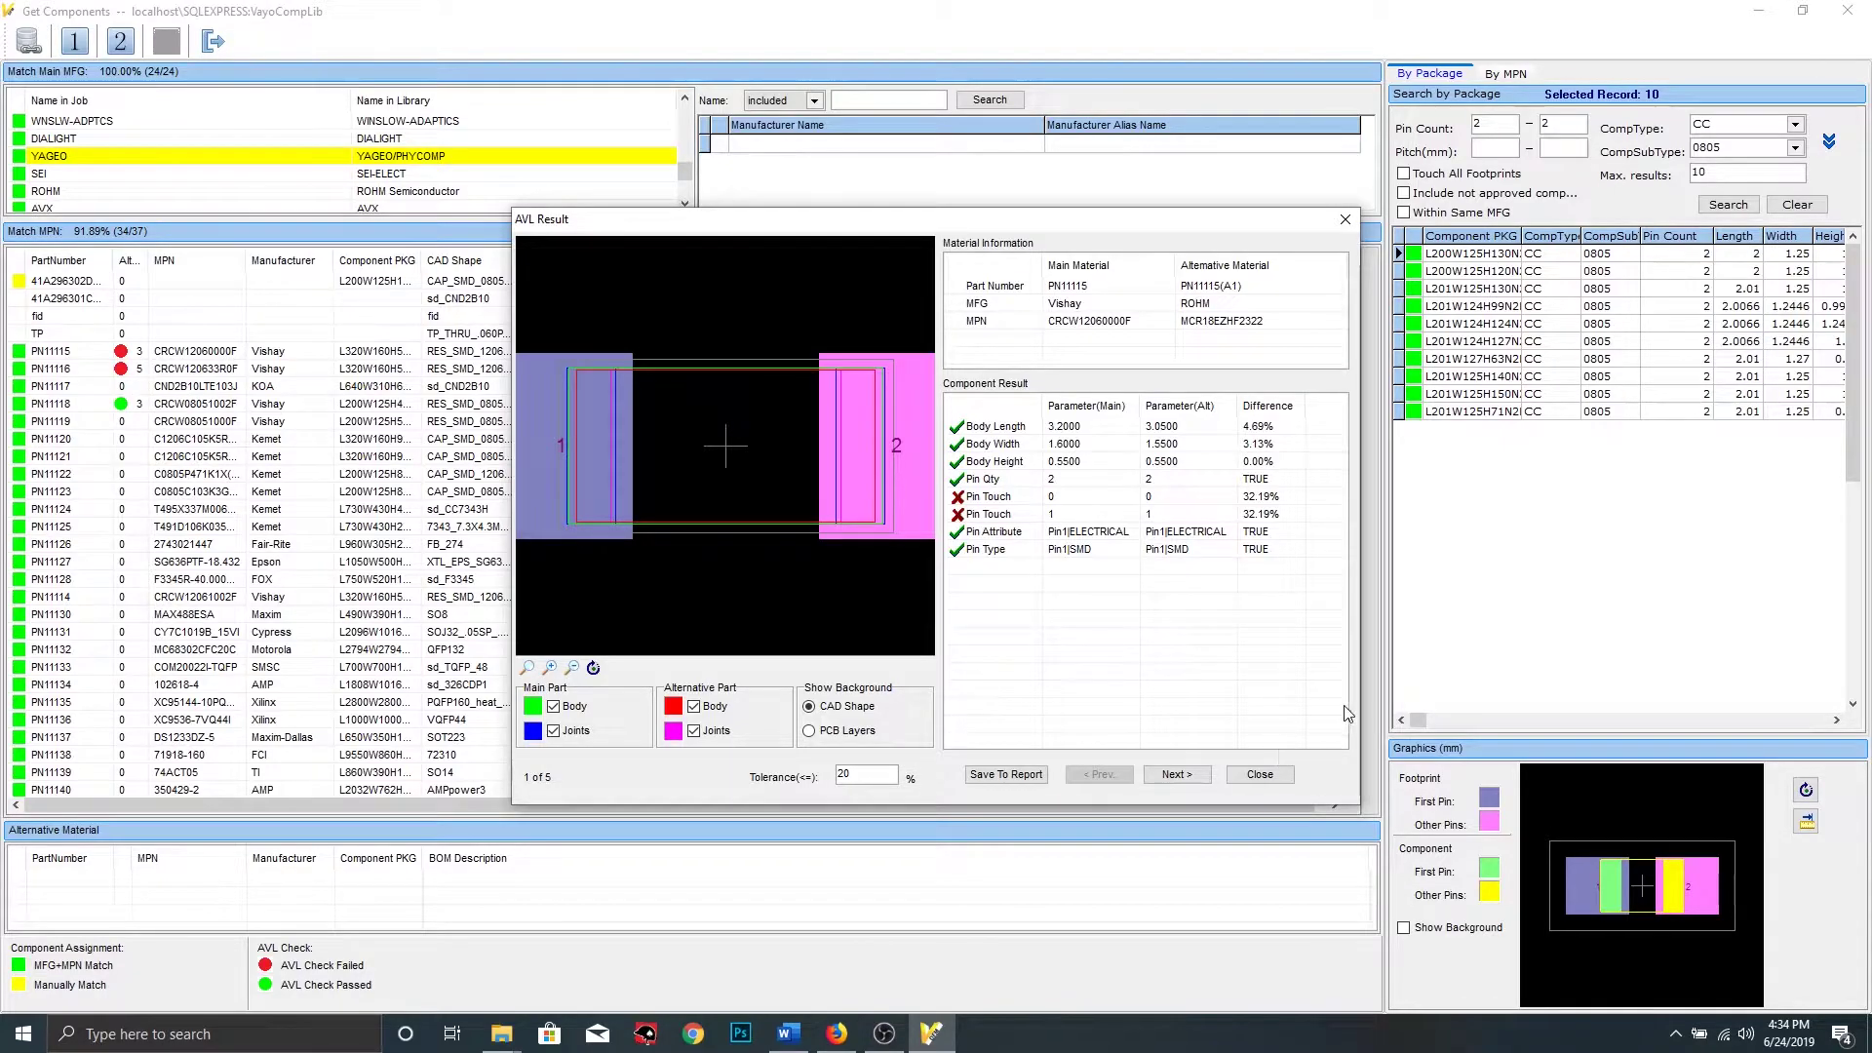
pyautogui.click(1180, 779)
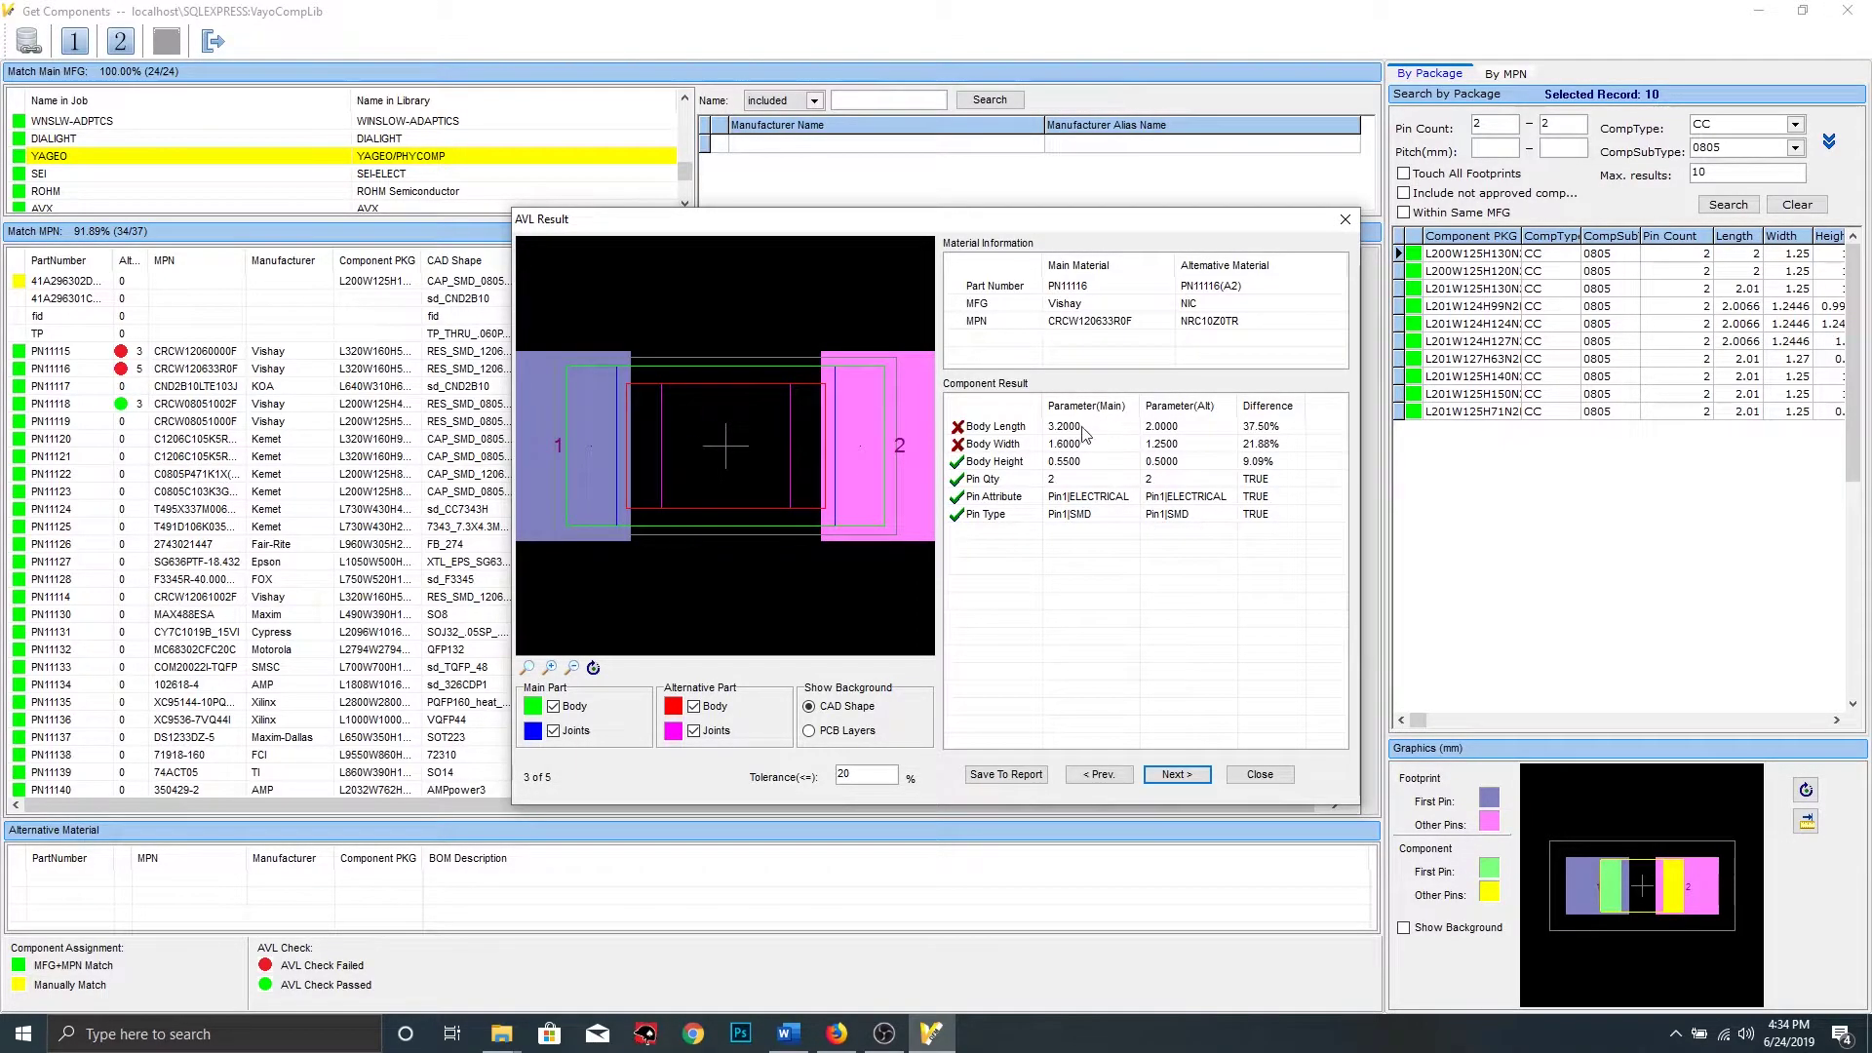
pyautogui.click(1124, 429)
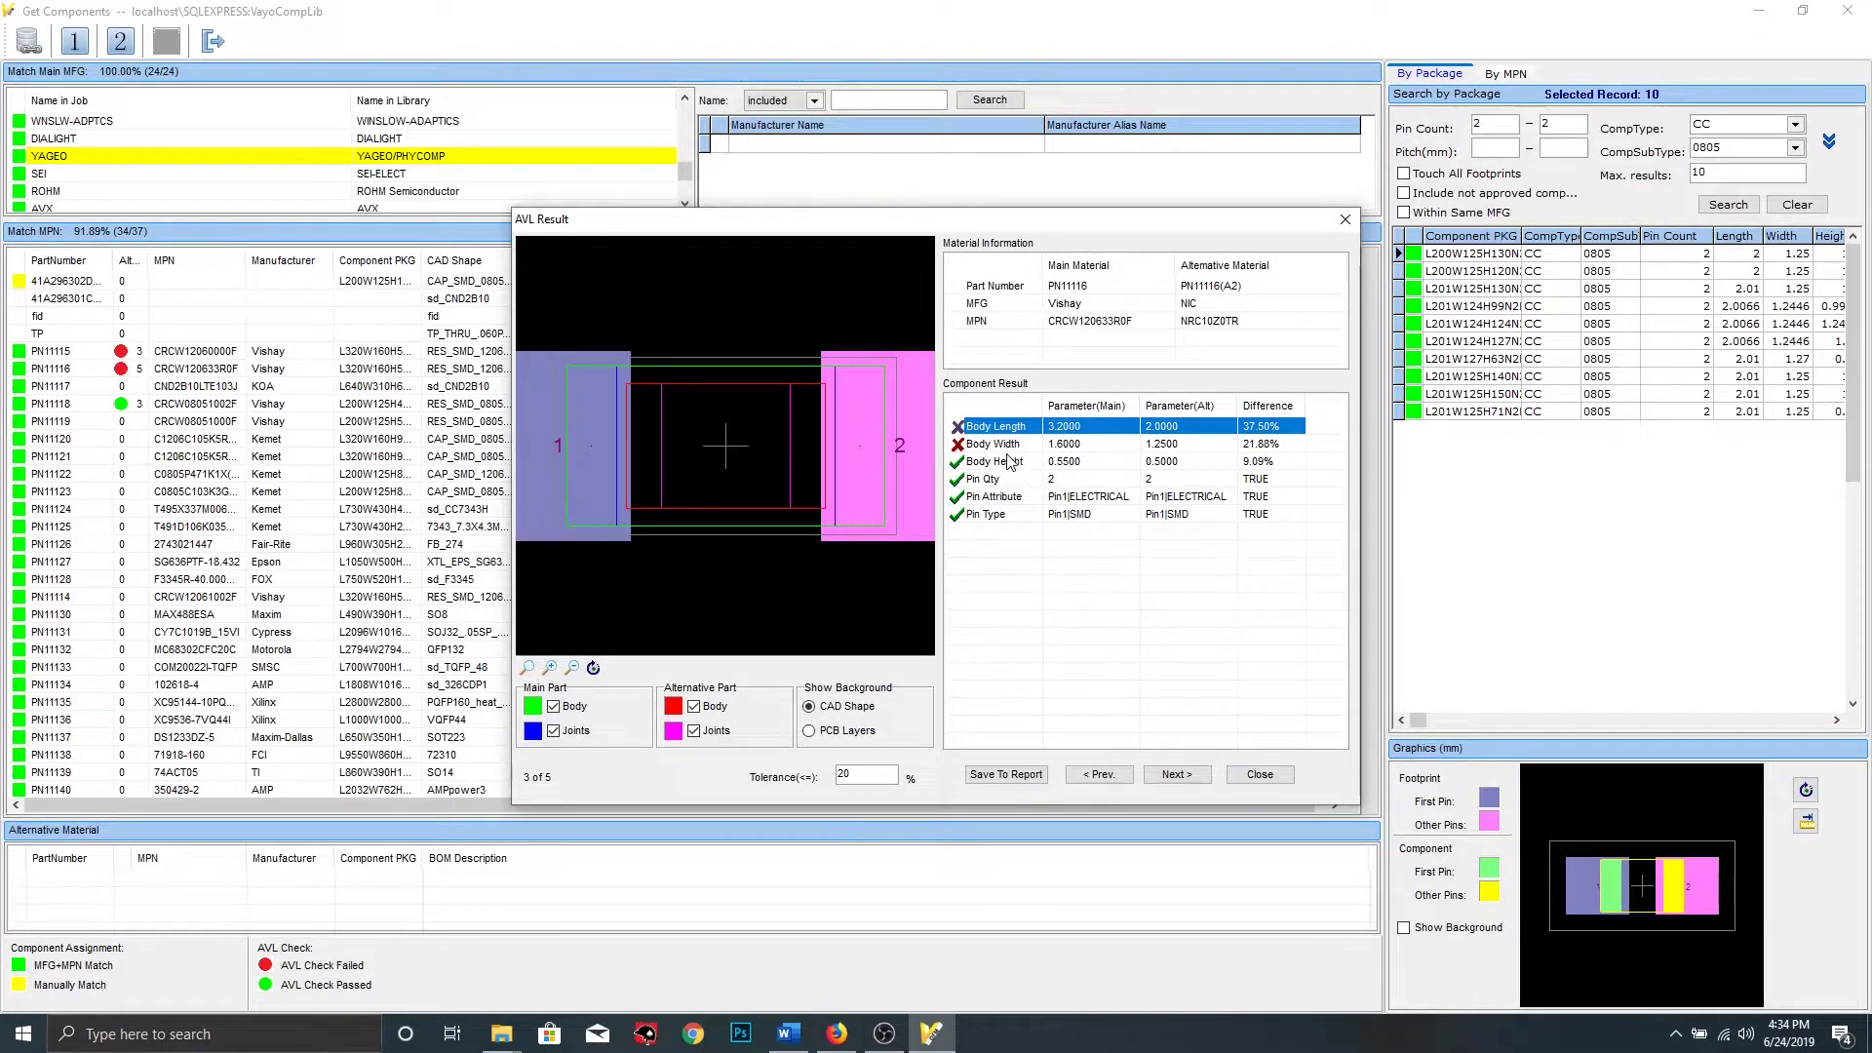
pyautogui.click(1105, 446)
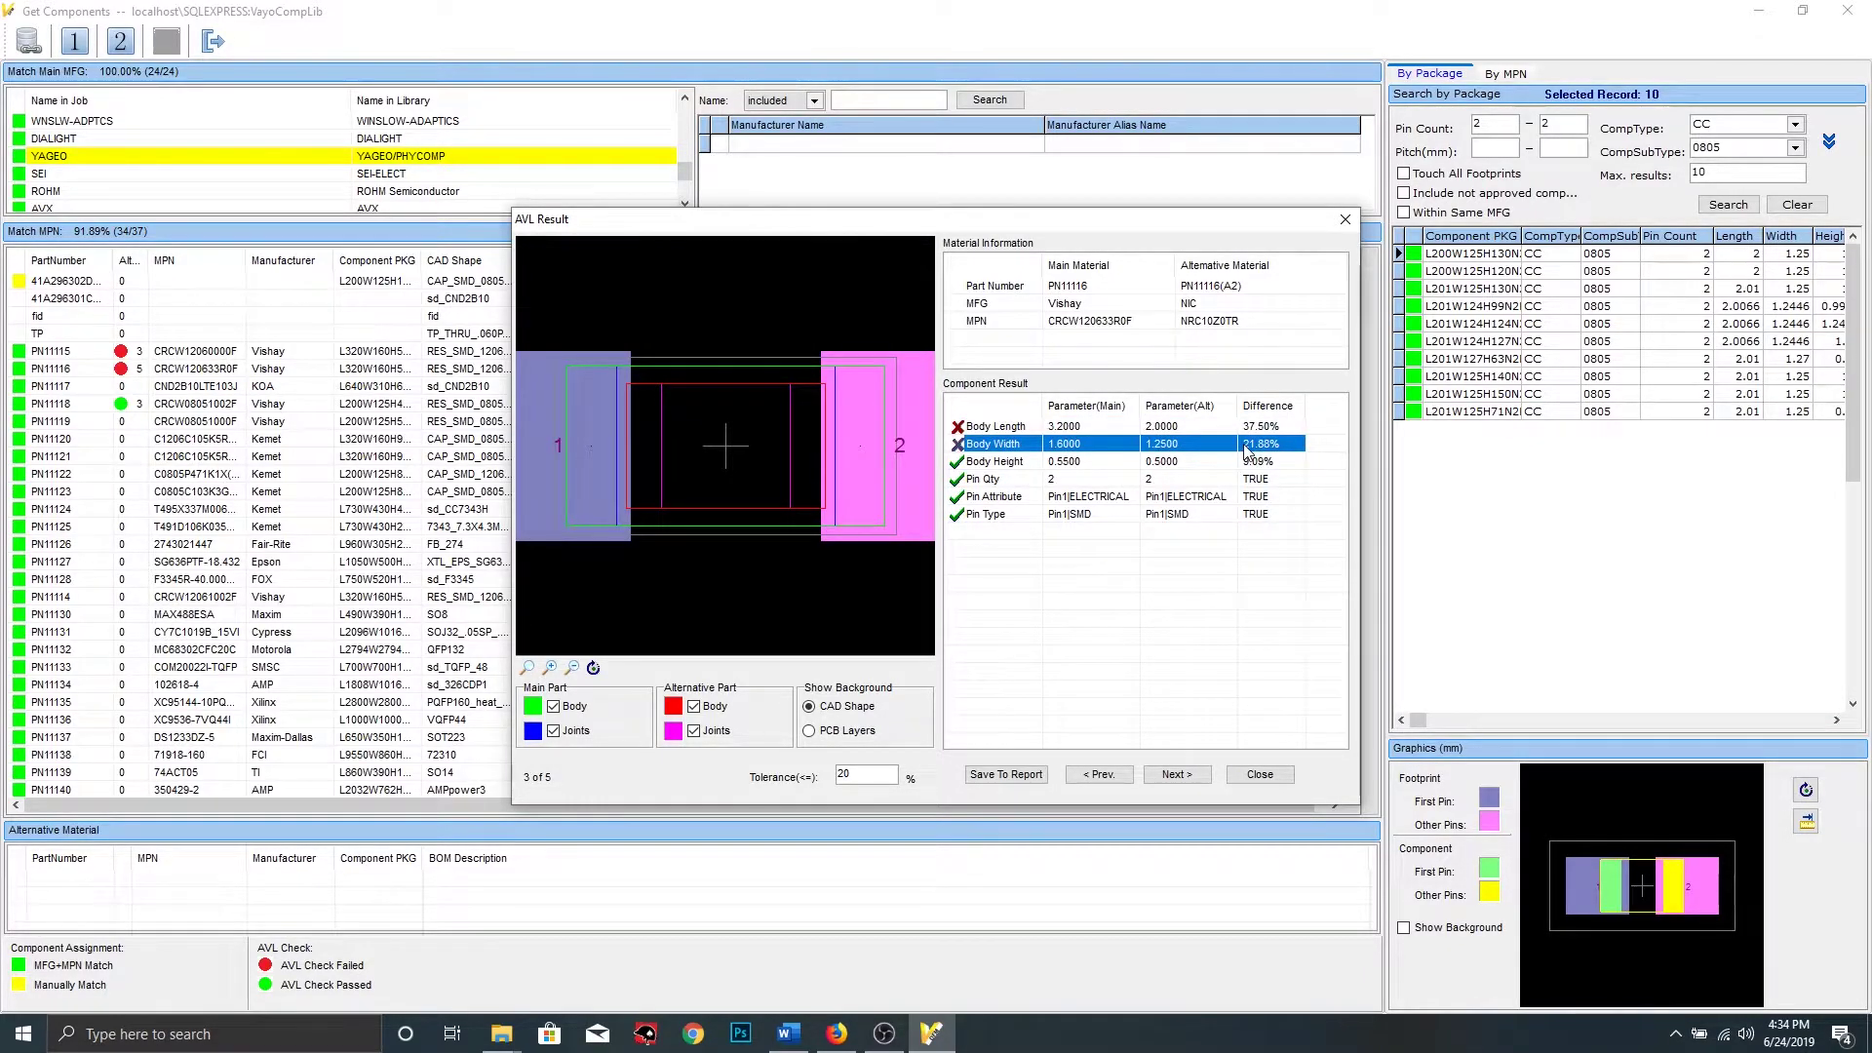
pyautogui.click(1014, 777)
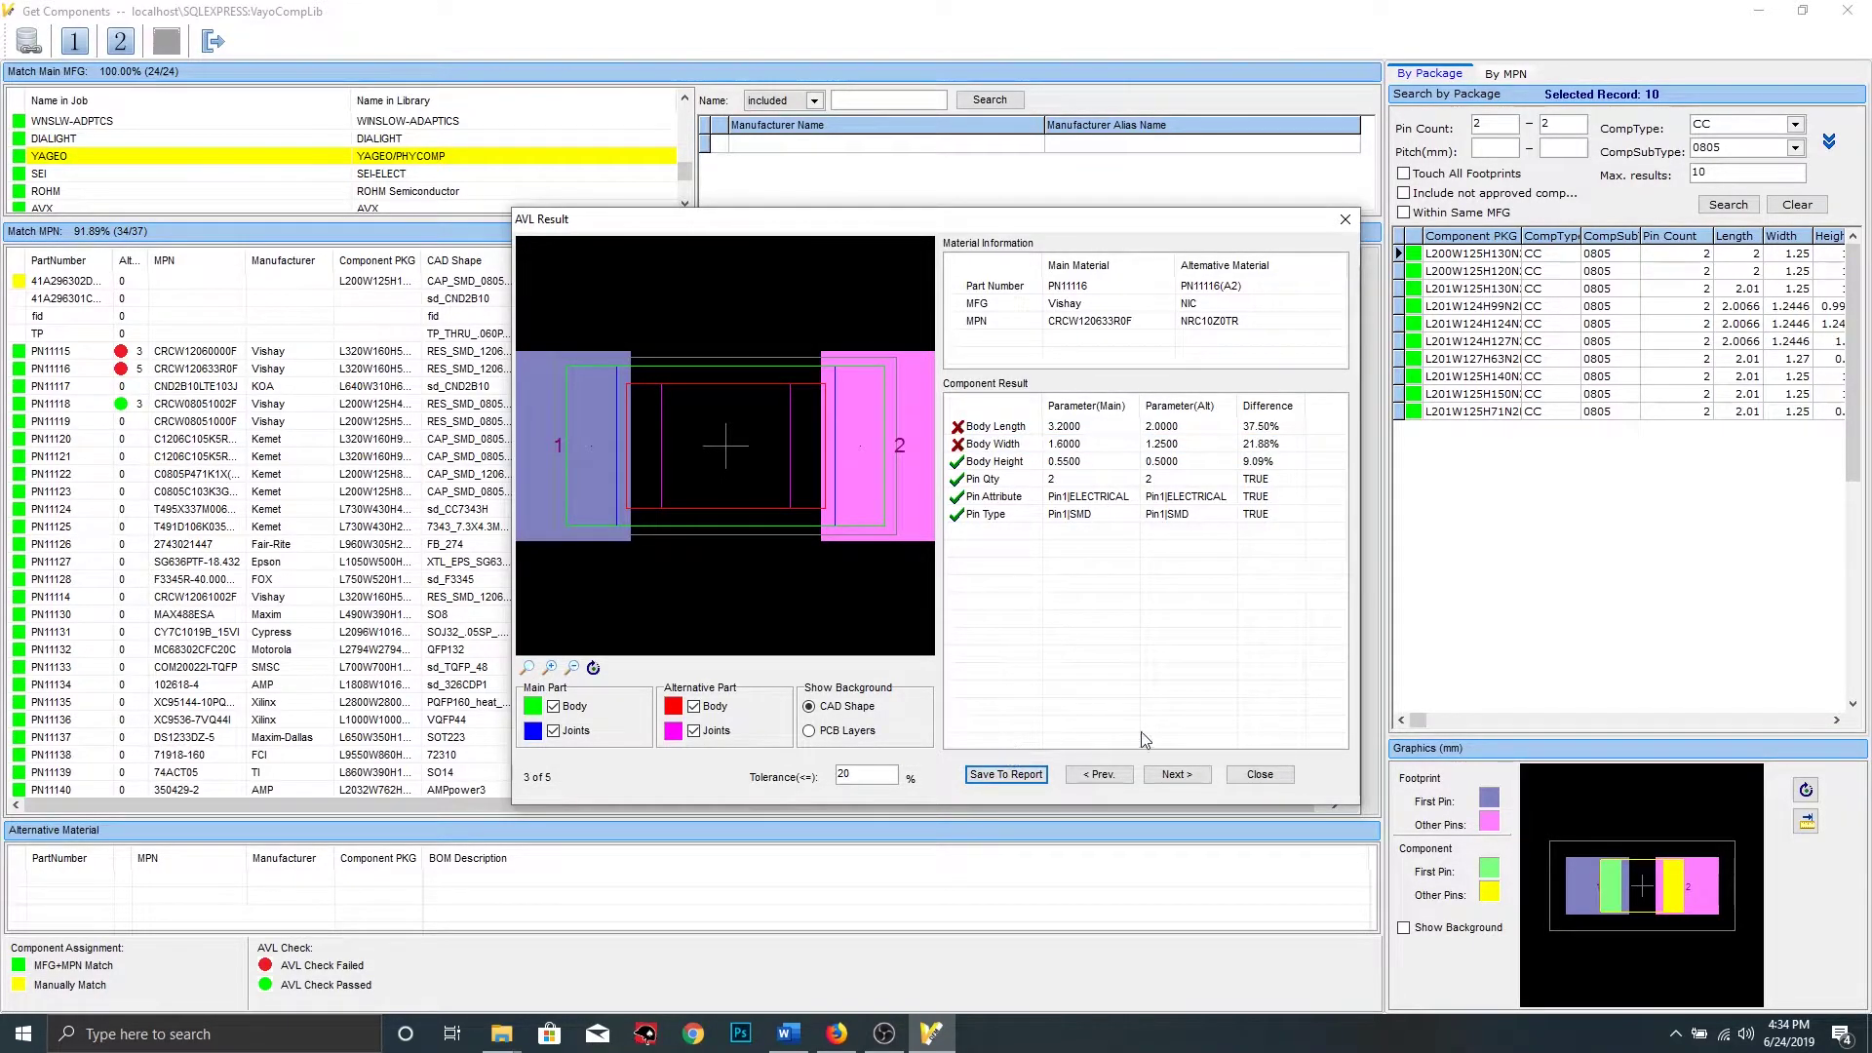
pyautogui.click(1177, 776)
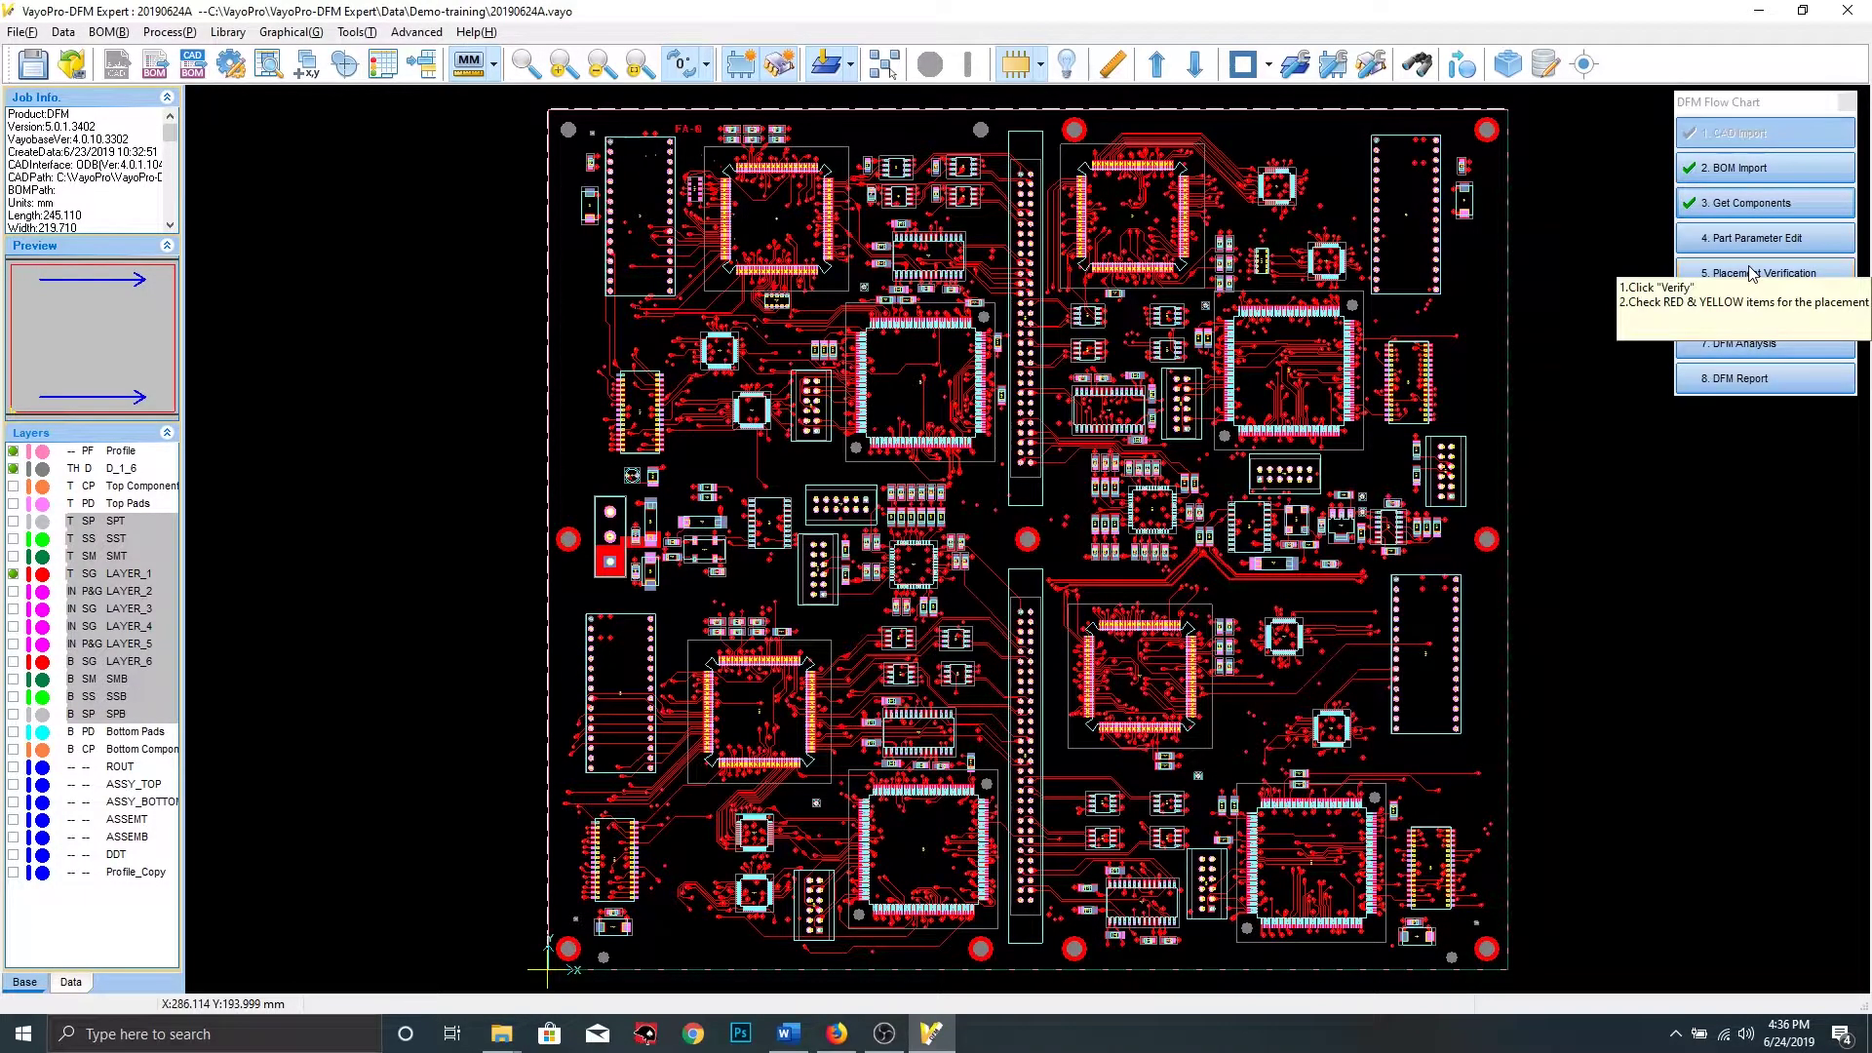
# Open 5. Placement Verification and verify the placement of every part
pyautogui.click(1755, 276)
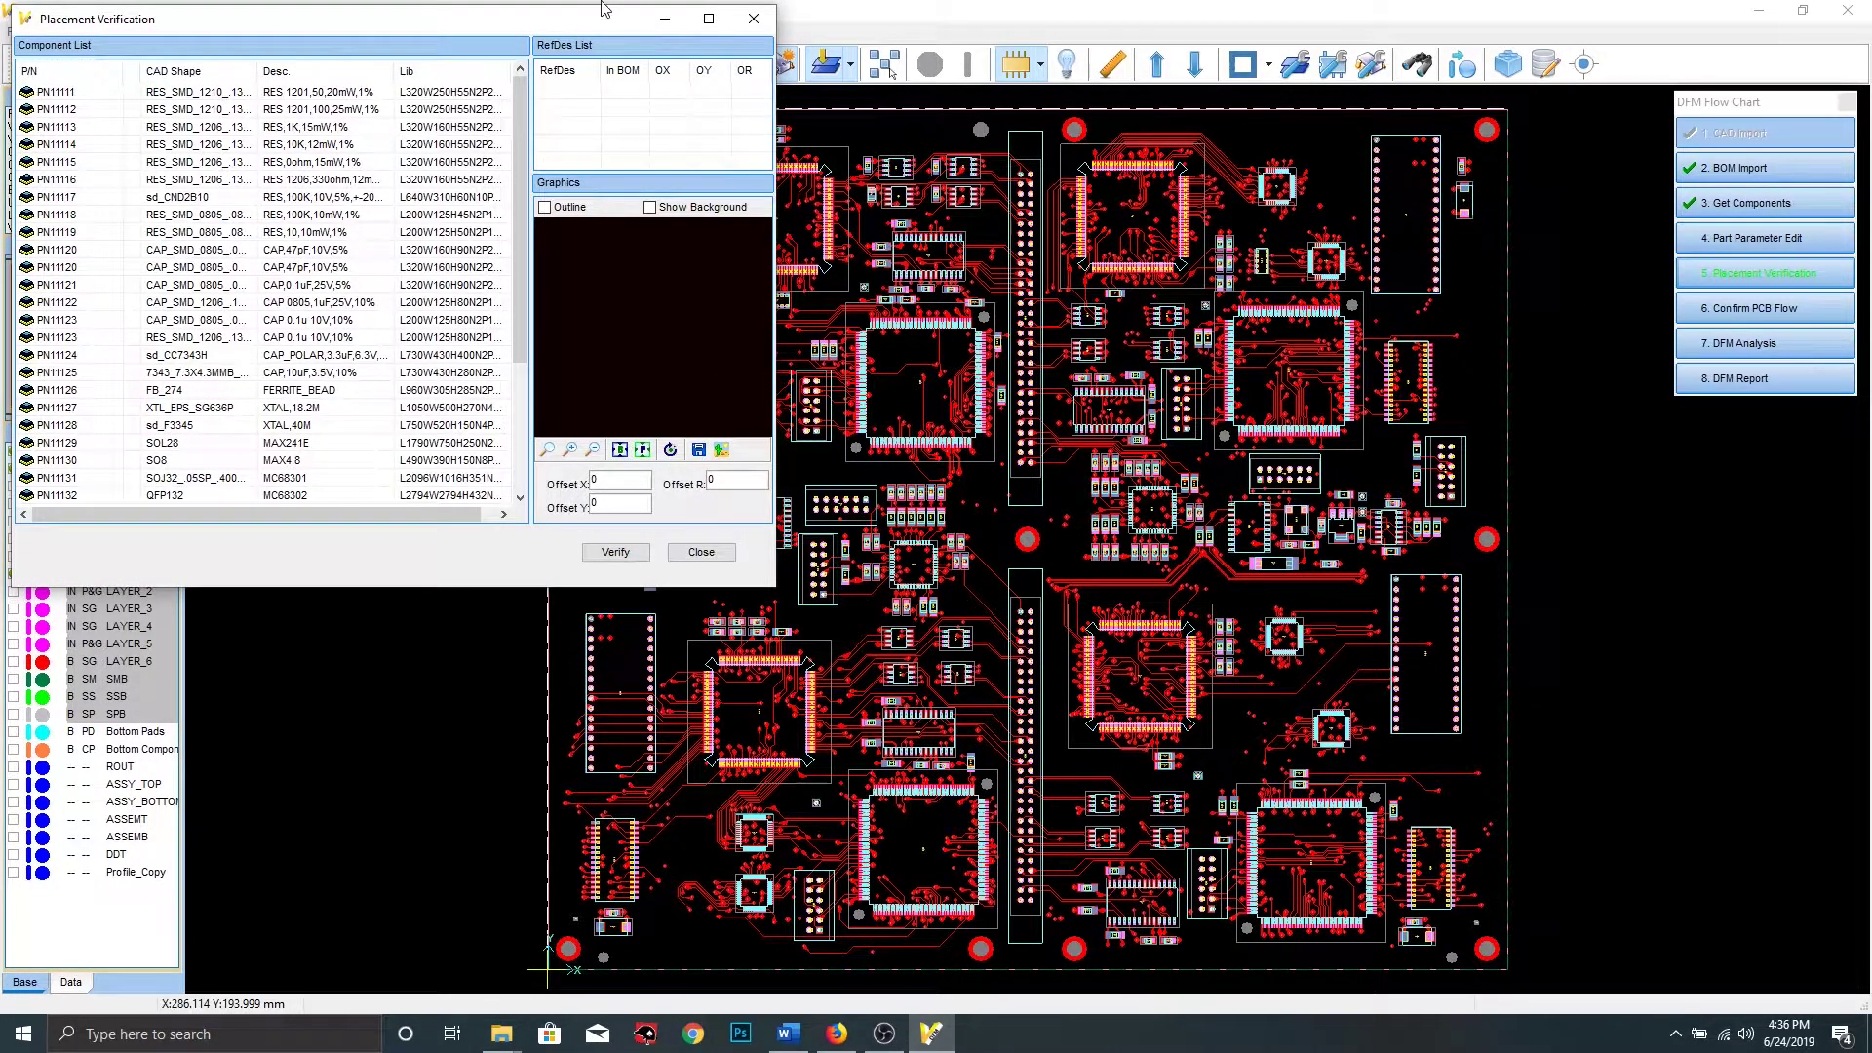
pyautogui.moveTo(605, 21); pyautogui.dragTo(1086, 121)
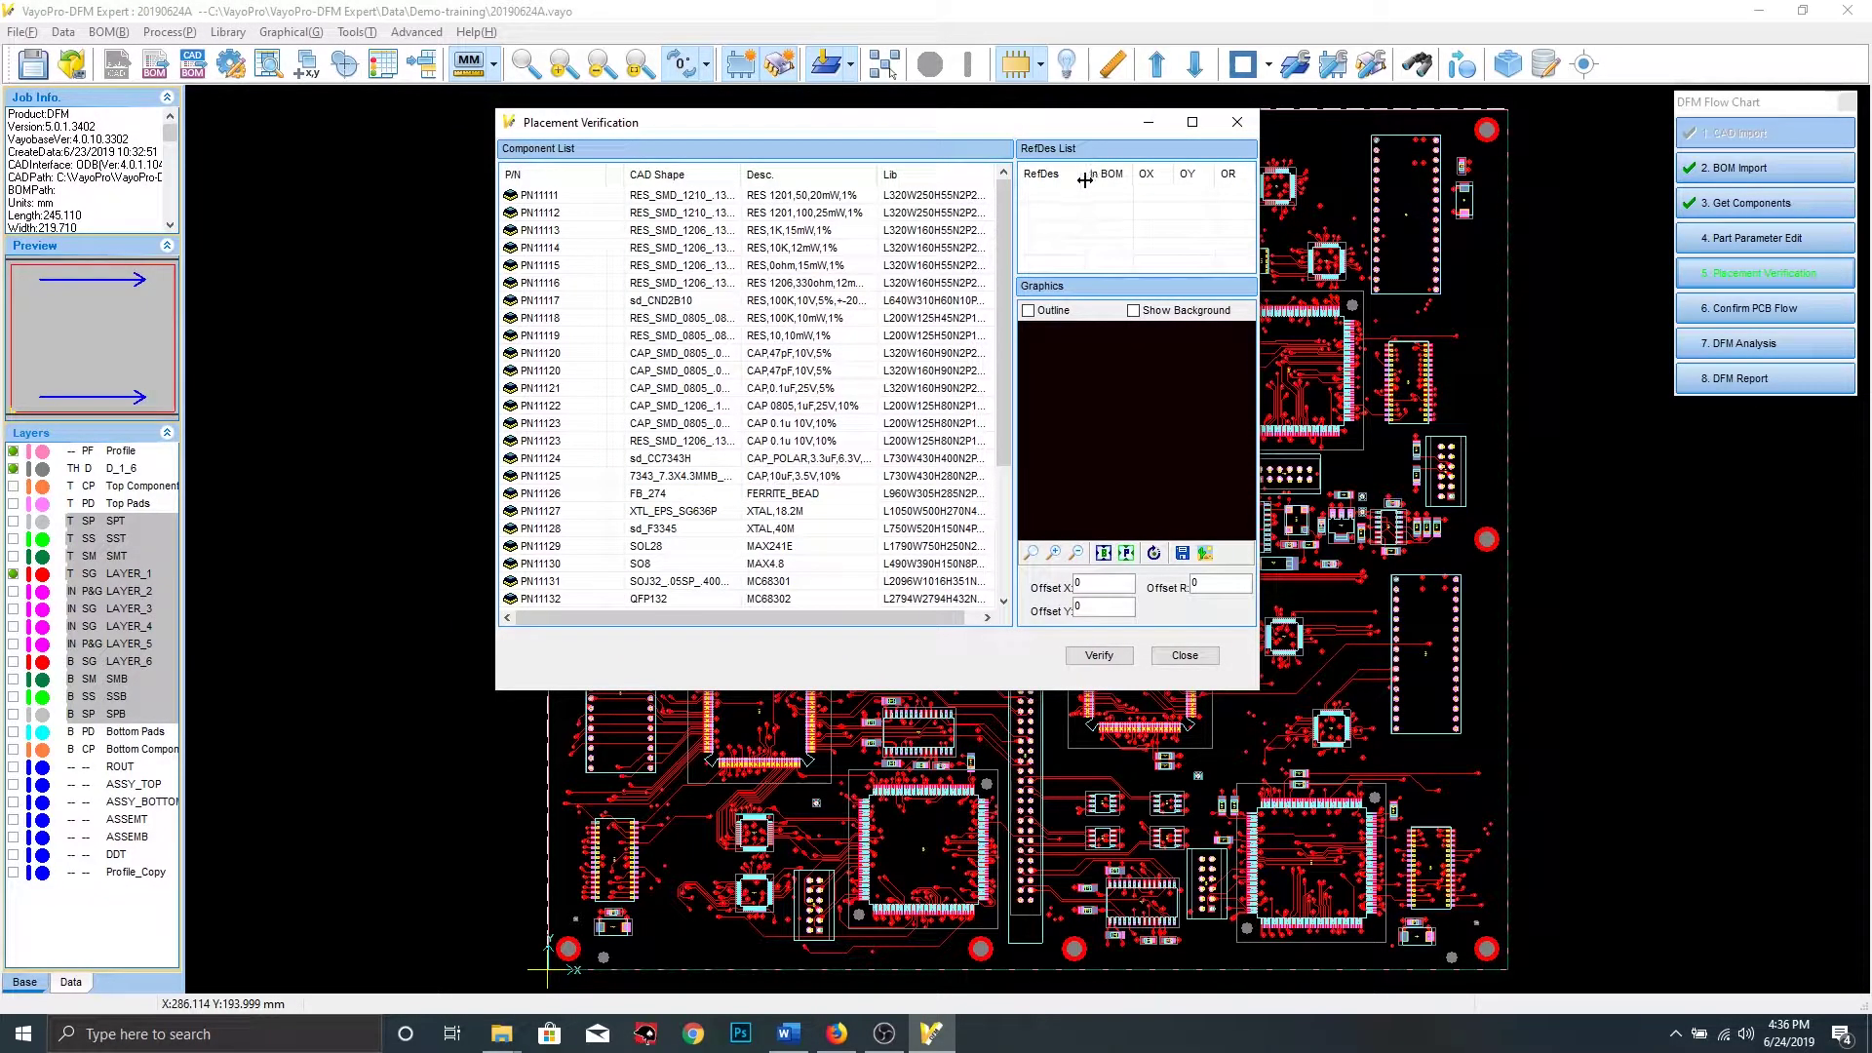
pyautogui.click(1104, 657)
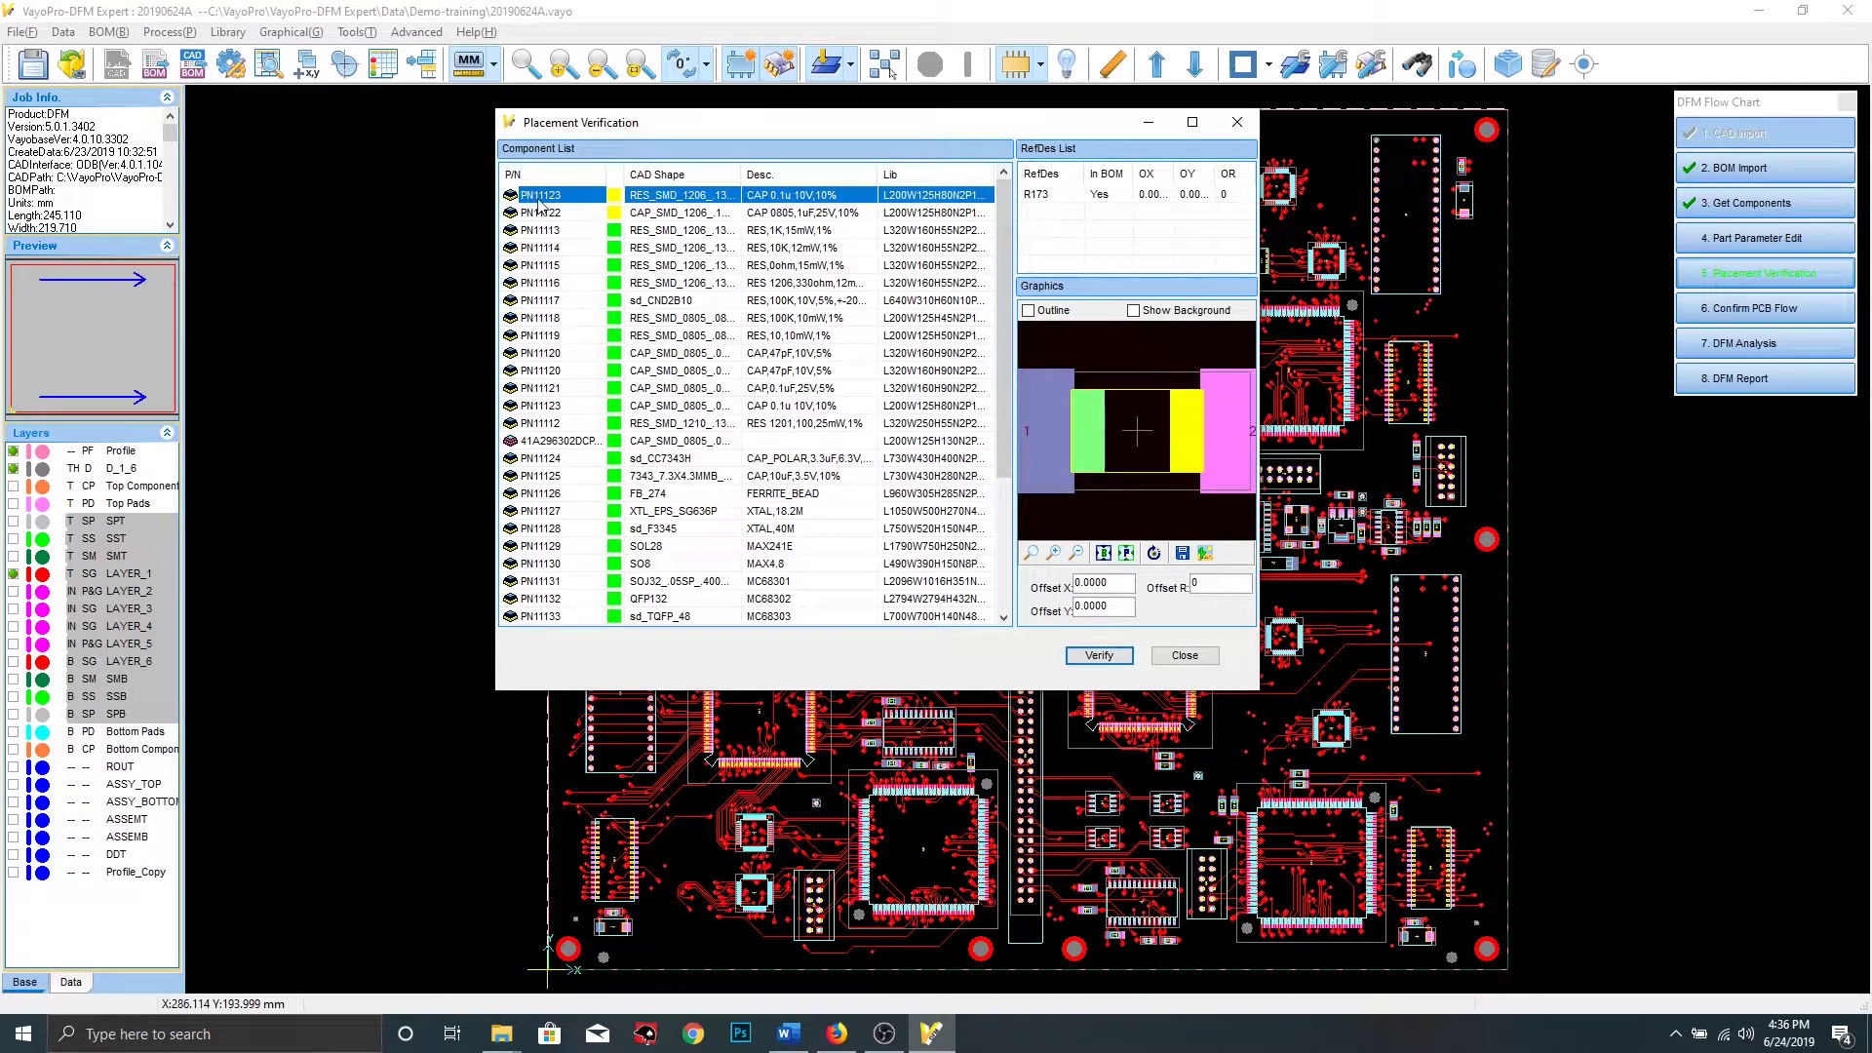
pyautogui.scroll(-4, 629, 371)
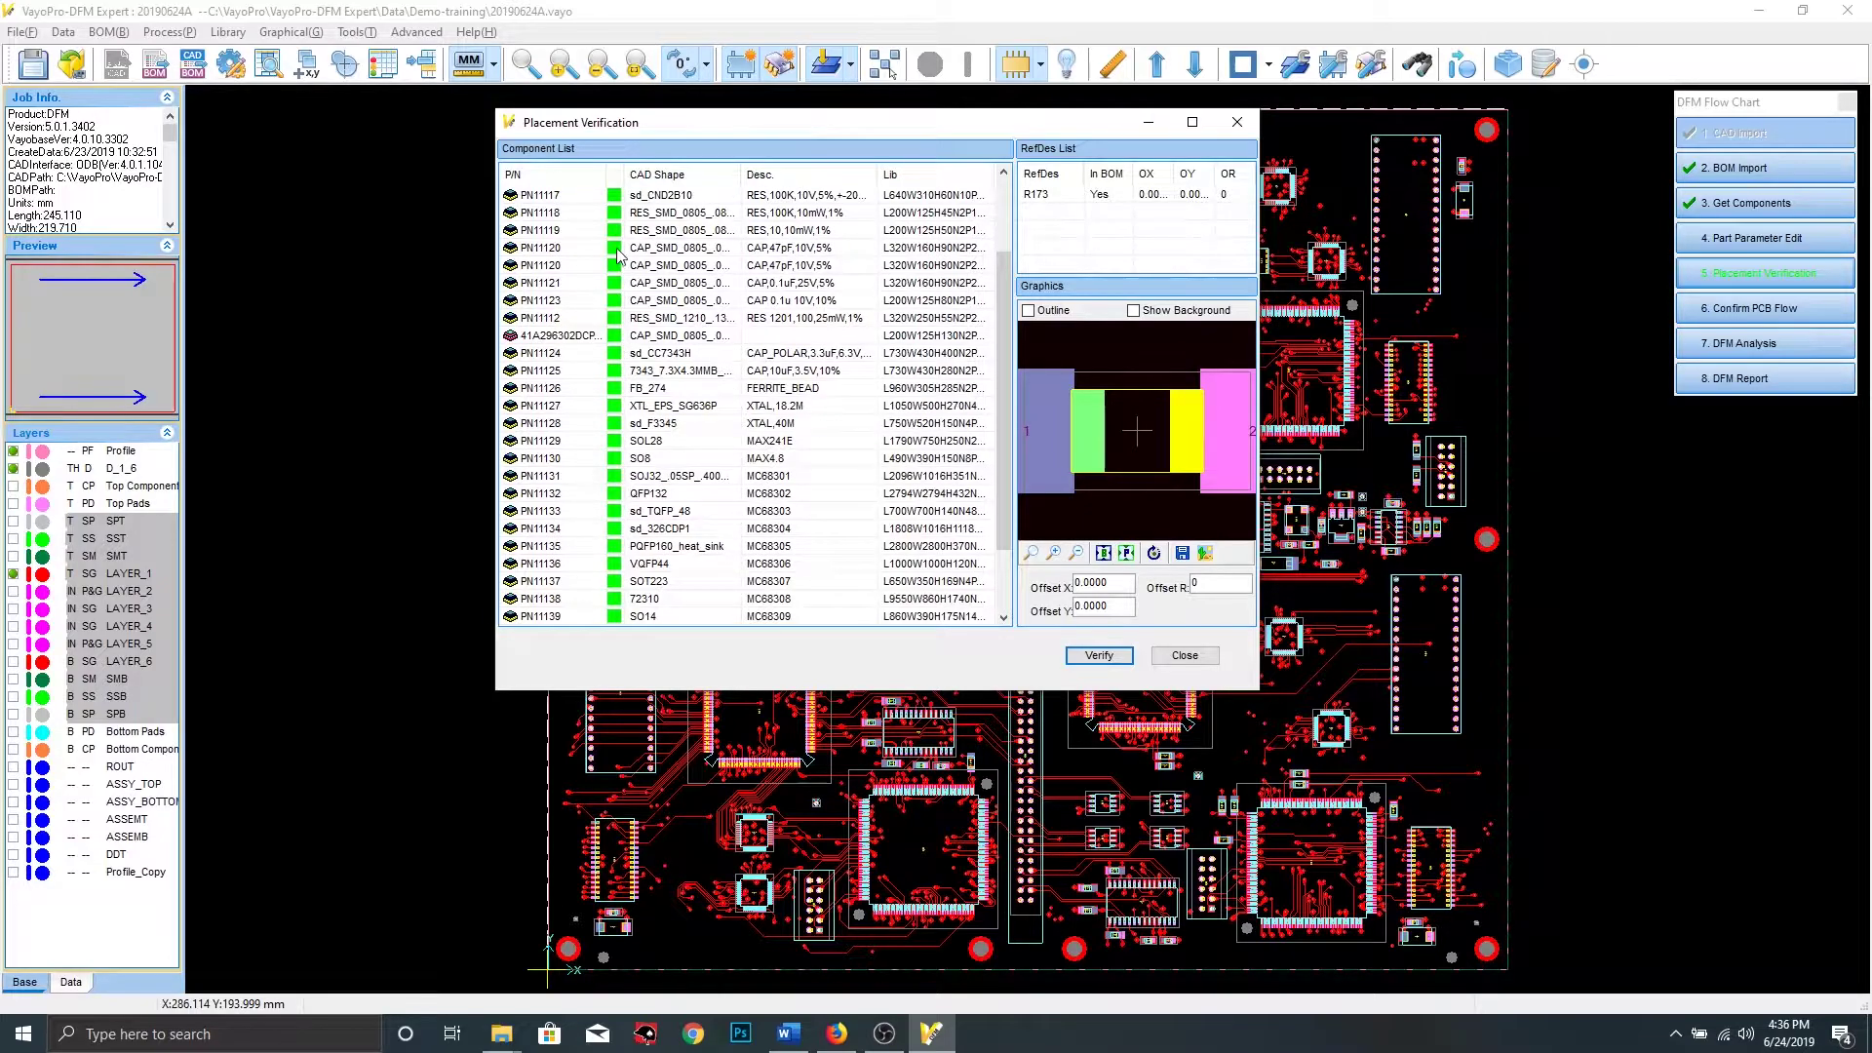
pyautogui.scroll(4, 617, 583)
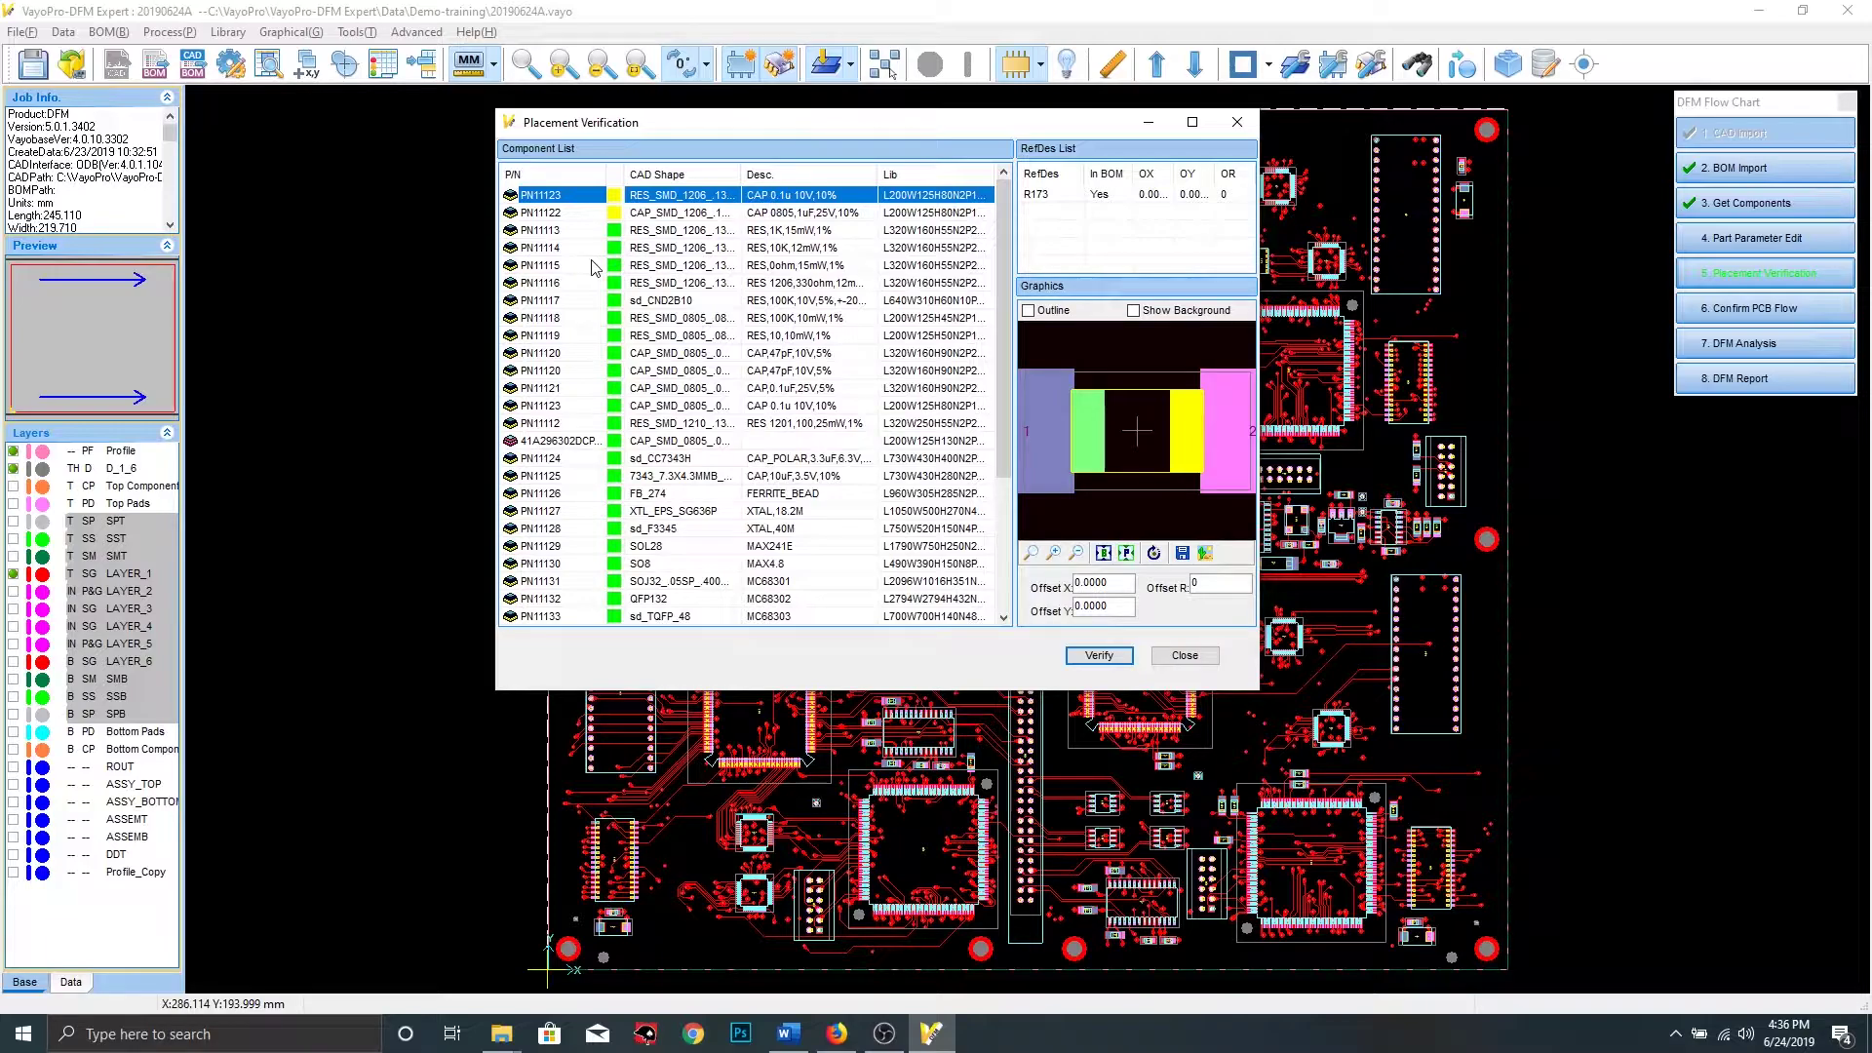
# Review PN11123 and PN11122, then save a picture of PN11122's footprint to the report
pyautogui.click(598, 199)
pyautogui.click(1076, 553)
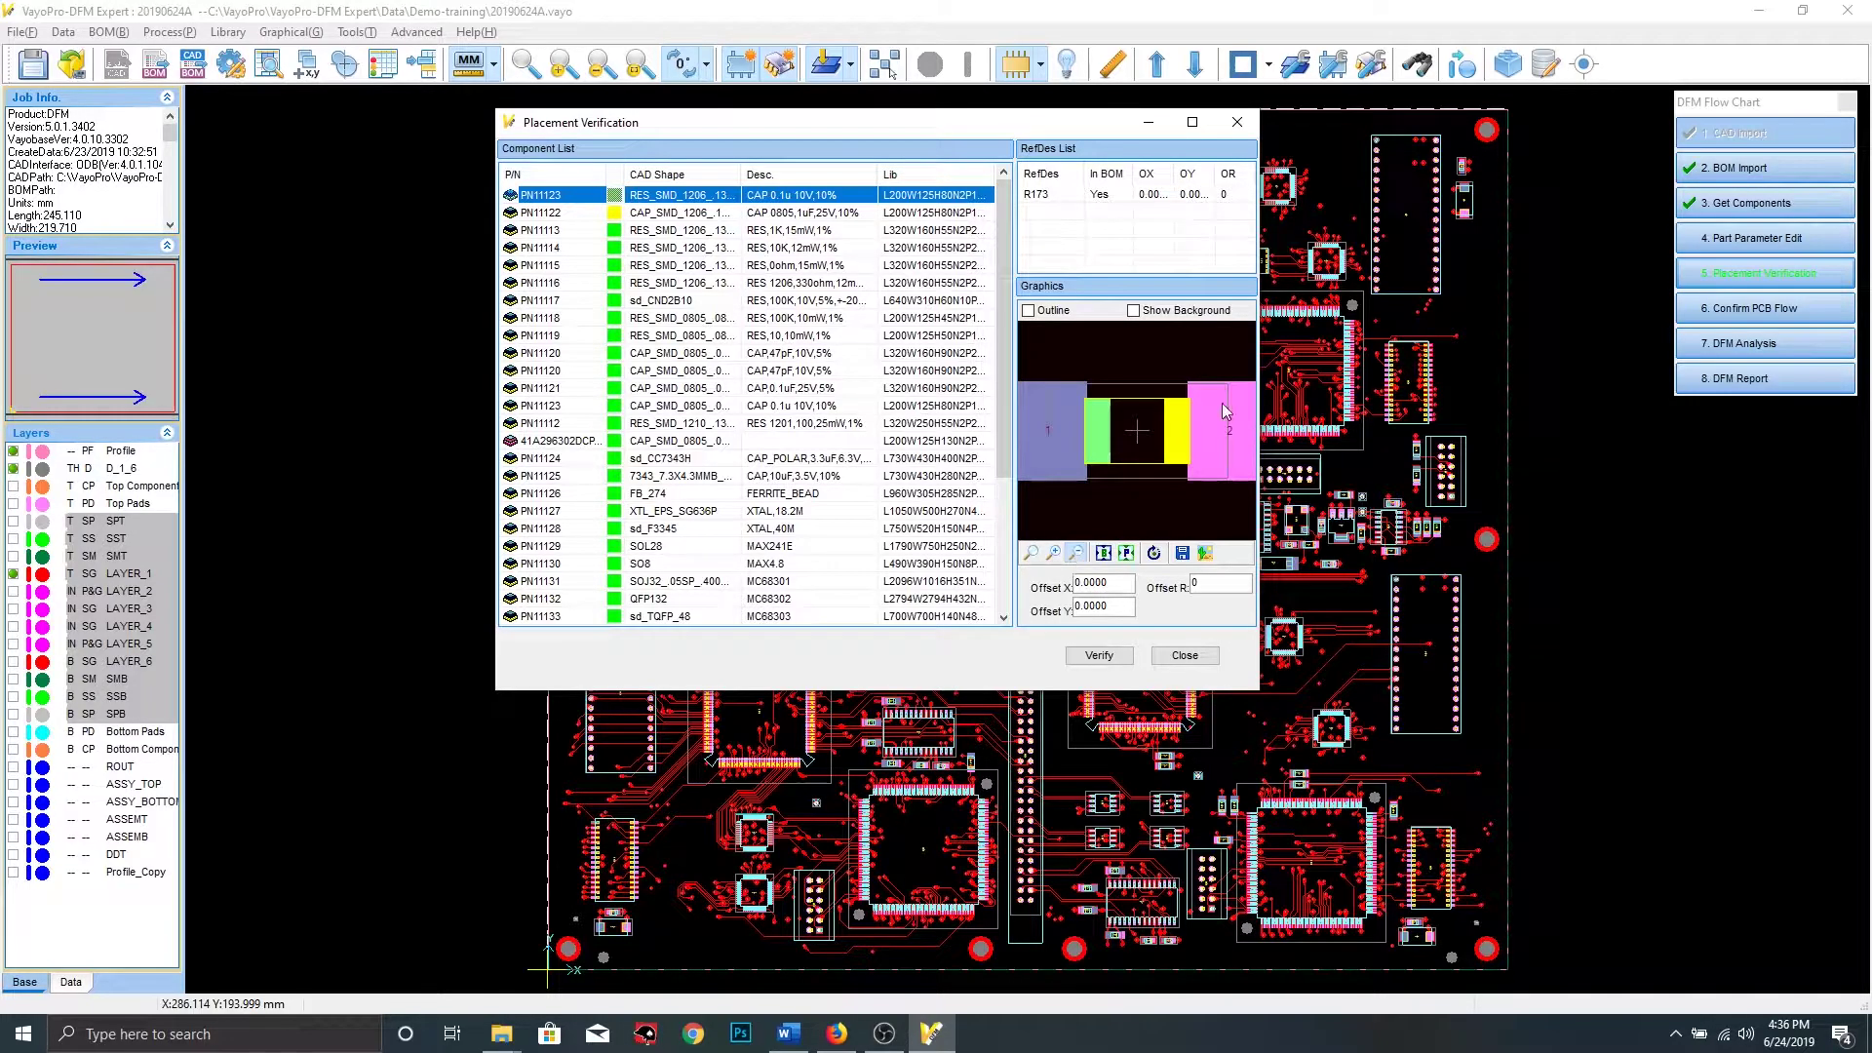
pyautogui.click(575, 213)
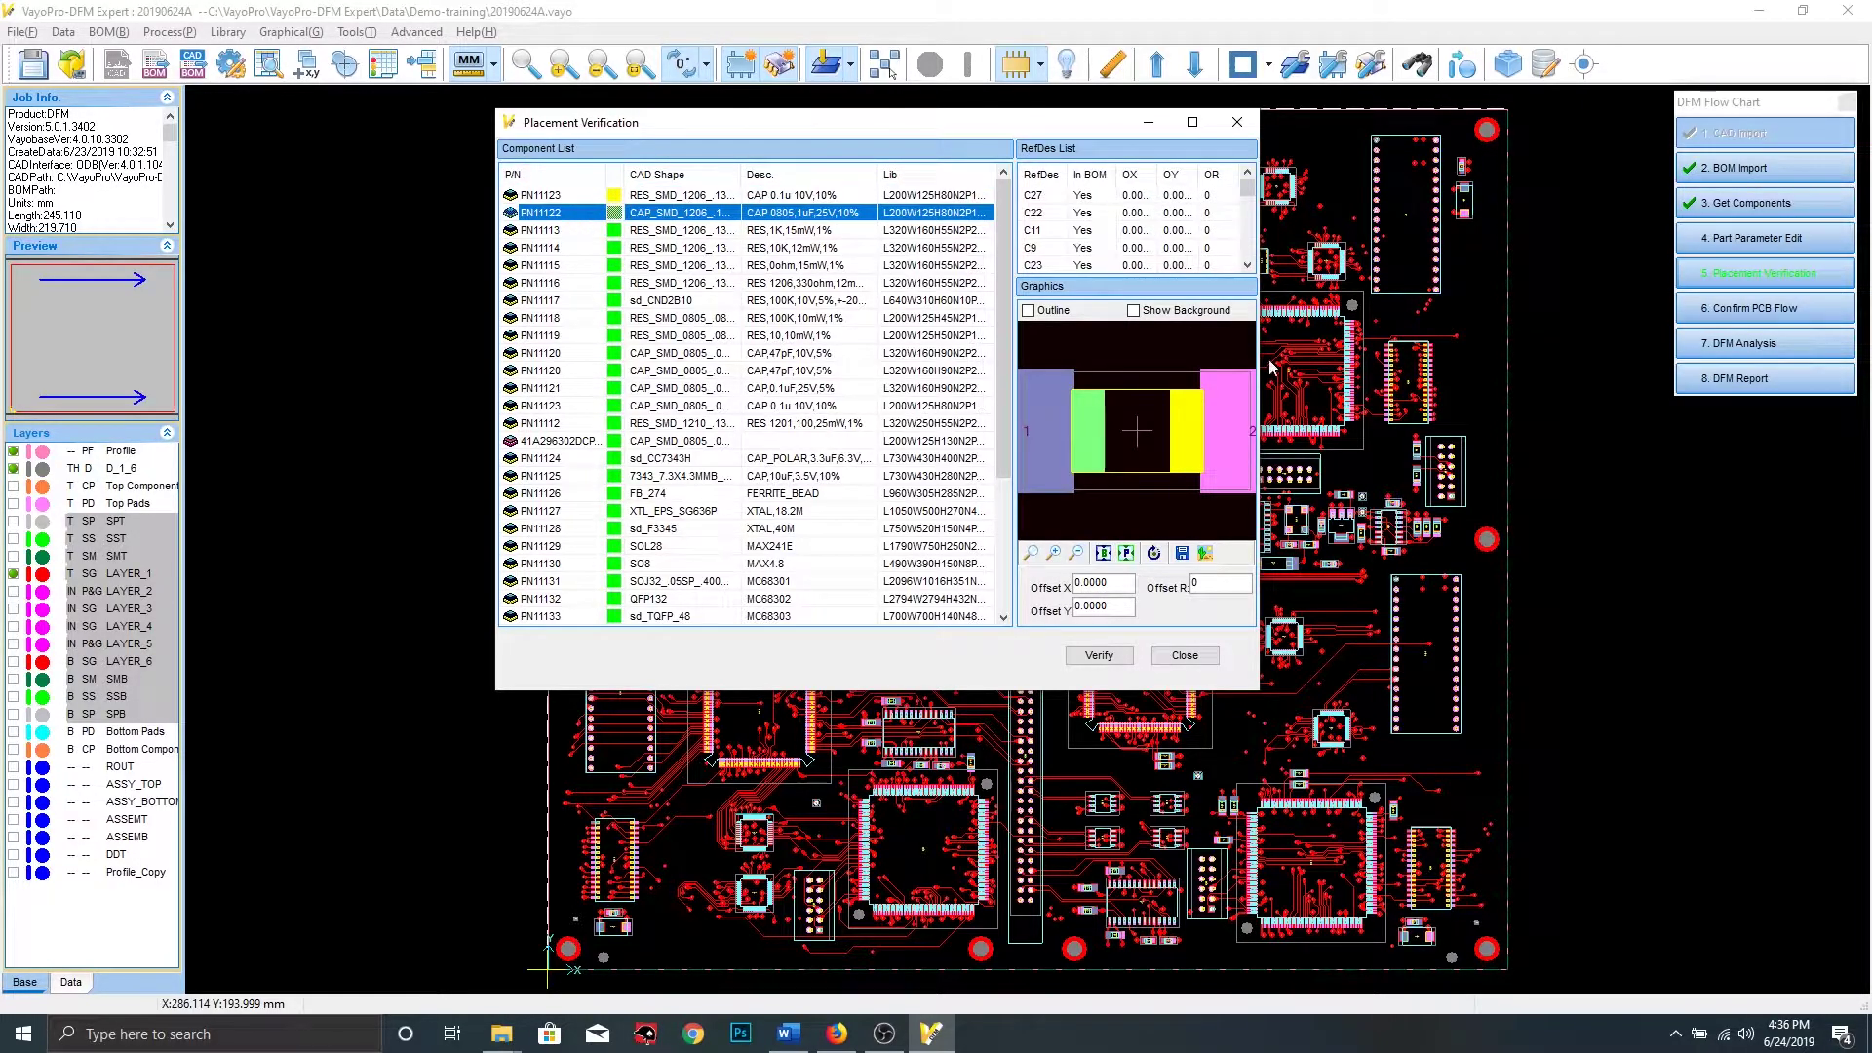
pyautogui.press('Up')
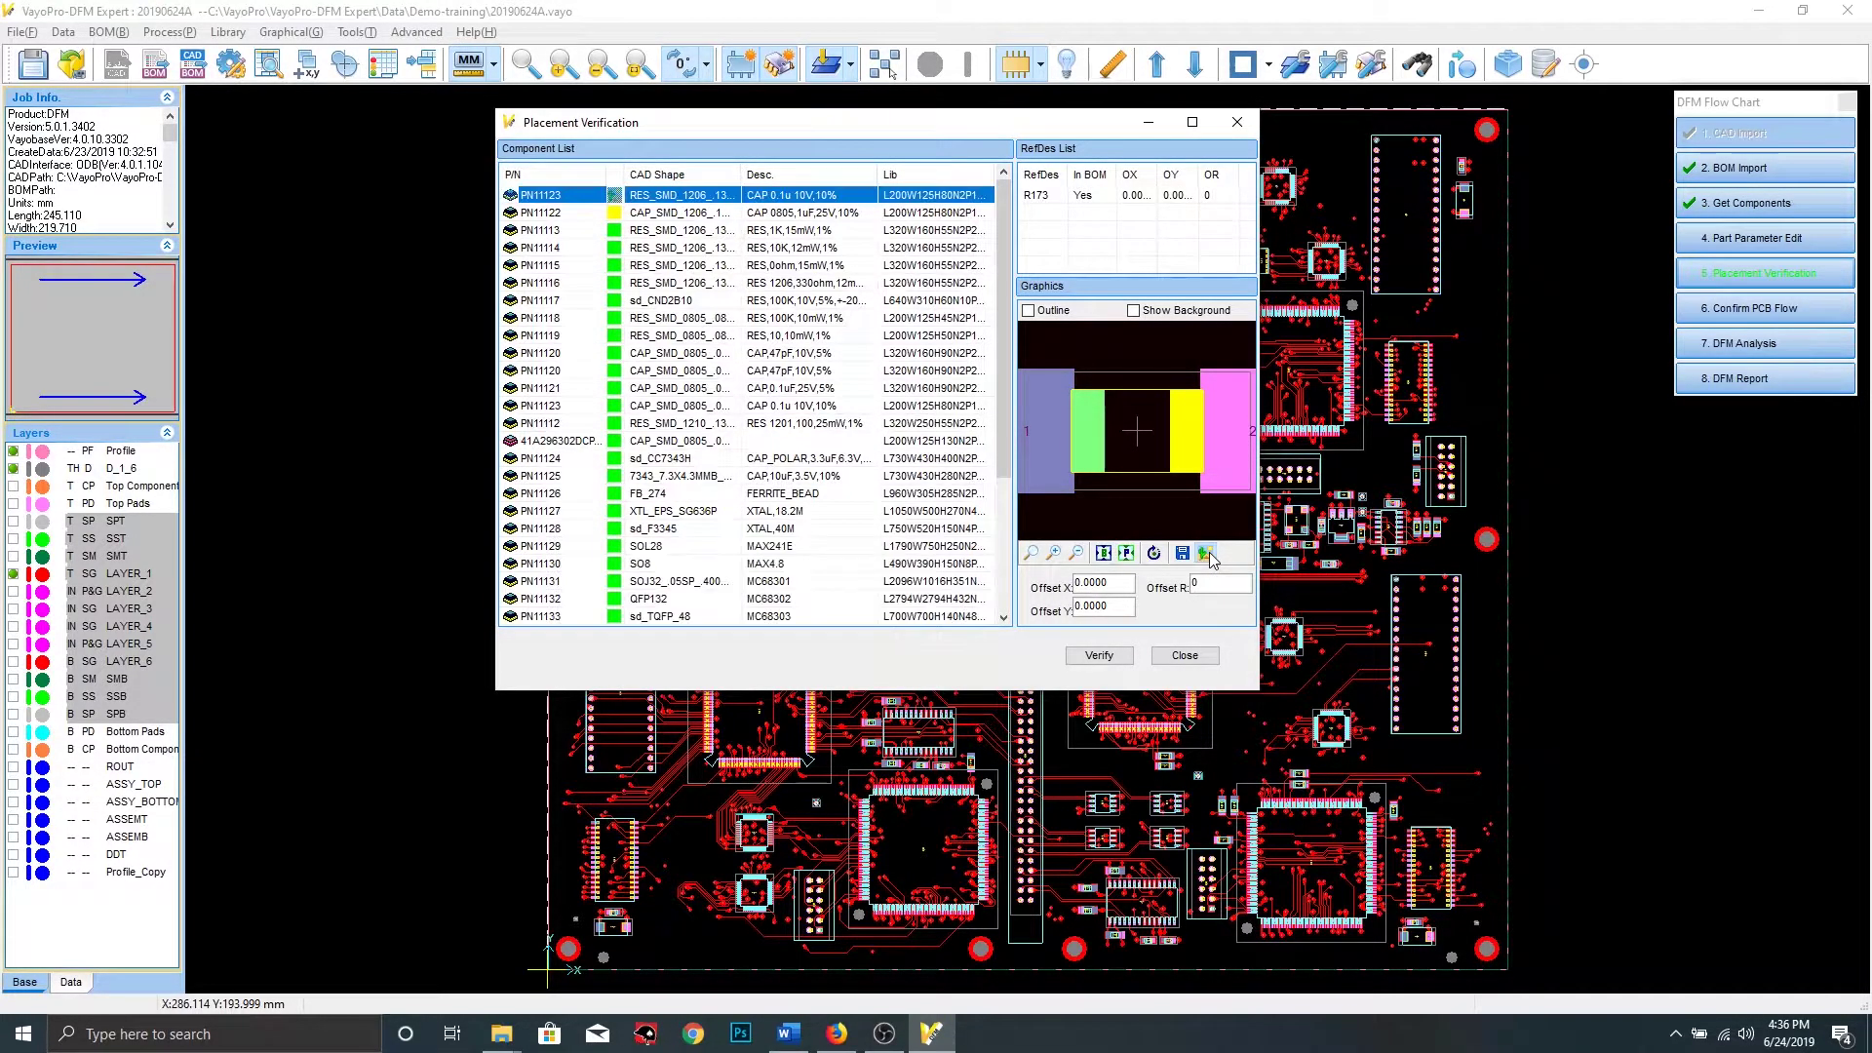
pyautogui.click(616, 217)
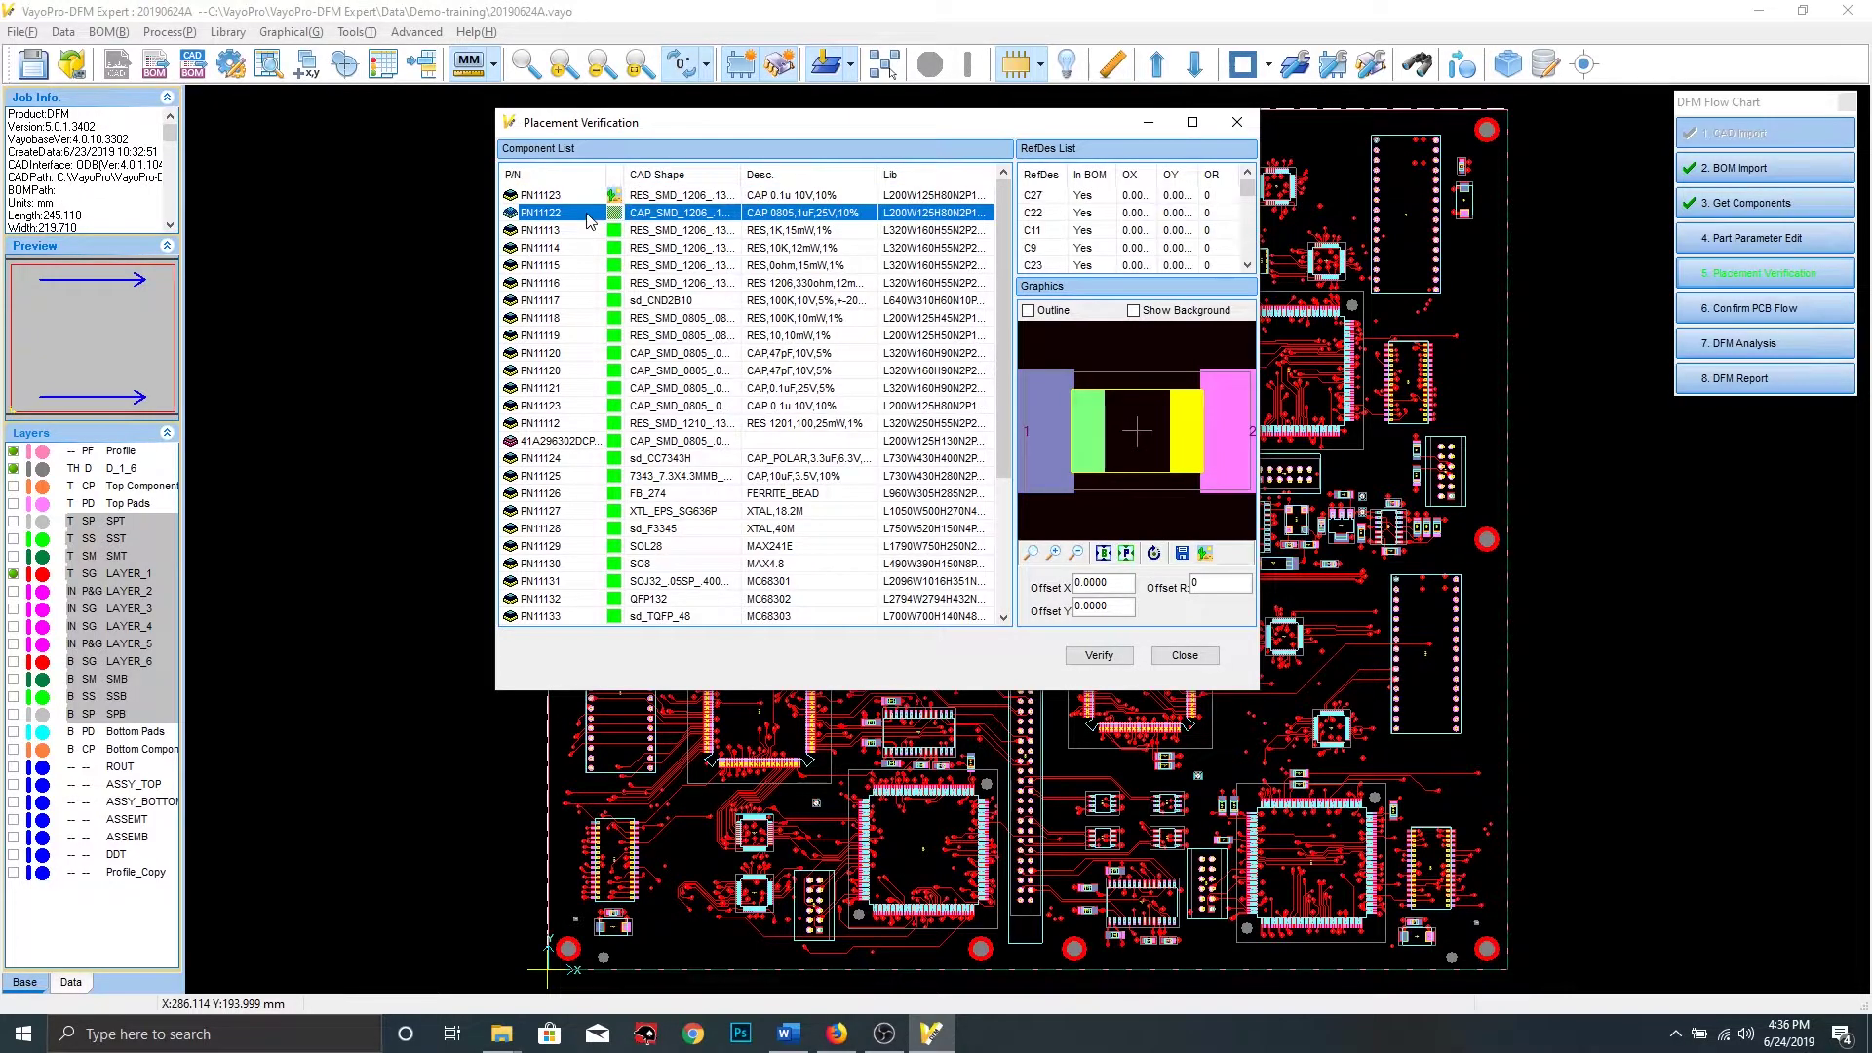
pyautogui.click(1205, 554)
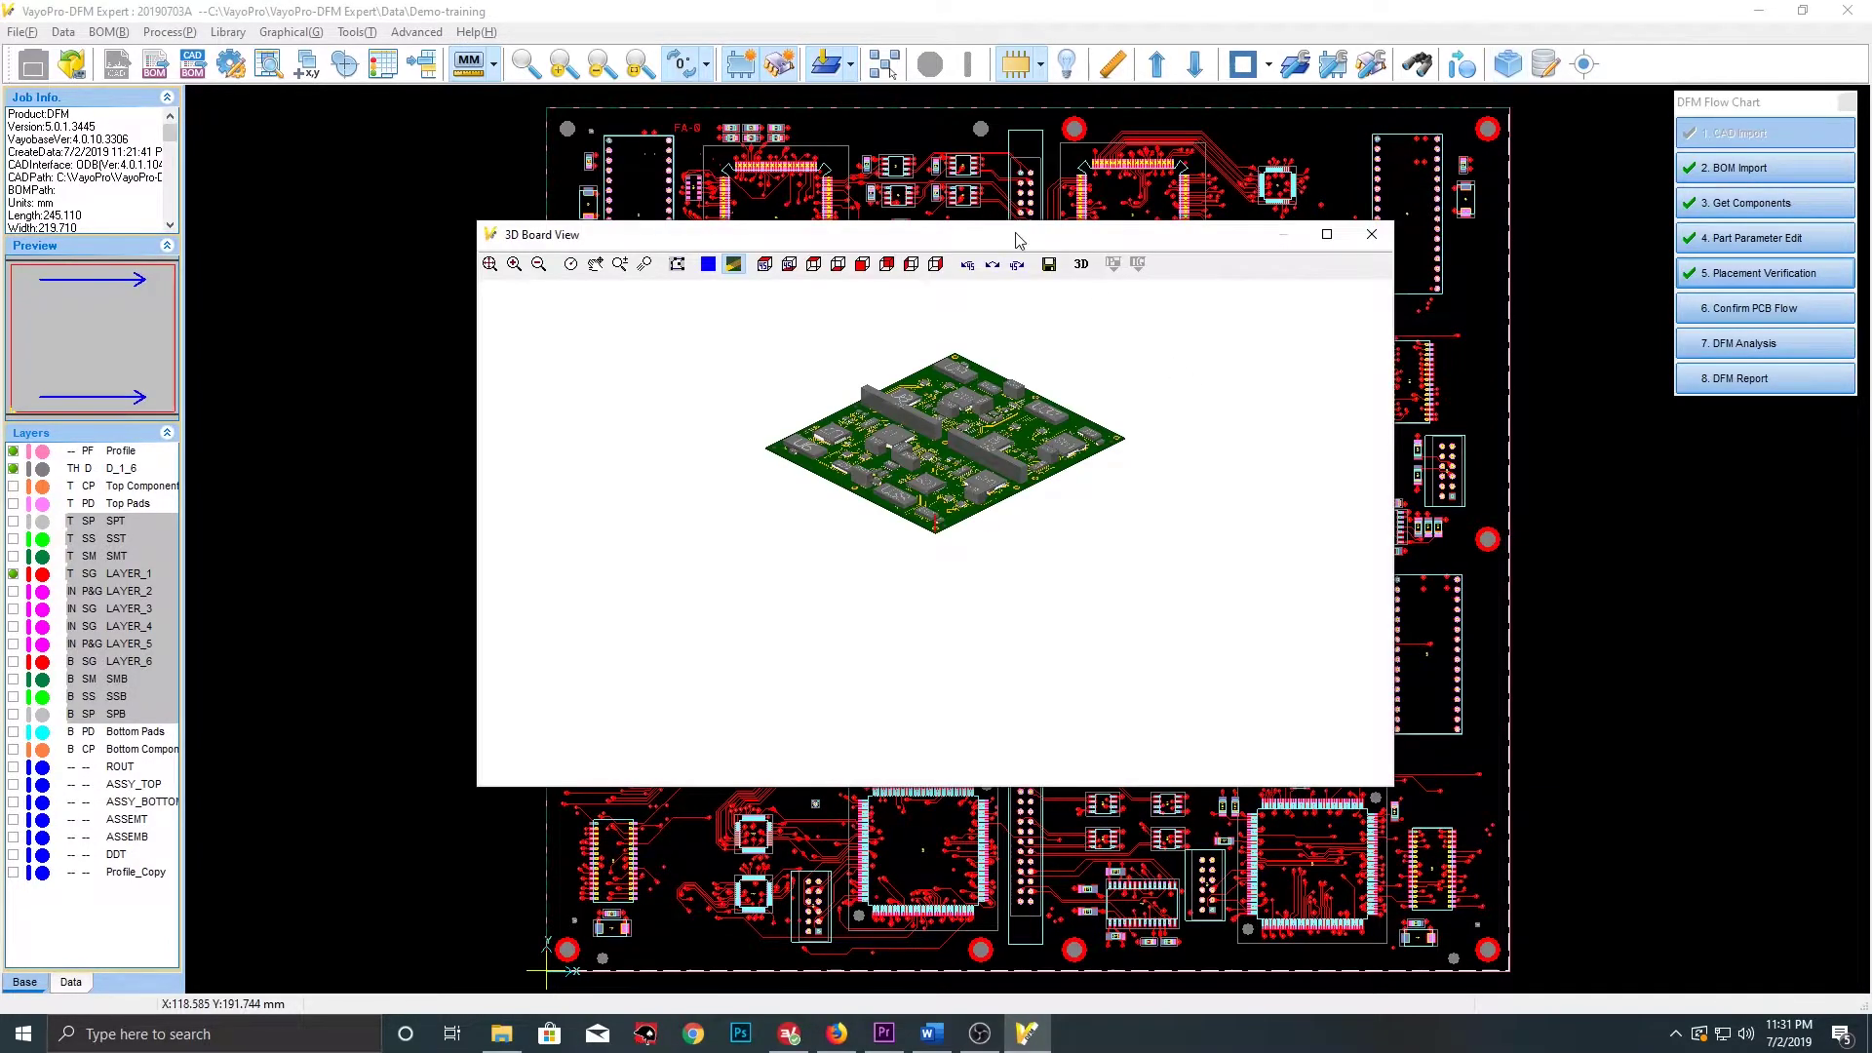
# Maximize the 3D Board View and zoom in on the board
pyautogui.doubleClick(1014, 234)
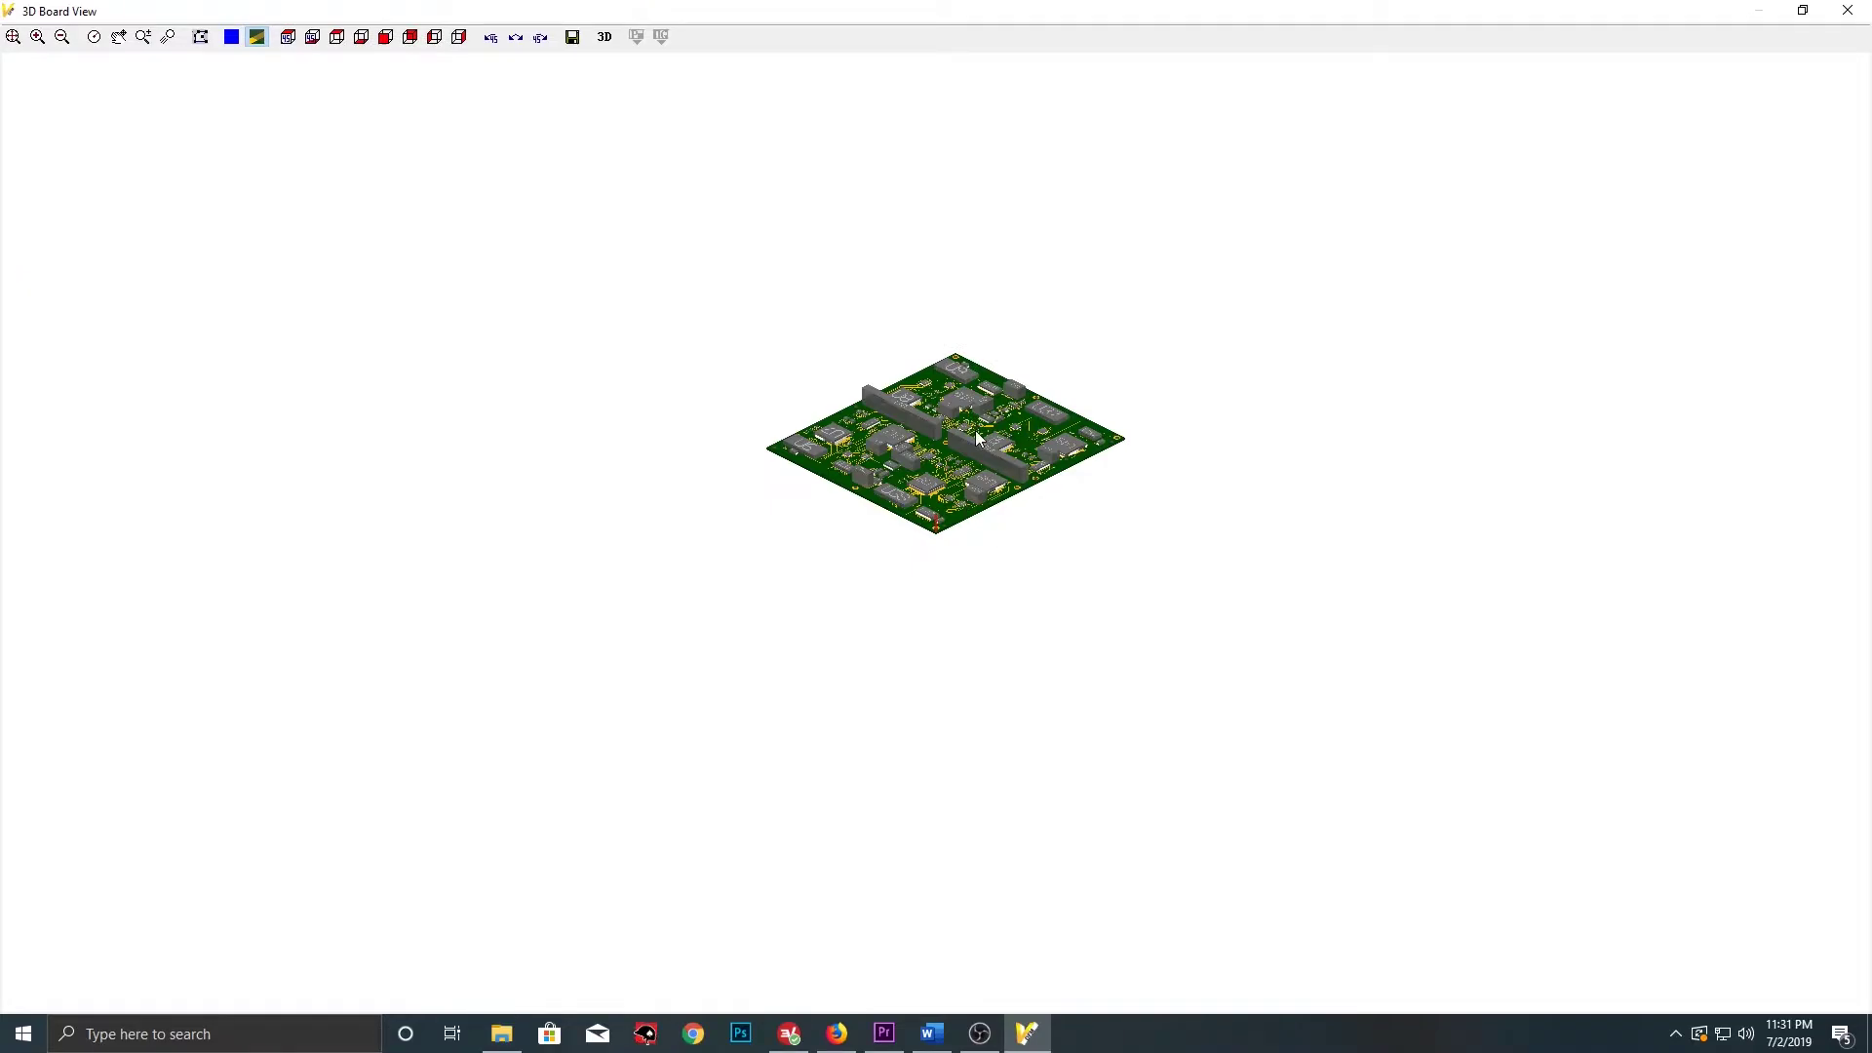
pyautogui.scroll(5, 980, 438)
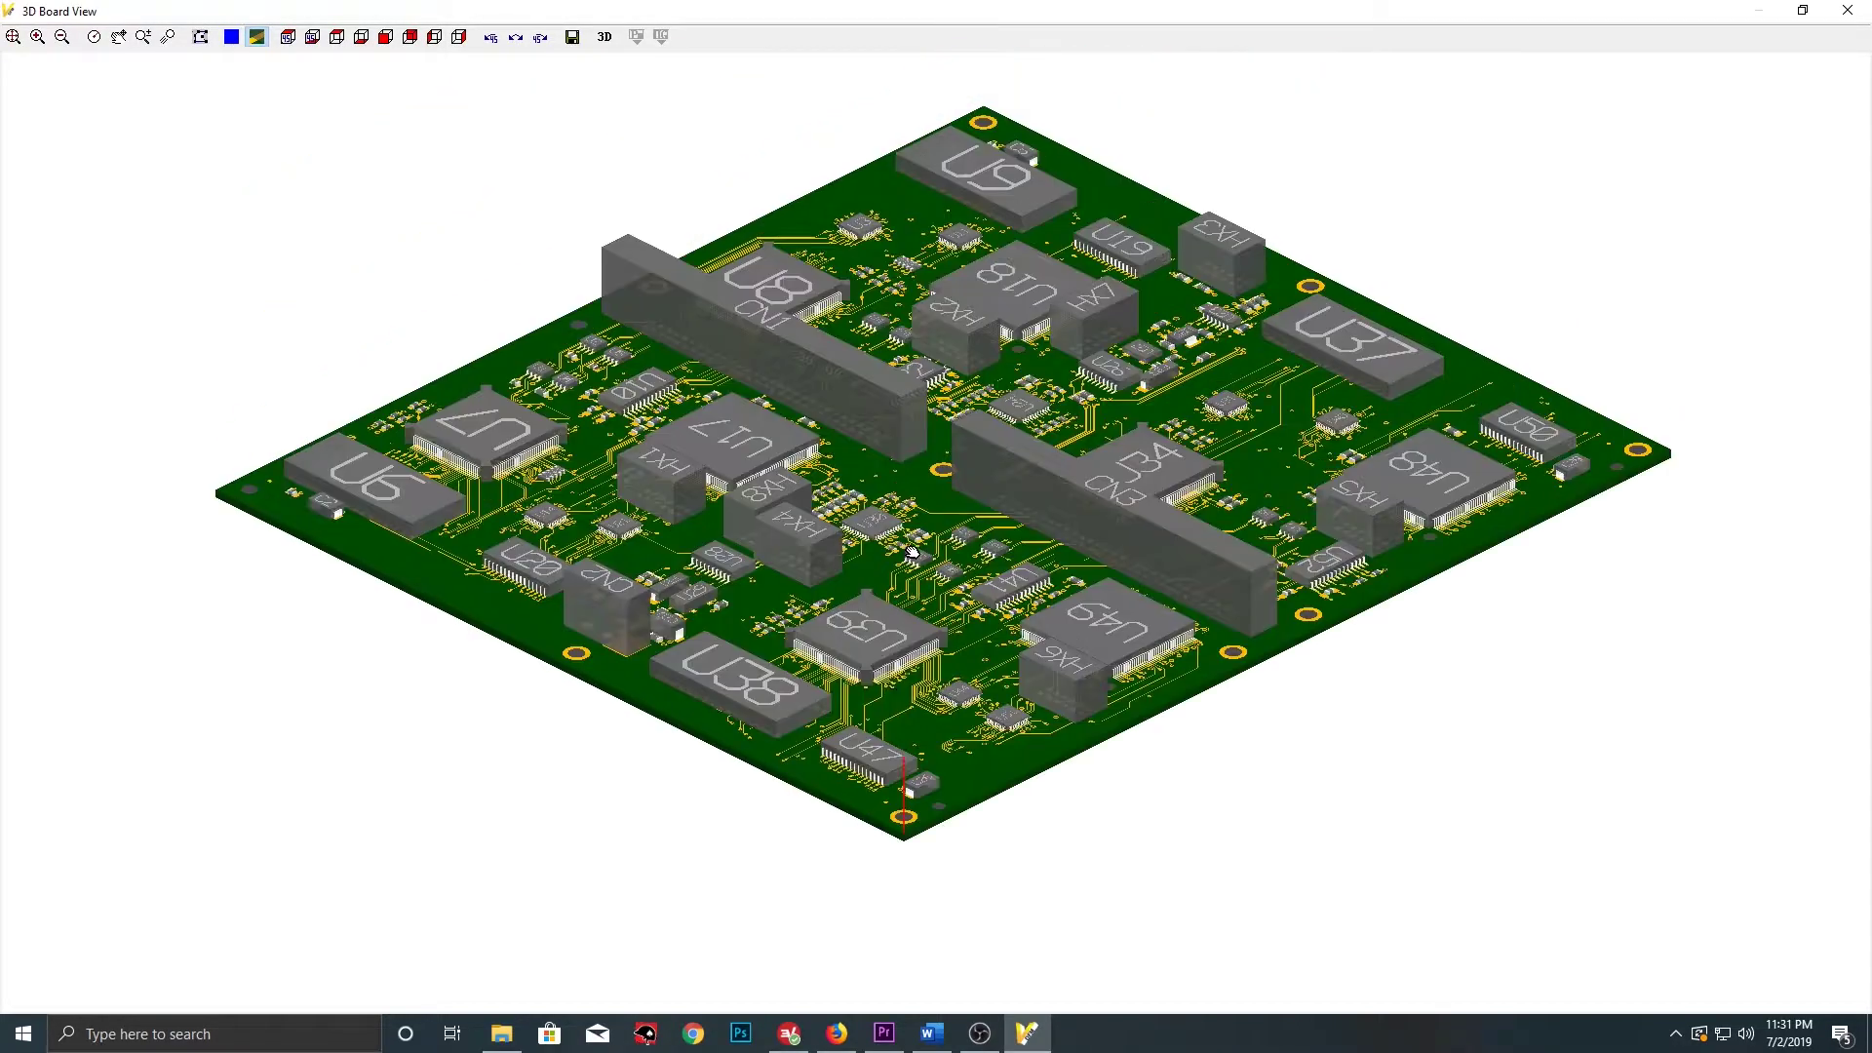
pyautogui.scroll(2, 913, 552)
pyautogui.scroll(2, 941, 472)
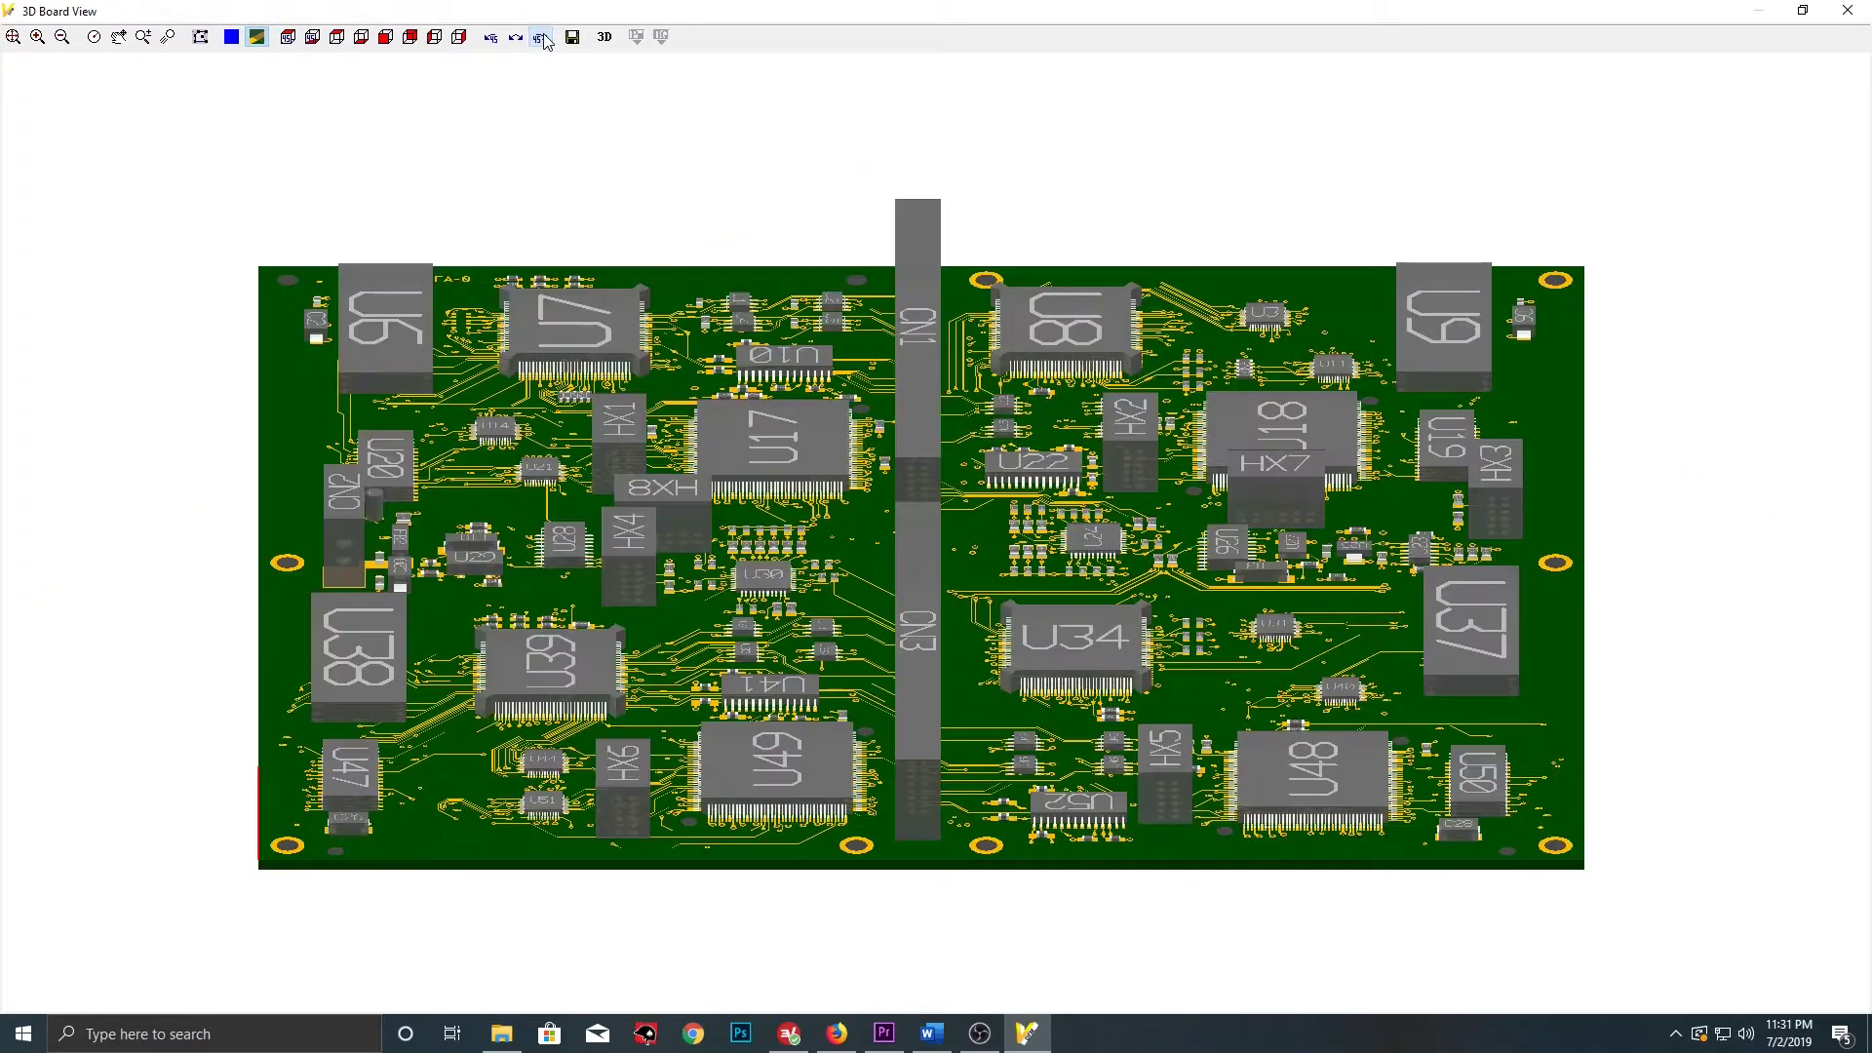
# Turn the board through several 45-degree rotations and open the colour settings
pyautogui.click(542, 38)
pyautogui.click(542, 38)
pyautogui.click(542, 38)
pyautogui.click(542, 38)
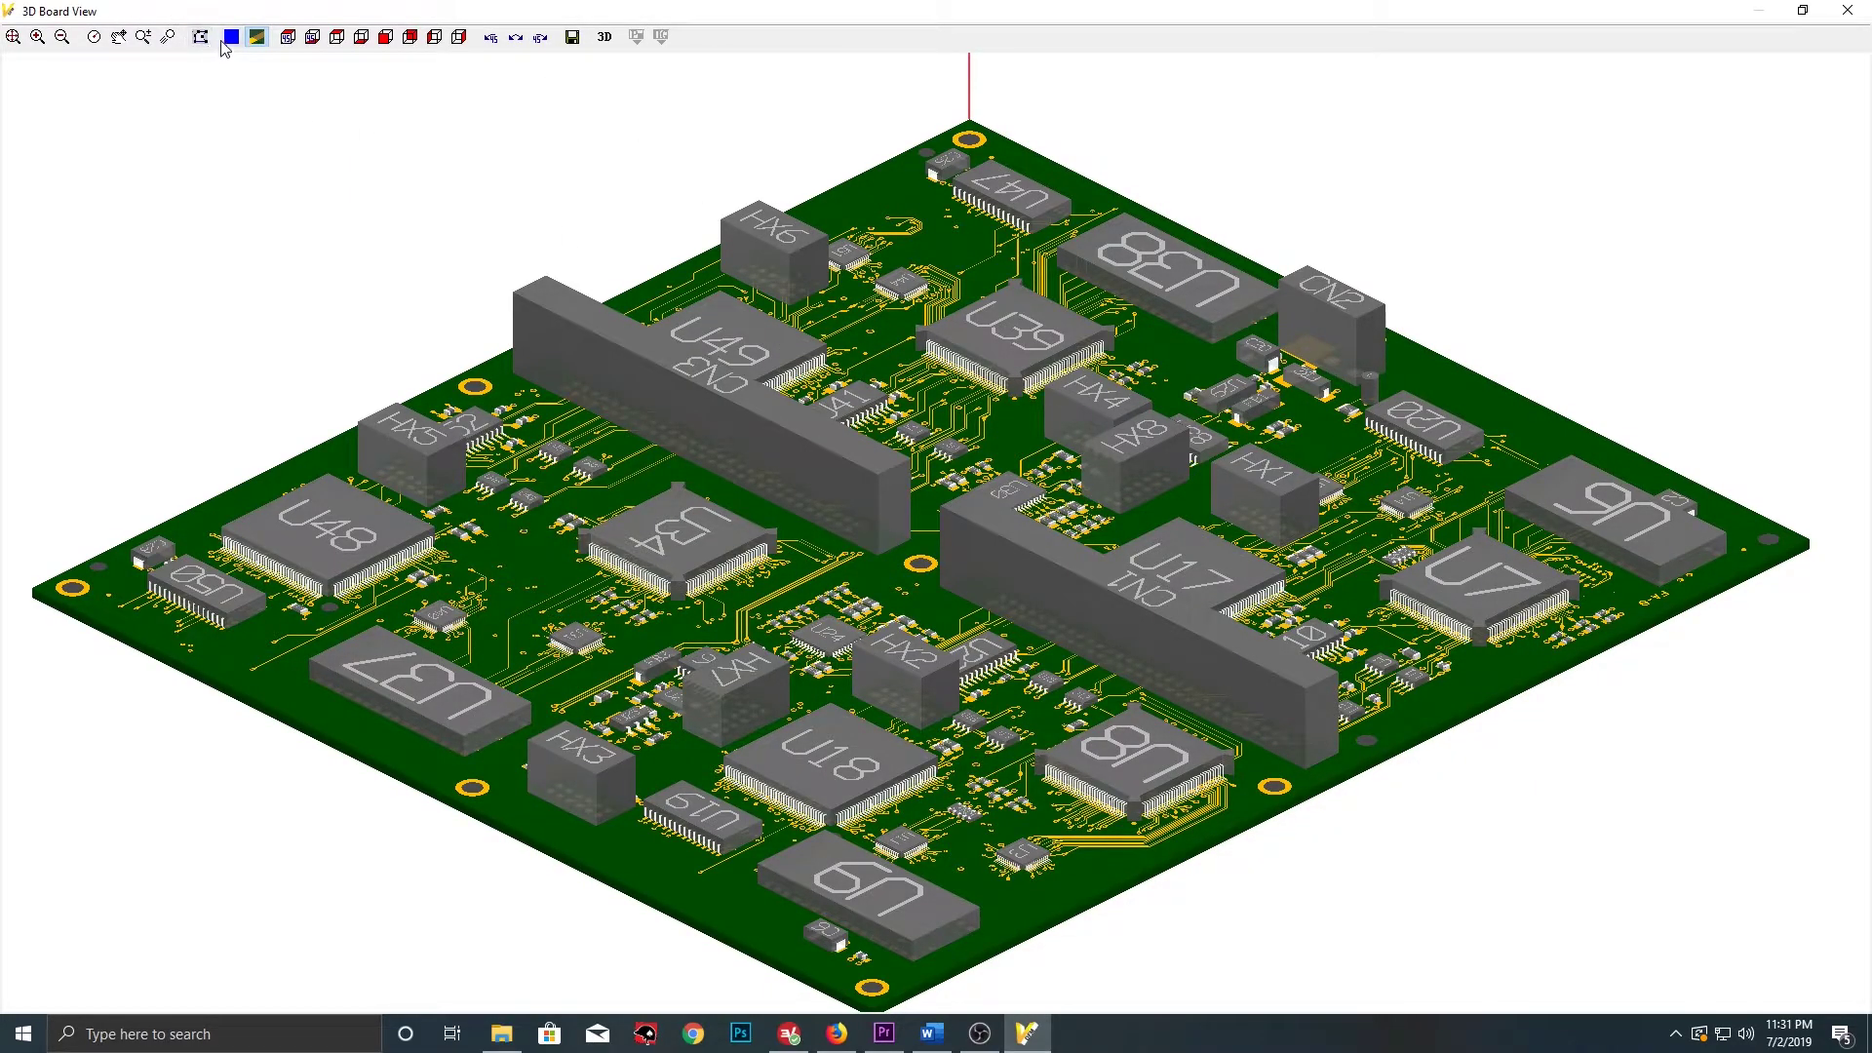
pyautogui.click(232, 39)
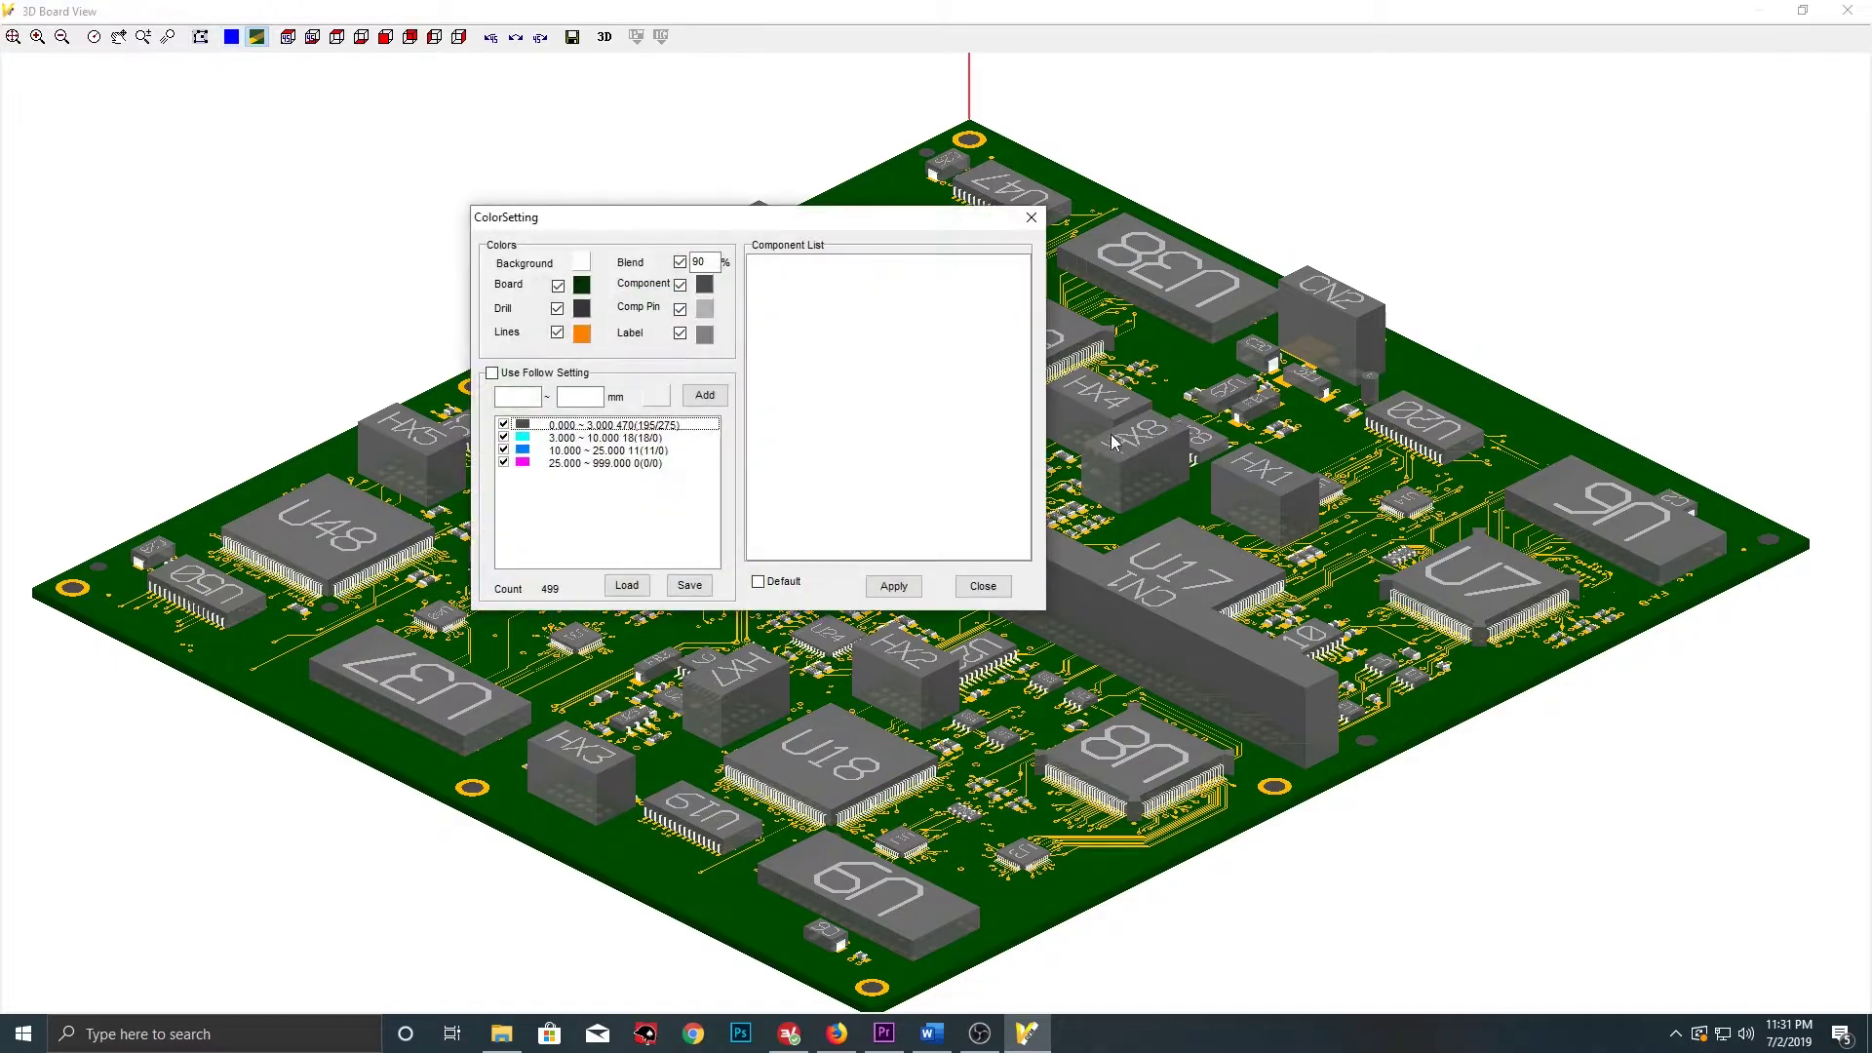
# Colour components blue and component pins magenta, then apply and close ColorSetting
pyautogui.click(704, 284)
pyautogui.click(973, 302)
pyautogui.click(933, 518)
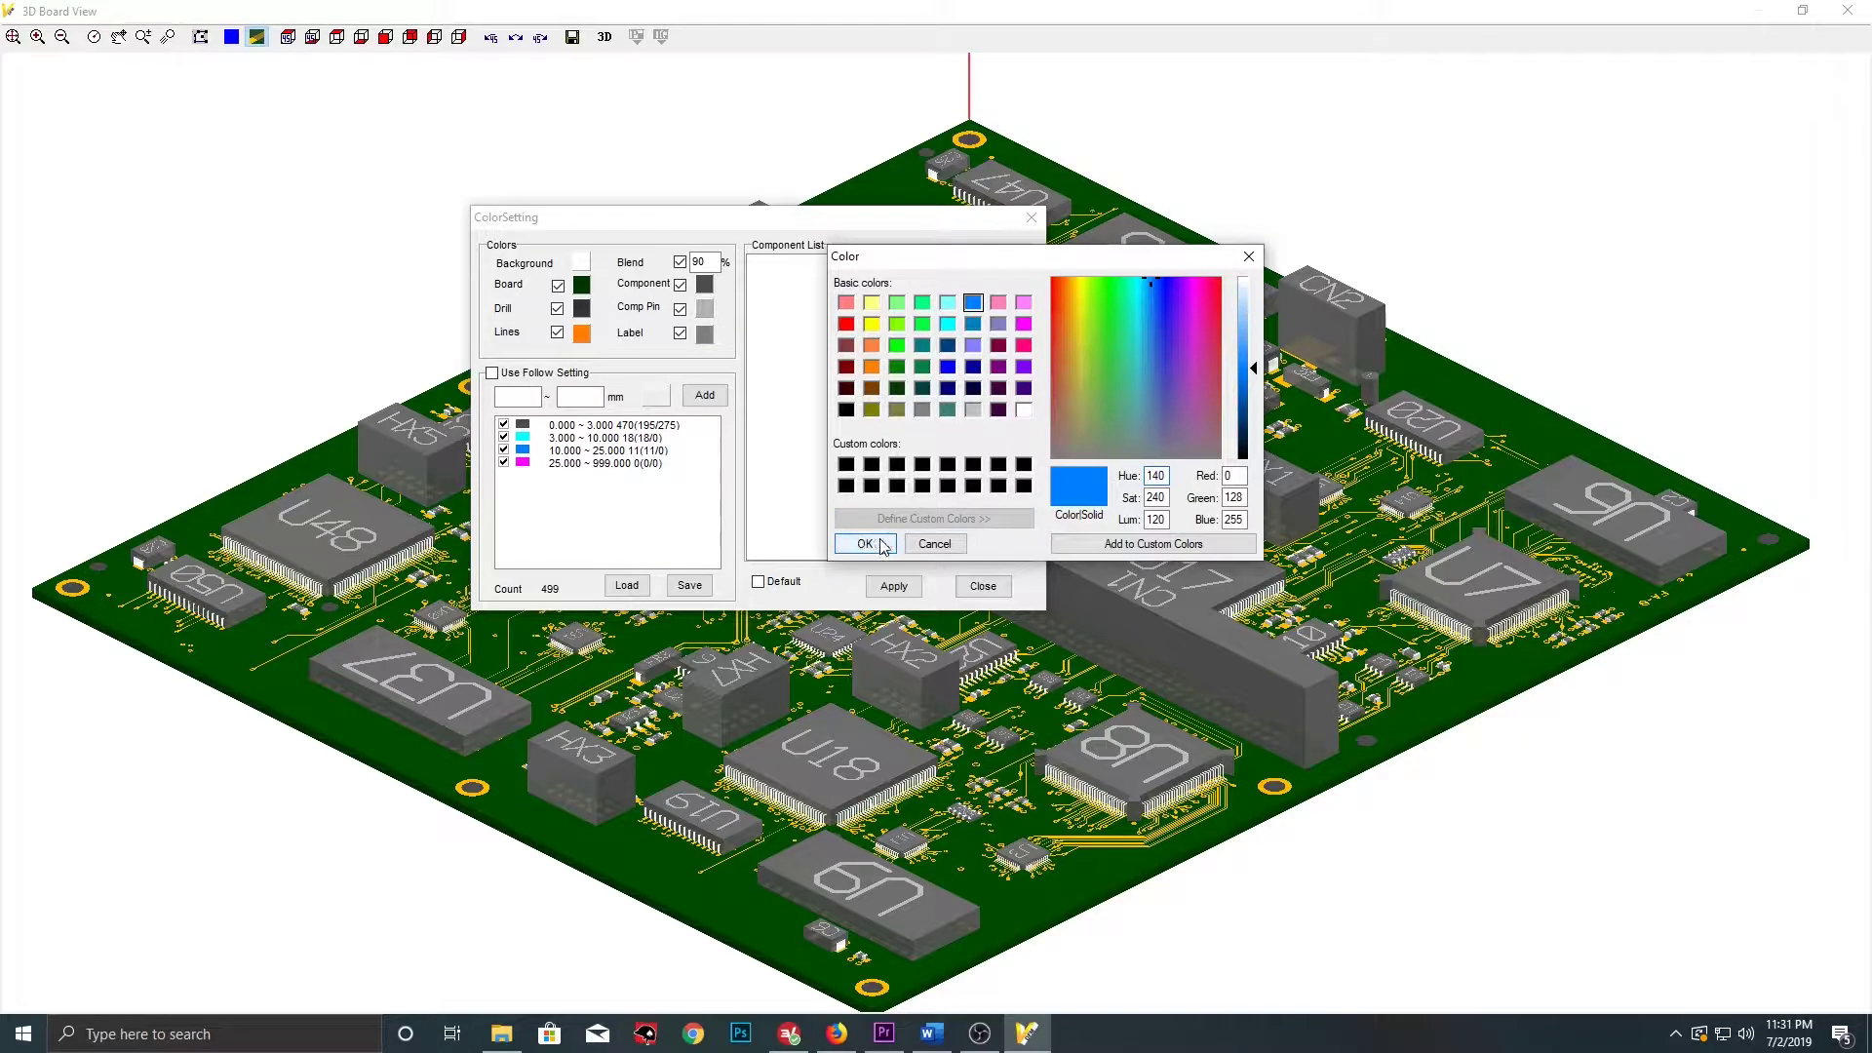
pyautogui.click(865, 543)
pyautogui.click(705, 309)
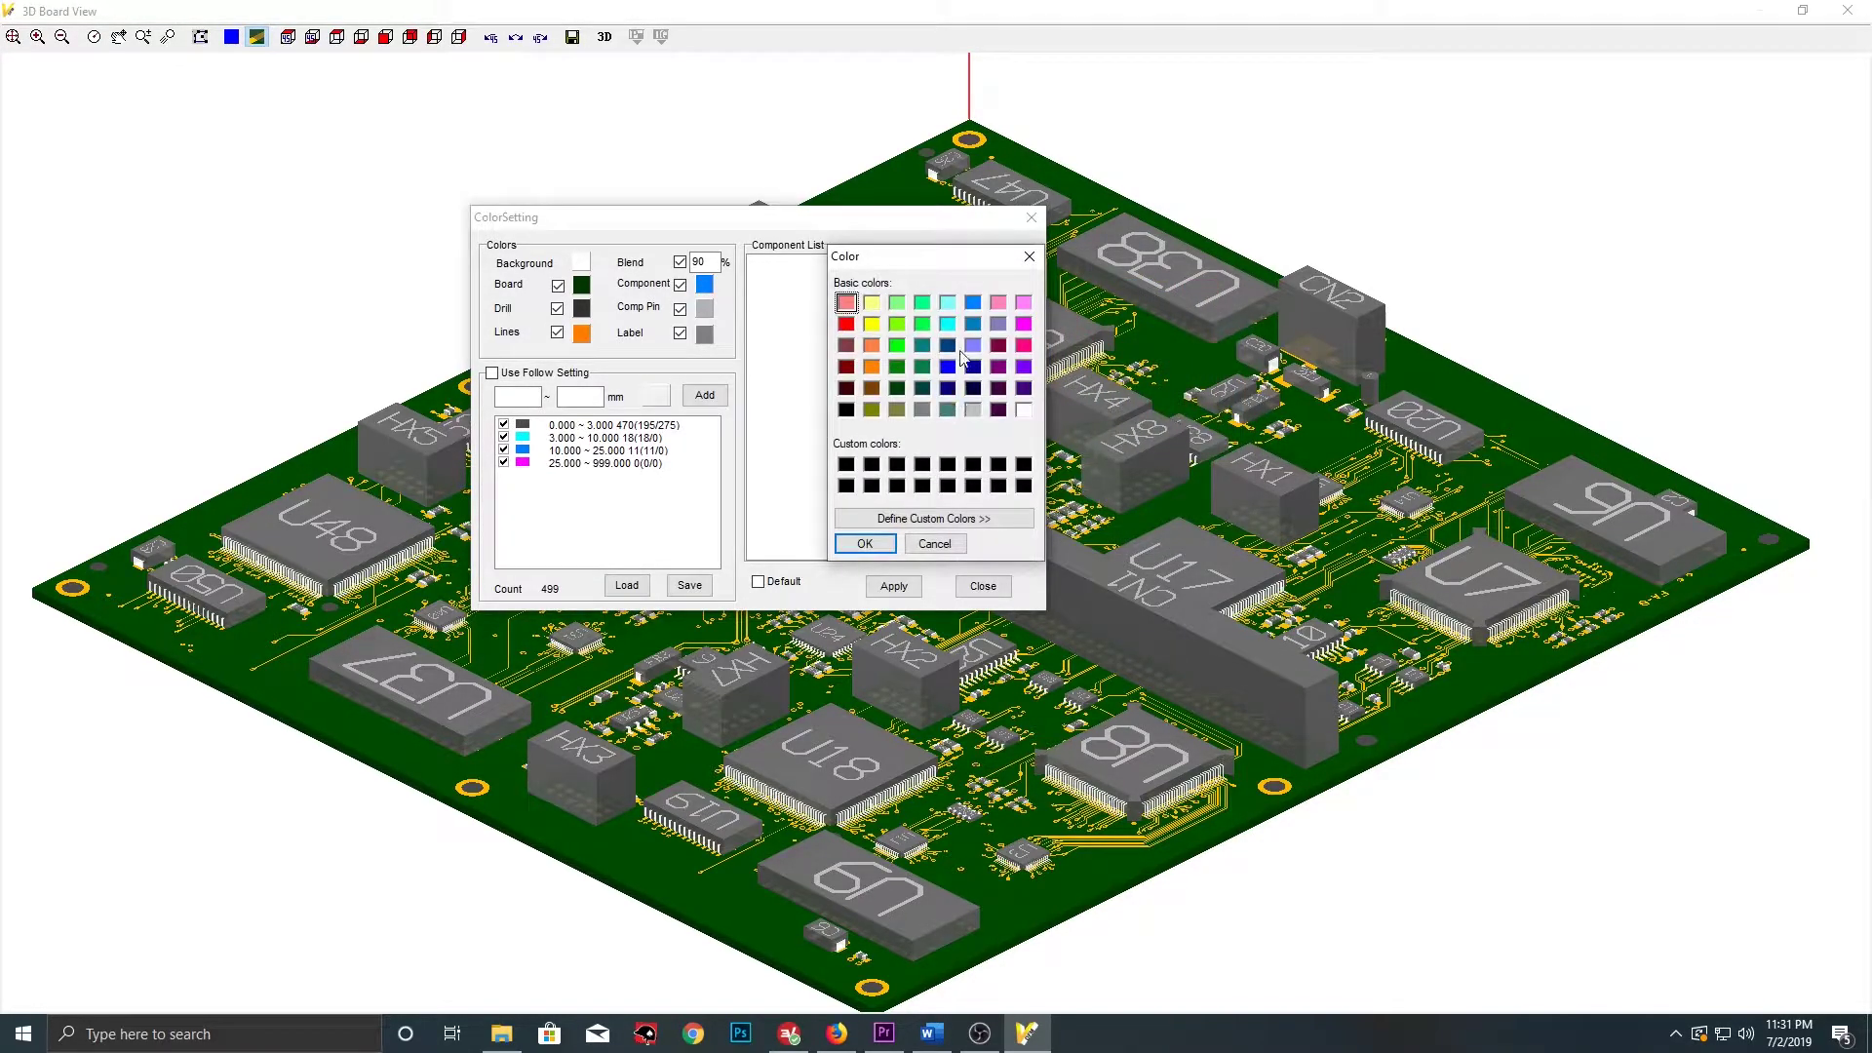
pyautogui.click(1024, 325)
pyautogui.click(865, 543)
pyautogui.click(896, 587)
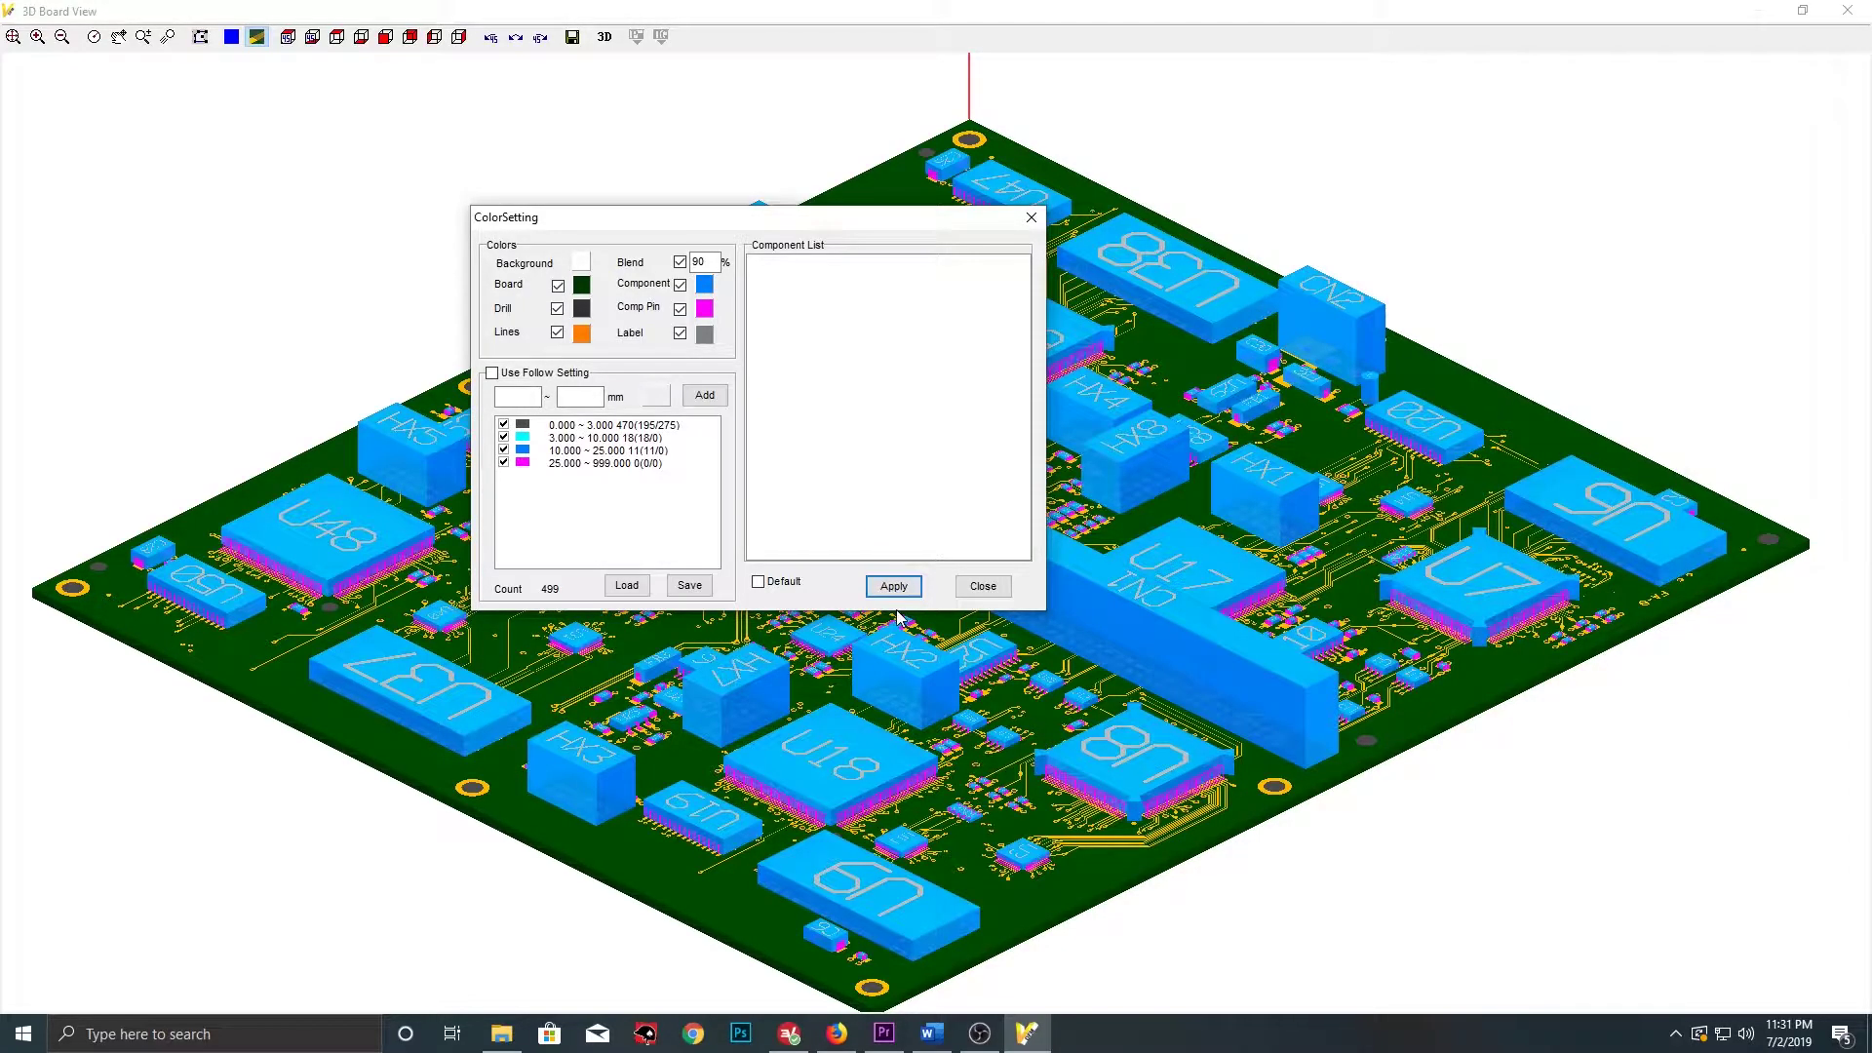
pyautogui.click(983, 586)
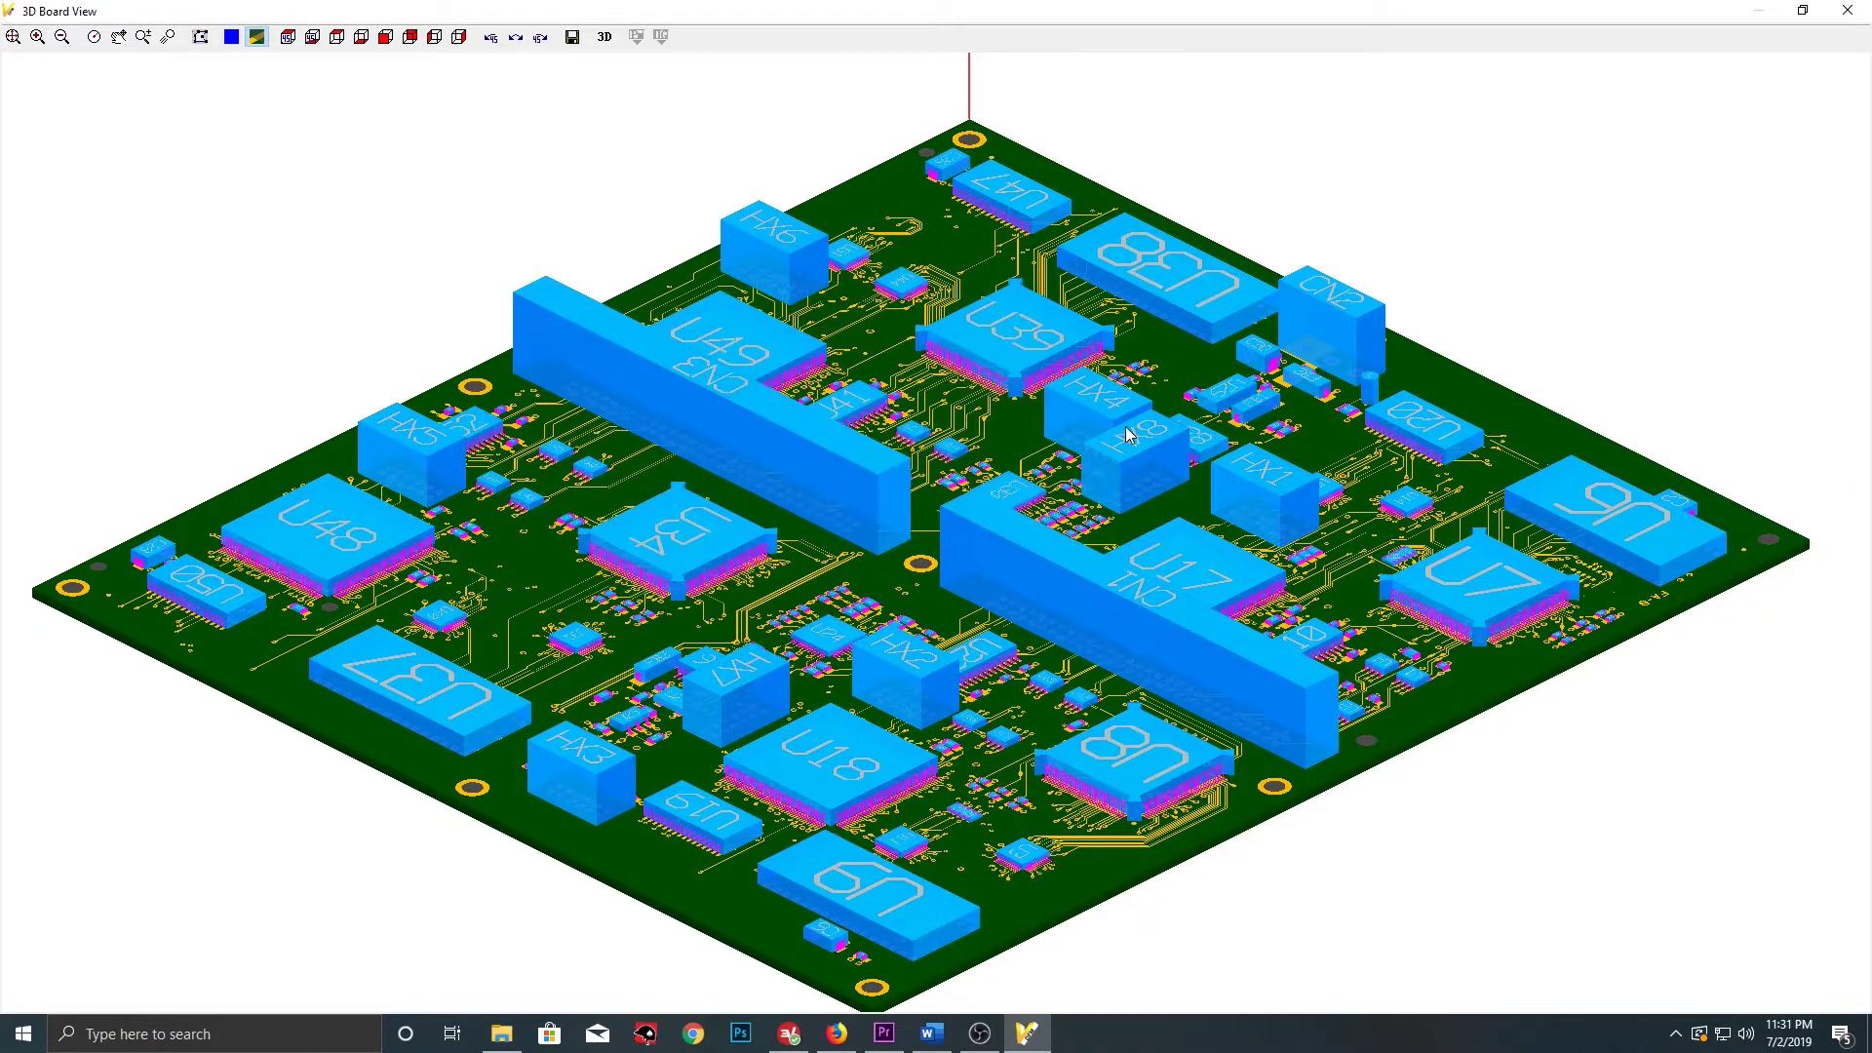
pyautogui.scroll(3, 1093, 514)
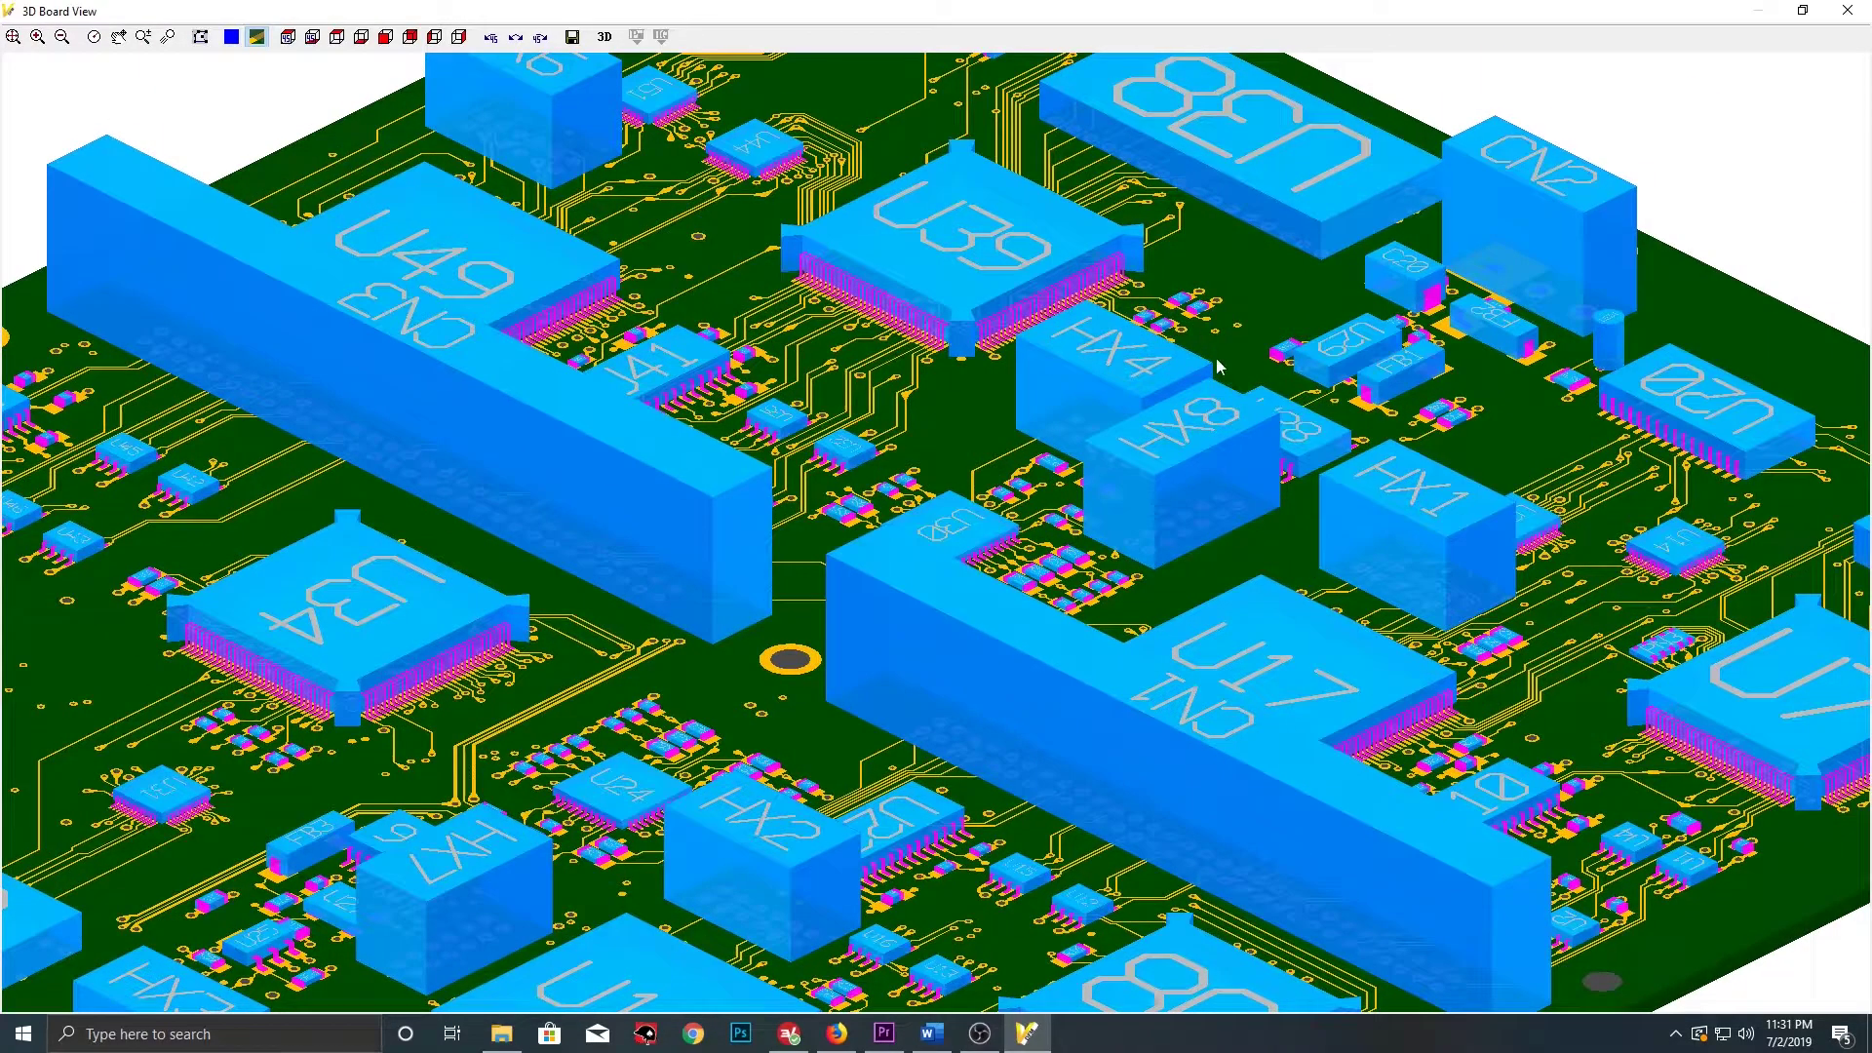
pyautogui.scroll(-3, 850, 616)
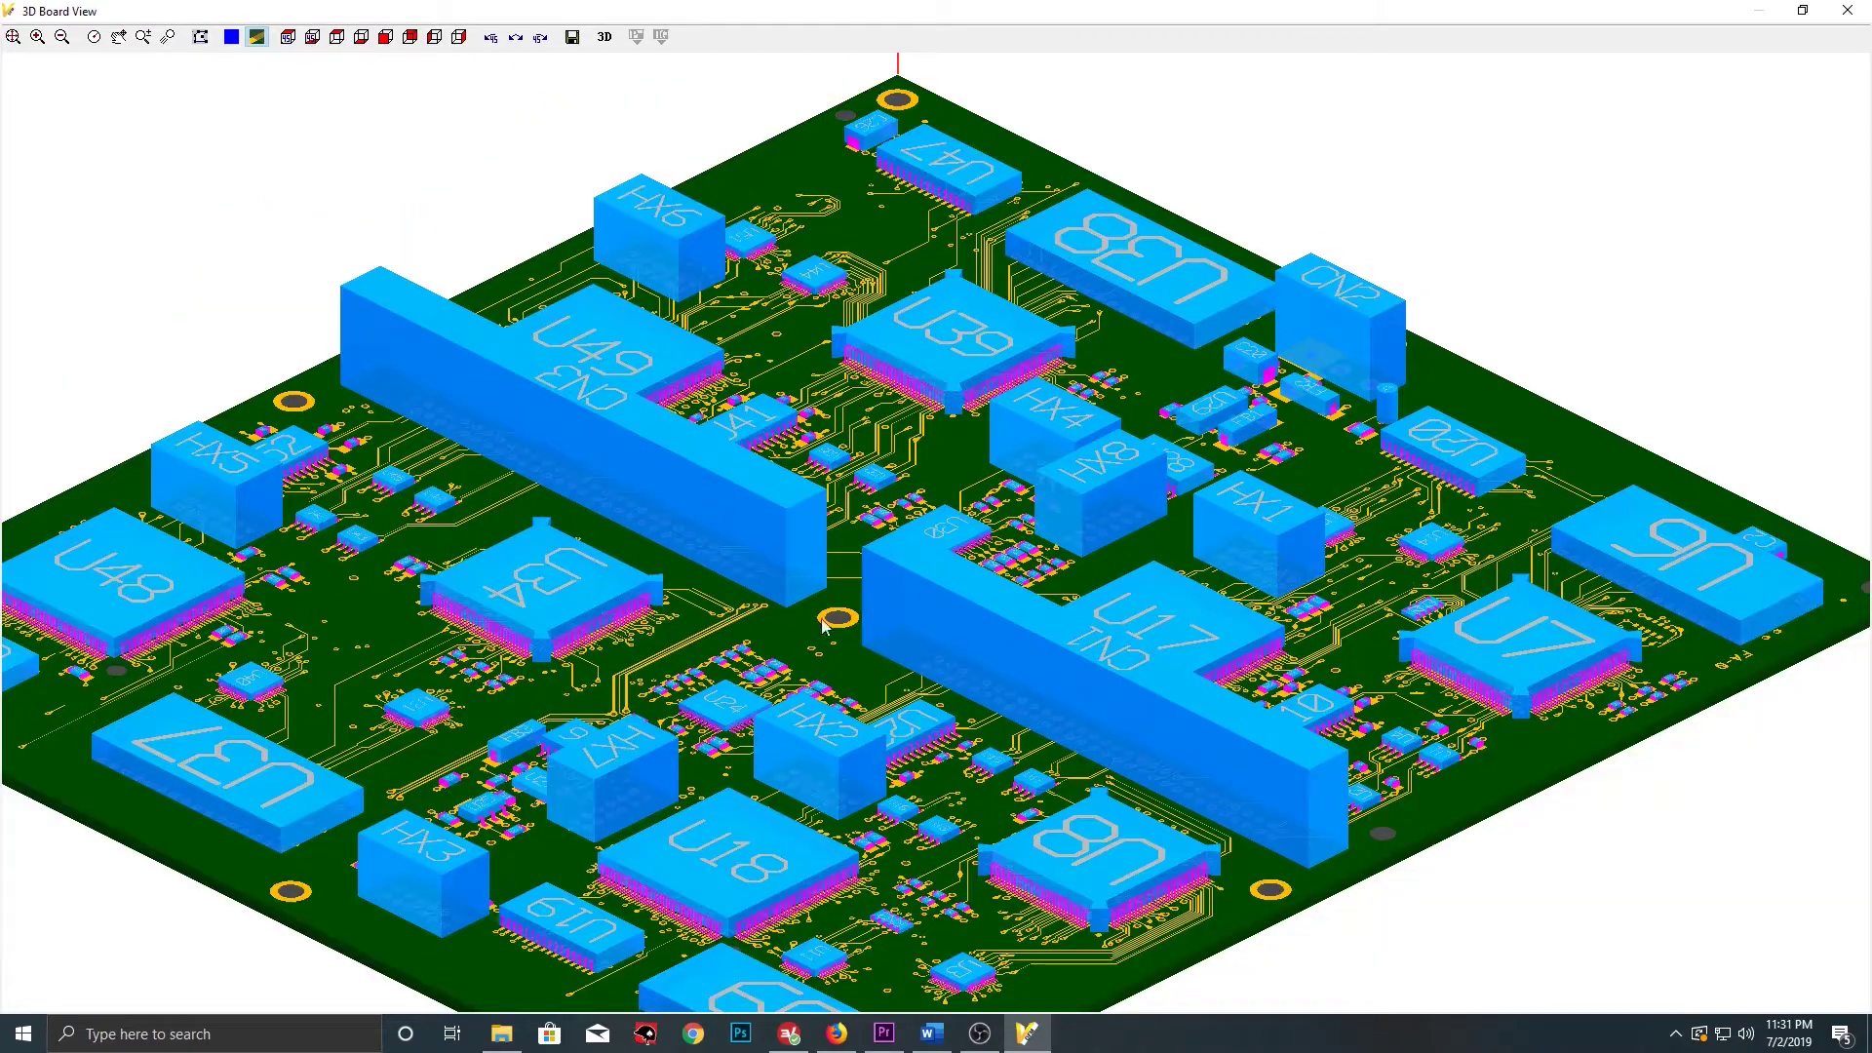
pyautogui.click(540, 39)
pyautogui.click(540, 39)
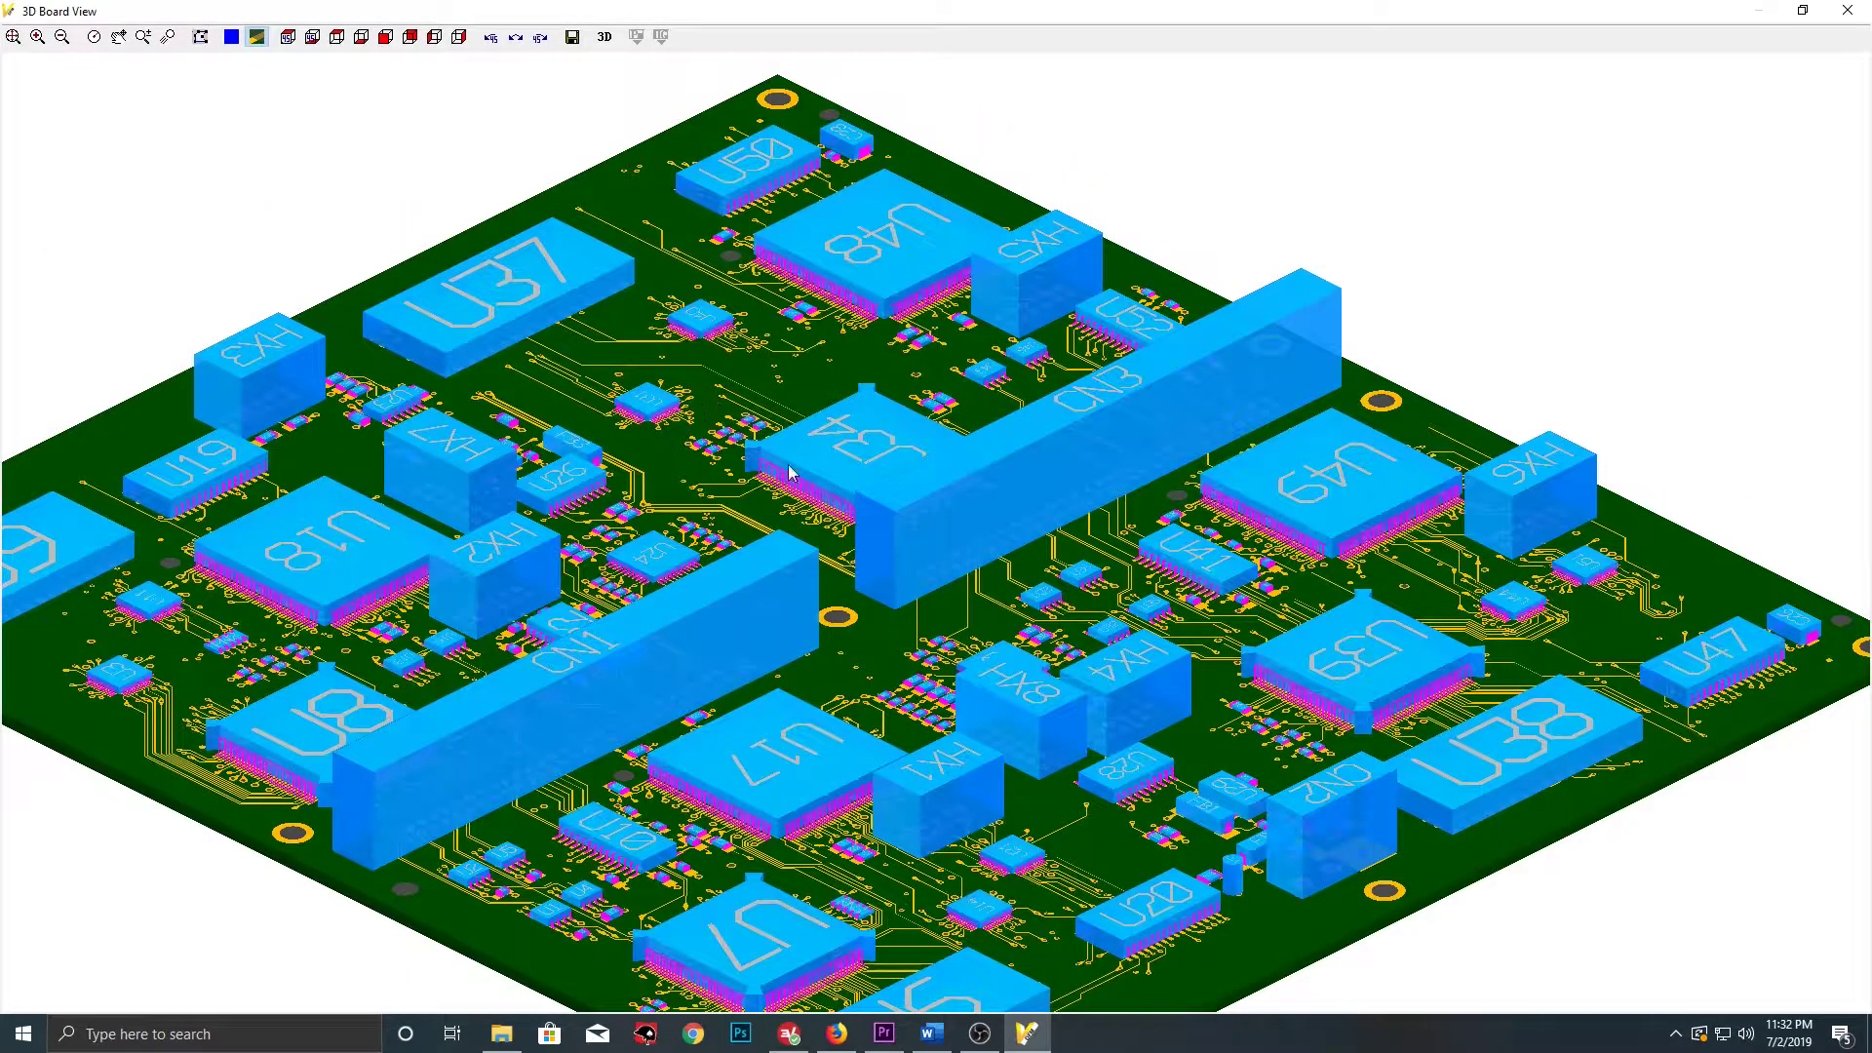
pyautogui.scroll(2, 1365, 866)
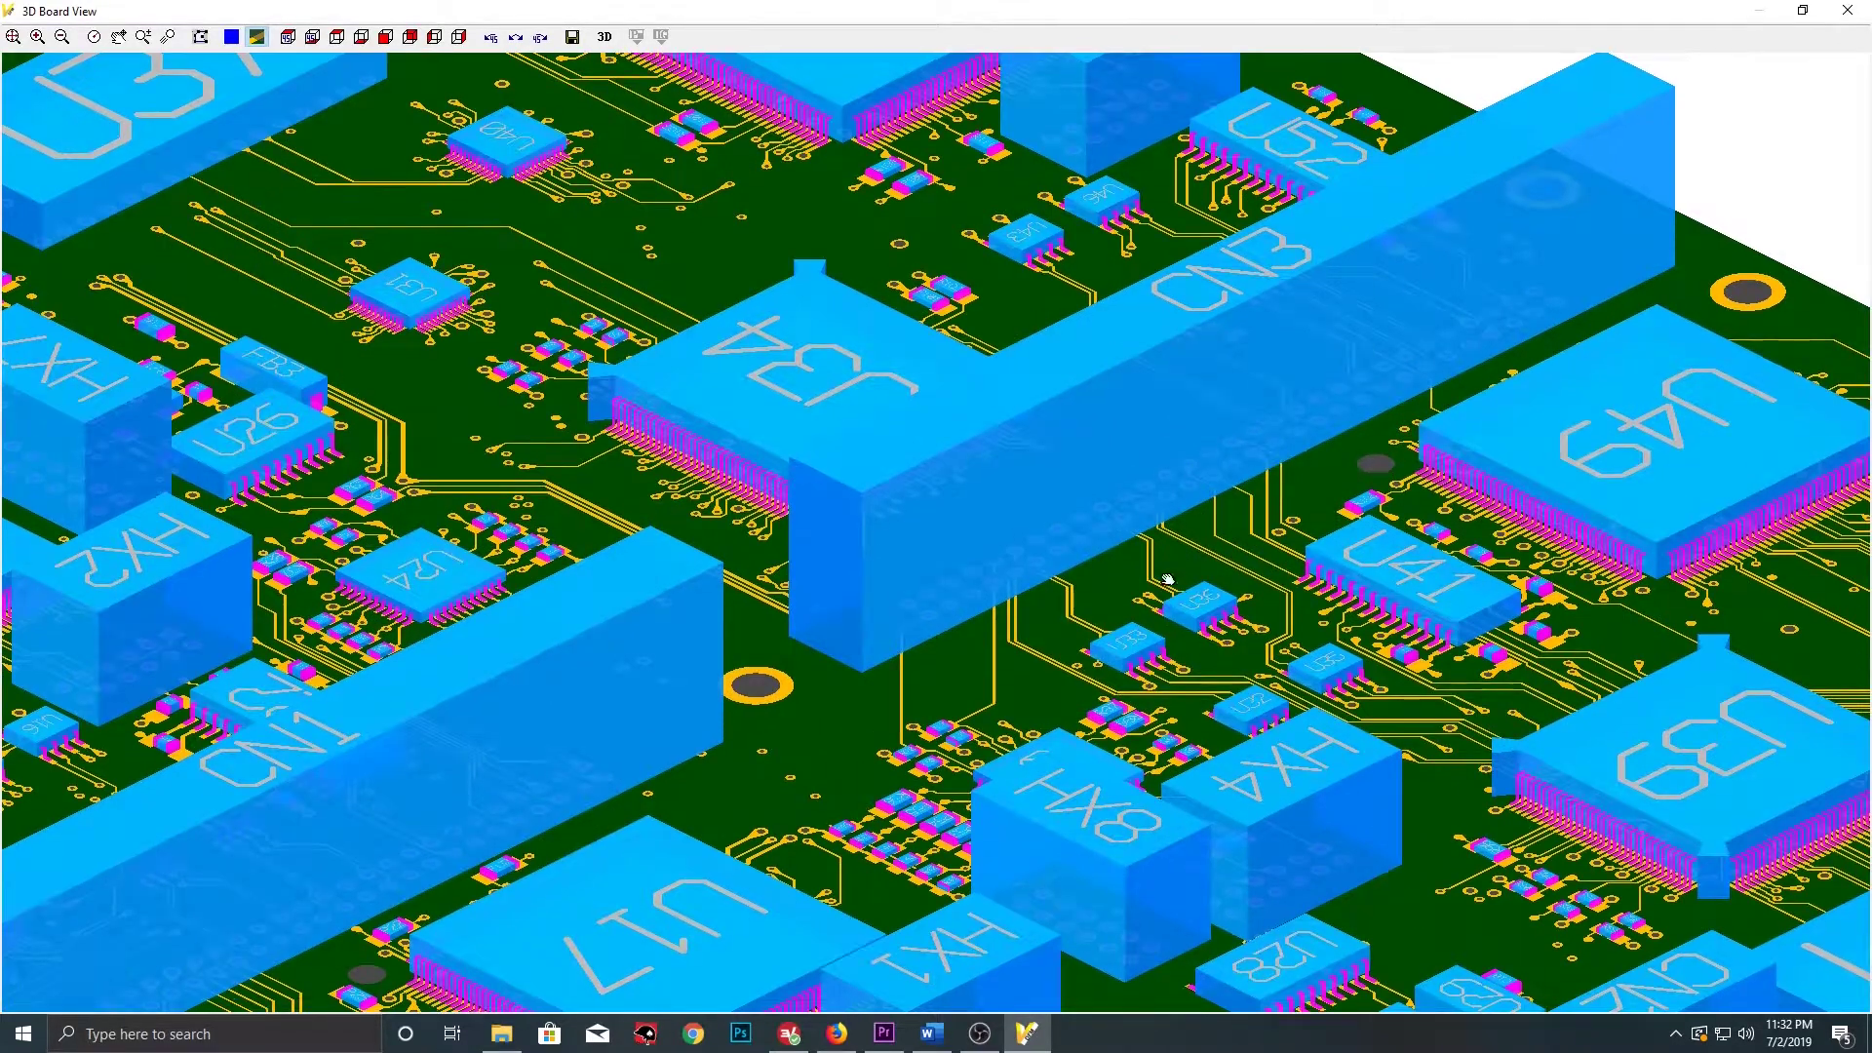
pyautogui.moveTo(1261, 739); pyautogui.dragTo(1041, 481, button='middle')
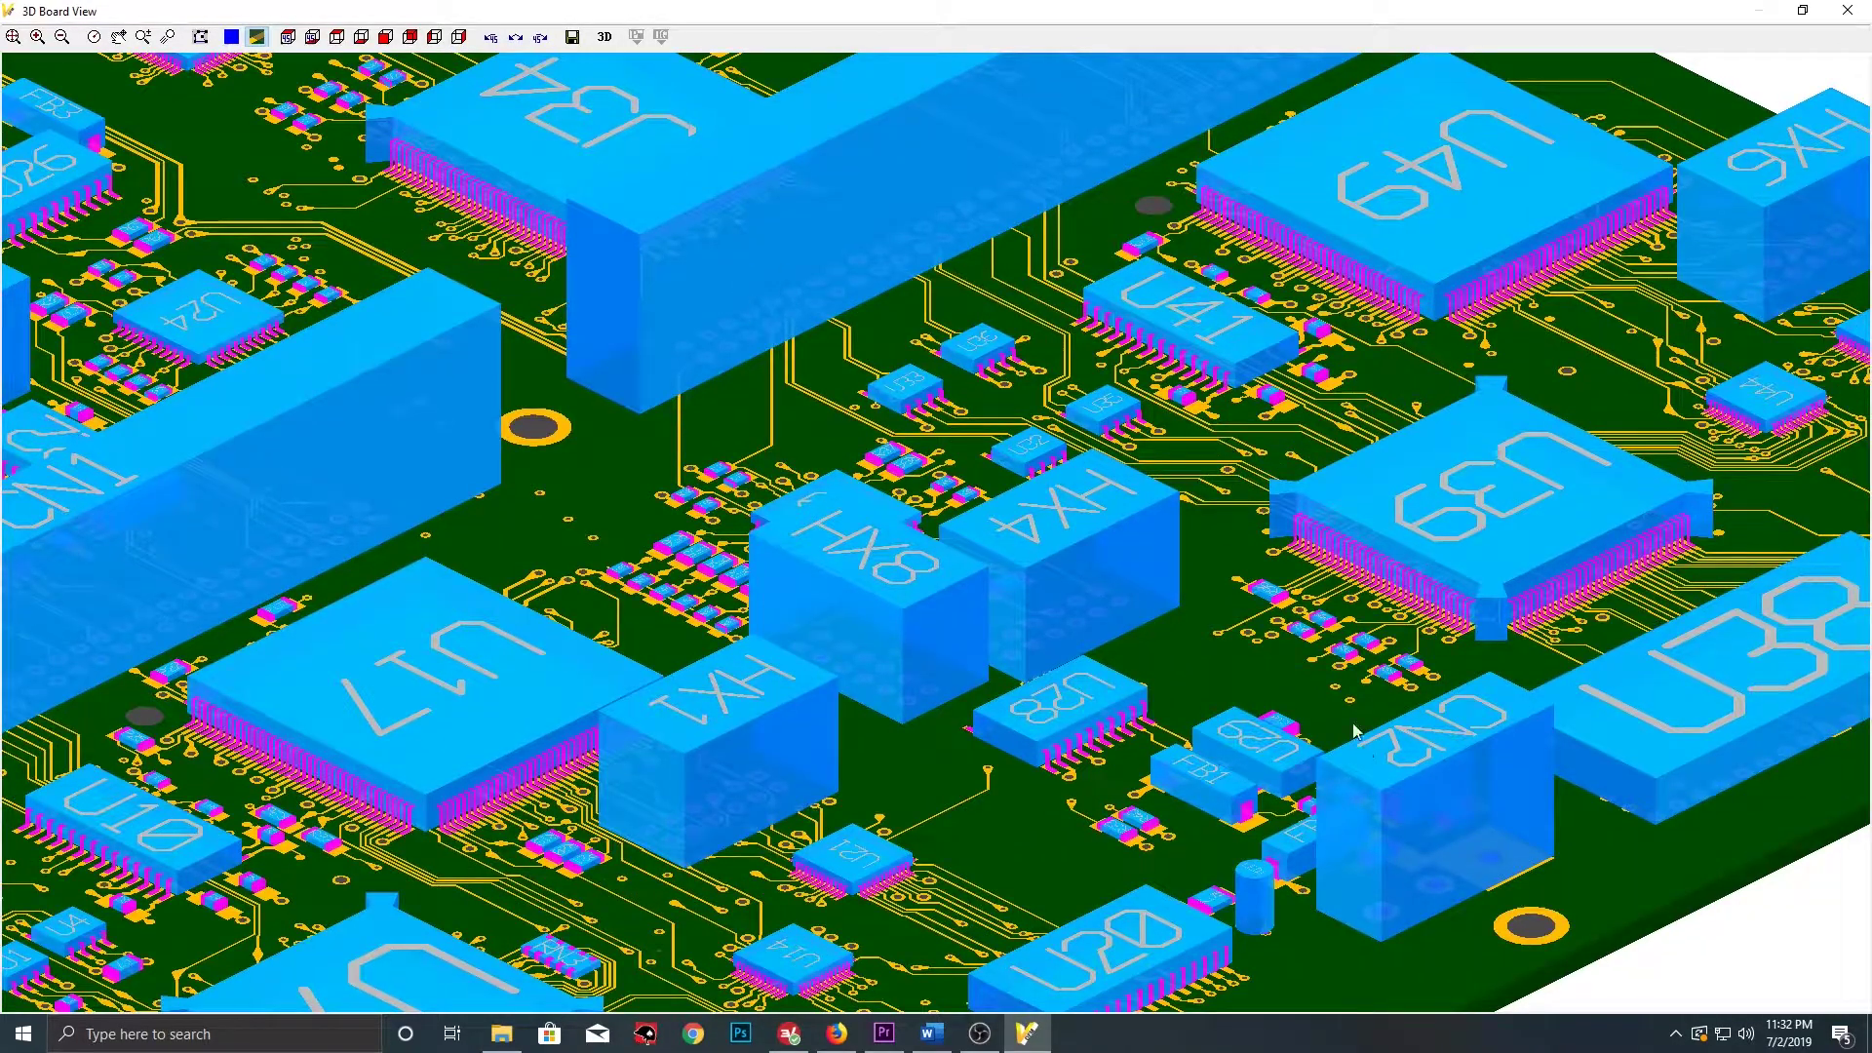
pyautogui.click(541, 37)
pyautogui.click(538, 44)
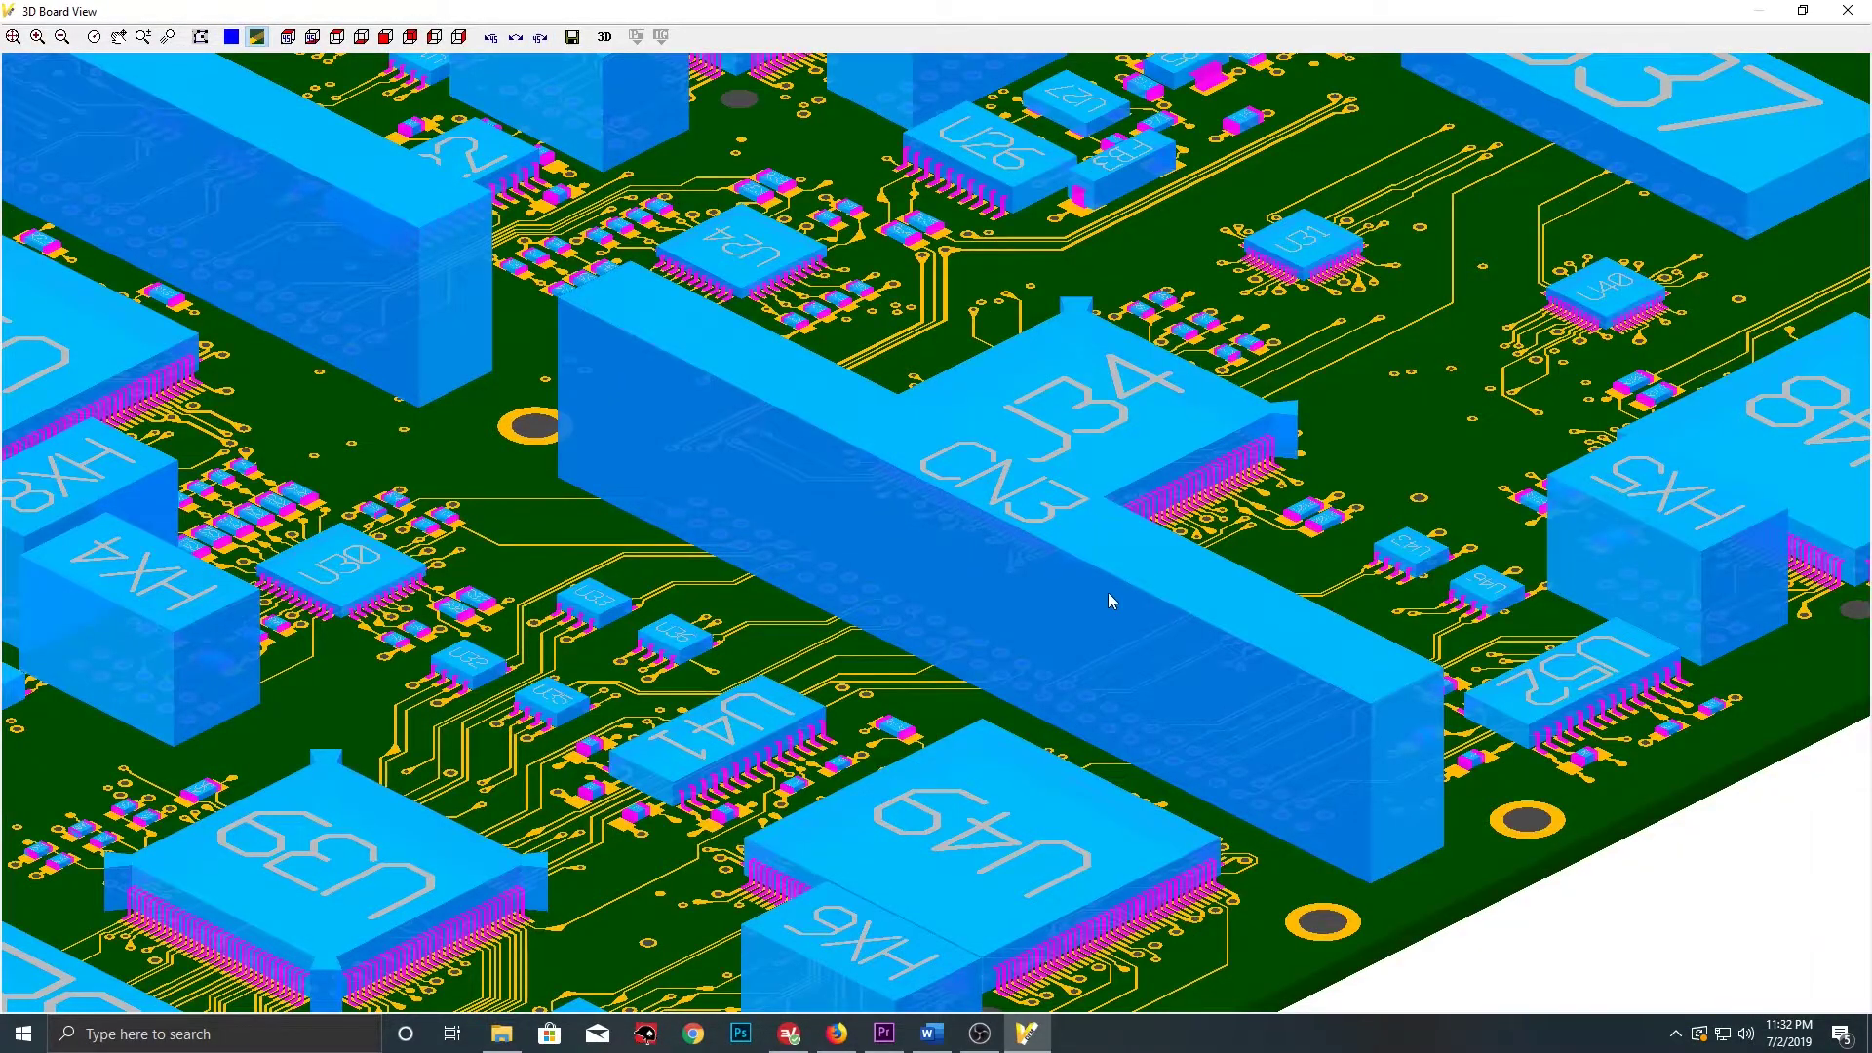
pyautogui.scroll(-1, 1106, 597)
pyautogui.moveTo(678, 595); pyautogui.dragTo(820, 655, button='middle')
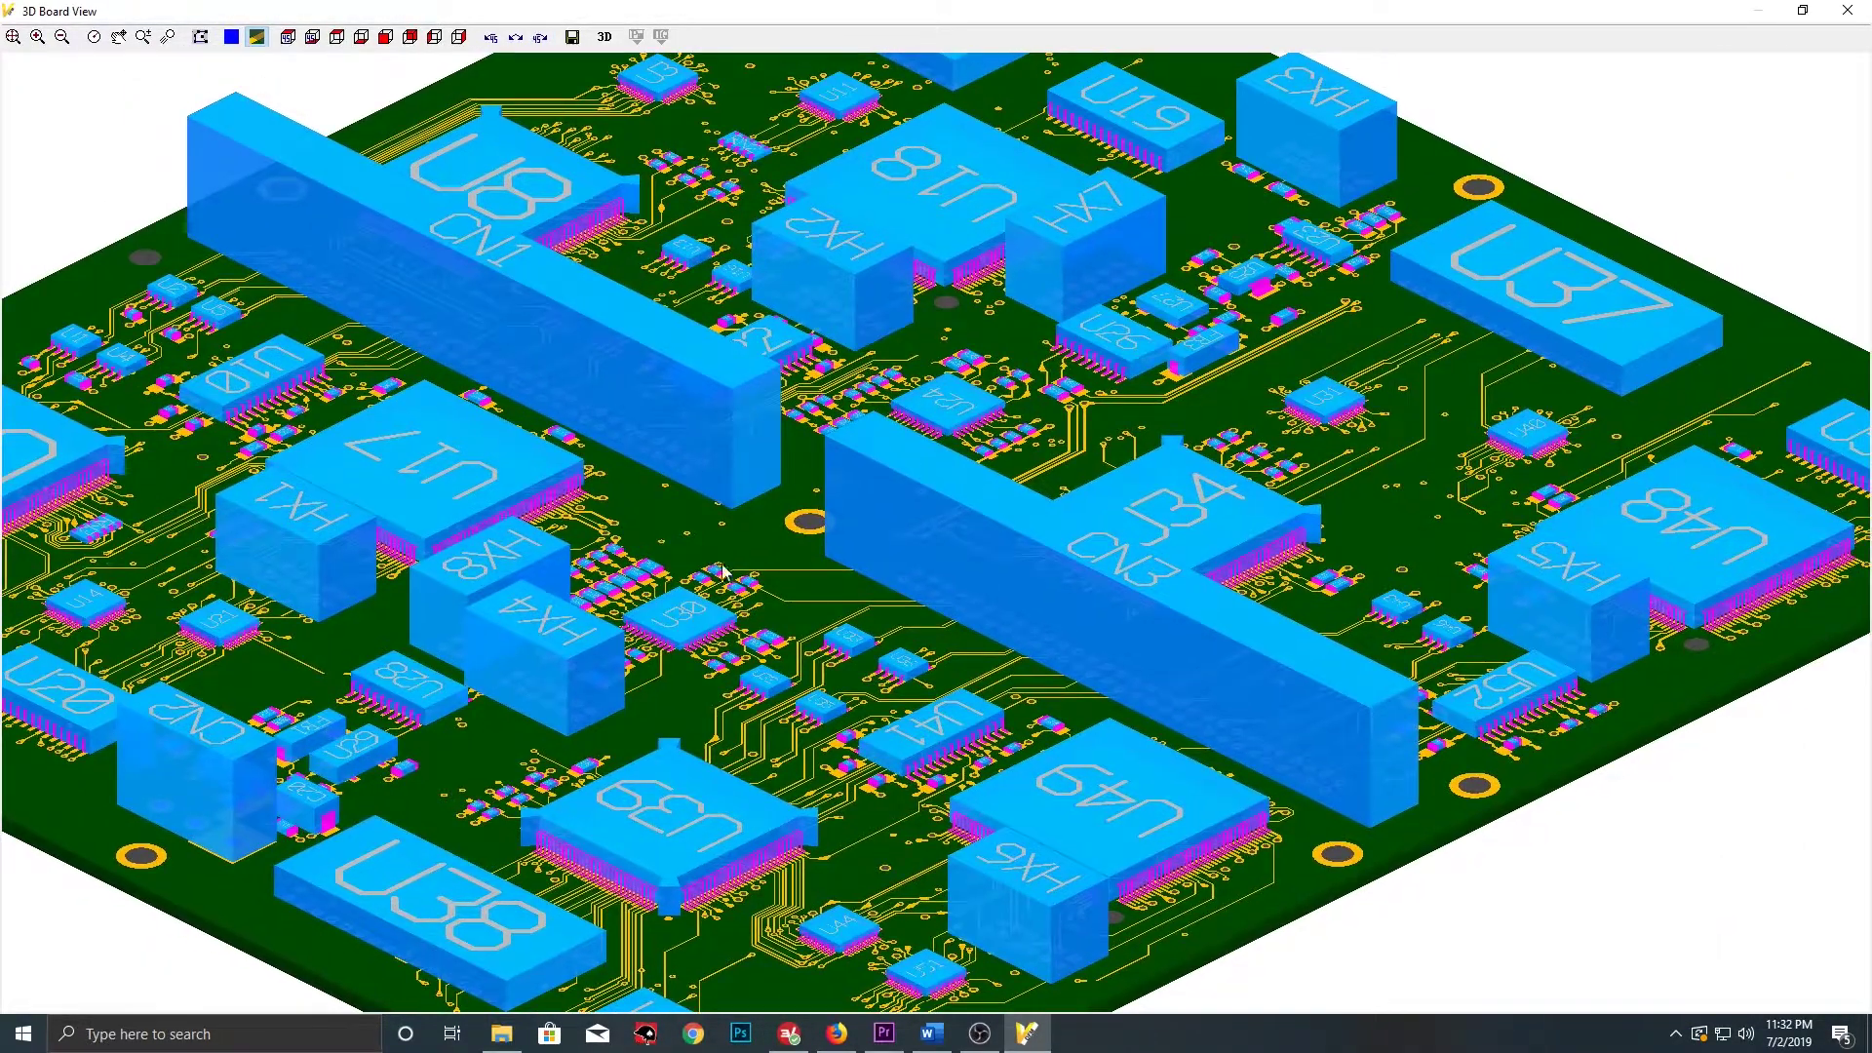
pyautogui.moveTo(736, 528); pyautogui.dragTo(827, 548, button='middle')
pyautogui.moveTo(191, 595); pyautogui.dragTo(475, 620, button='middle')
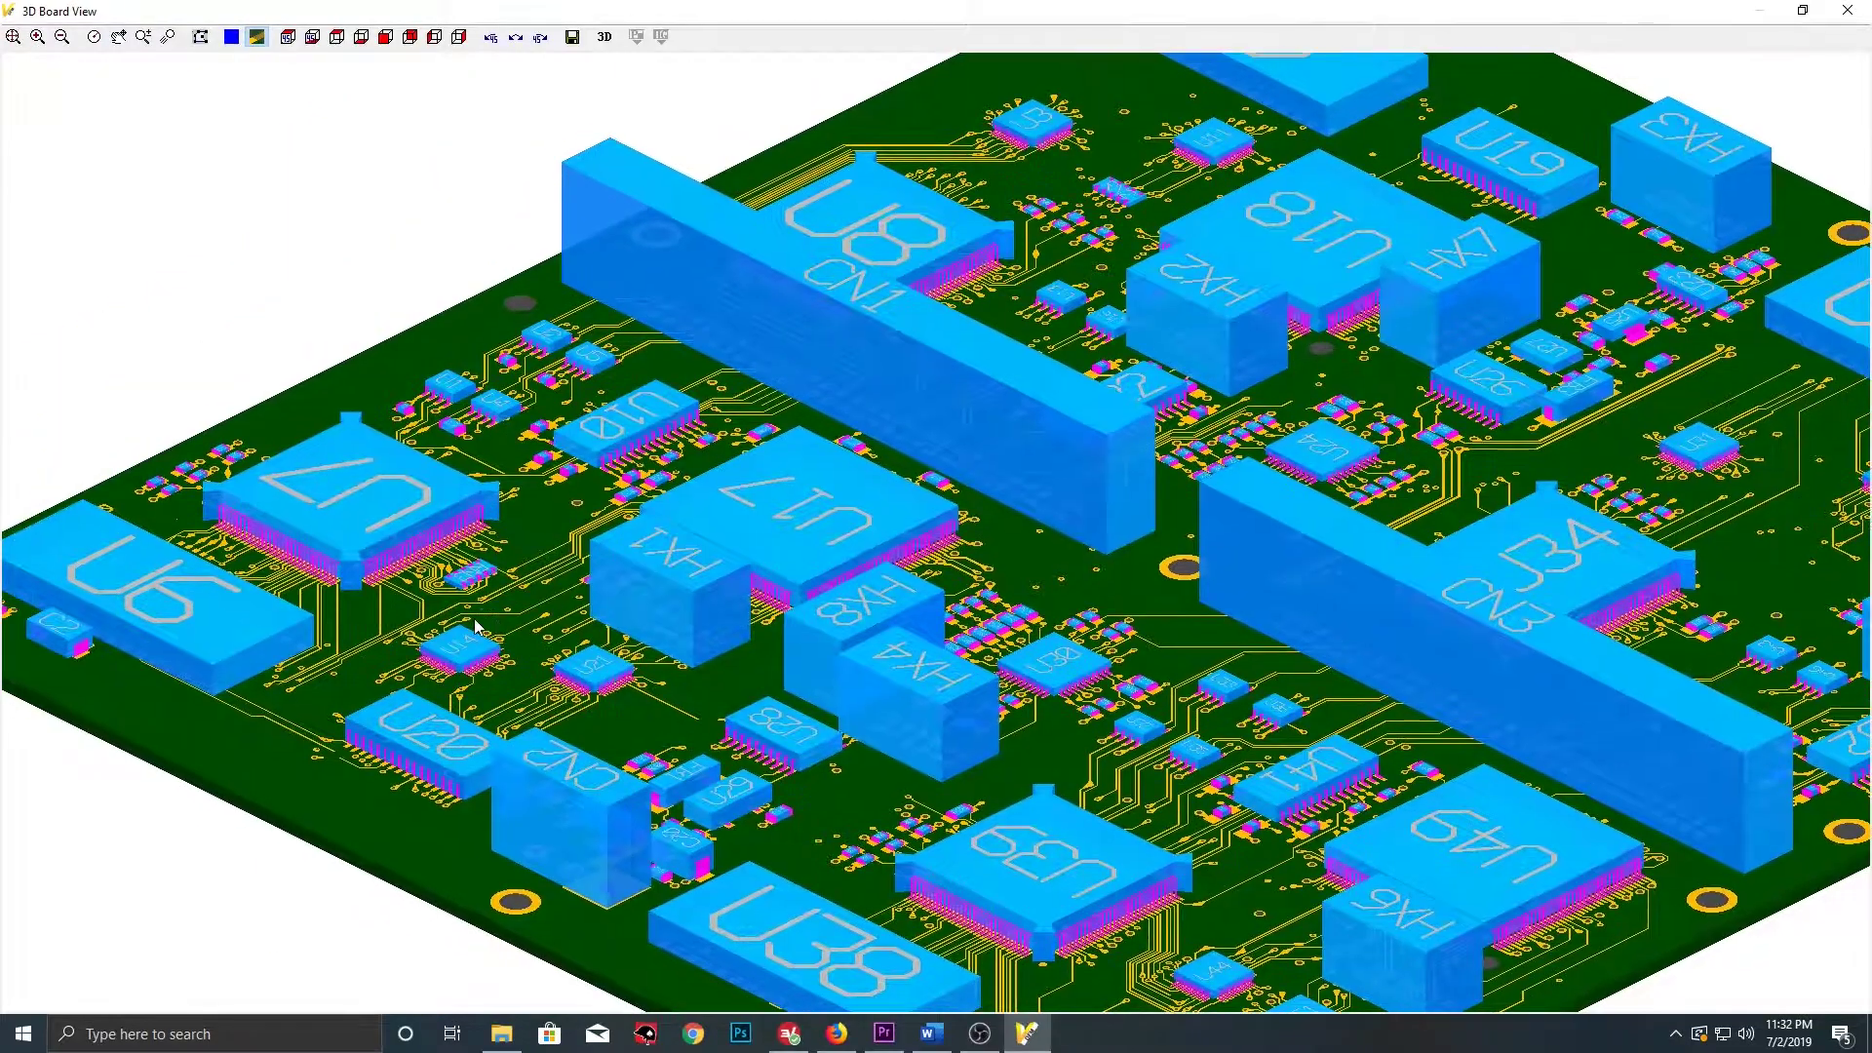
pyautogui.scroll(2, 283, 660)
pyautogui.moveTo(203, 674); pyautogui.dragTo(535, 631, button='middle')
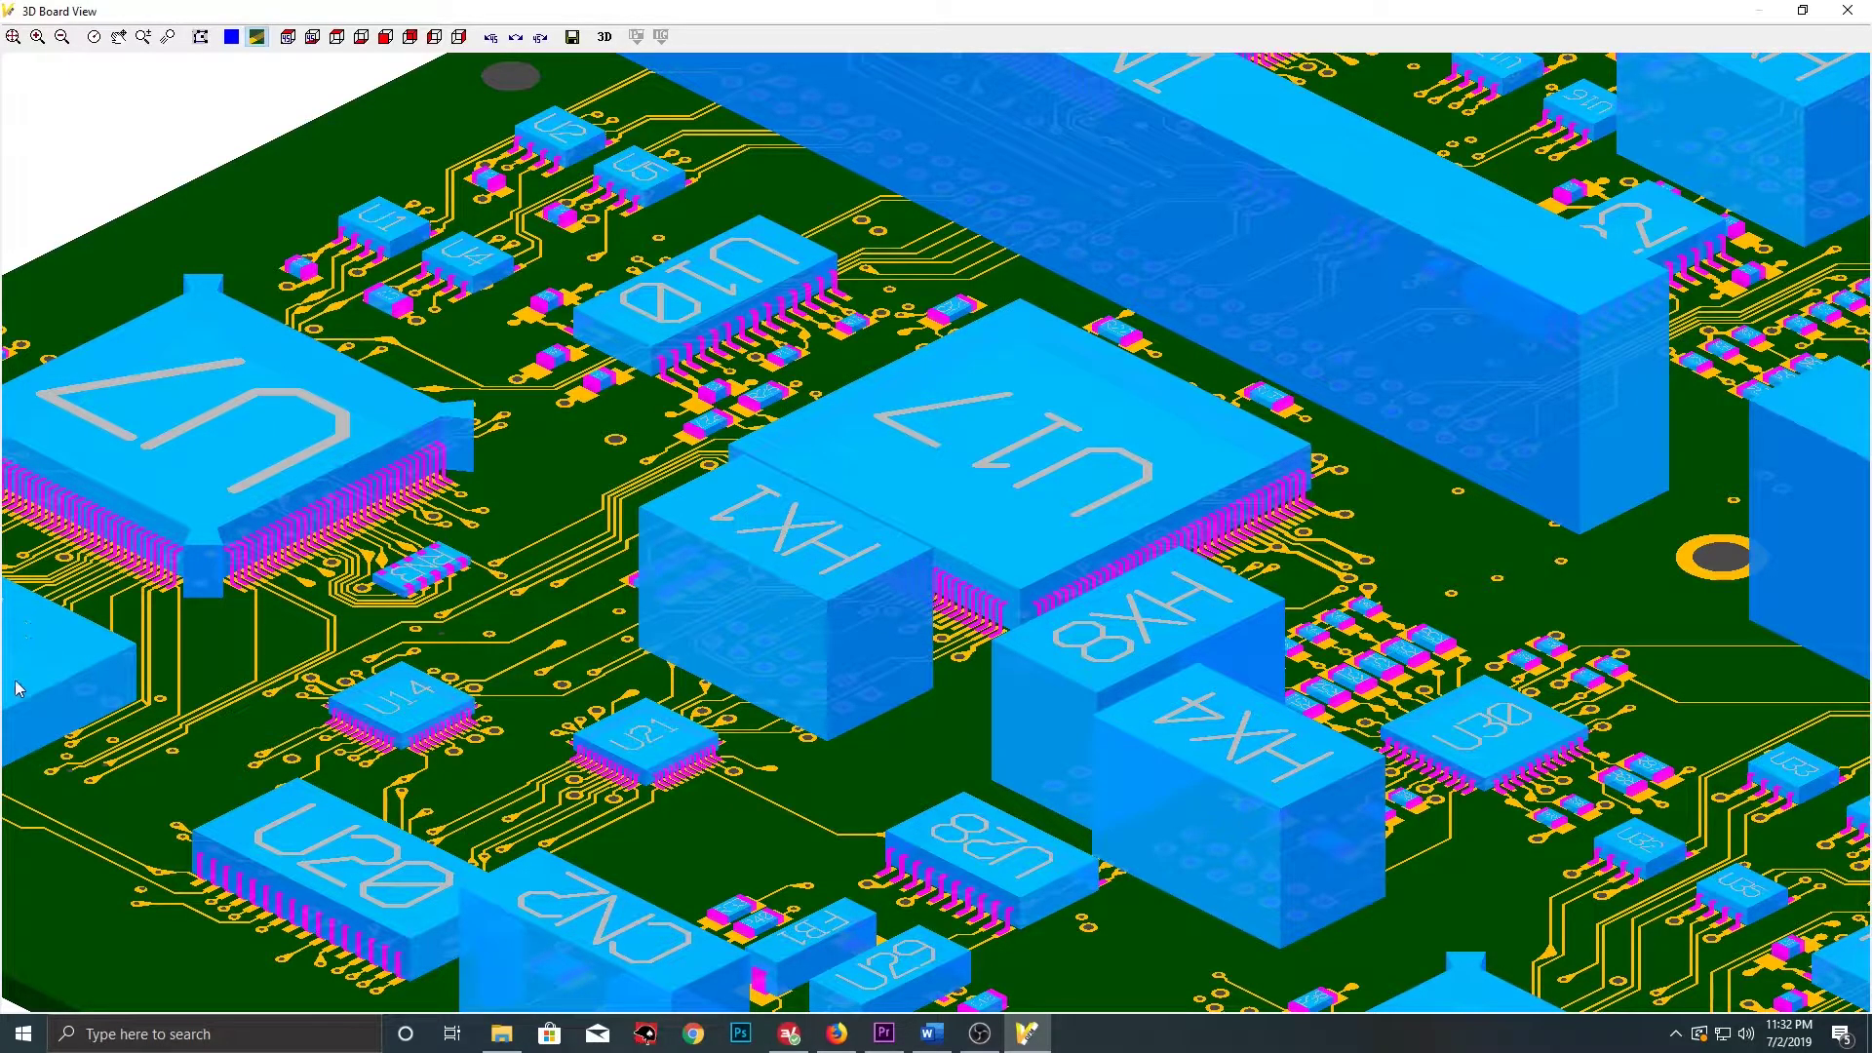
pyautogui.moveTo(142, 686); pyautogui.dragTo(562, 585, button='middle')
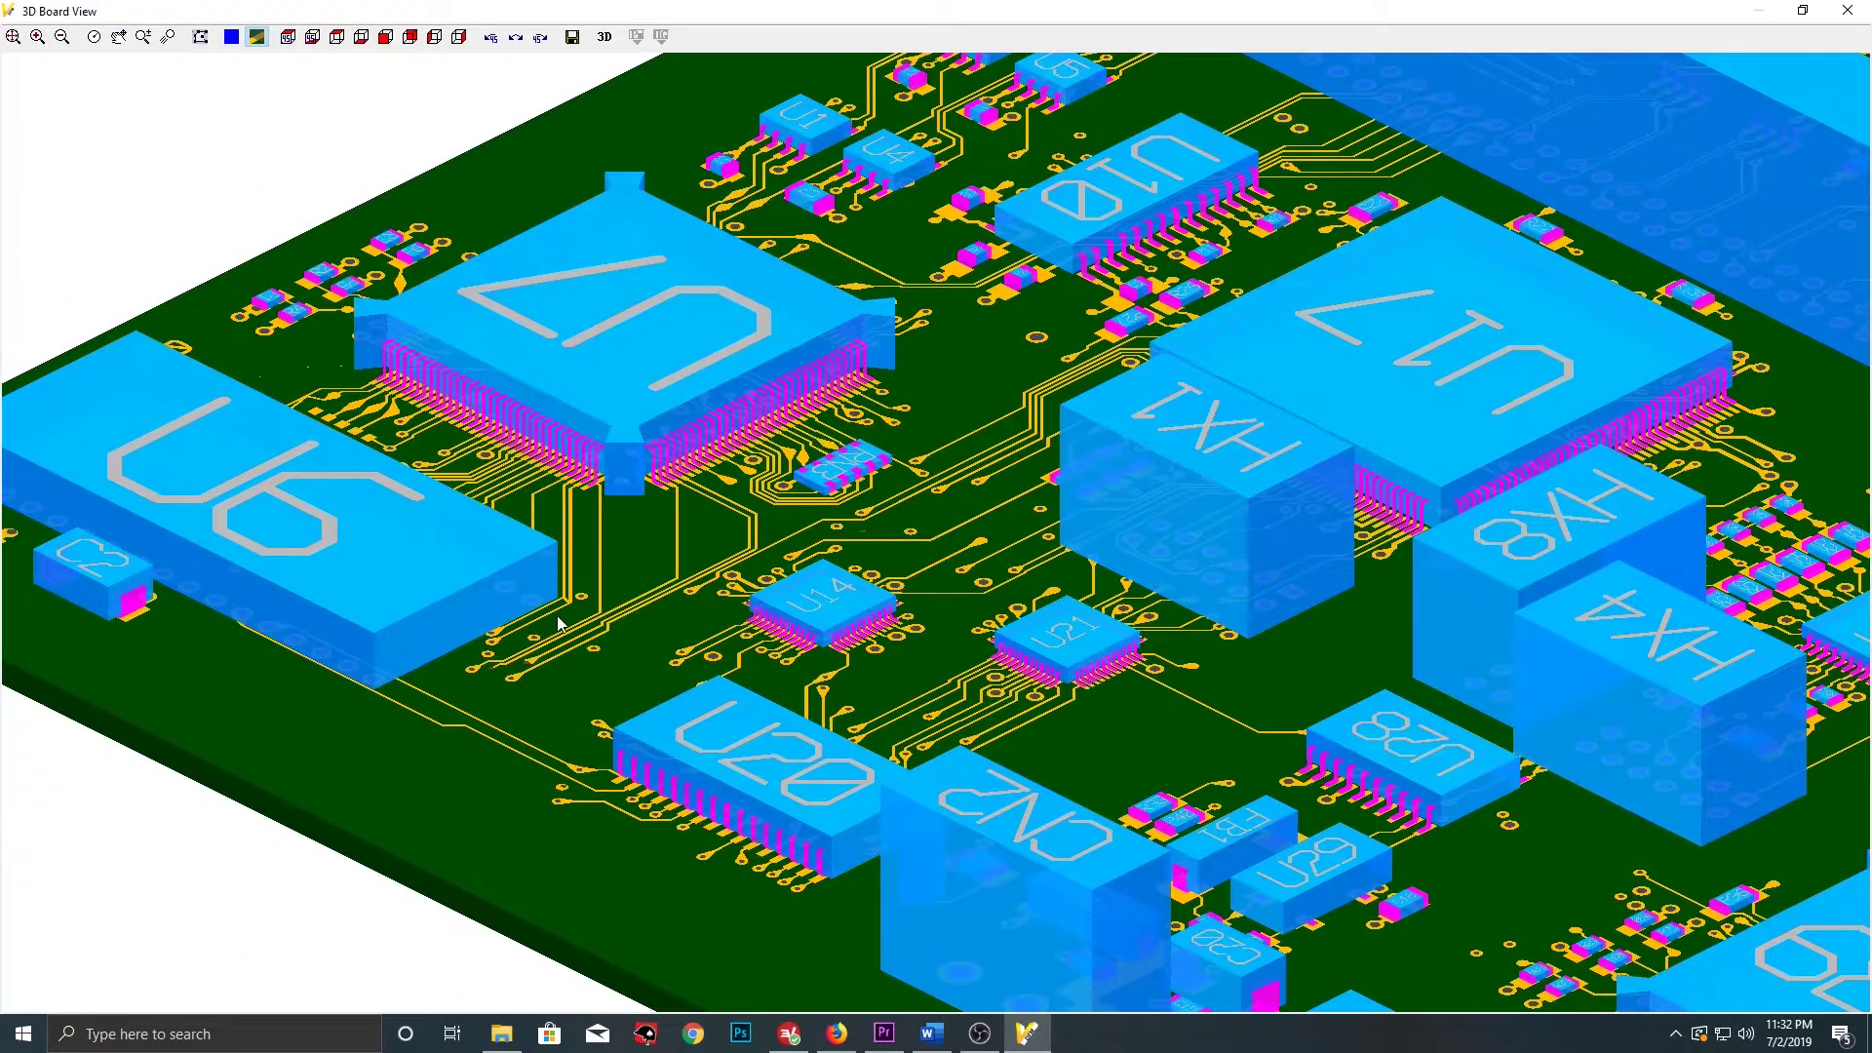
pyautogui.scroll(2, 548, 626)
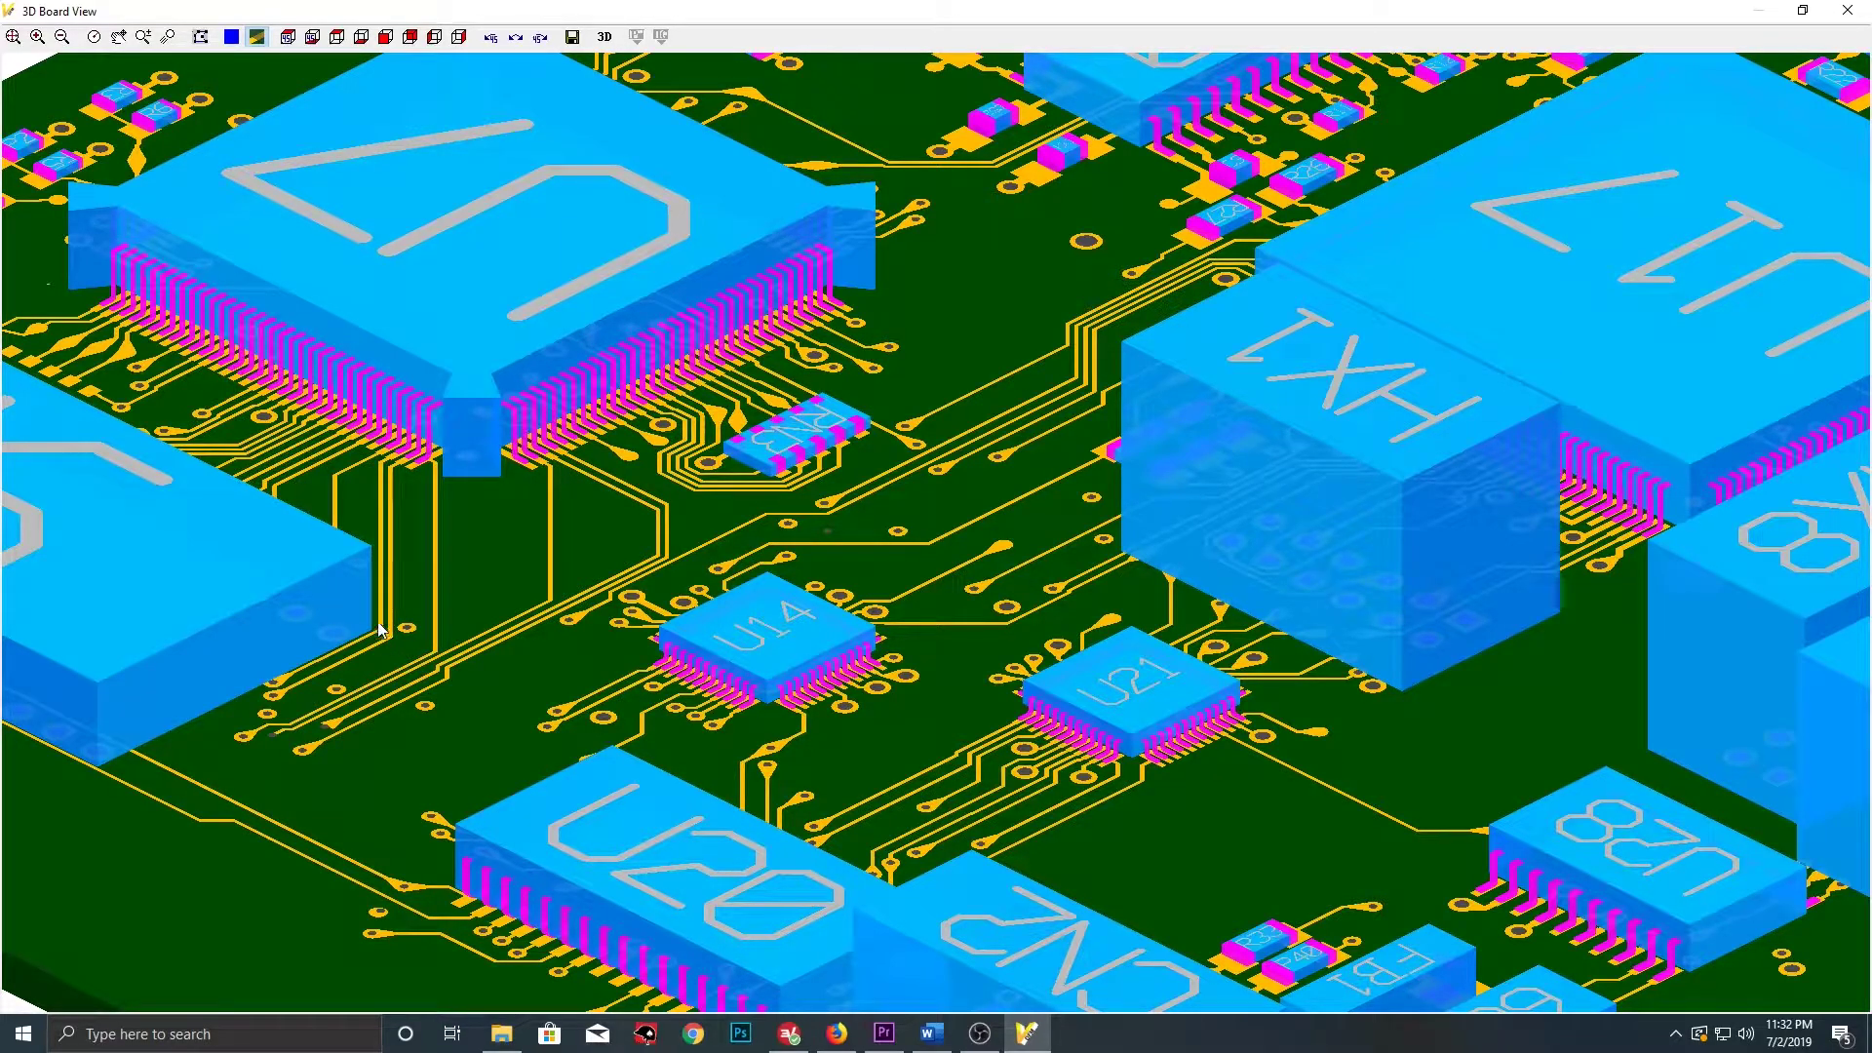
pyautogui.scroll(-1, 524, 561)
pyautogui.scroll(-2, 546, 572)
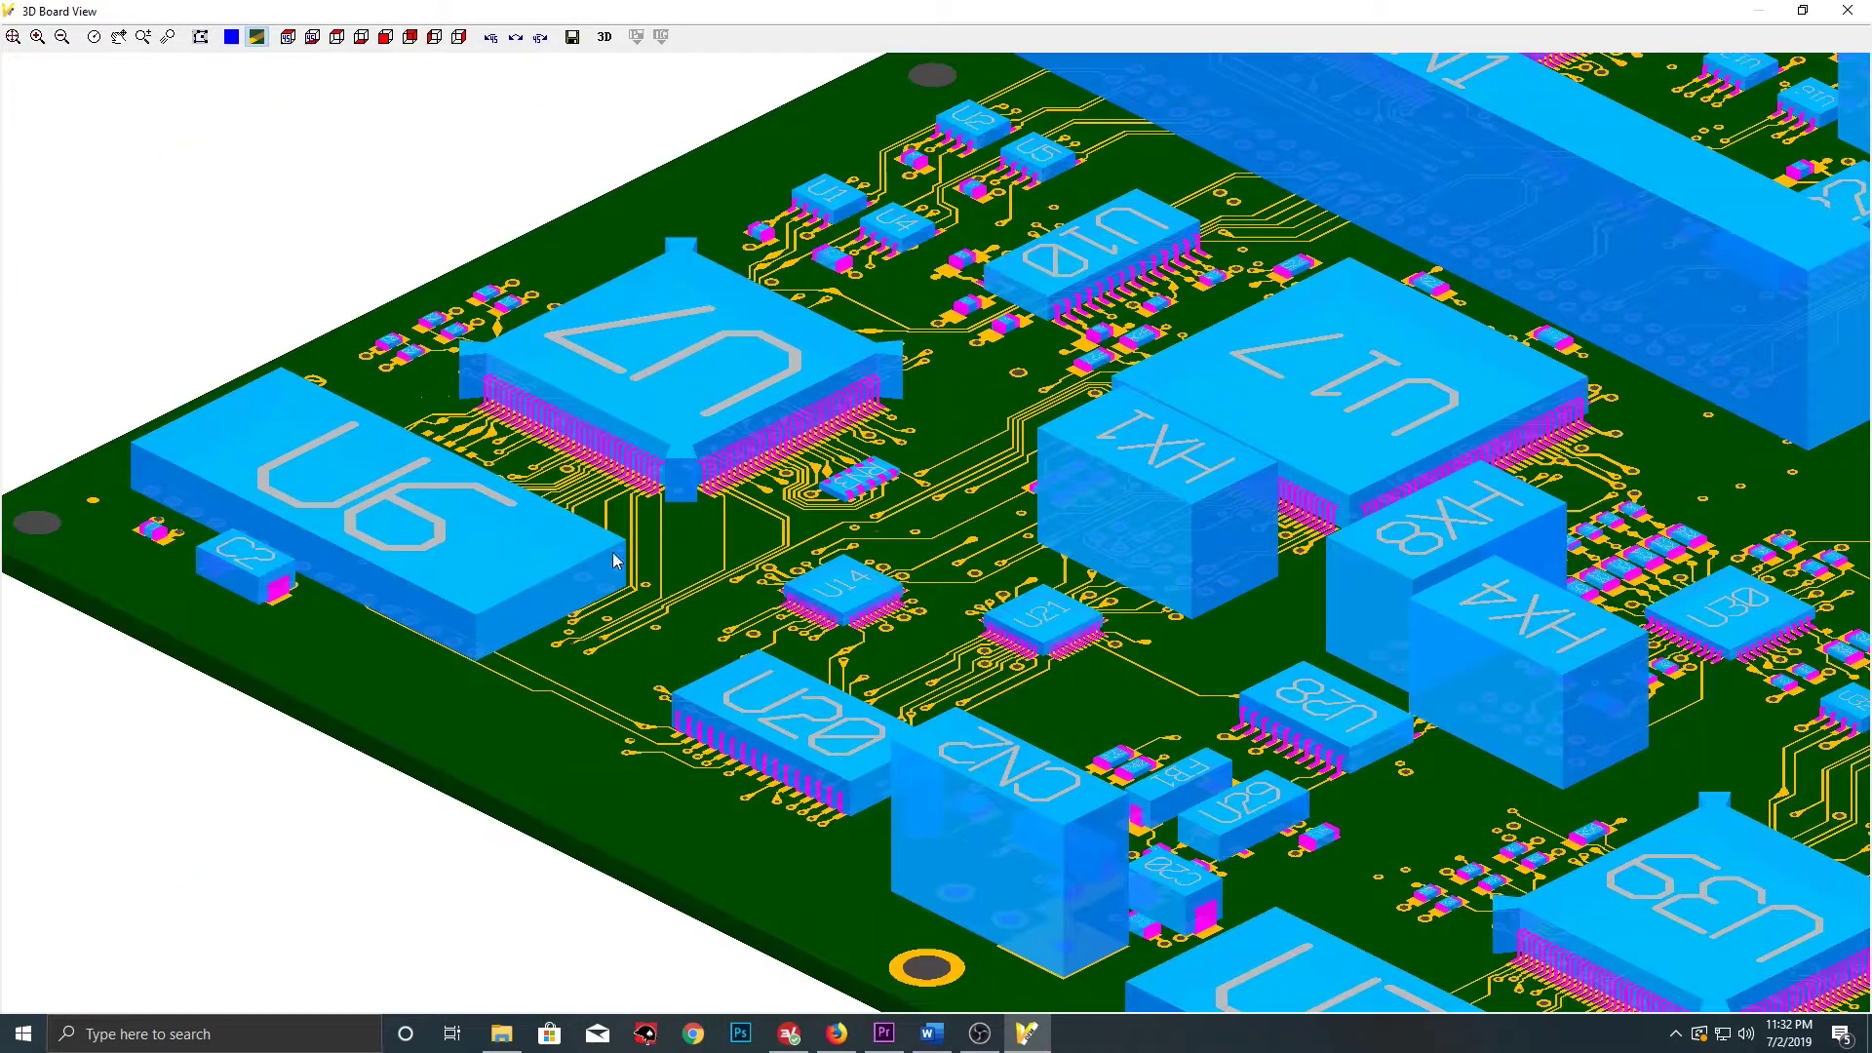
pyautogui.moveTo(1013, 492); pyautogui.dragTo(846, 510, button='middle')
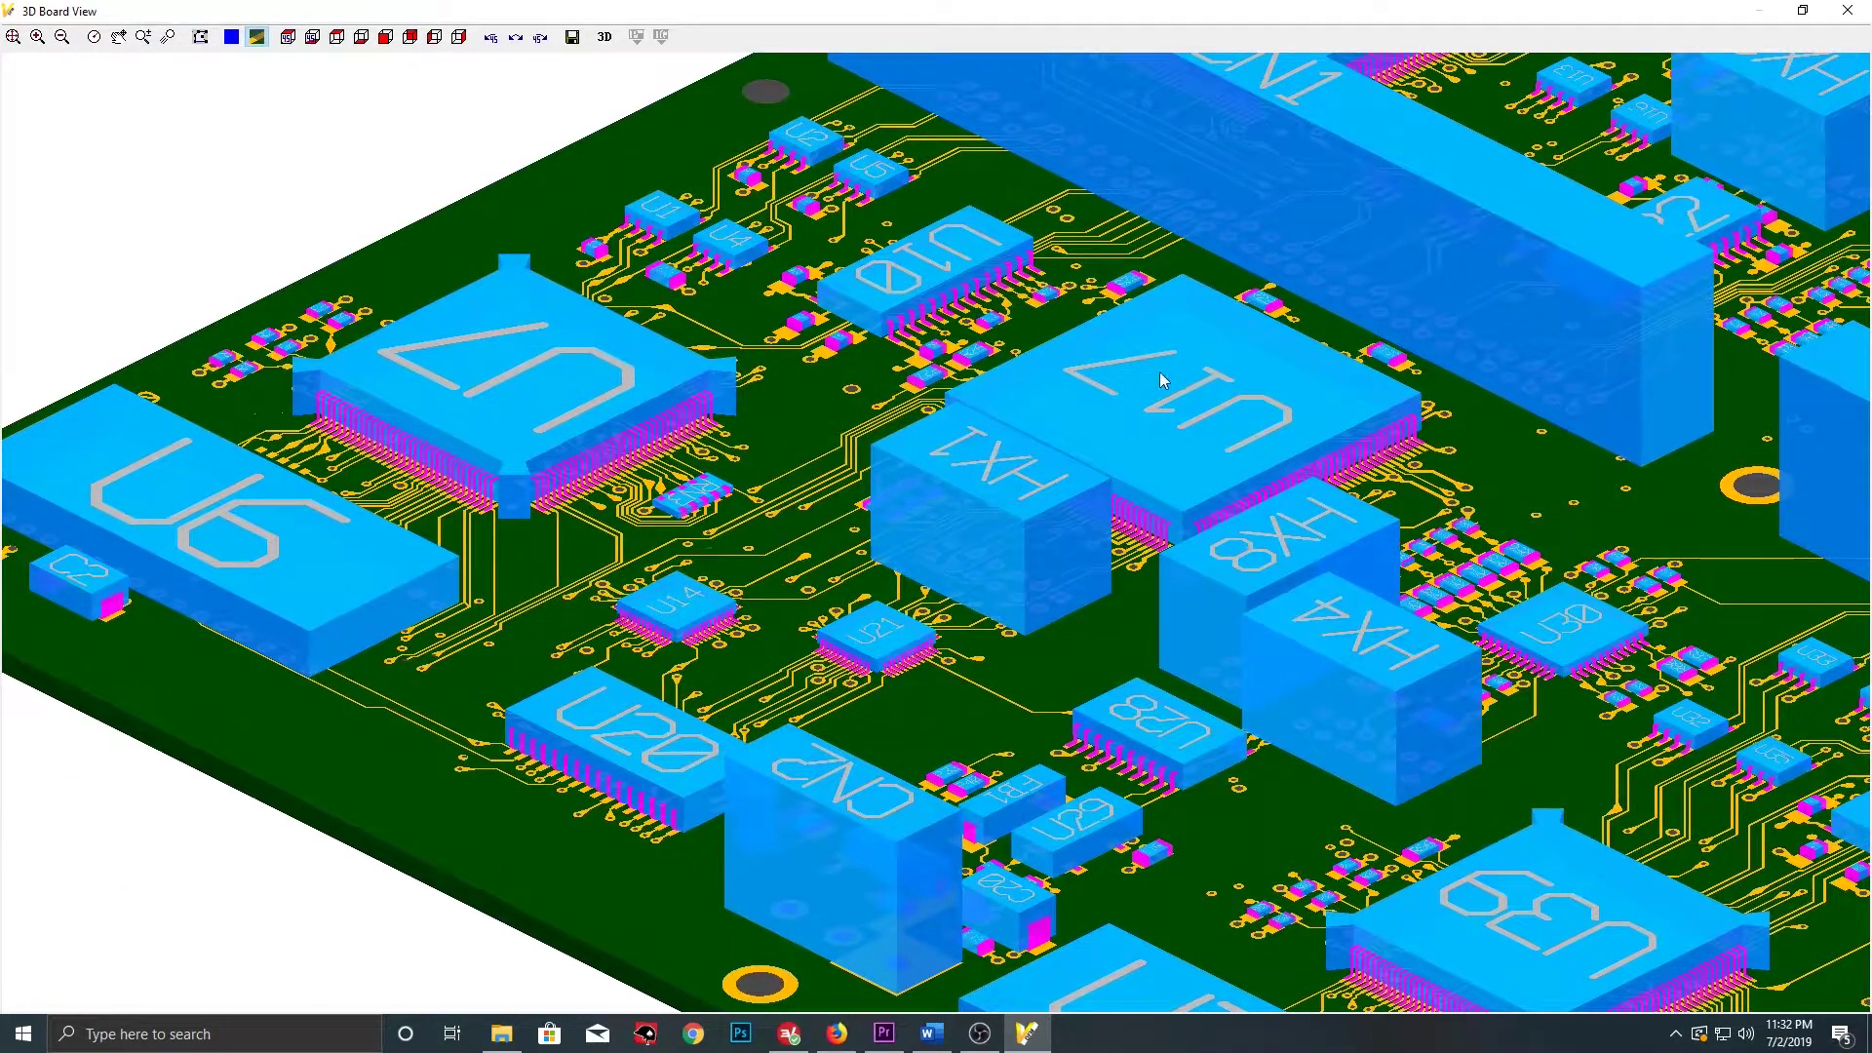
pyautogui.moveTo(952, 698); pyautogui.dragTo(886, 543, button='middle')
pyautogui.moveTo(840, 679)
pyautogui.mouseDown(button='middle')
pyautogui.moveTo(682, 658)
pyautogui.moveTo(833, 644)
pyautogui.mouseUp(button='middle')
pyautogui.scroll(2, 583, 631)
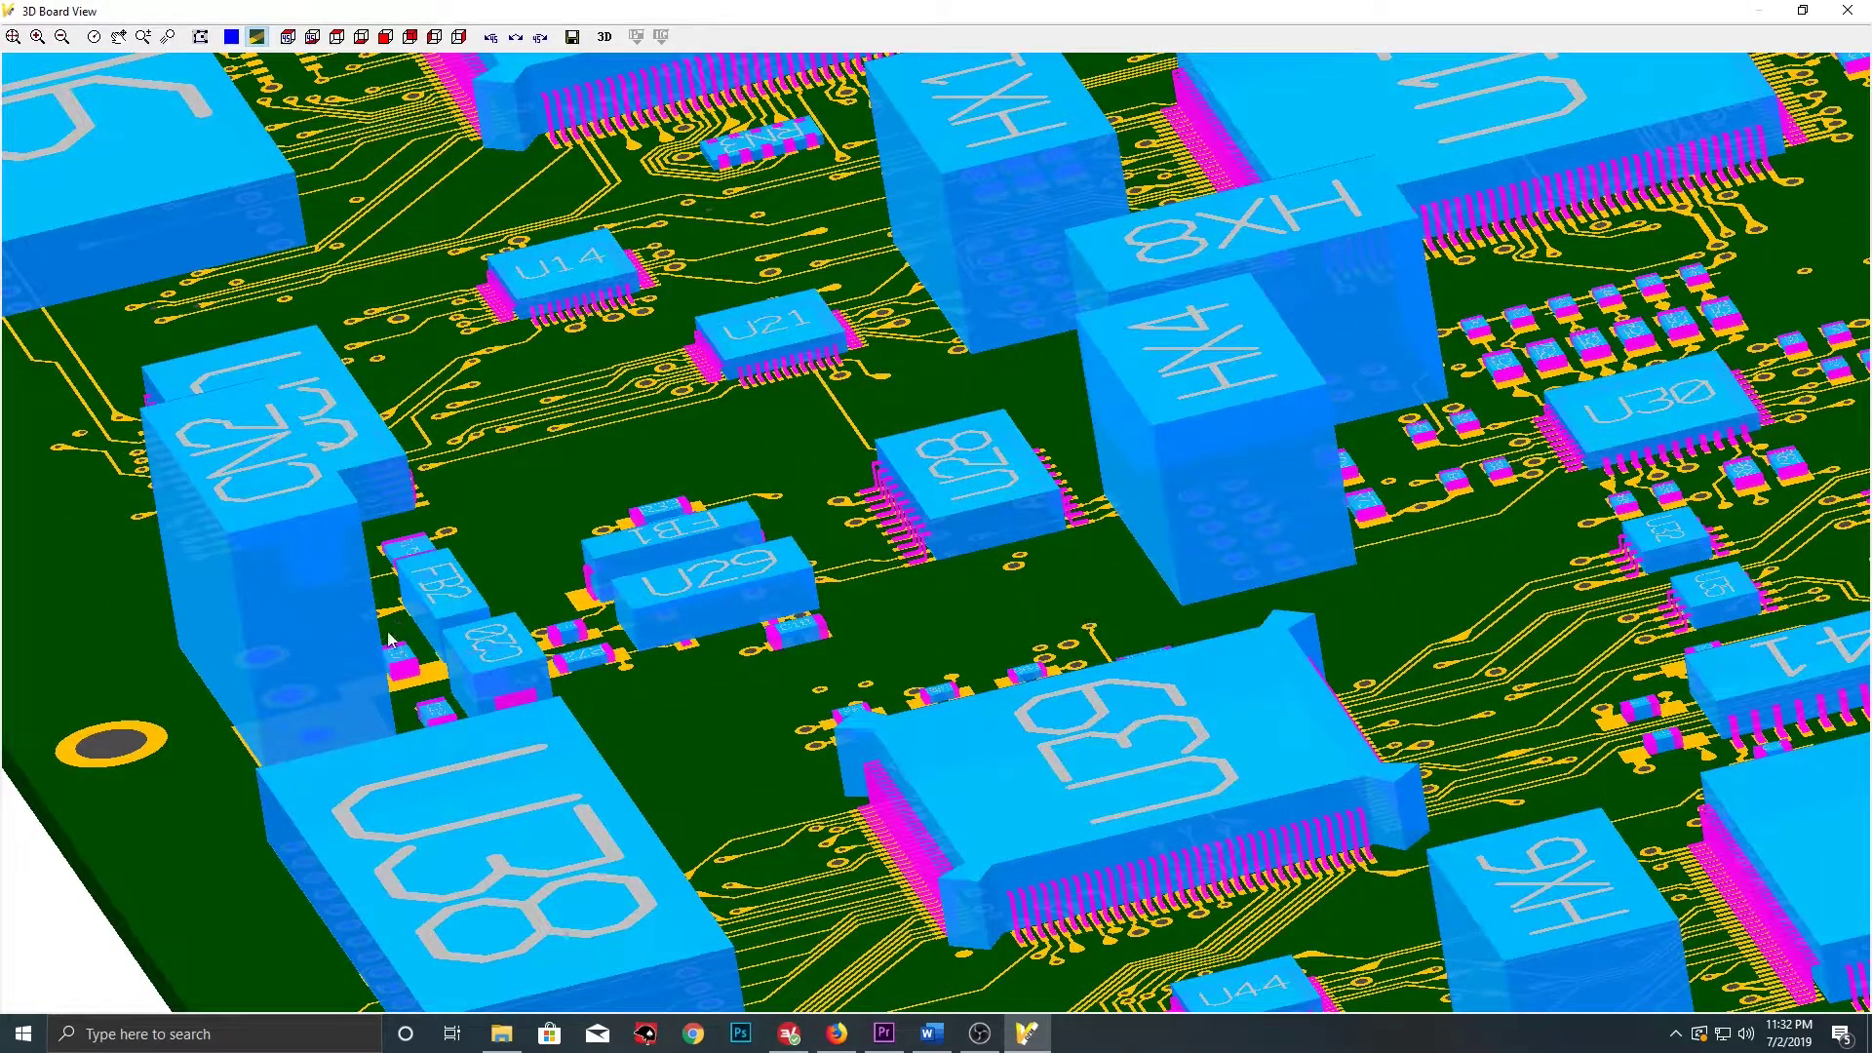
pyautogui.moveTo(808, 412); pyautogui.dragTo(665, 580, button='middle')
pyautogui.scroll(-2, 1144, 461)
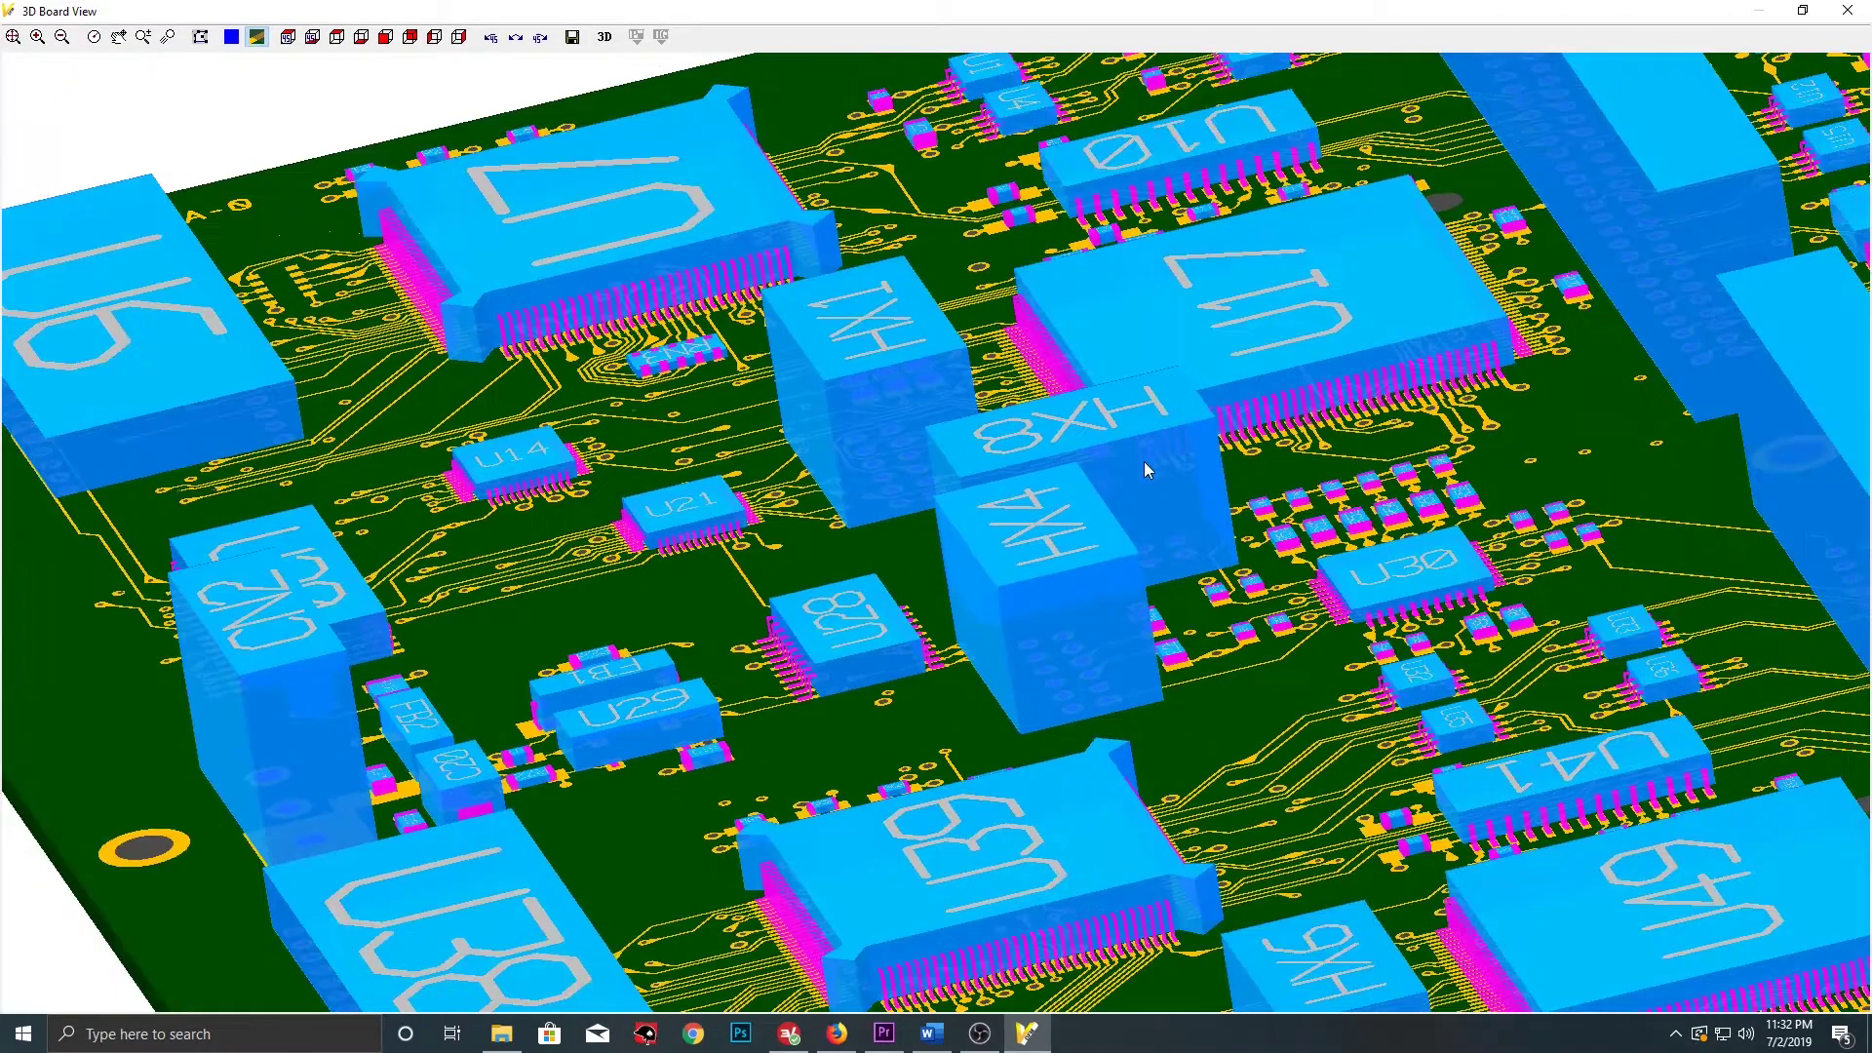
pyautogui.moveTo(1454, 419); pyautogui.dragTo(1053, 421, button='middle')
pyautogui.scroll(1, 1313, 585)
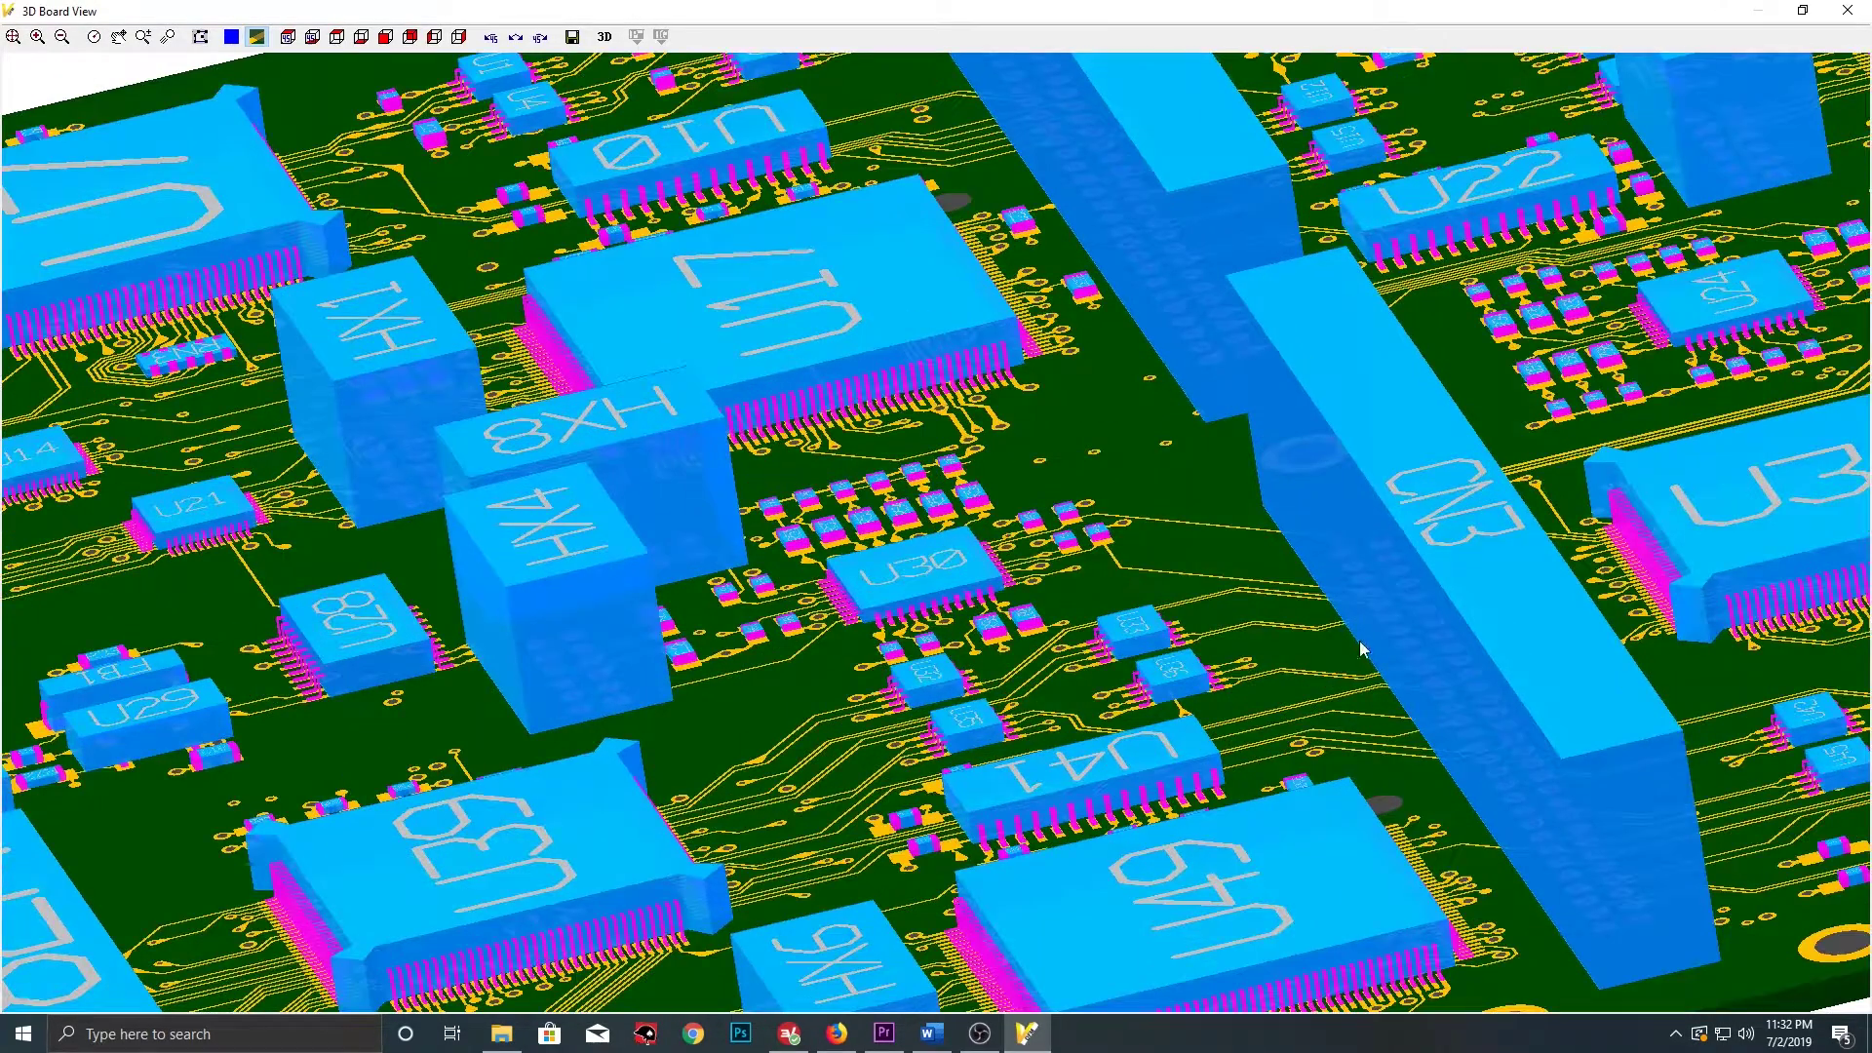
pyautogui.scroll(-4, 1184, 427)
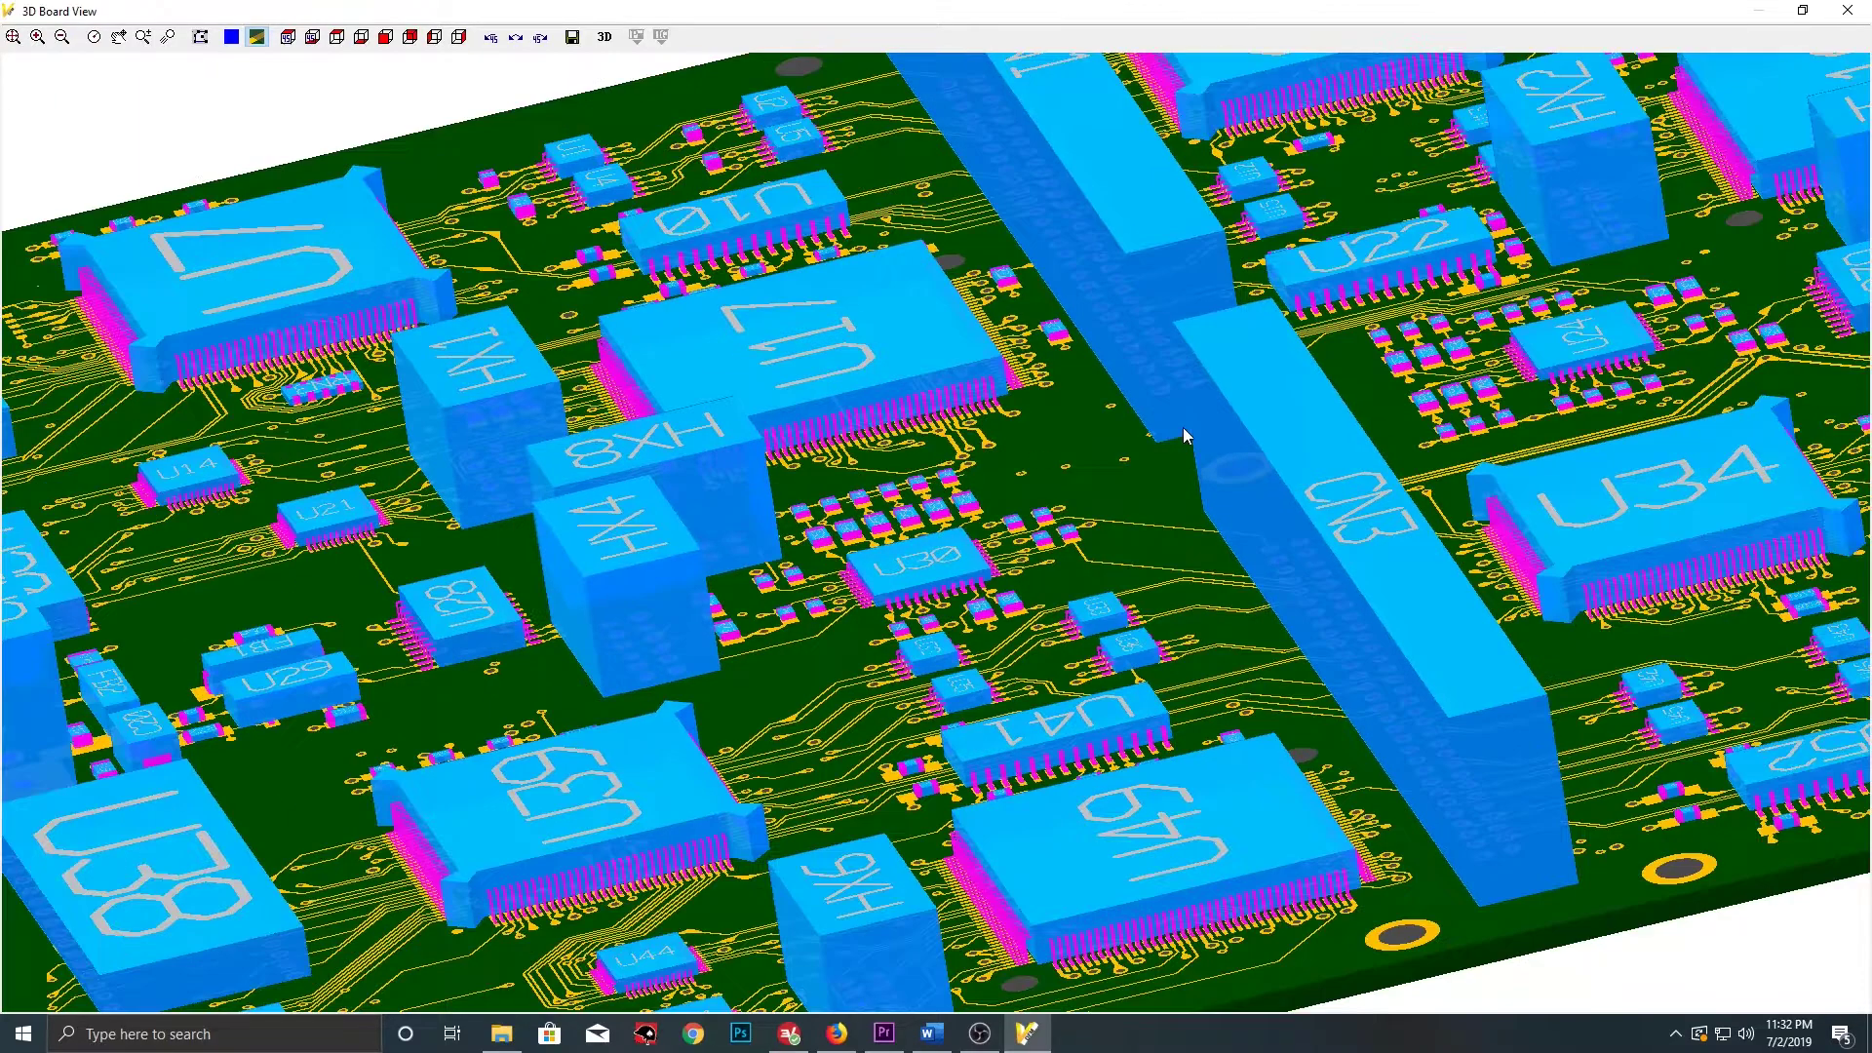
pyautogui.scroll(-1, 1160, 505)
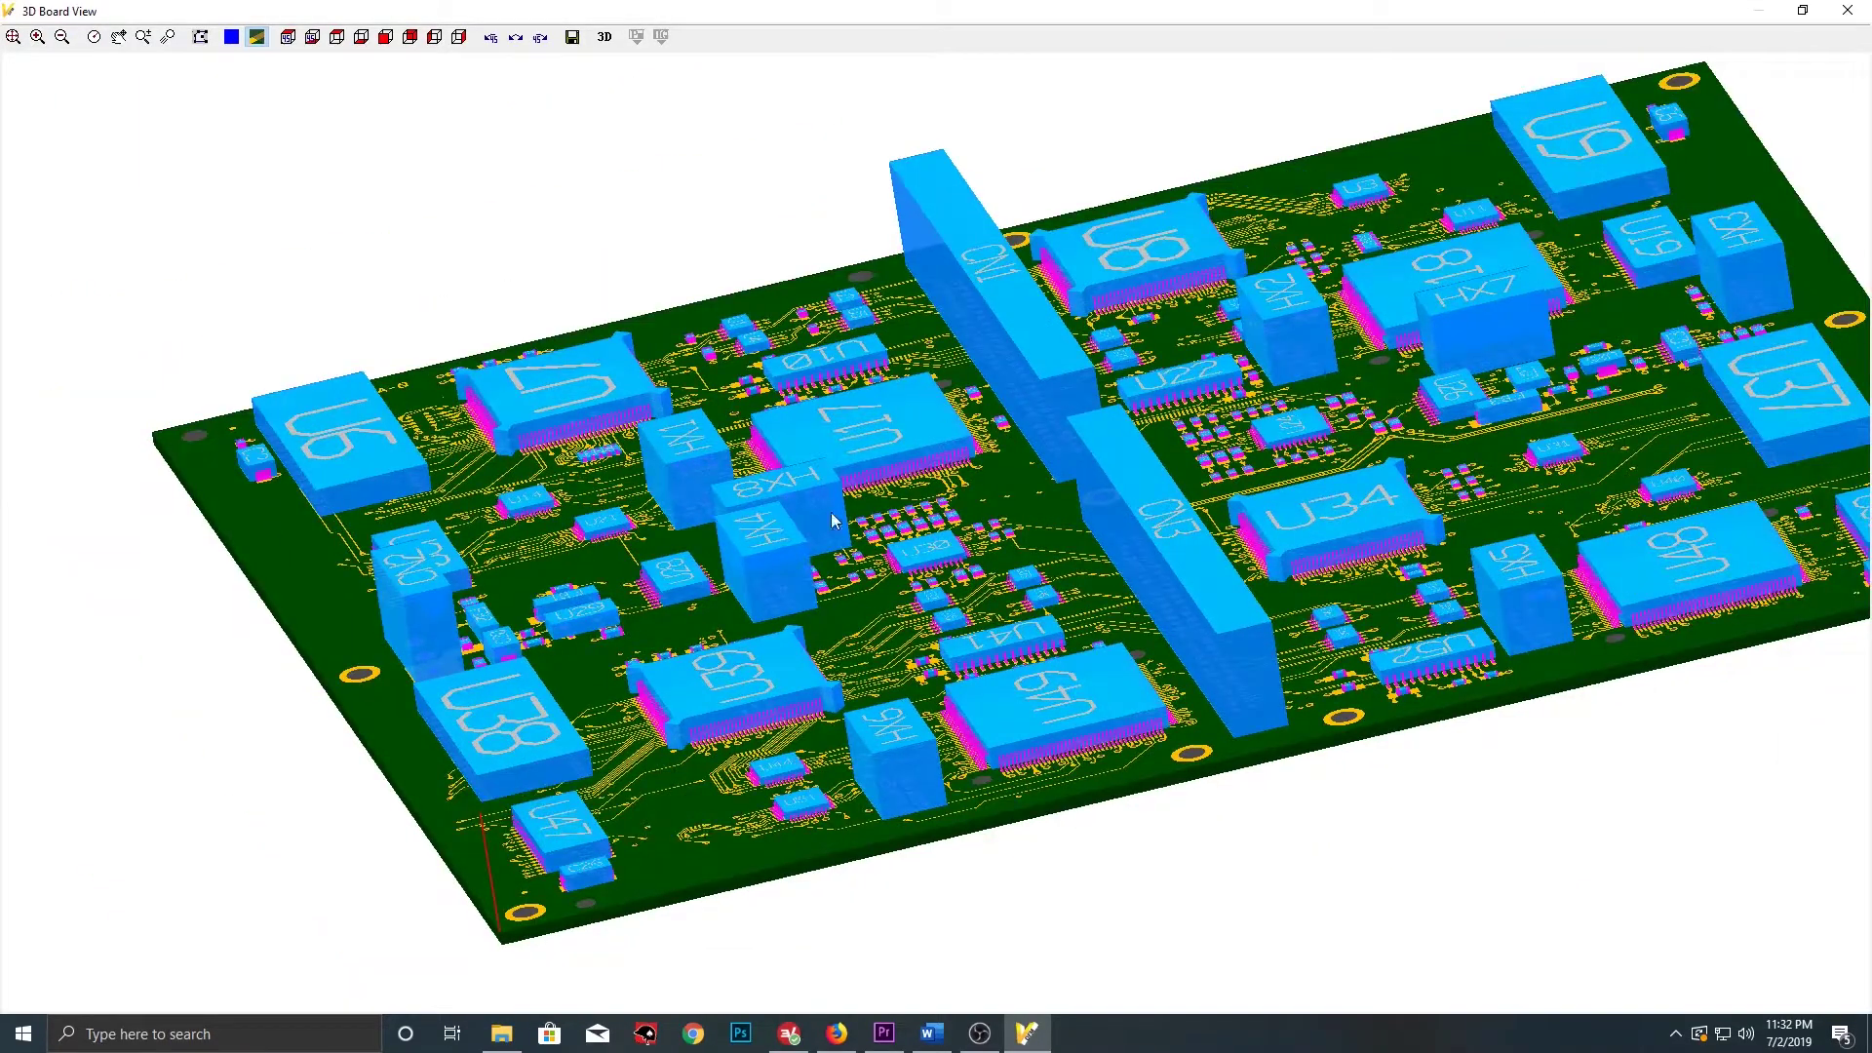
pyautogui.scroll(3, 769, 567)
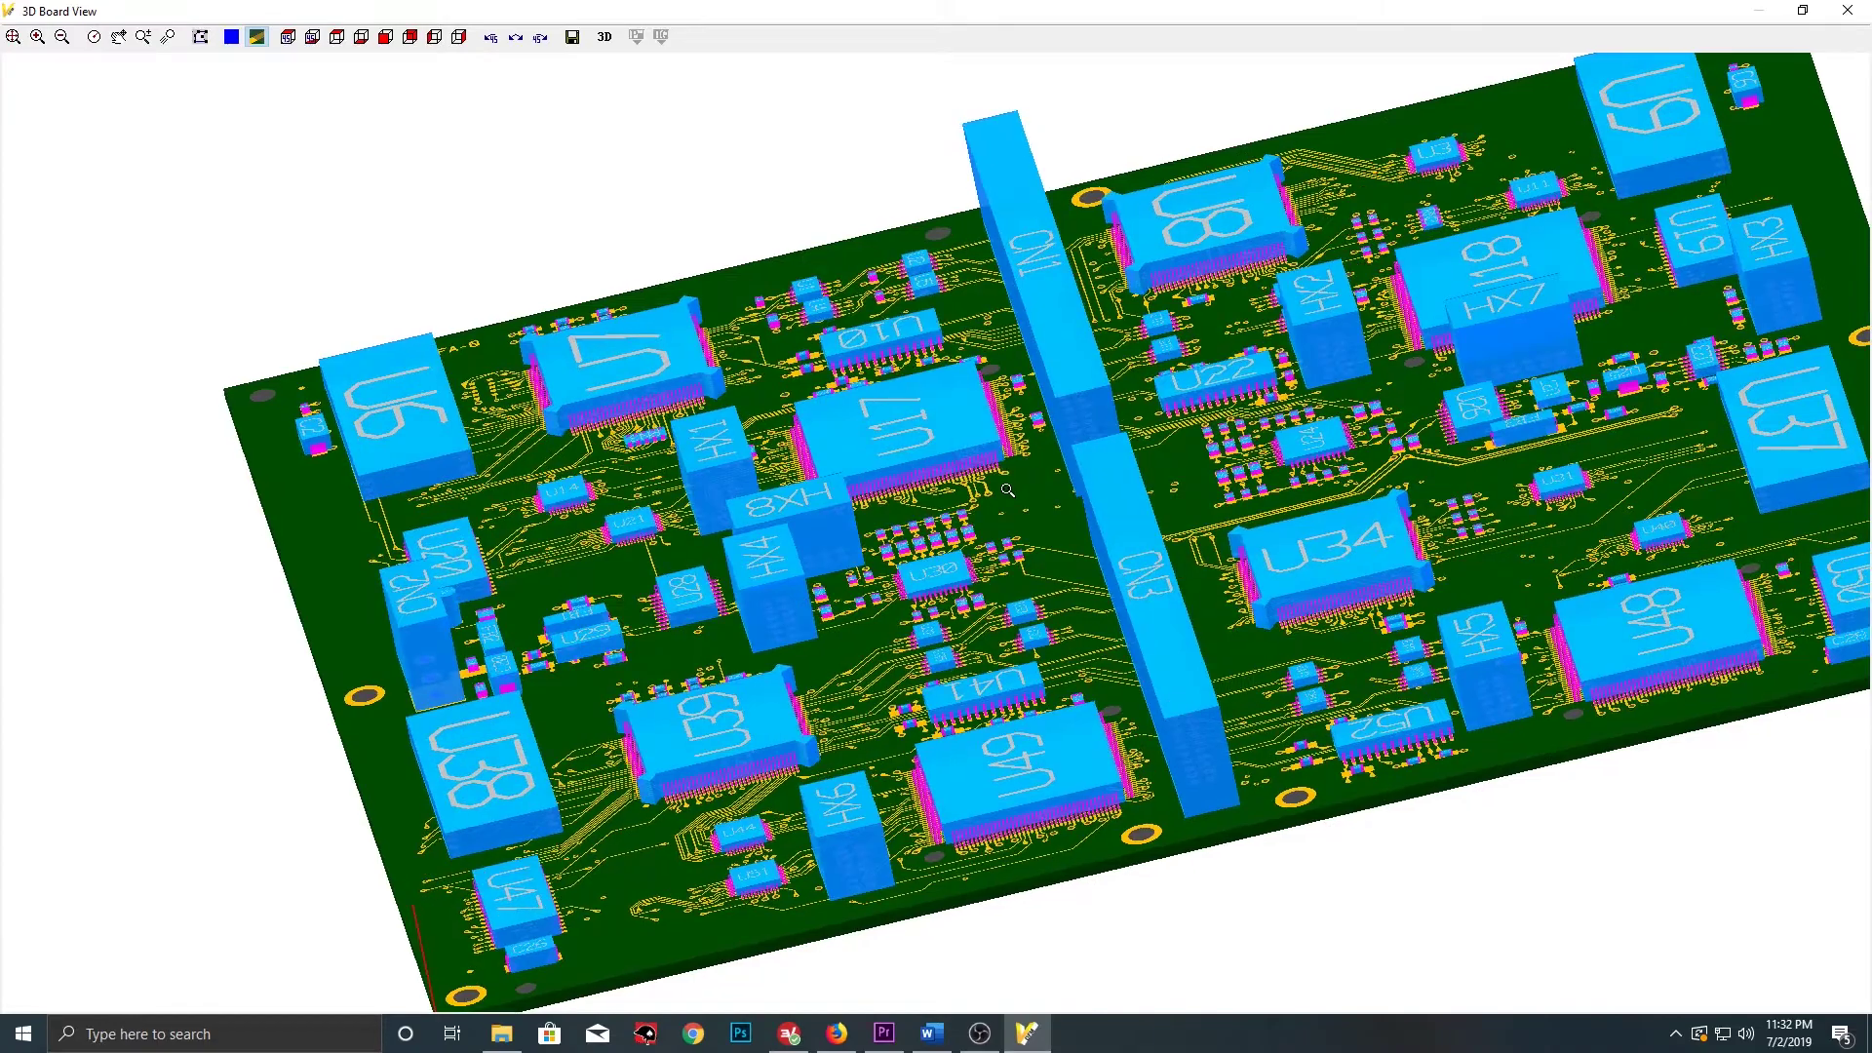
pyautogui.moveTo(1007, 491); pyautogui.dragTo(907, 356)
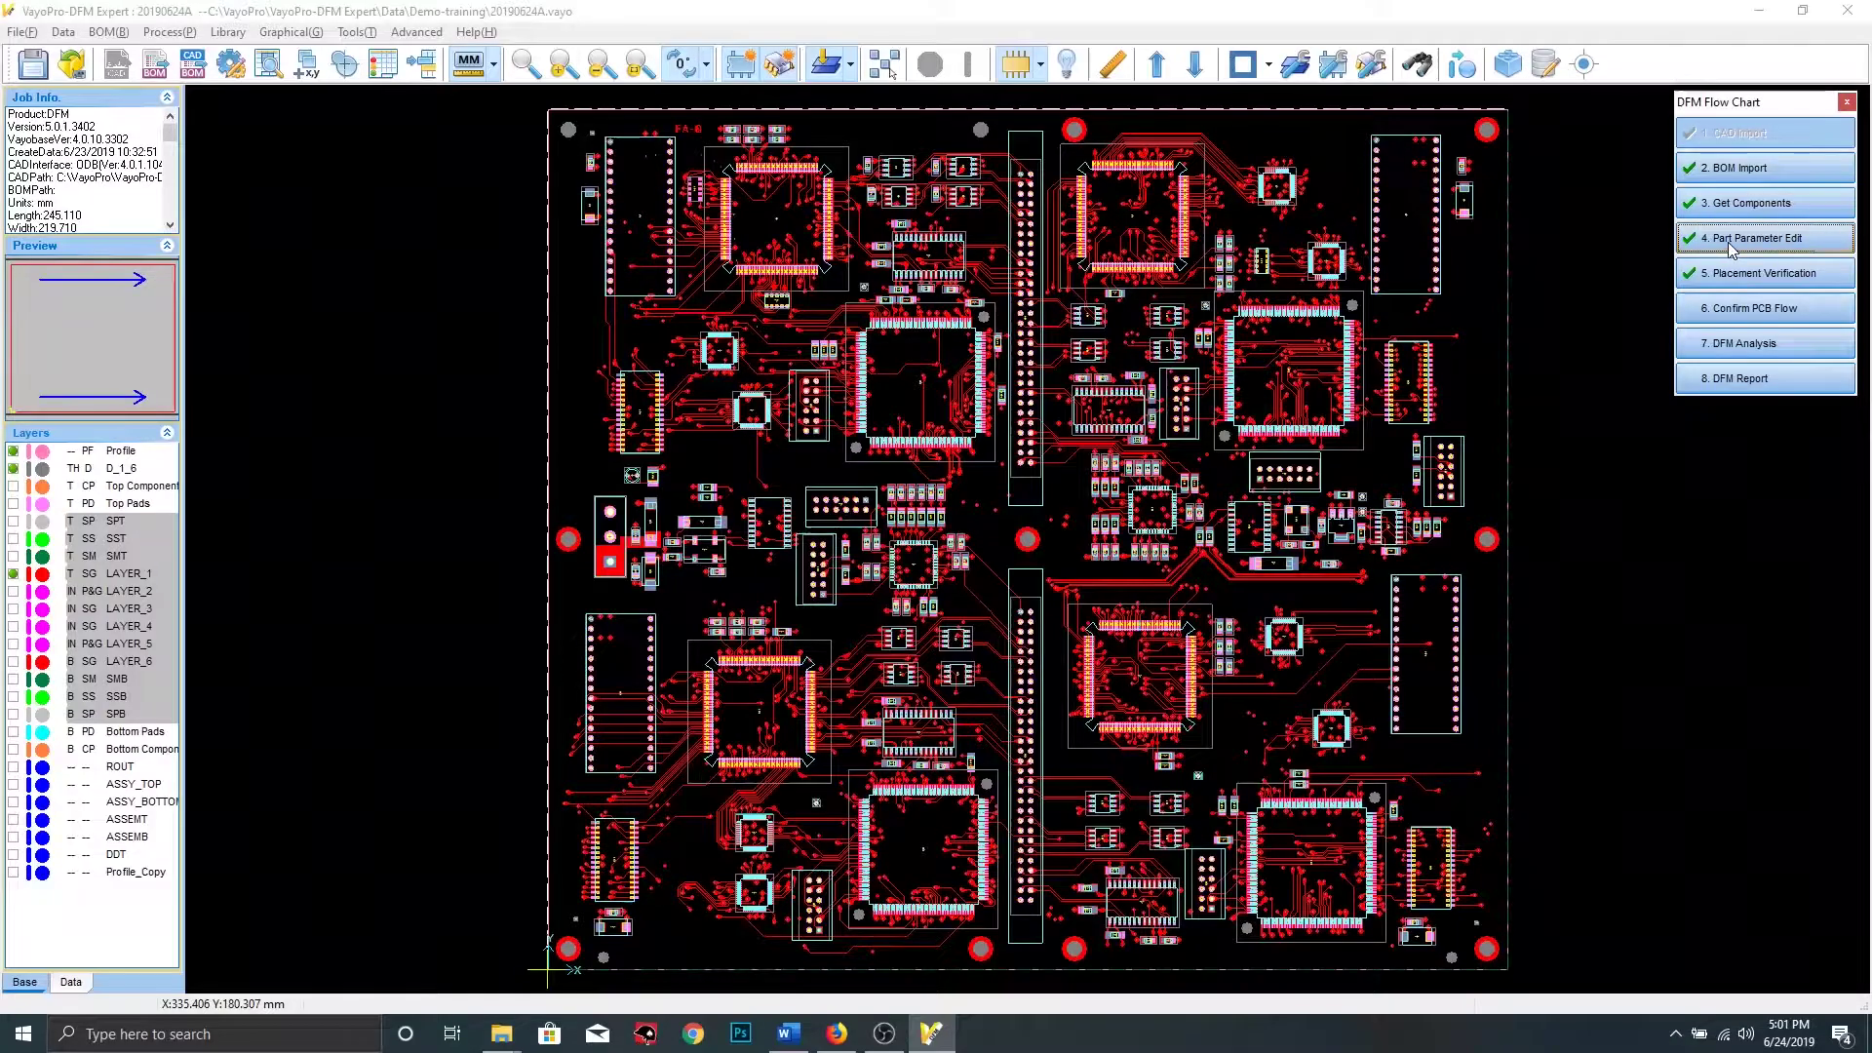
# In Part Parameter Edit, auto-assign component types and subtypes, keeping existing values
pyautogui.click(1732, 247)
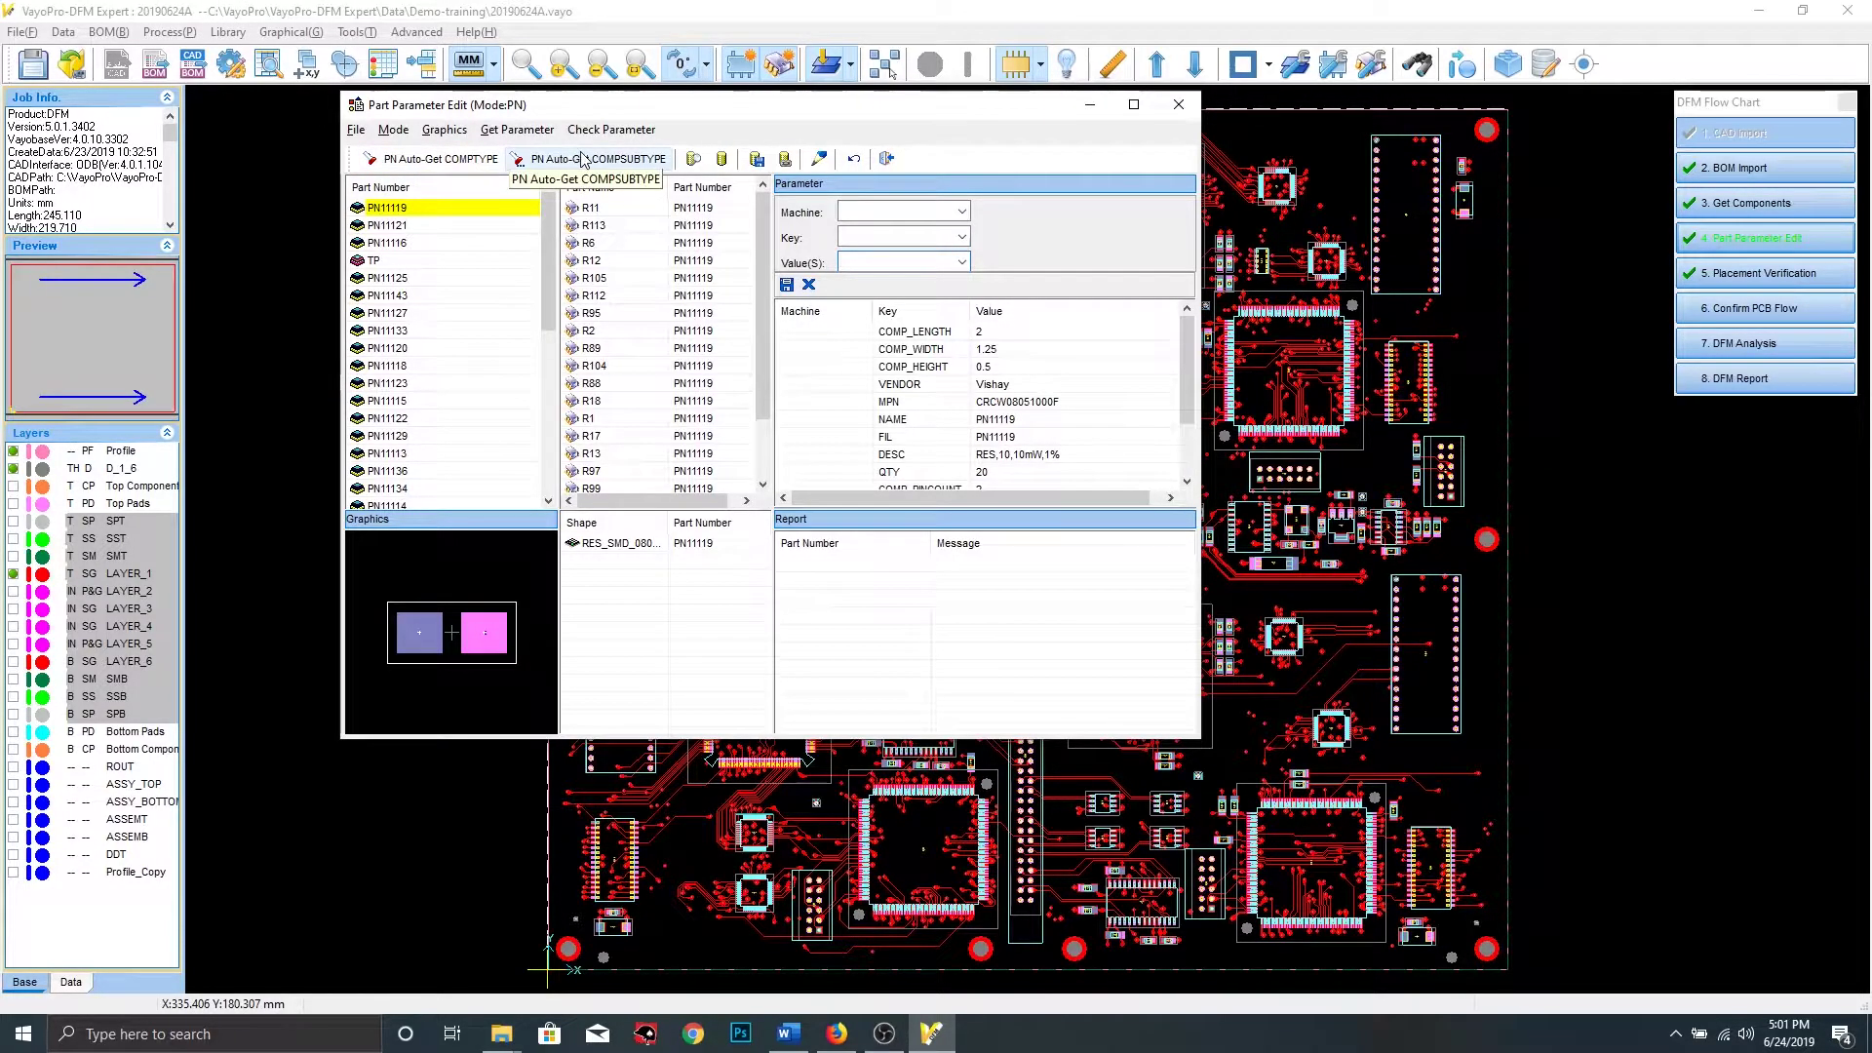
pyautogui.click(421, 159)
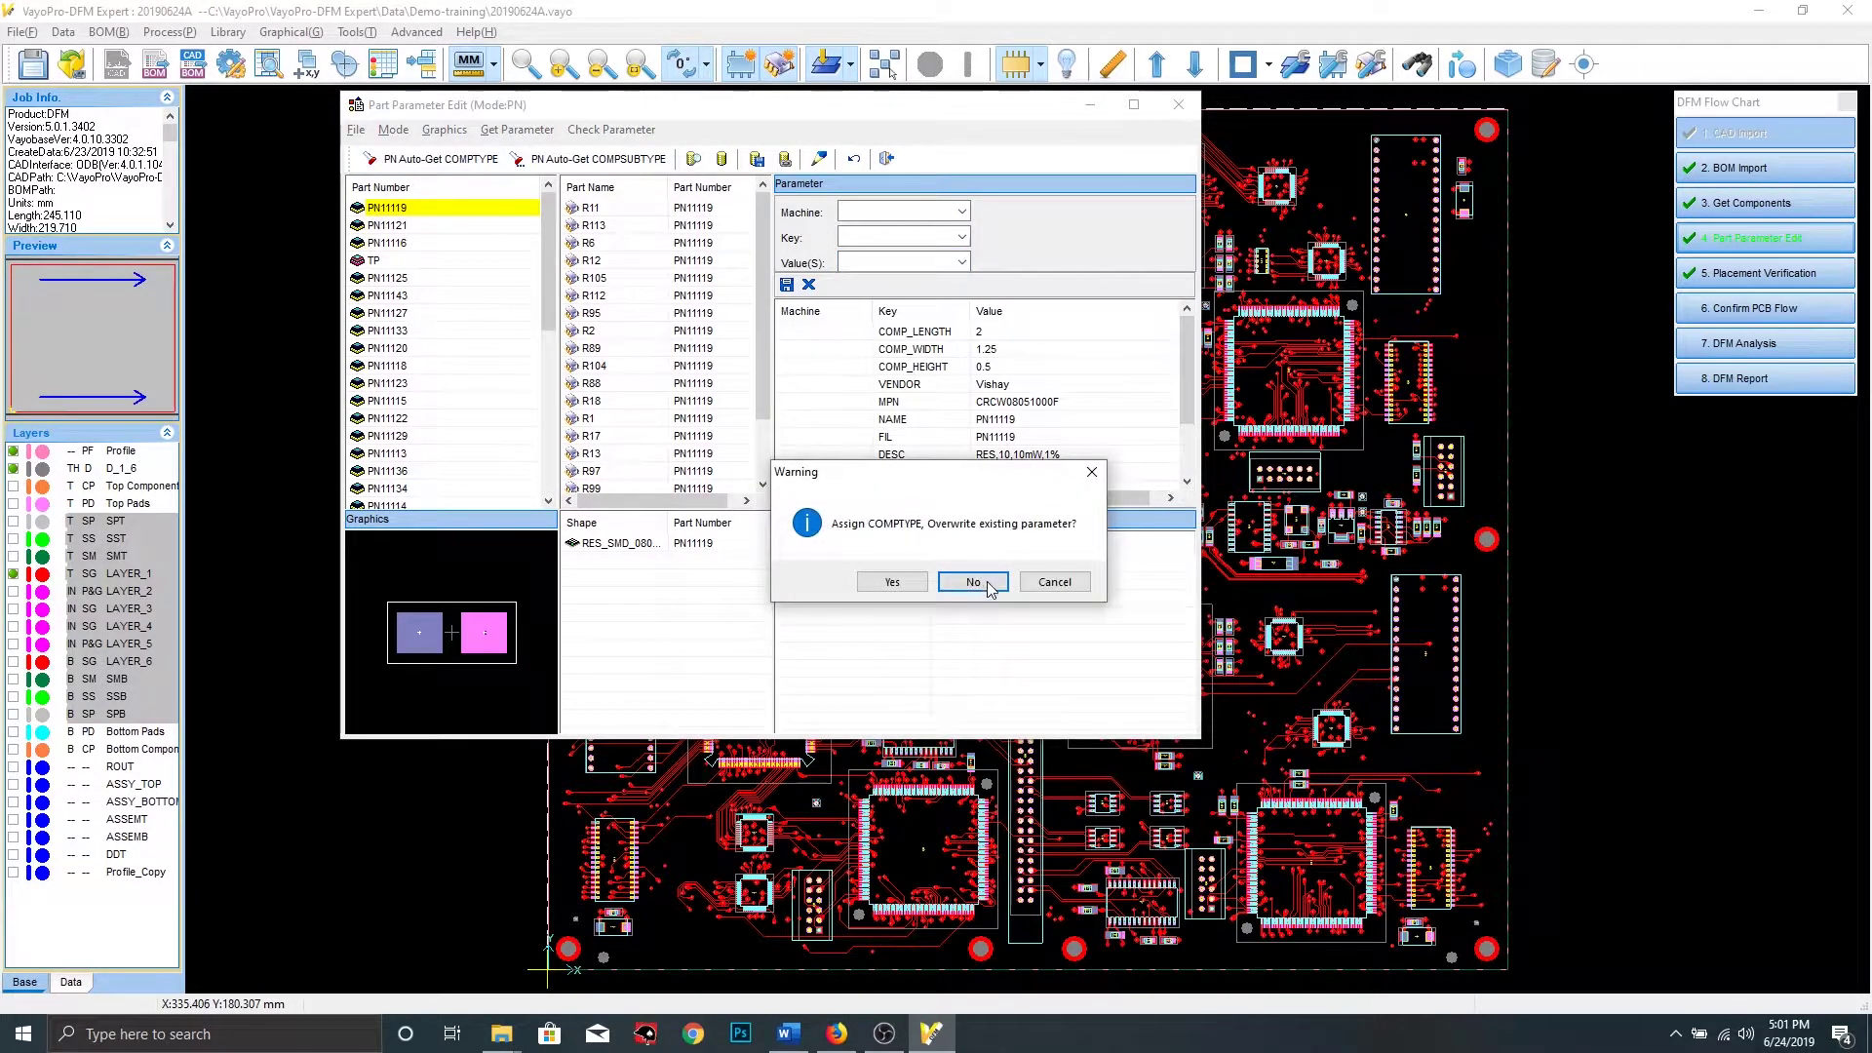
pyautogui.click(973, 582)
pyautogui.scroll(-1, 650, 353)
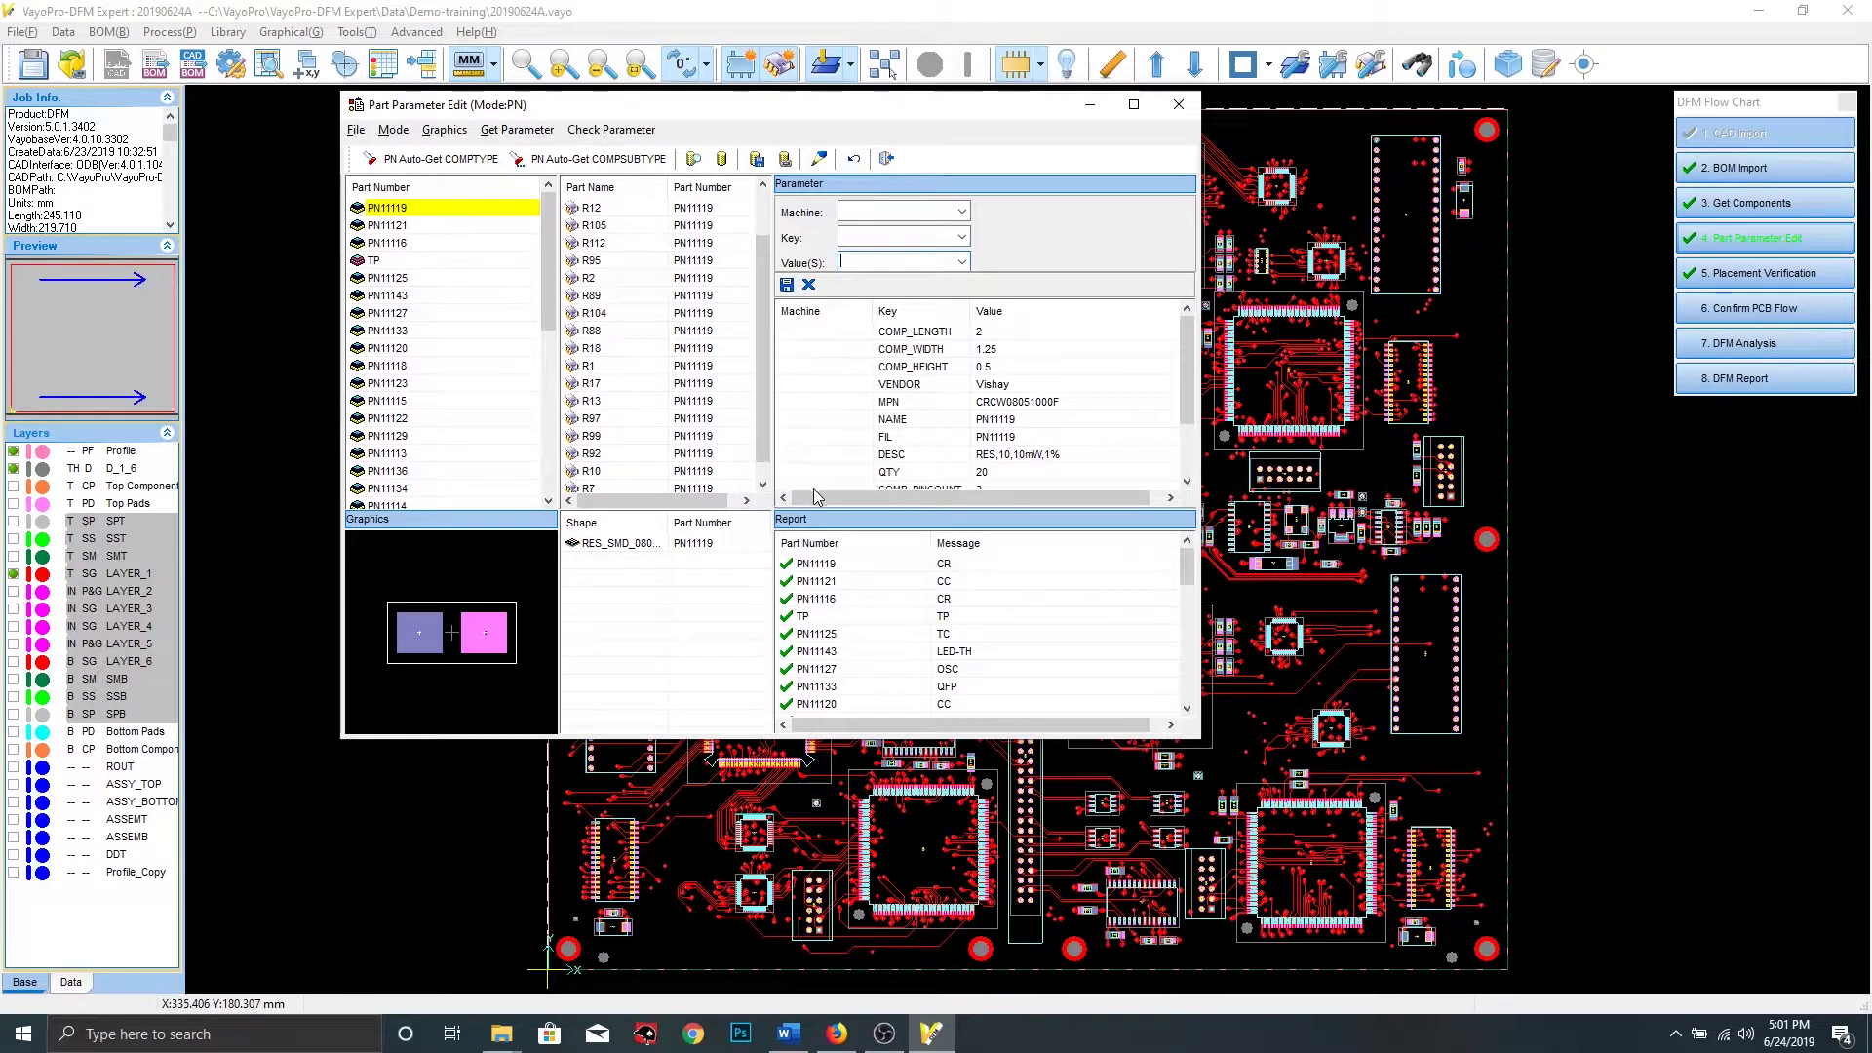
pyautogui.scroll(-2, 925, 668)
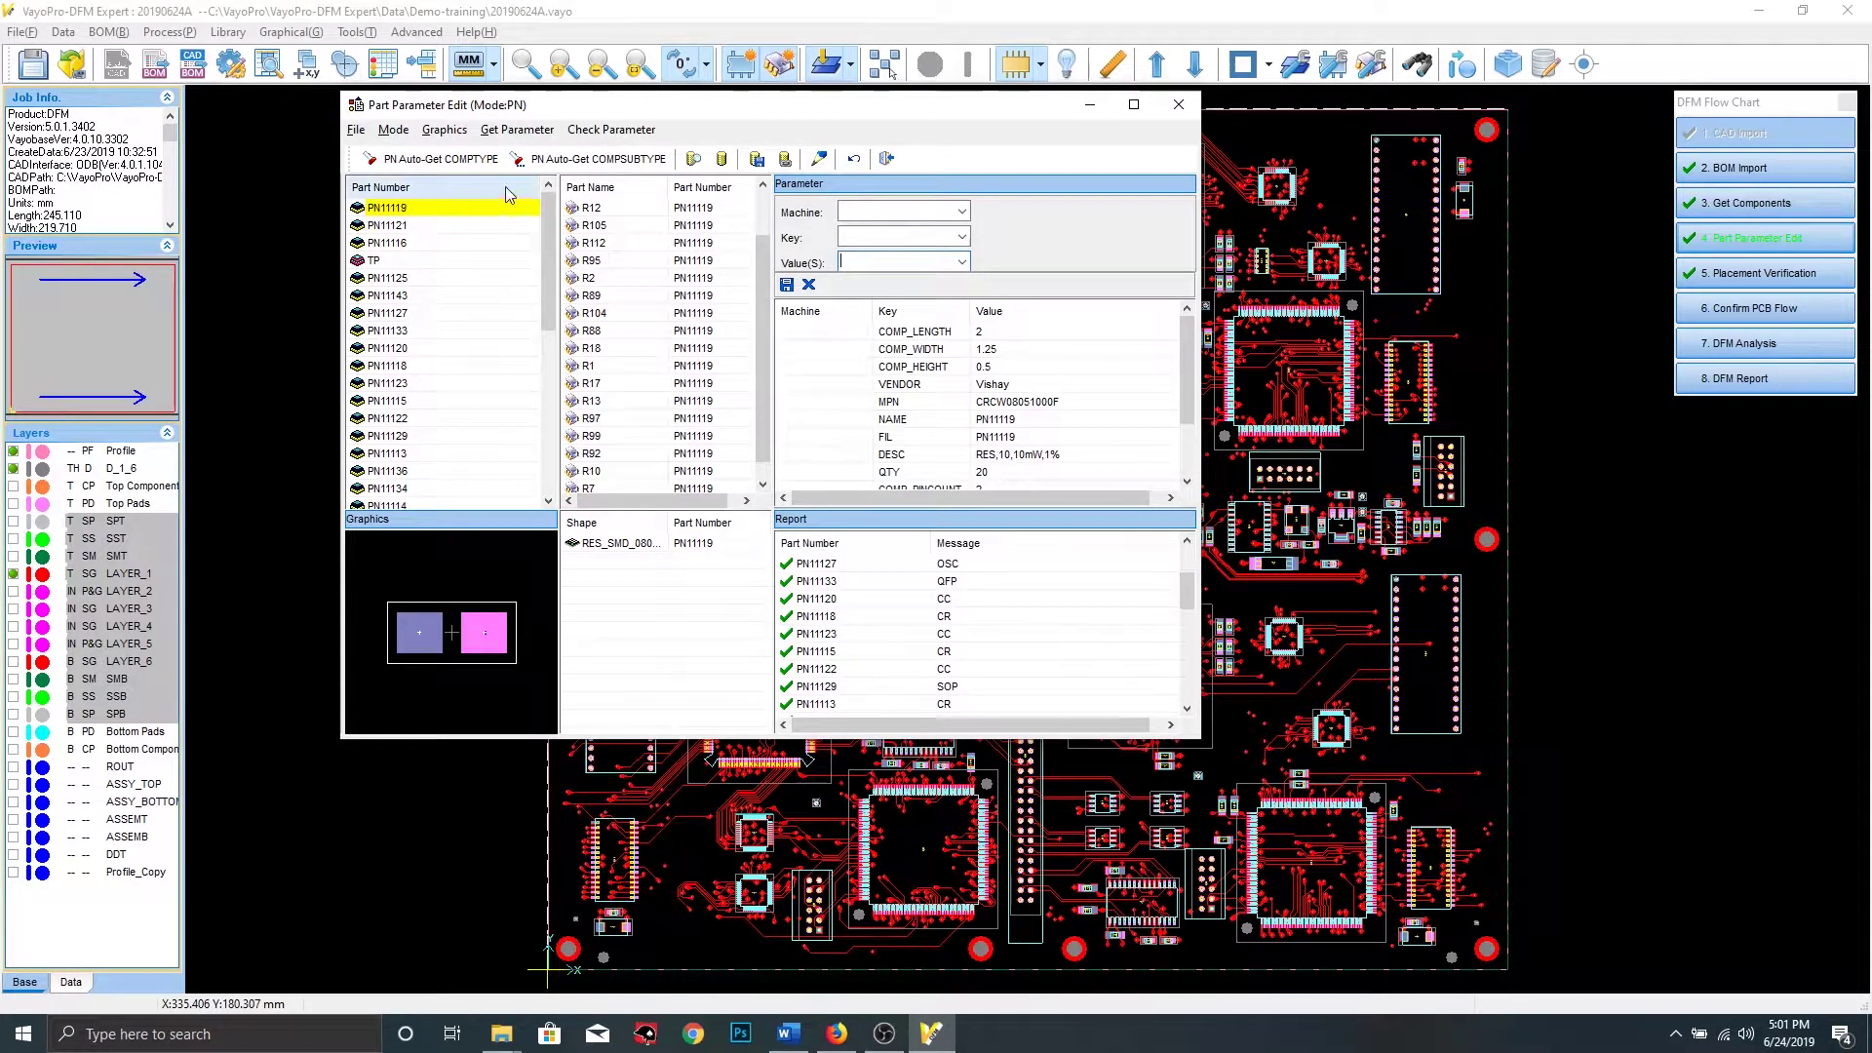
pyautogui.click(591, 159)
pyautogui.click(985, 582)
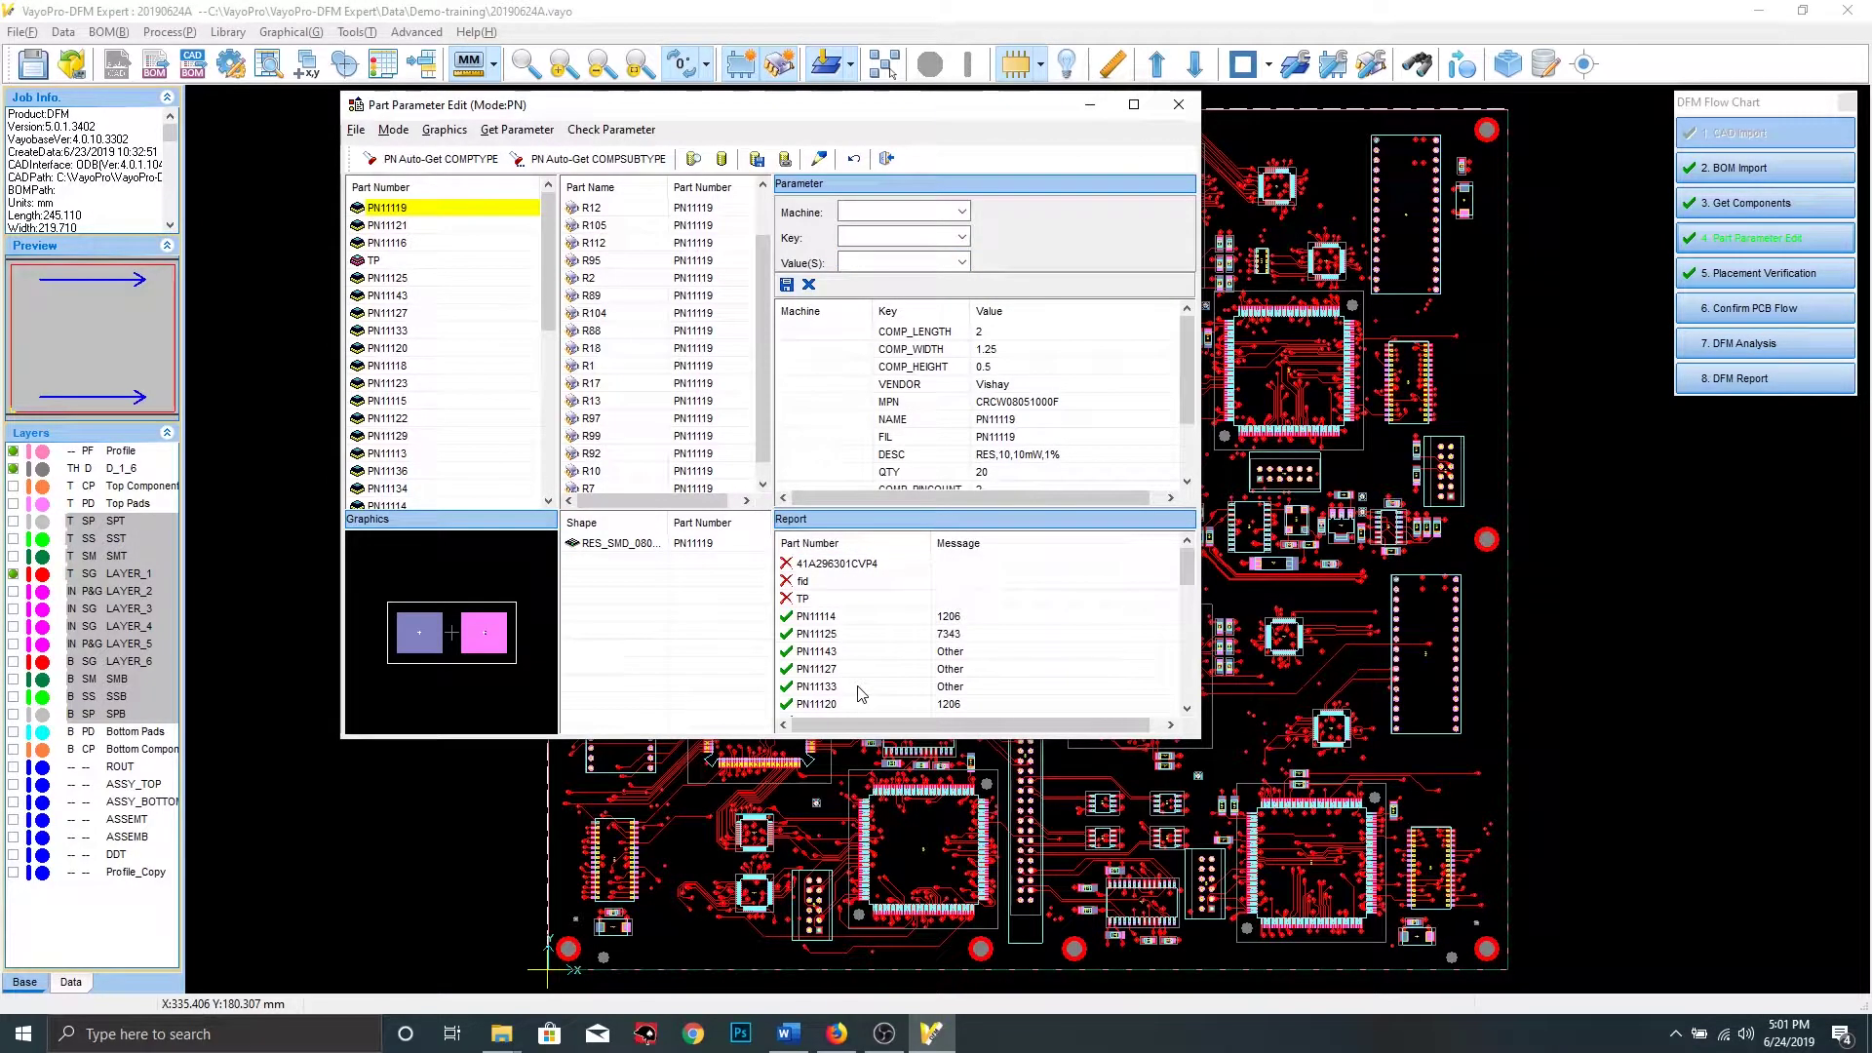
# Set part 41A296301CVP4's COMPTYPE to SON and save it
pyautogui.click(838, 568)
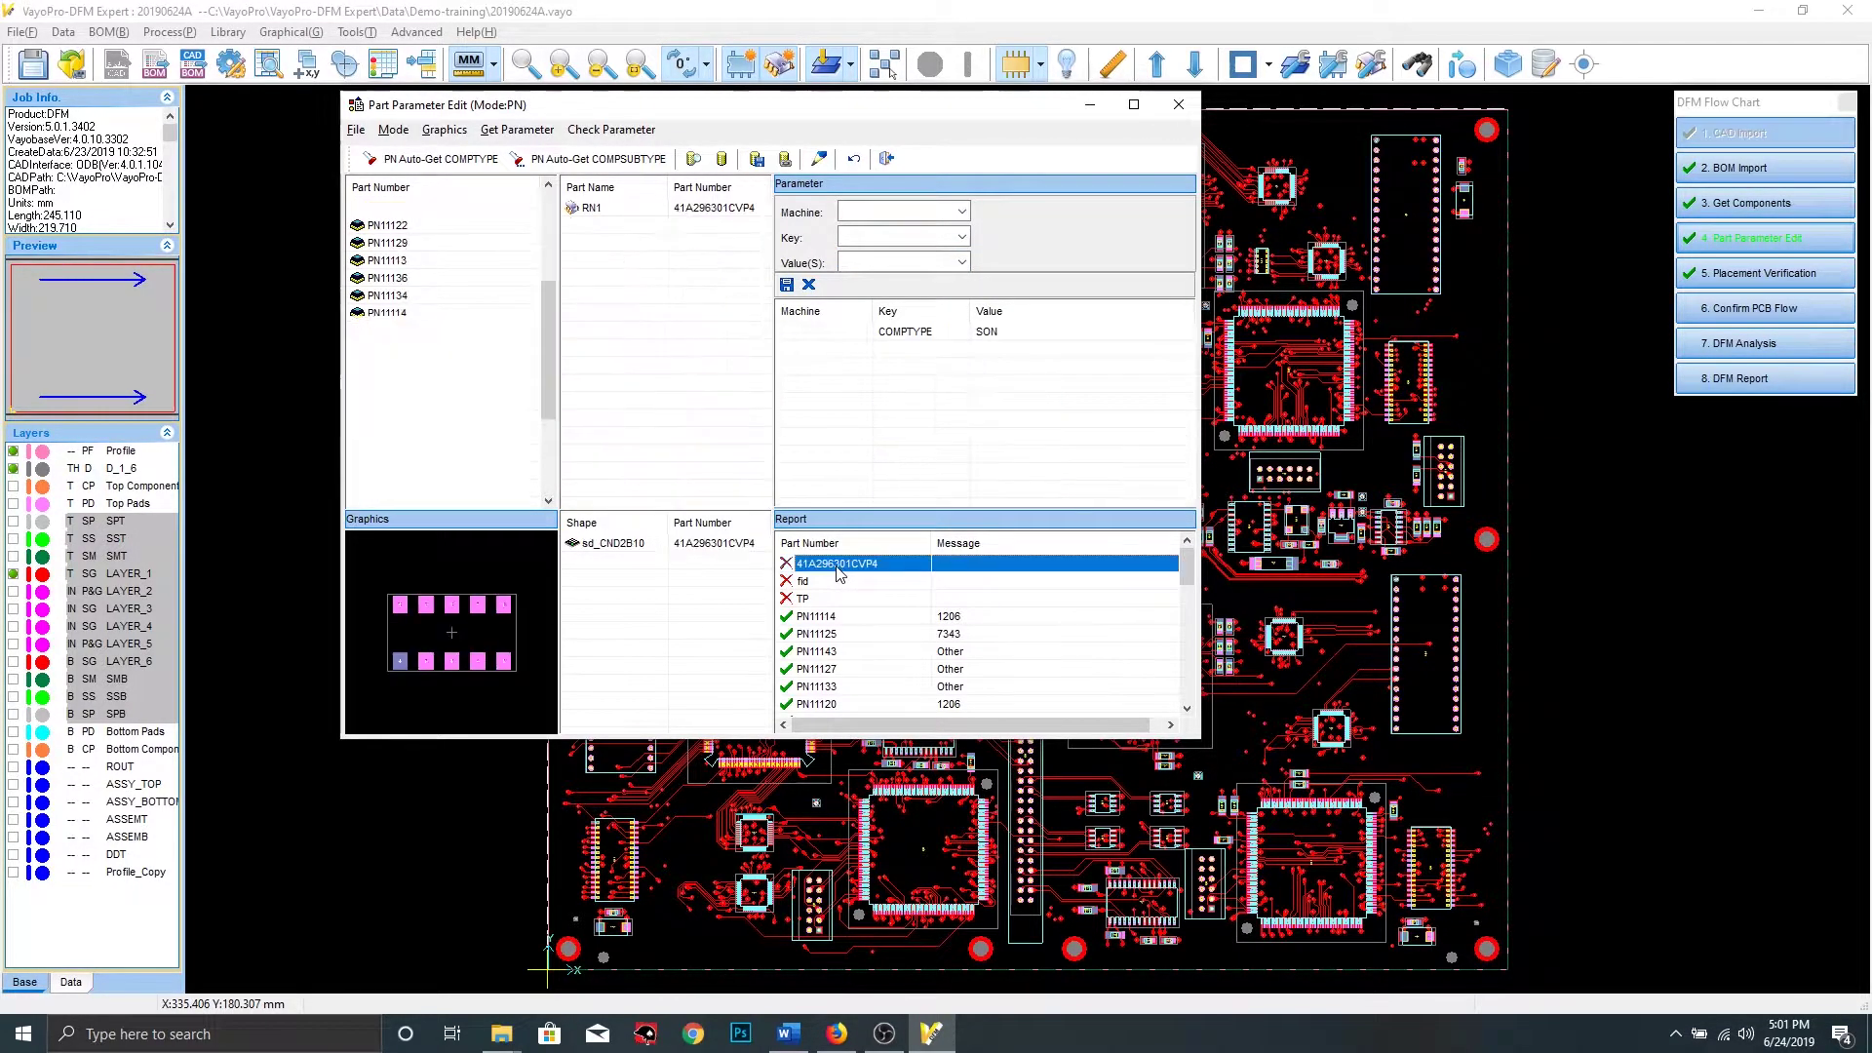
pyautogui.click(961, 237)
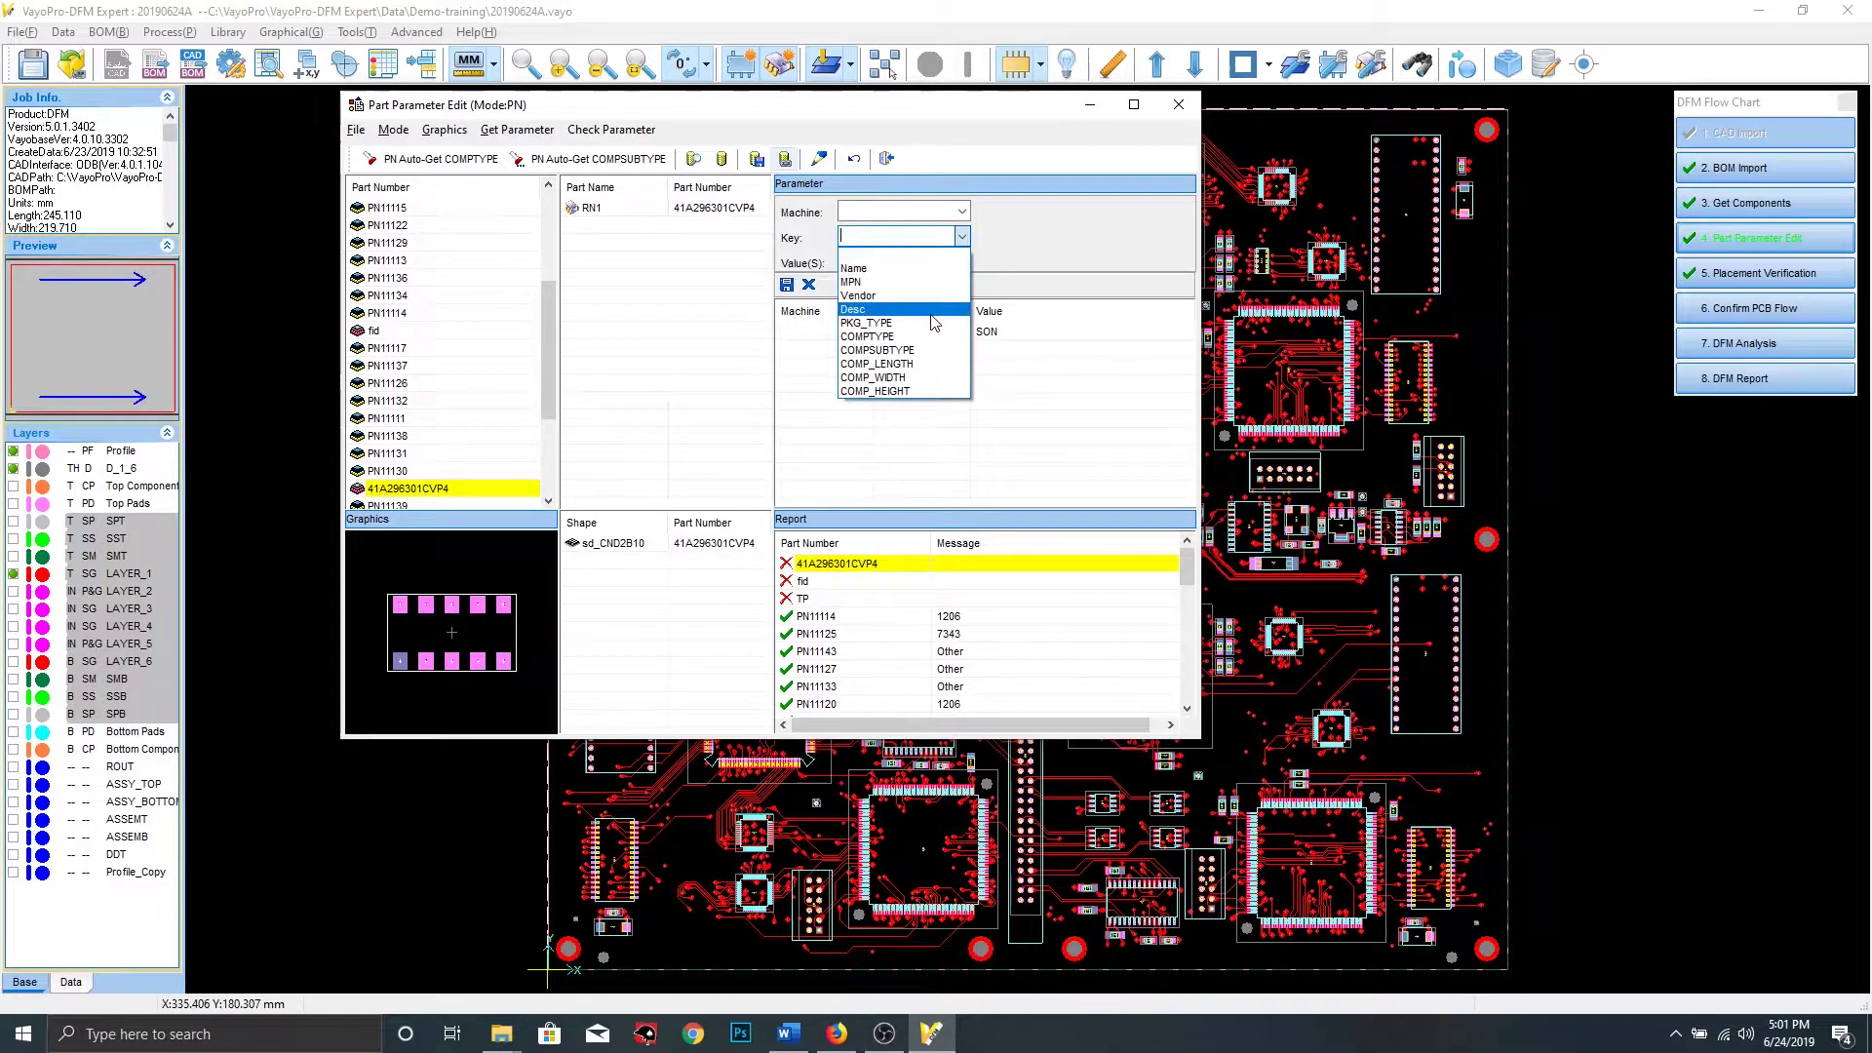
pyautogui.click(907, 337)
pyautogui.click(961, 263)
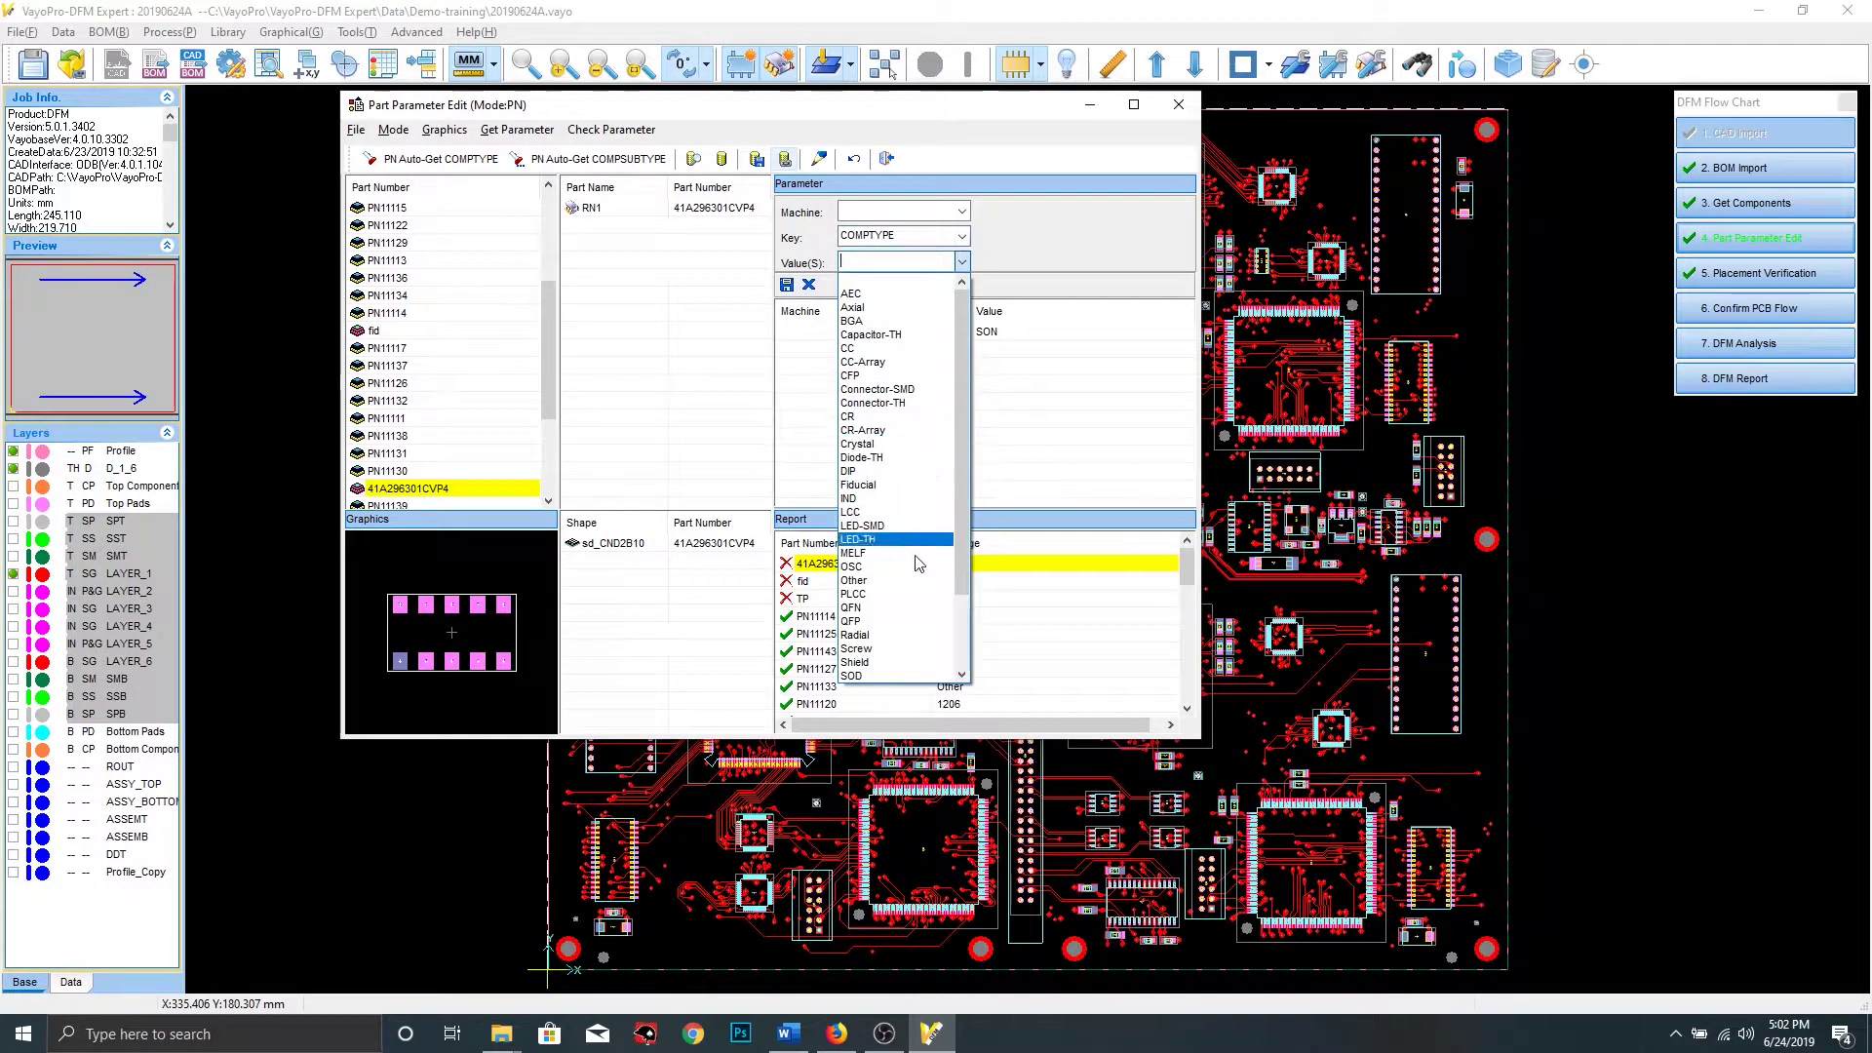
pyautogui.scroll(-2, 892, 644)
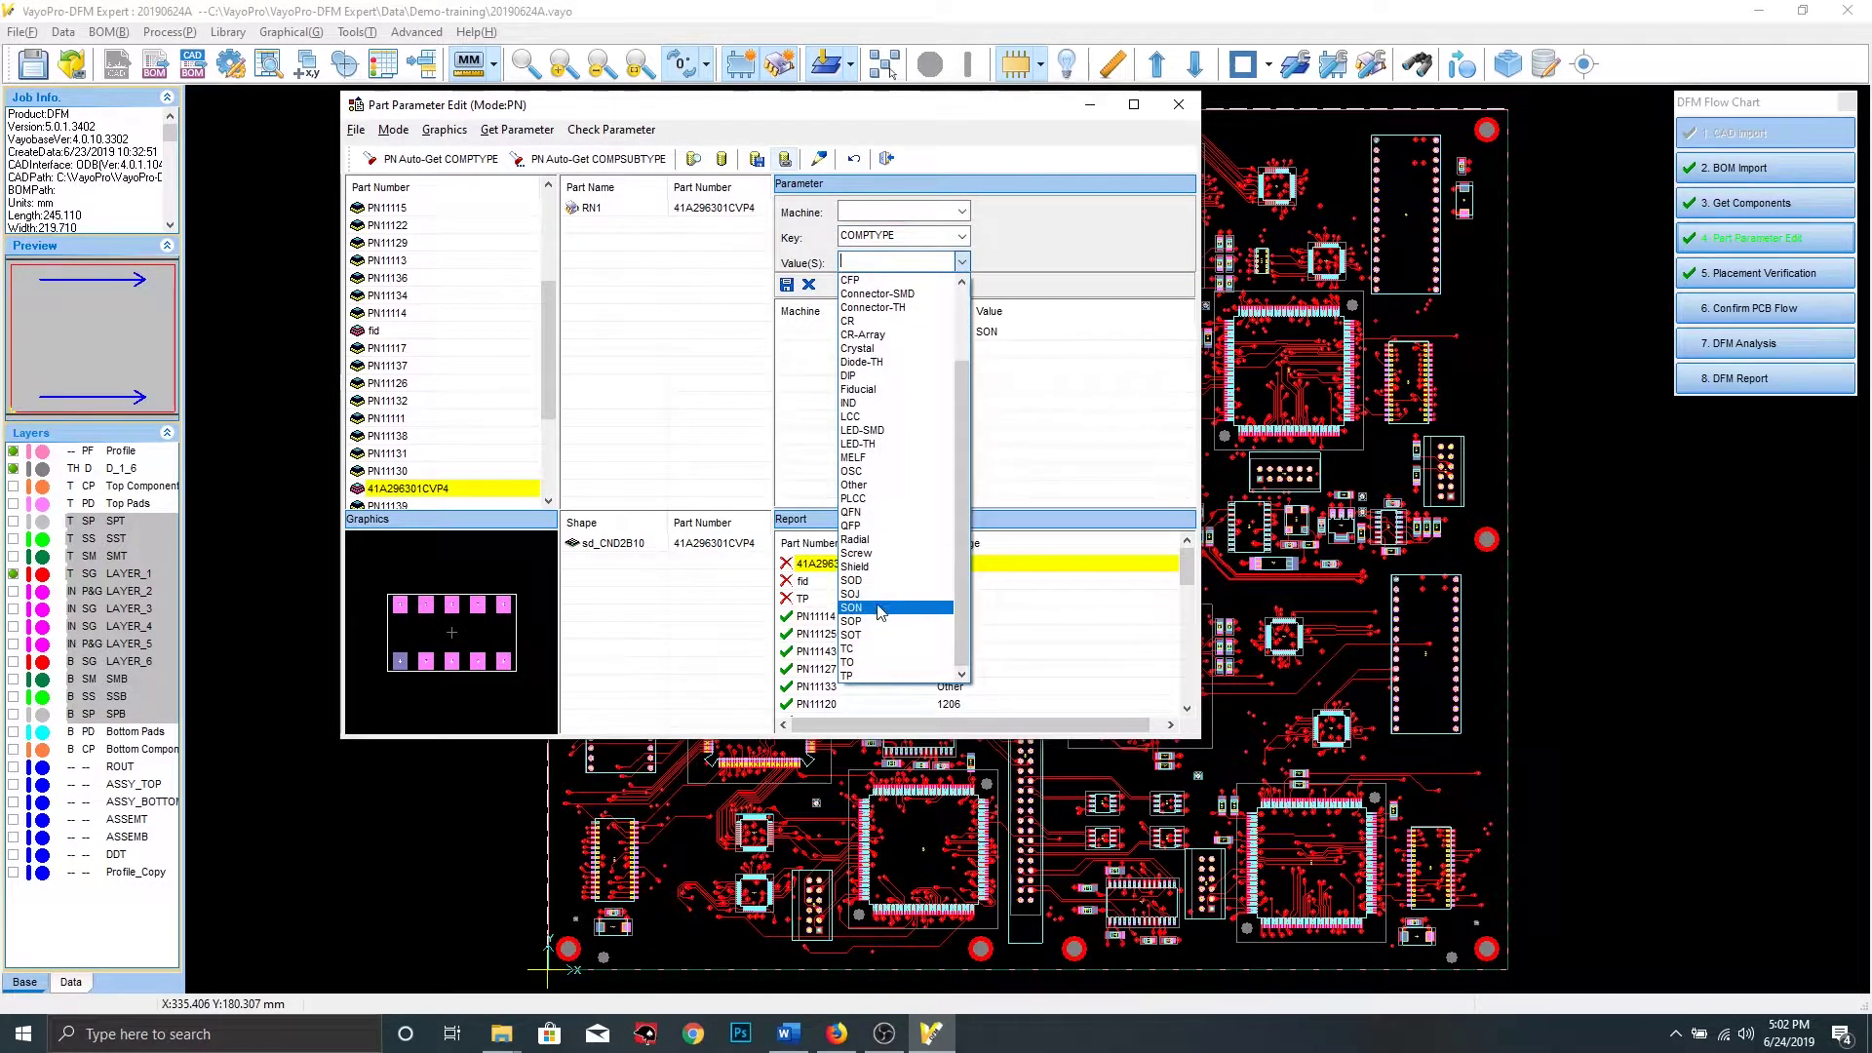
pyautogui.click(880, 608)
pyautogui.click(786, 285)
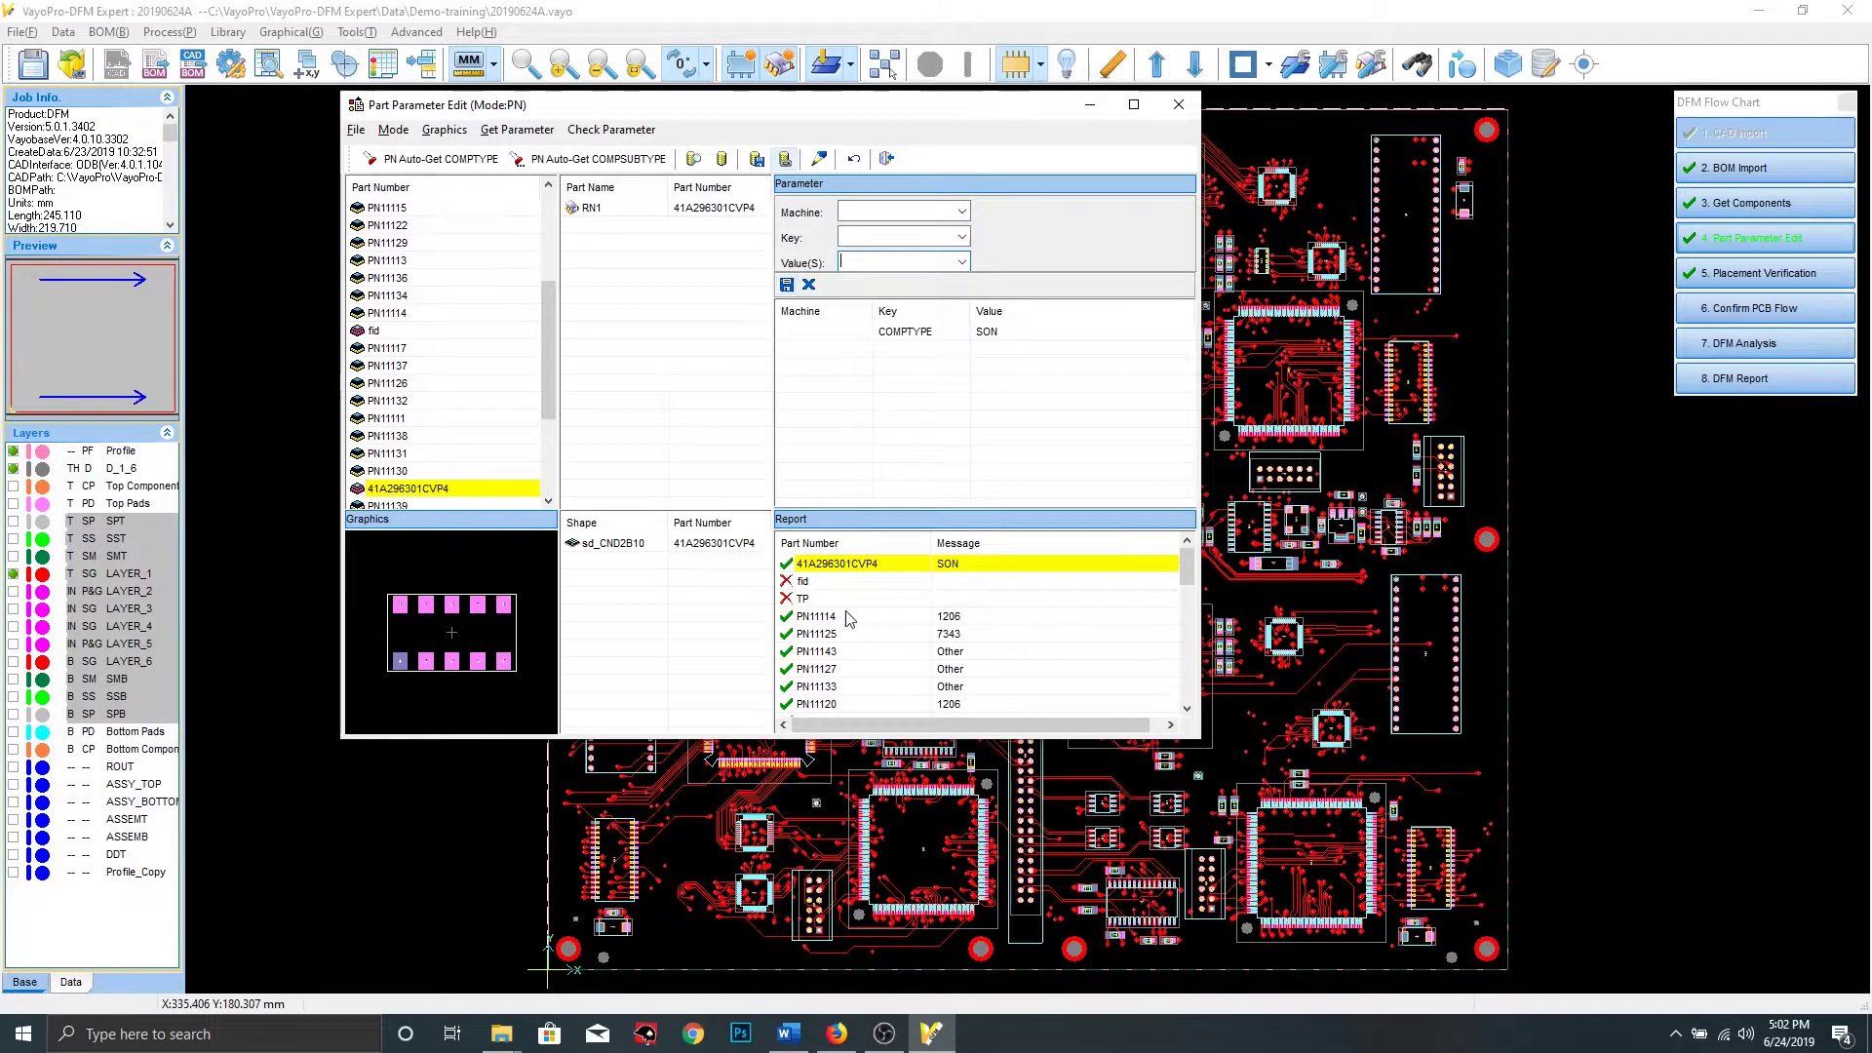
# Set part fid's COMPTYPE to Fiducial and save it
pyautogui.click(836, 582)
pyautogui.click(961, 238)
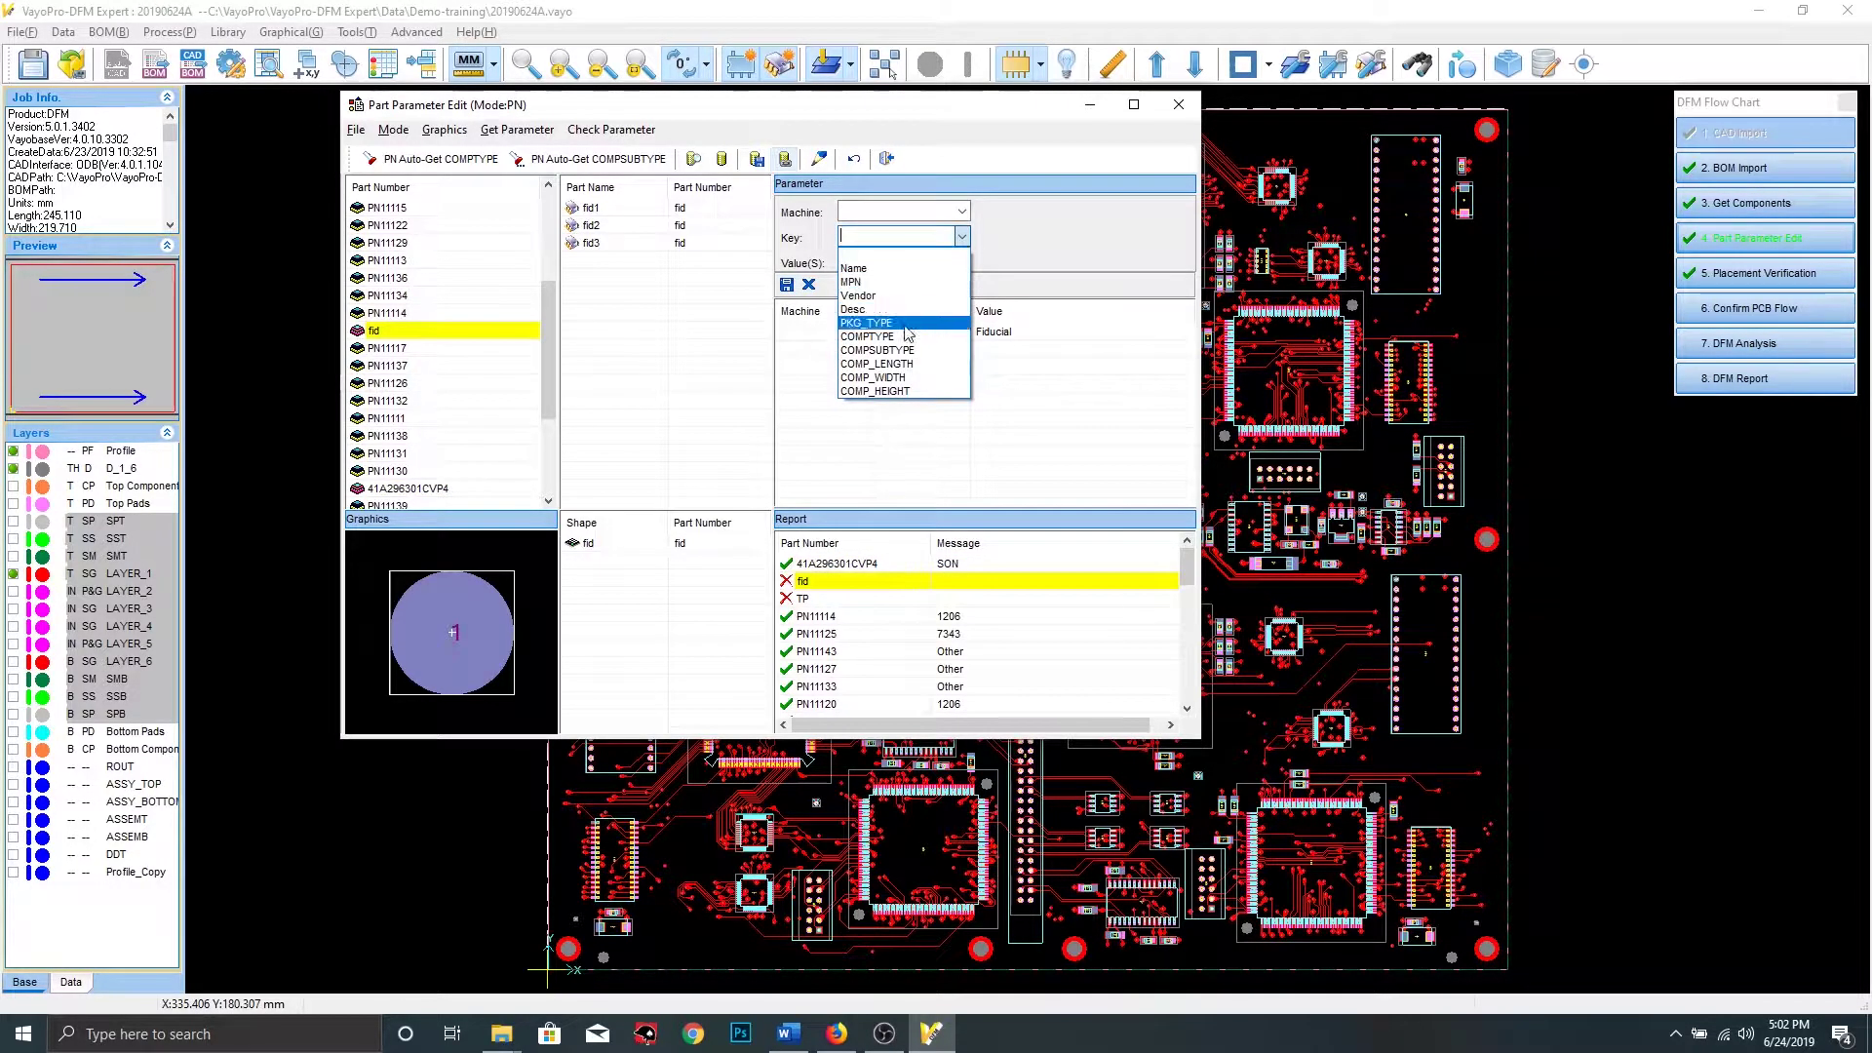
pyautogui.click(883, 337)
pyautogui.click(963, 262)
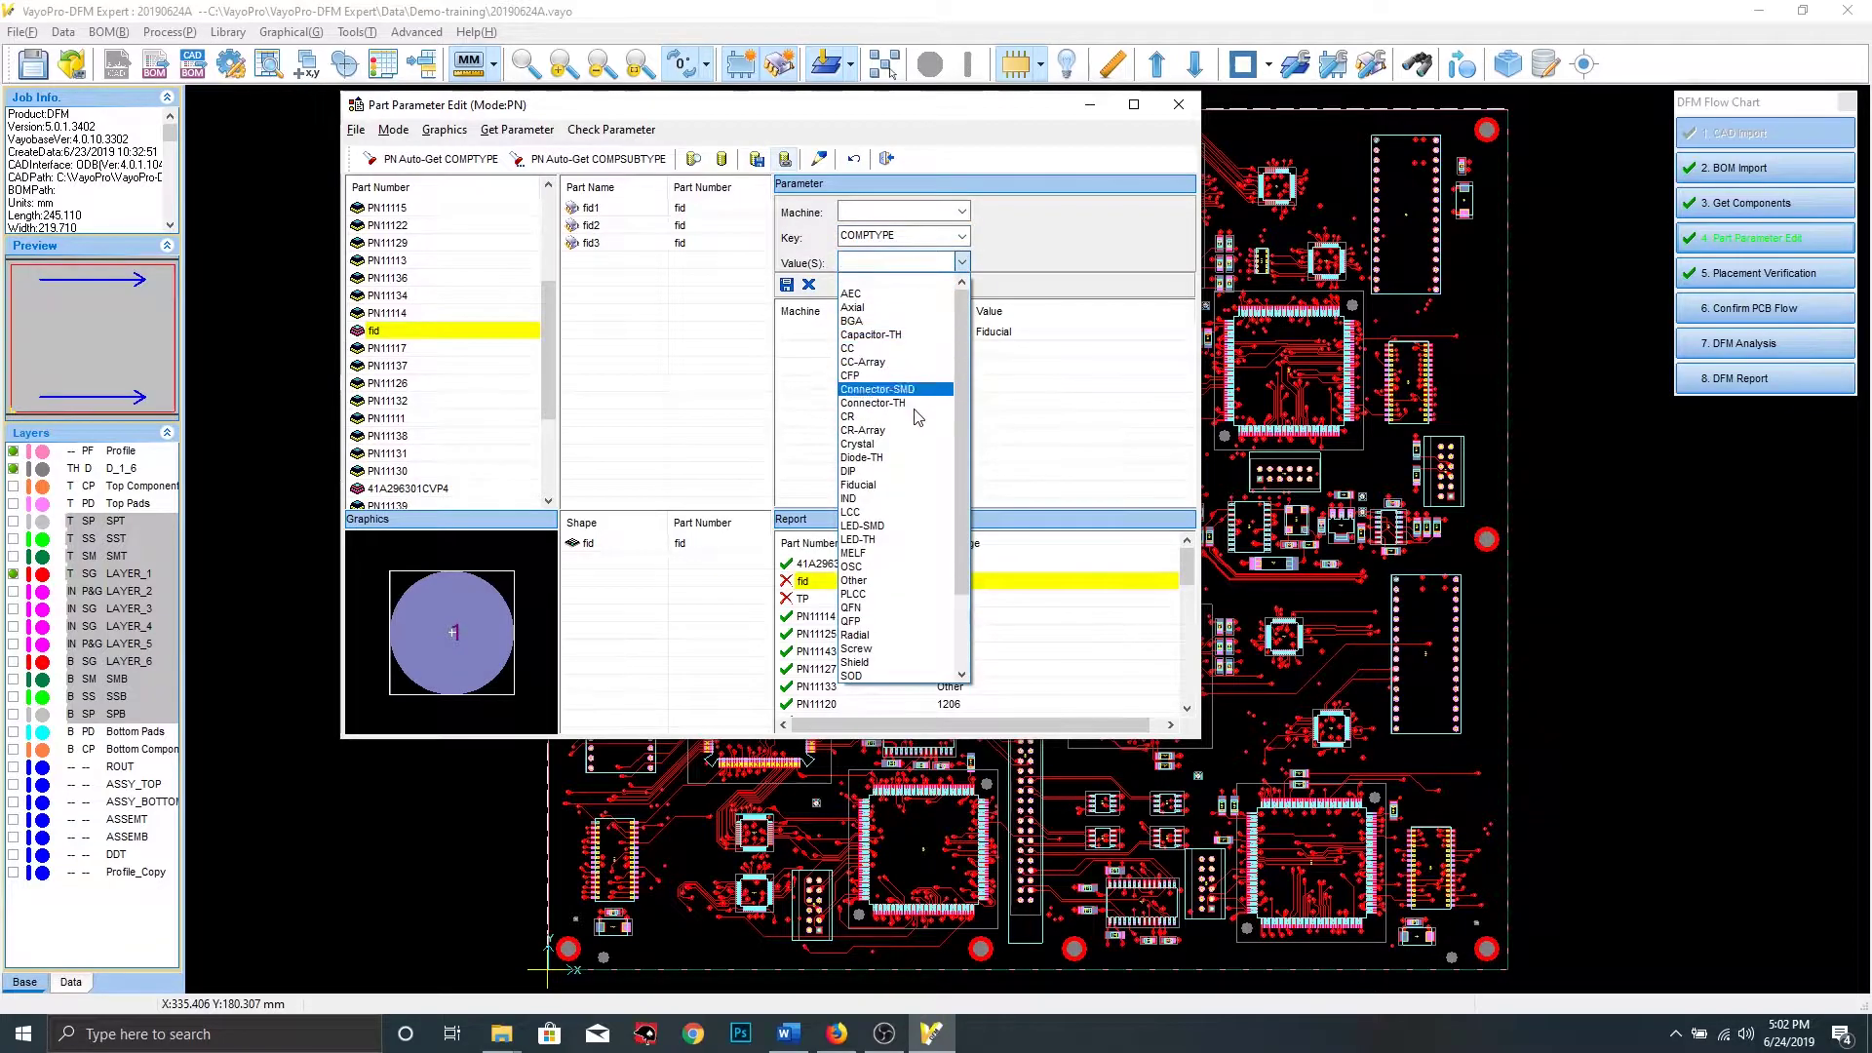
pyautogui.click(883, 485)
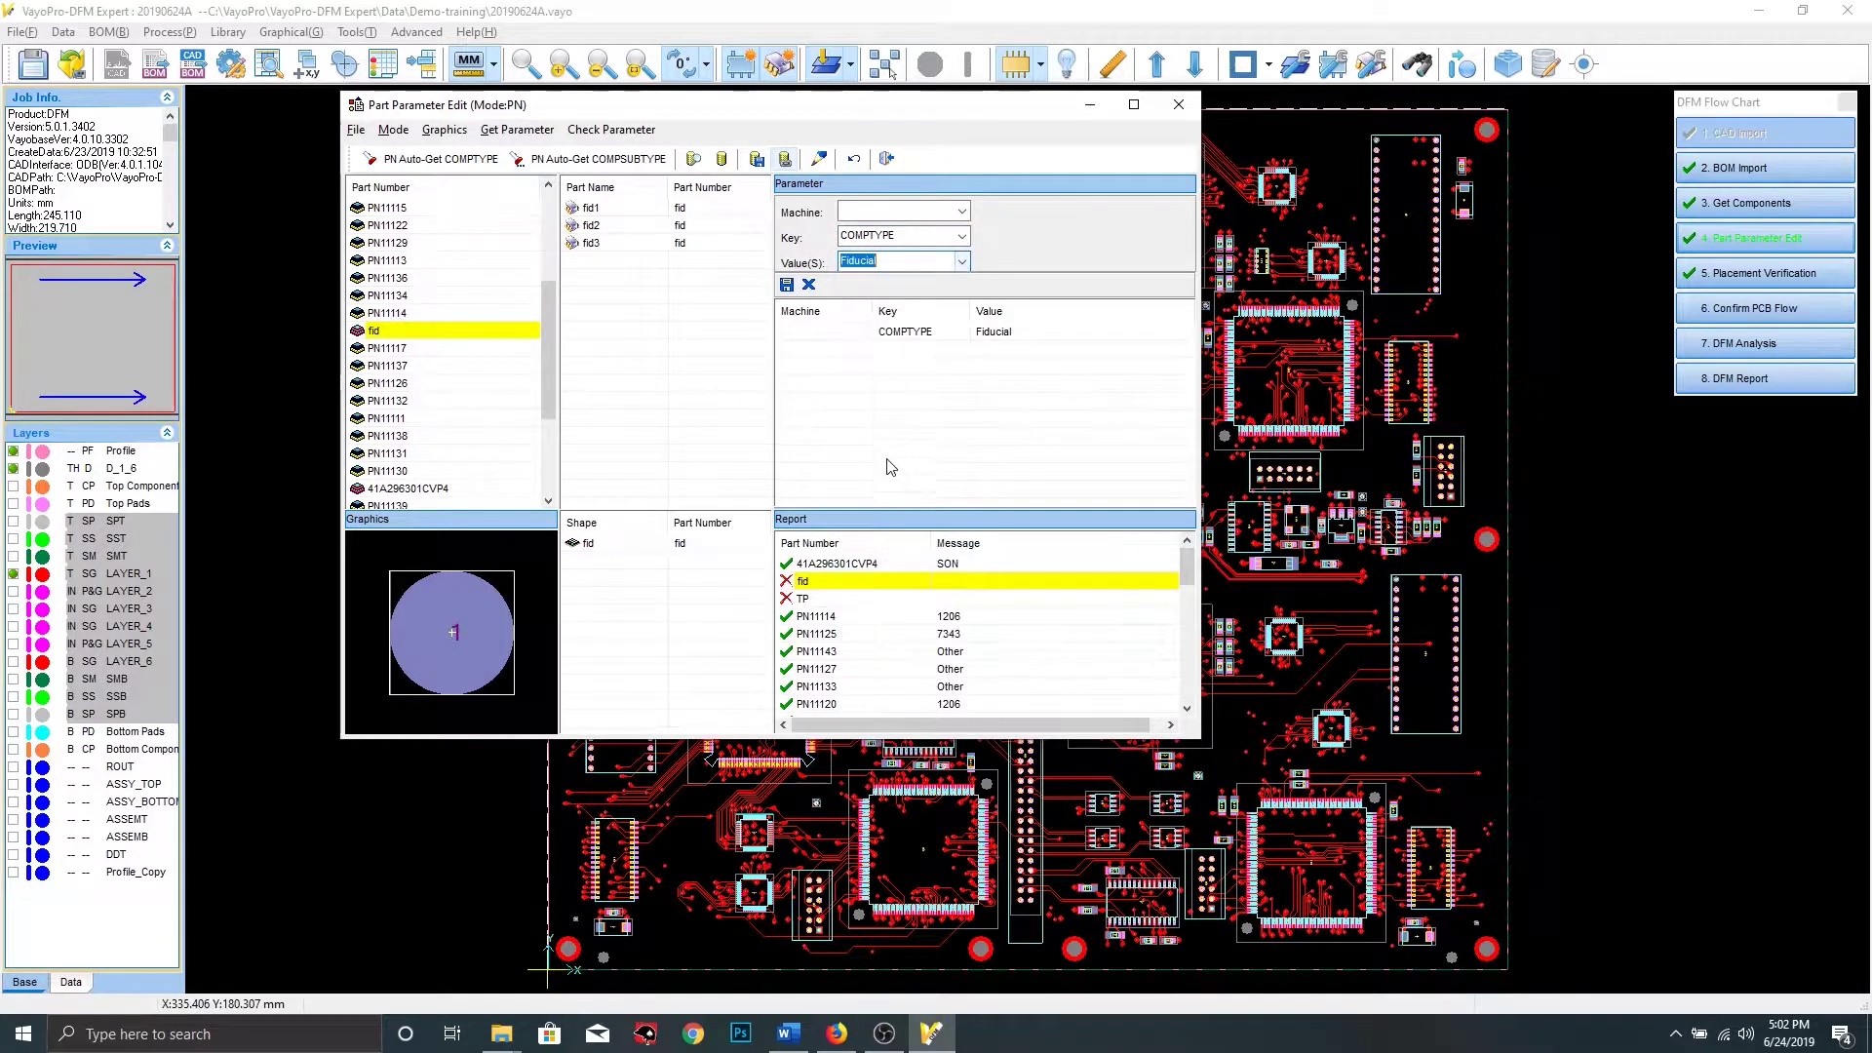
pyautogui.click(786, 284)
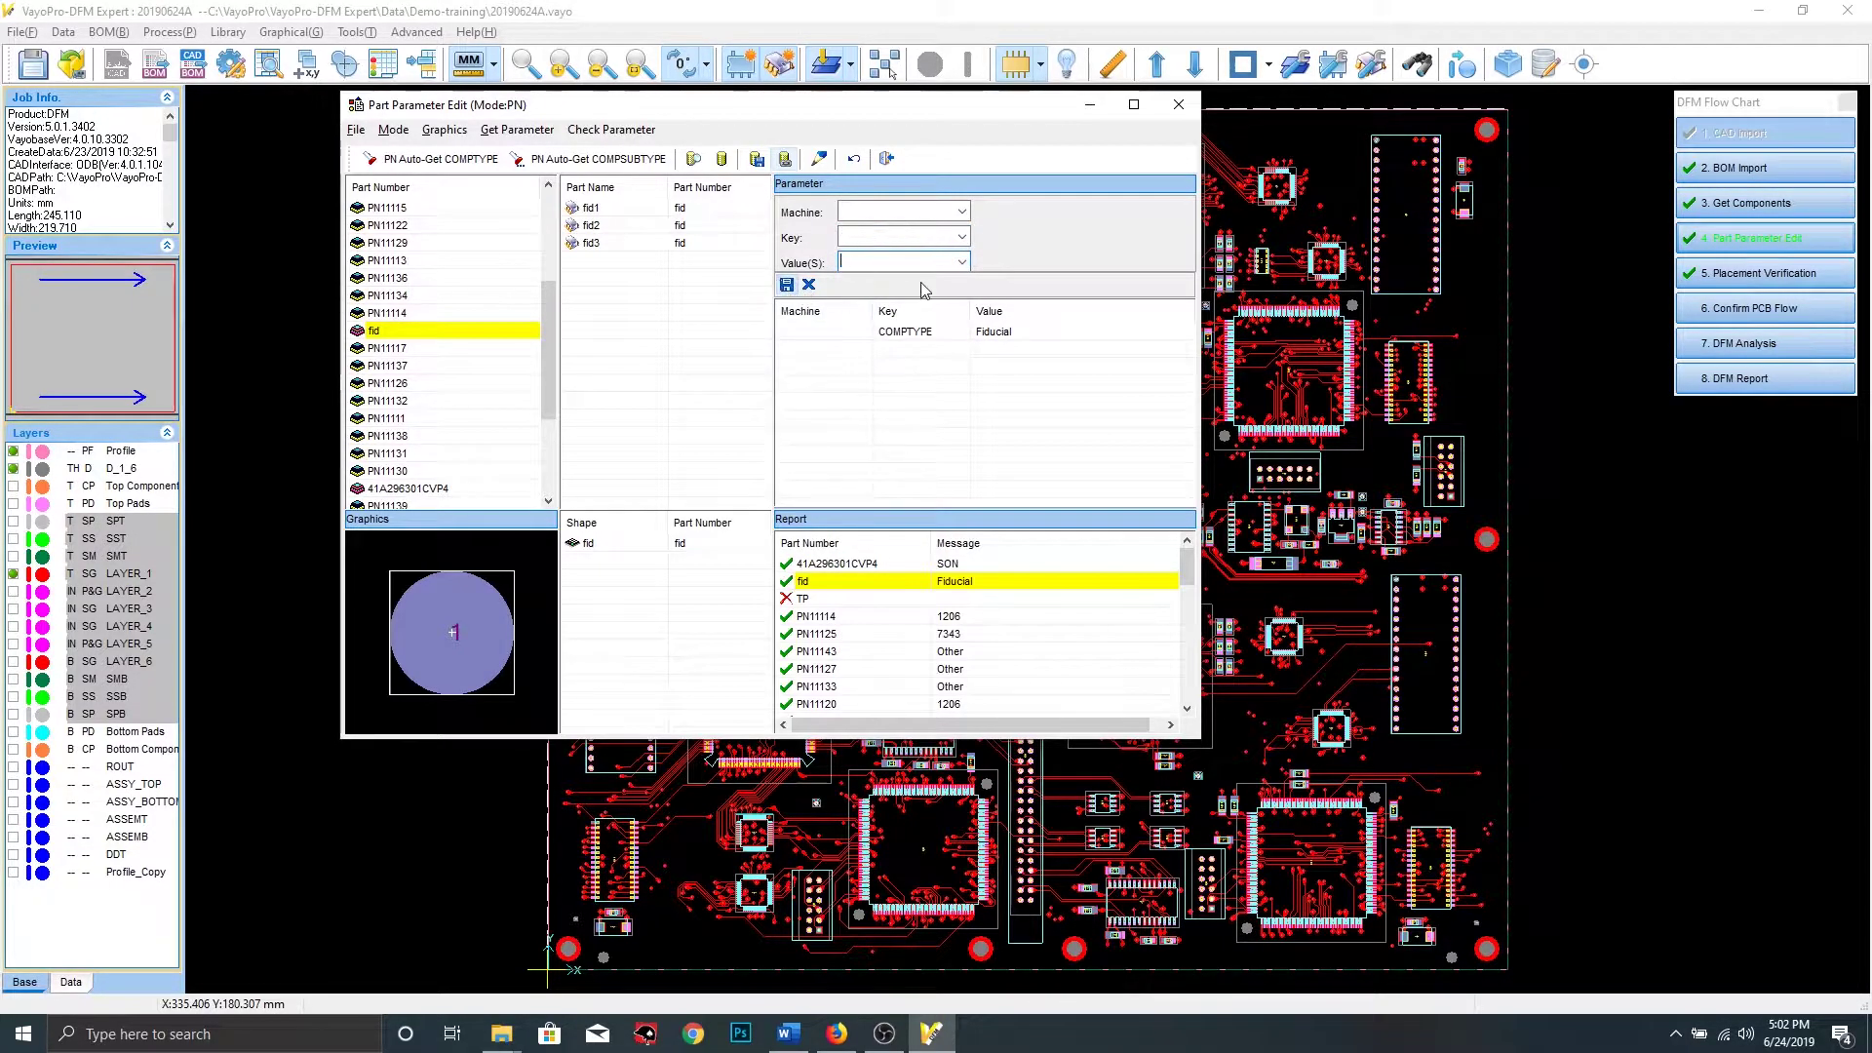
# Set part TP's COMPTYPE to TP, save it, and open the Device Library
pyautogui.click(837, 598)
pyautogui.click(962, 238)
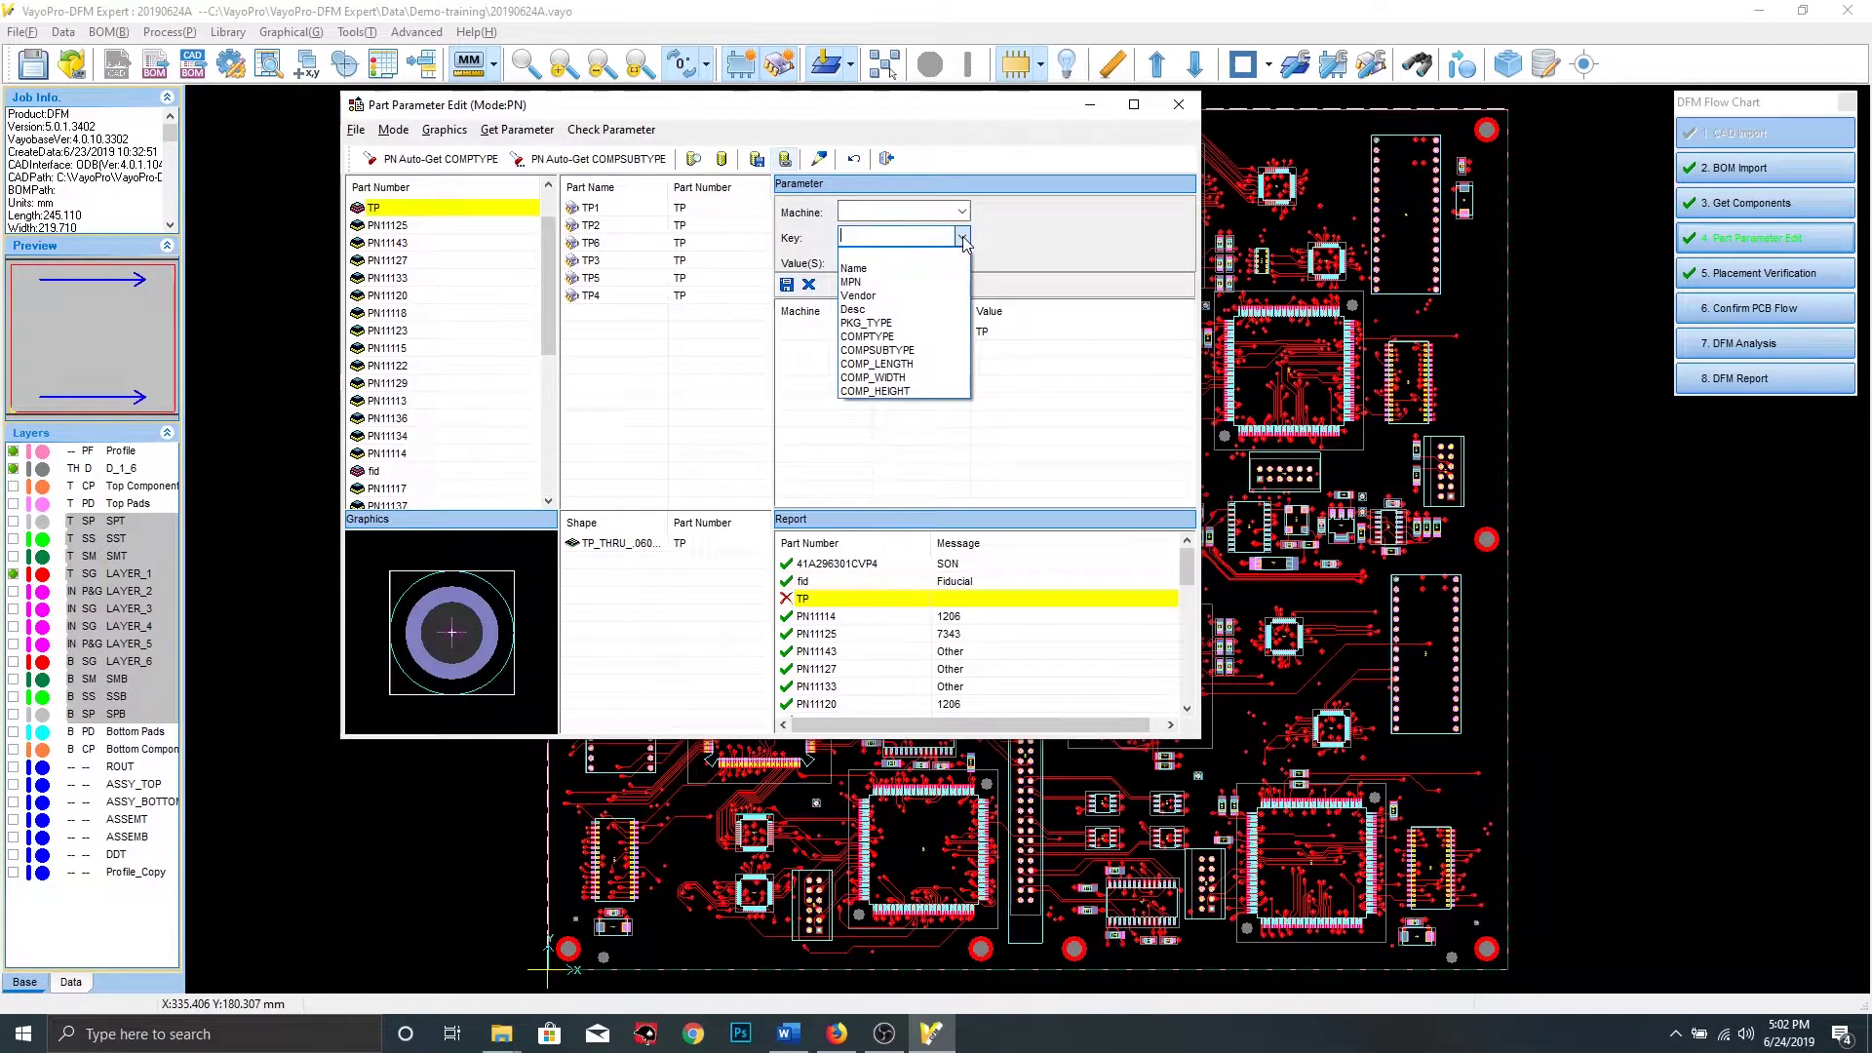
pyautogui.click(903, 338)
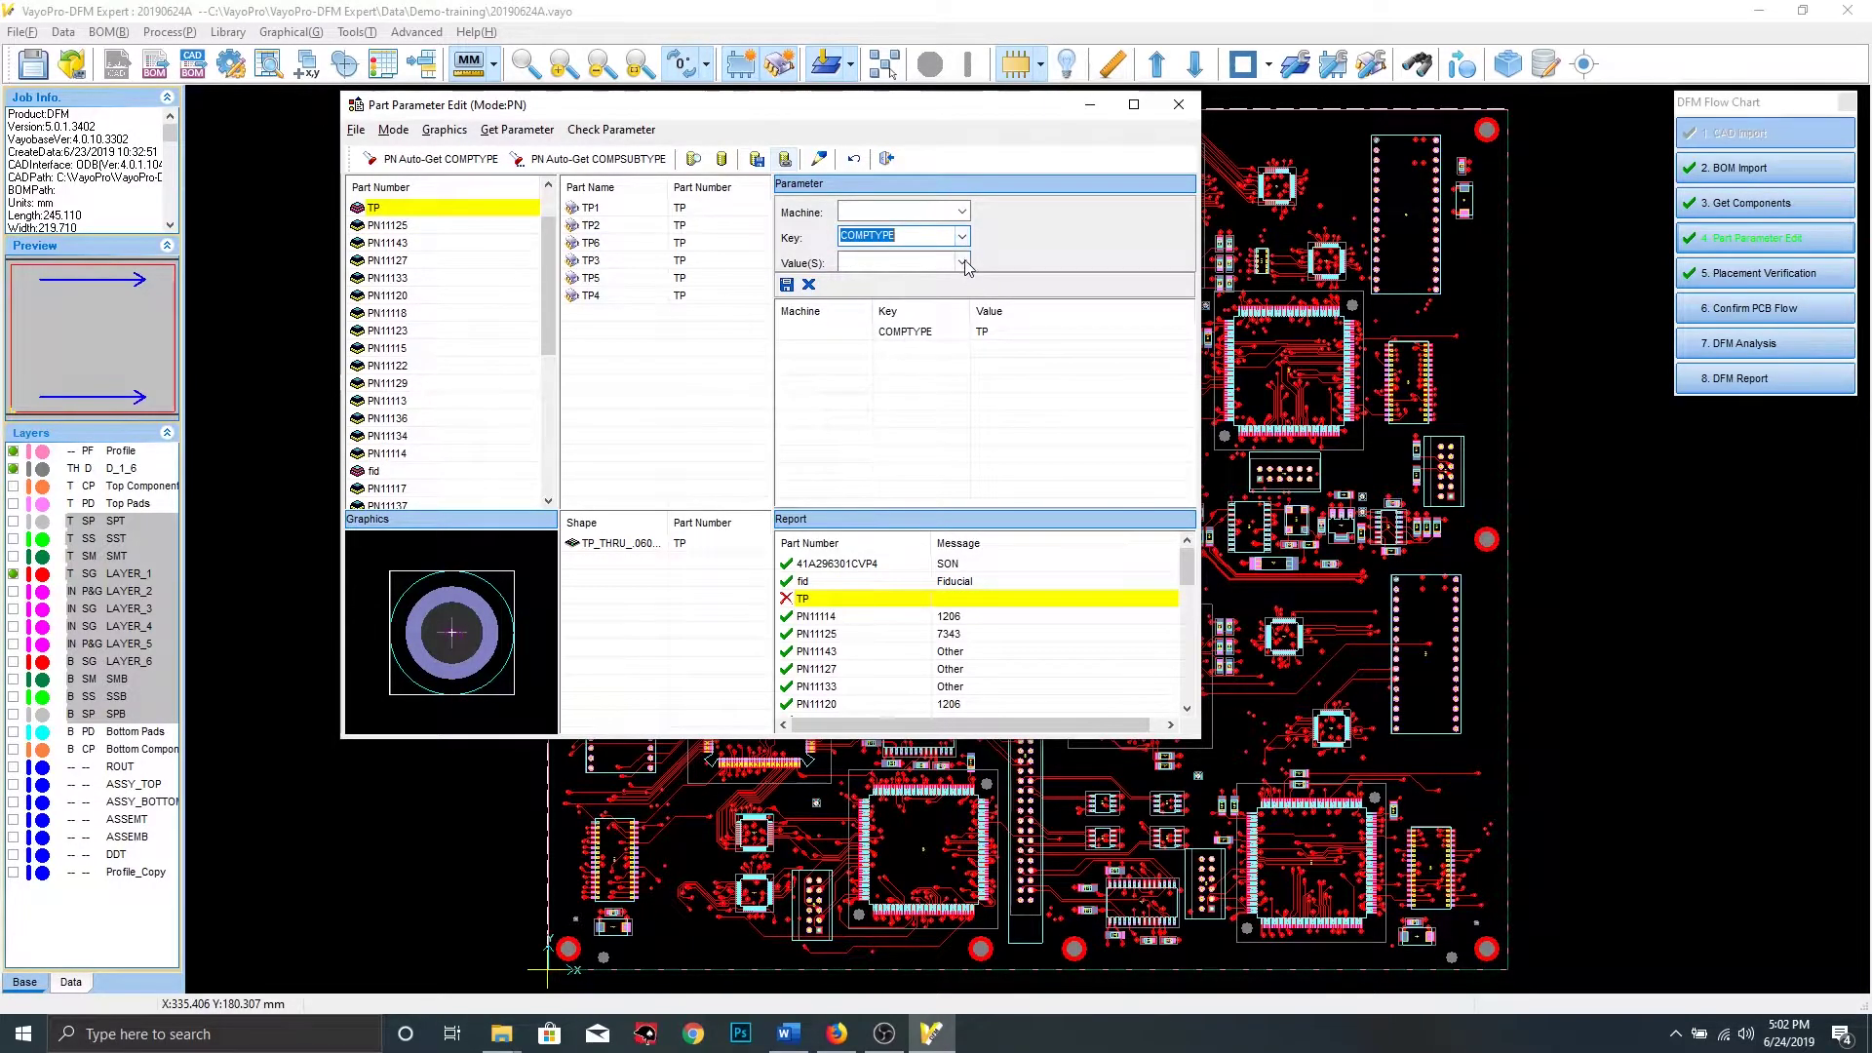
pyautogui.click(962, 263)
pyautogui.scroll(-5, 887, 546)
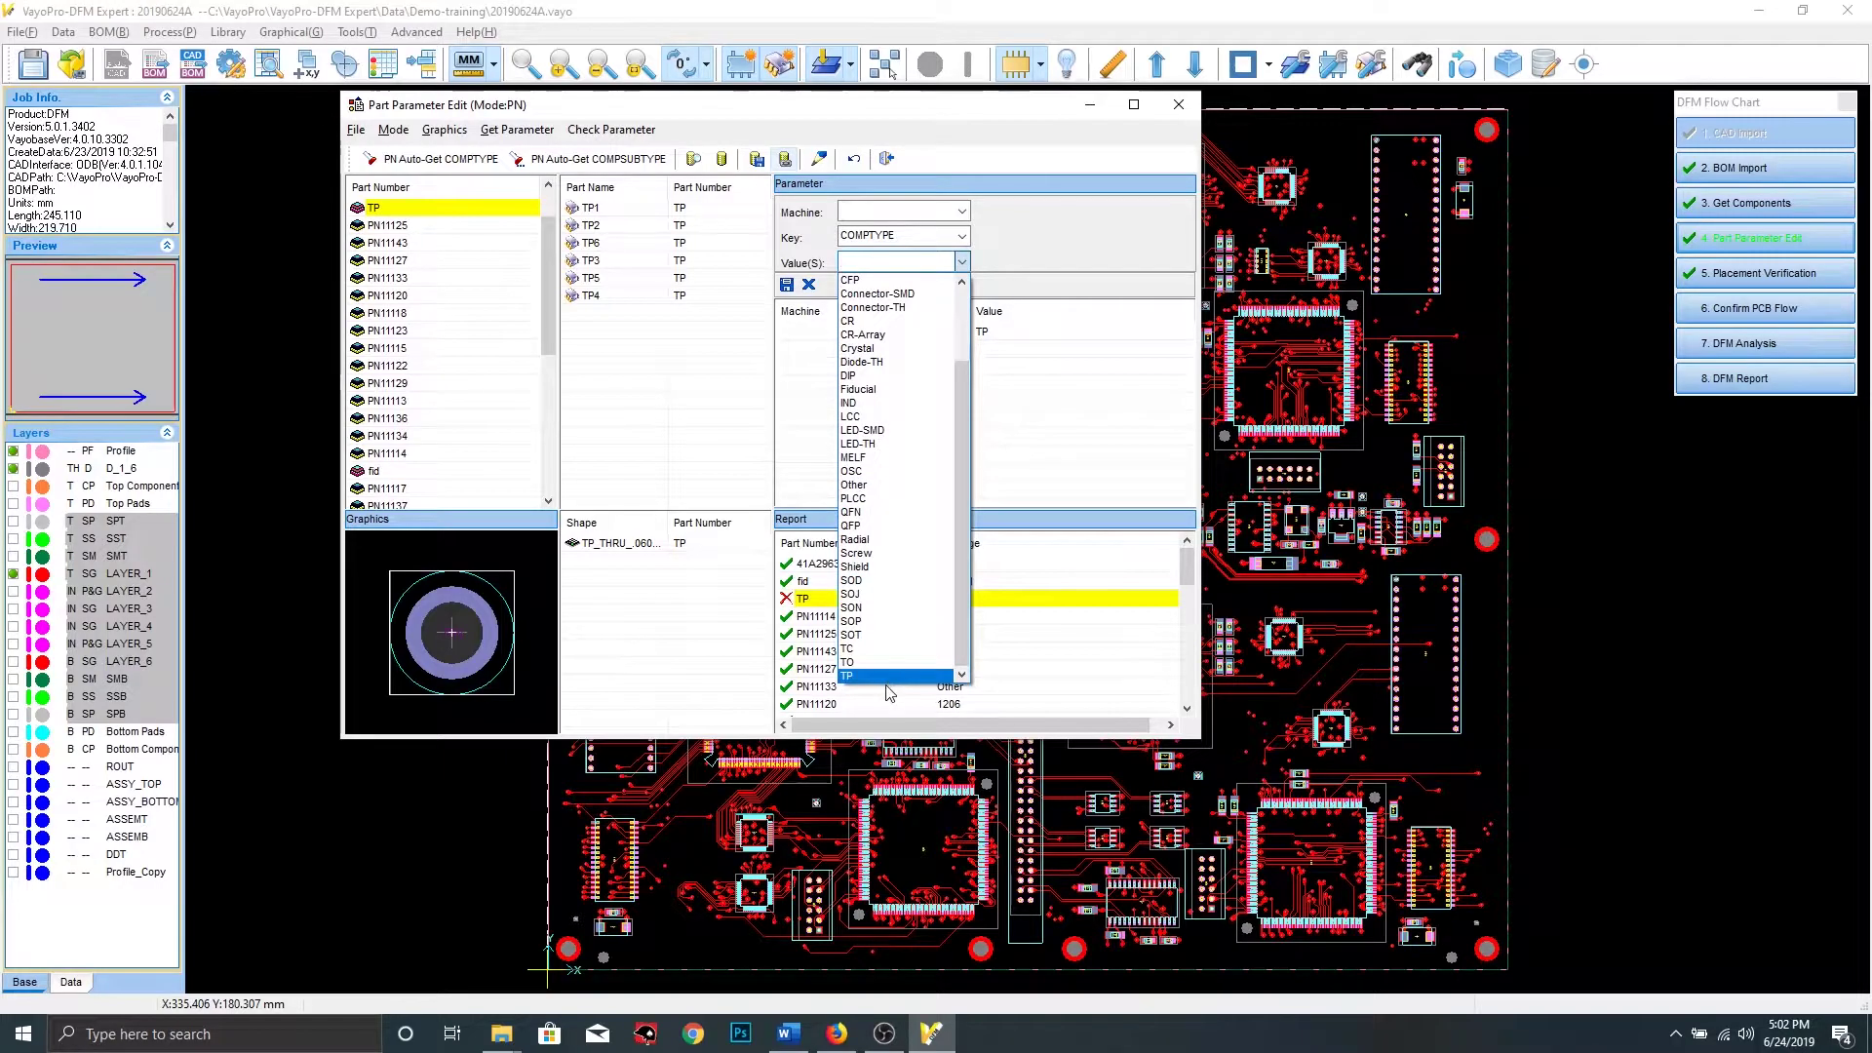
pyautogui.click(887, 676)
pyautogui.click(786, 284)
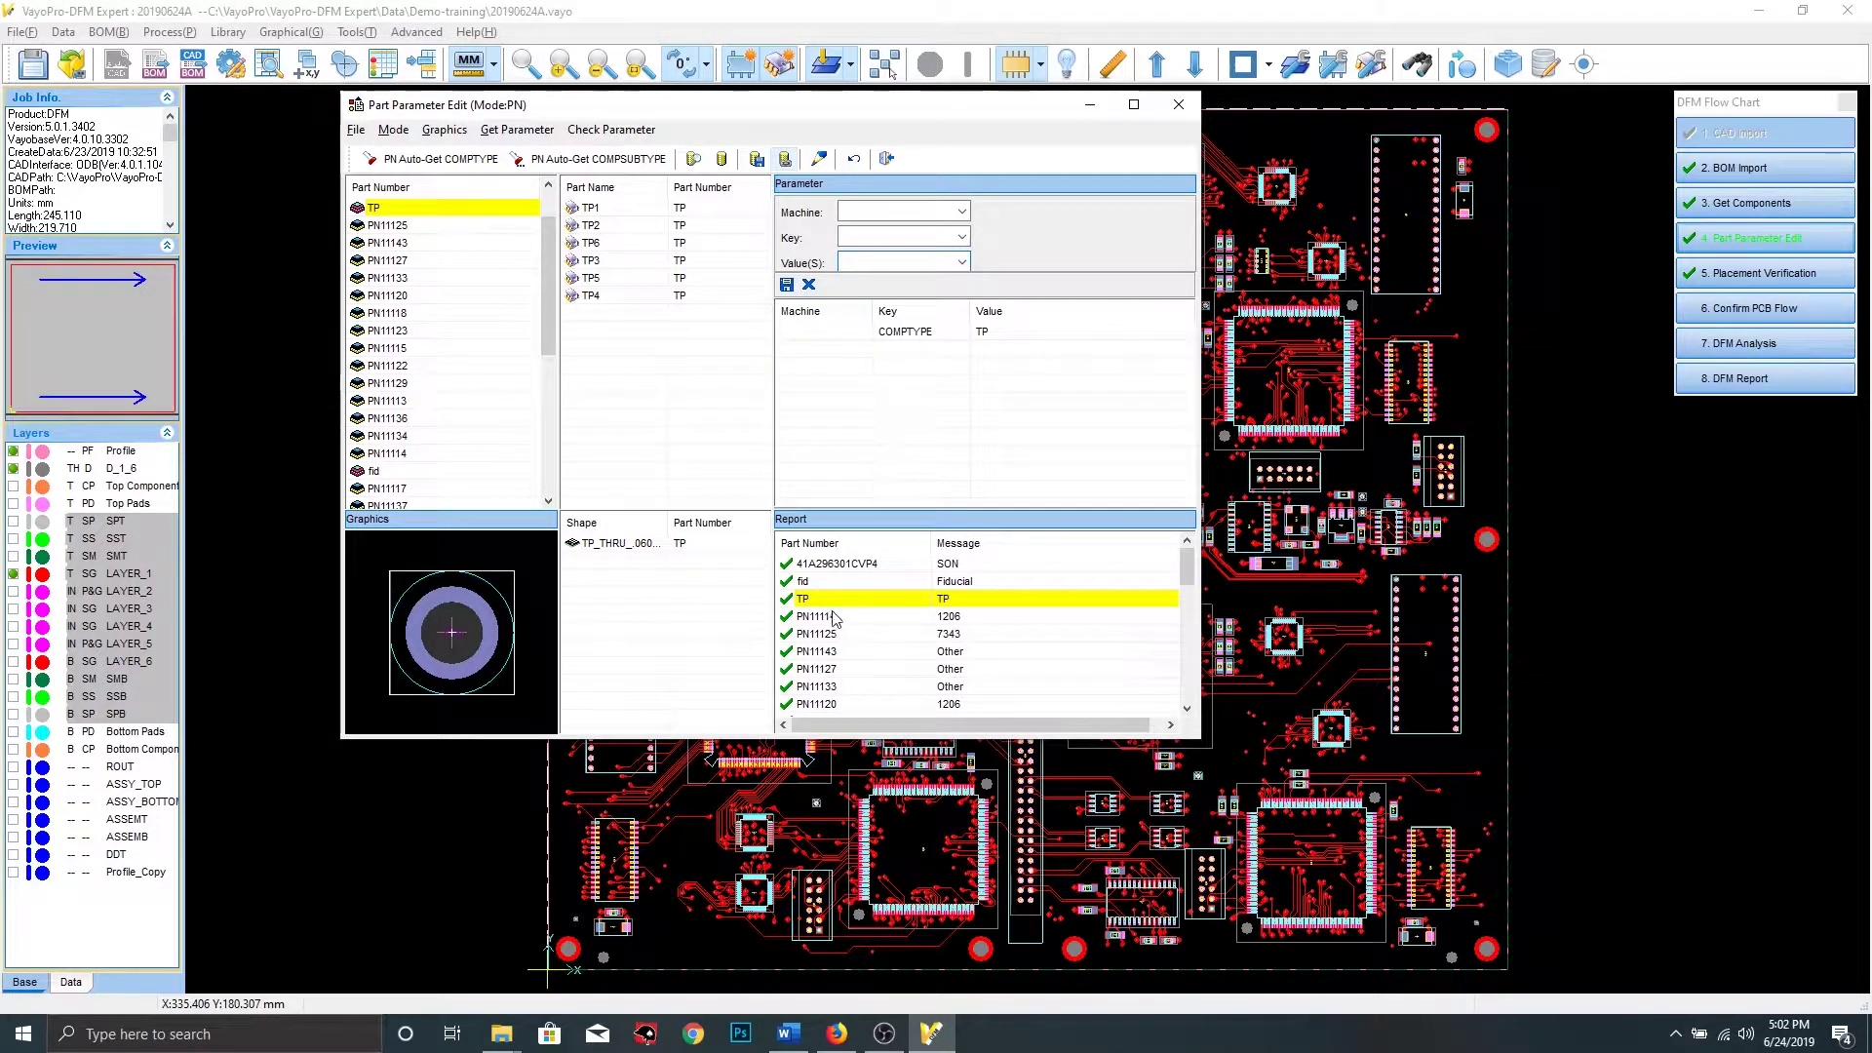
pyautogui.click(722, 158)
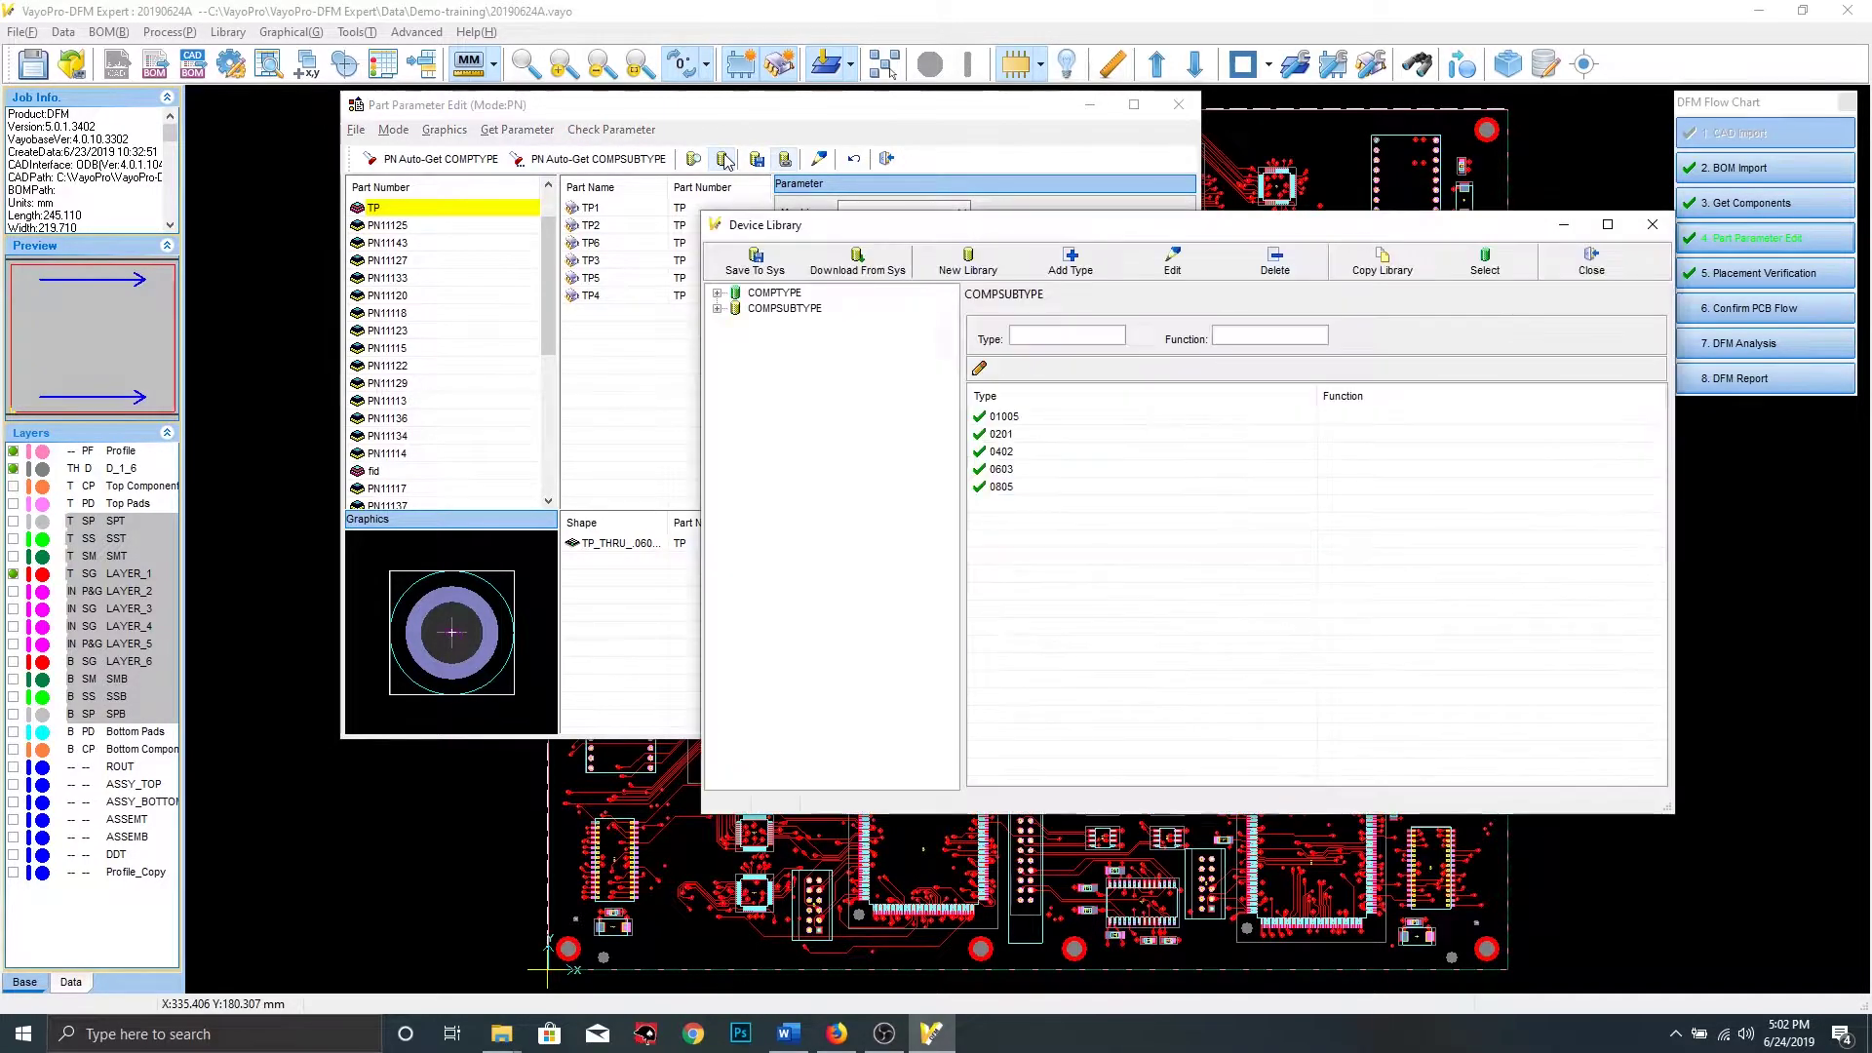
# Add label fid with PIN QTY = 1 under Fiducial, then close both editor windows
pyautogui.click(719, 293)
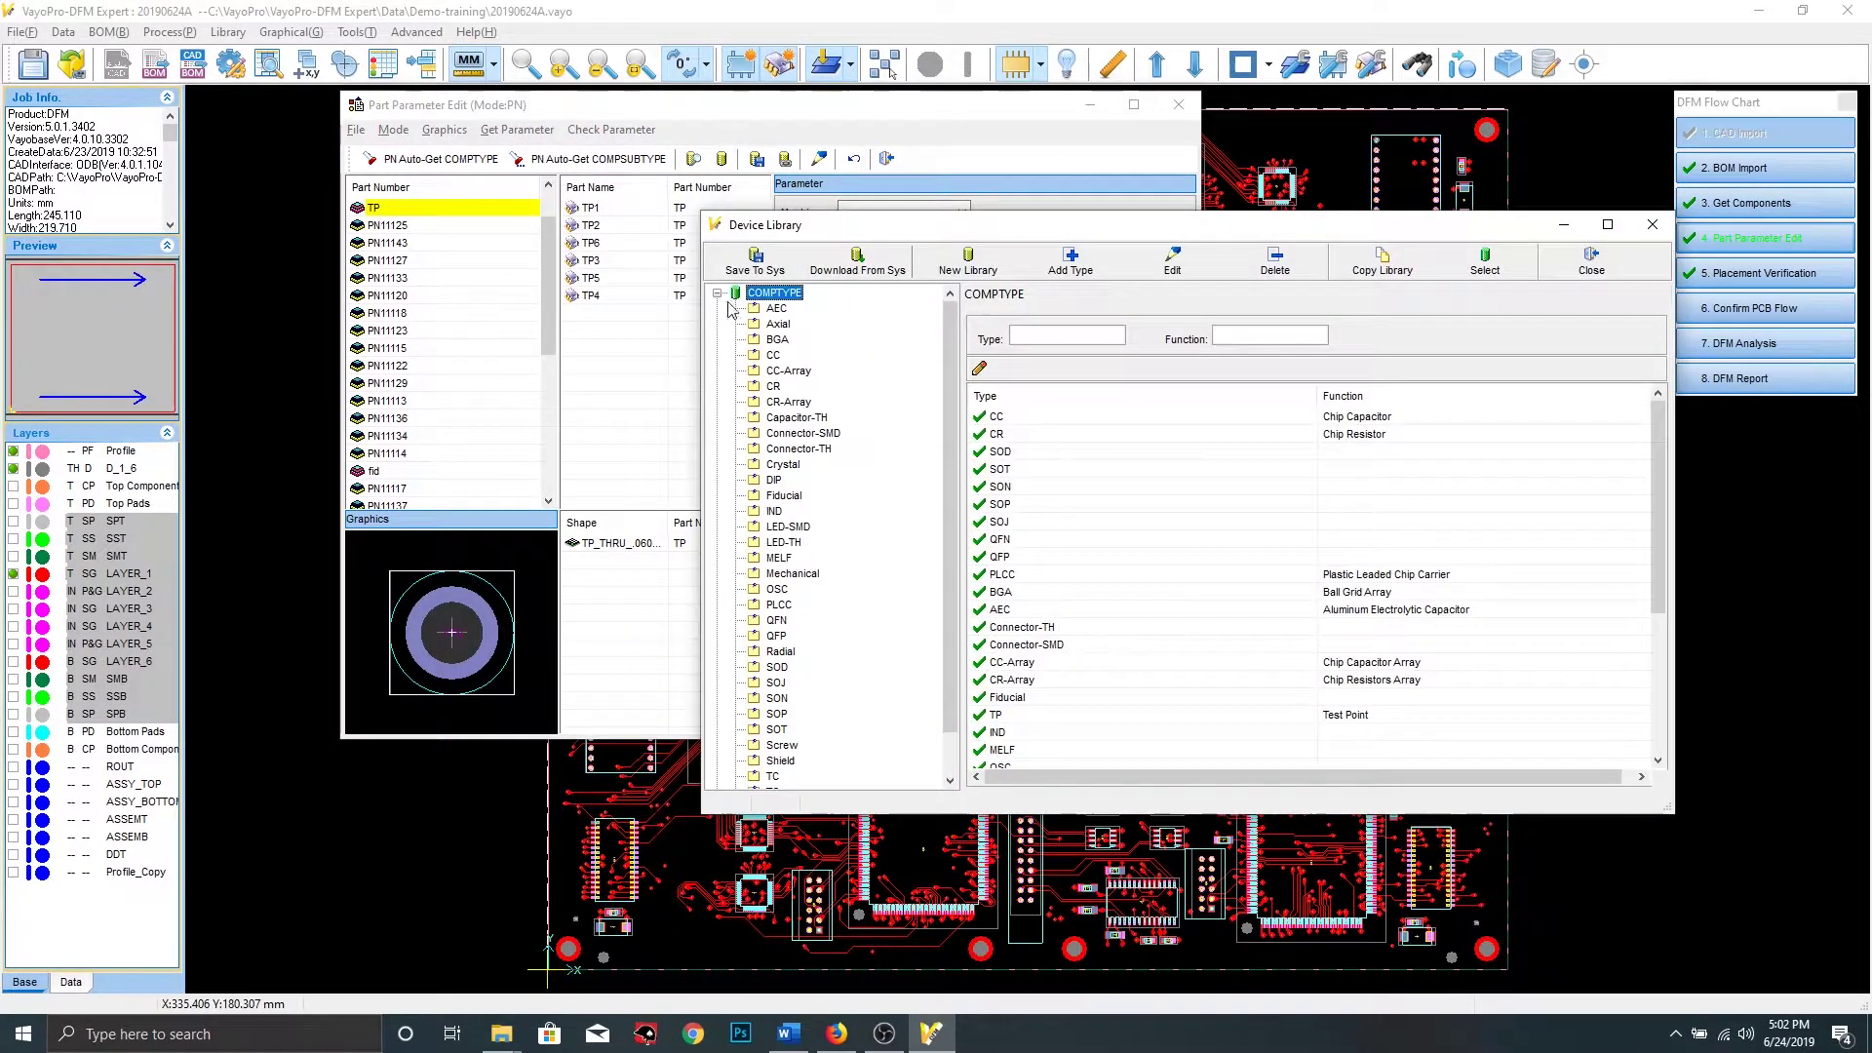
pyautogui.click(783, 496)
pyautogui.click(1086, 331)
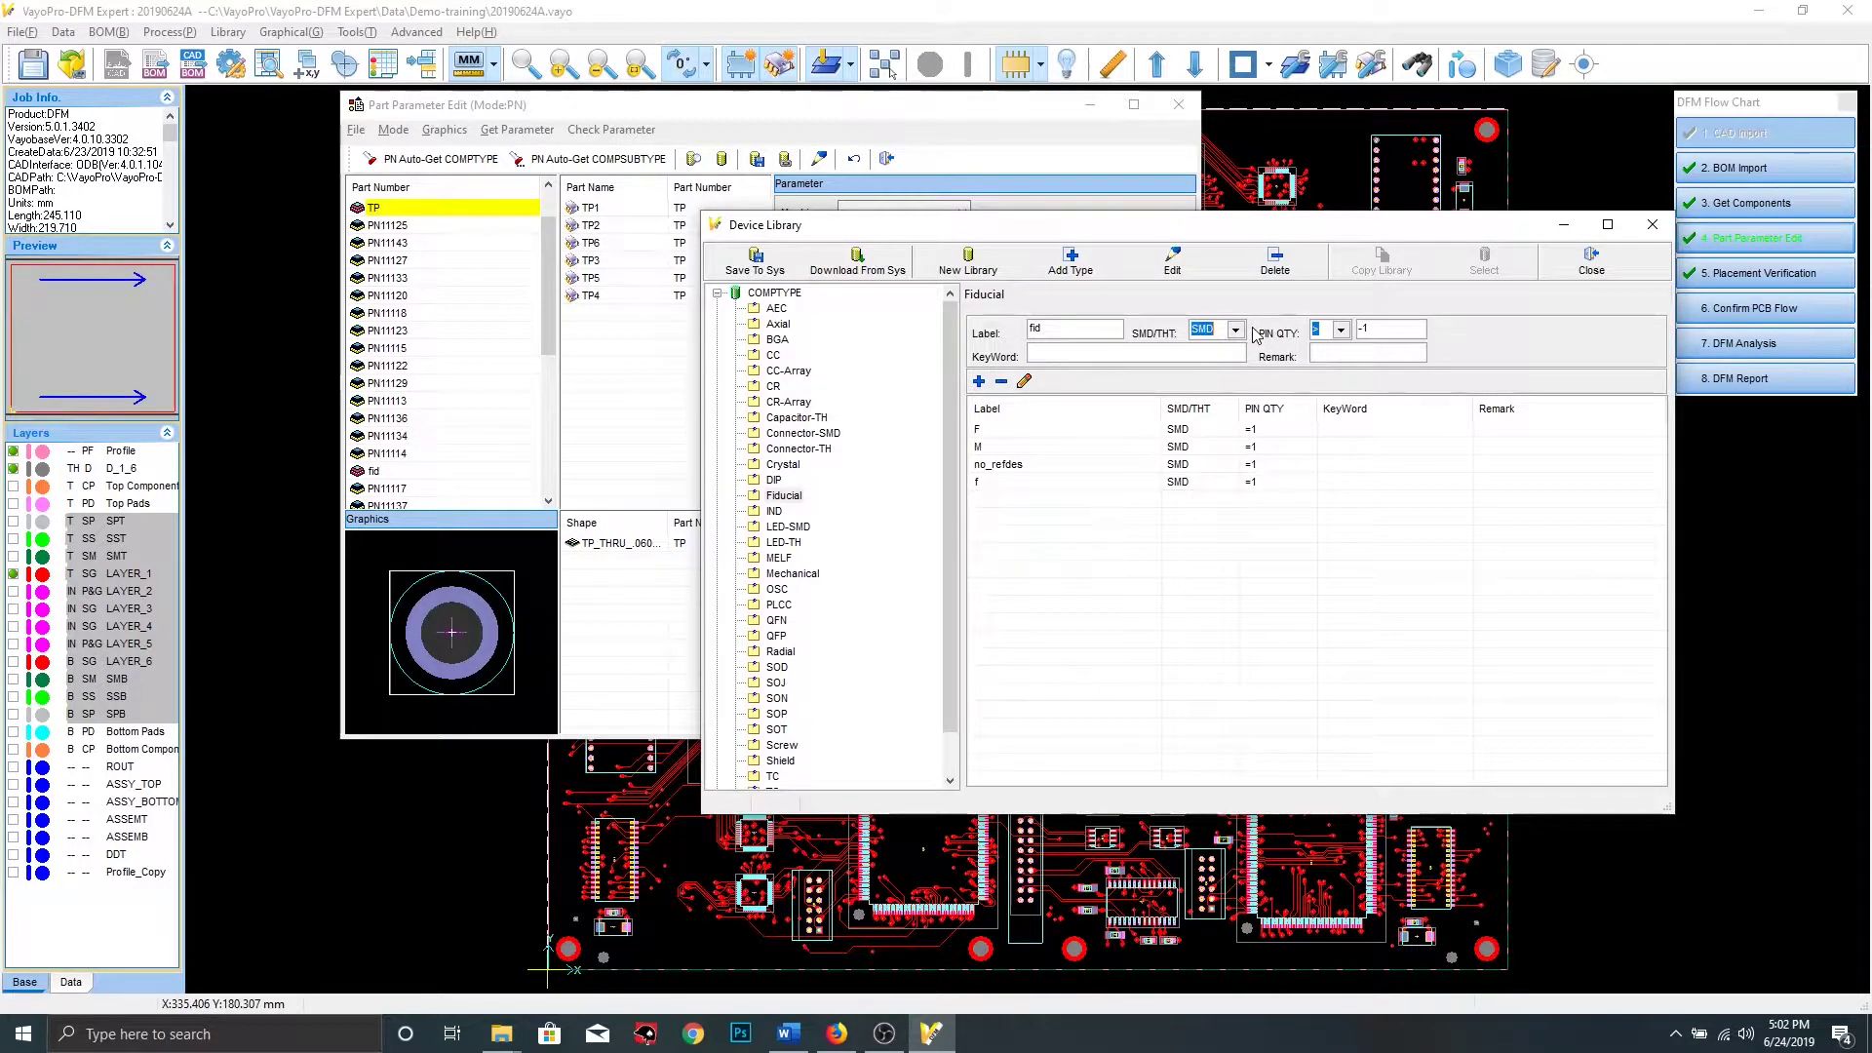
pyautogui.click(1342, 329)
pyautogui.click(1342, 351)
pyautogui.write('1')
pyautogui.click(979, 382)
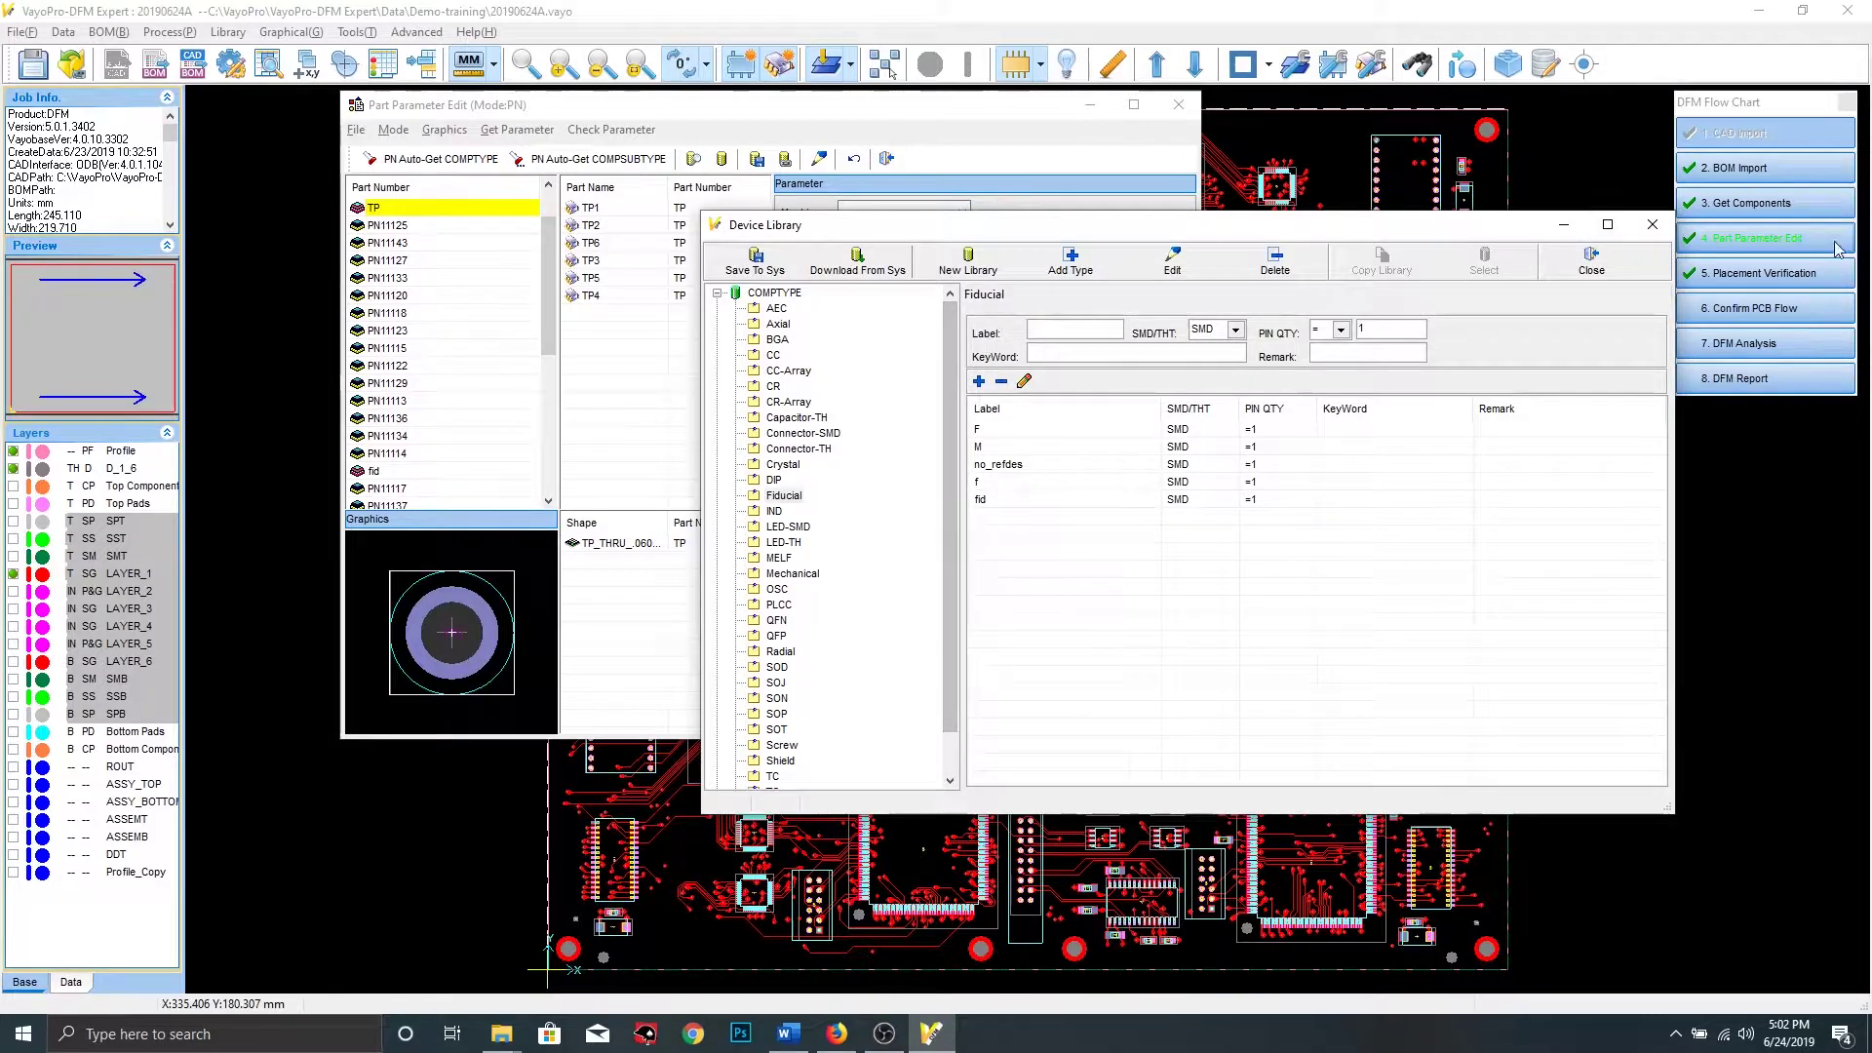
pyautogui.click(1593, 261)
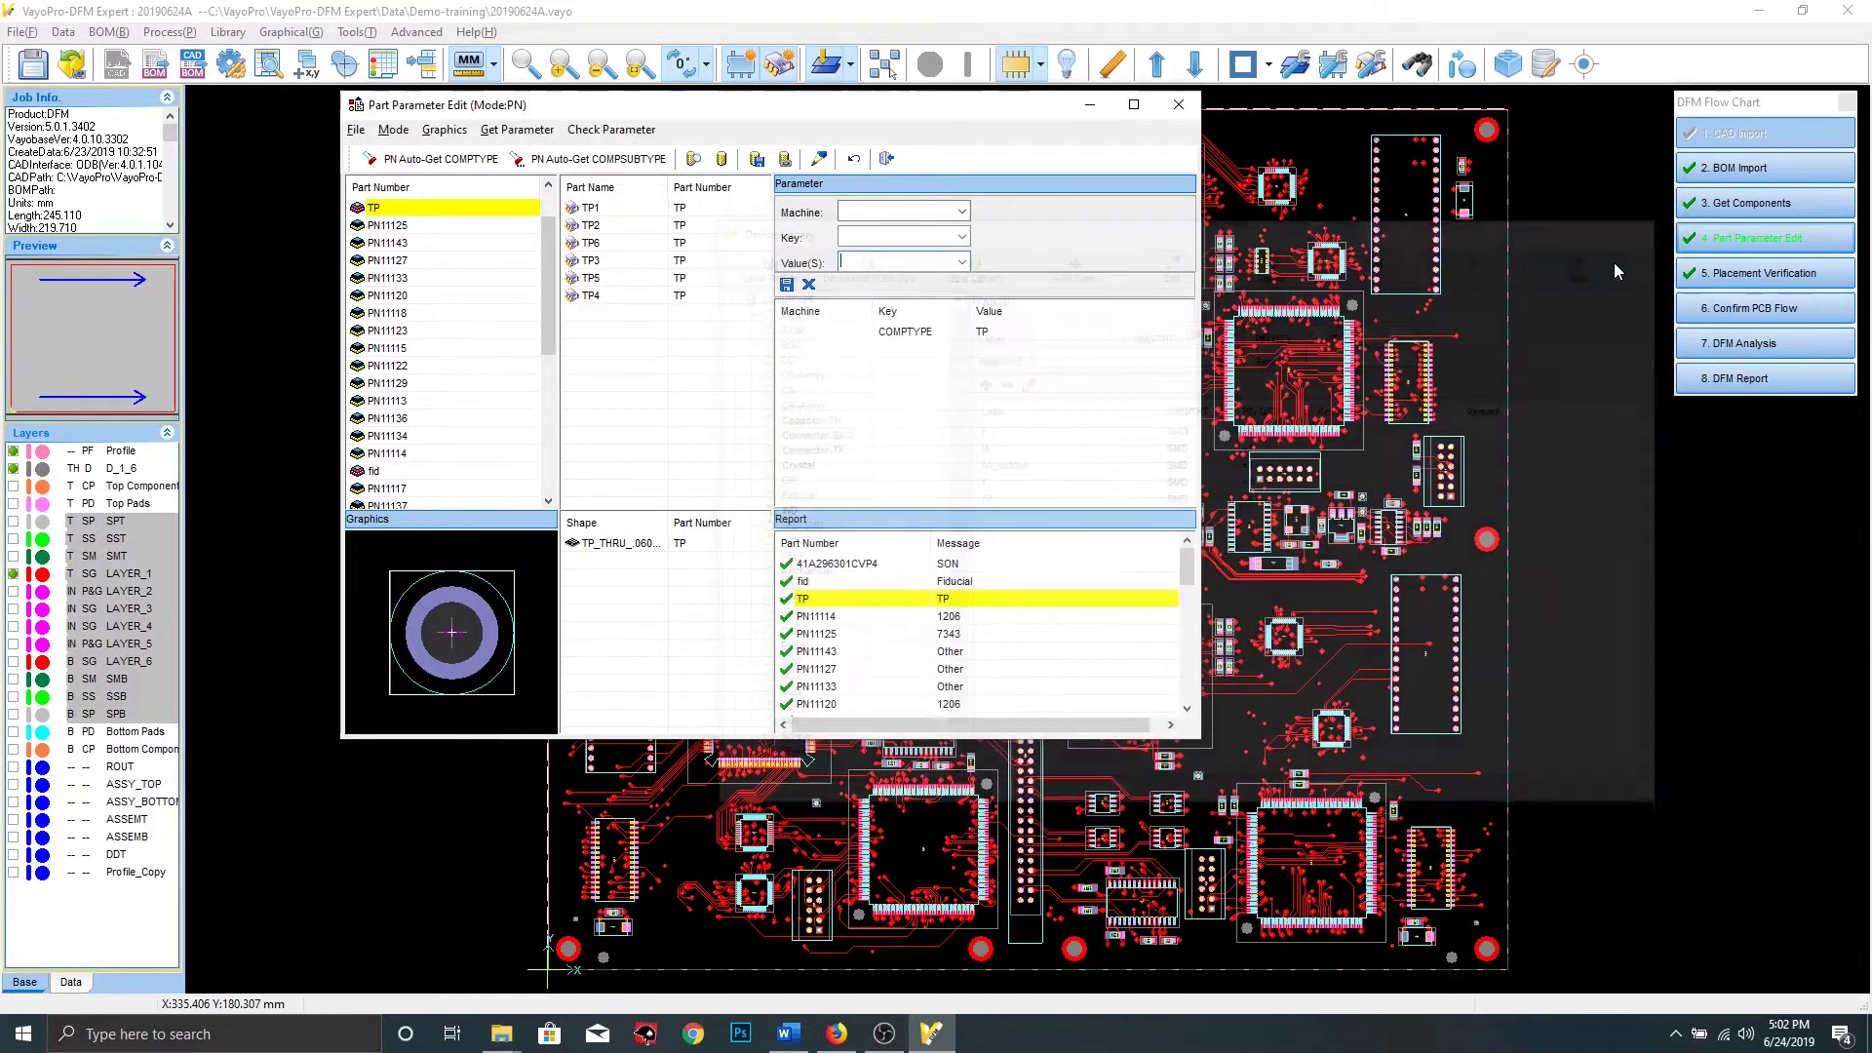
pyautogui.click(1179, 105)
# Confirm the PCB flow: rotate top side, thickness 1.6, Top primary, Bottom secondary, apply
pyautogui.click(1826, 305)
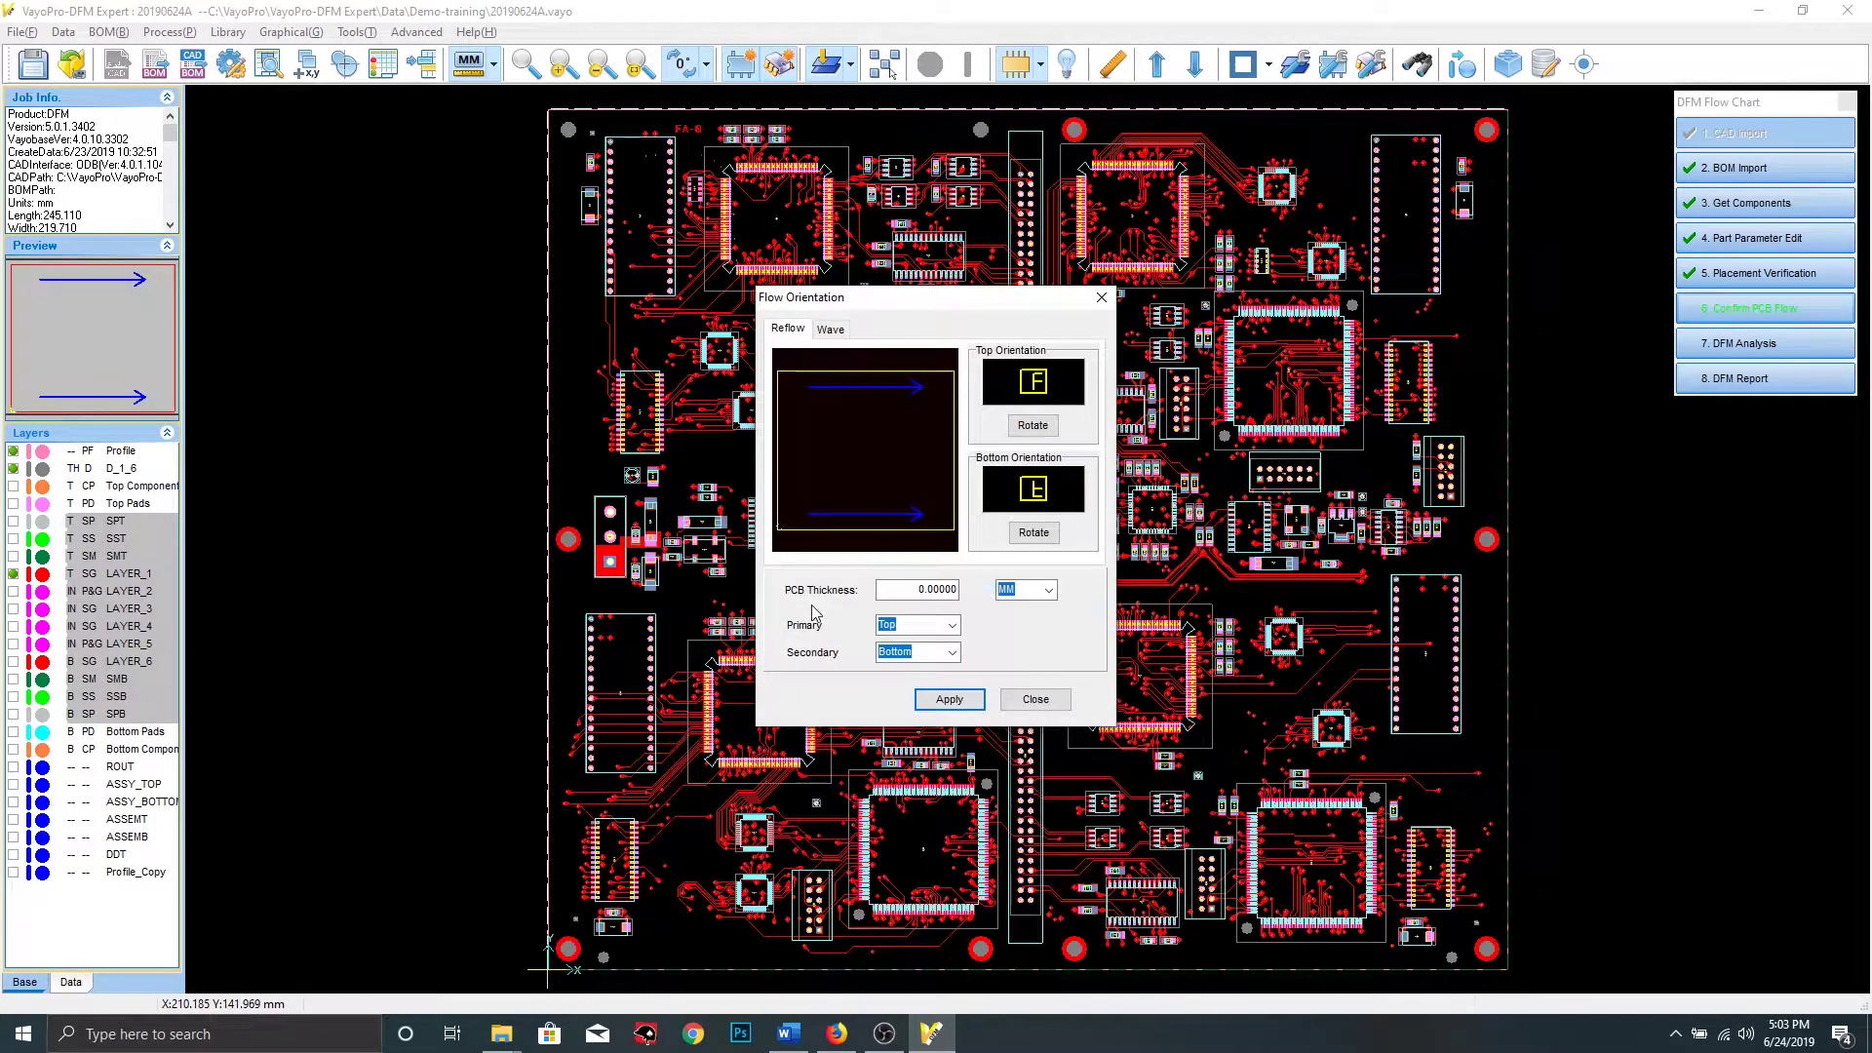
pyautogui.click(1033, 426)
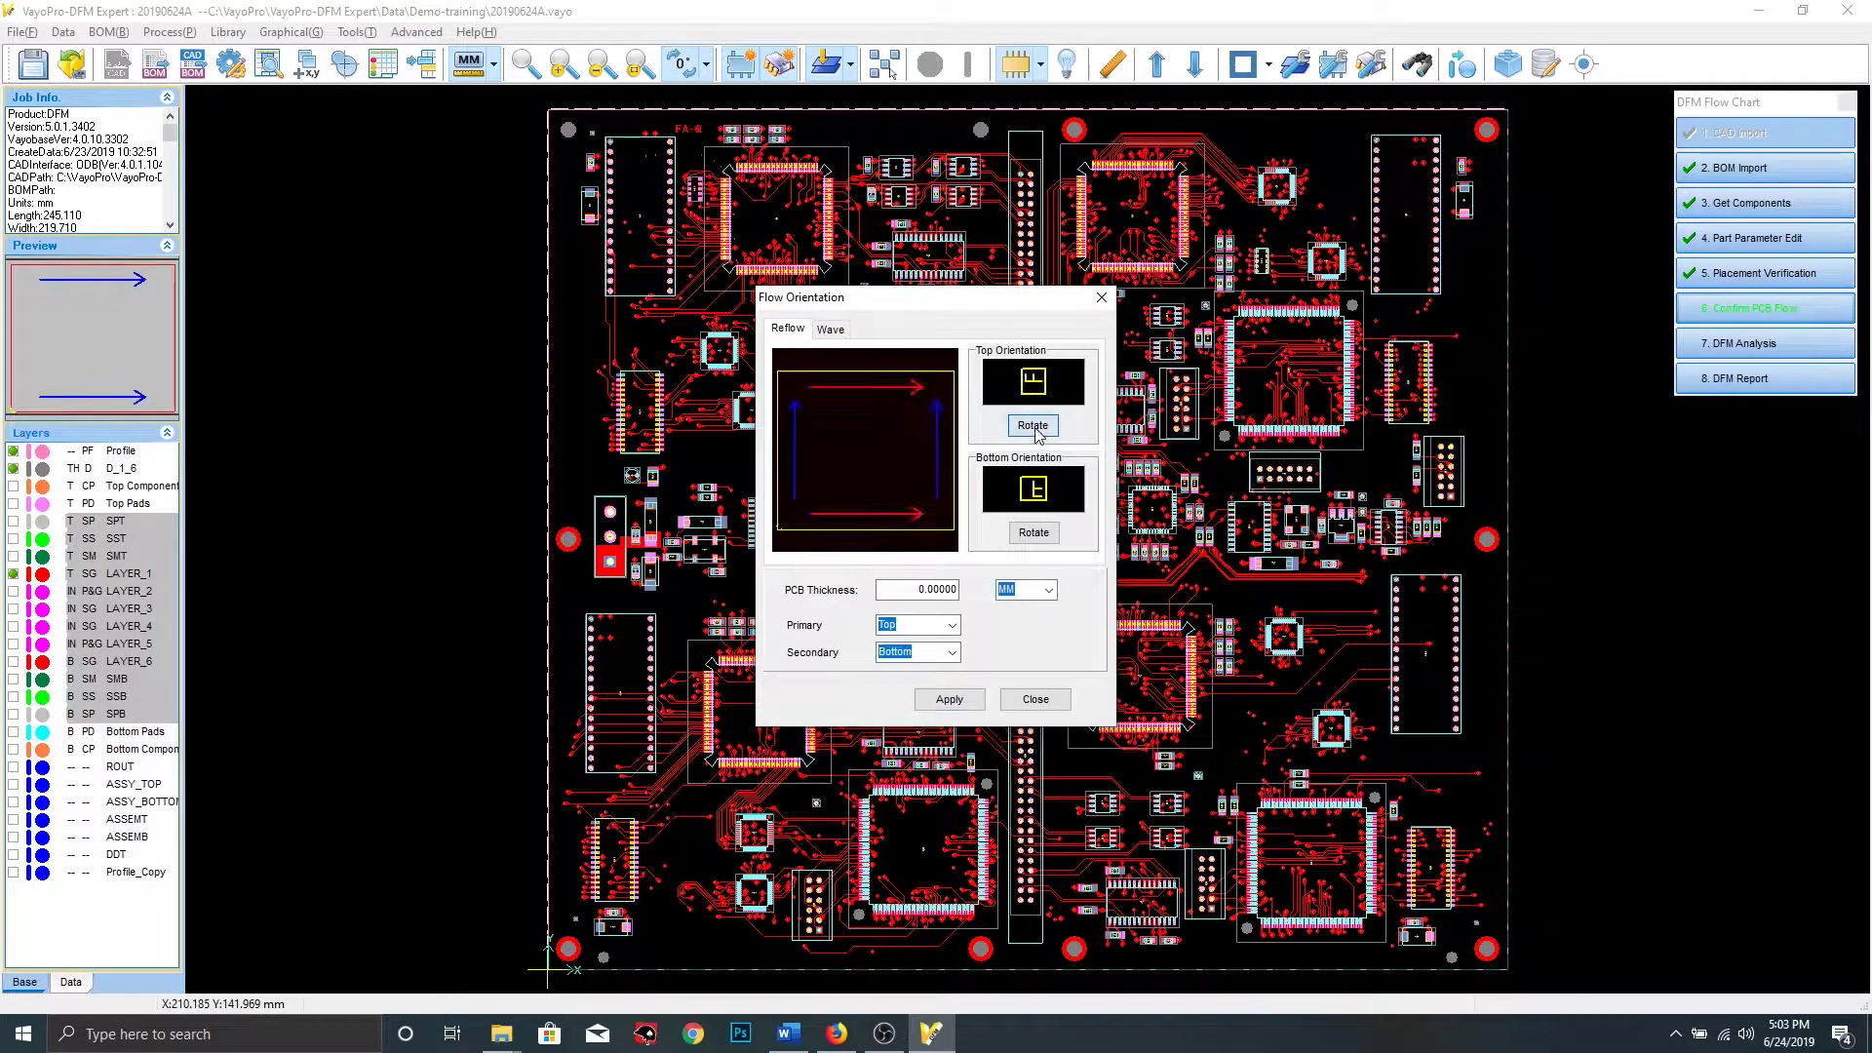
pyautogui.click(890, 592)
pyautogui.doubleClick(905, 588)
pyautogui.write('1.6')
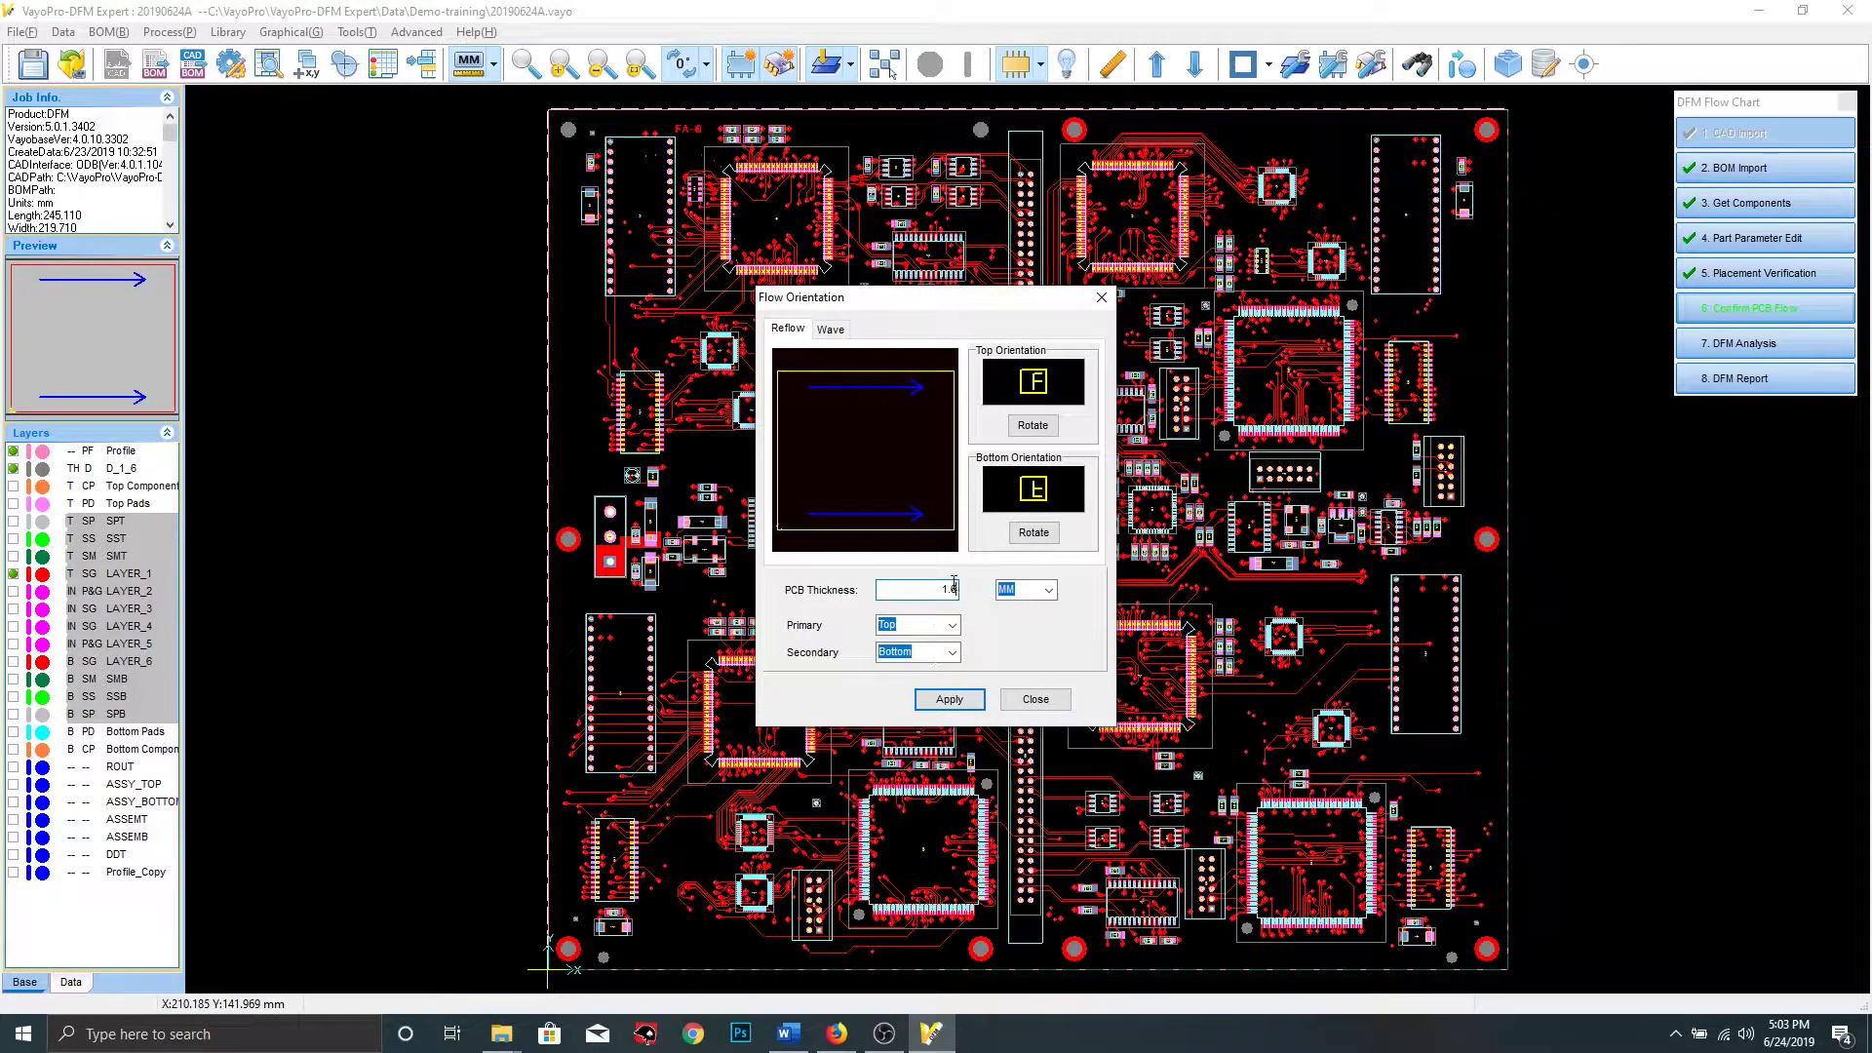
pyautogui.click(954, 631)
pyautogui.click(954, 632)
pyautogui.click(954, 656)
pyautogui.click(955, 656)
pyautogui.click(949, 699)
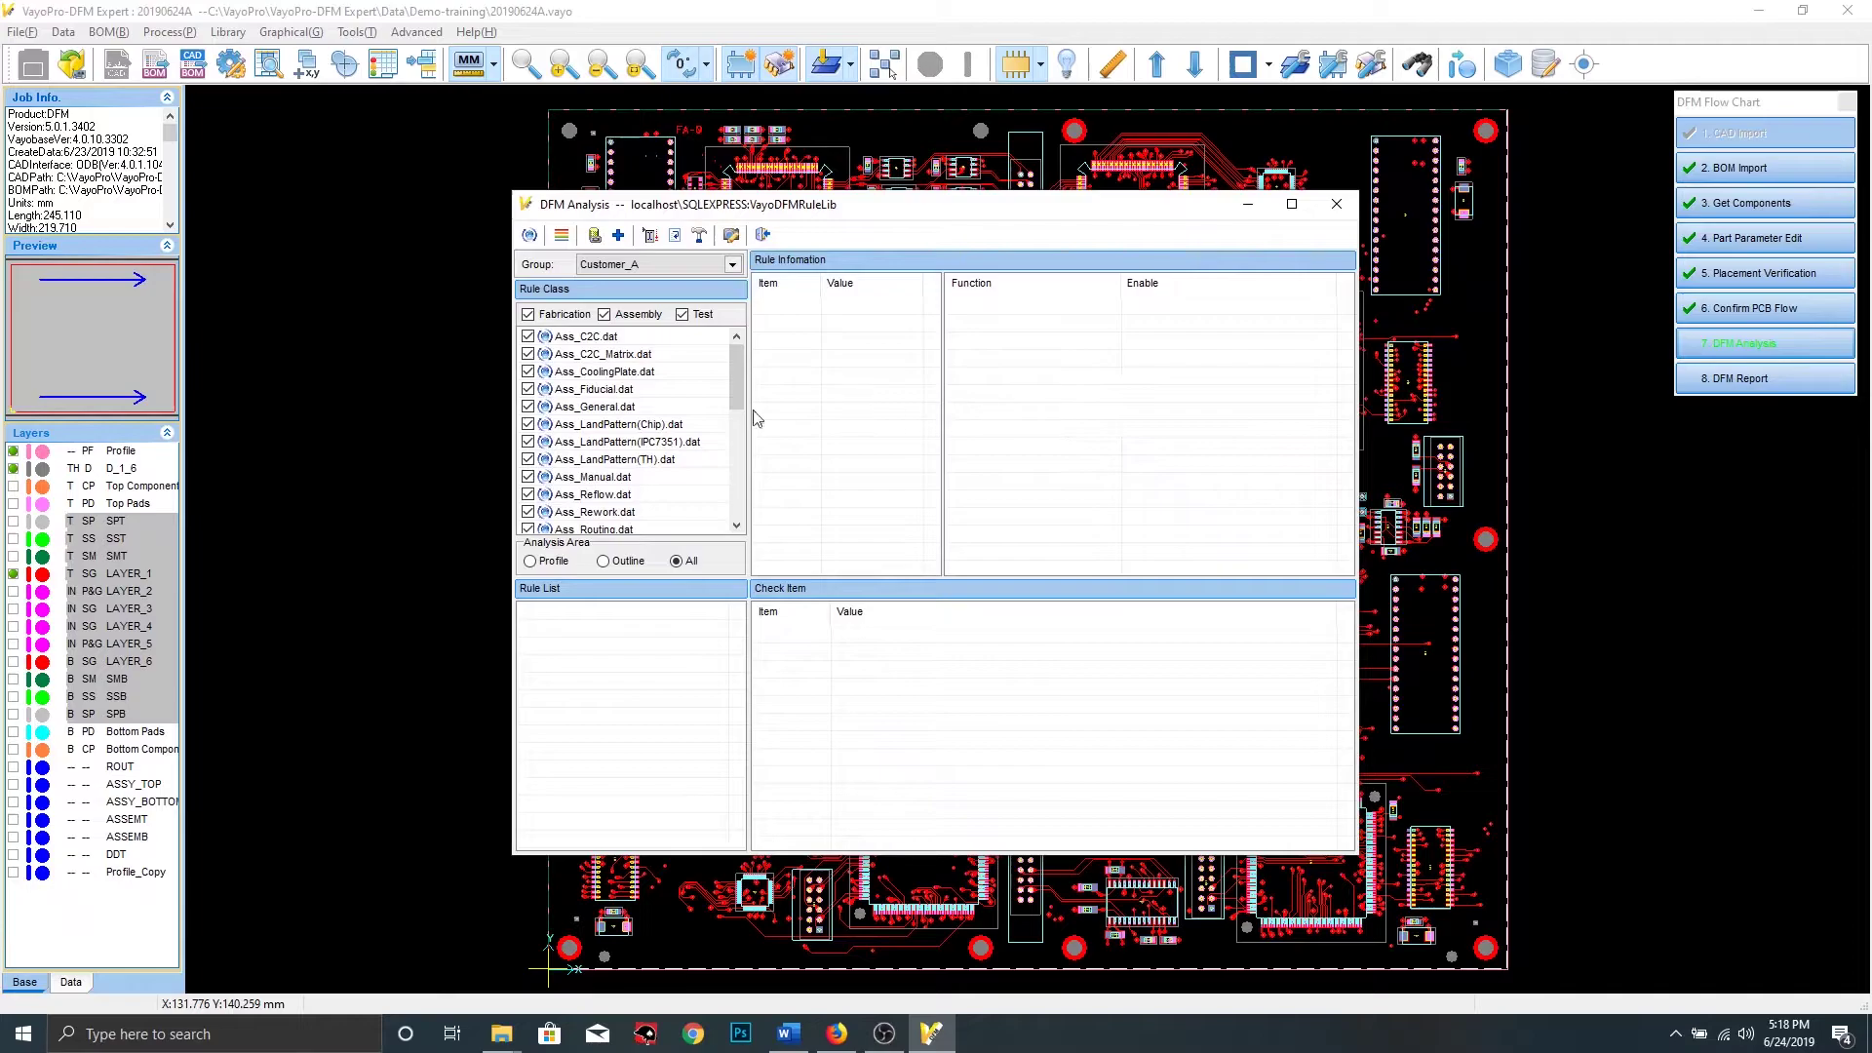
# Keep rule group Customer_A and download the Customer_A rules from the rule library
pyautogui.click(733, 266)
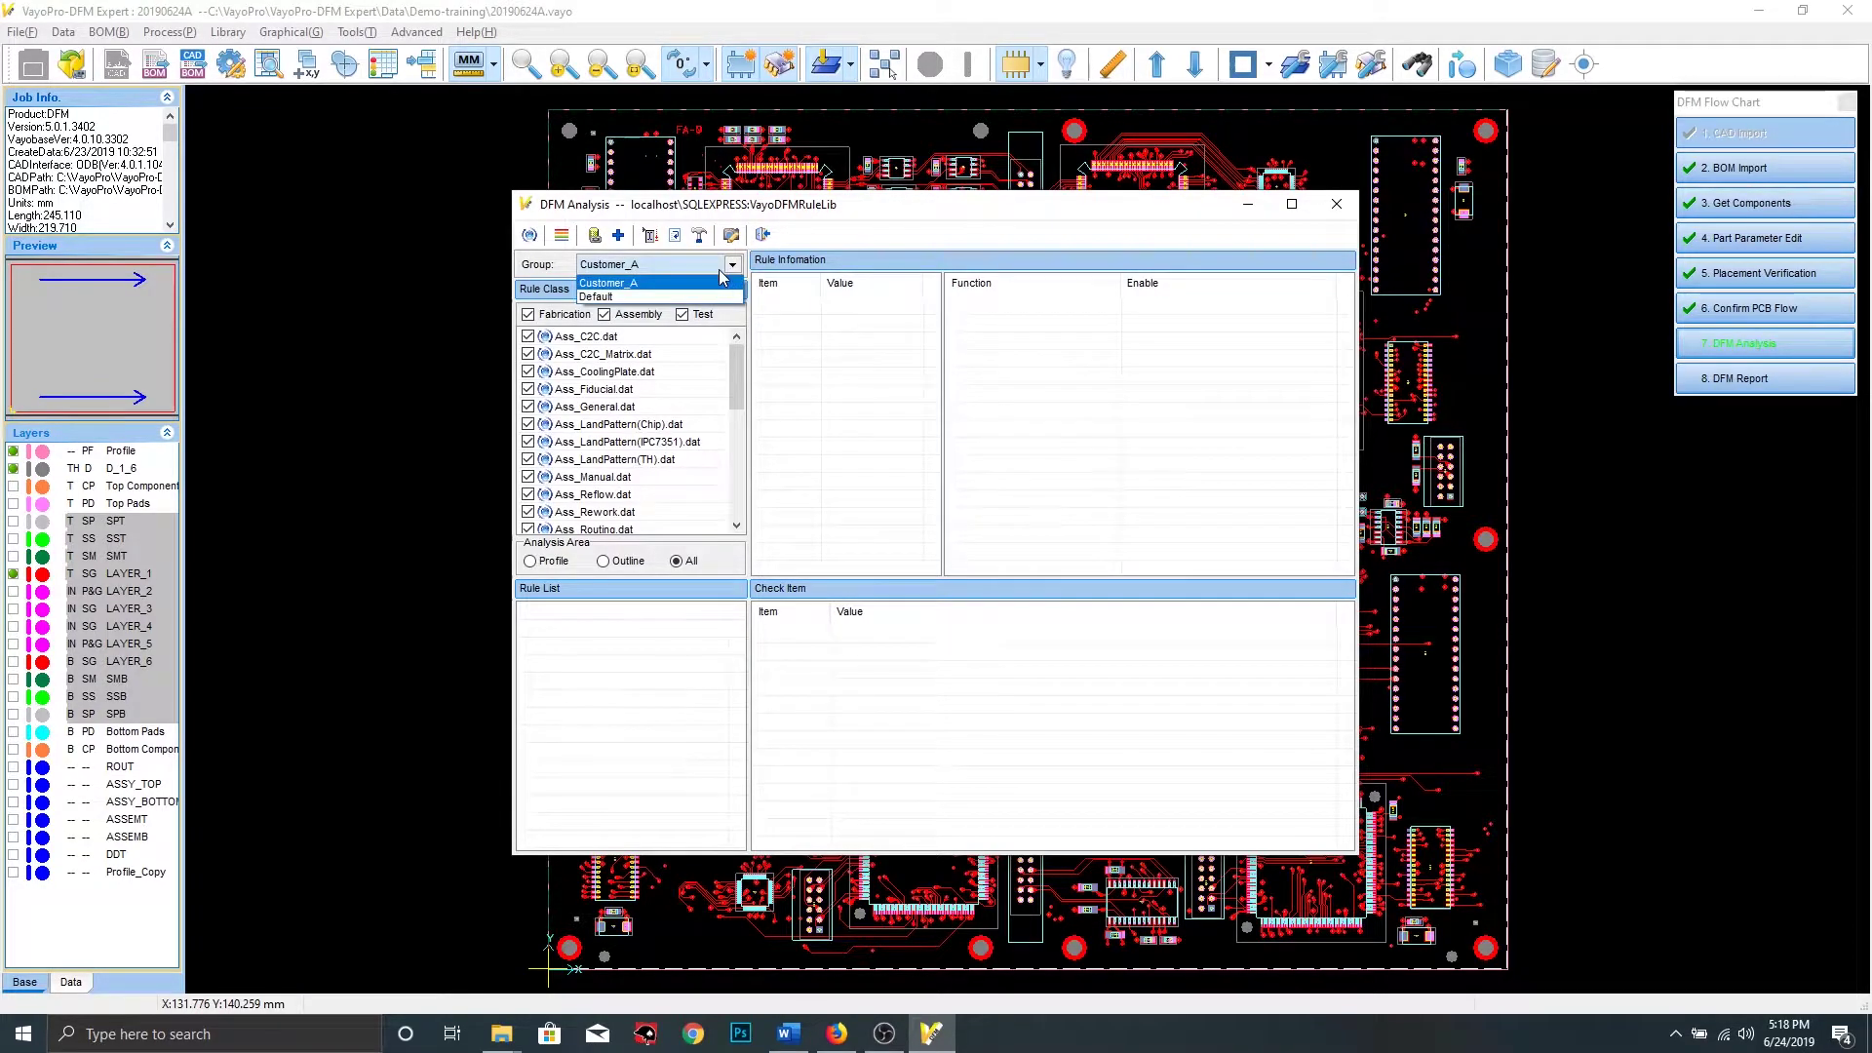
pyautogui.click(724, 268)
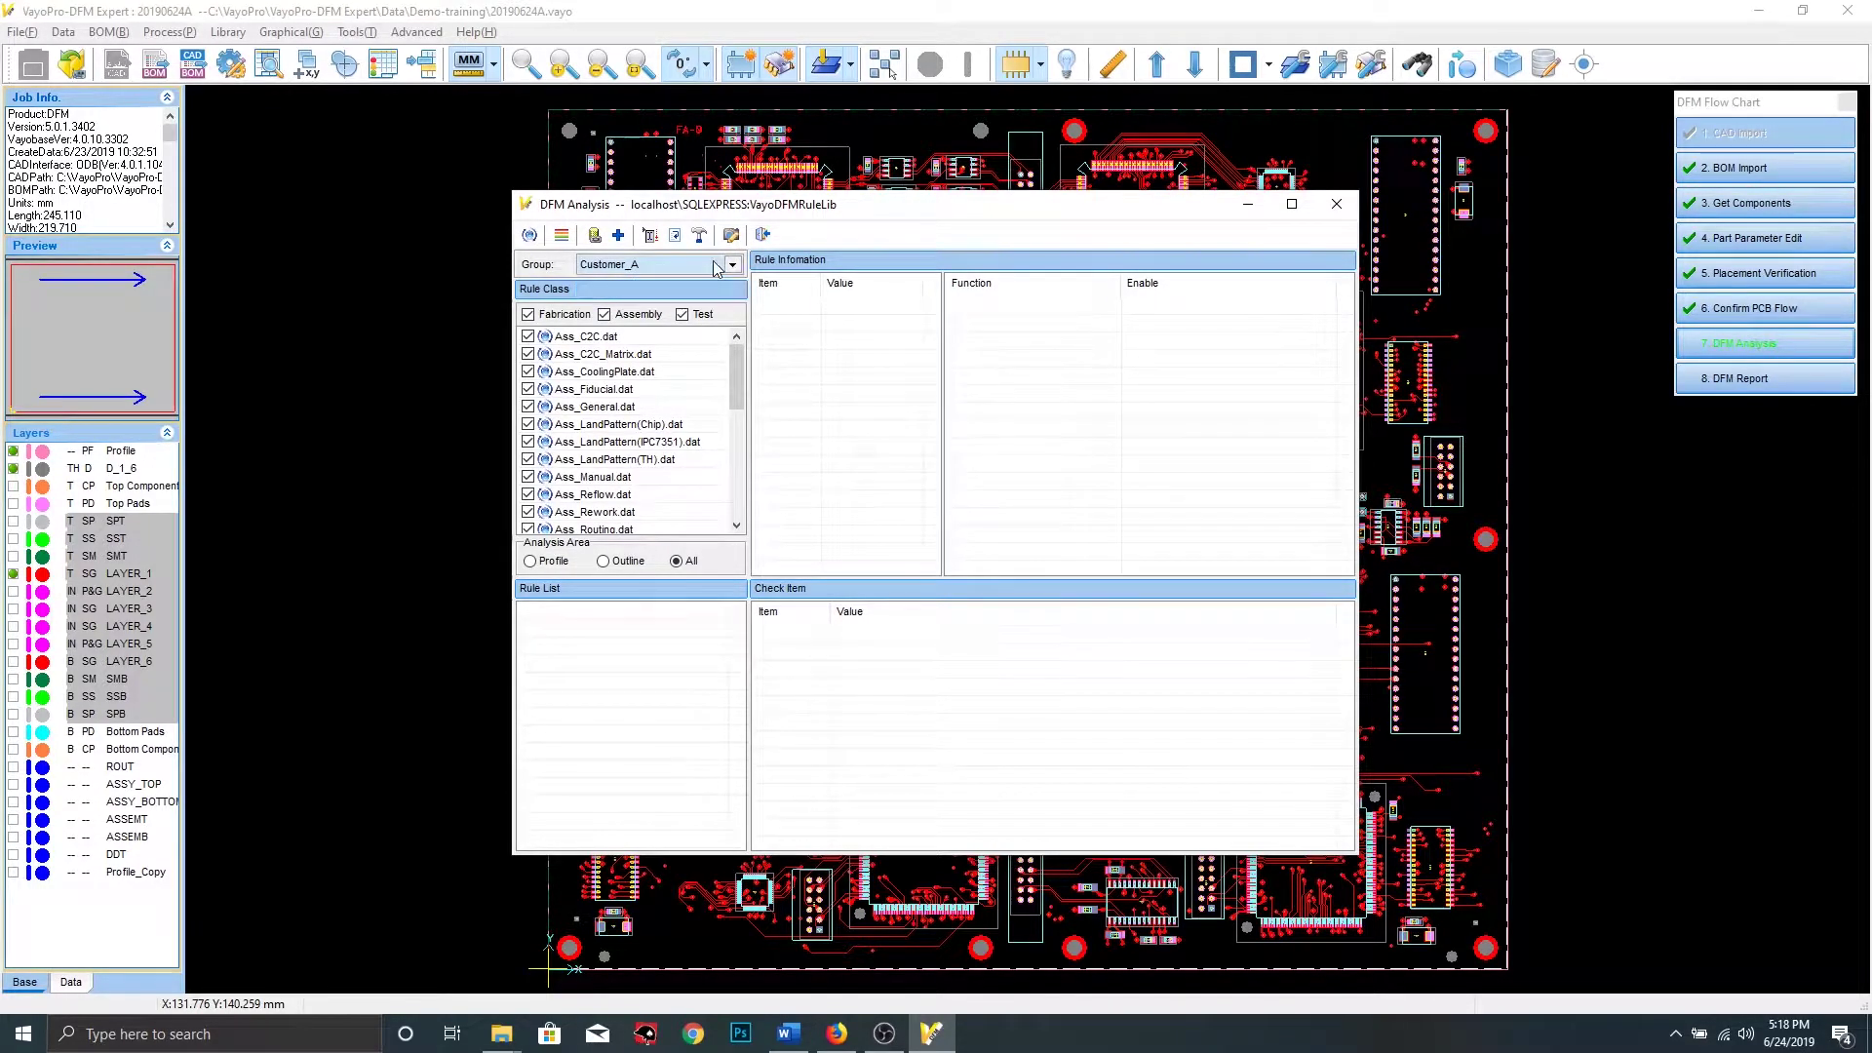
pyautogui.click(618, 236)
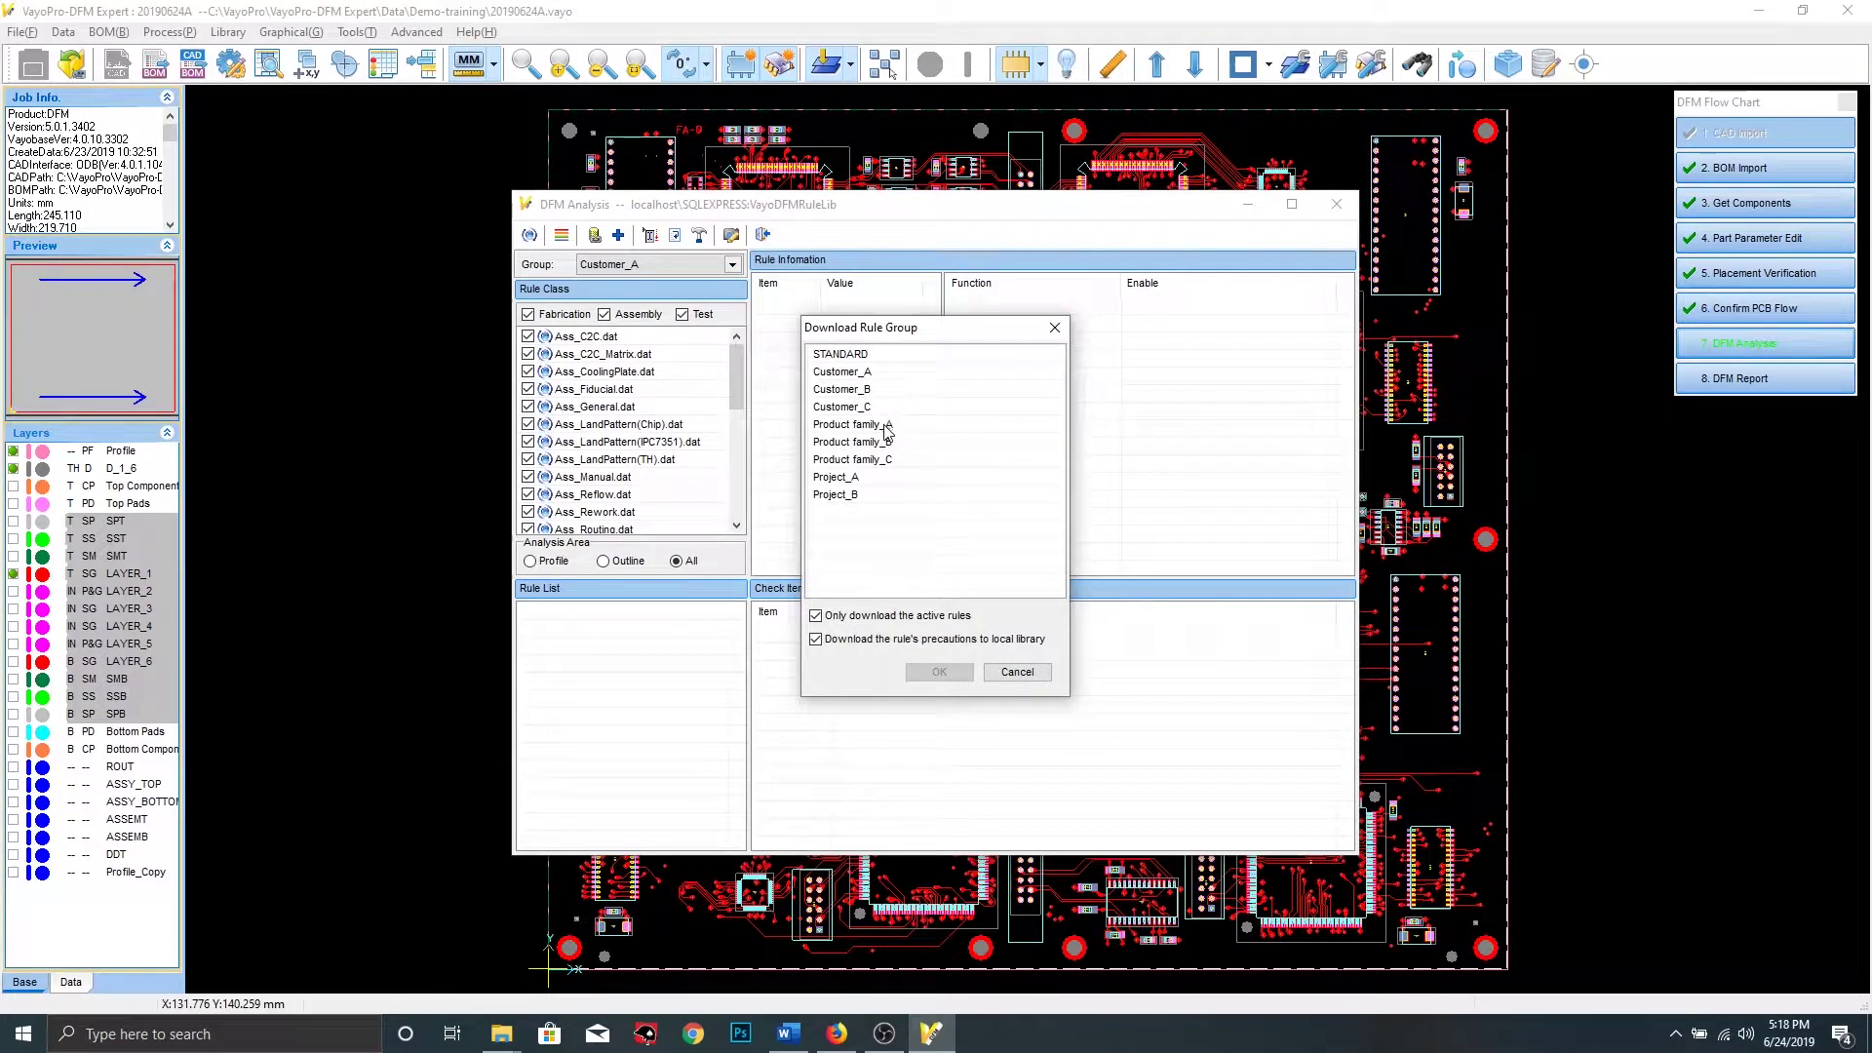
pyautogui.click(858, 373)
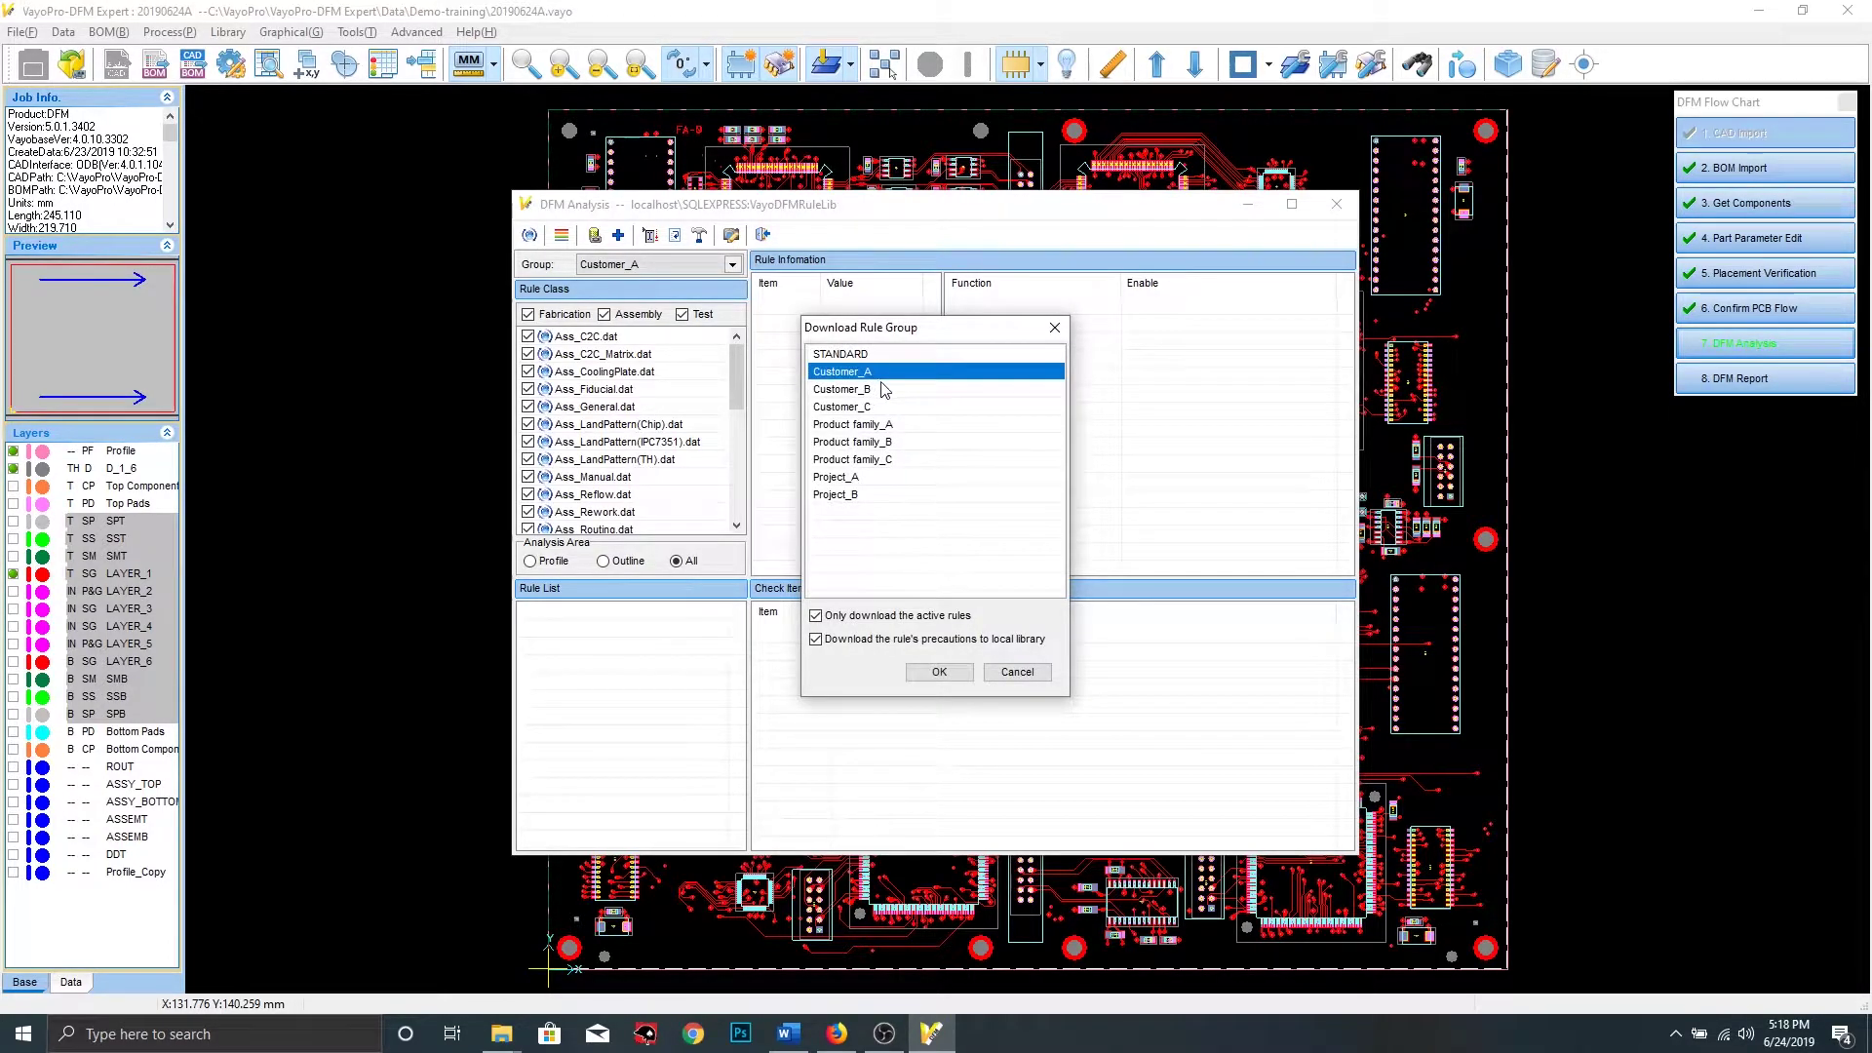
pyautogui.click(936, 673)
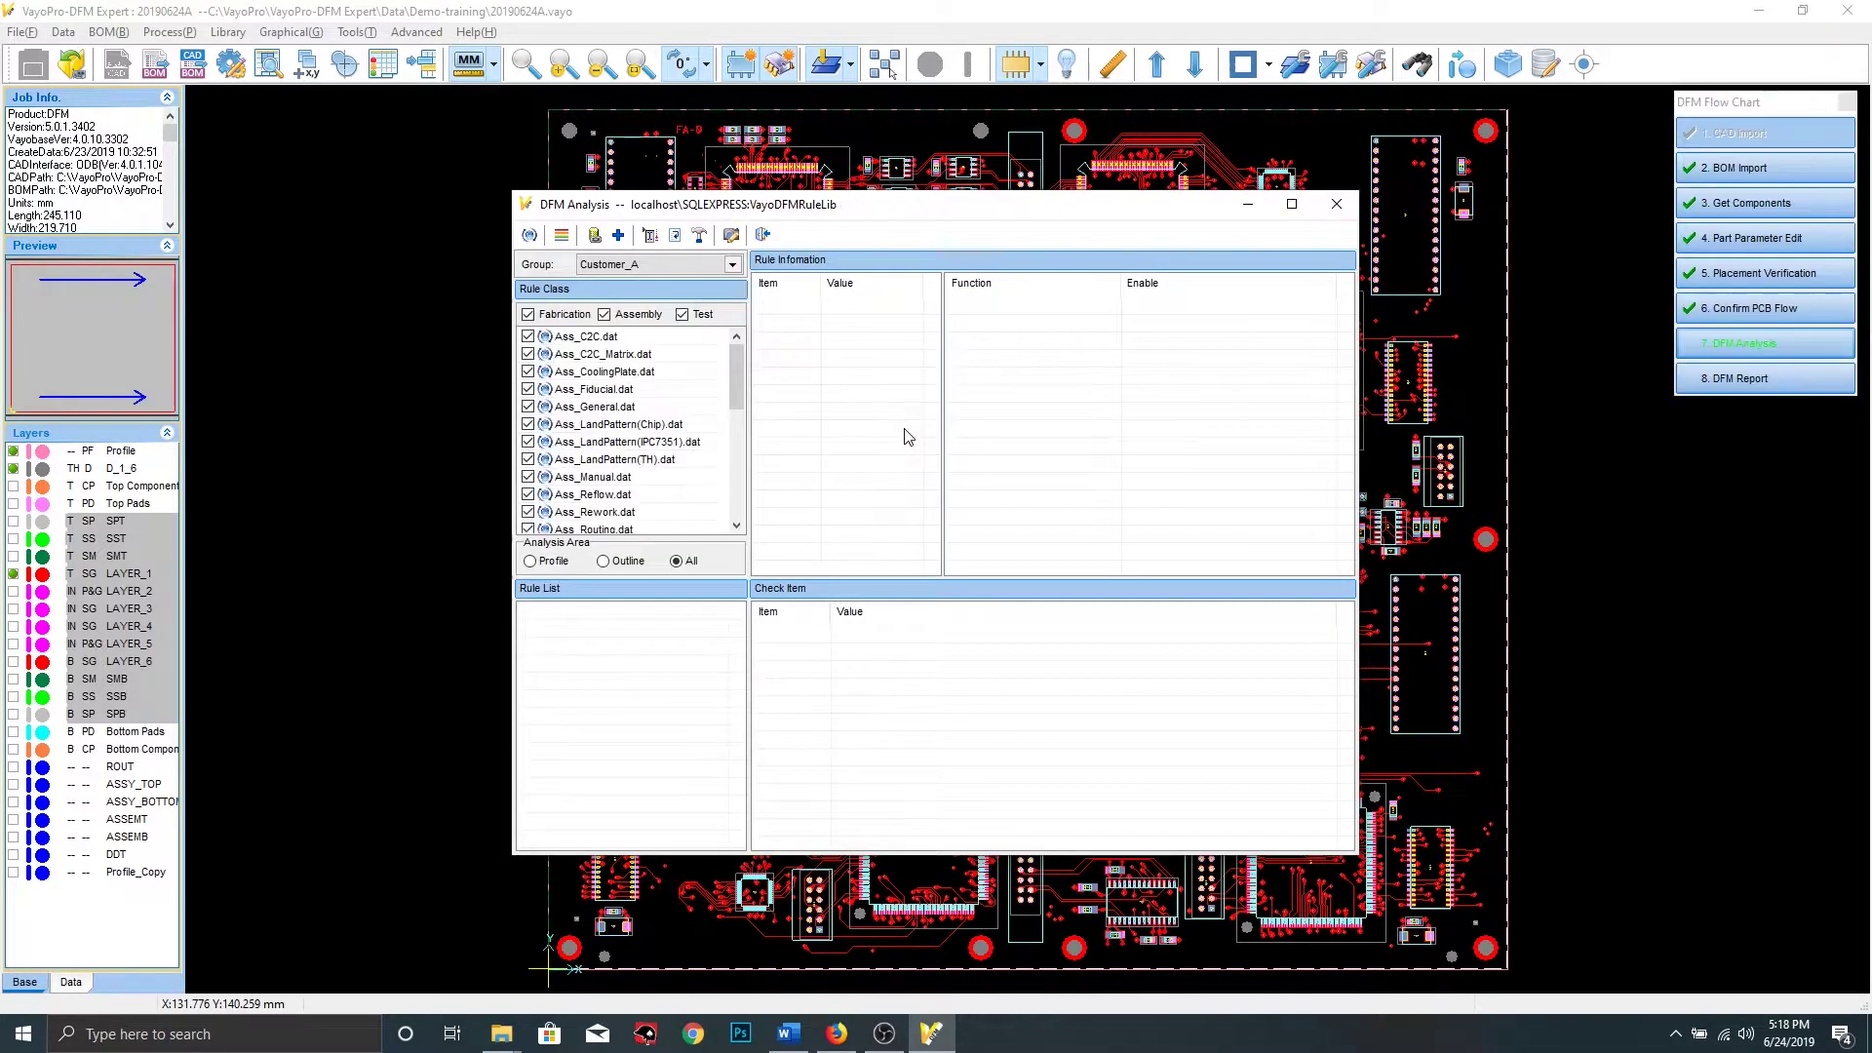
# Browse the rules in Ass_C2C, Ass_C2C_Matrix, Ass_LandPattern(Chip) and Ass_LandPattern(IPC7351)
pyautogui.click(551, 339)
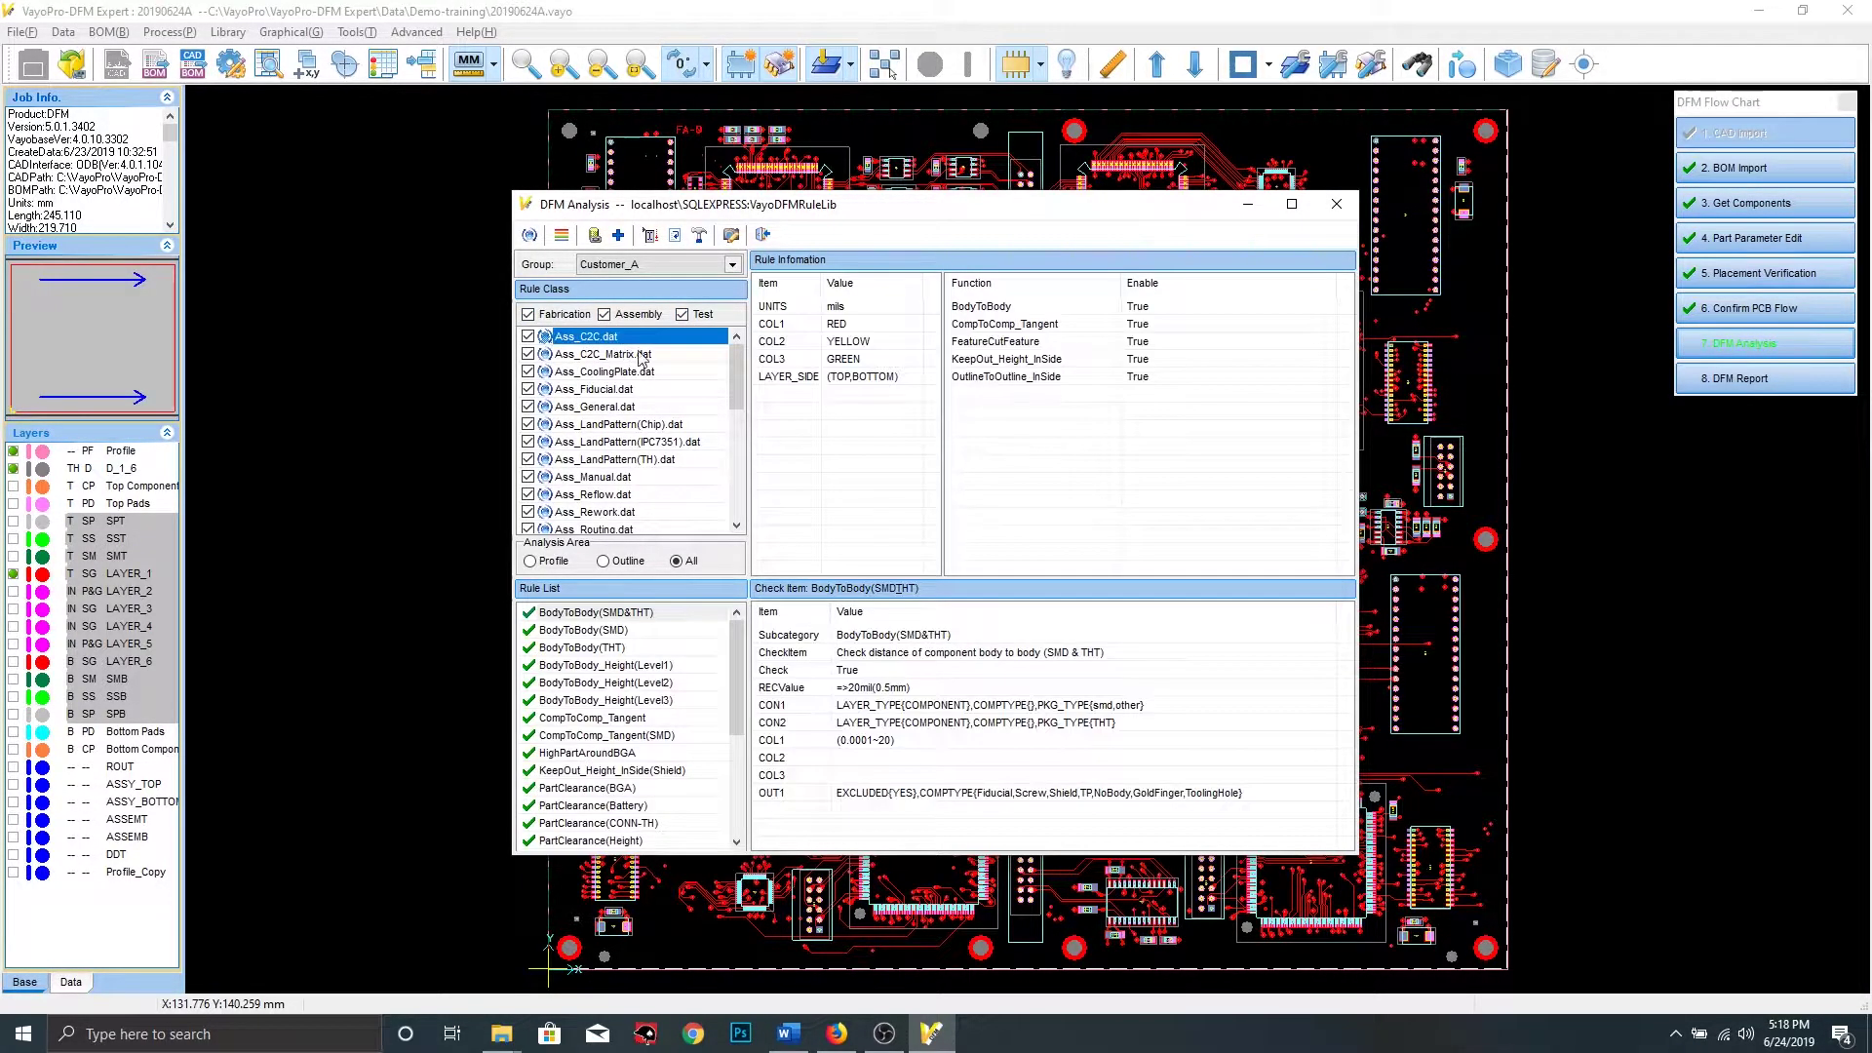
pyautogui.scroll(-4, 665, 697)
pyautogui.moveTo(738, 679); pyautogui.dragTo(749, 783)
pyautogui.scroll(5, 683, 722)
pyautogui.scroll(6, 624, 370)
pyautogui.click(612, 356)
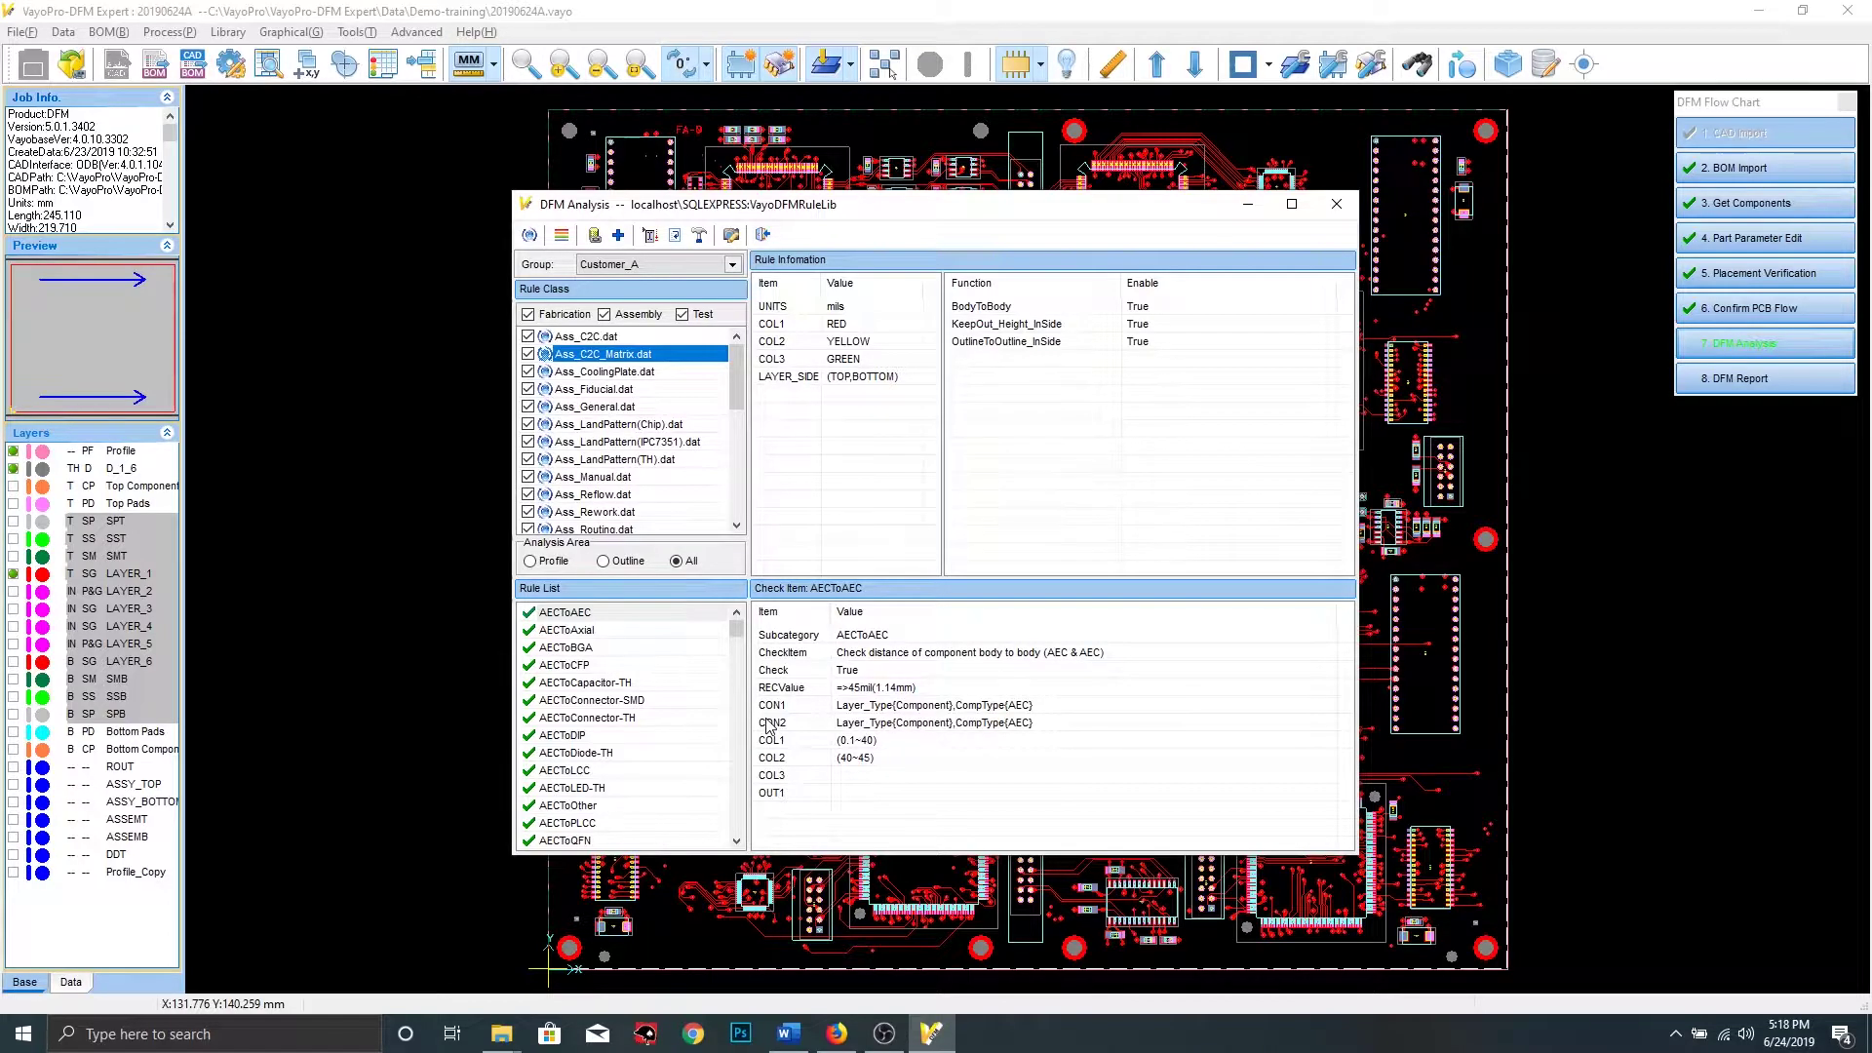
pyautogui.moveTo(738, 626)
pyautogui.mouseDown()
pyautogui.moveTo(740, 825)
pyautogui.moveTo(748, 593)
pyautogui.mouseUp()
pyautogui.click(634, 428)
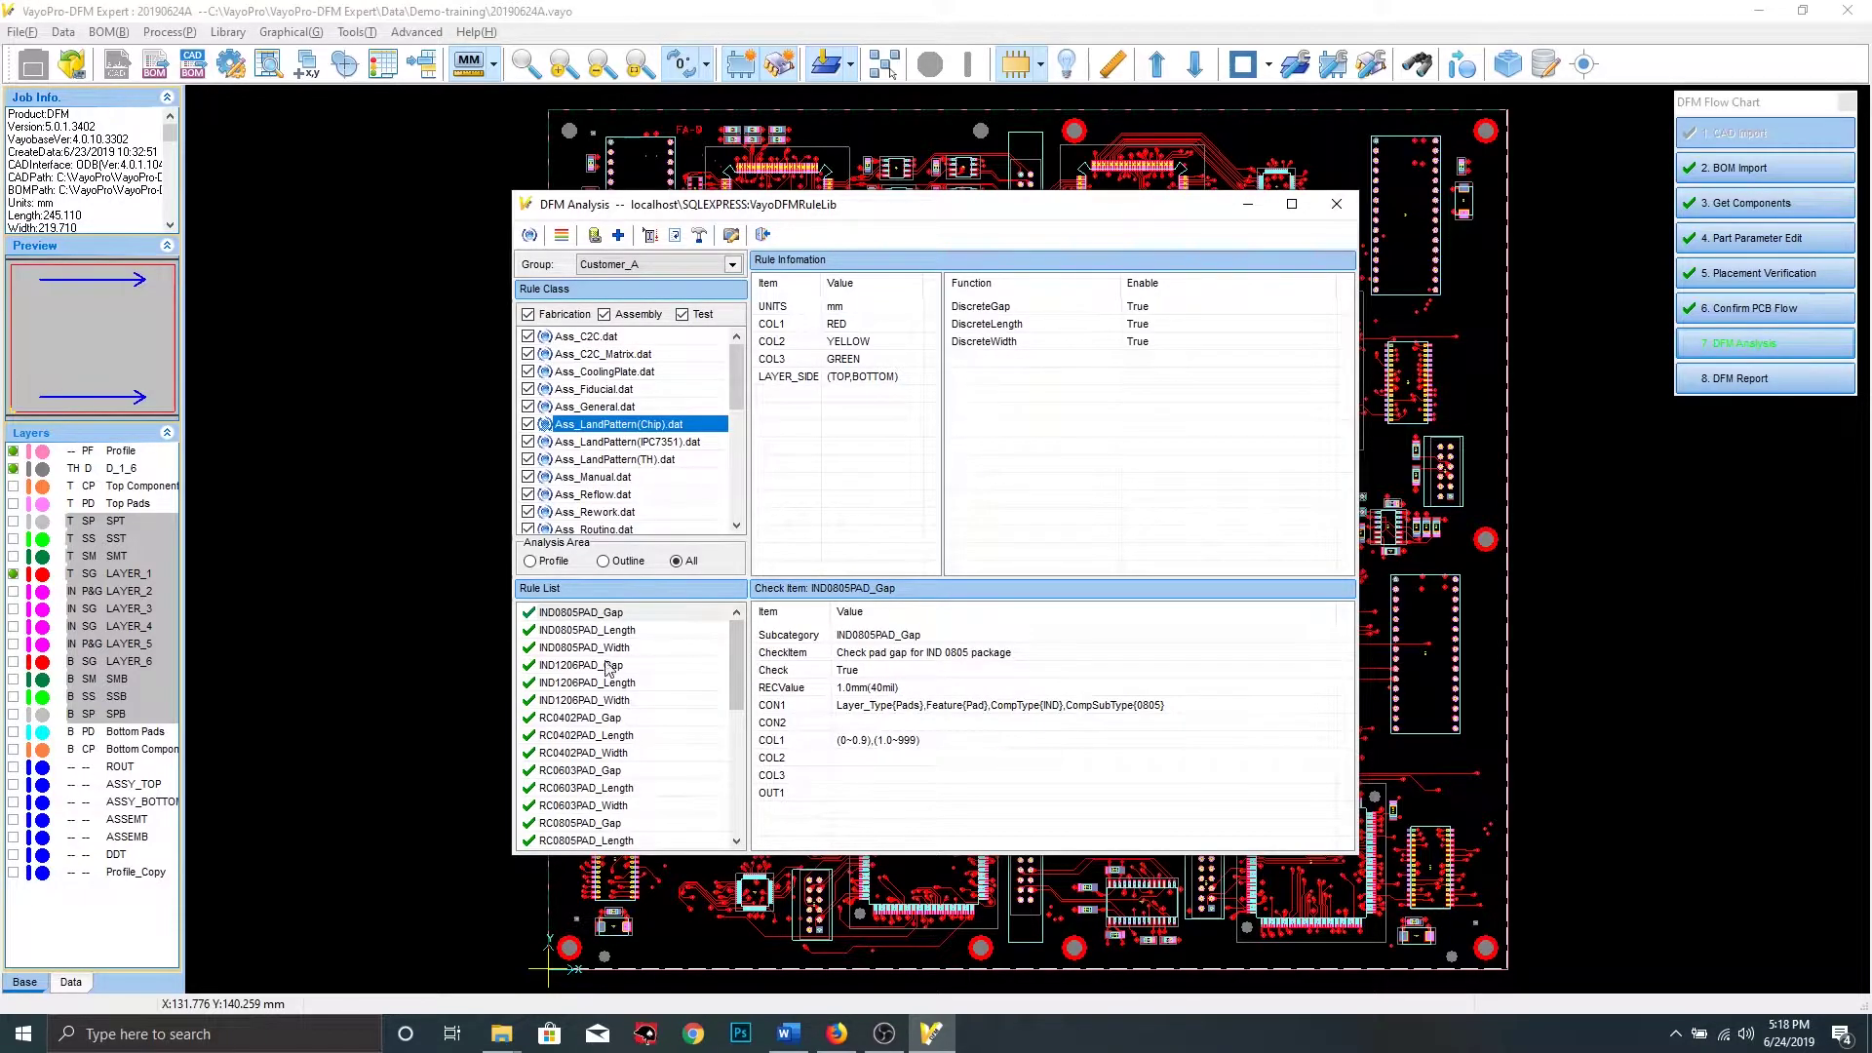
pyautogui.moveTo(741, 651)
pyautogui.mouseDown()
pyautogui.moveTo(741, 771)
pyautogui.moveTo(742, 678)
pyautogui.moveTo(714, 633)
pyautogui.mouseUp()
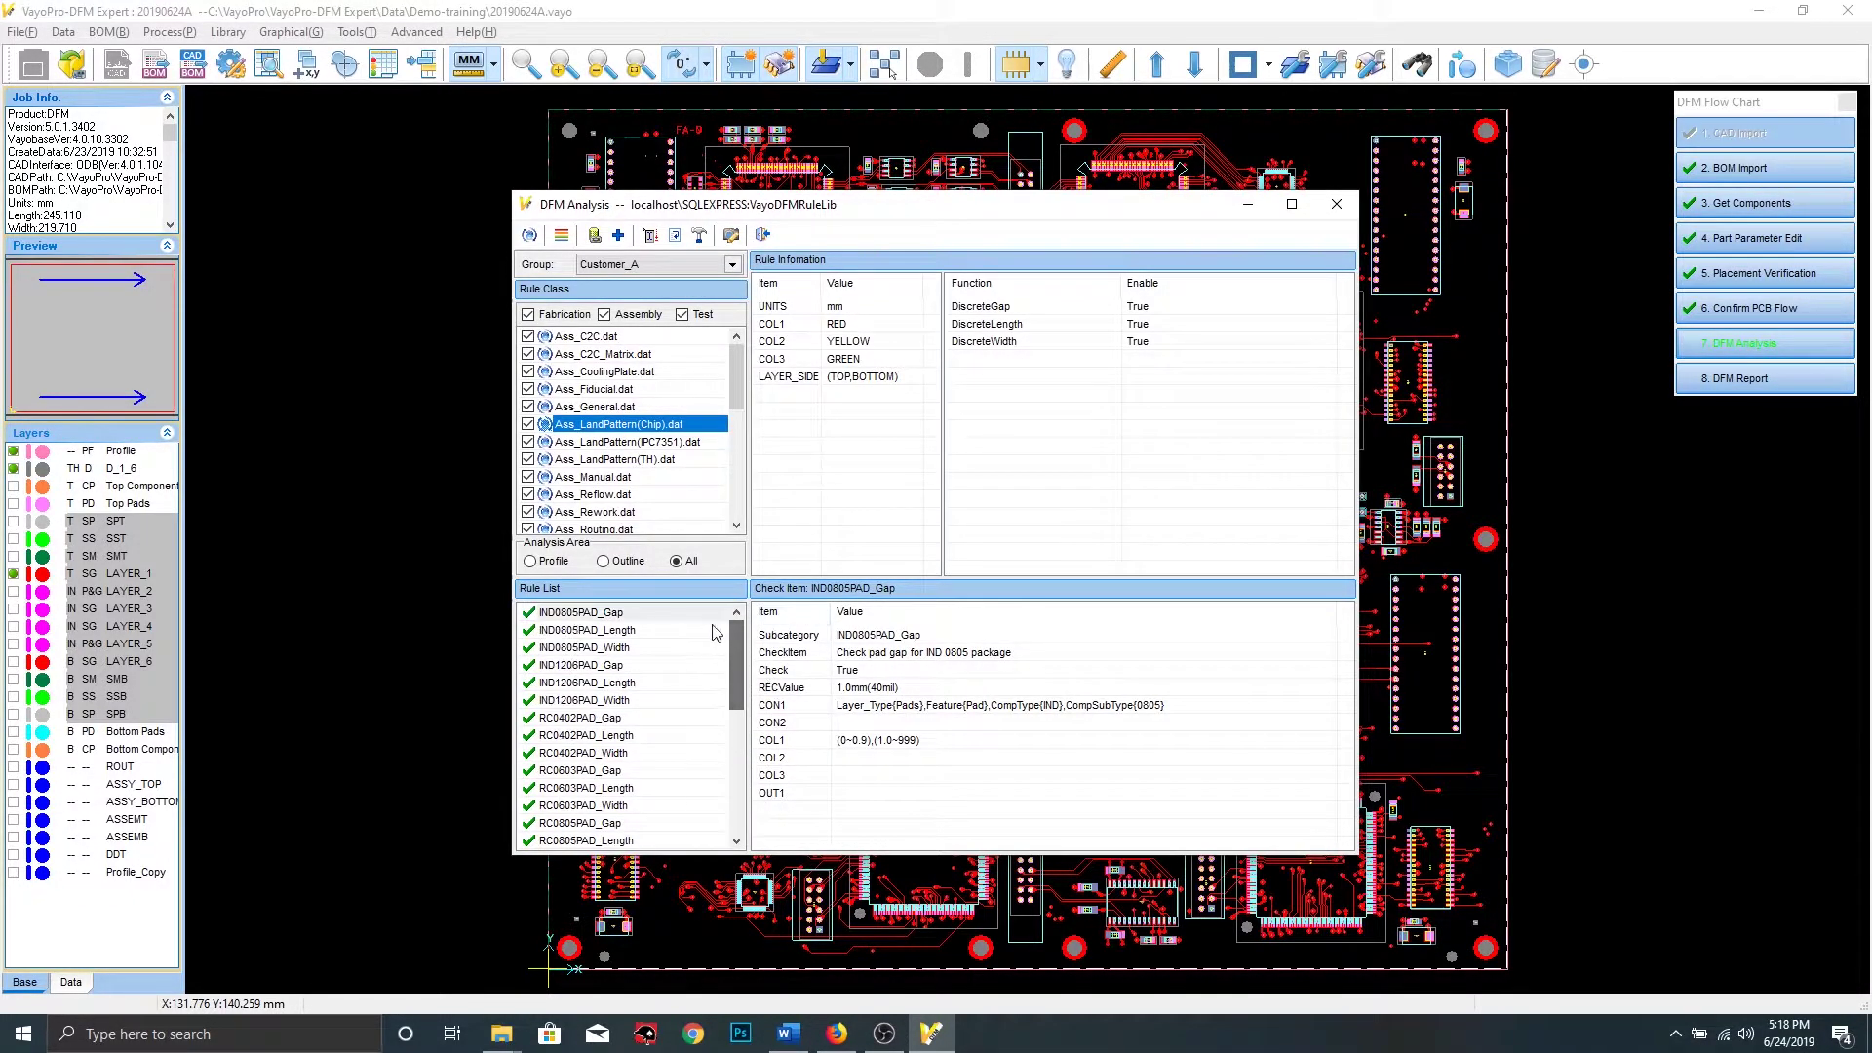
pyautogui.click(640, 441)
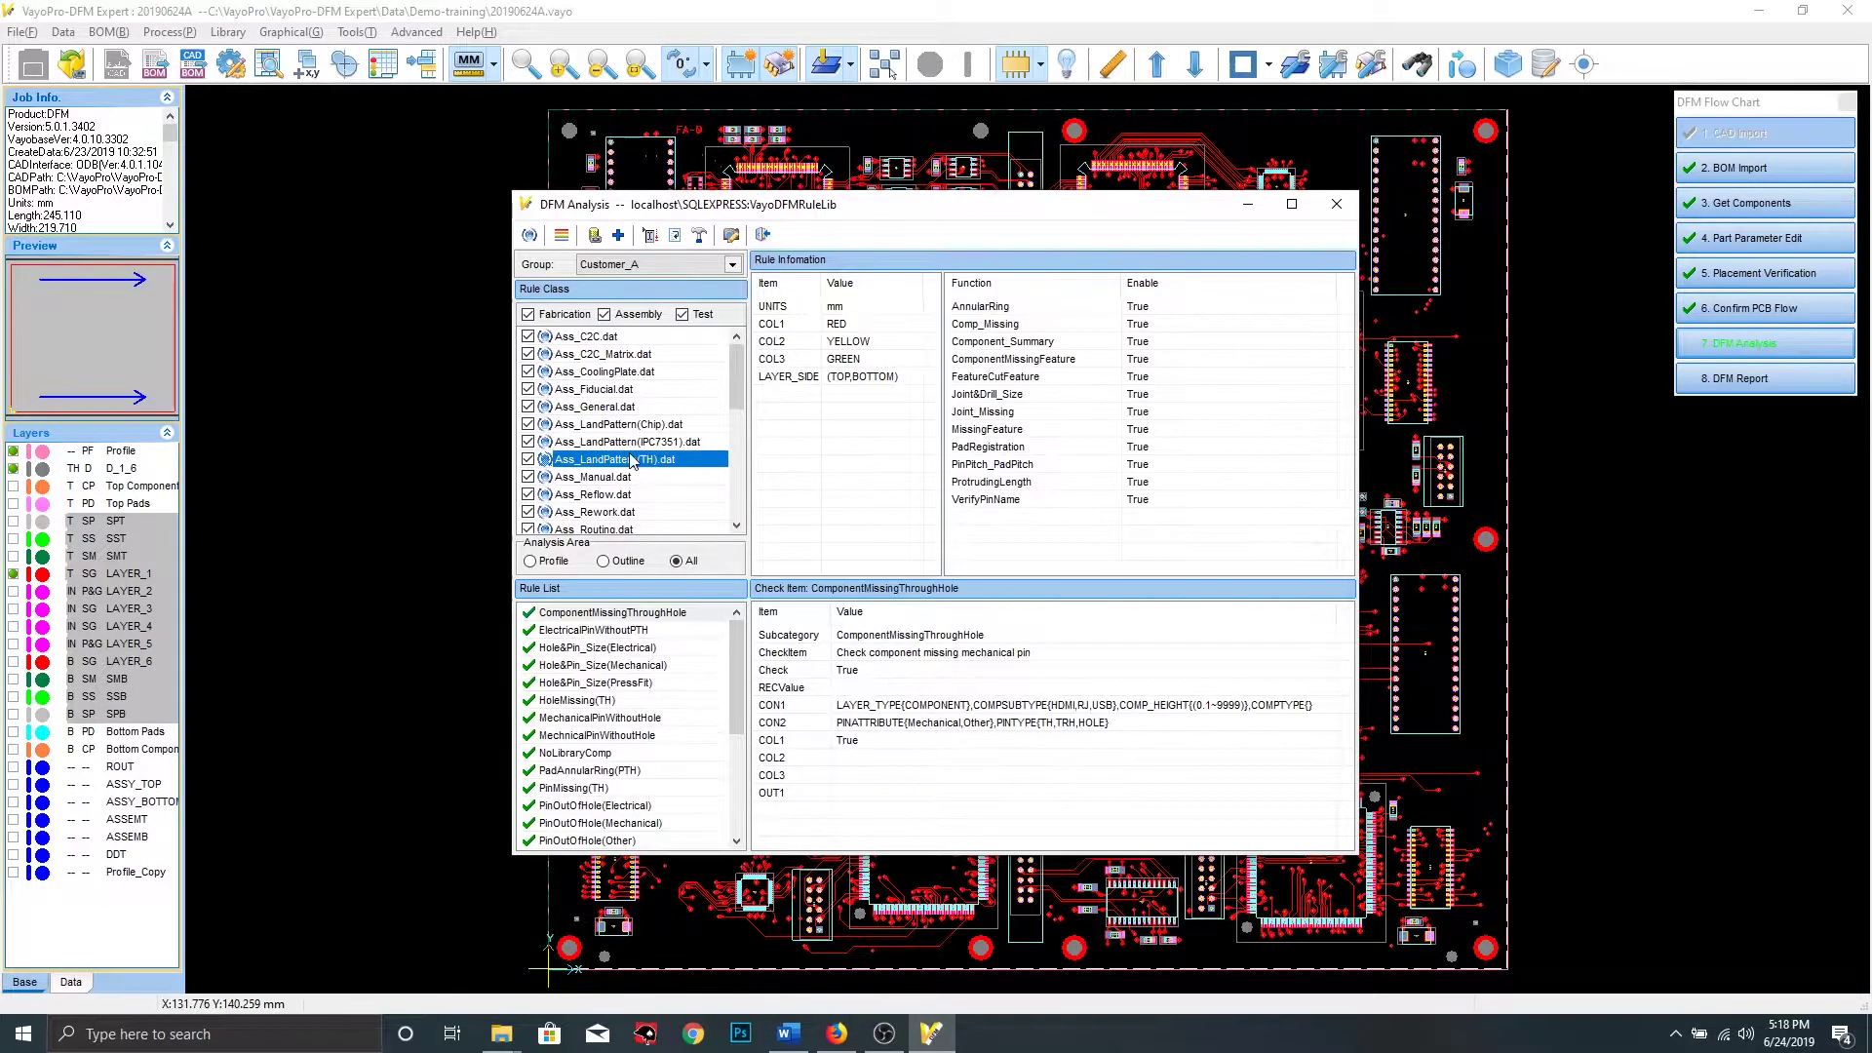
# Inspect the BodyToBody(SMD&THT) check's COL1 range and recommended value in Ass_C2C.dat
pyautogui.click(629, 337)
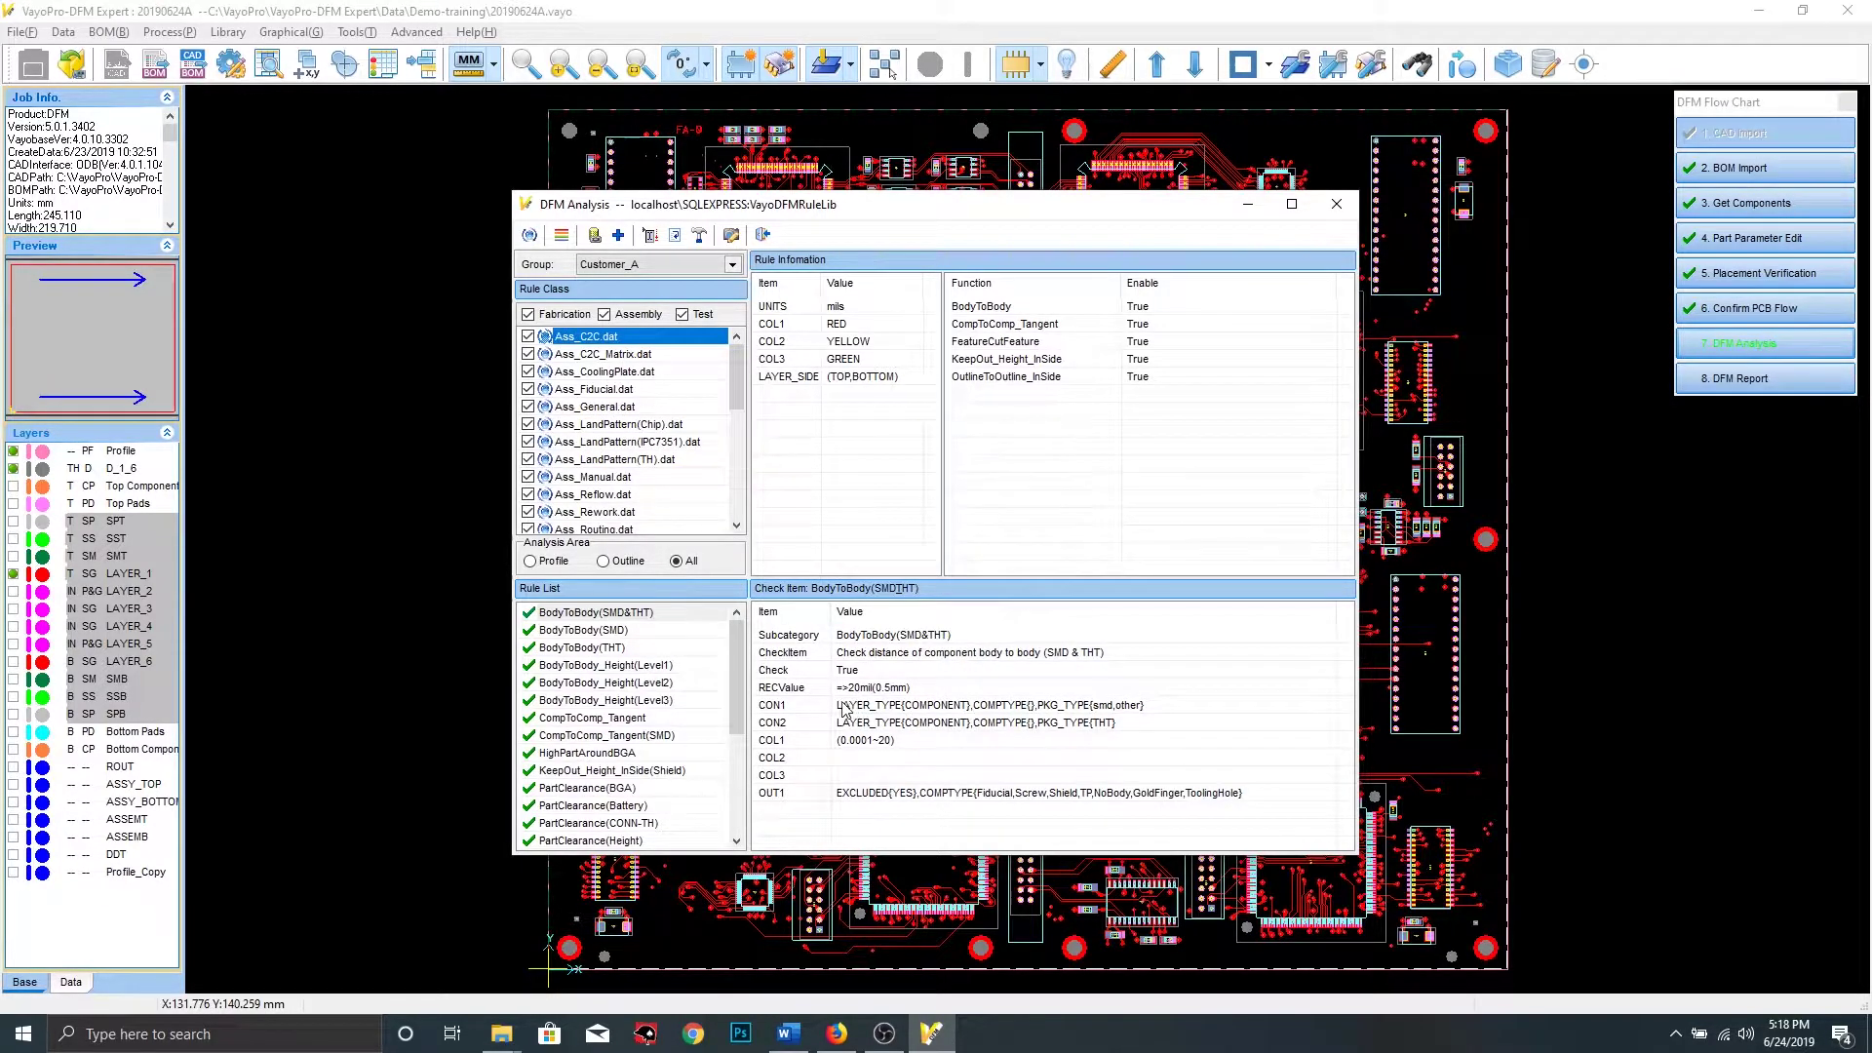
pyautogui.click(625, 614)
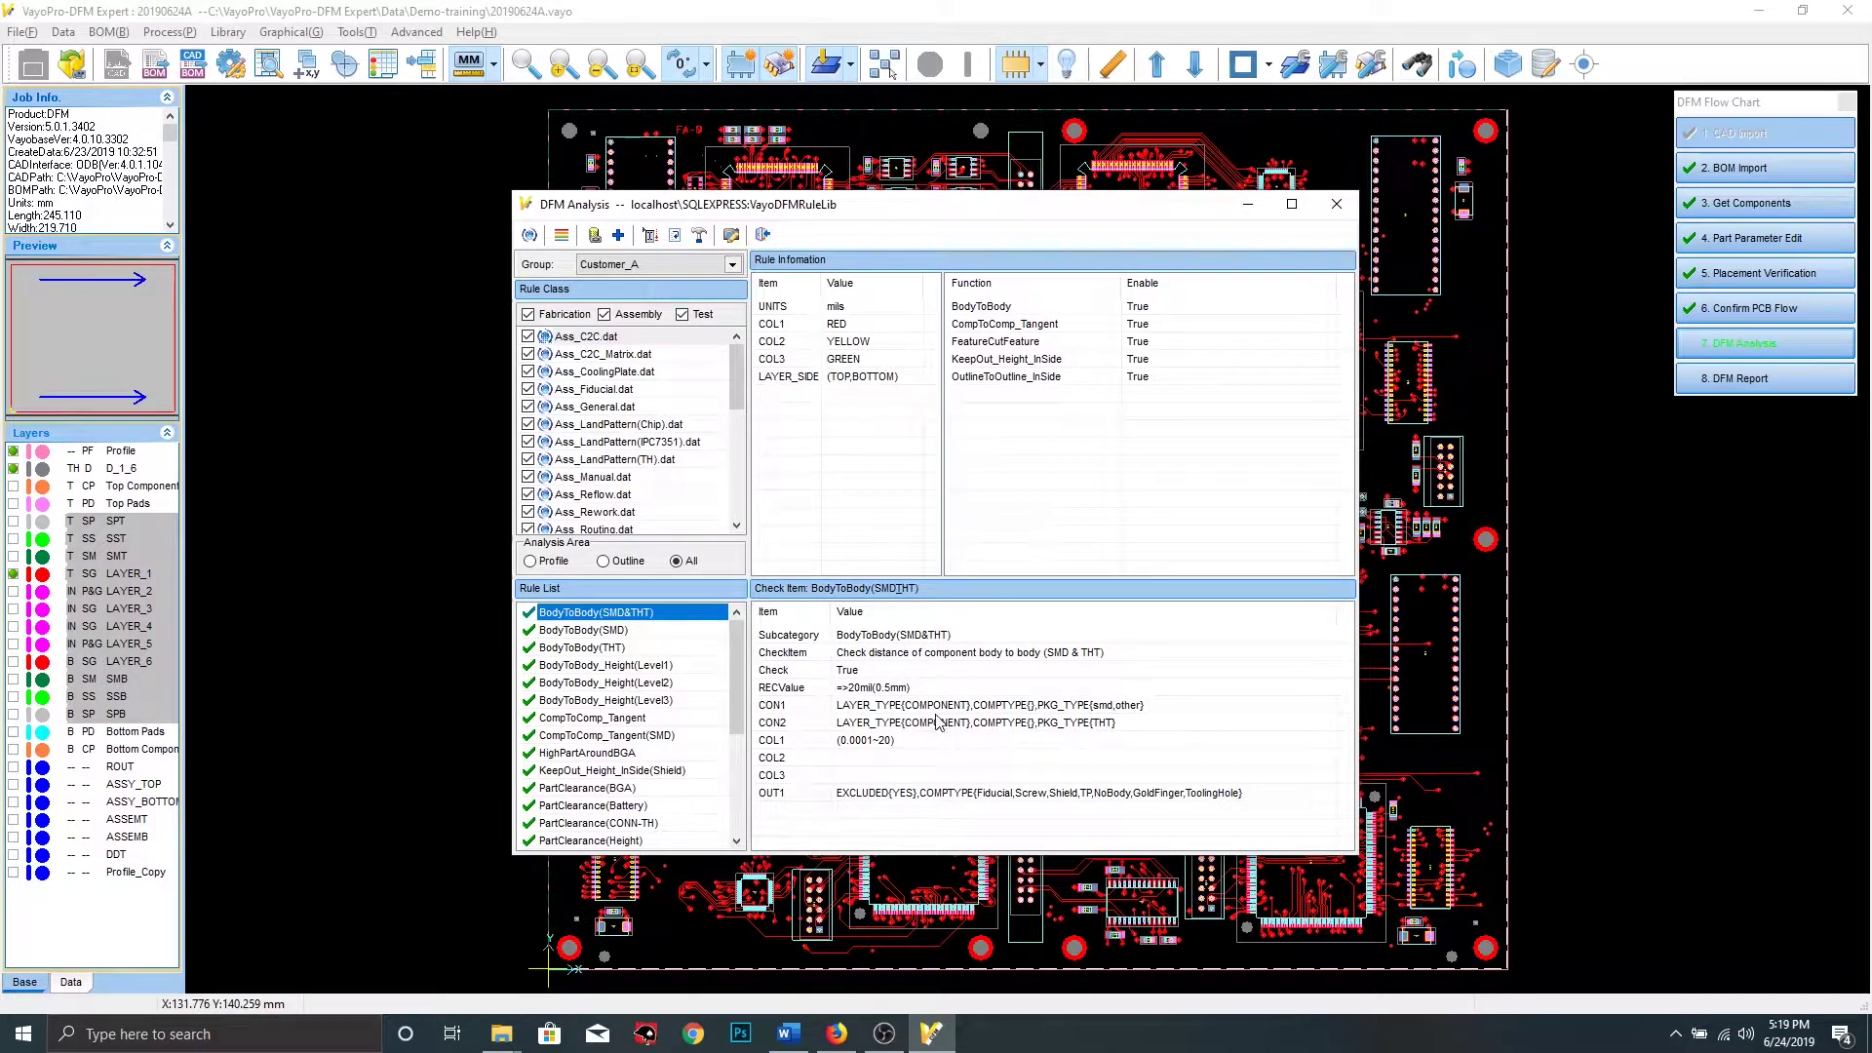
pyautogui.click(889, 743)
pyautogui.click(887, 690)
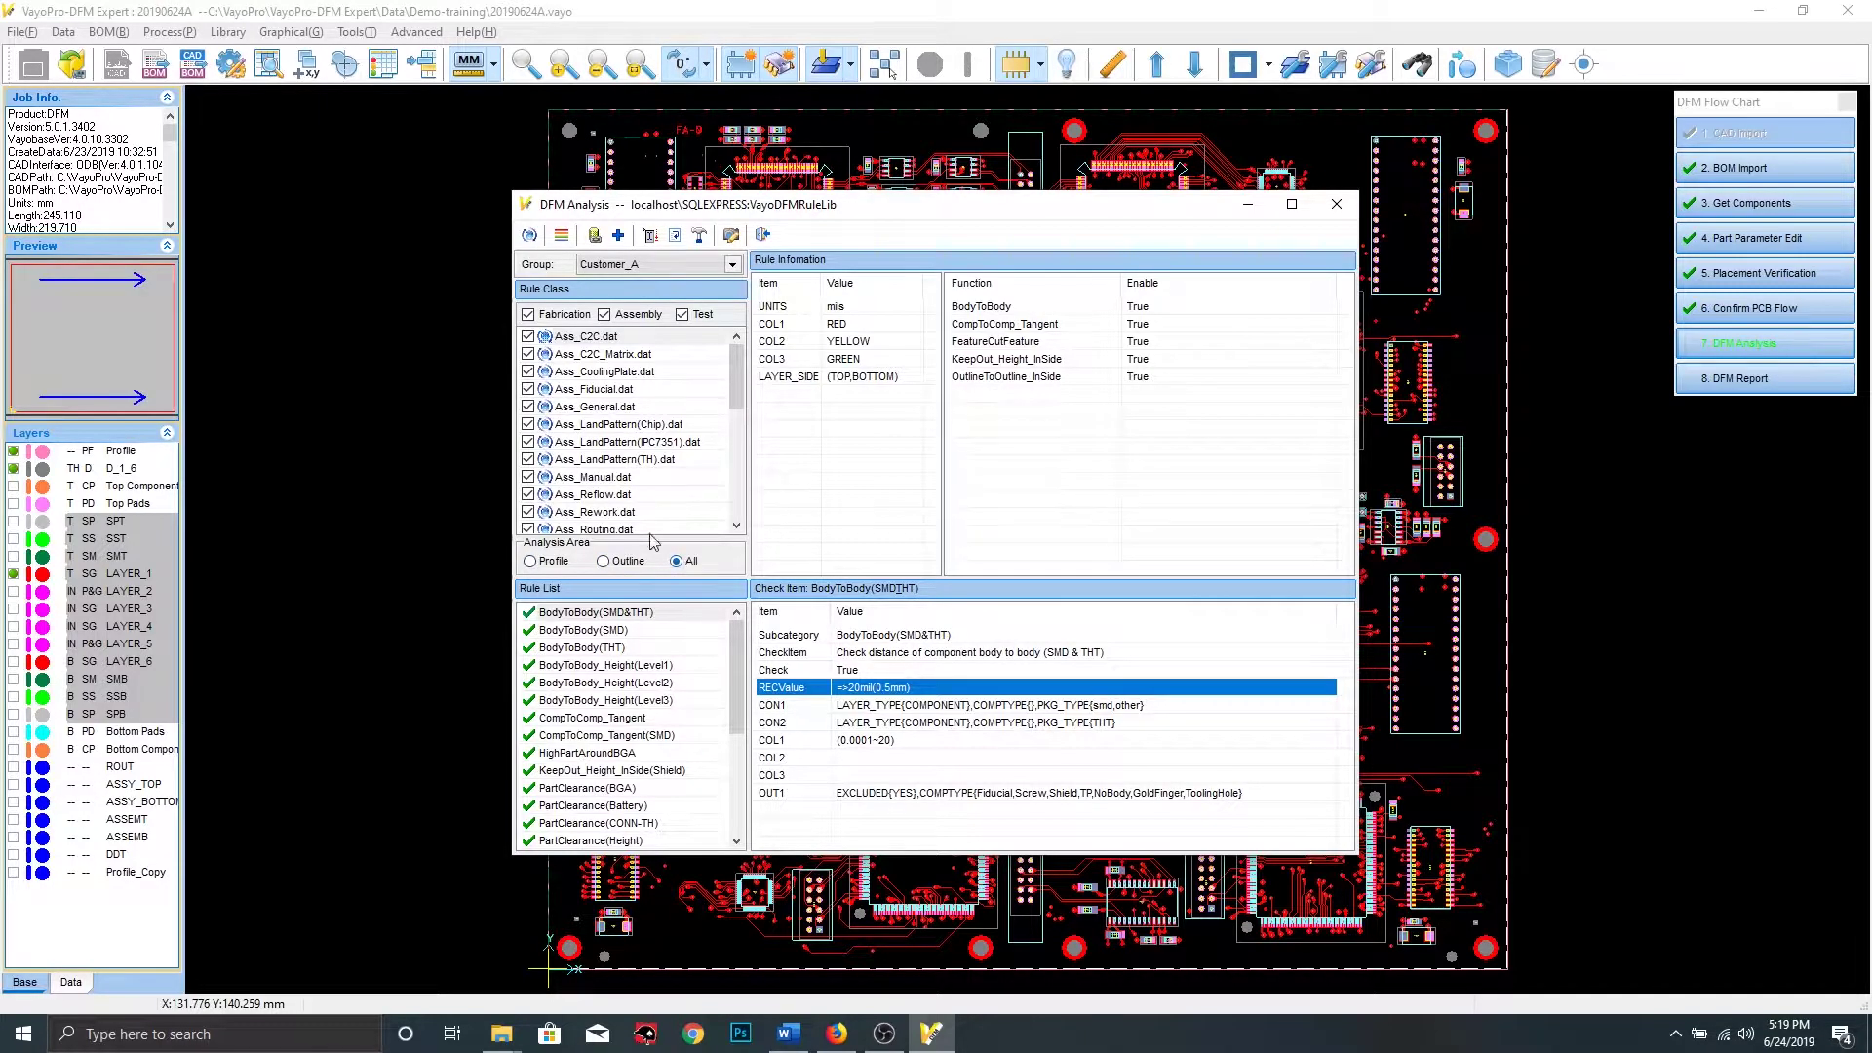
# Exclude Fabrication and Test rules, resetting all assembly rule files to enabled
pyautogui.click(529, 314)
pyautogui.click(683, 314)
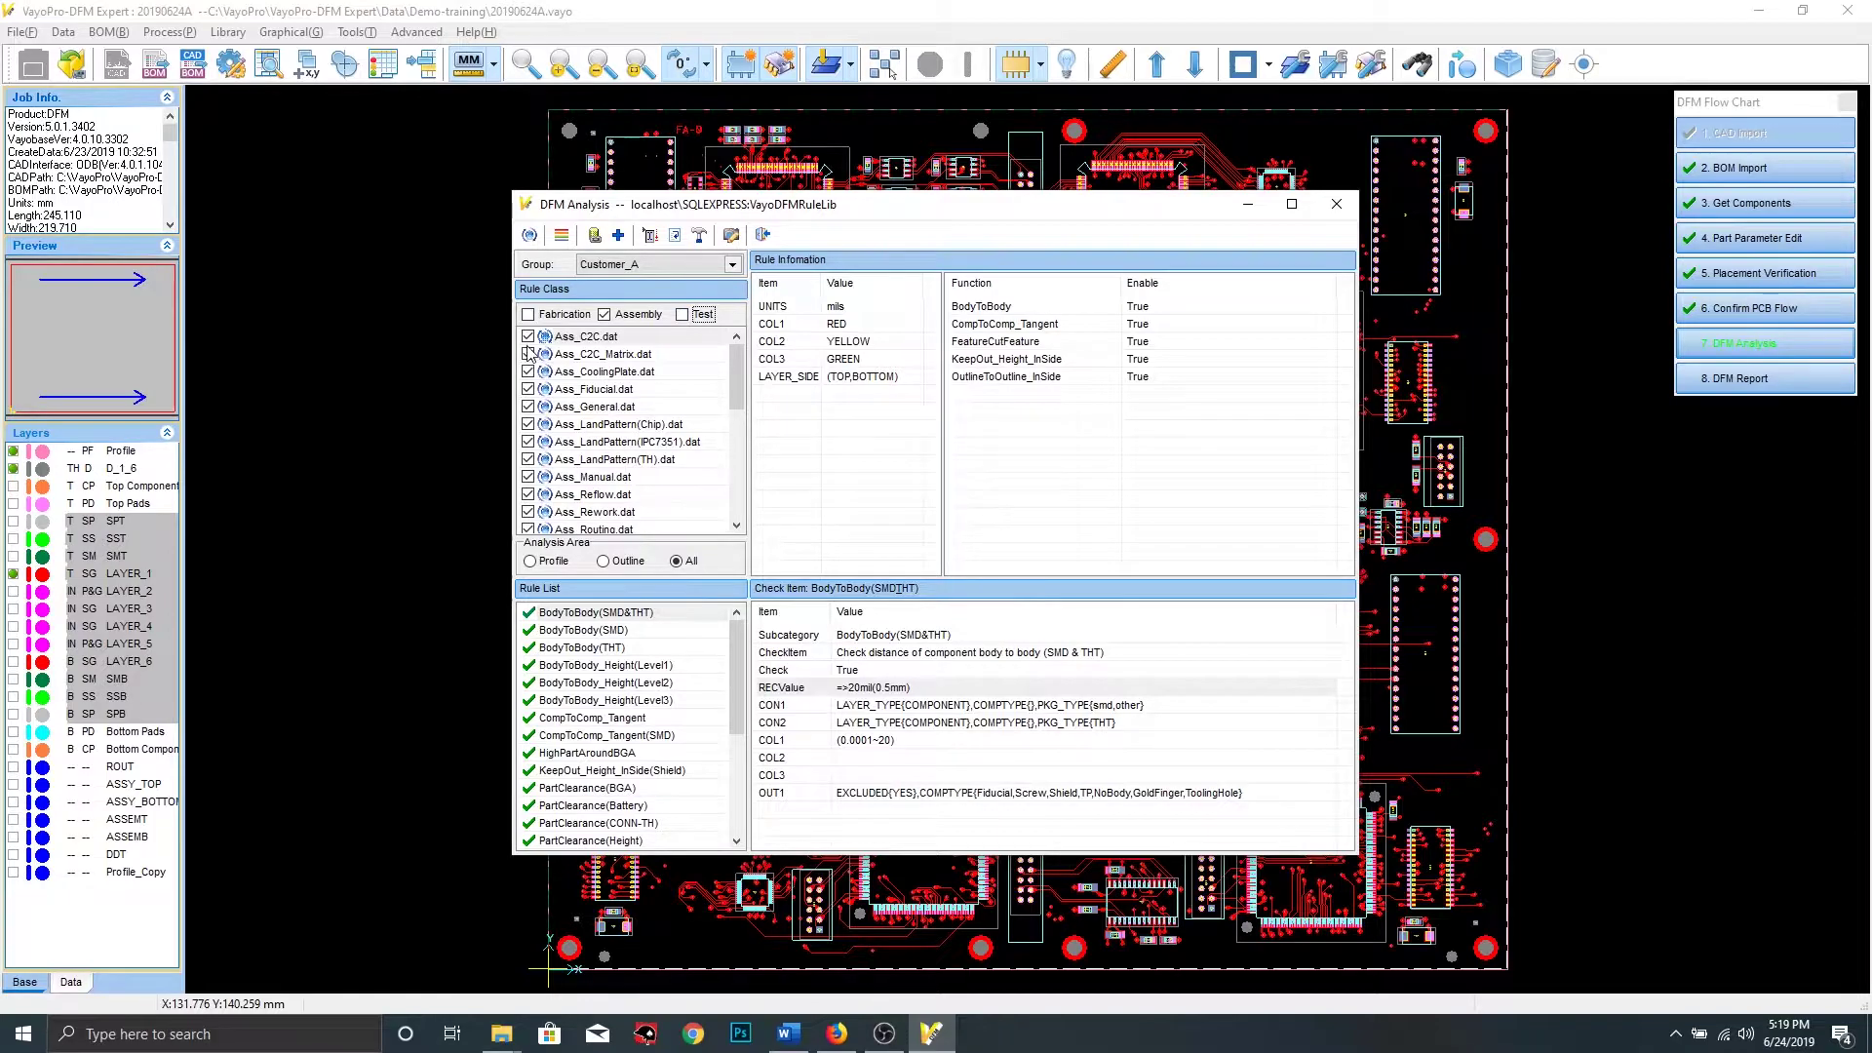
pyautogui.click(528, 356)
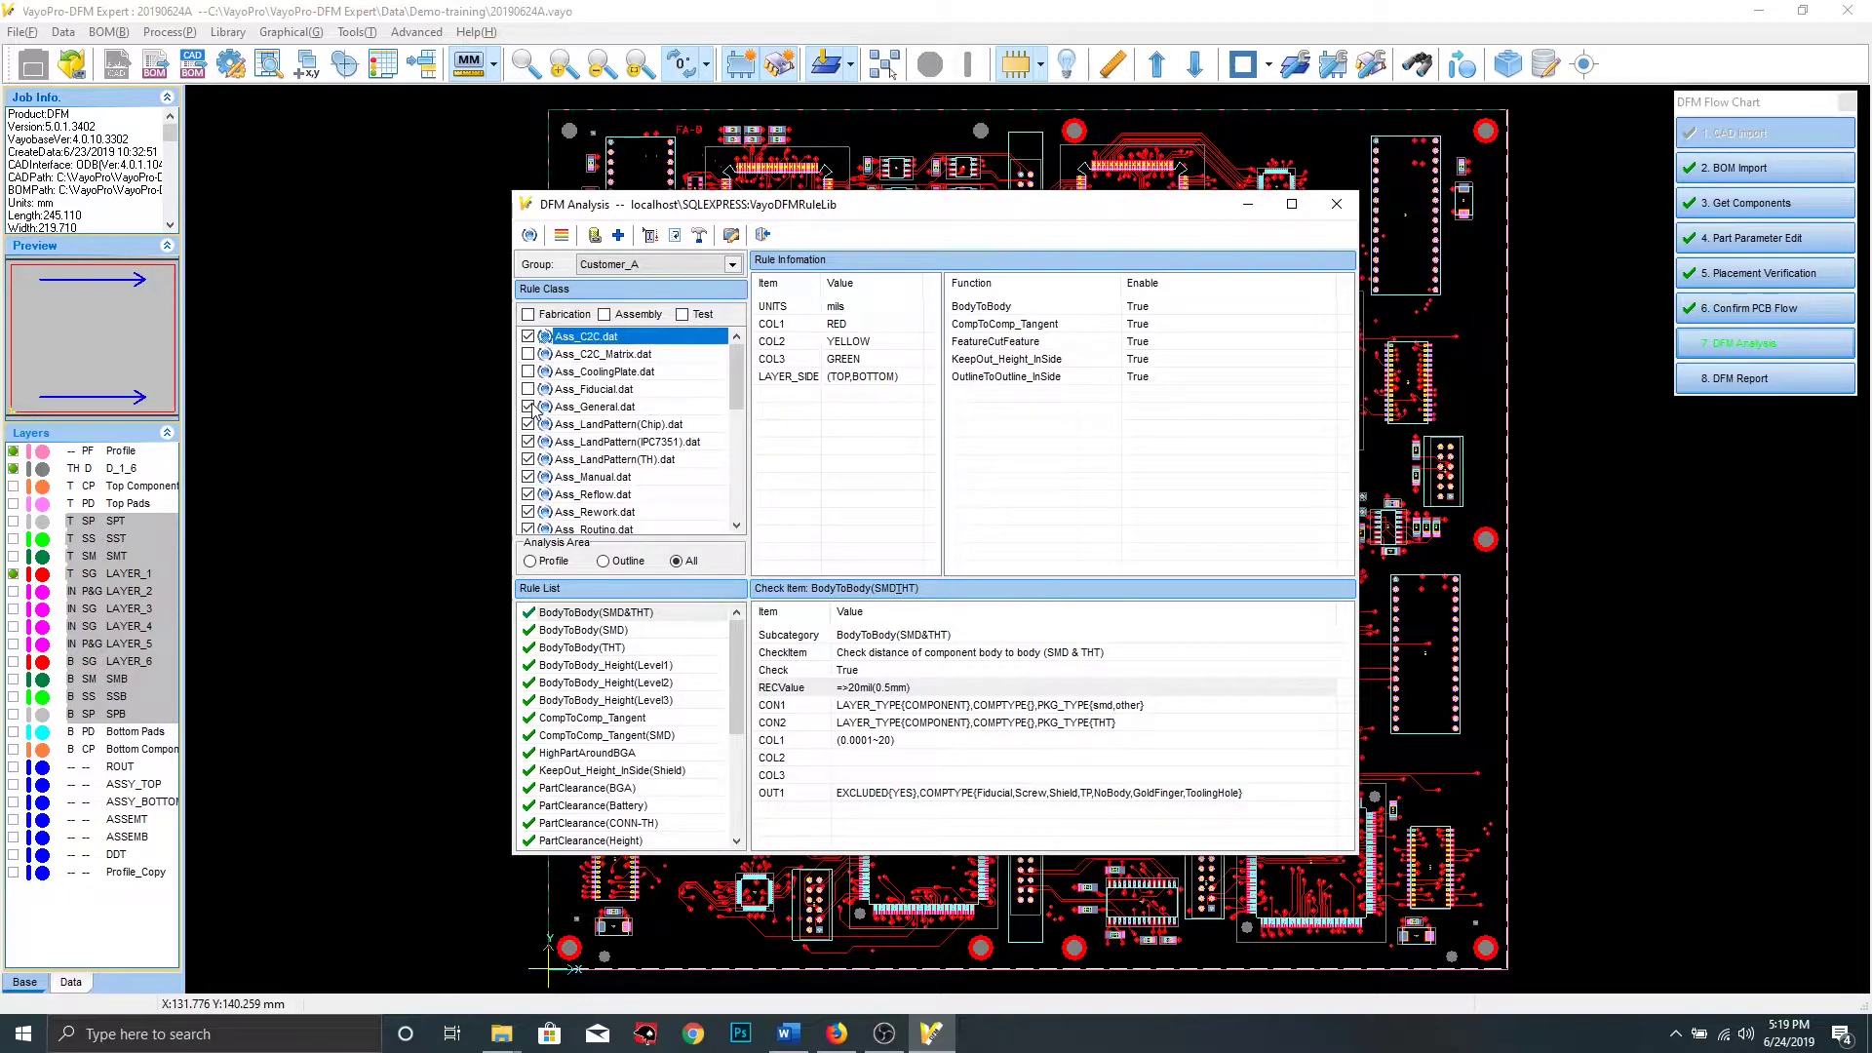
pyautogui.click(528, 406)
pyautogui.click(527, 424)
pyautogui.click(610, 315)
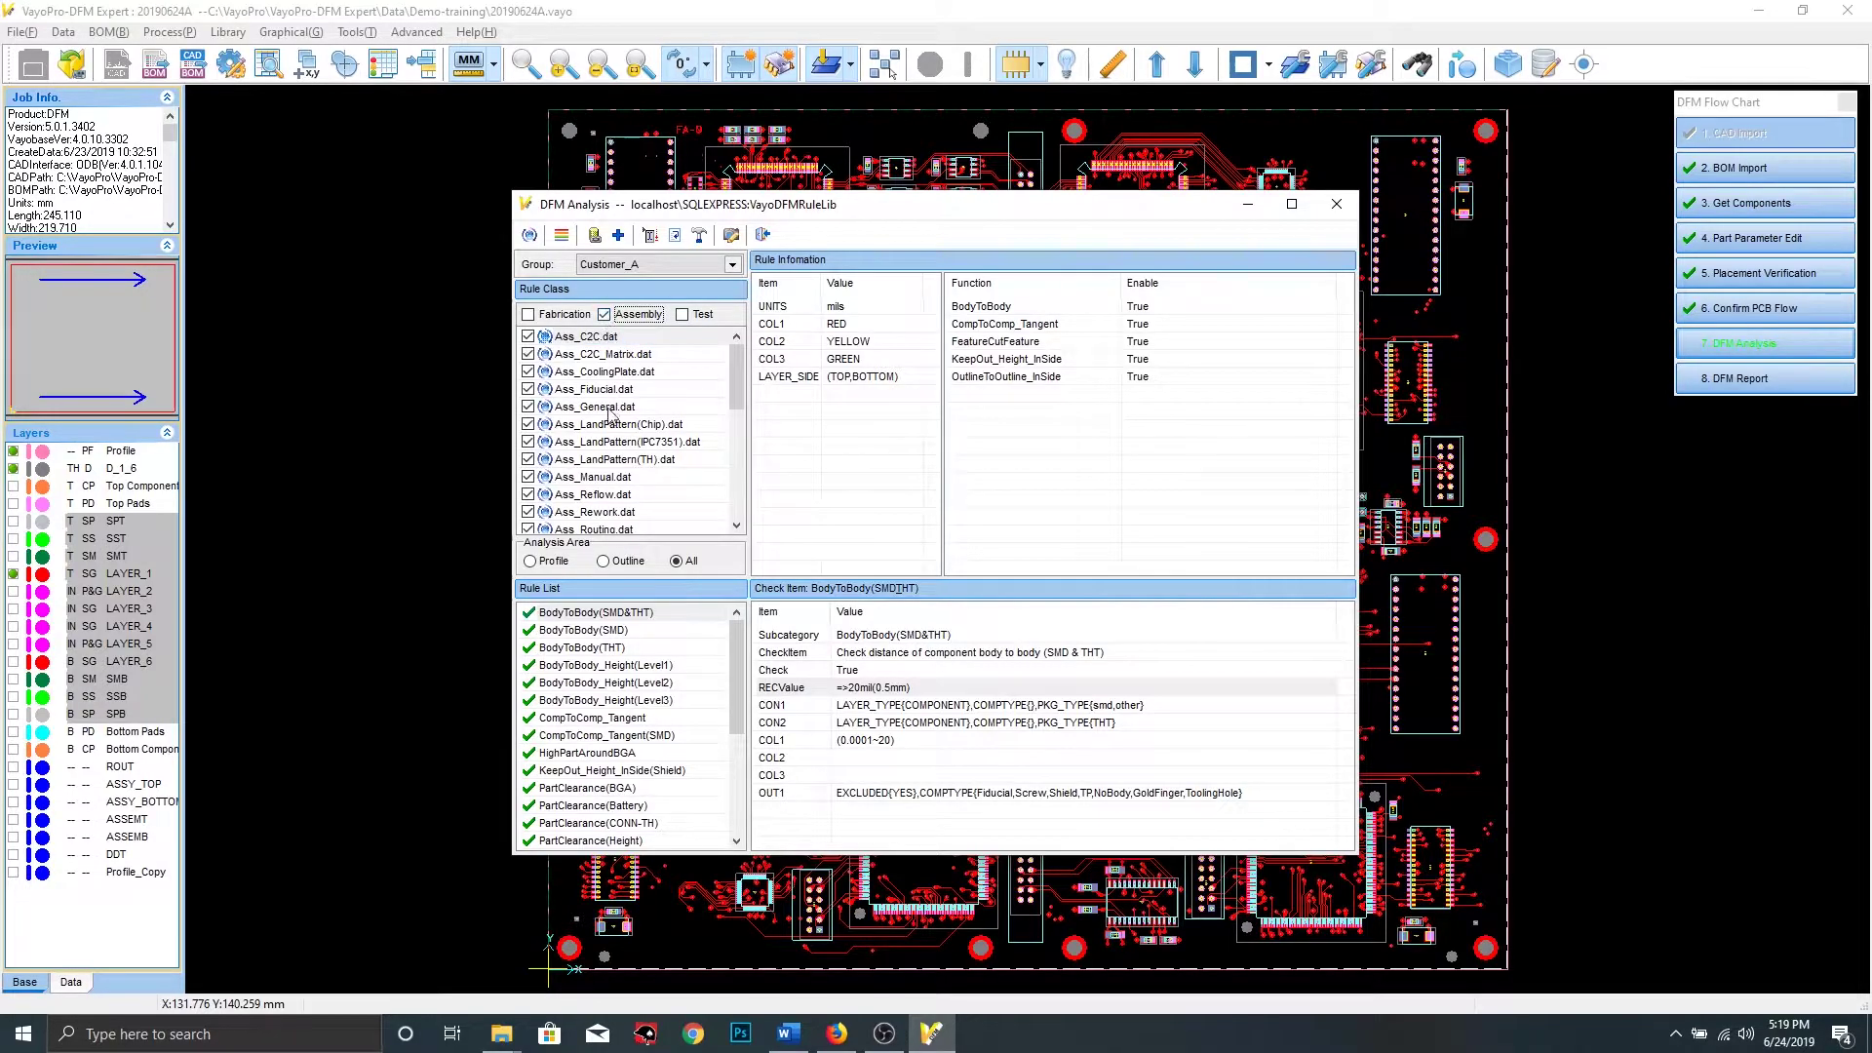
# Keep only Ass_C2C, Ass_LandPattern(Chip) and Ass_LandPattern(IPC7351) enabled and run the analysis
pyautogui.click(528, 354)
pyautogui.click(528, 372)
pyautogui.click(528, 389)
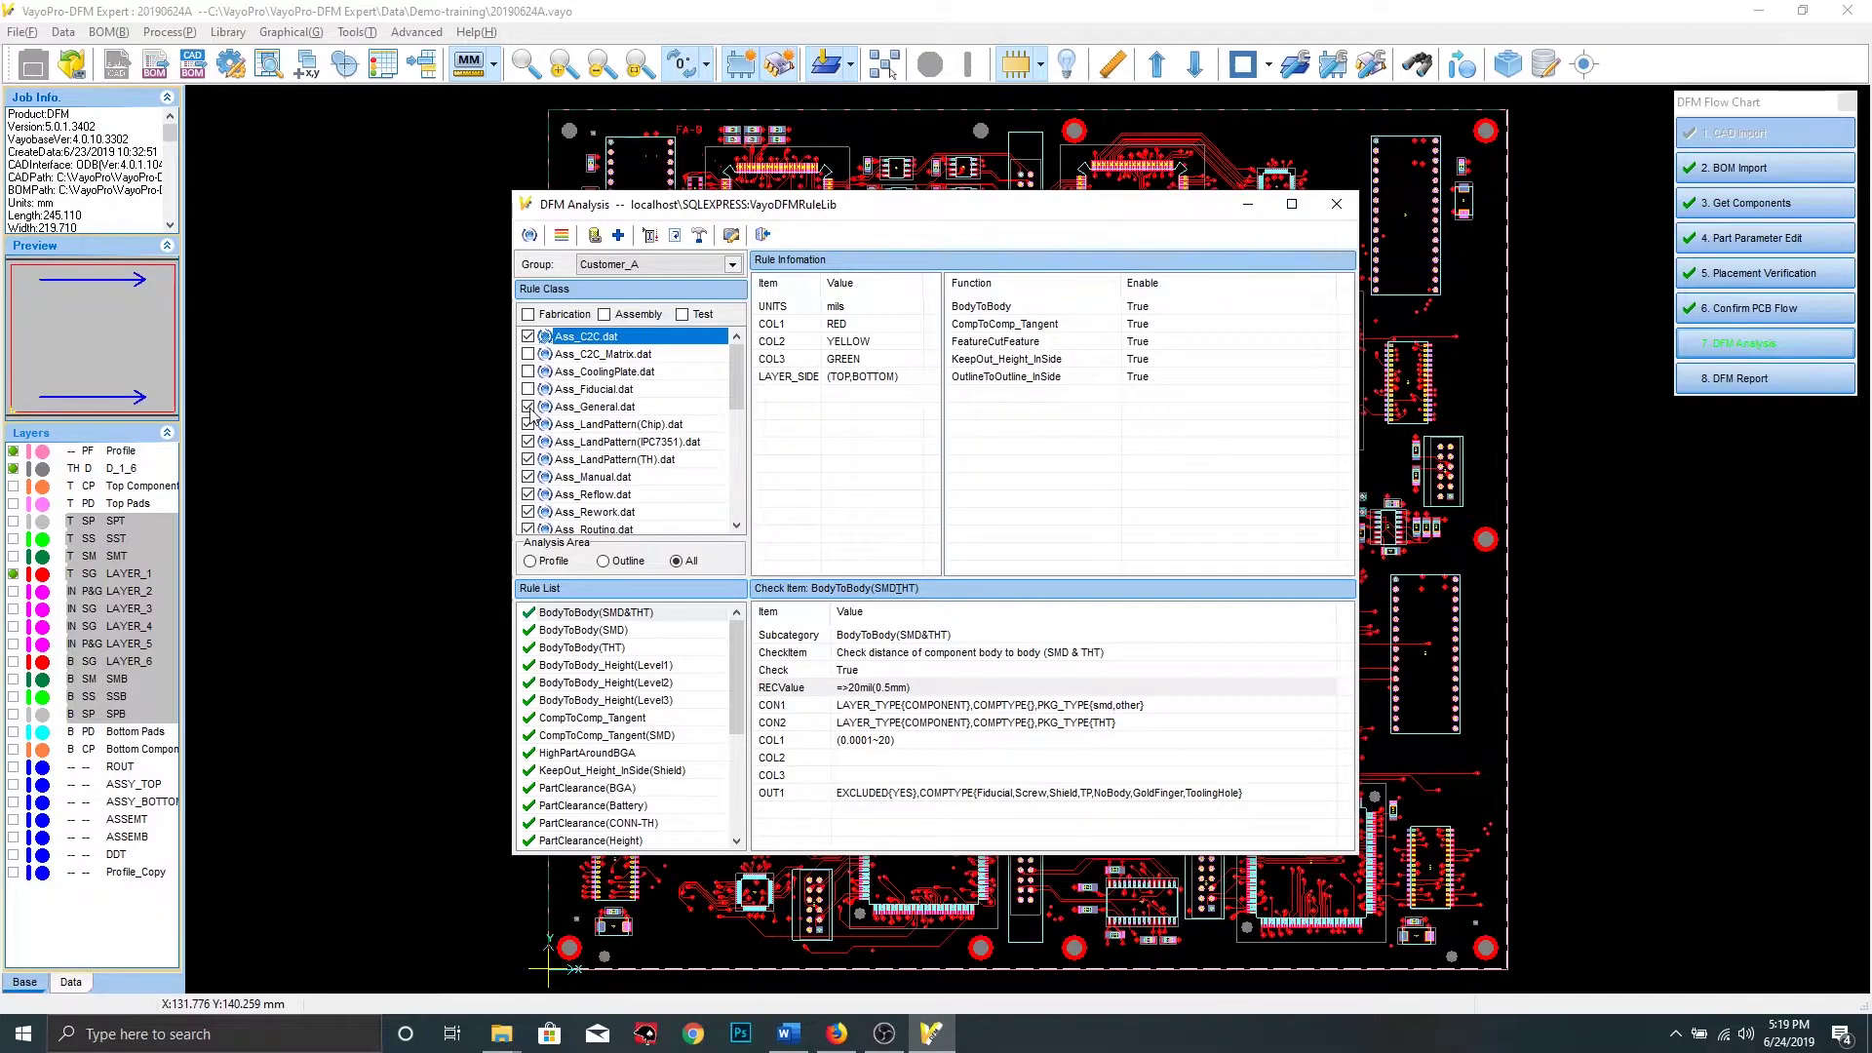
pyautogui.click(529, 459)
pyautogui.scroll(-5, 552, 495)
pyautogui.scroll(5, 546, 454)
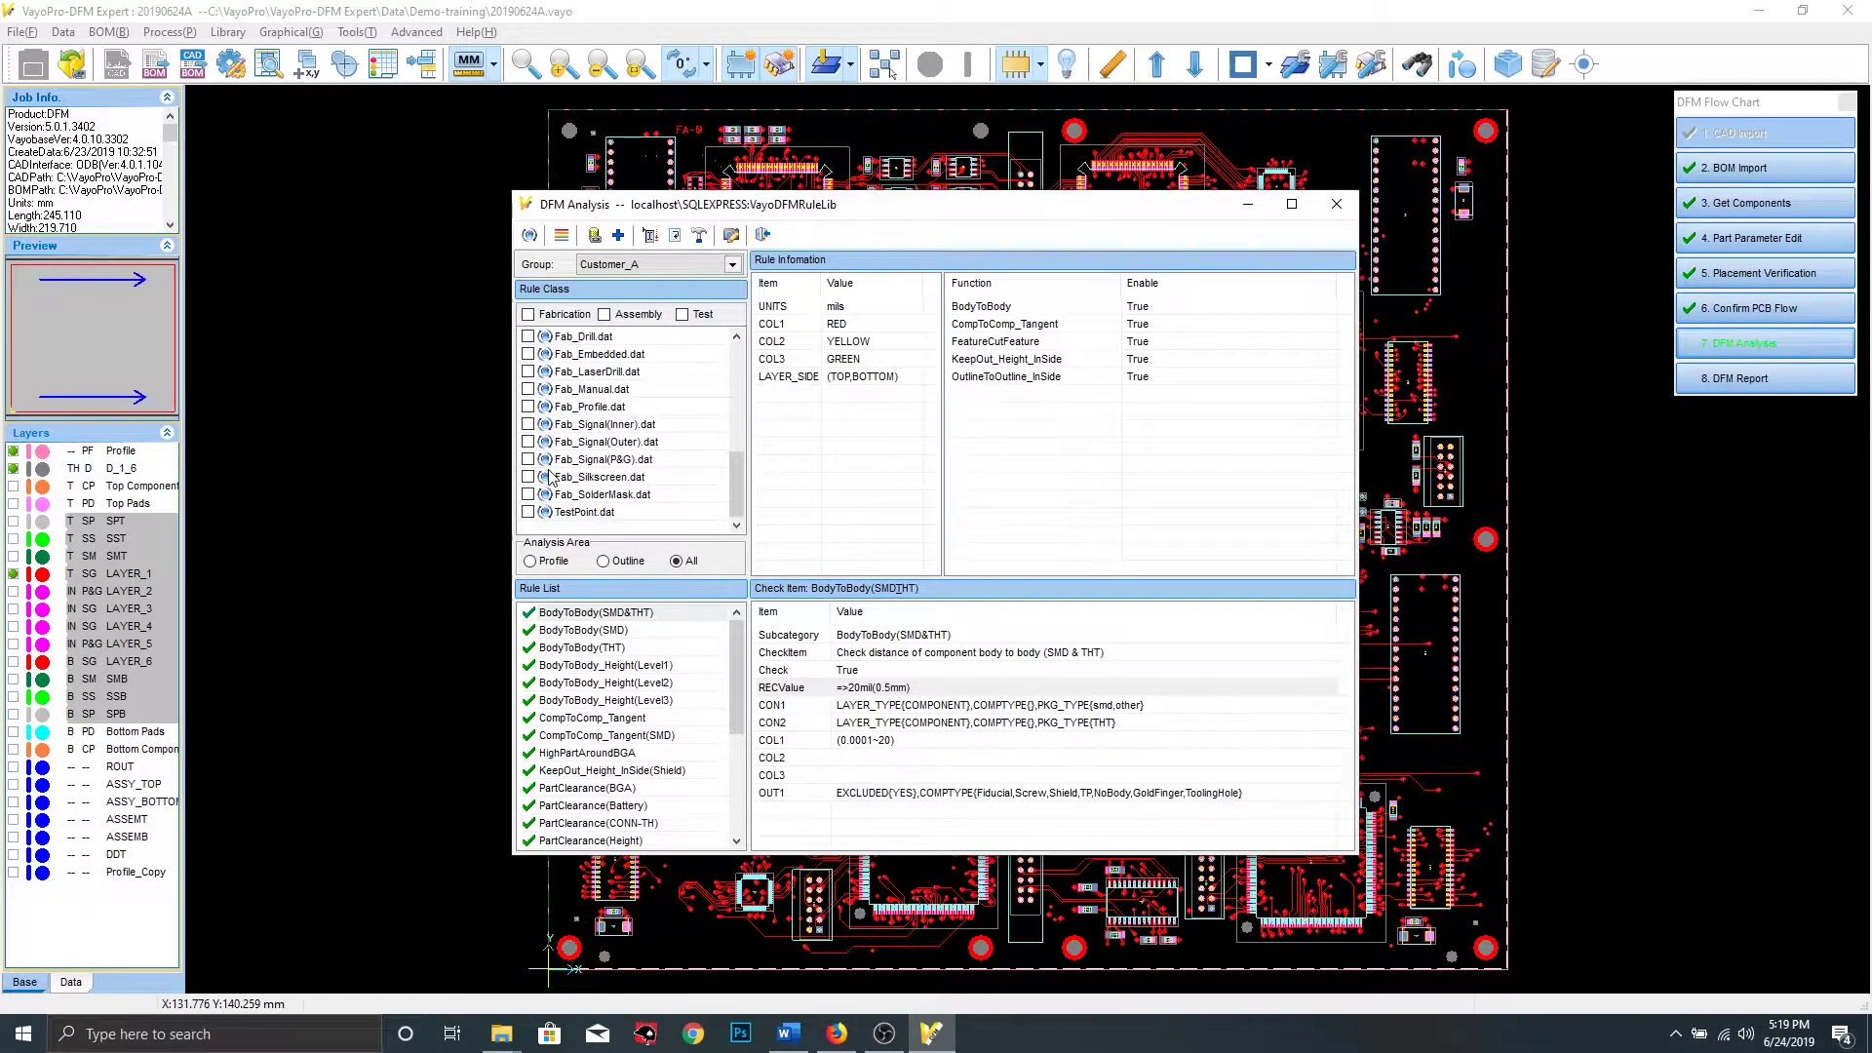
pyautogui.click(528, 424)
pyautogui.click(529, 441)
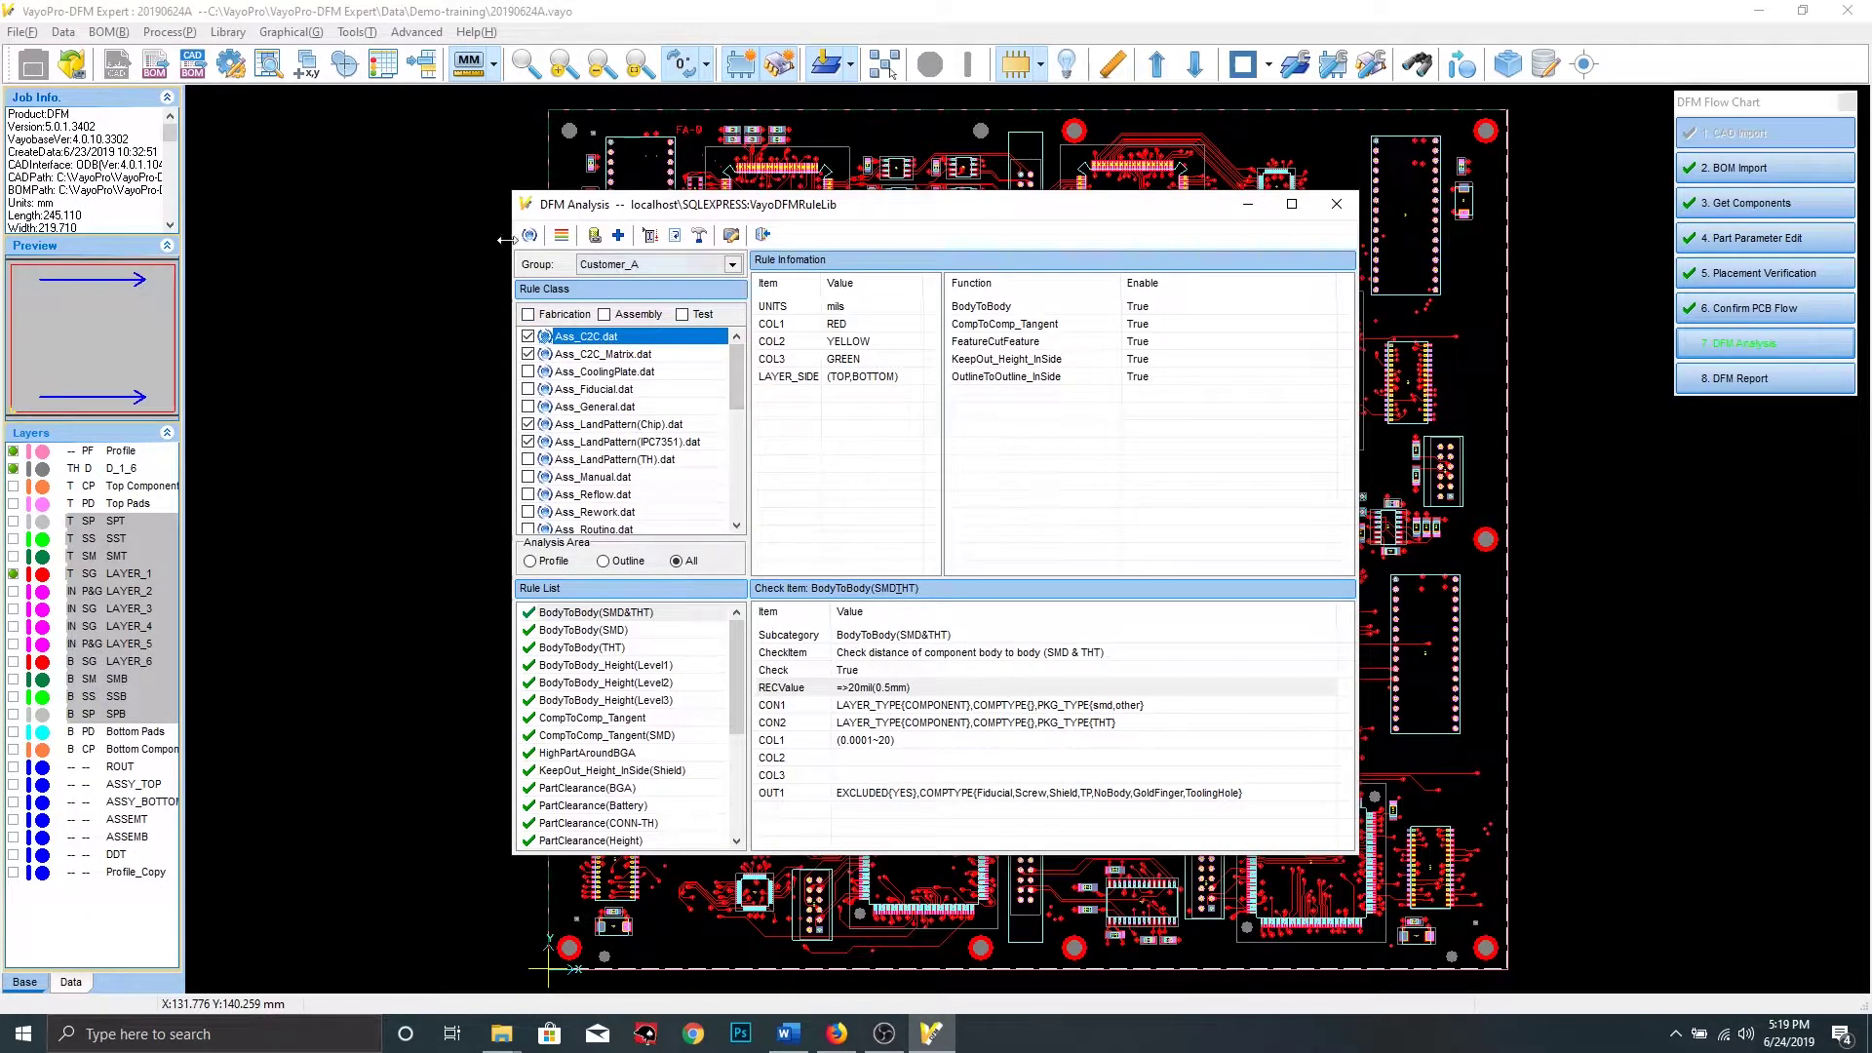
pyautogui.click(529, 235)
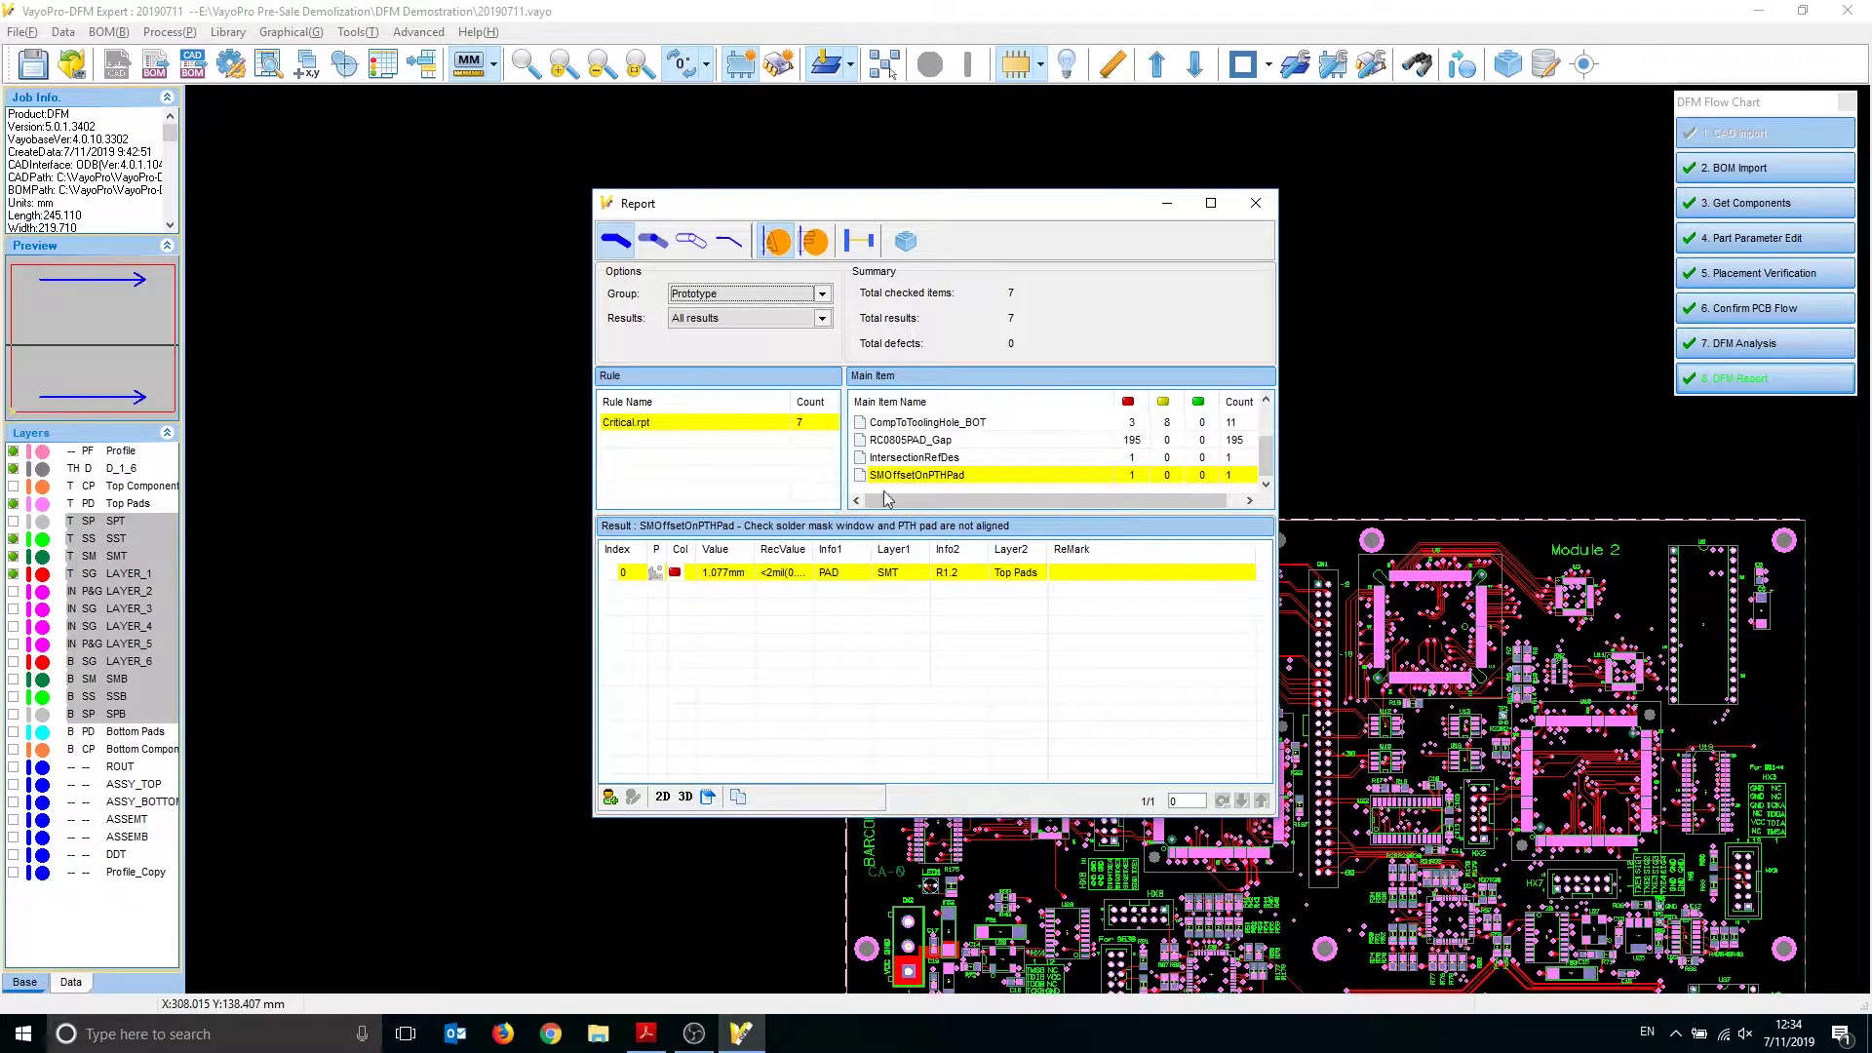
# List Critical.rpt's PadAnnularRing results beside an enlarged, zoomed and centred 3D board view
pyautogui.click(799, 425)
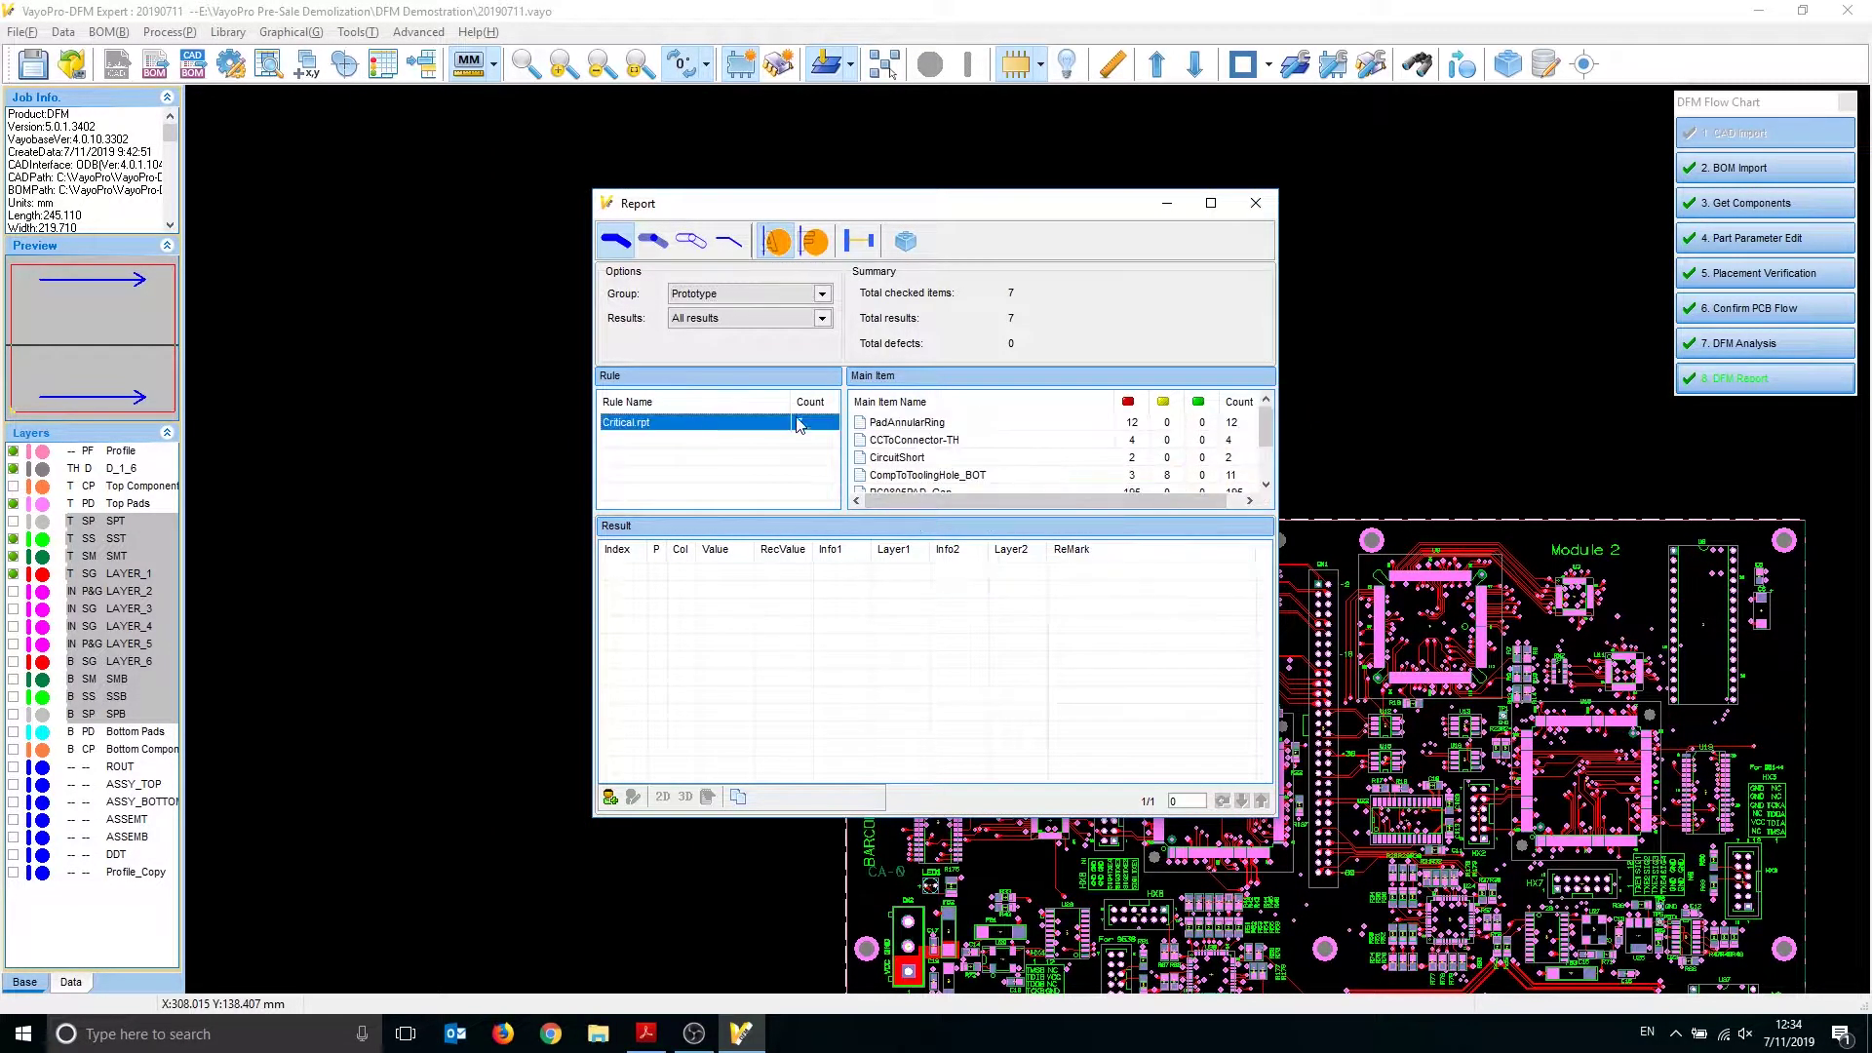
pyautogui.click(941, 426)
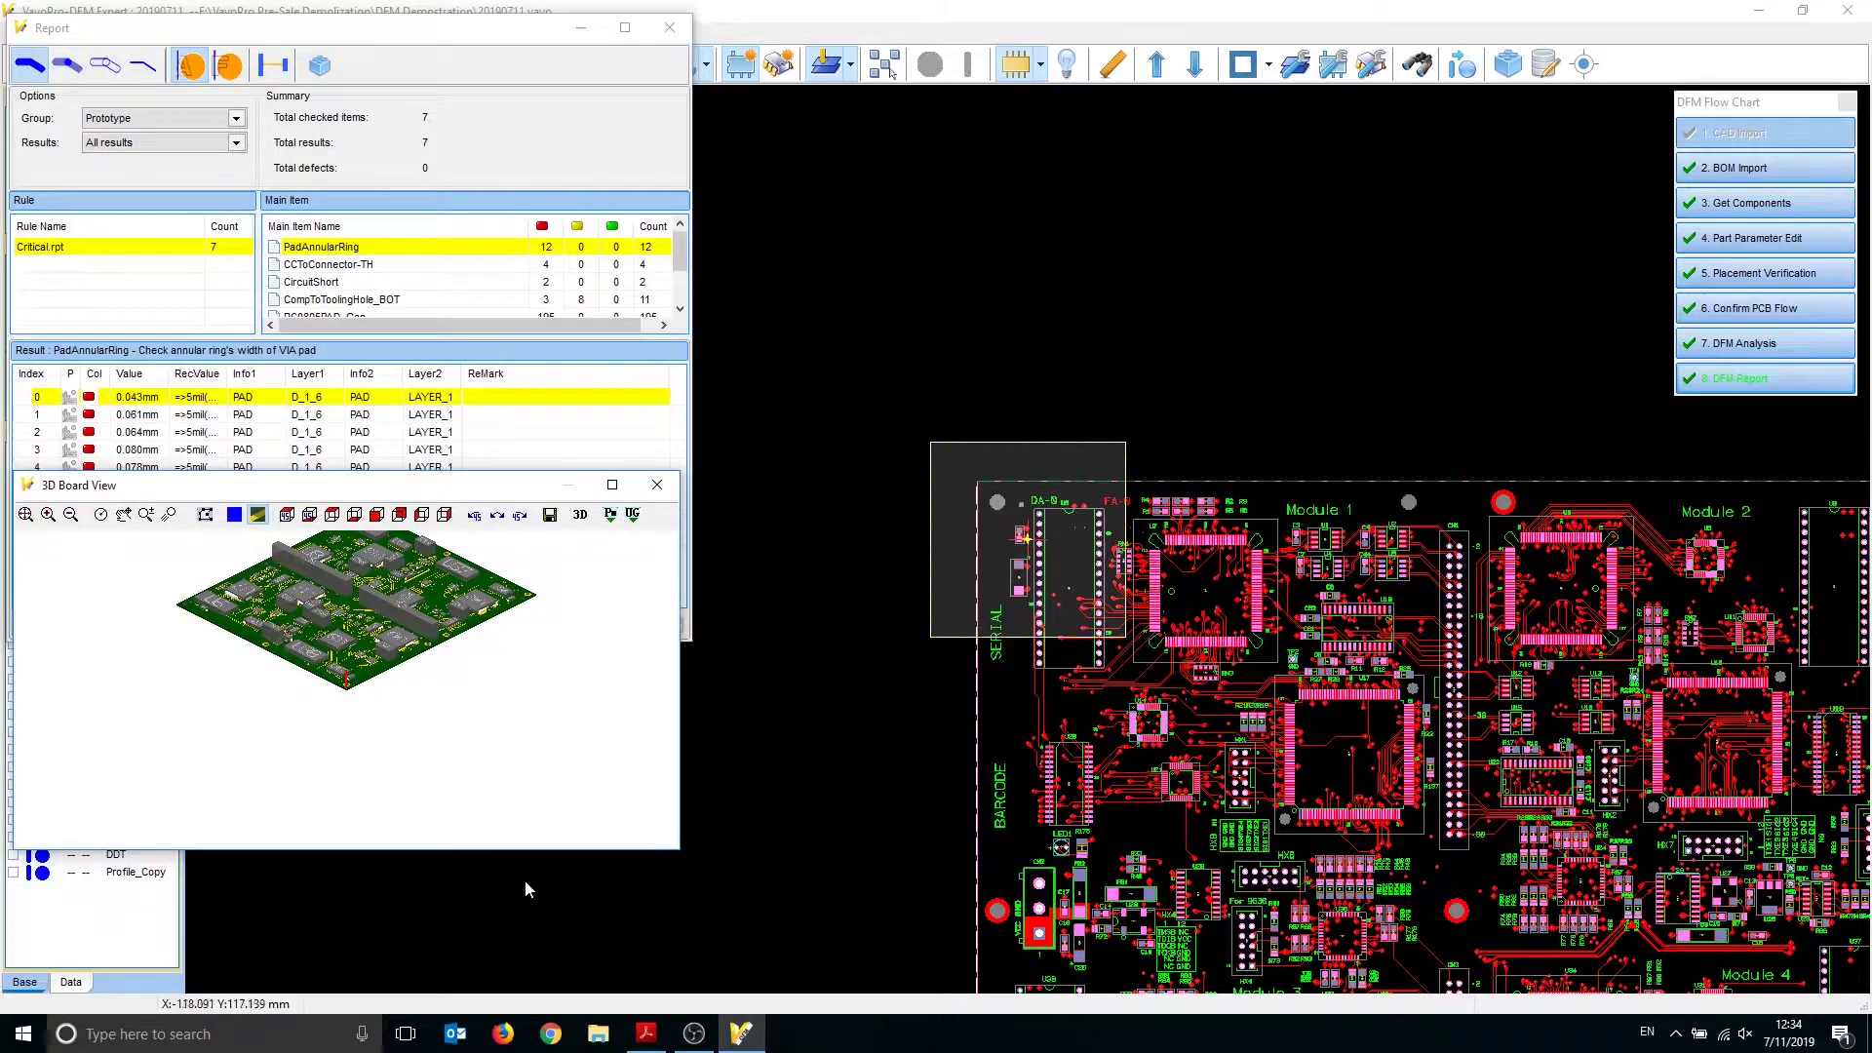
pyautogui.moveTo(675, 851); pyautogui.dragTo(712, 997)
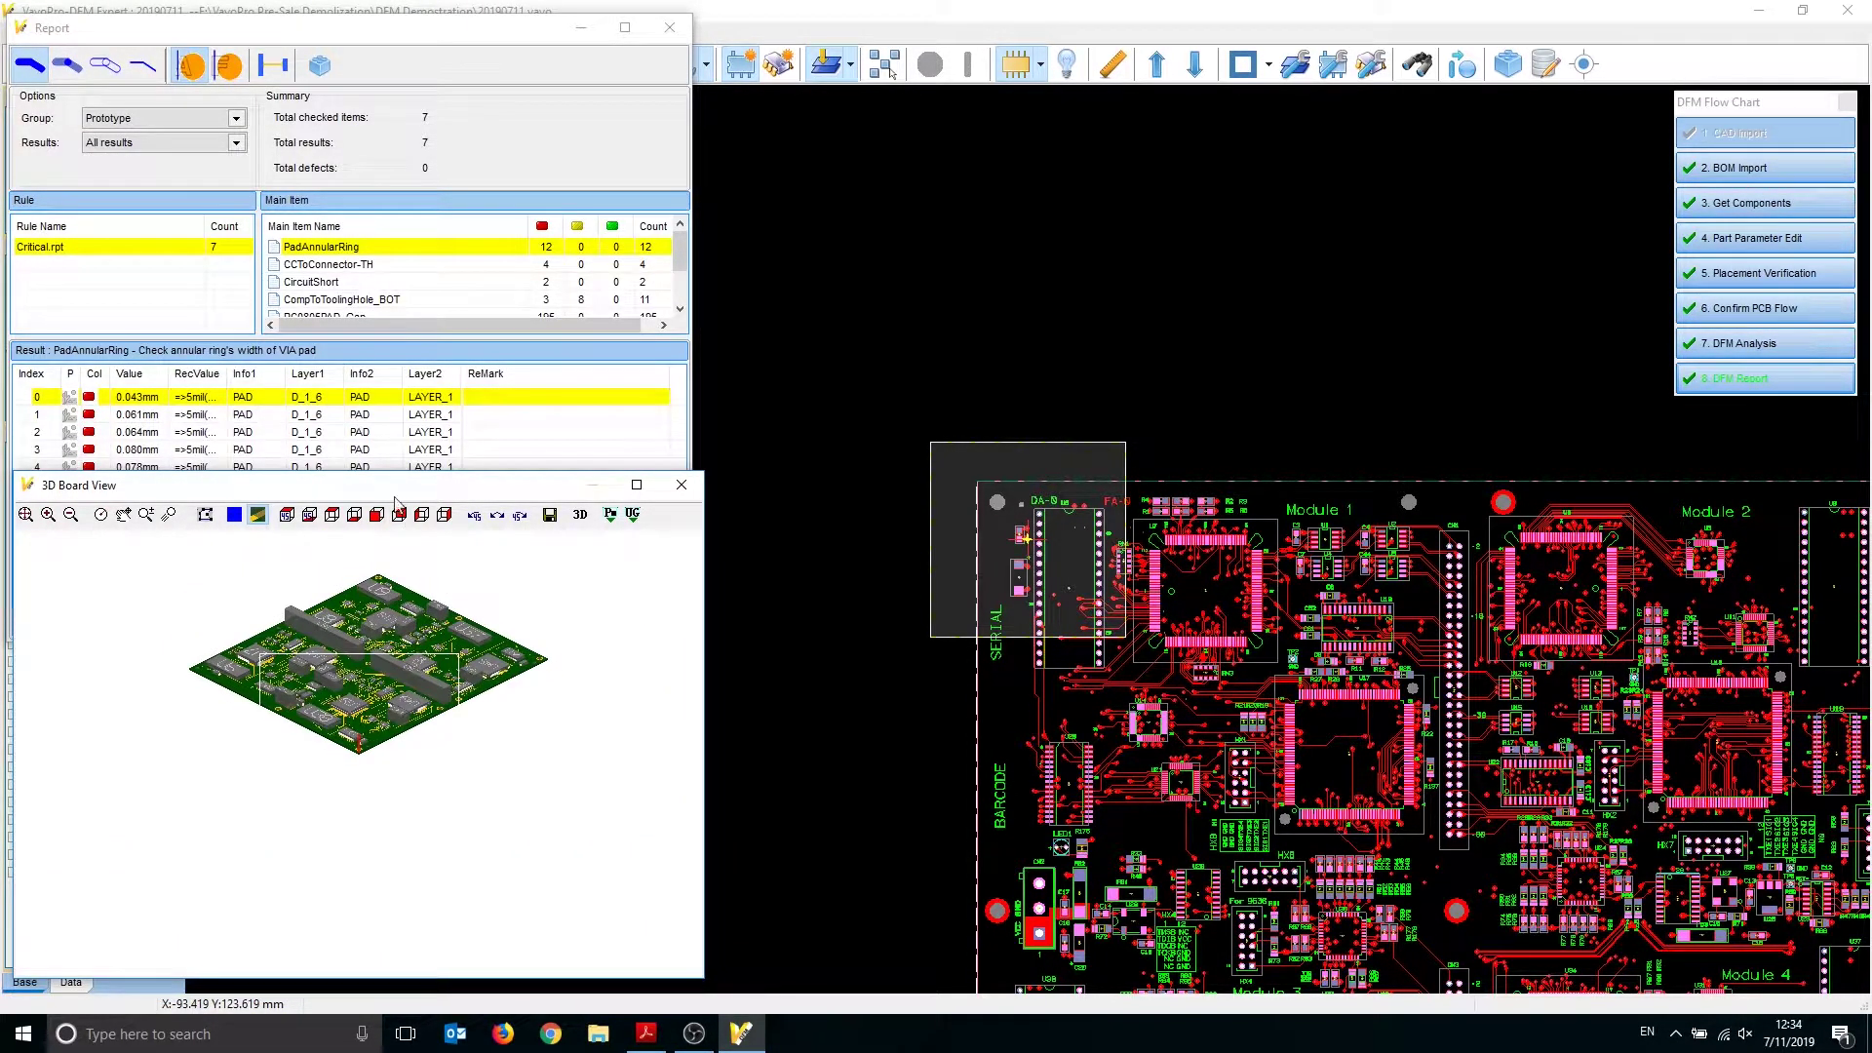
pyautogui.moveTo(395, 485); pyautogui.dragTo(376, 503)
pyautogui.scroll(5, 361, 741)
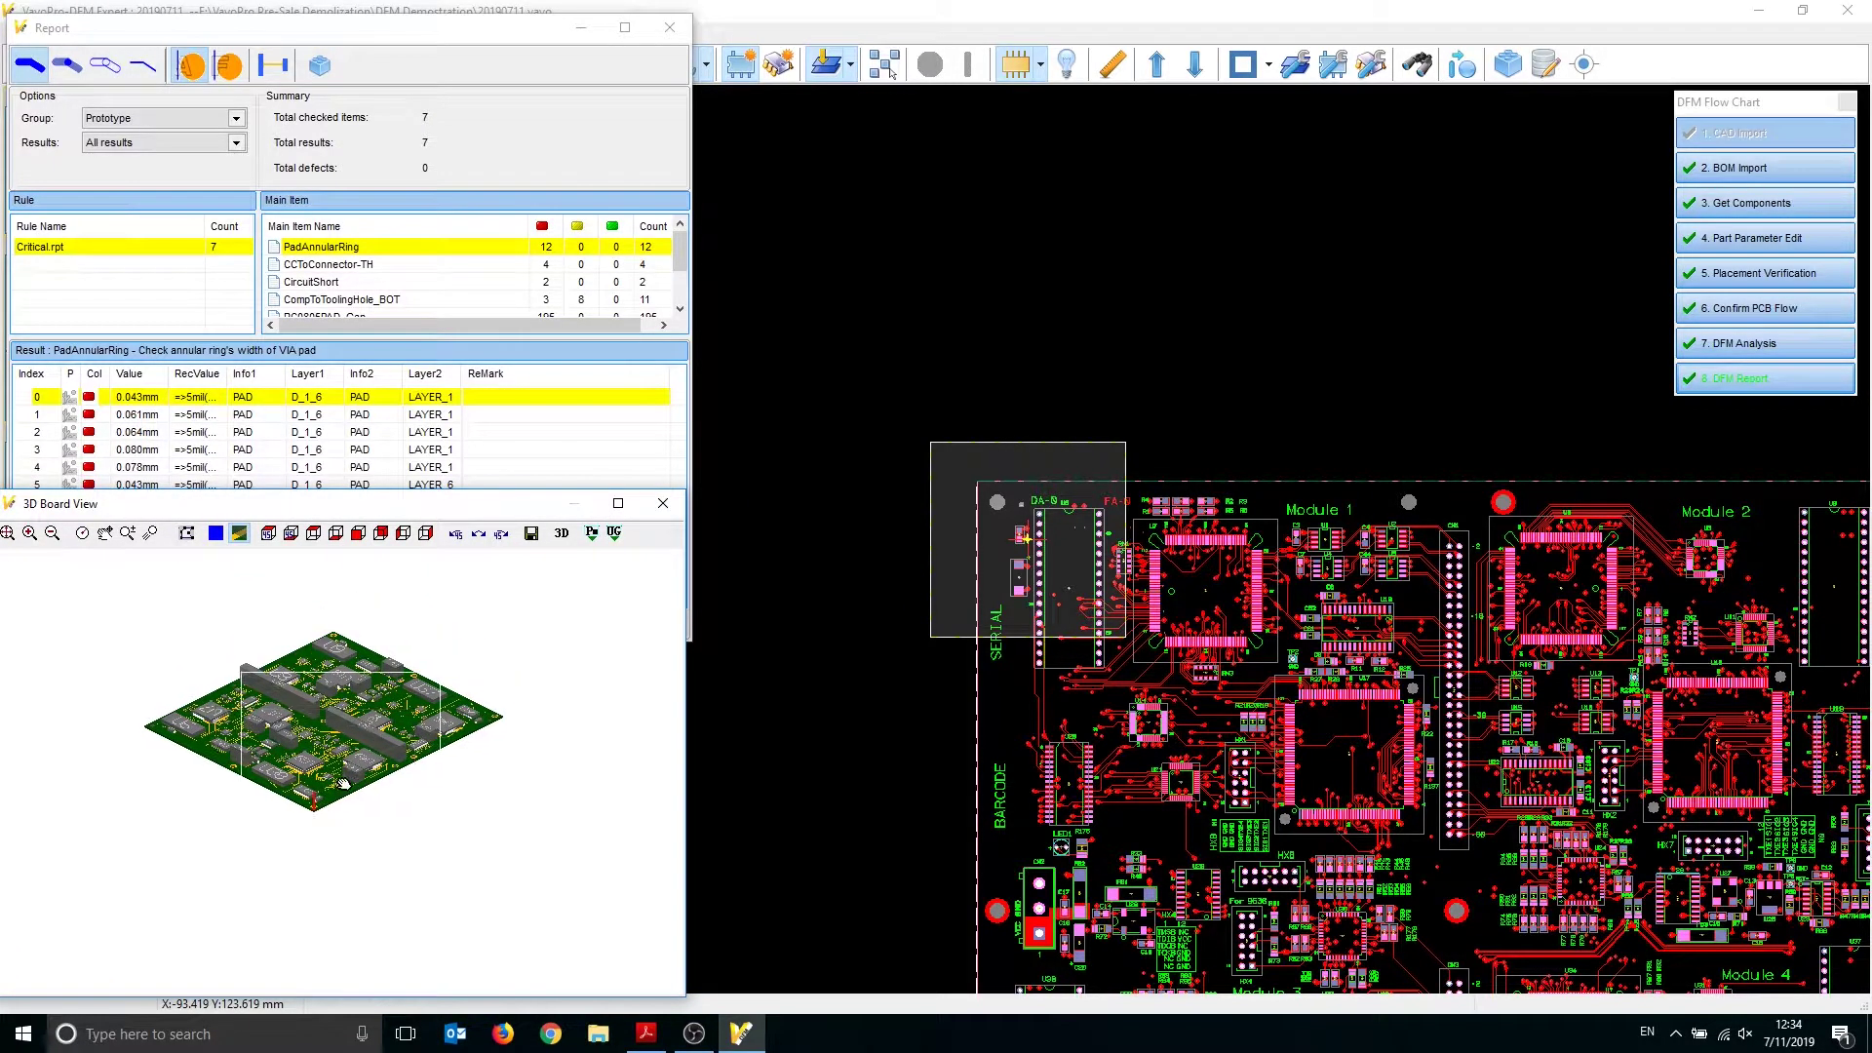
pyautogui.moveTo(260, 744); pyautogui.dragTo(402, 782, button='middle')
pyautogui.scroll(2, 407, 858)
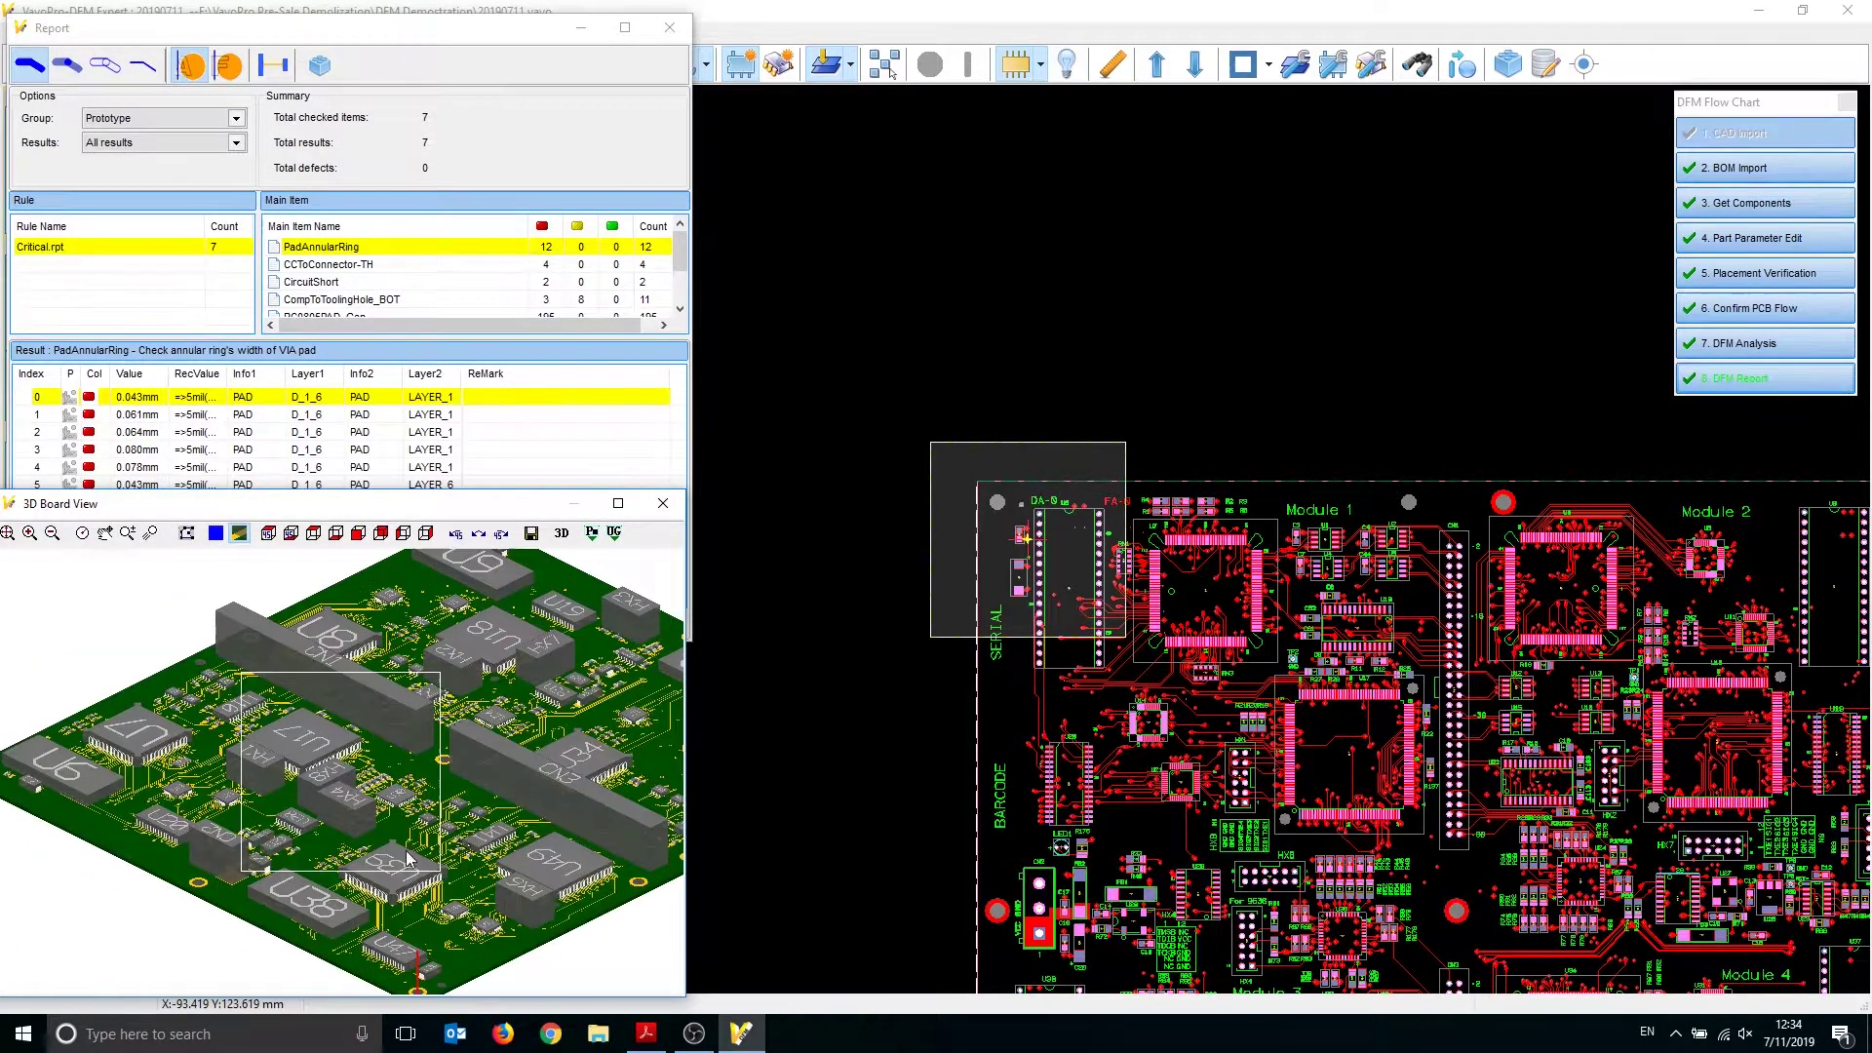
pyautogui.click(381, 250)
# List the CCToConnector-TH results and mark C113 as a defect after checking it in 3D
pyautogui.click(348, 265)
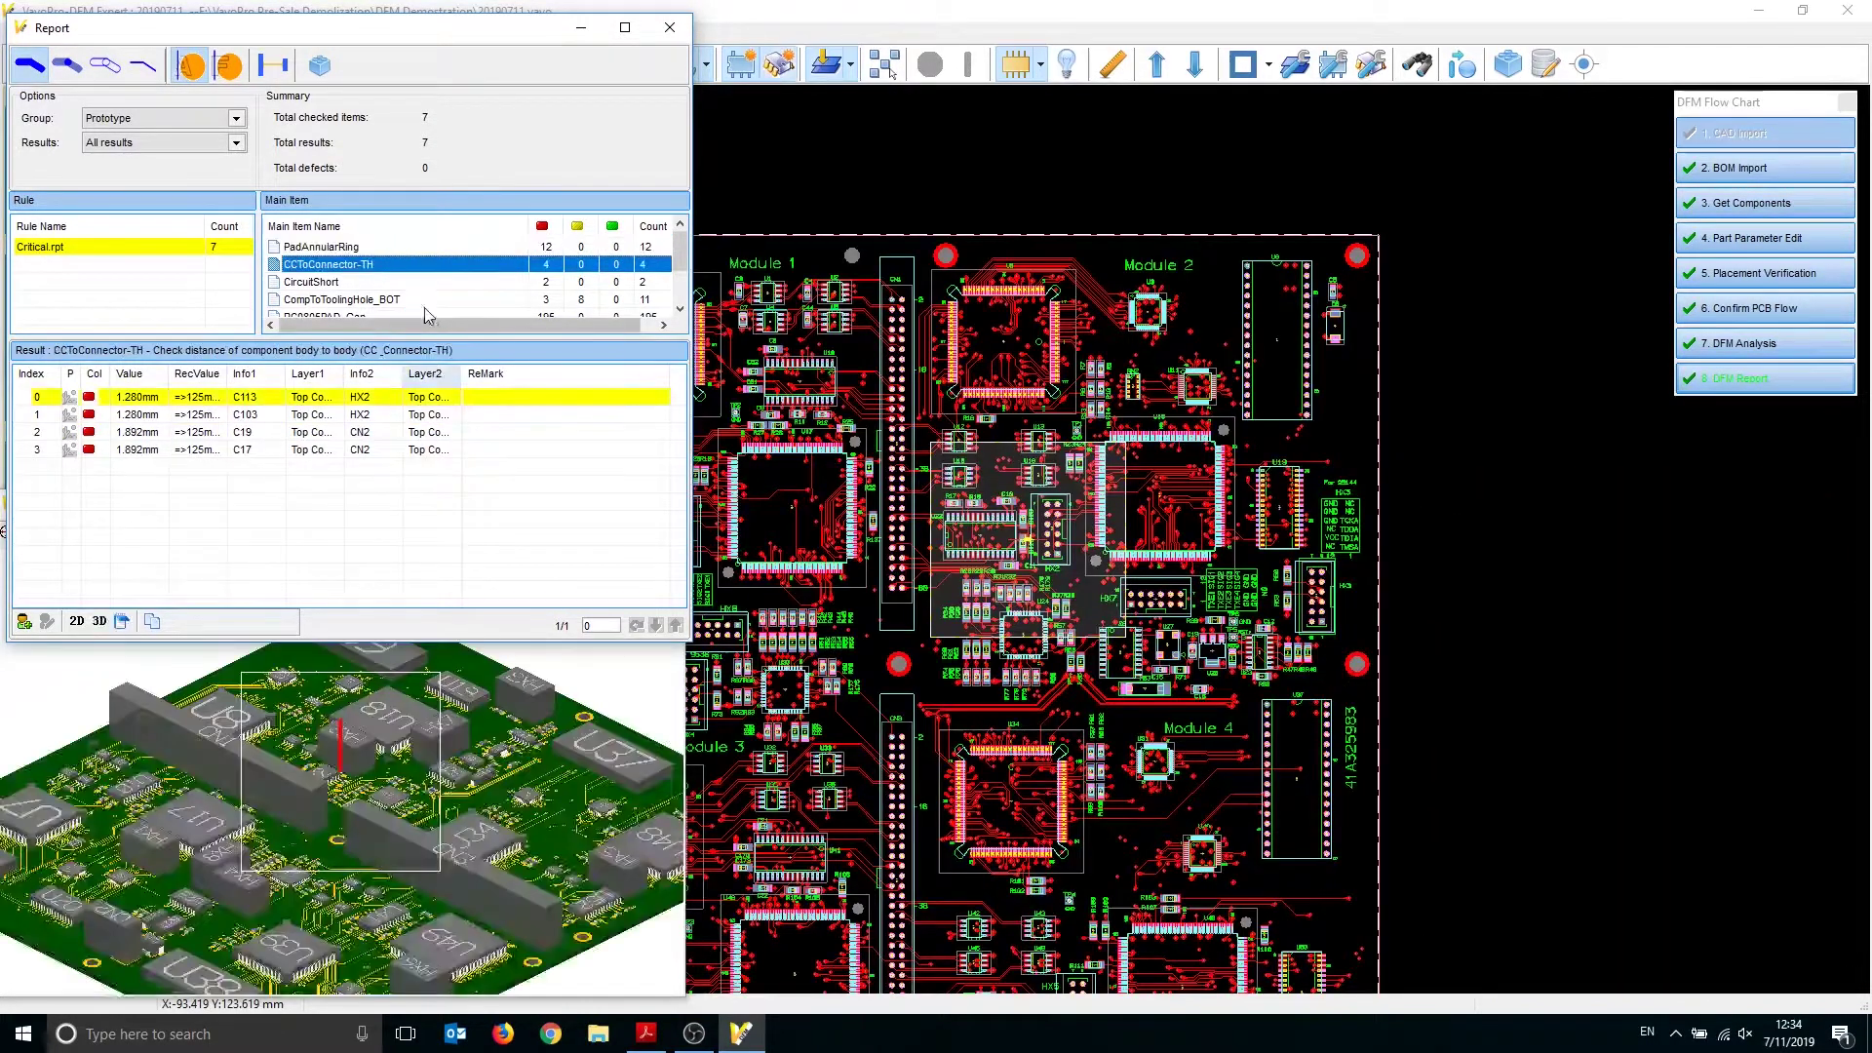
pyautogui.click(151, 402)
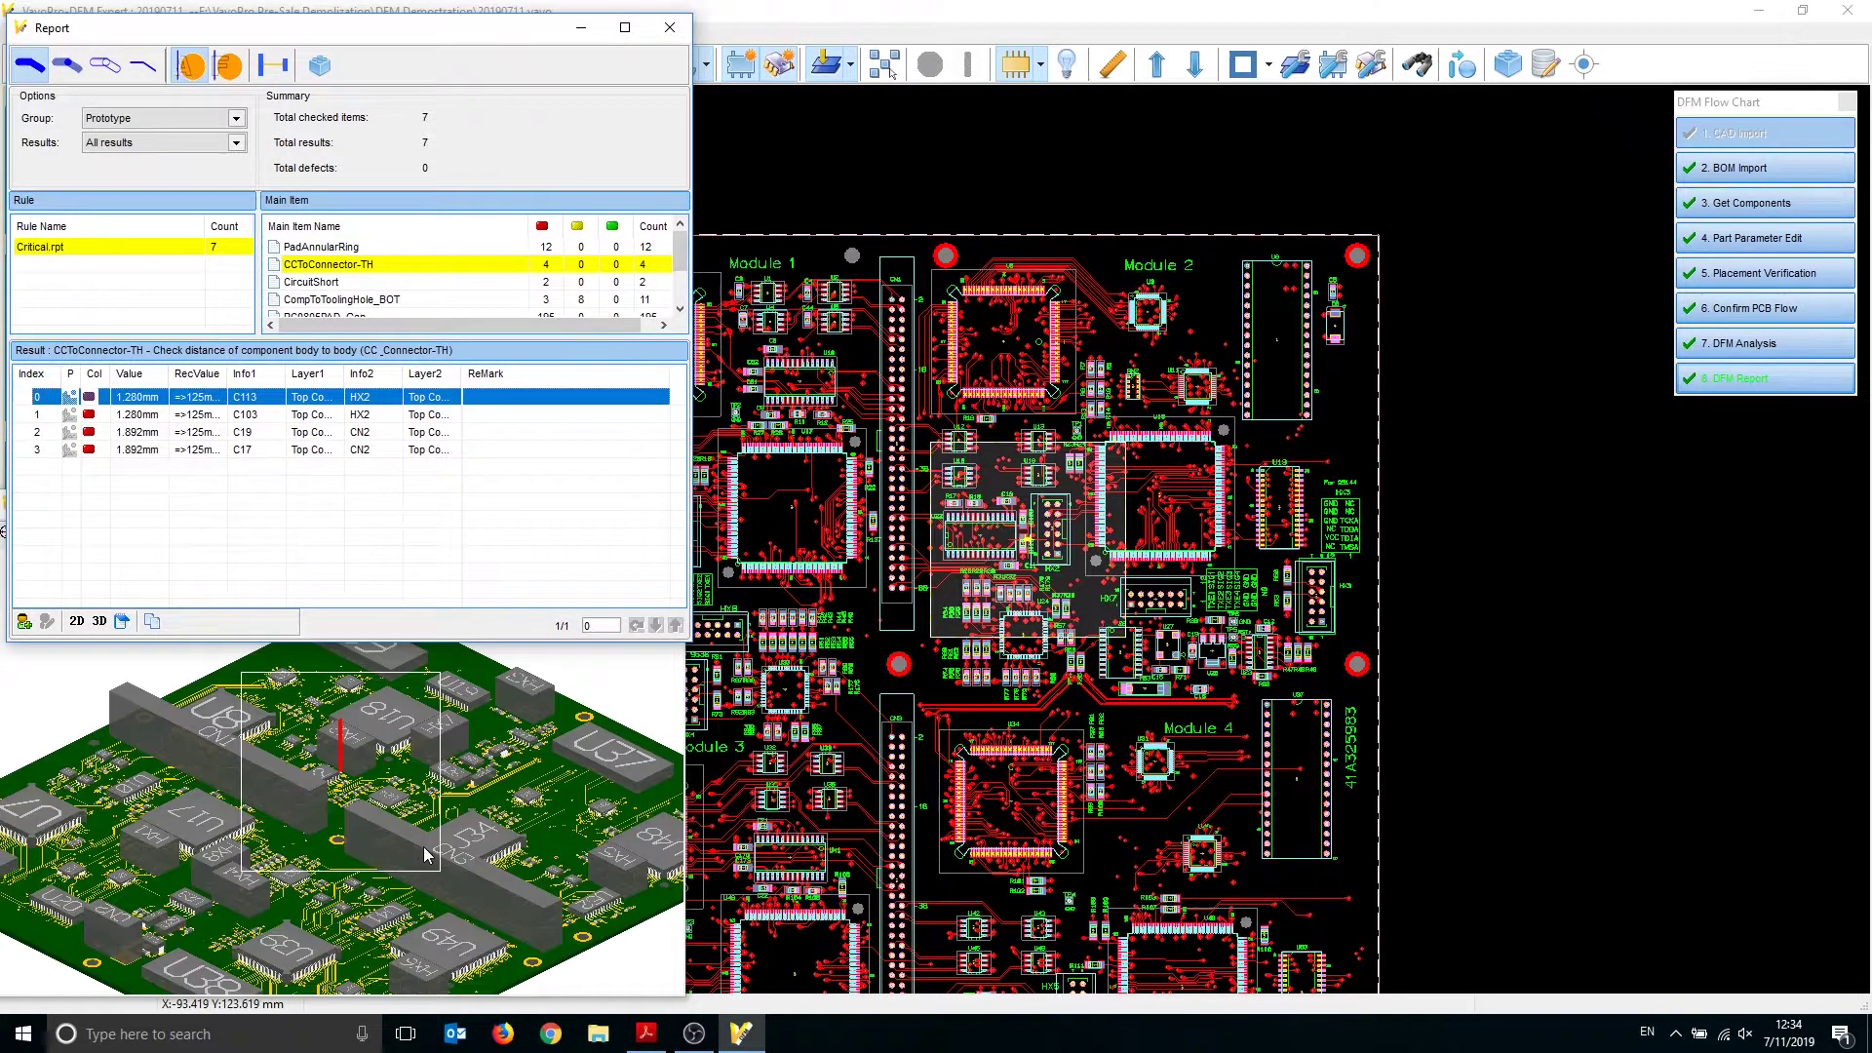
pyautogui.scroll(5, 339, 778)
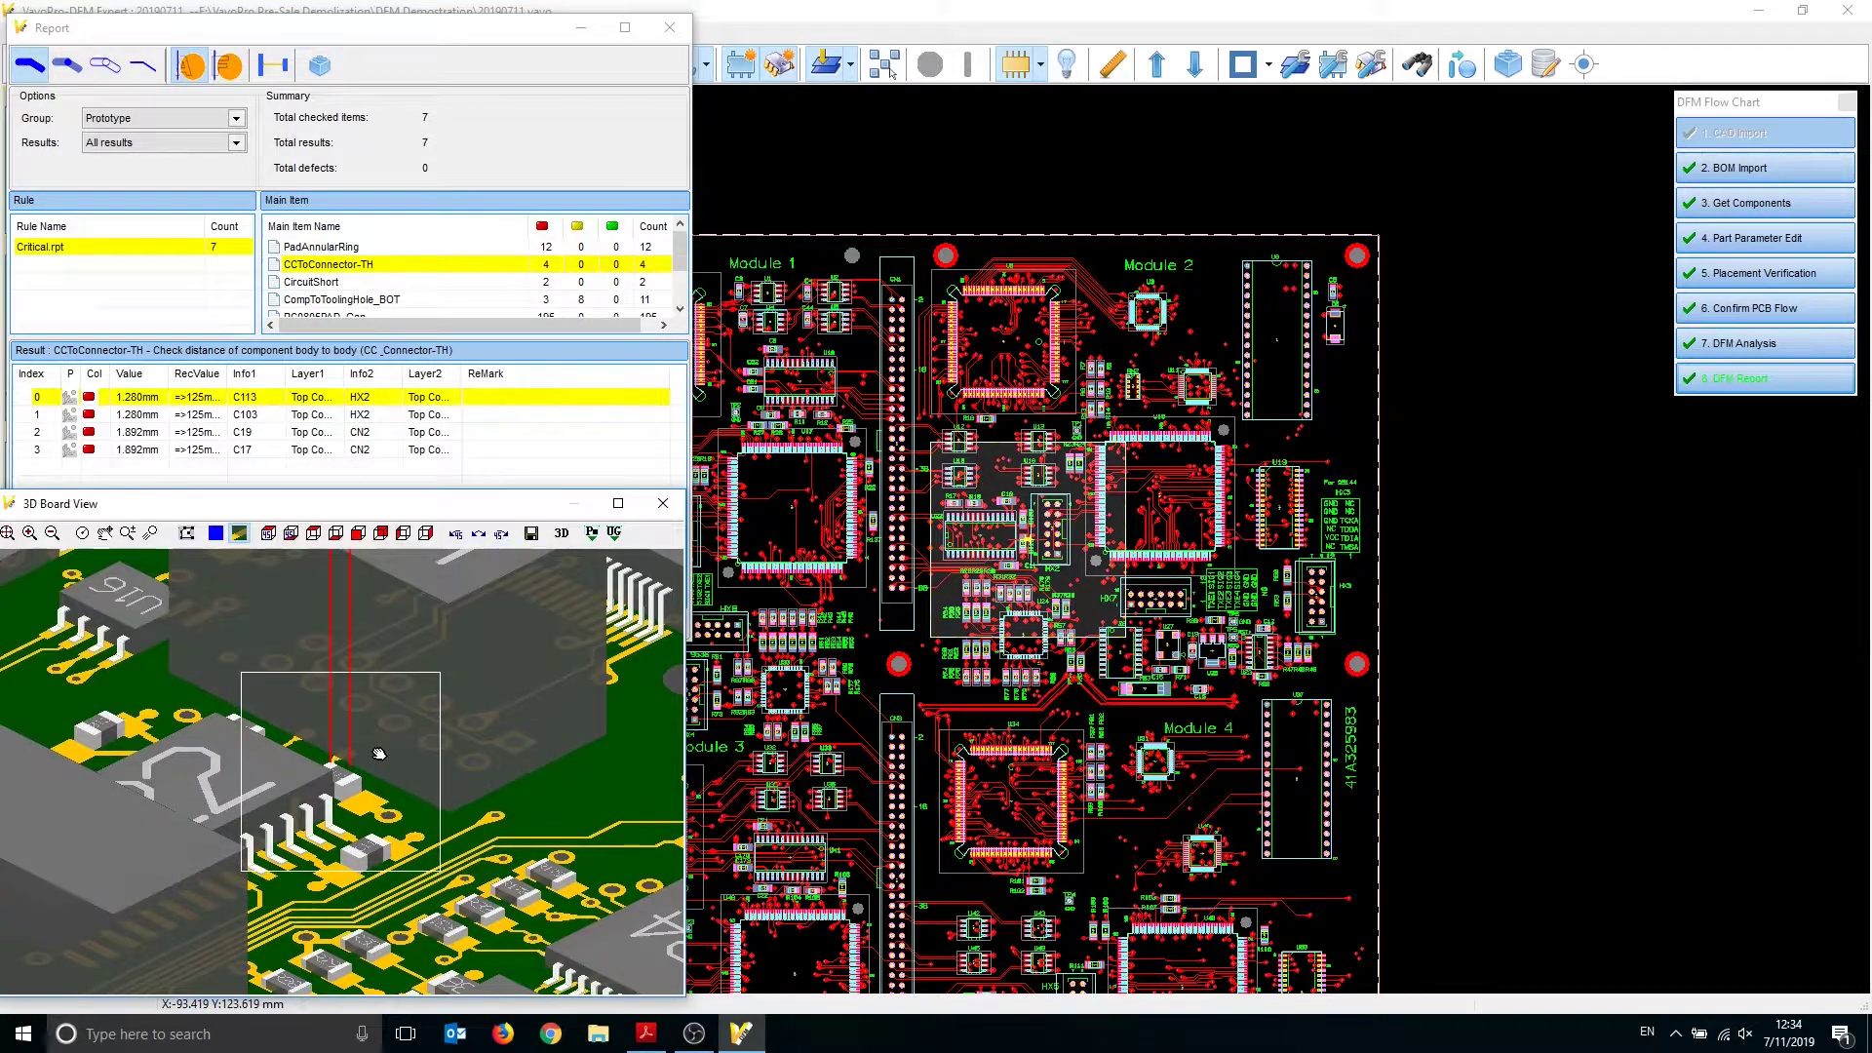
pyautogui.scroll(1, 359, 775)
pyautogui.moveTo(351, 728); pyautogui.dragTo(358, 683, button='middle')
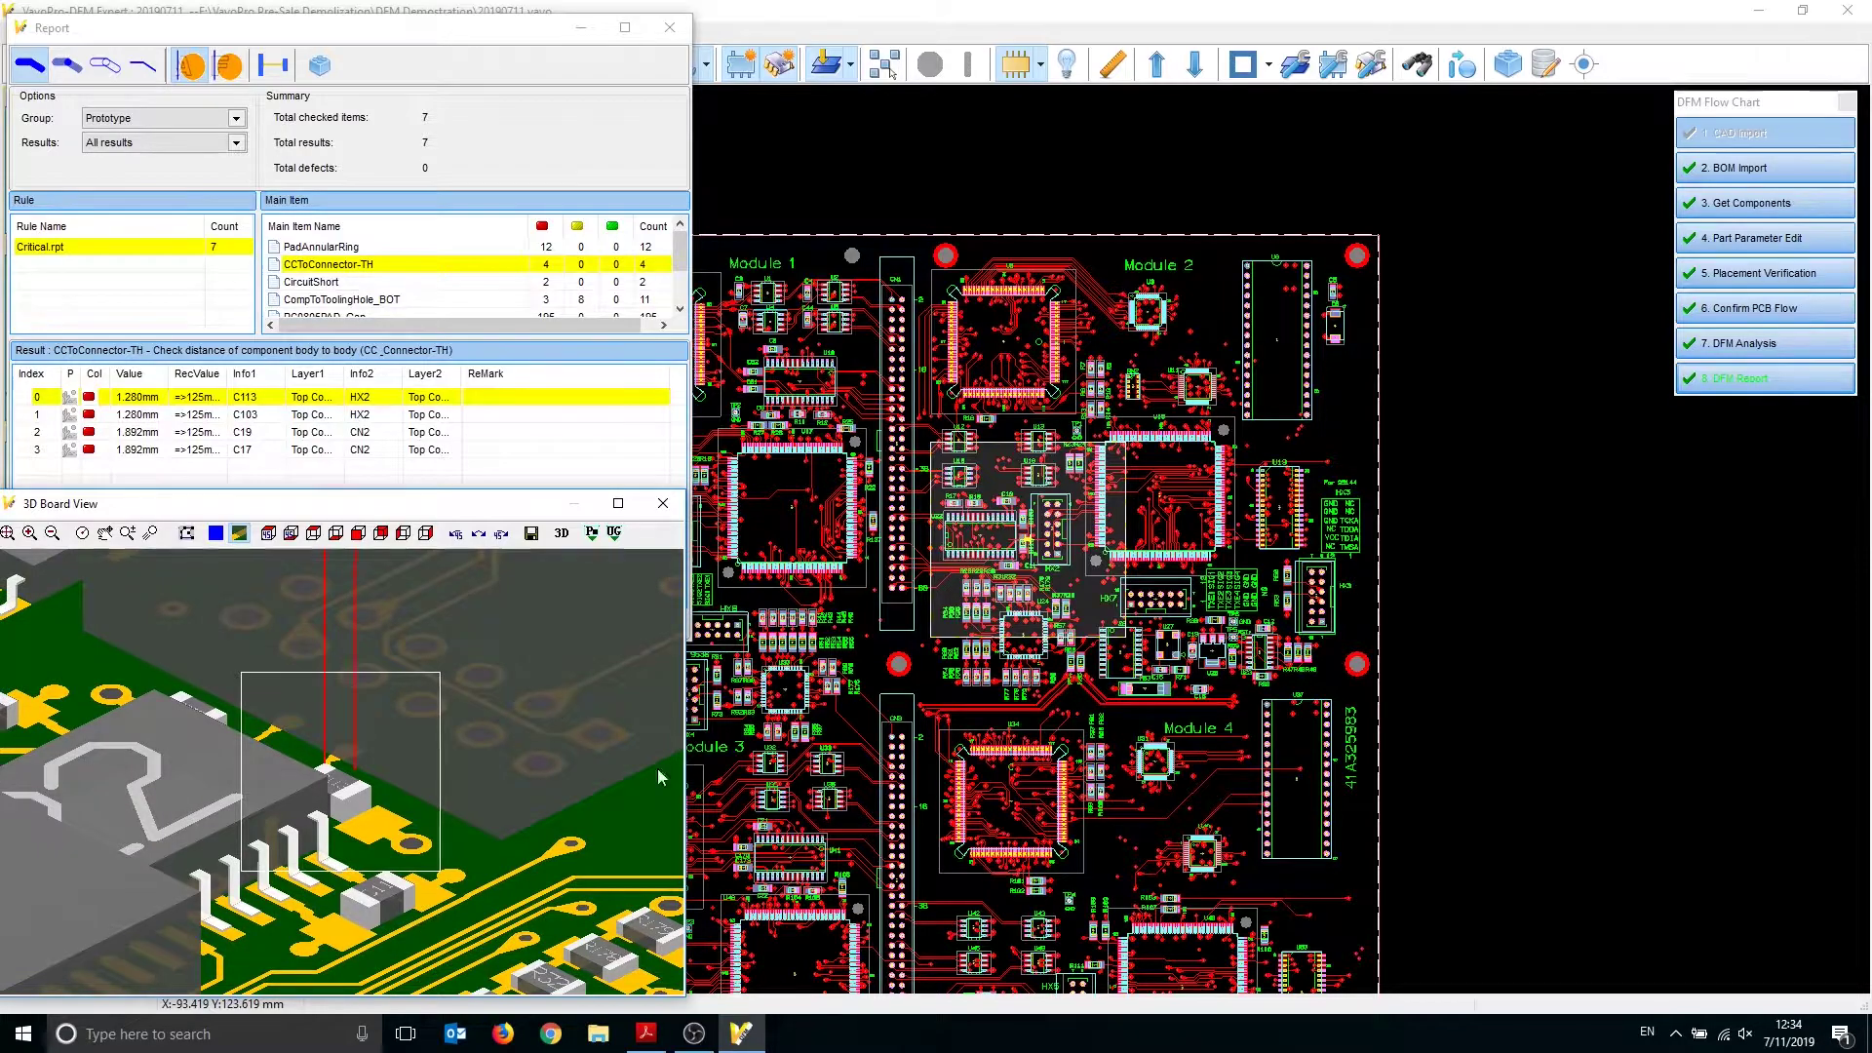
pyautogui.click(565, 541)
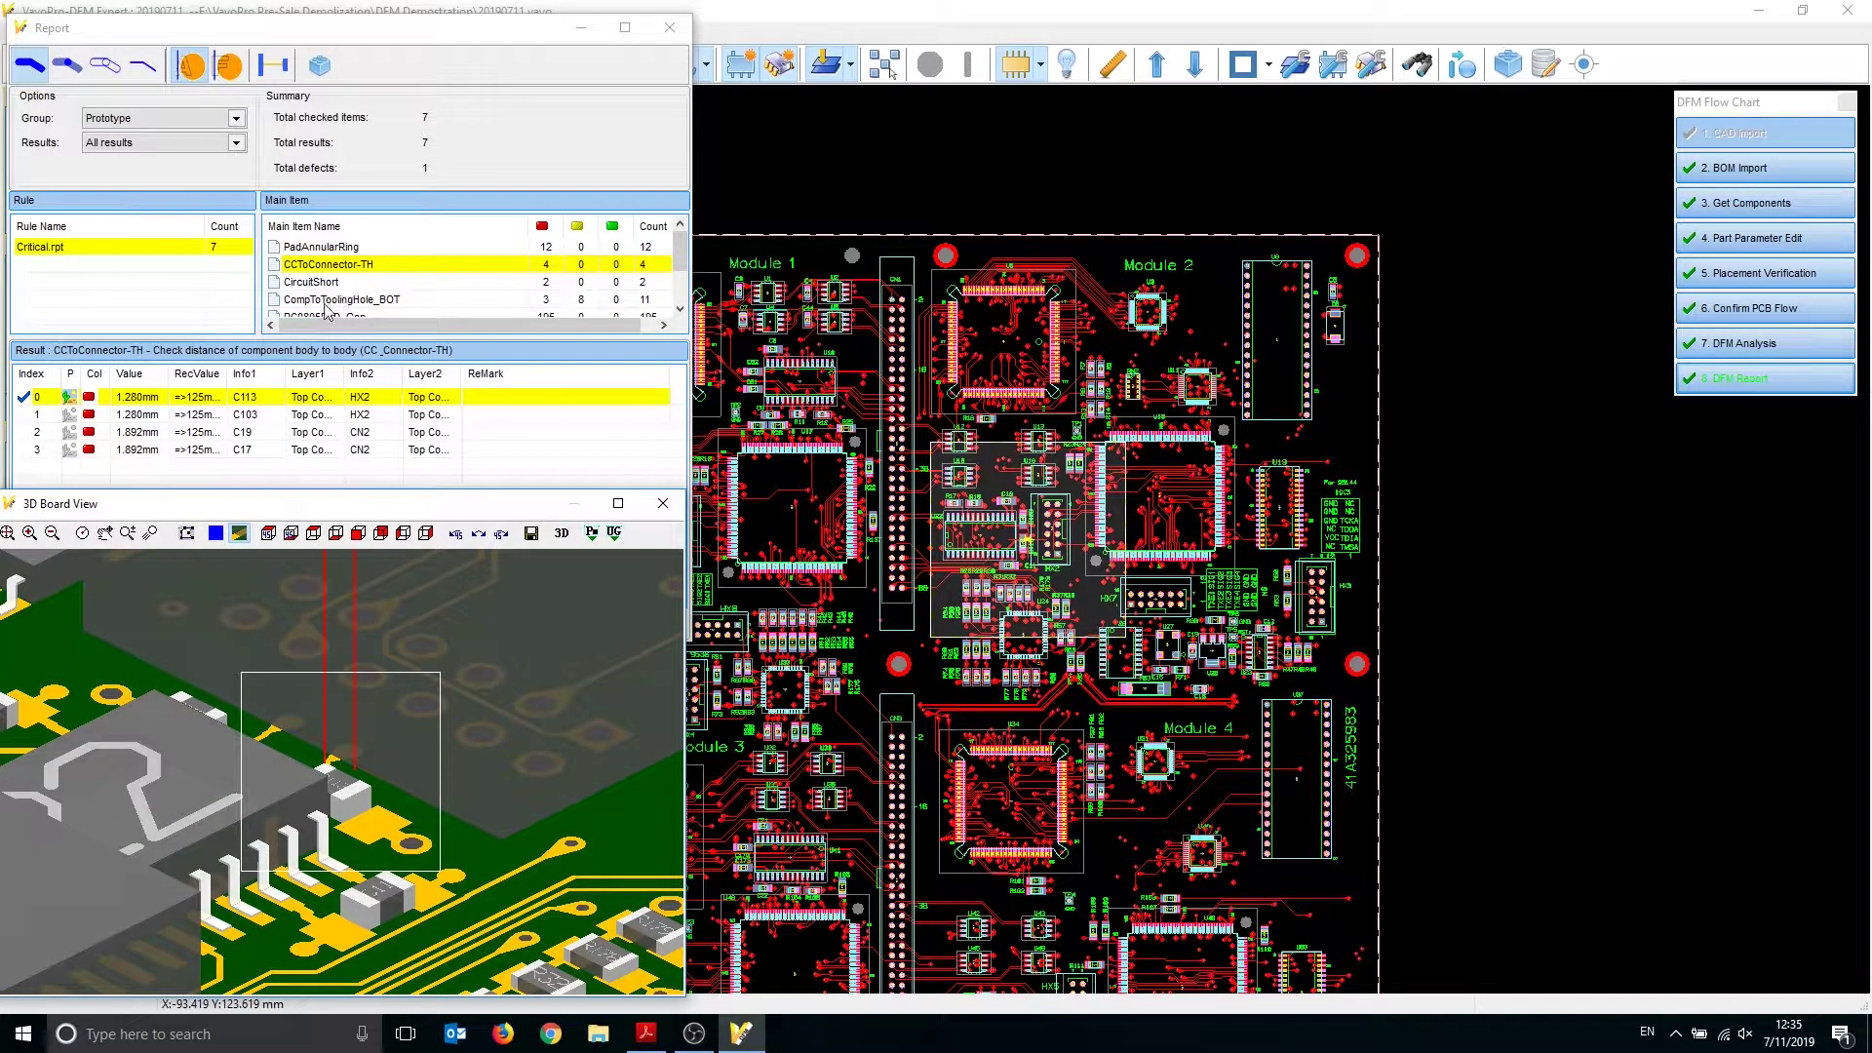
# Inspect CCToConnector-TH results C103, C19 and C17 on the 3D board
pyautogui.click(107, 415)
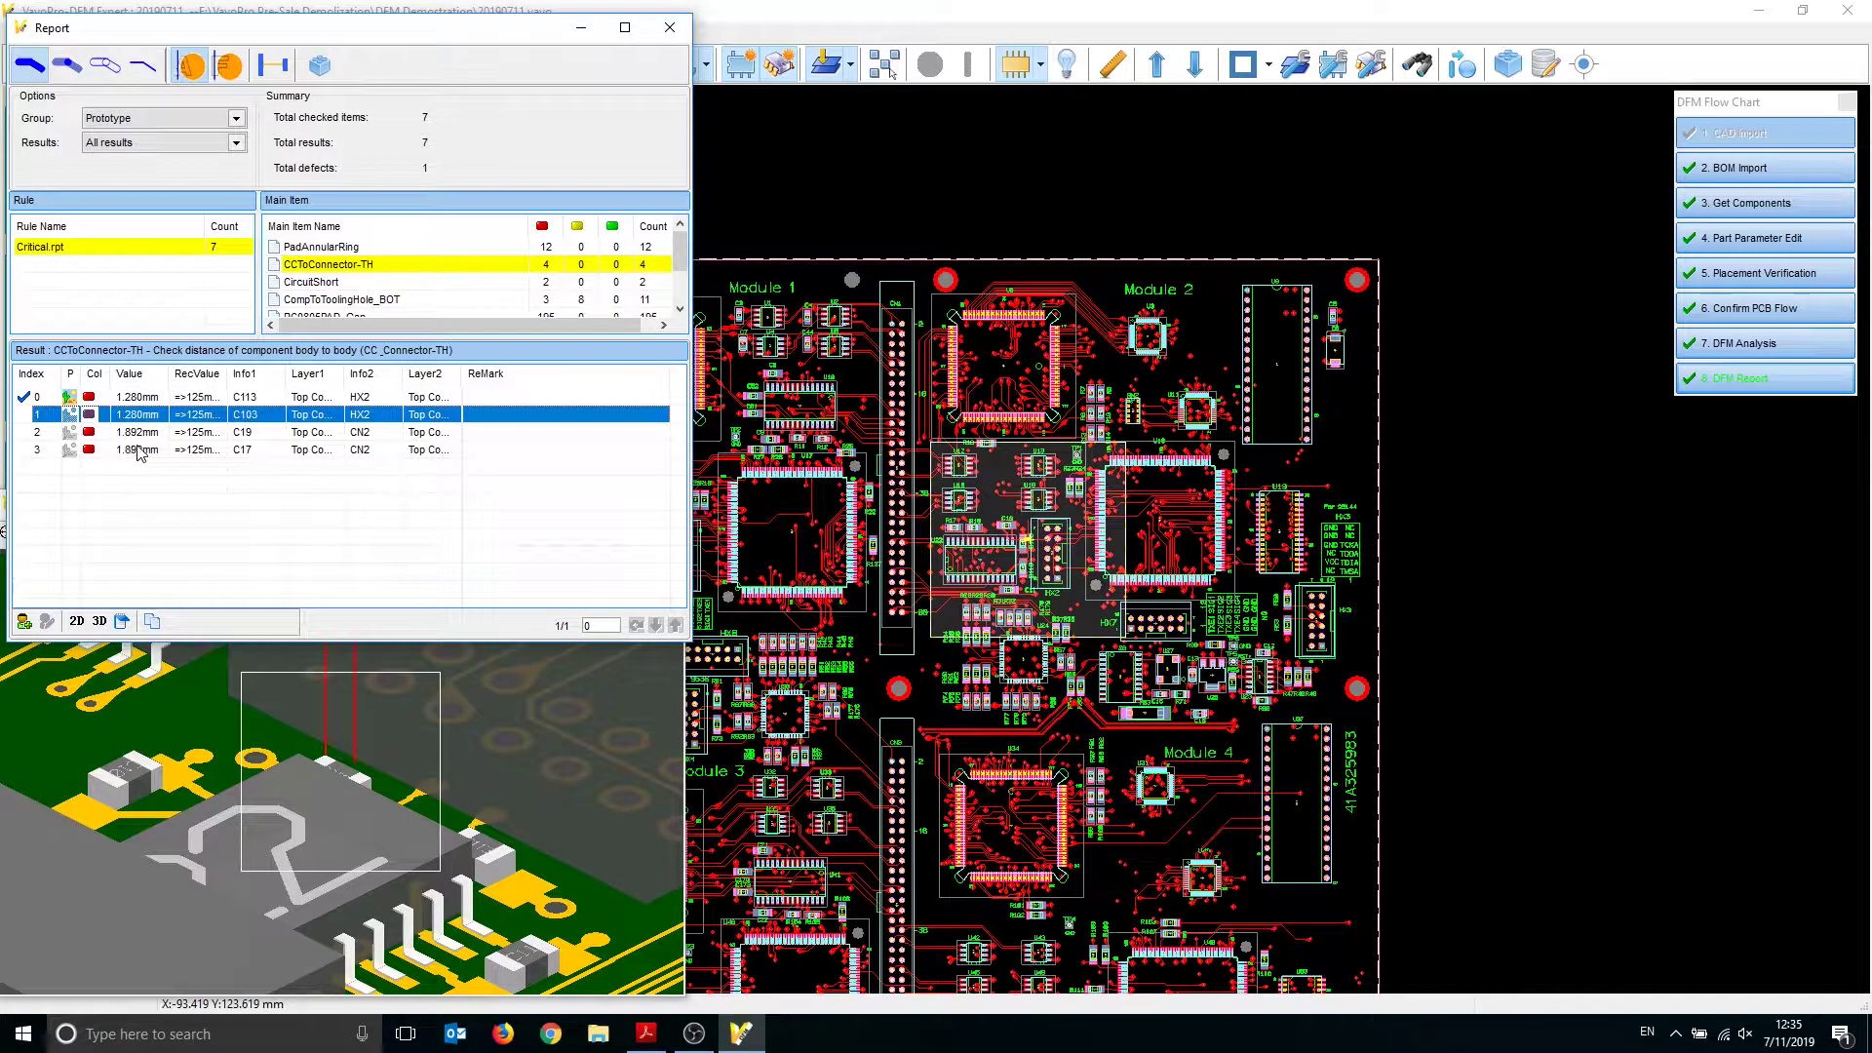
pyautogui.click(145, 432)
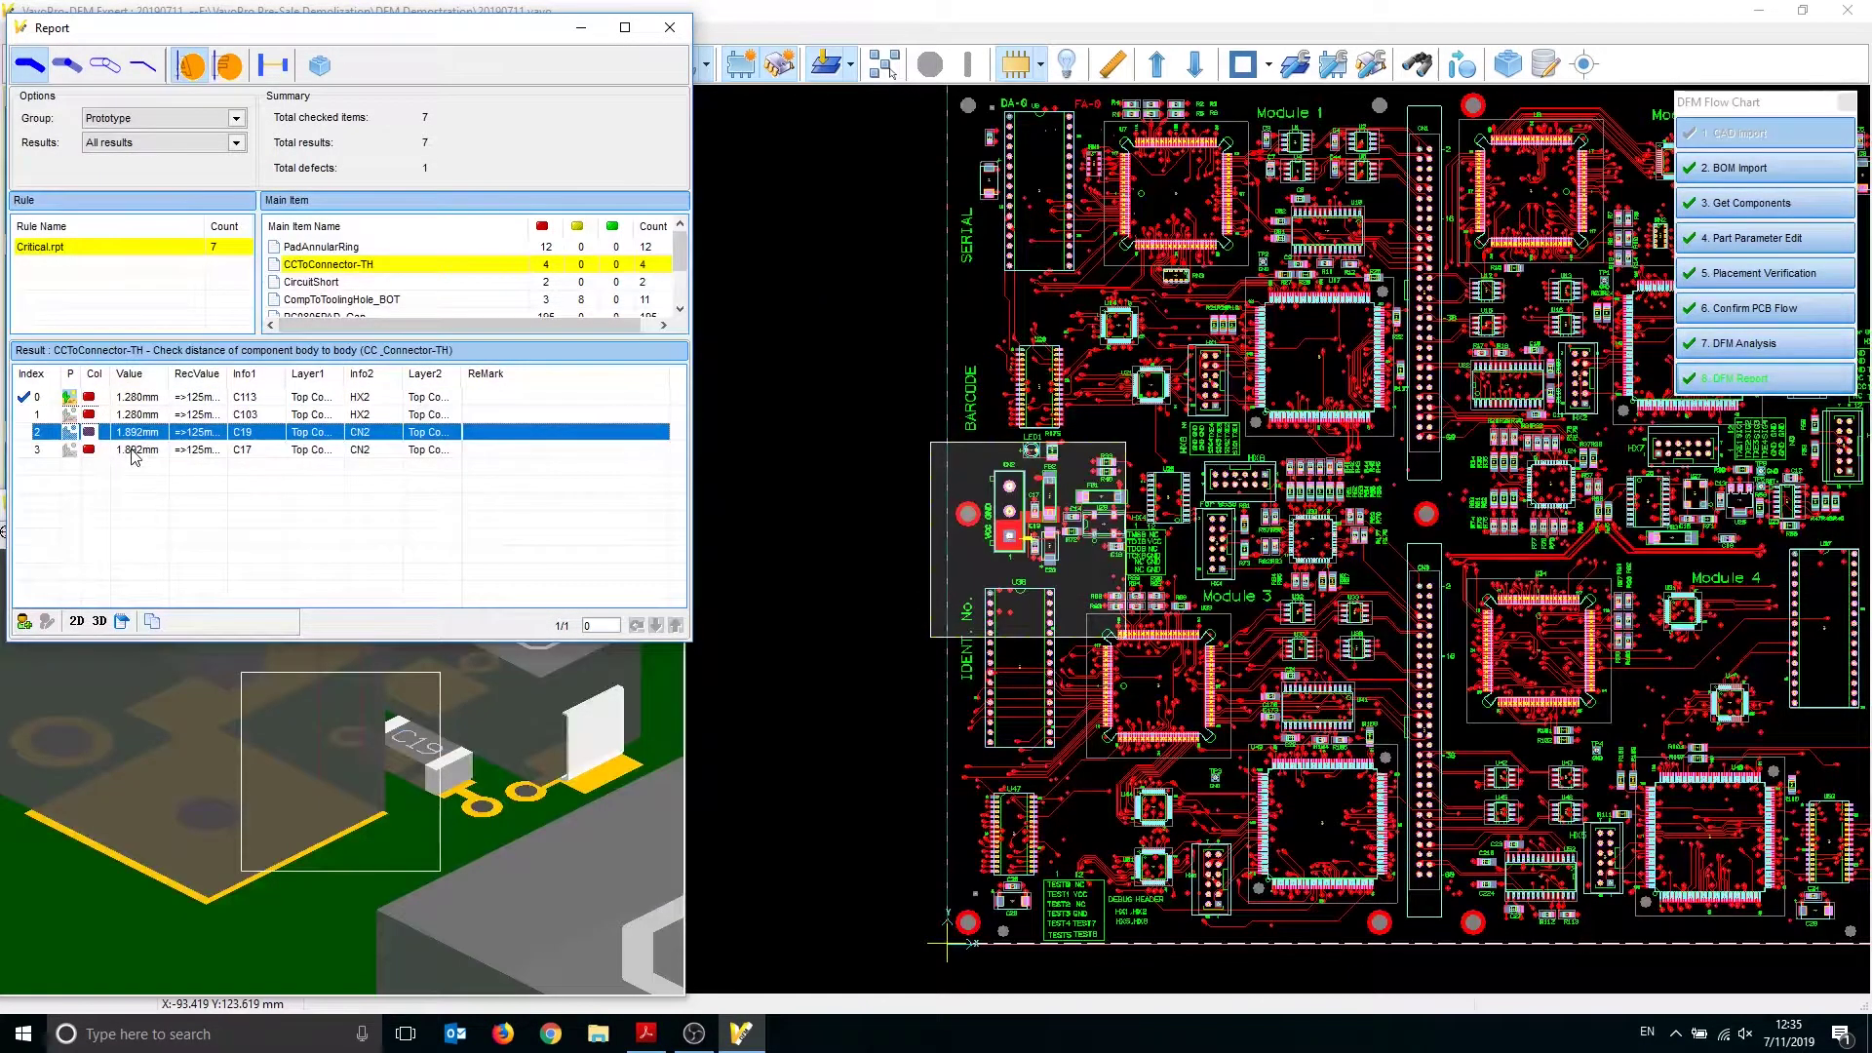
pyautogui.click(136, 450)
pyautogui.click(134, 413)
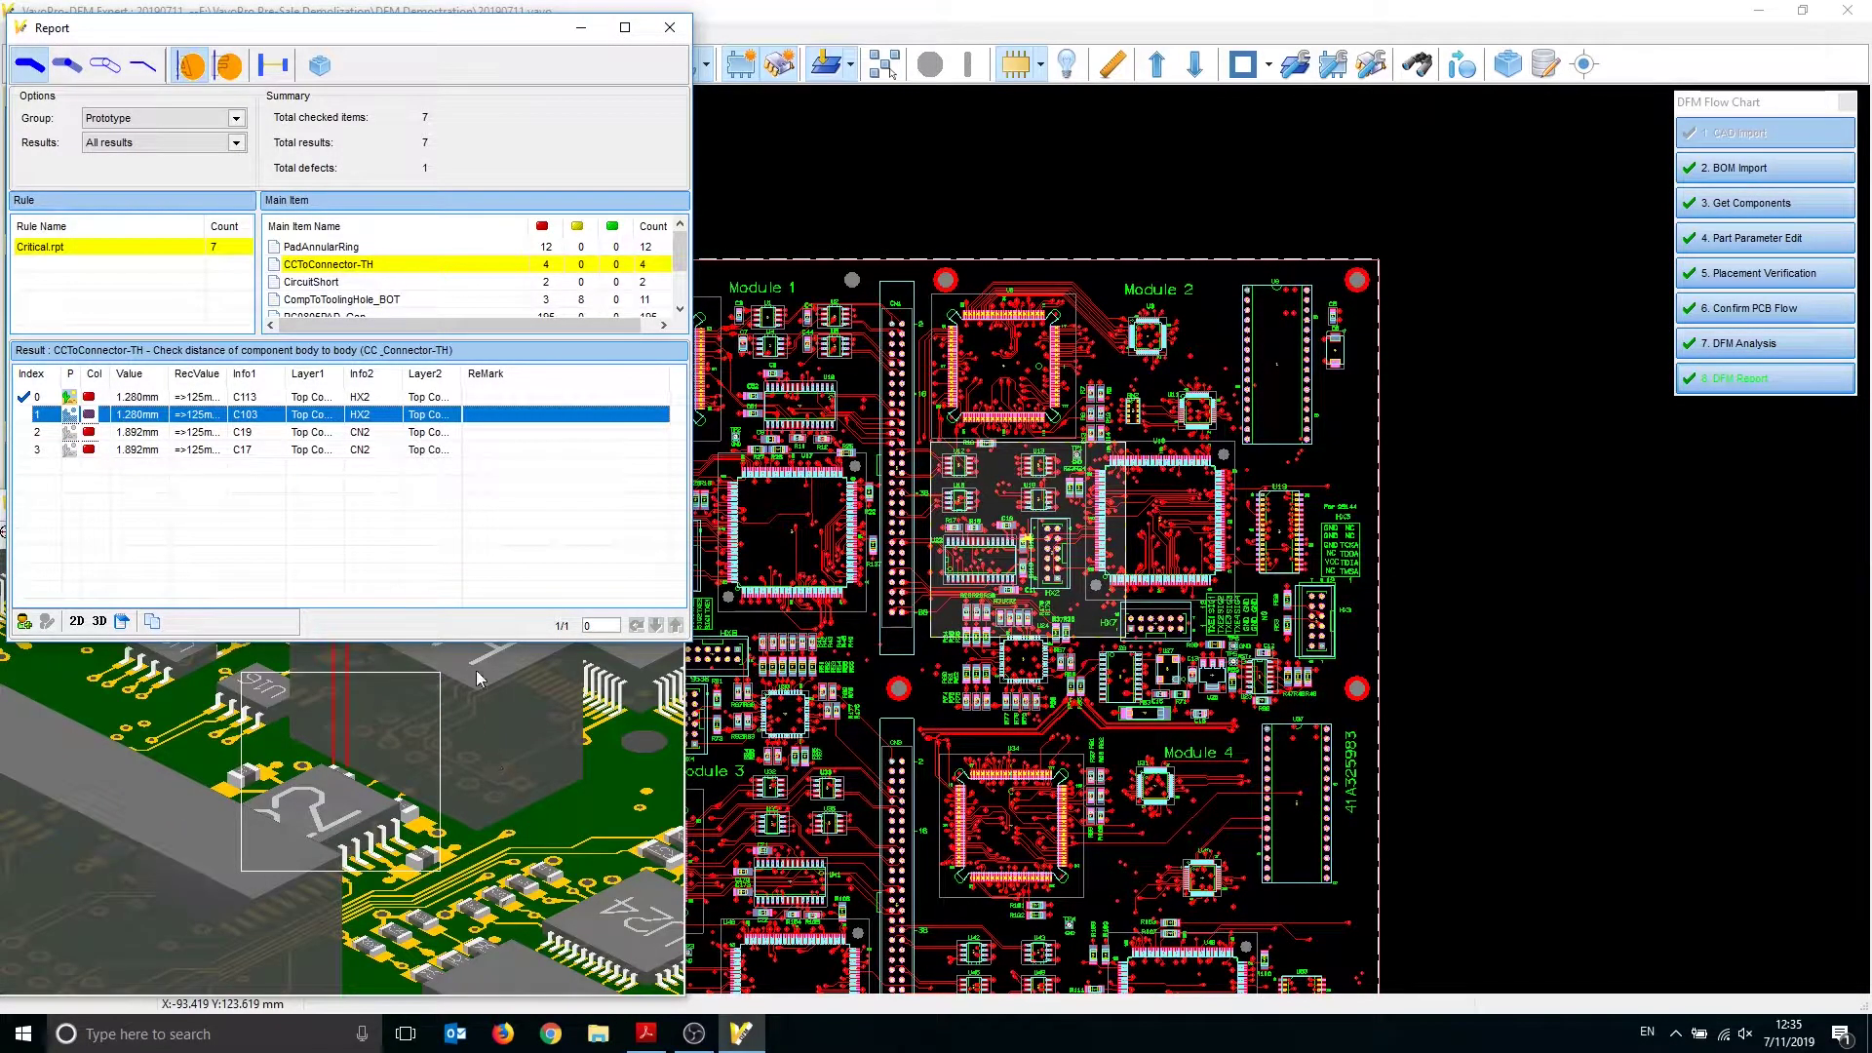
pyautogui.click(507, 781)
pyautogui.click(500, 533)
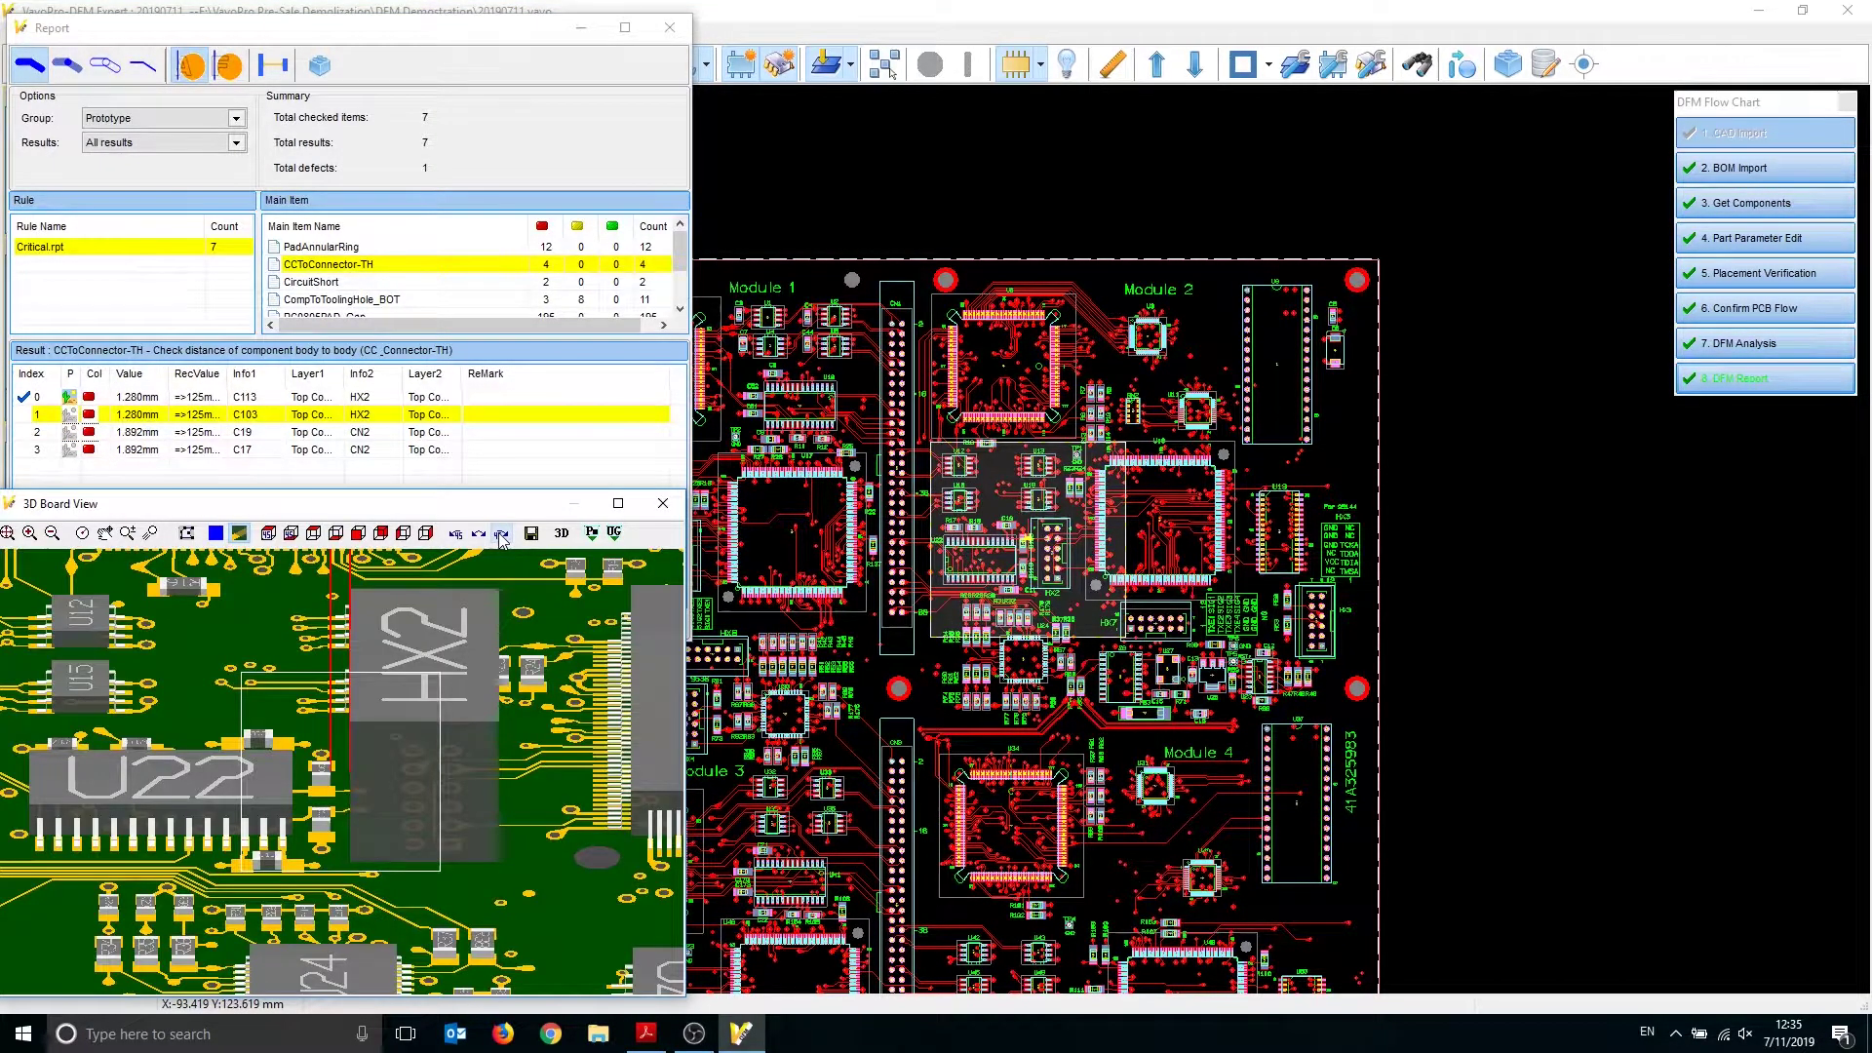
pyautogui.scroll(2, 351, 759)
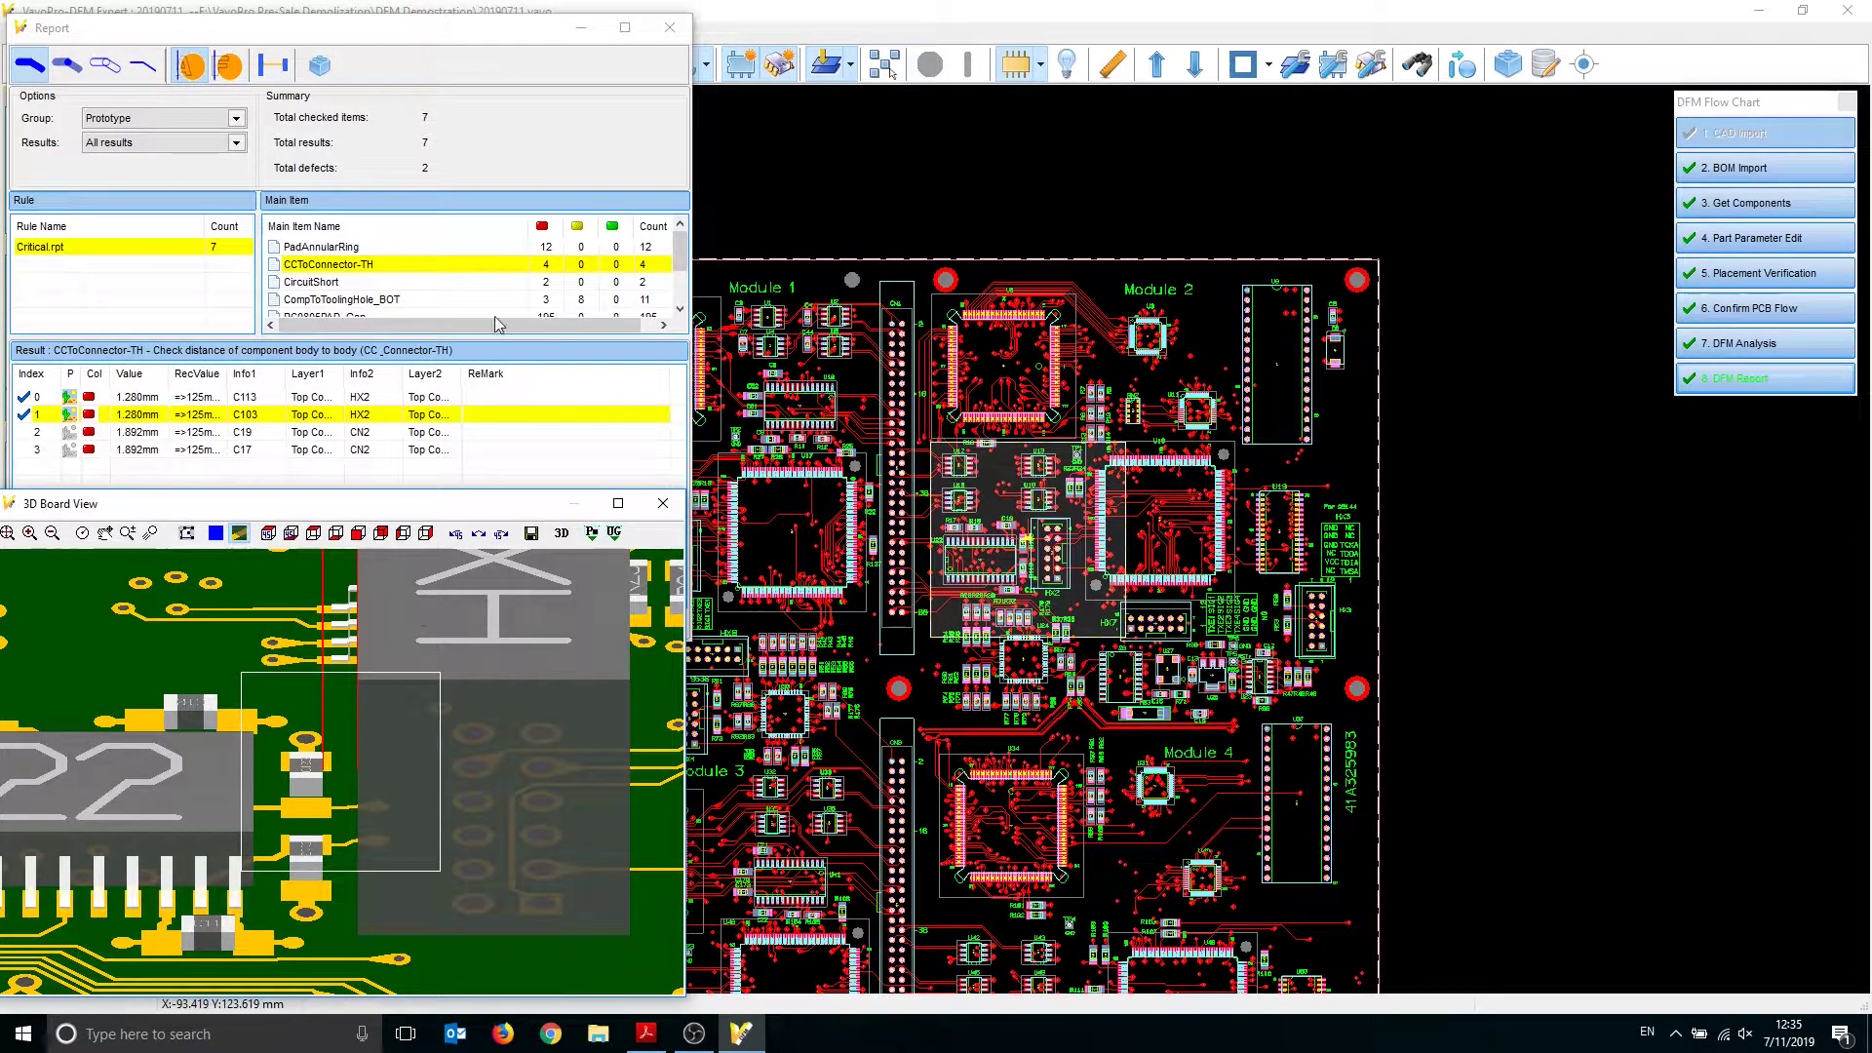
# Mark the first PadAnnularRing result as a defect, then list the CircuitShort results
pyautogui.click(346, 248)
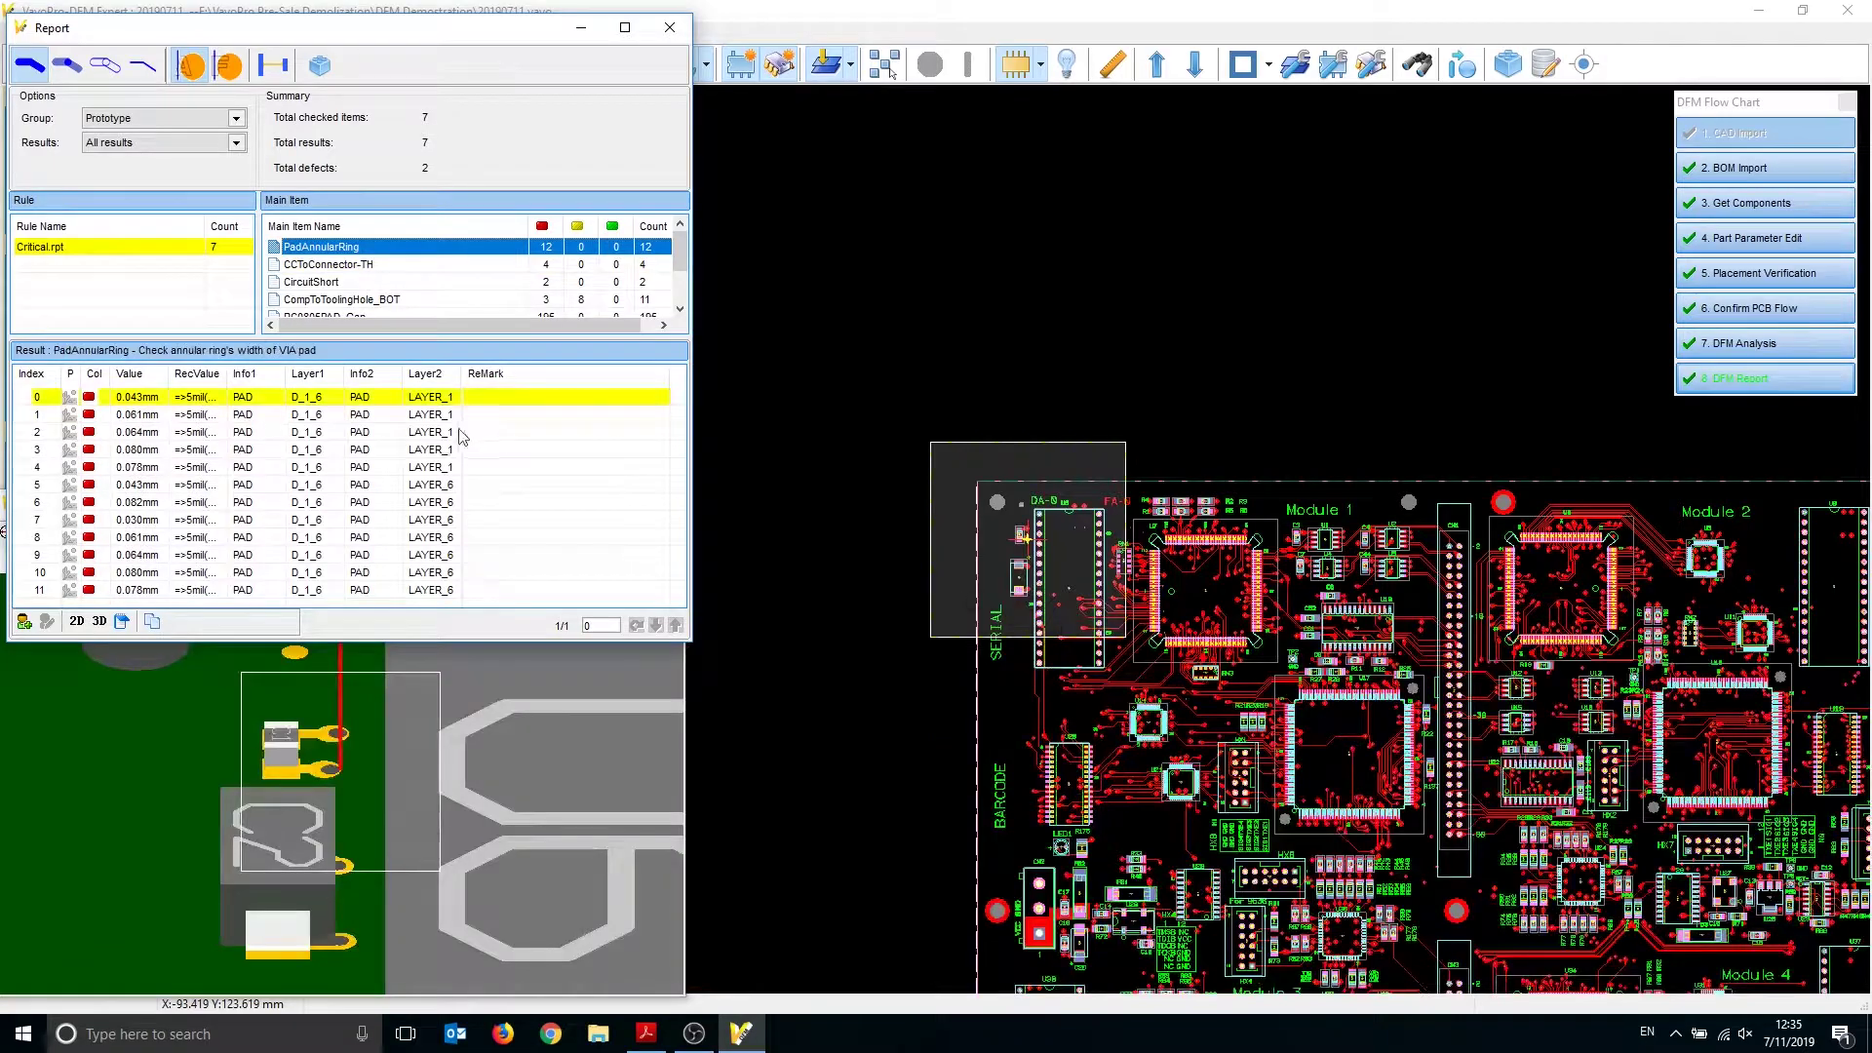
pyautogui.scroll(3, 309, 790)
pyautogui.moveTo(400, 696); pyautogui.dragTo(356, 786, button='middle')
pyautogui.click(501, 533)
pyautogui.click(501, 533)
pyautogui.click(501, 534)
pyautogui.click(501, 534)
pyautogui.click(501, 534)
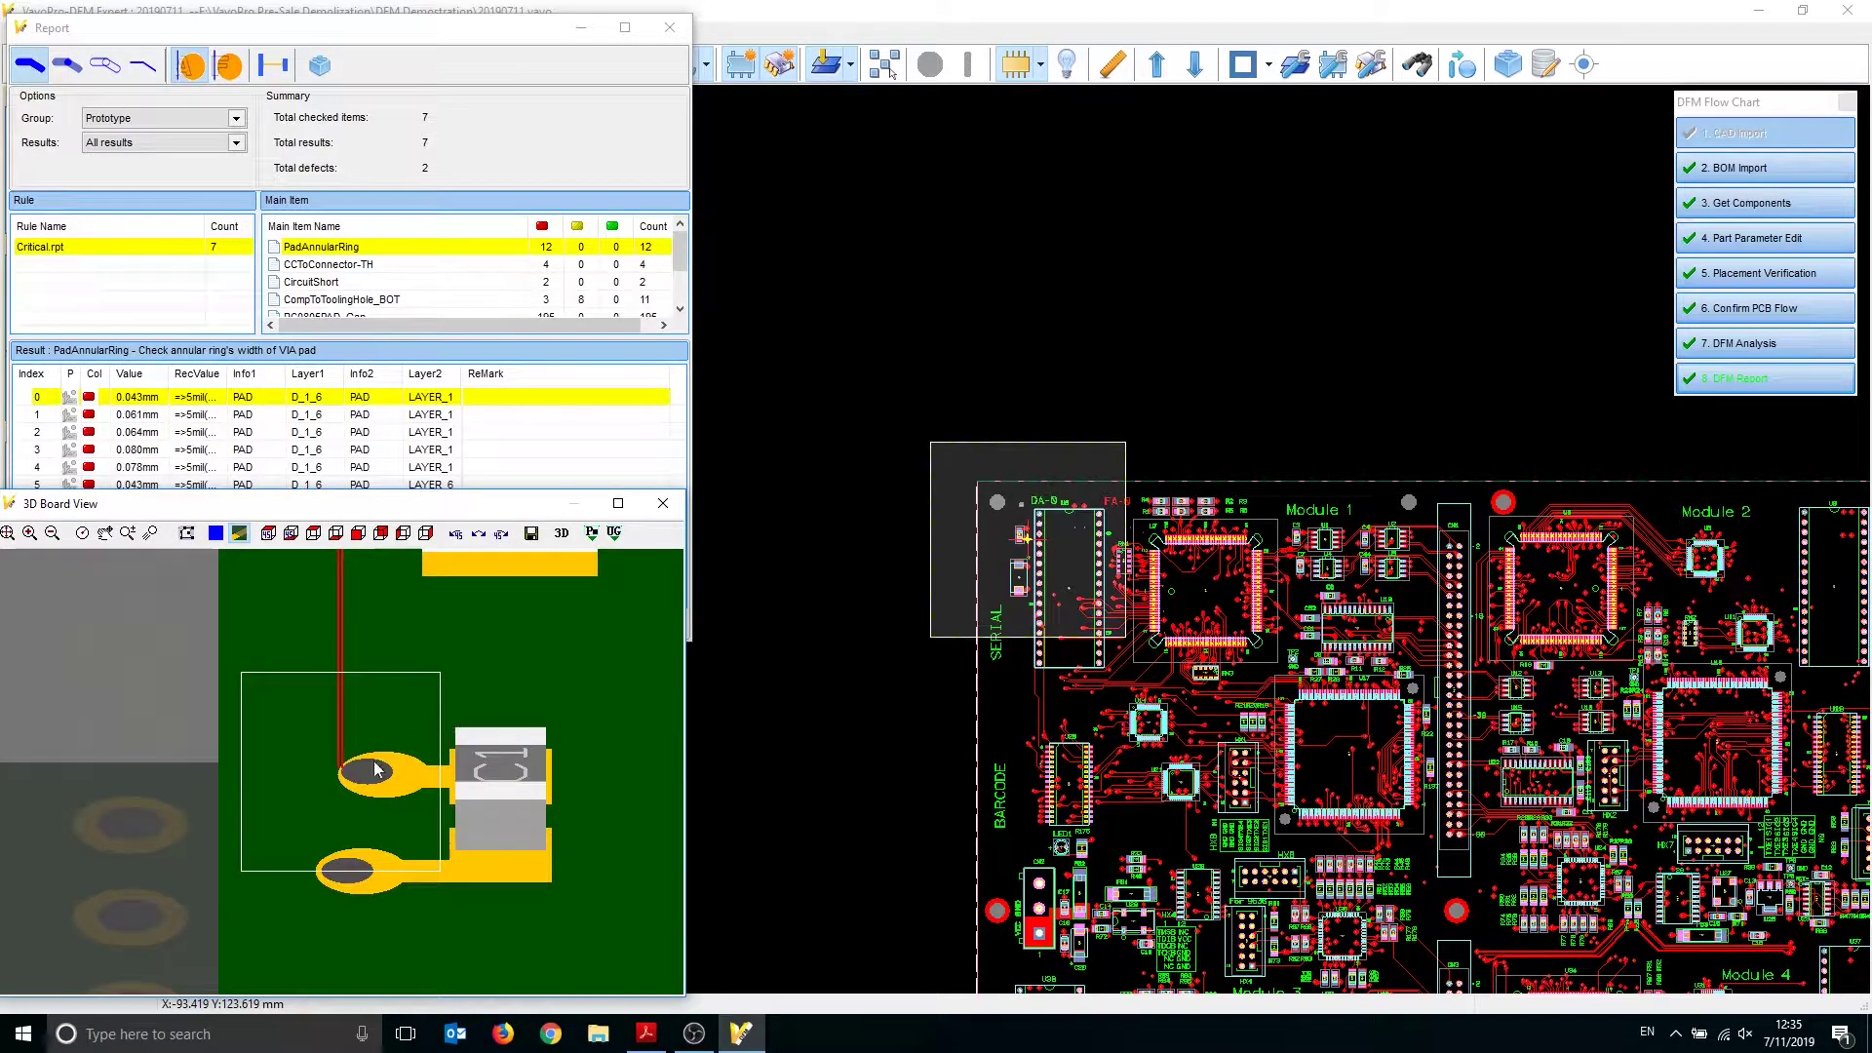
pyautogui.scroll(1, 363, 783)
pyautogui.moveTo(421, 799); pyautogui.dragTo(414, 776, button='middle')
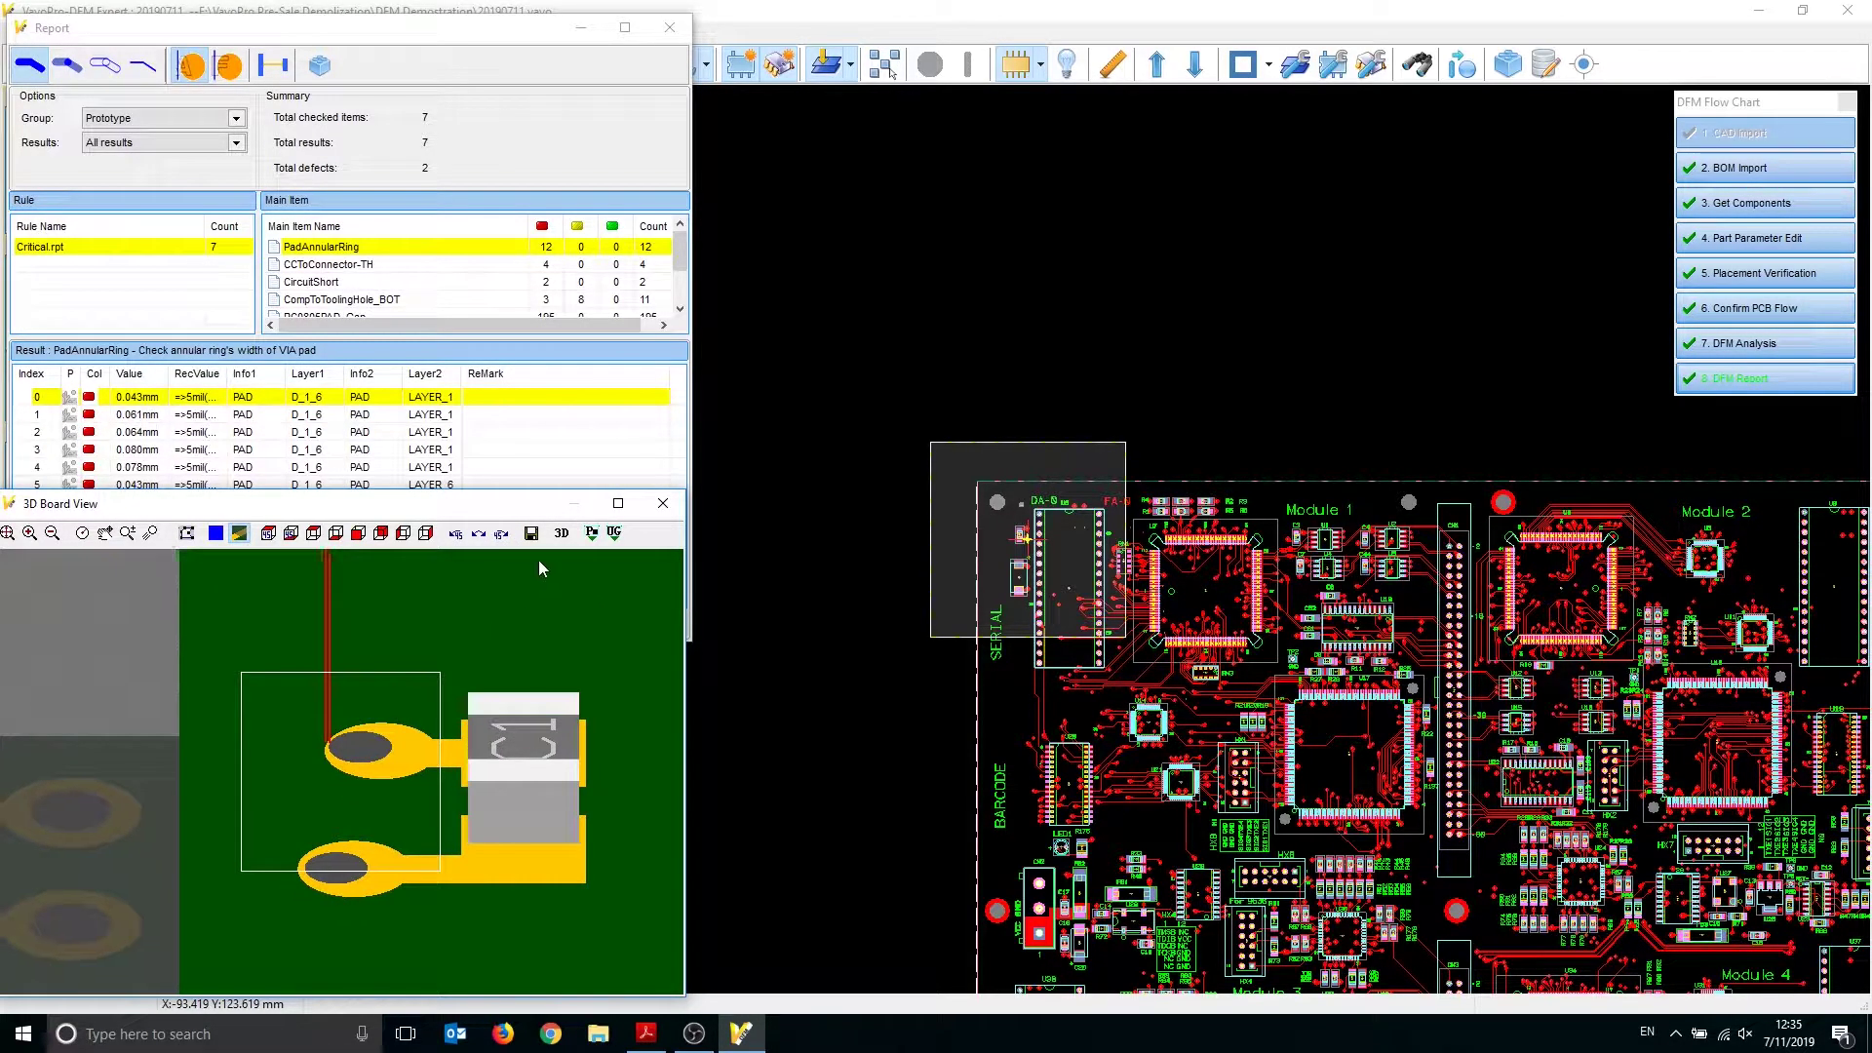
pyautogui.click(561, 533)
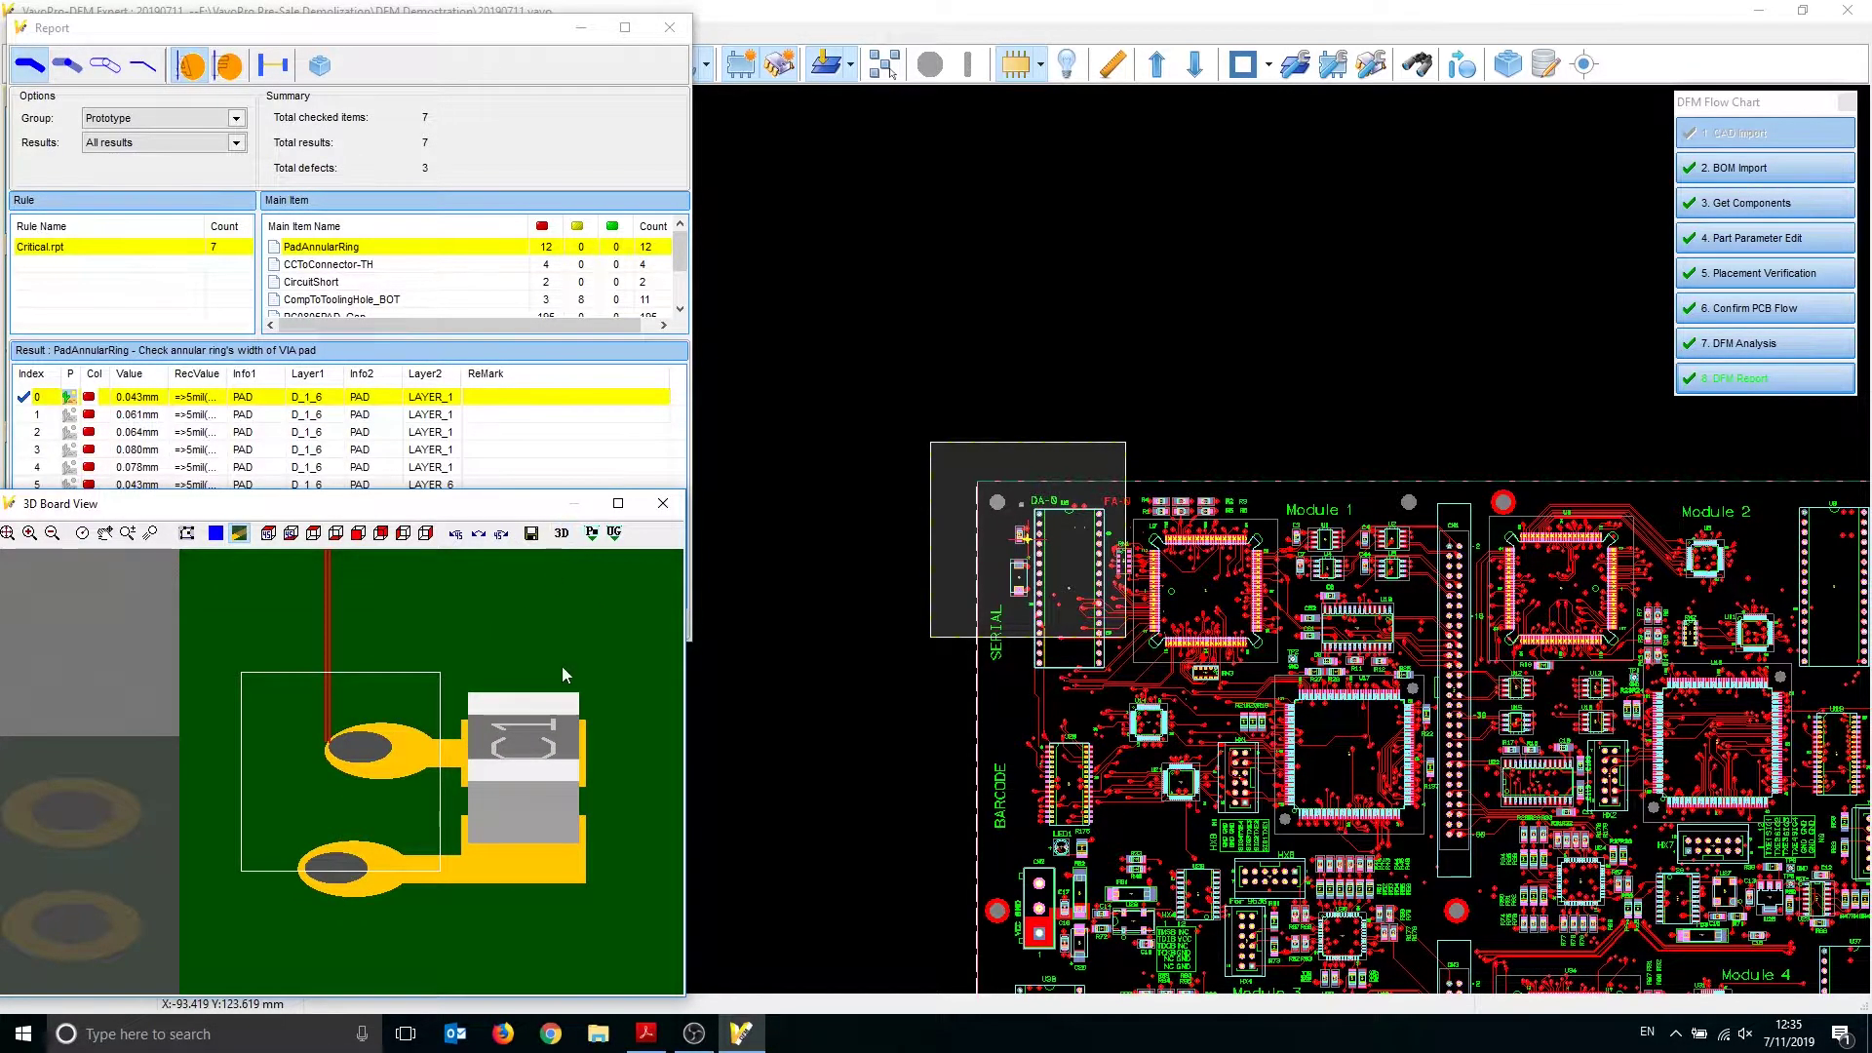
pyautogui.click(369, 281)
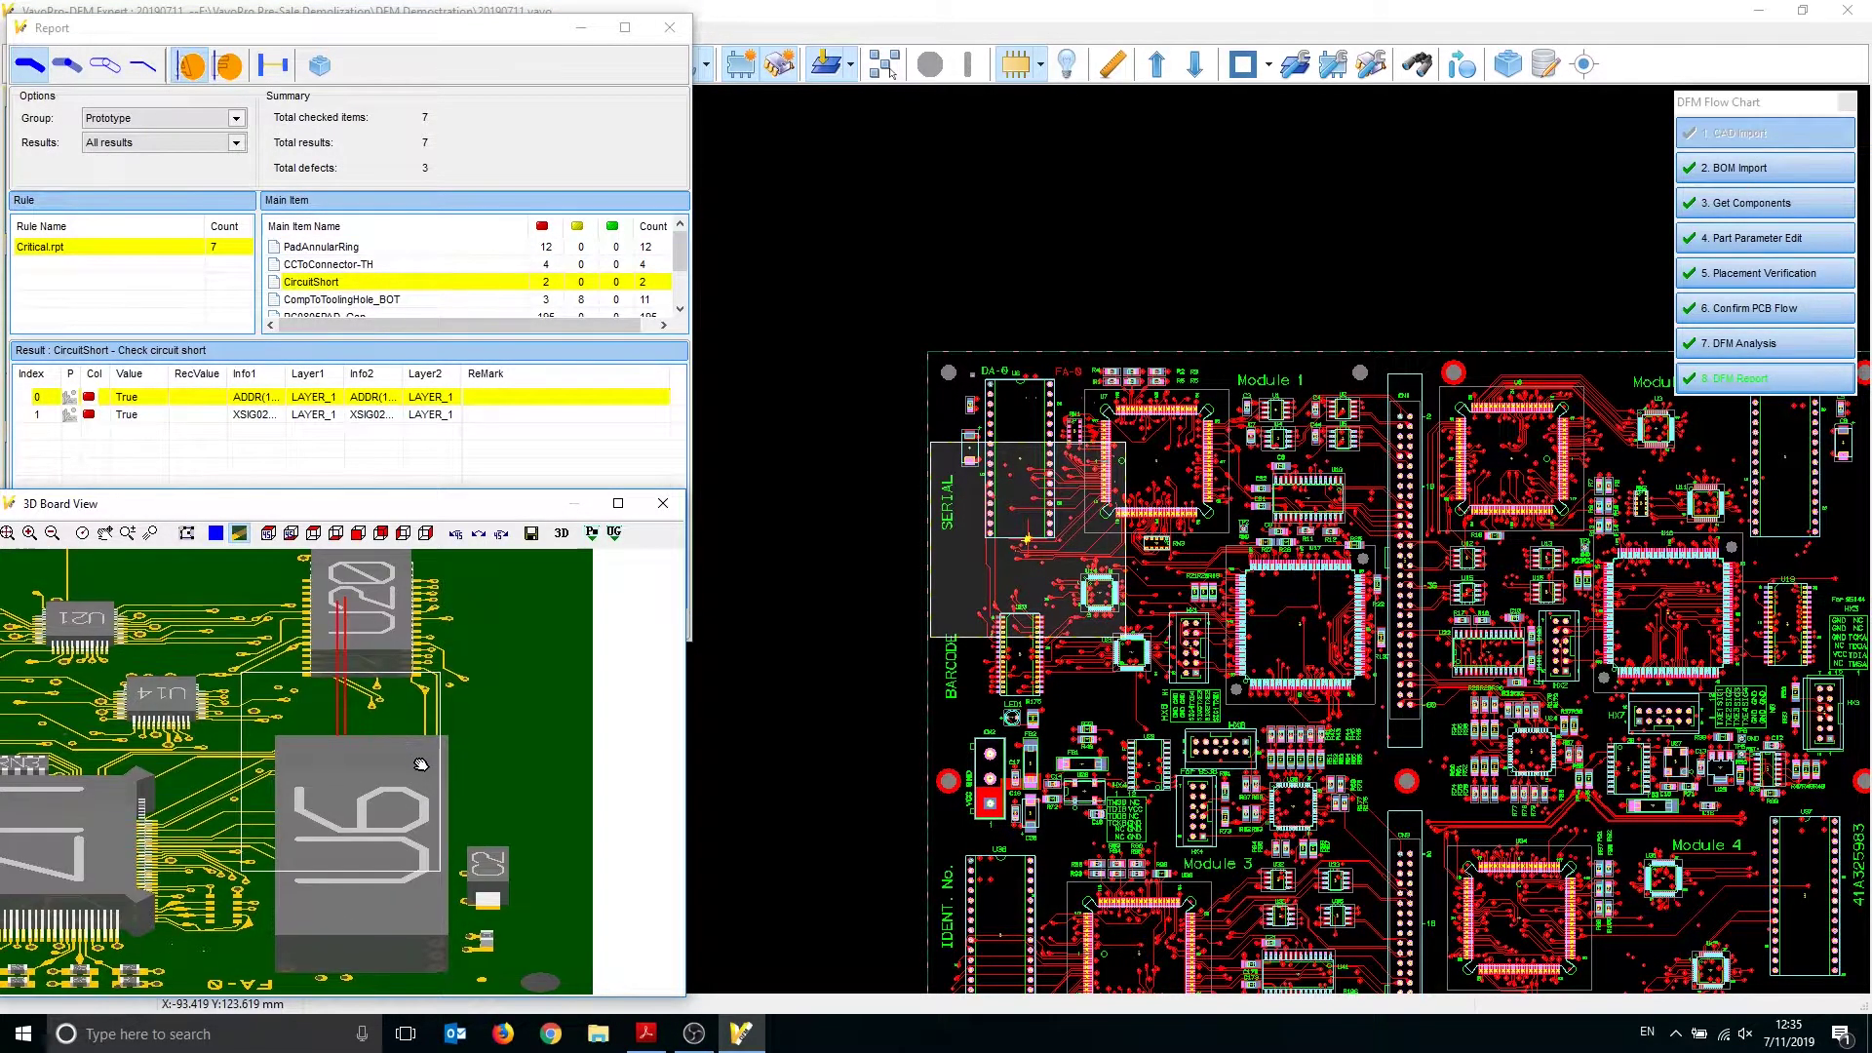
# Rotate and zoom the 3D board view to inspect the circuit short result
pyautogui.click(502, 535)
pyautogui.click(502, 535)
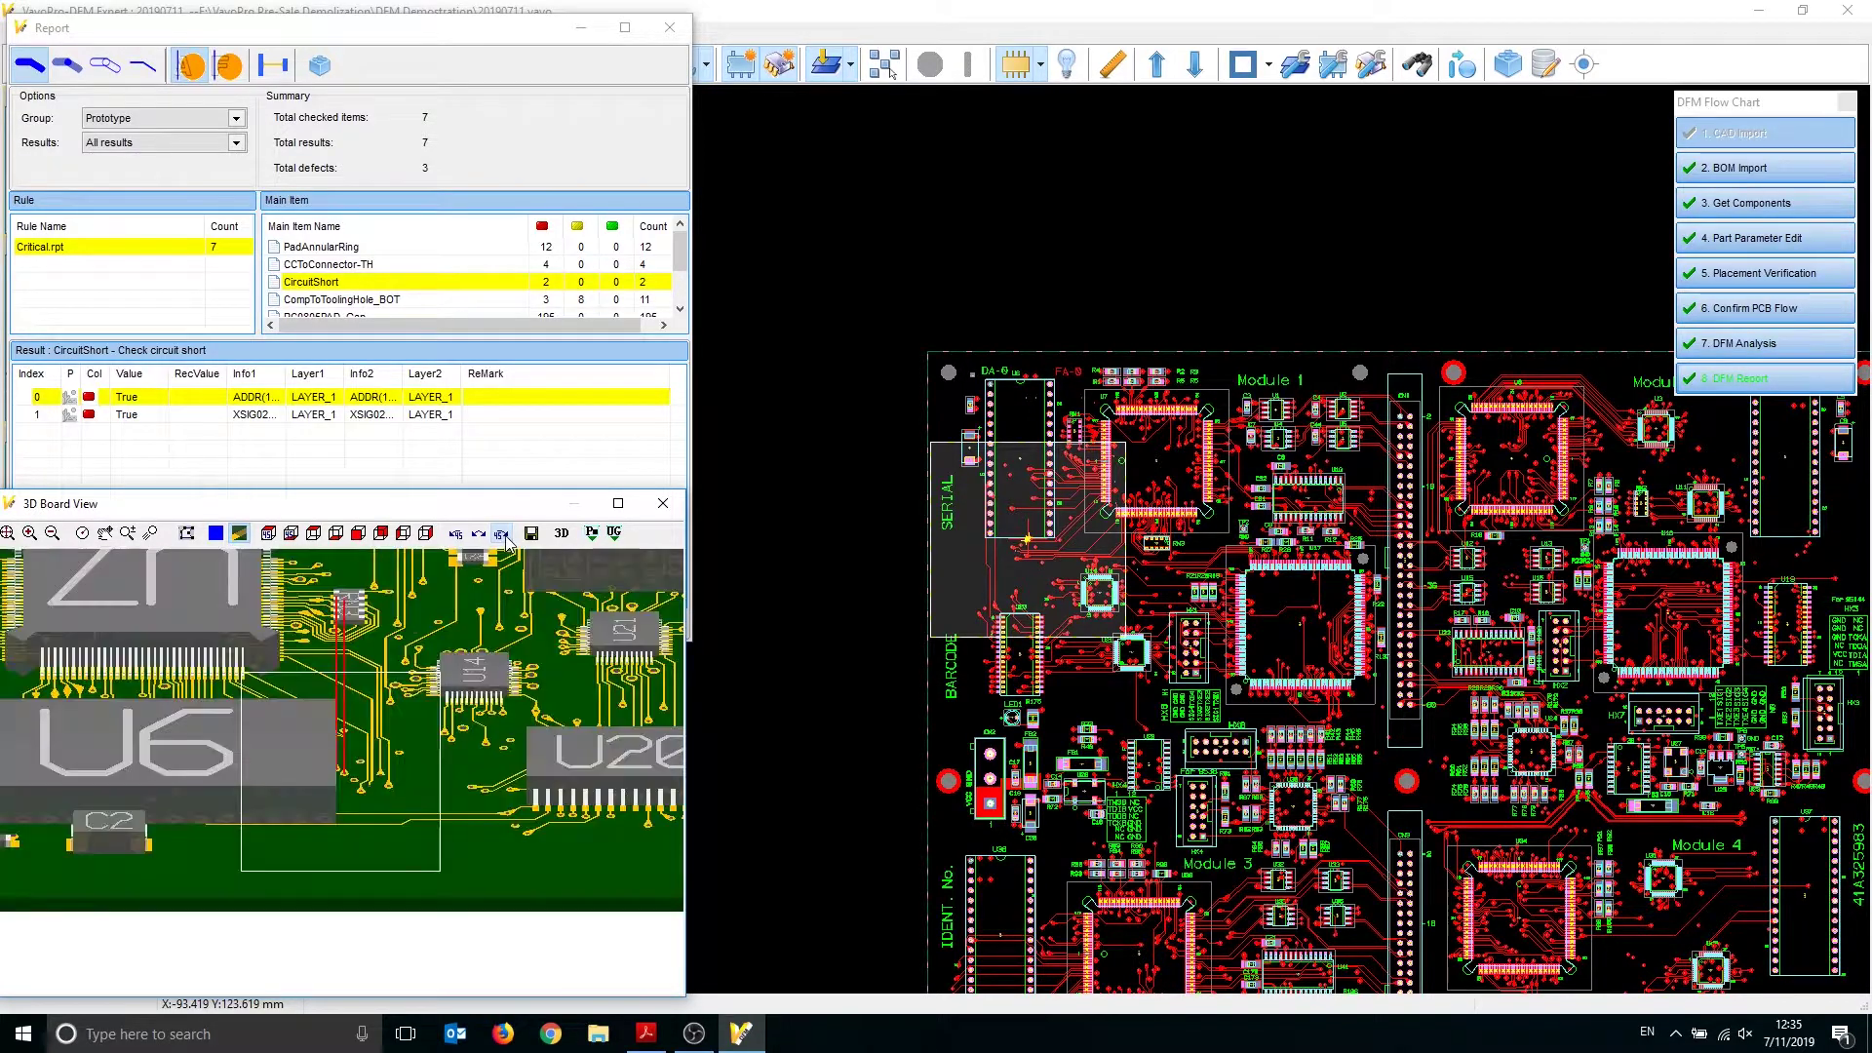
pyautogui.click(502, 534)
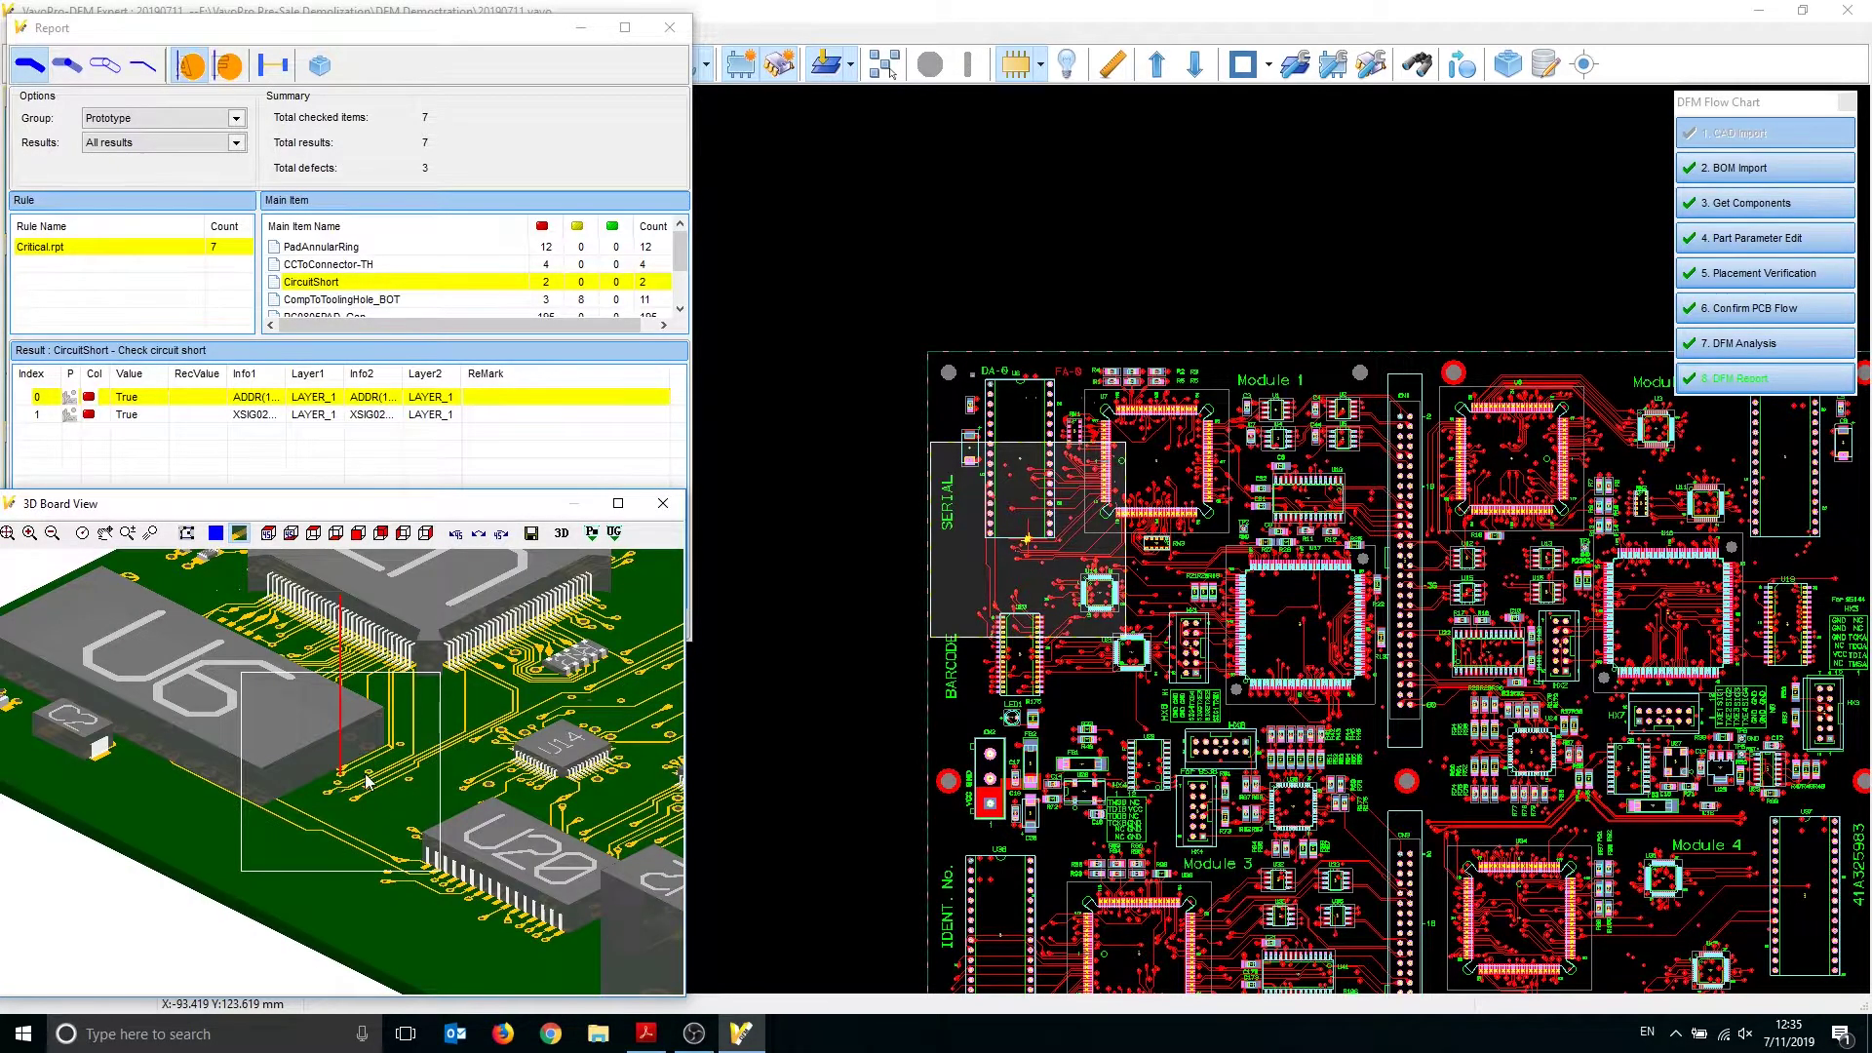
pyautogui.scroll(4, 369, 778)
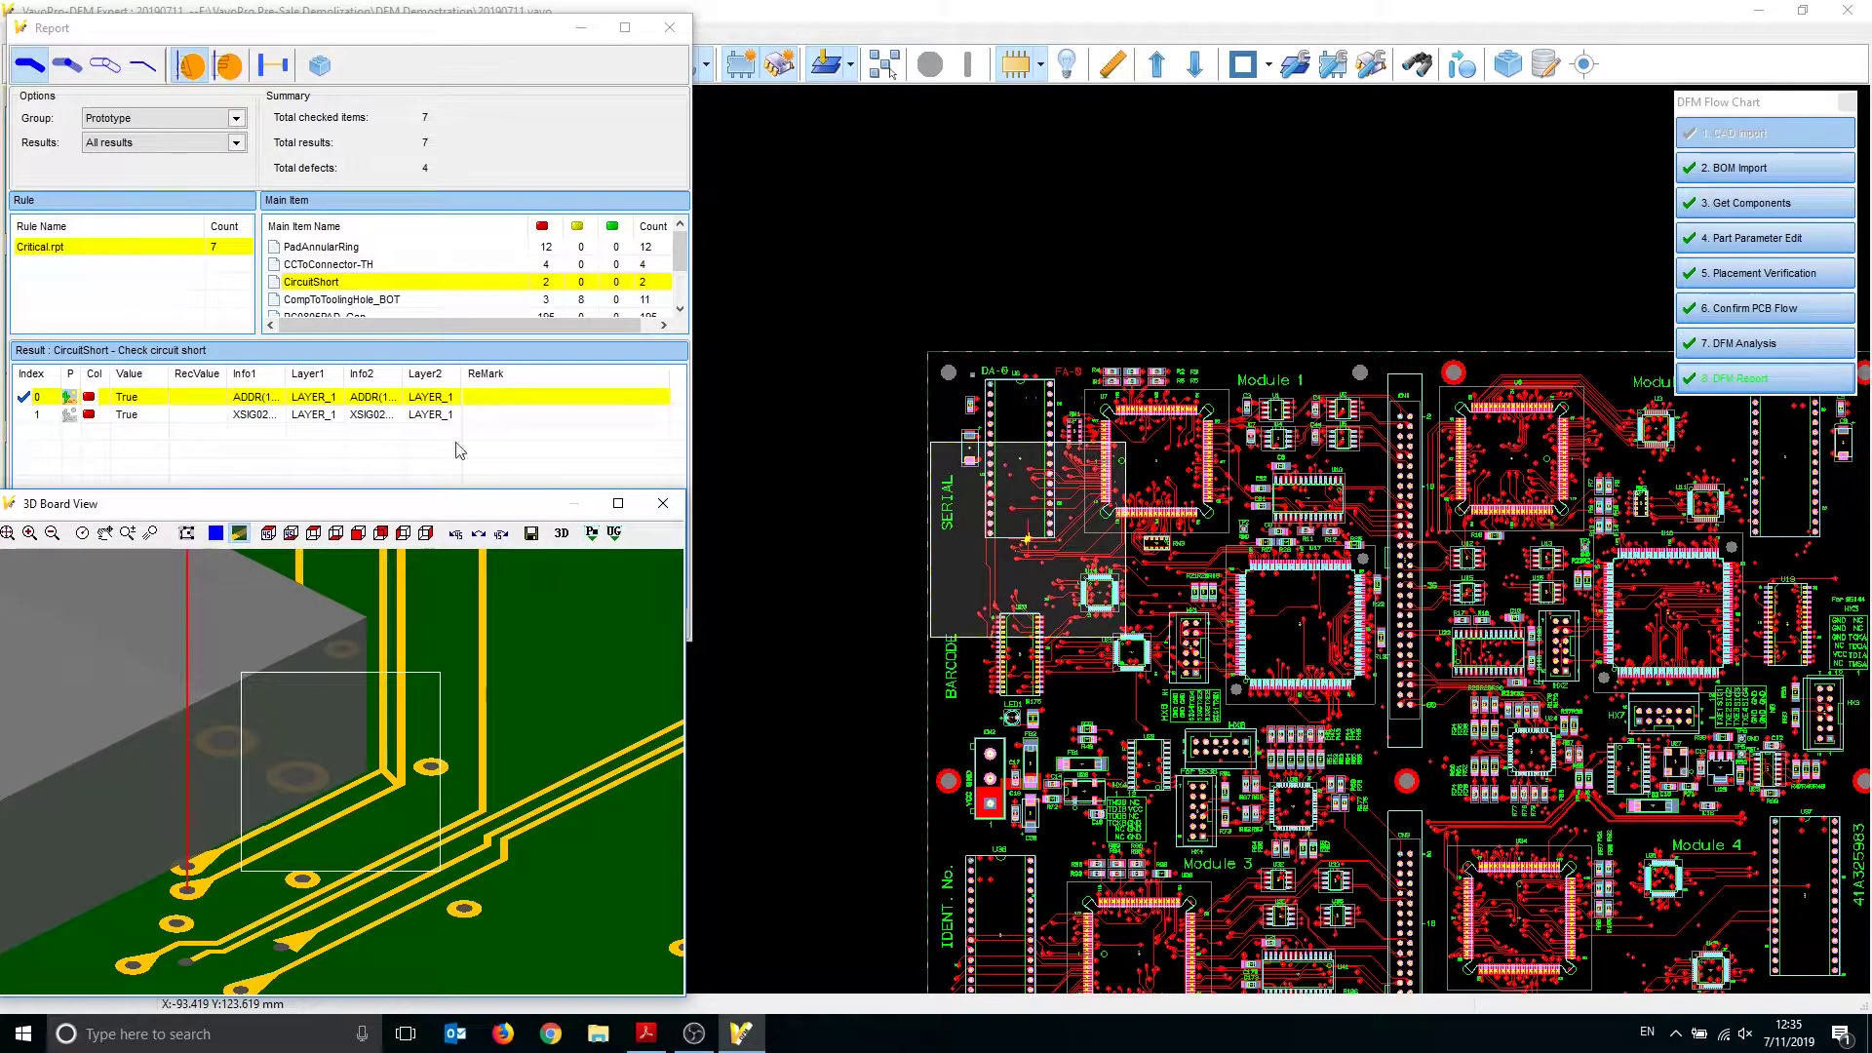
# Review the CompToToolingHole_BOT result for C179, panning the 3D view to the tooling hole
pyautogui.click(444, 298)
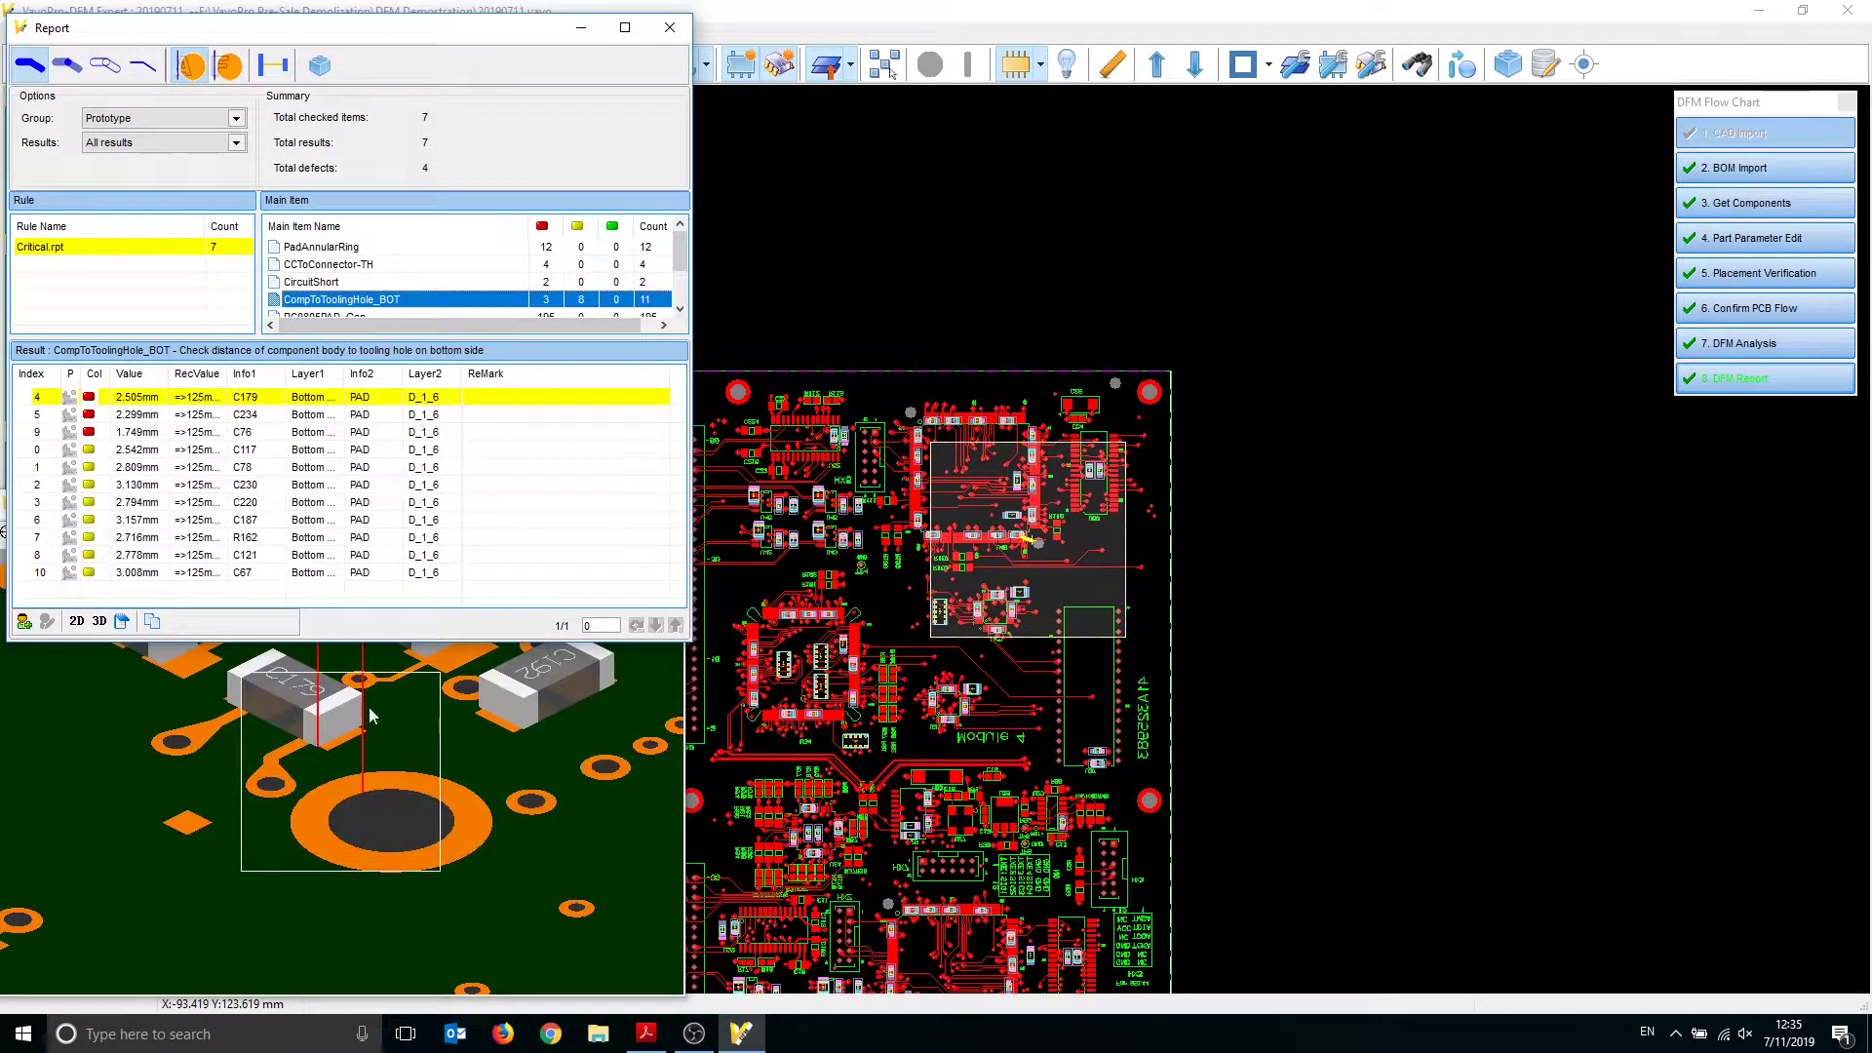
pyautogui.click(359, 763)
pyautogui.scroll(3, 357, 858)
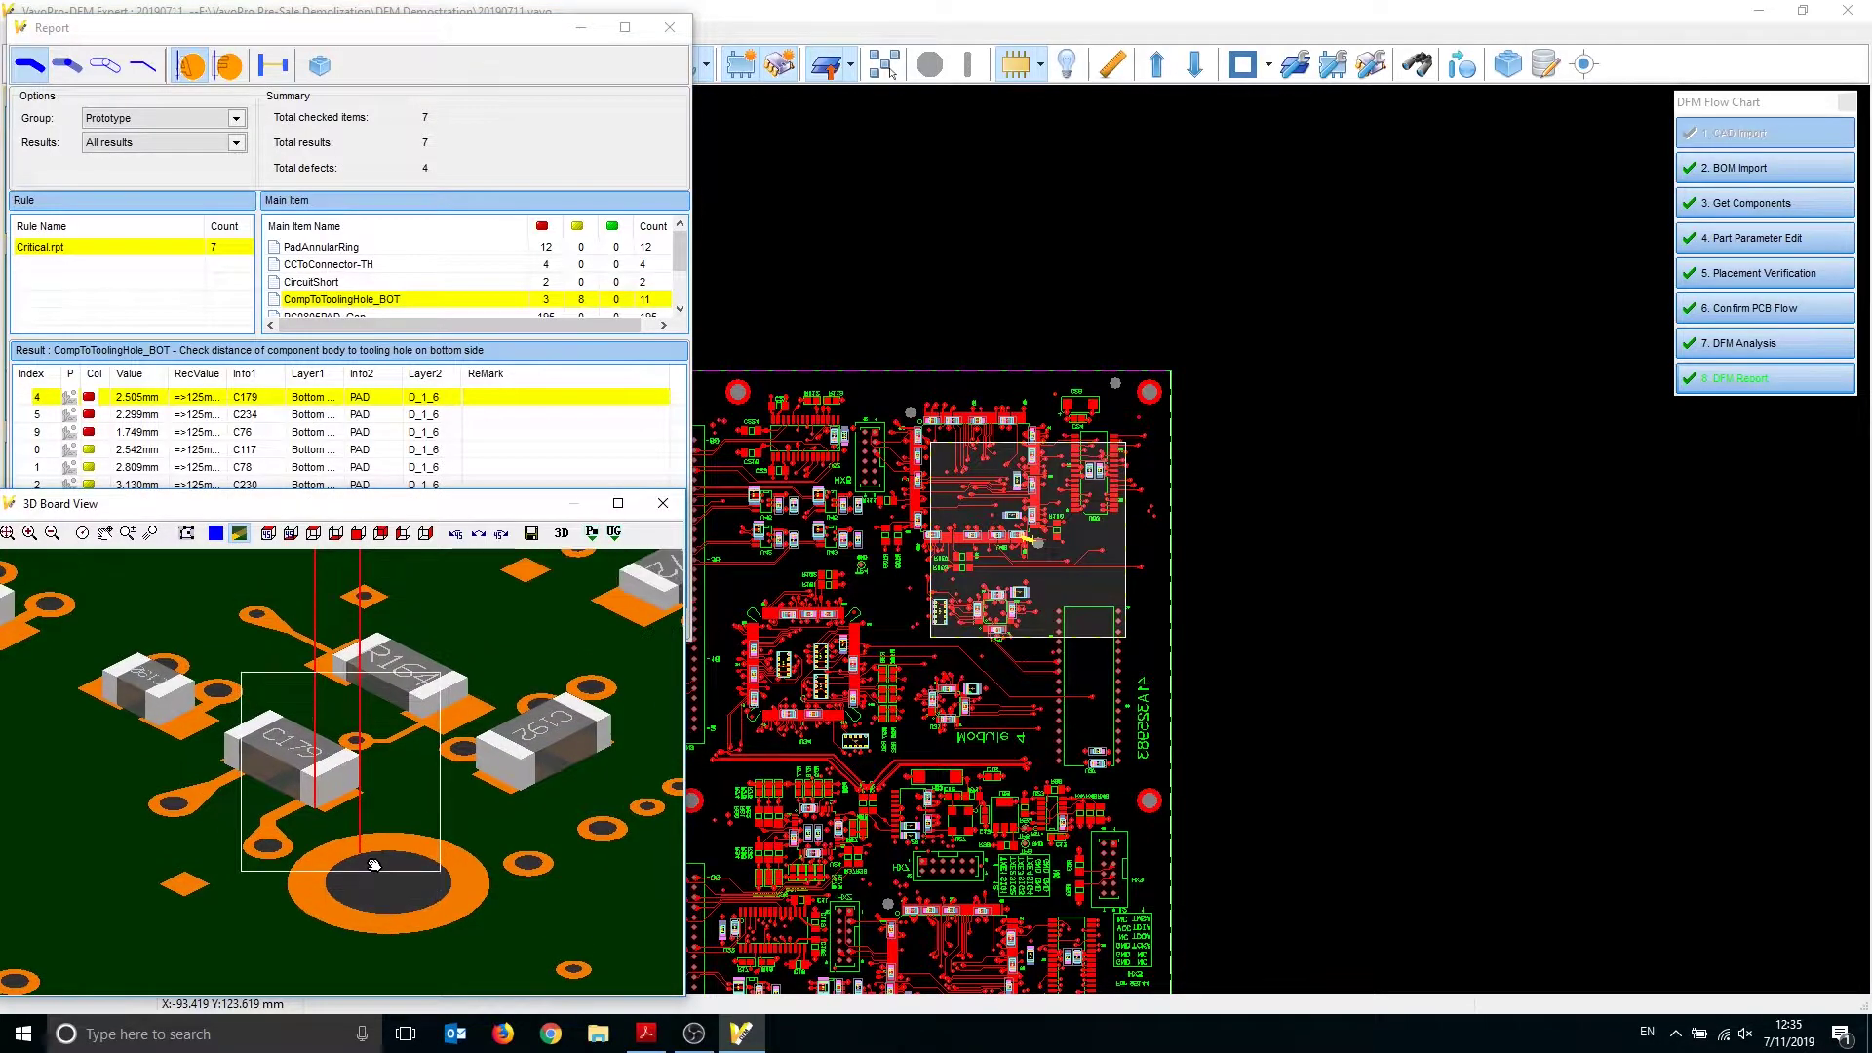
pyautogui.moveTo(389, 905); pyautogui.dragTo(392, 821, button='middle')
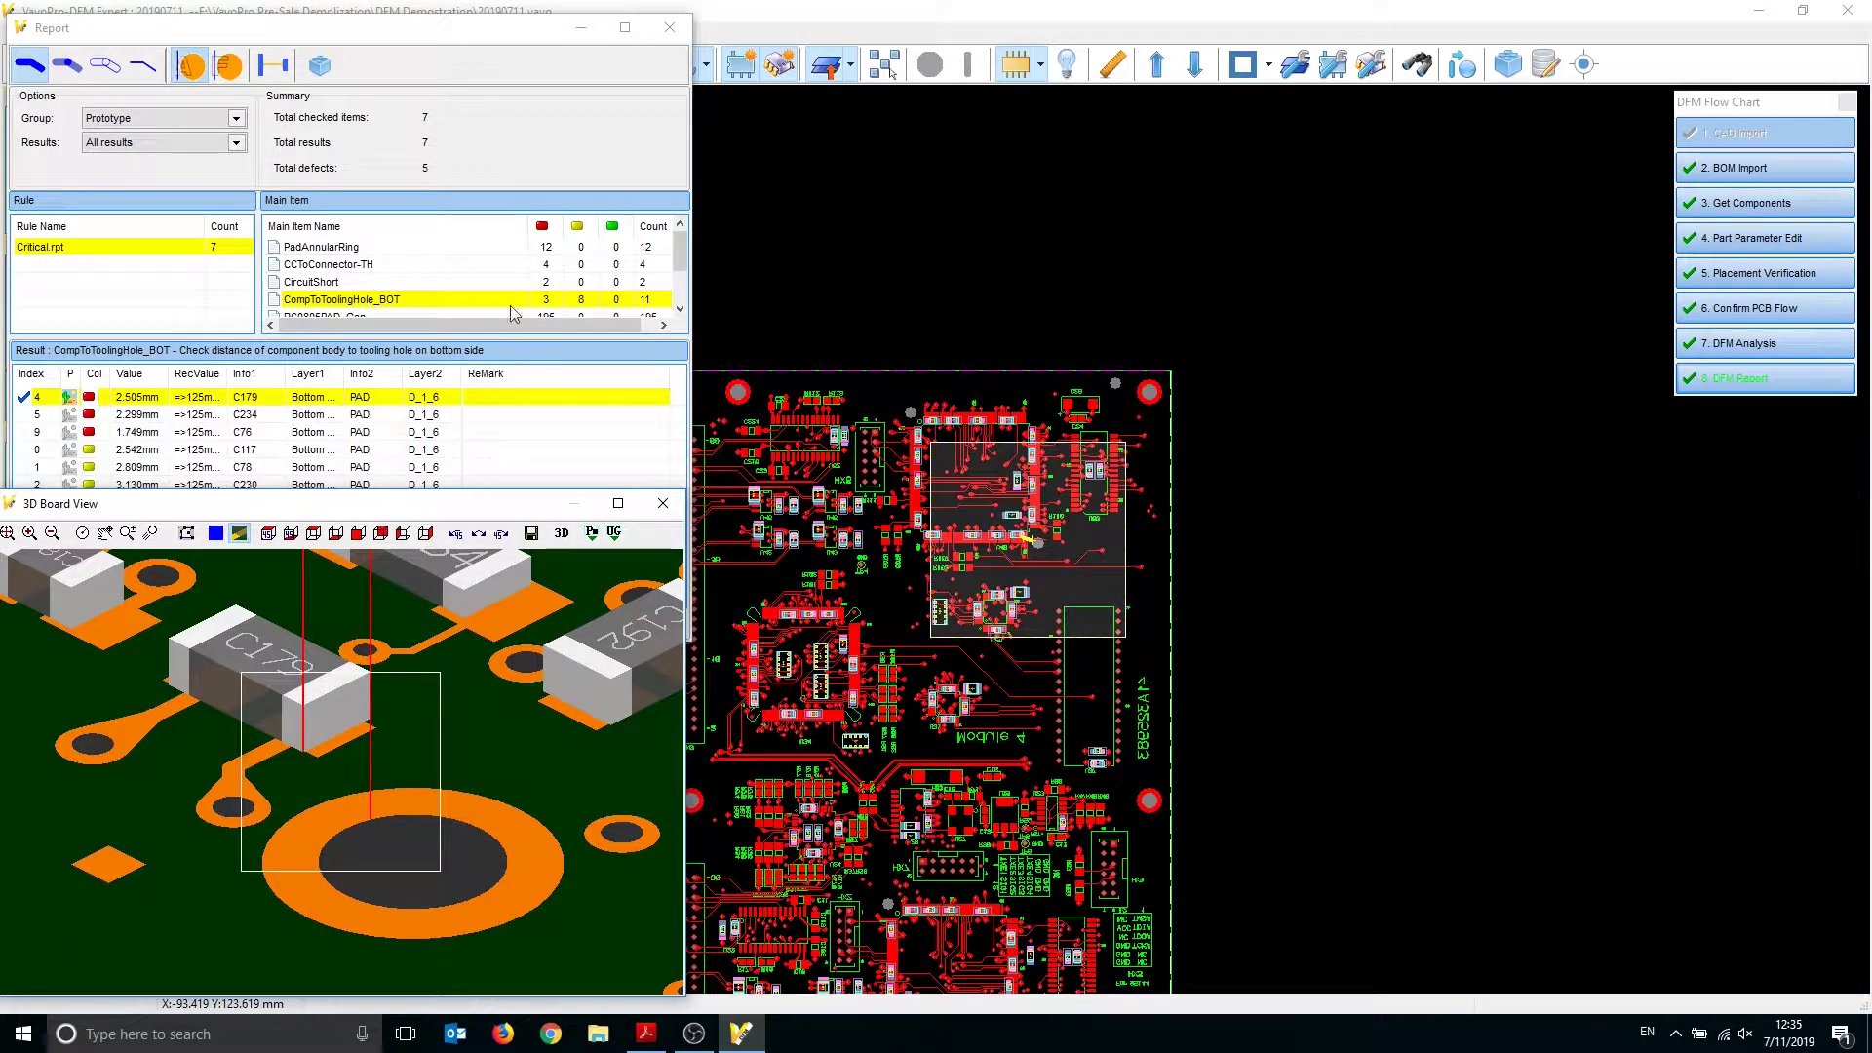
pyautogui.scroll(-1, 400, 283)
# Show the RC0805PAD_Gap results and rotate and pan the 3D view around R11
pyautogui.click(384, 265)
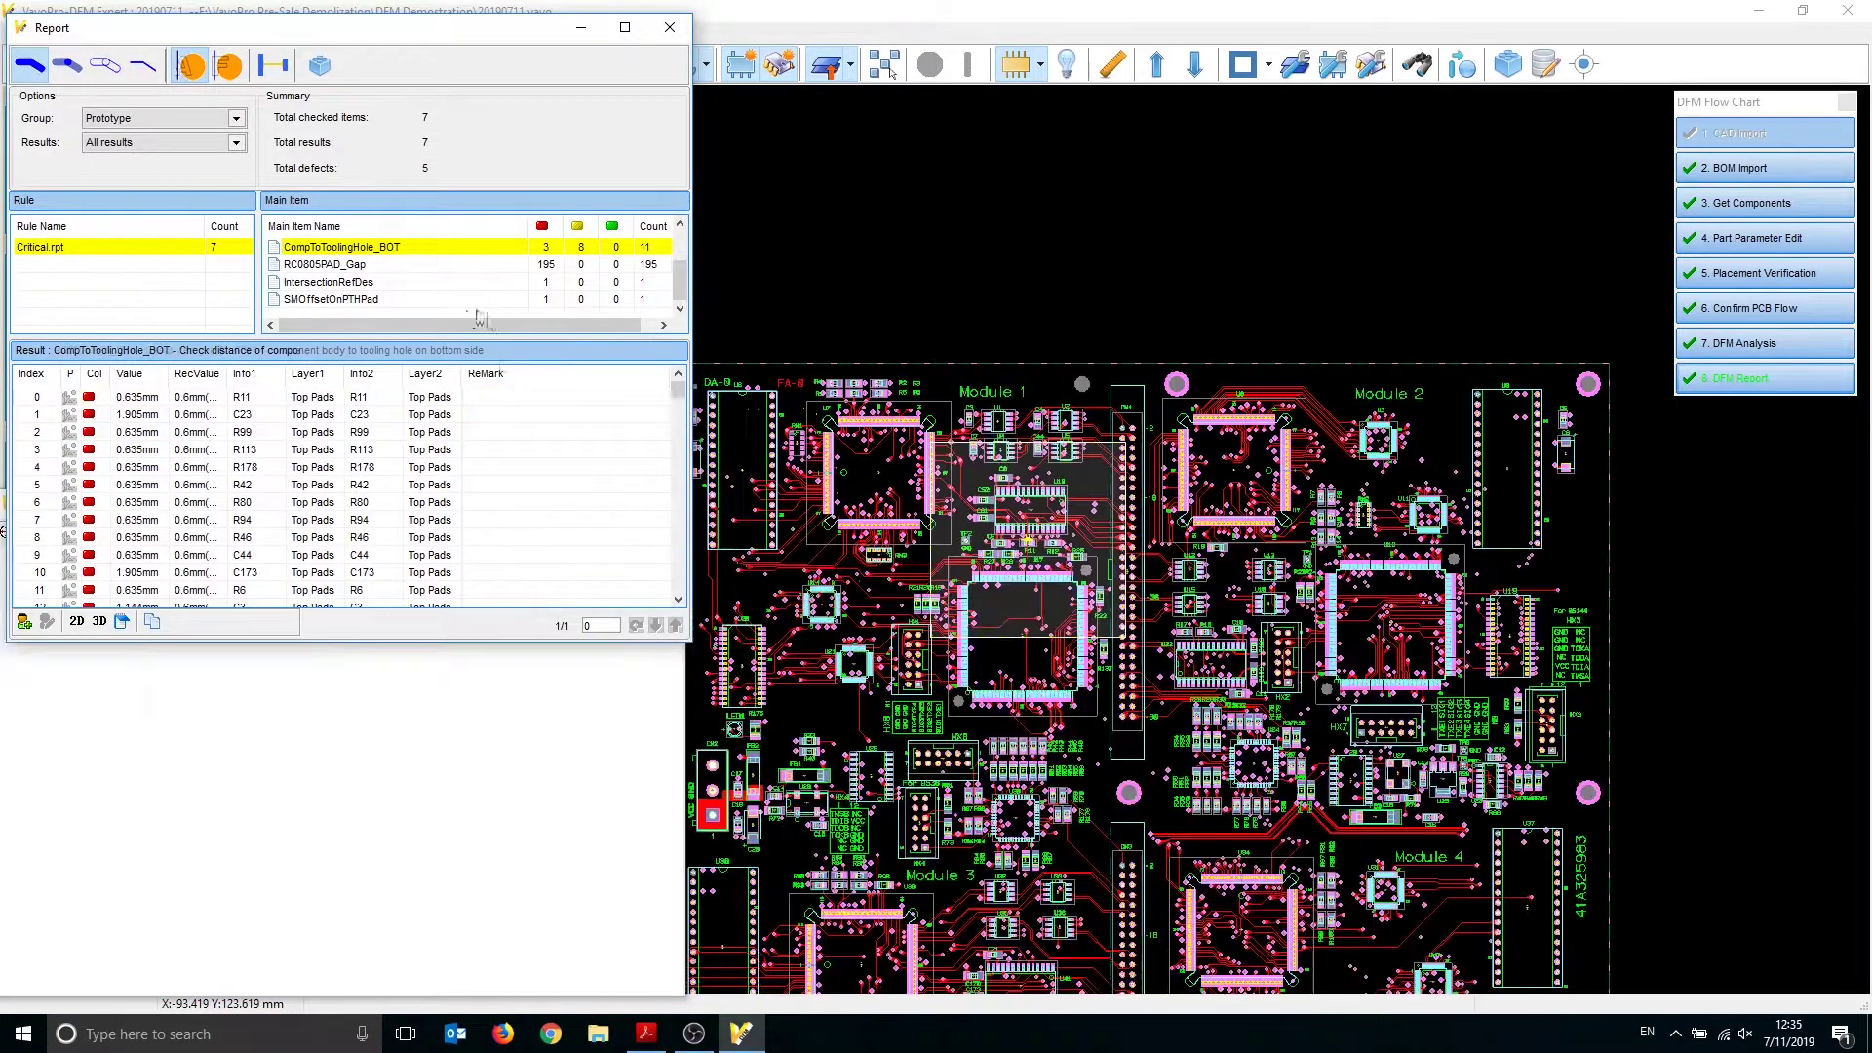
pyautogui.click(419, 842)
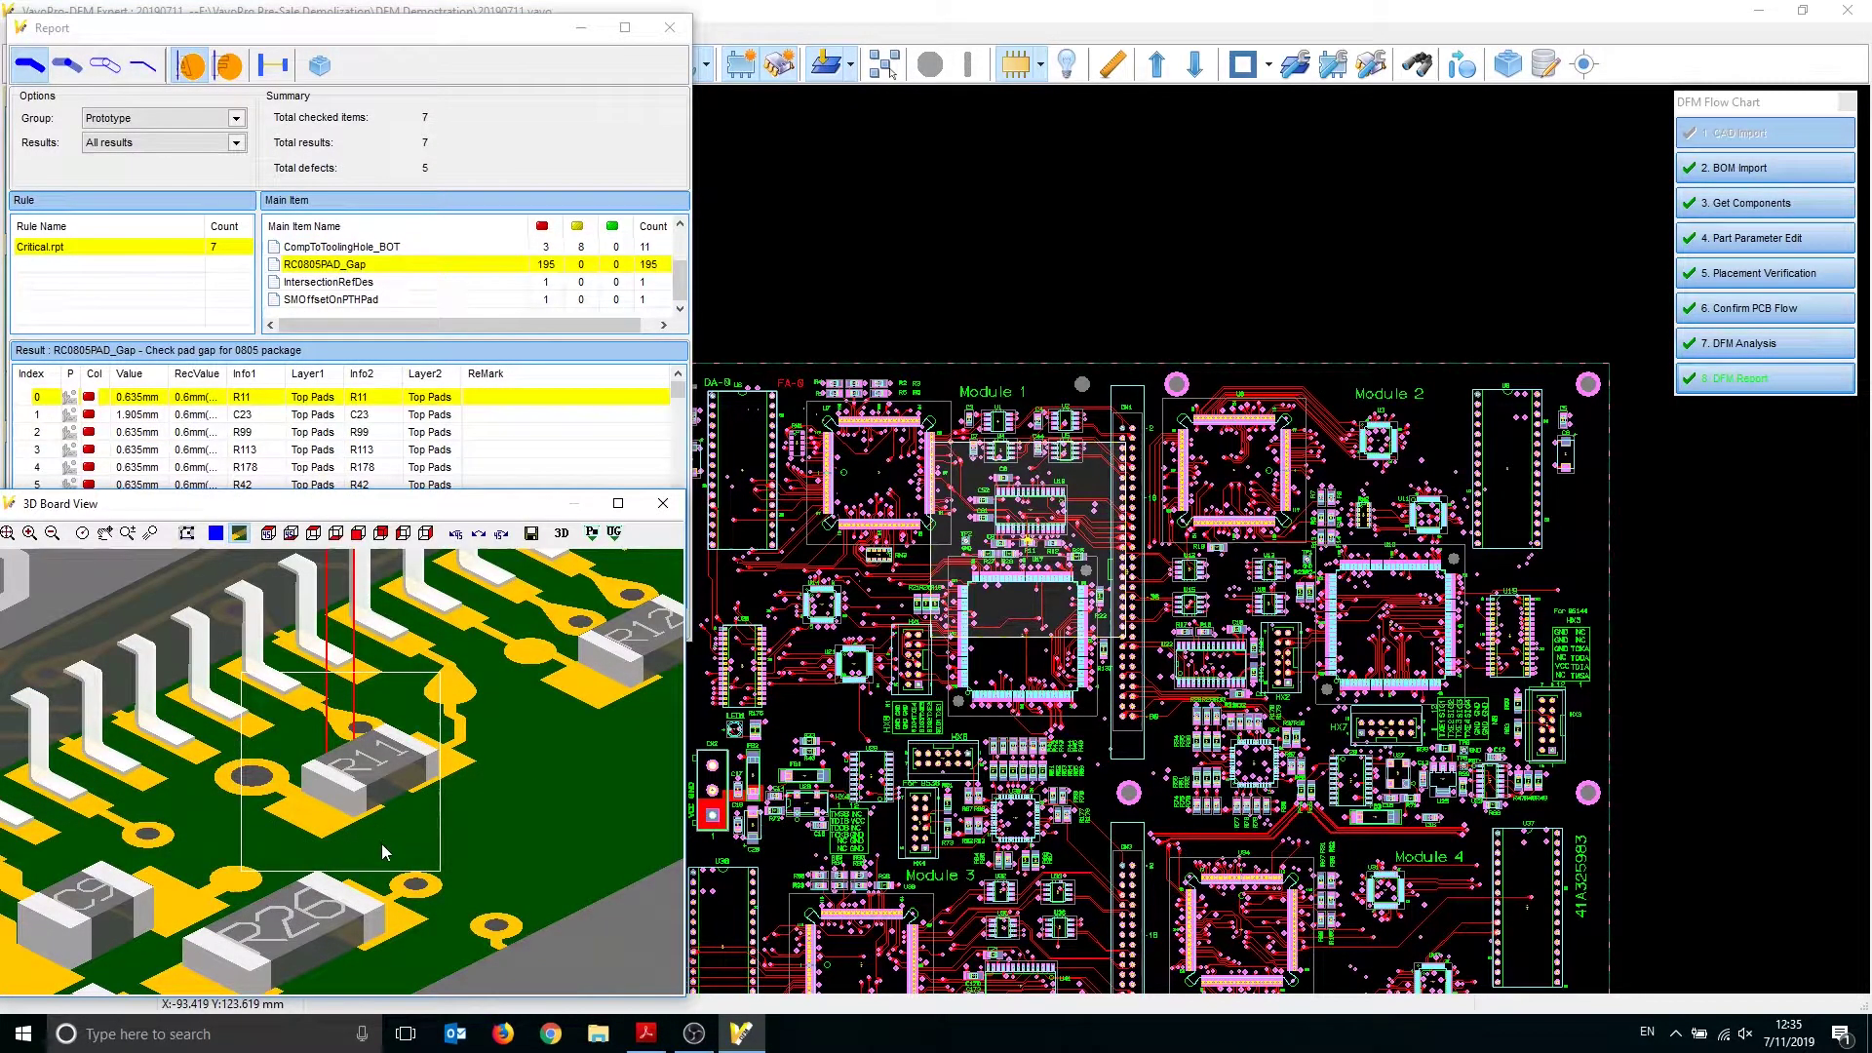
pyautogui.scroll(3, 390, 844)
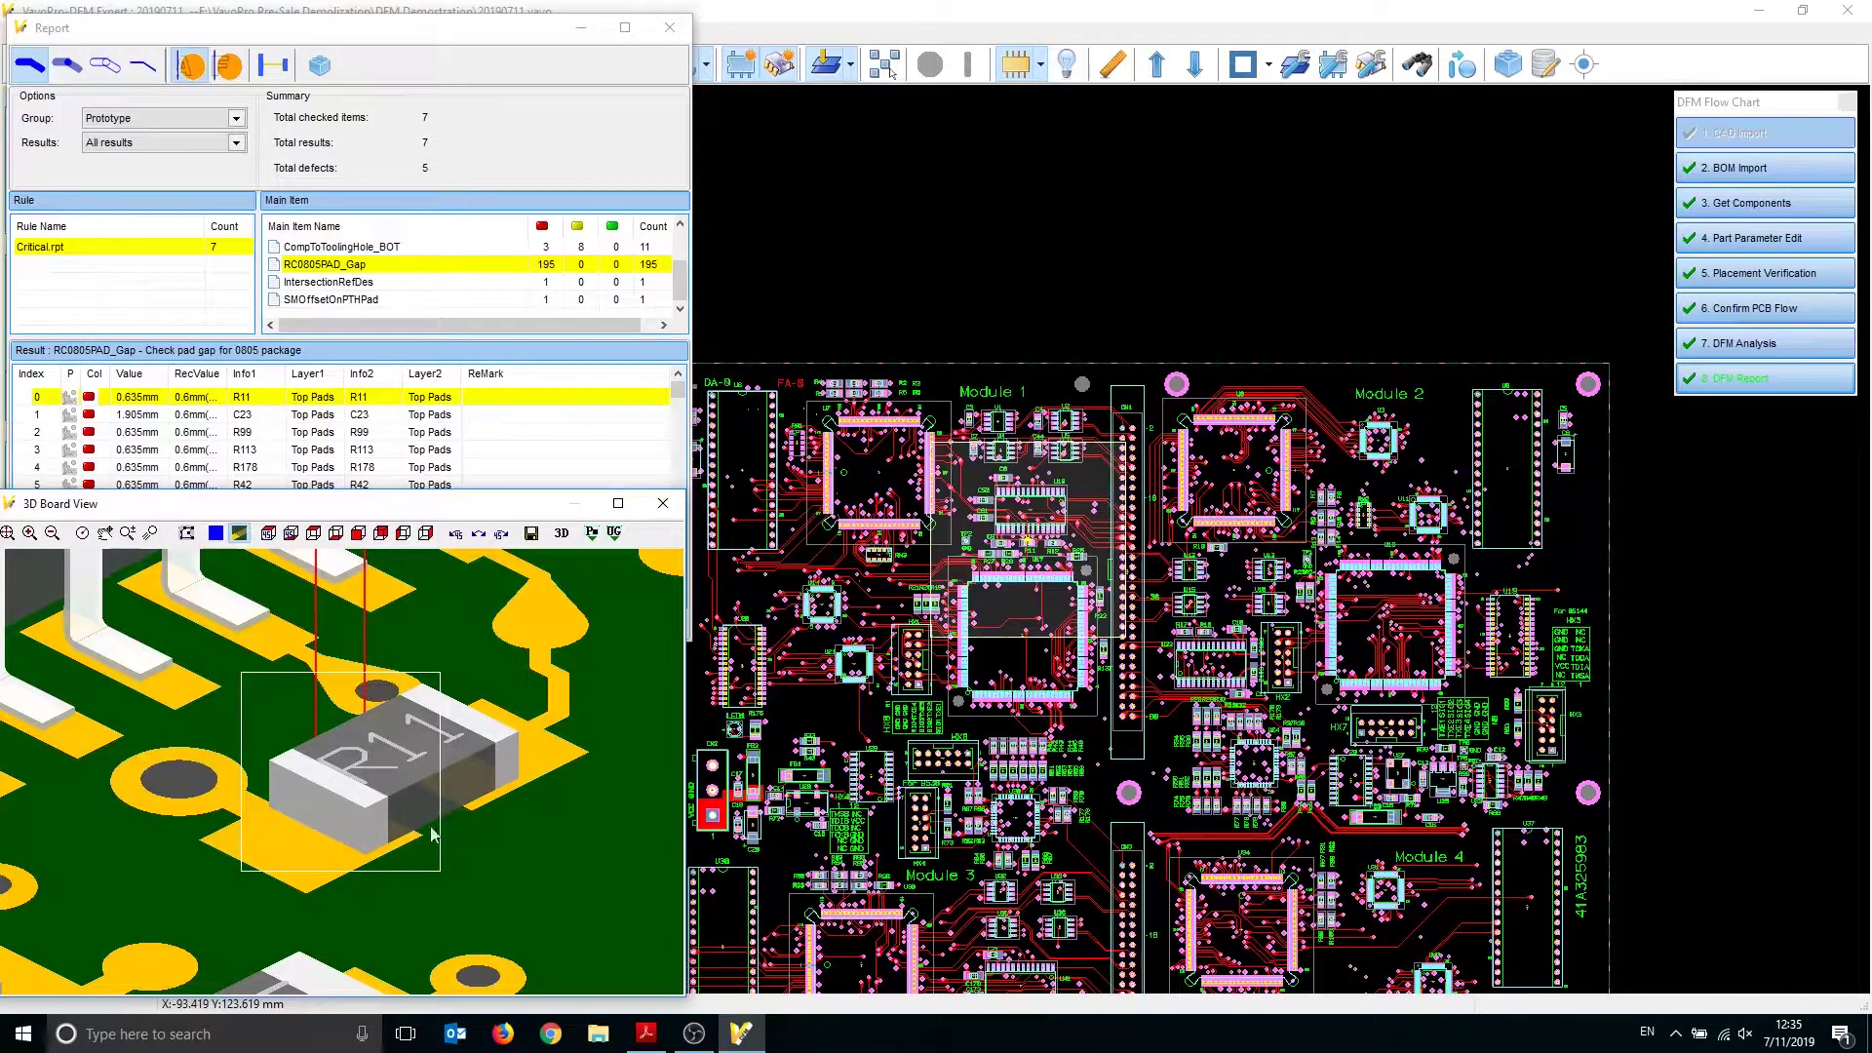
pyautogui.click(501, 533)
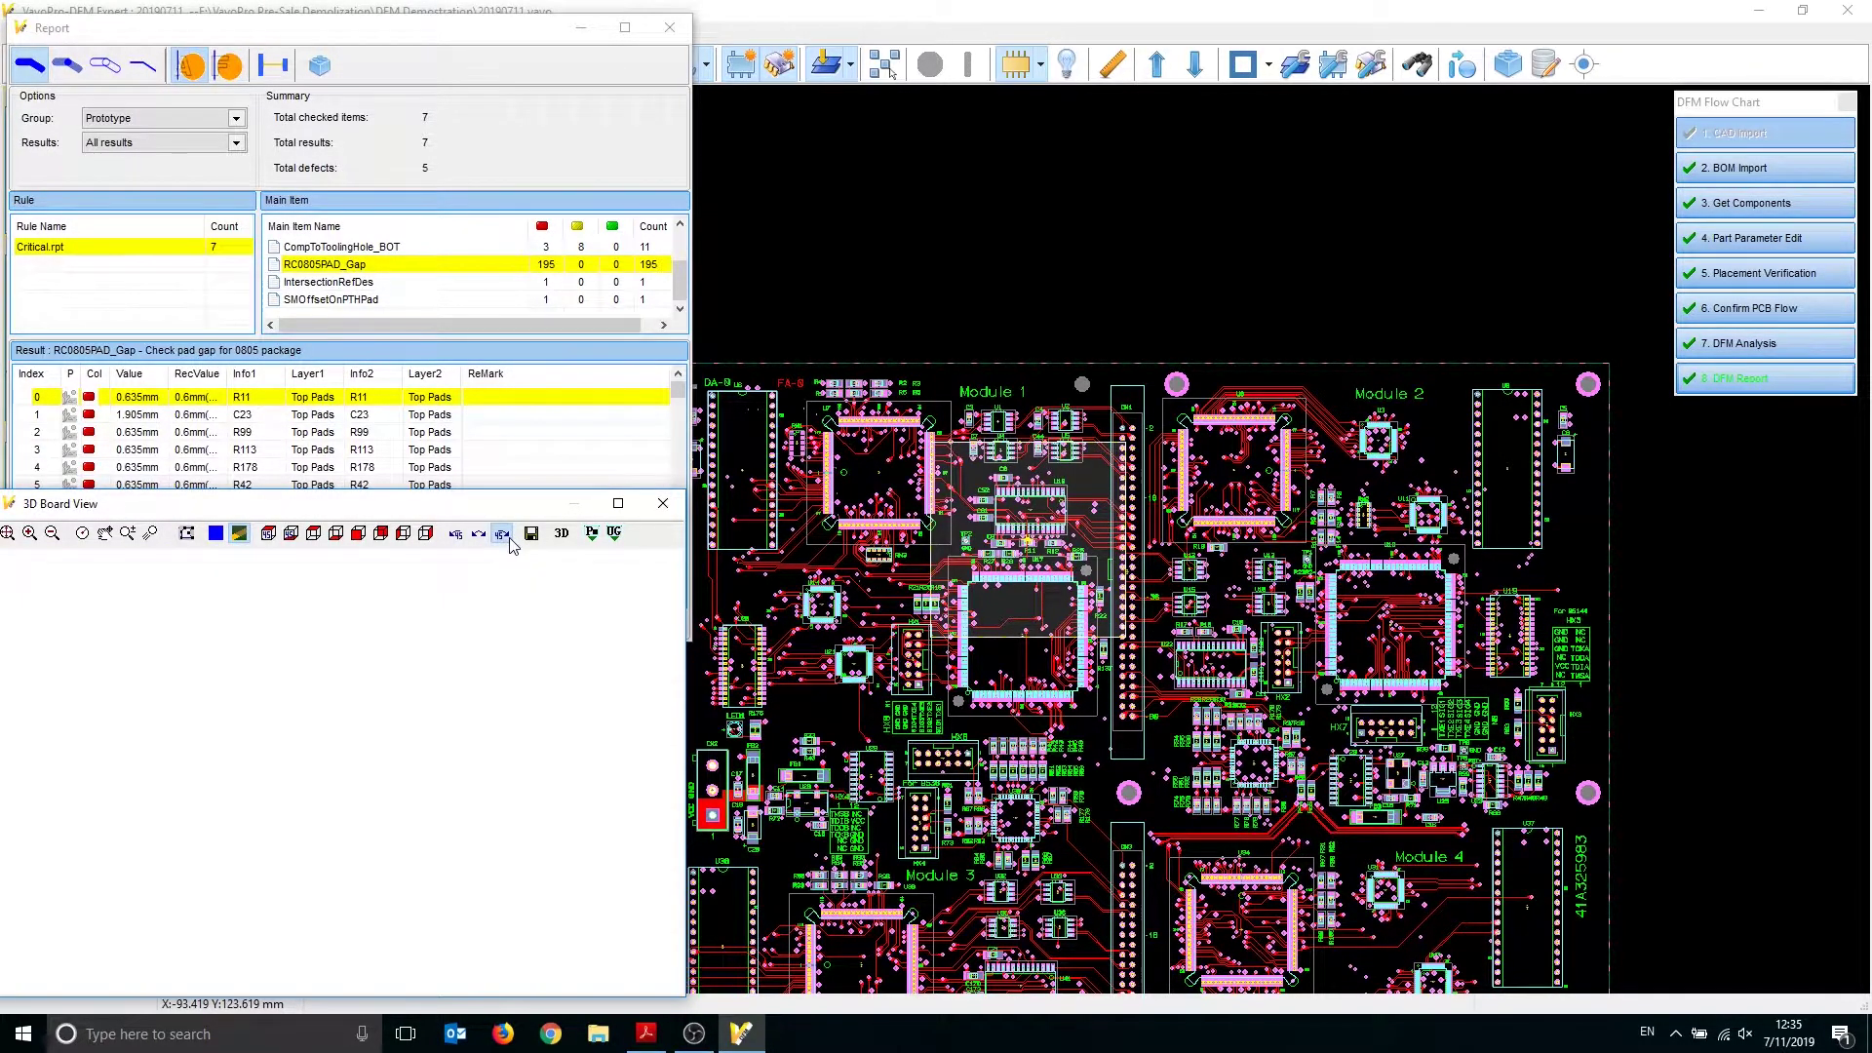
pyautogui.click(501, 534)
pyautogui.moveTo(423, 704); pyautogui.dragTo(424, 630, button='middle')
pyautogui.click(502, 533)
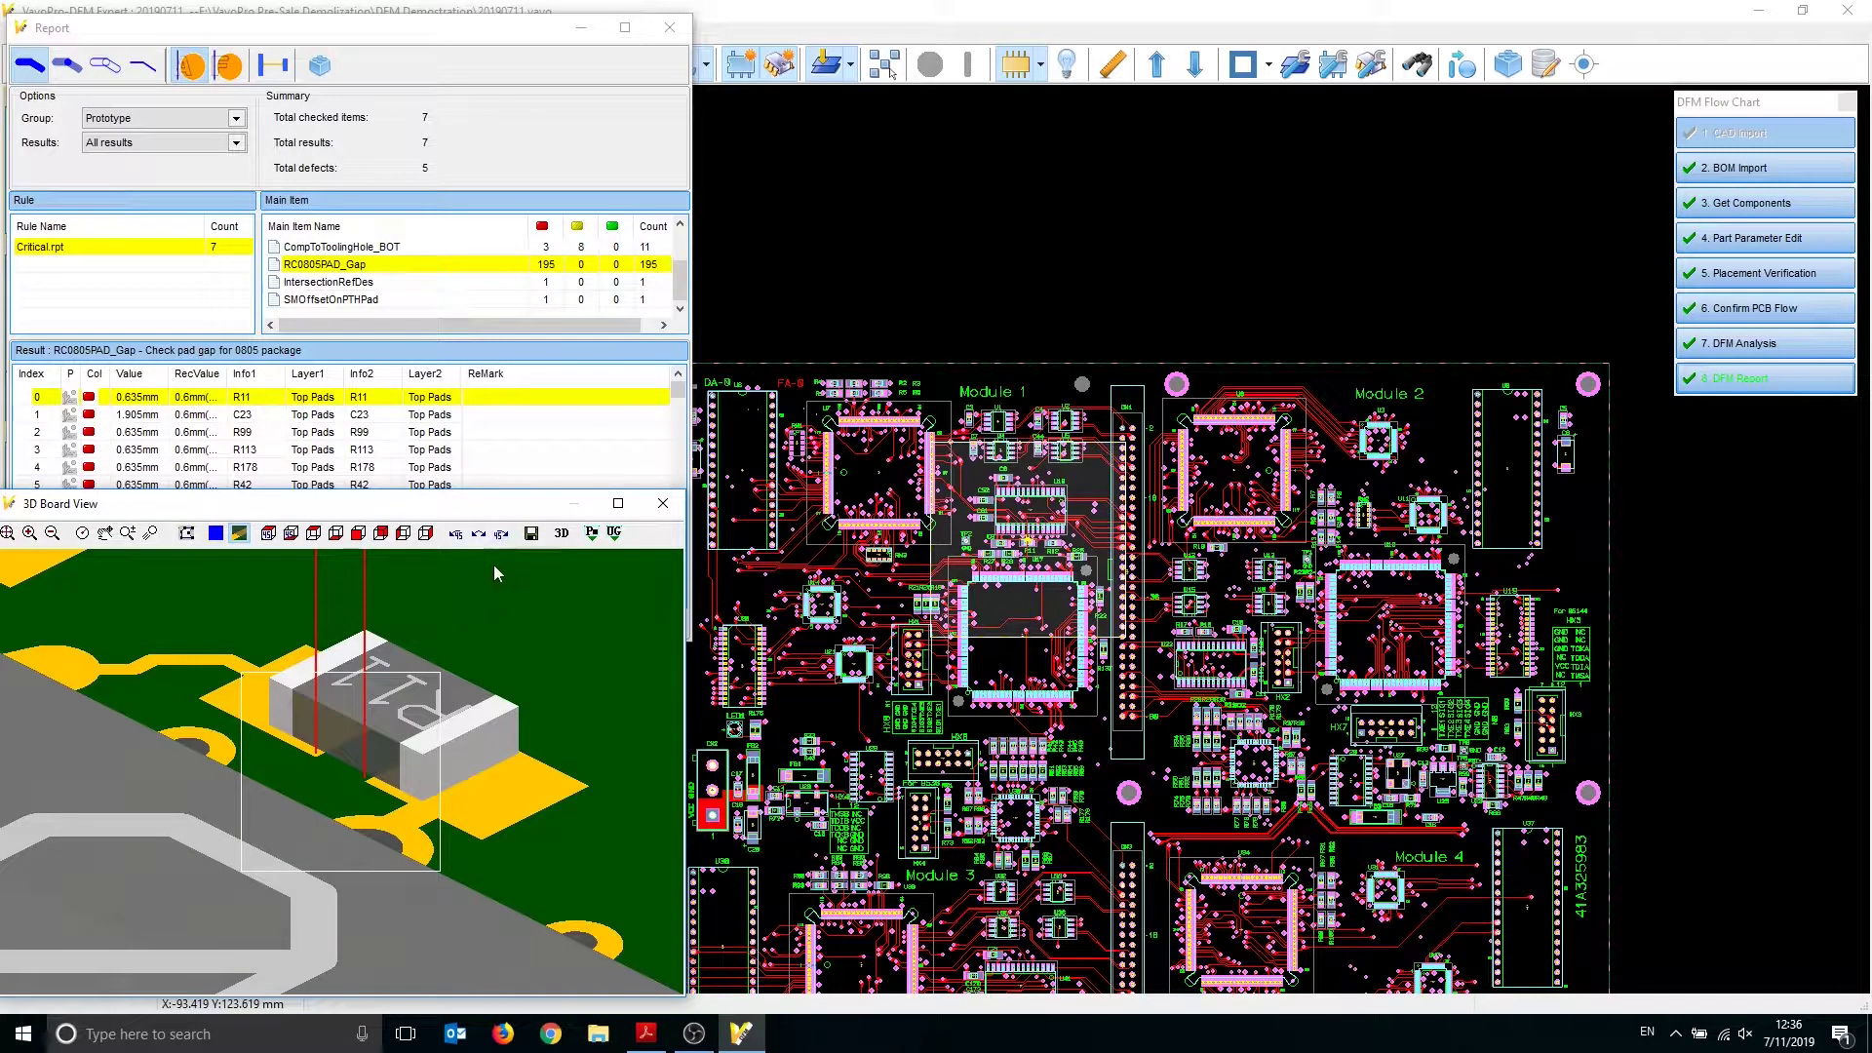
pyautogui.moveTo(464, 797); pyautogui.dragTo(435, 773, button='middle')
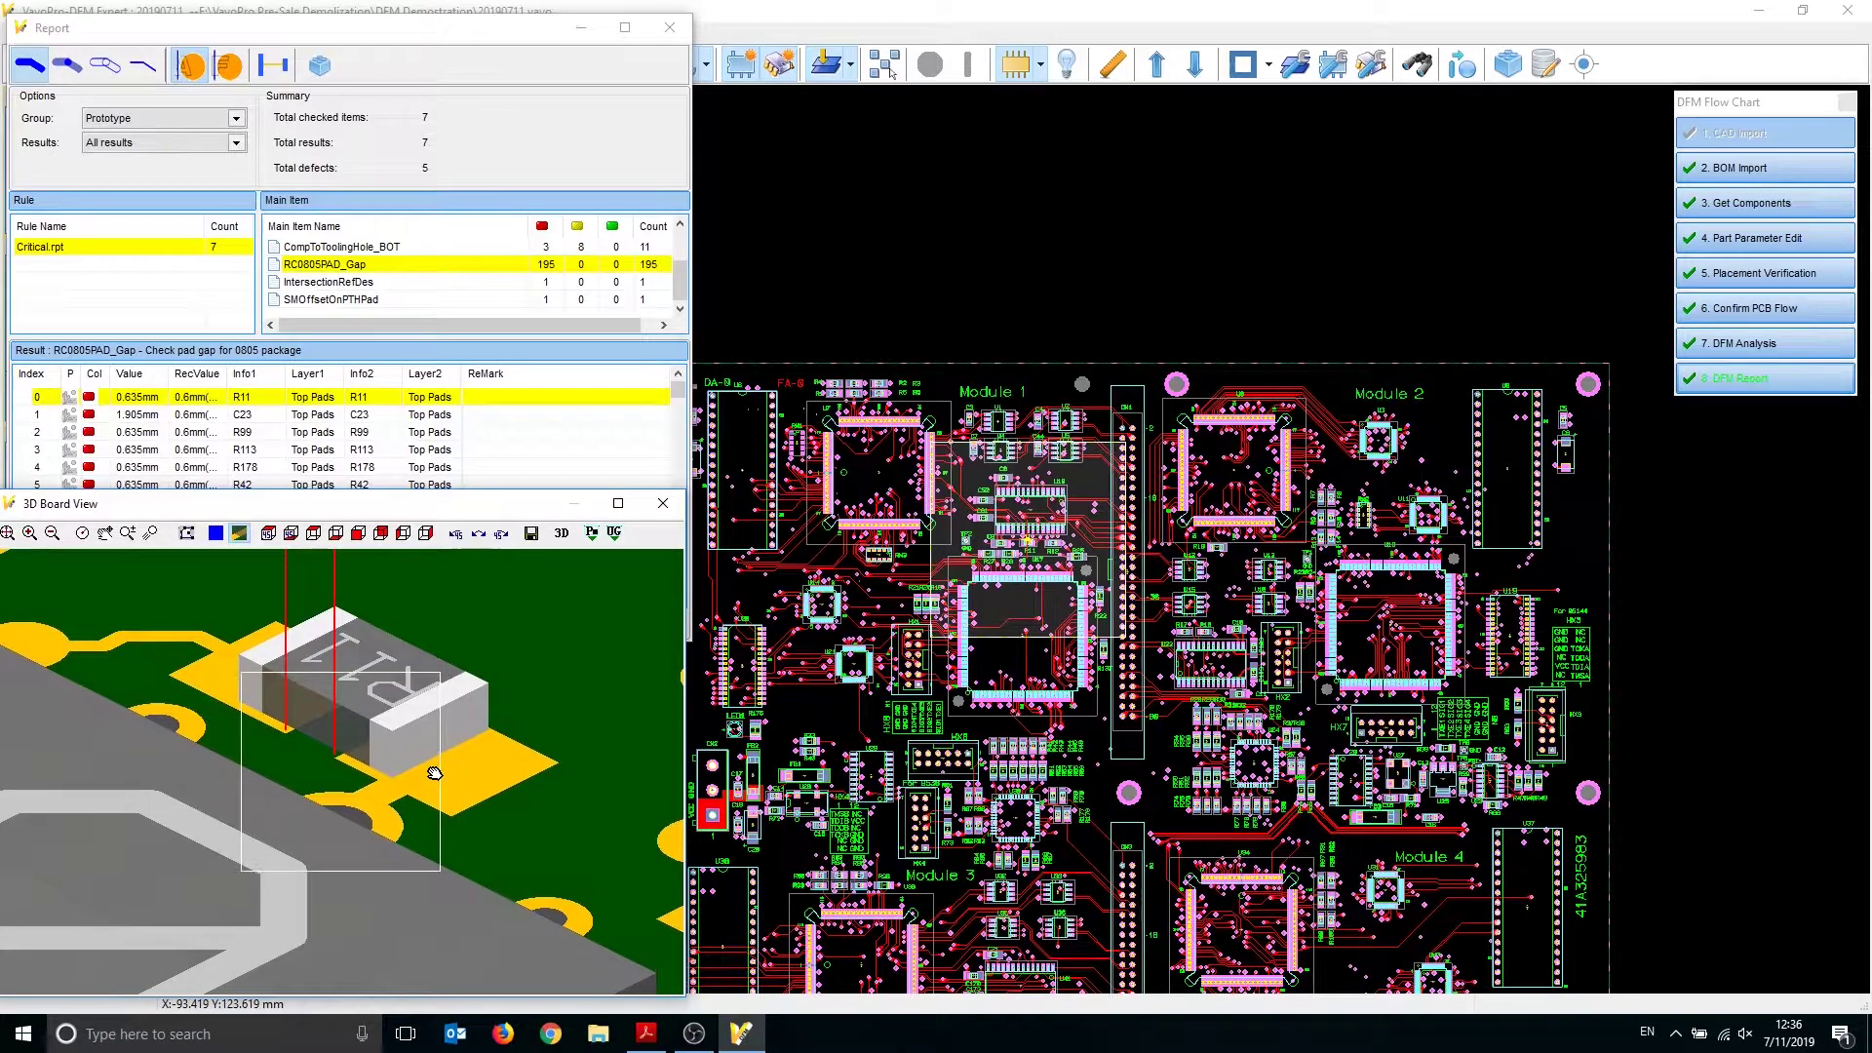
# Inspect the C23 pad-gap result from a flat top view and tilted 3D angles
pyautogui.click(146, 414)
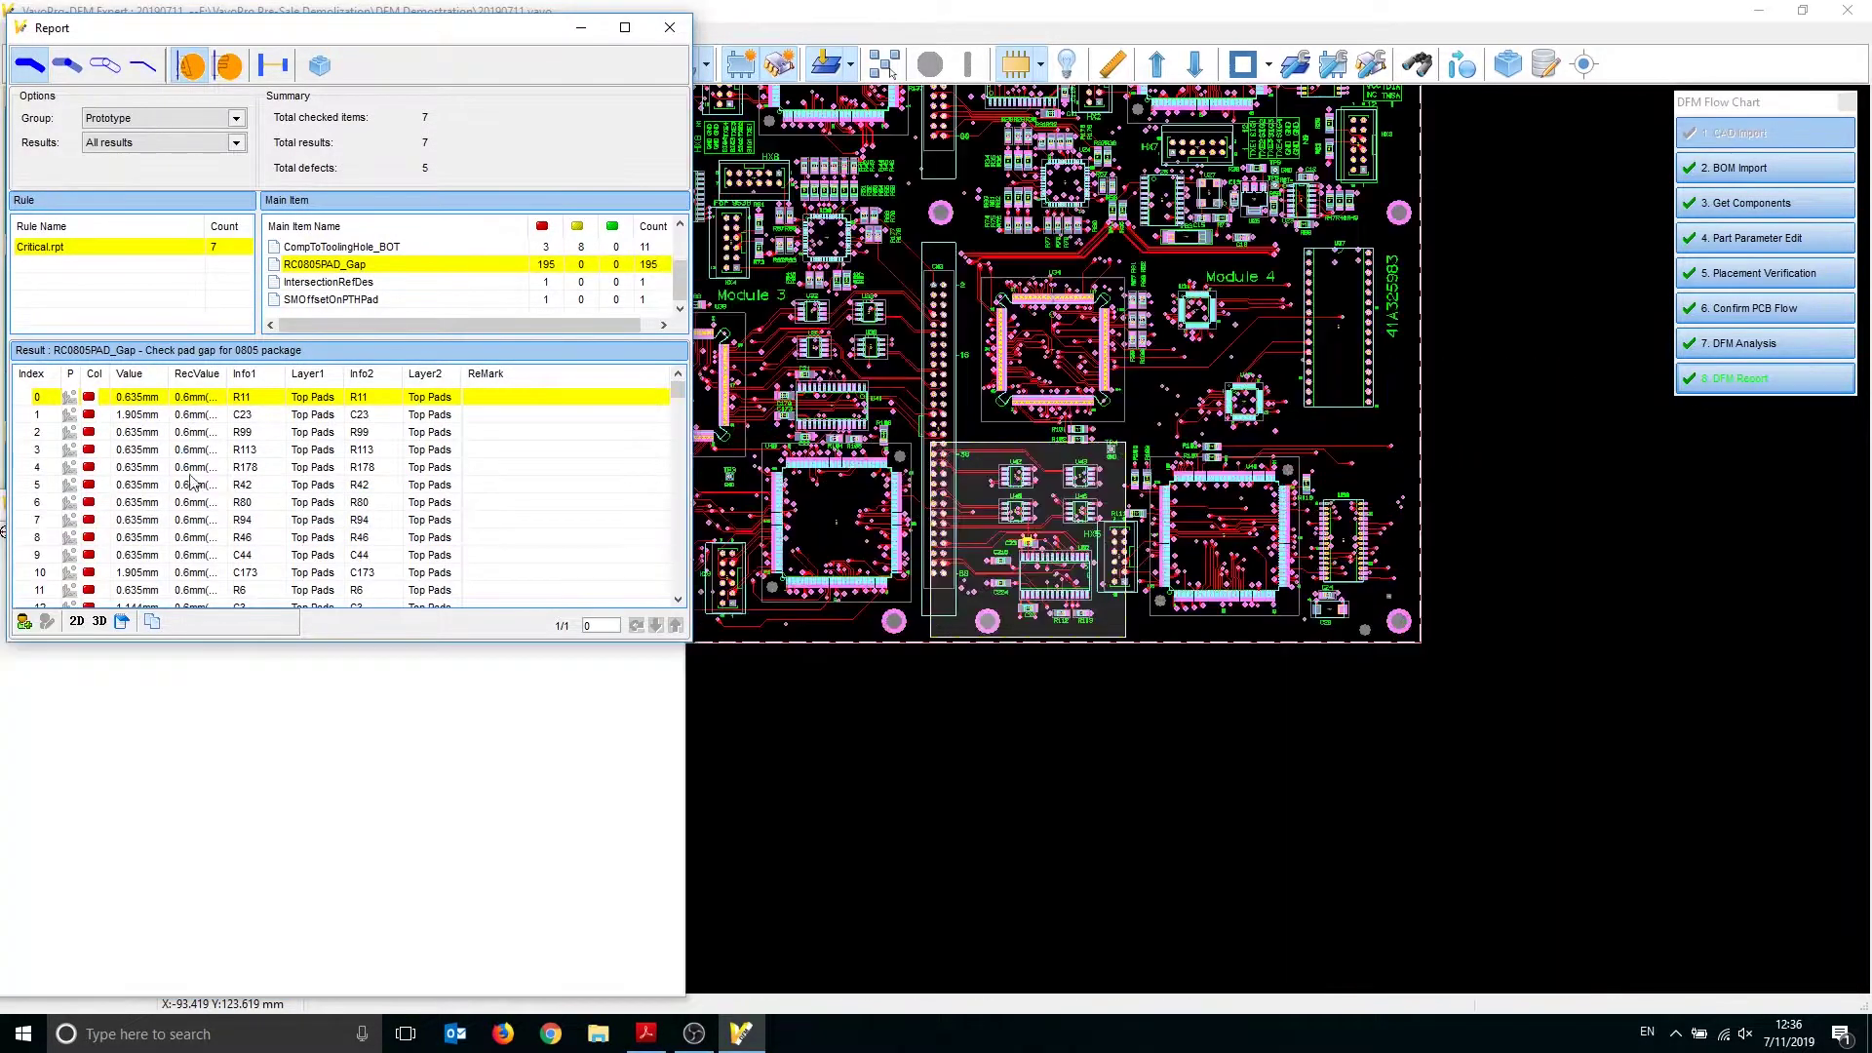
pyautogui.click(548, 767)
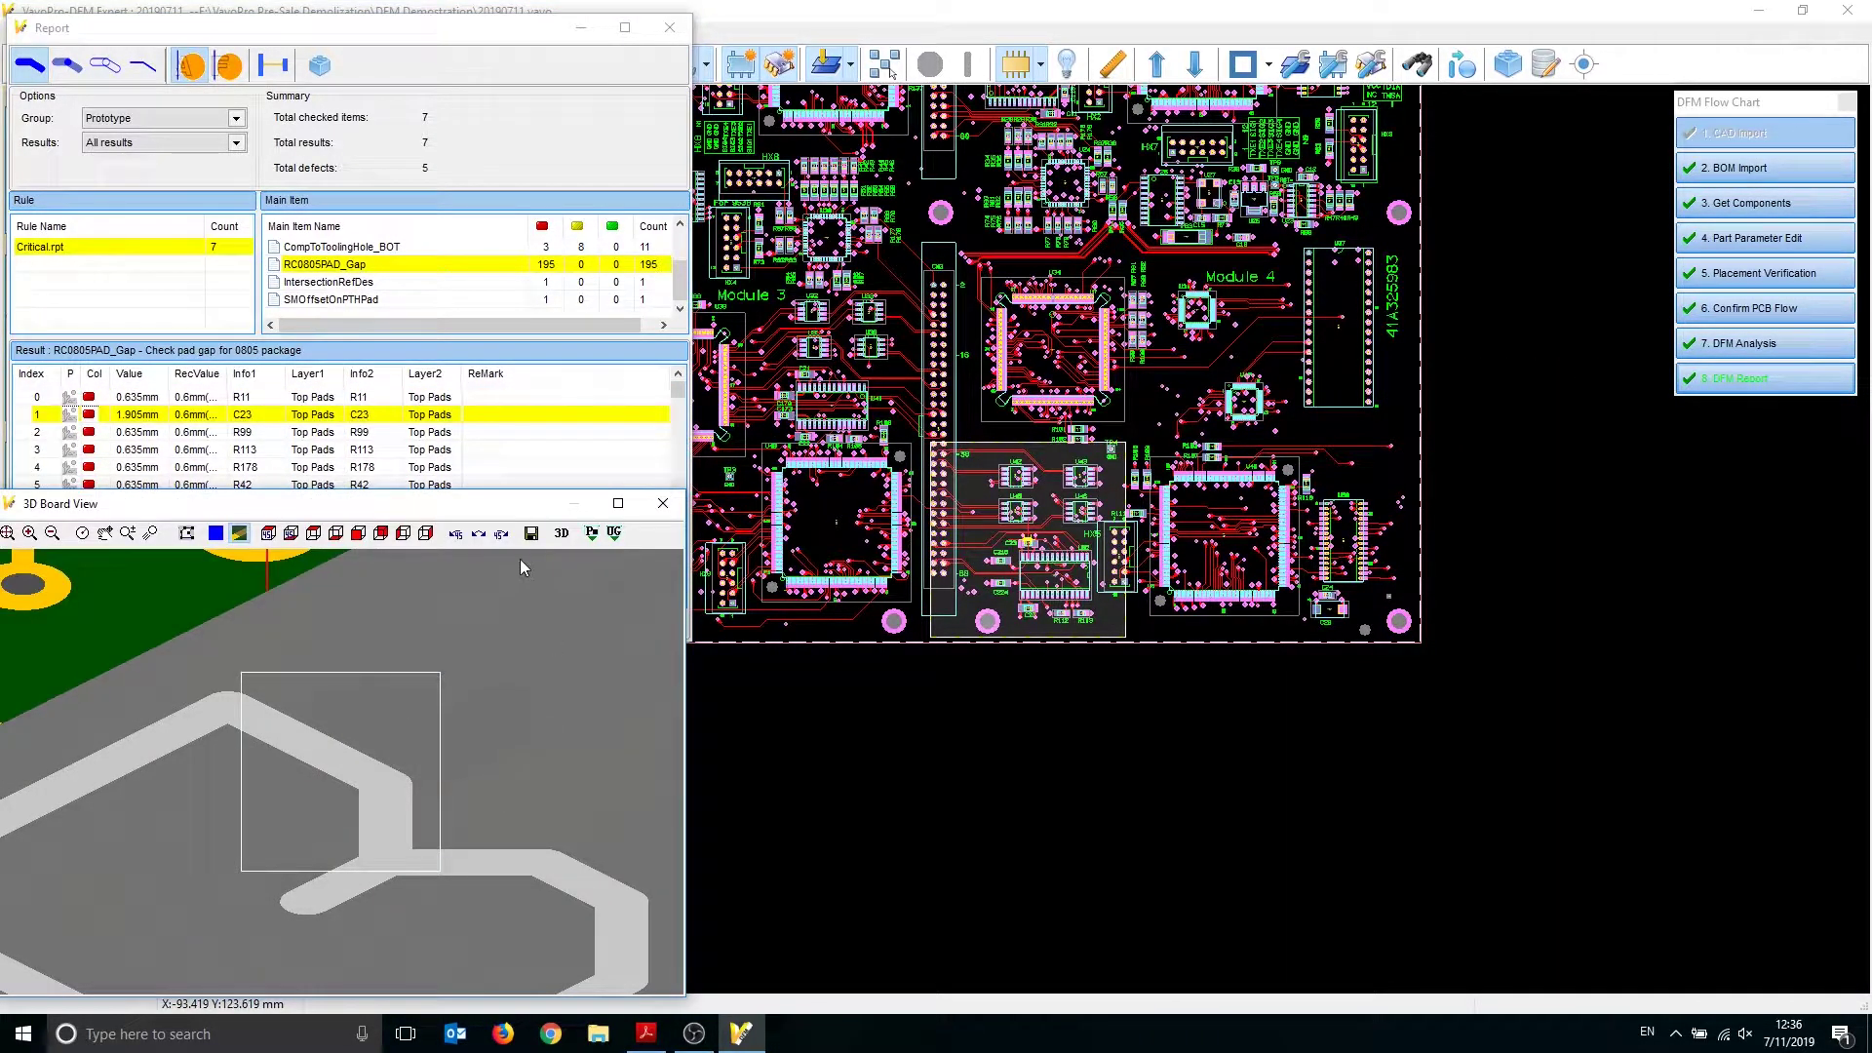
pyautogui.click(502, 534)
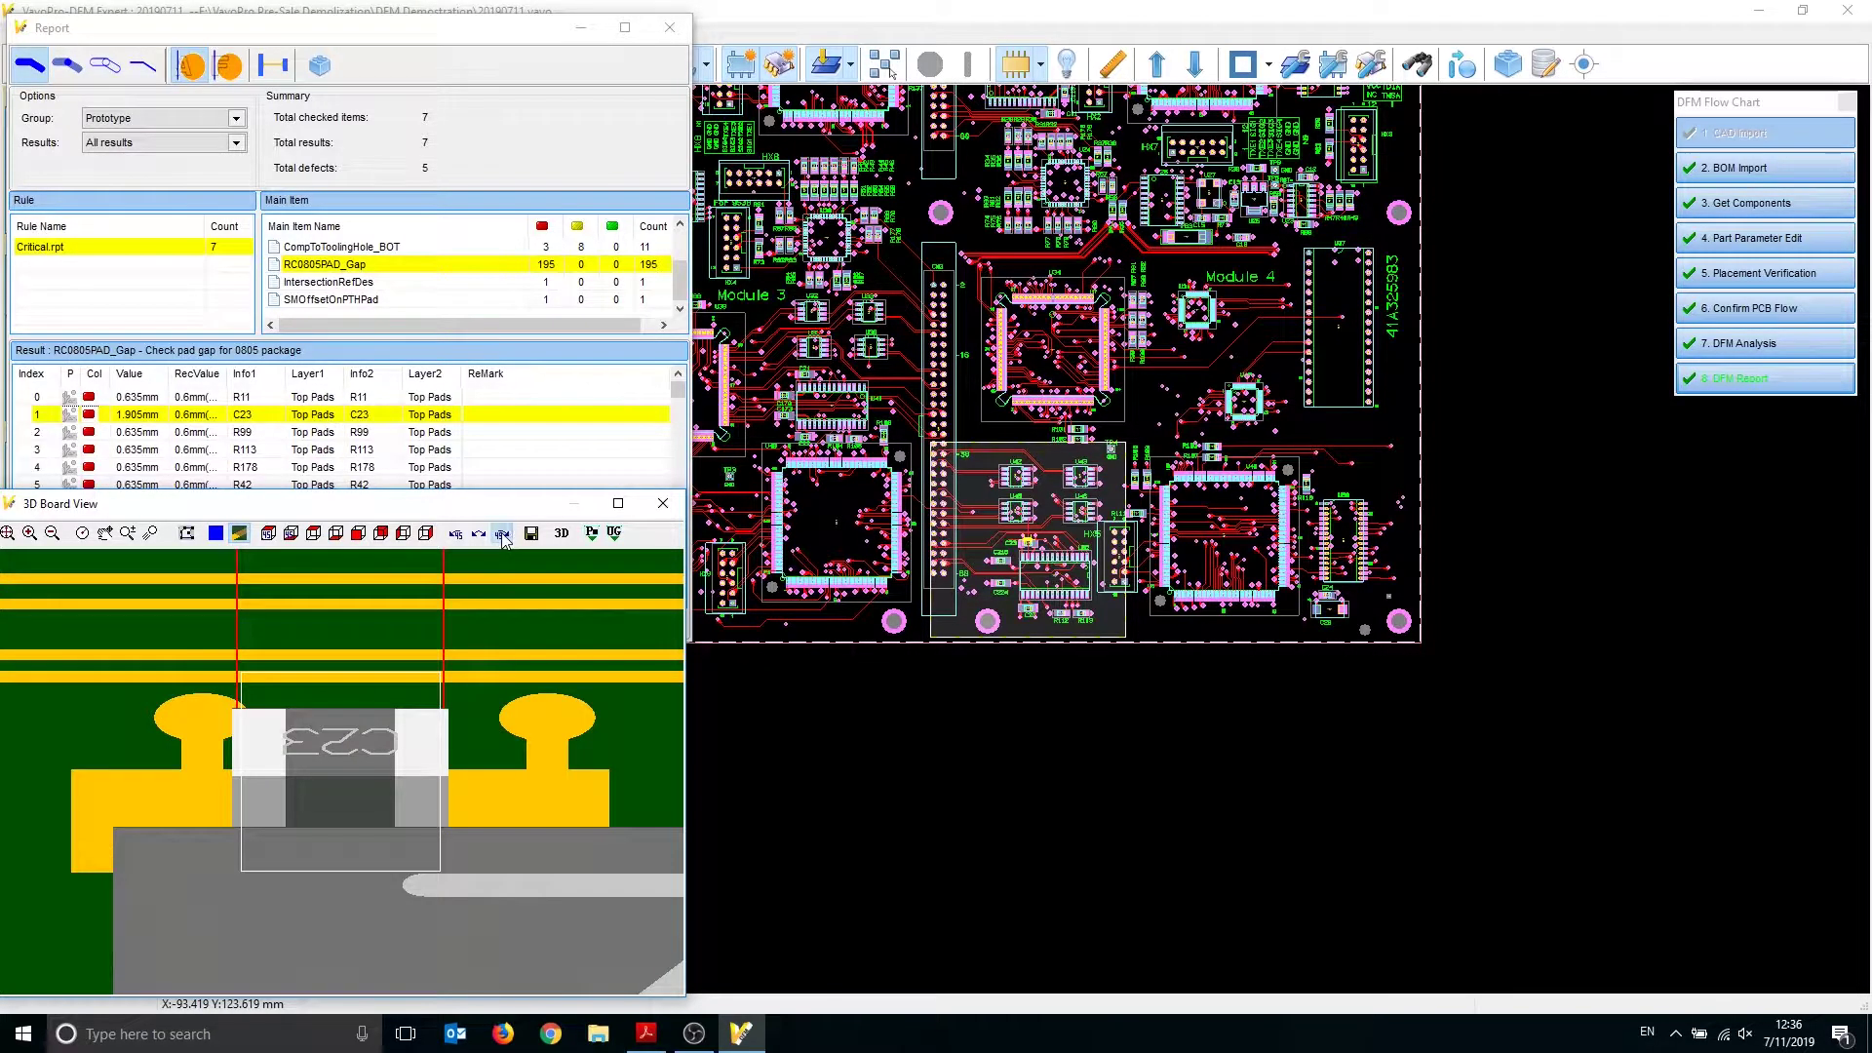
pyautogui.click(501, 535)
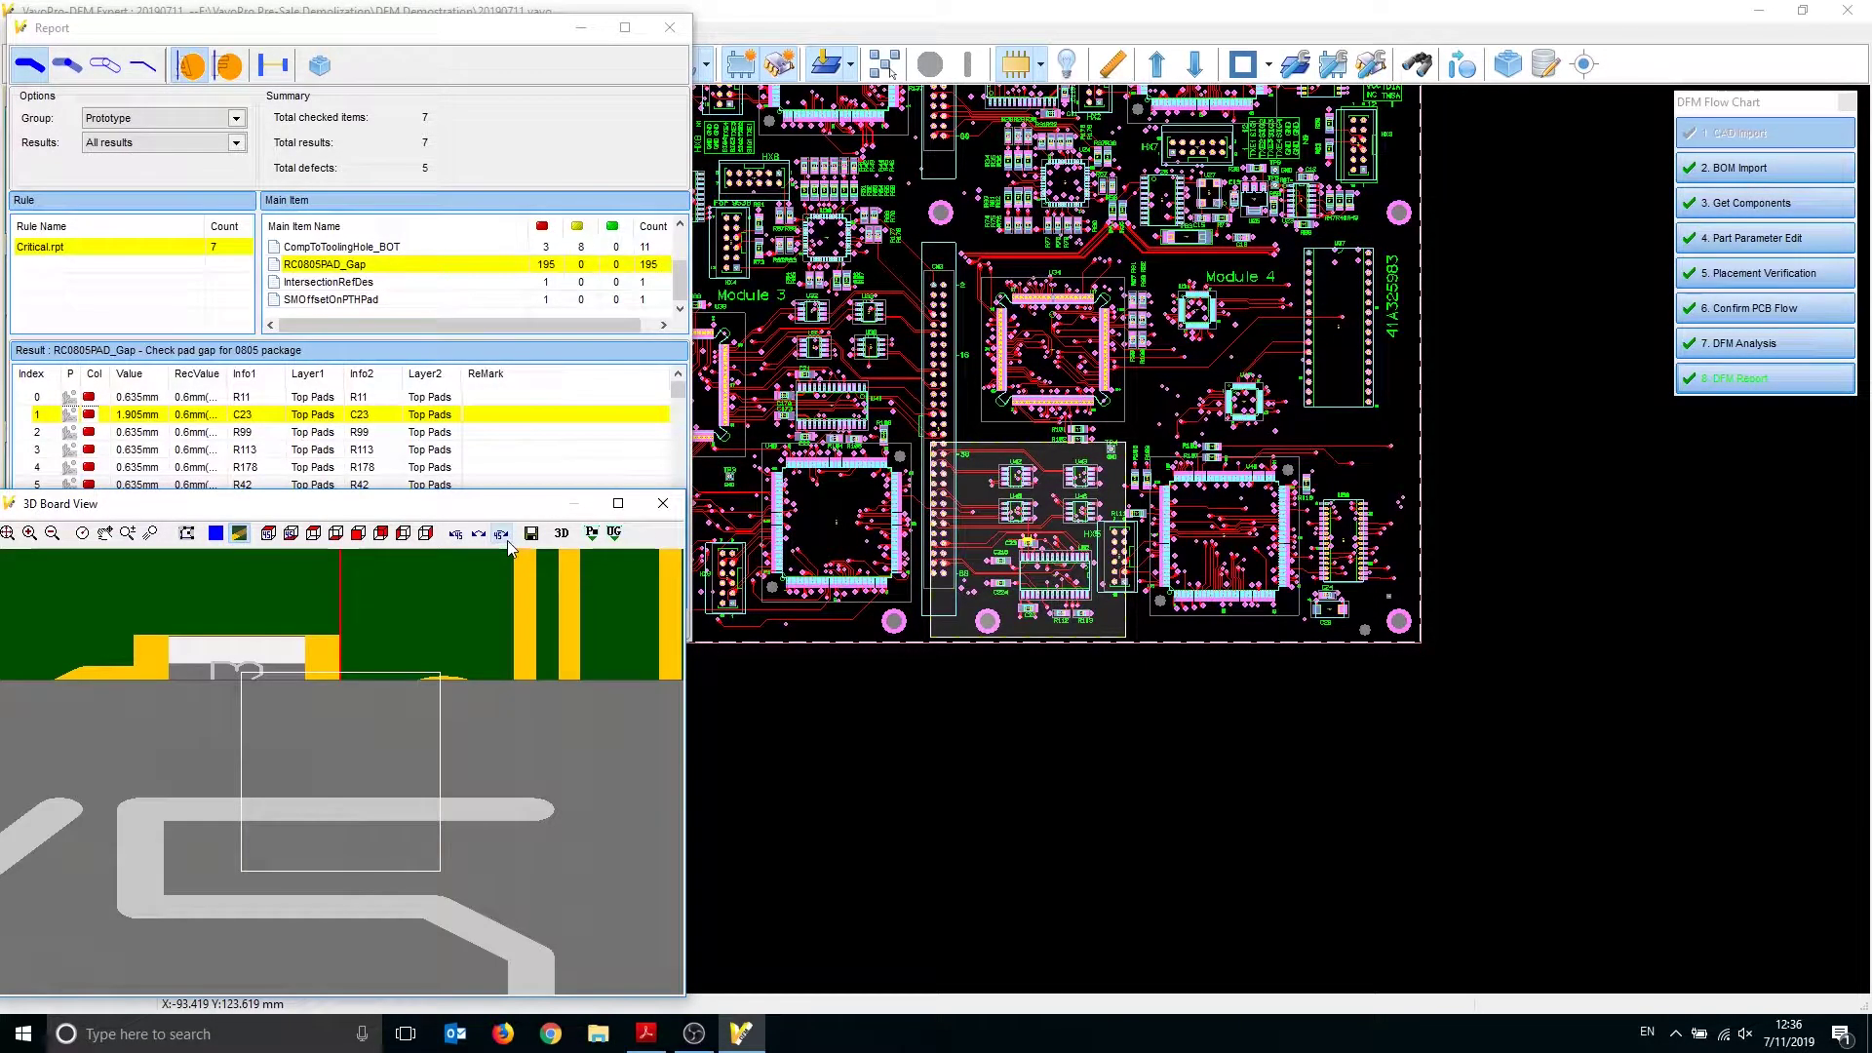
pyautogui.click(501, 533)
pyautogui.moveTo(393, 796); pyautogui.dragTo(404, 794, button='middle')
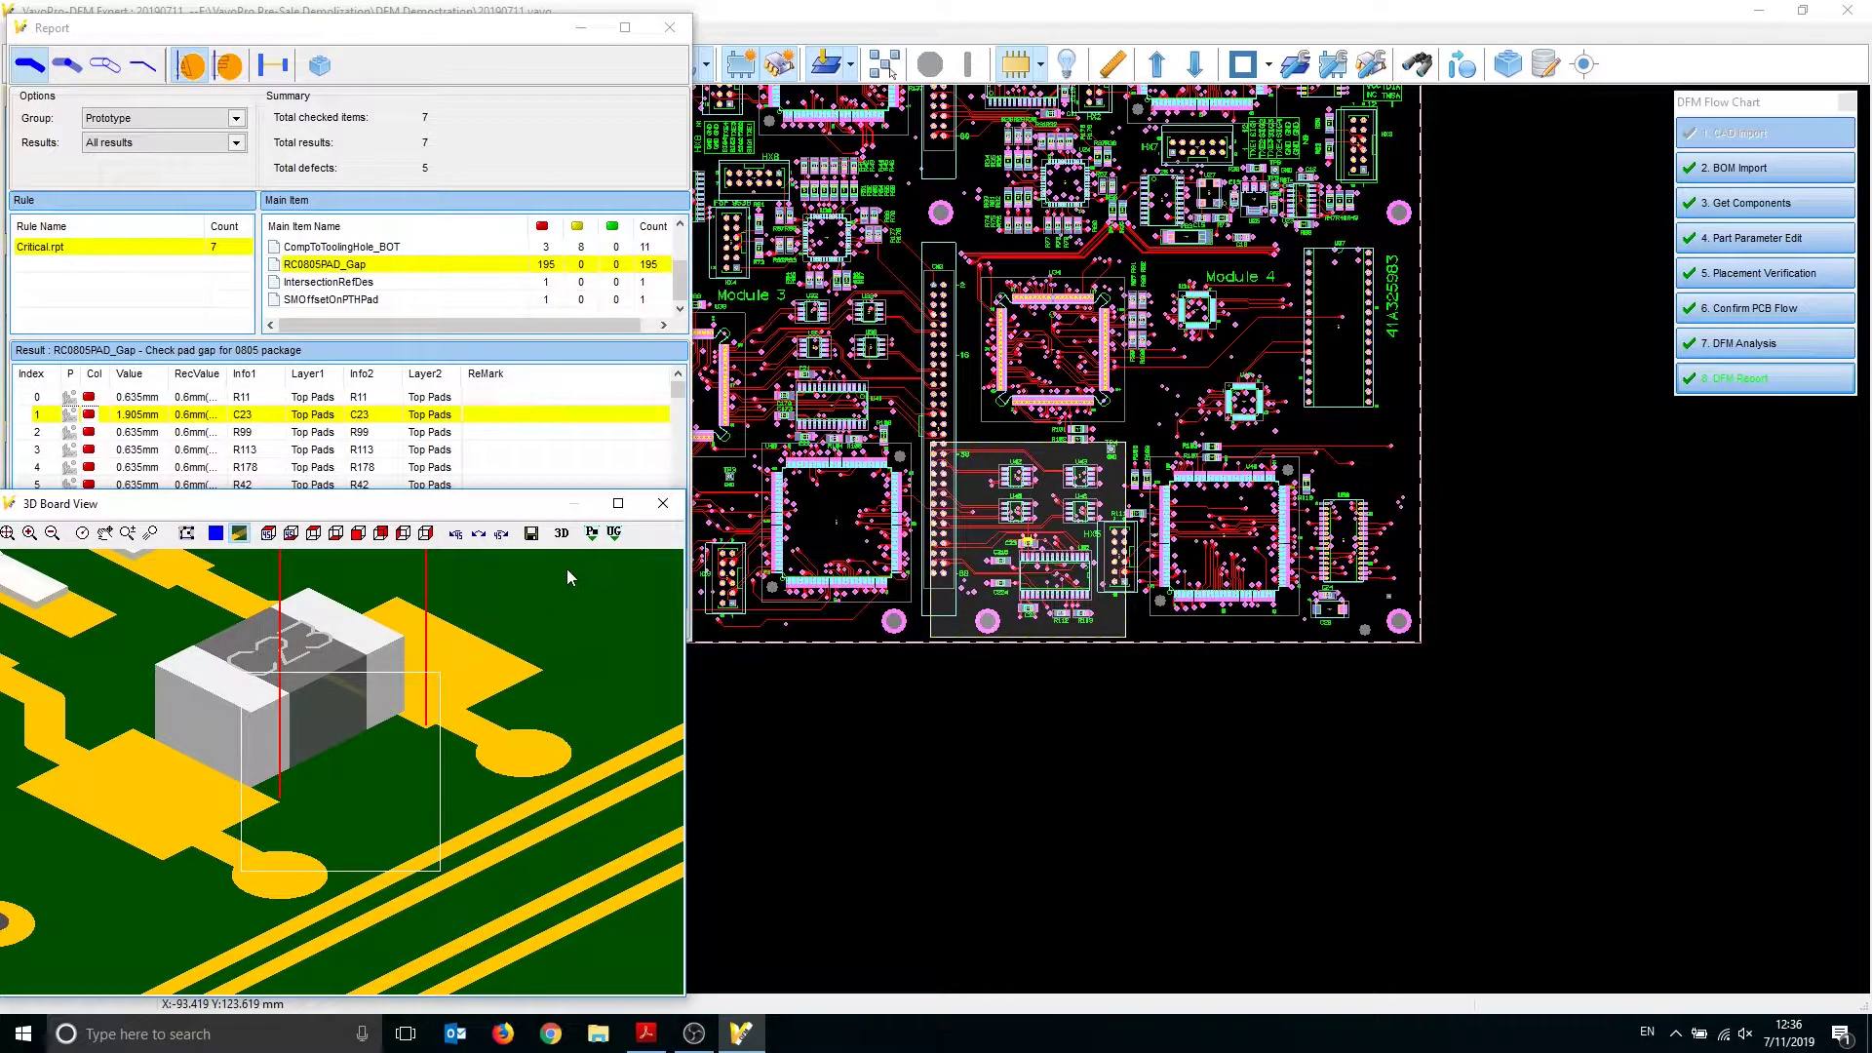
pyautogui.click(356, 284)
# Show the IntersectionRefDes result and zoom in on R1 and R4
pyautogui.click(360, 284)
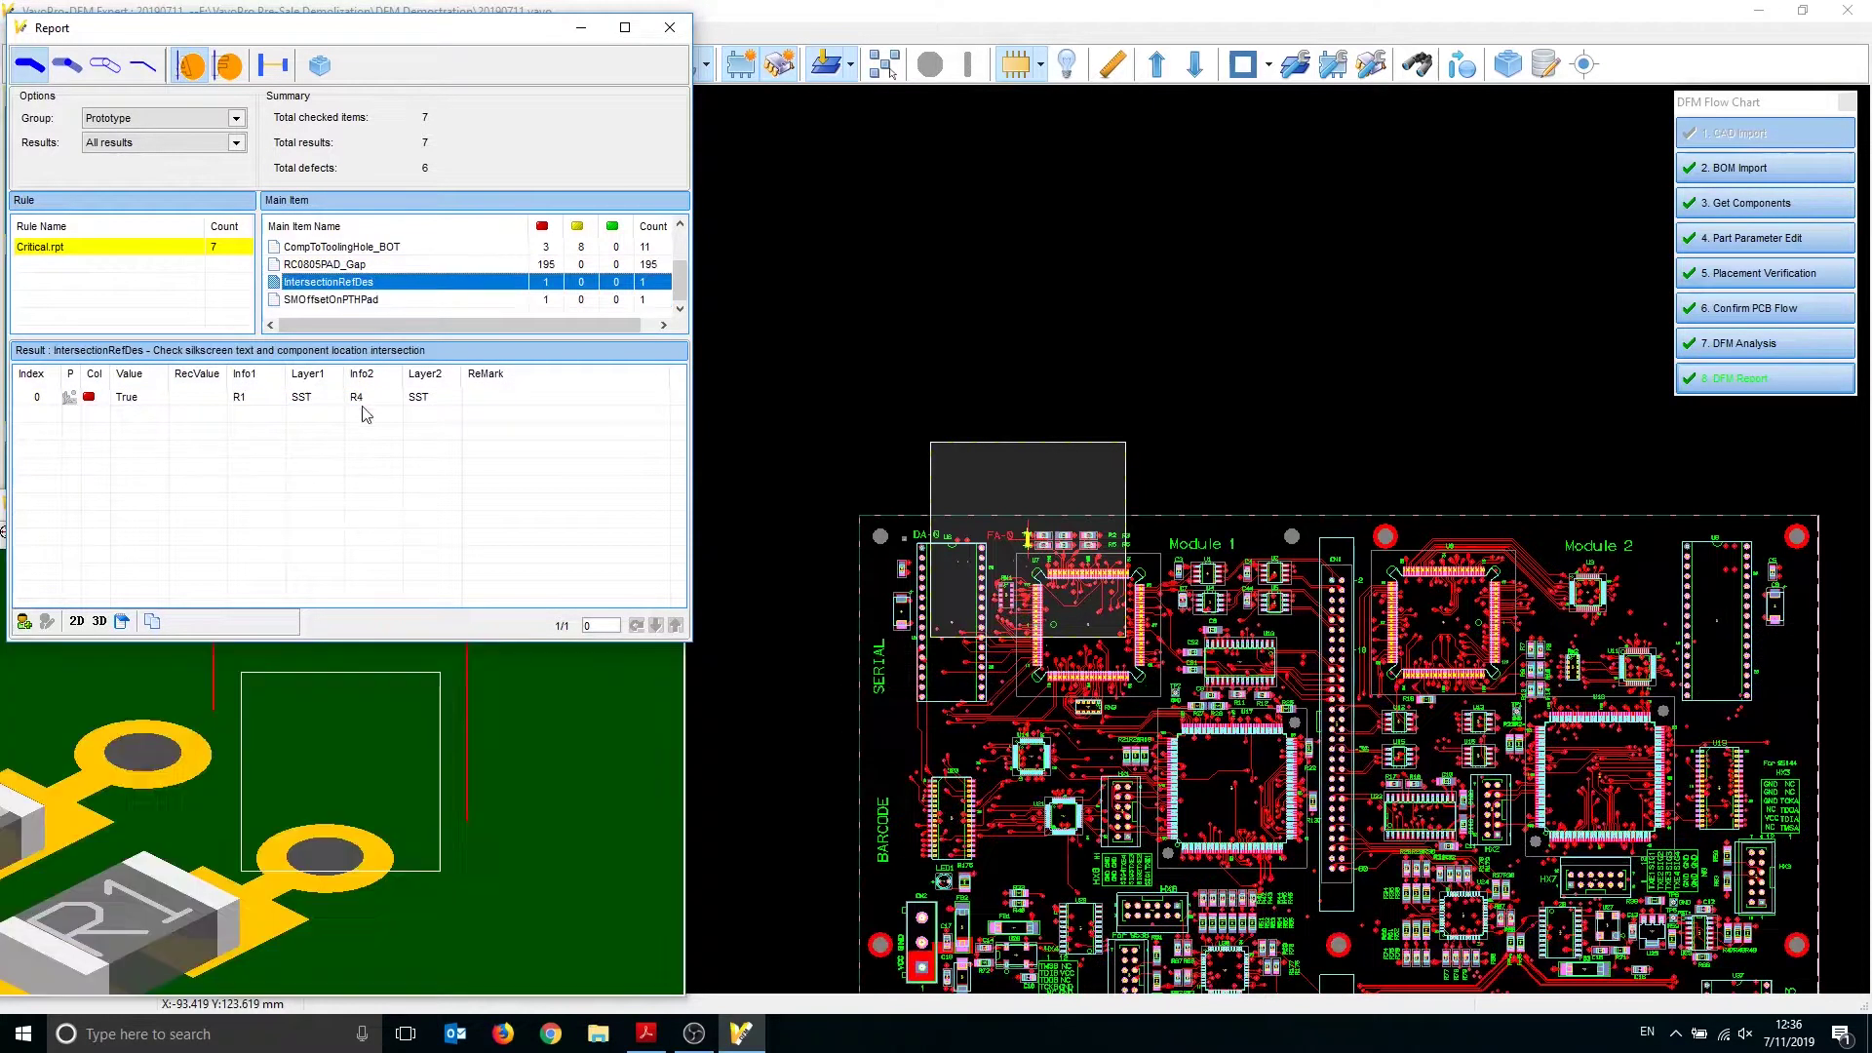
pyautogui.moveTo(425, 788)
pyautogui.mouseDown(button='middle')
pyautogui.moveTo(397, 791)
pyautogui.moveTo(440, 763)
pyautogui.mouseUp(button='middle')
pyautogui.scroll(-3, 472, 784)
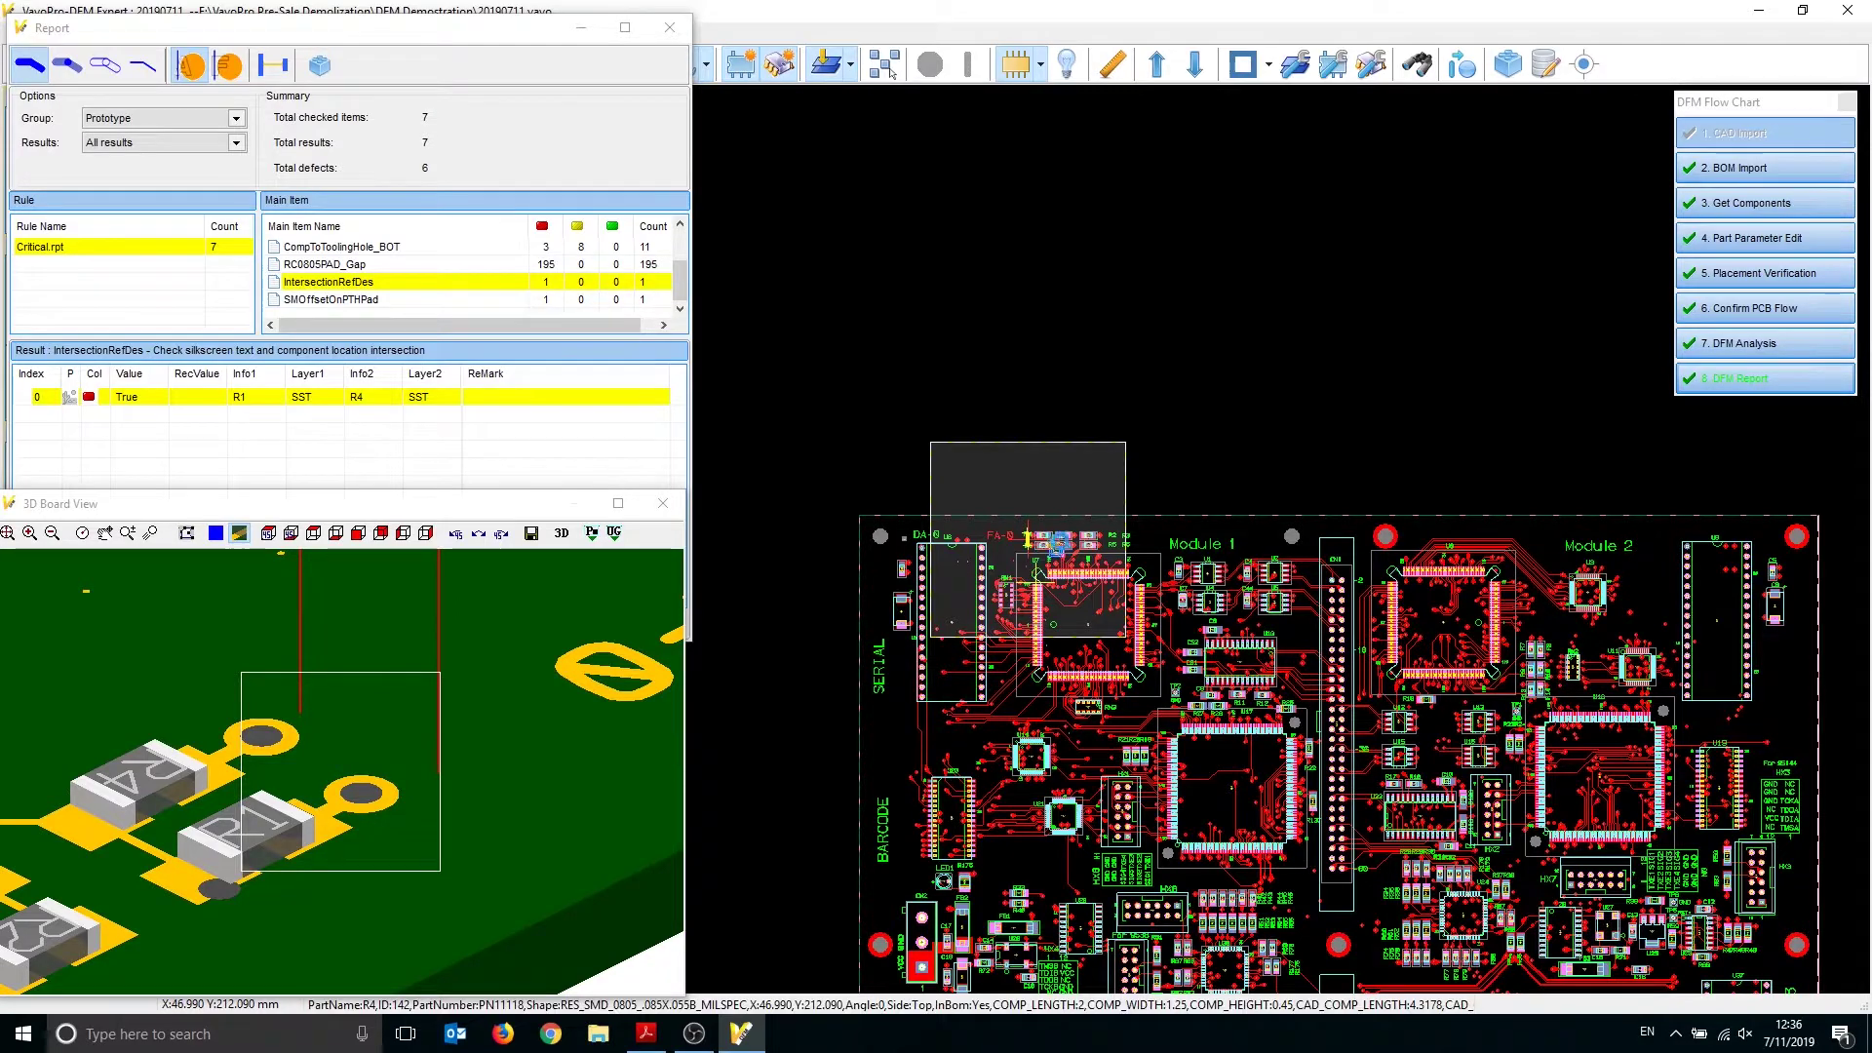
pyautogui.scroll(2, 1043, 556)
pyautogui.scroll(4, 1045, 546)
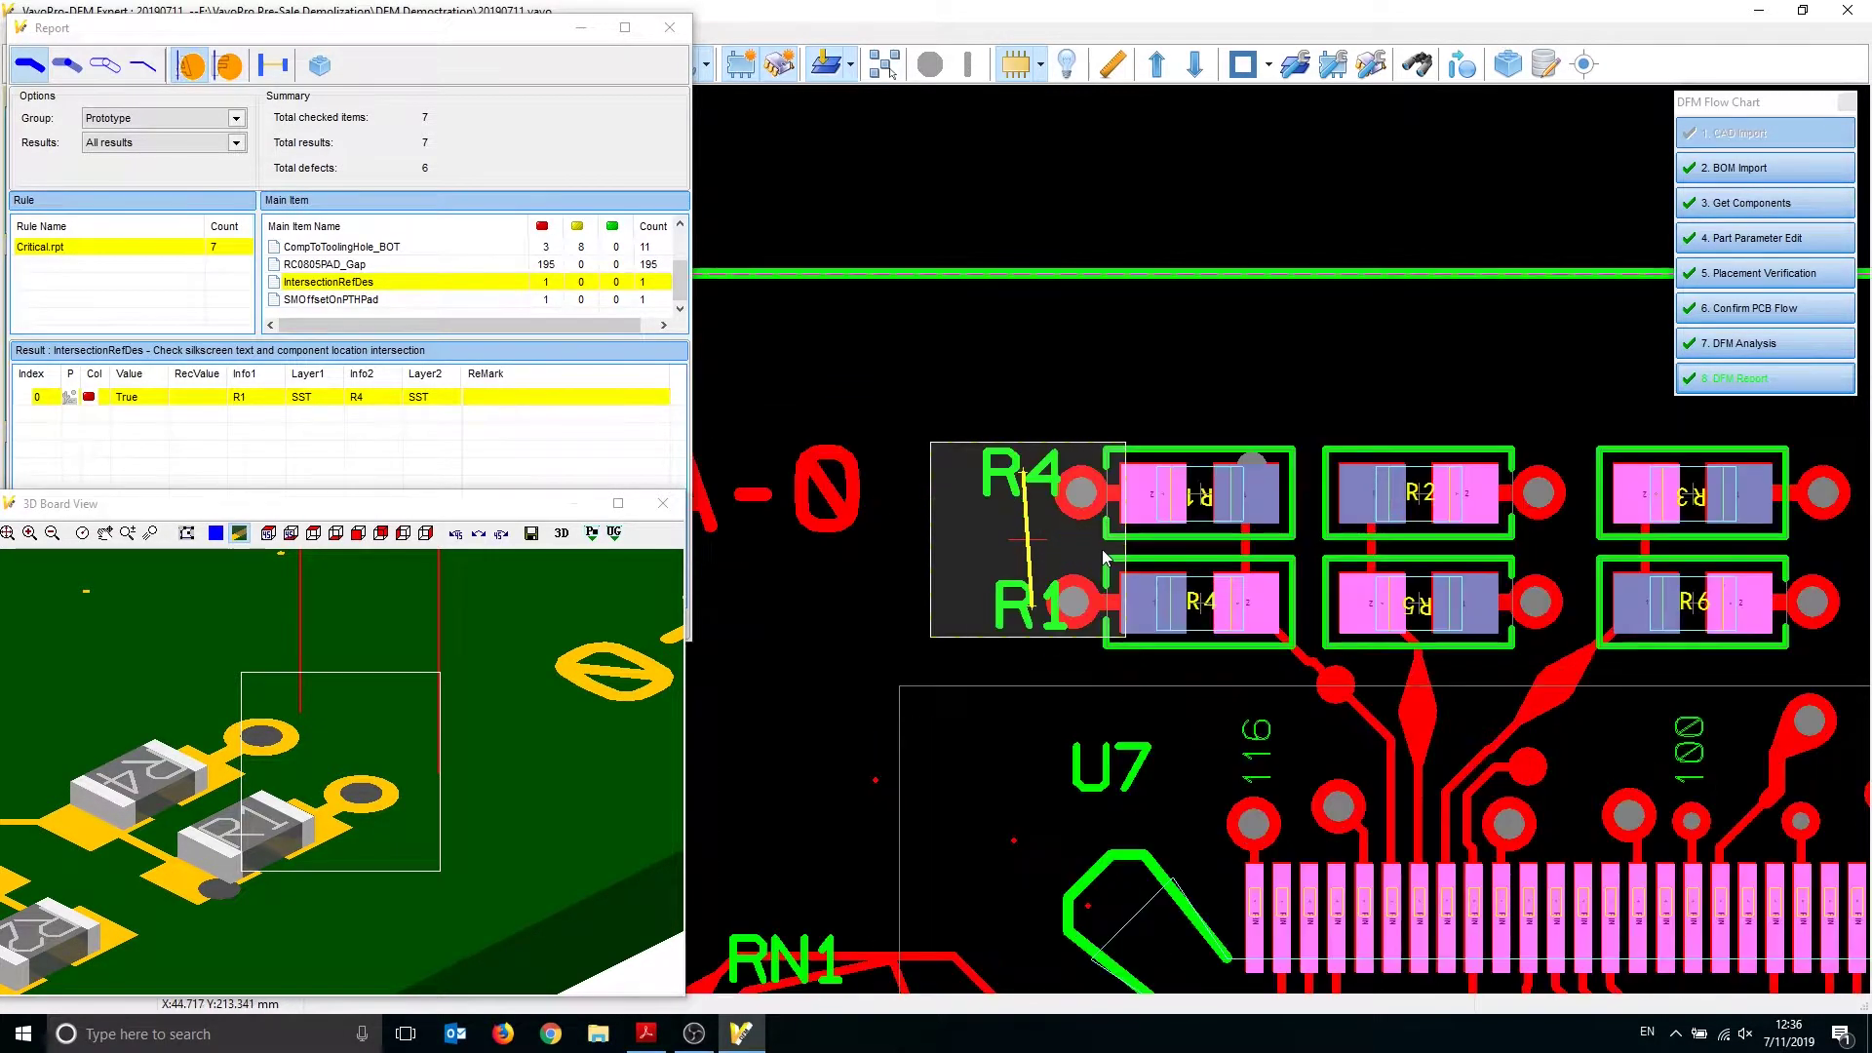
pyautogui.scroll(3, 1064, 606)
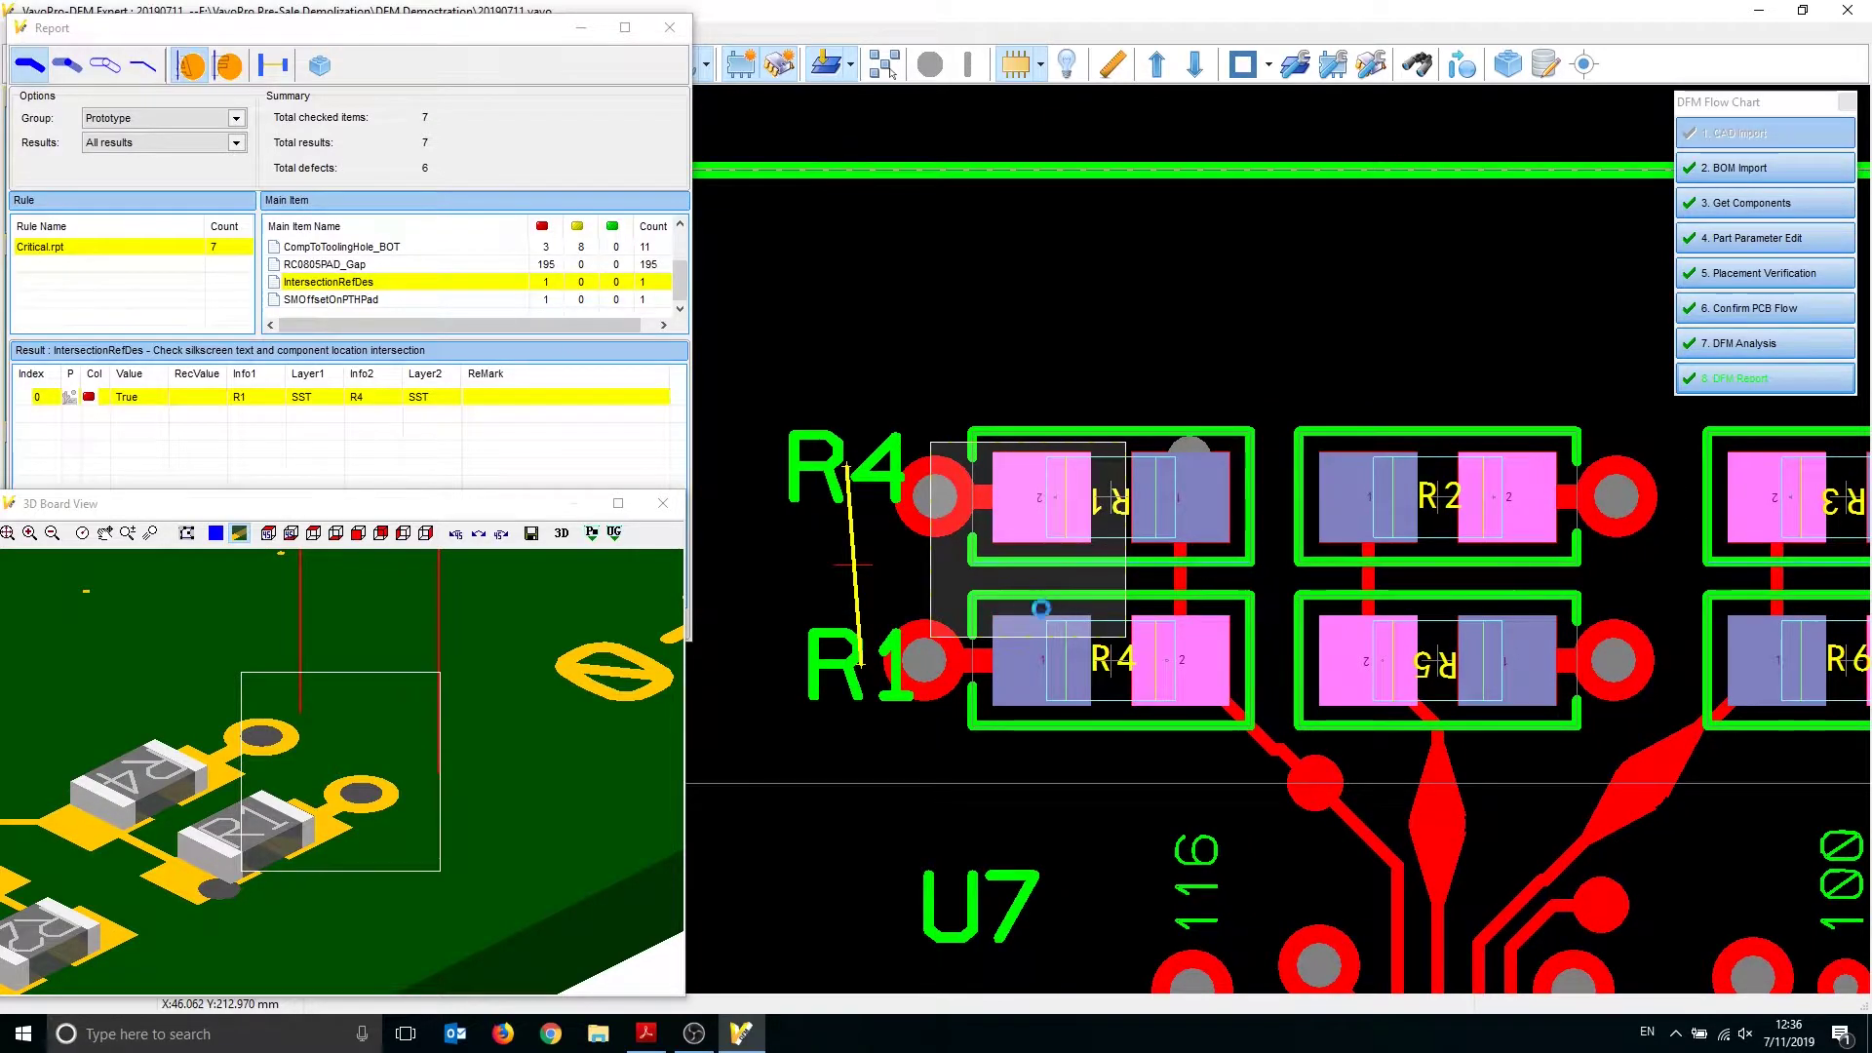
# Pan the layout over the overlapping R4/R1 silkscreen labels, then show the SMOffsetOnPTHPad result
pyautogui.moveTo(1049, 612); pyautogui.dragTo(1021, 623, button='middle')
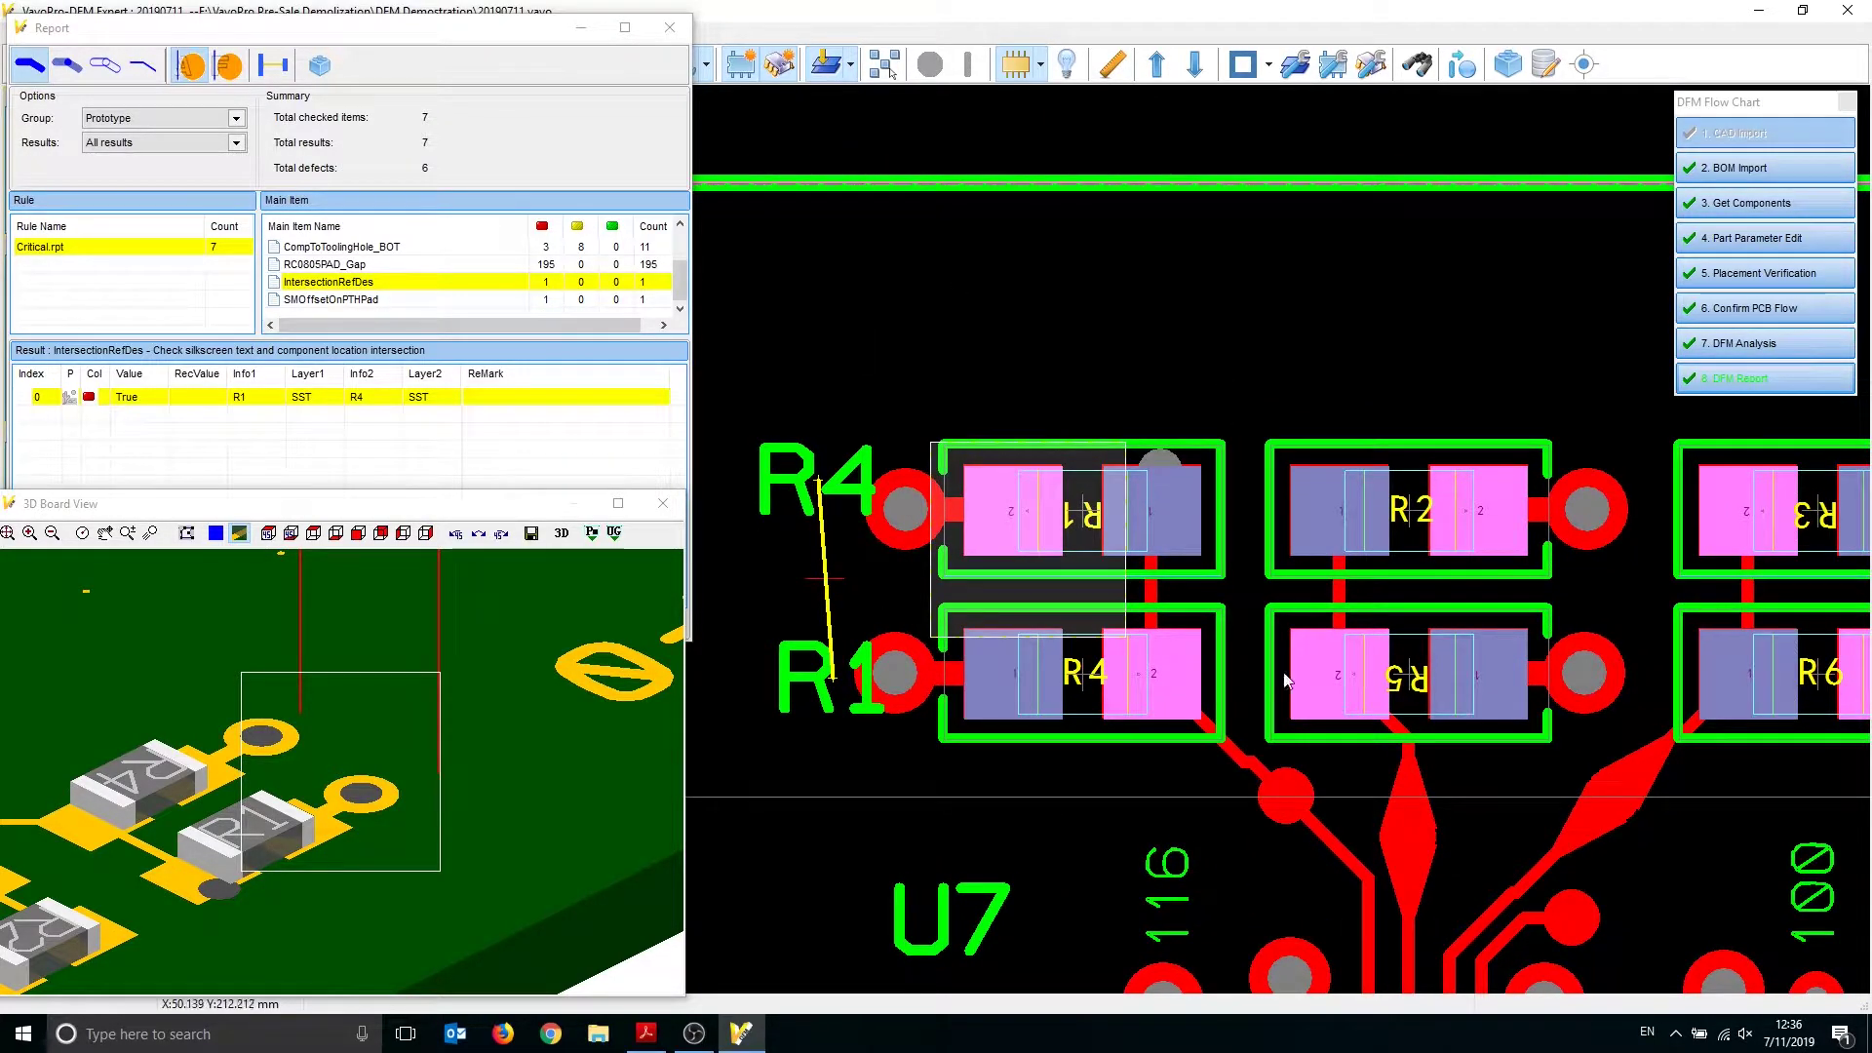
pyautogui.scroll(-3, 1082, 589)
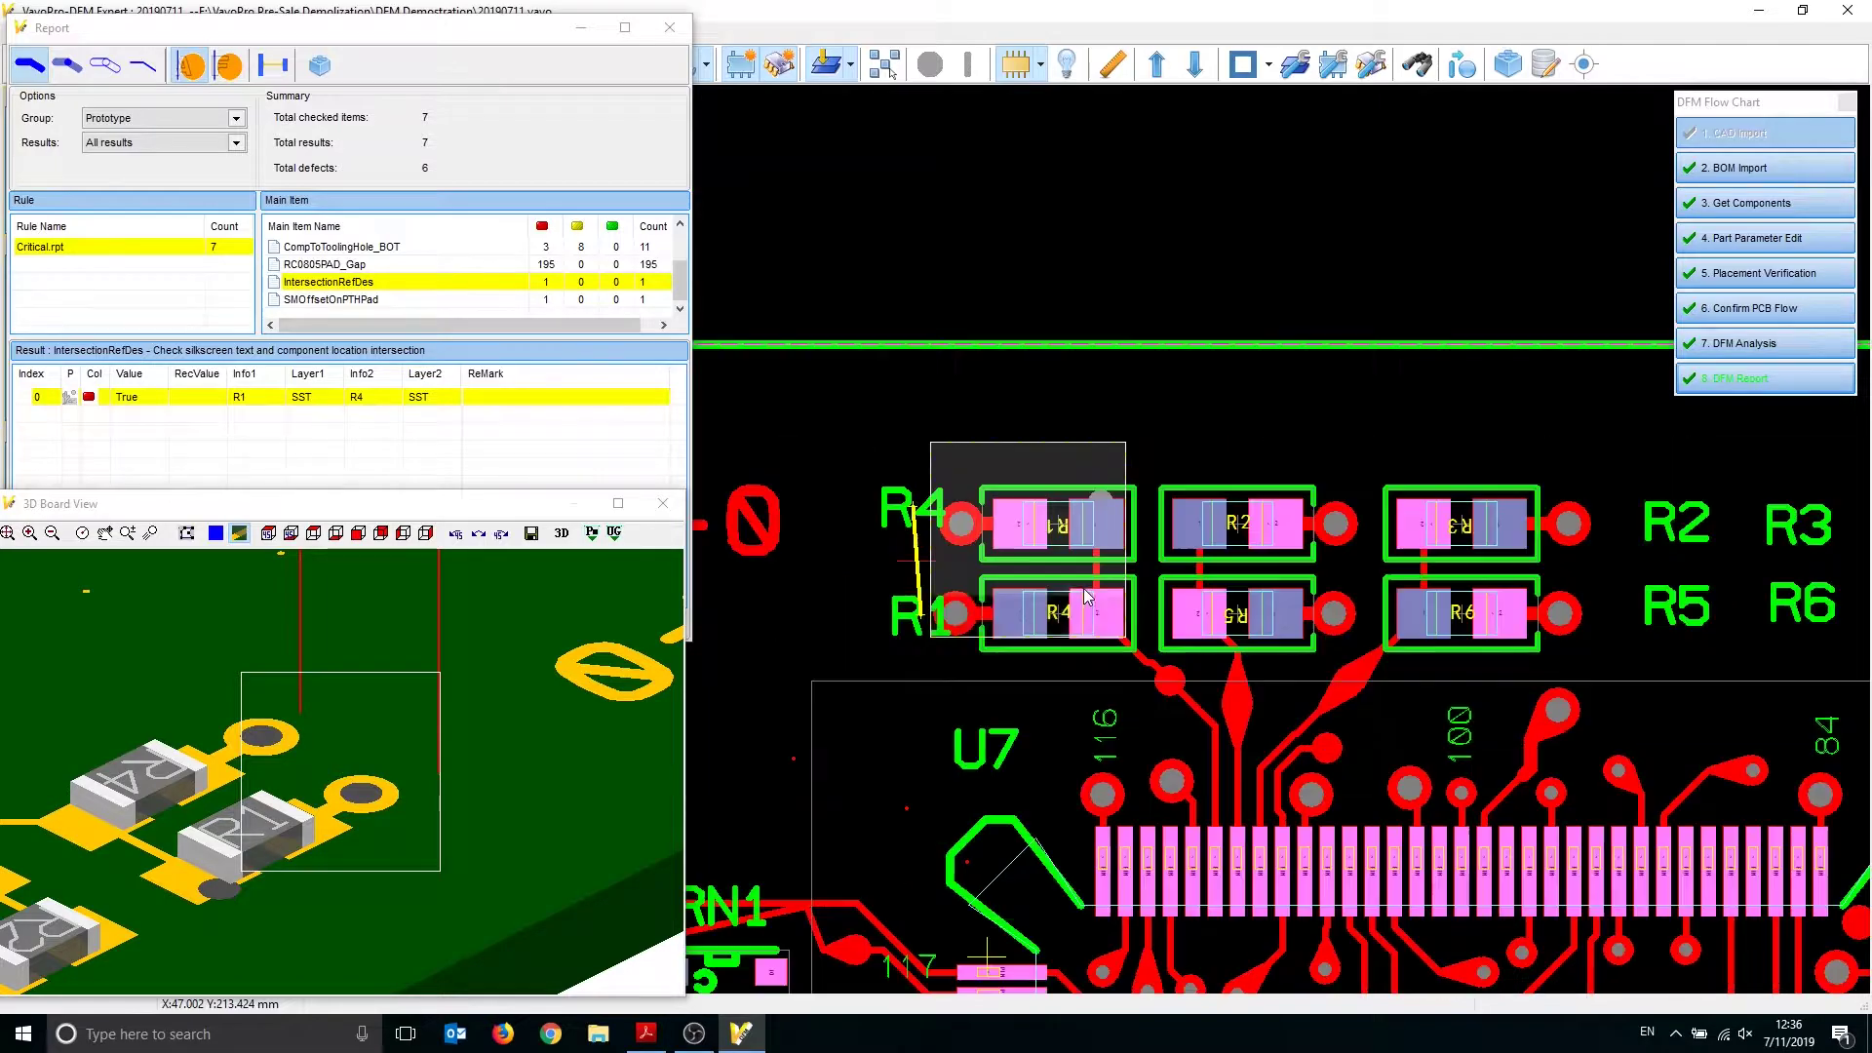
pyautogui.scroll(-1, 1080, 589)
pyautogui.moveTo(1067, 576)
pyautogui.mouseDown(button='middle')
pyautogui.moveTo(1066, 550)
pyautogui.moveTo(1101, 575)
pyautogui.mouseUp(button='middle')
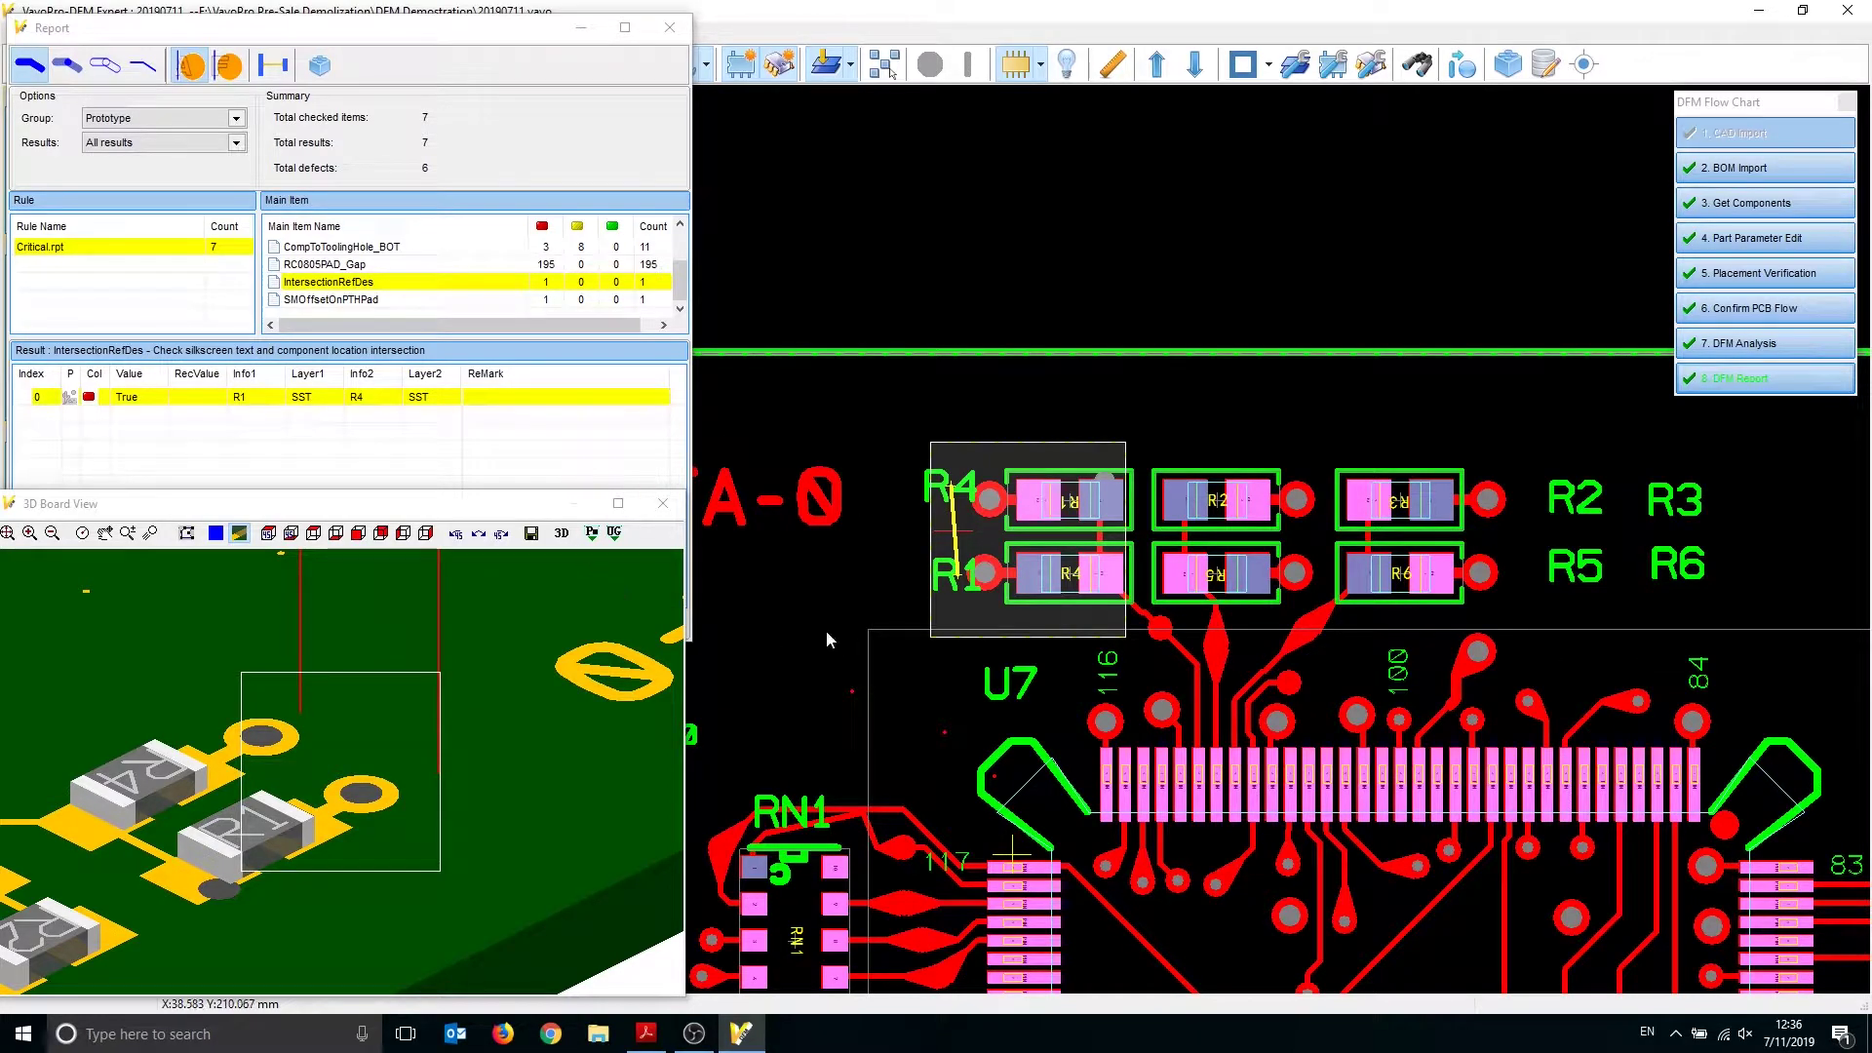
pyautogui.click(420, 453)
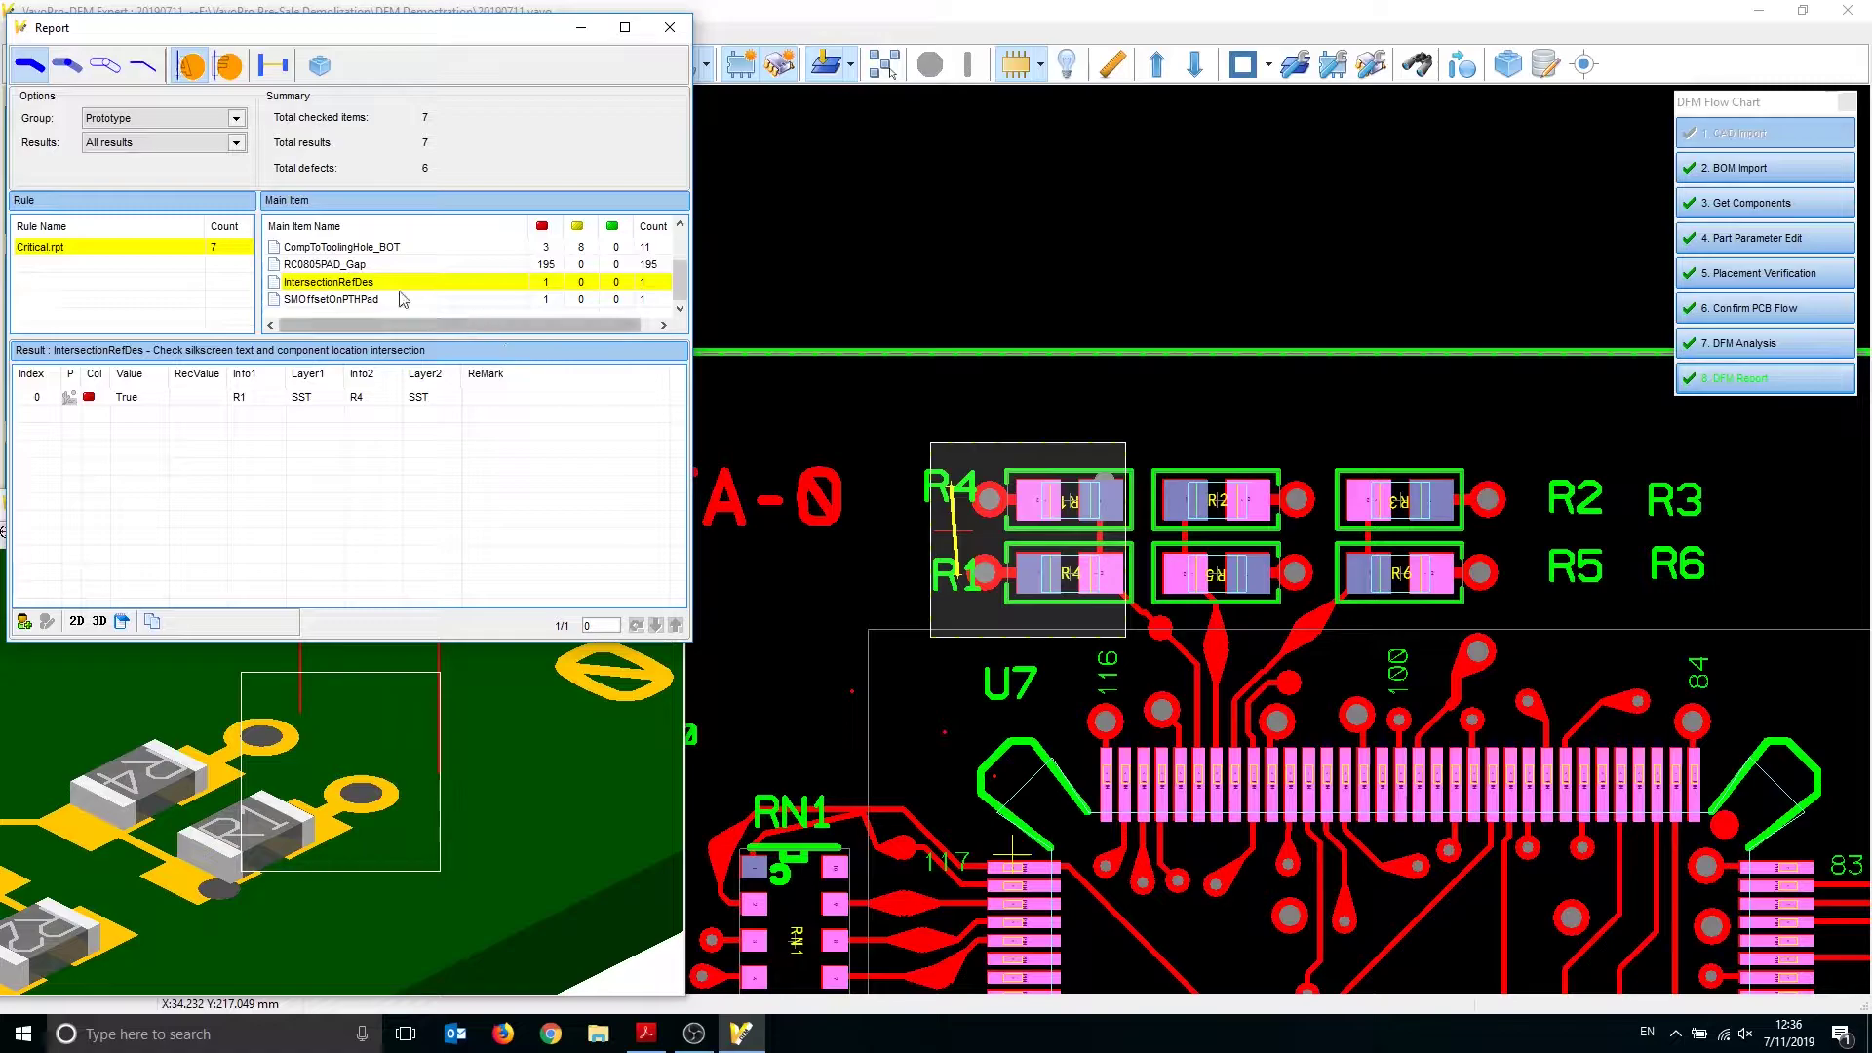
pyautogui.click(363, 300)
# Pan and zoom the 3D view around R1's PTH pad hole
pyautogui.click(492, 743)
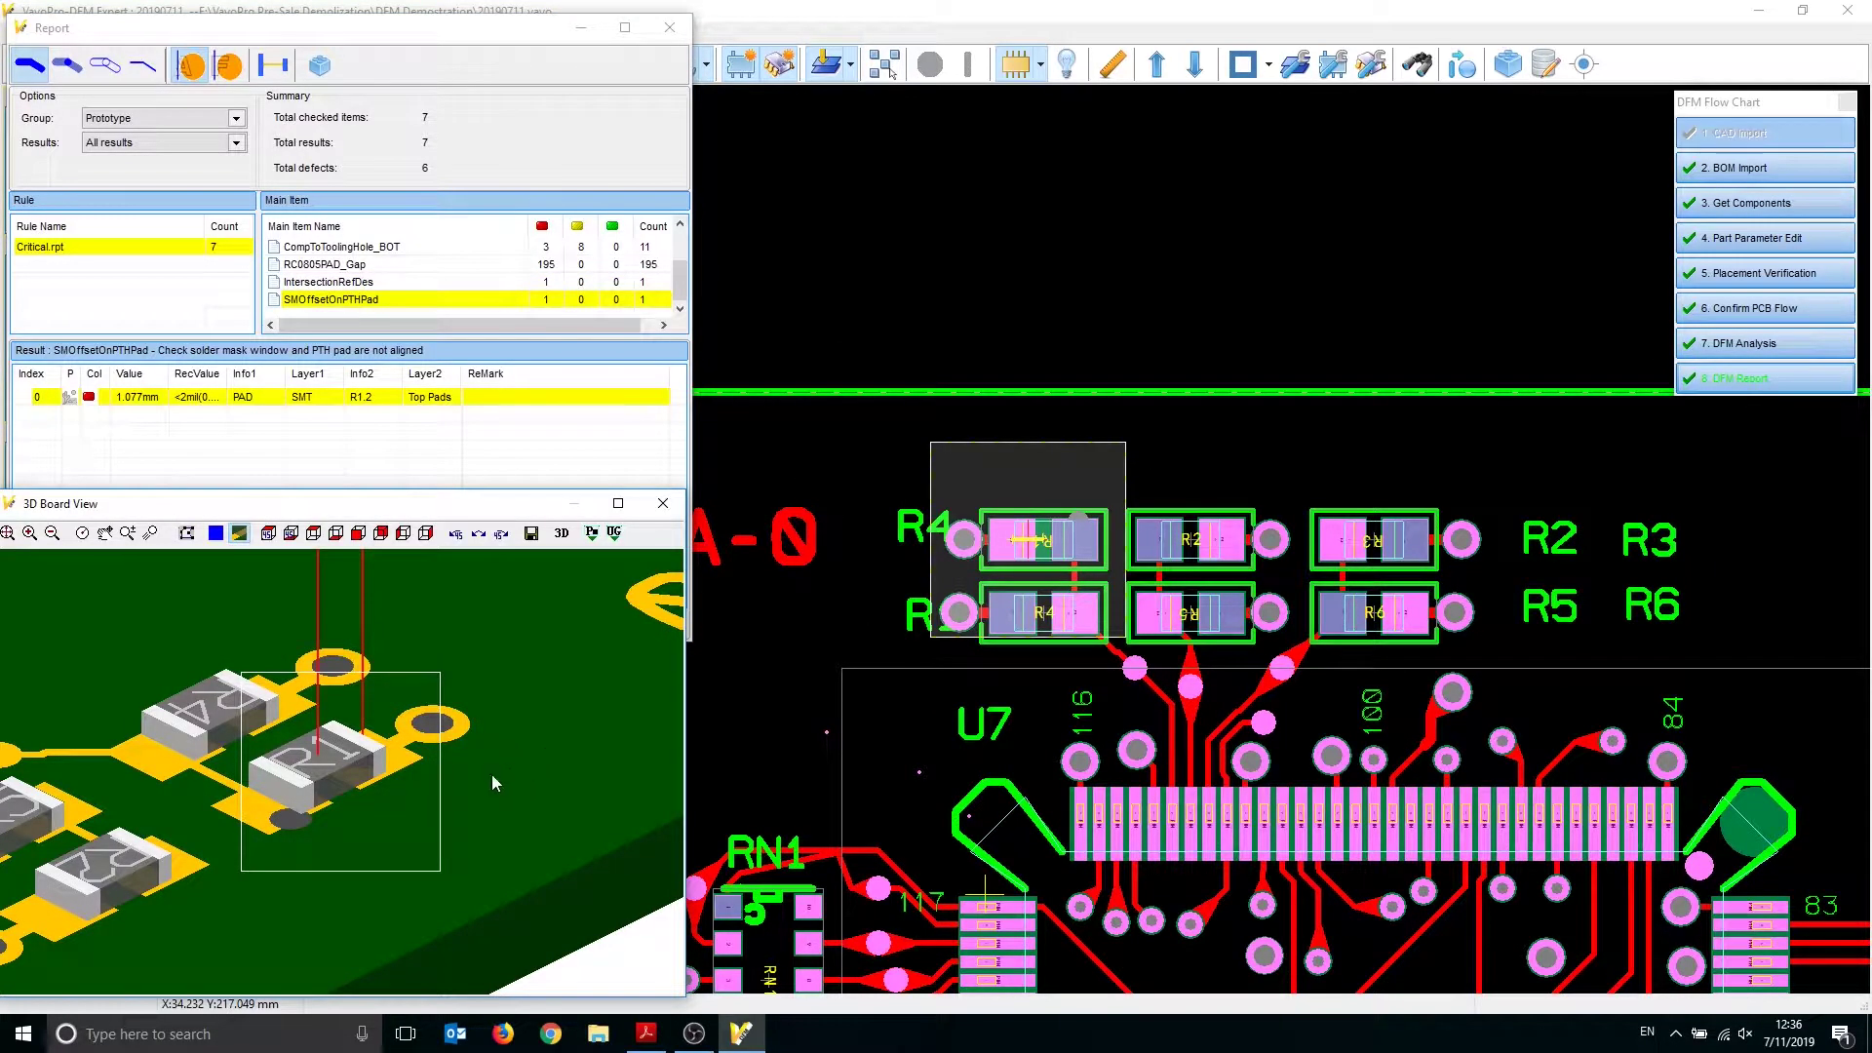
pyautogui.scroll(5, 345, 800)
pyautogui.moveTo(339, 817); pyautogui.dragTo(392, 756, button='middle')
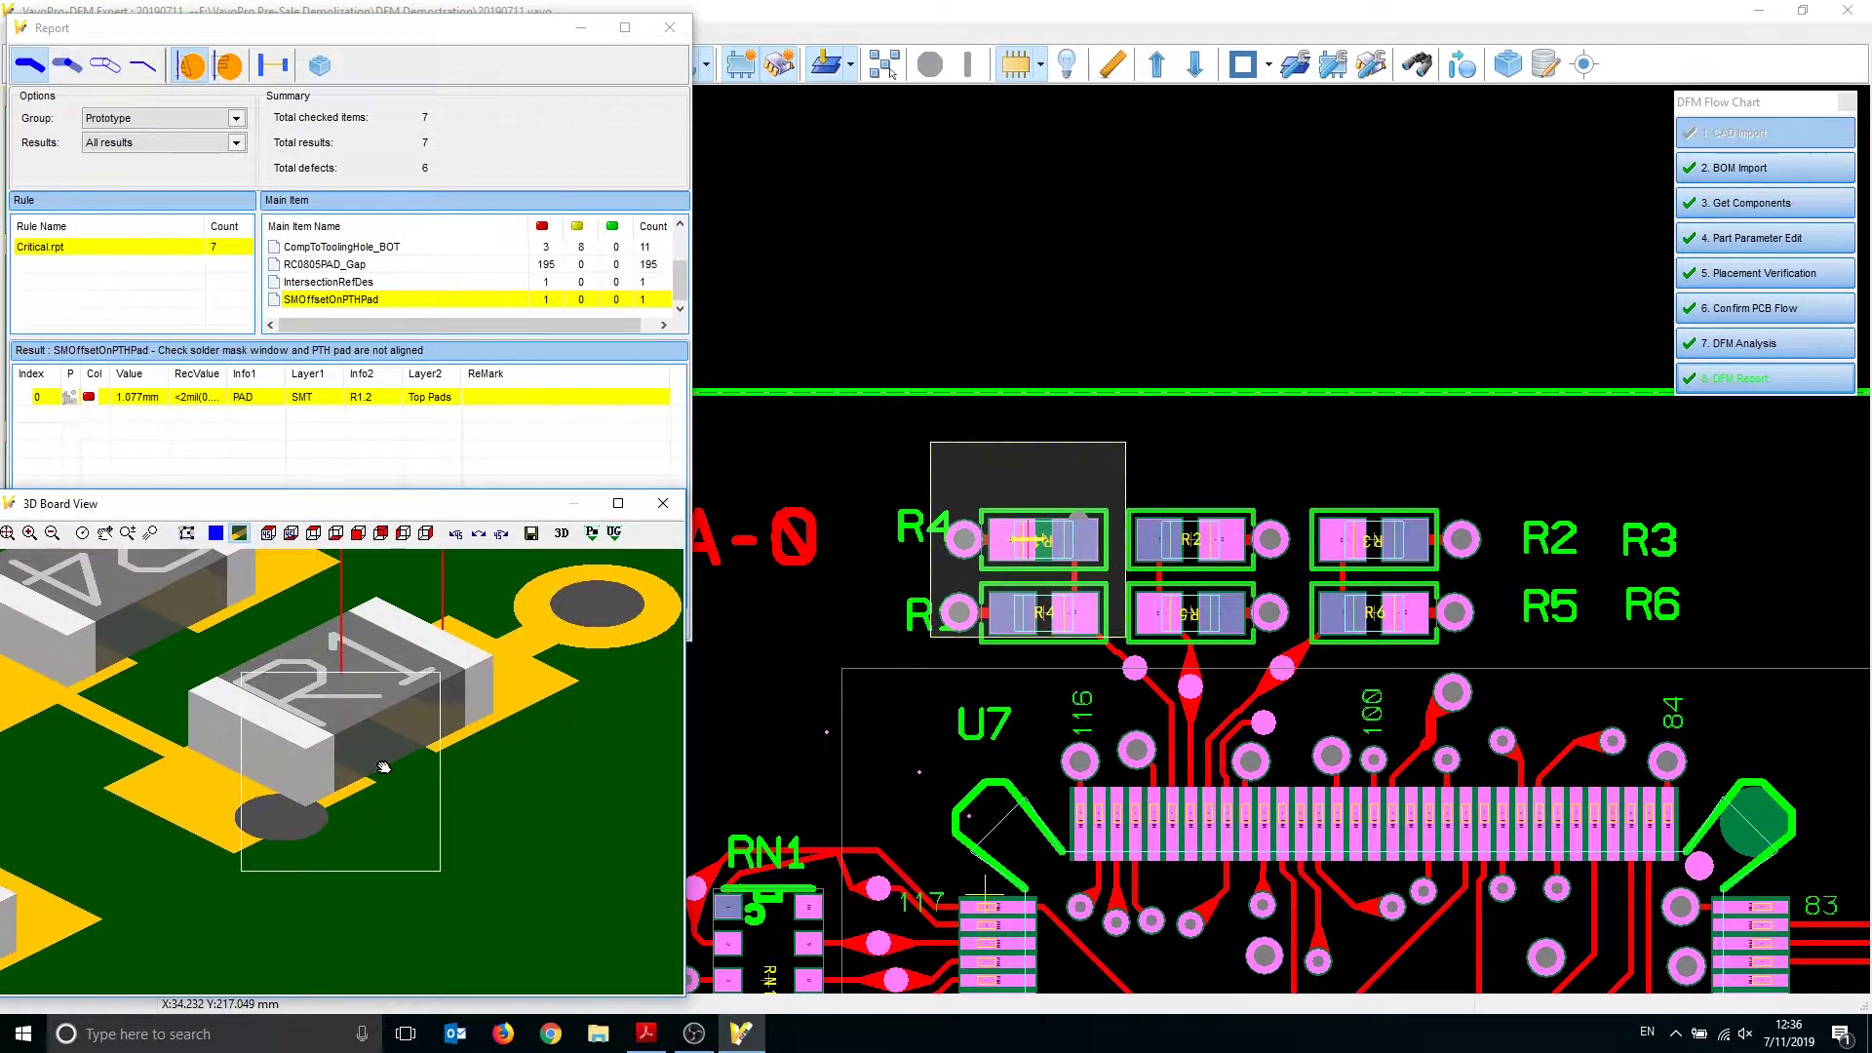
pyautogui.scroll(-2, 332, 782)
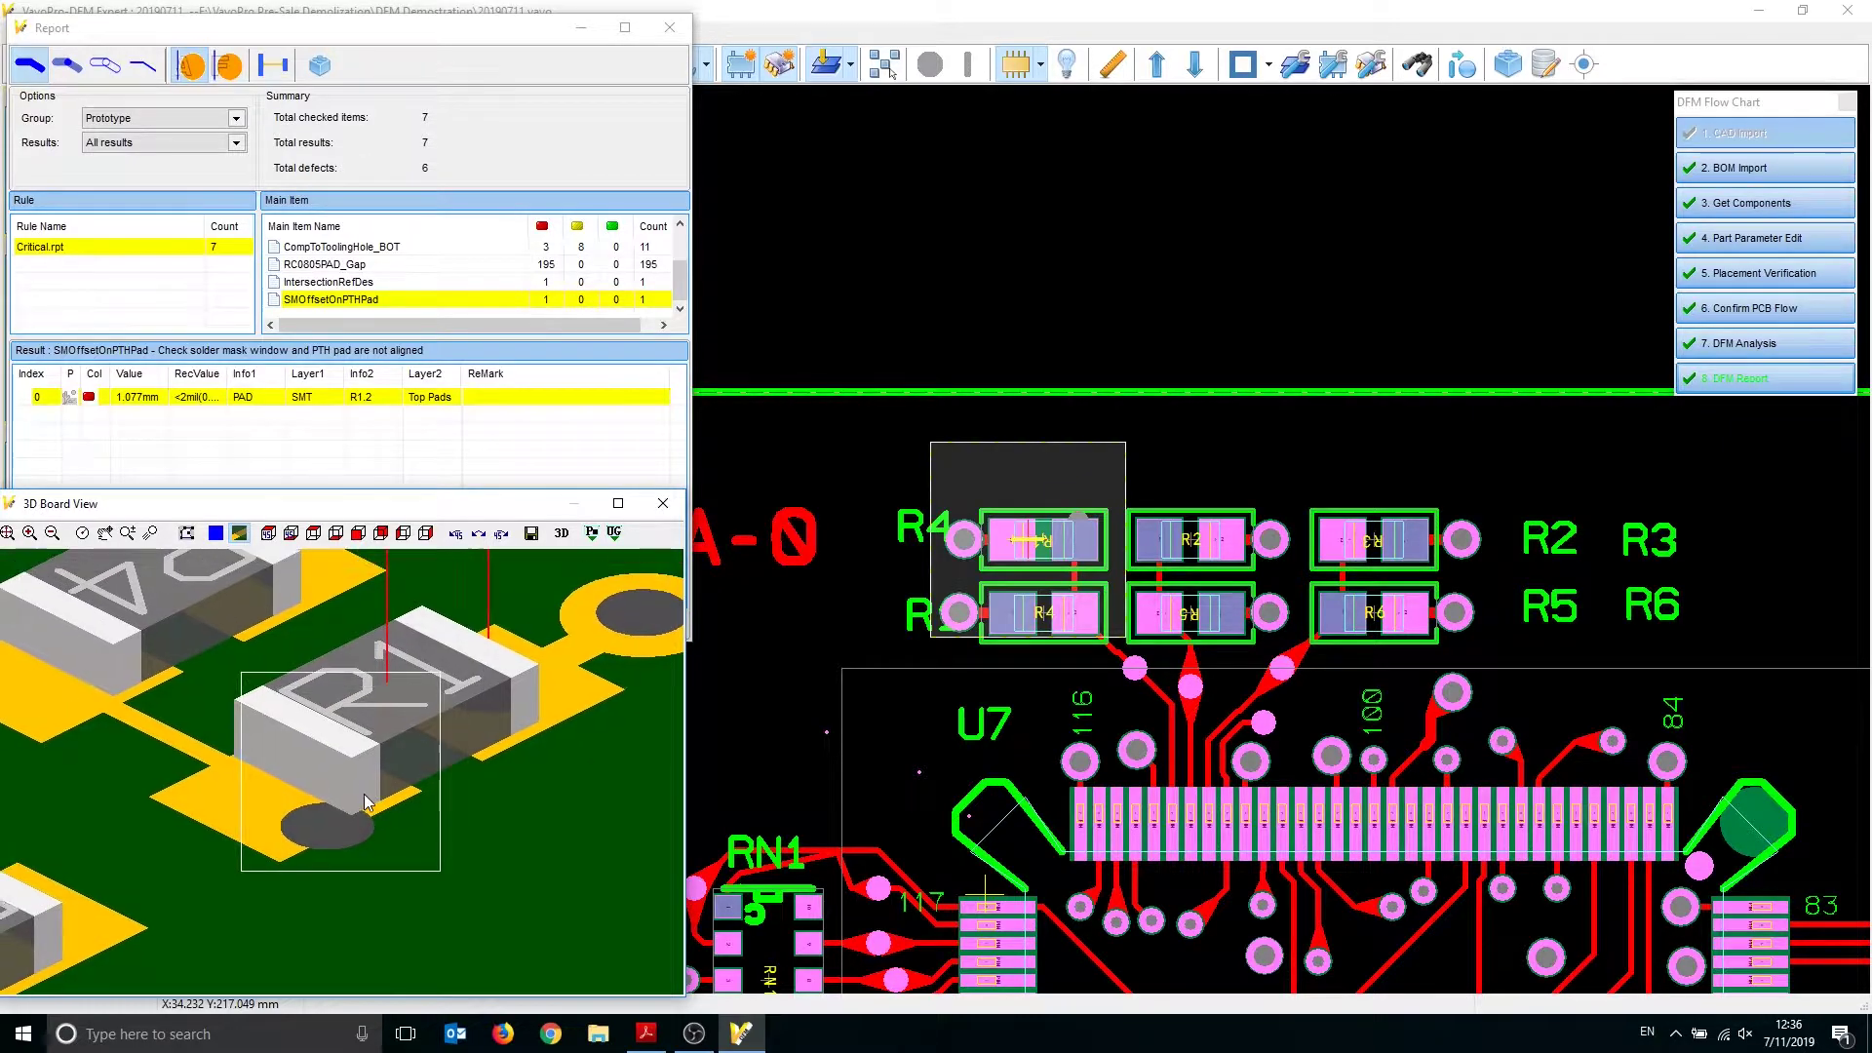
pyautogui.moveTo(377, 790); pyautogui.dragTo(363, 819, button='middle')
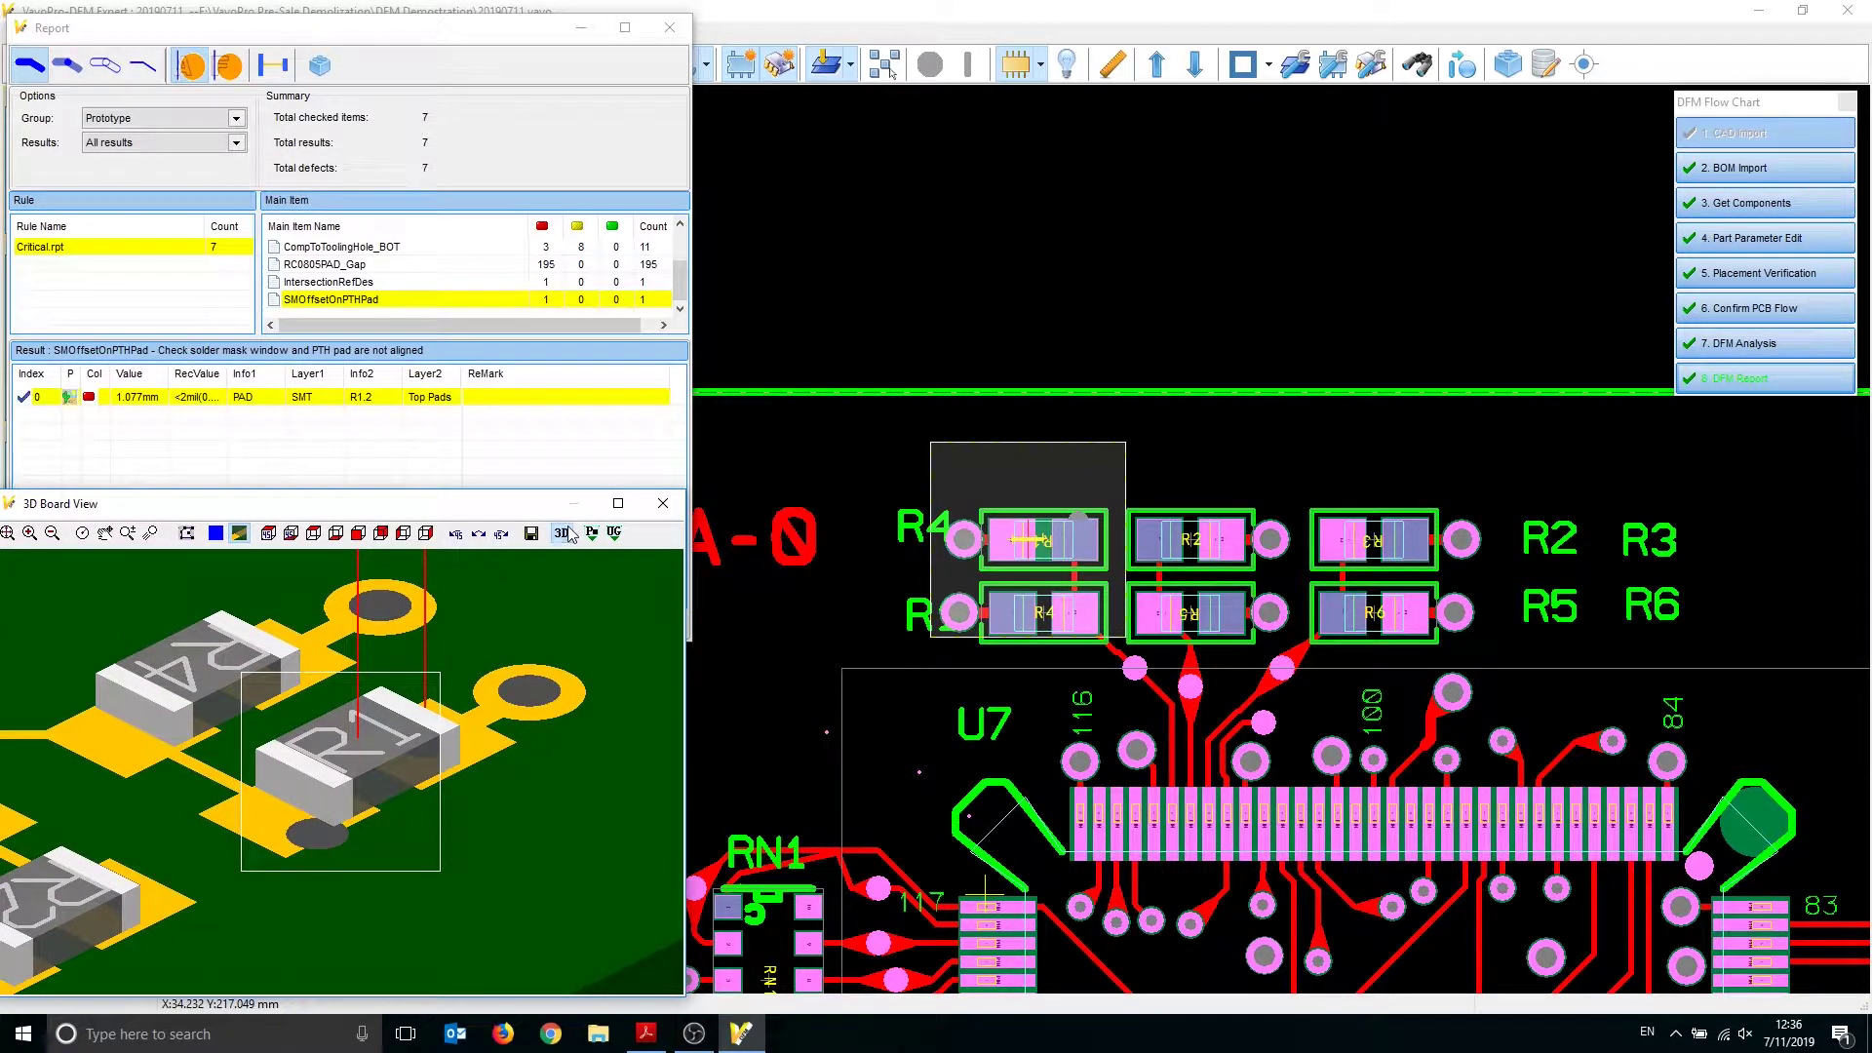
# Select the R1.2 pad offset result, open its comment window, and exit it
pyautogui.click(359, 421)
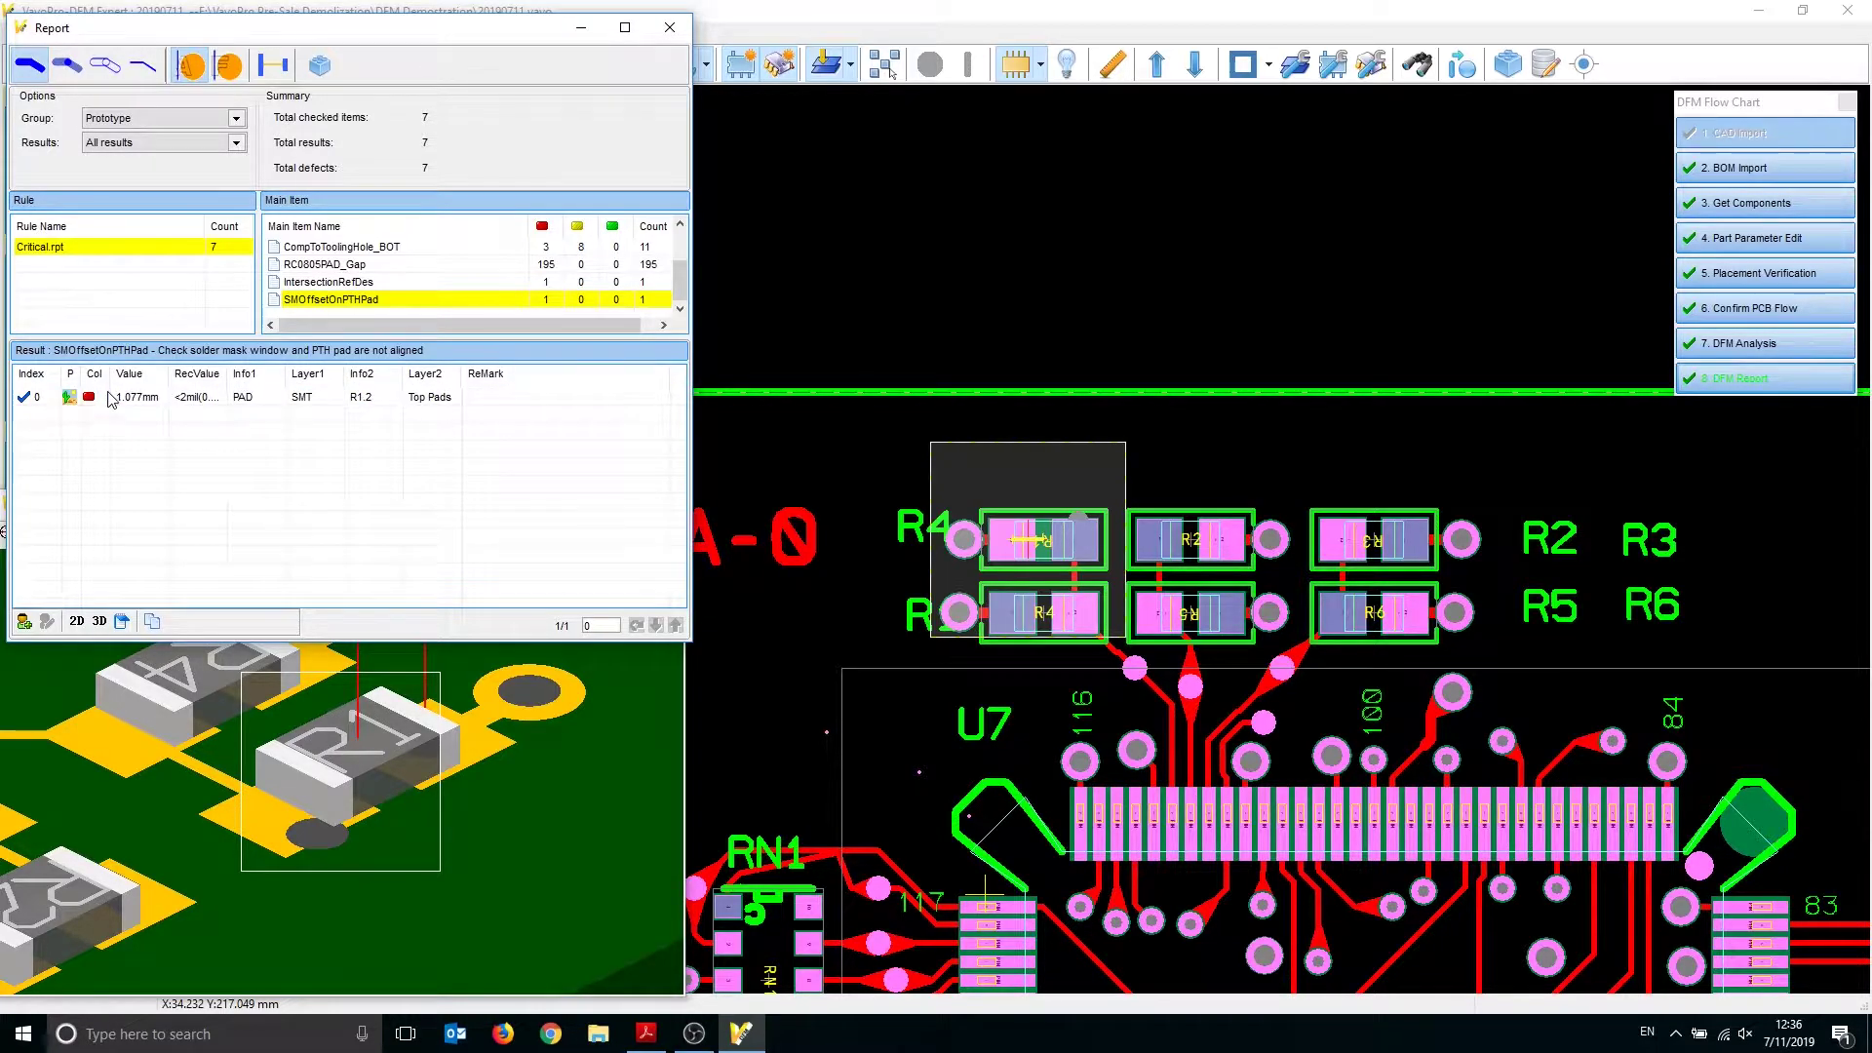
pyautogui.click(111, 398)
pyautogui.click(124, 621)
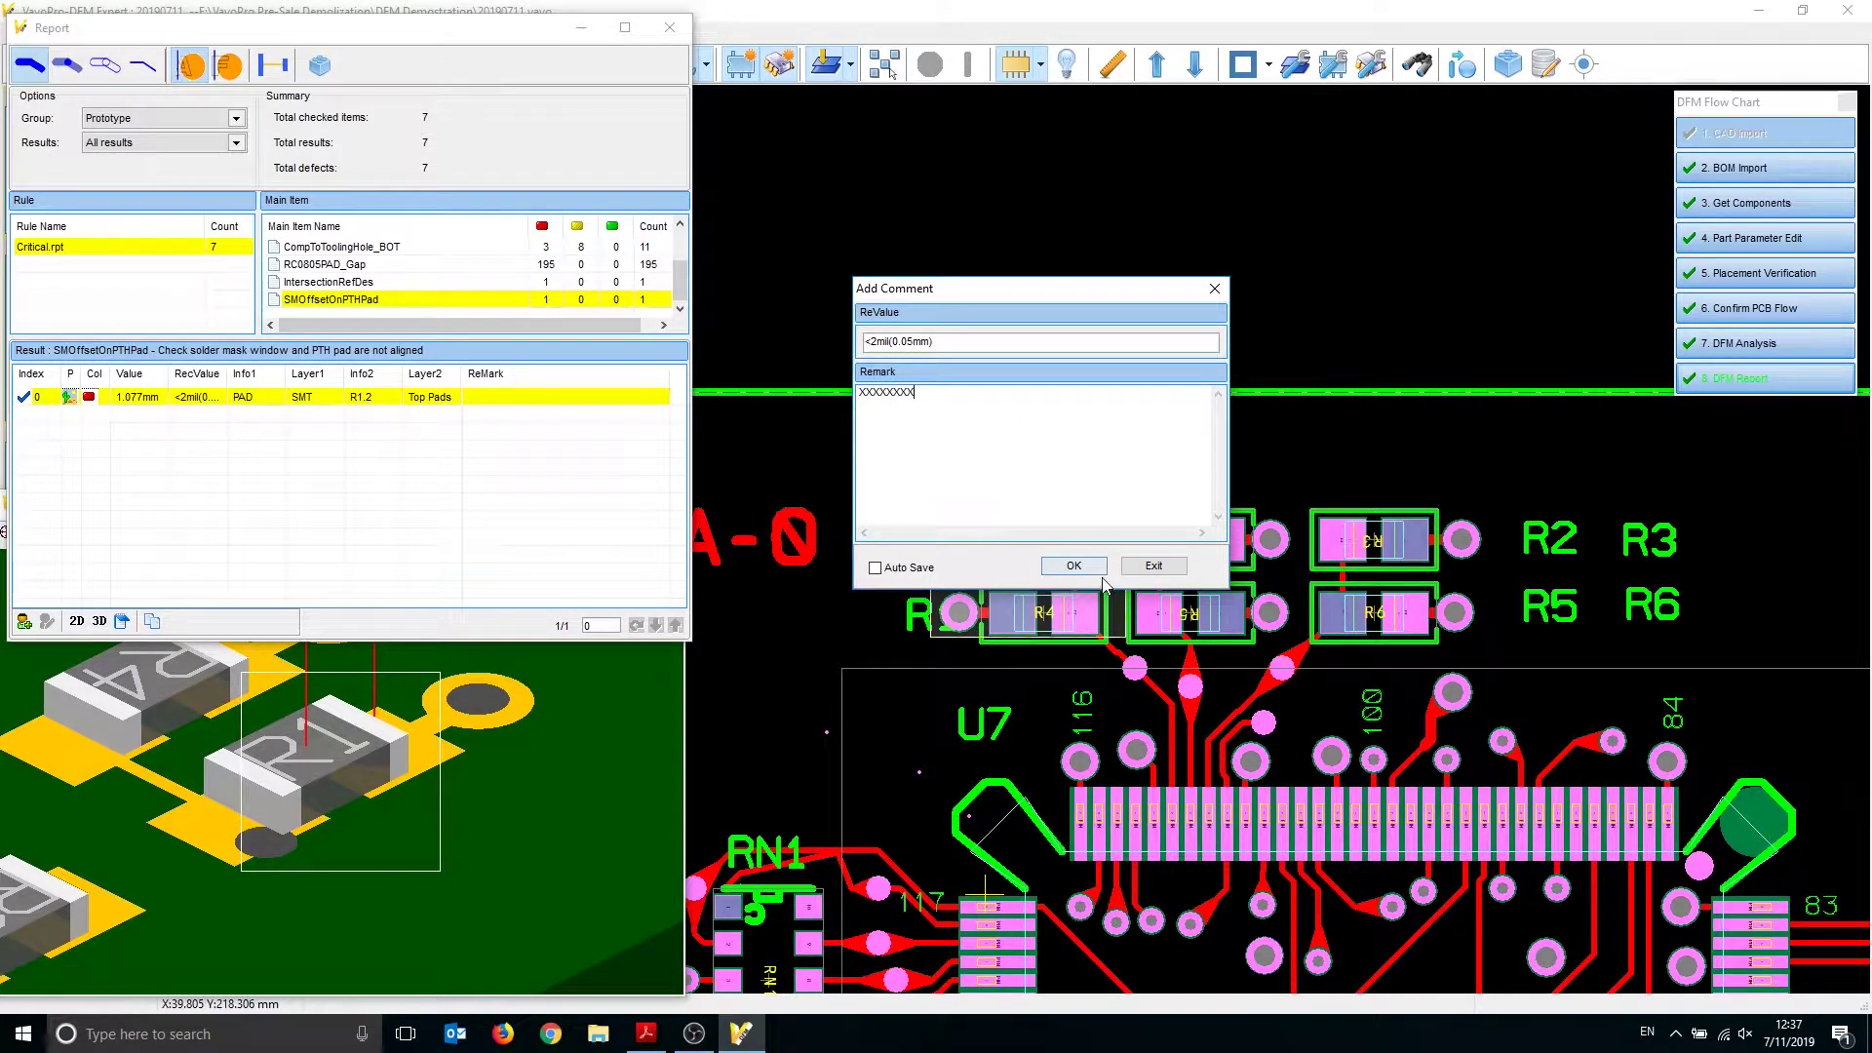
pyautogui.click(1154, 565)
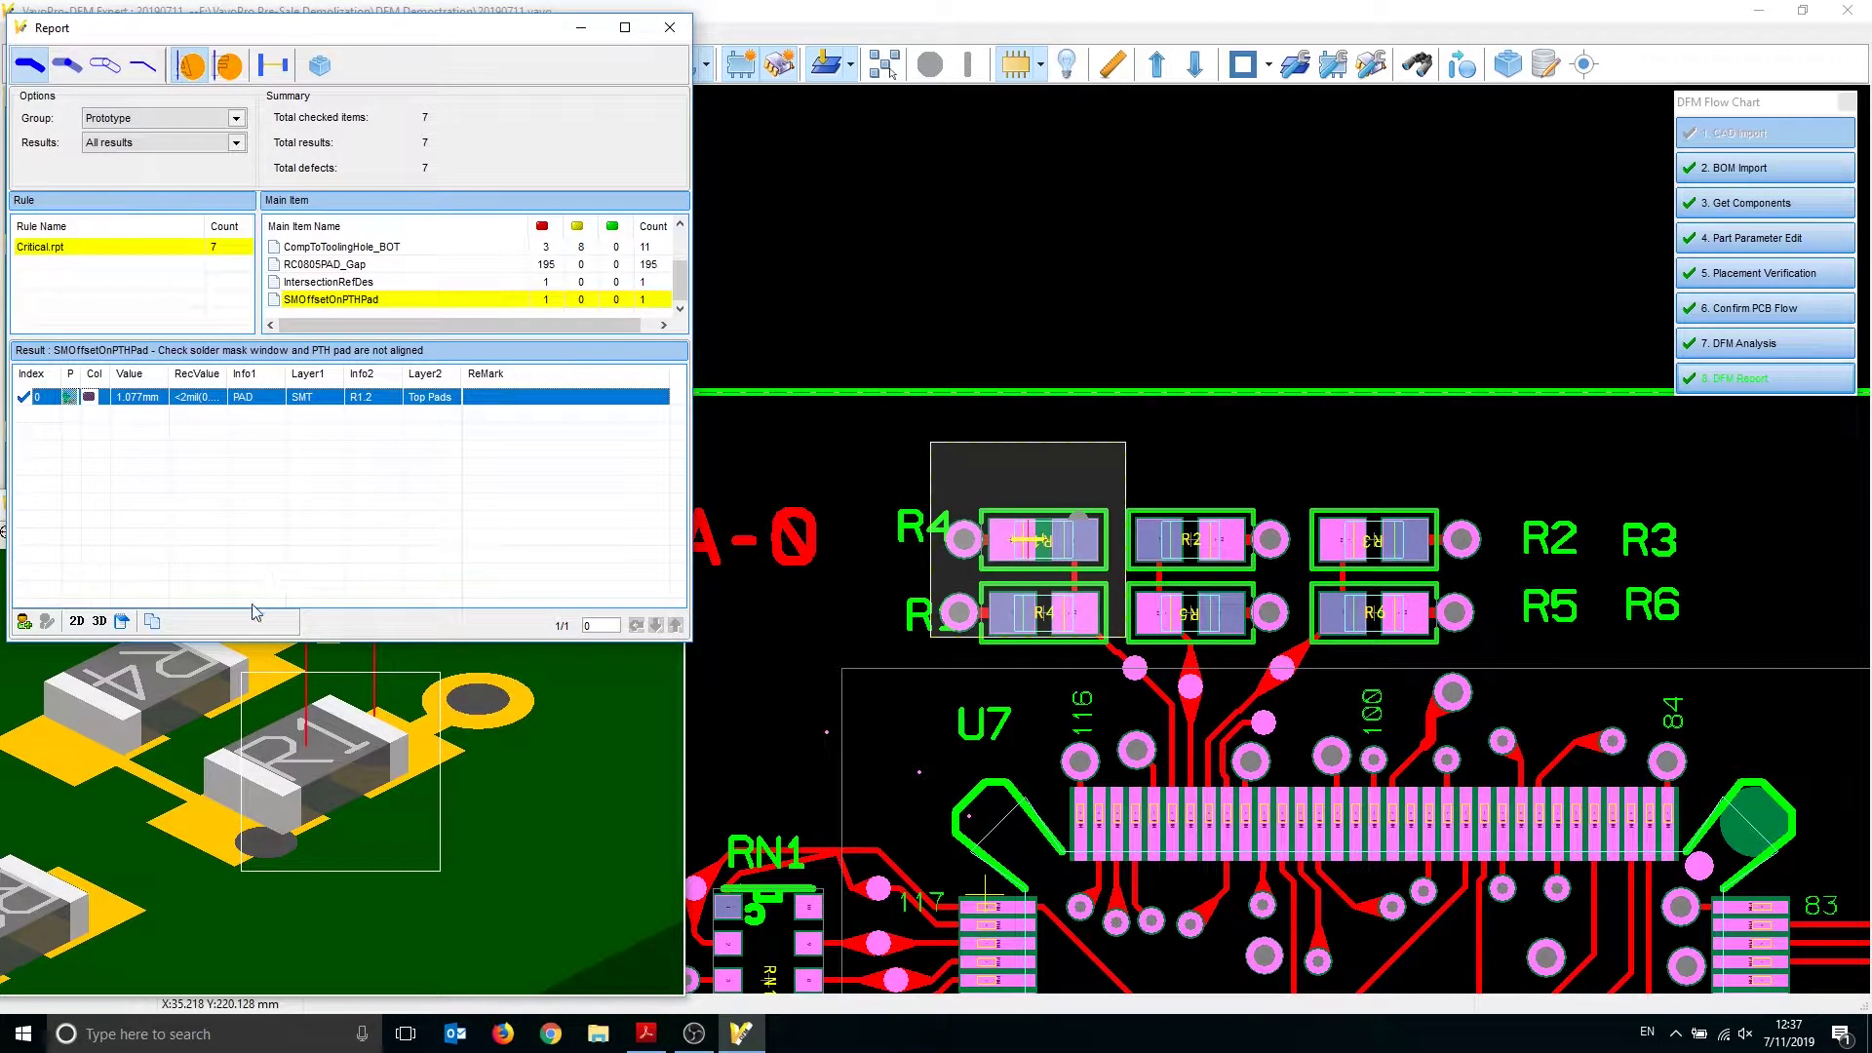
# Generate a DFM report using the DFMReport_en_Word_v2 template and preview it
pyautogui.click(153, 622)
pyautogui.click(811, 381)
pyautogui.click(987, 674)
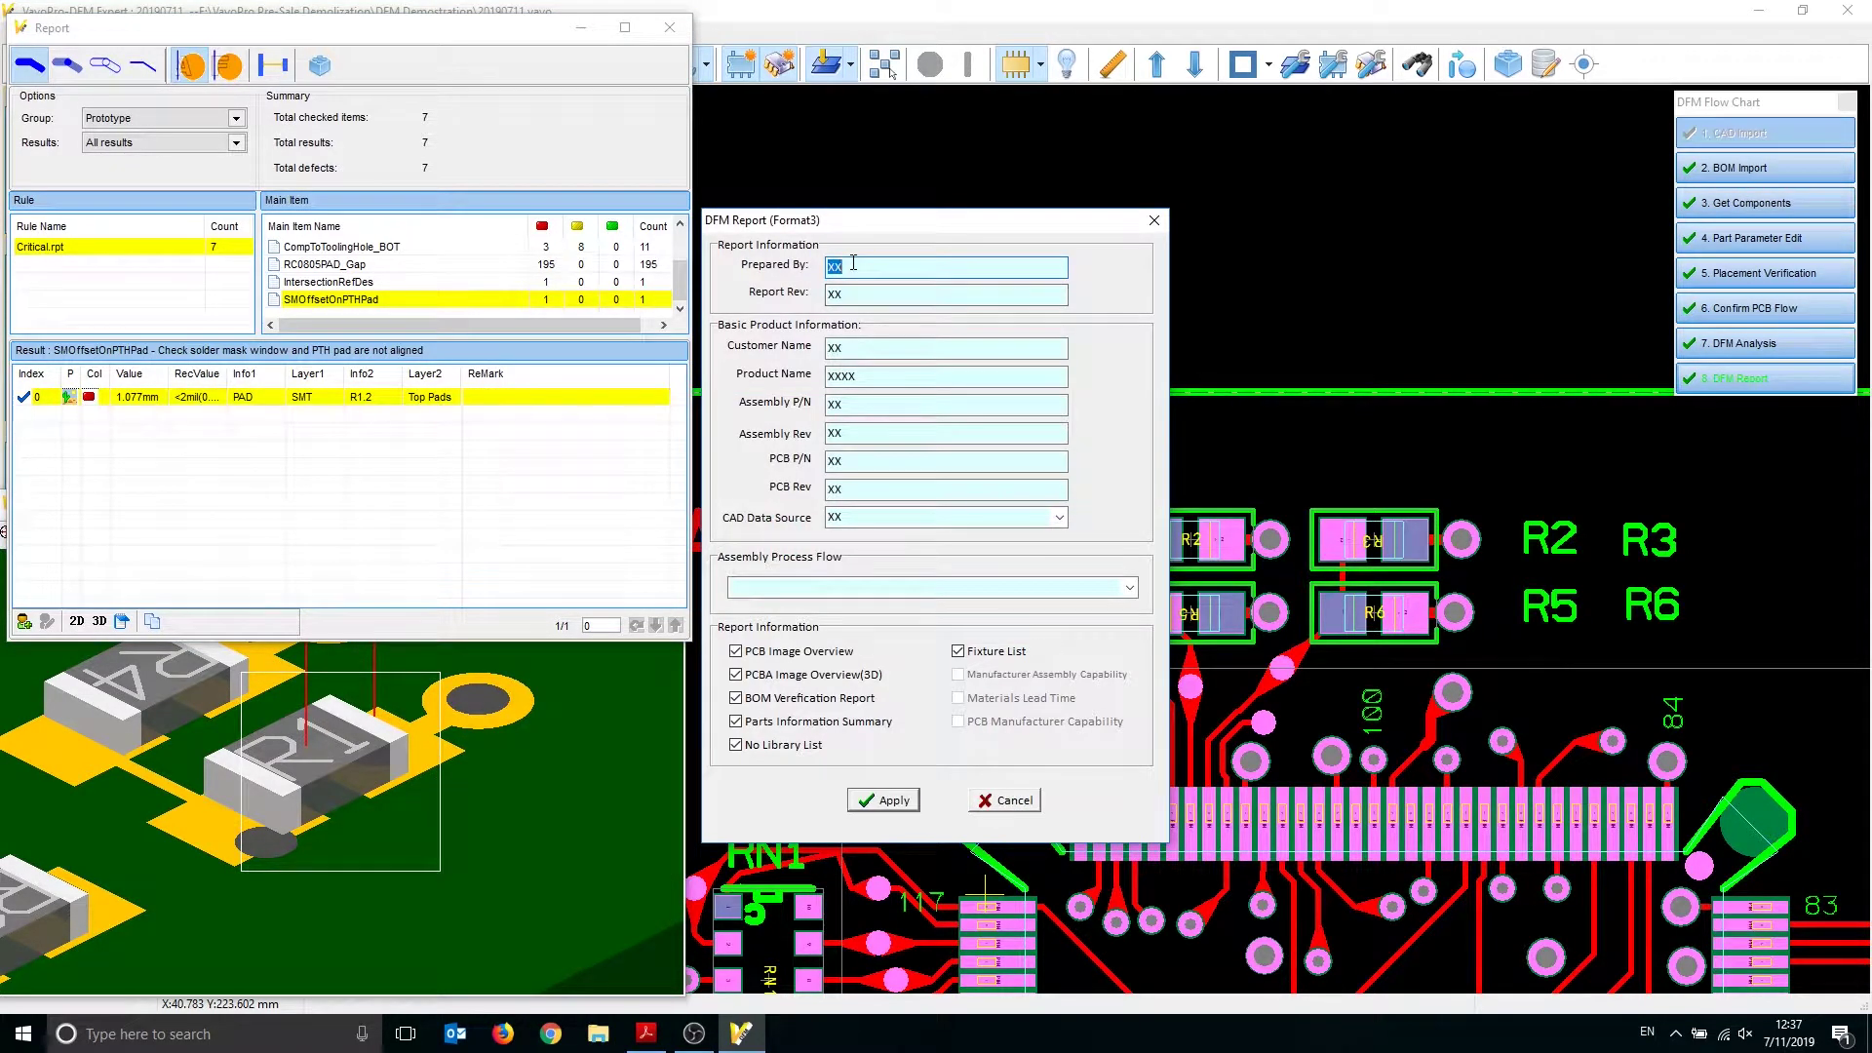
pyautogui.click(882, 800)
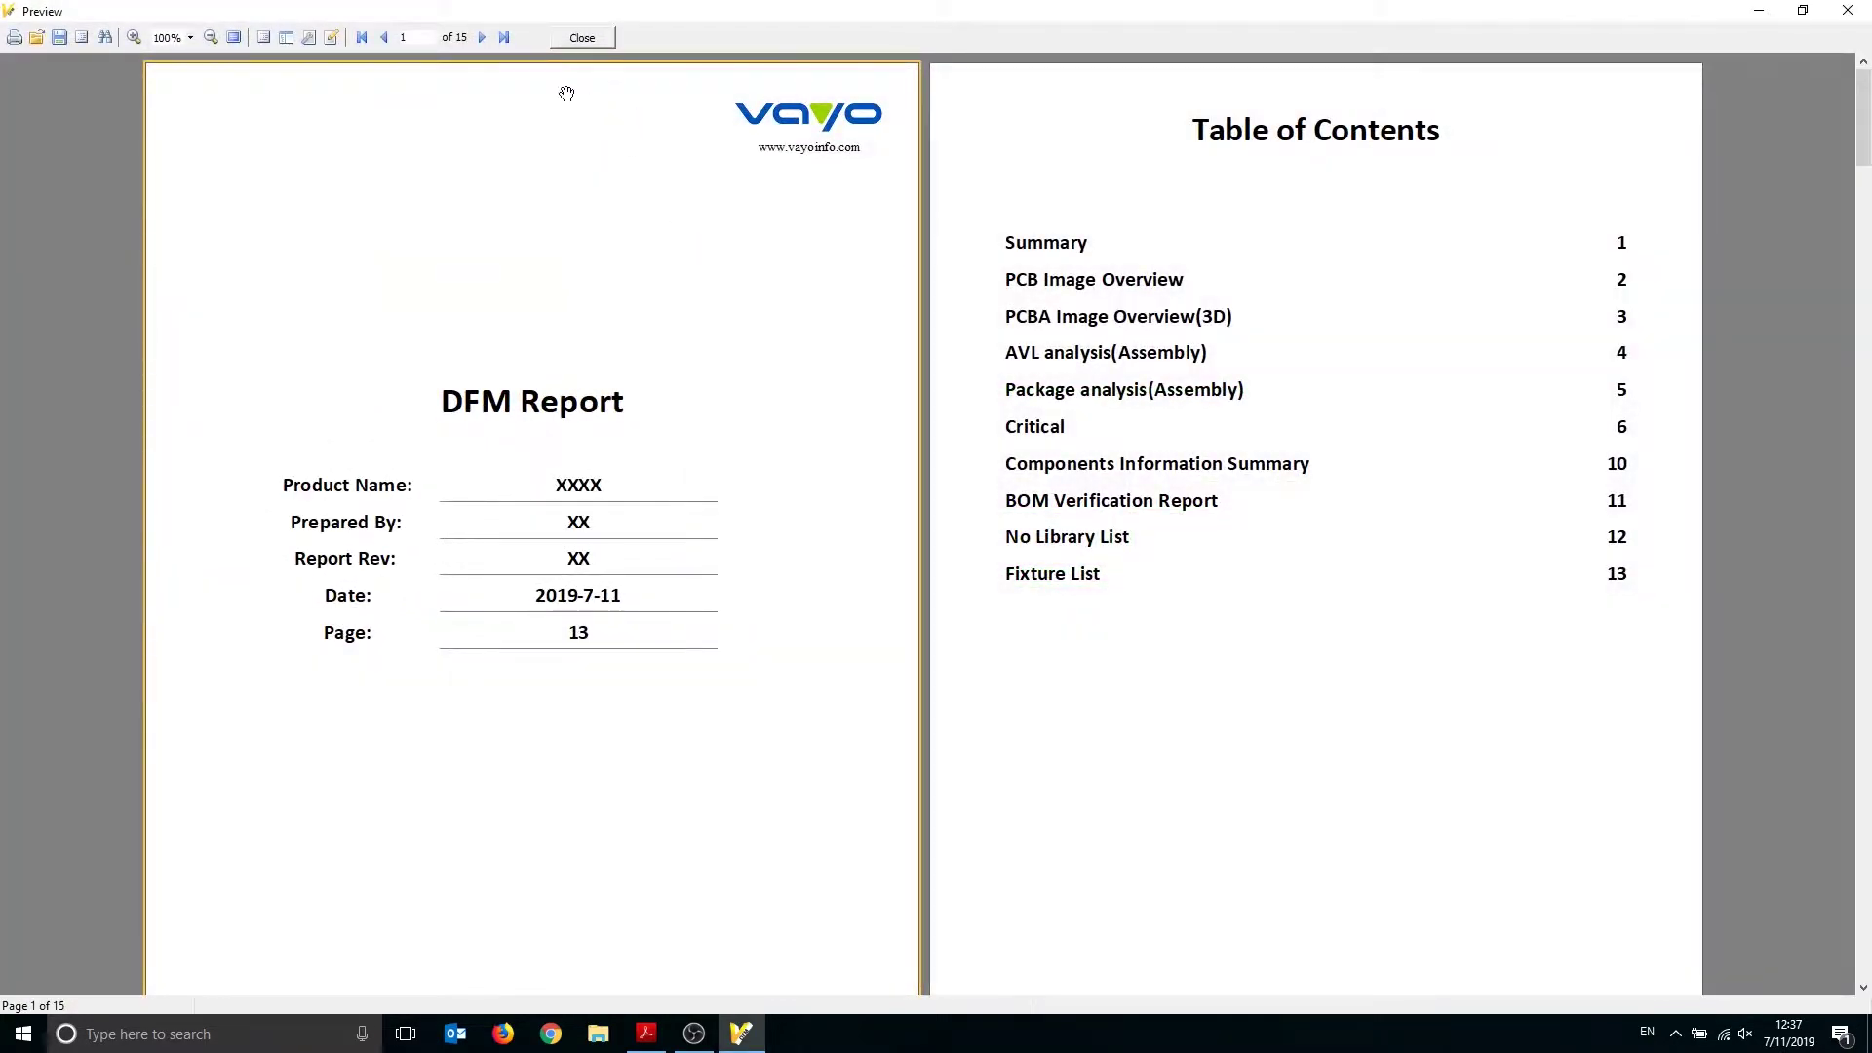
# Scroll through the 15-page DFM Report preview
pyautogui.scroll(-10, 878, 527)
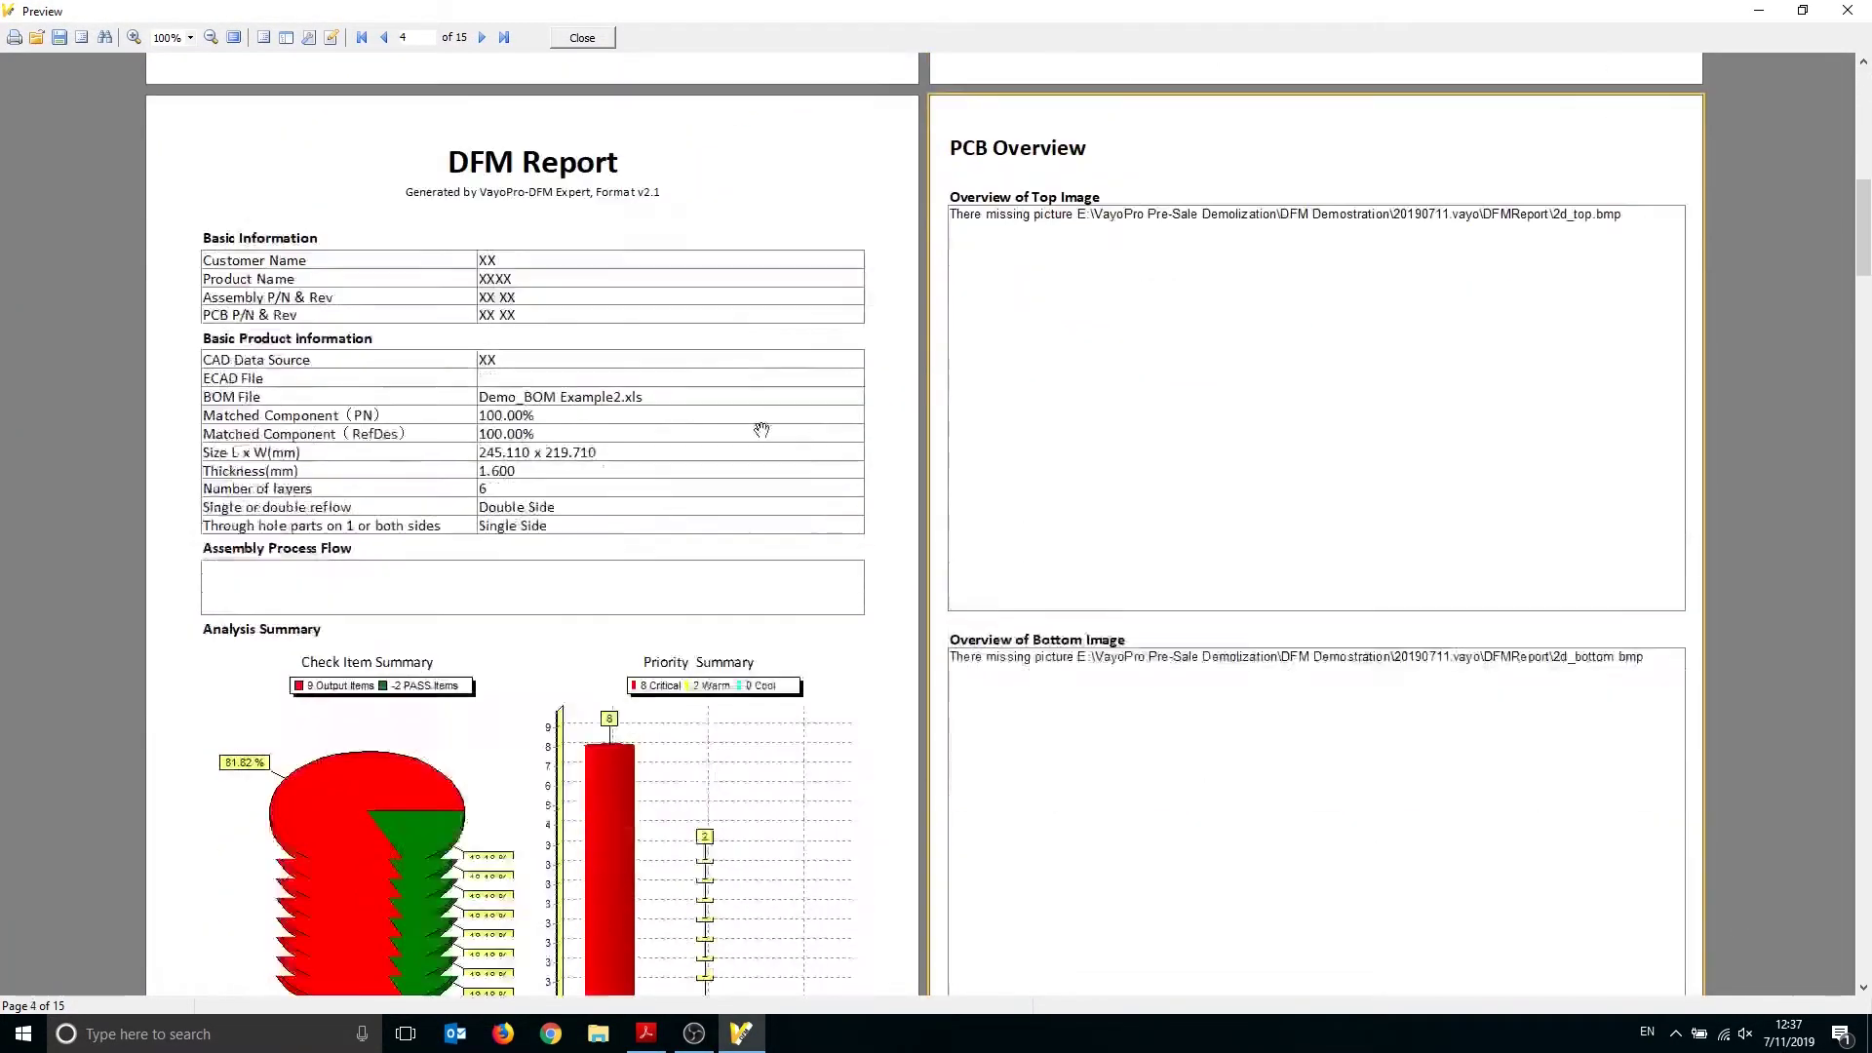
pyautogui.scroll(-15, 732, 288)
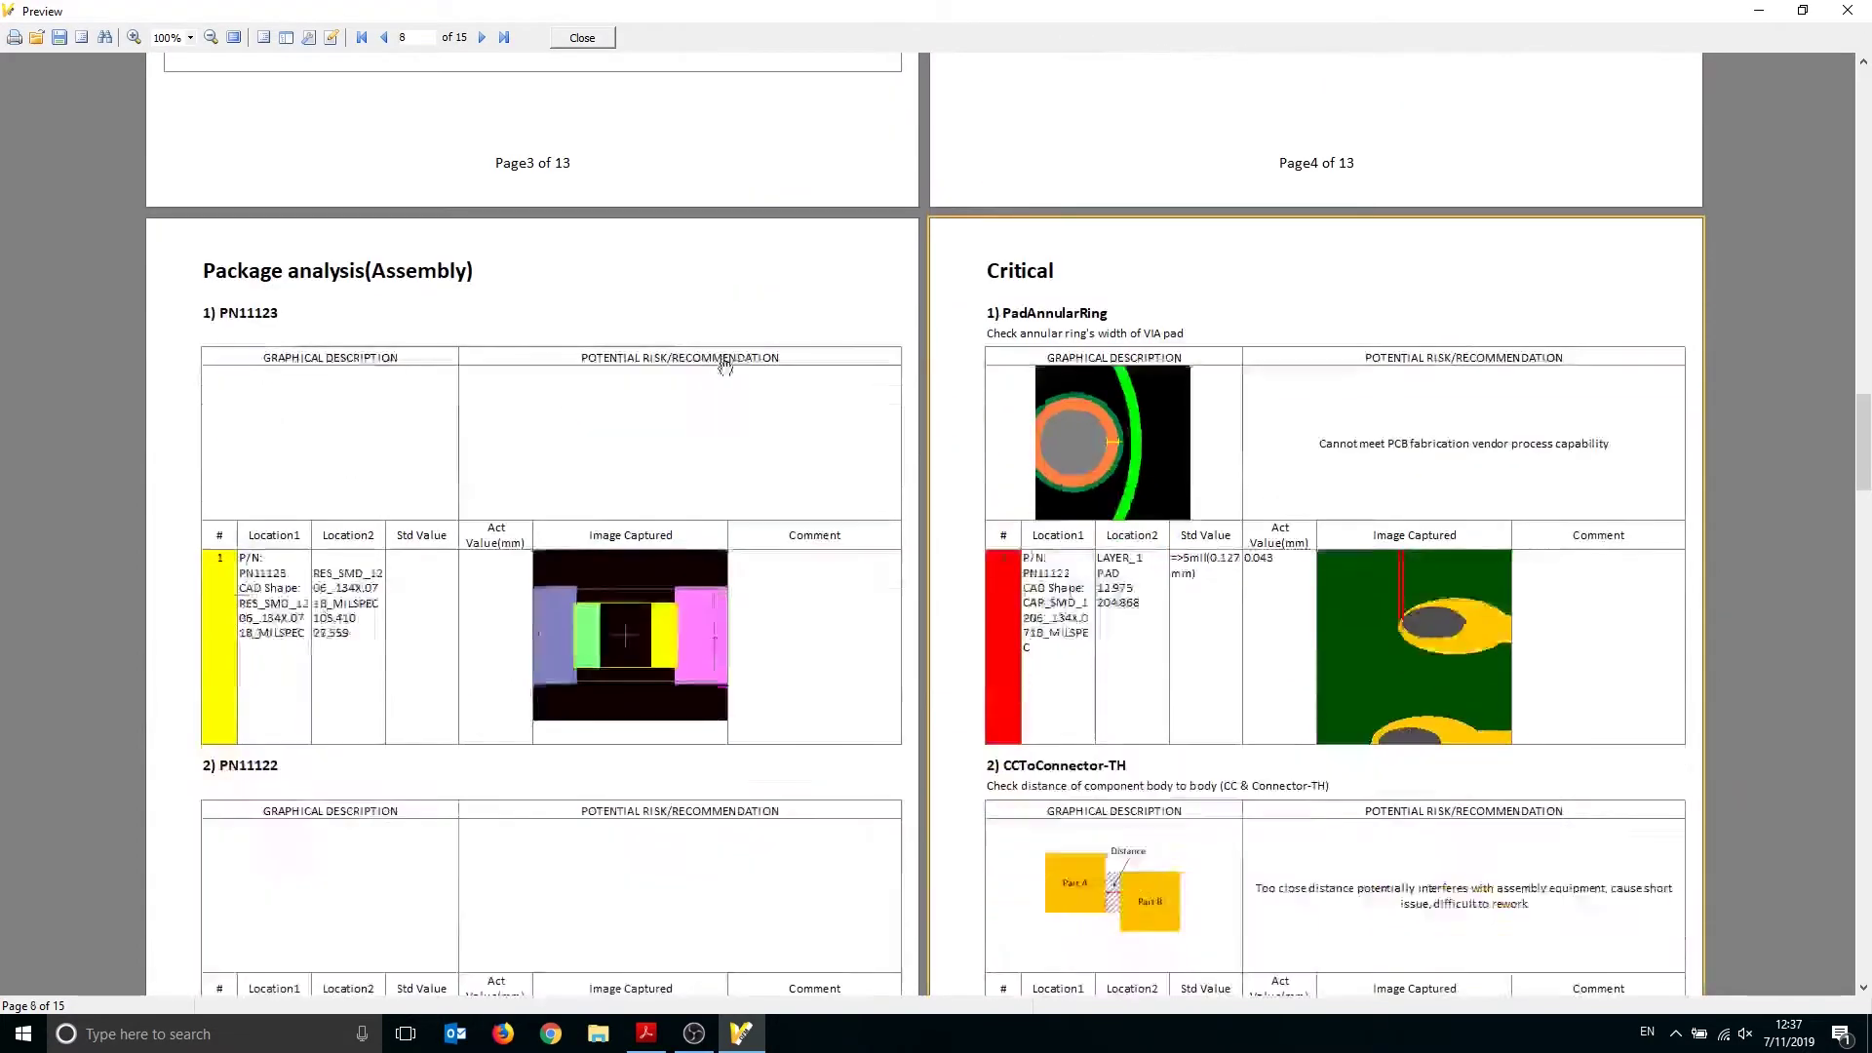
pyautogui.scroll(-10, 703, 322)
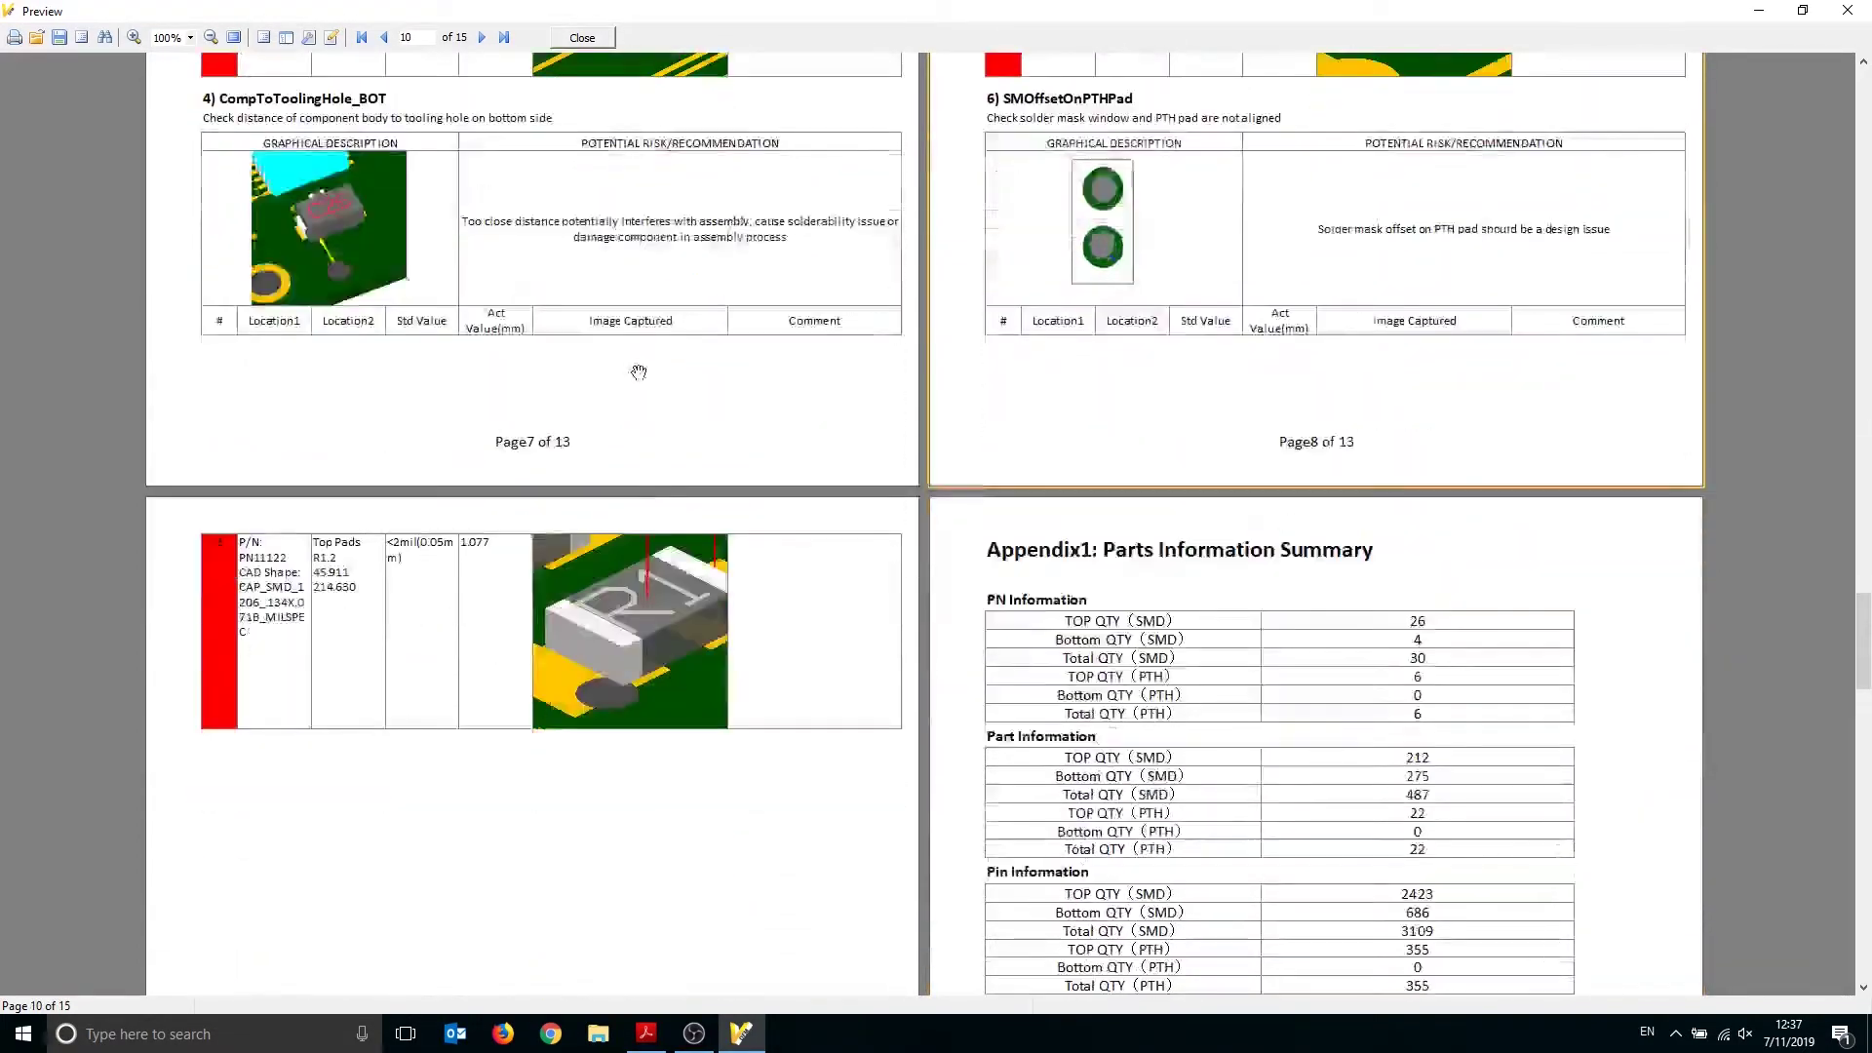
pyautogui.scroll(-2, 689, 467)
pyautogui.scroll(5, 735, 505)
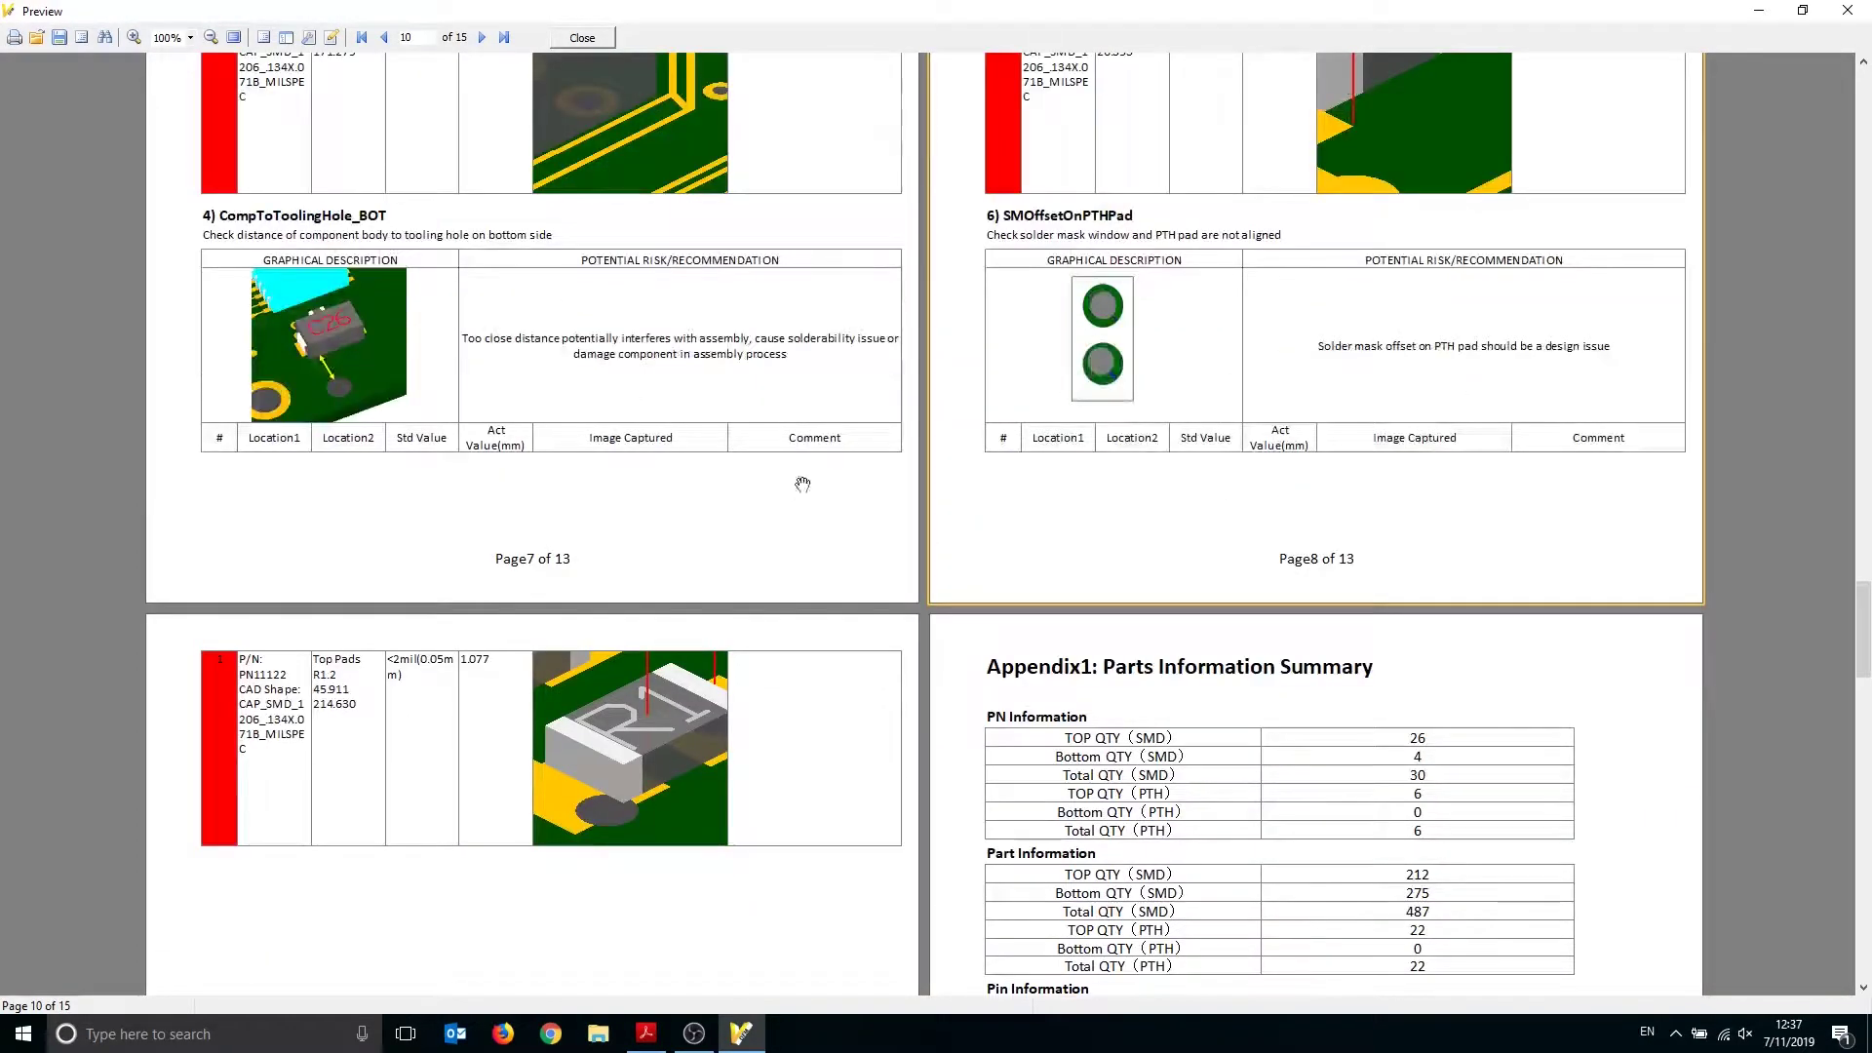
pyautogui.moveTo(1862, 629); pyautogui.dragTo(1867, 173)
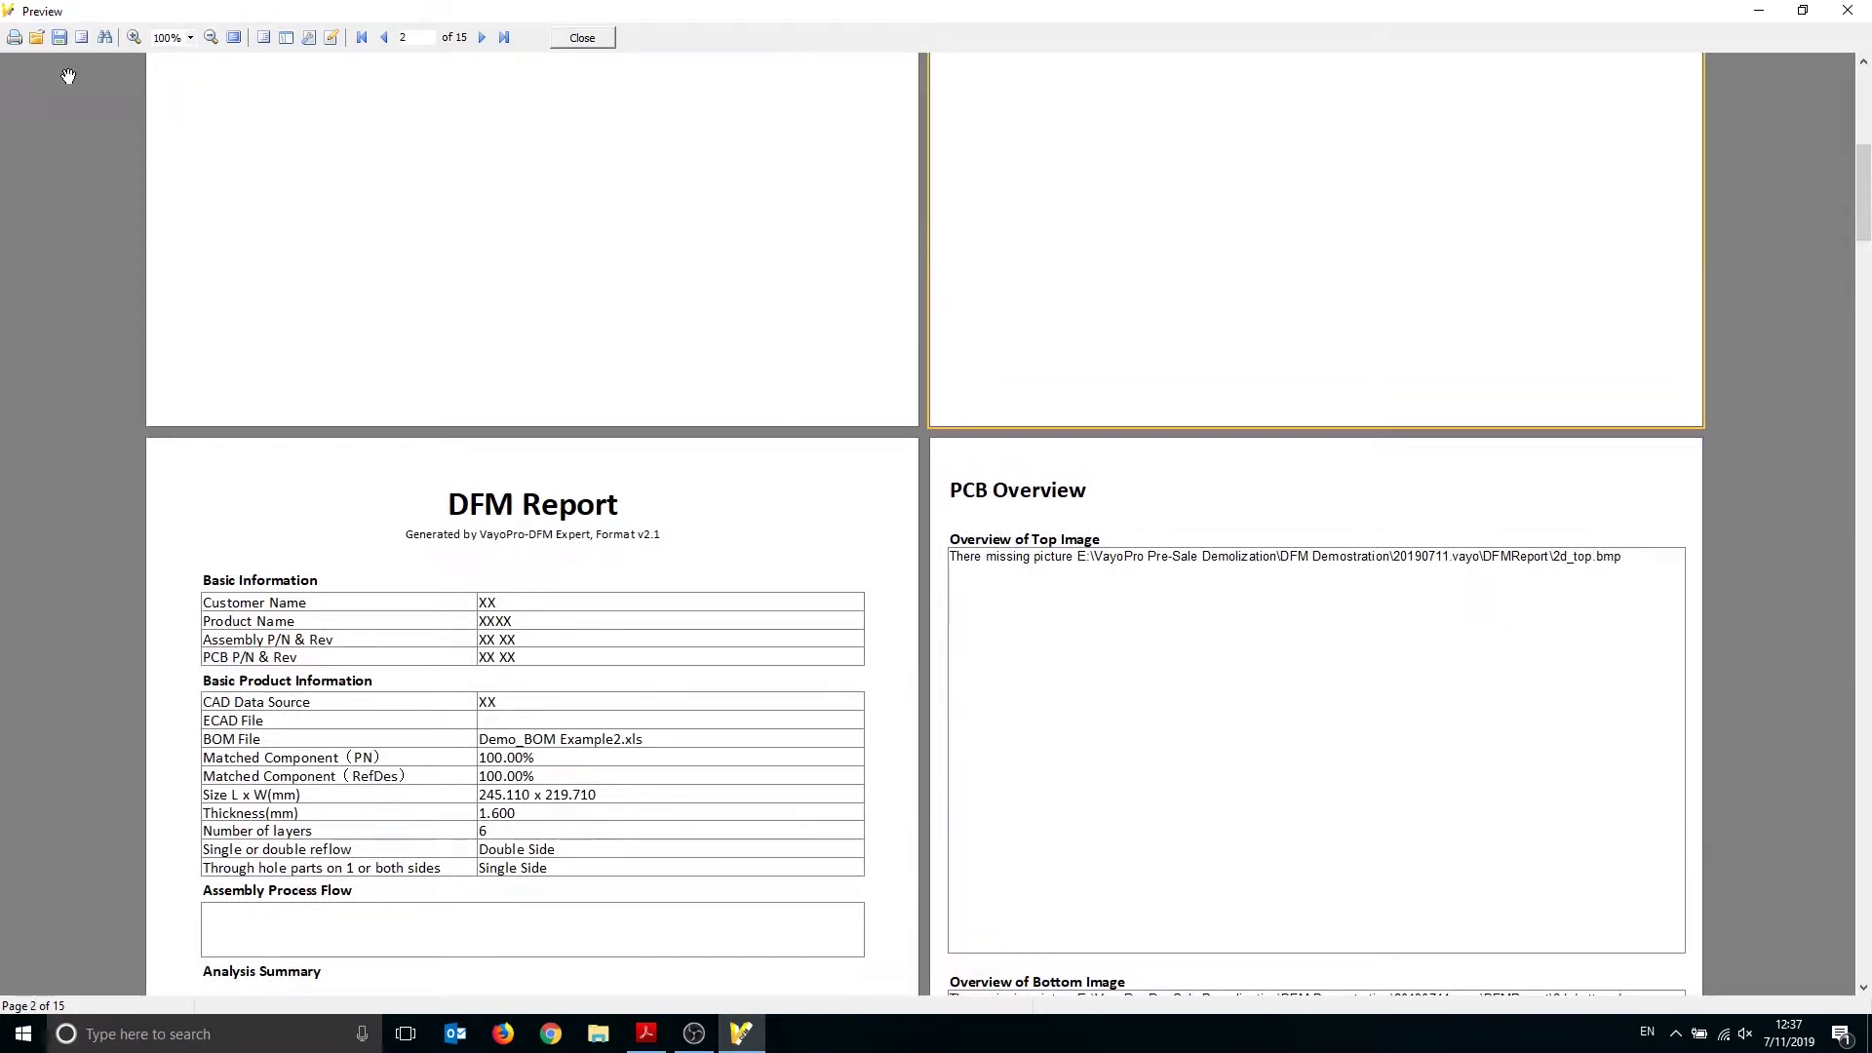
# Cancel printing to Microsoft Print to PDF, close the preview, and show the desktop
pyautogui.click(15, 39)
pyautogui.click(919, 408)
pyautogui.click(902, 408)
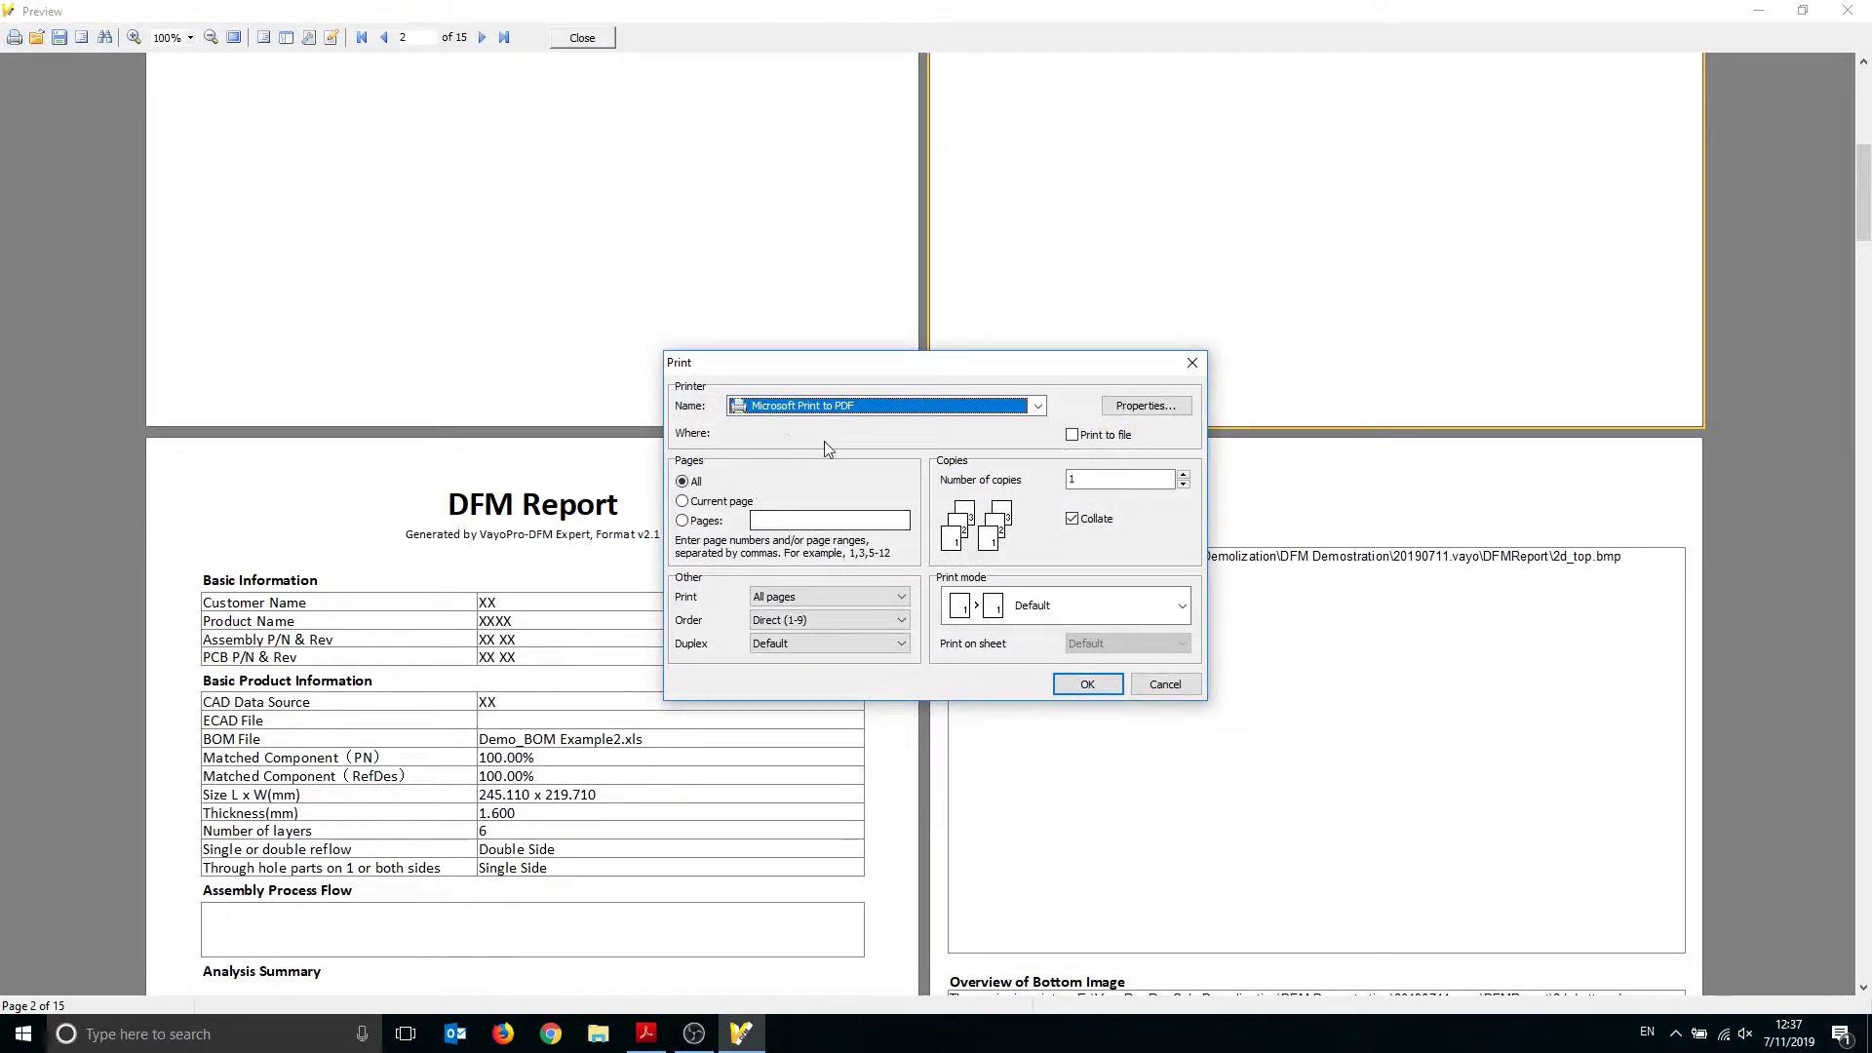
pyautogui.click(1165, 684)
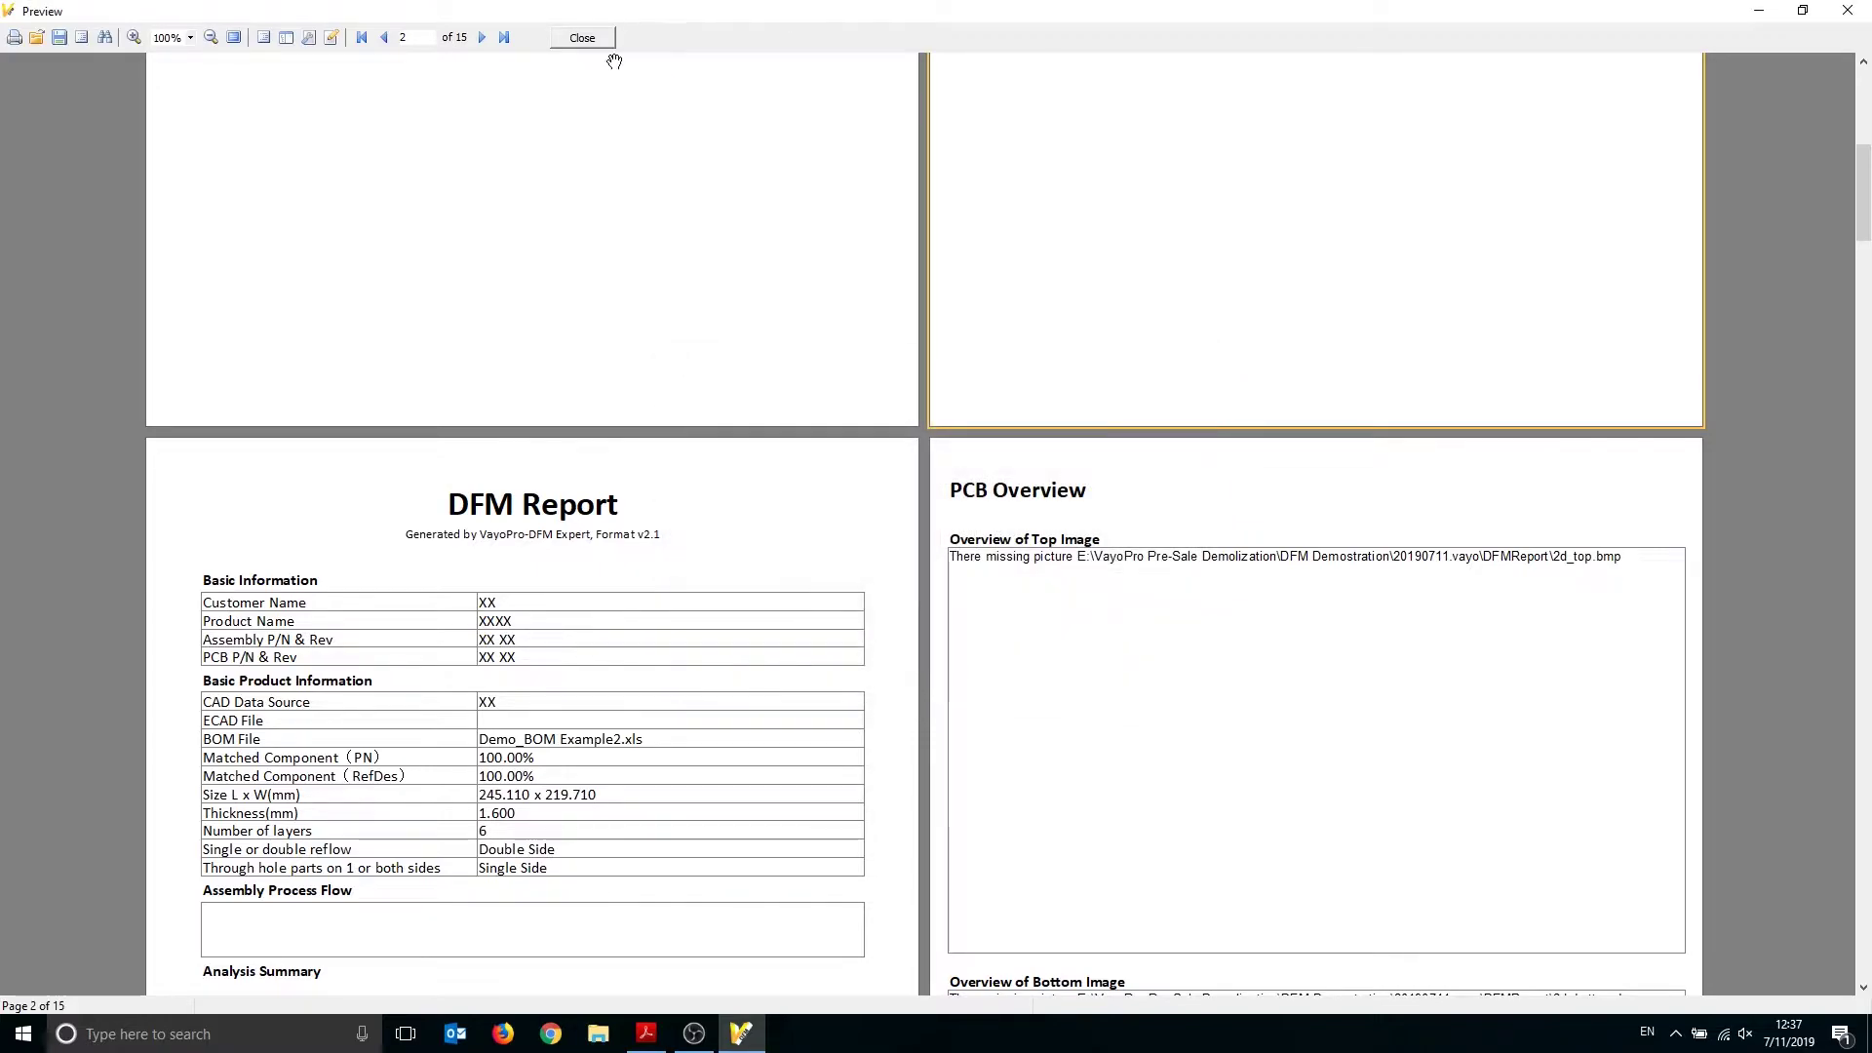
pyautogui.click(583, 37)
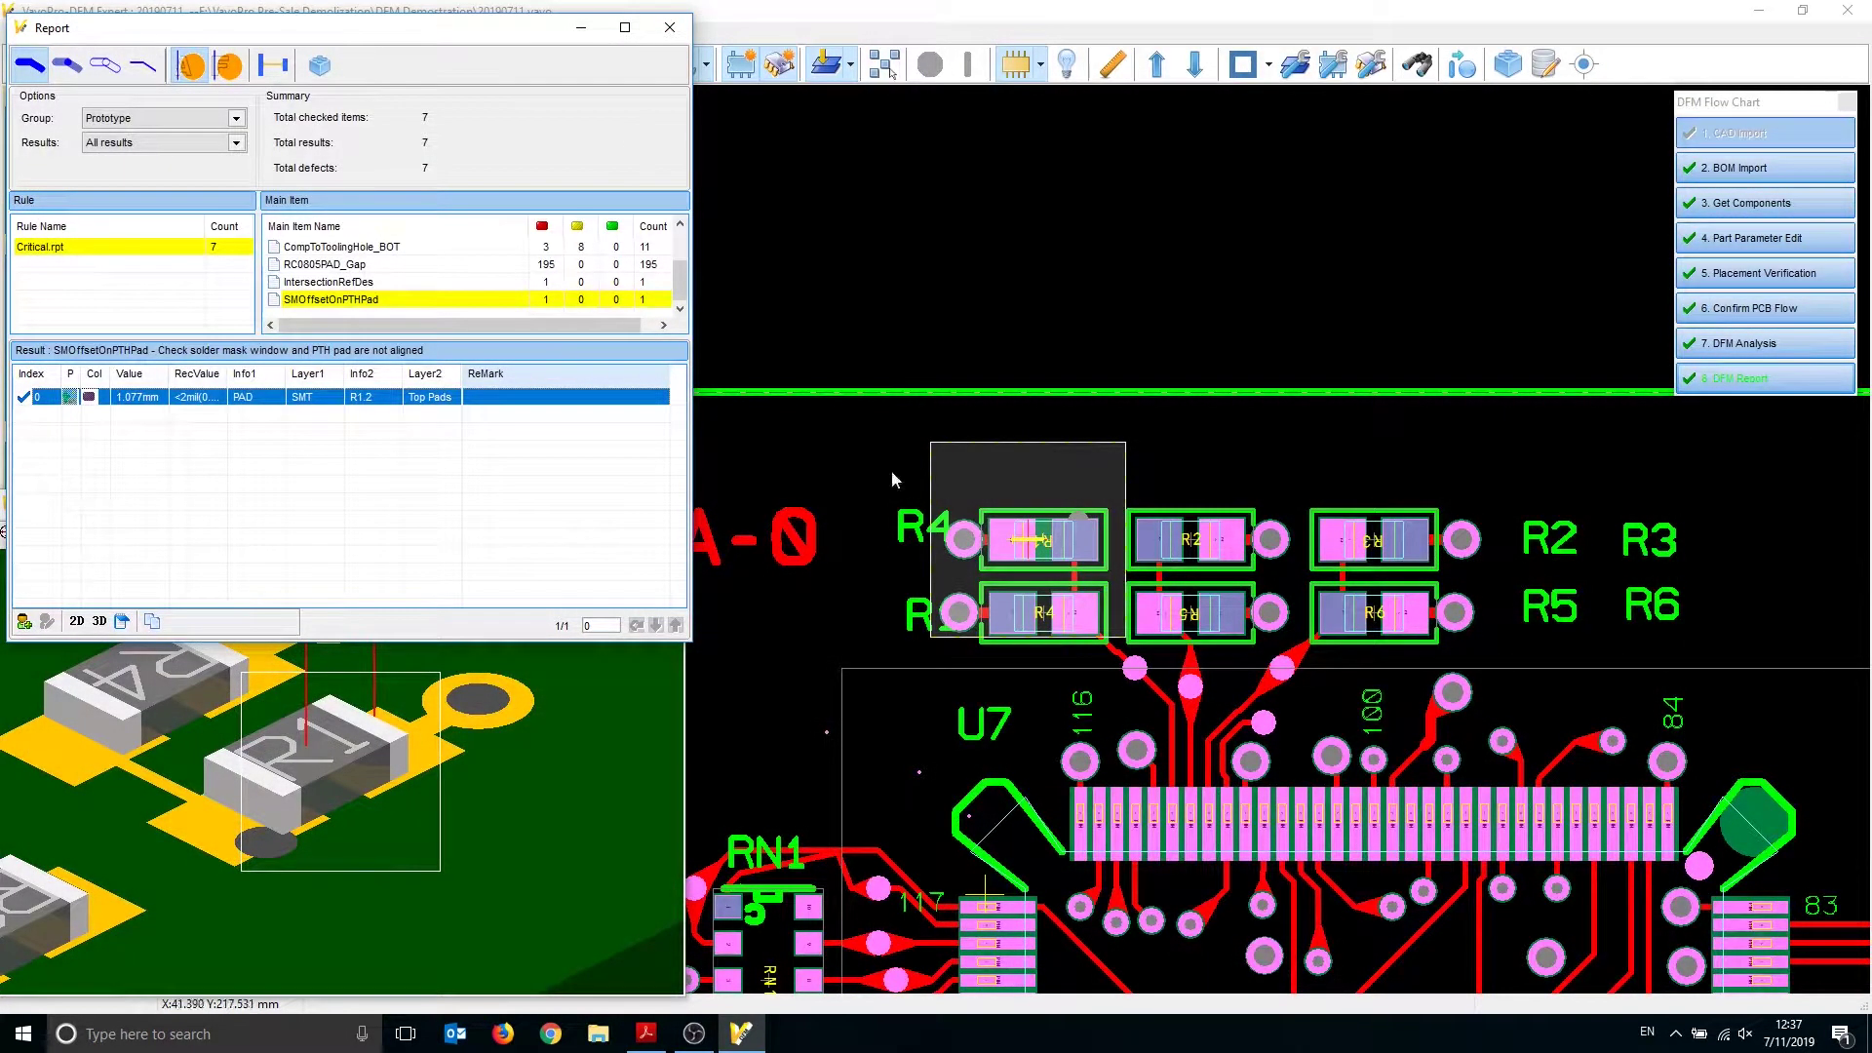
pyautogui.press('super+d')
# Bring up the 3D DFM&DFA report sample.pdf and scroll through to its SMD land pattern checks
pyautogui.click(646, 1033)
pyautogui.scroll(-2, 991, 585)
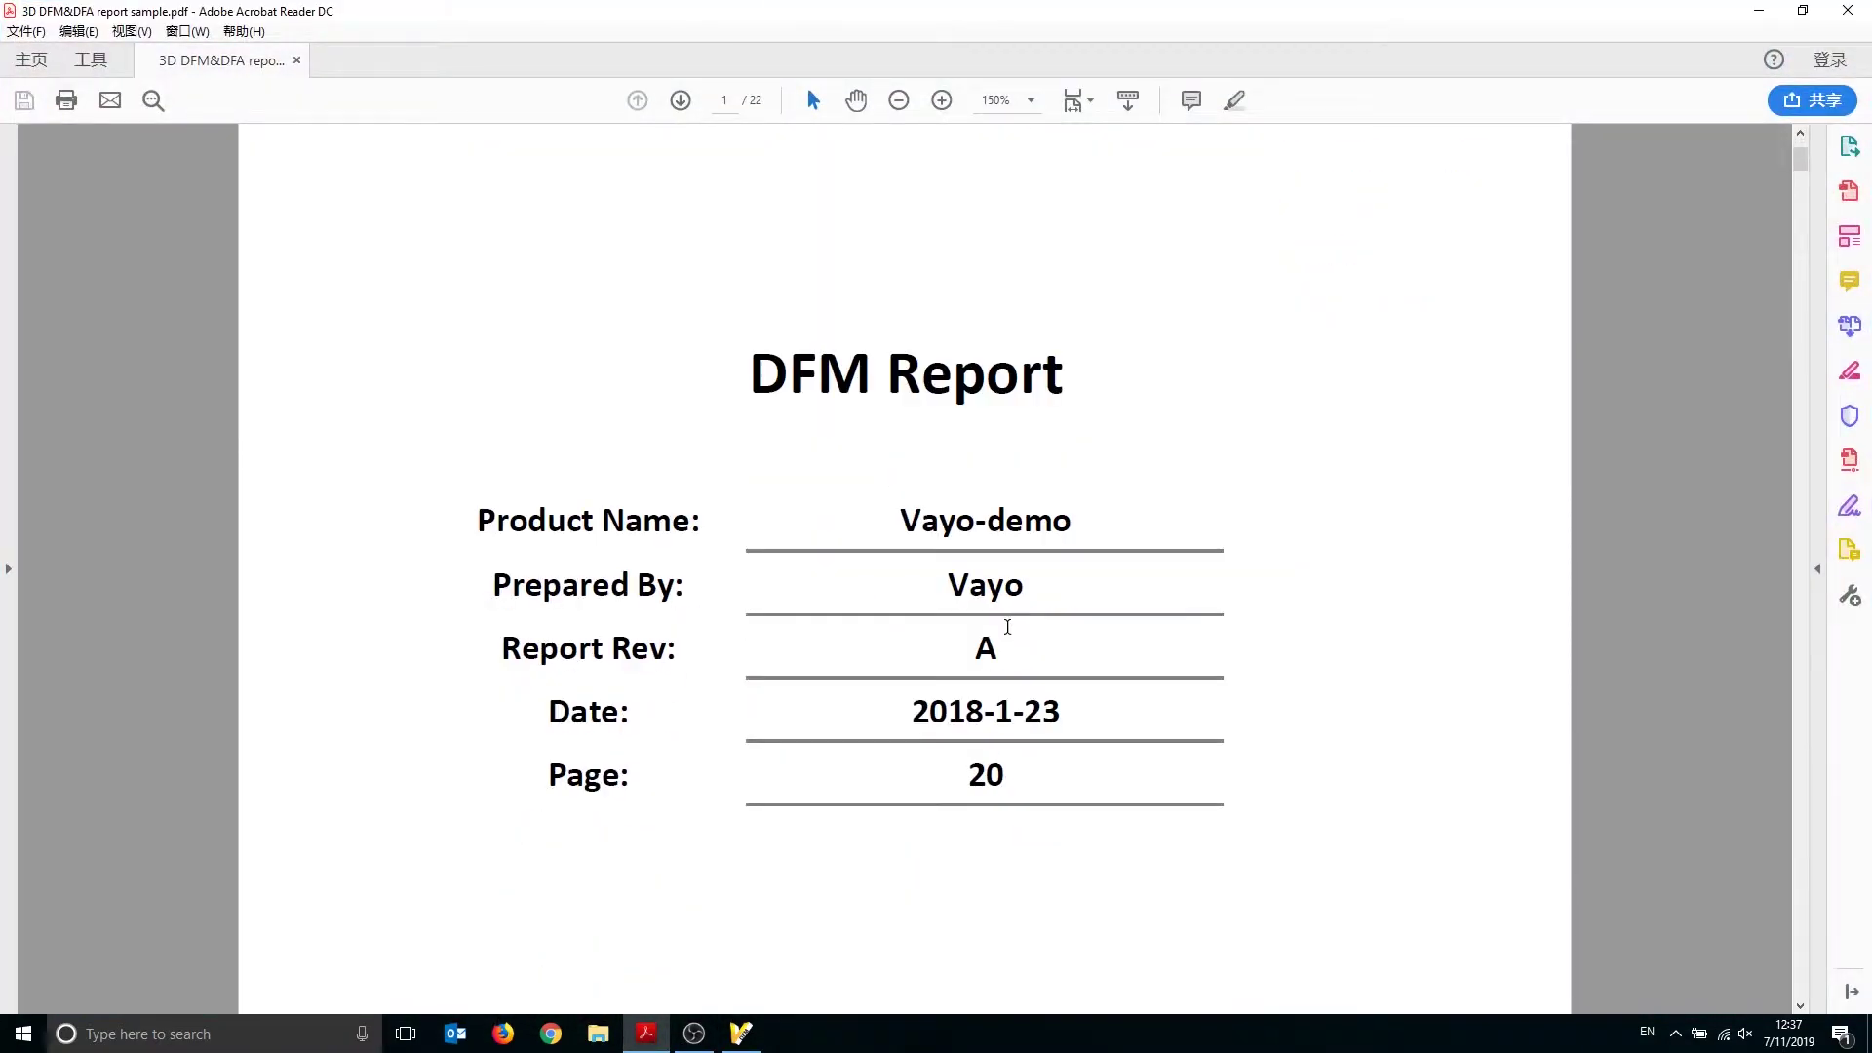
pyautogui.scroll(-3, 1004, 634)
pyautogui.keyDown('ctrl'); pyautogui.scroll(-2, 848, 658); pyautogui.keyUp('ctrl')
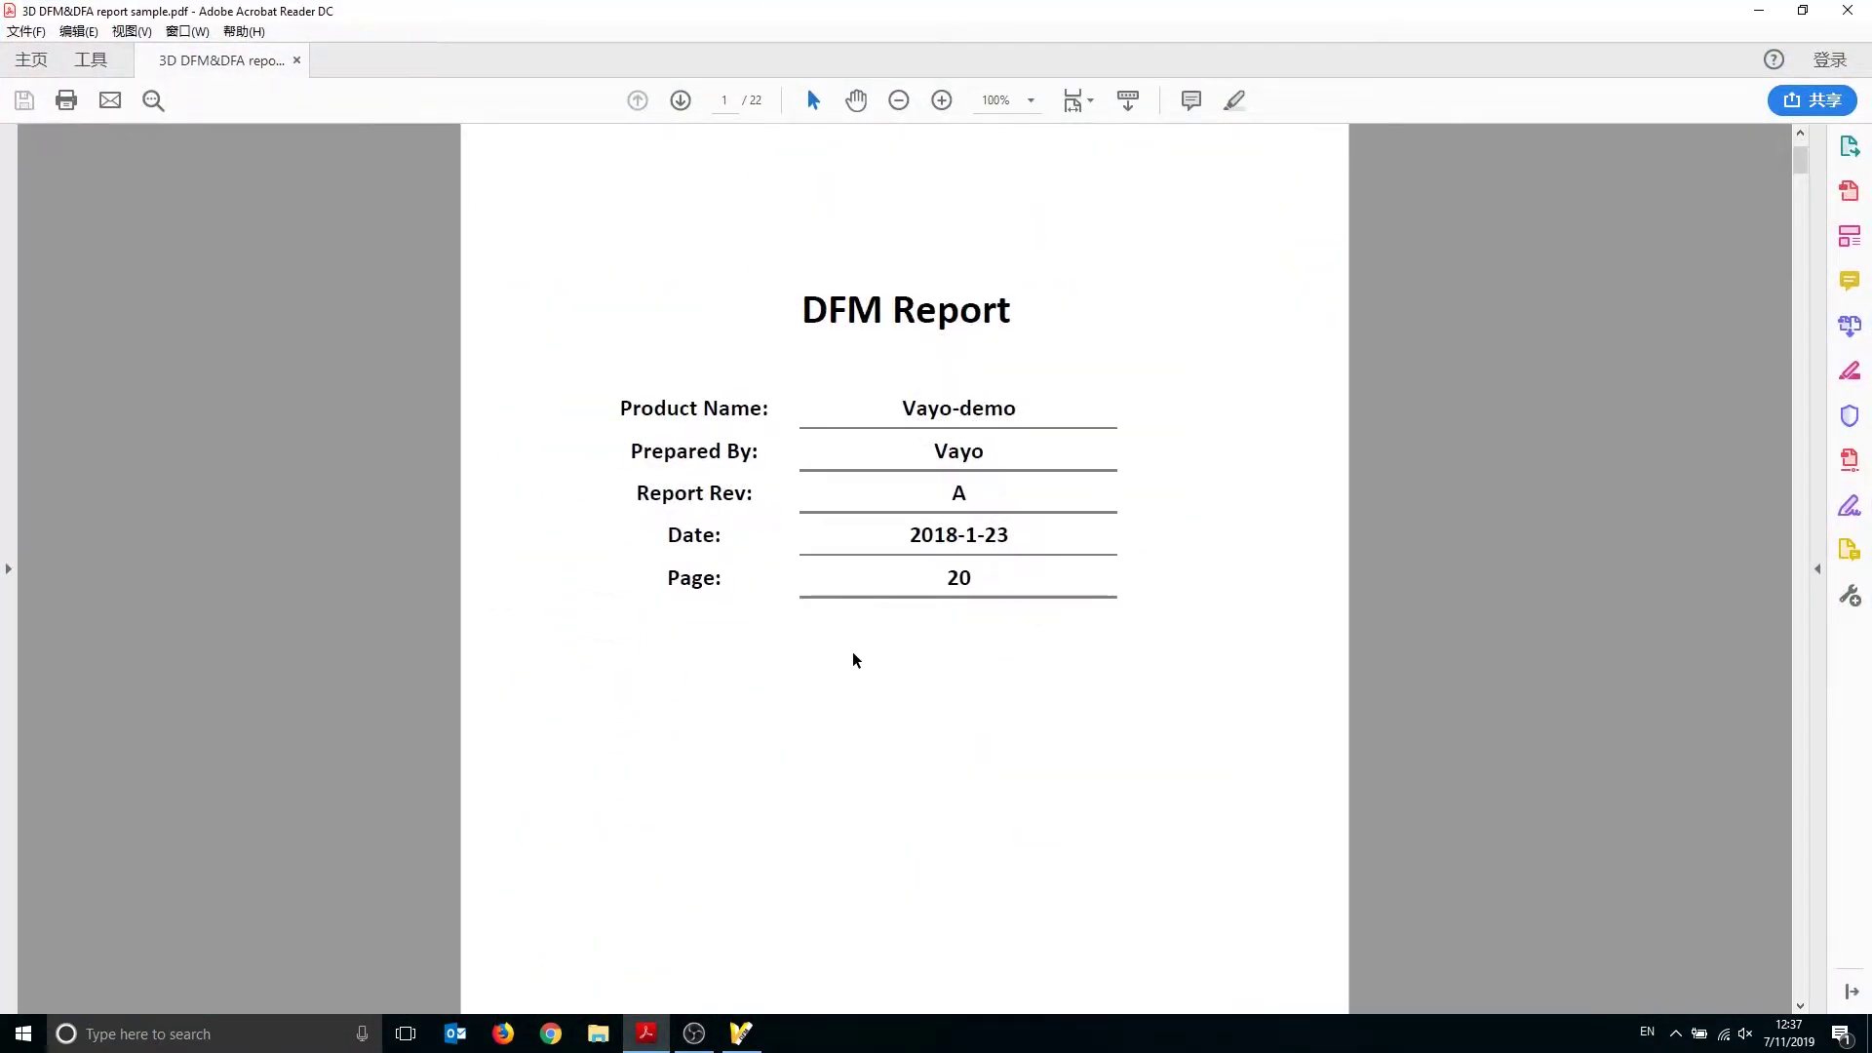
pyautogui.scroll(-10, 1110, 701)
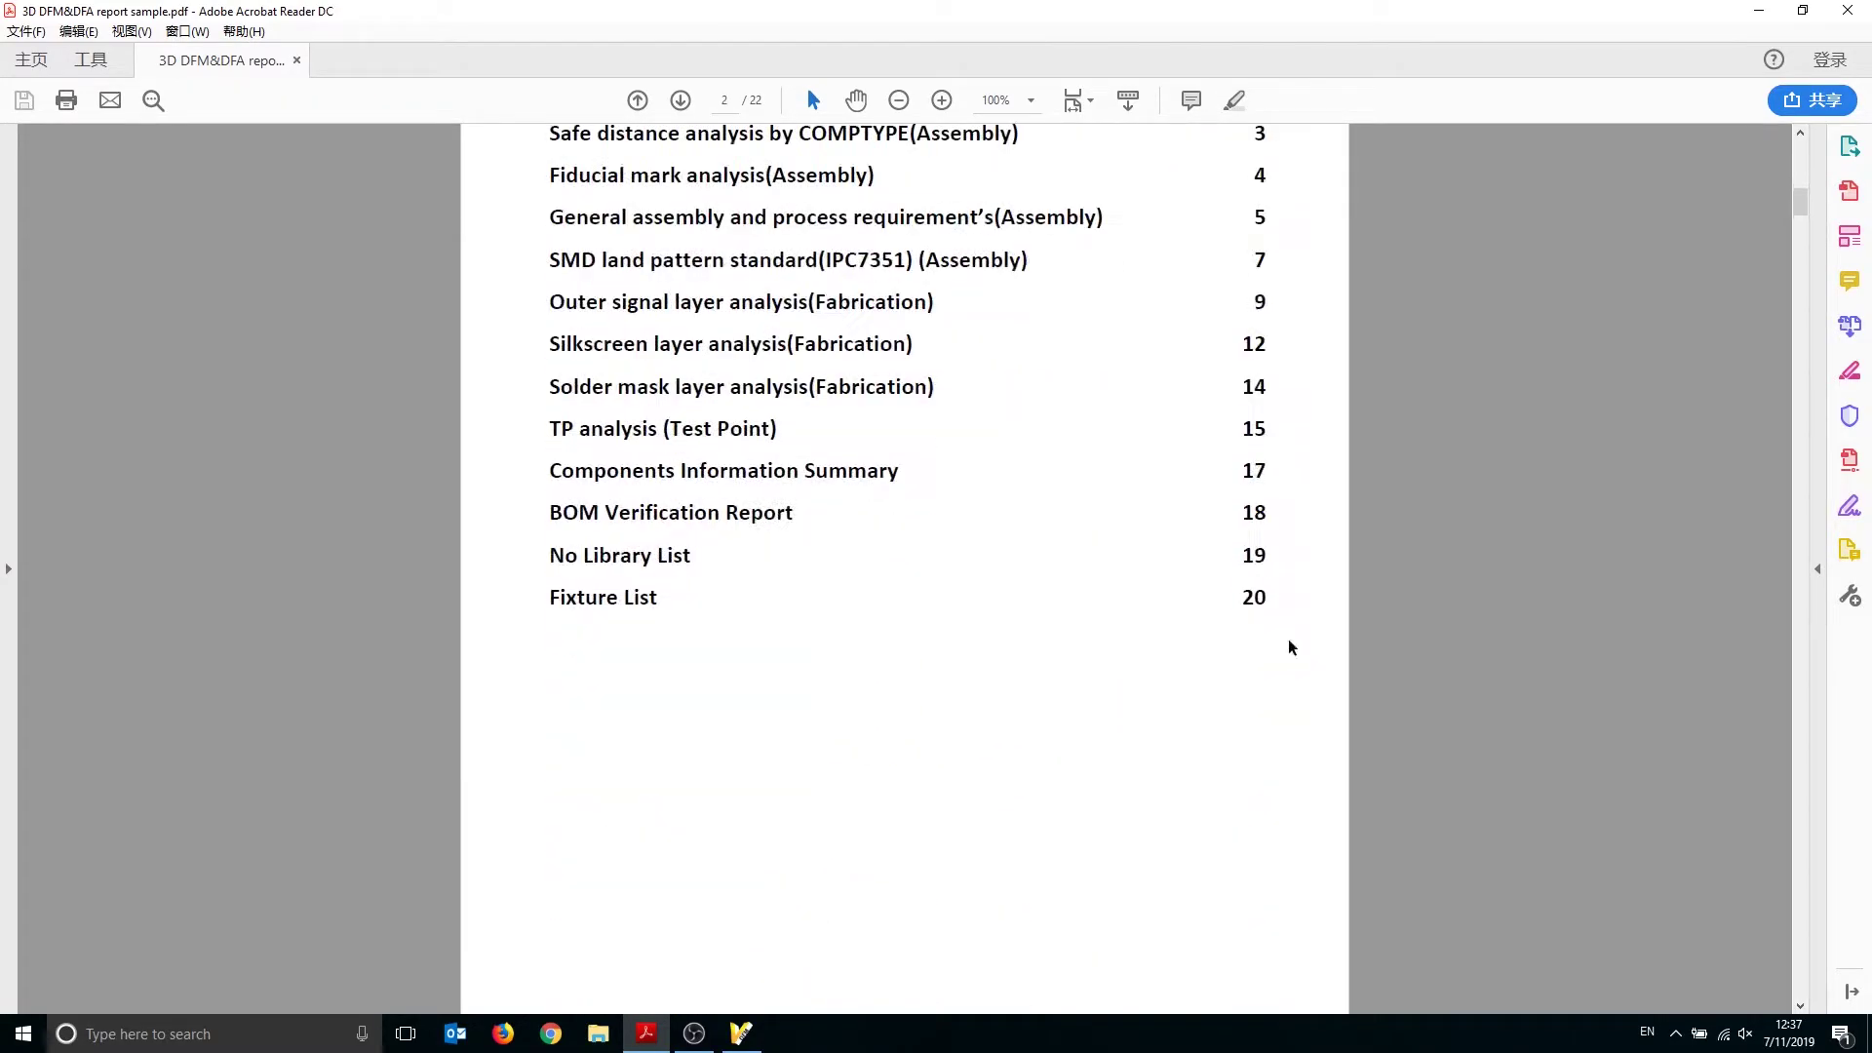
pyautogui.scroll(-15, 1568, 467)
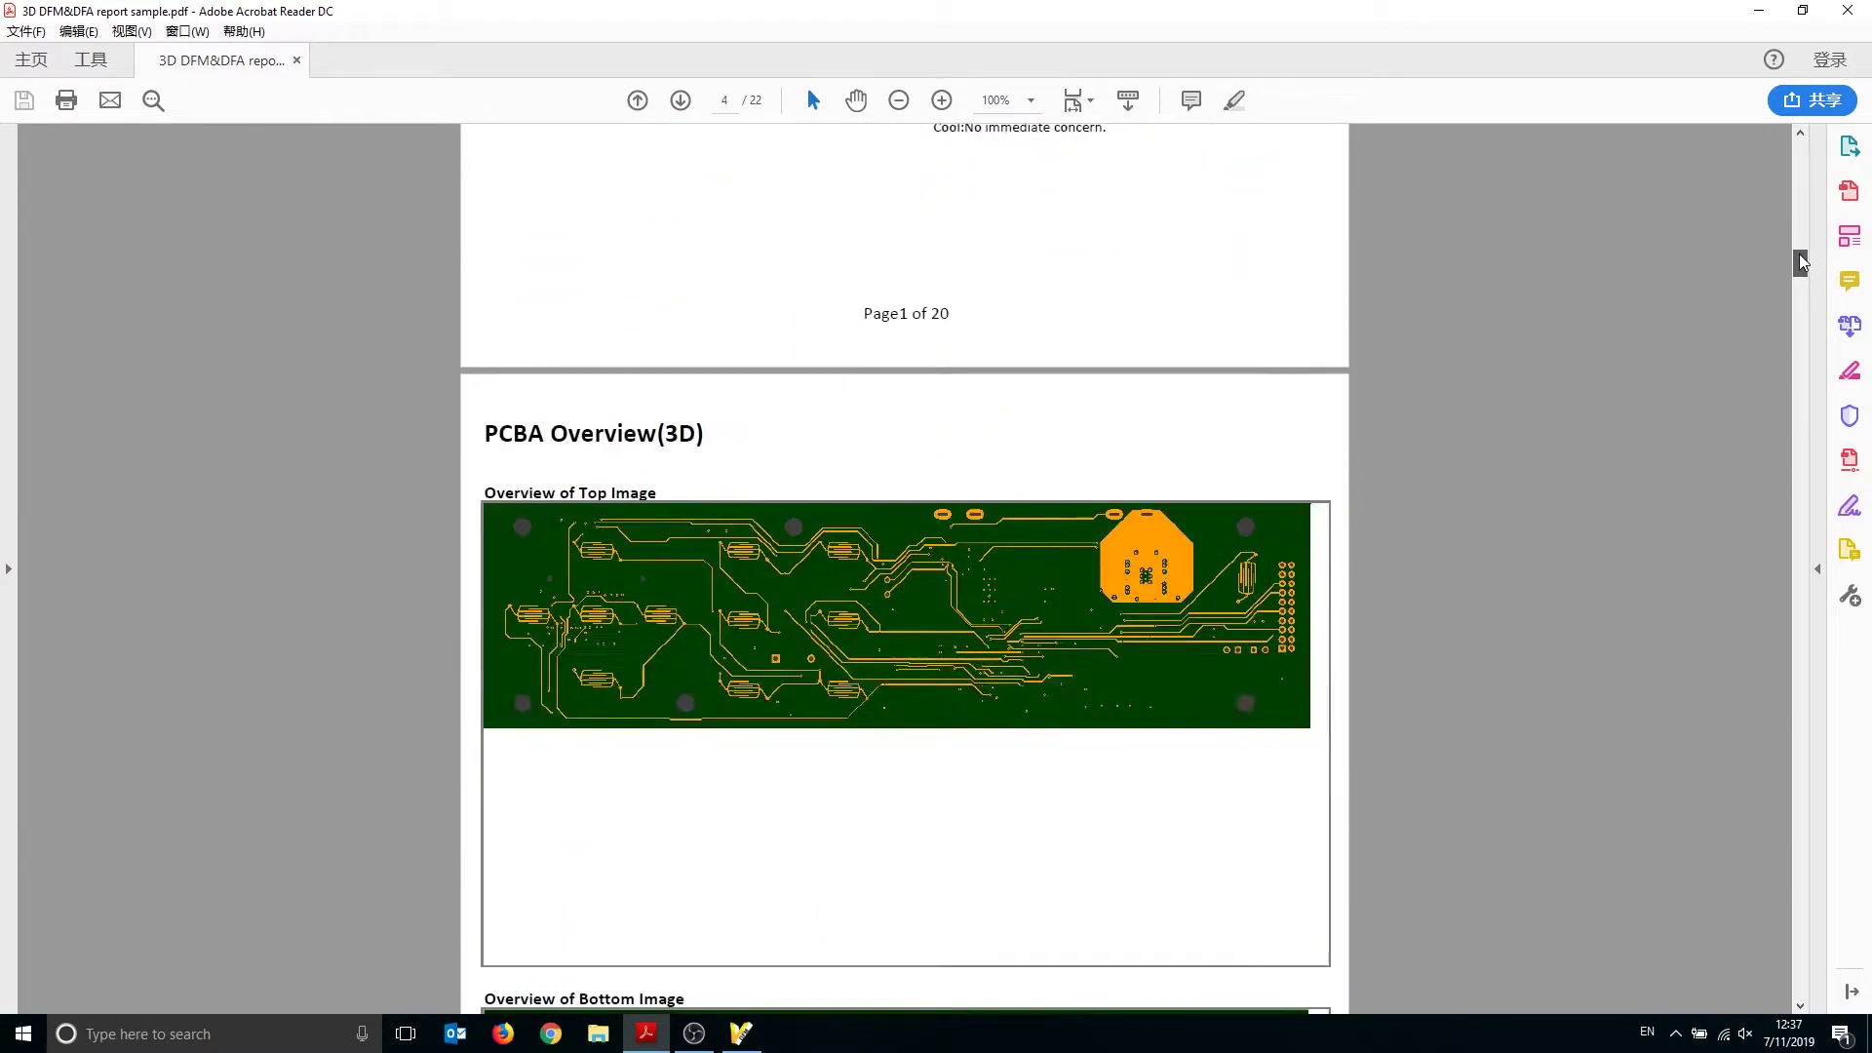
pyautogui.scroll(-2, 1568, 488)
pyautogui.keyDown('ctrl'); pyautogui.scroll(2, 1344, 566); pyautogui.keyUp('ctrl')
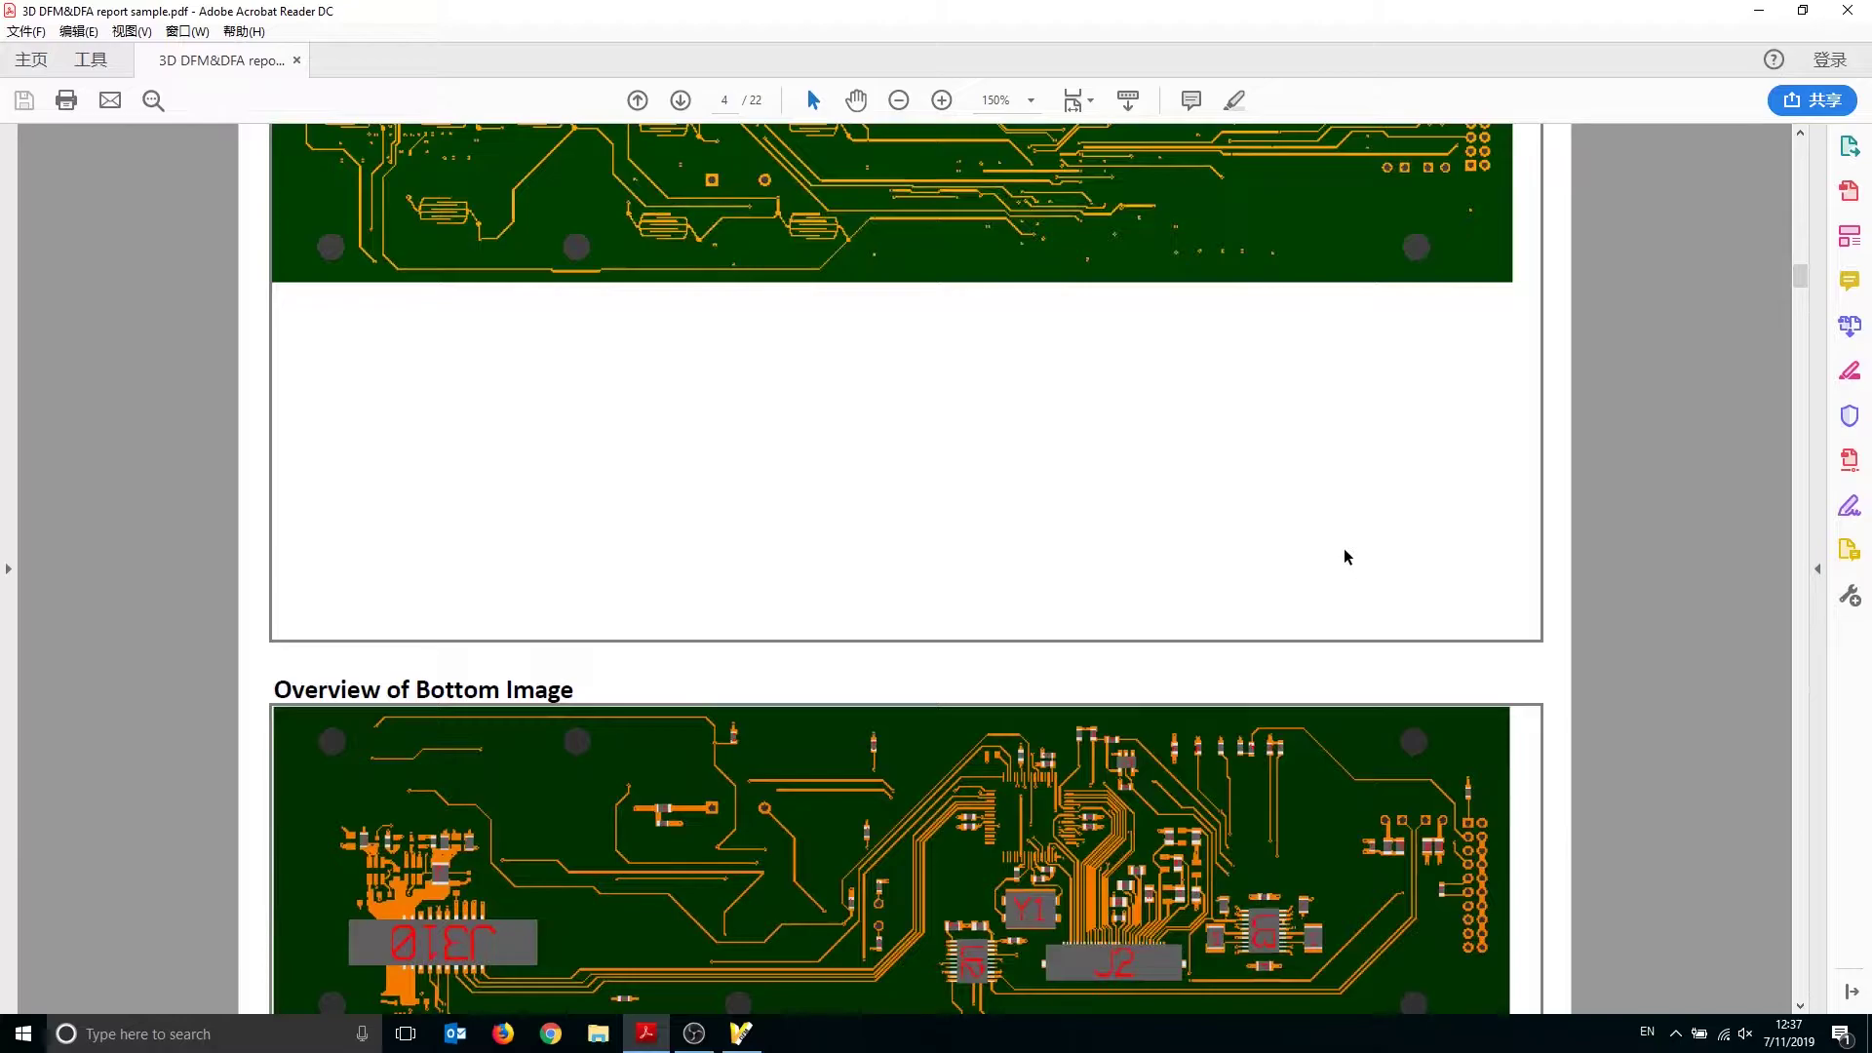
pyautogui.keyDown('ctrl'); pyautogui.scroll(-2, 1344, 561); pyautogui.keyUp('ctrl')
pyautogui.scroll(-8, 1343, 591)
pyautogui.keyDown('ctrl'); pyautogui.scroll(1, 1392, 618); pyautogui.keyUp('ctrl')
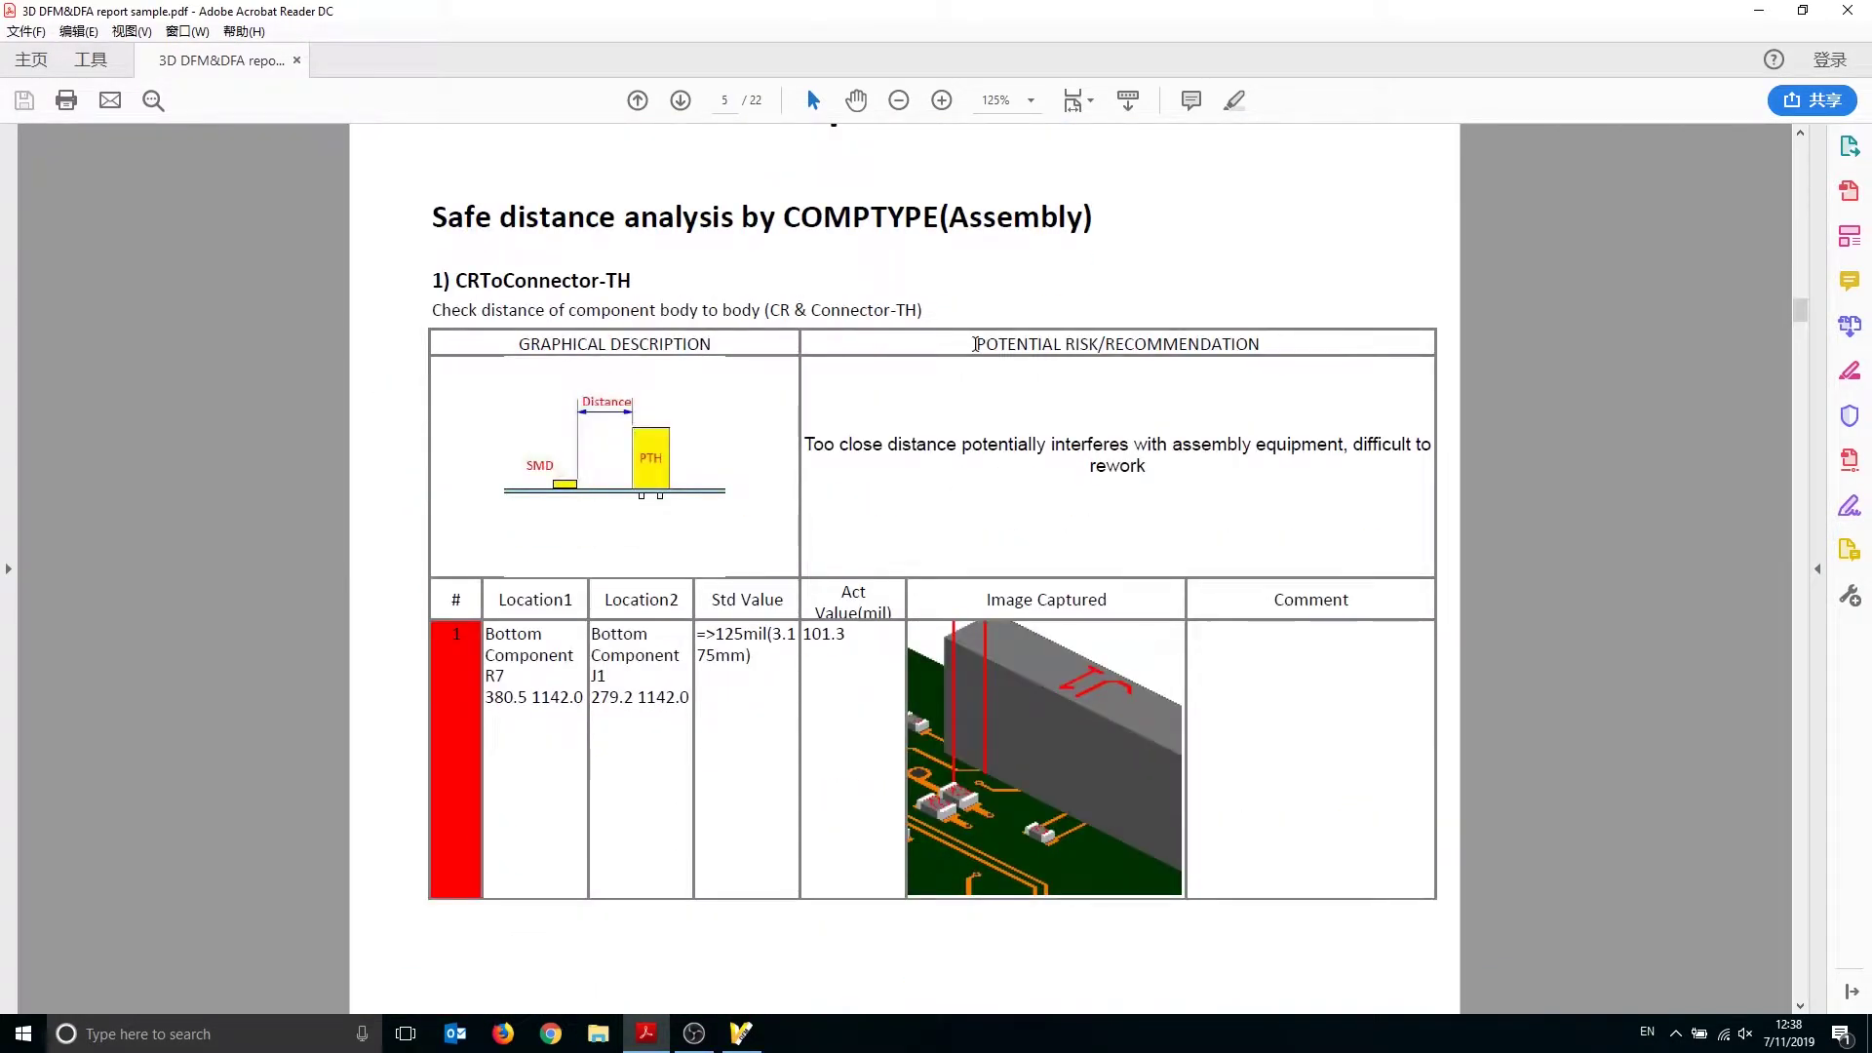
pyautogui.scroll(-2, 1137, 844)
pyautogui.scroll(-13, 1143, 723)
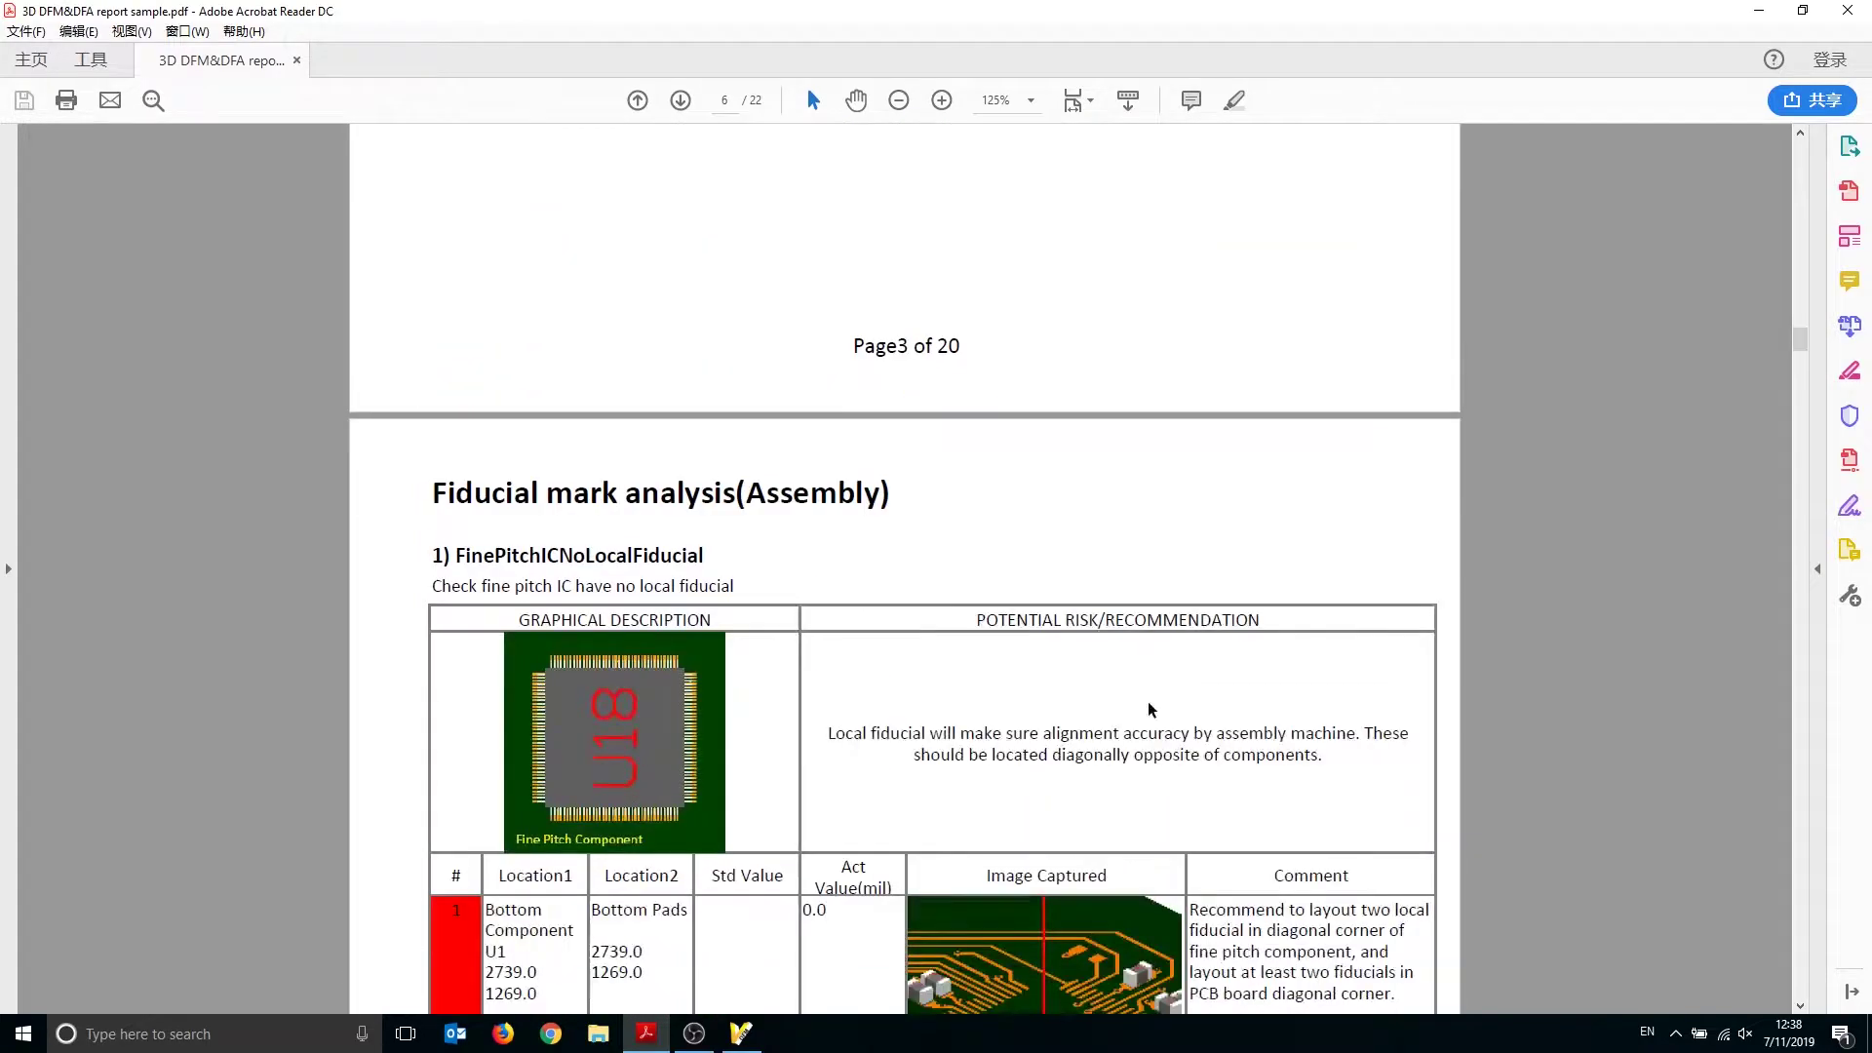
pyautogui.scroll(-15, 1150, 706)
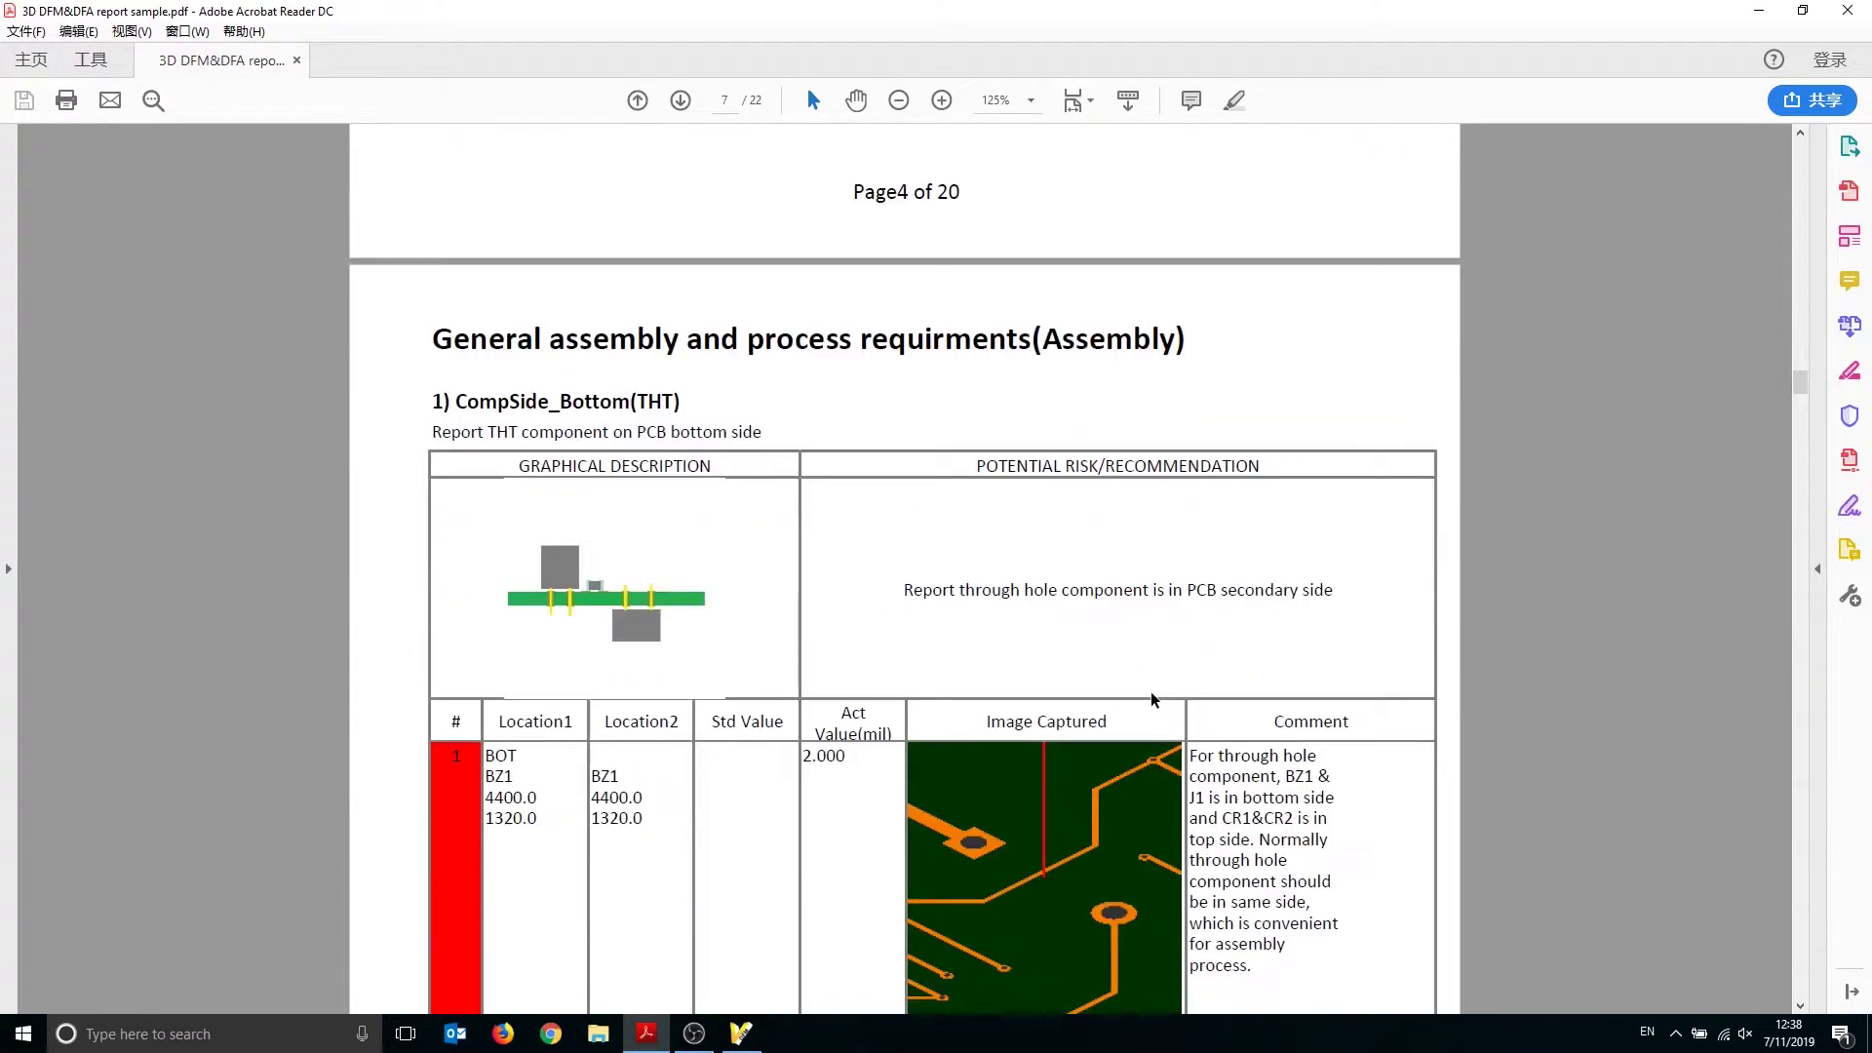
pyautogui.scroll(-3, 1149, 693)
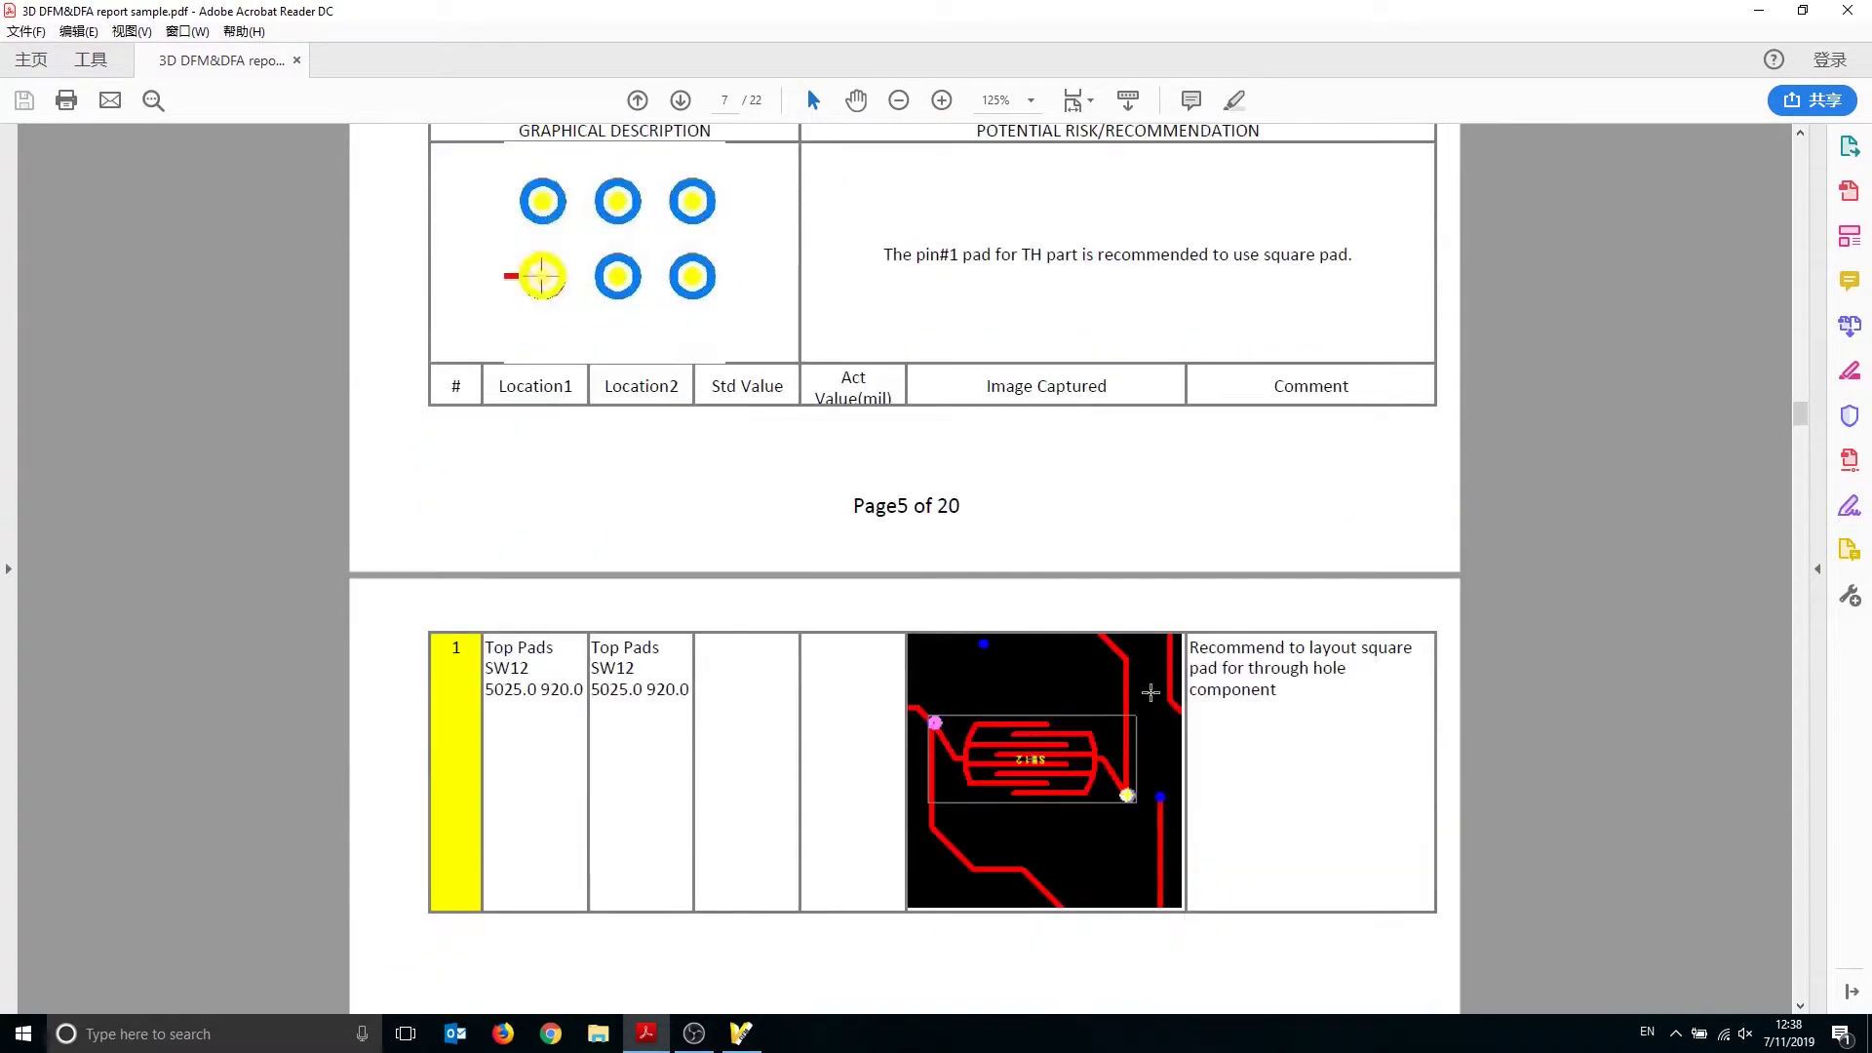
pyautogui.scroll(-20, 1148, 686)
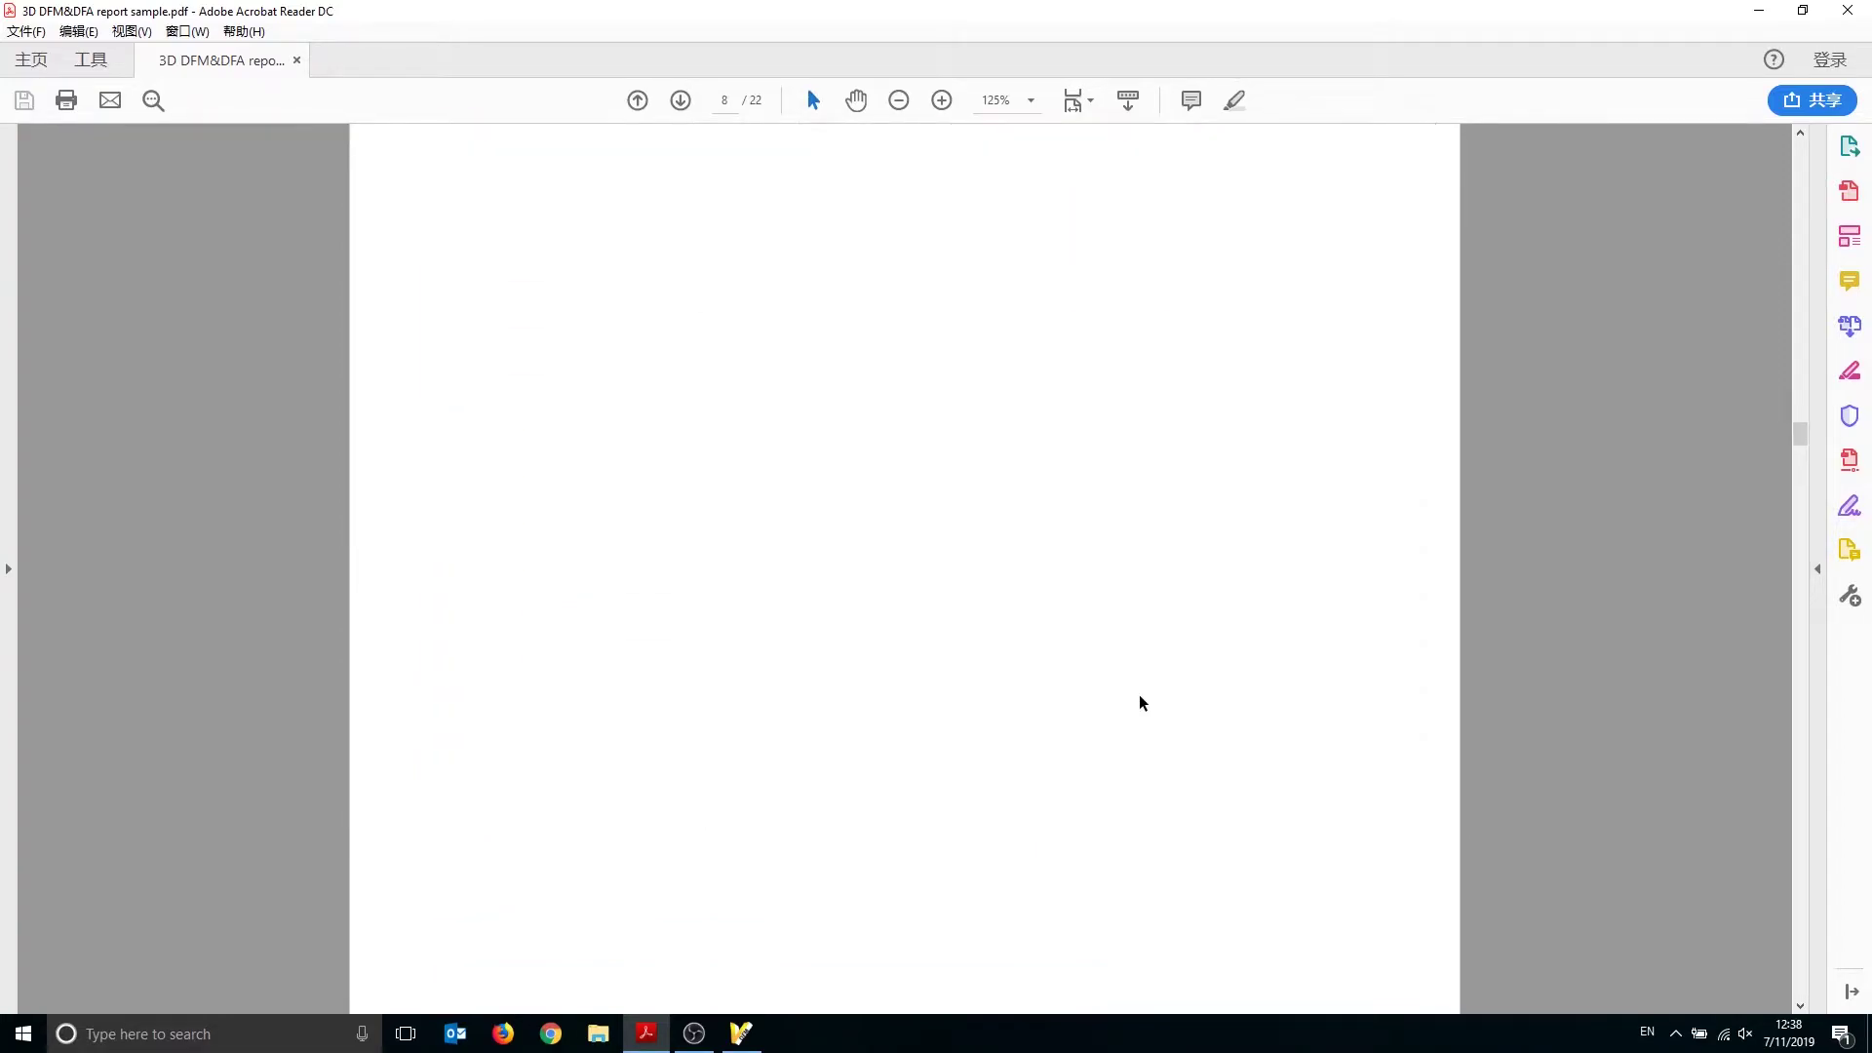
pyautogui.scroll(-3, 1141, 692)
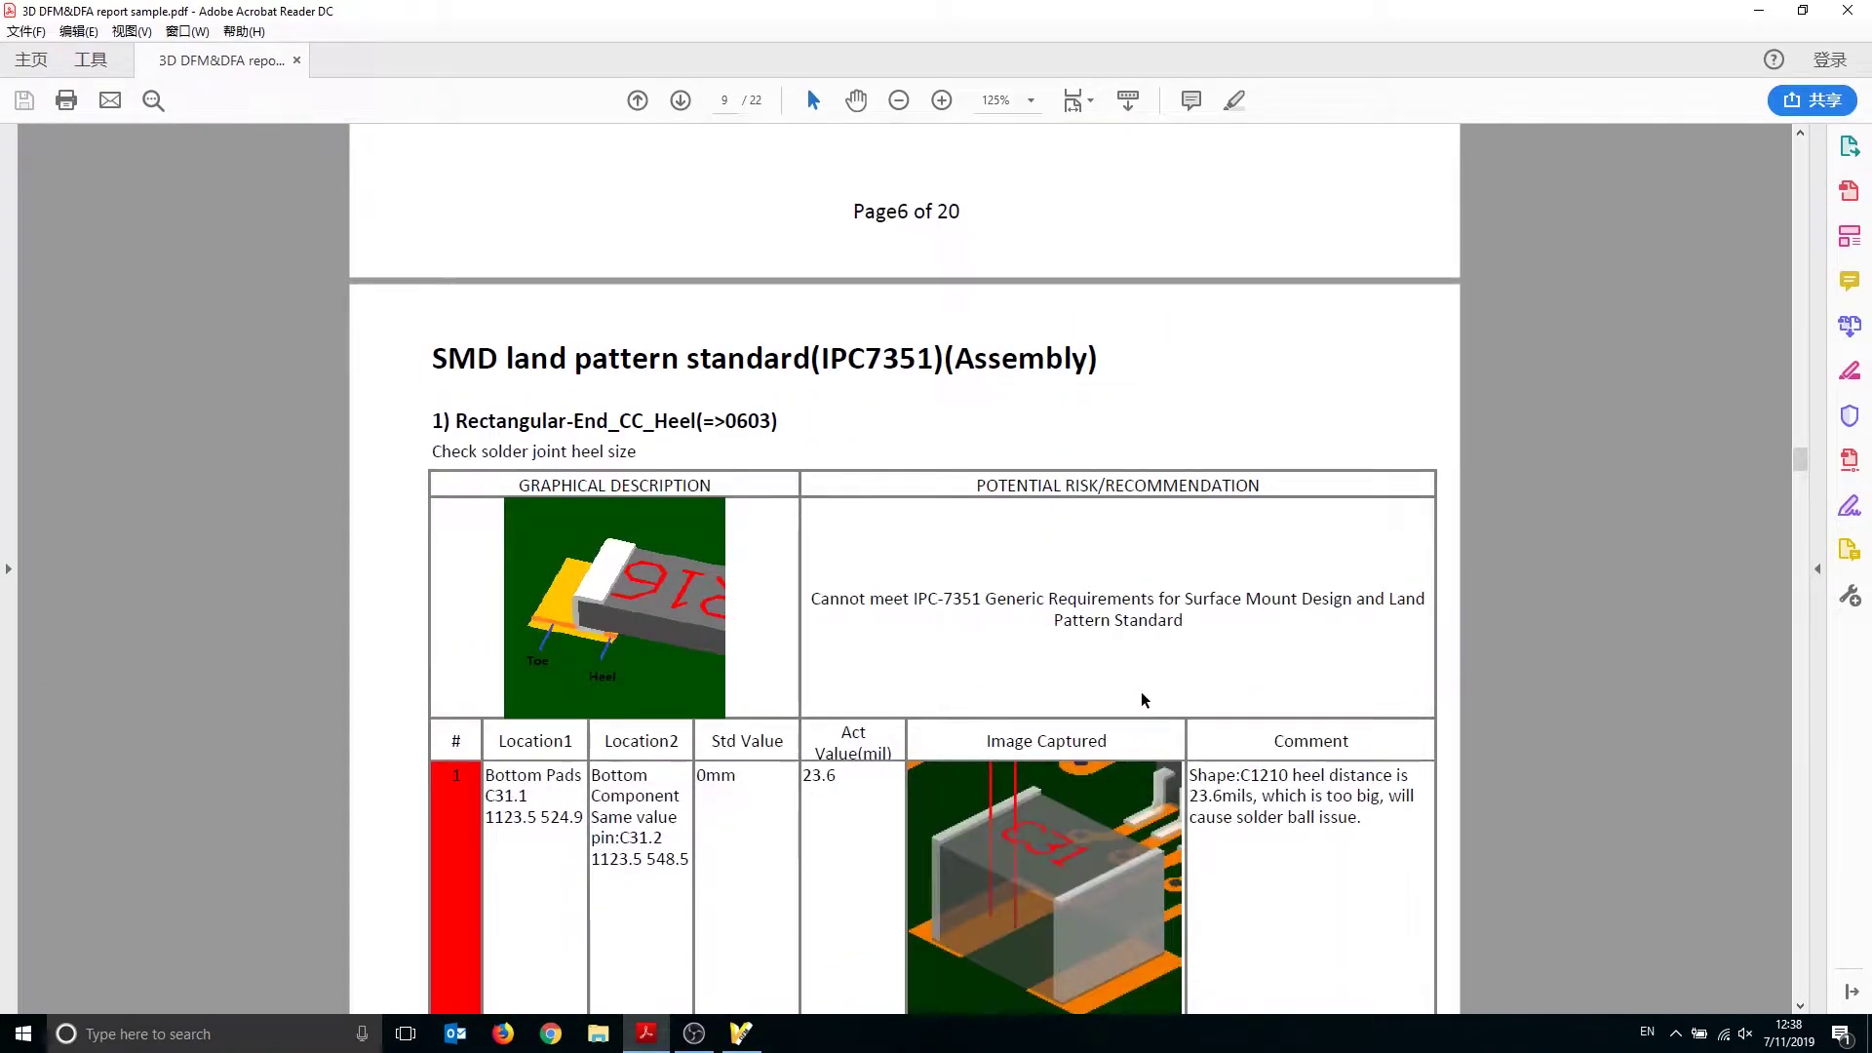
pyautogui.scroll(-2, 1141, 692)
pyautogui.scroll(-1, 1150, 674)
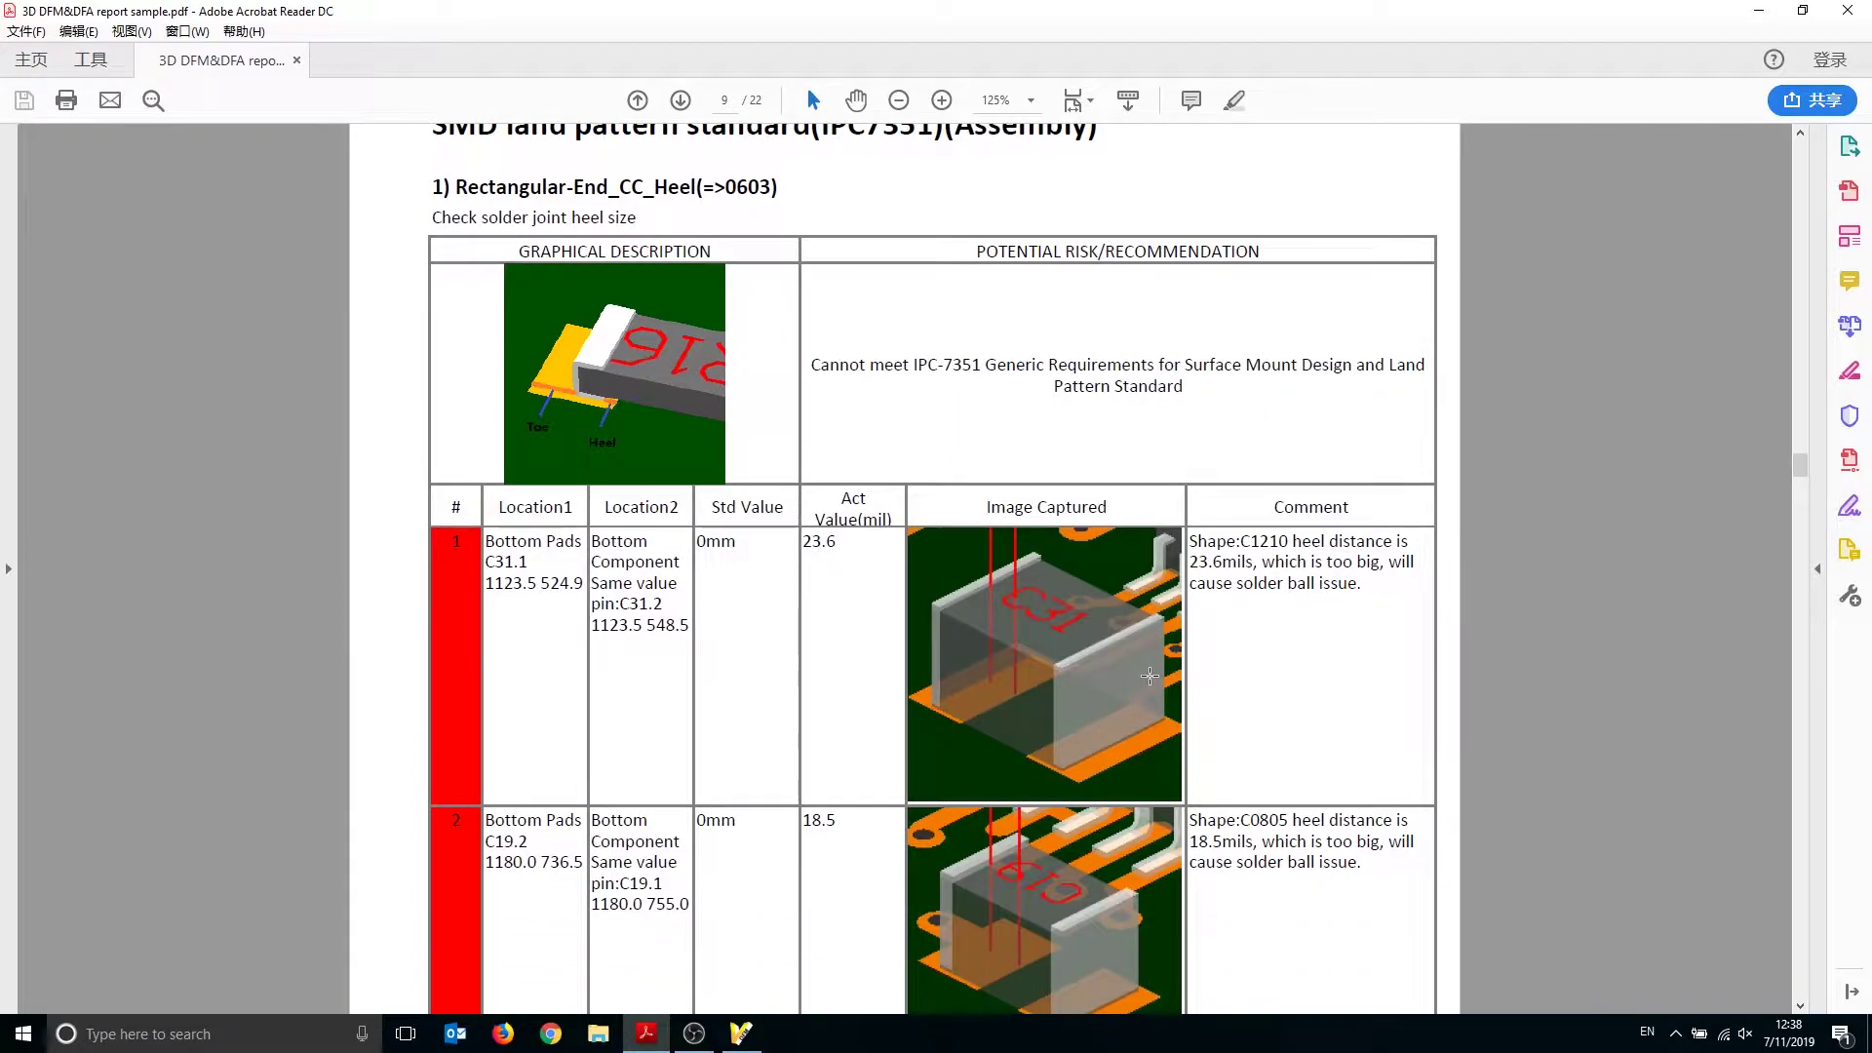
pyautogui.scroll(-2, 1150, 676)
pyautogui.scroll(-10, 1150, 669)
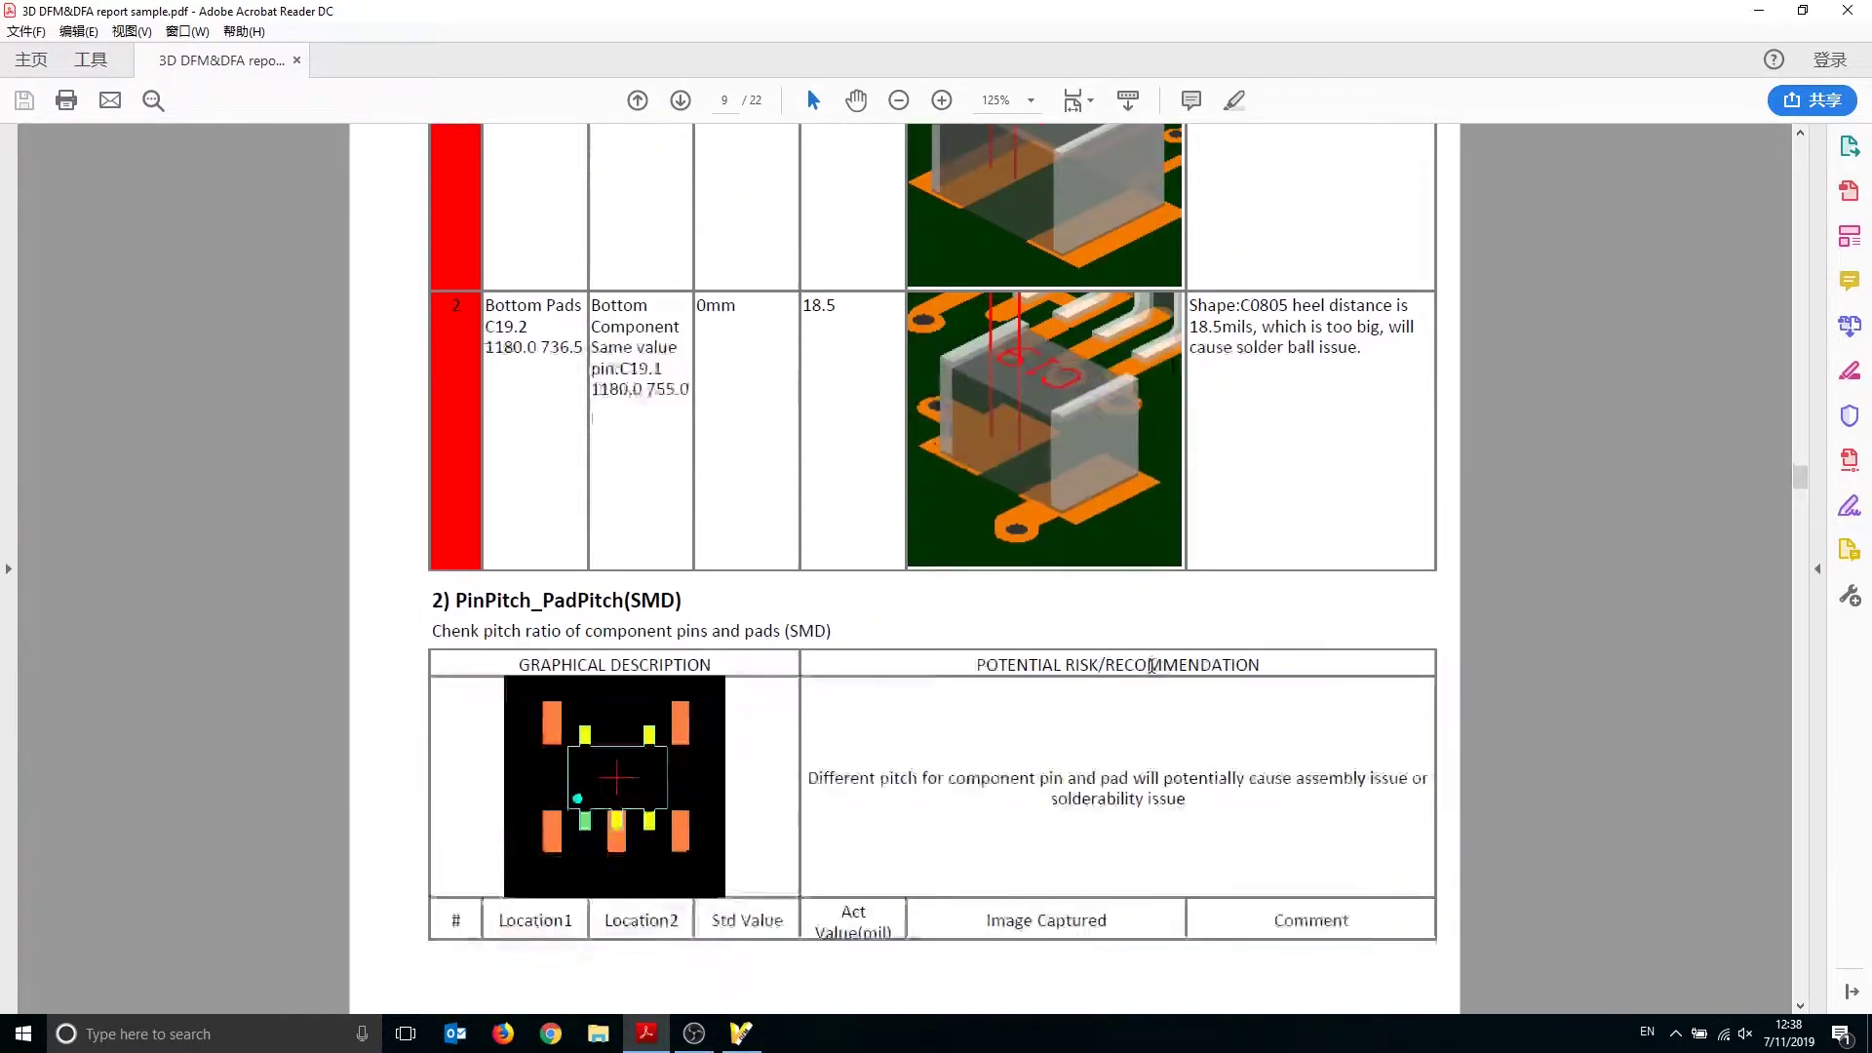
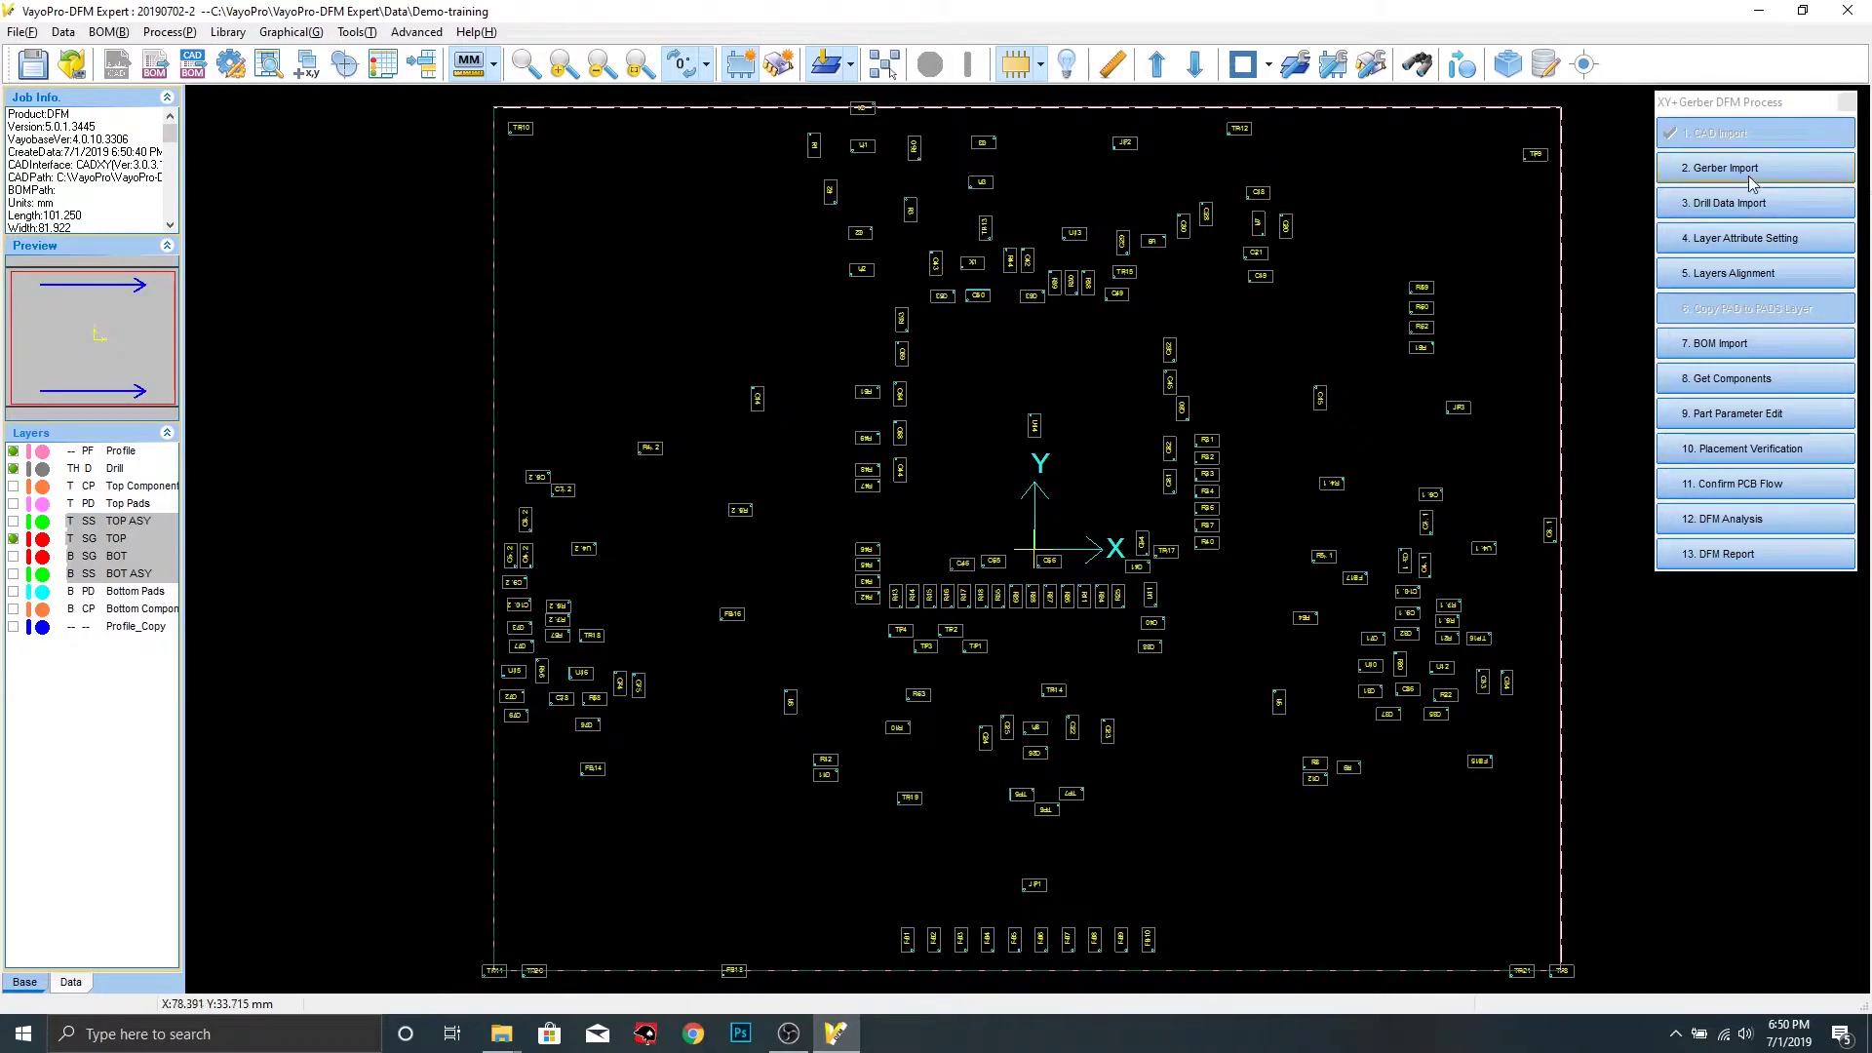
# Begin the Gerber import from the XY+Gerber DFM Process panel
pyautogui.click(1748, 174)
# Import Gerber files G1 through GTS from gerber Data > Gerber Output, listing all file types
pyautogui.doubleClick(829, 330)
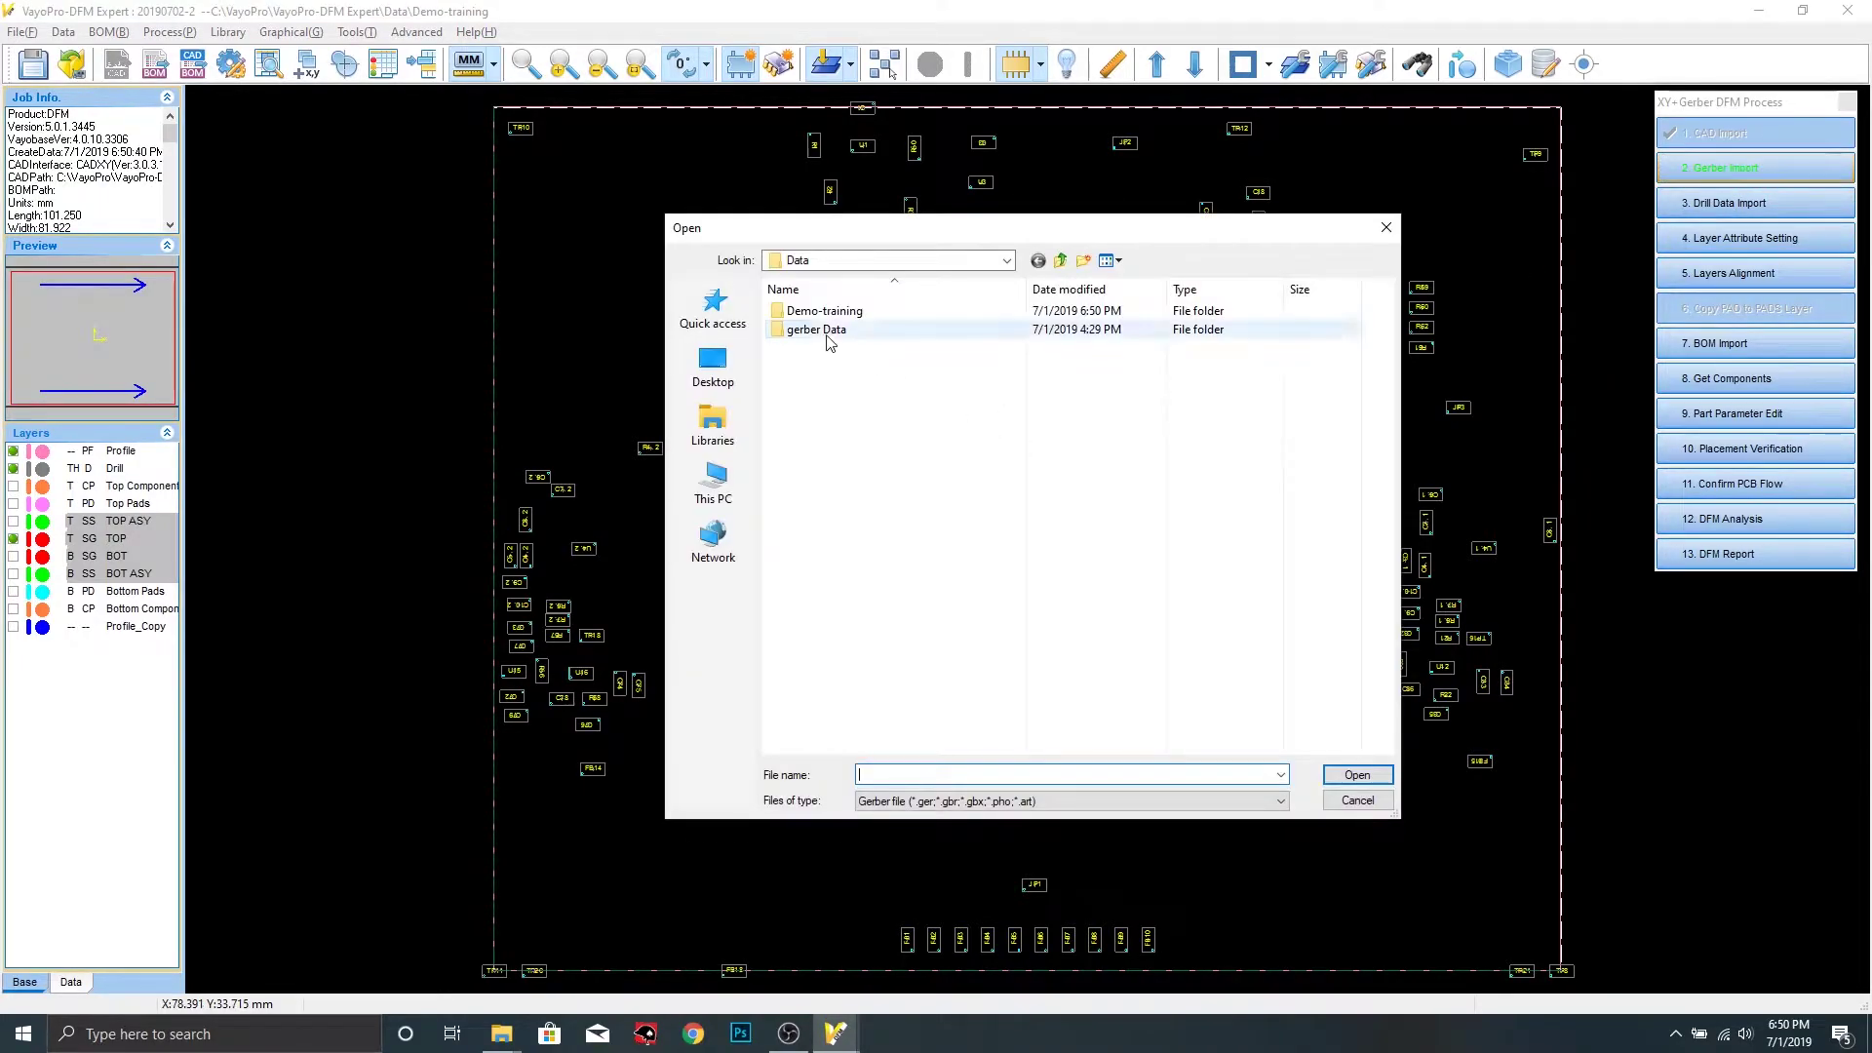
pyautogui.doubleClick(823, 312)
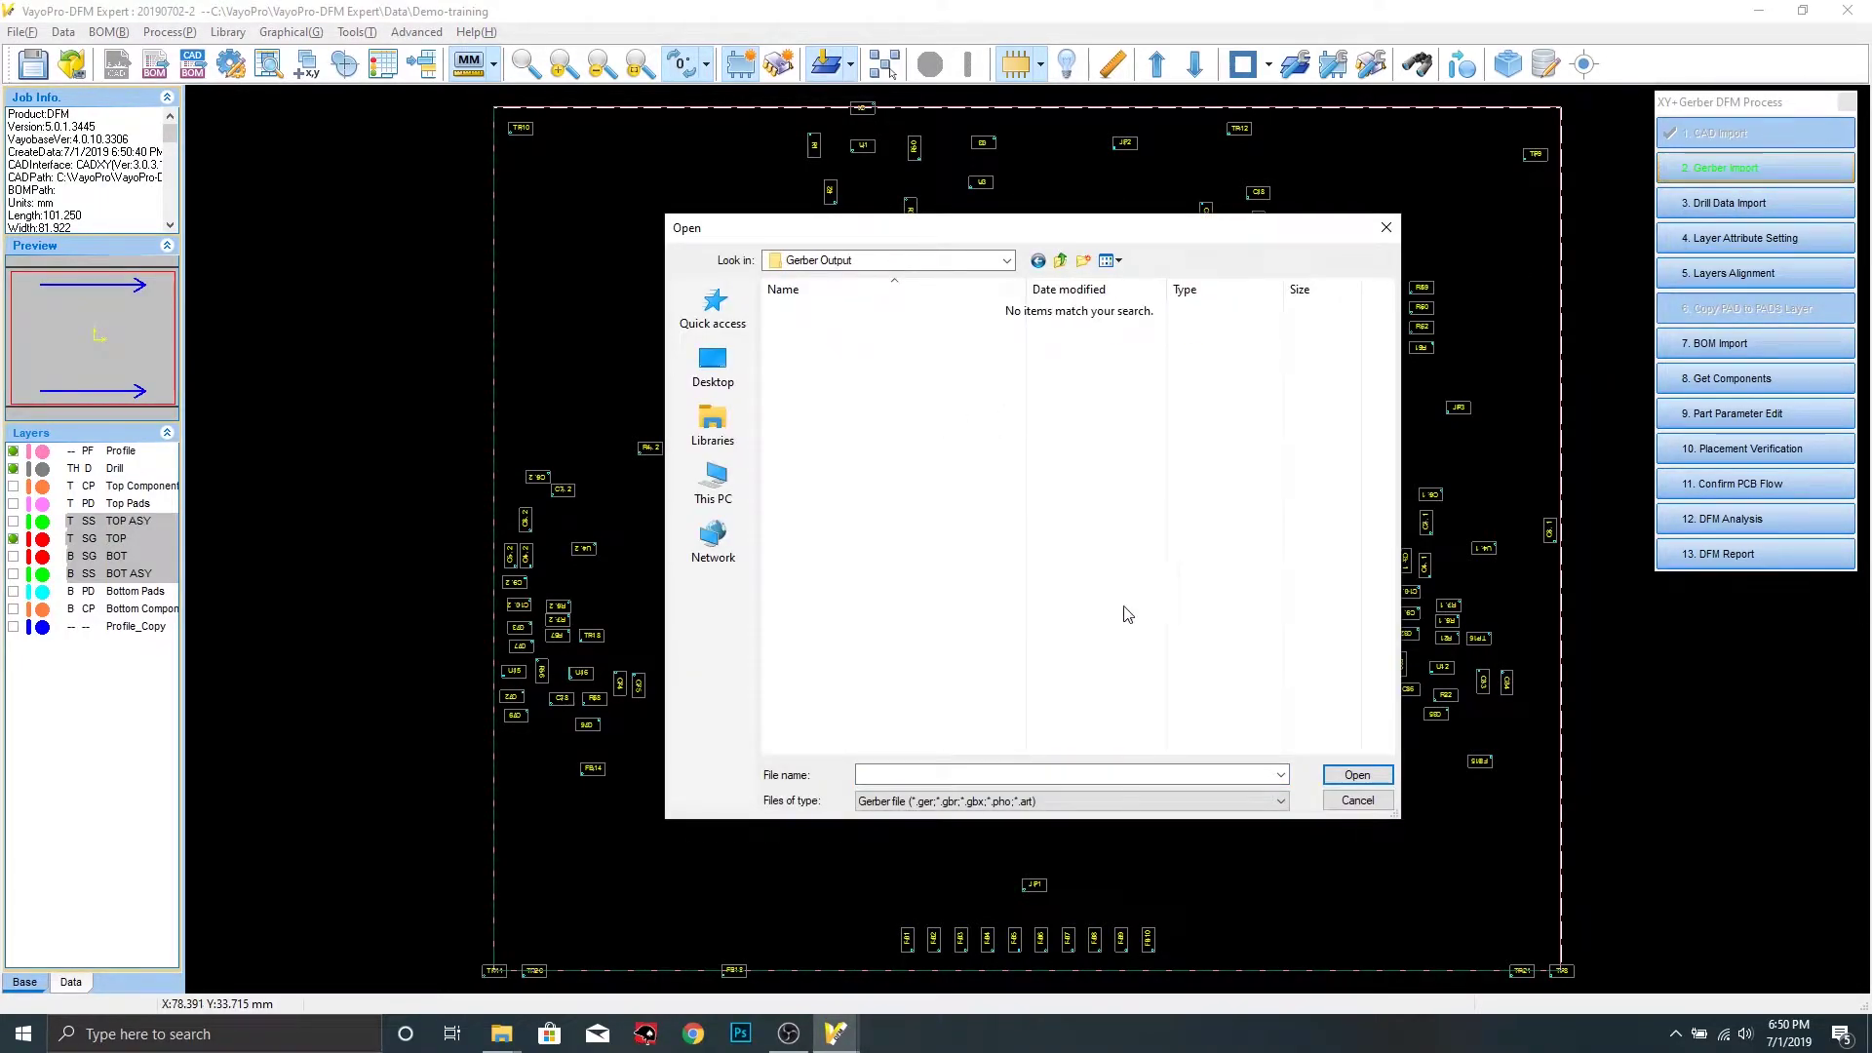
pyautogui.click(980, 801)
pyautogui.click(960, 835)
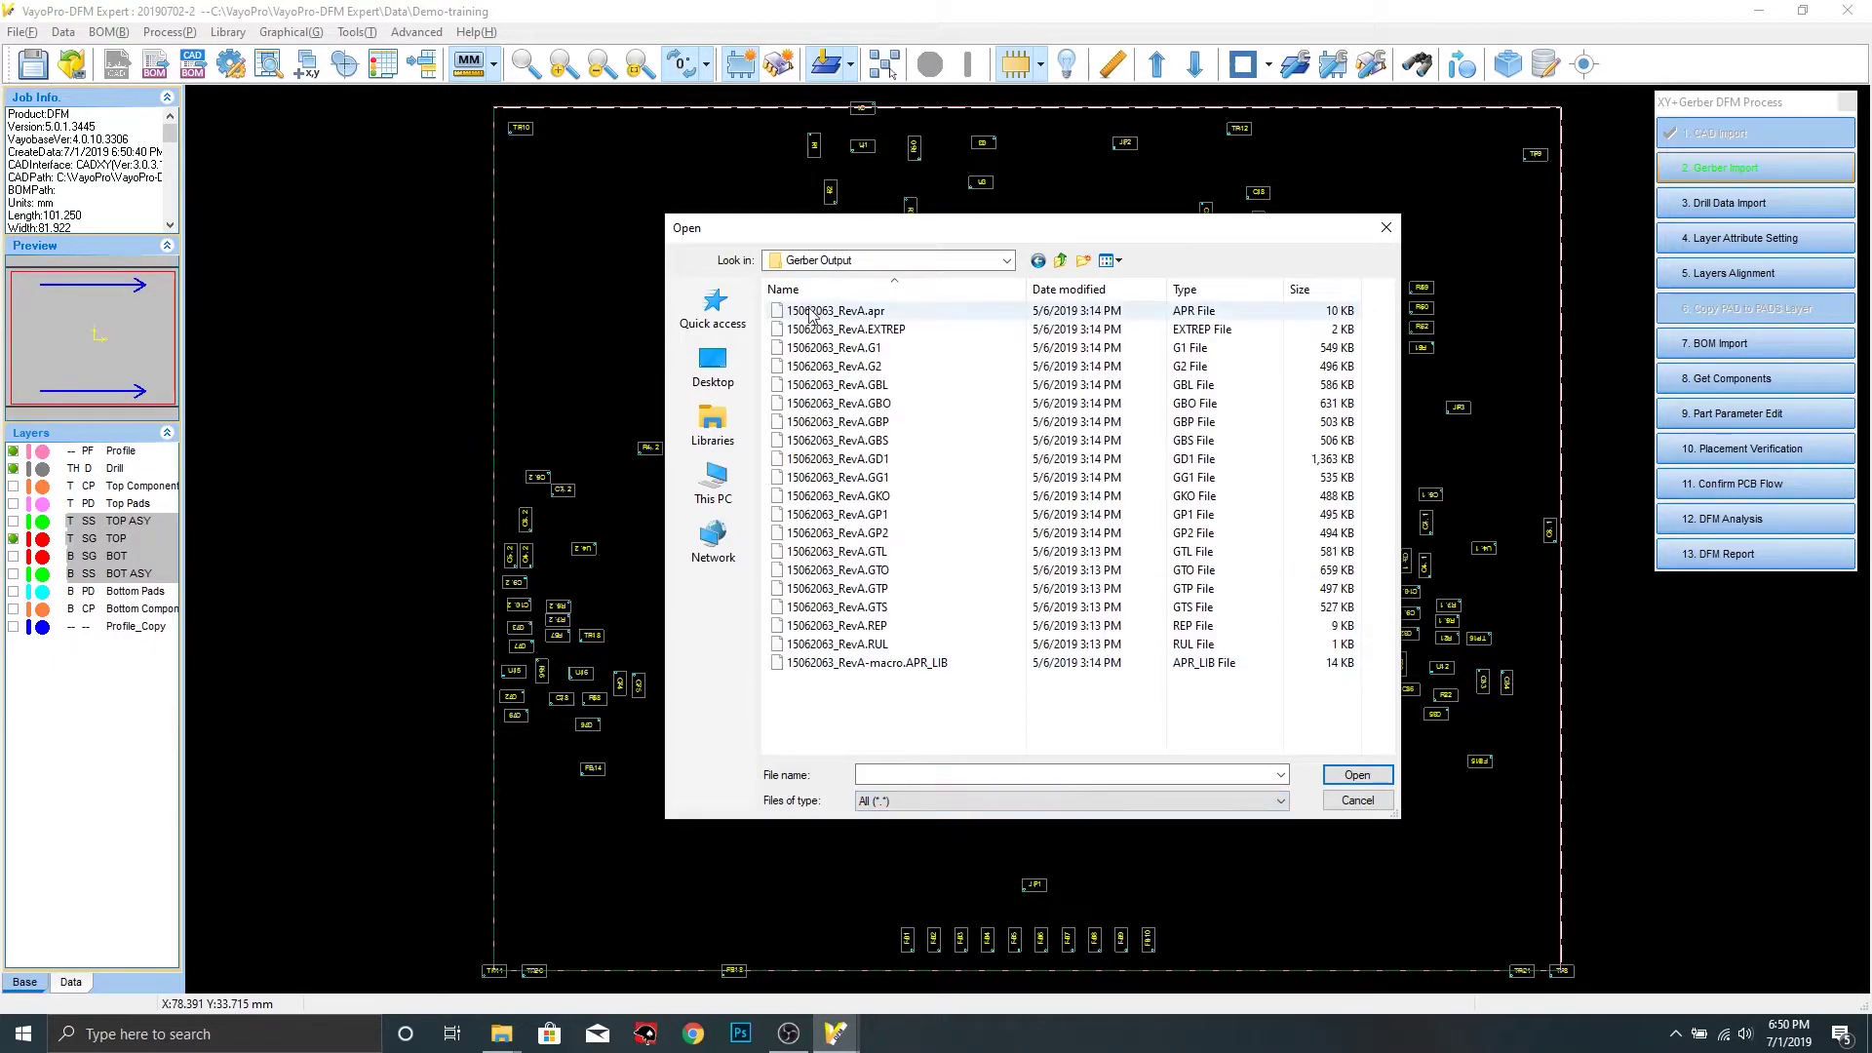
pyautogui.click(819, 347)
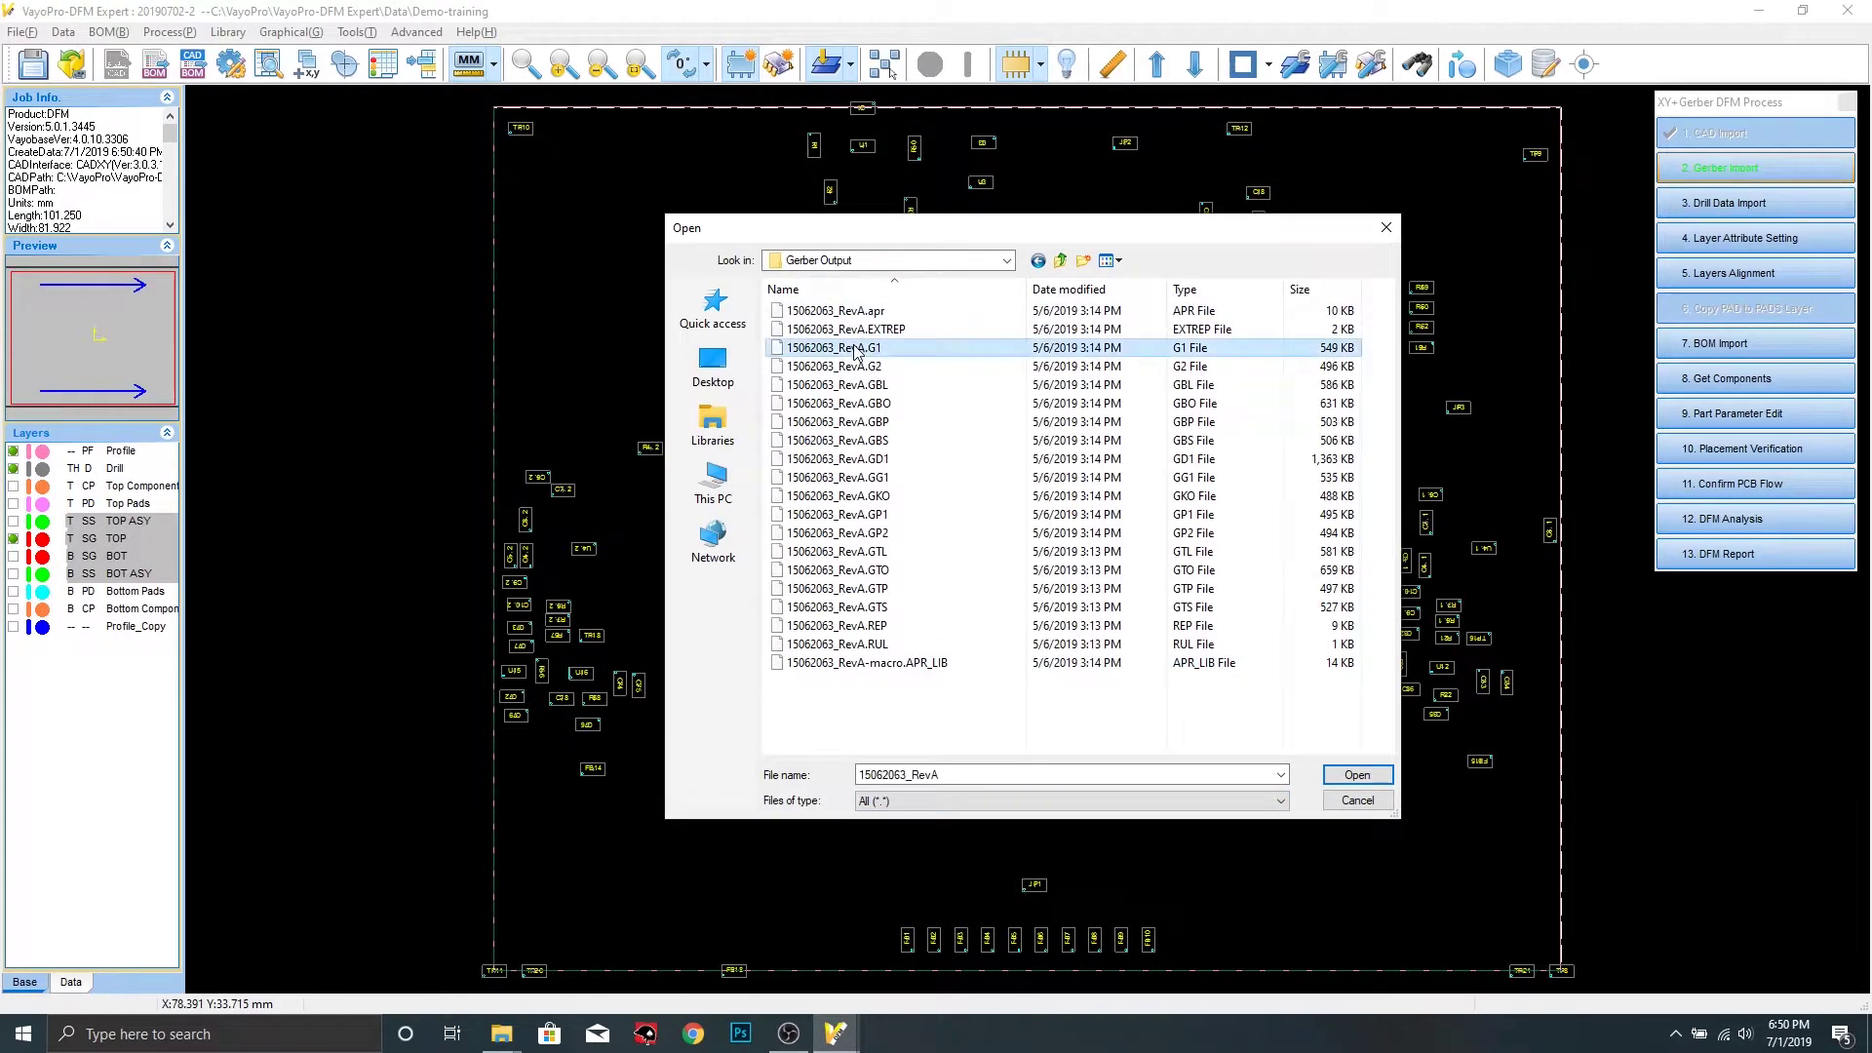
pyautogui.keyDown('shift'); pyautogui.click(878, 608); pyautogui.keyUp('shift')
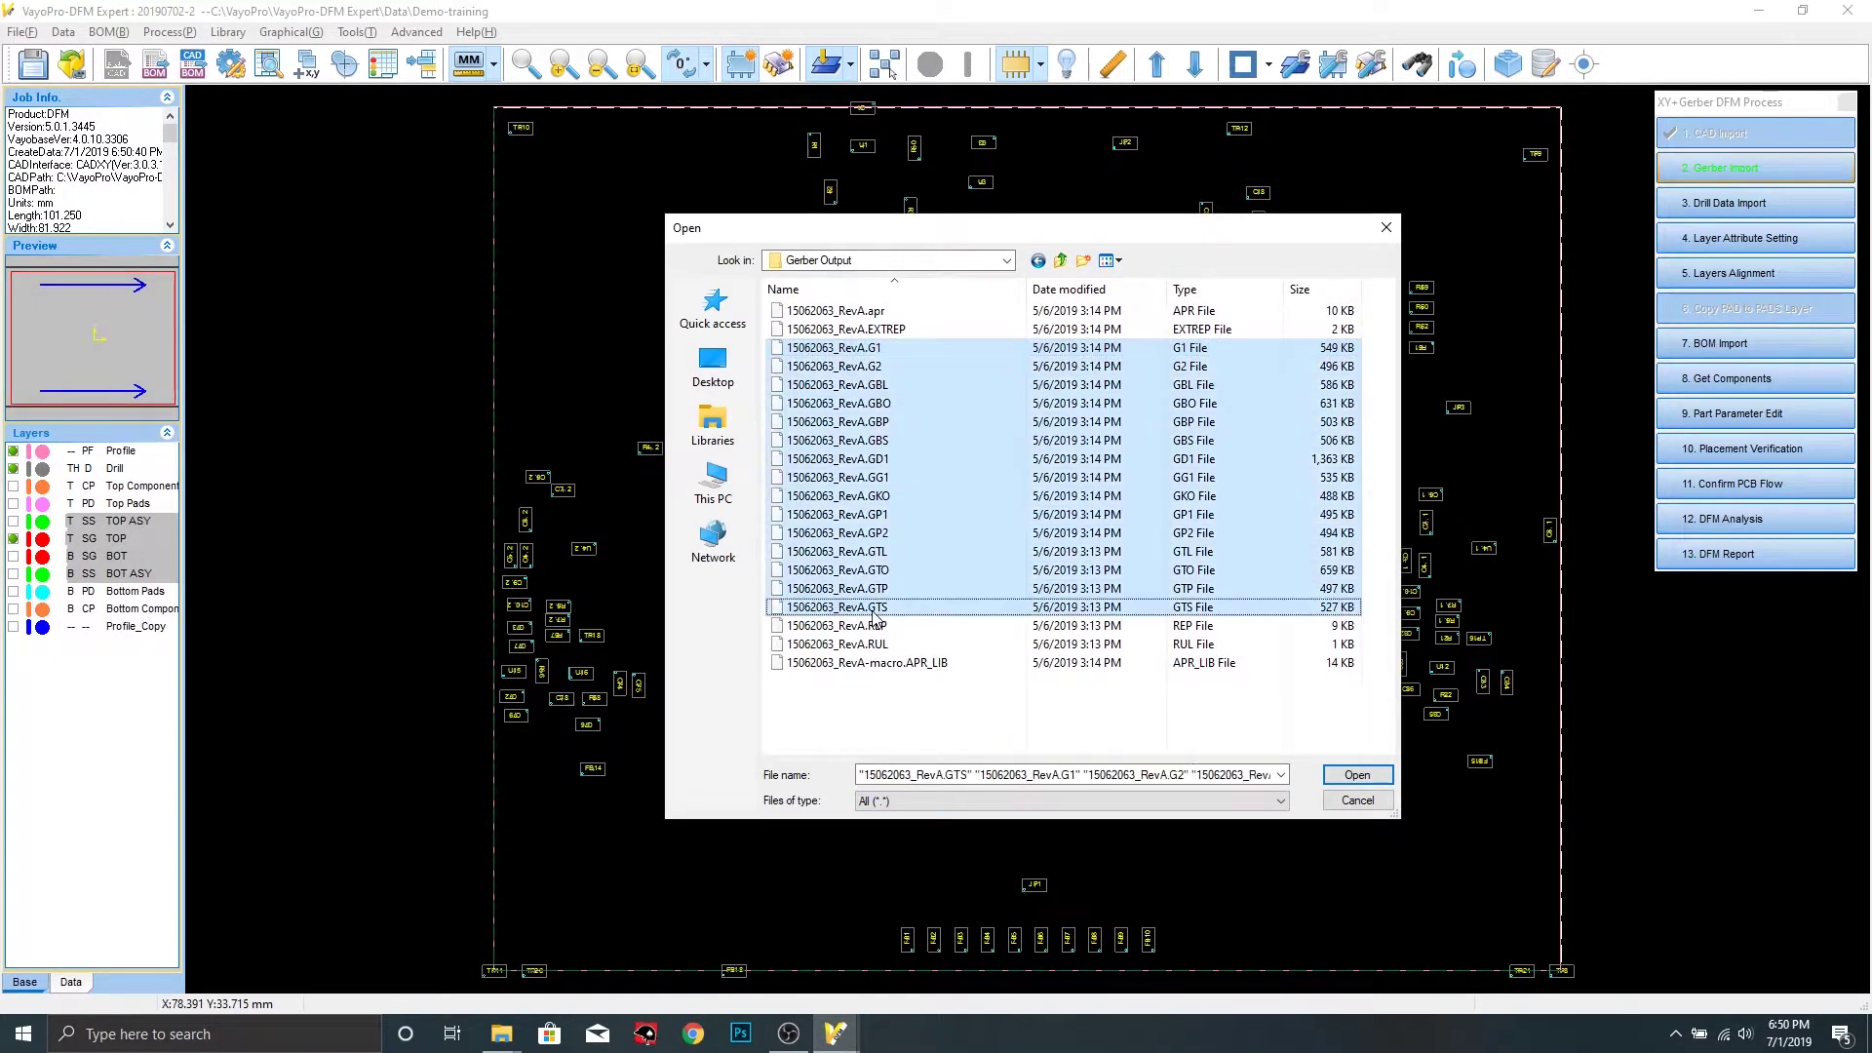
pyautogui.click(1345, 775)
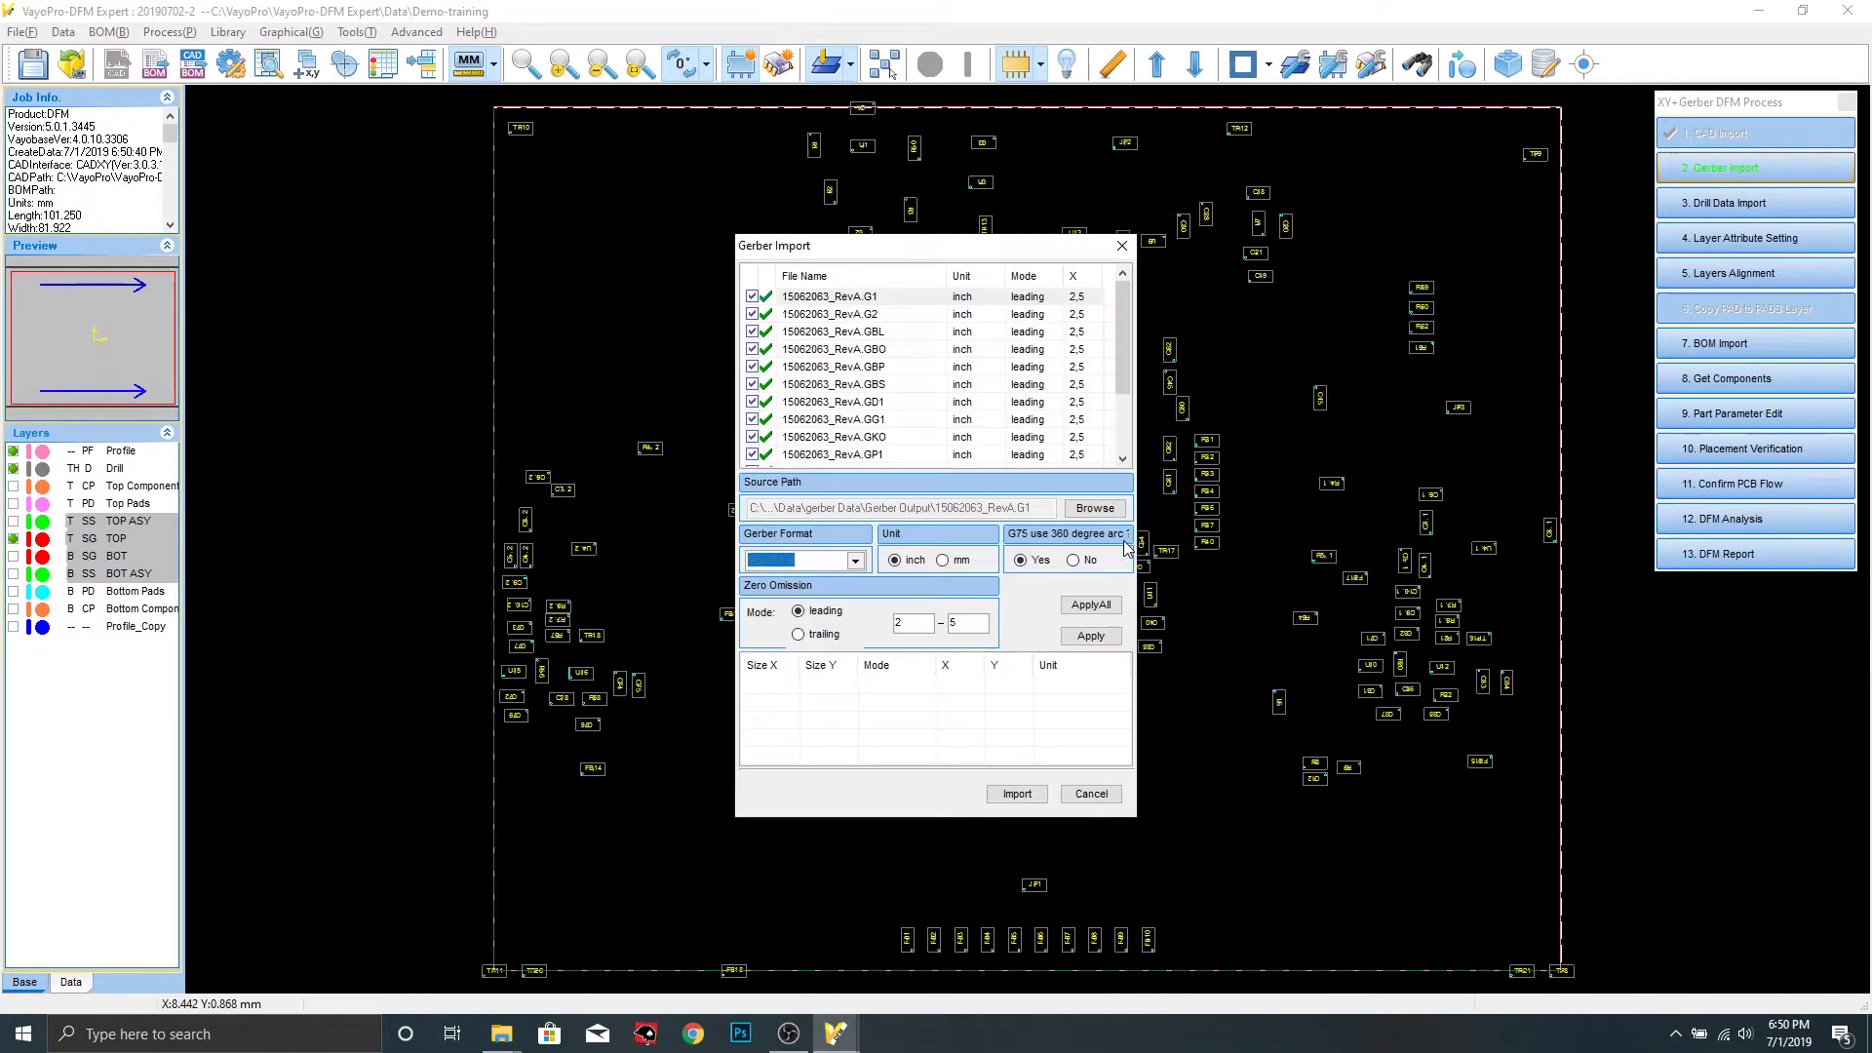
pyautogui.click(1017, 793)
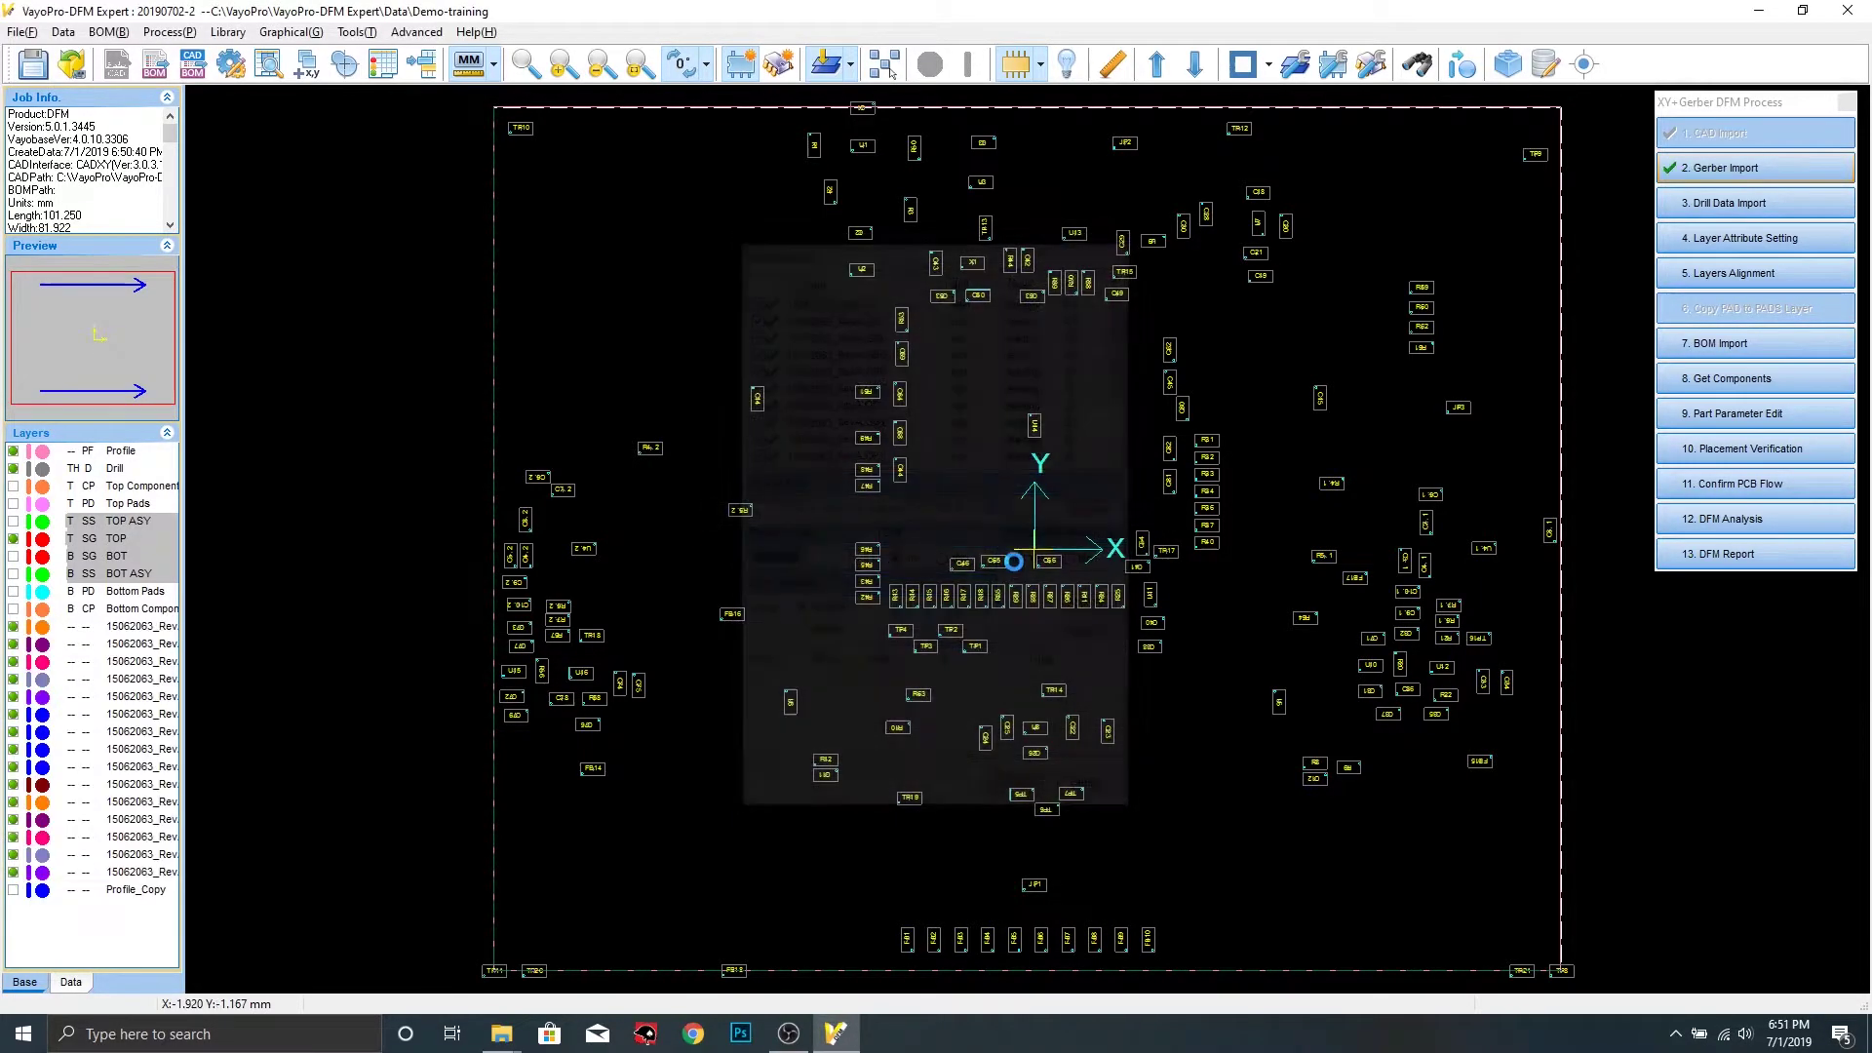
# Import the four drill .txt files from the NC Drill Output folder as drill layers
pyautogui.click(1712, 203)
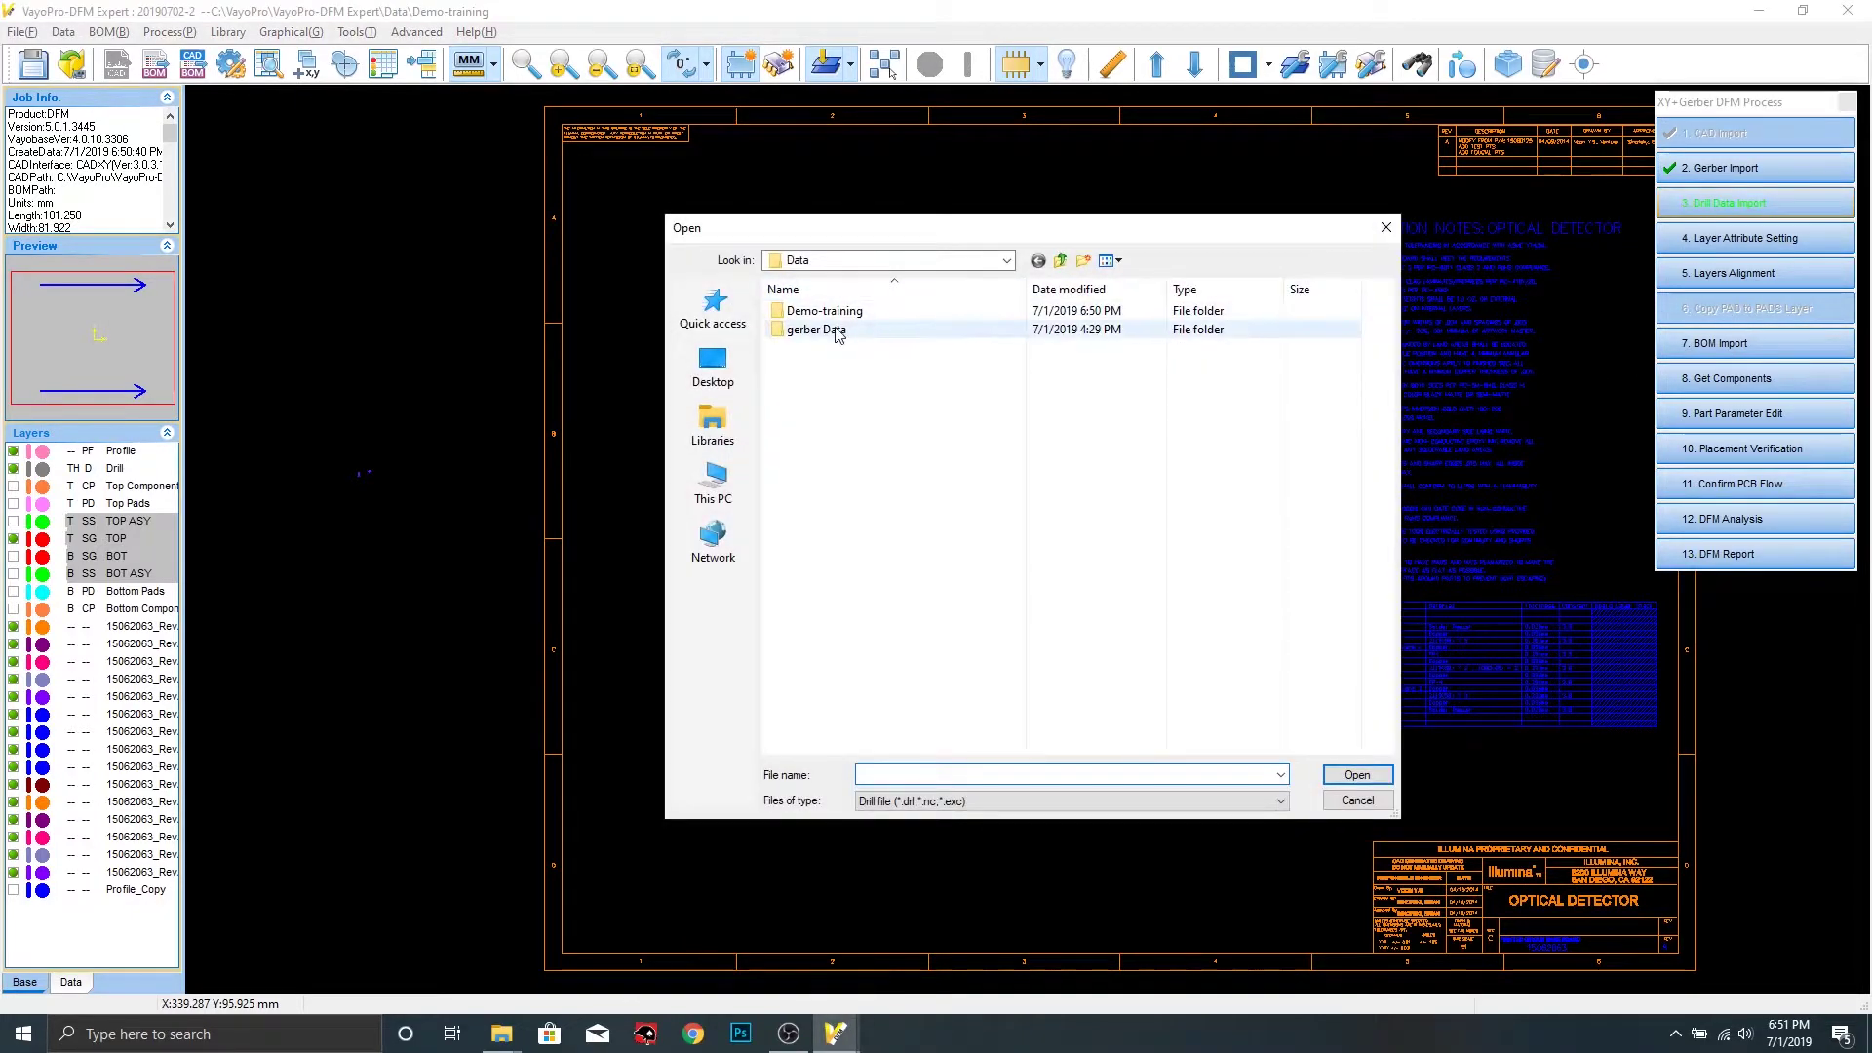
pyautogui.doubleClick(832, 331)
pyautogui.click(831, 331)
pyautogui.doubleClick(831, 331)
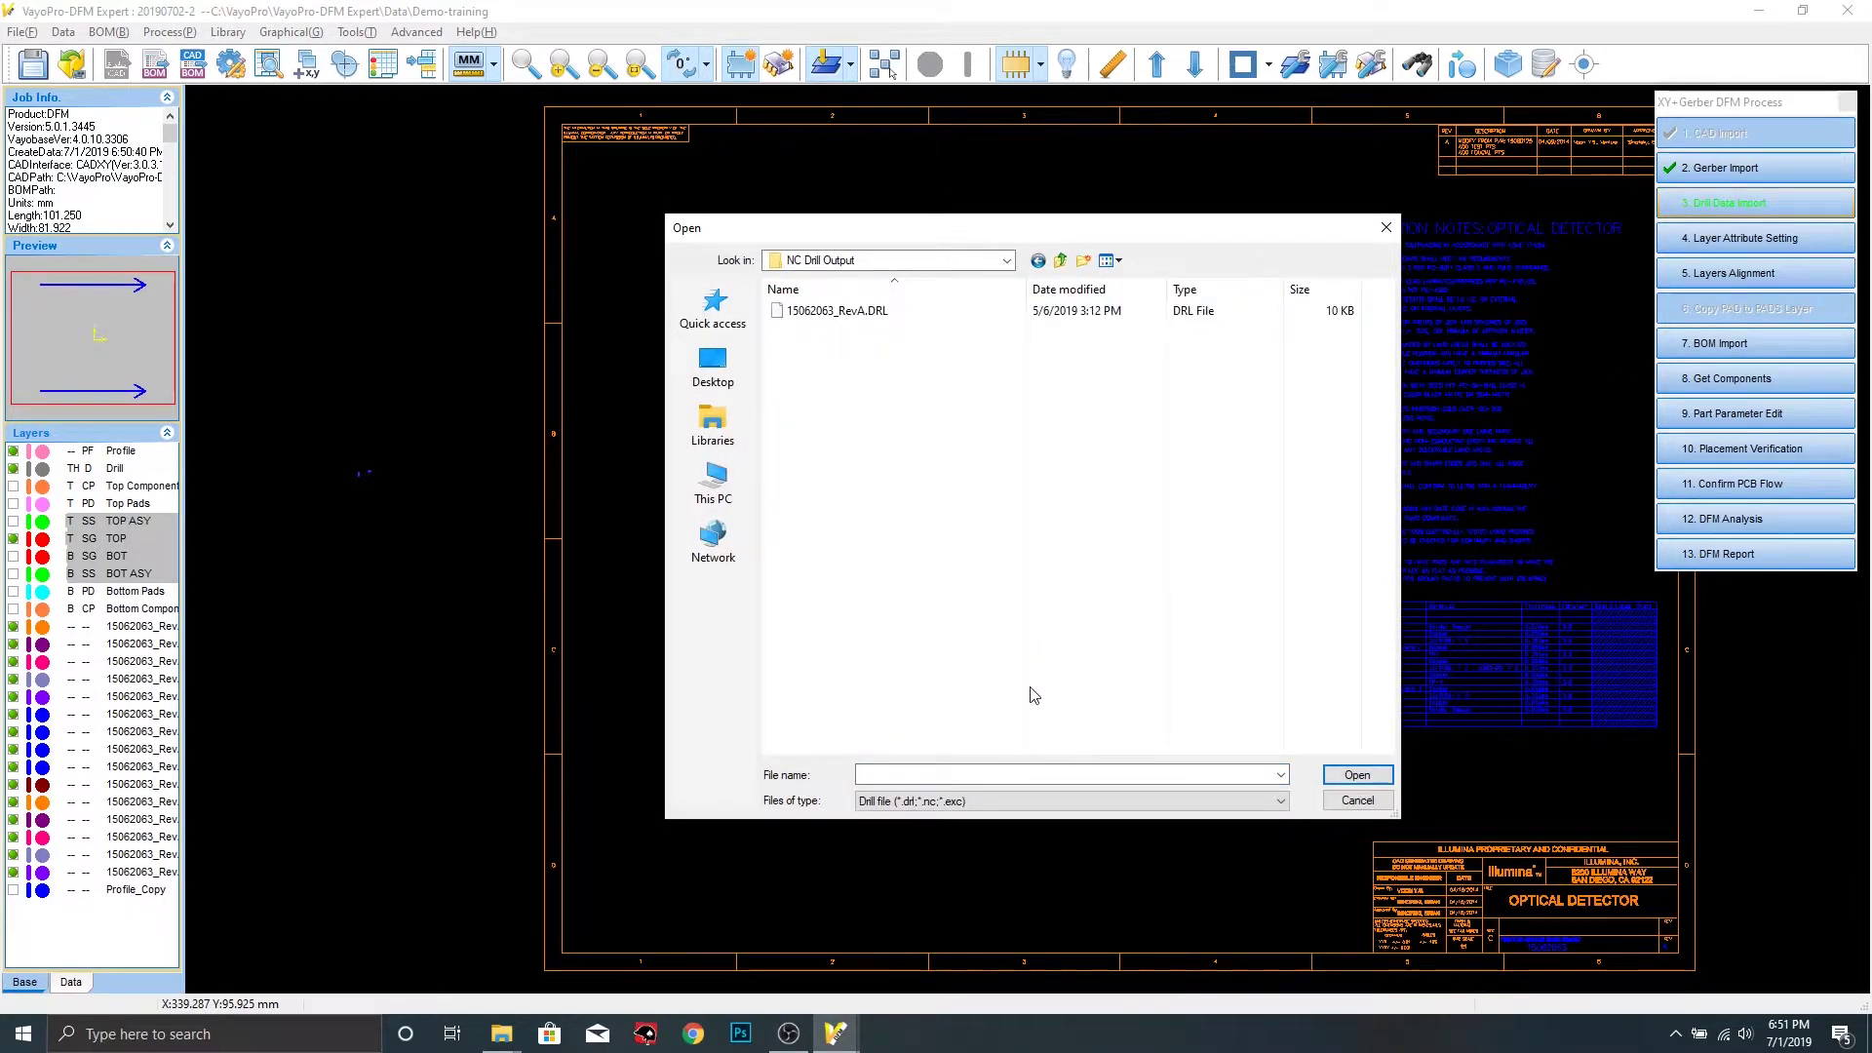
pyautogui.click(957, 800)
pyautogui.click(951, 831)
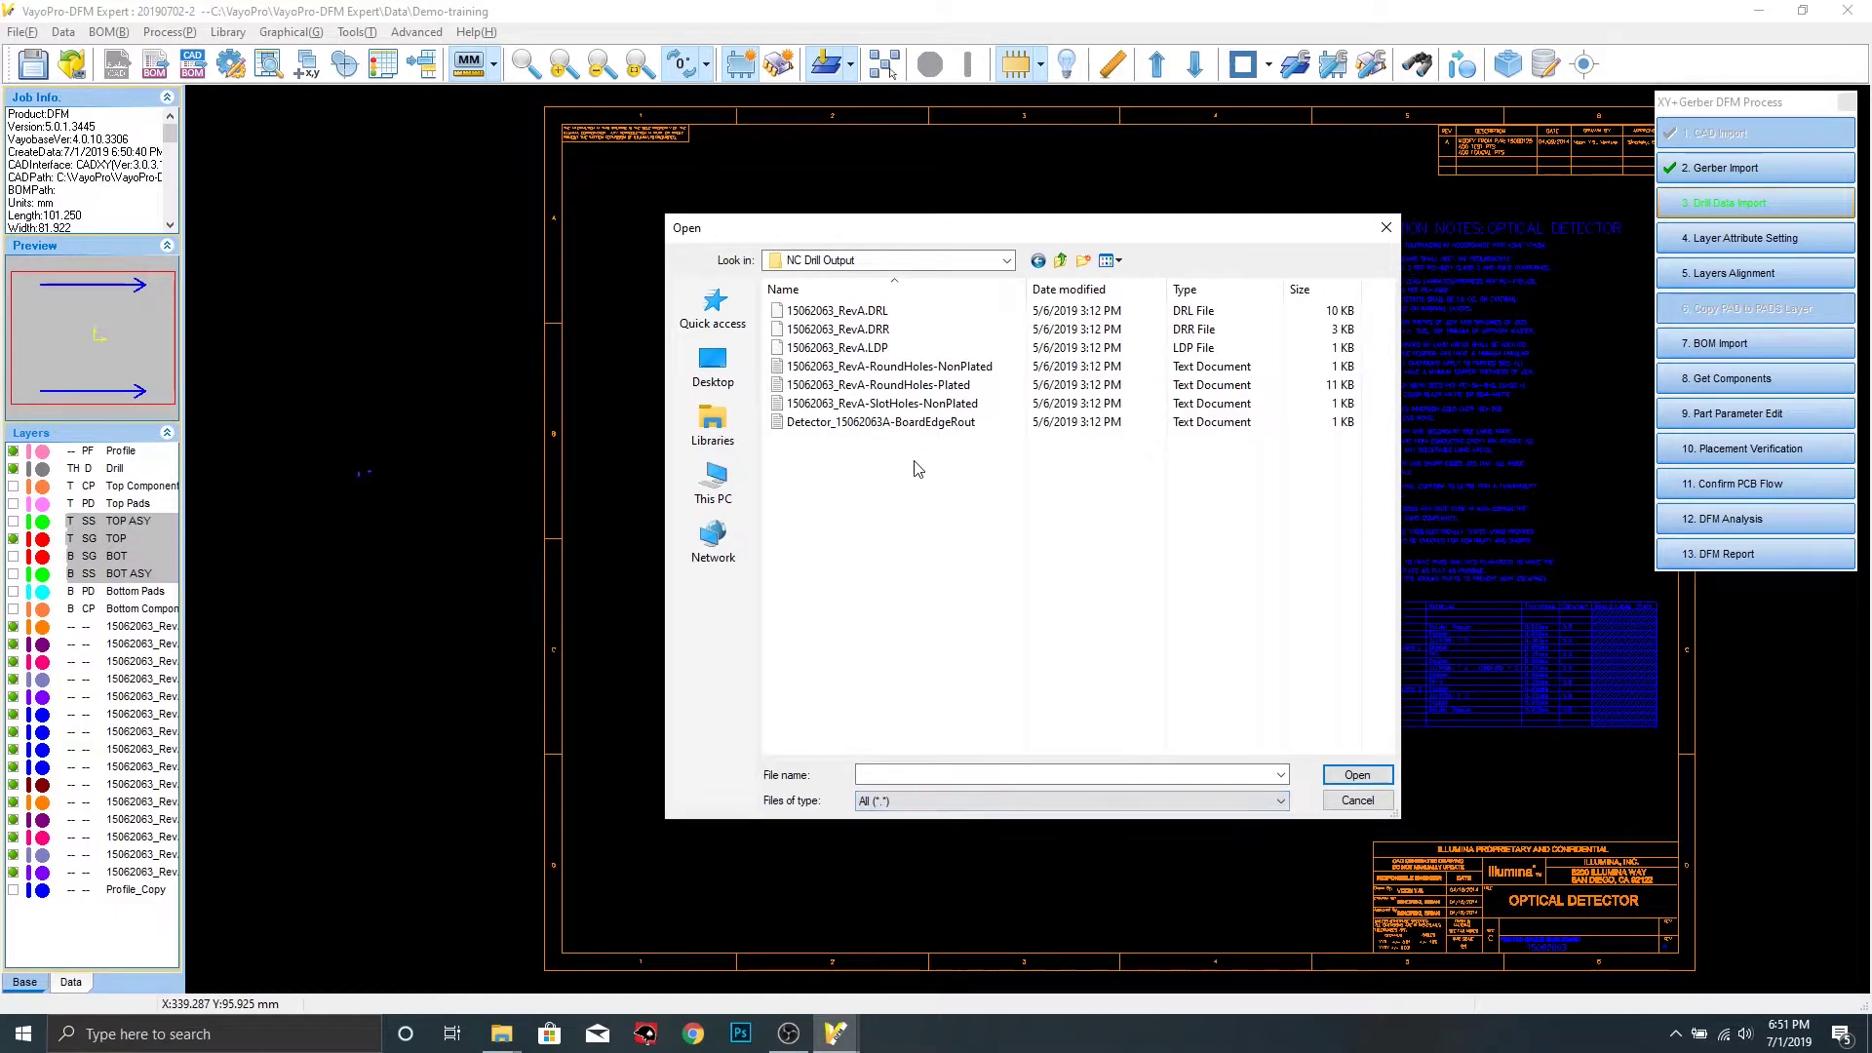
pyautogui.moveTo(918, 487); pyautogui.dragTo(875, 363)
pyautogui.click(1382, 776)
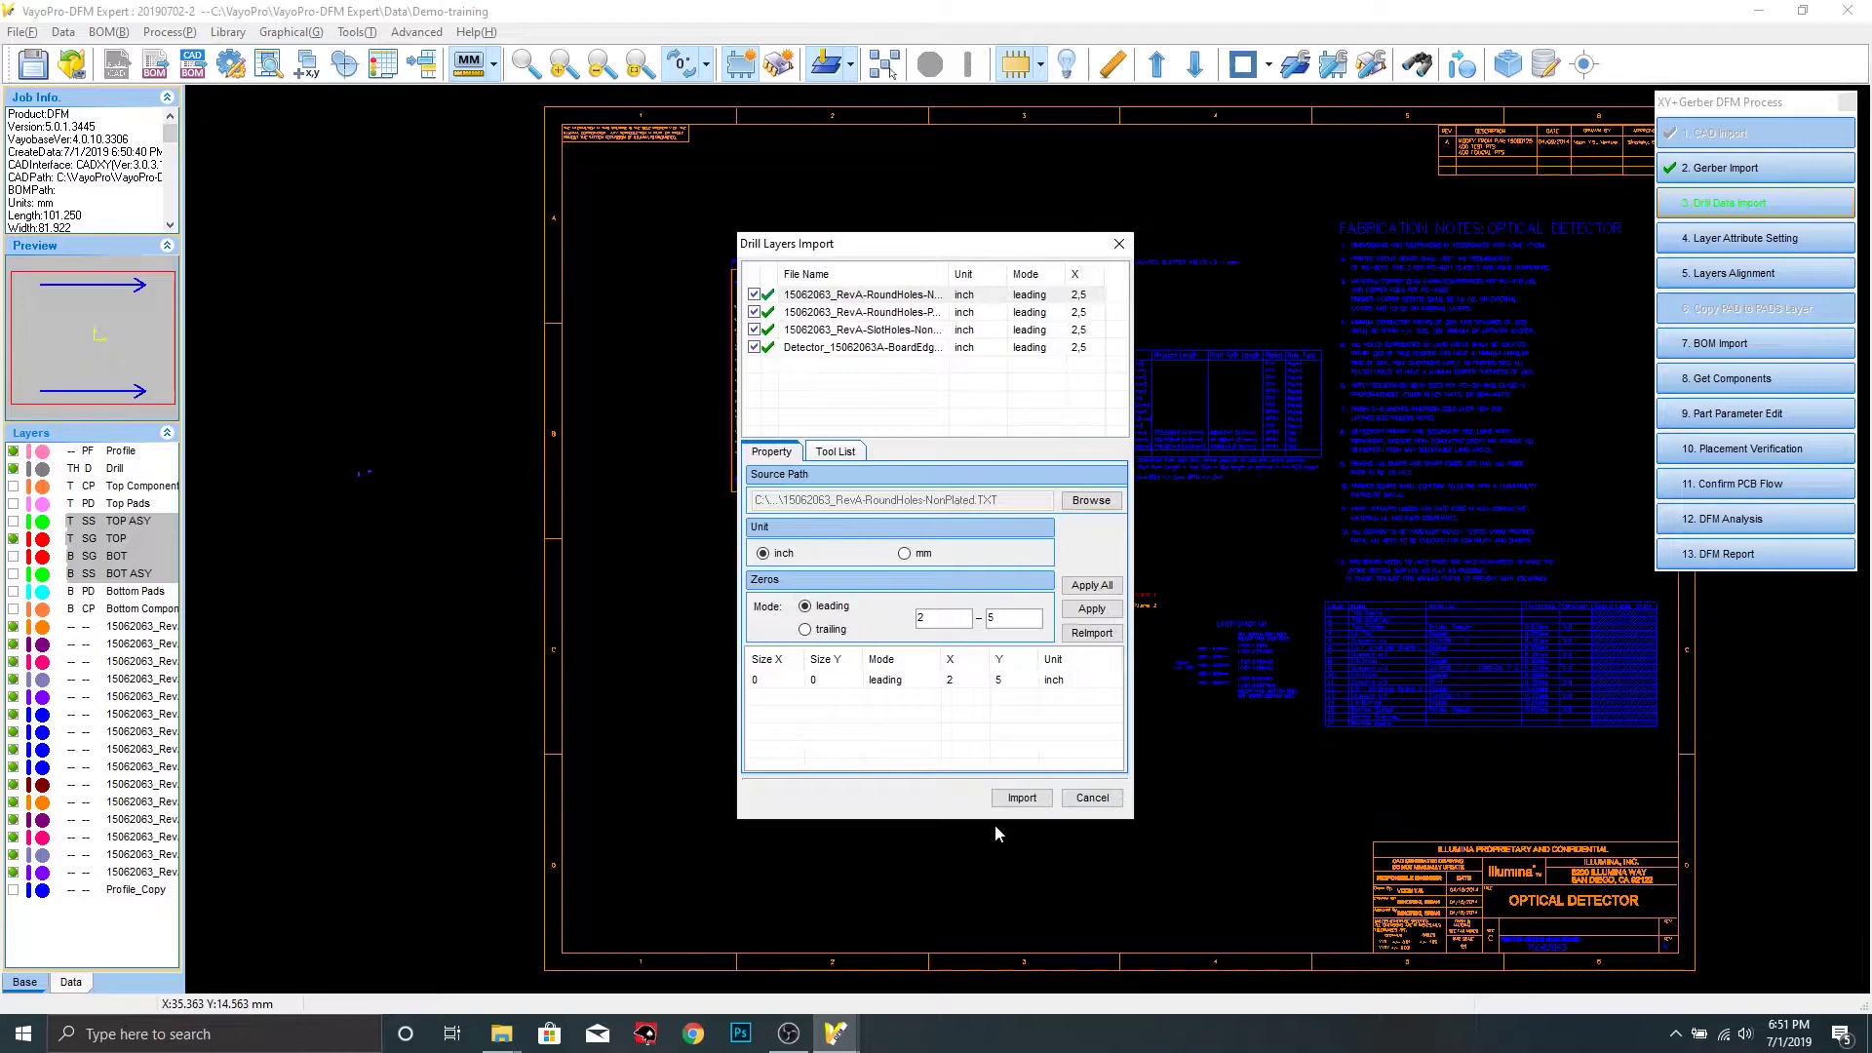
pyautogui.click(1022, 798)
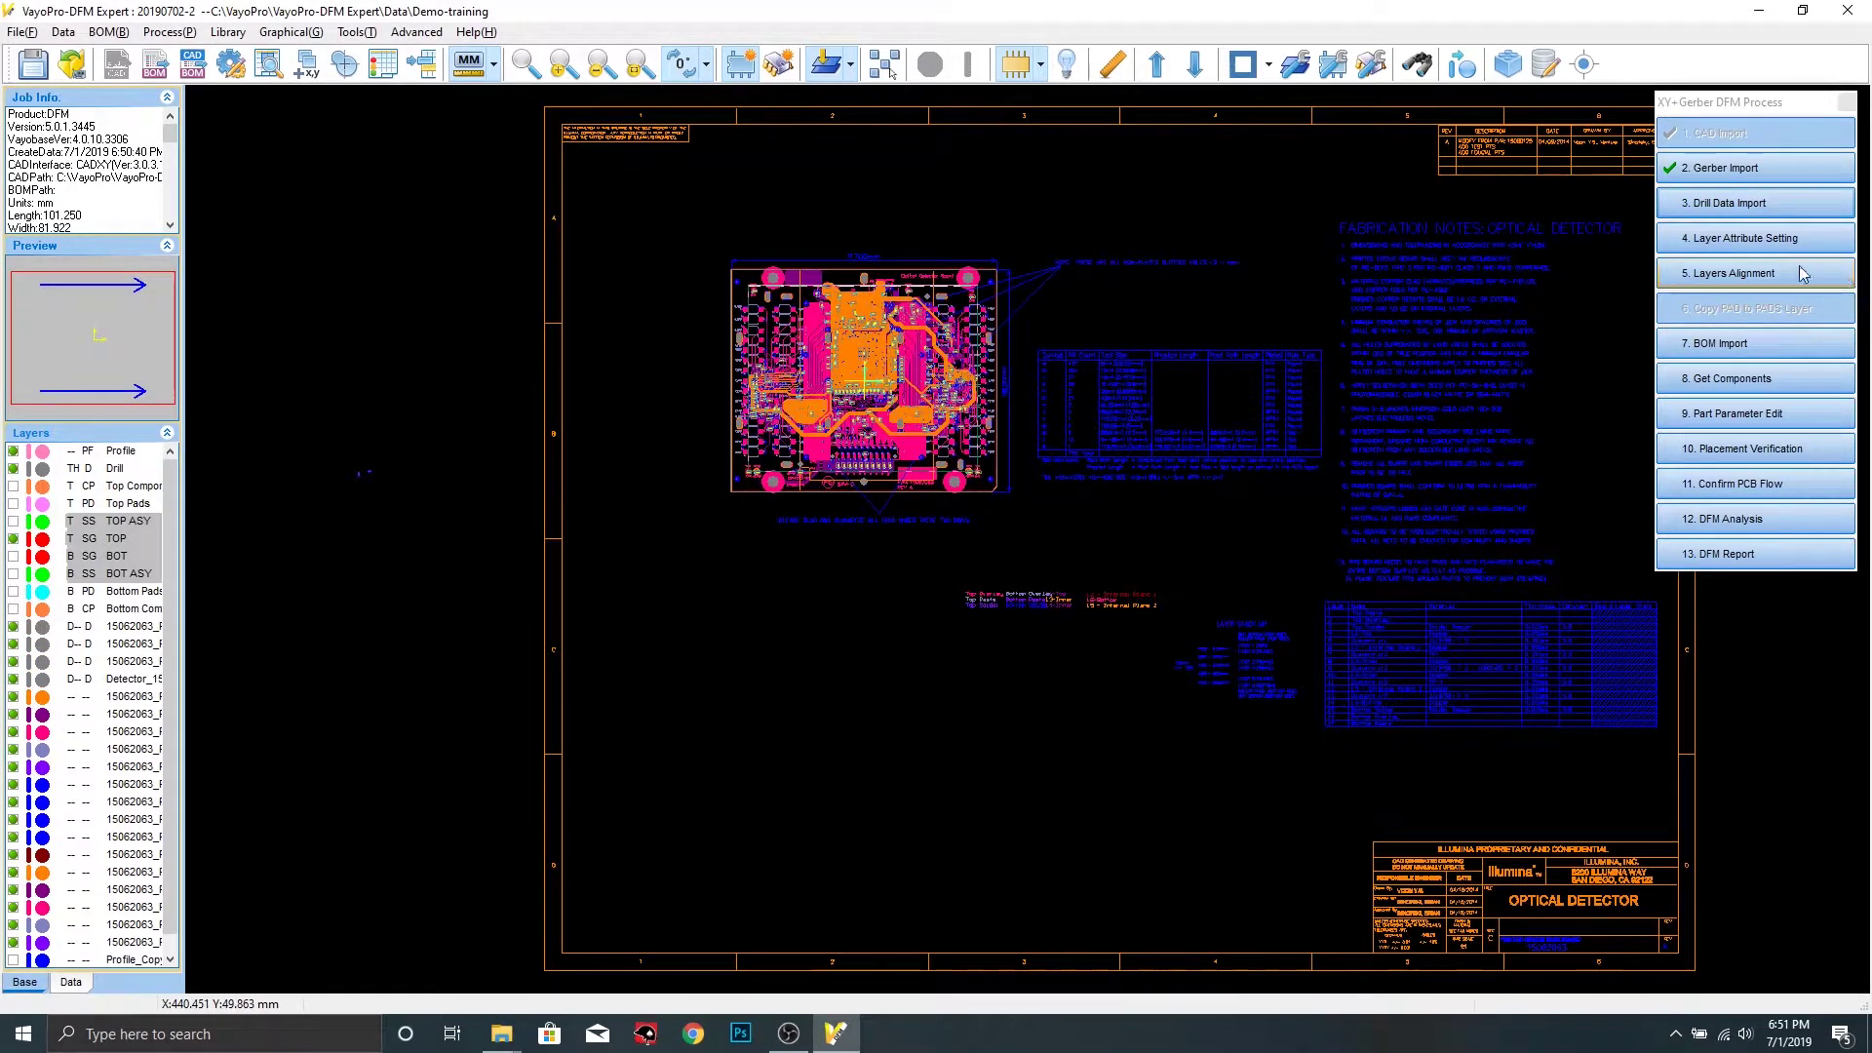
# Auto-assign layer types in Layer Manager and accept the drill layers as through-hole
pyautogui.click(1732, 240)
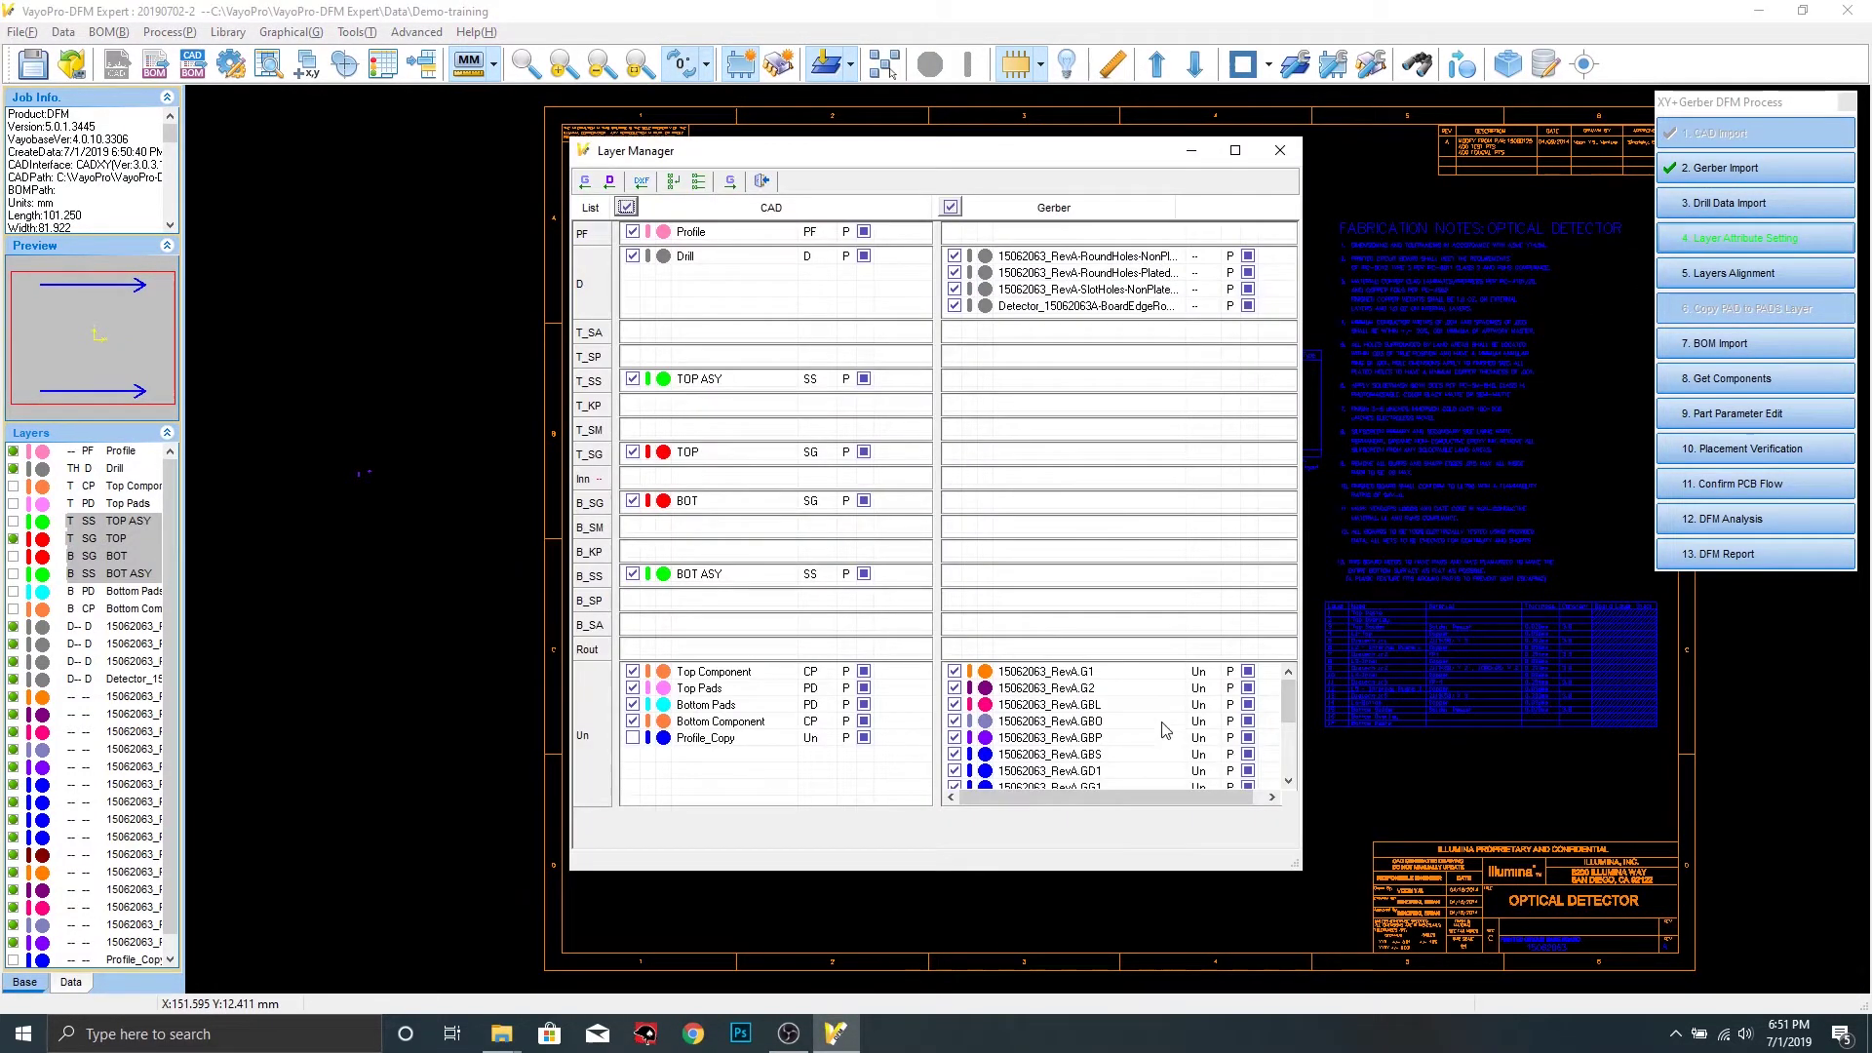
pyautogui.click(699, 182)
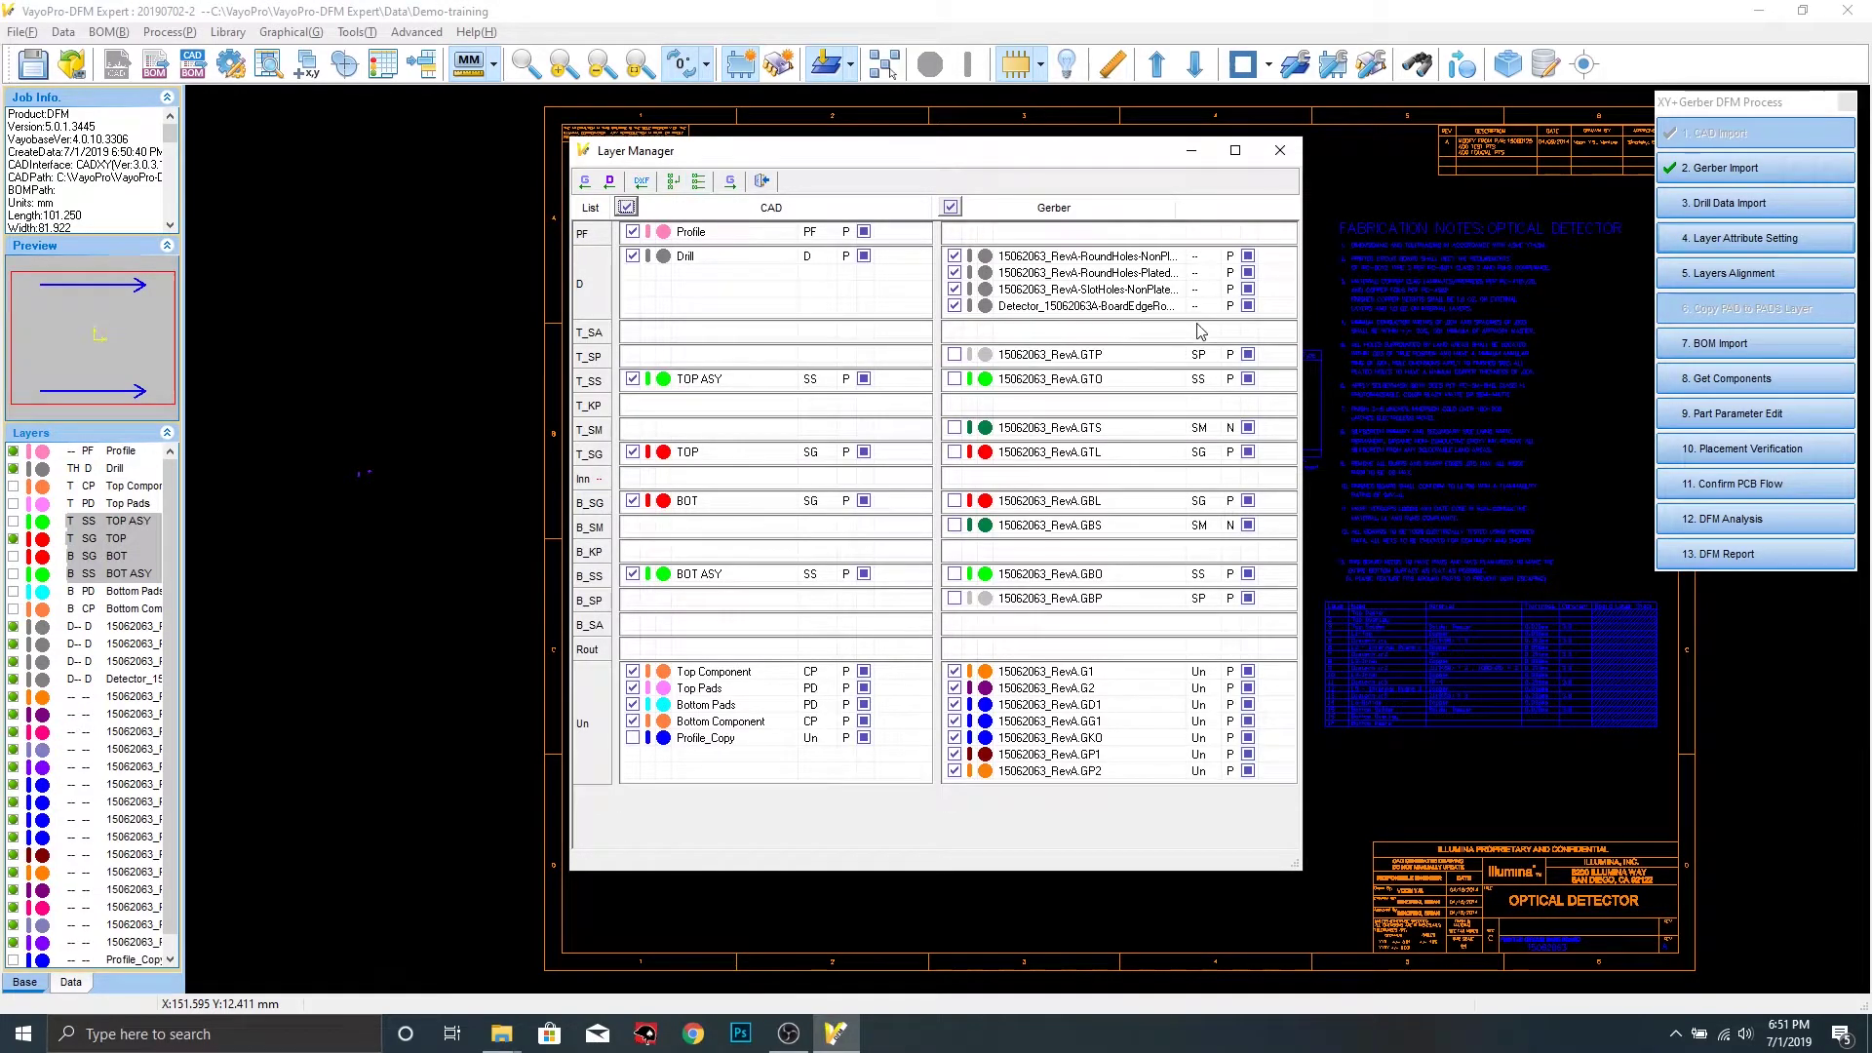
pyautogui.click(1280, 150)
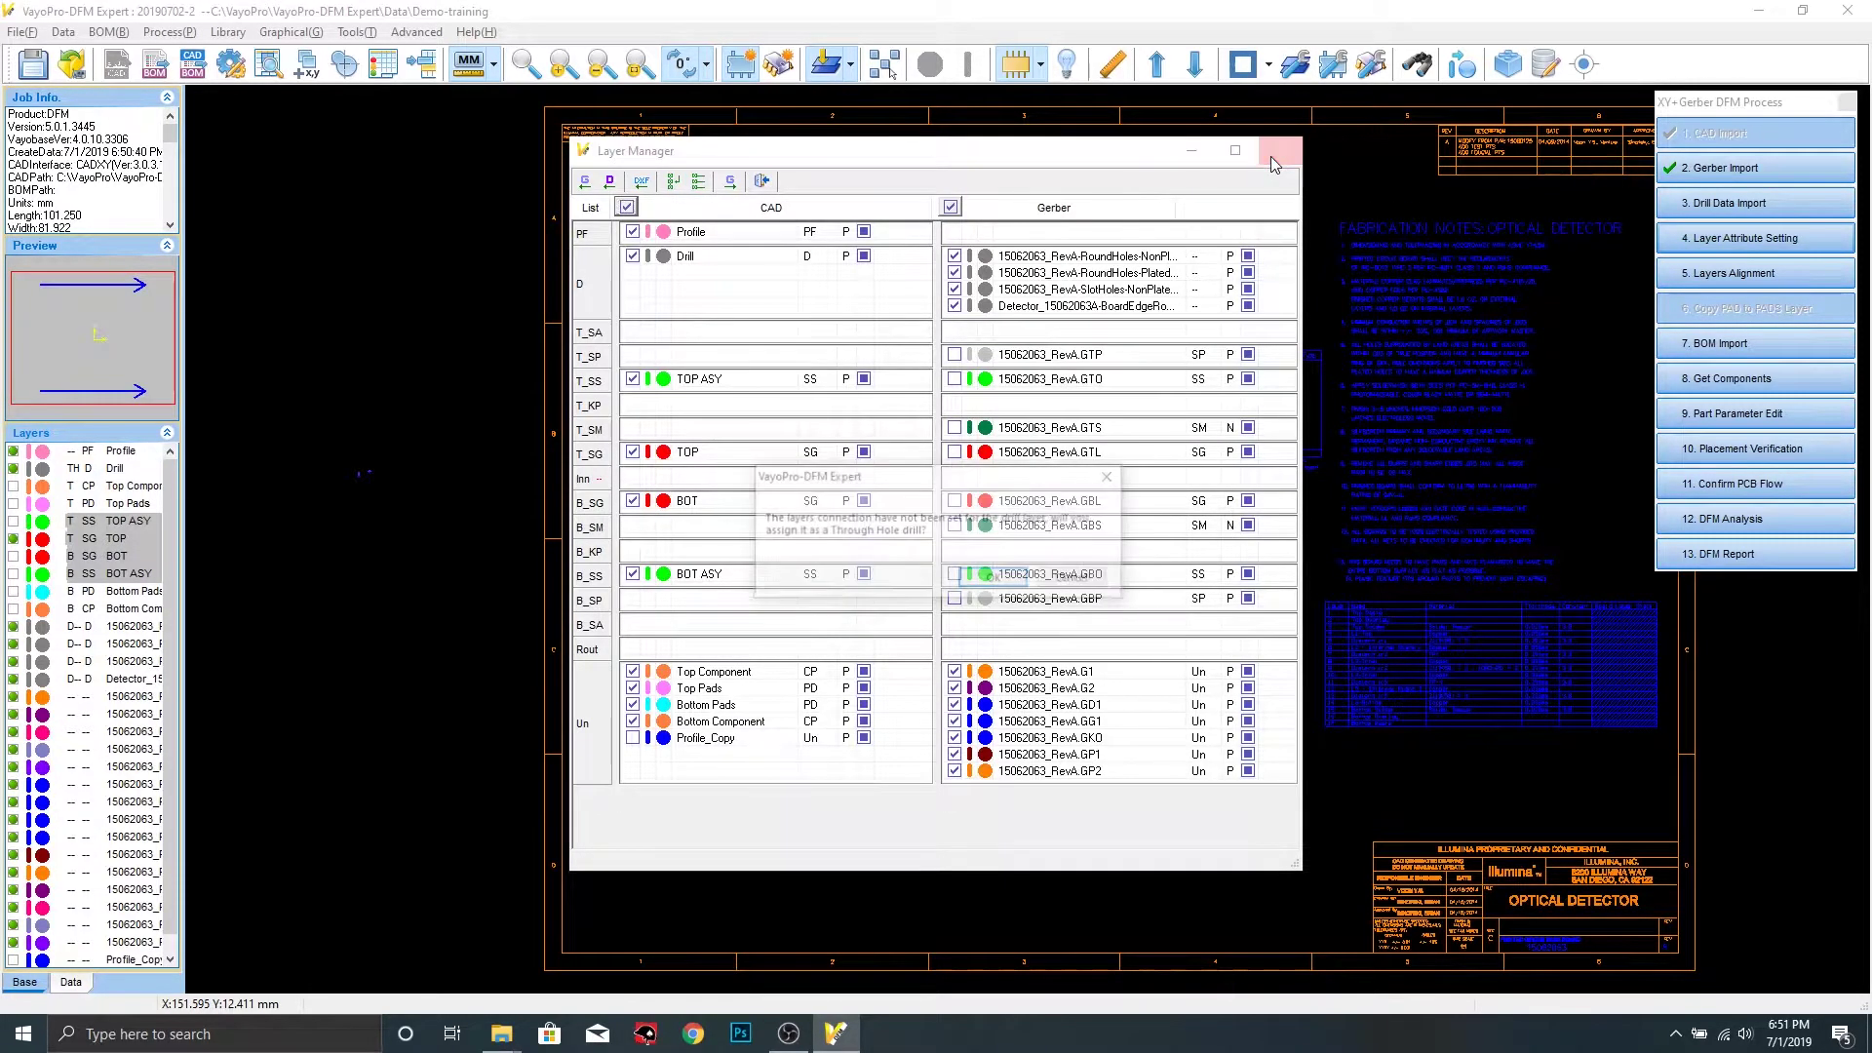
pyautogui.click(995, 580)
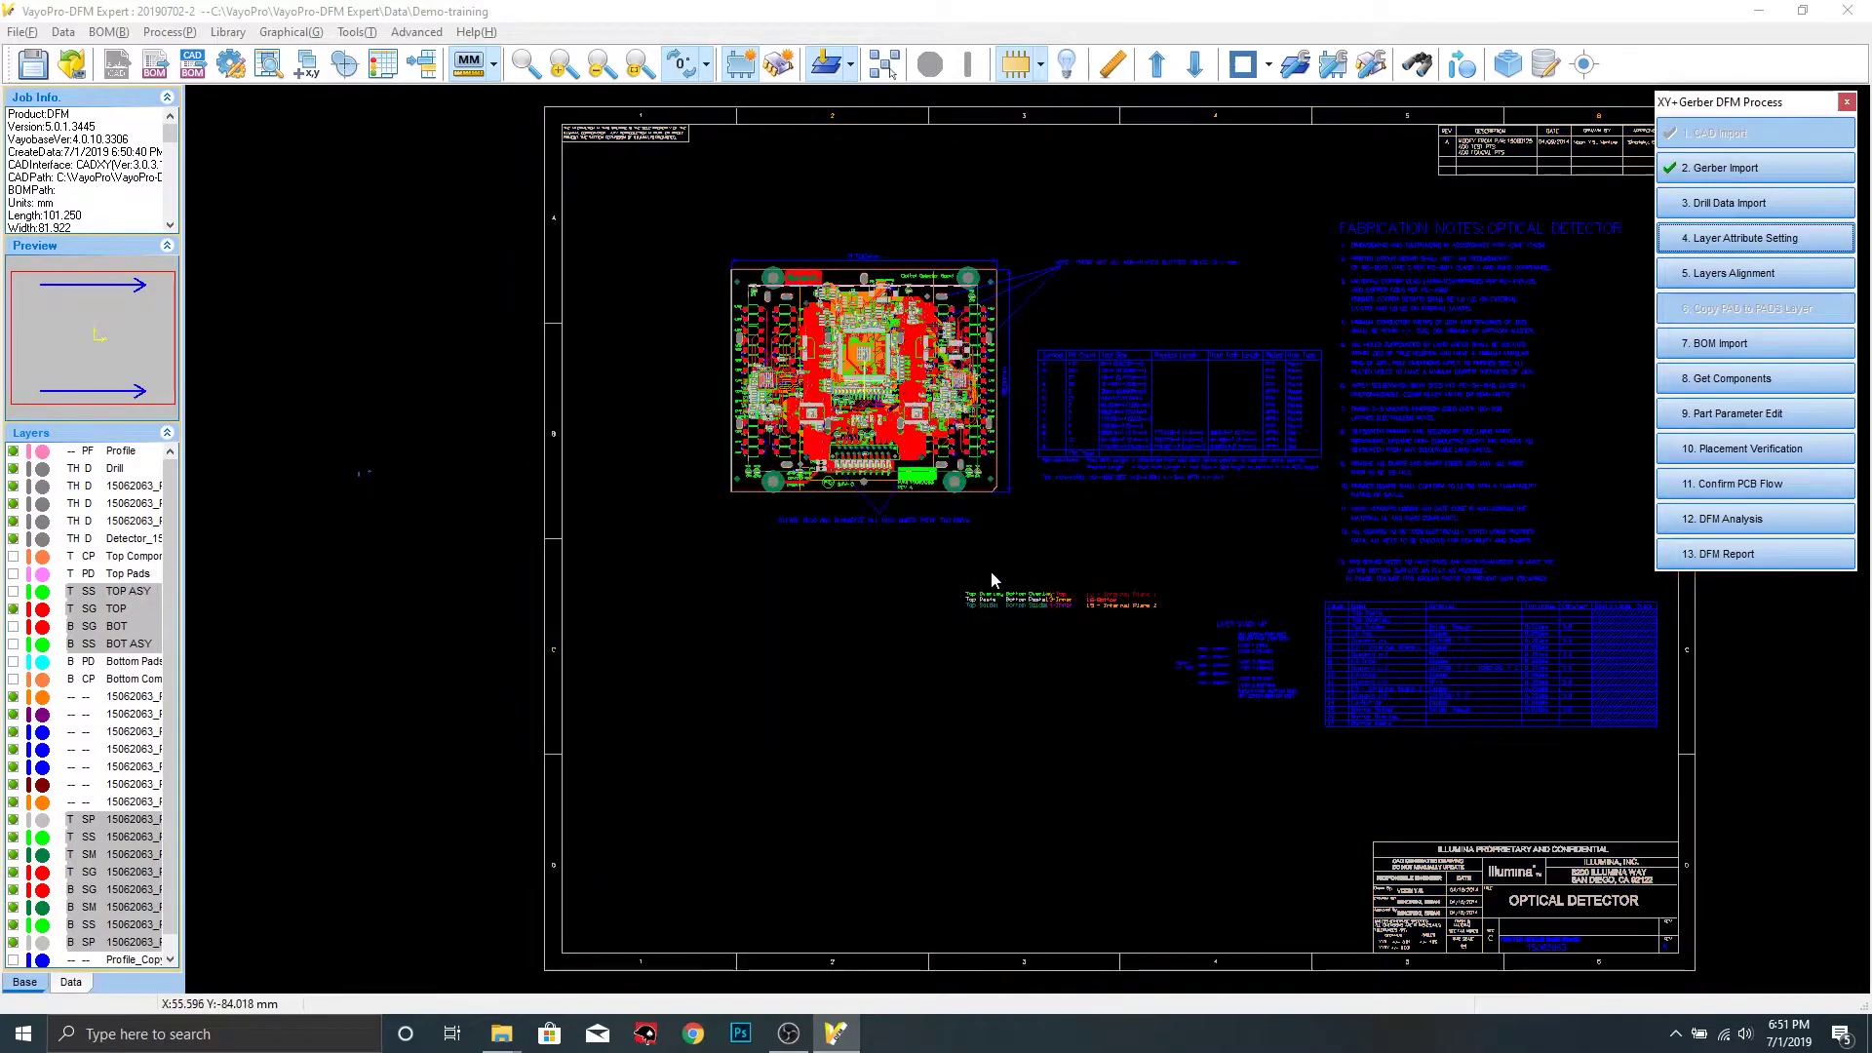
# Hide all layers except GTL and centre the board in the view
pyautogui.click(186, 580)
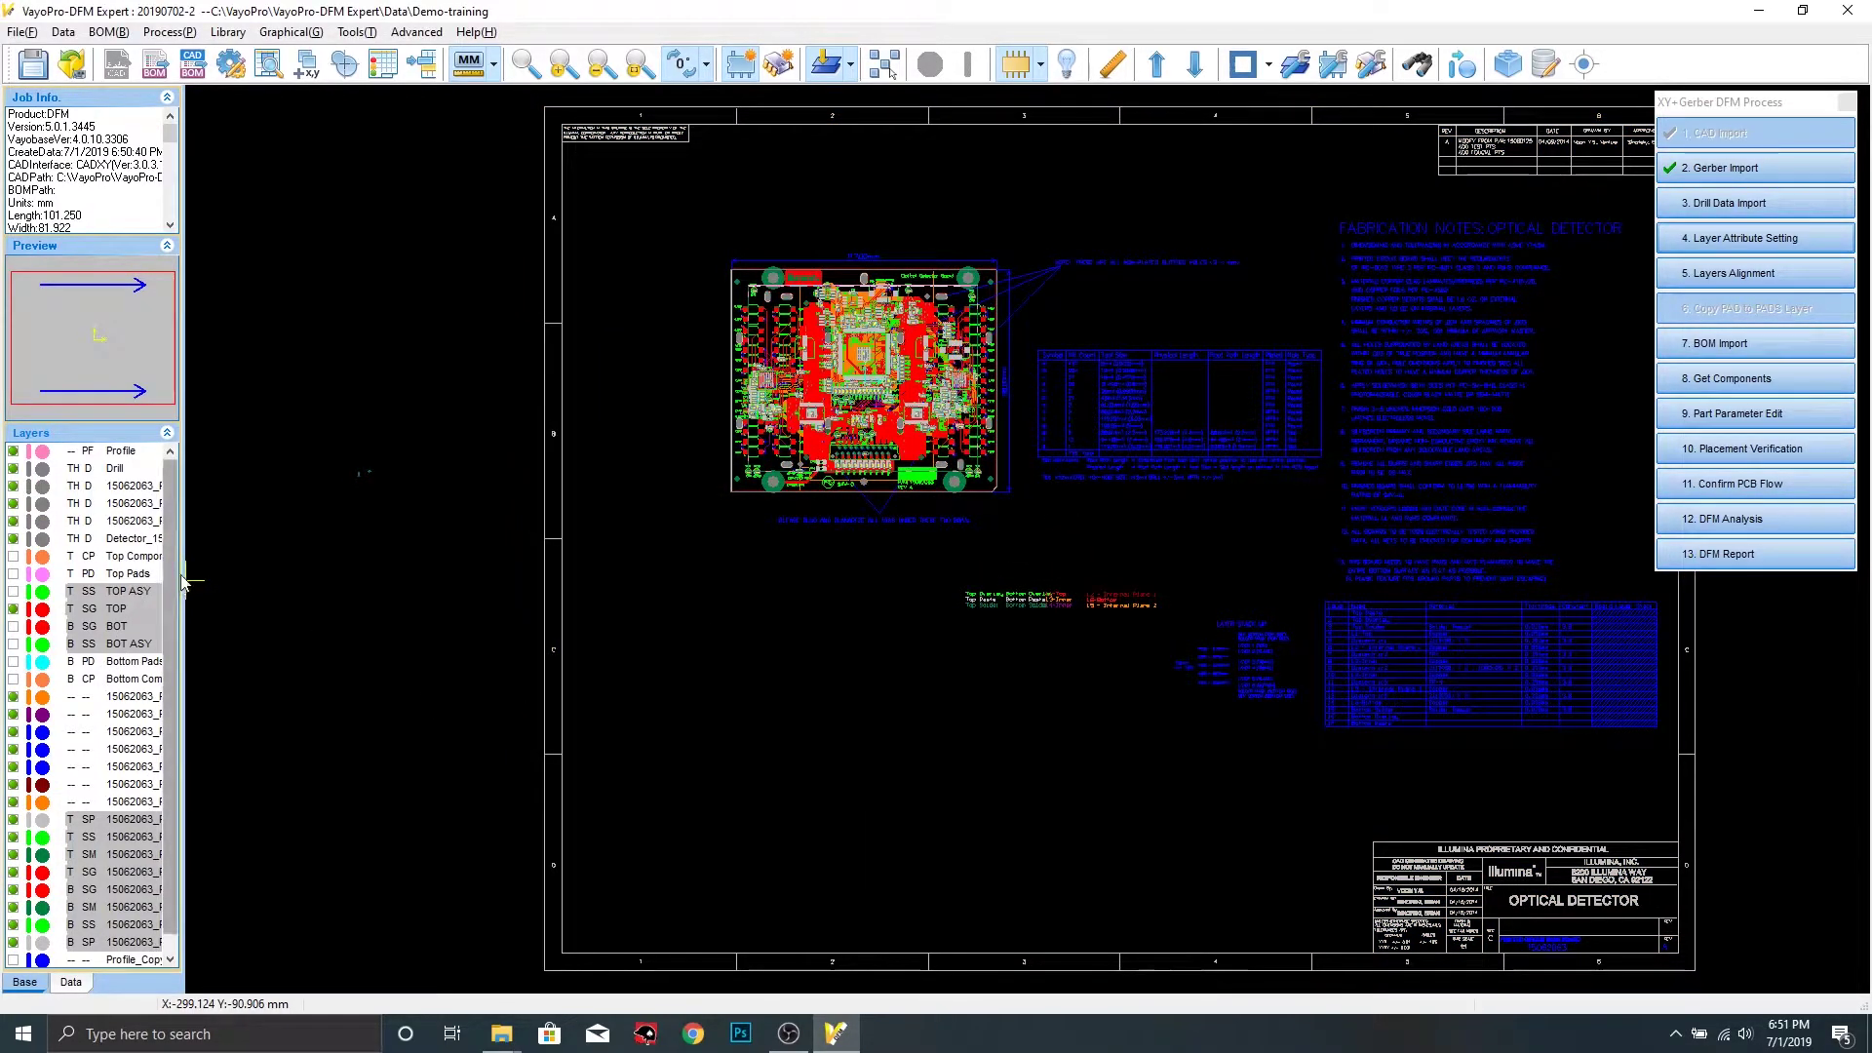
pyautogui.moveTo(182, 580); pyautogui.dragTo(235, 578)
pyautogui.rightClick(103, 592)
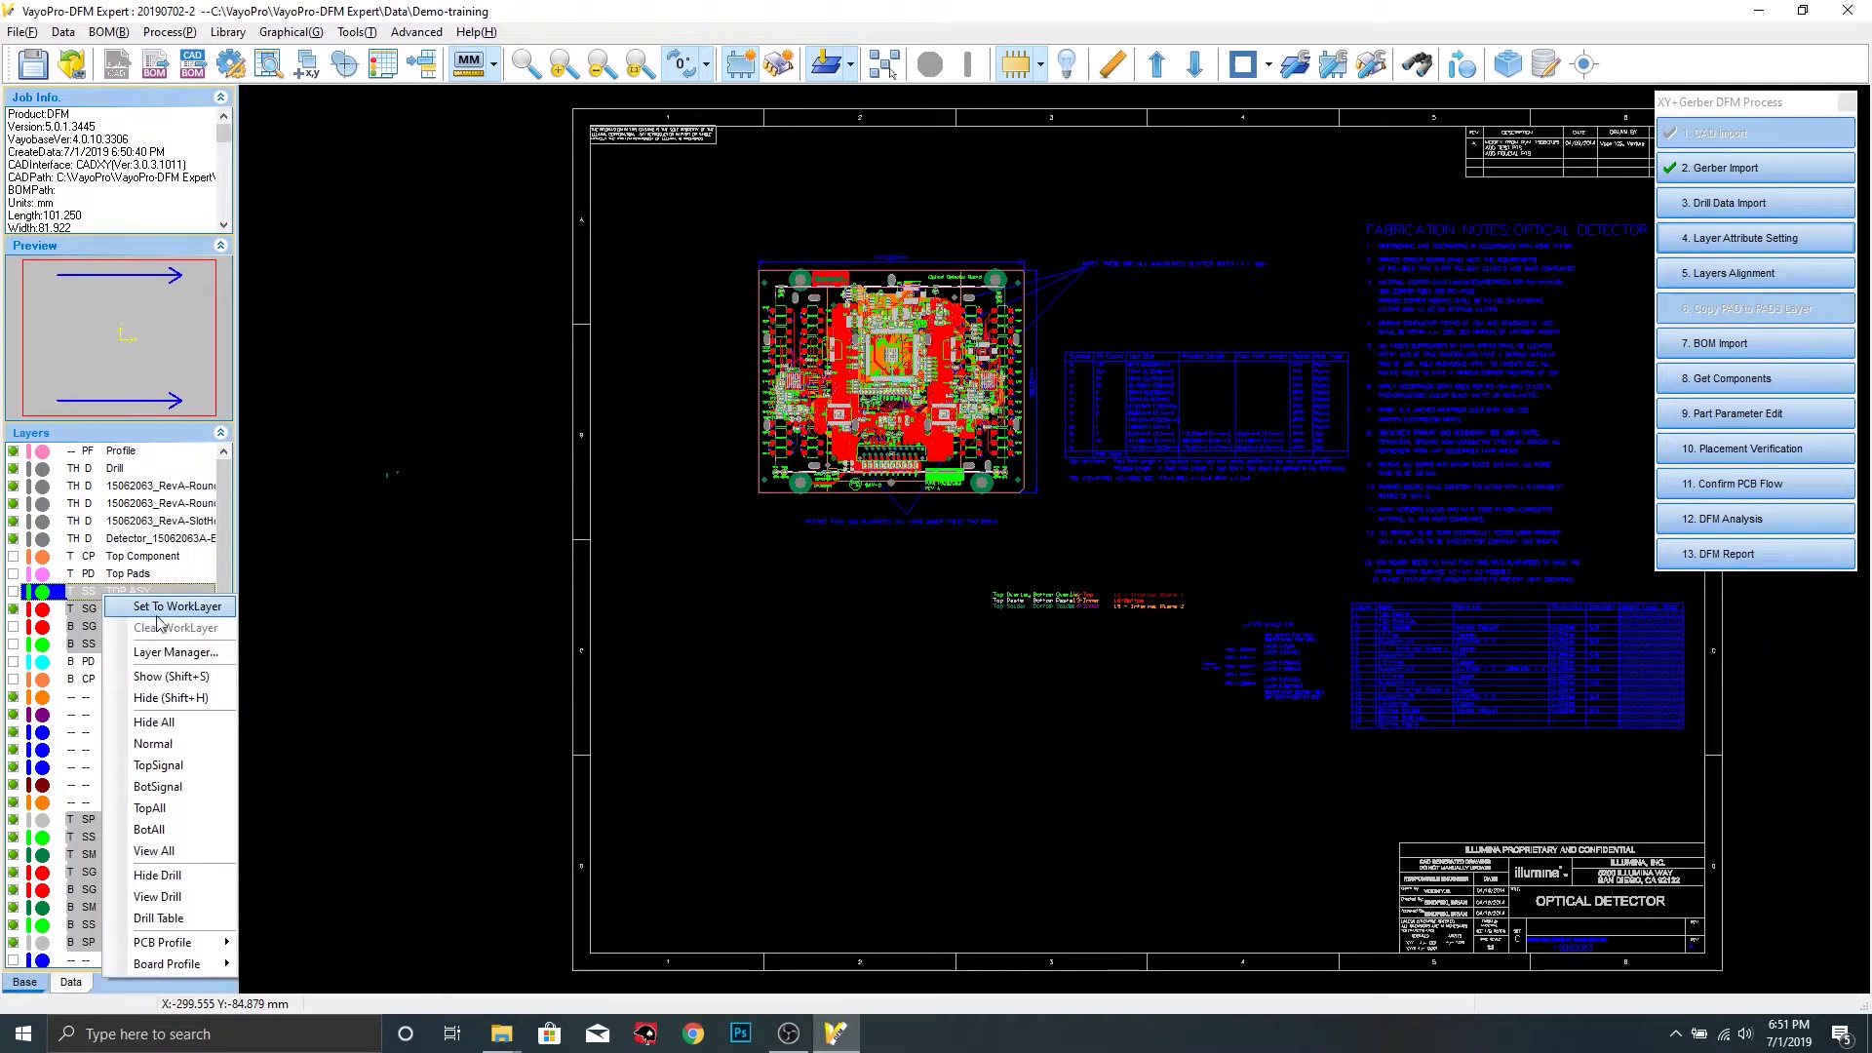
pyautogui.click(172, 726)
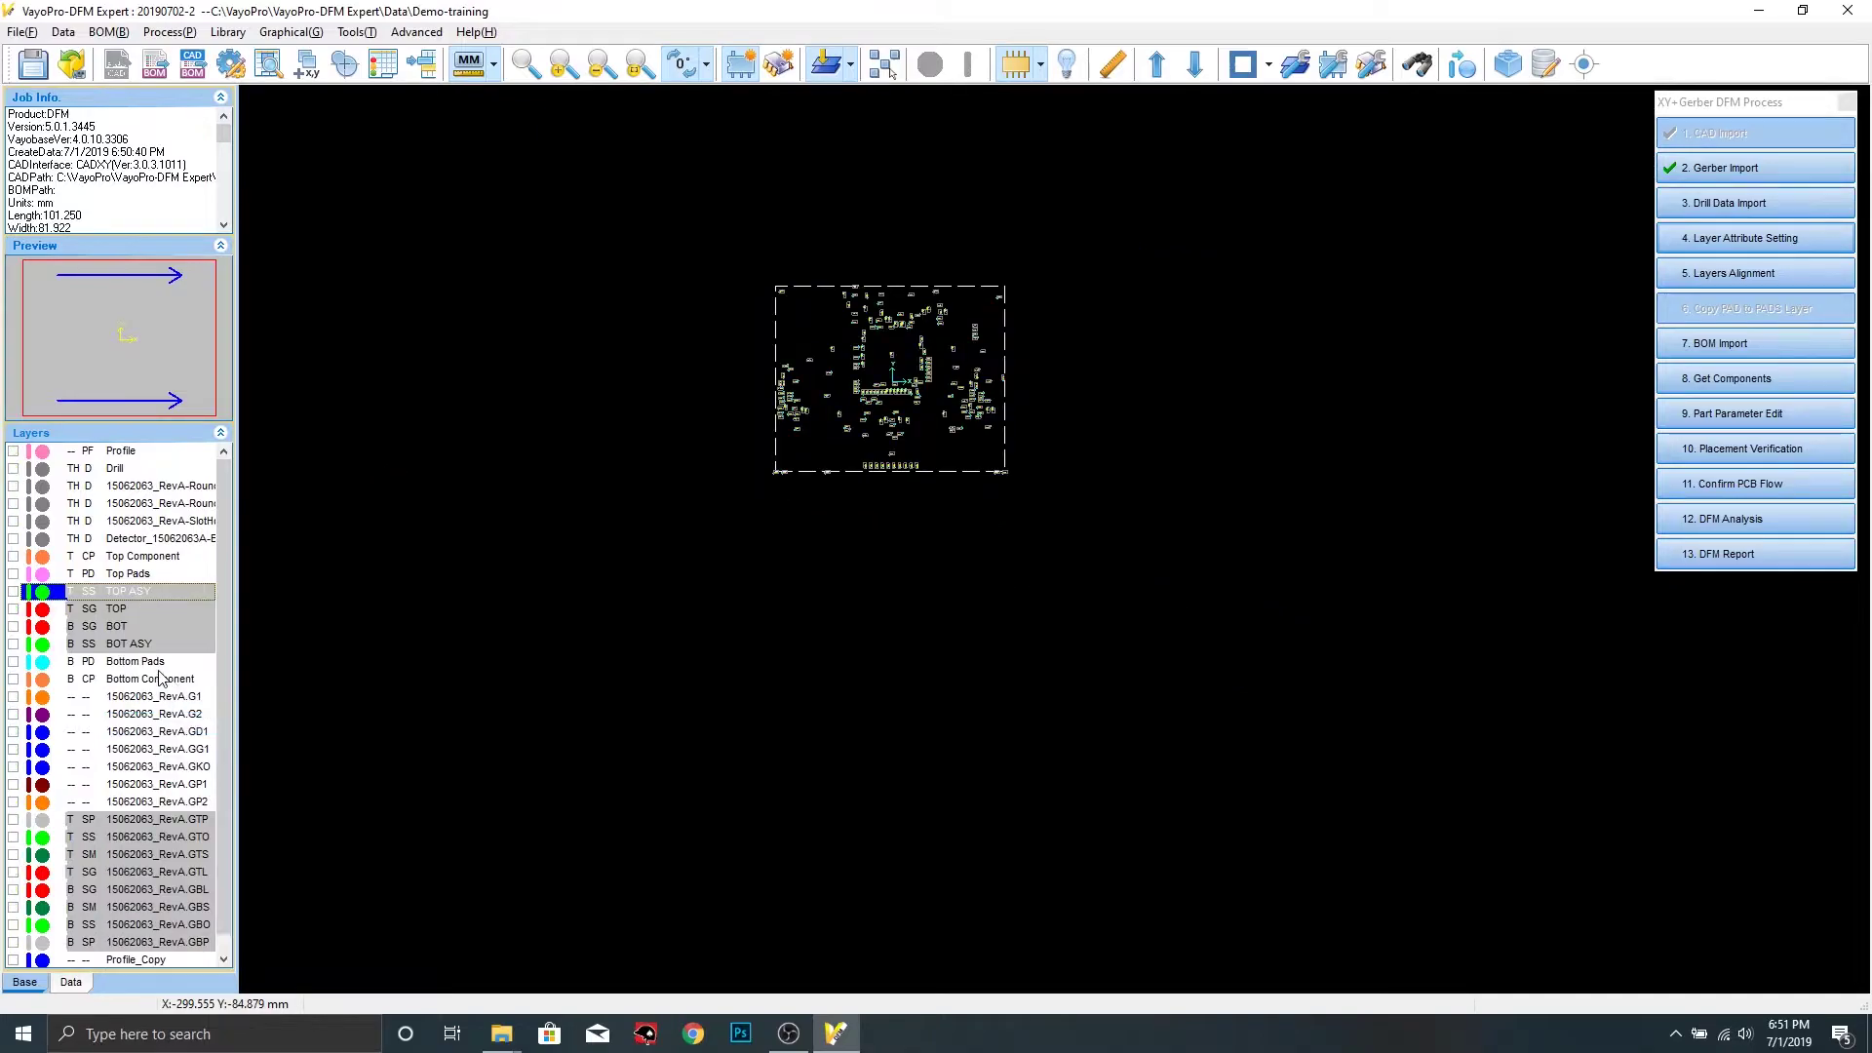
pyautogui.scroll(-1, 220, 751)
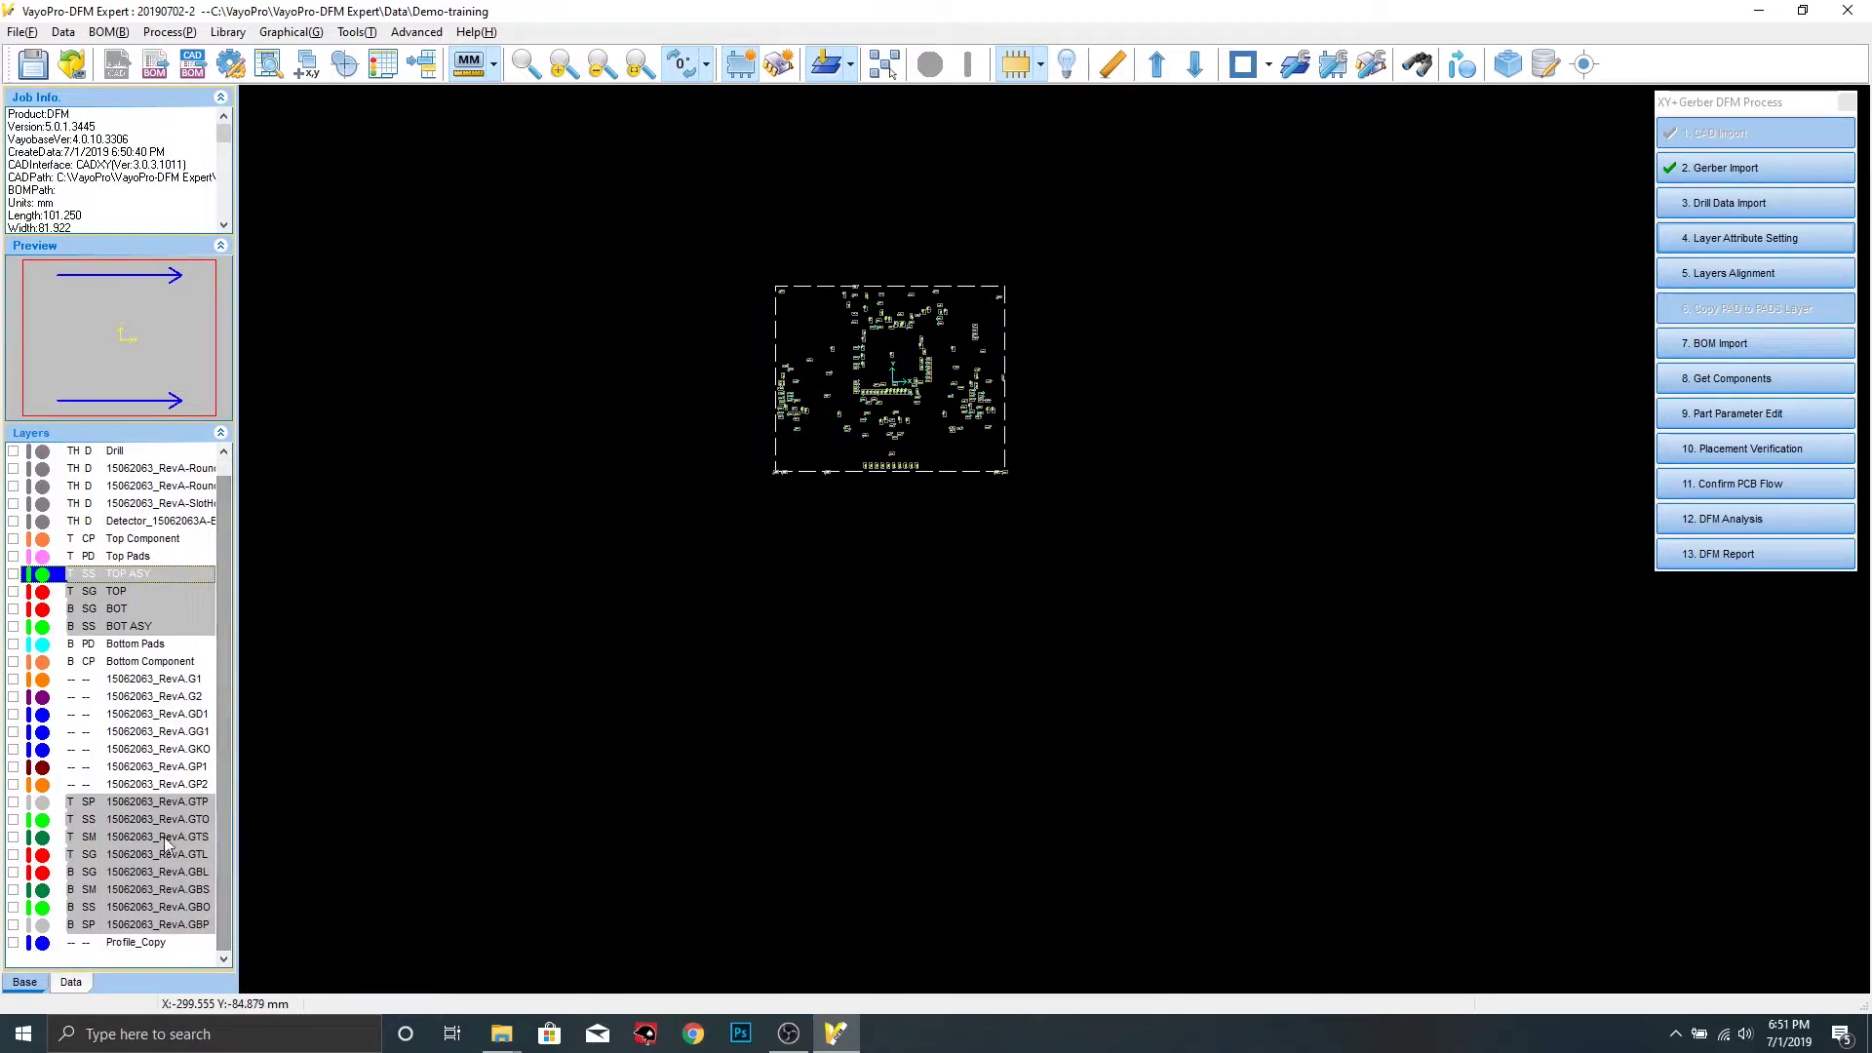
pyautogui.click(13, 855)
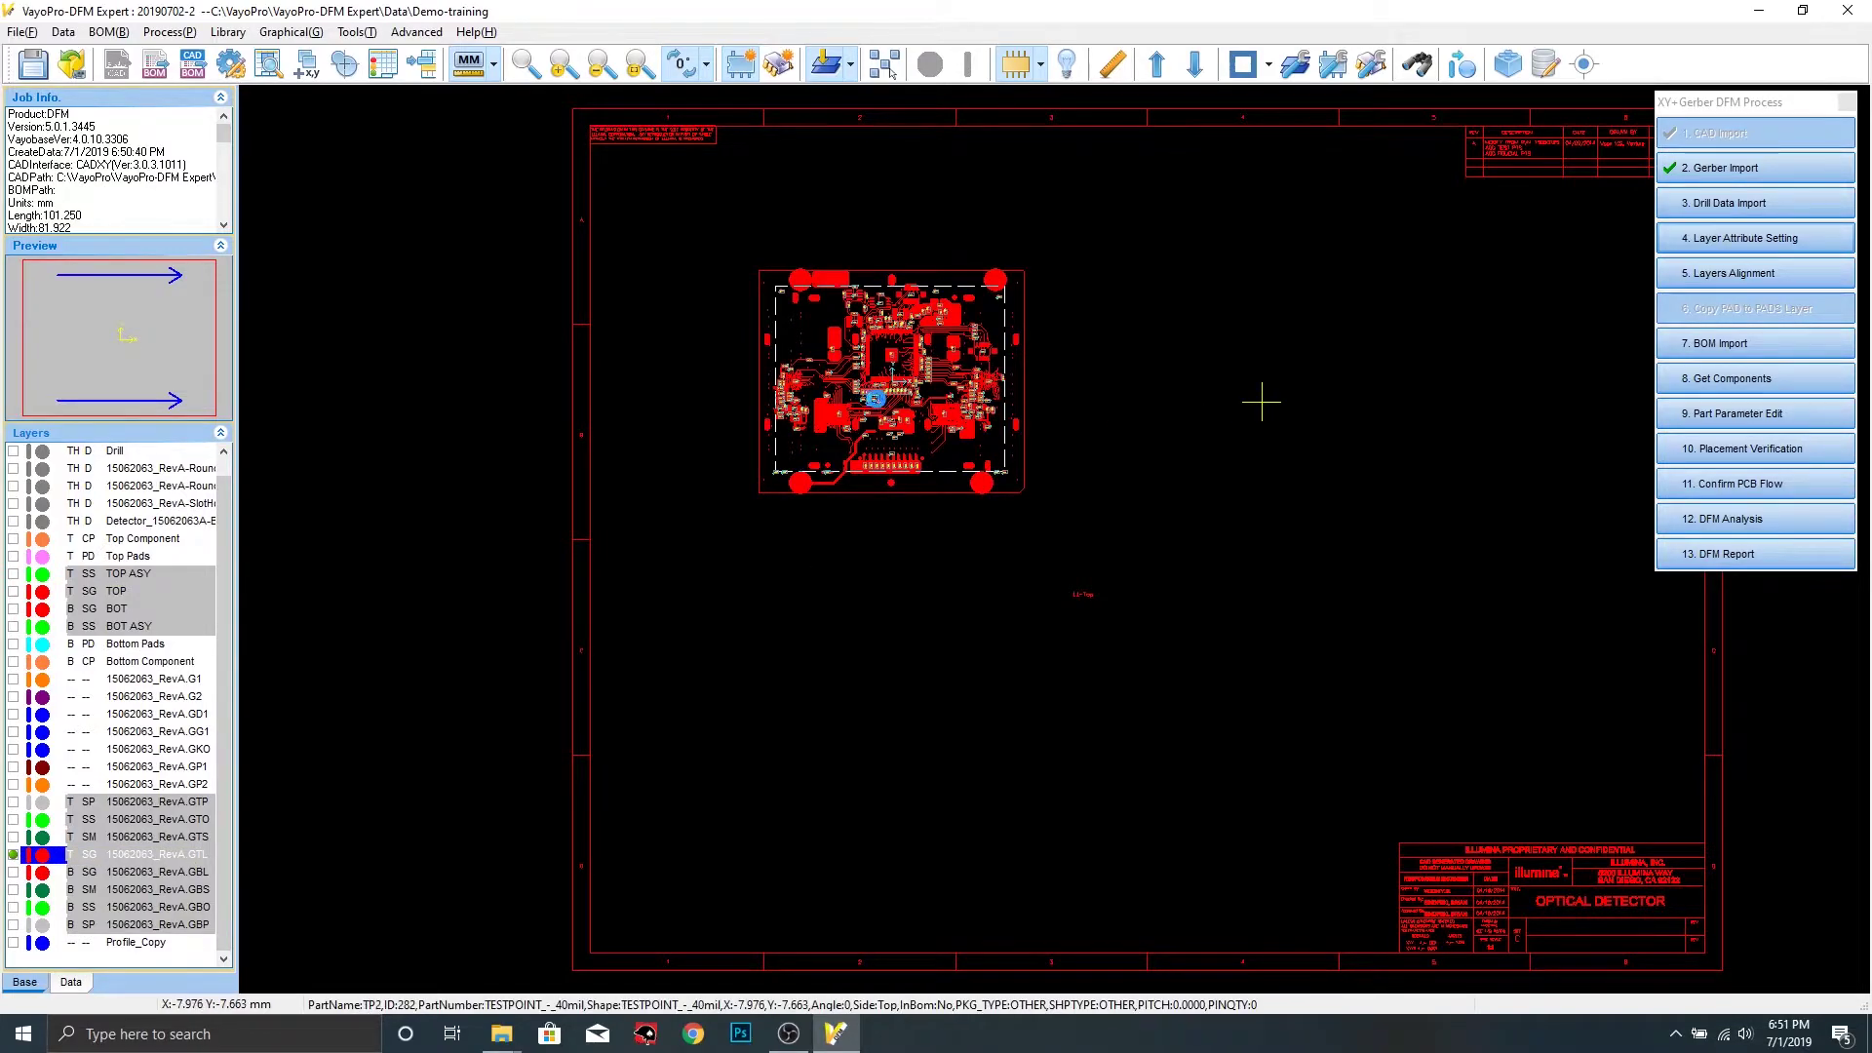
pyautogui.scroll(2, 875, 399)
pyautogui.moveTo(780, 208); pyautogui.dragTo(1053, 632, button='middle')
pyautogui.scroll(2, 995, 505)
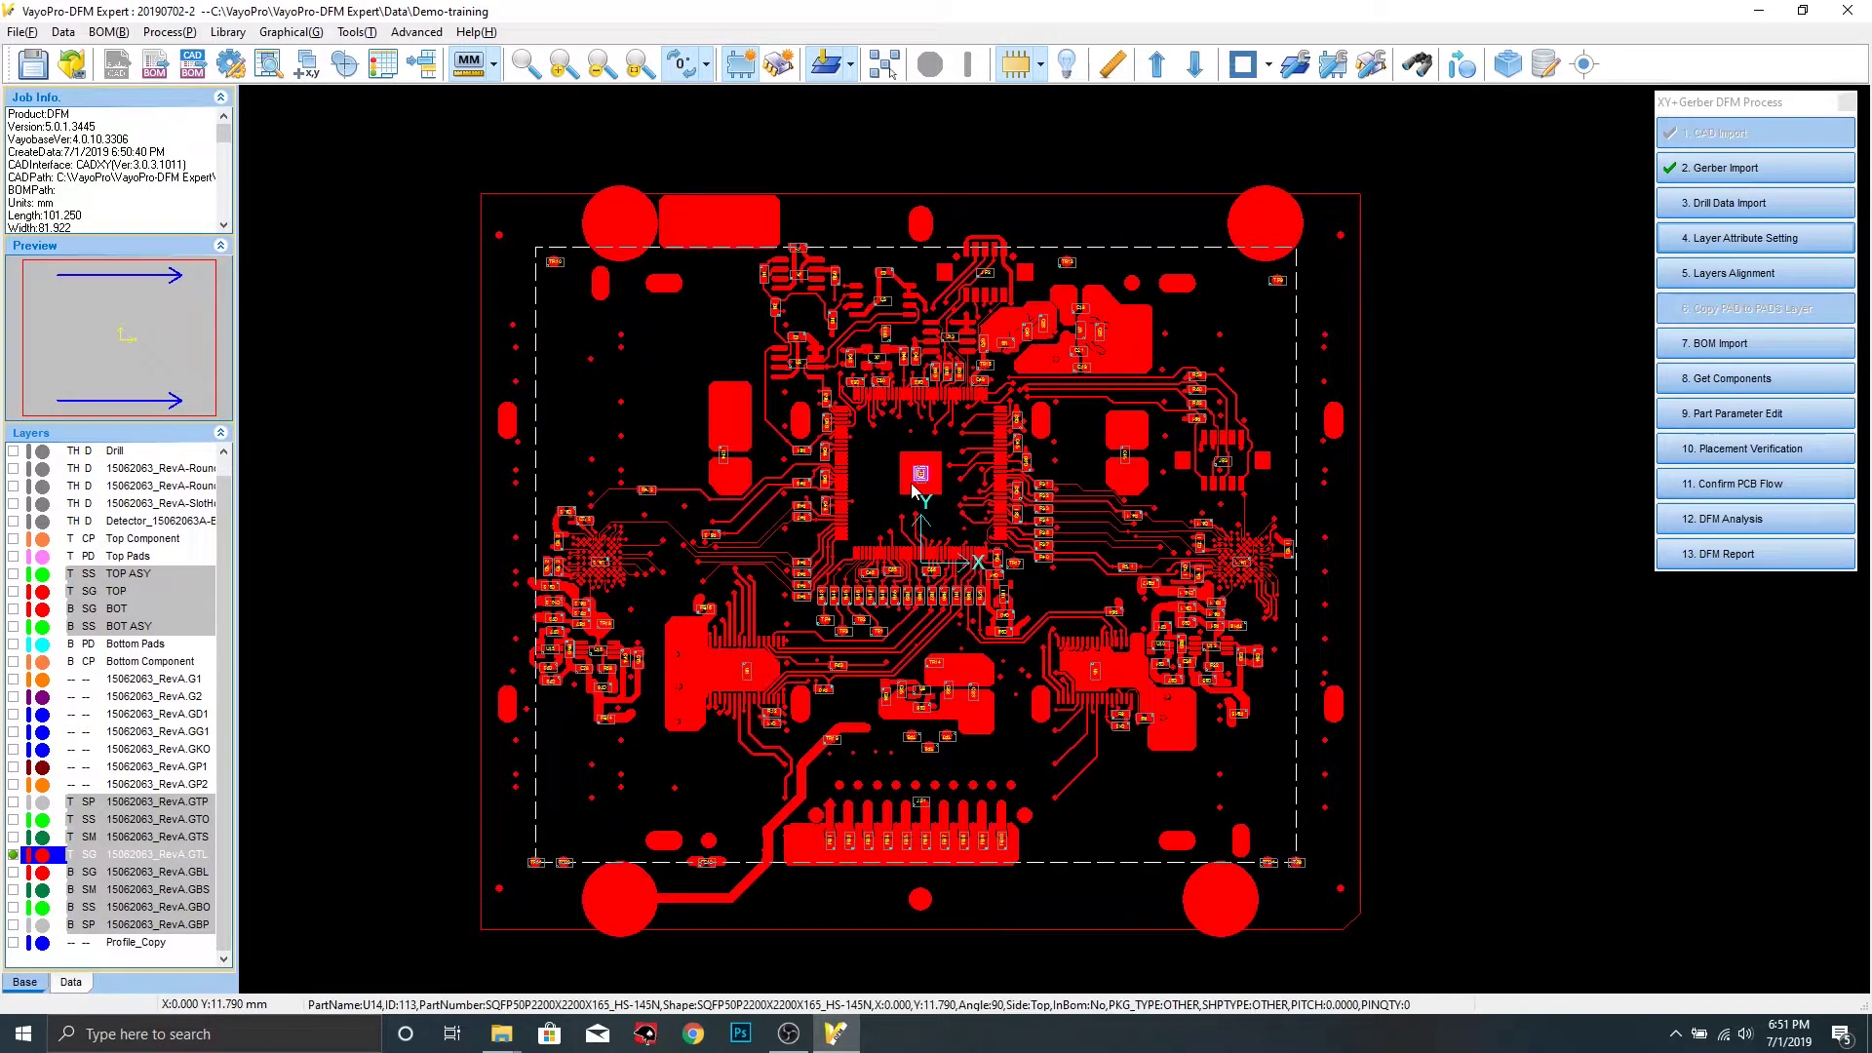
# Make GTL the work layer, copy all its pads to Top Pads, and save the job
pyautogui.rightClick(71, 863)
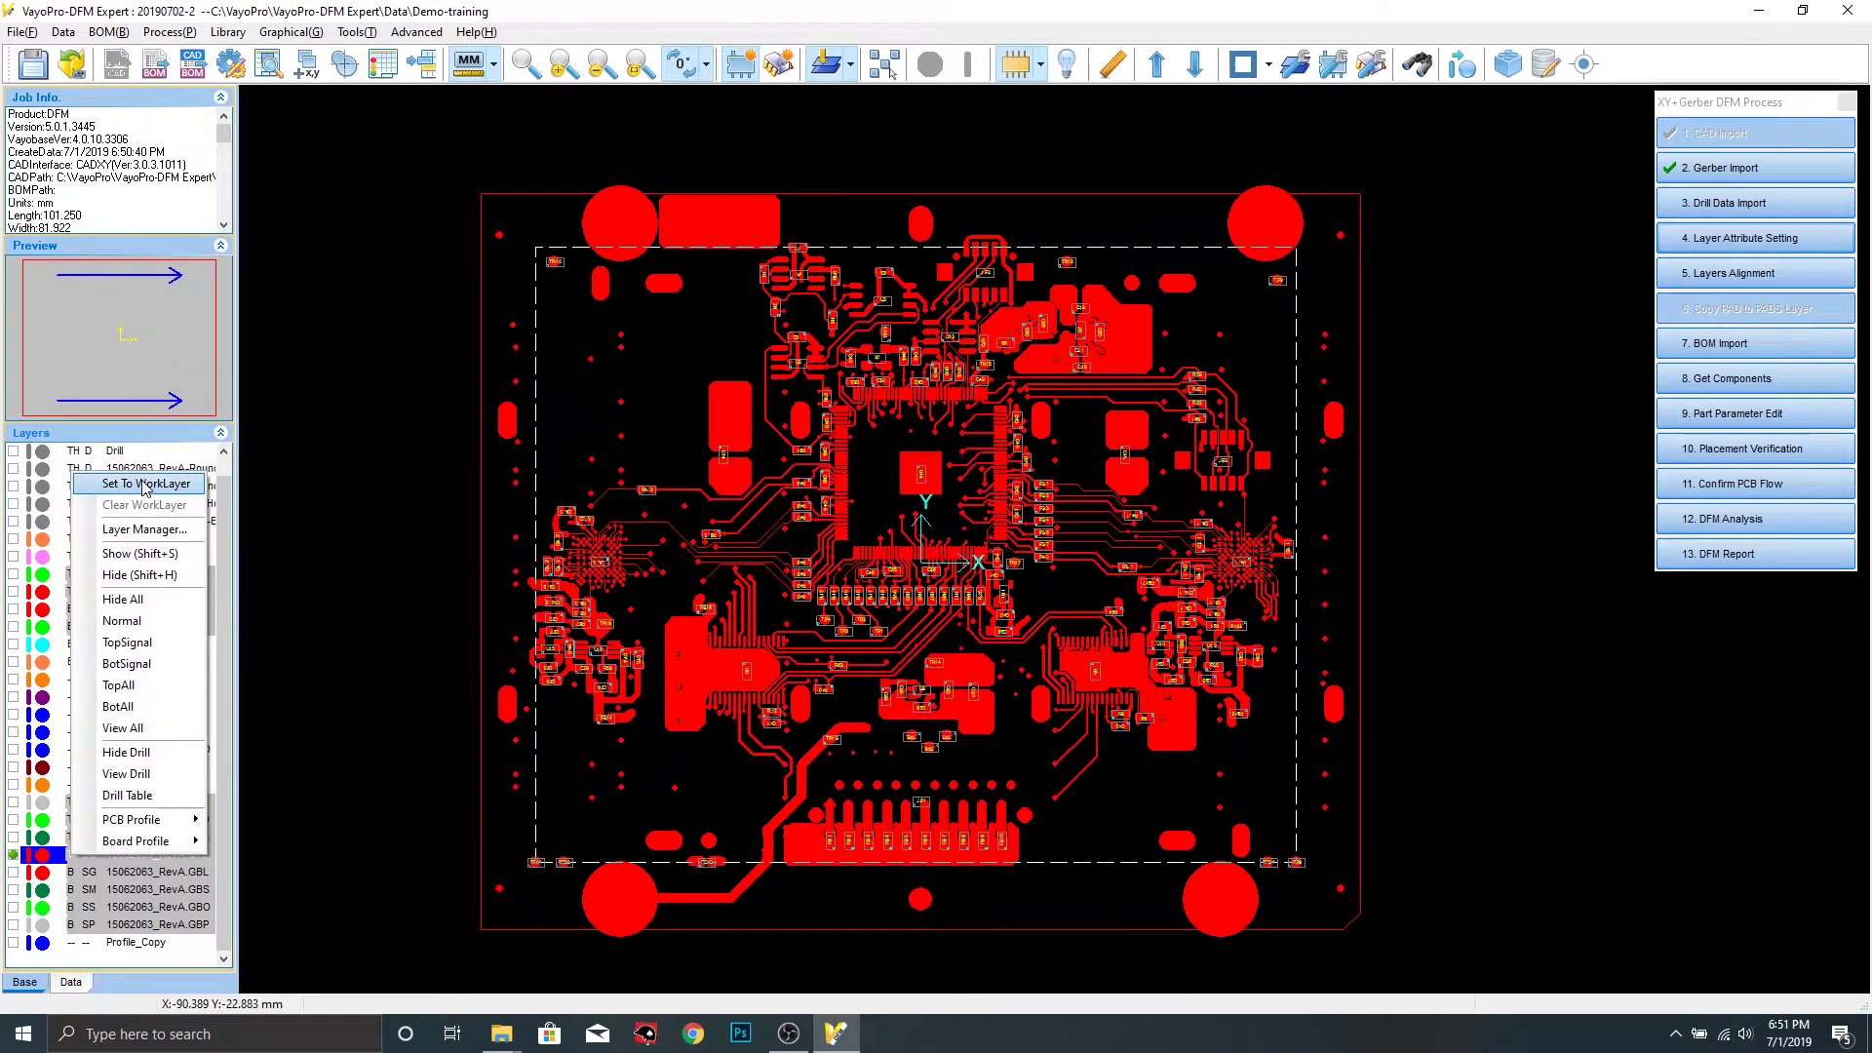
pyautogui.click(212, 487)
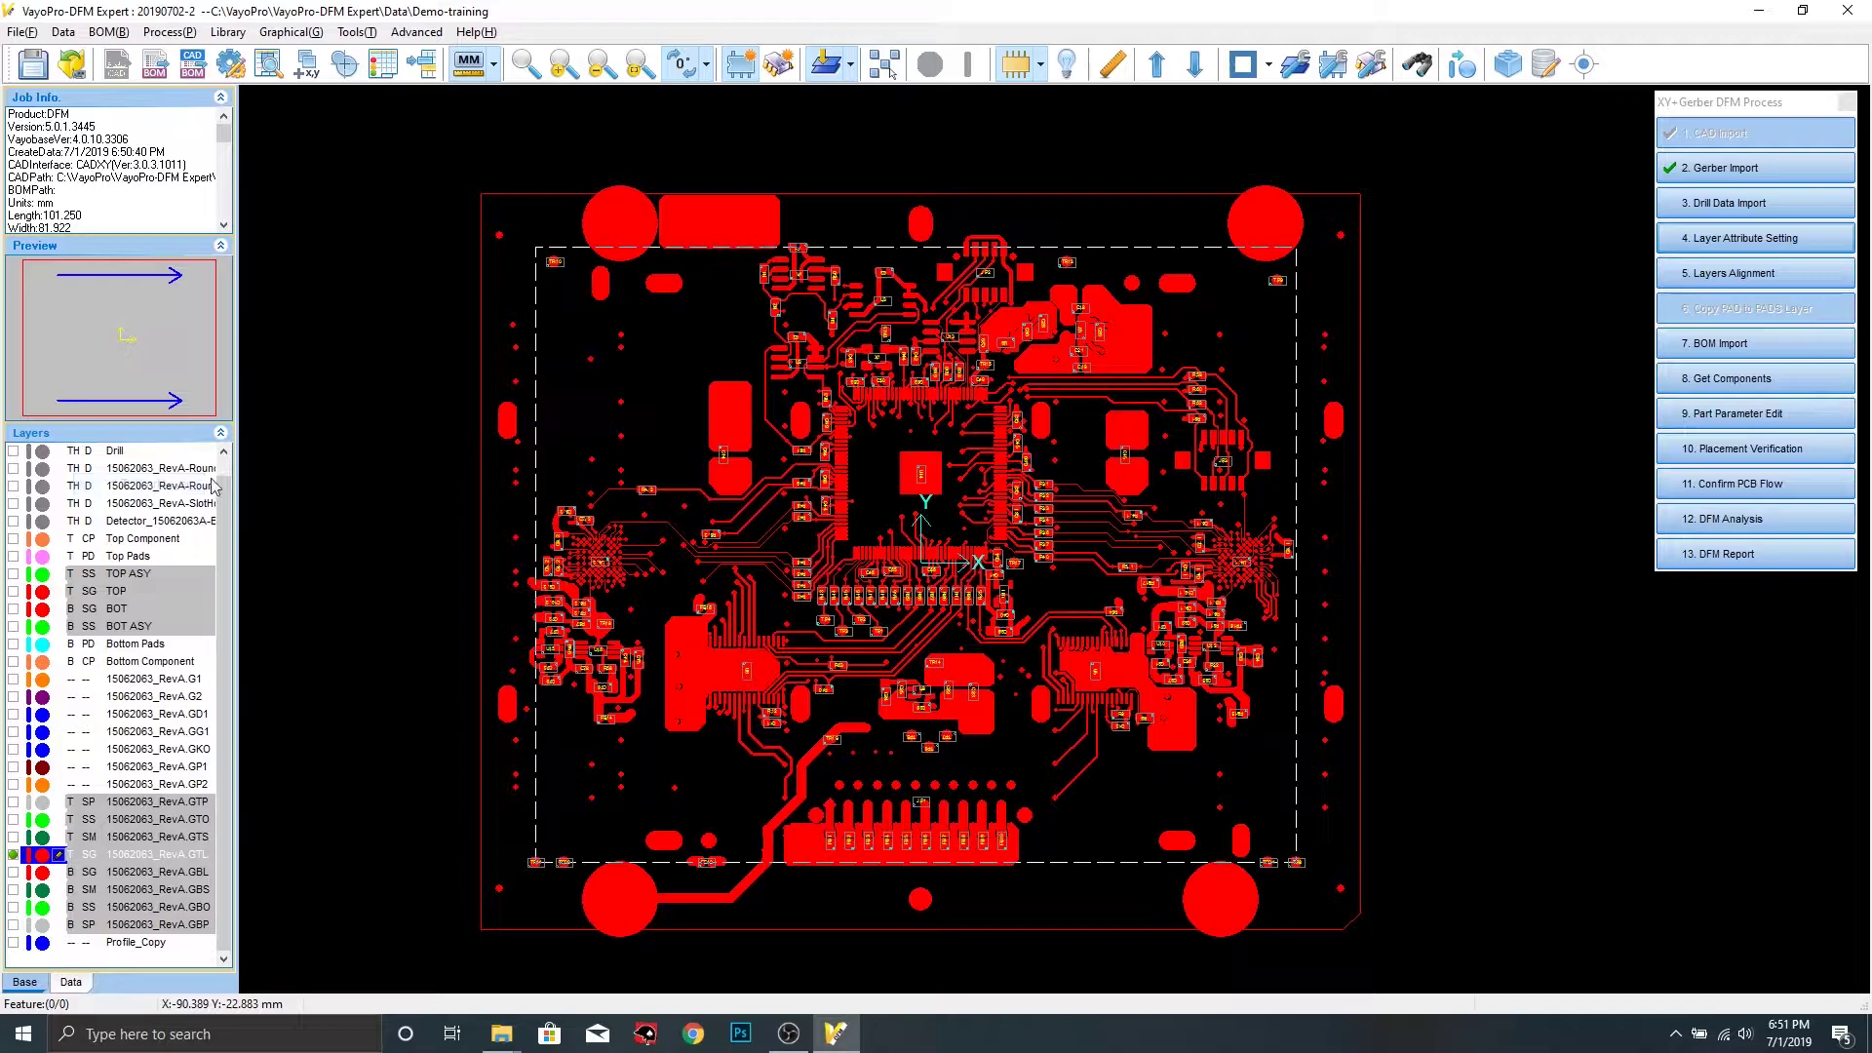
pyautogui.click(1040, 65)
pyautogui.click(1034, 202)
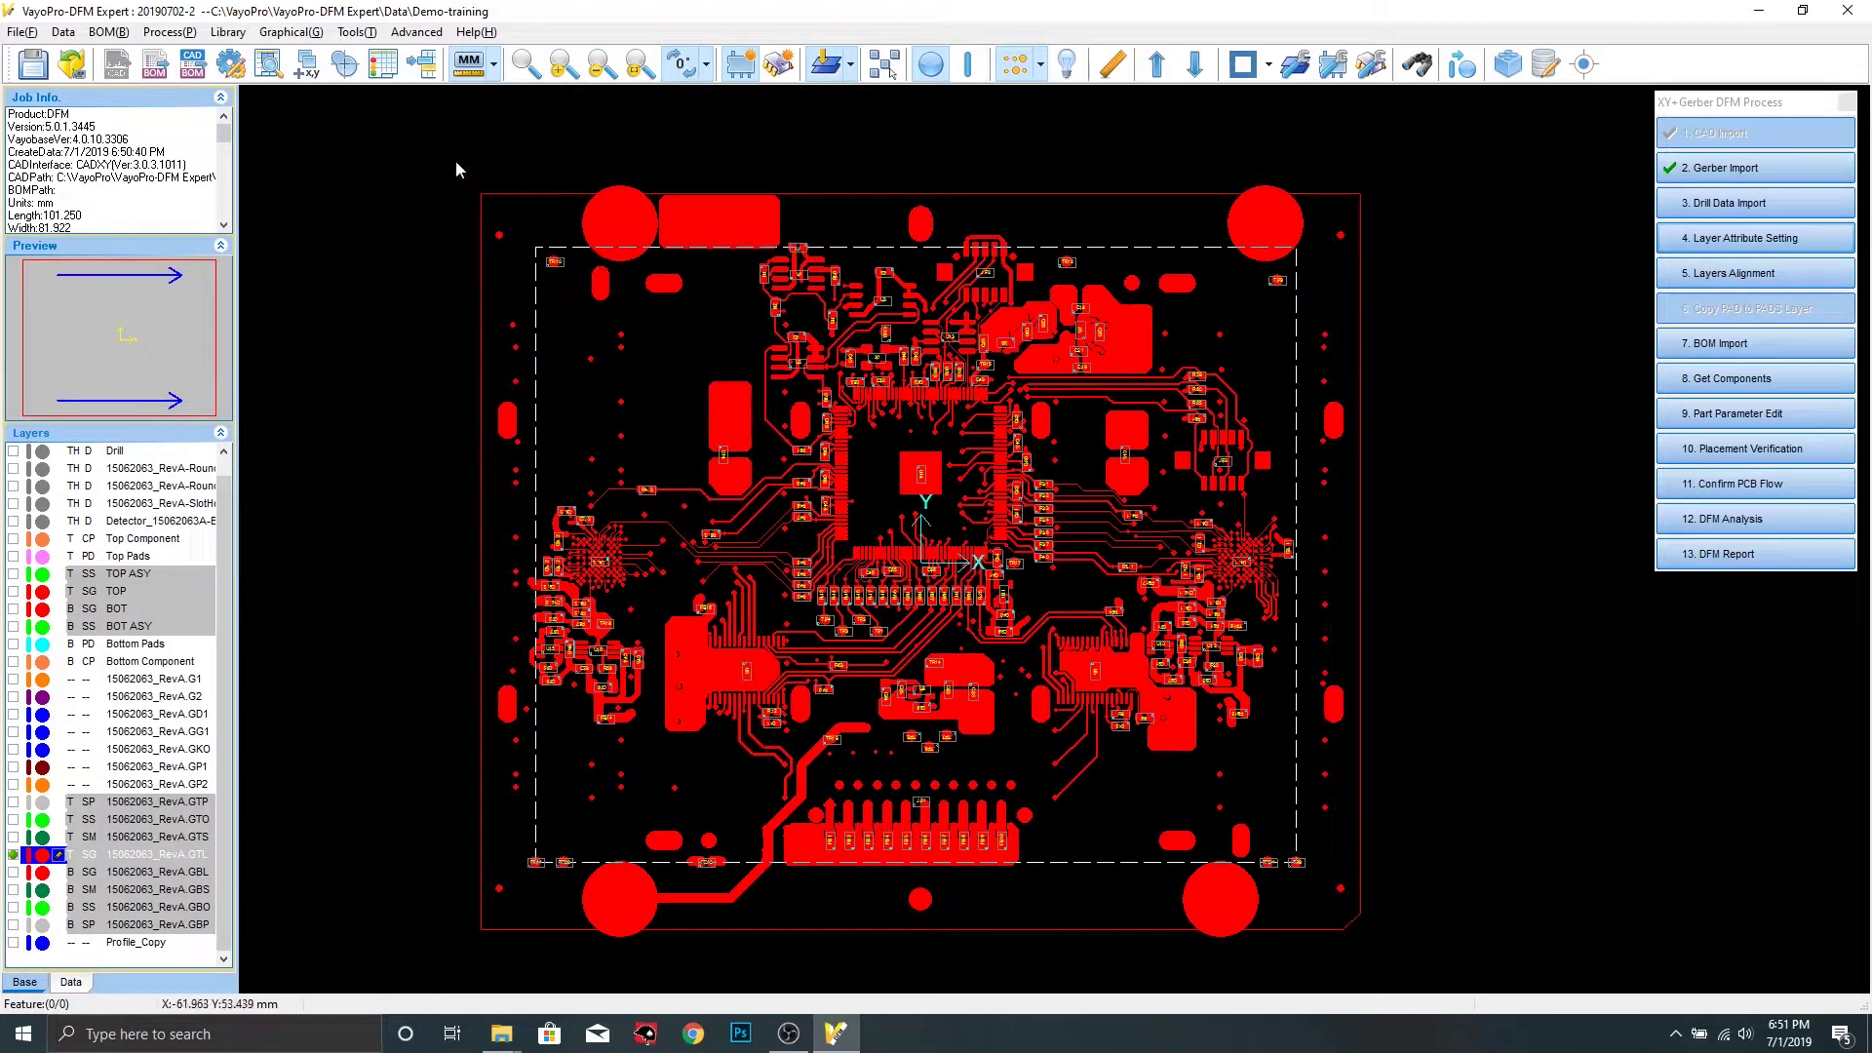
pyautogui.moveTo(454, 160); pyautogui.dragTo(1414, 968)
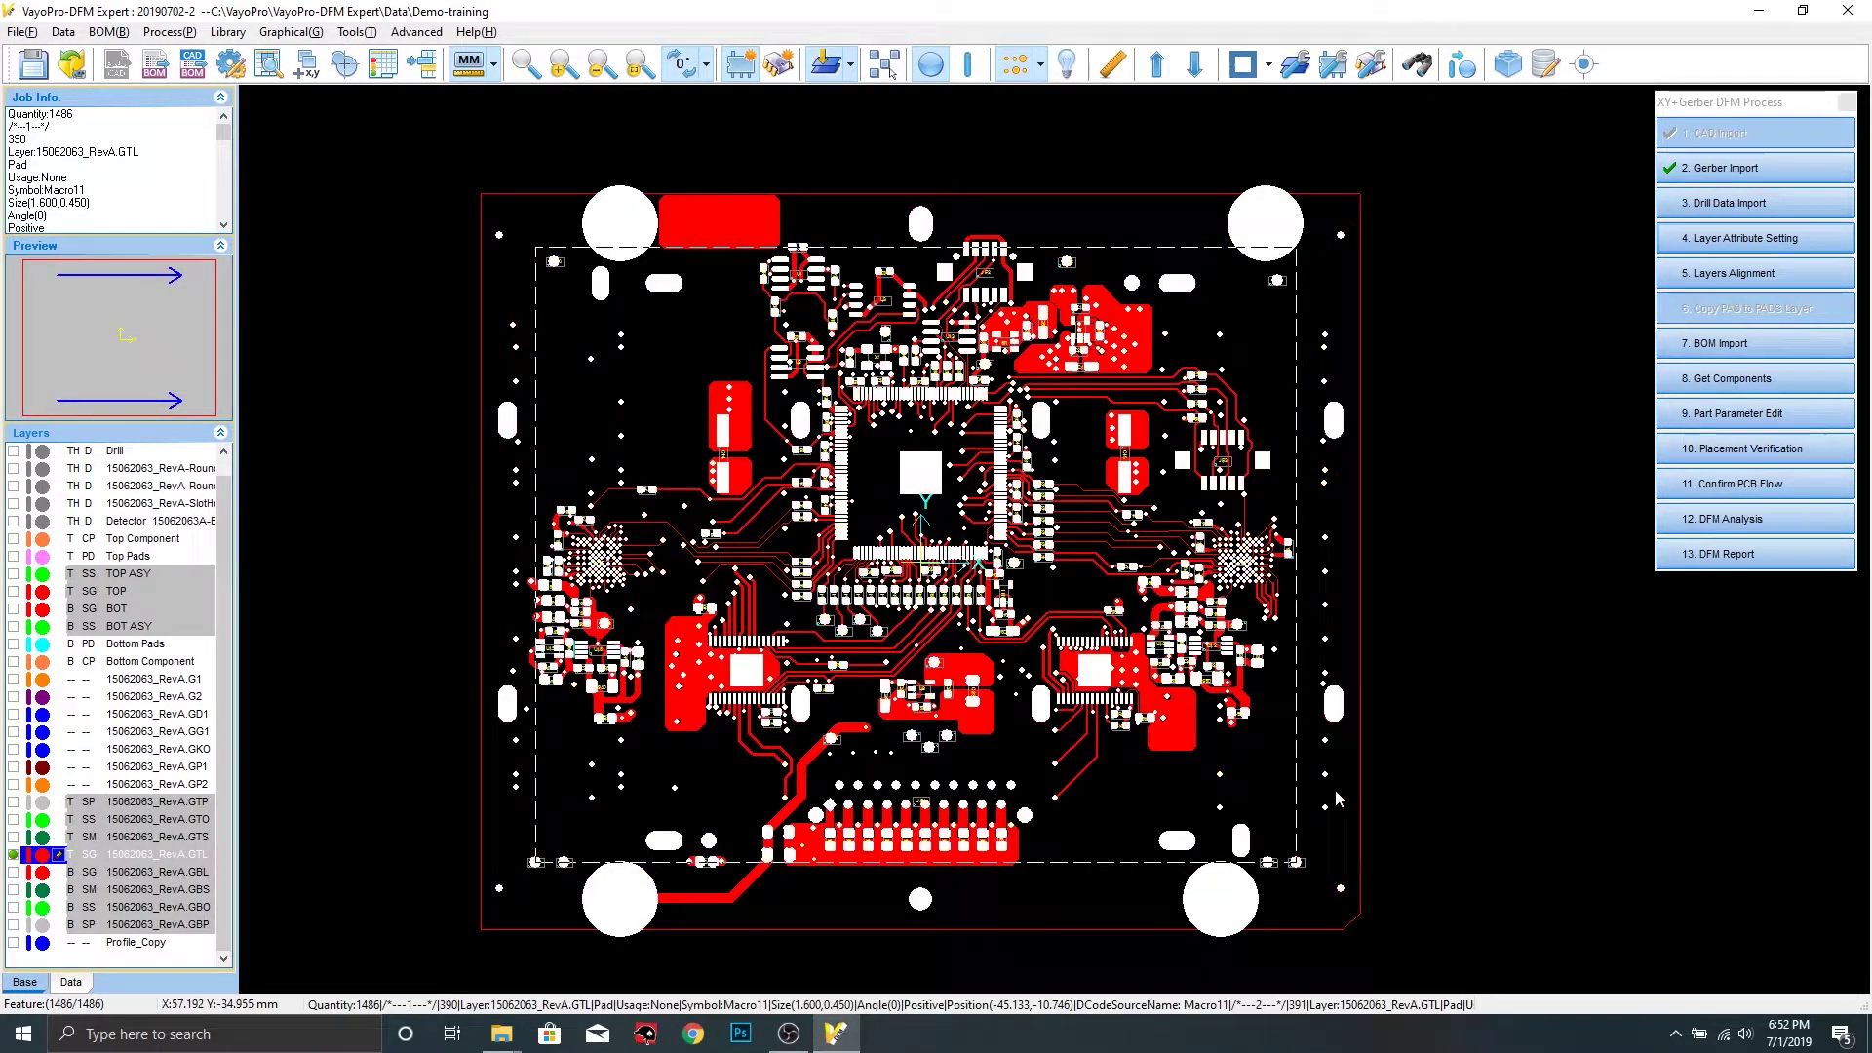
pyautogui.click(1461, 66)
pyautogui.click(525, 390)
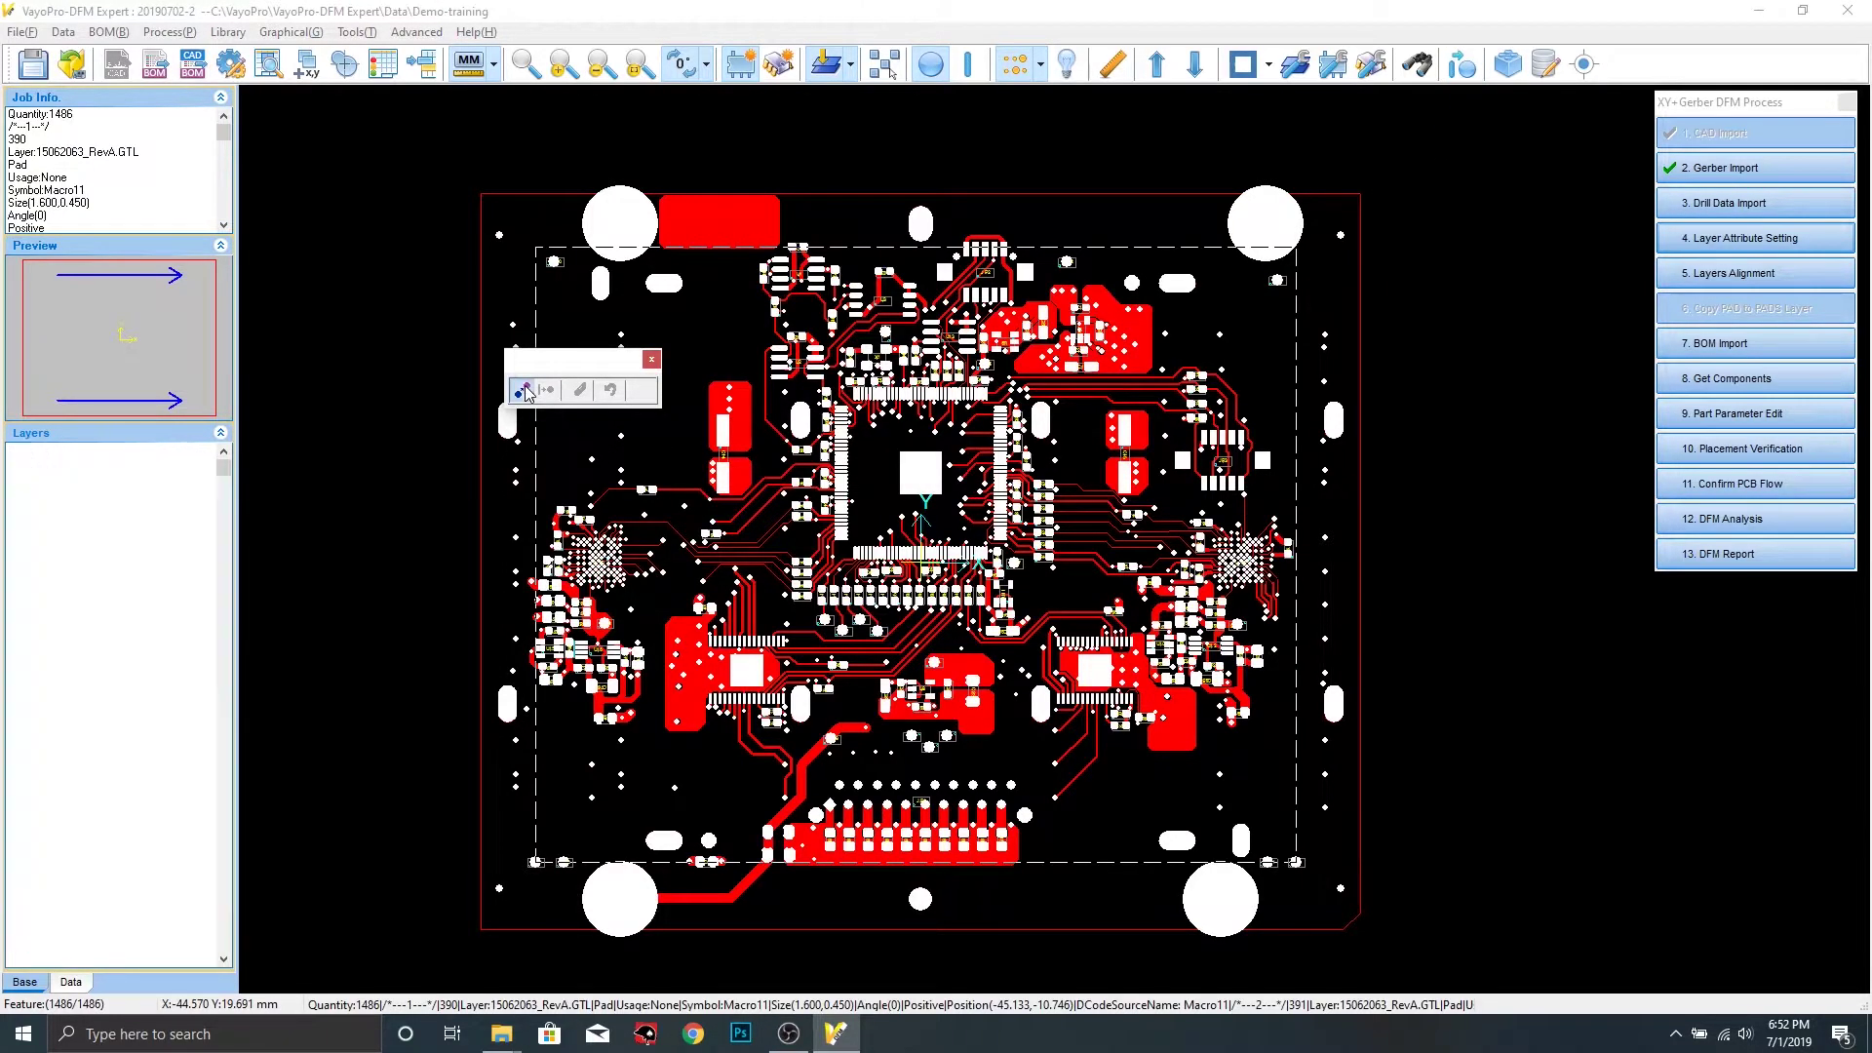
pyautogui.click(651, 360)
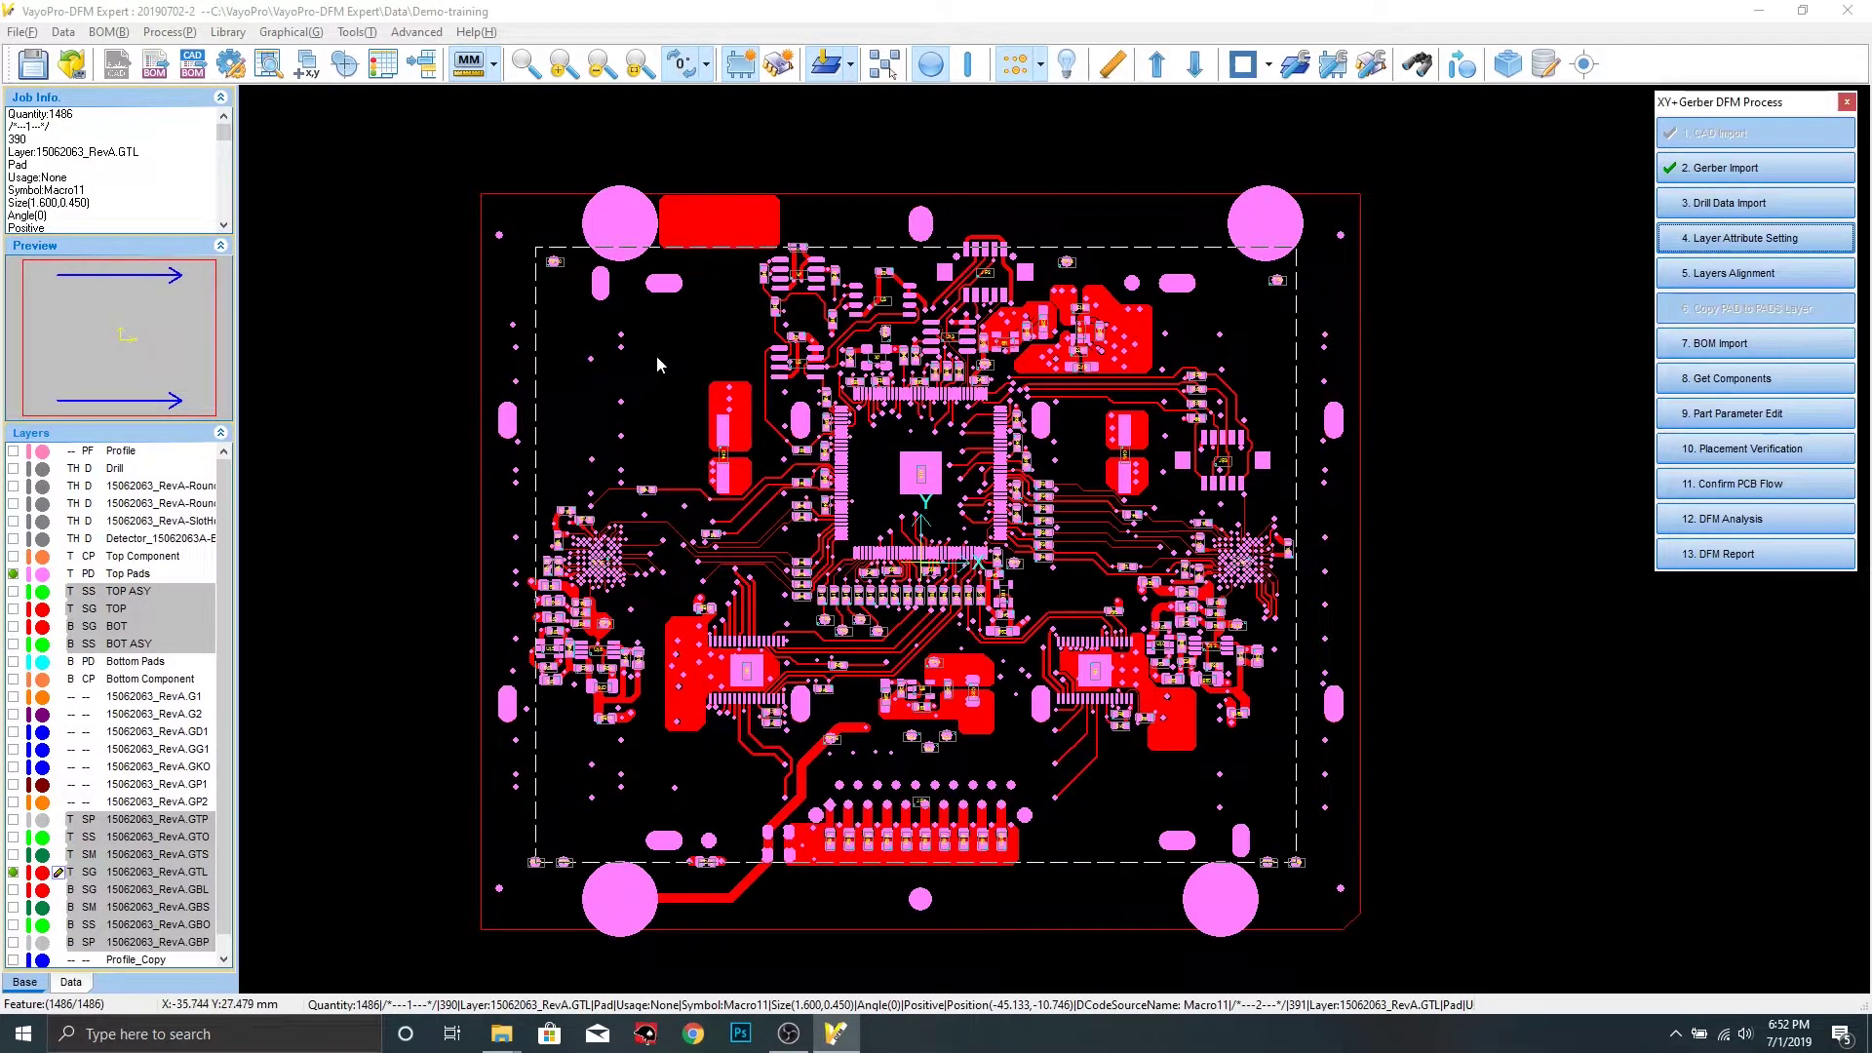
pyautogui.click(33, 64)
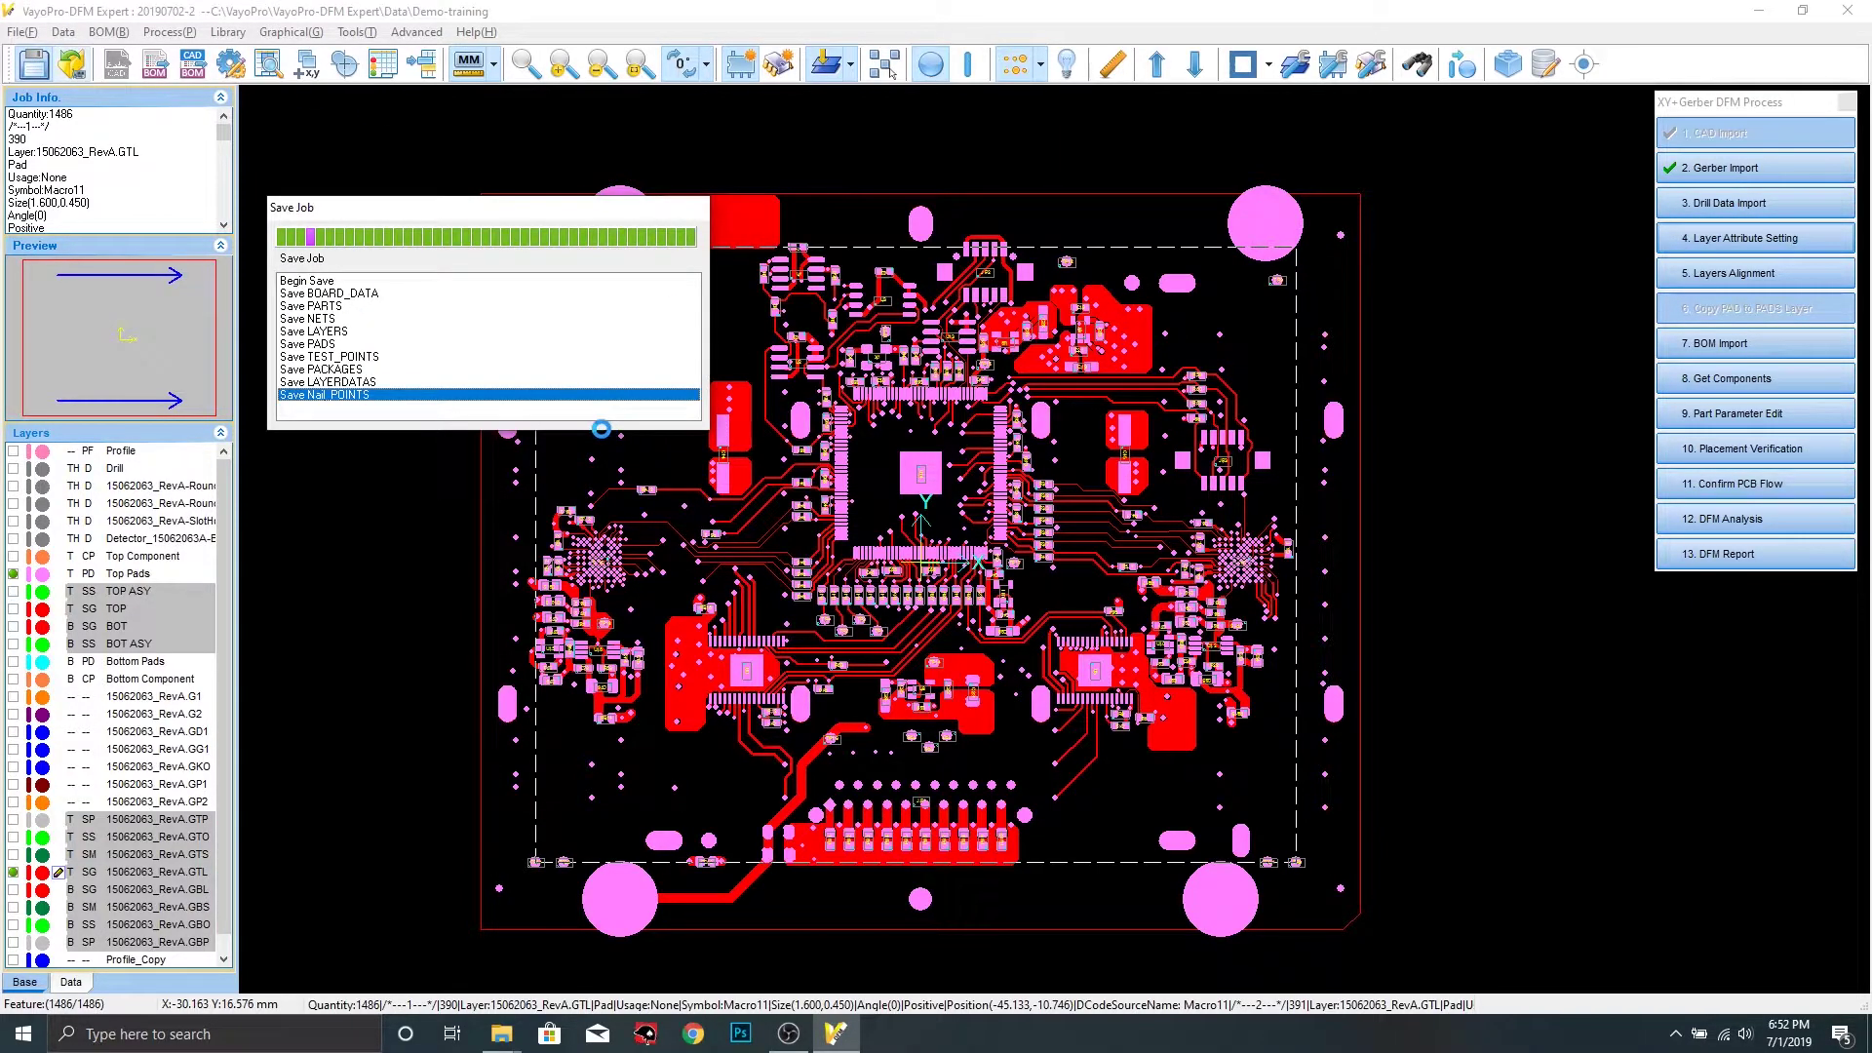
pyautogui.click(788, 1034)
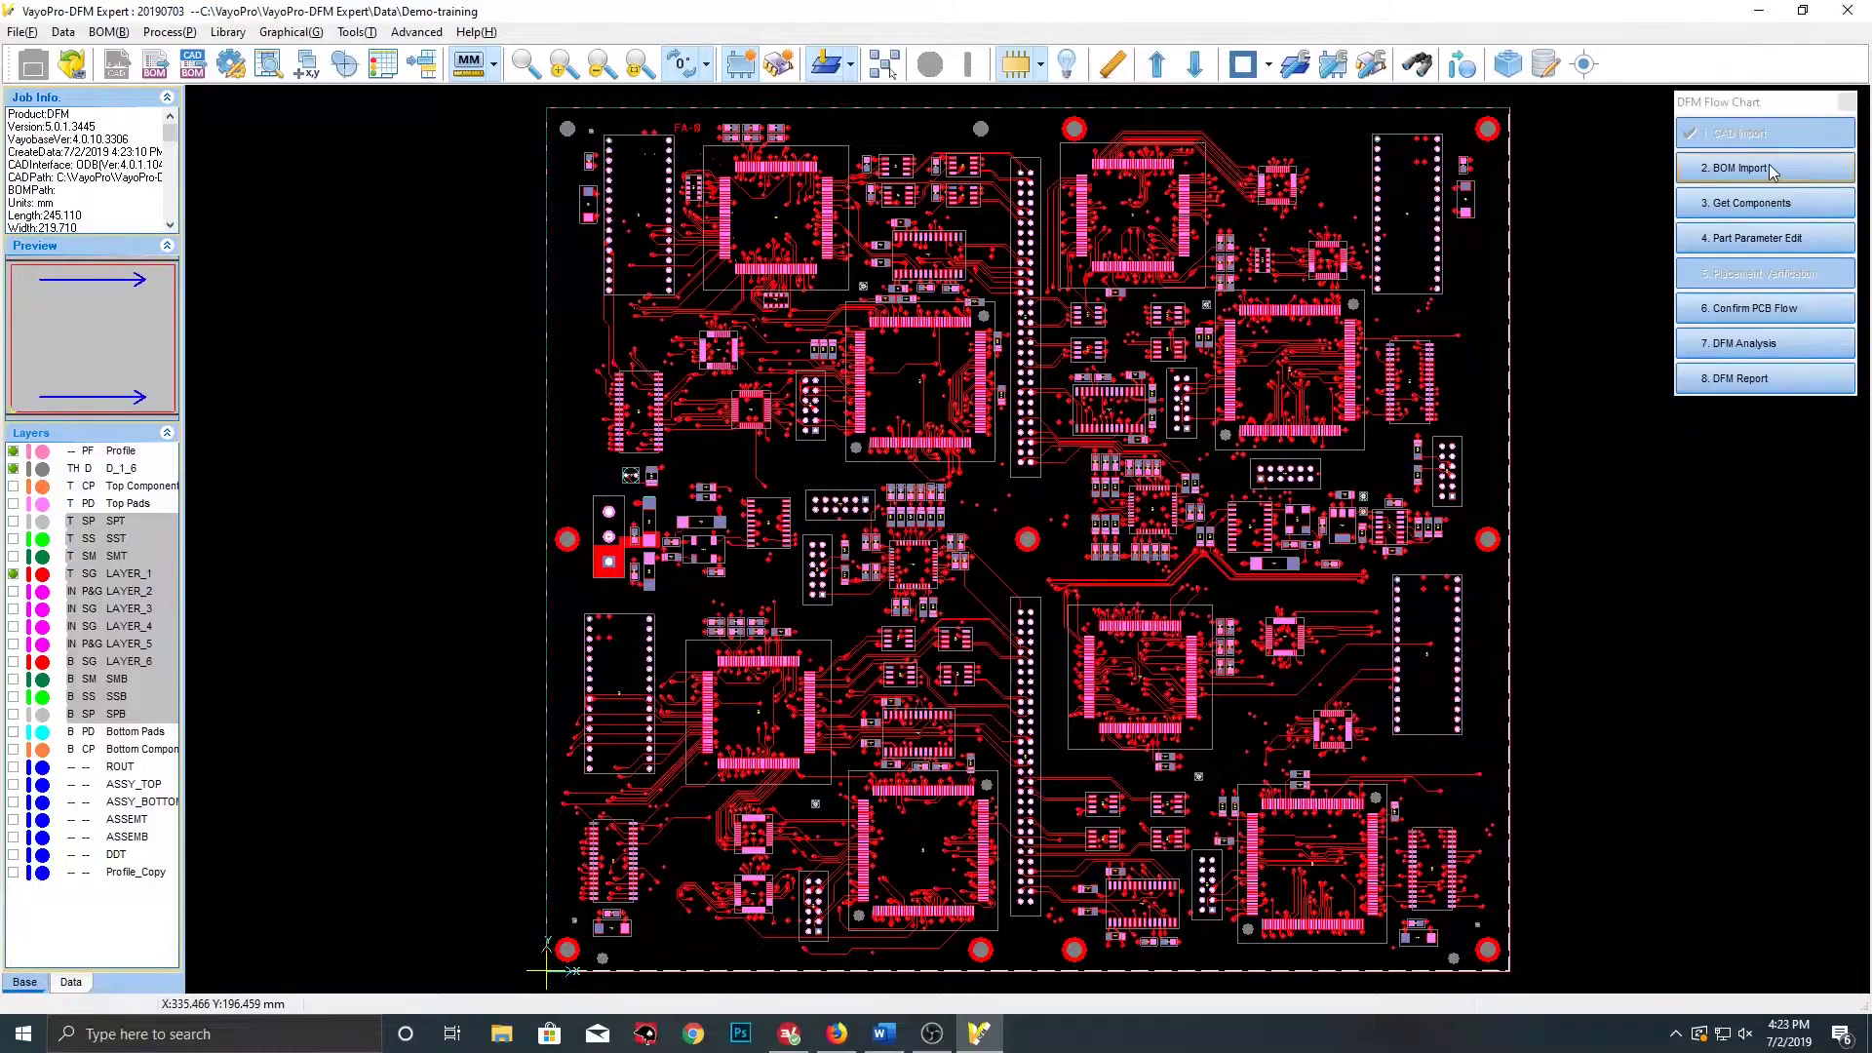
# Load the Demo_BOM Example1 file for BOM import
pyautogui.click(1761, 170)
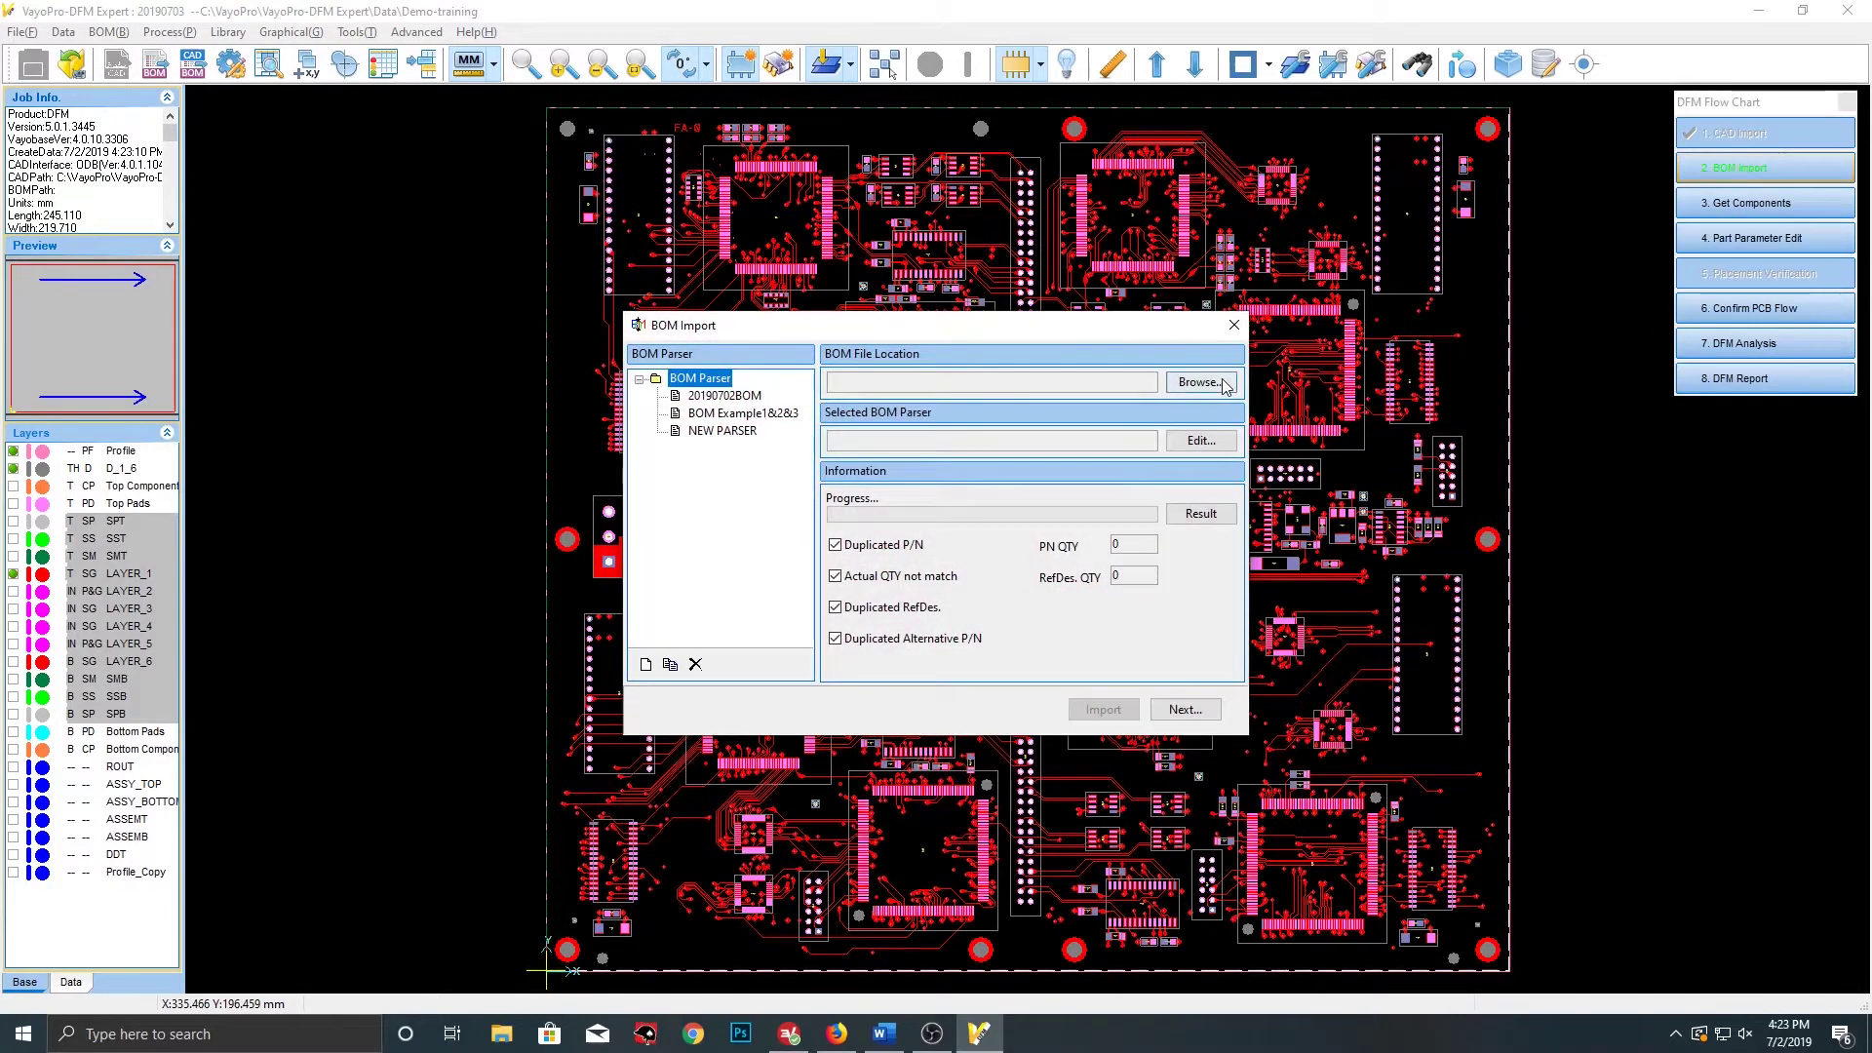
pyautogui.click(1220, 384)
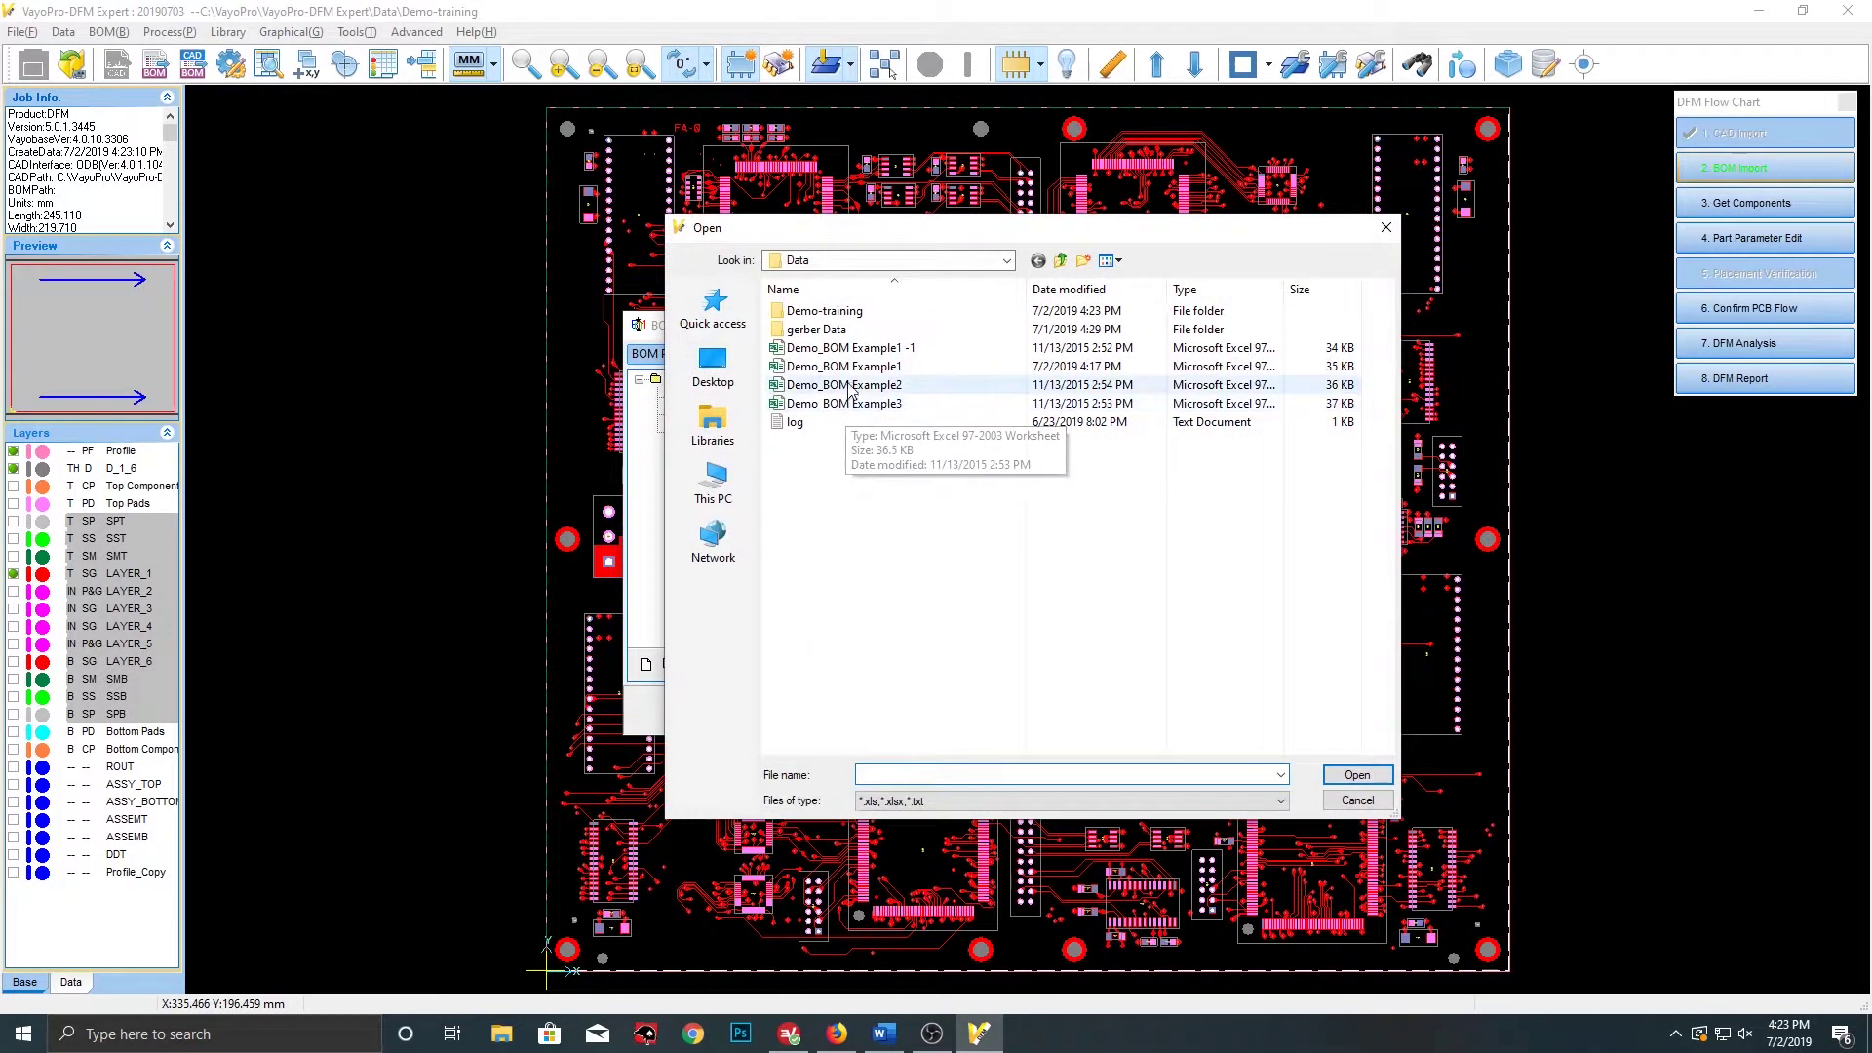
pyautogui.click(875, 366)
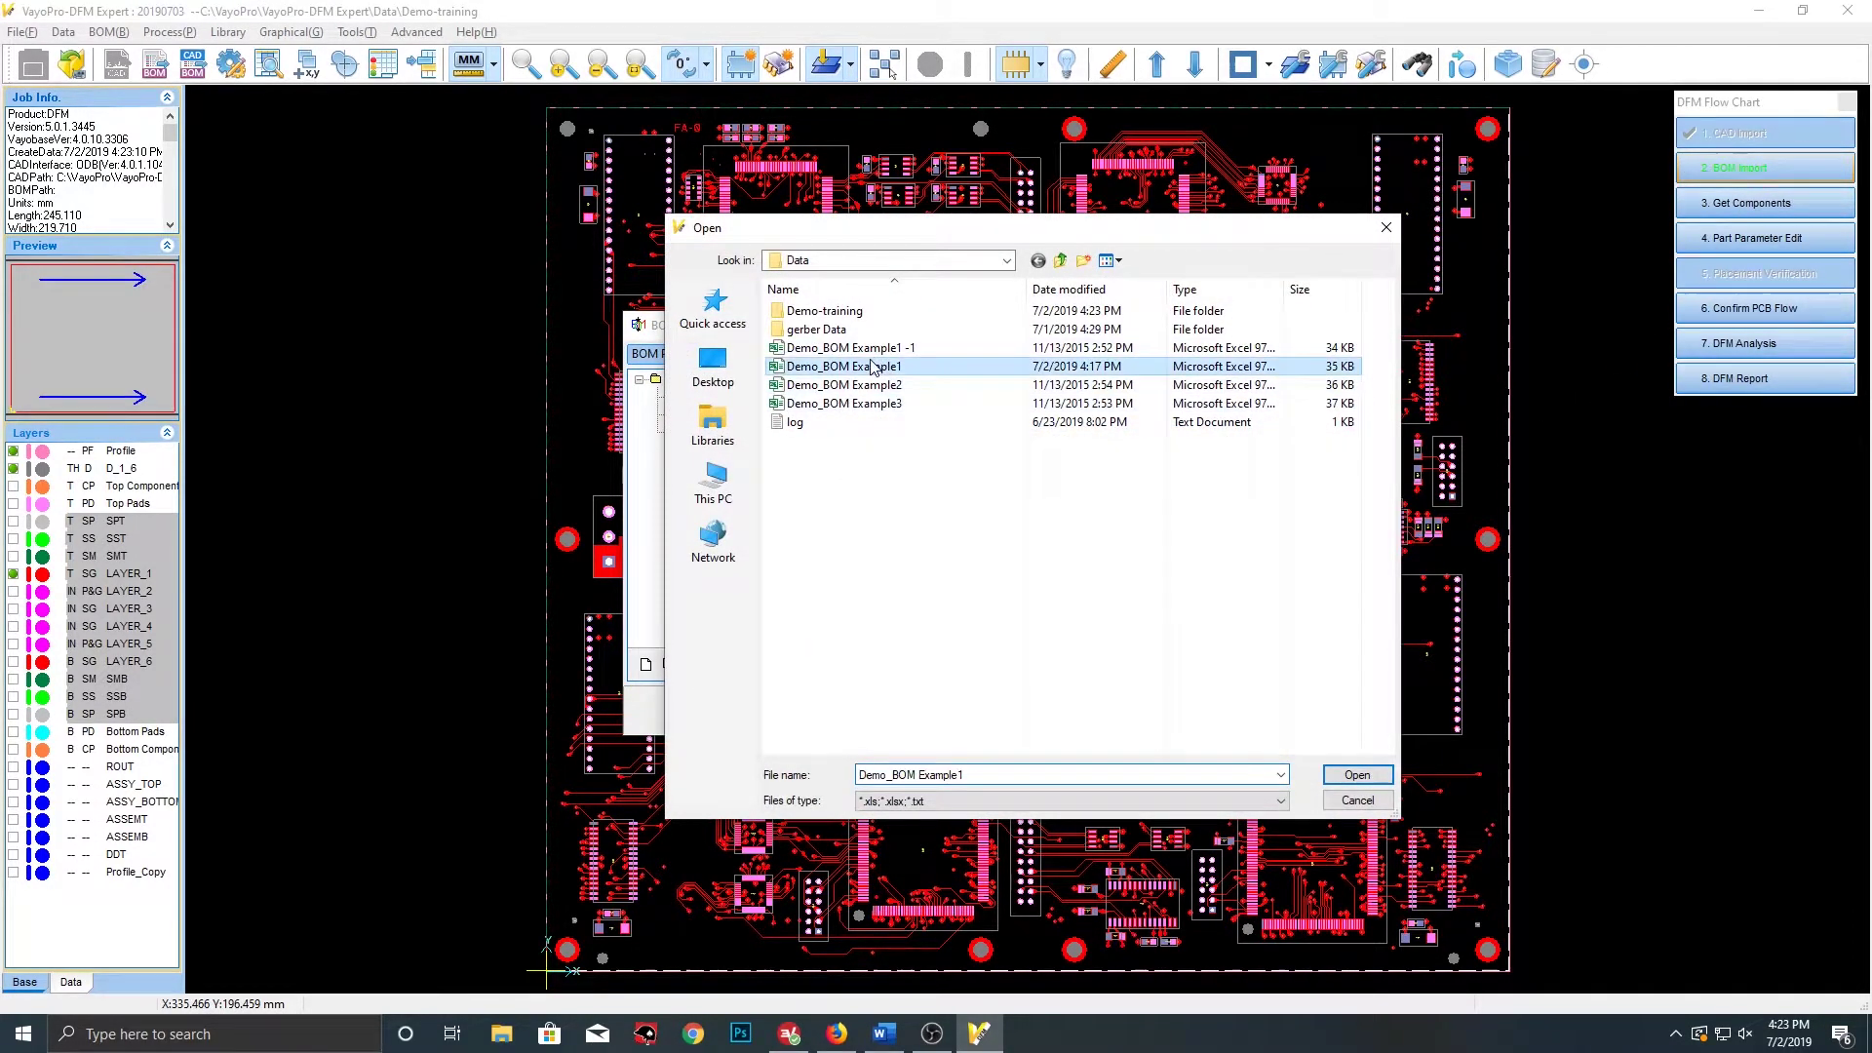
pyautogui.click(1356, 773)
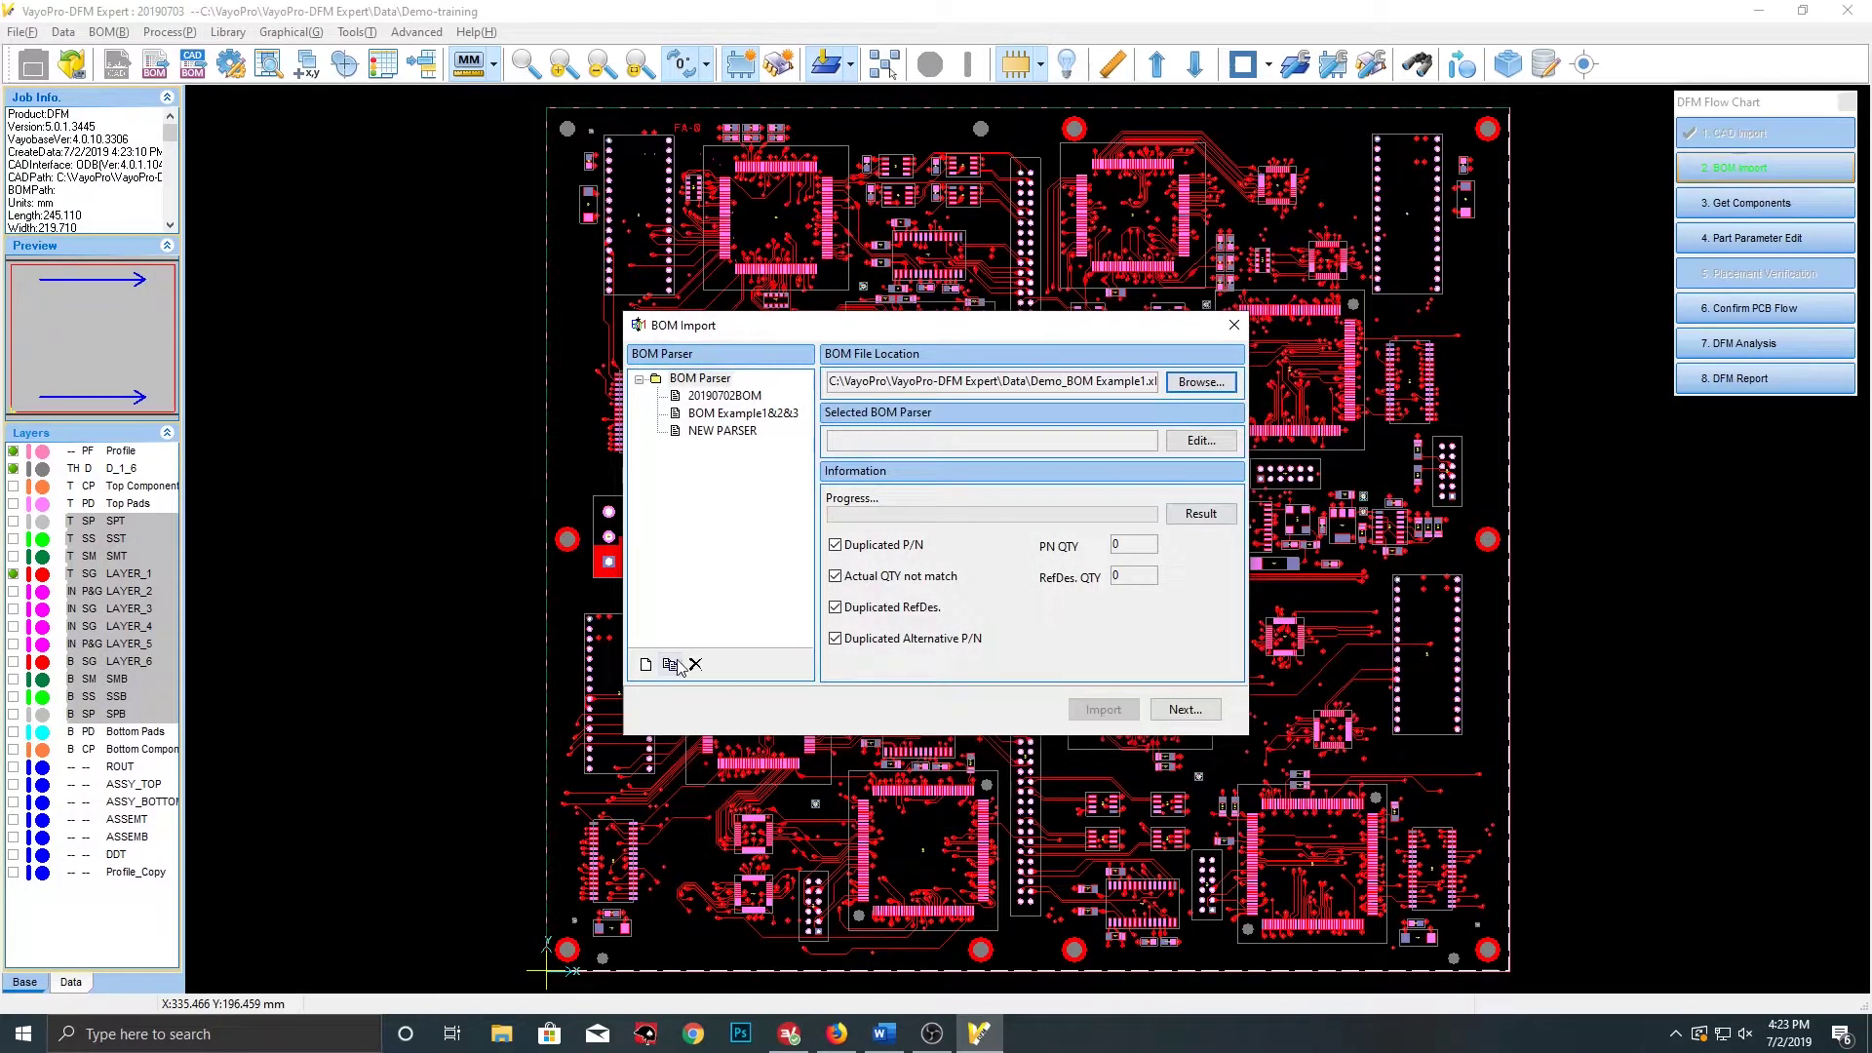
# Create a new BOM parser named 20190703
pyautogui.click(645, 665)
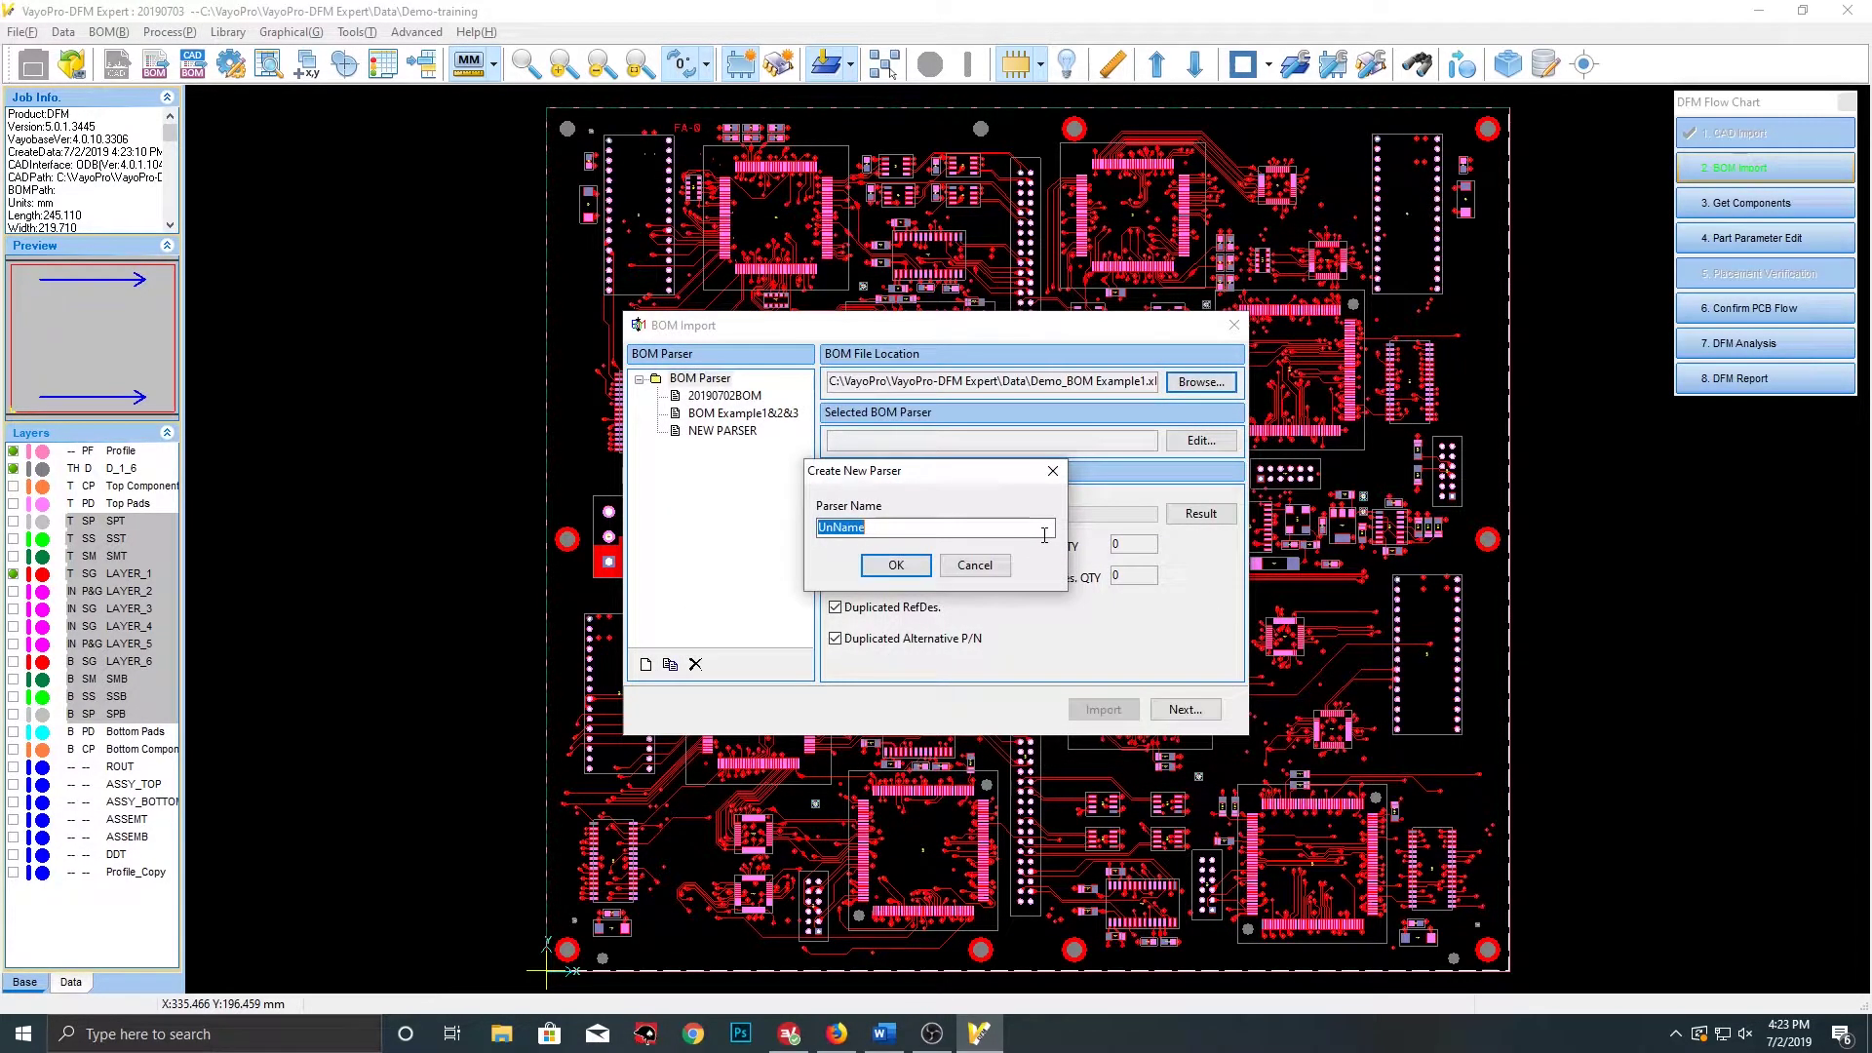
pyautogui.write('20190703')
pyautogui.click(895, 566)
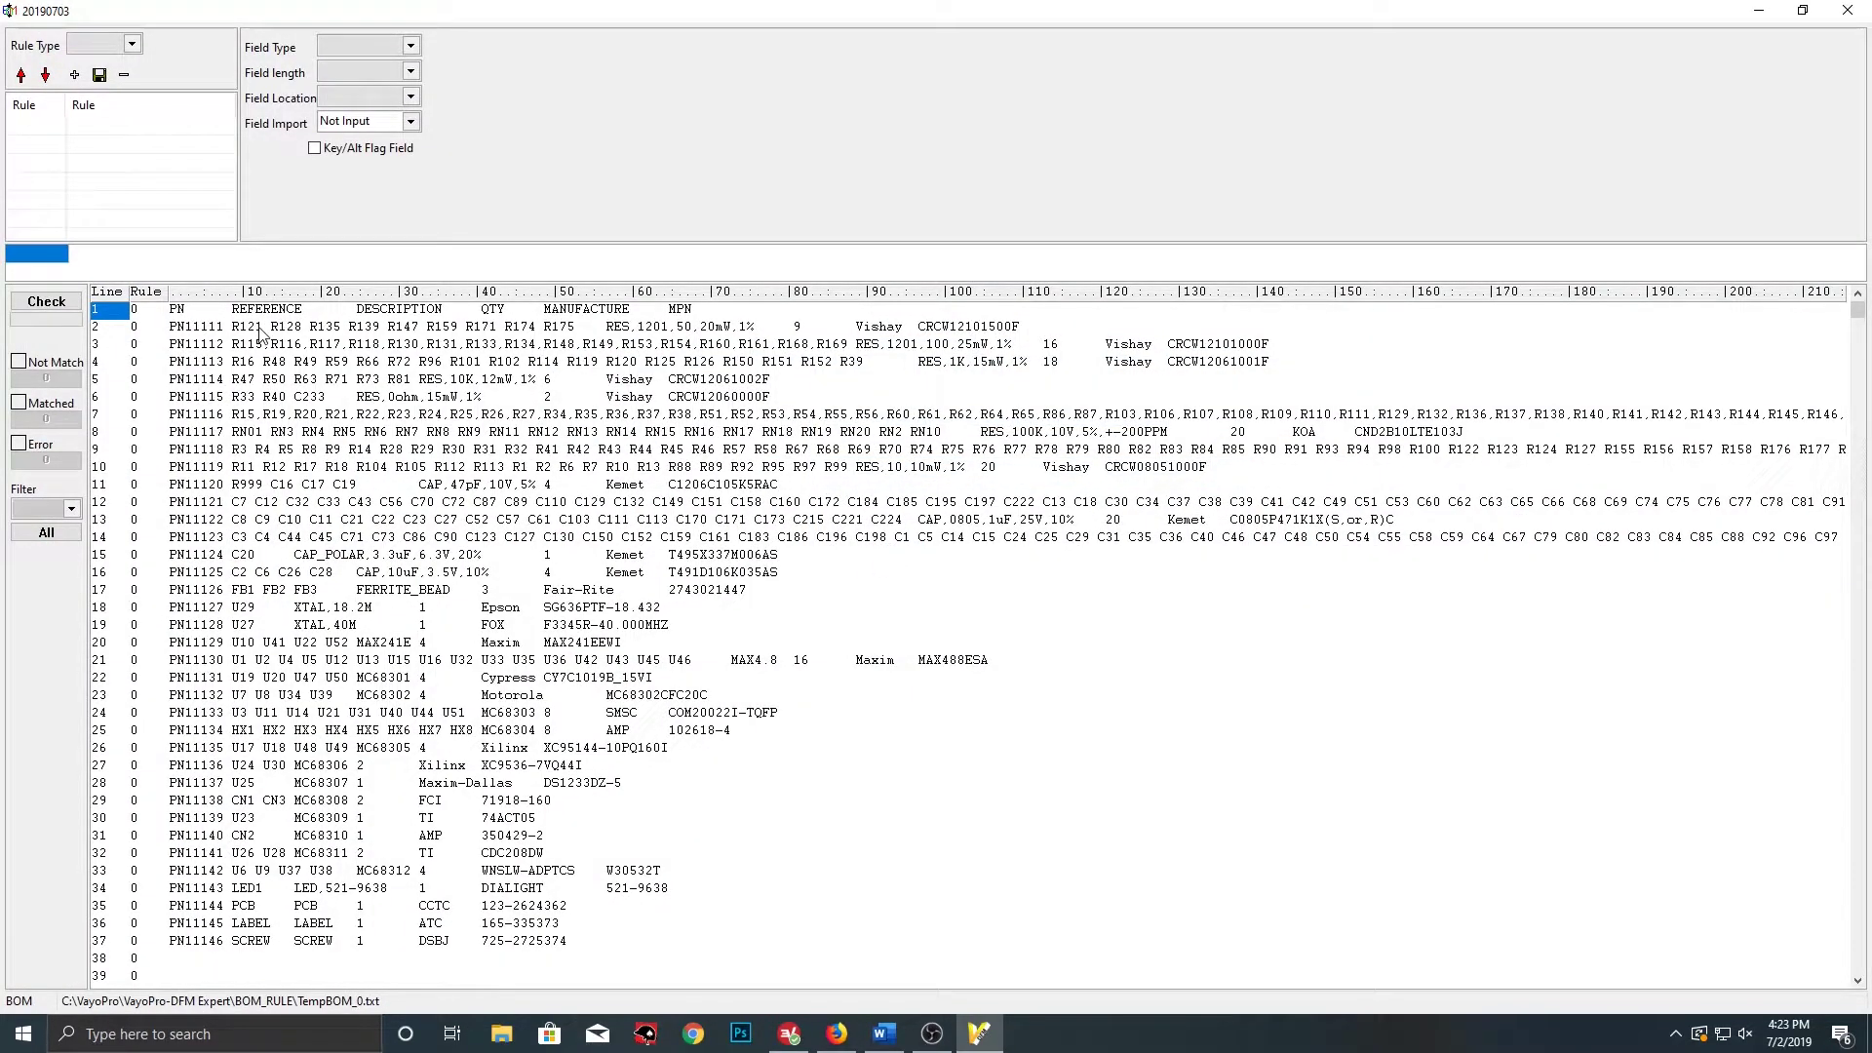
# Split BOM line 2 into fields using Tab as the separator
pyautogui.click(261, 329)
pyautogui.click(74, 252)
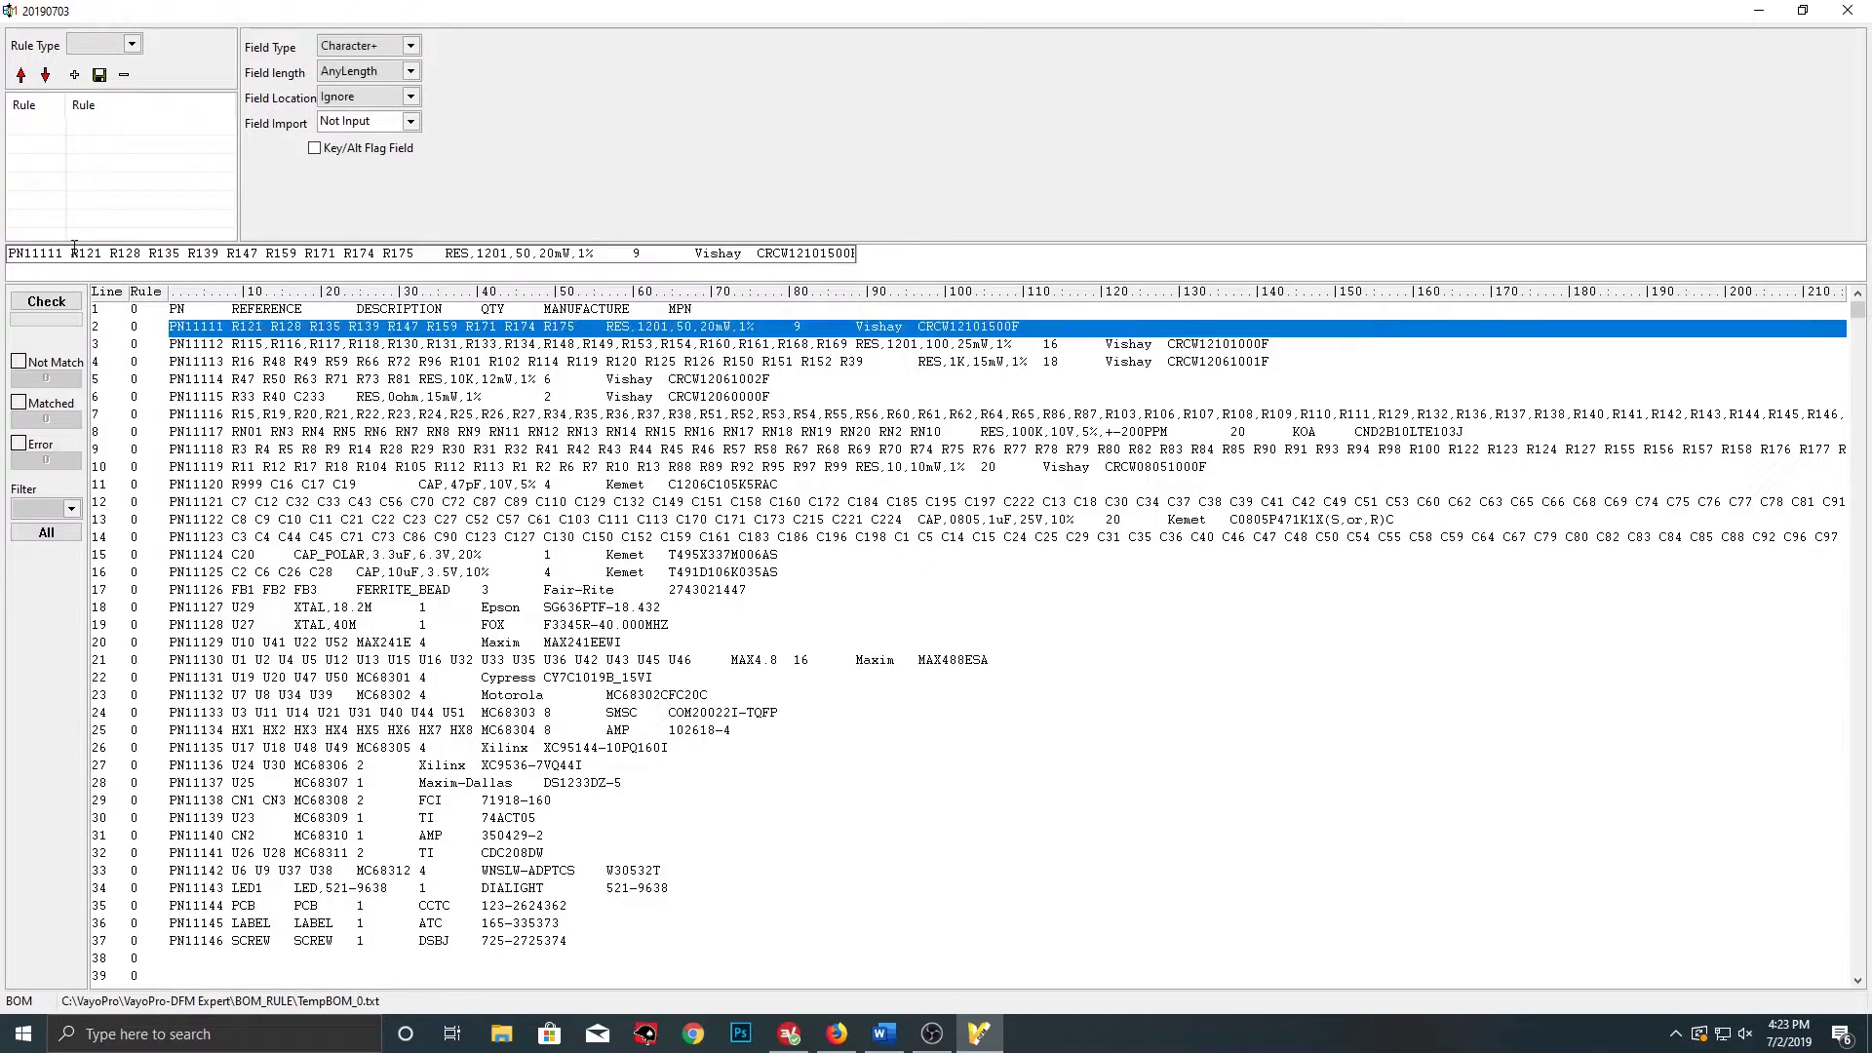
pyautogui.rightClick(67, 249)
pyautogui.click(122, 305)
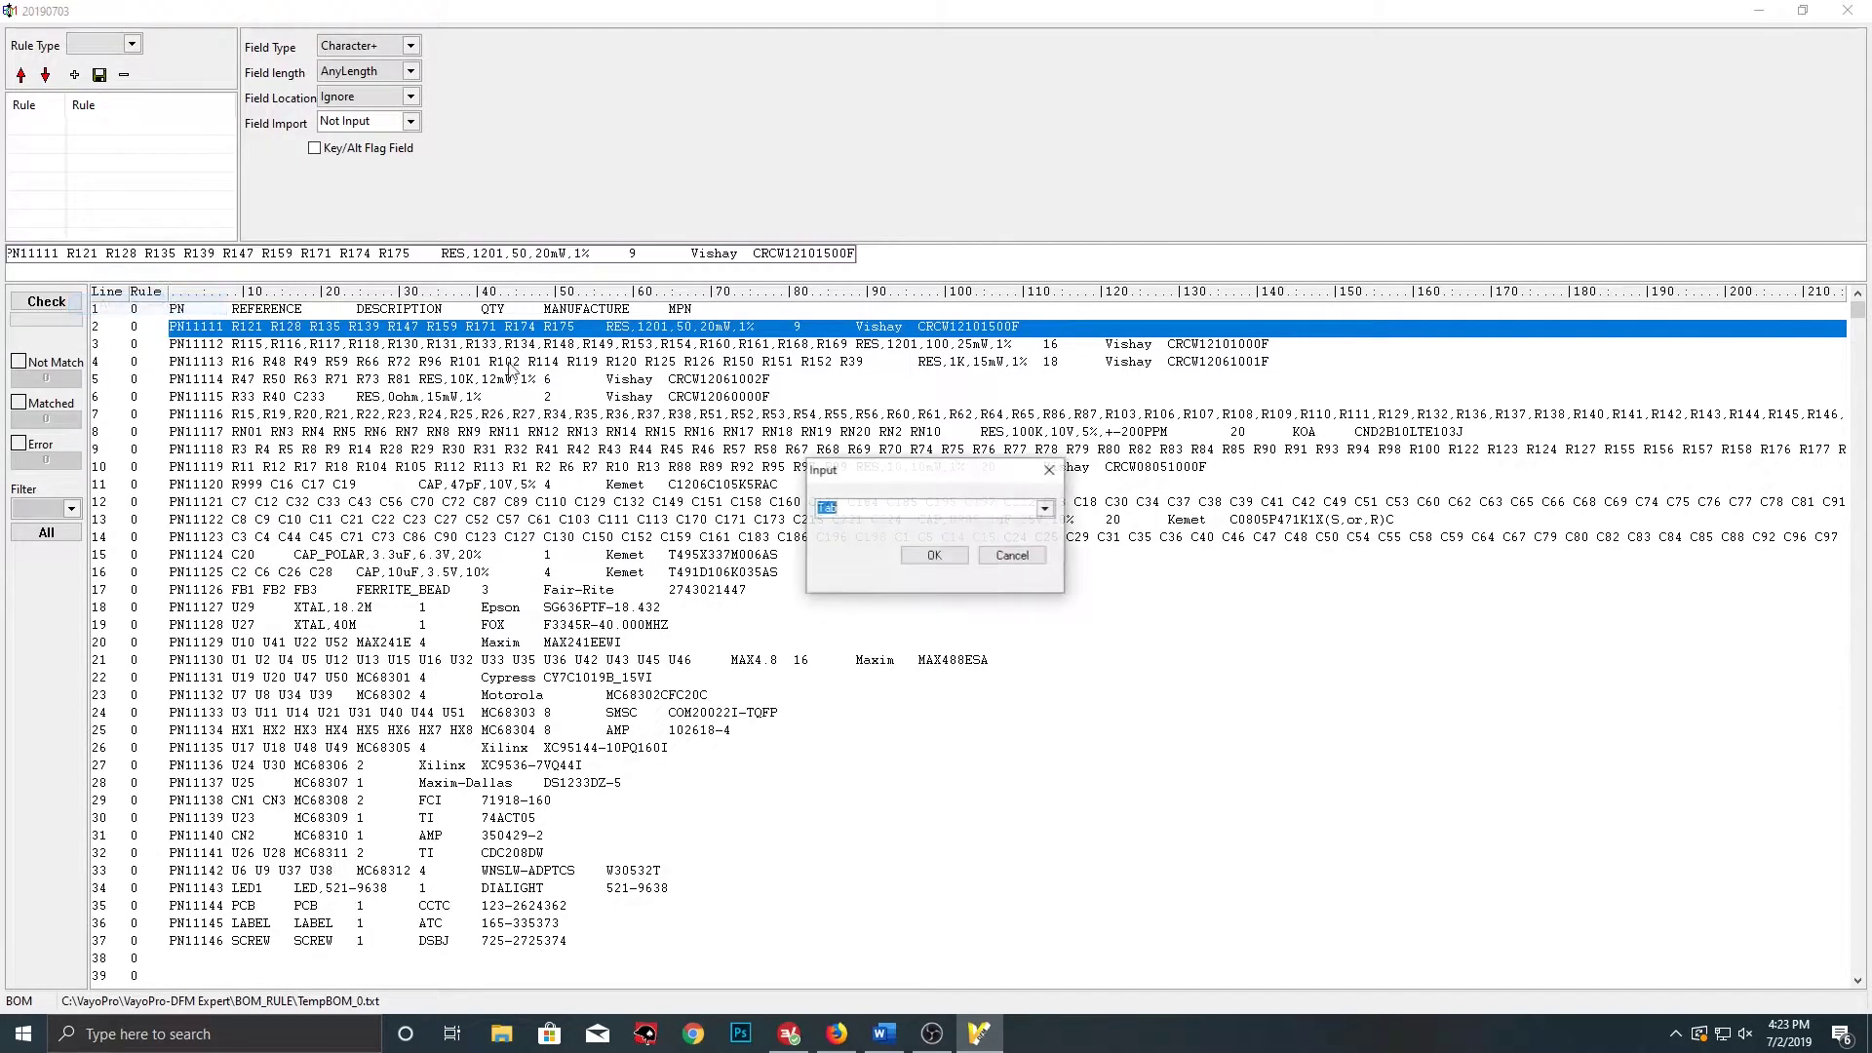
pyautogui.click(928, 556)
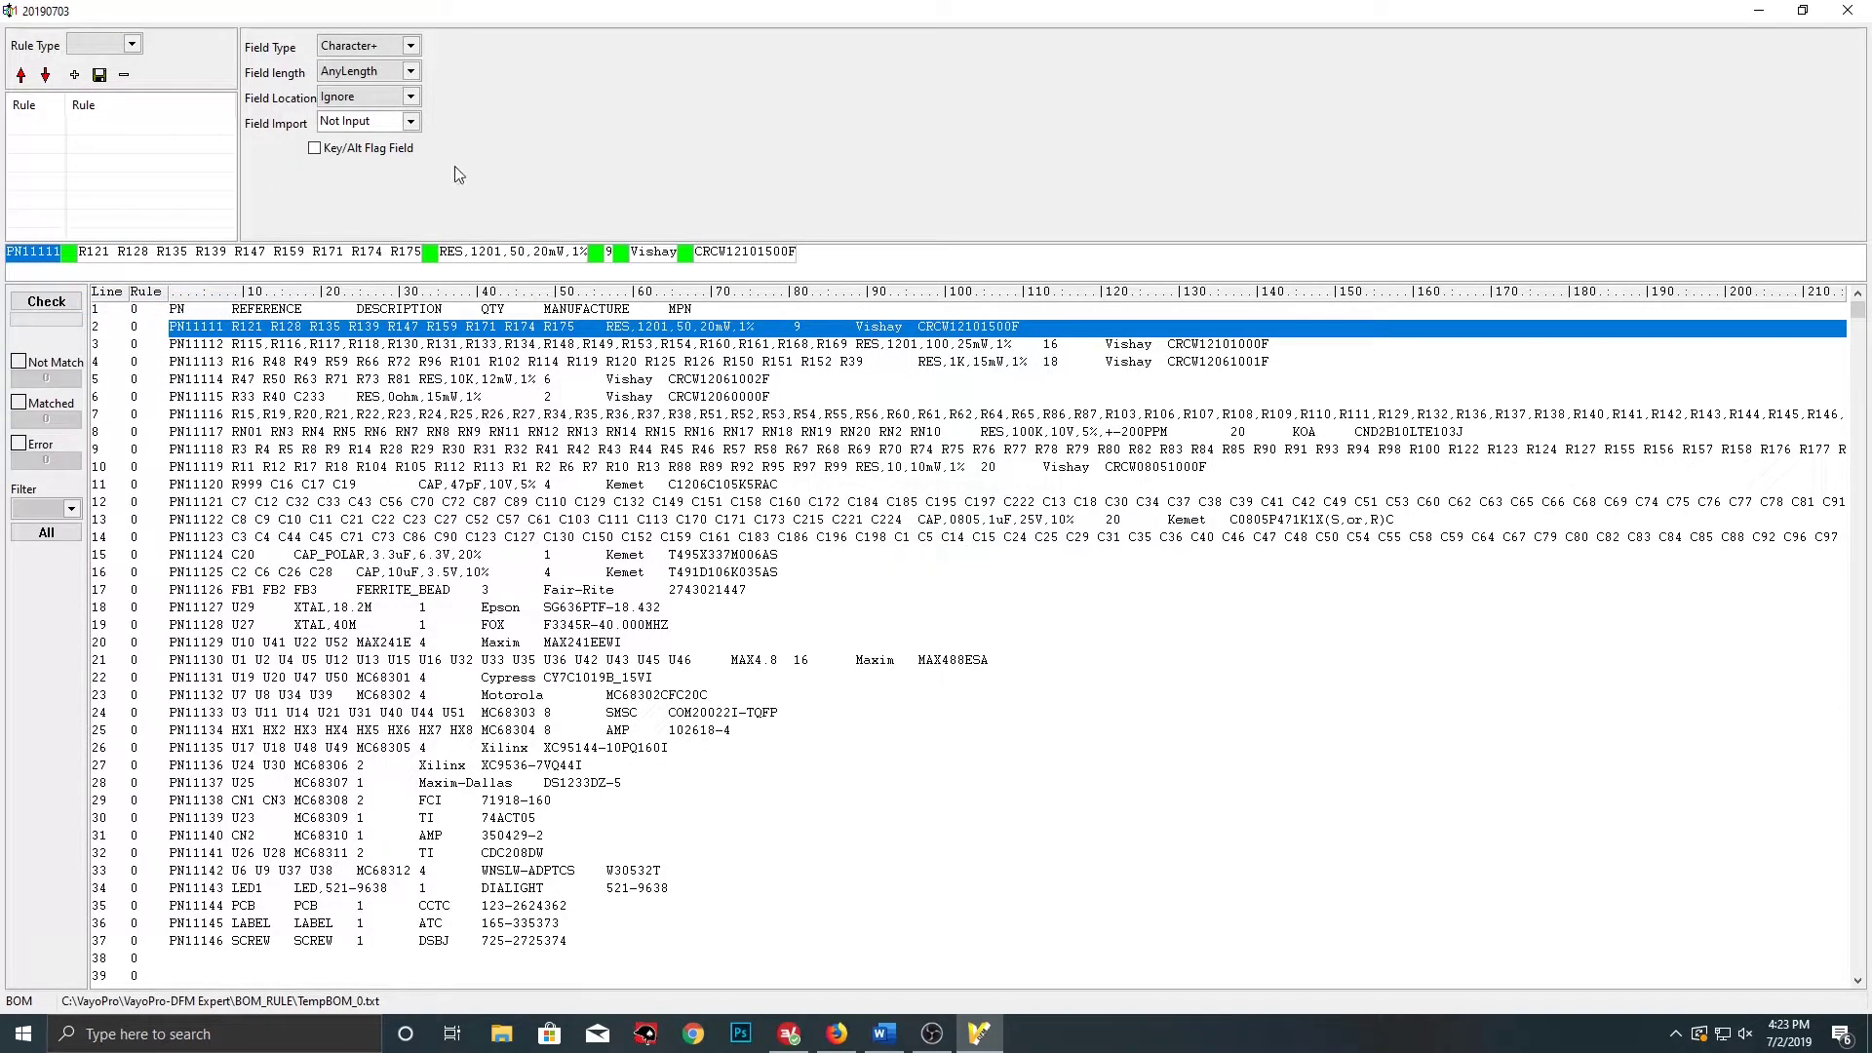
# Label the first field PN and the reference field RefDes. with Space separator
pyautogui.click(411, 122)
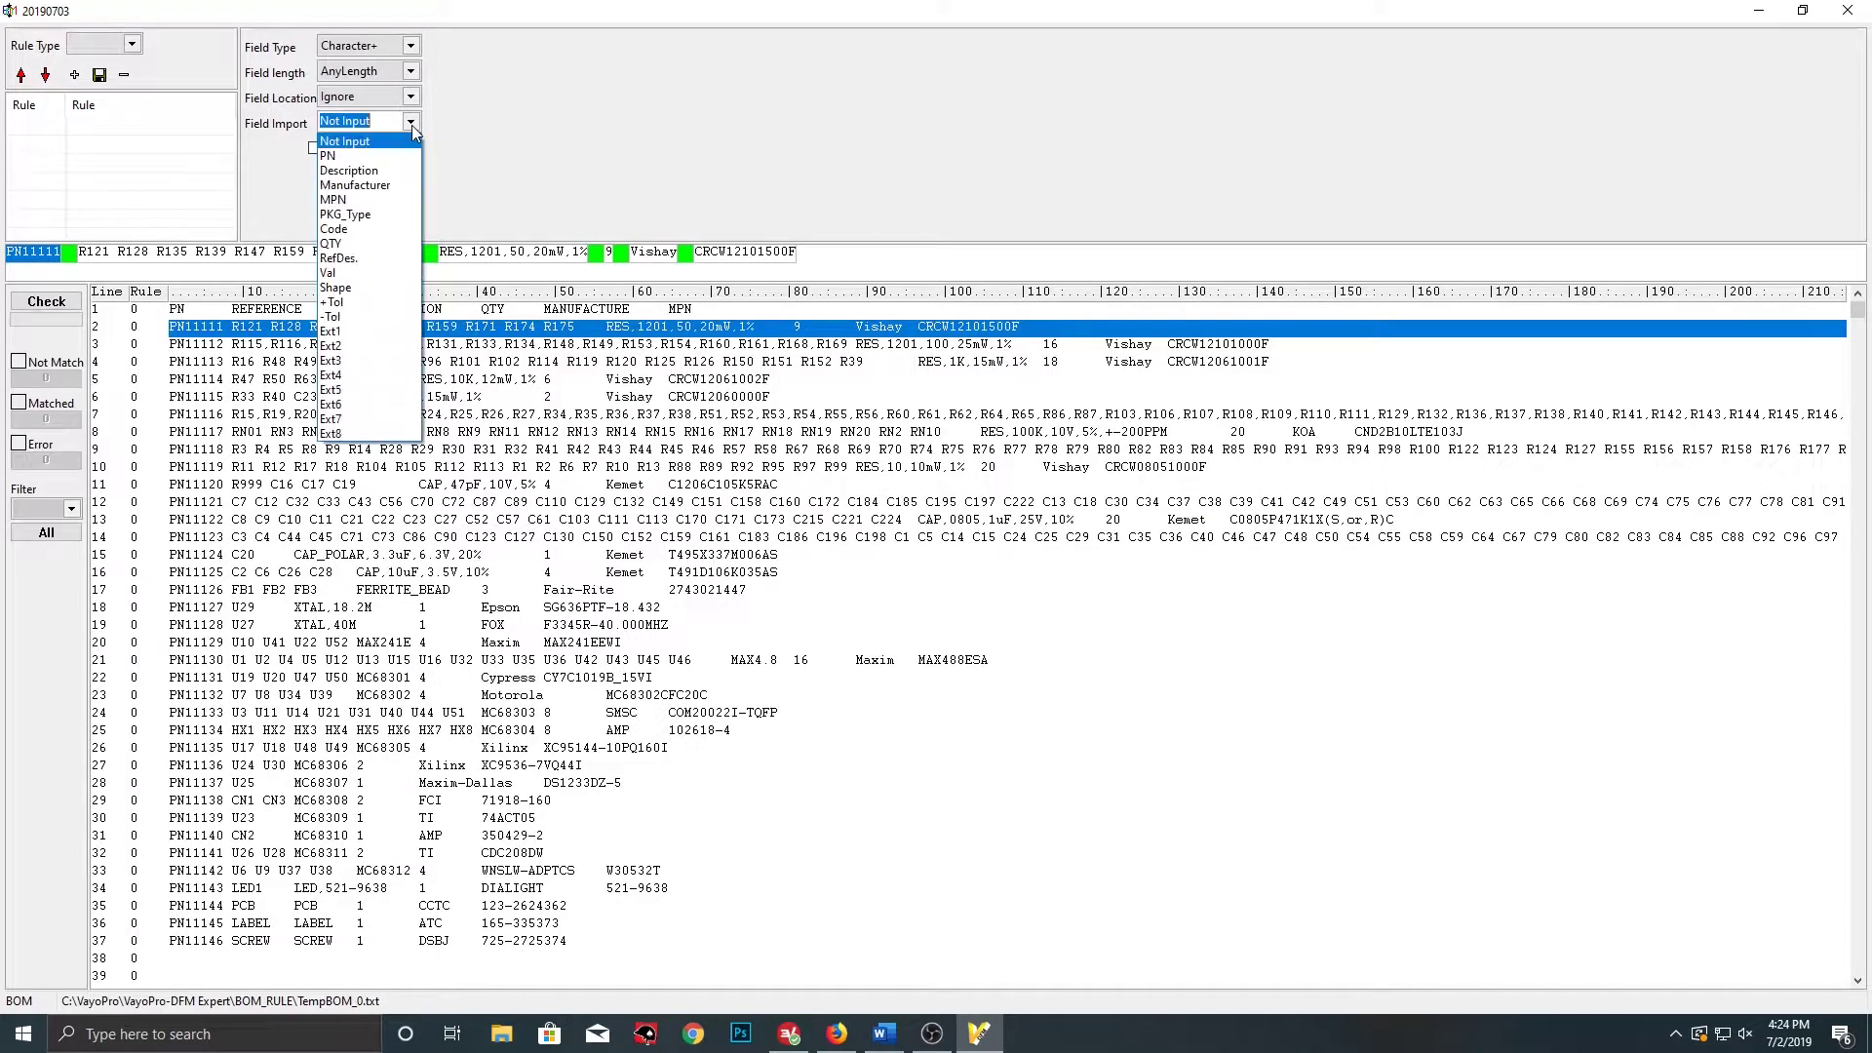
pyautogui.click(382, 158)
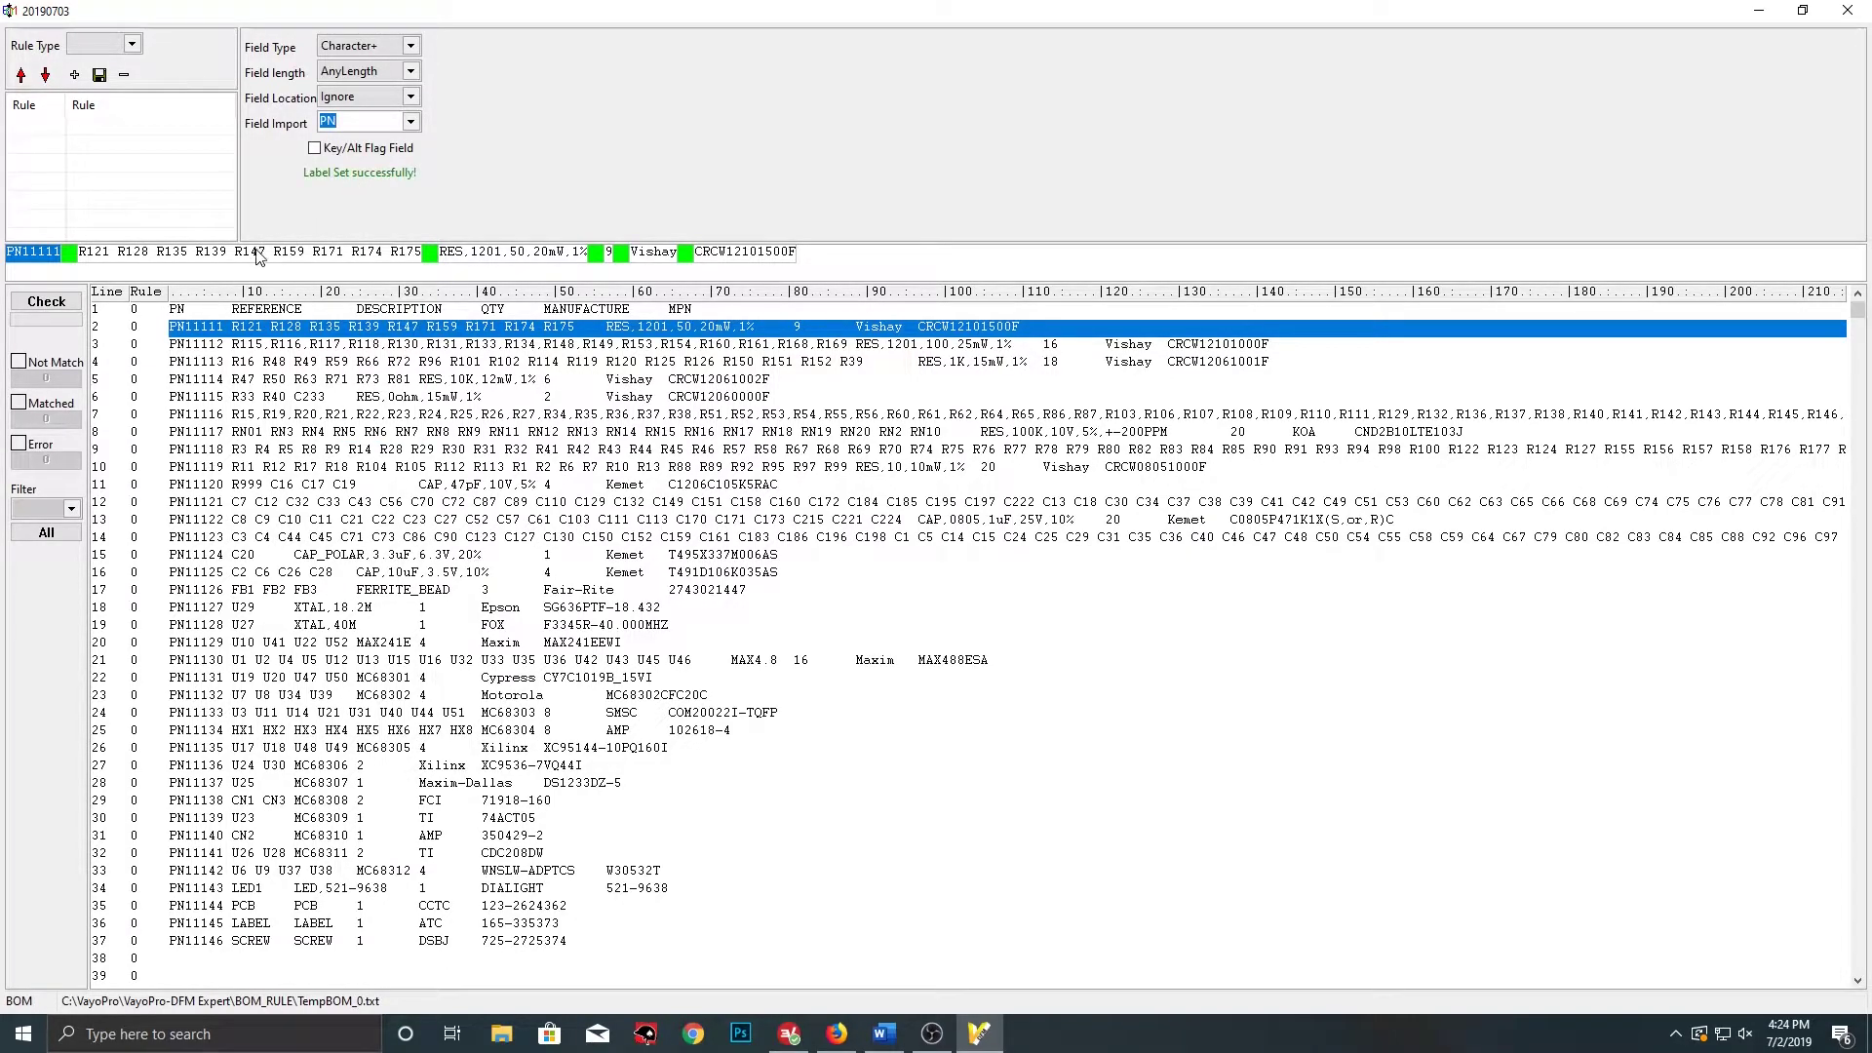
pyautogui.click(259, 256)
pyautogui.click(411, 121)
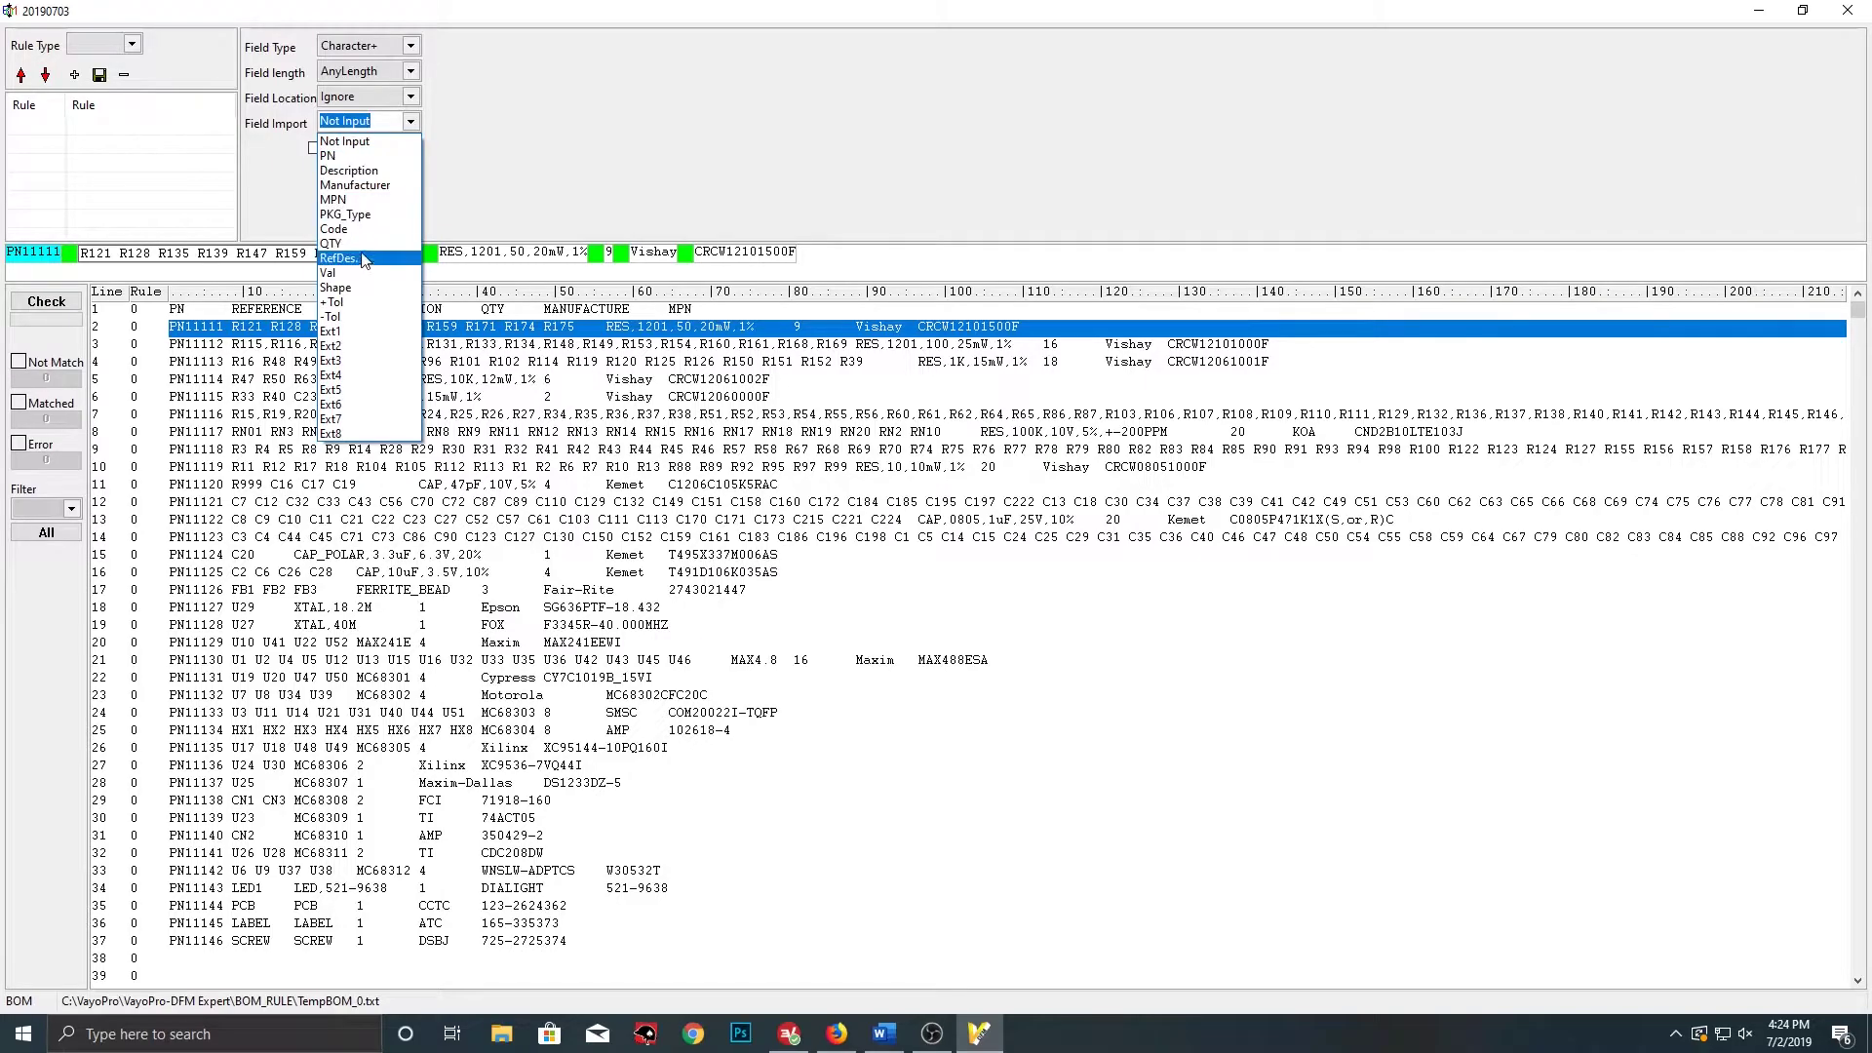
pyautogui.click(362, 259)
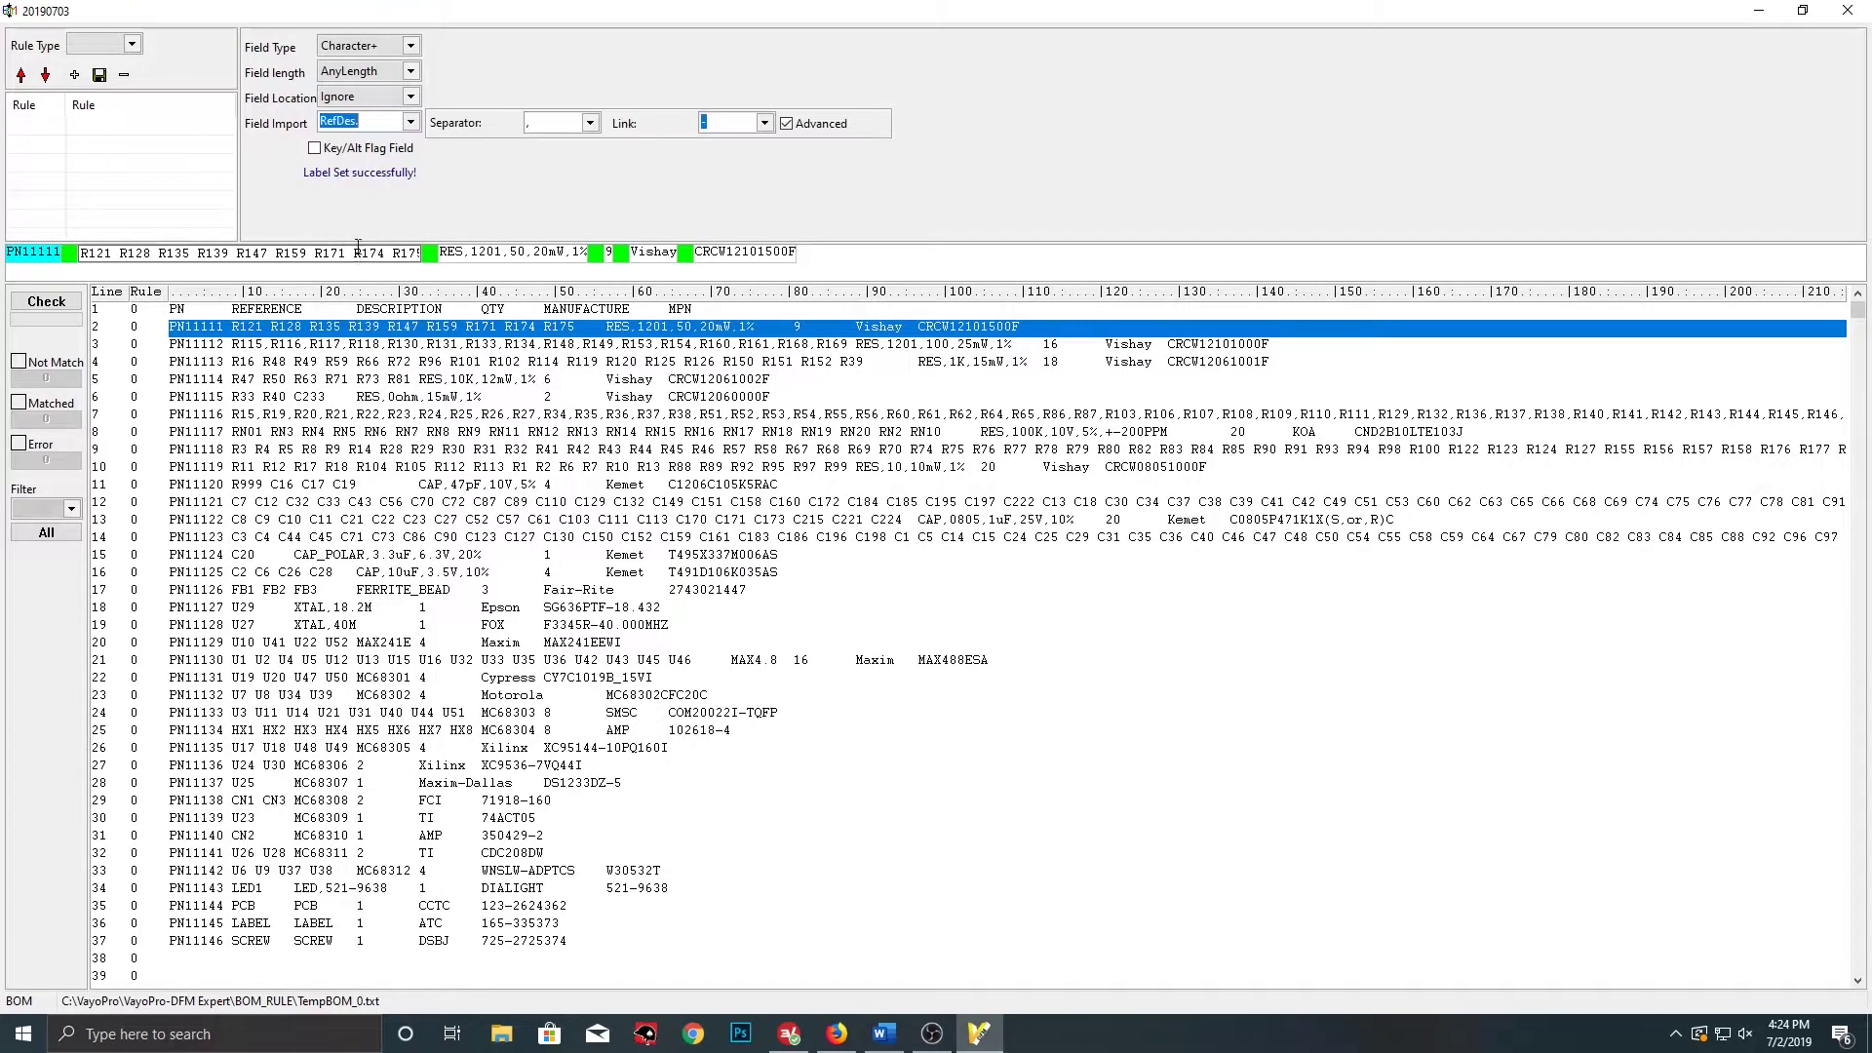
pyautogui.click(558, 123)
pyautogui.click(556, 158)
# Label the RES field Description and the 9 field QTY as Number+
pyautogui.click(489, 254)
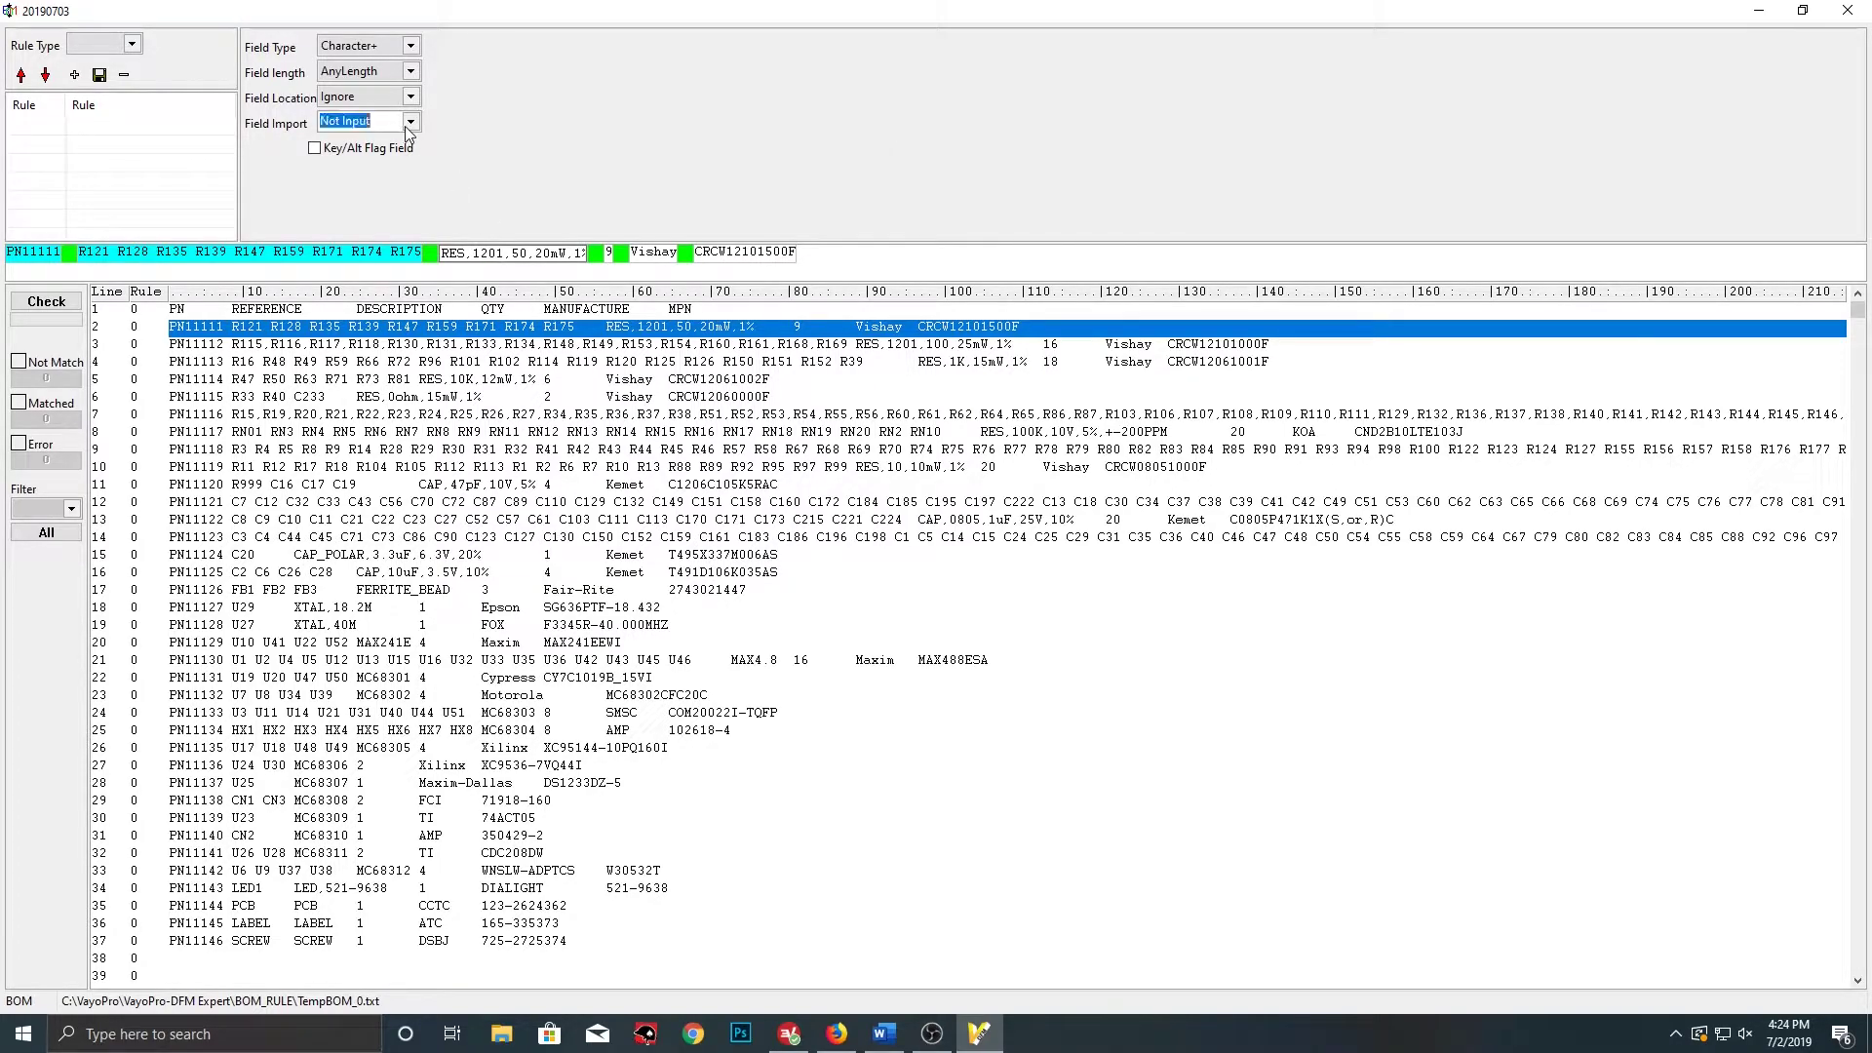
pyautogui.click(411, 121)
pyautogui.click(376, 173)
pyautogui.click(610, 253)
pyautogui.click(411, 121)
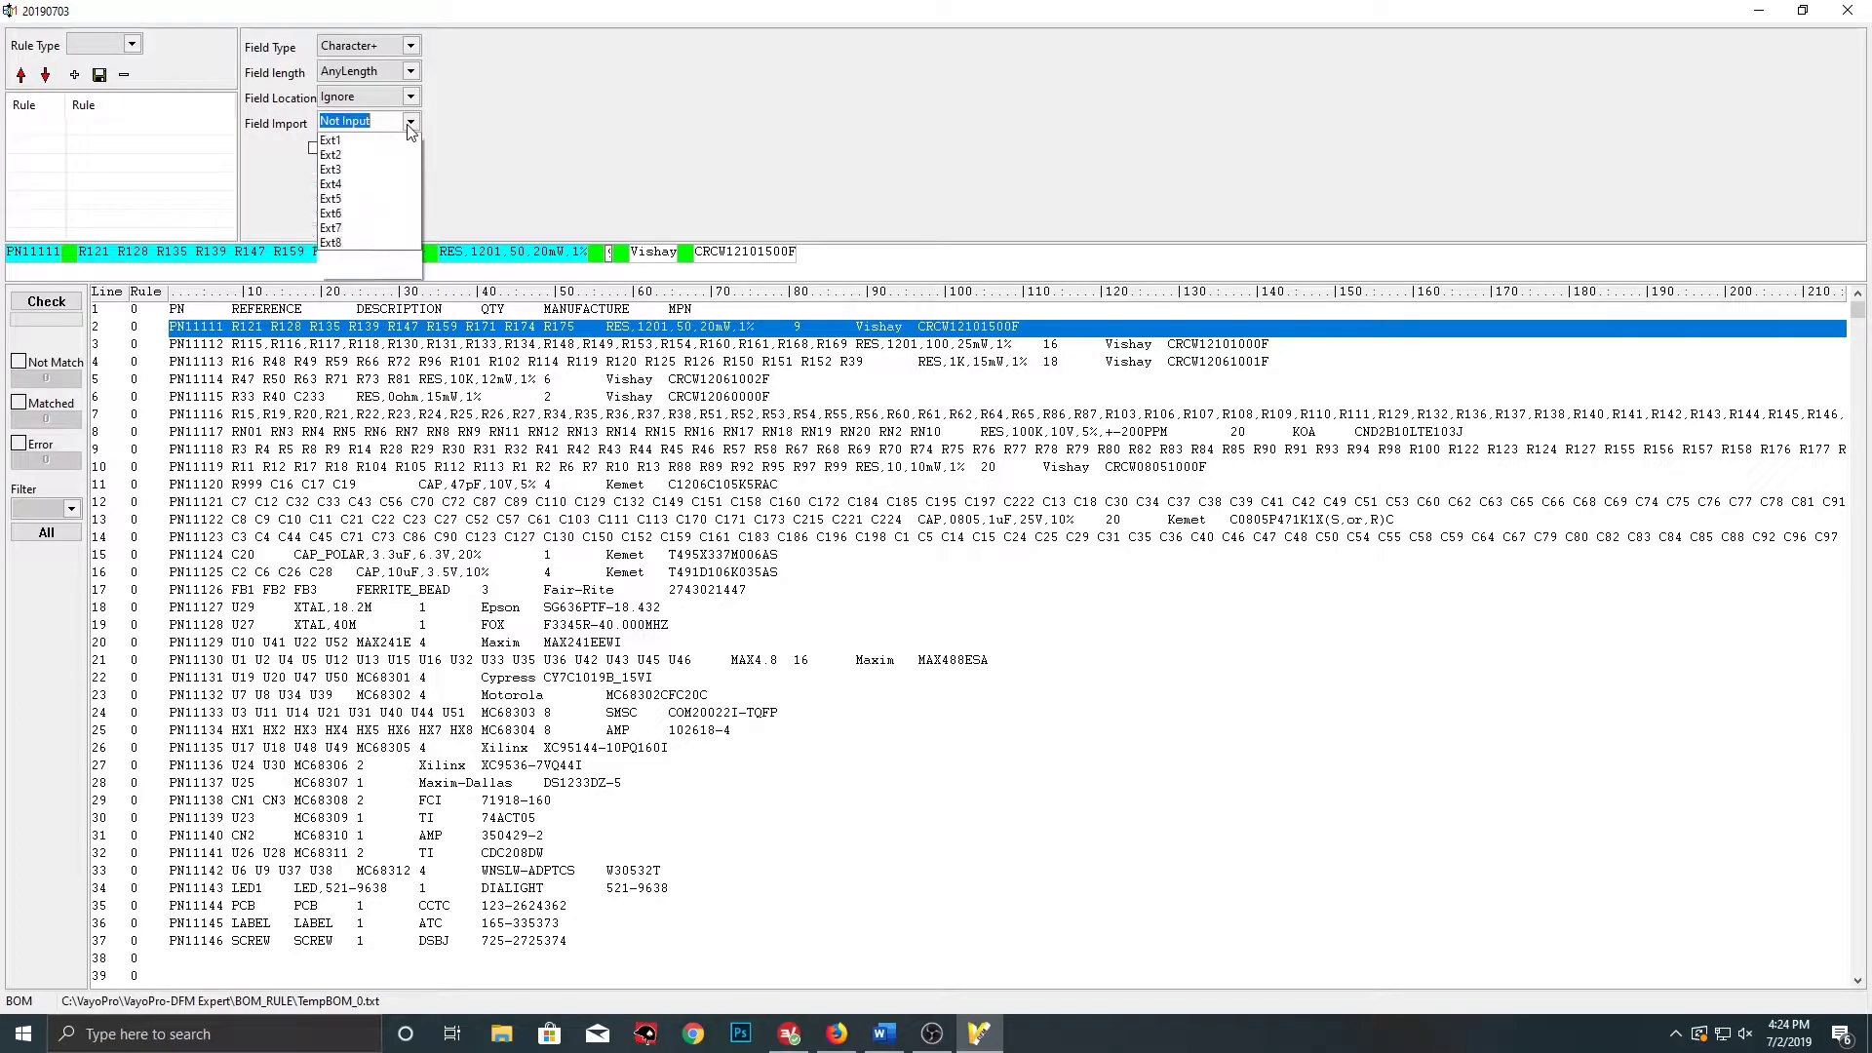
pyautogui.click(370, 244)
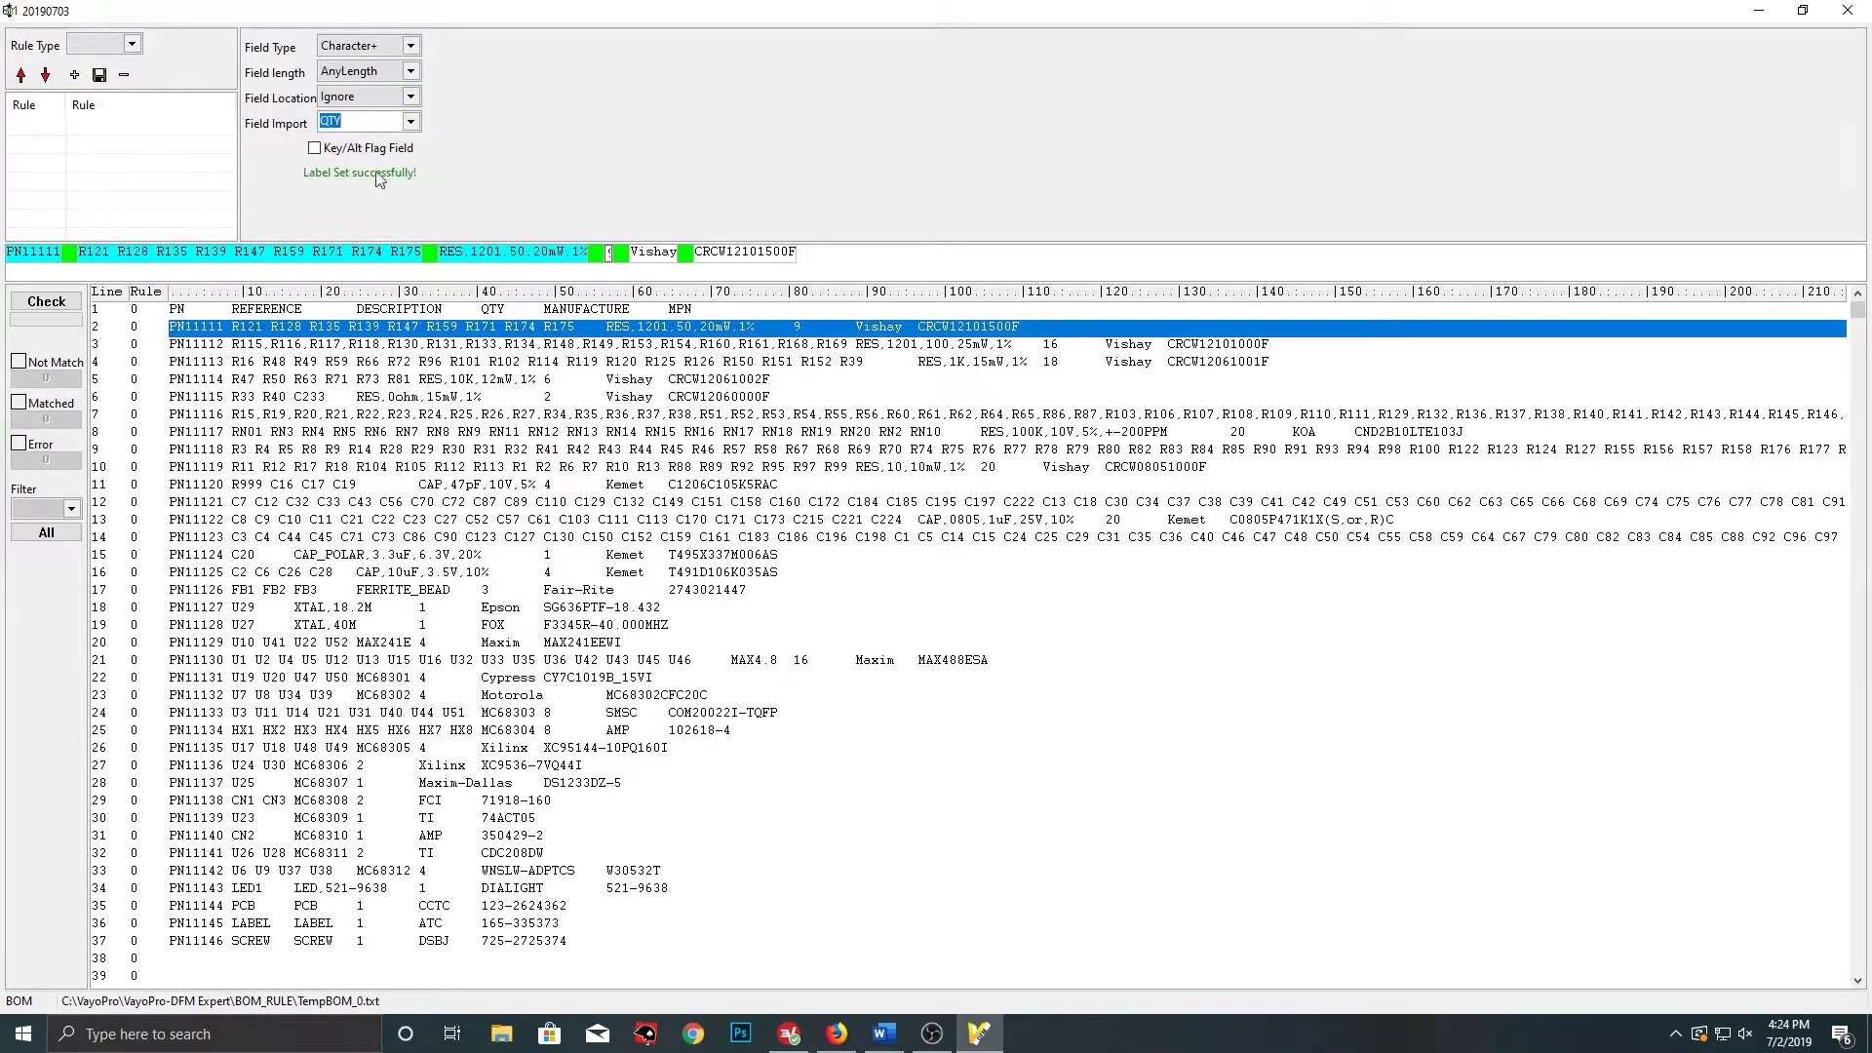
pyautogui.click(411, 45)
pyautogui.click(382, 74)
# Label Vishay as Manufacturer and CRCW12101500F as MPN, then add a Line Input rule
pyautogui.click(653, 254)
pyautogui.click(411, 123)
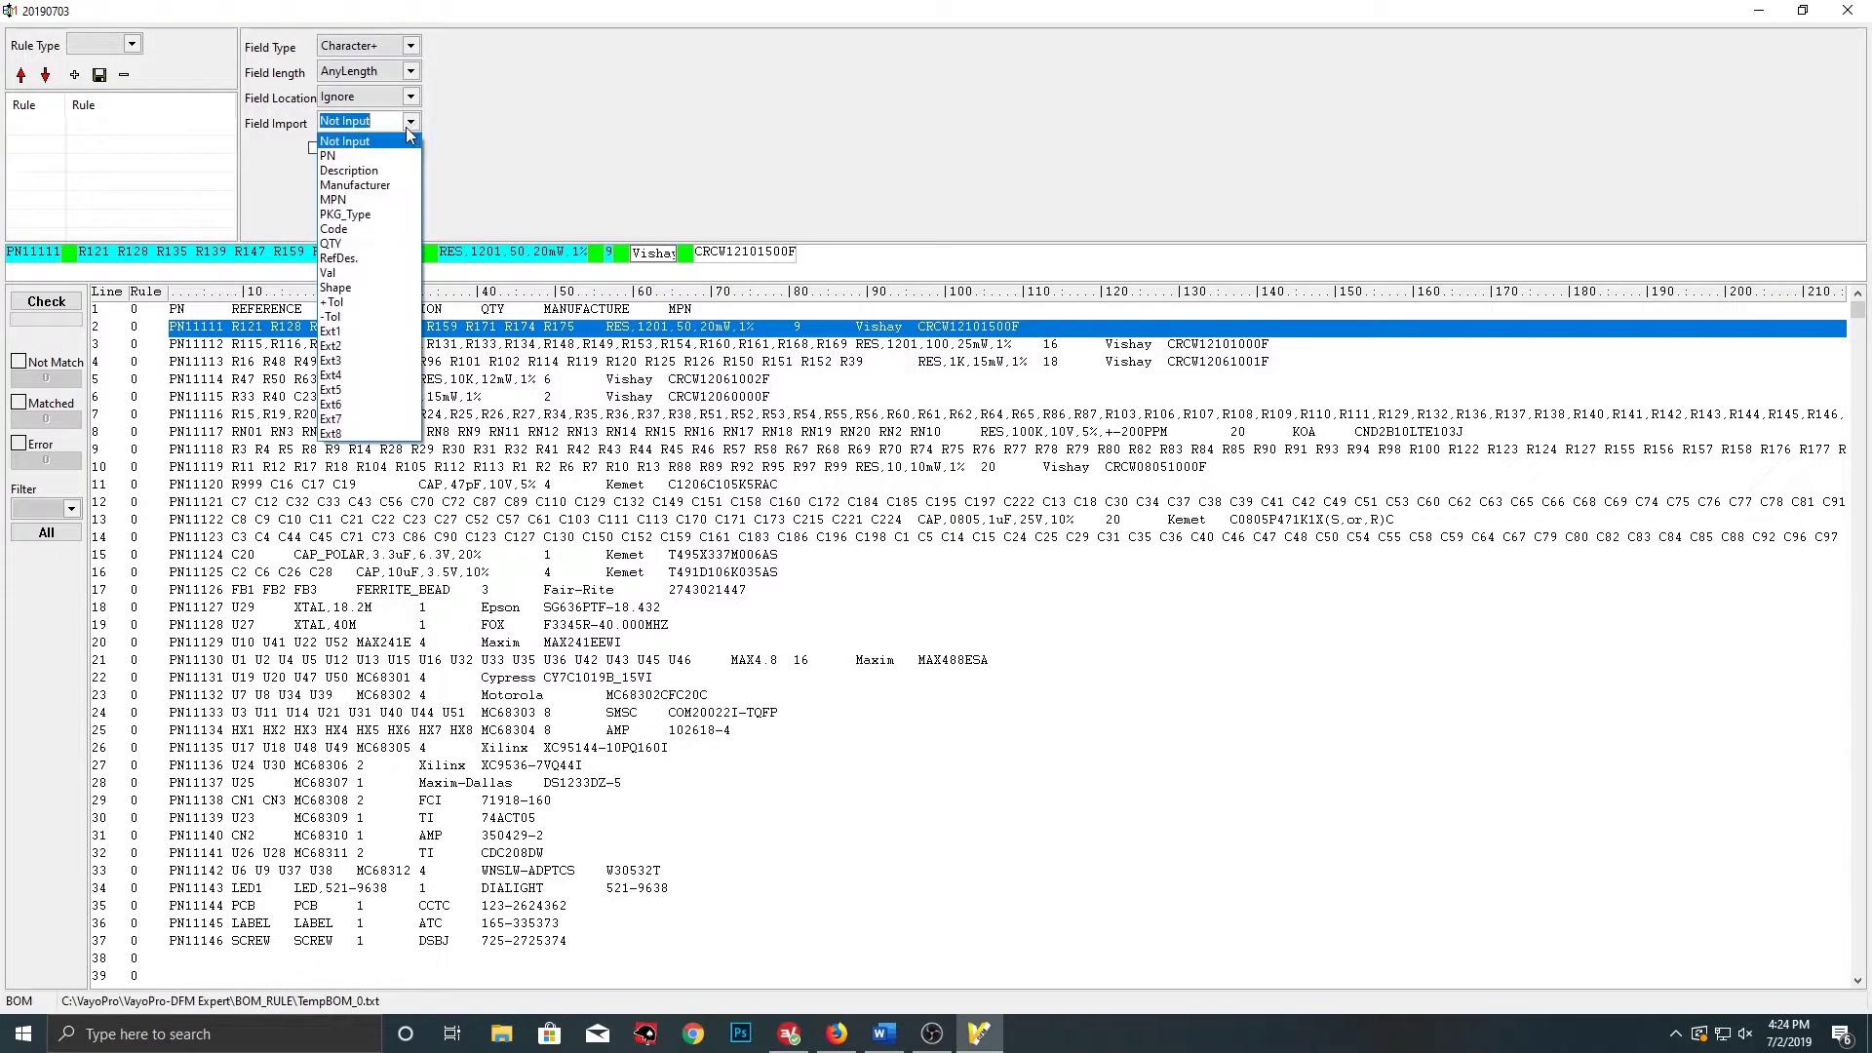
pyautogui.click(379, 185)
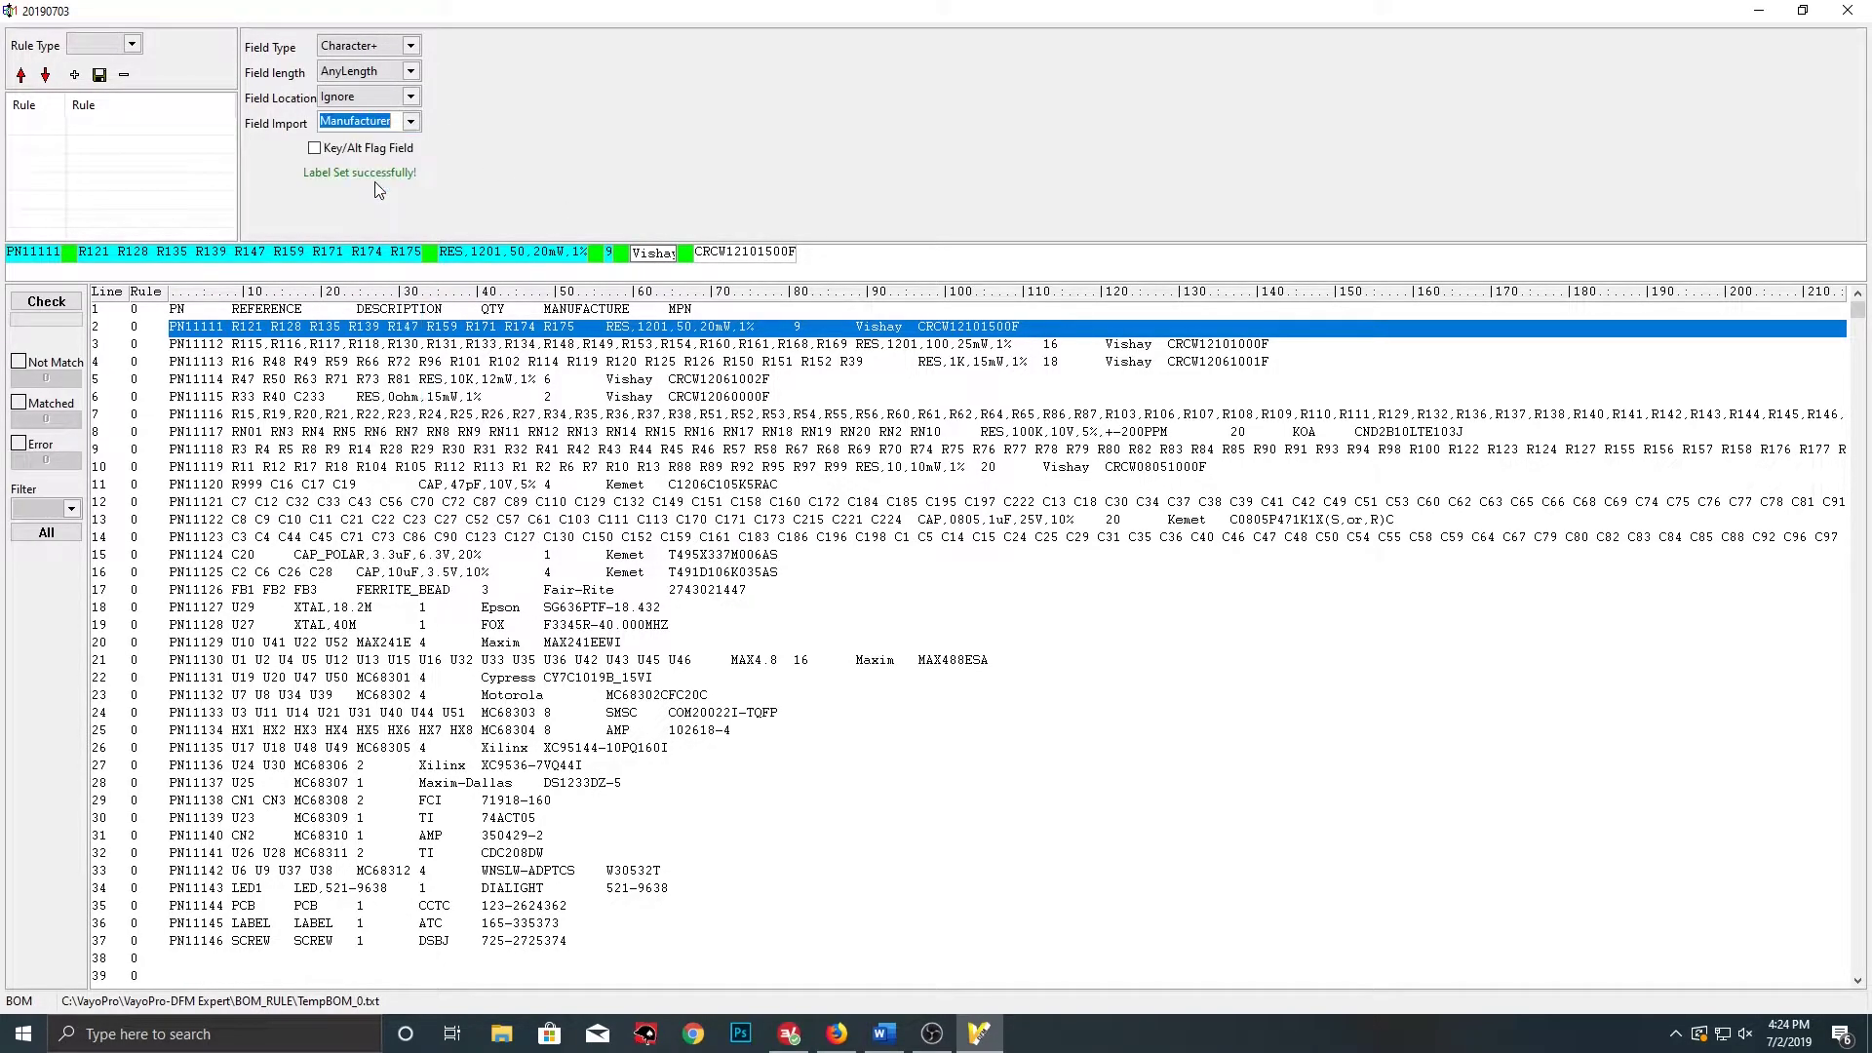
pyautogui.click(732, 254)
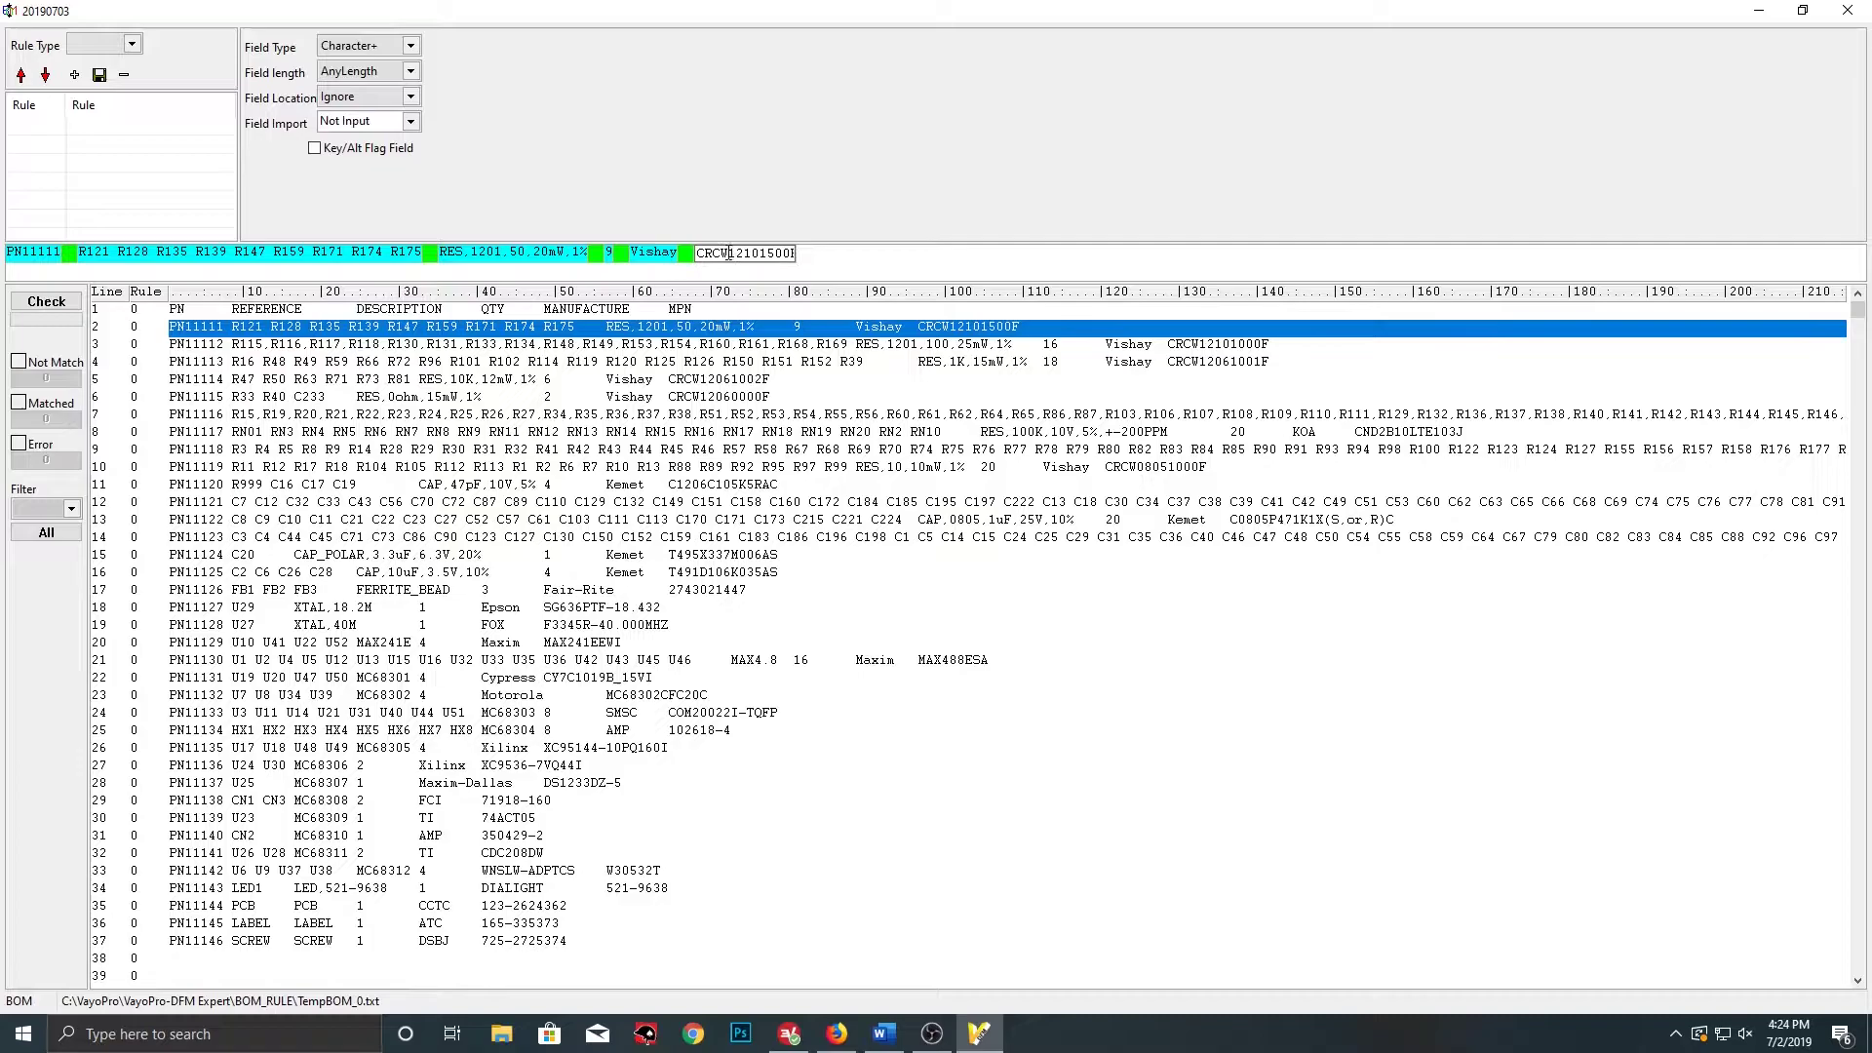
pyautogui.click(399, 122)
pyautogui.click(370, 198)
pyautogui.click(134, 46)
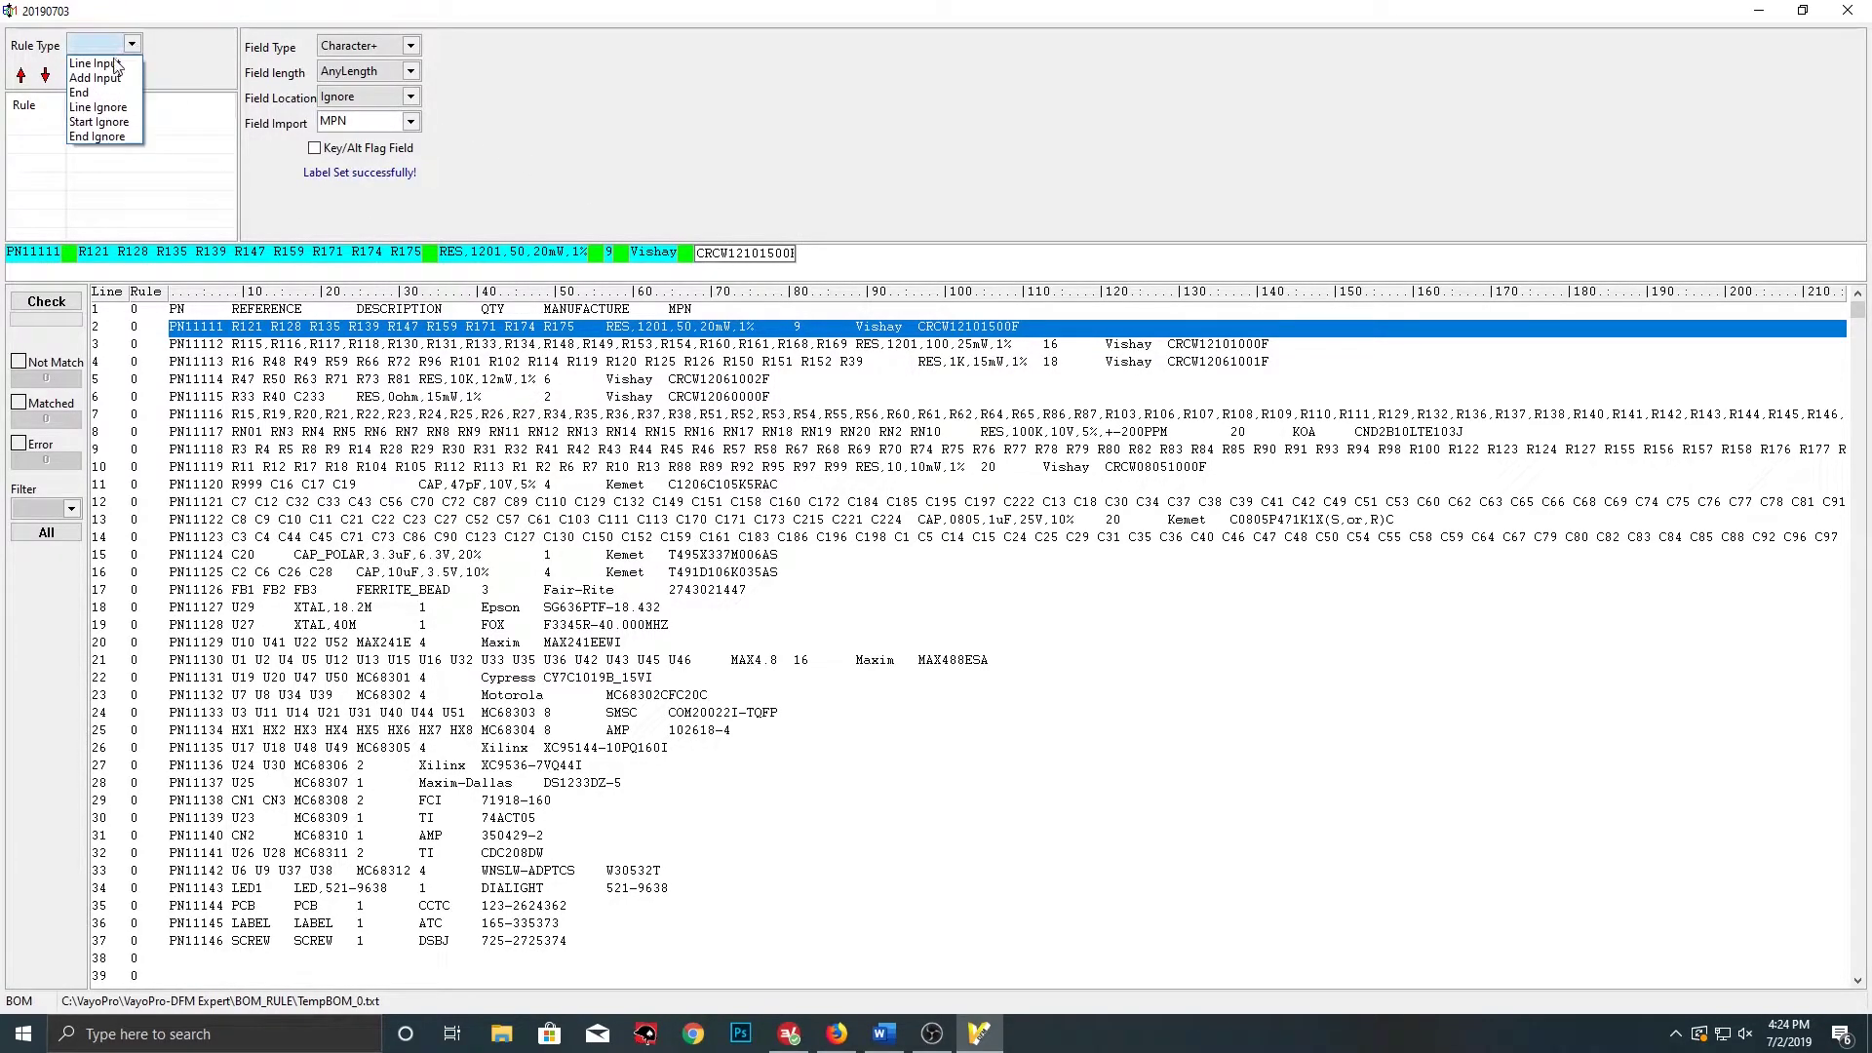
pyautogui.click(98, 60)
pyautogui.click(75, 78)
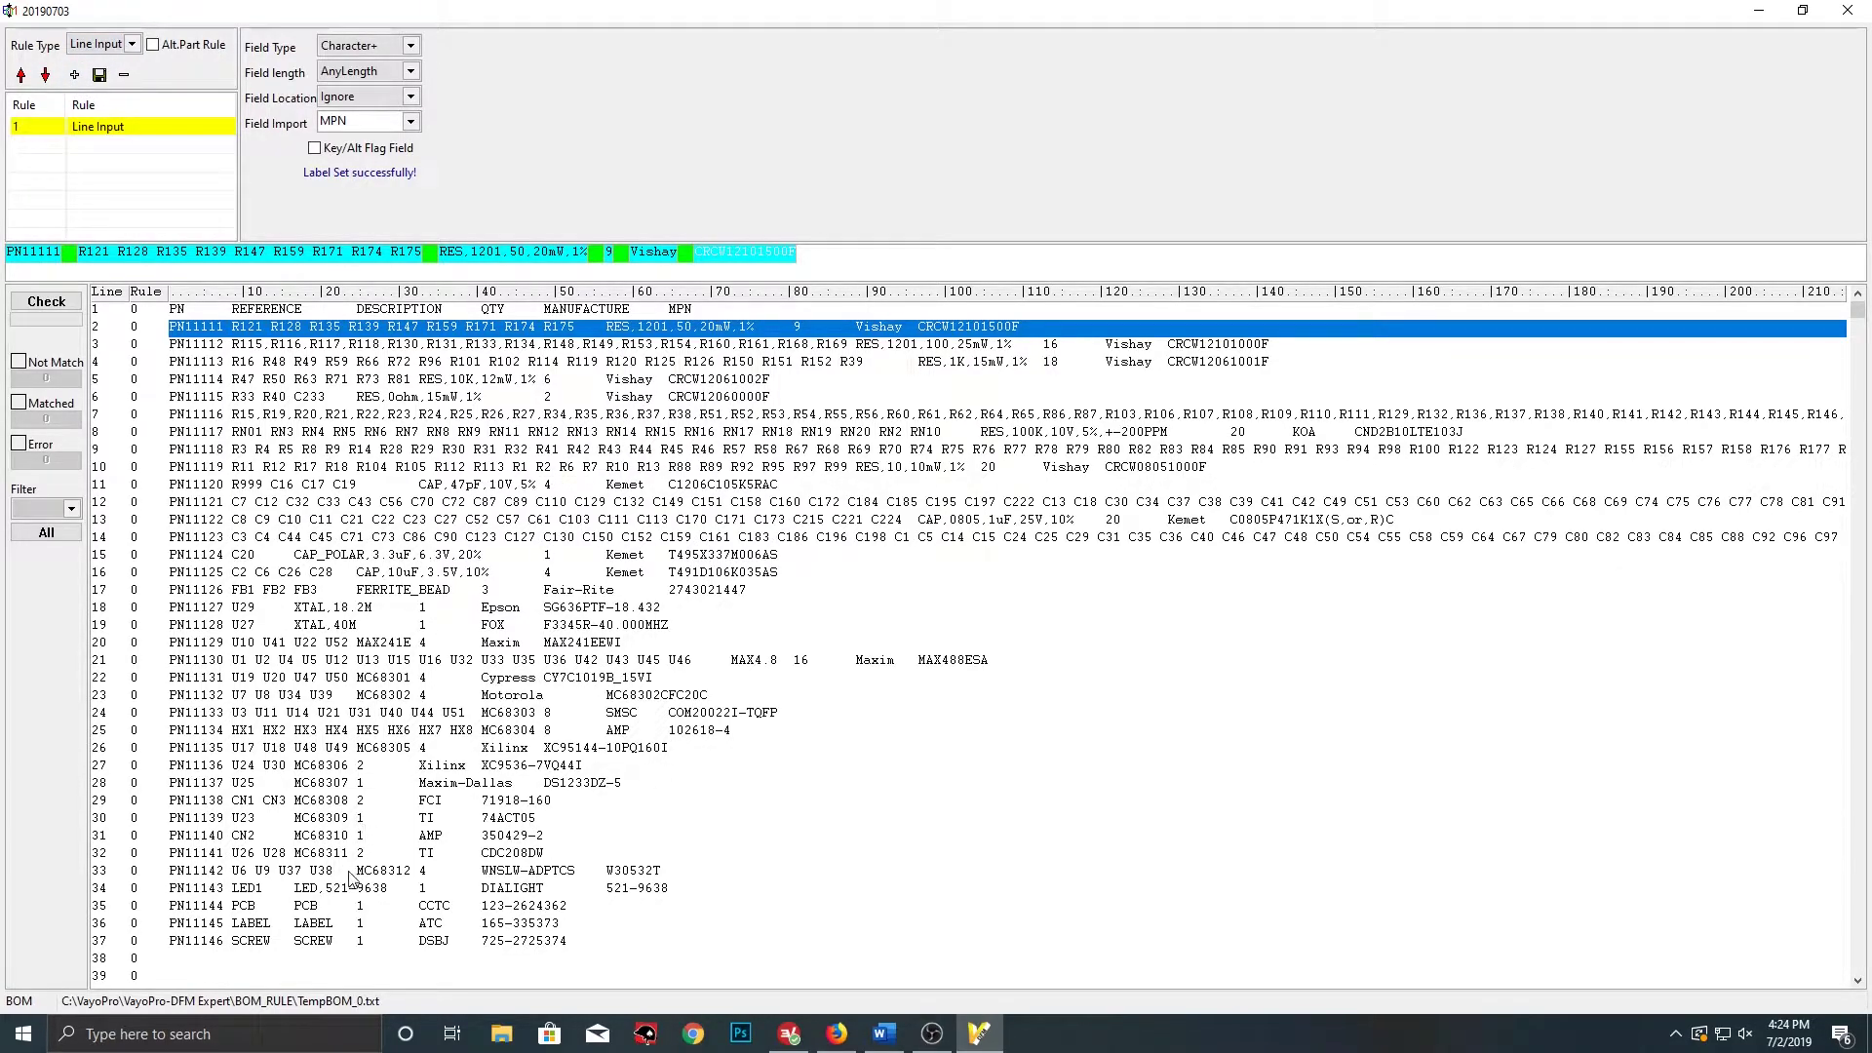
pyautogui.click(259, 907)
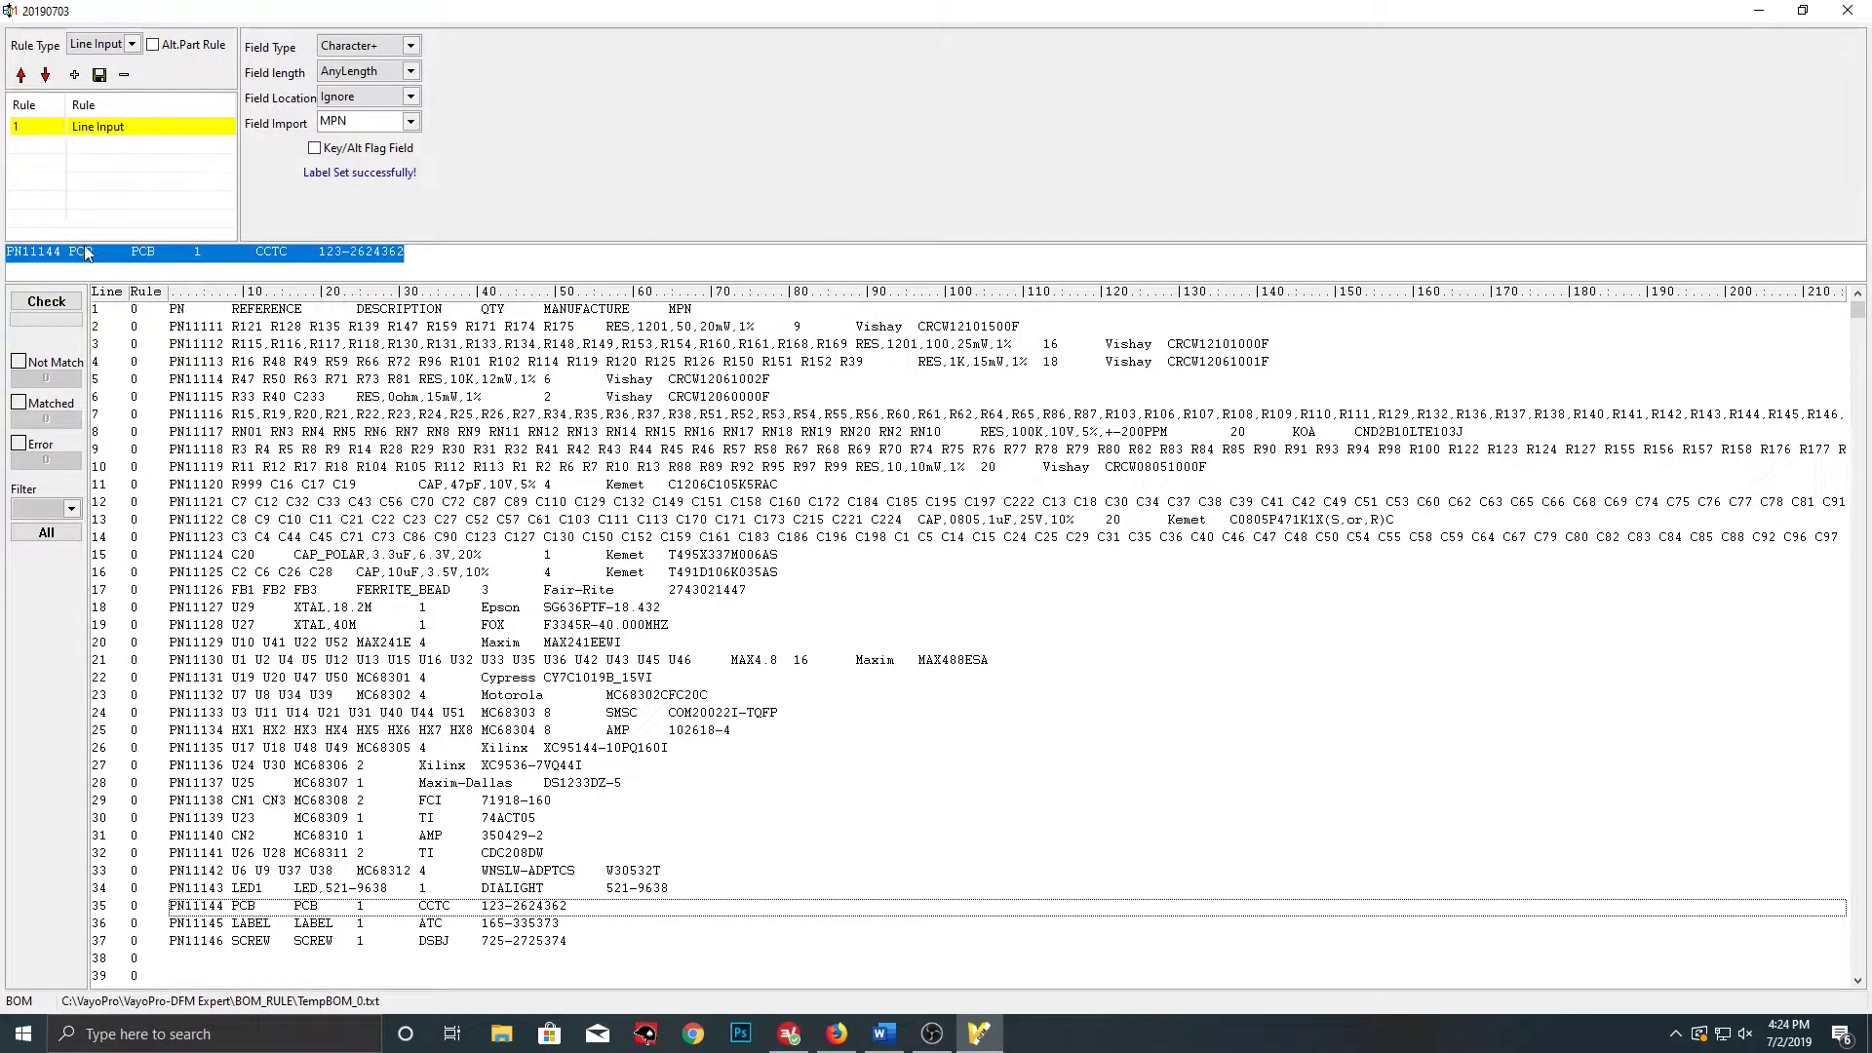
# Split line 35 into fields using Tab as the separator
pyautogui.click(95, 250)
pyautogui.rightClick(95, 250)
pyautogui.click(143, 304)
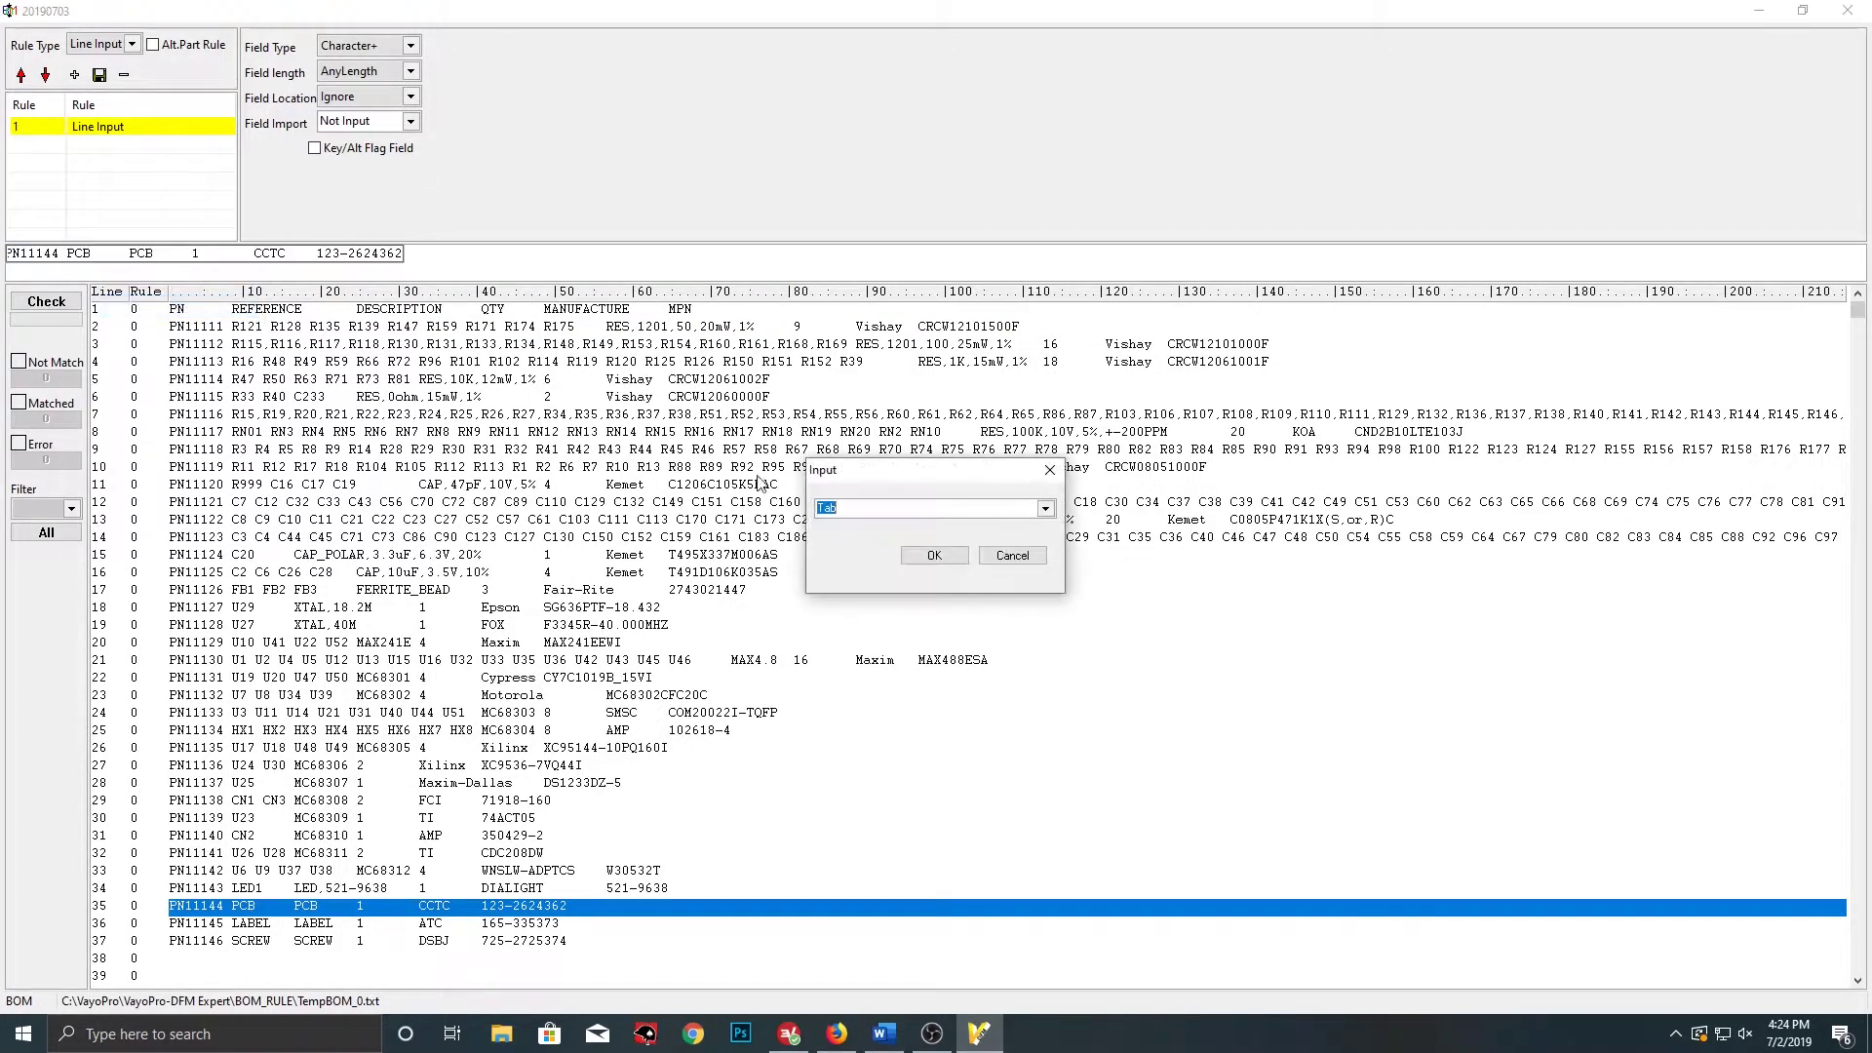
pyautogui.click(936, 557)
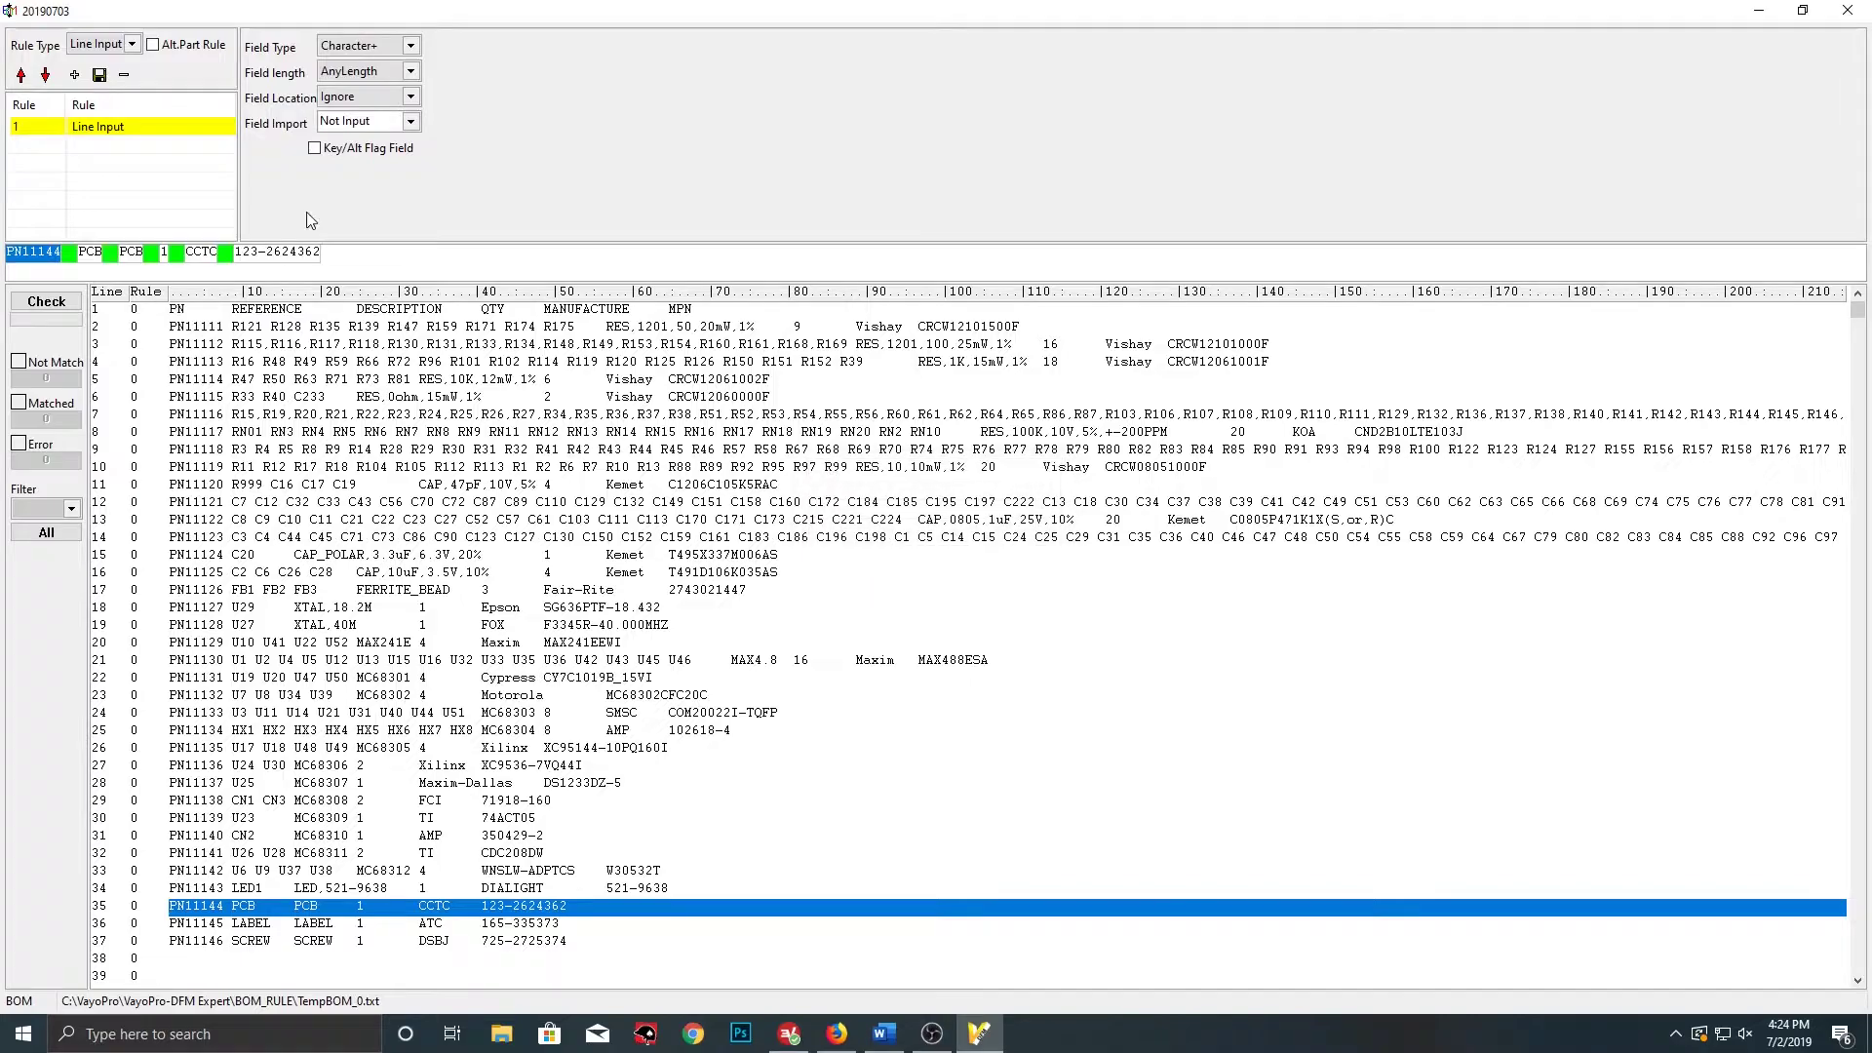
# Label the first field PN and the PCB field RefDes. as fixed word with Space separator
pyautogui.click(411, 122)
pyautogui.click(368, 156)
pyautogui.click(88, 252)
pyautogui.click(411, 122)
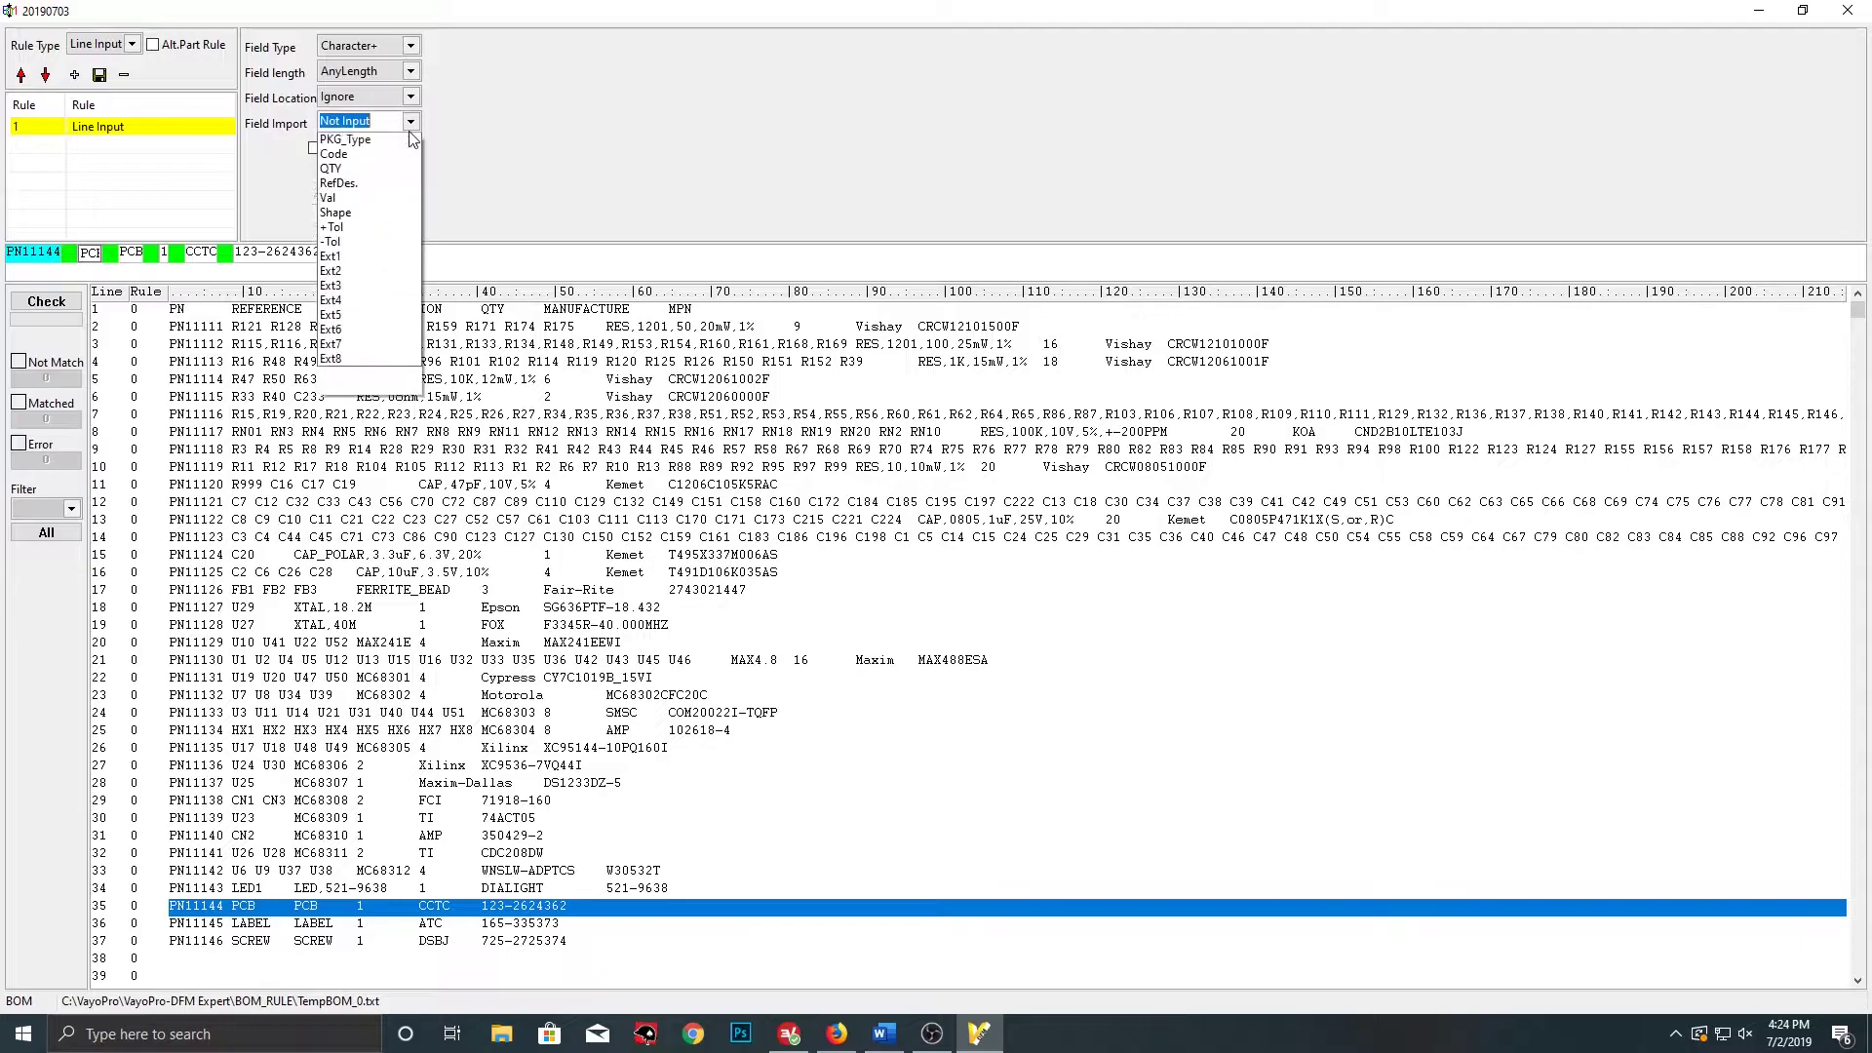
pyautogui.click(365, 257)
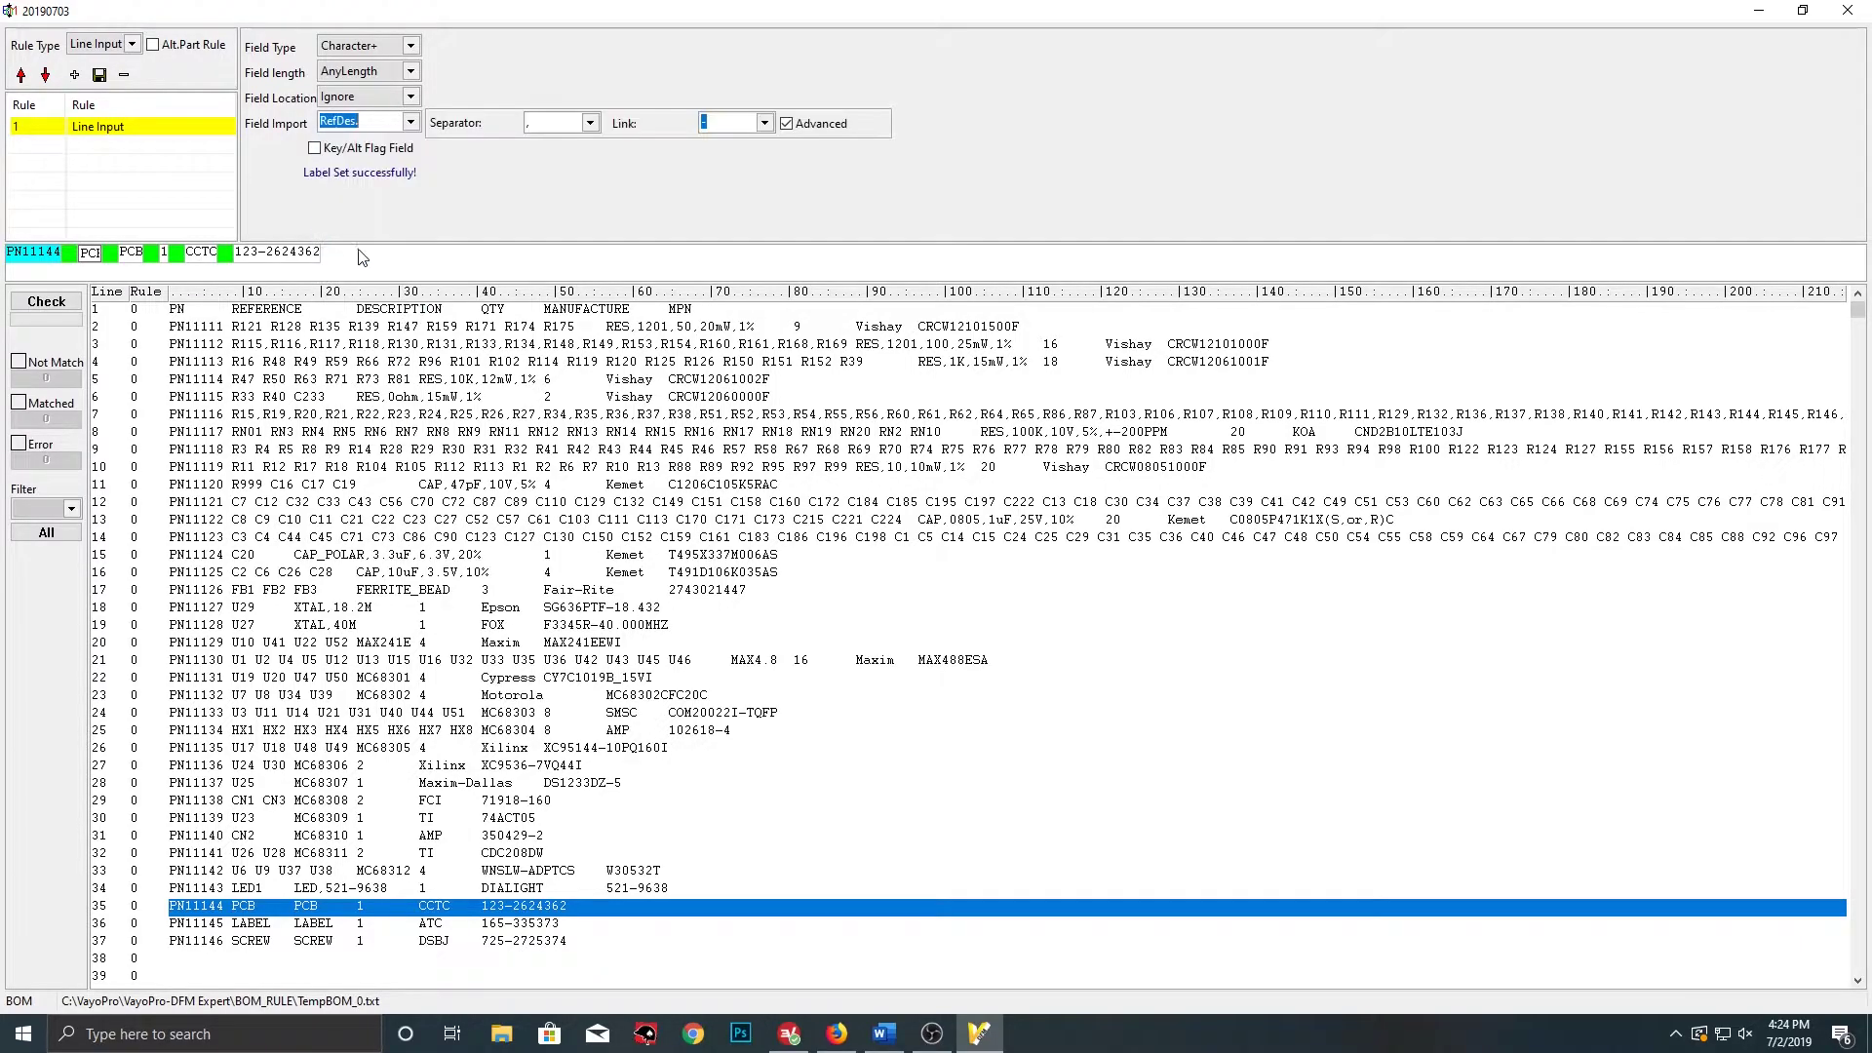
pyautogui.click(588, 123)
pyautogui.click(555, 160)
pyautogui.click(411, 46)
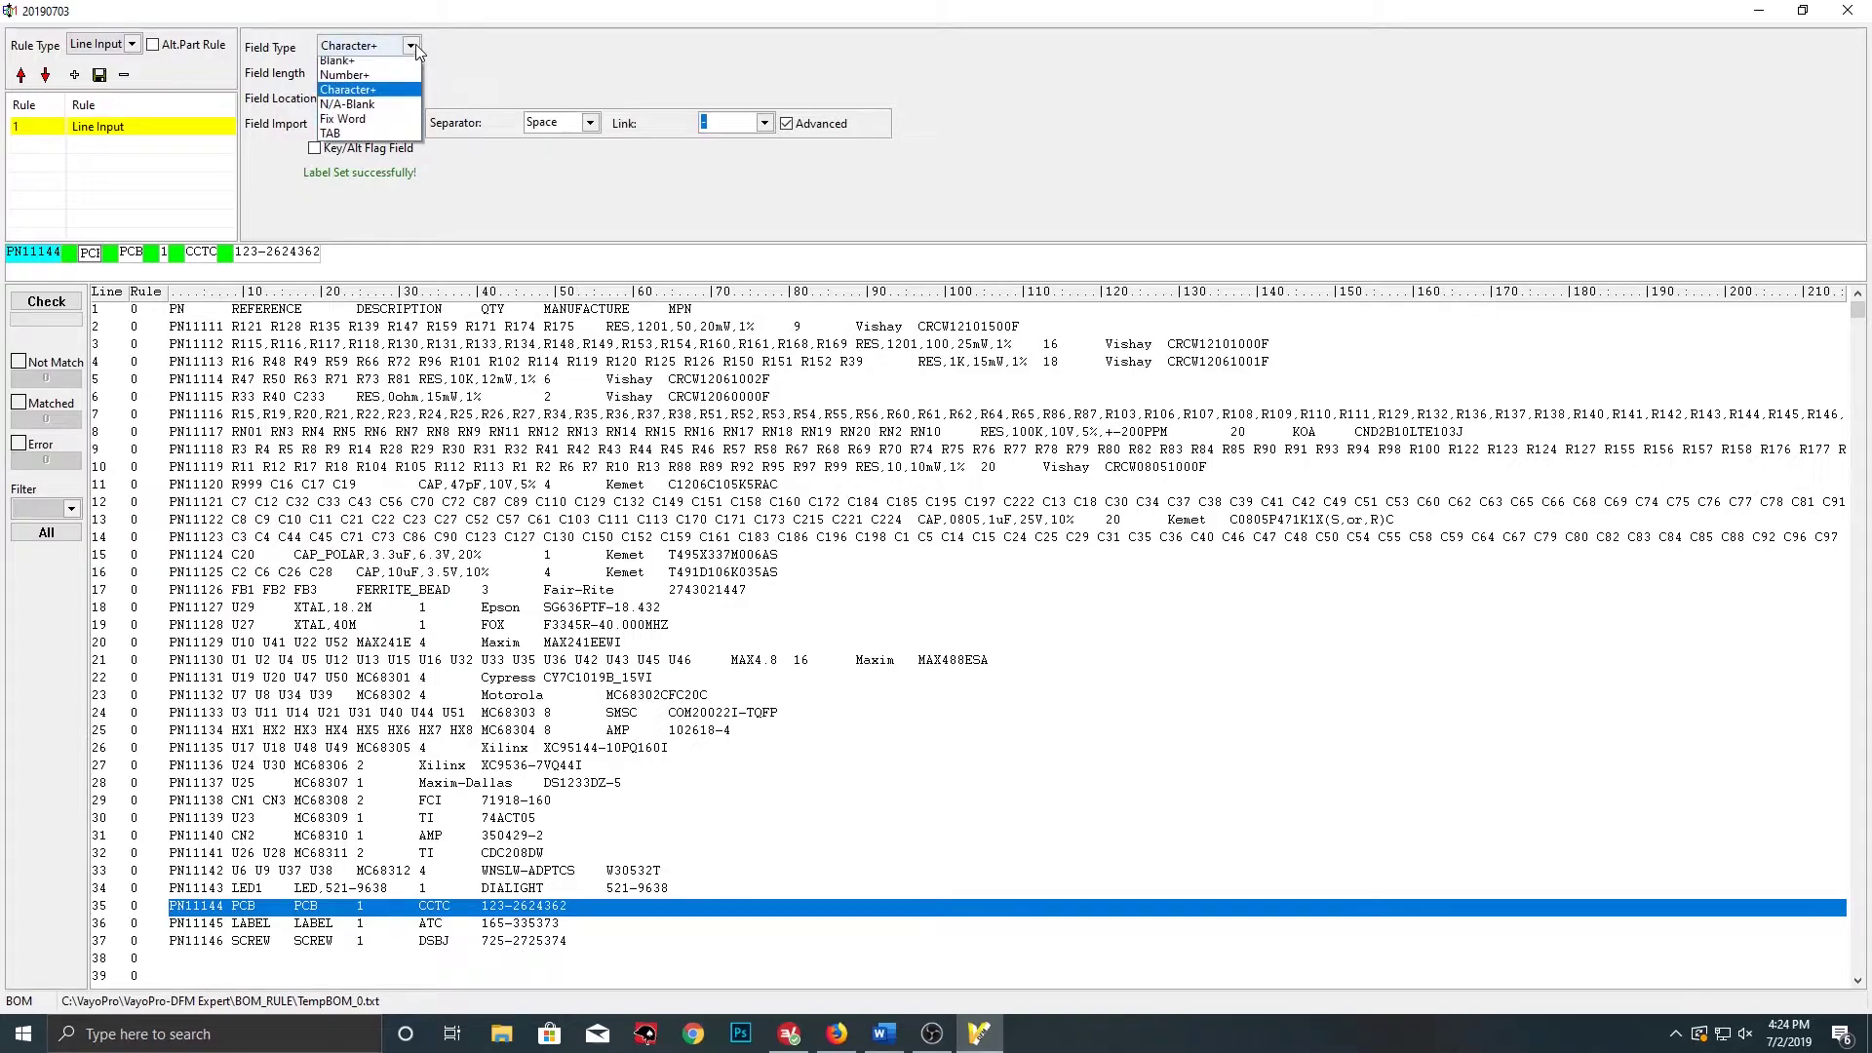
pyautogui.click(380, 124)
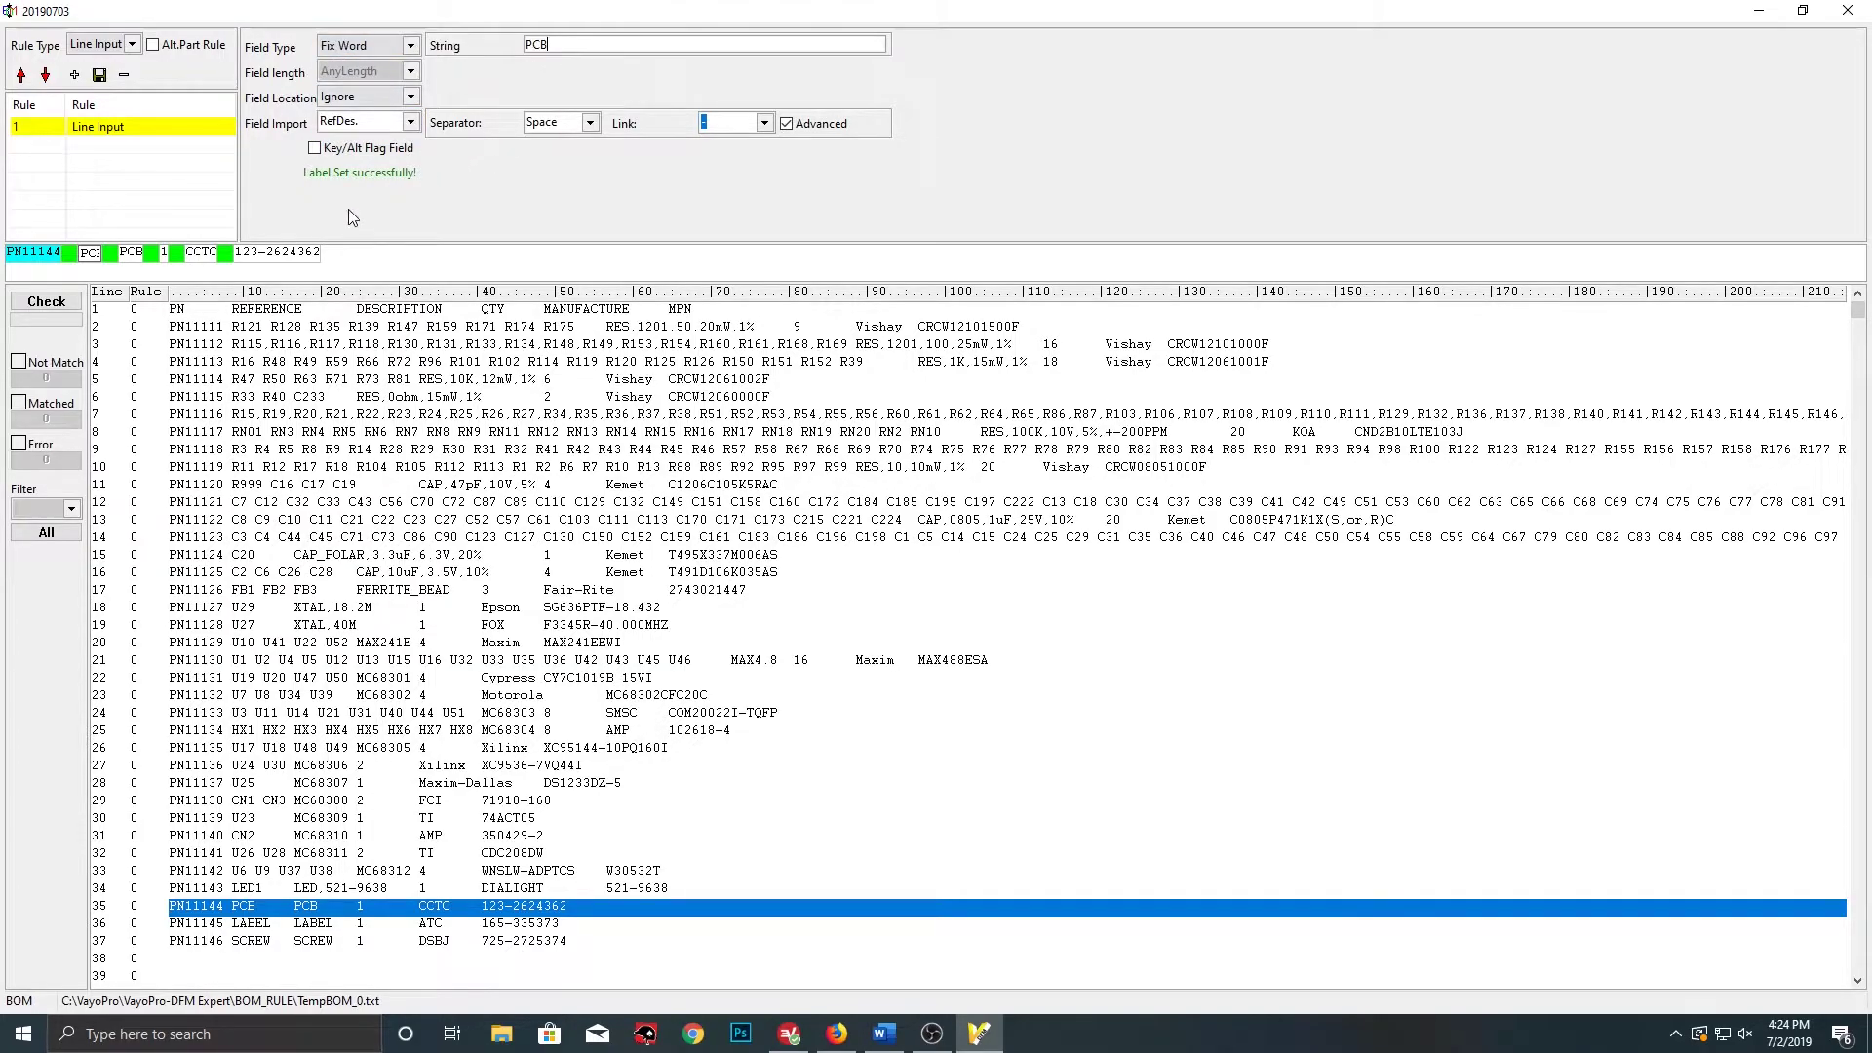
# Label the second PCB field Description and the 1 field QTY as Number+
pyautogui.click(125, 258)
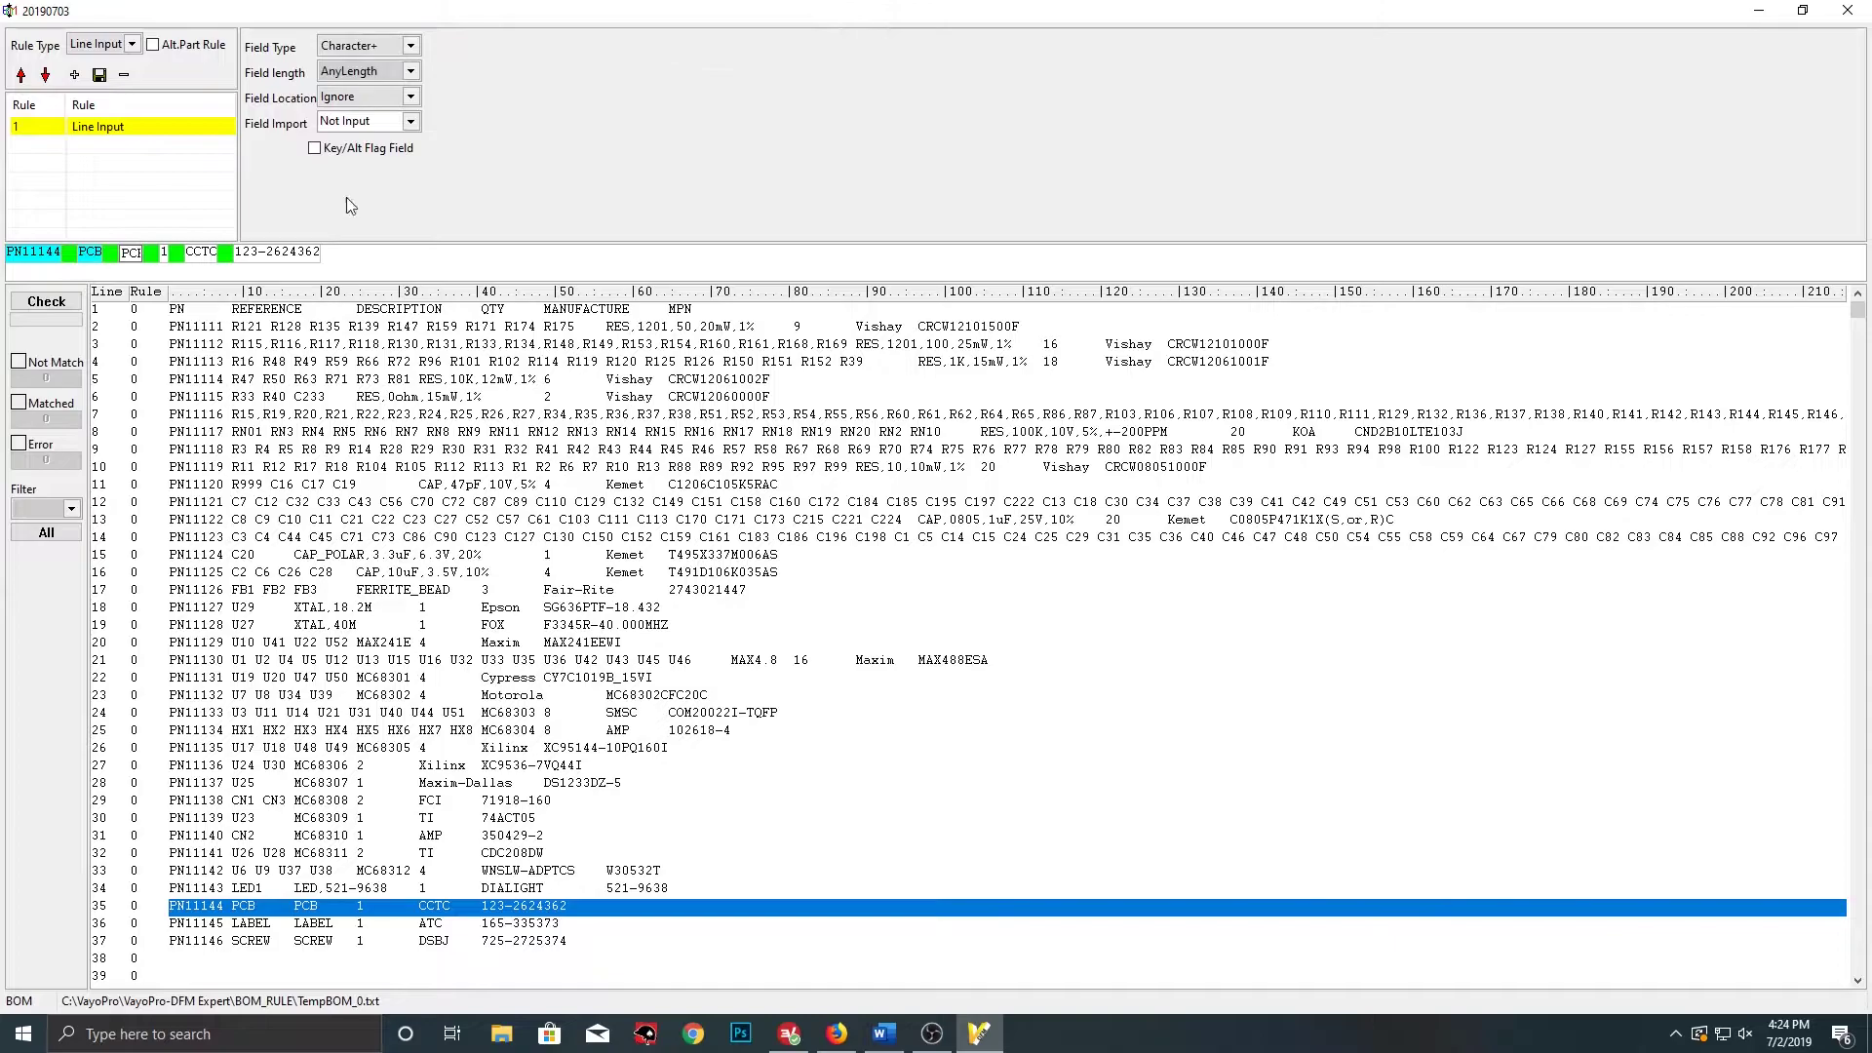
pyautogui.click(411, 123)
pyautogui.click(375, 177)
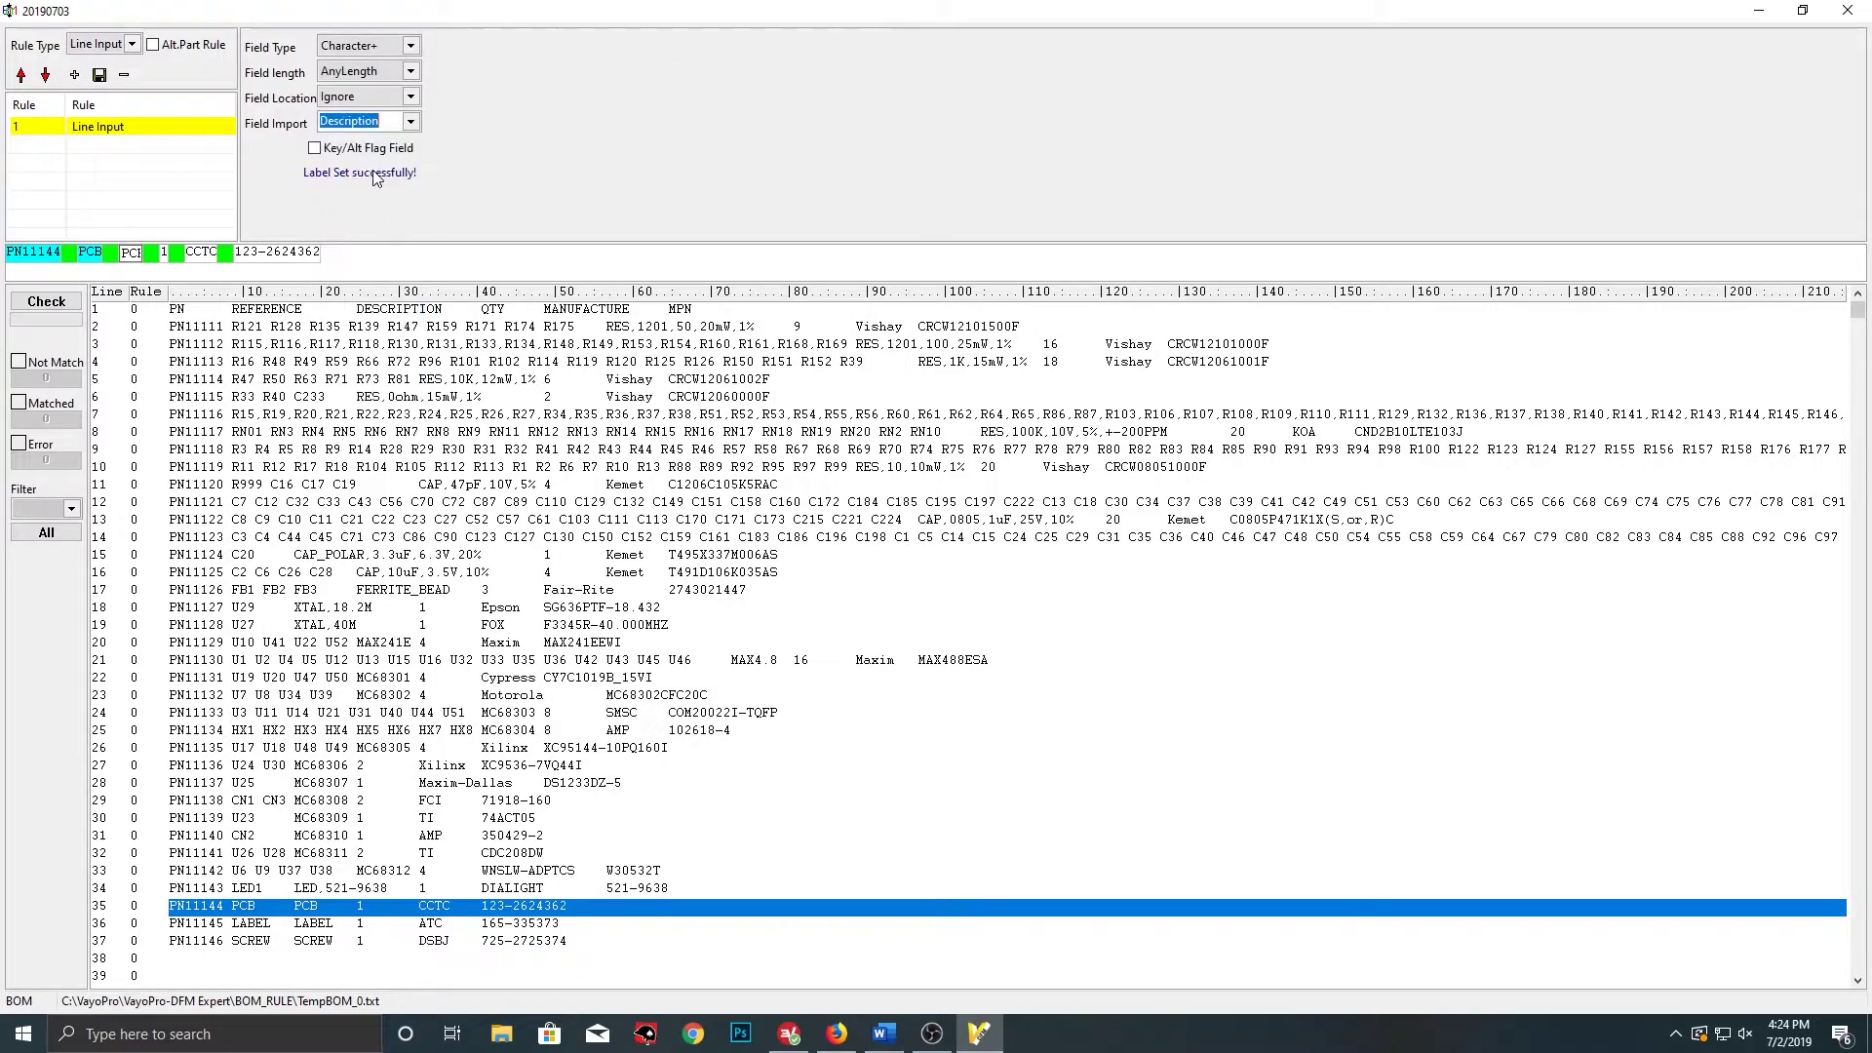
pyautogui.click(165, 253)
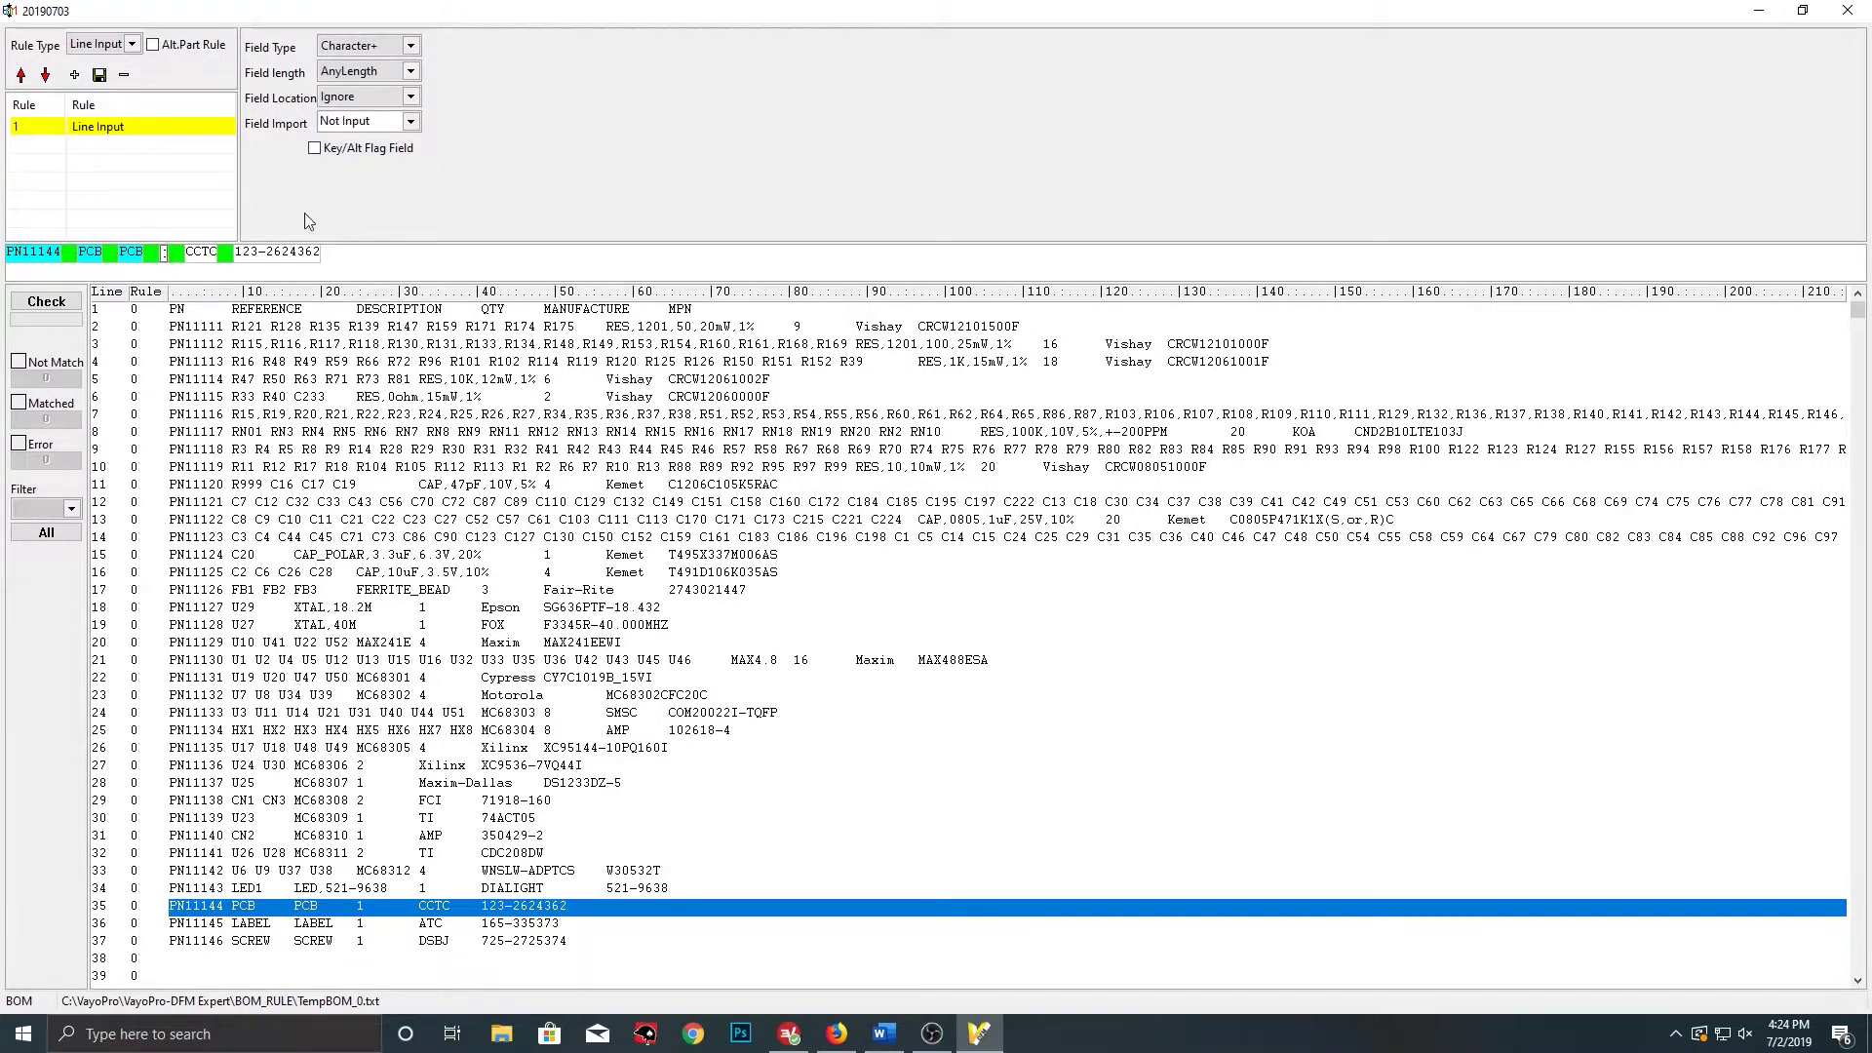
pyautogui.click(411, 123)
pyautogui.click(366, 261)
pyautogui.click(410, 49)
pyautogui.click(383, 101)
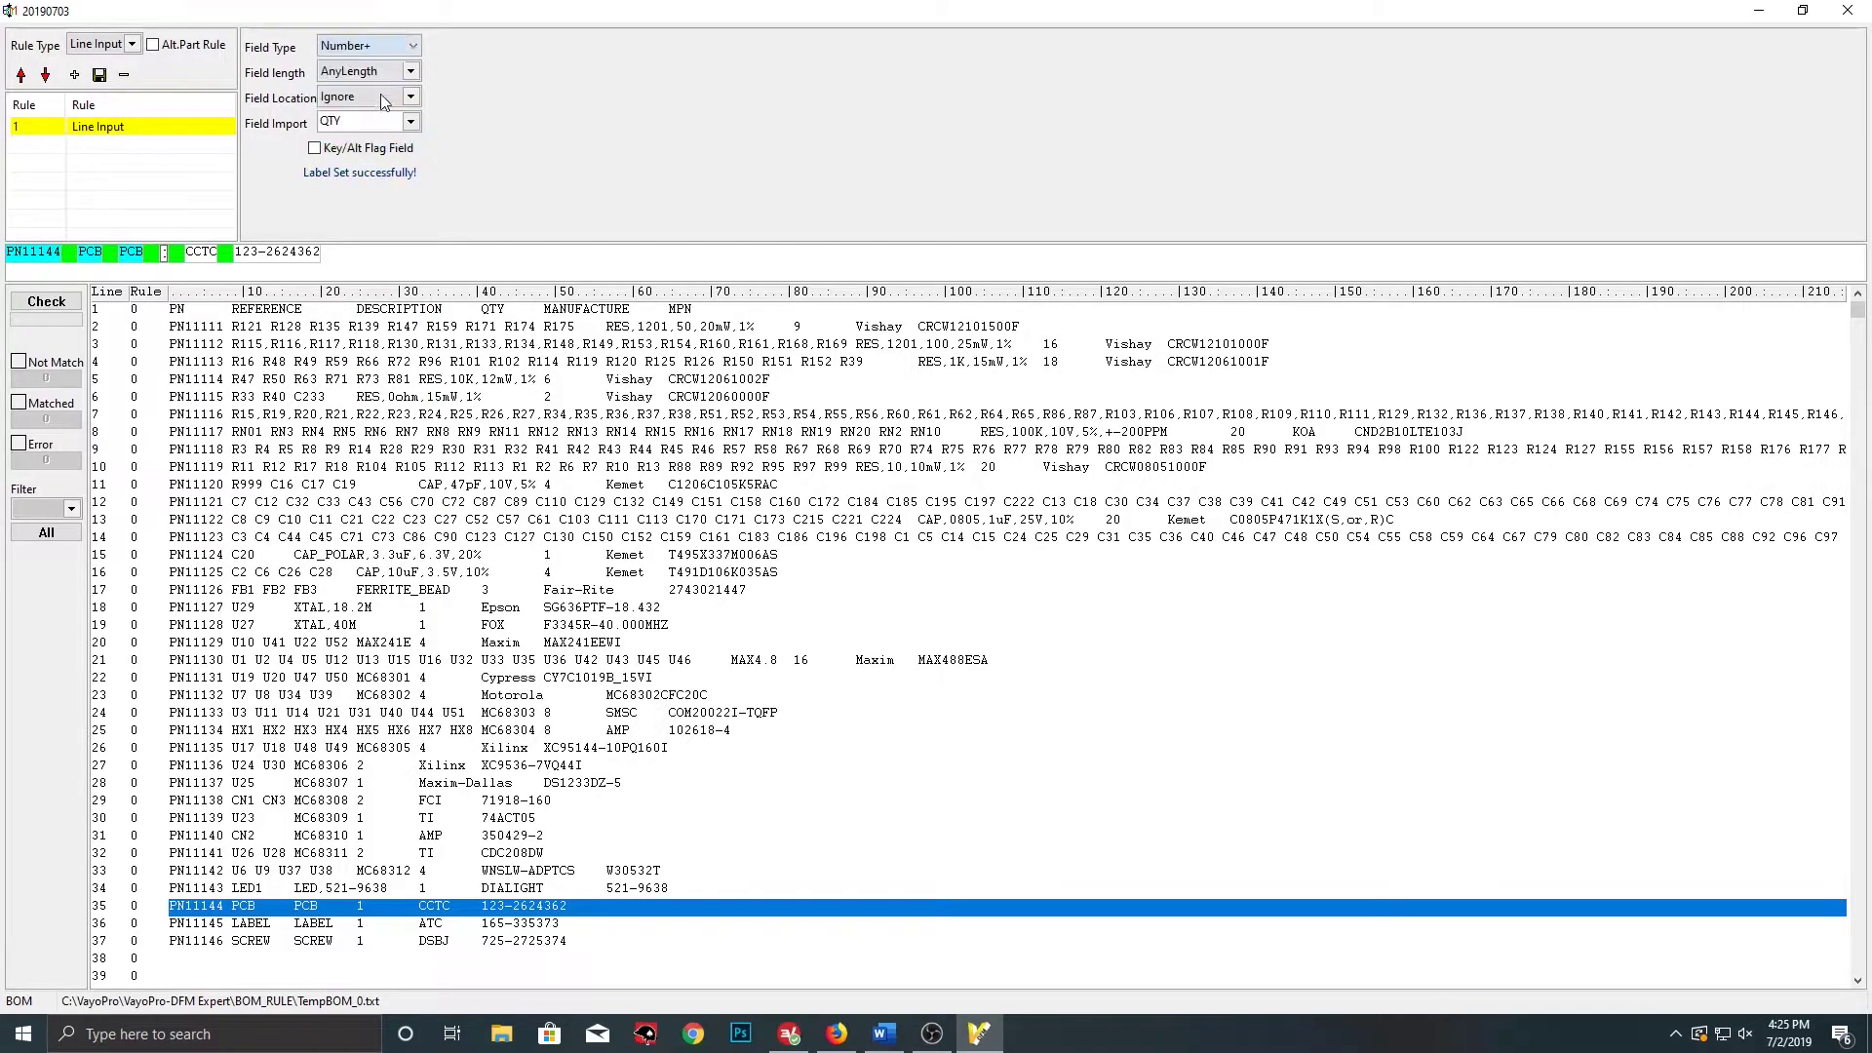
pyautogui.click(207, 255)
pyautogui.click(411, 122)
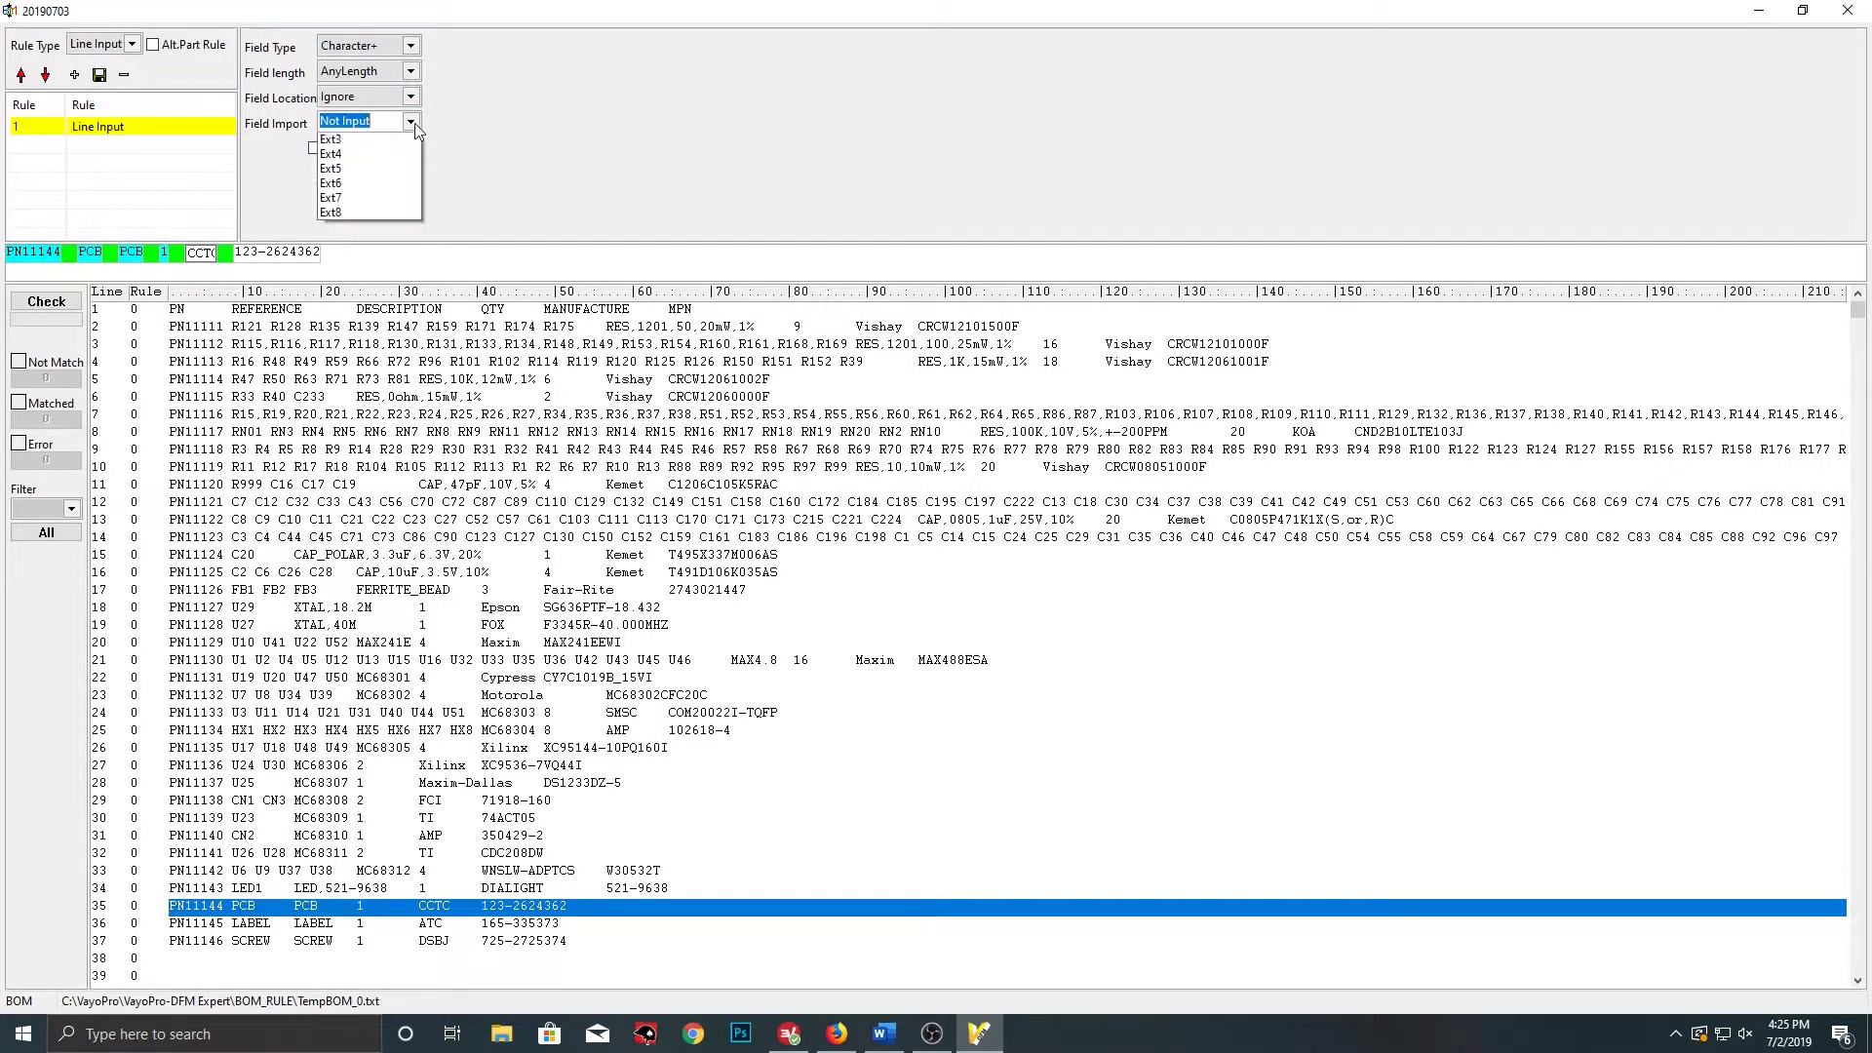
pyautogui.click(379, 187)
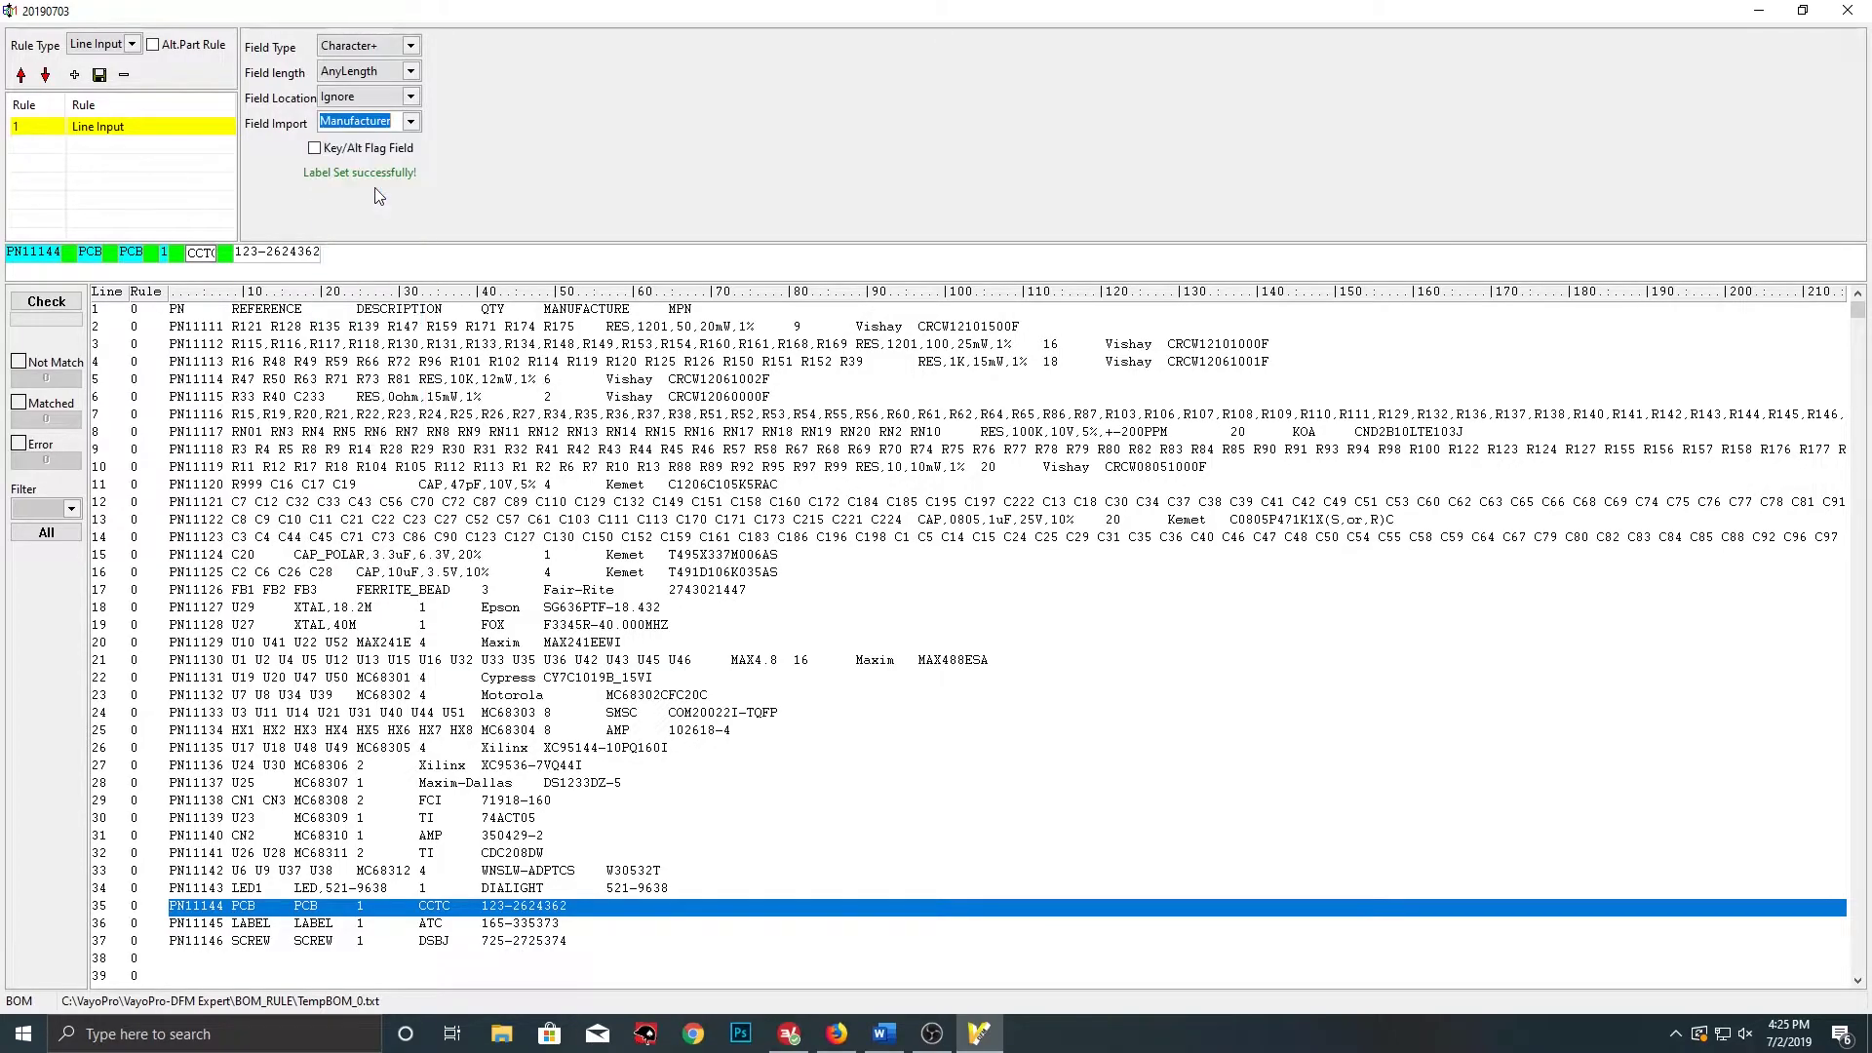
pyautogui.click(293, 251)
pyautogui.click(411, 123)
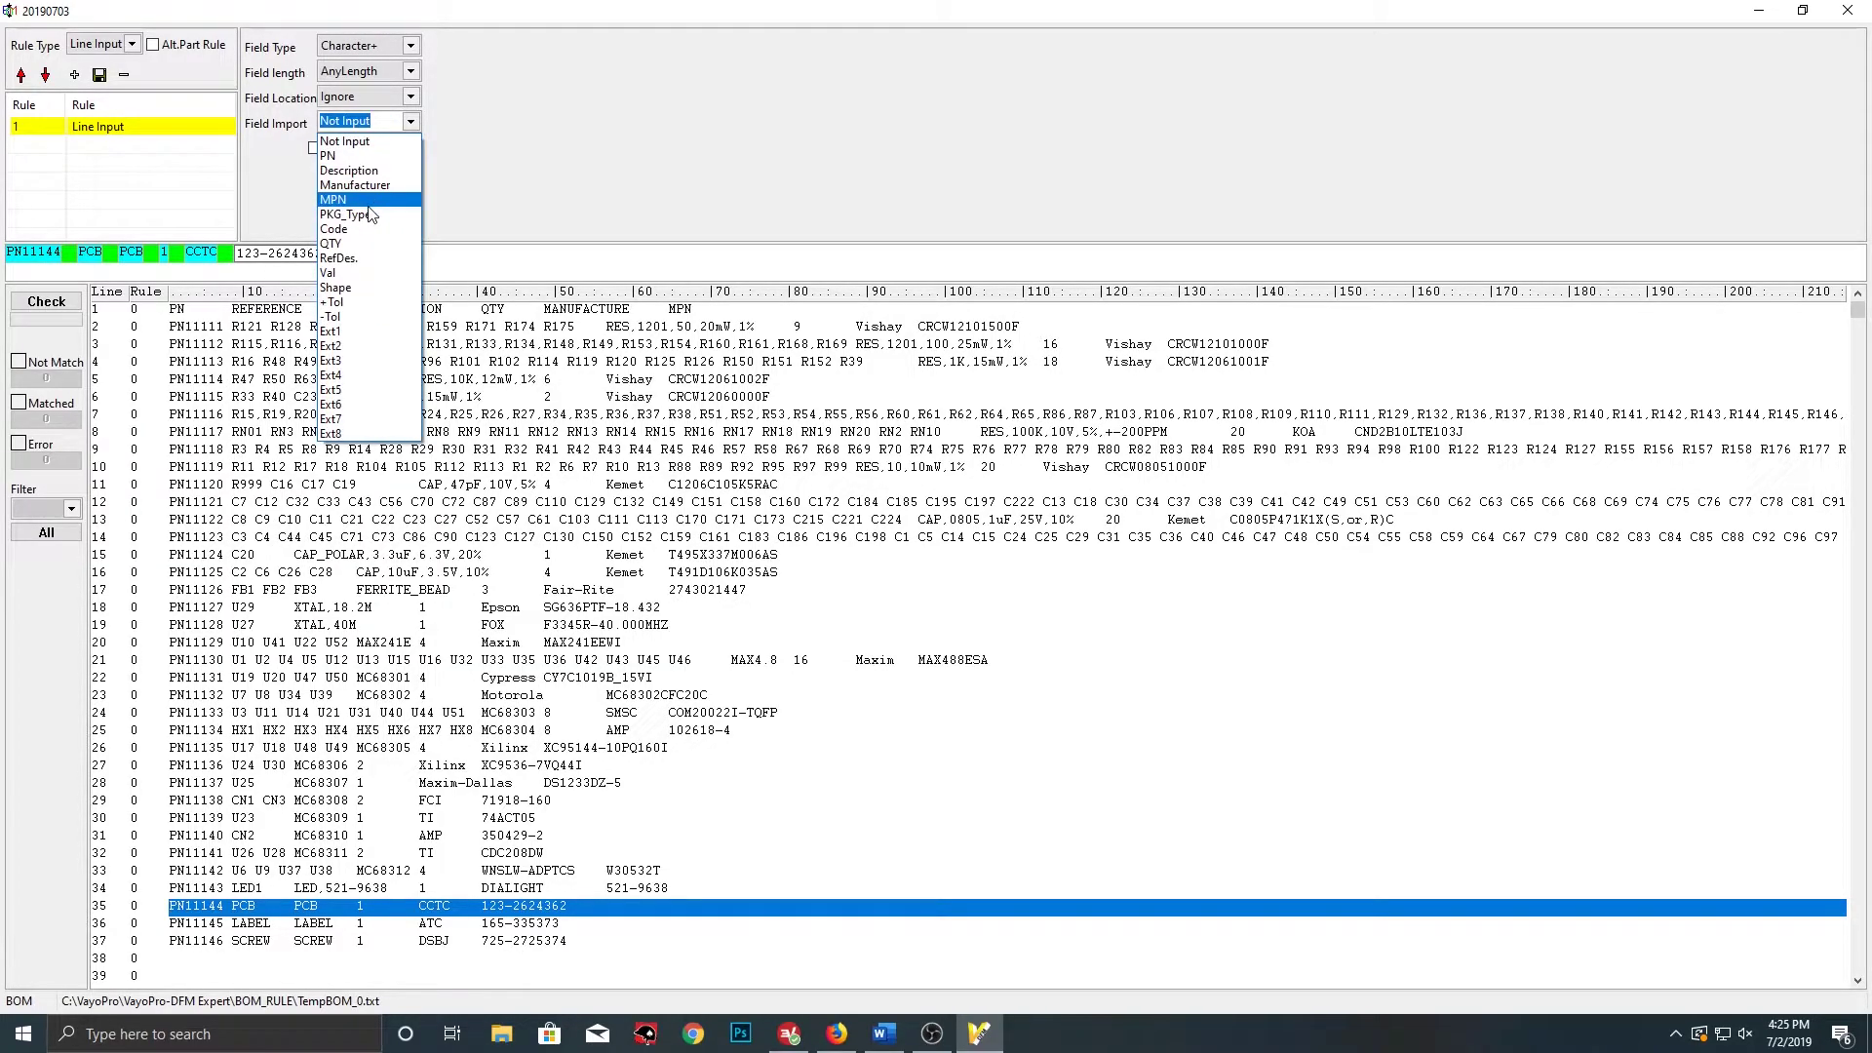
pyautogui.click(367, 202)
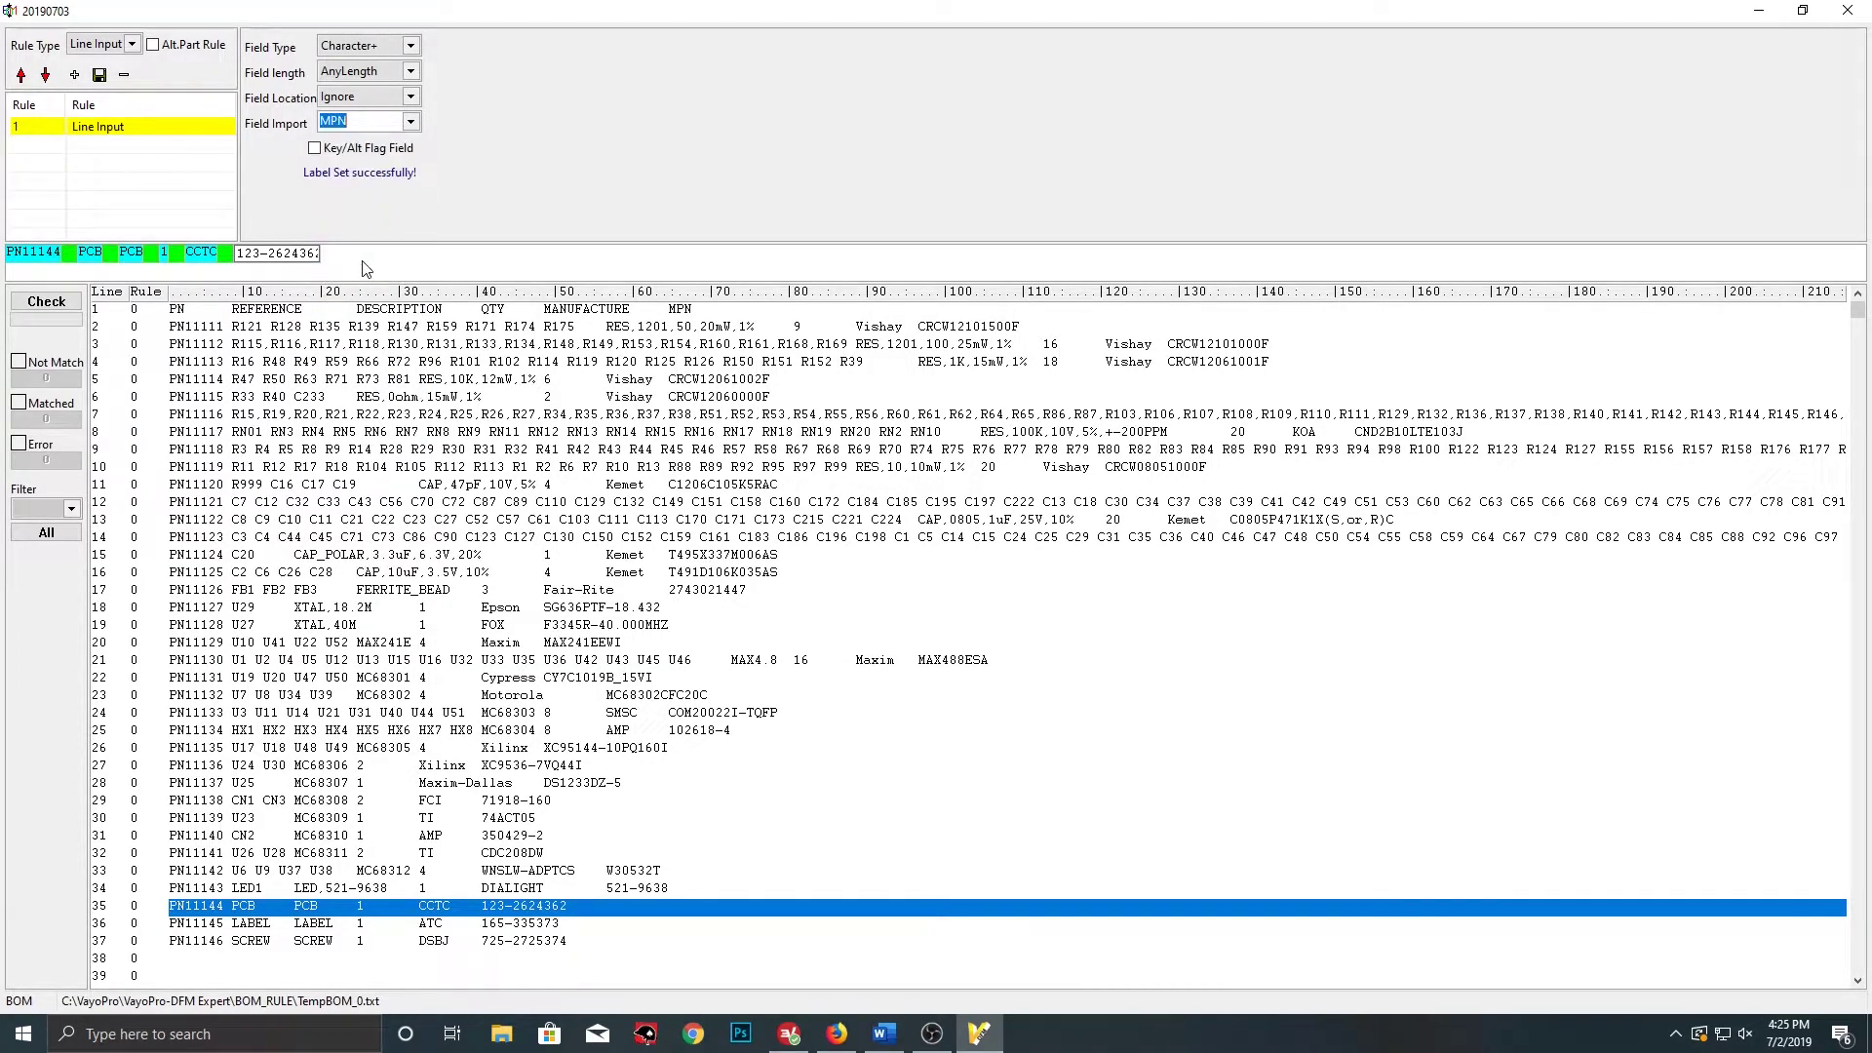
pyautogui.click(131, 45)
pyautogui.click(74, 75)
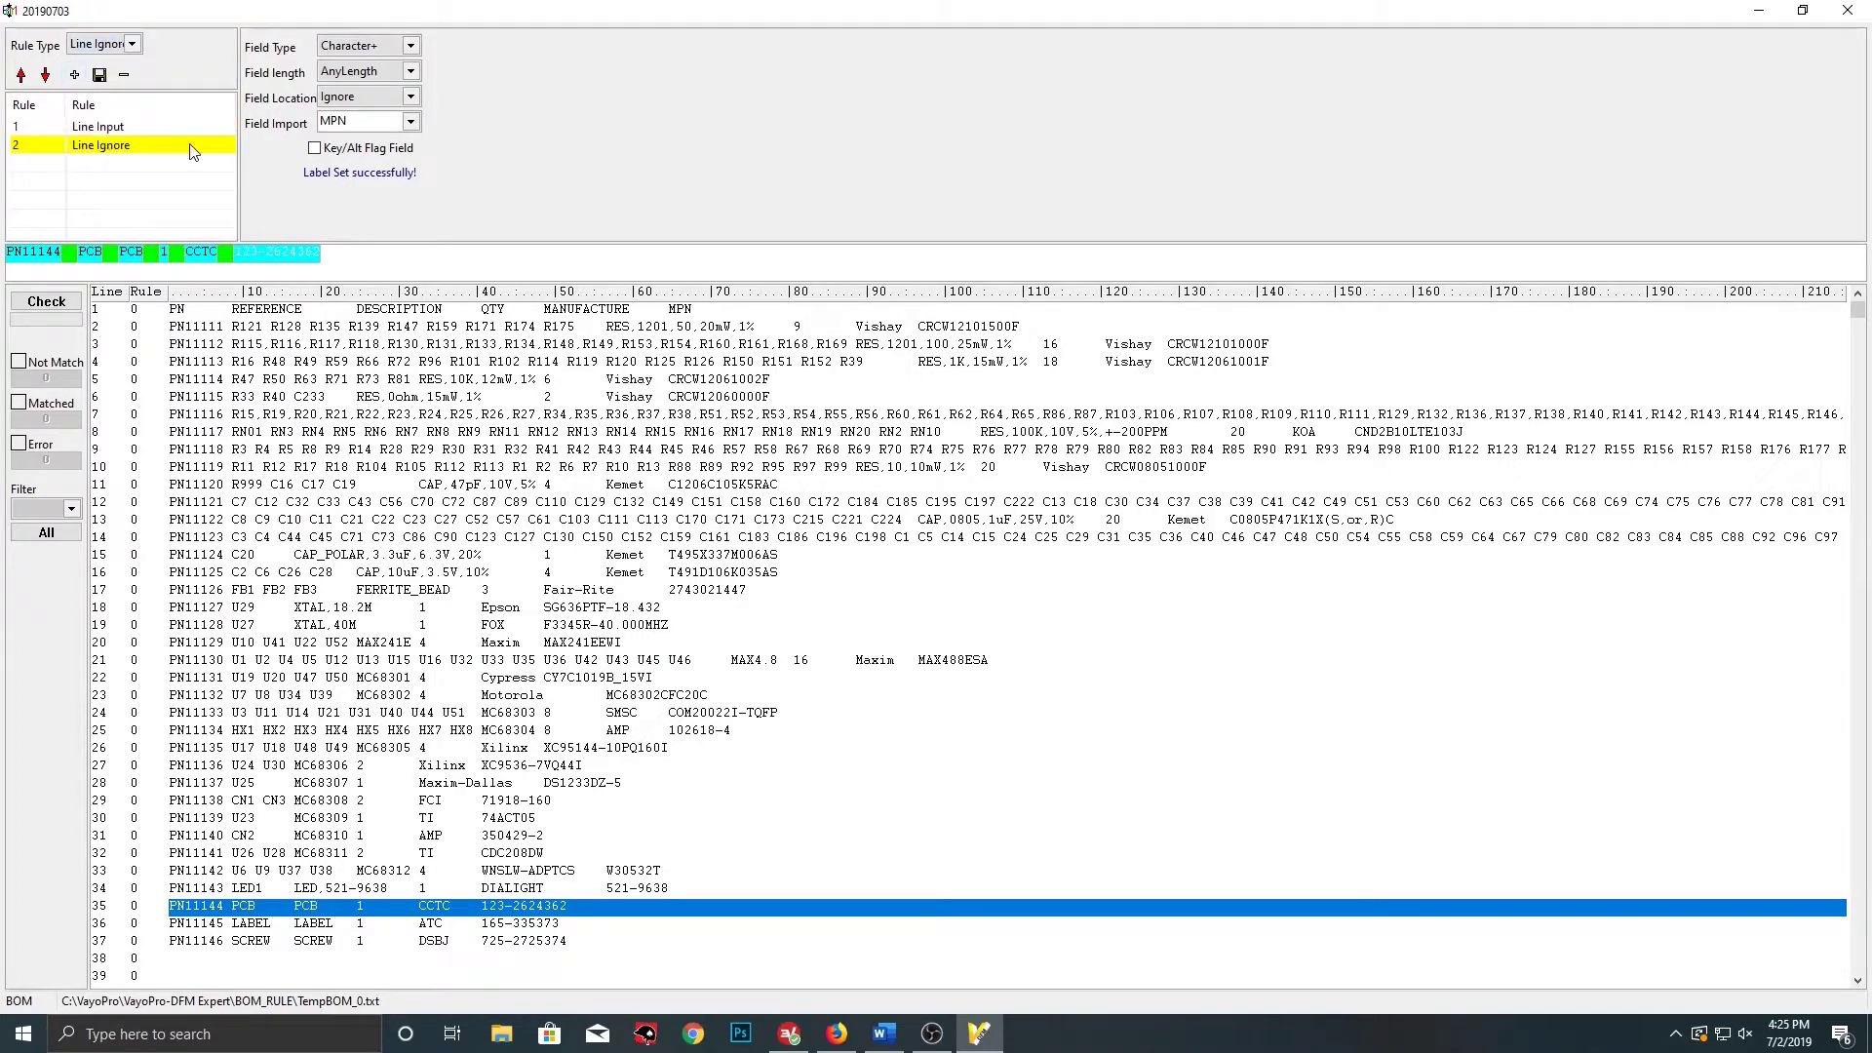
pyautogui.click(246, 924)
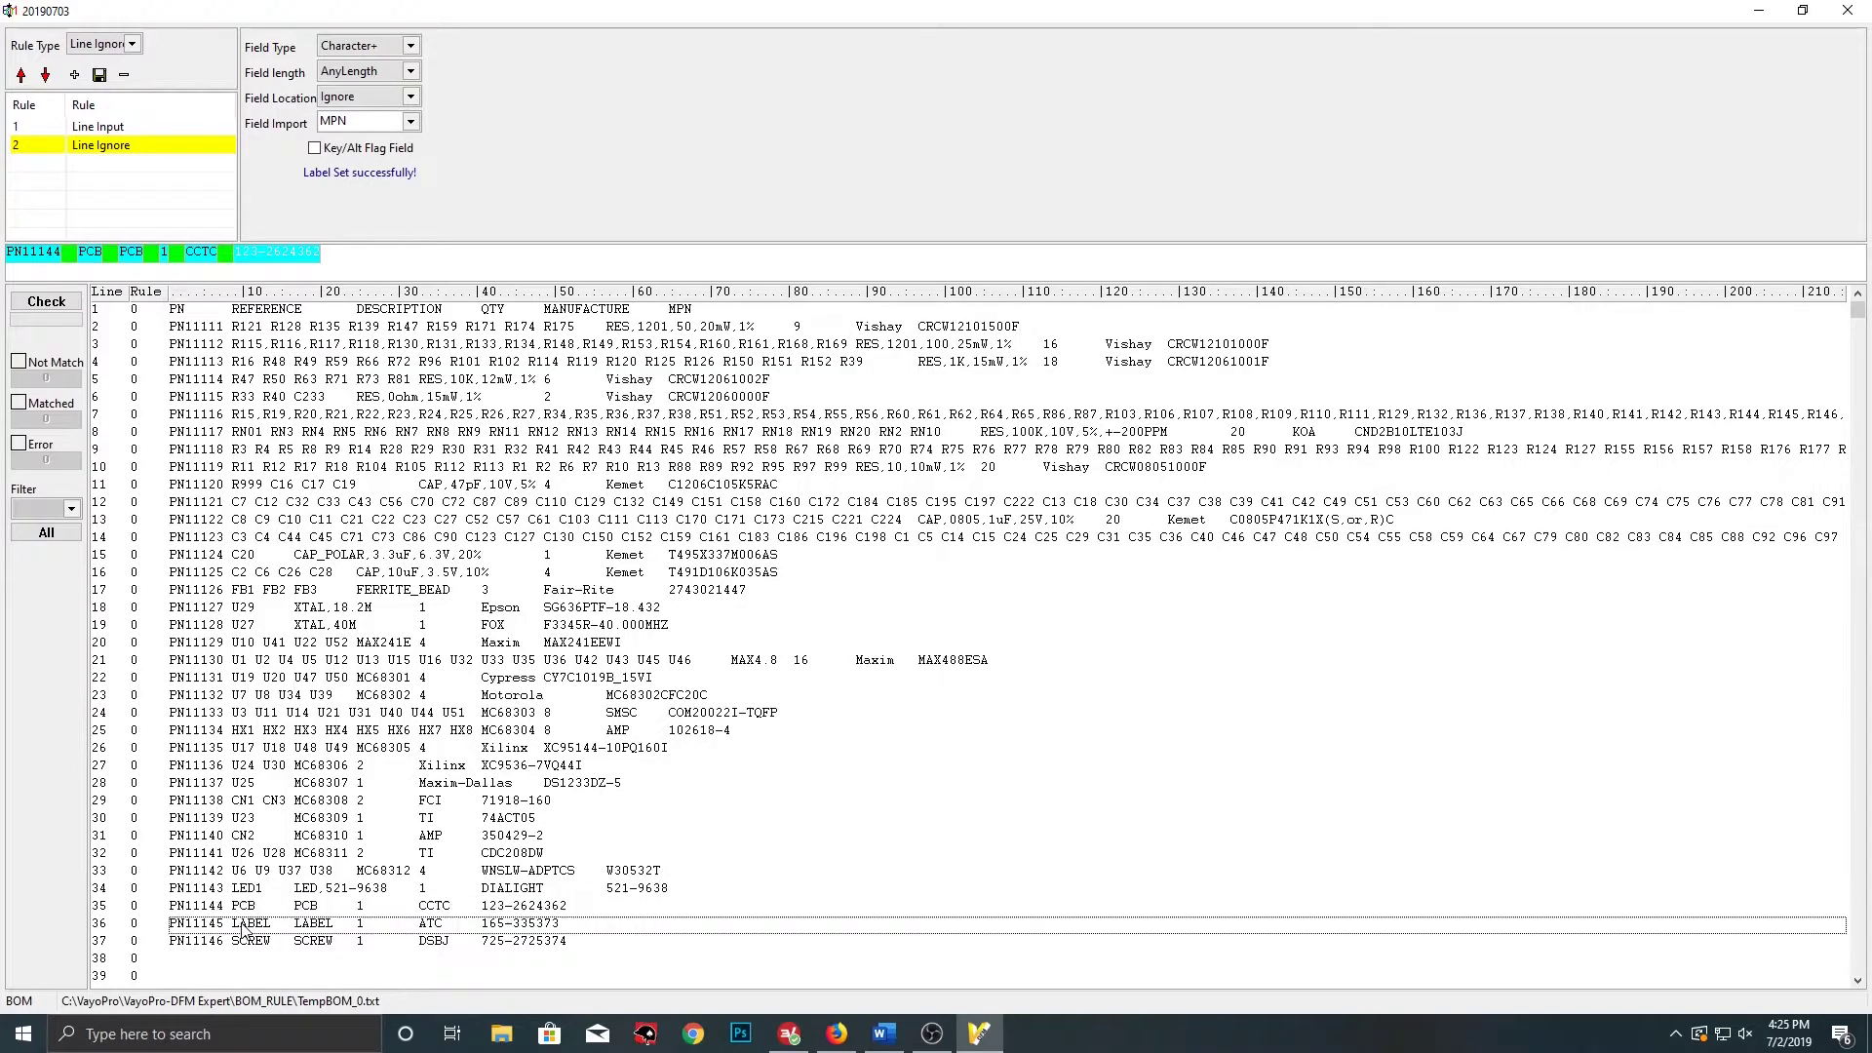
# Auto-split the PN11145 LABEL line into fields with Tab as separator
pyautogui.click(118, 253)
pyautogui.rightClick(118, 253)
pyautogui.click(154, 304)
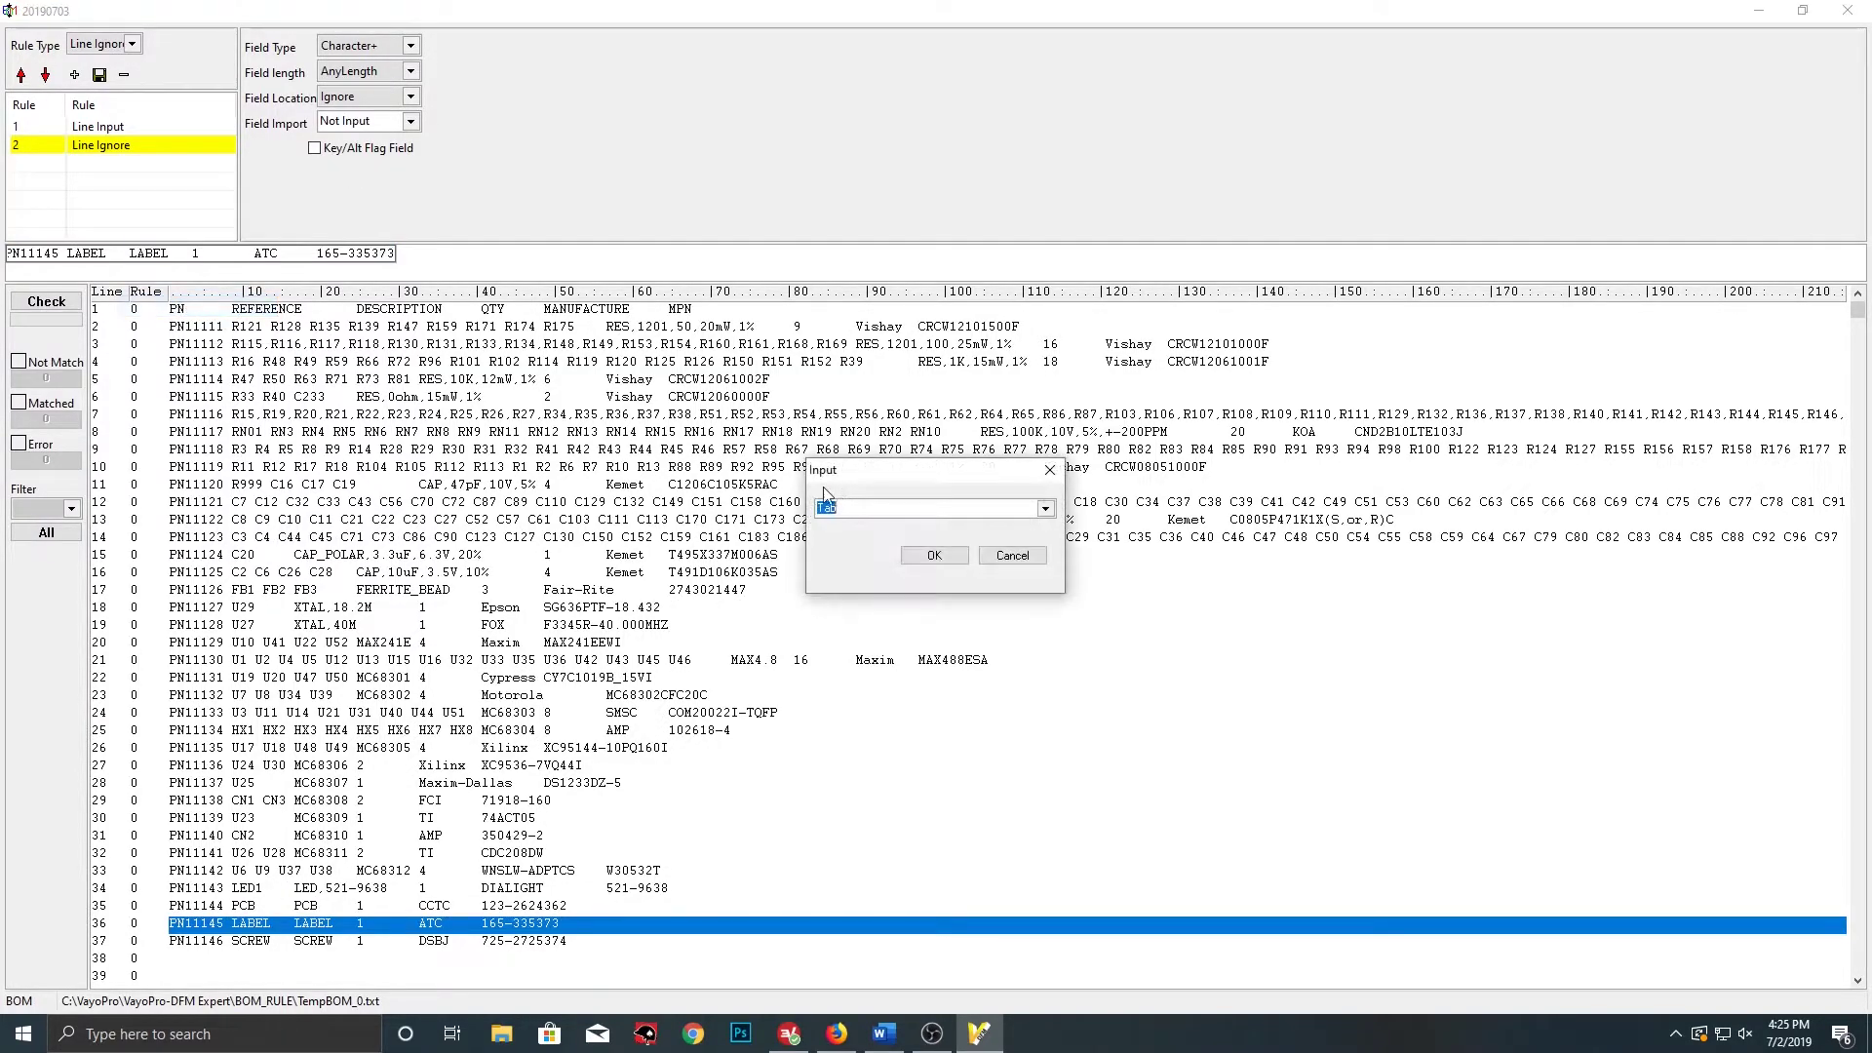
pyautogui.click(934, 555)
# Label PN11145 as PN and LABEL as RefDes. fixed word with Space separator
pyautogui.click(411, 121)
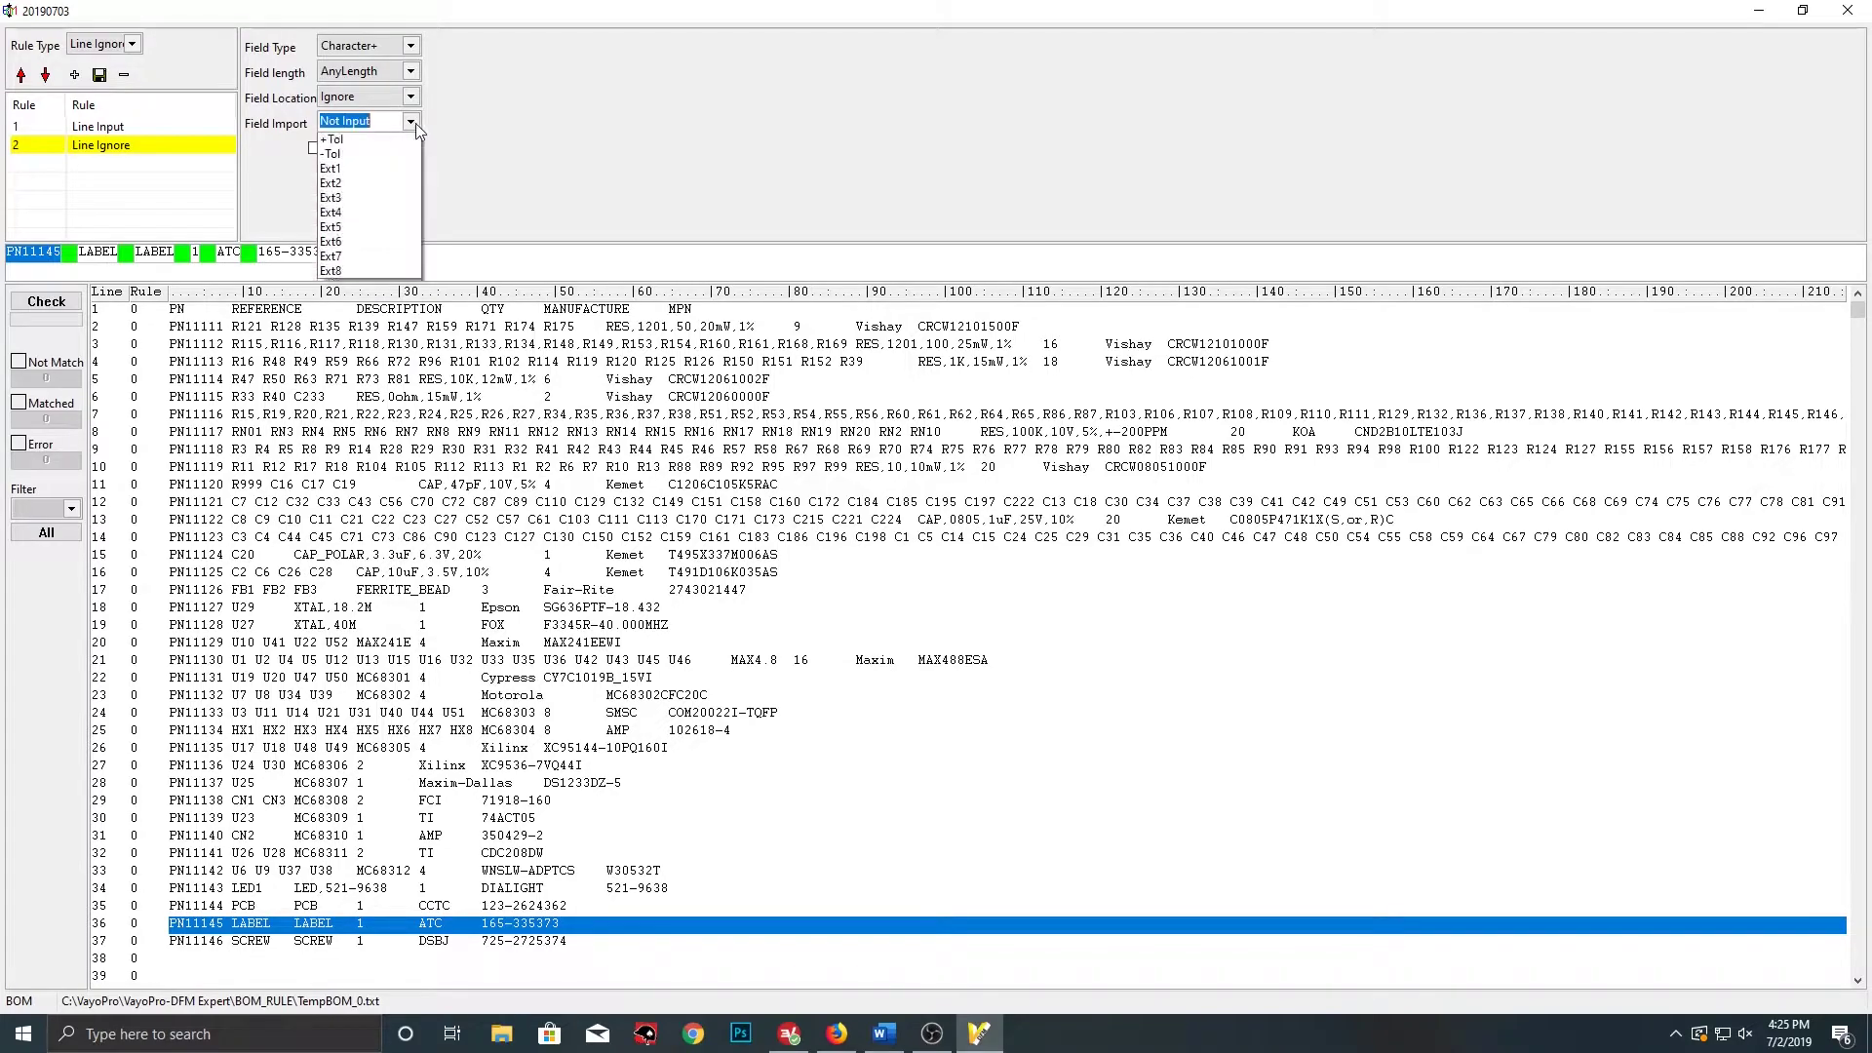
pyautogui.click(346, 172)
pyautogui.click(109, 254)
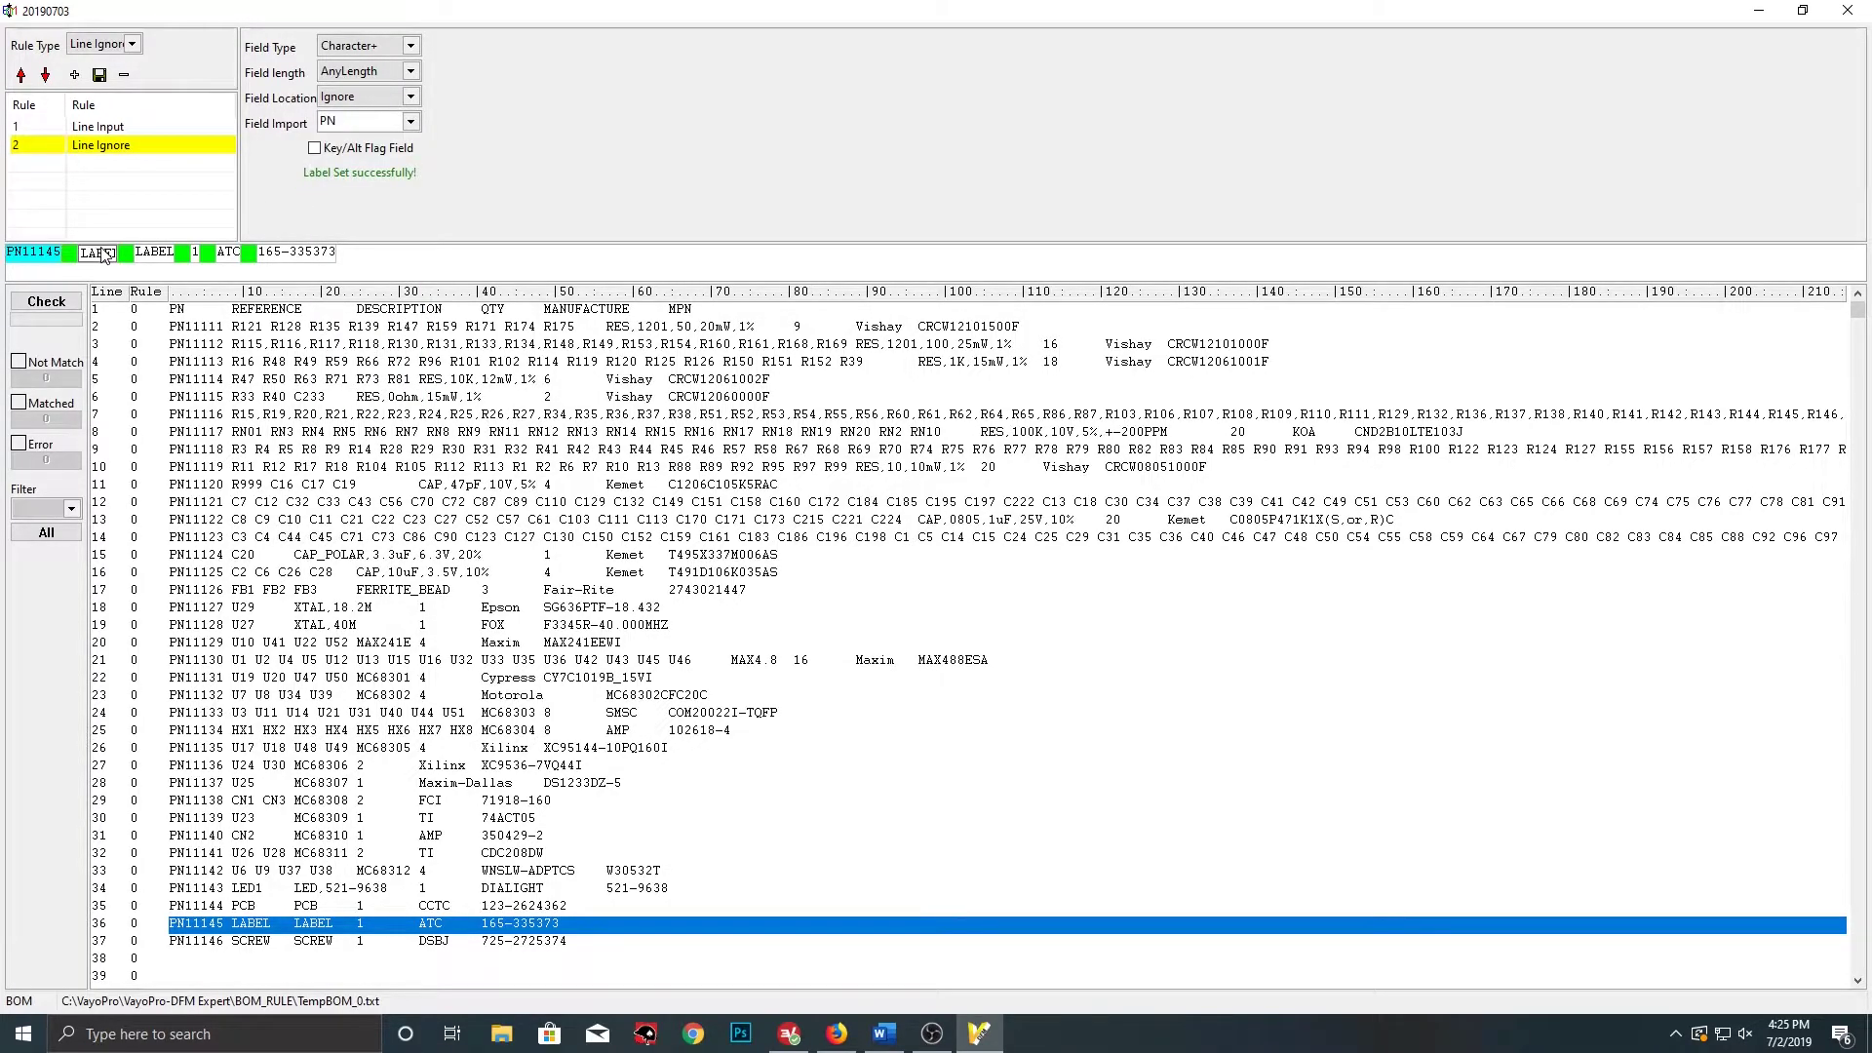
pyautogui.click(412, 122)
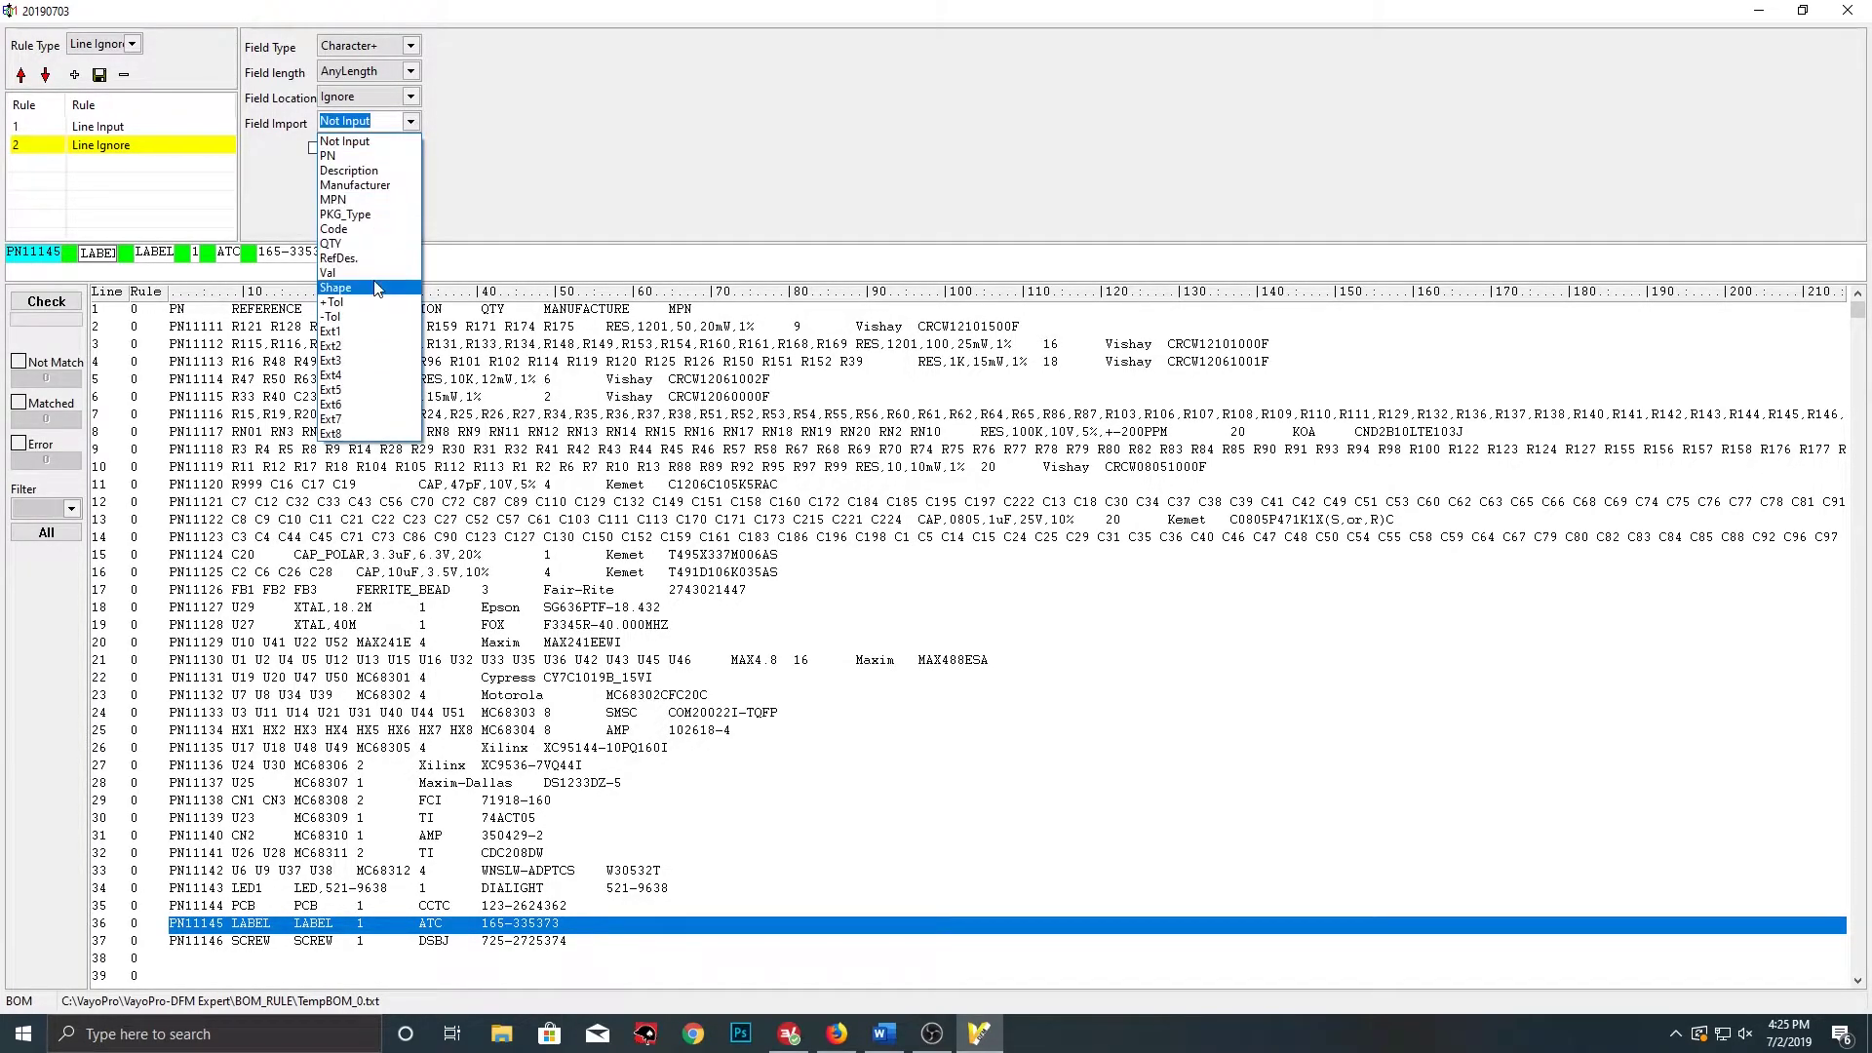
pyautogui.click(368, 259)
pyautogui.click(411, 46)
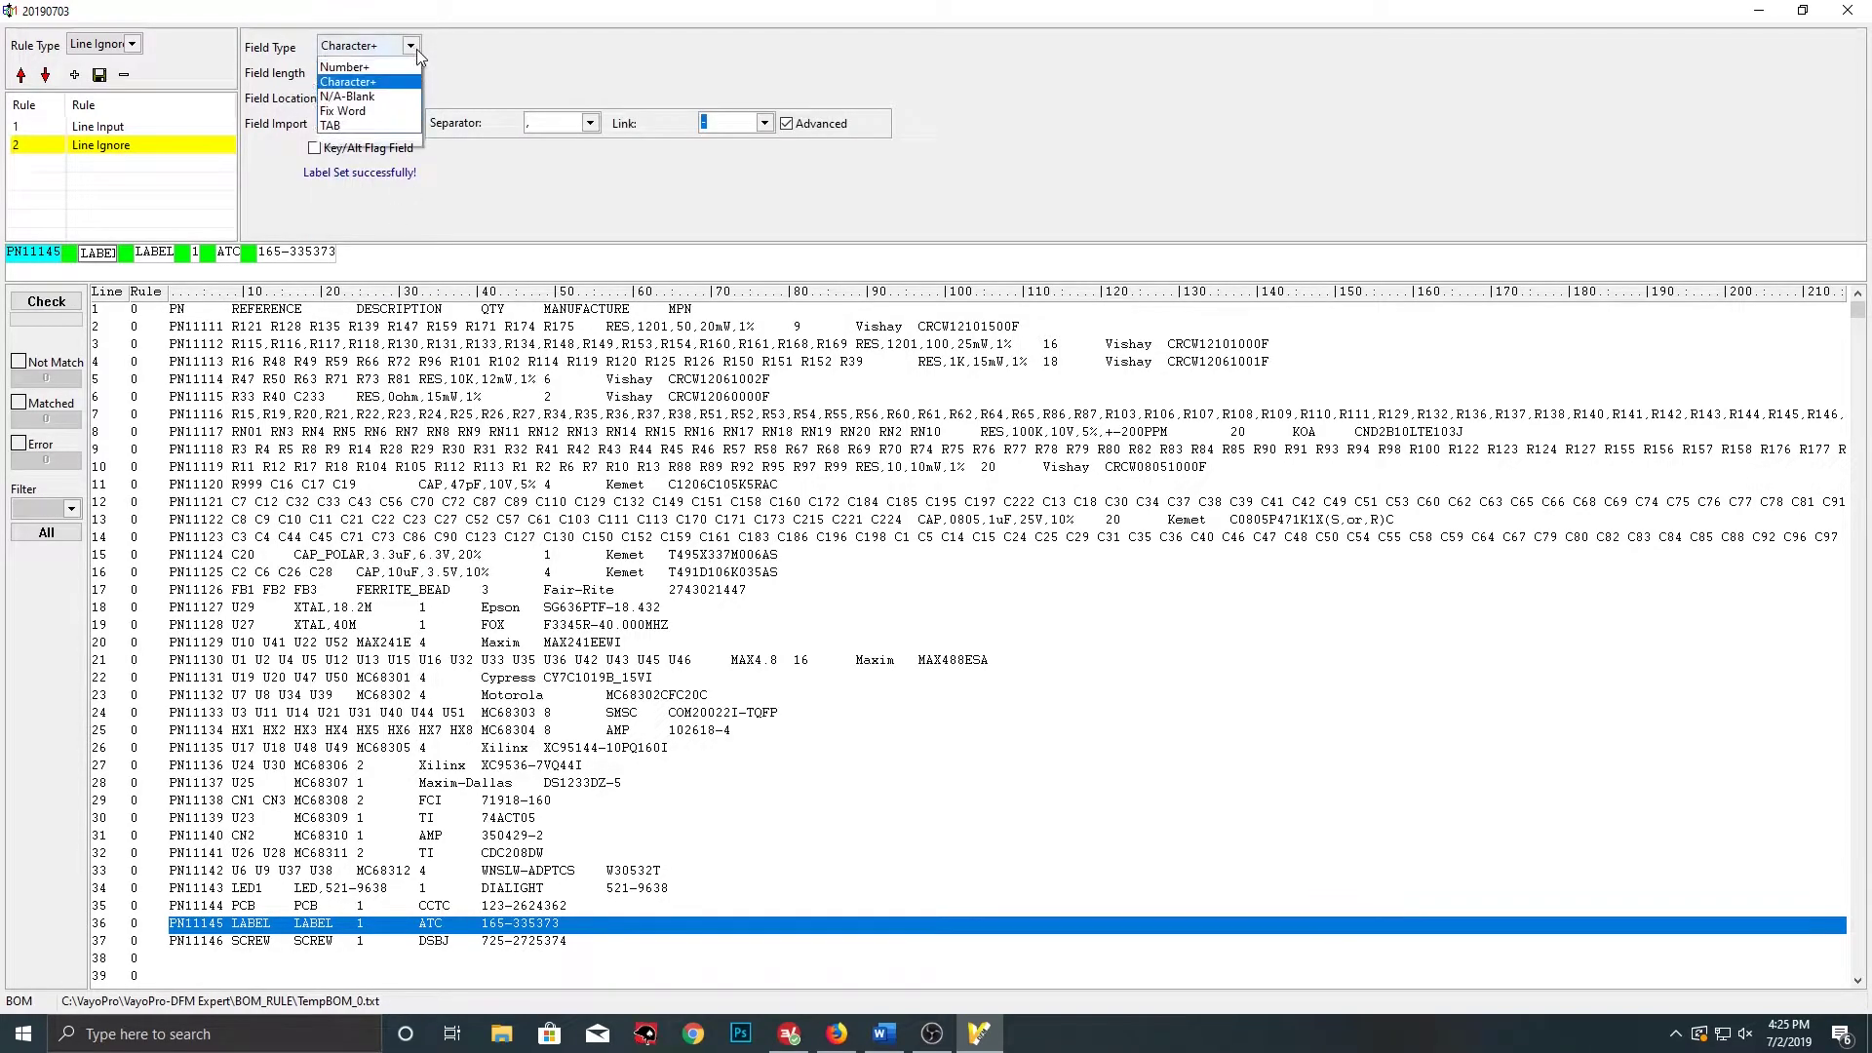
pyautogui.click(356, 75)
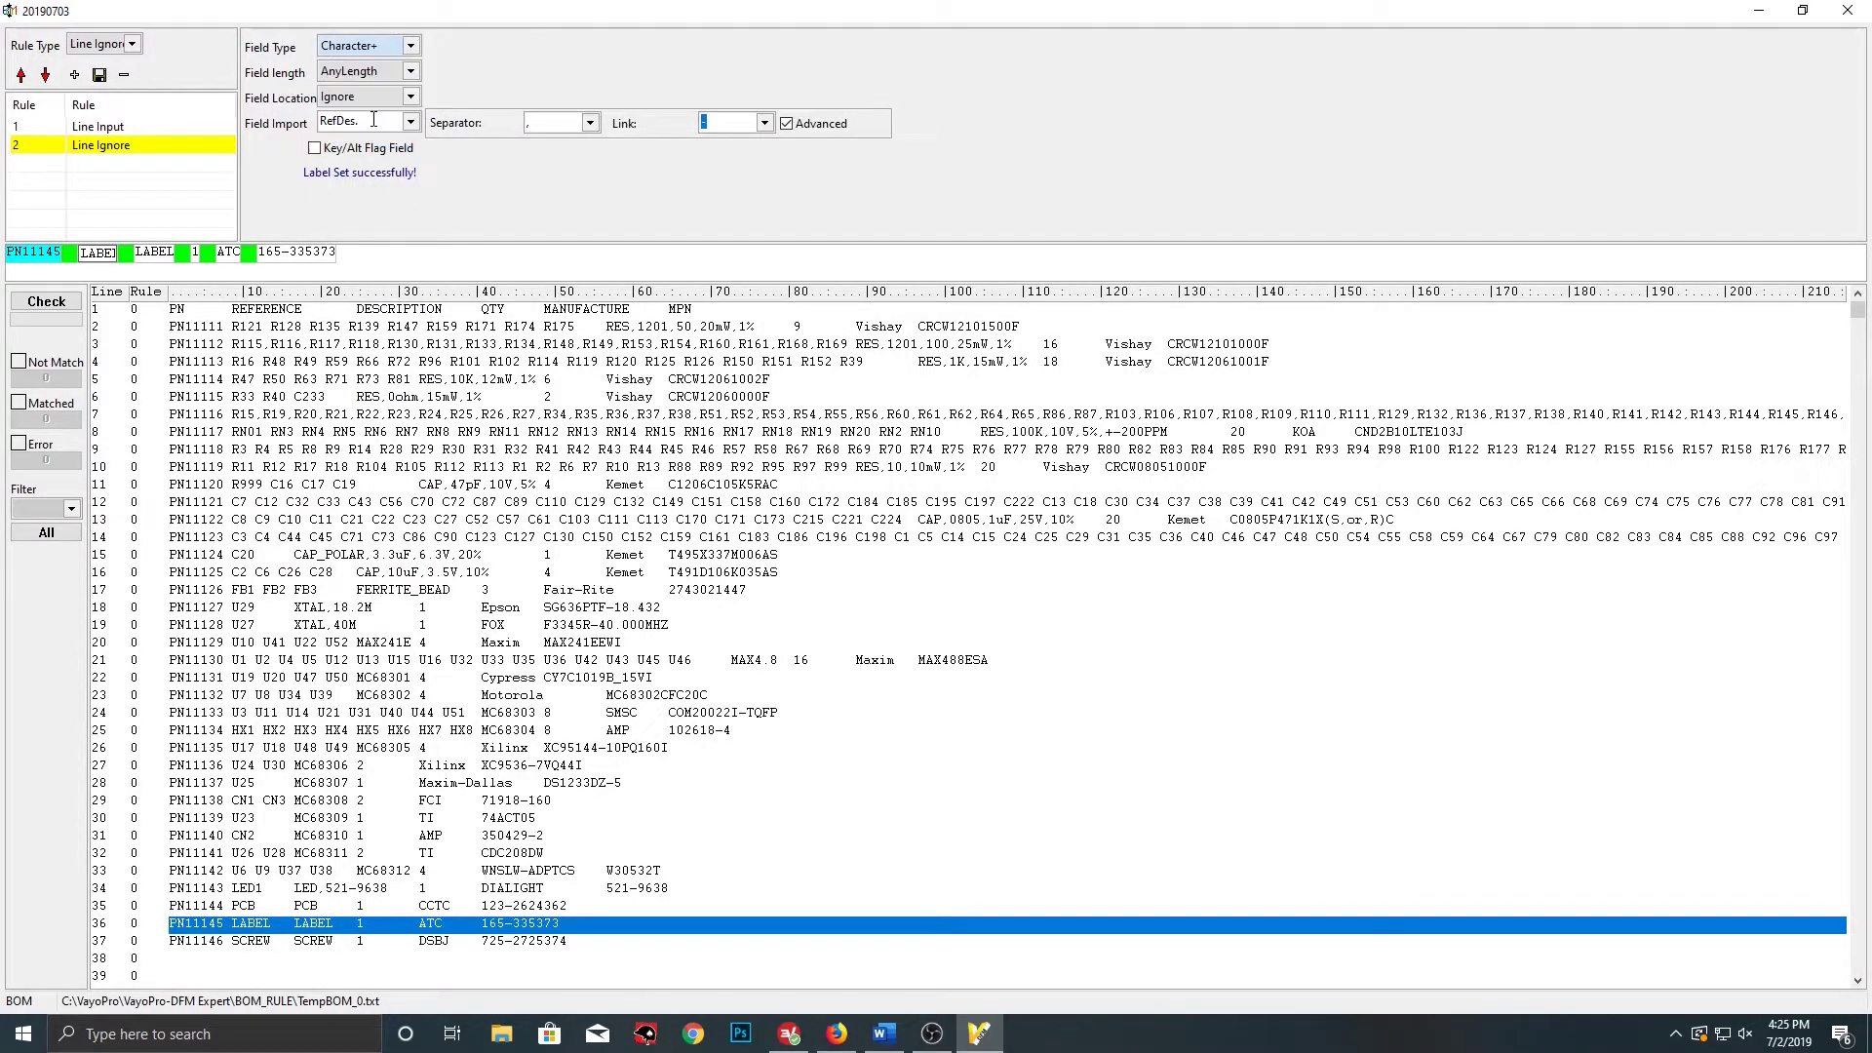
pyautogui.click(591, 123)
pyautogui.click(546, 154)
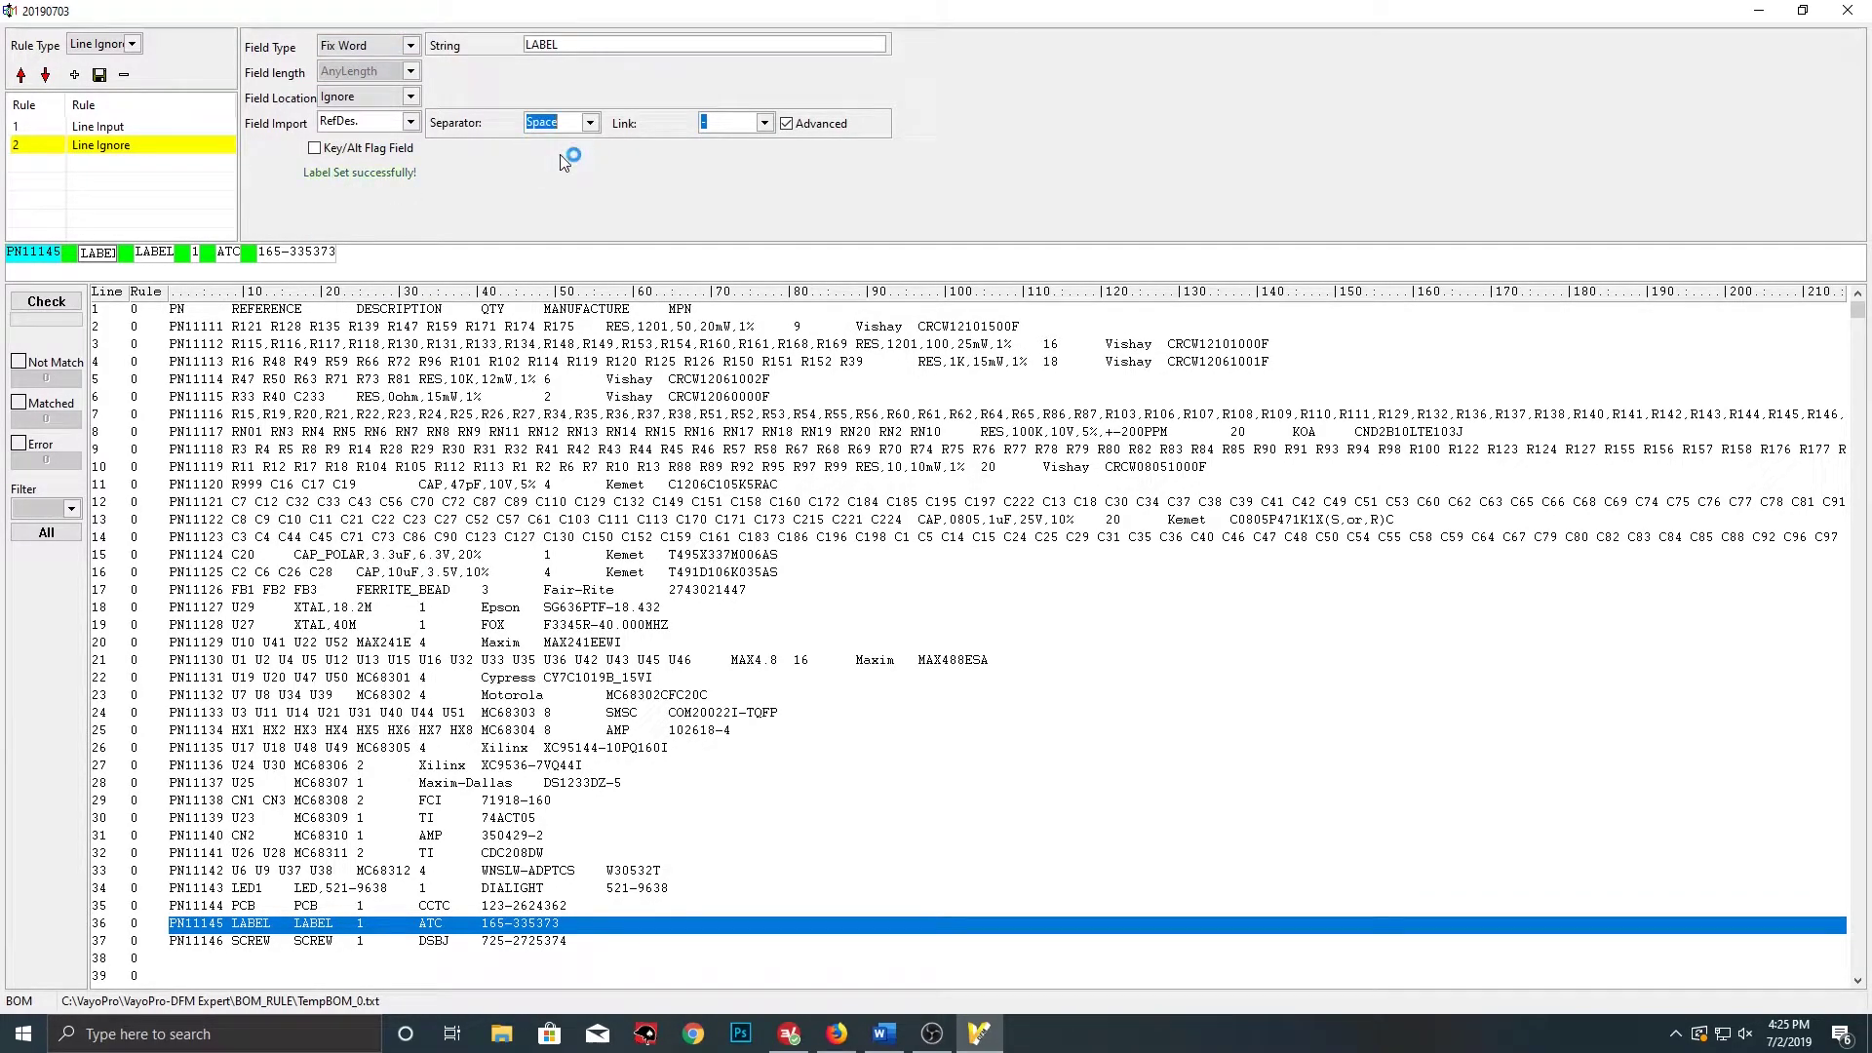
# Label the second LABEL field Description and the 1 field QTY as Number+
pyautogui.click(151, 252)
pyautogui.click(410, 122)
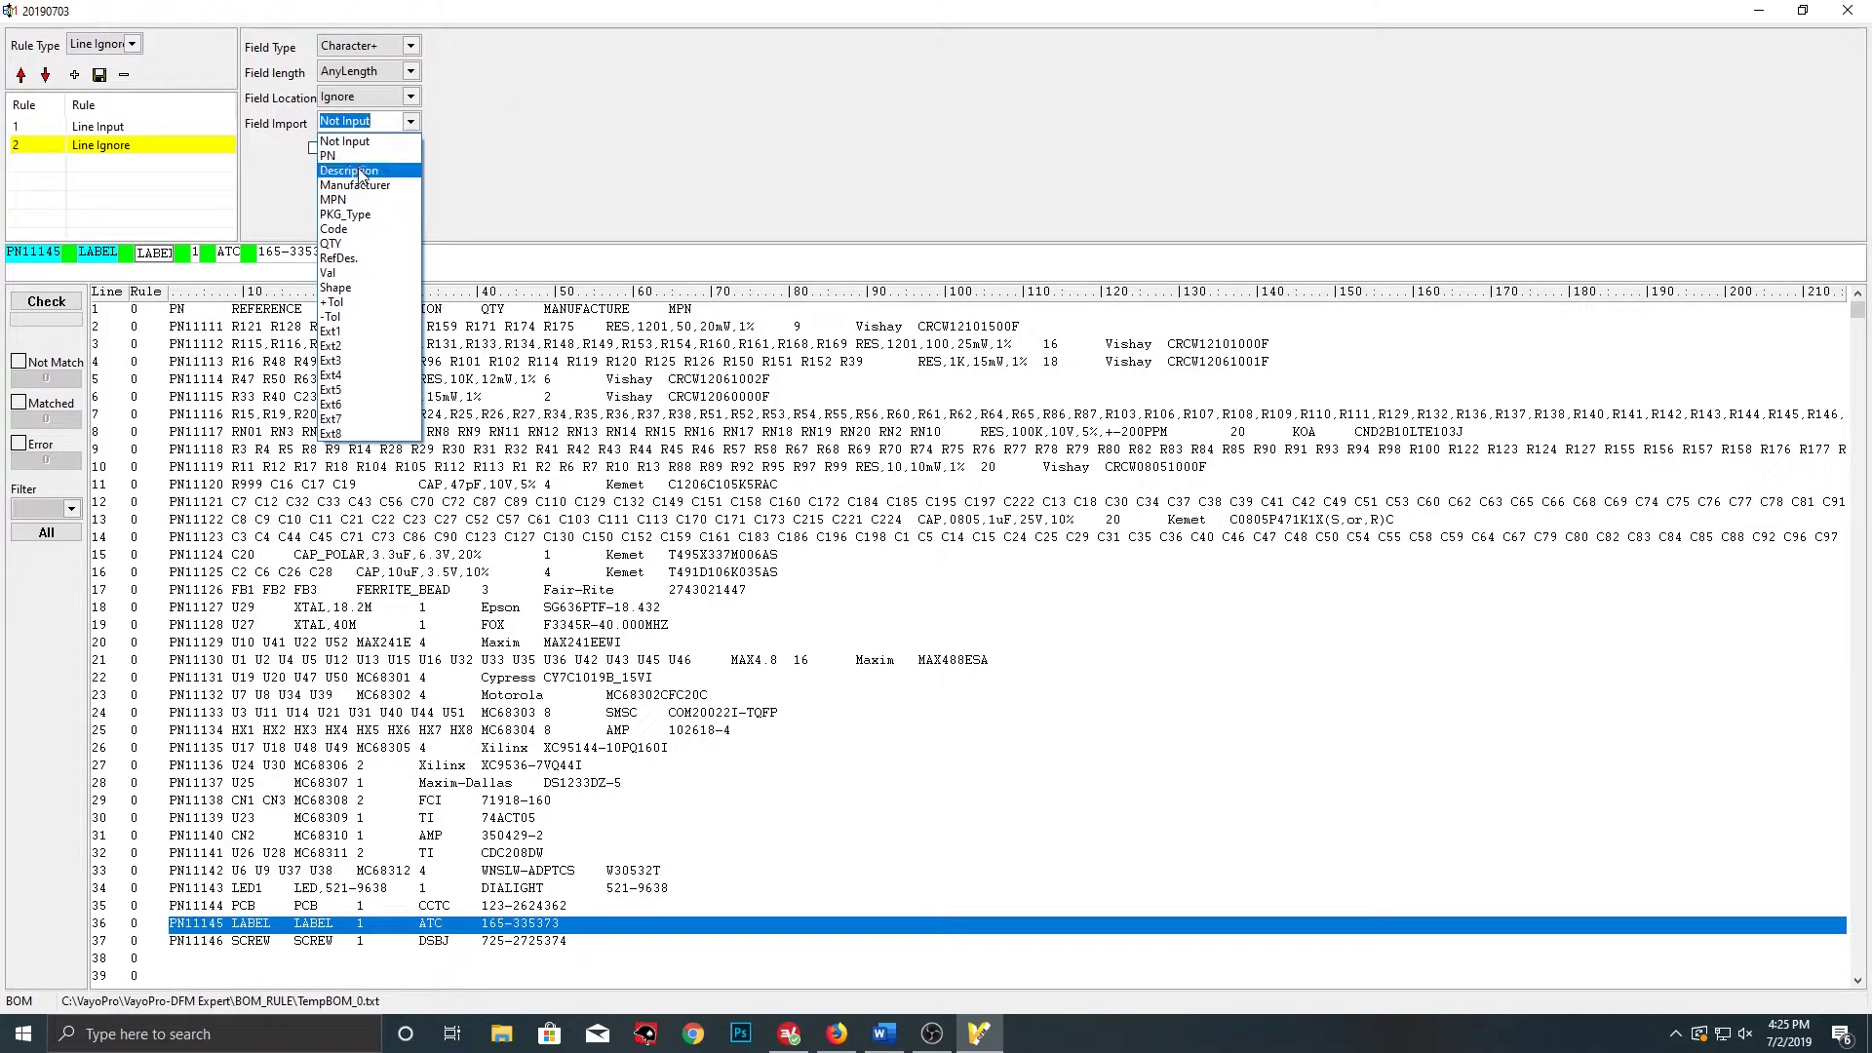
pyautogui.click(357, 166)
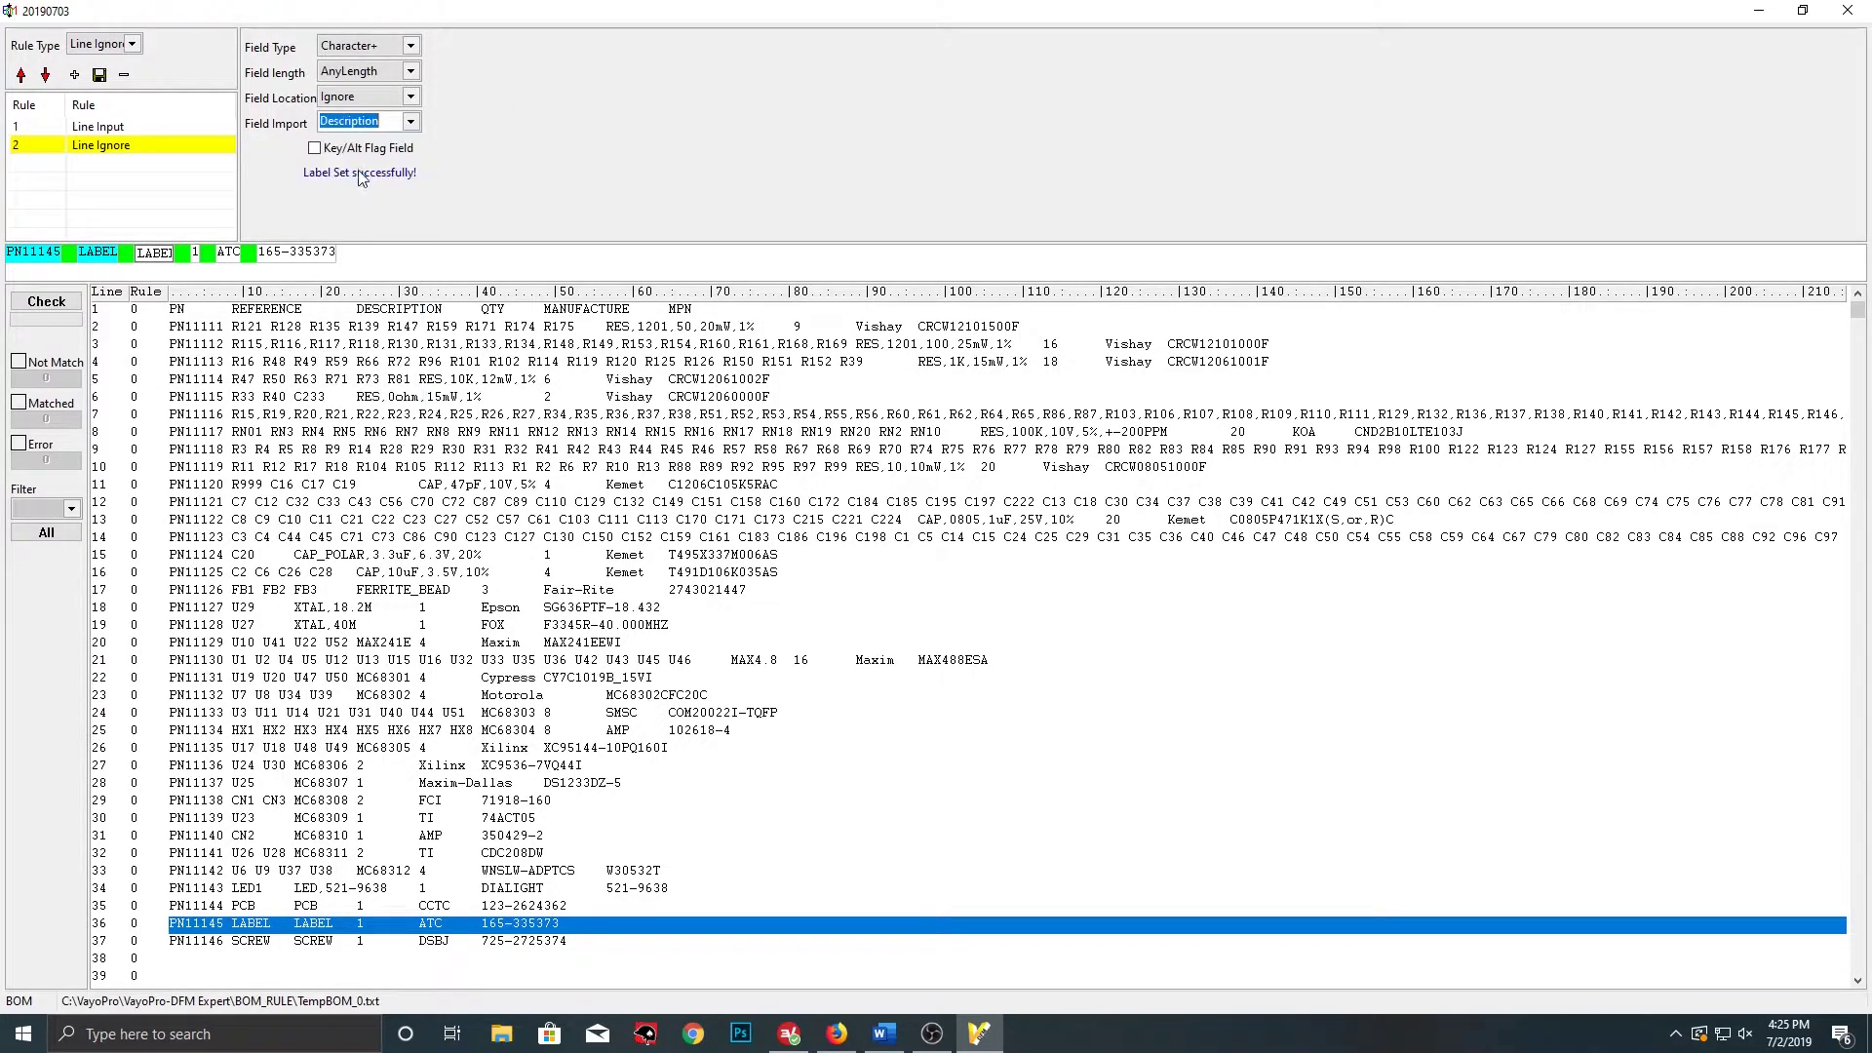
pyautogui.click(199, 254)
pyautogui.click(411, 122)
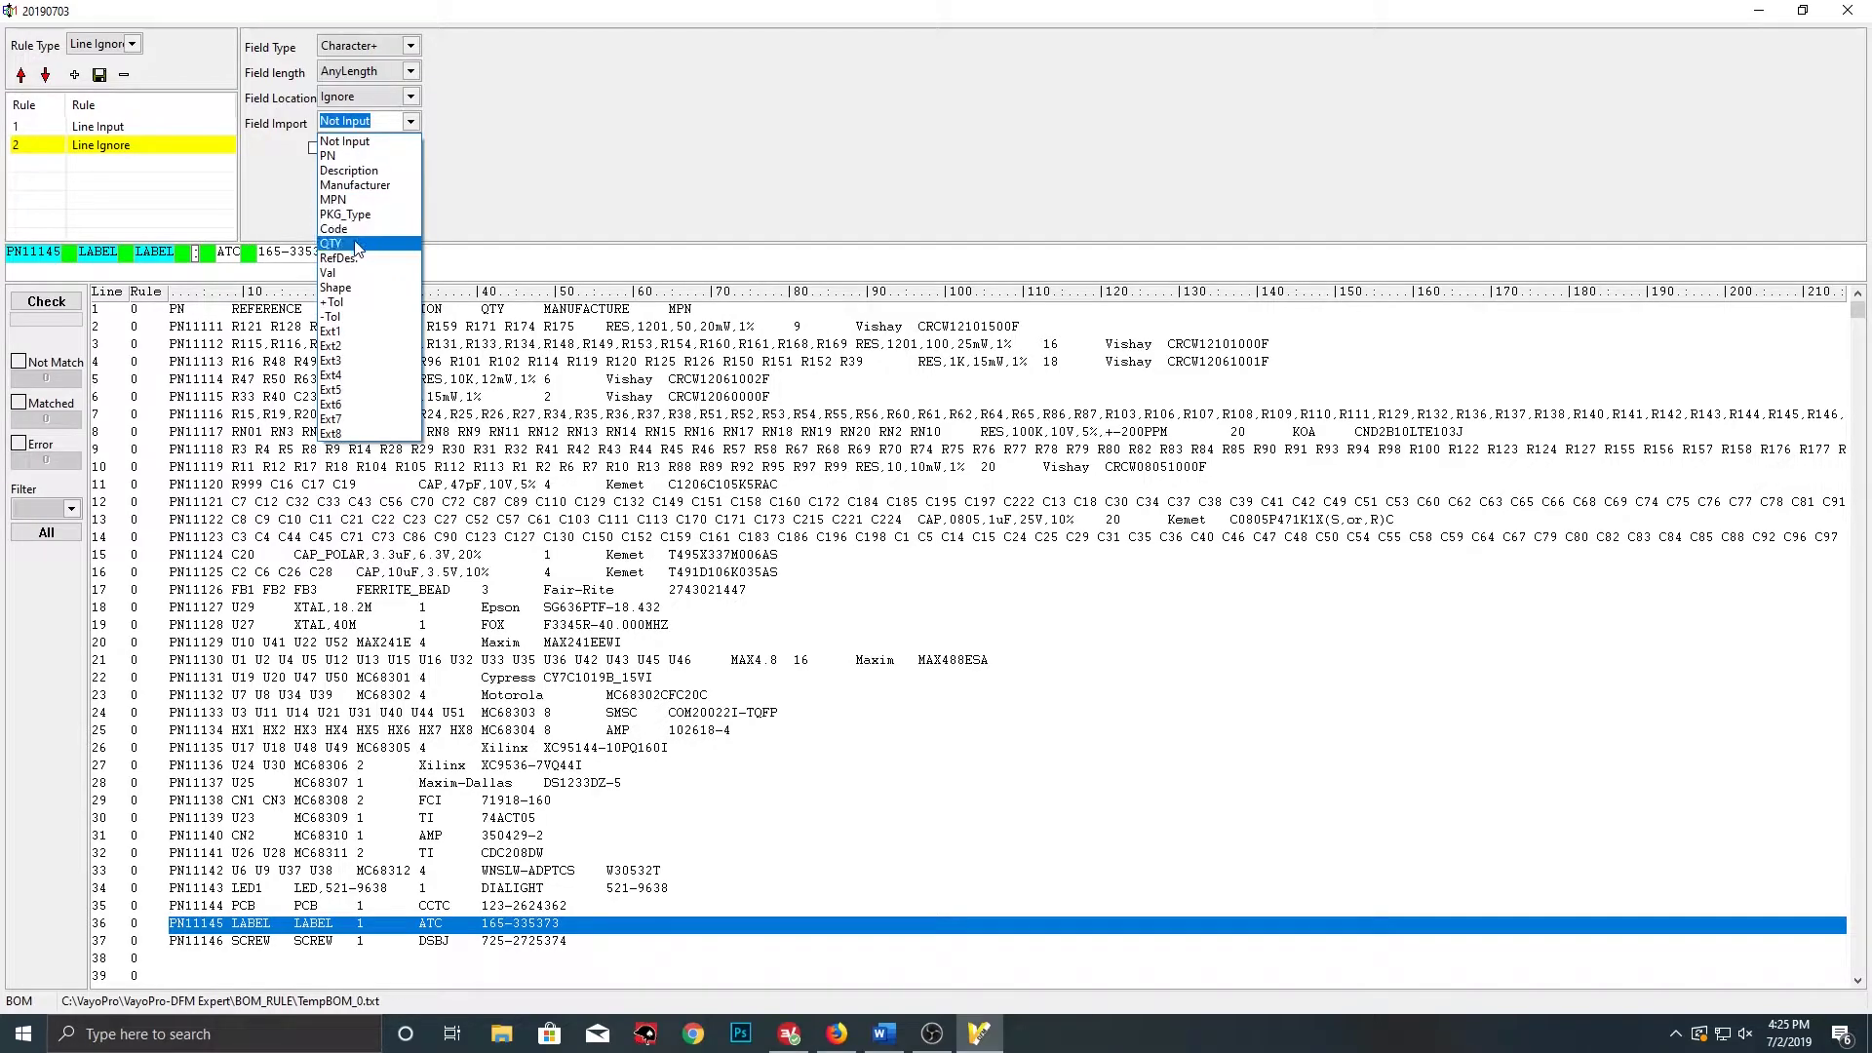
pyautogui.click(357, 245)
pyautogui.click(411, 45)
pyautogui.click(379, 114)
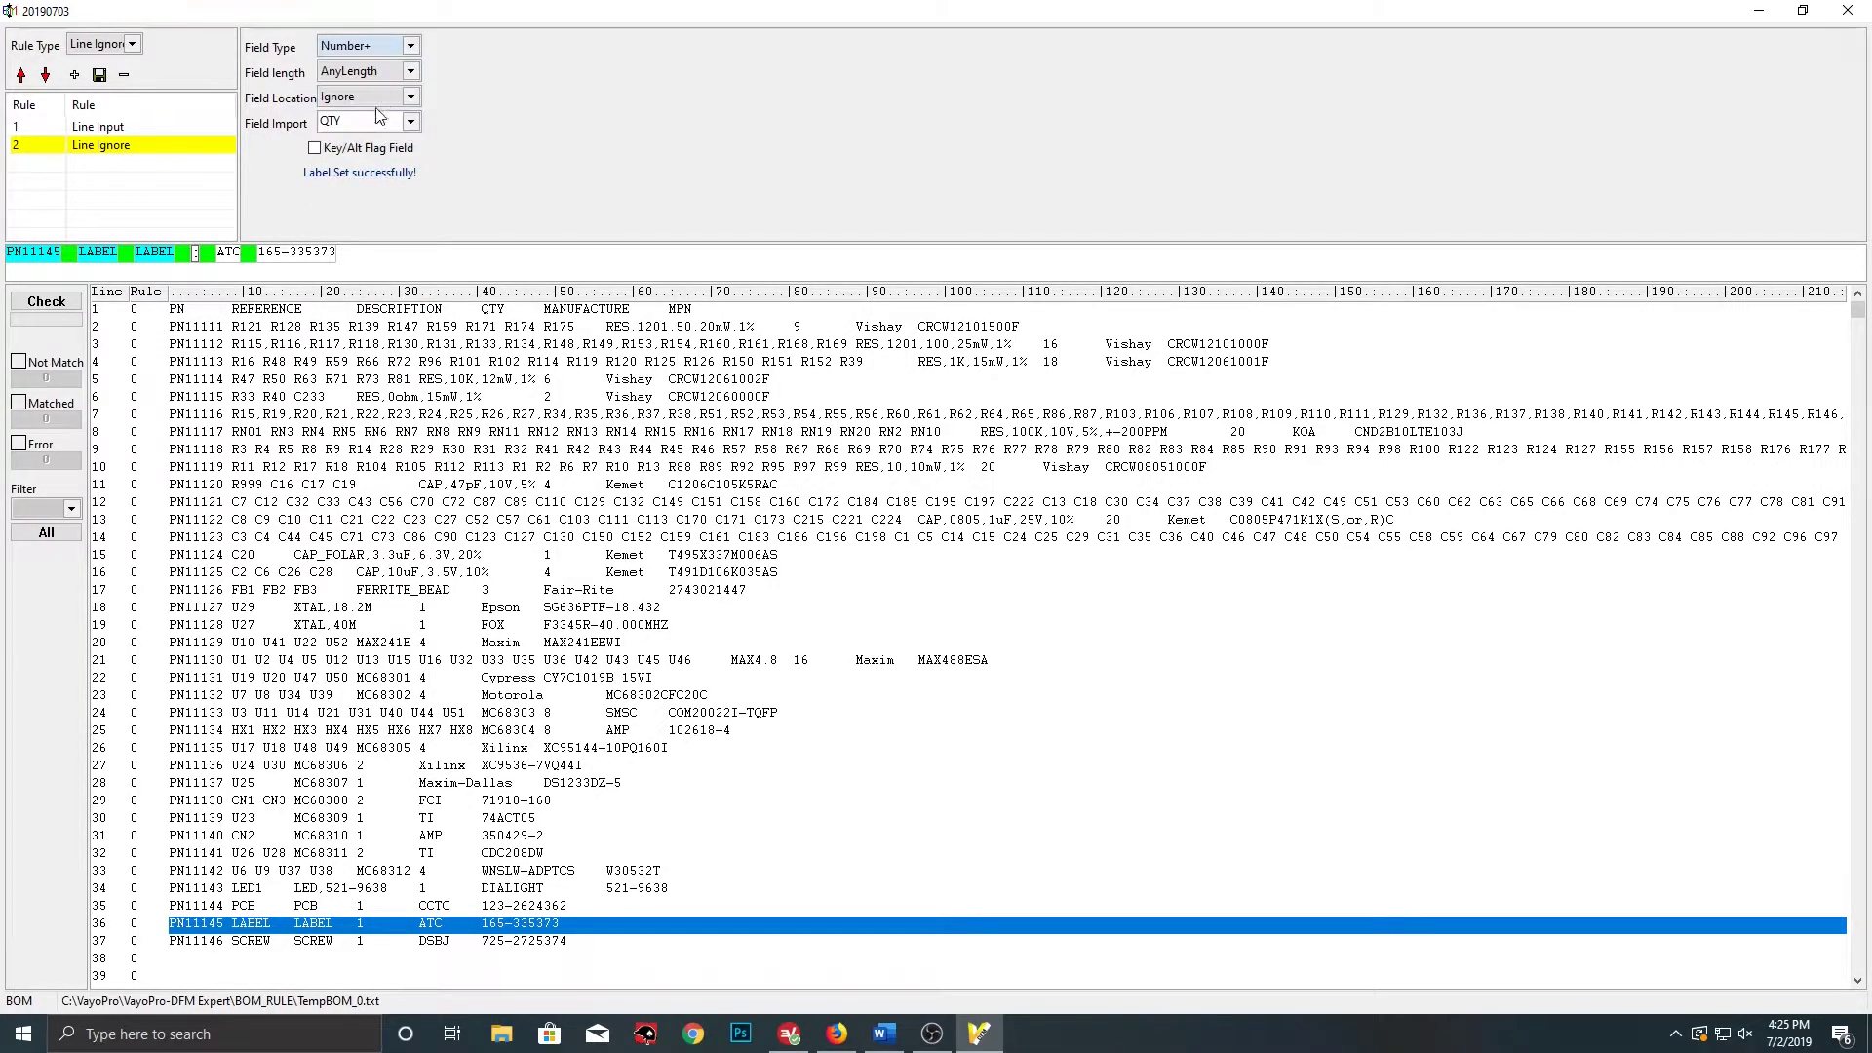
# Label ATC as Manufacturer and 165-335373 as MPN, then add another Line Ignore rule
pyautogui.click(228, 252)
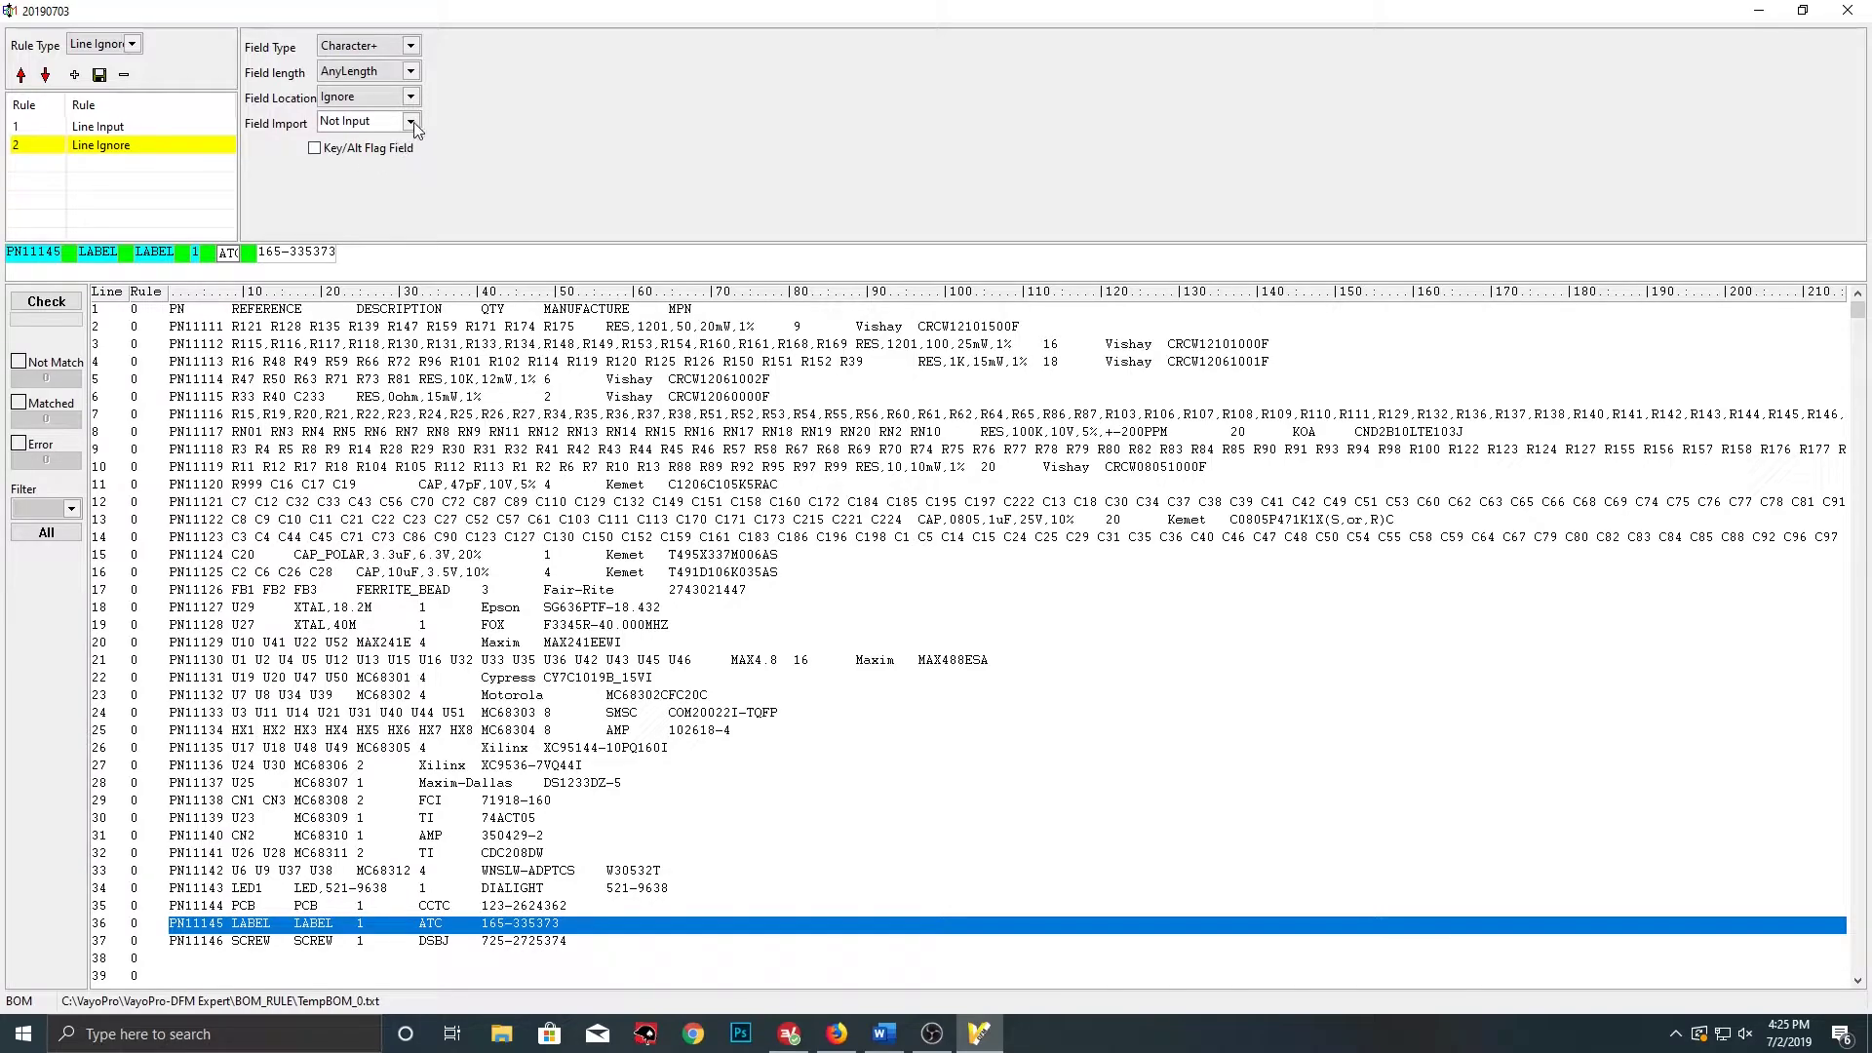
pyautogui.click(410, 122)
pyautogui.click(355, 184)
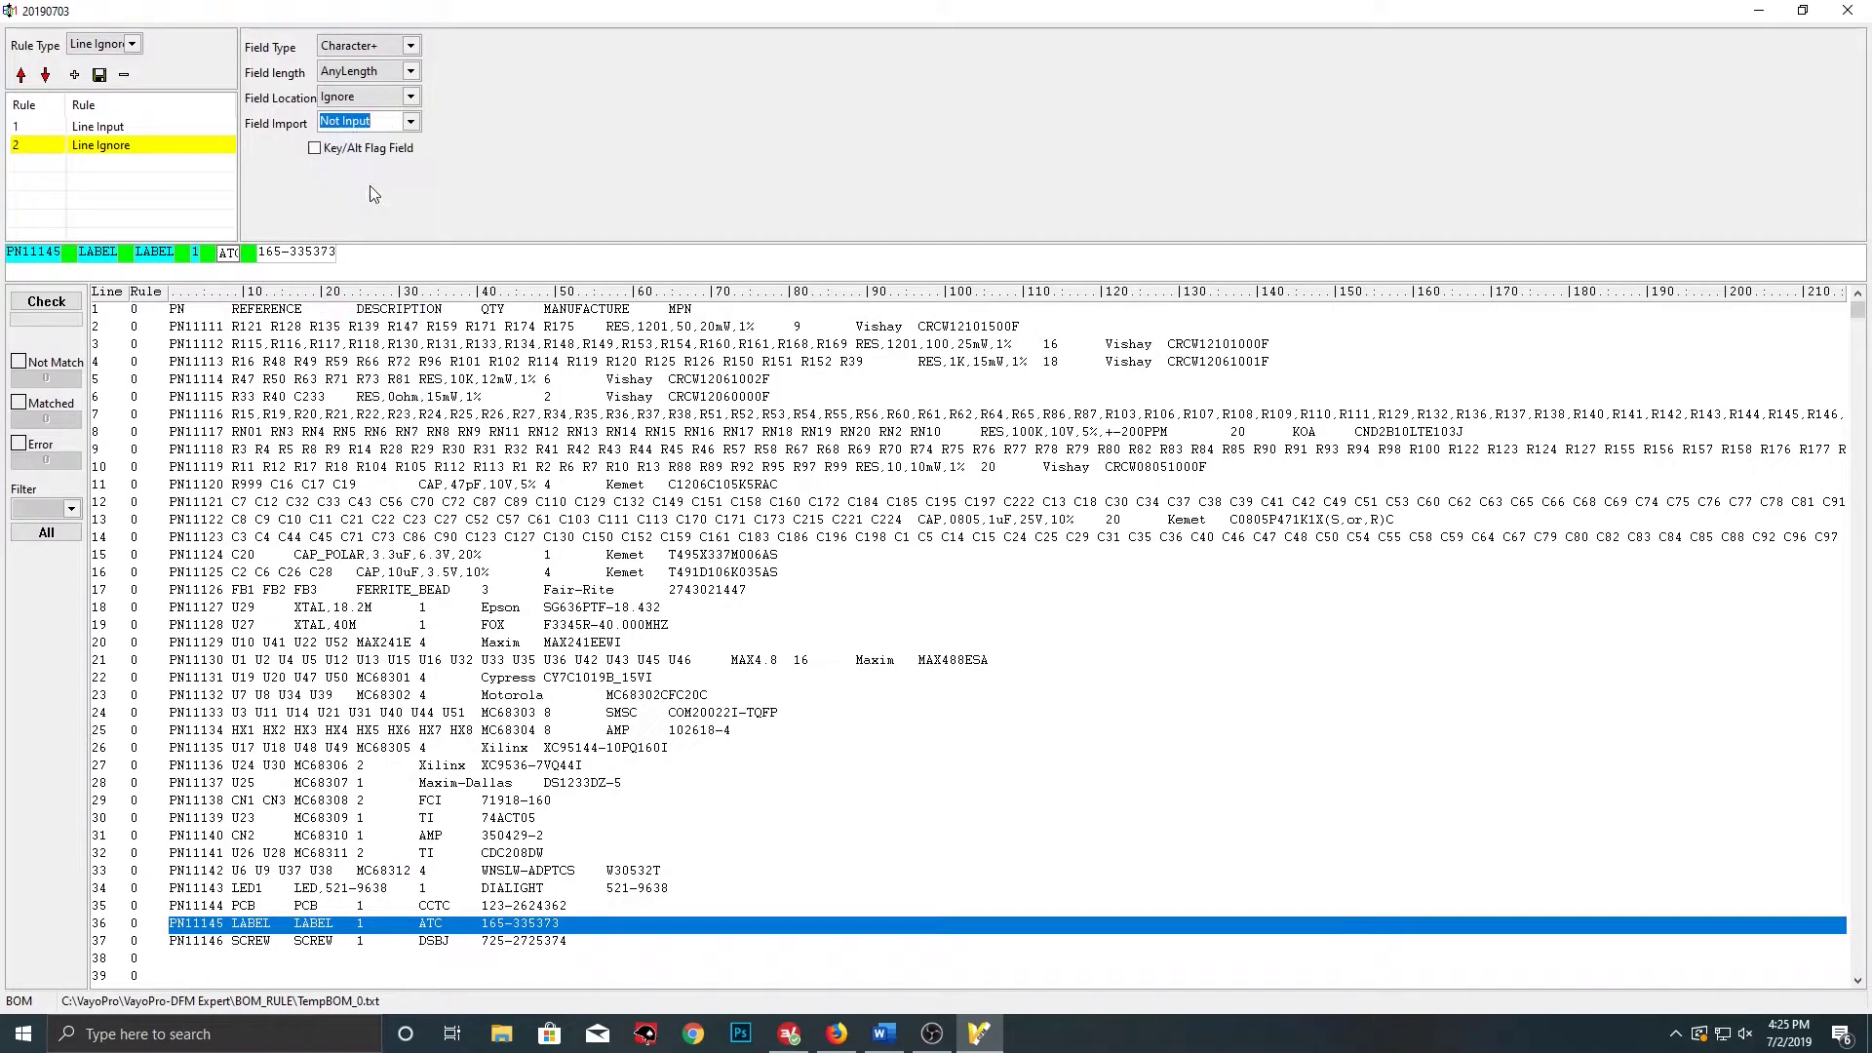
pyautogui.click(300, 252)
pyautogui.click(411, 122)
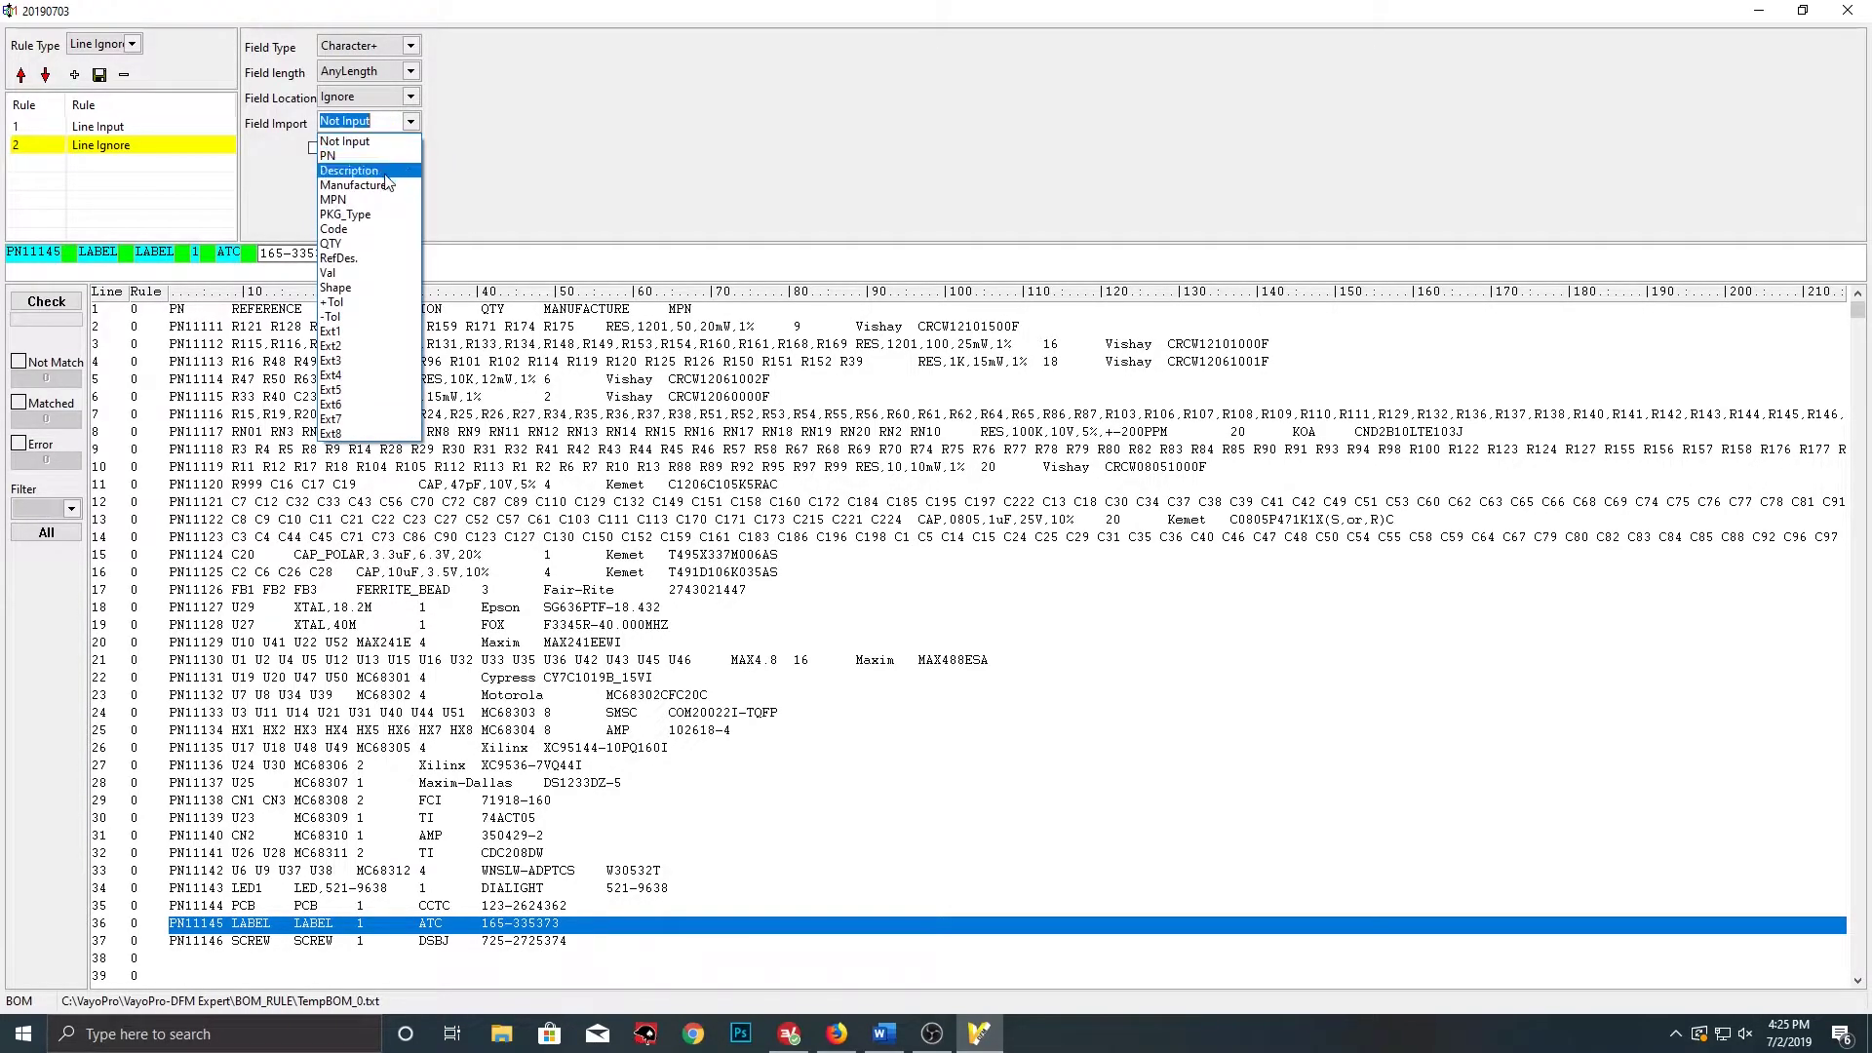
pyautogui.click(376, 207)
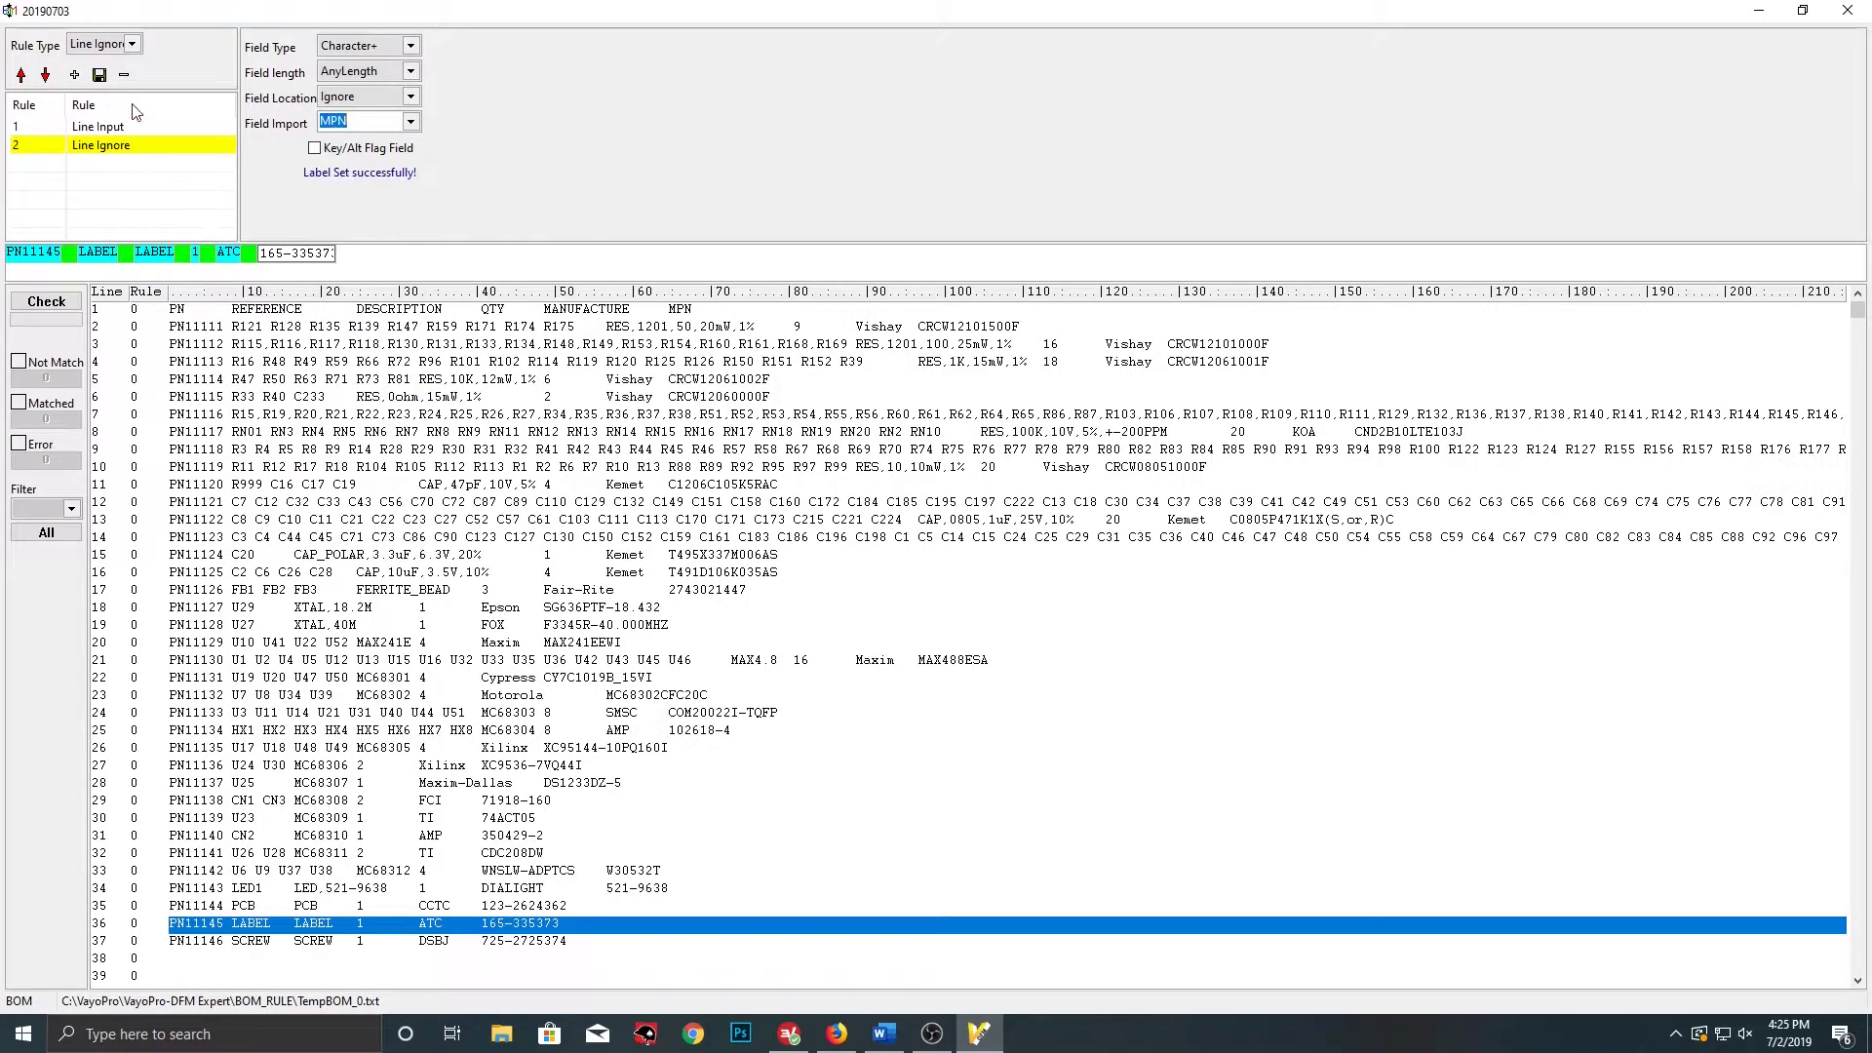
pyautogui.click(74, 75)
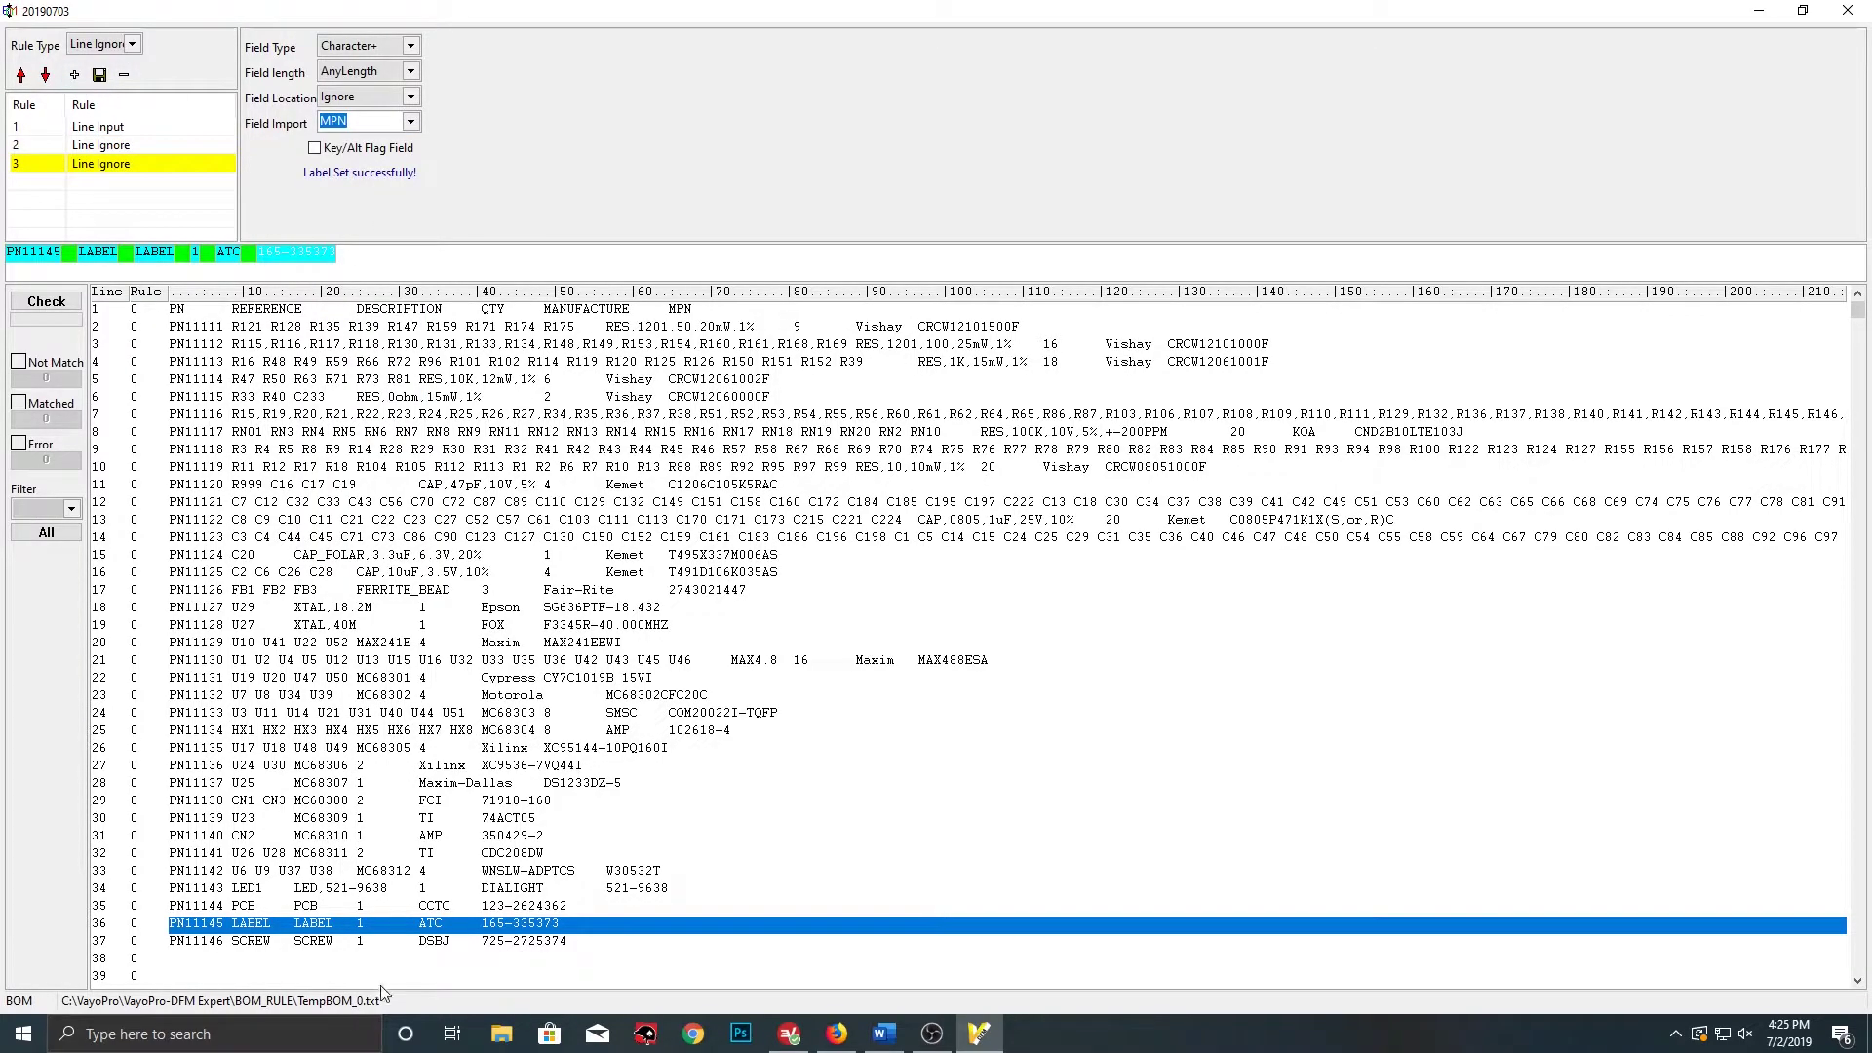
pyautogui.click(240, 942)
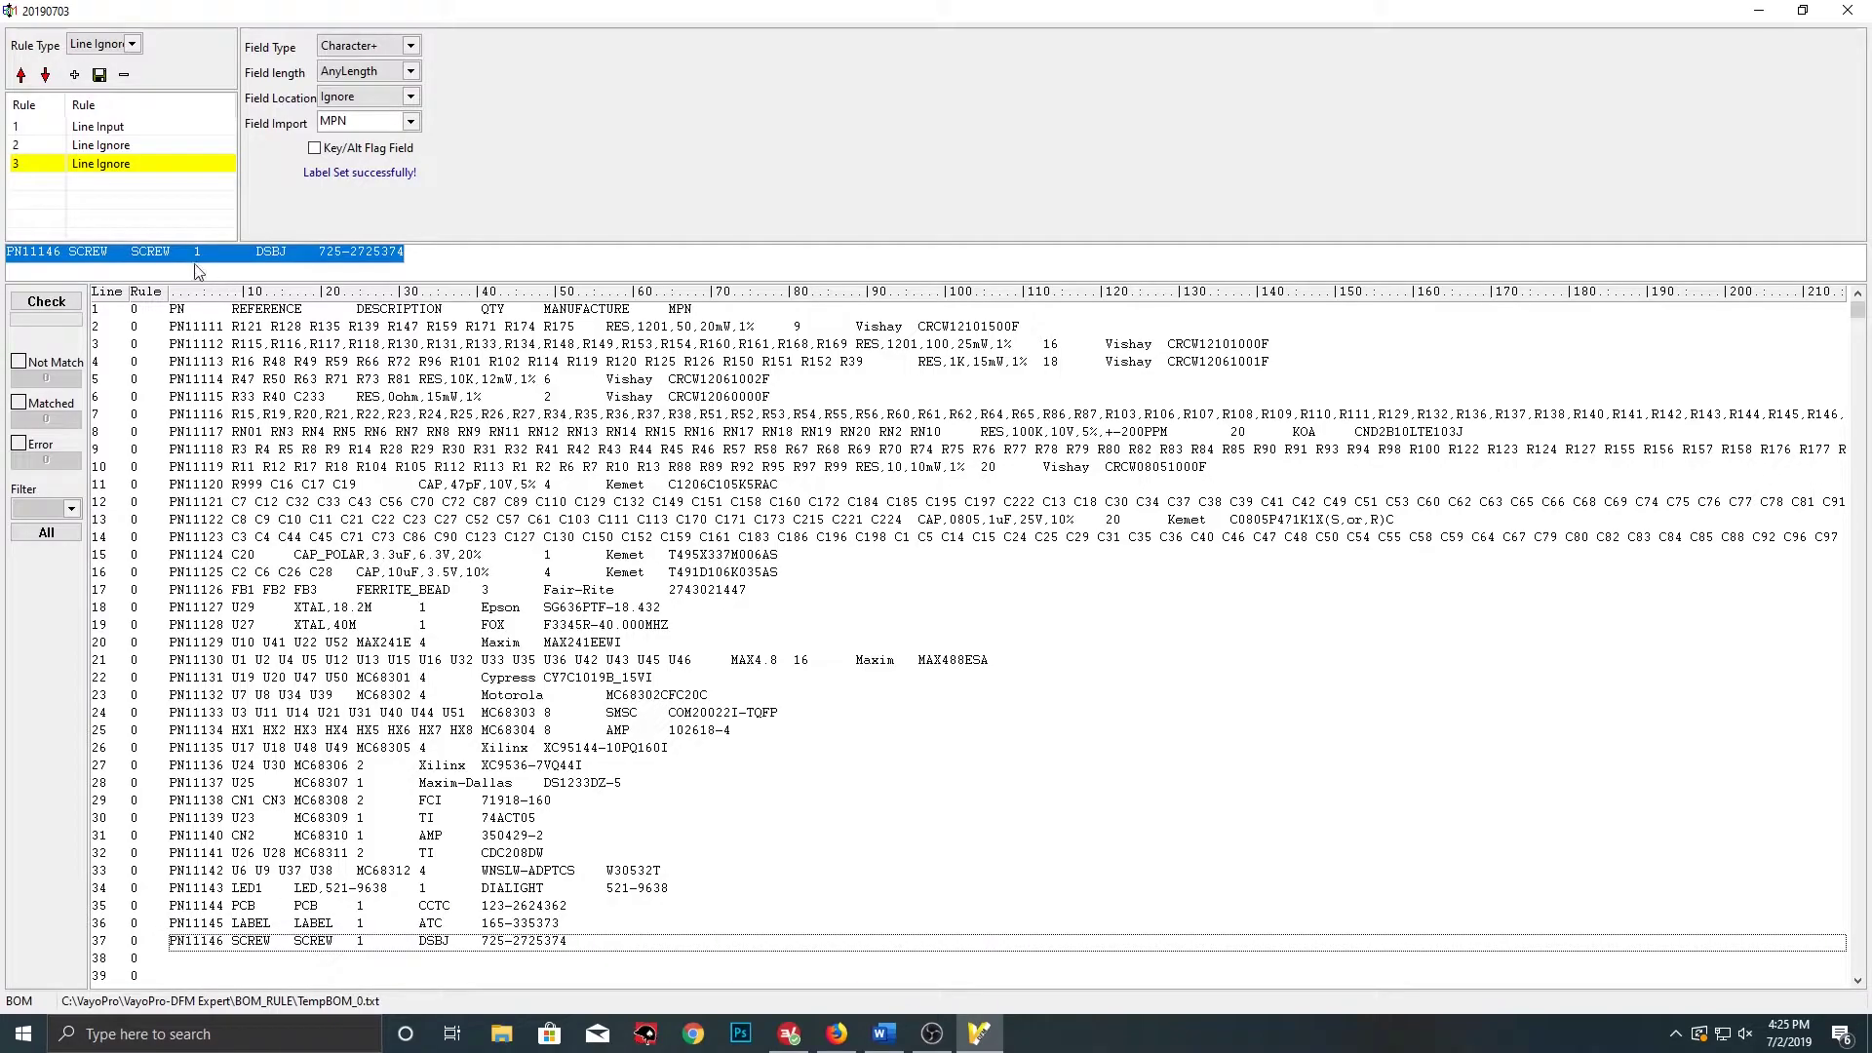
# Split the sample line into Tab-separated fields; tag PN11146 as part number and SCREW as reference designator
pyautogui.rightClick(121, 253)
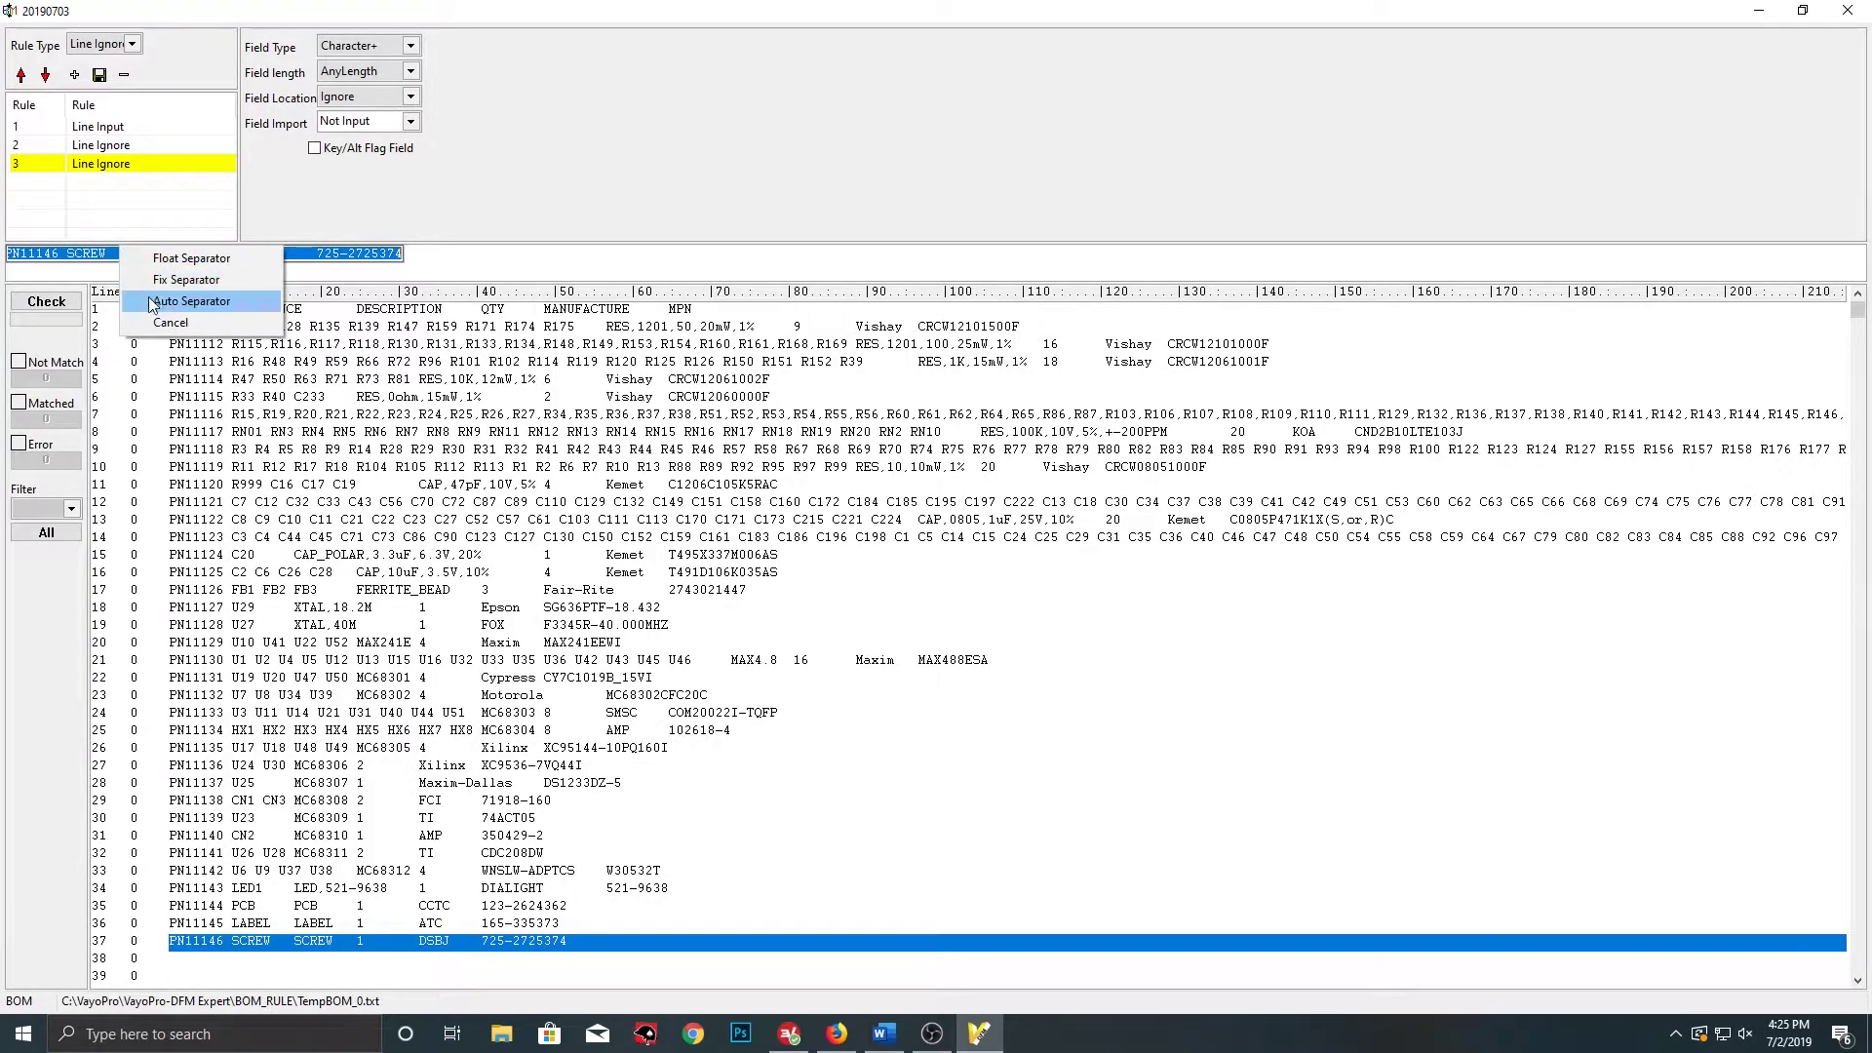
pyautogui.click(148, 305)
pyautogui.click(934, 555)
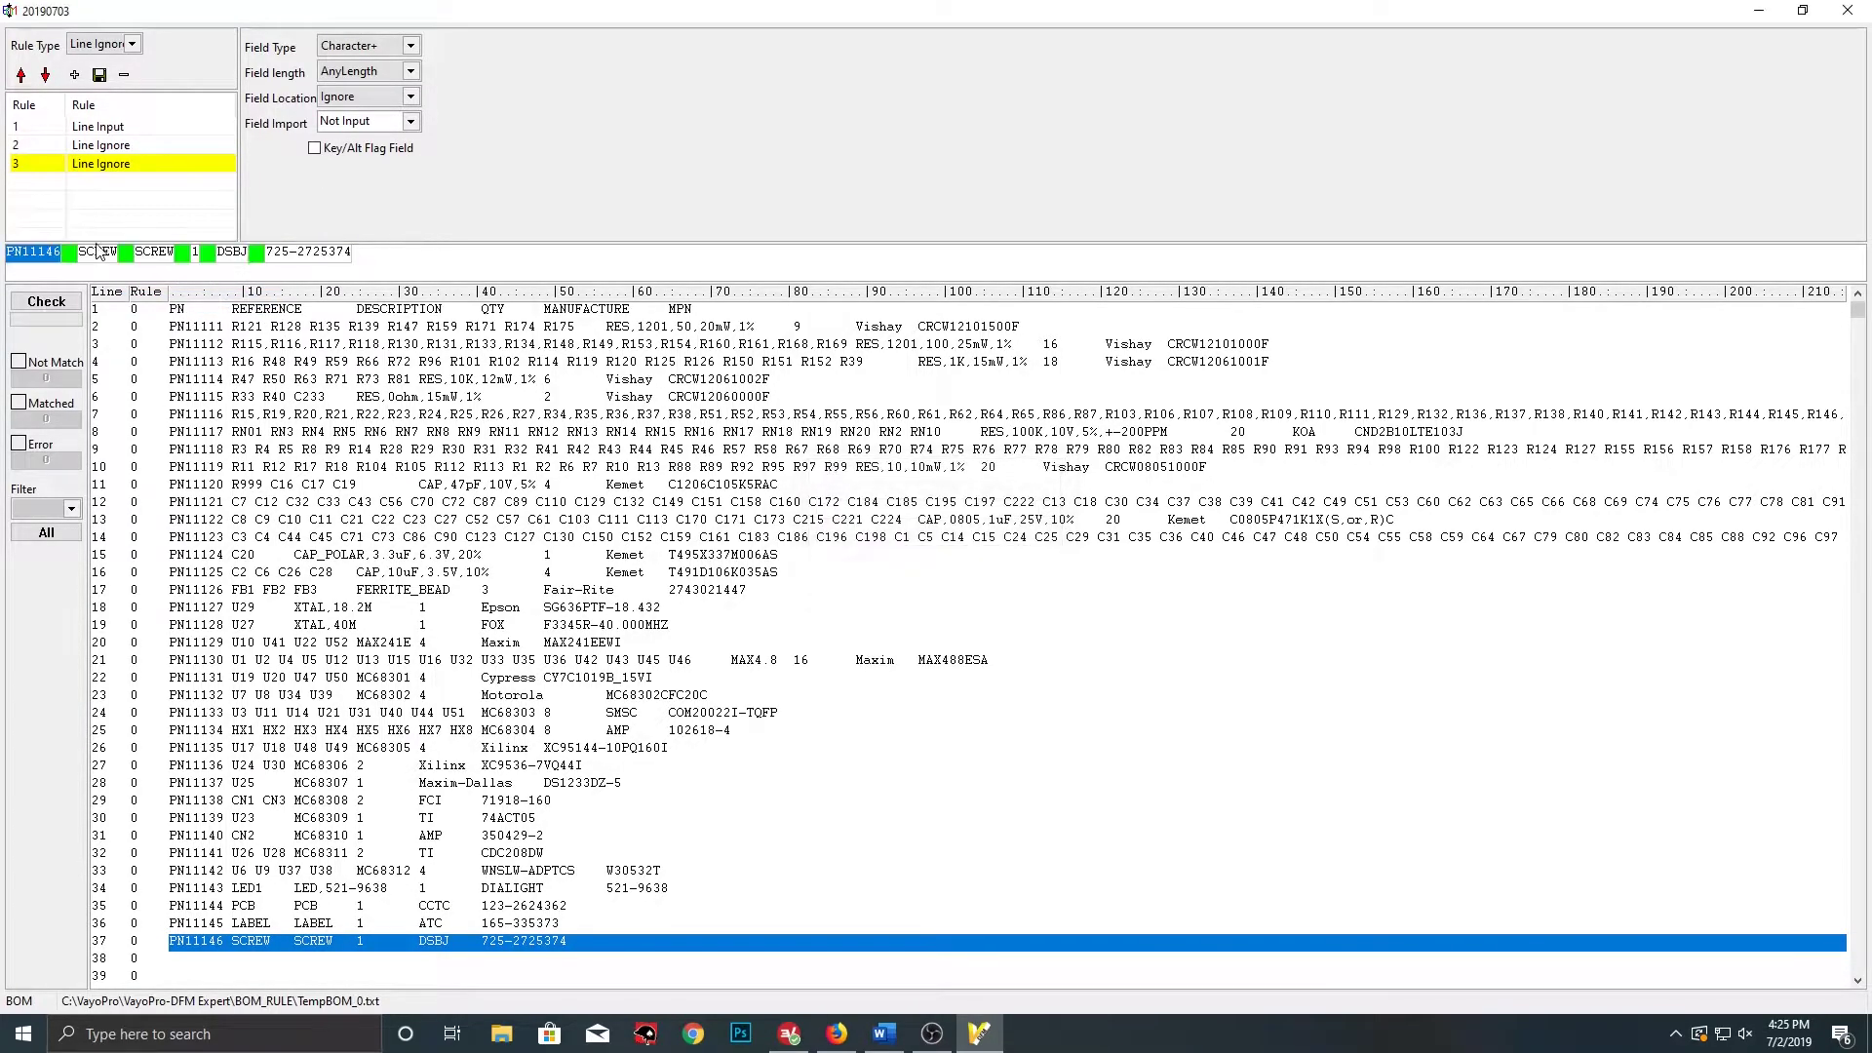
pyautogui.click(410, 121)
pyautogui.click(351, 166)
pyautogui.click(108, 253)
pyautogui.click(411, 121)
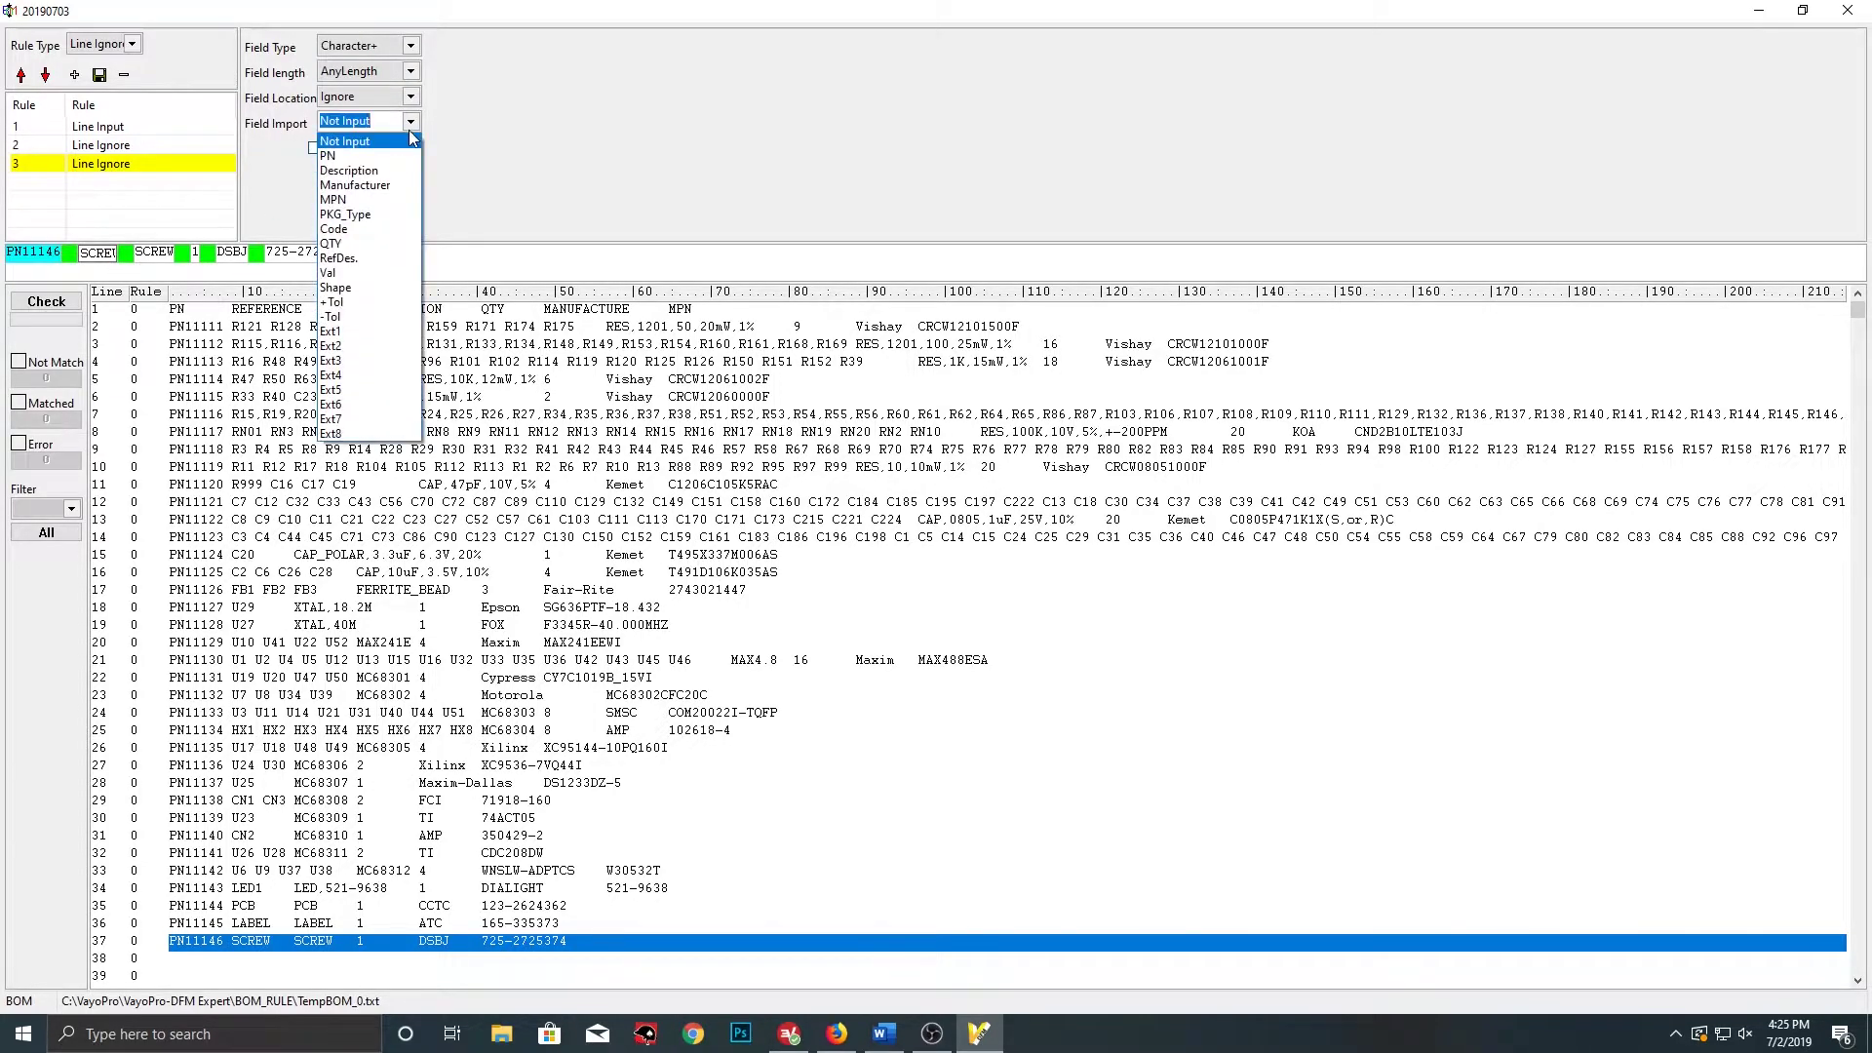
pyautogui.click(363, 261)
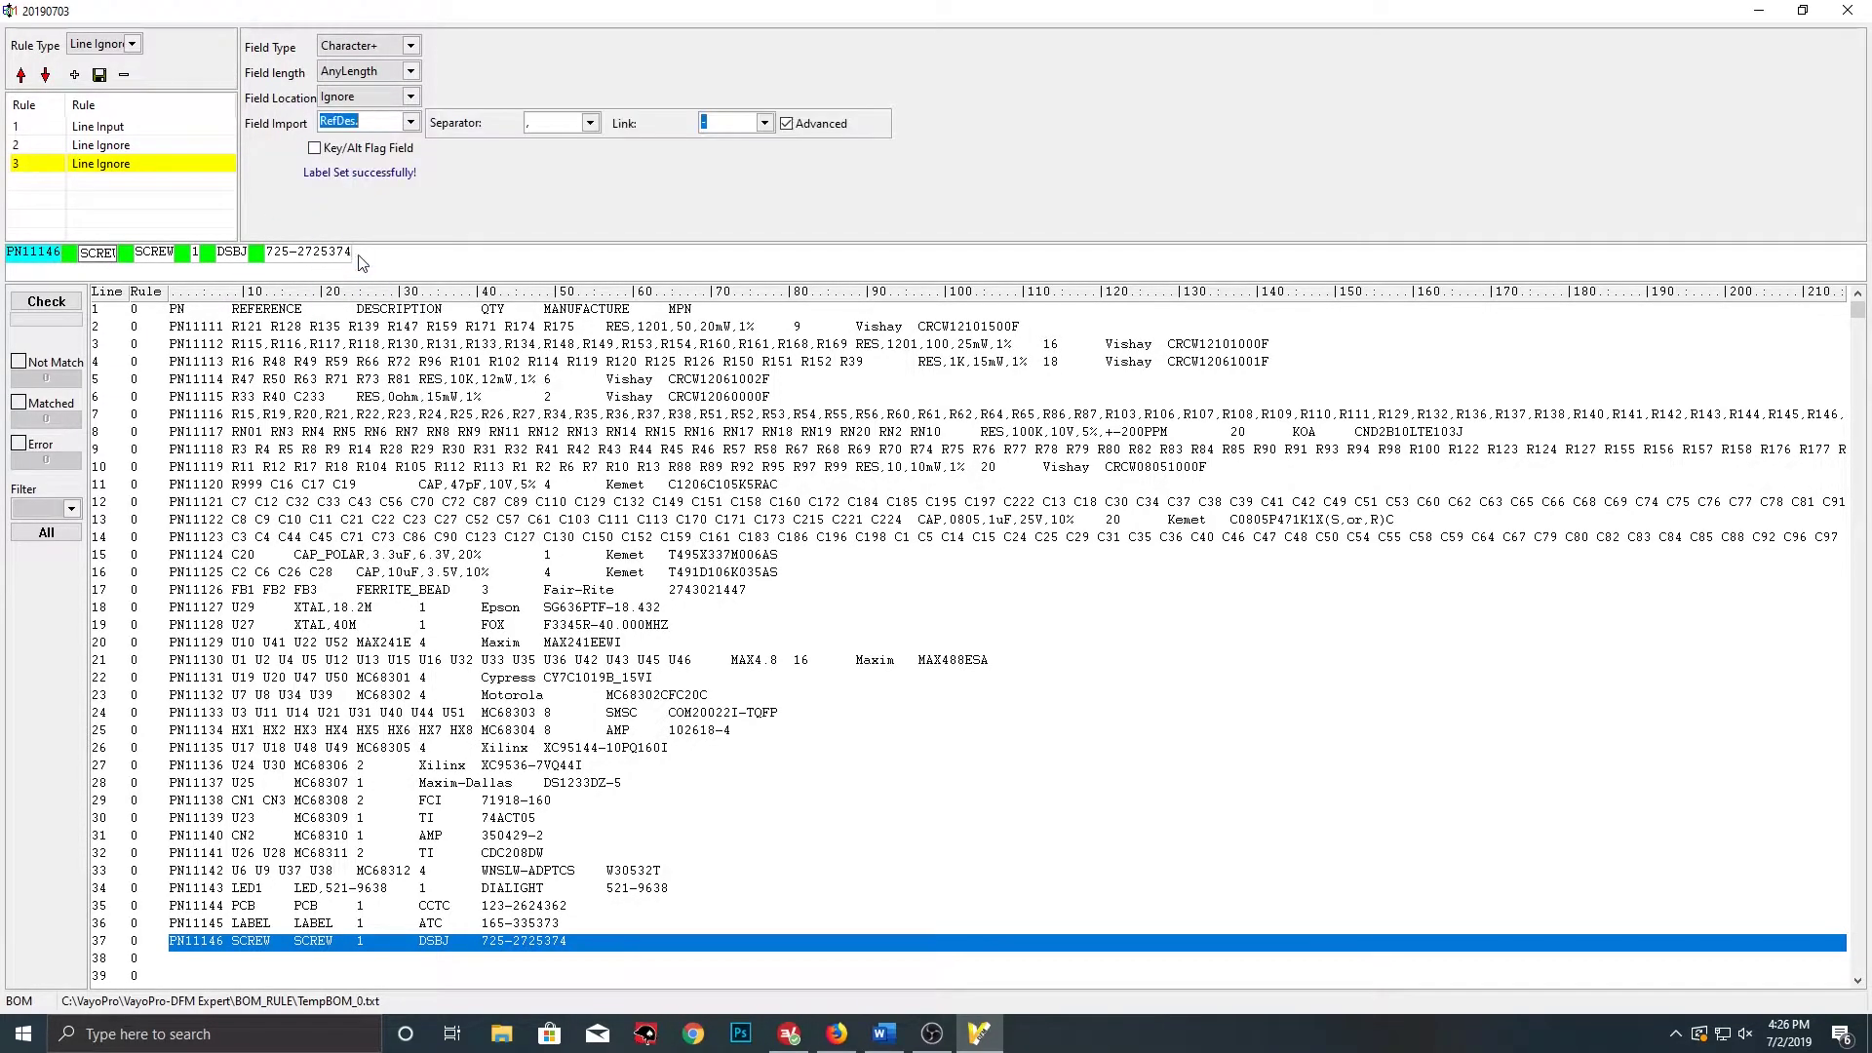
# Use Space as designator separator, make SCREW a fixed word, and tag the second SCREW as Description
pyautogui.click(589, 122)
pyautogui.click(524, 158)
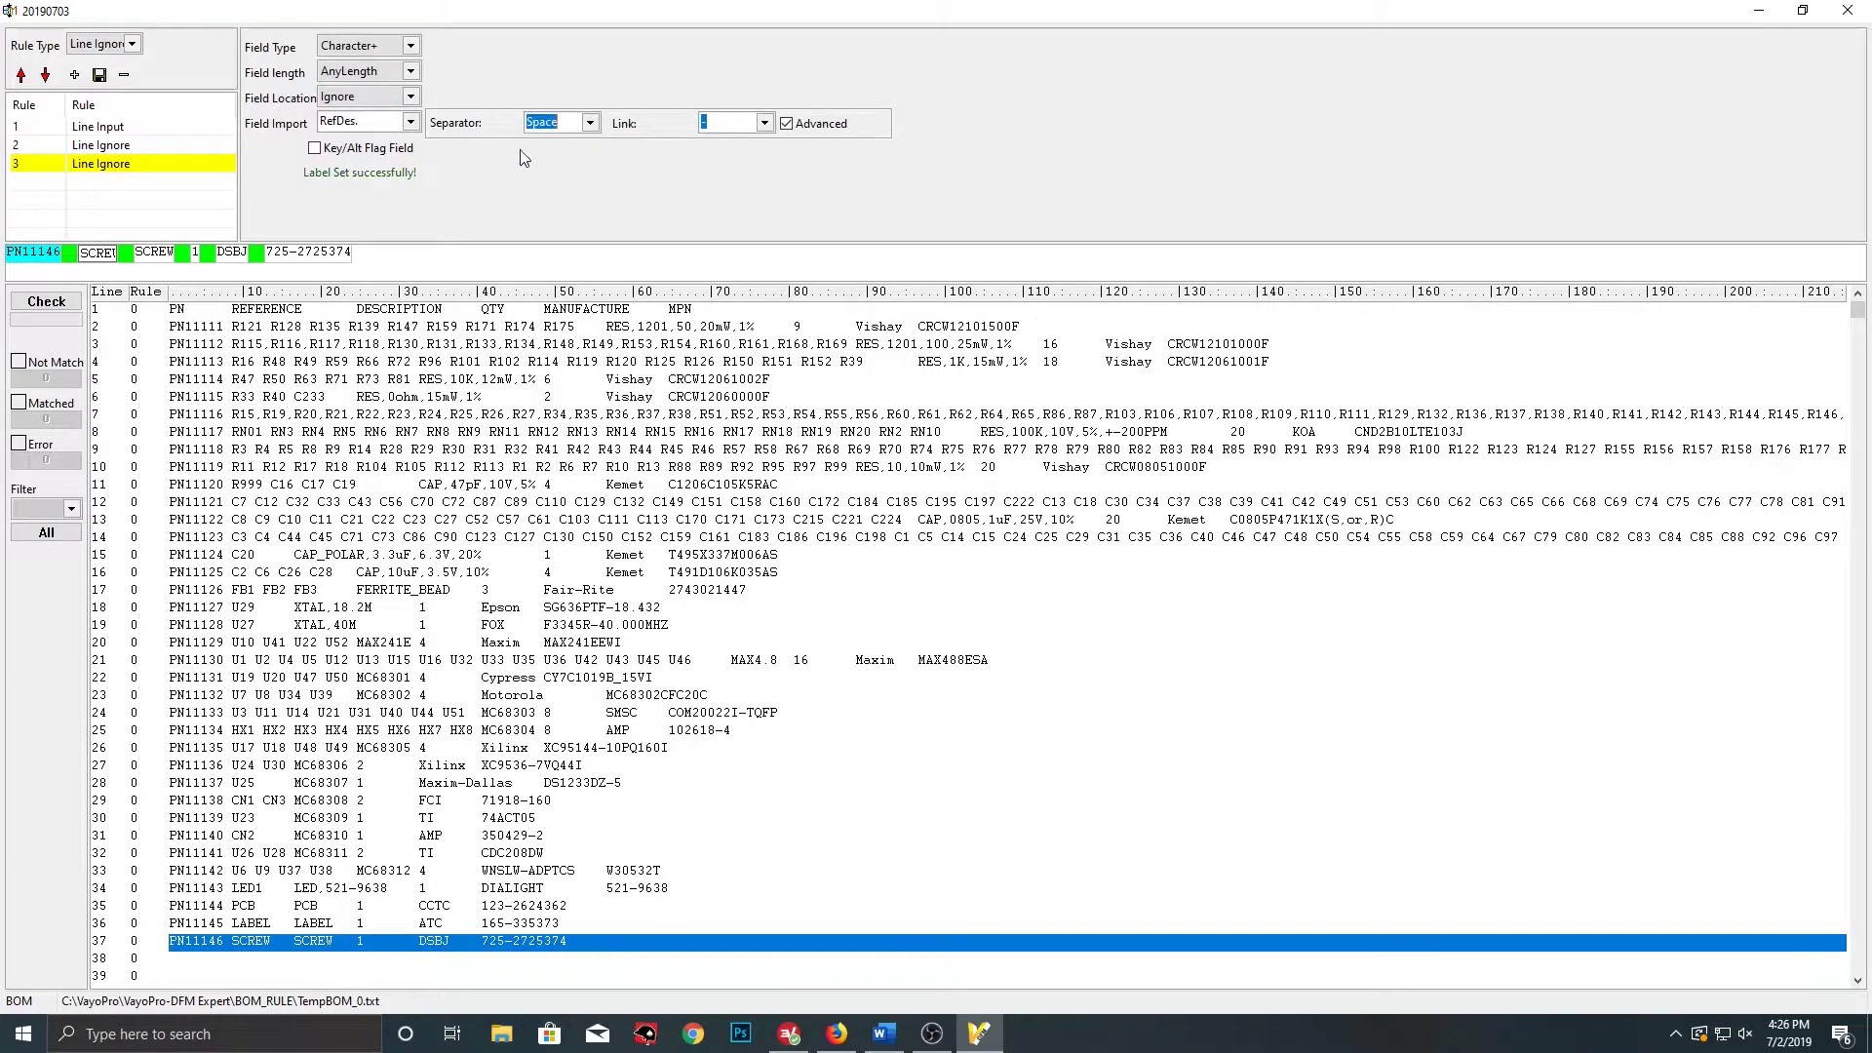
pyautogui.click(410, 45)
pyautogui.click(369, 126)
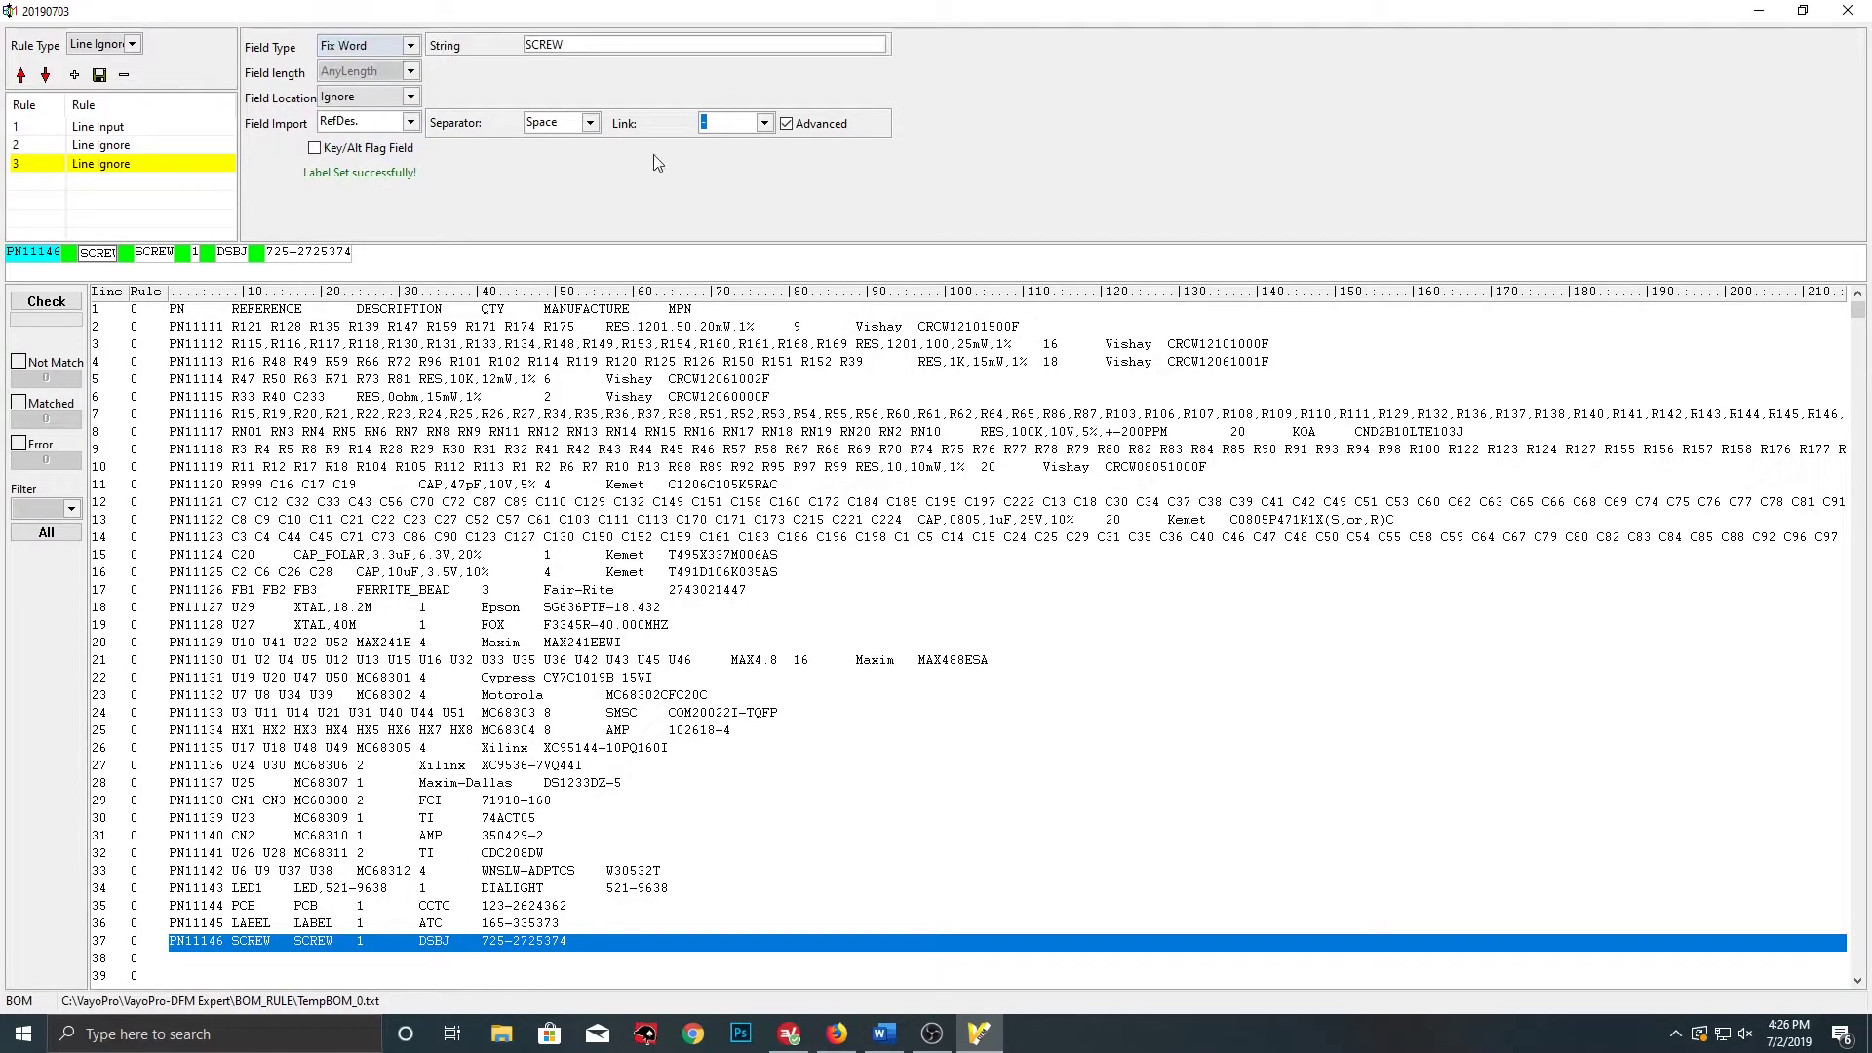
pyautogui.click(165, 252)
pyautogui.click(409, 122)
pyautogui.click(348, 154)
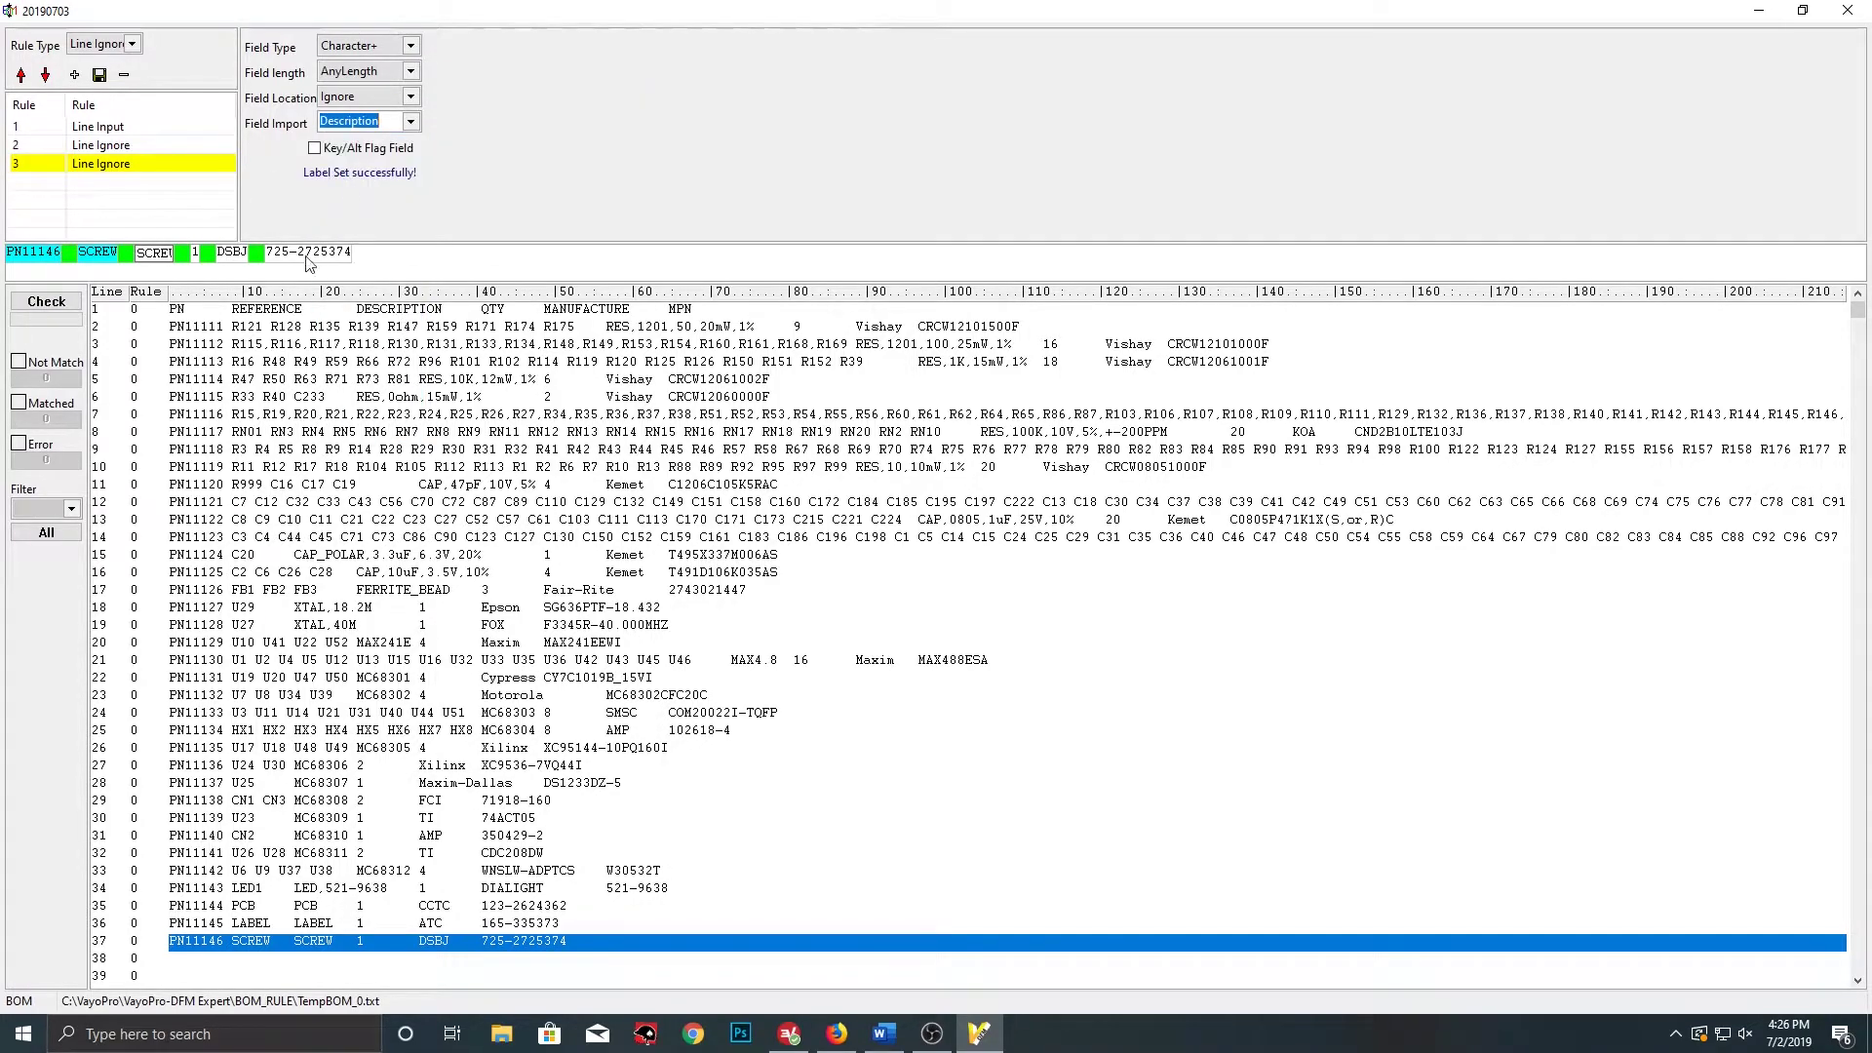
pyautogui.click(194, 253)
pyautogui.click(411, 122)
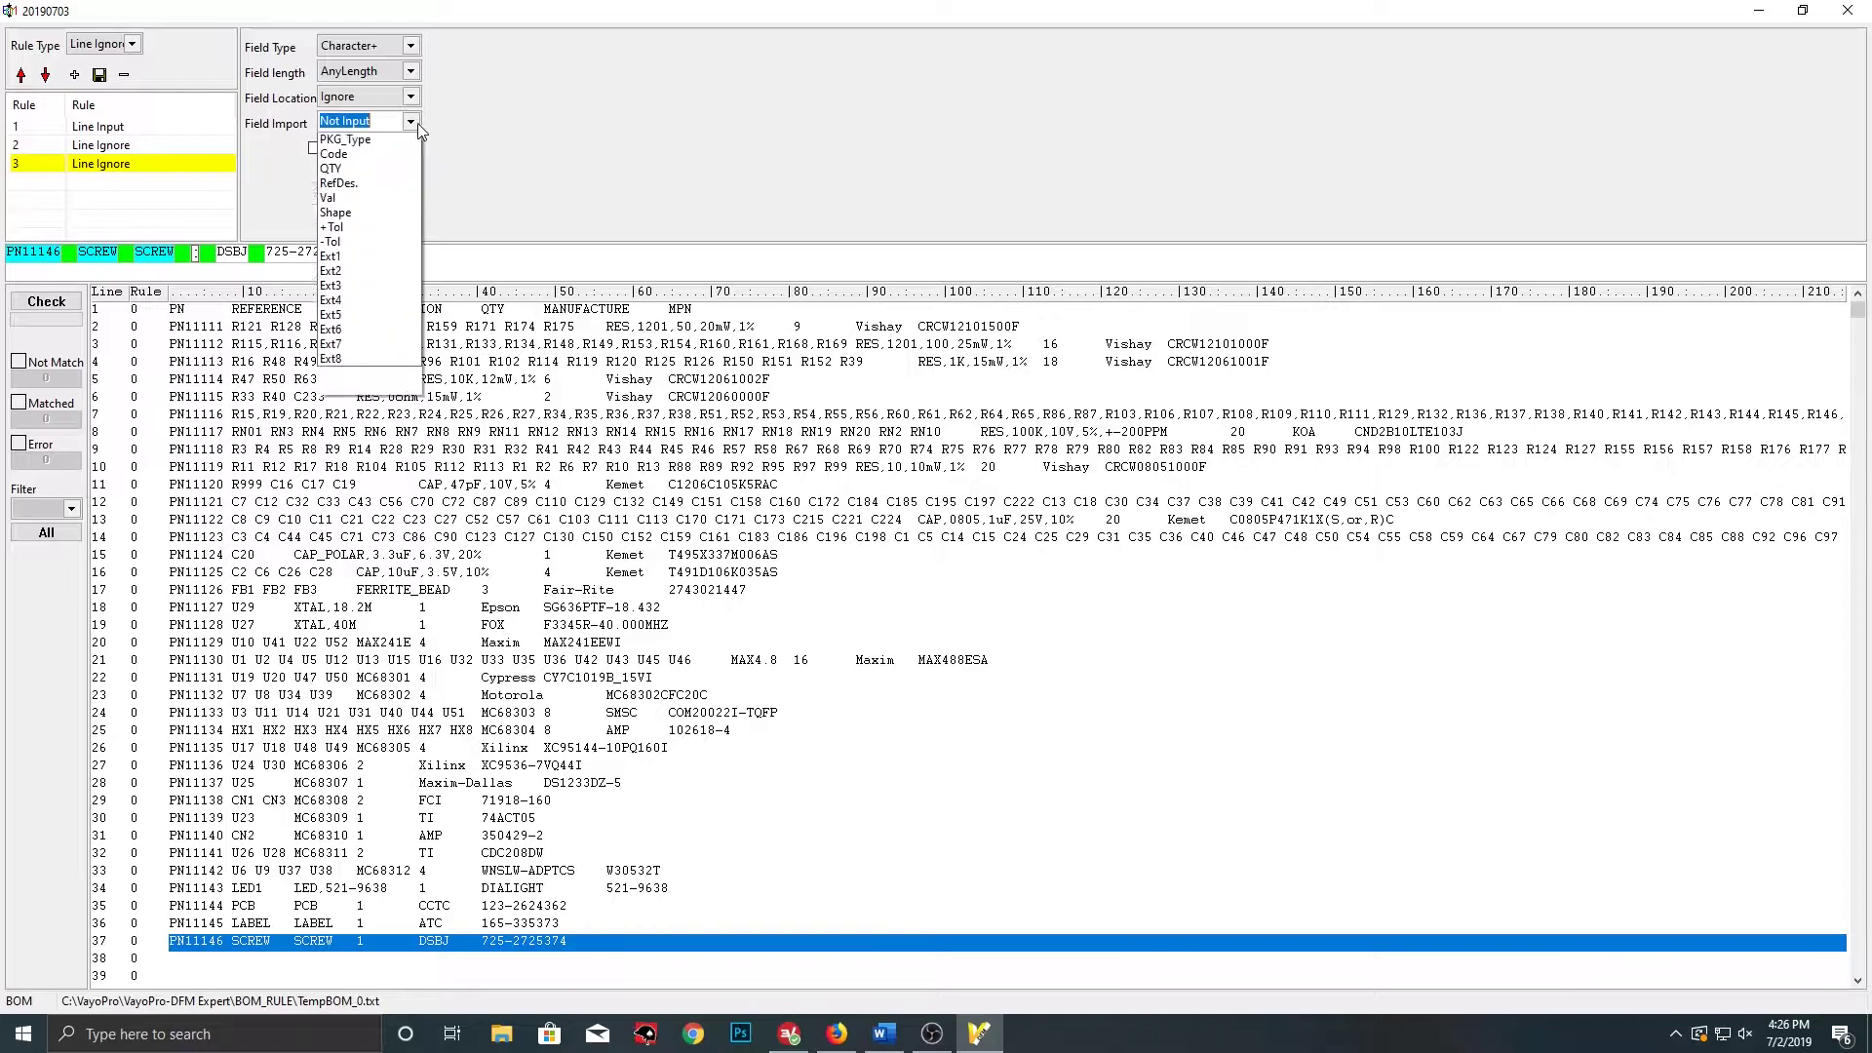
pyautogui.click(364, 258)
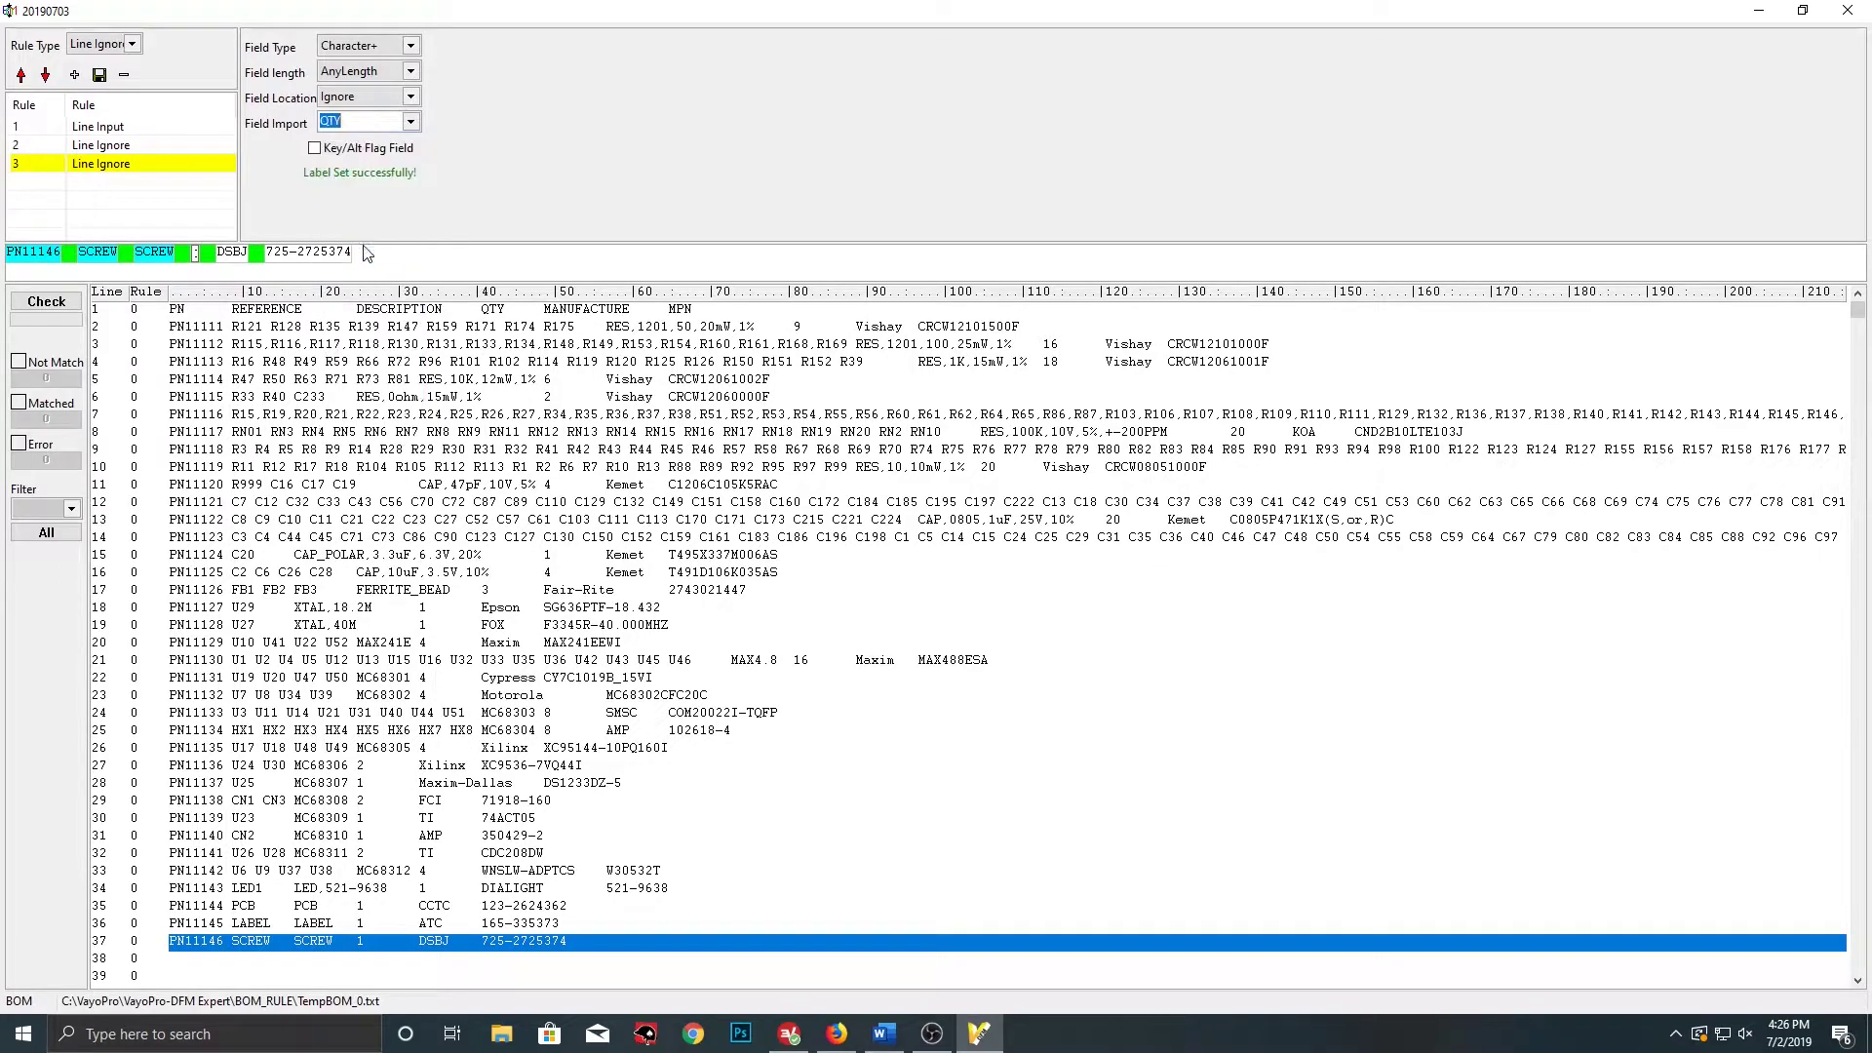
pyautogui.click(395, 45)
pyautogui.click(343, 80)
pyautogui.click(232, 254)
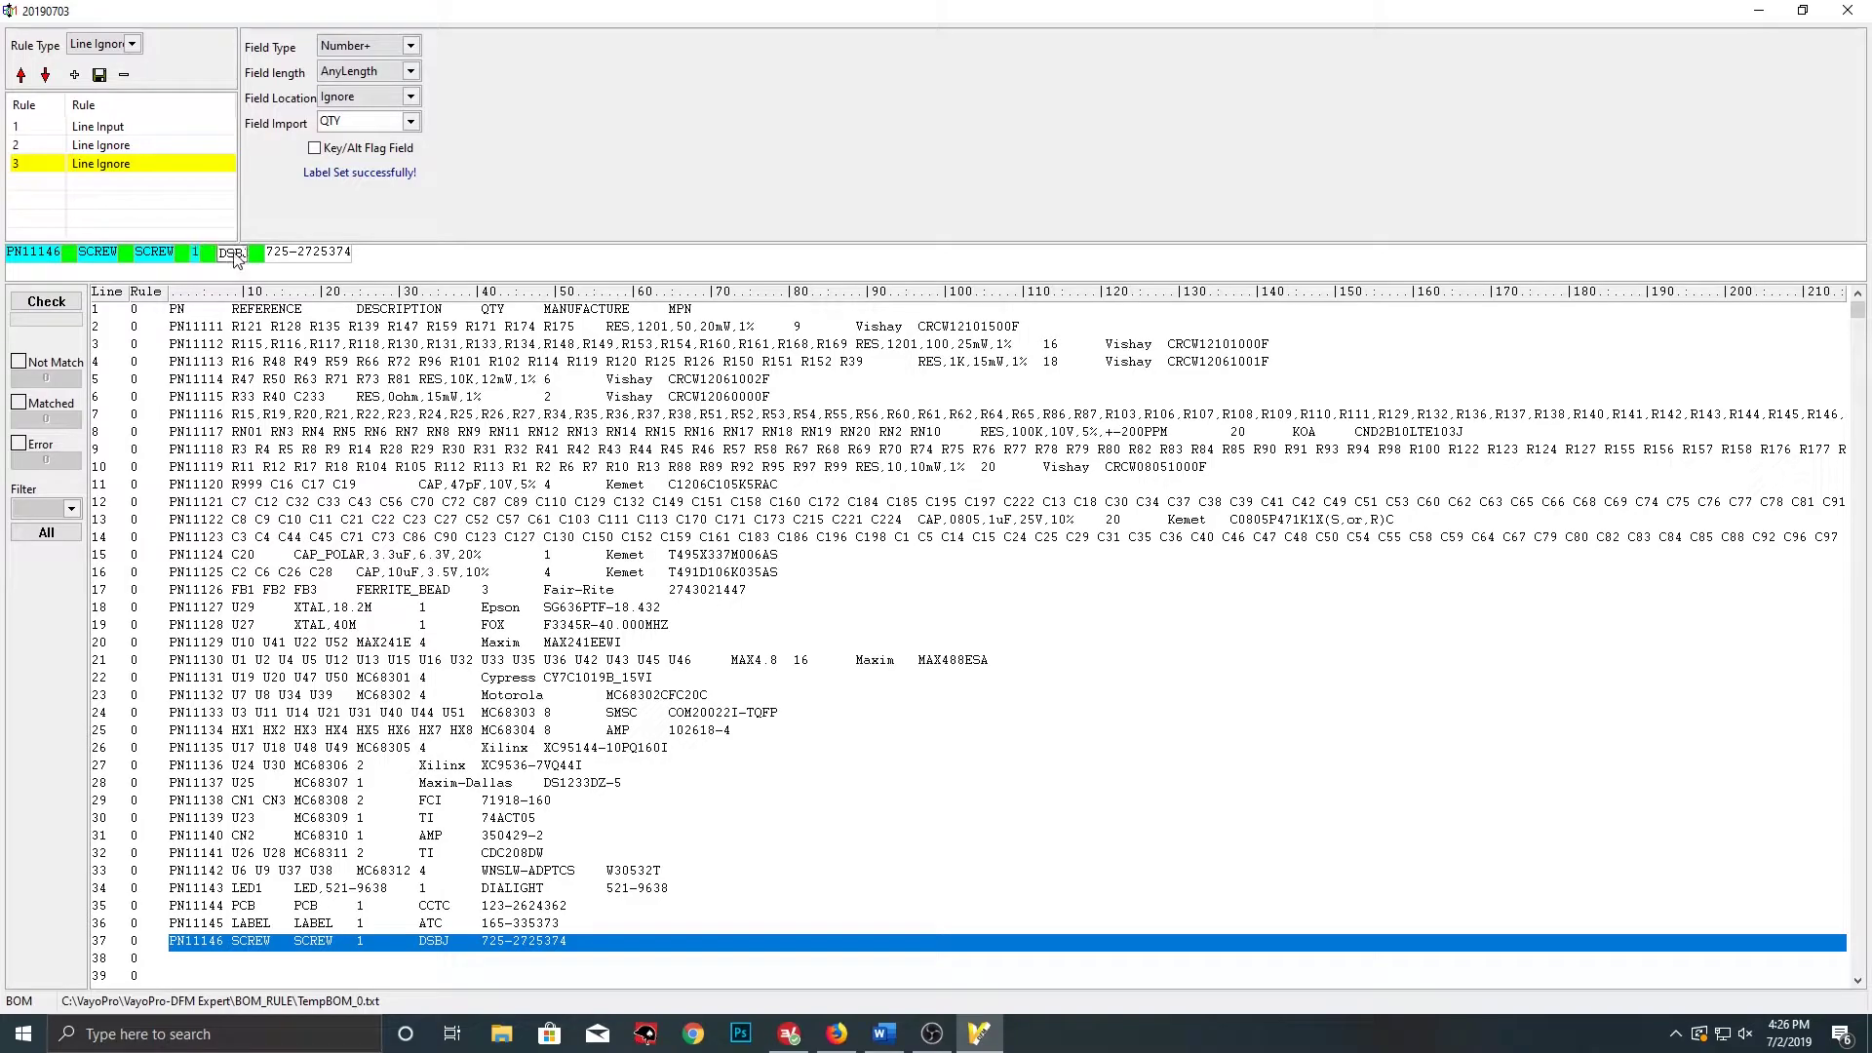
pyautogui.click(411, 122)
pyautogui.click(366, 184)
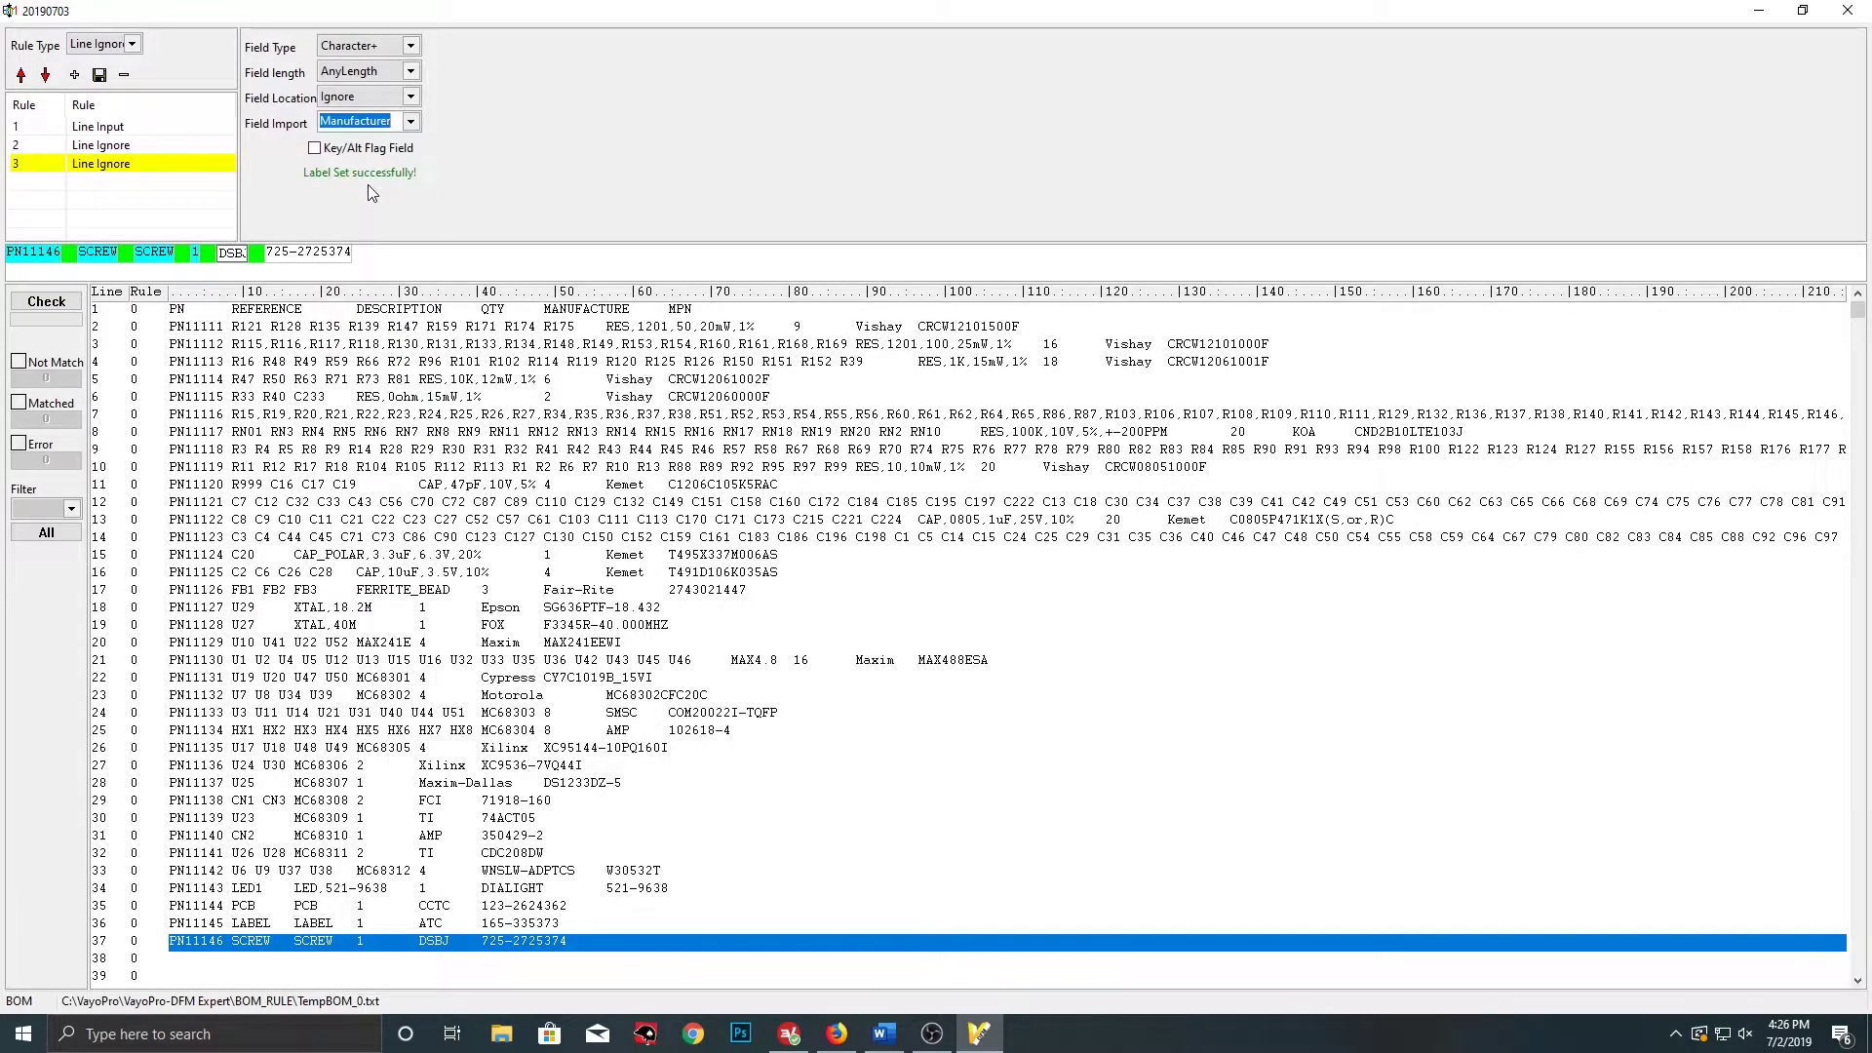
pyautogui.click(325, 253)
pyautogui.click(410, 122)
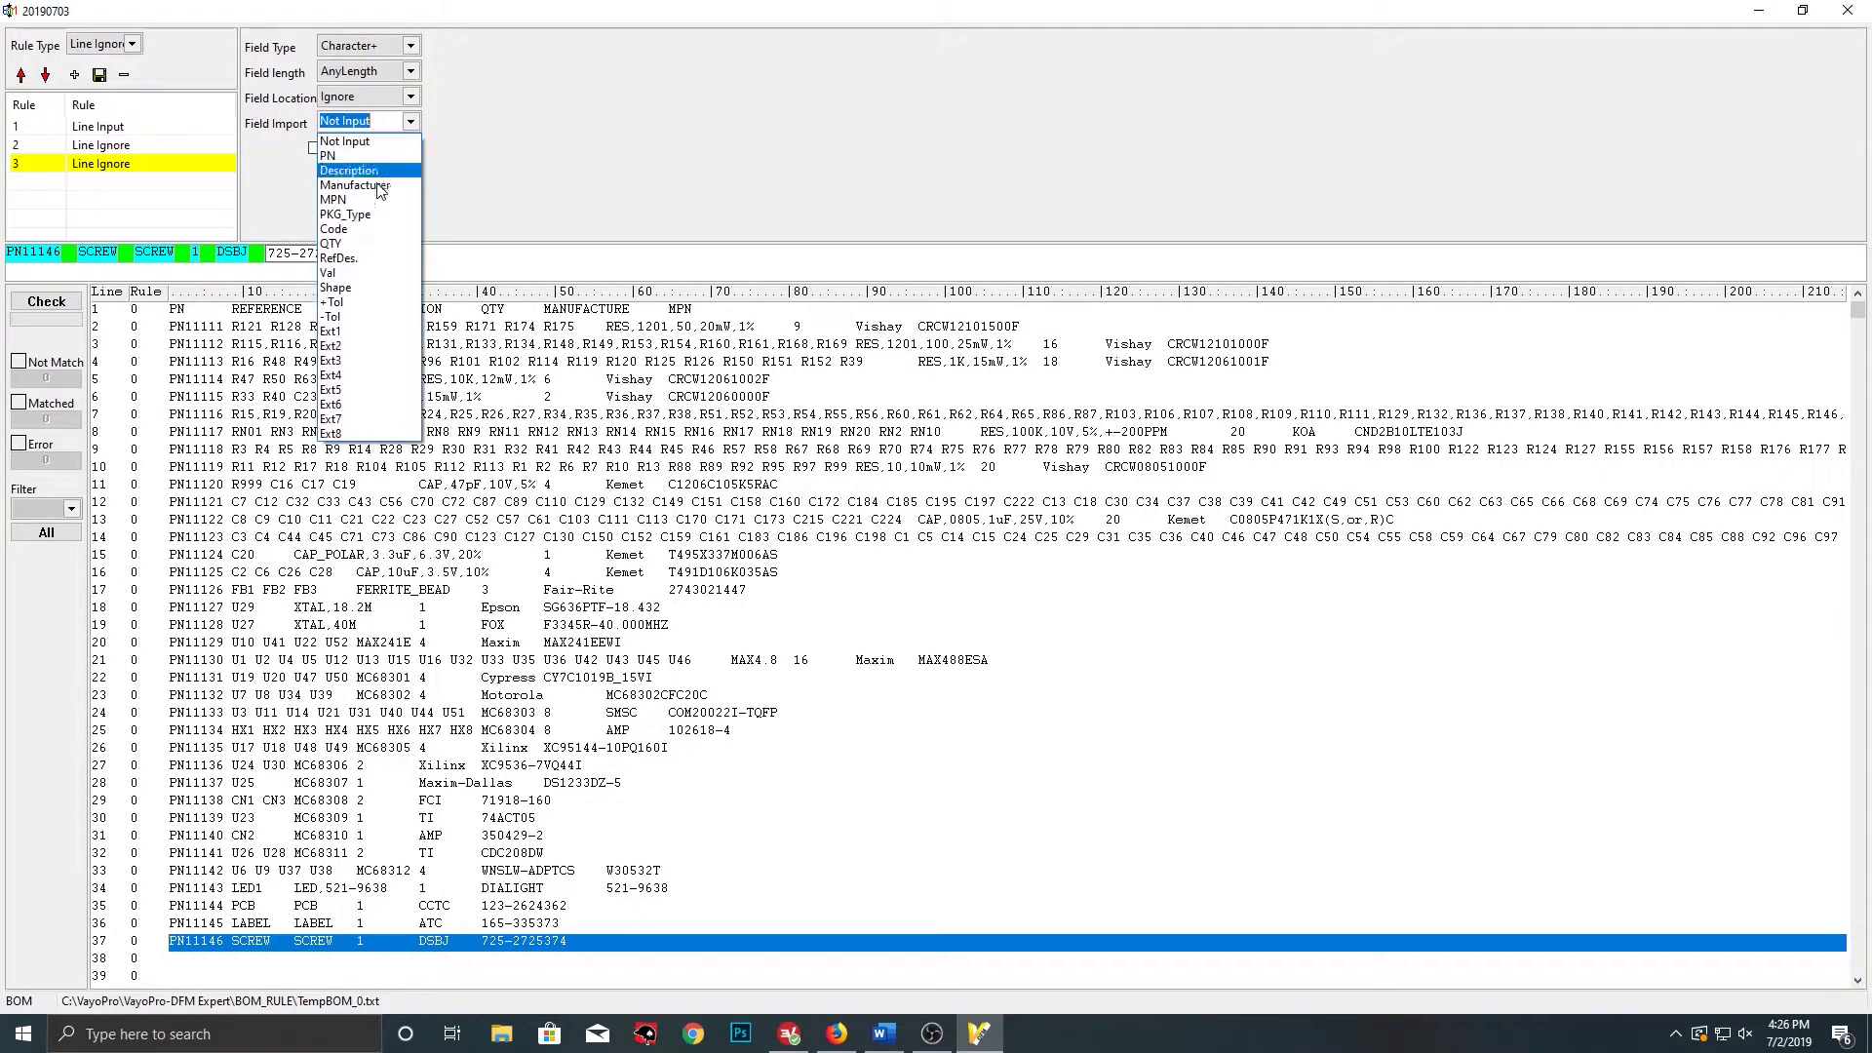
pyautogui.click(361, 208)
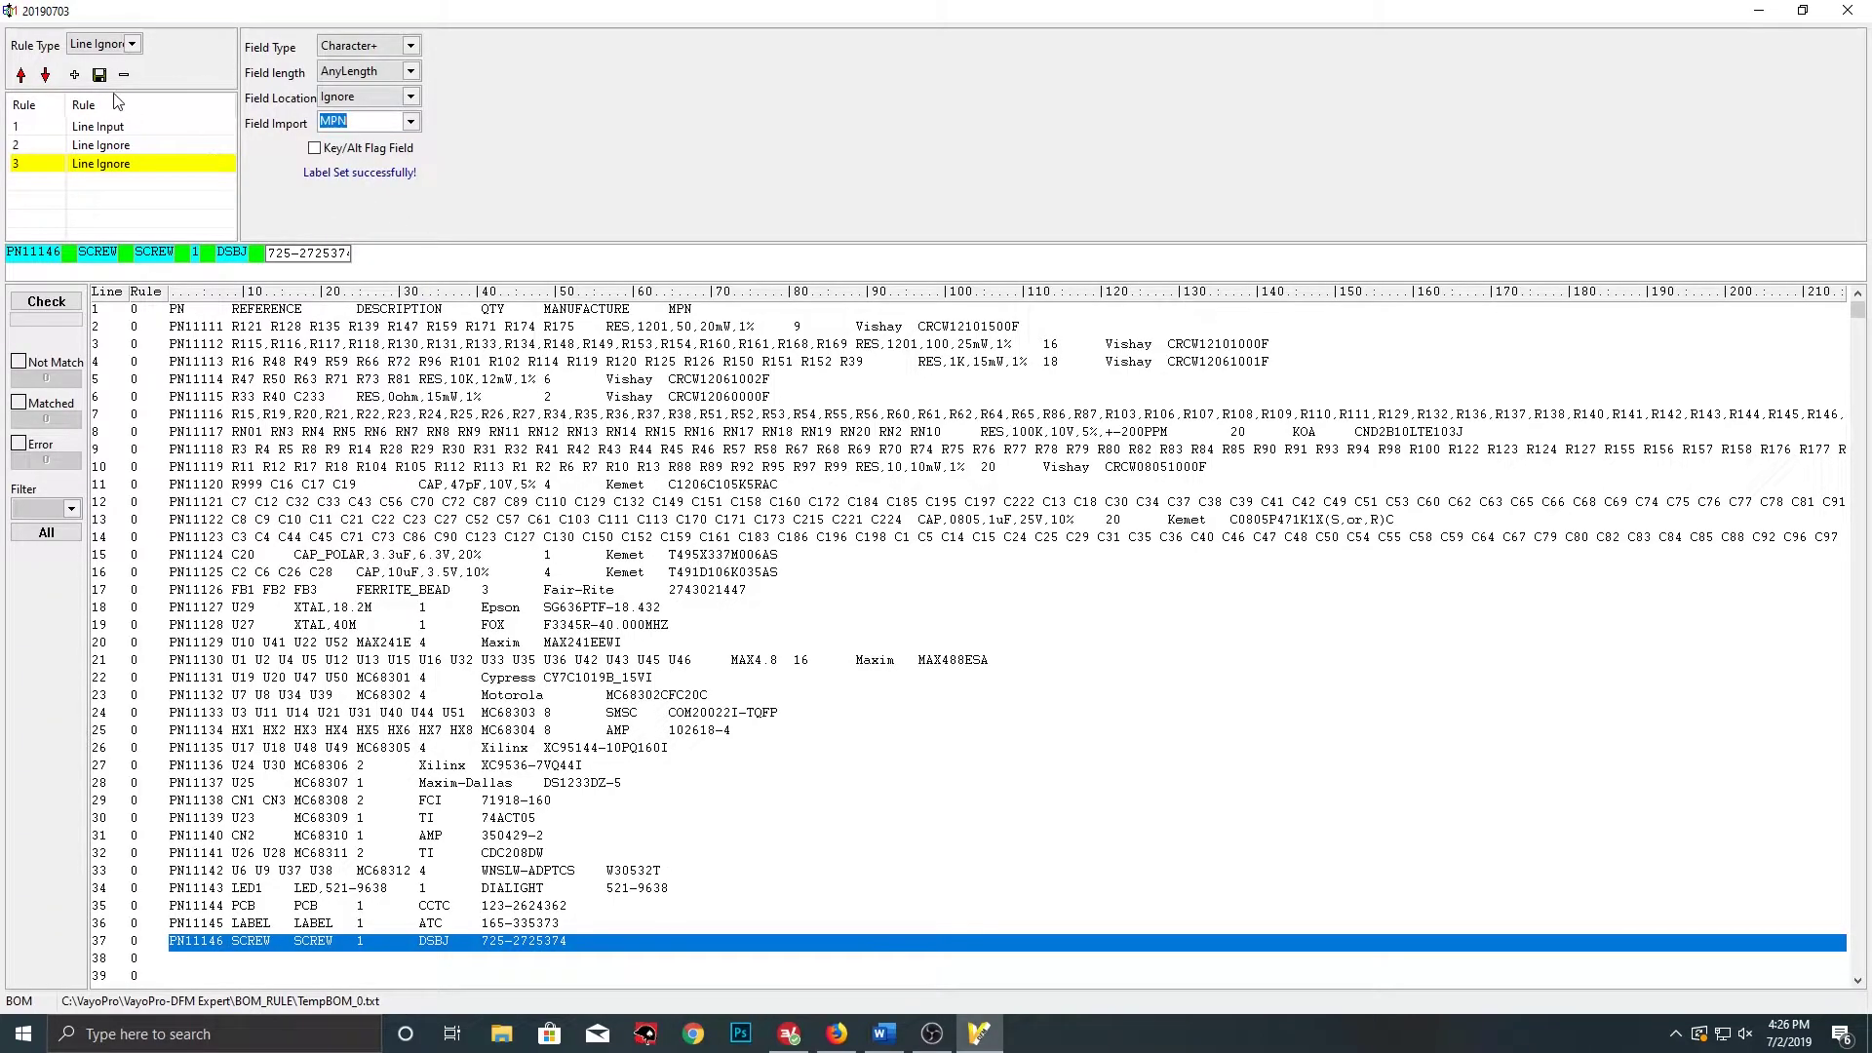
# Add a fourth Line Ignore rule and move the Line Ignore rules up so Line Input is last
pyautogui.click(74, 75)
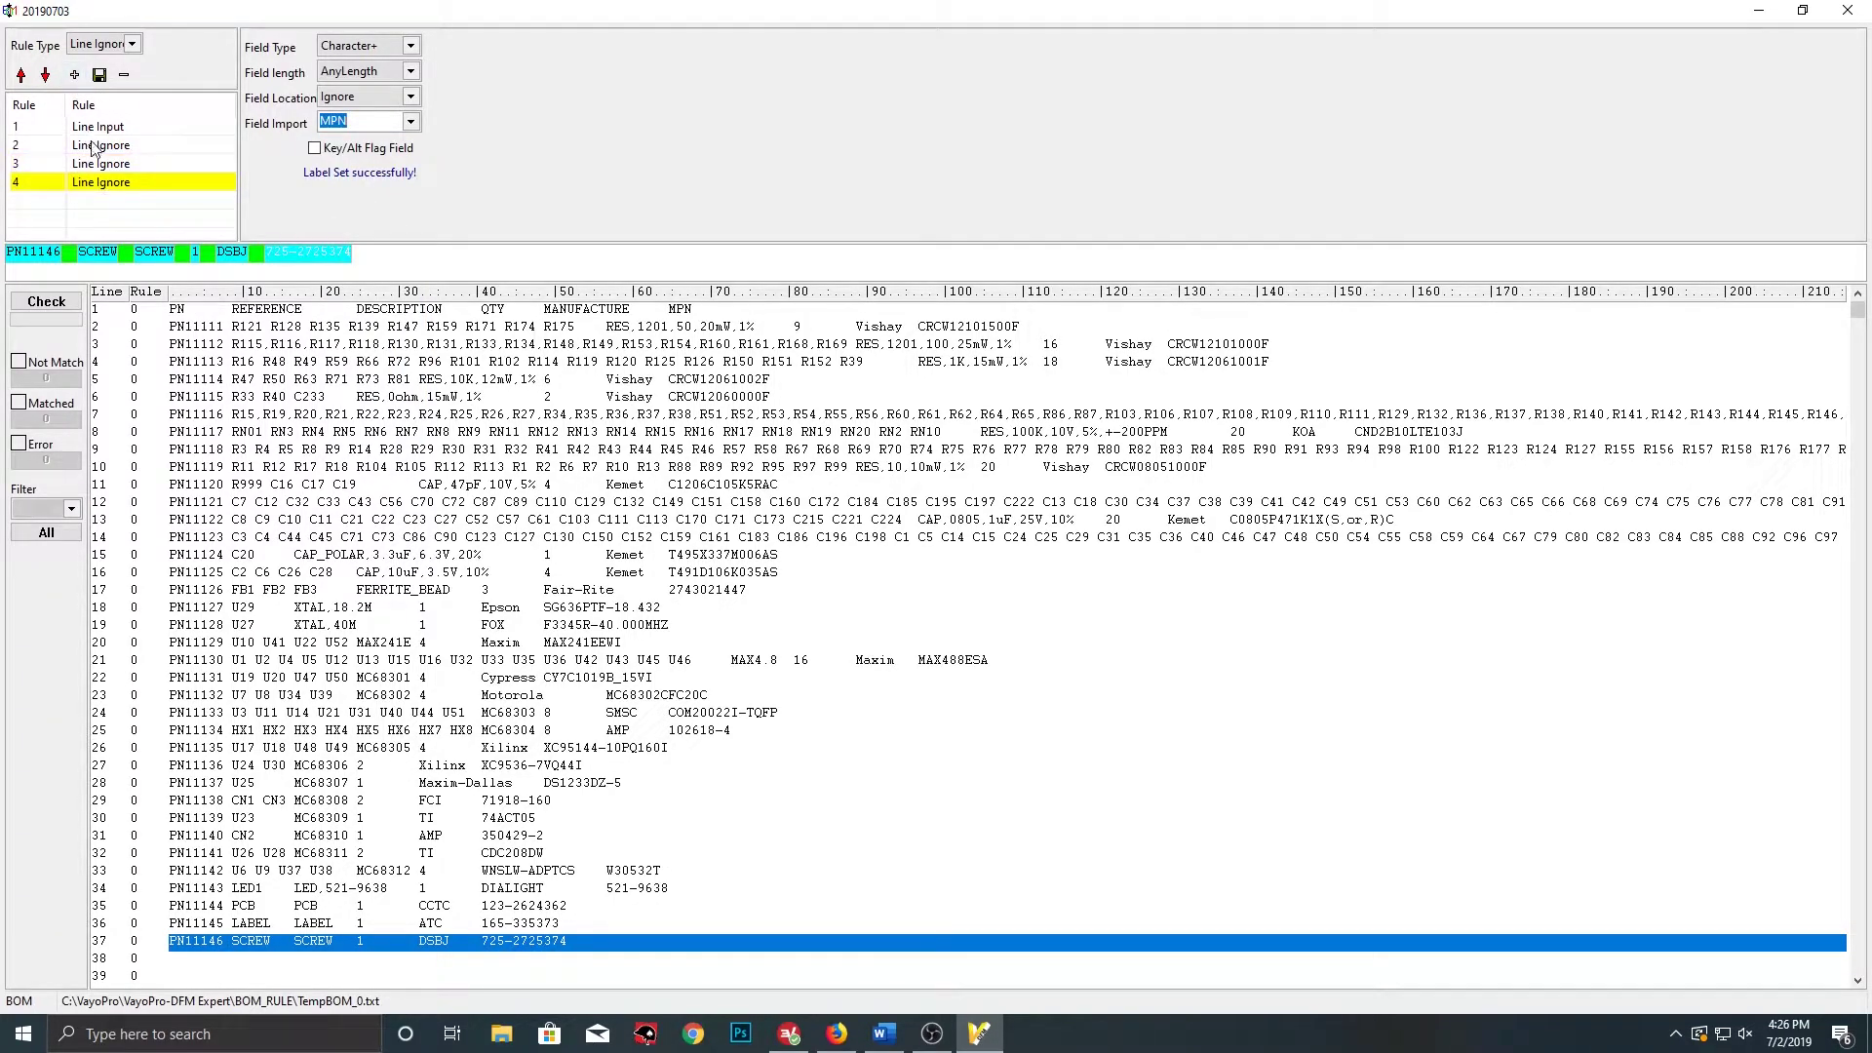
pyautogui.click(94, 146)
pyautogui.click(20, 75)
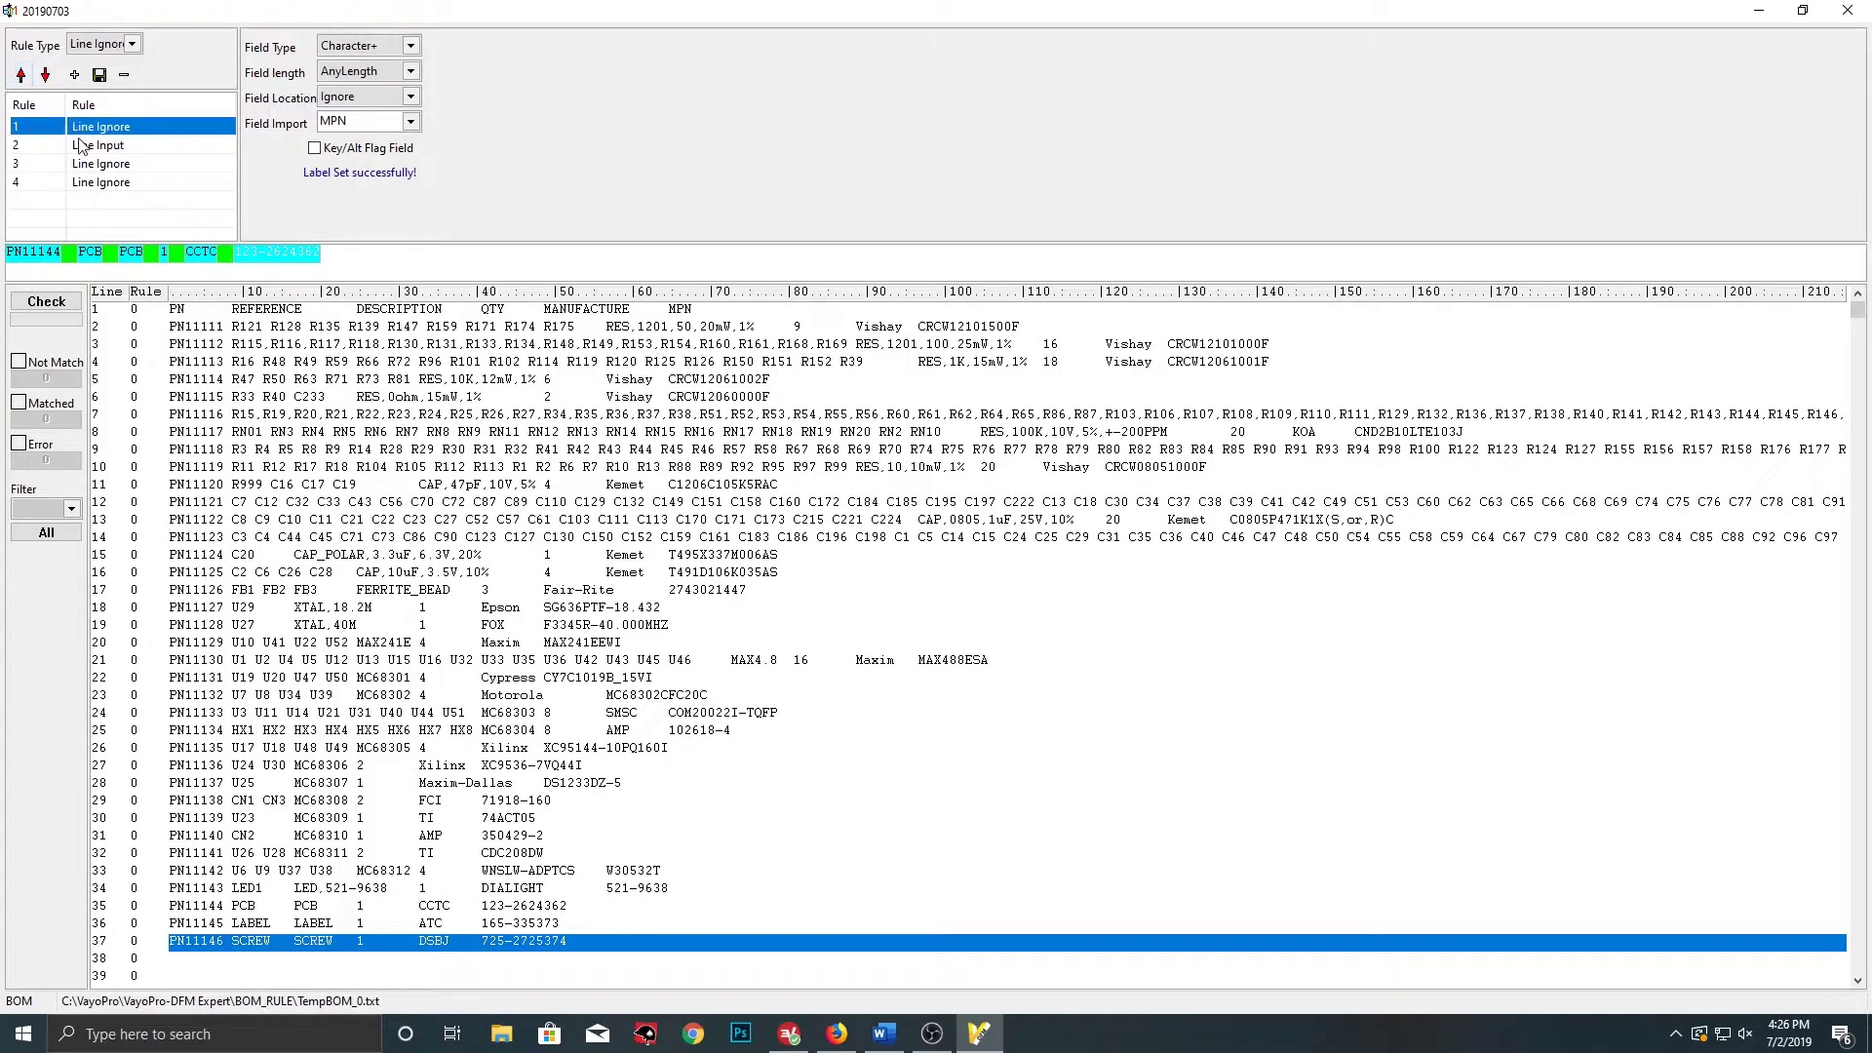
pyautogui.click(87, 164)
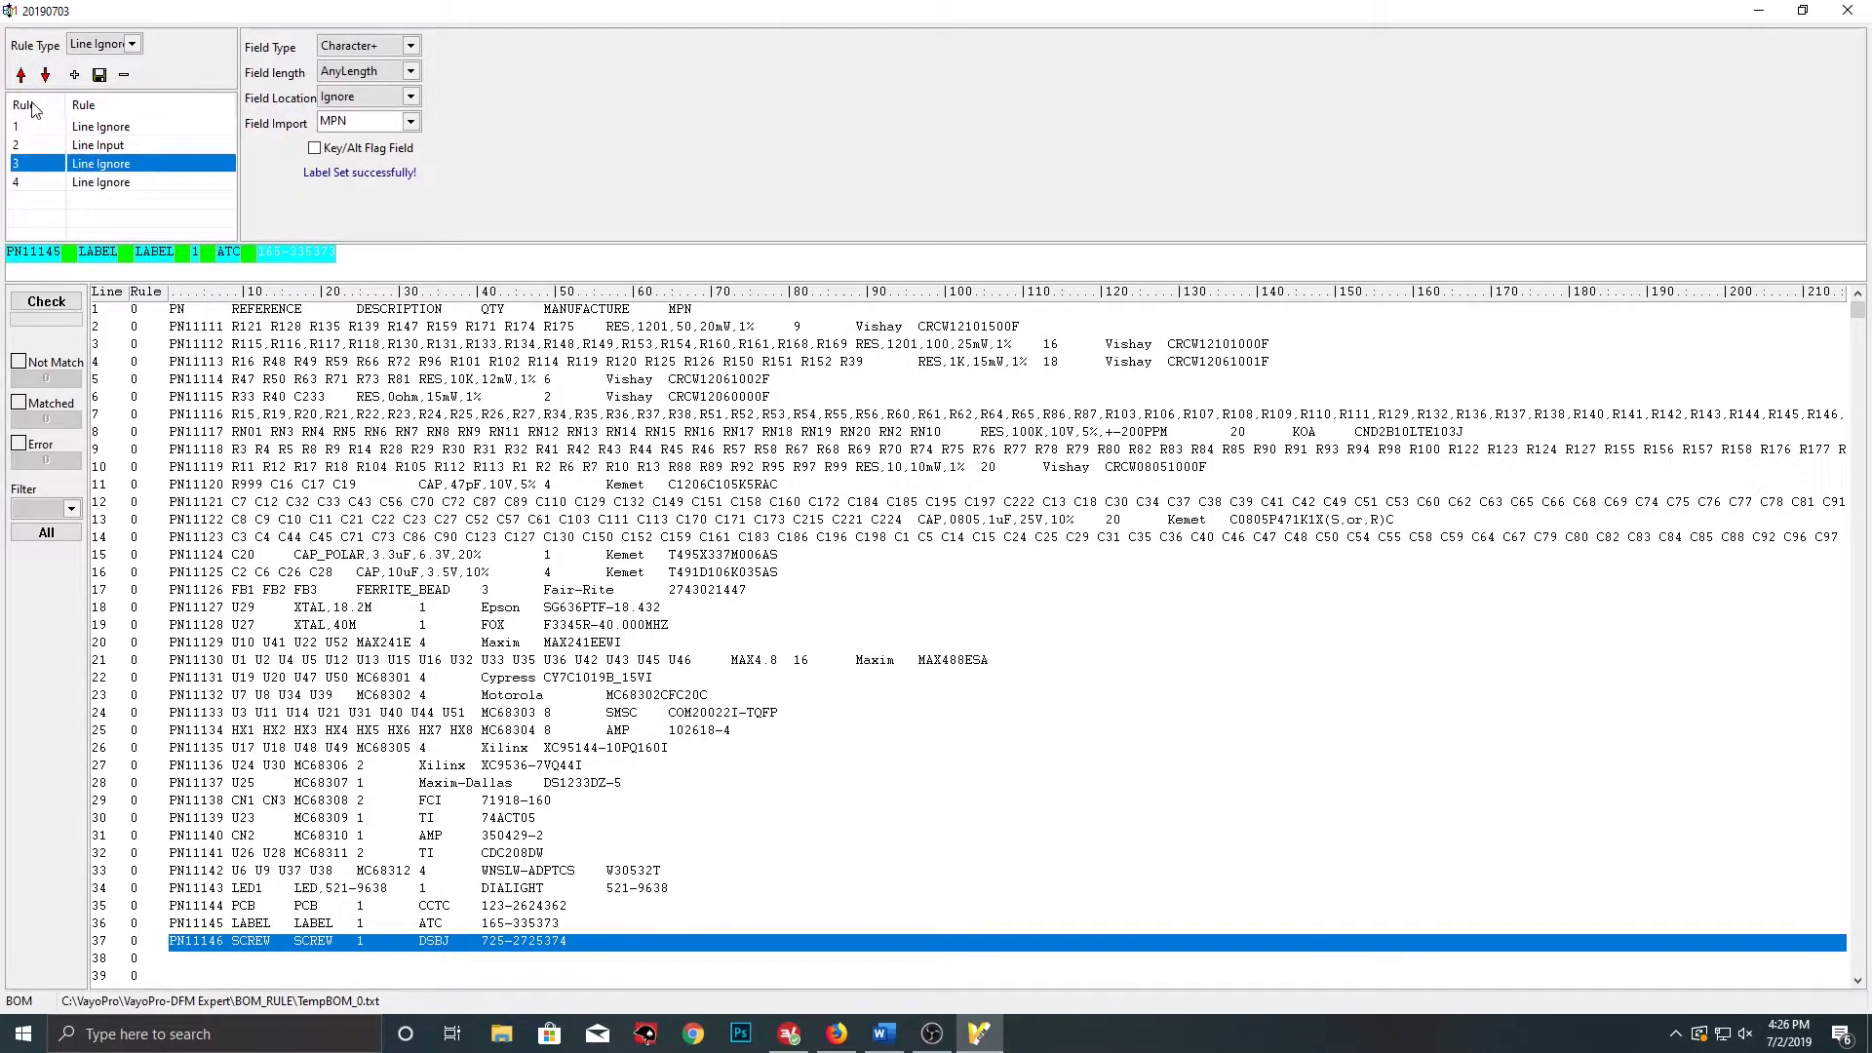
pyautogui.click(20, 75)
pyautogui.click(104, 184)
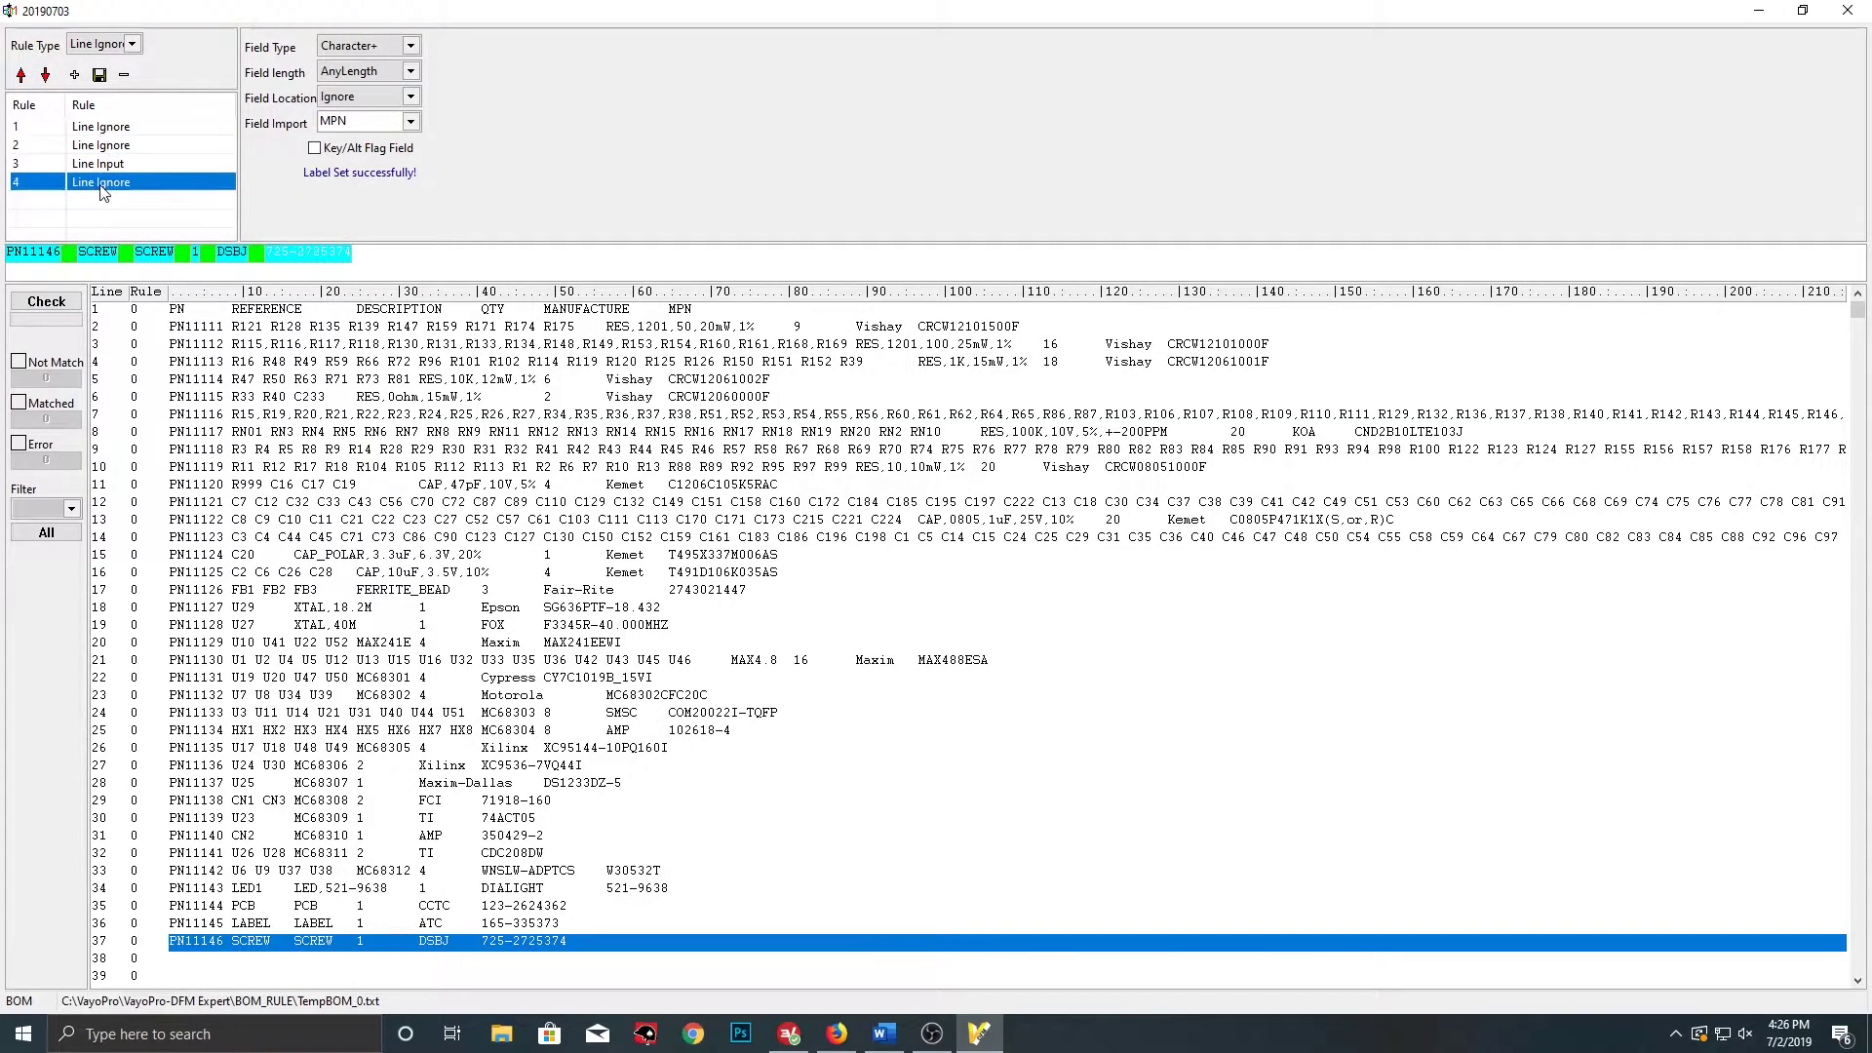
pyautogui.click(21, 75)
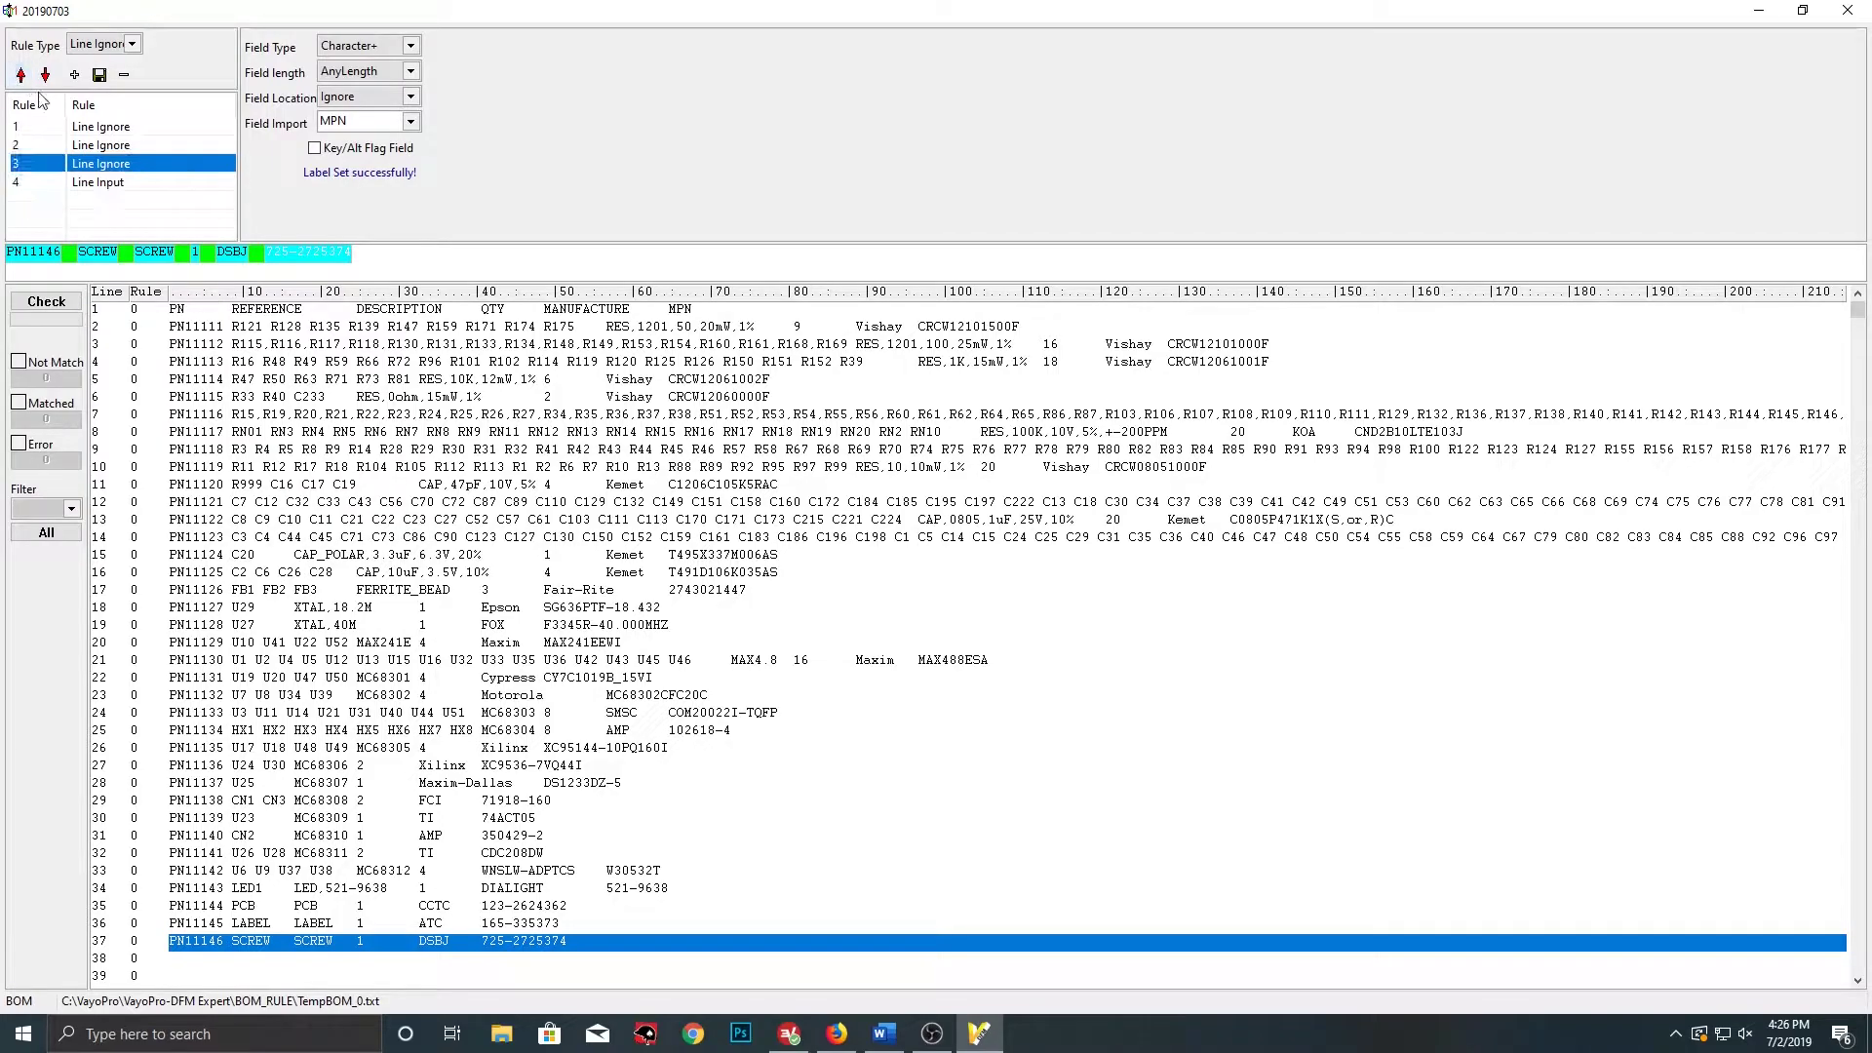
# Check the parser rules (36 matched, 93 not matched, 0 errors), then close the BOM parser editor
pyautogui.click(54, 303)
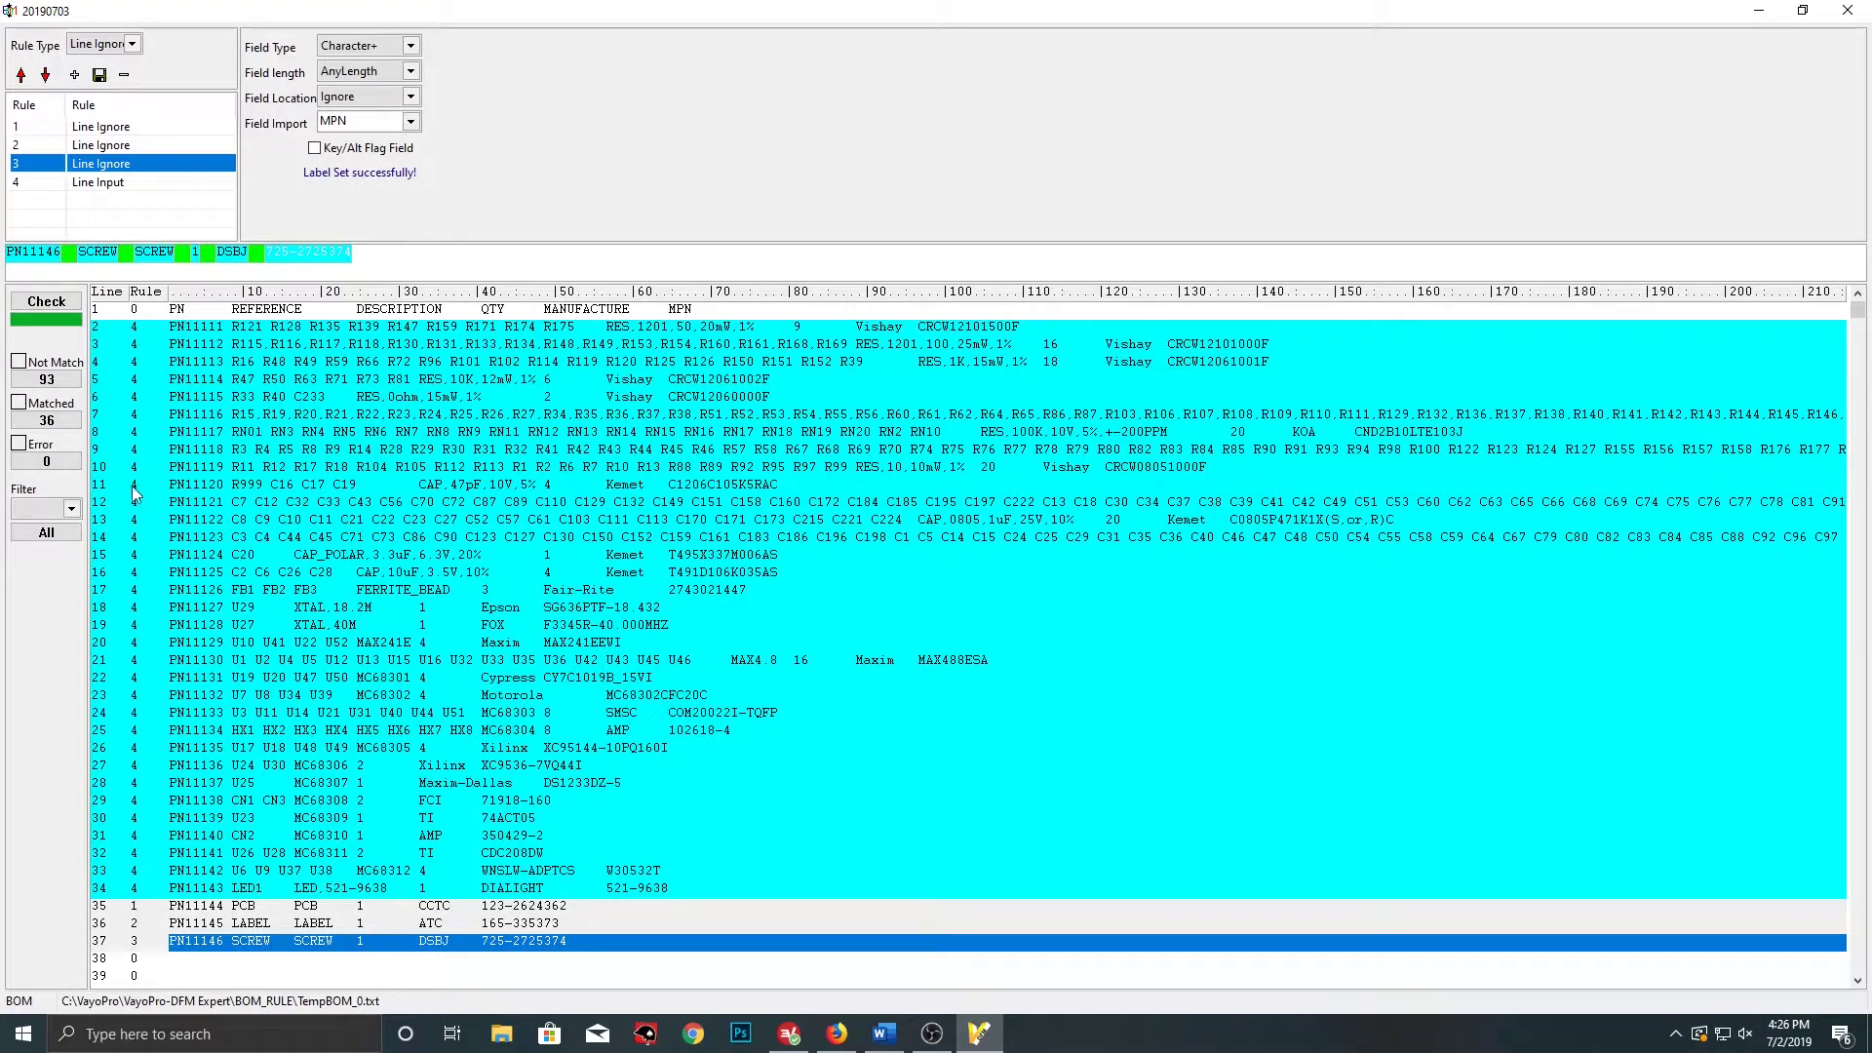
pyautogui.click(1860, 12)
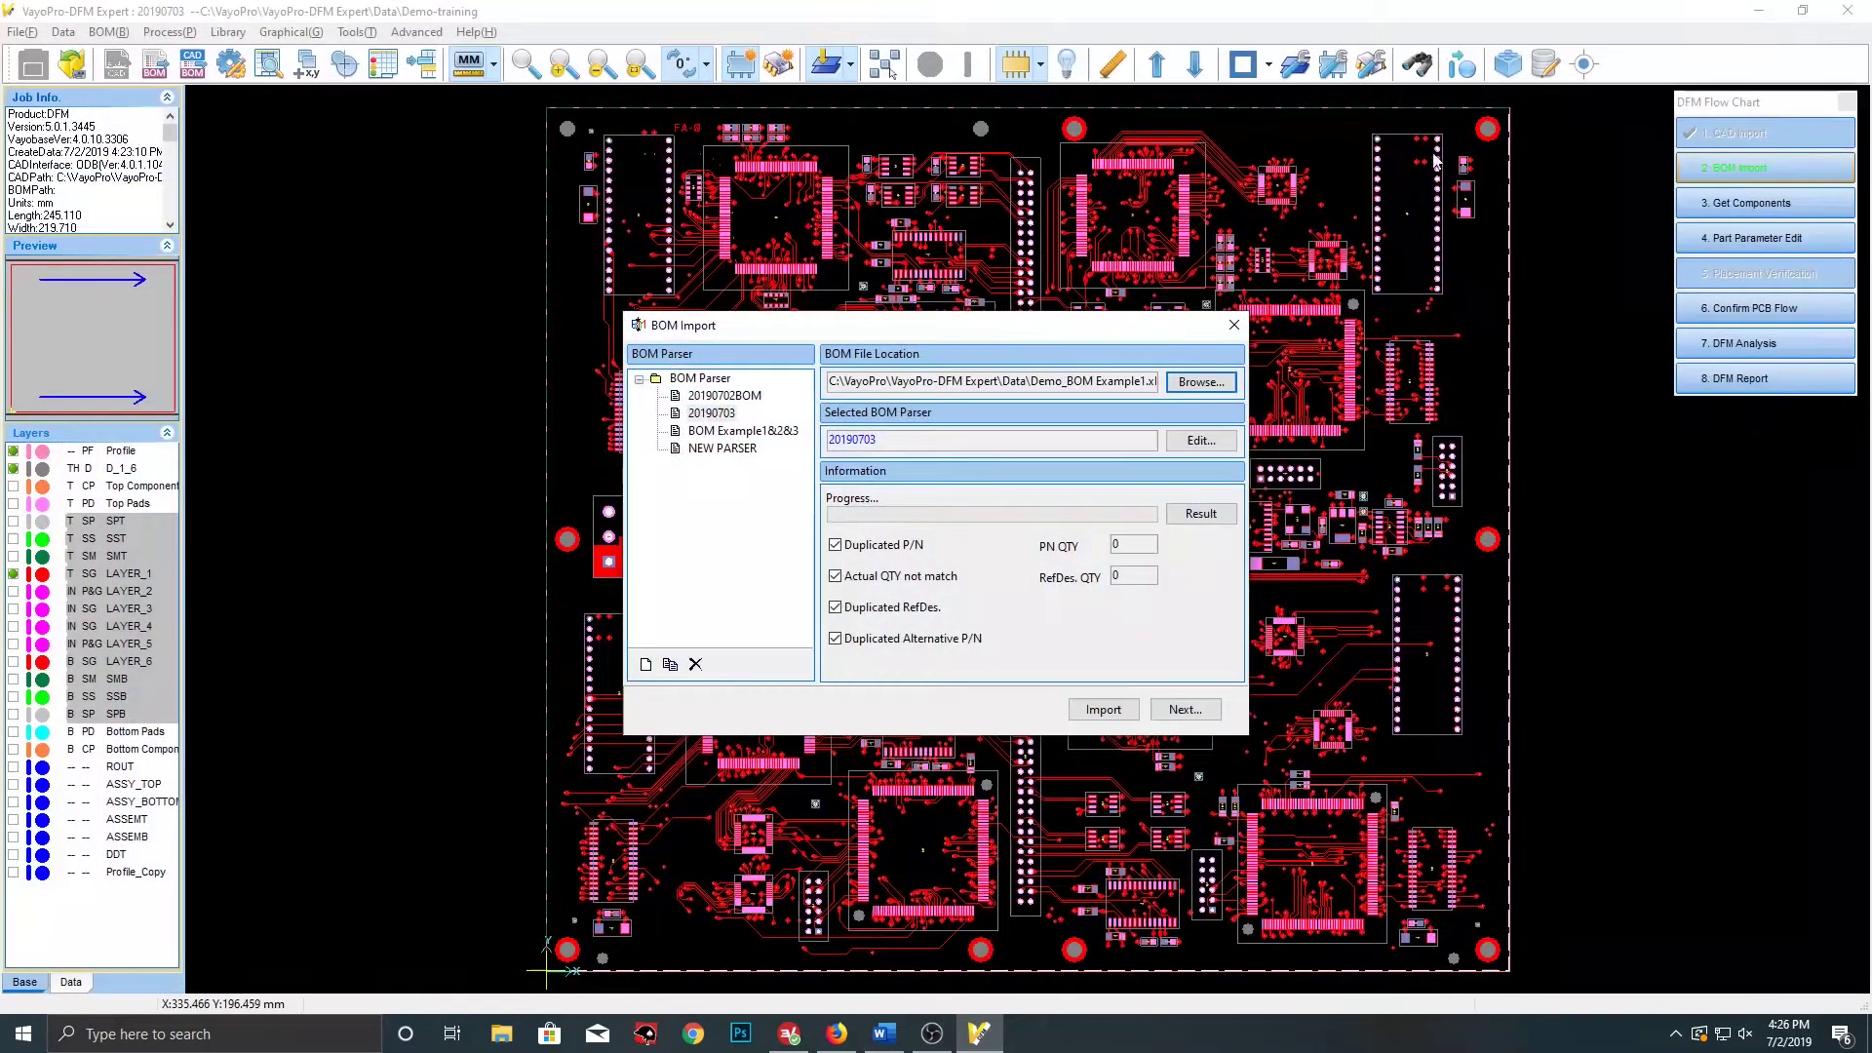
pyautogui.click(1103, 710)
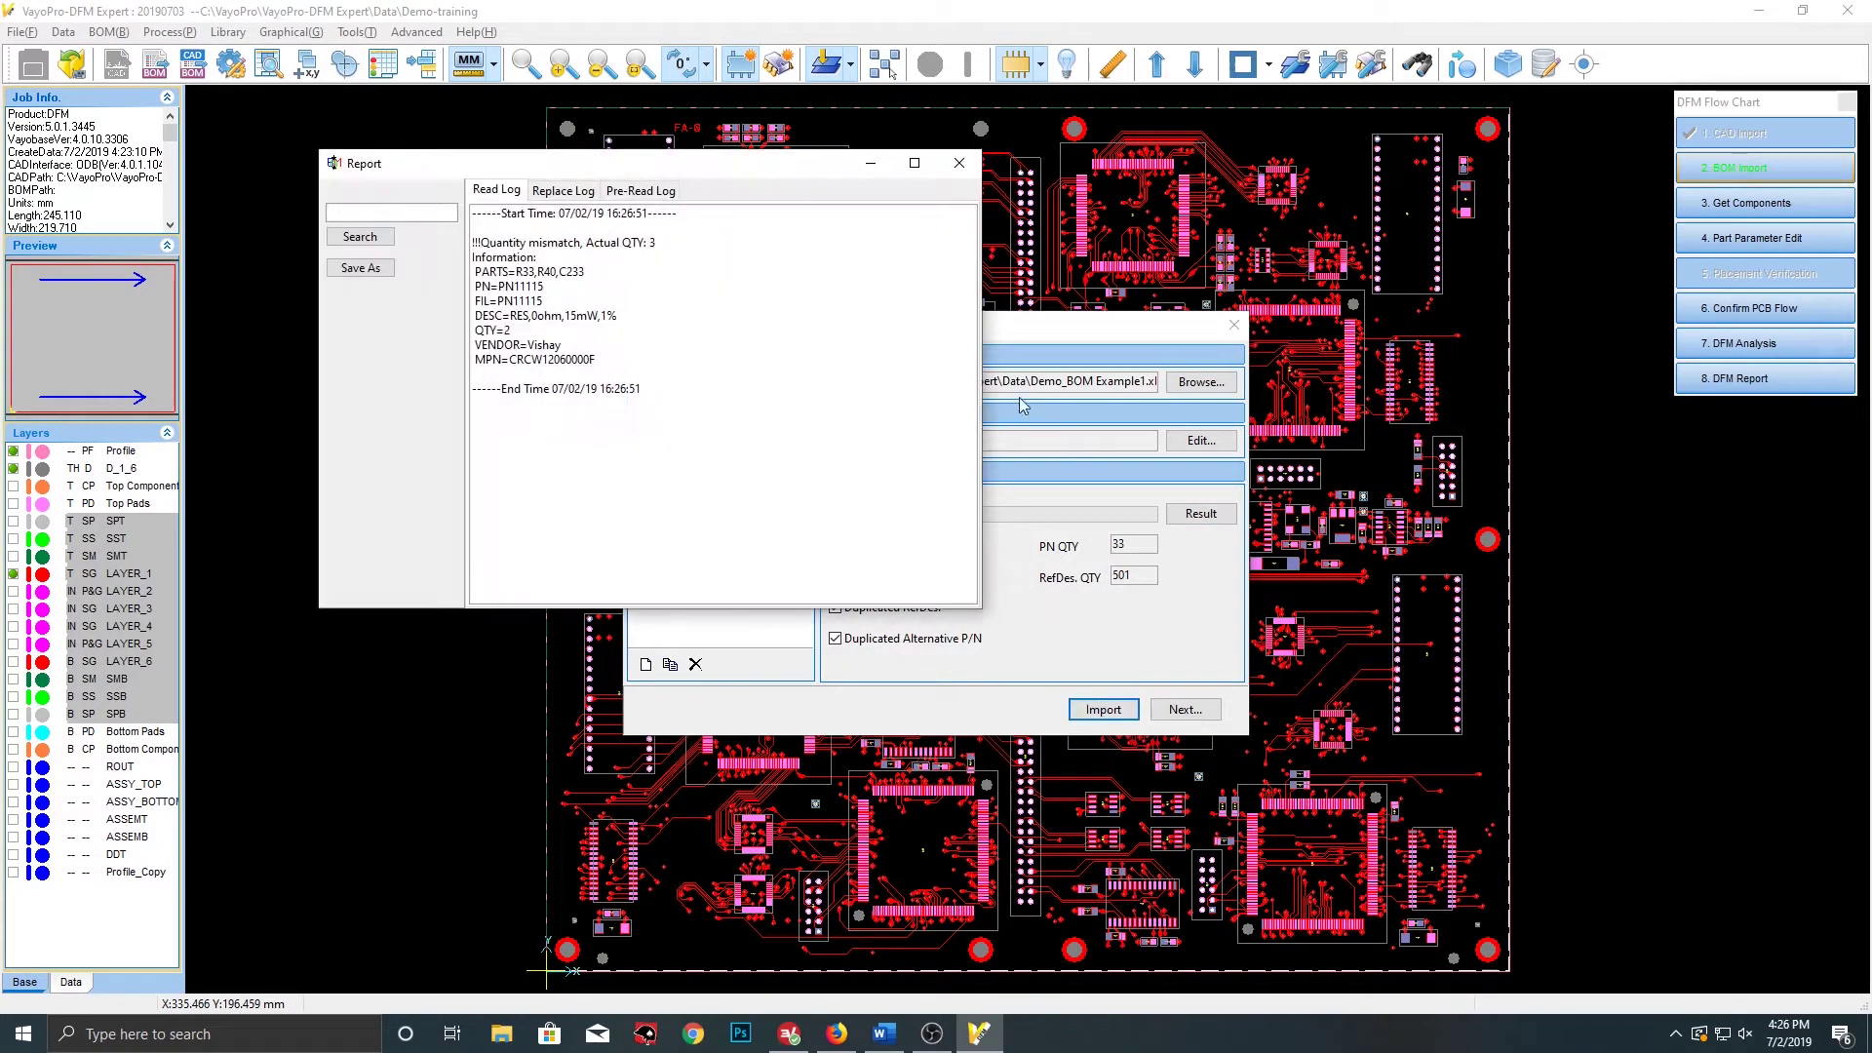
pyautogui.click(959, 163)
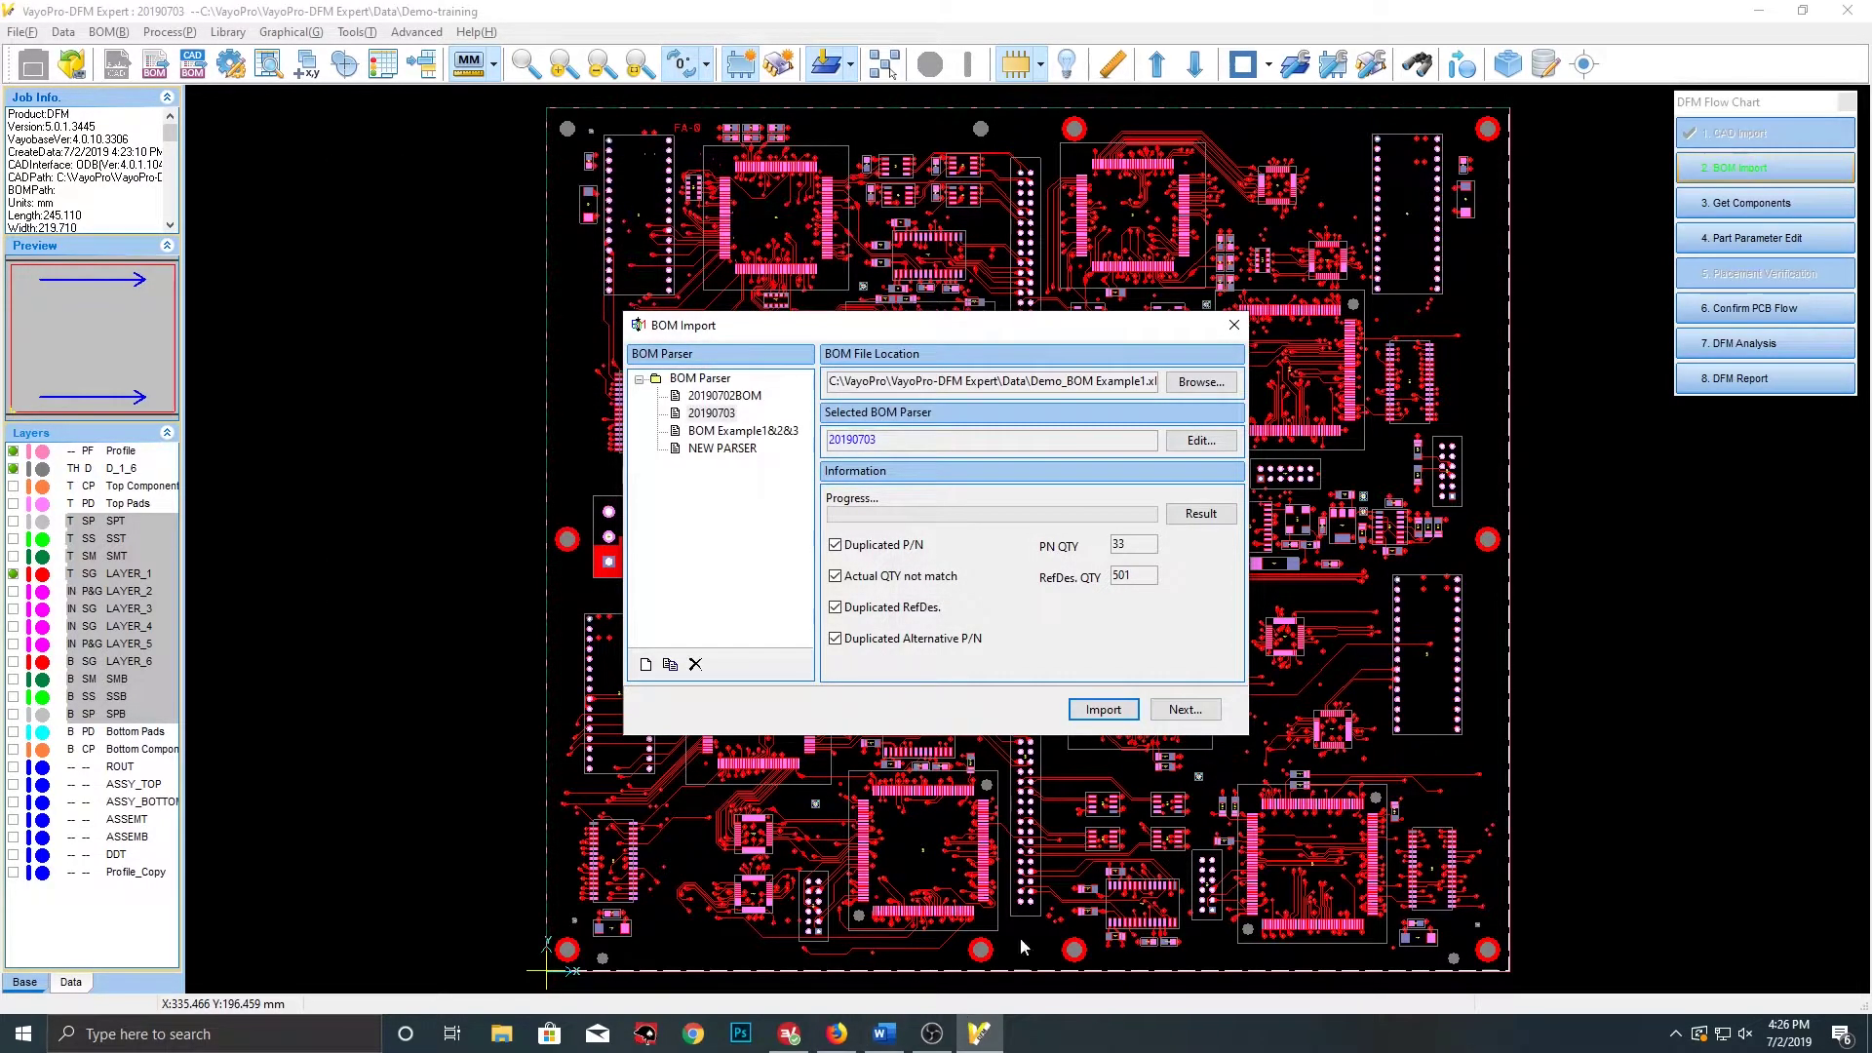
pyautogui.click(1201, 710)
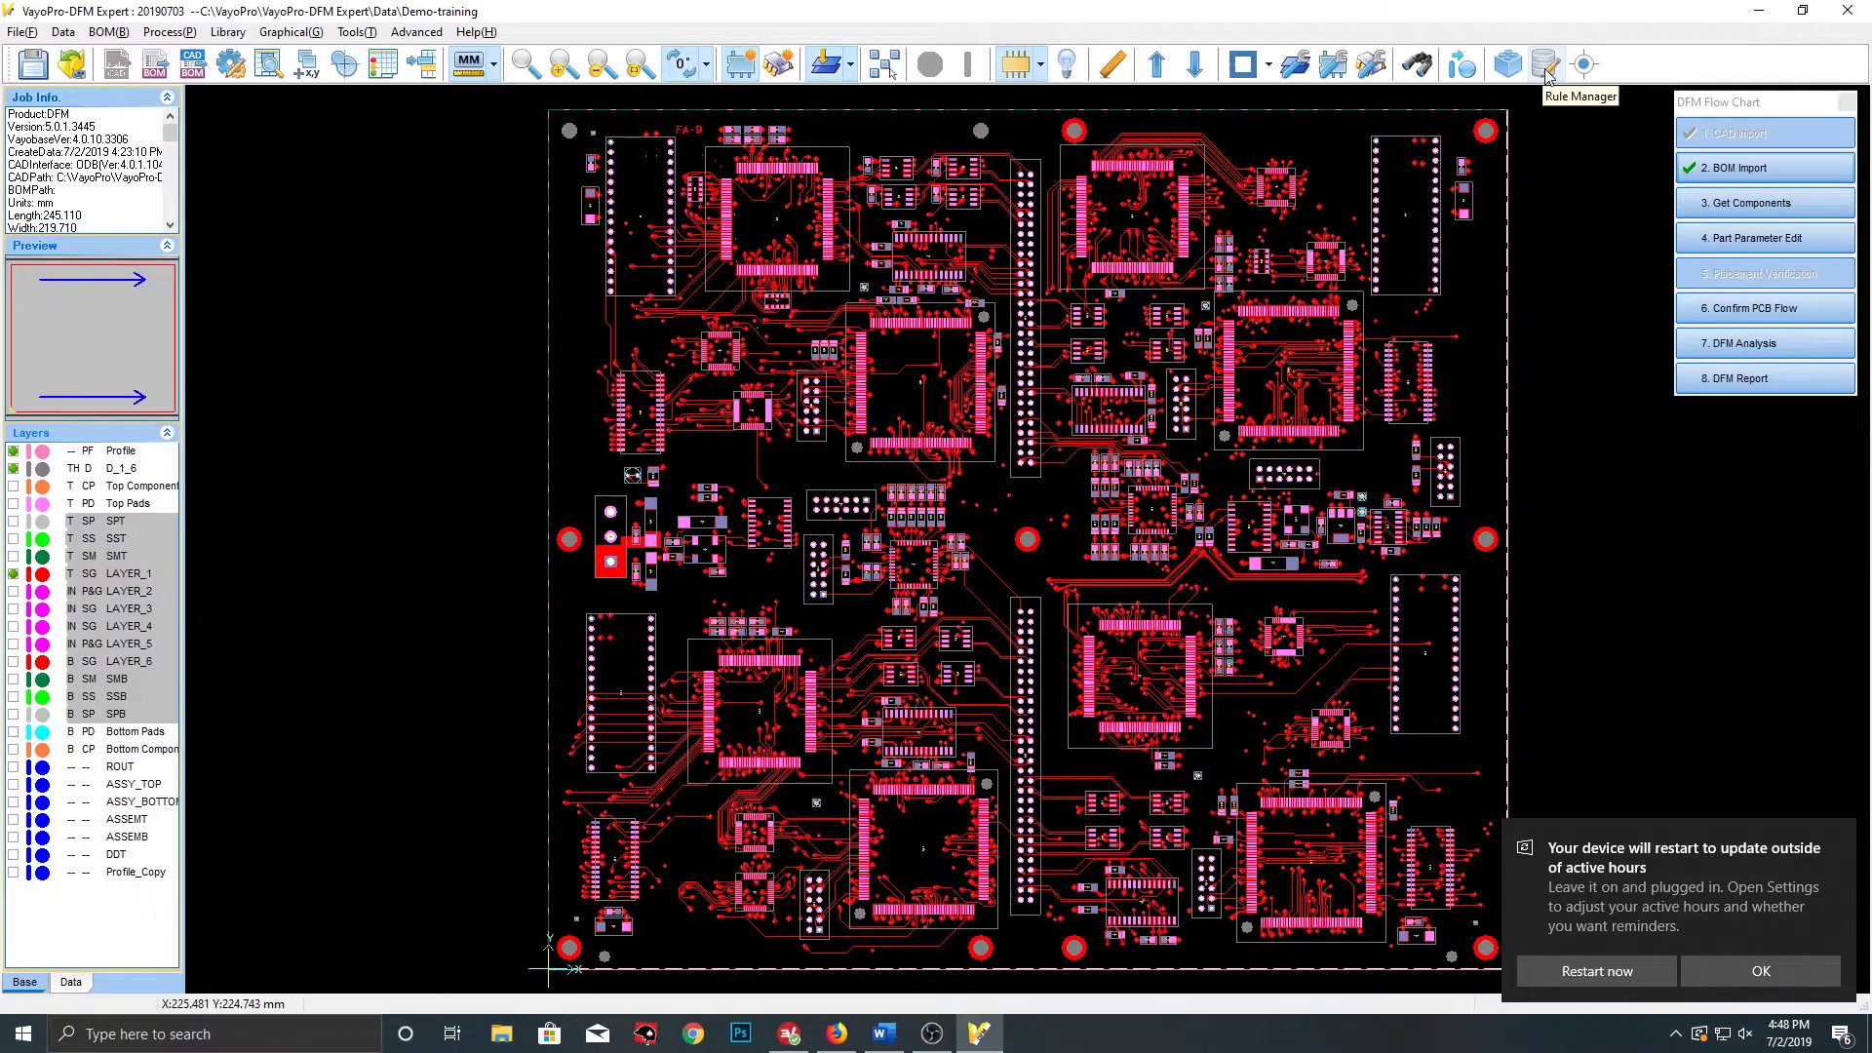
# Launch Vayo Rule Manager and log in to the rule library with the administrator account
pyautogui.click(1550, 66)
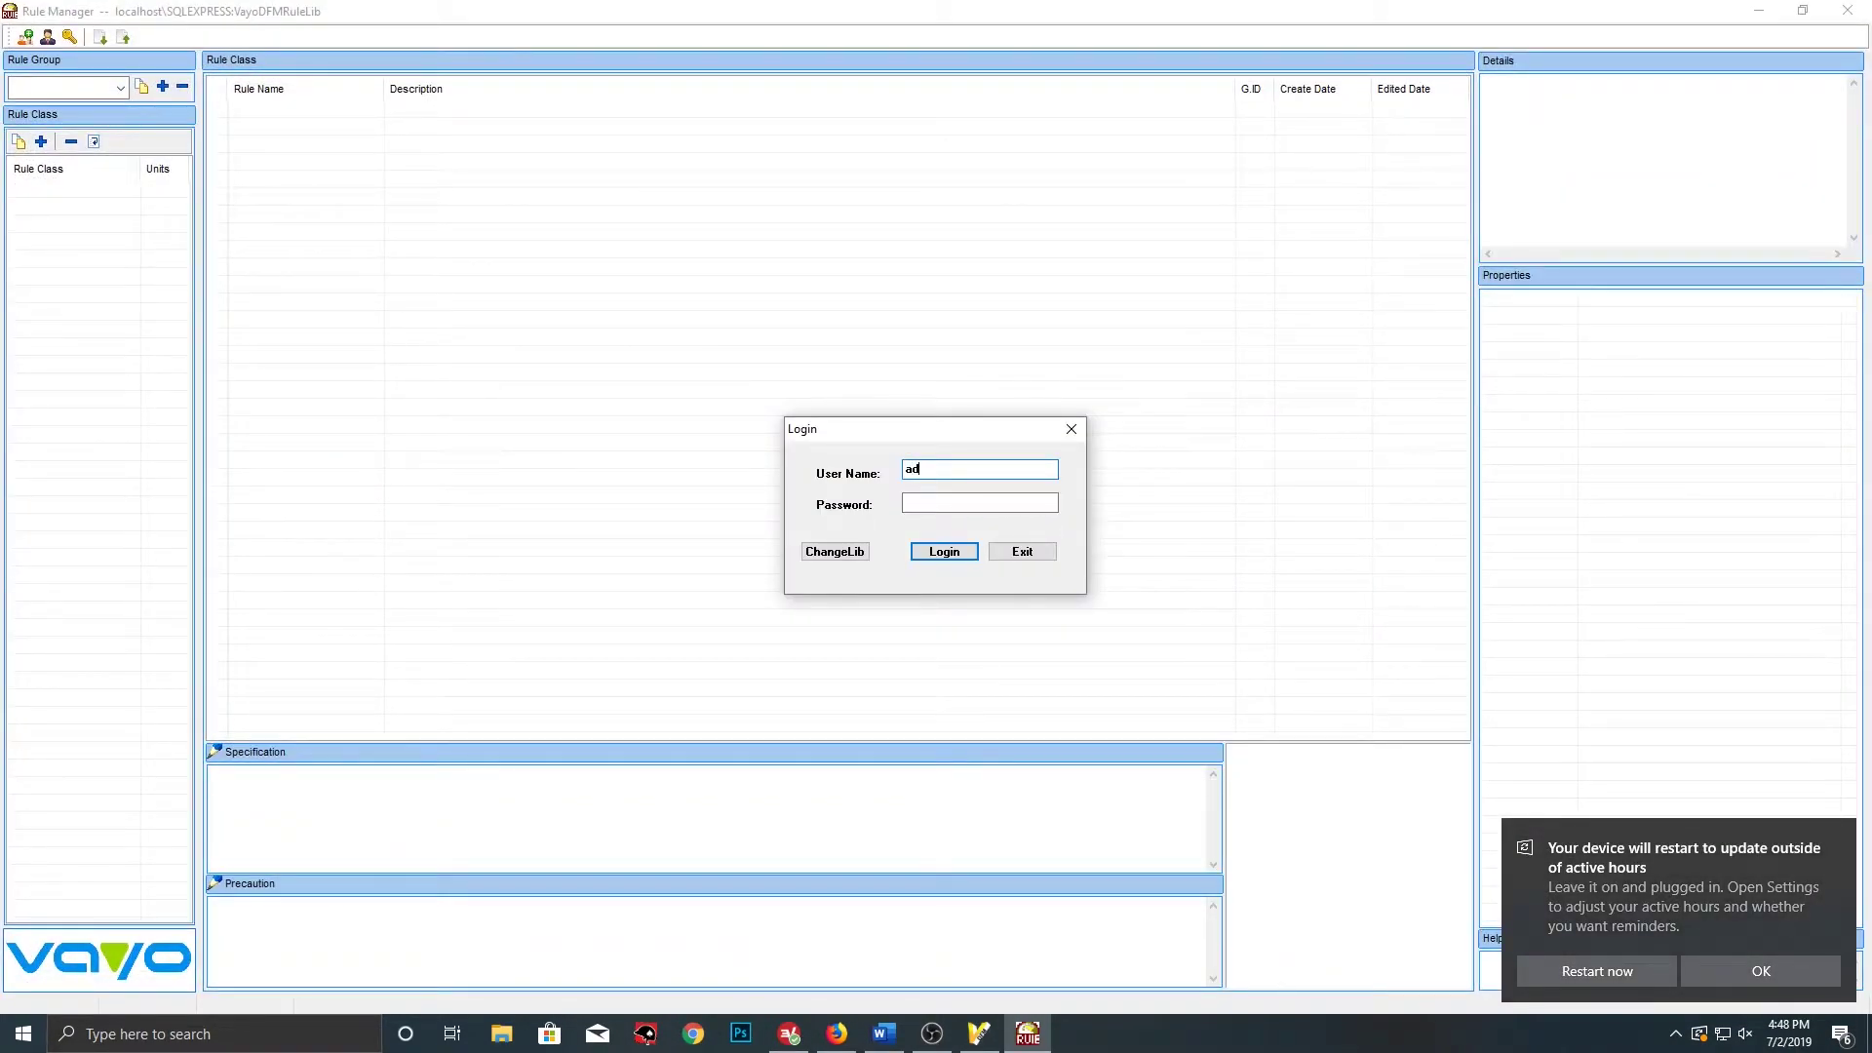
pyautogui.write('admin')
pyautogui.press('Tab')
pyautogui.click(944, 551)
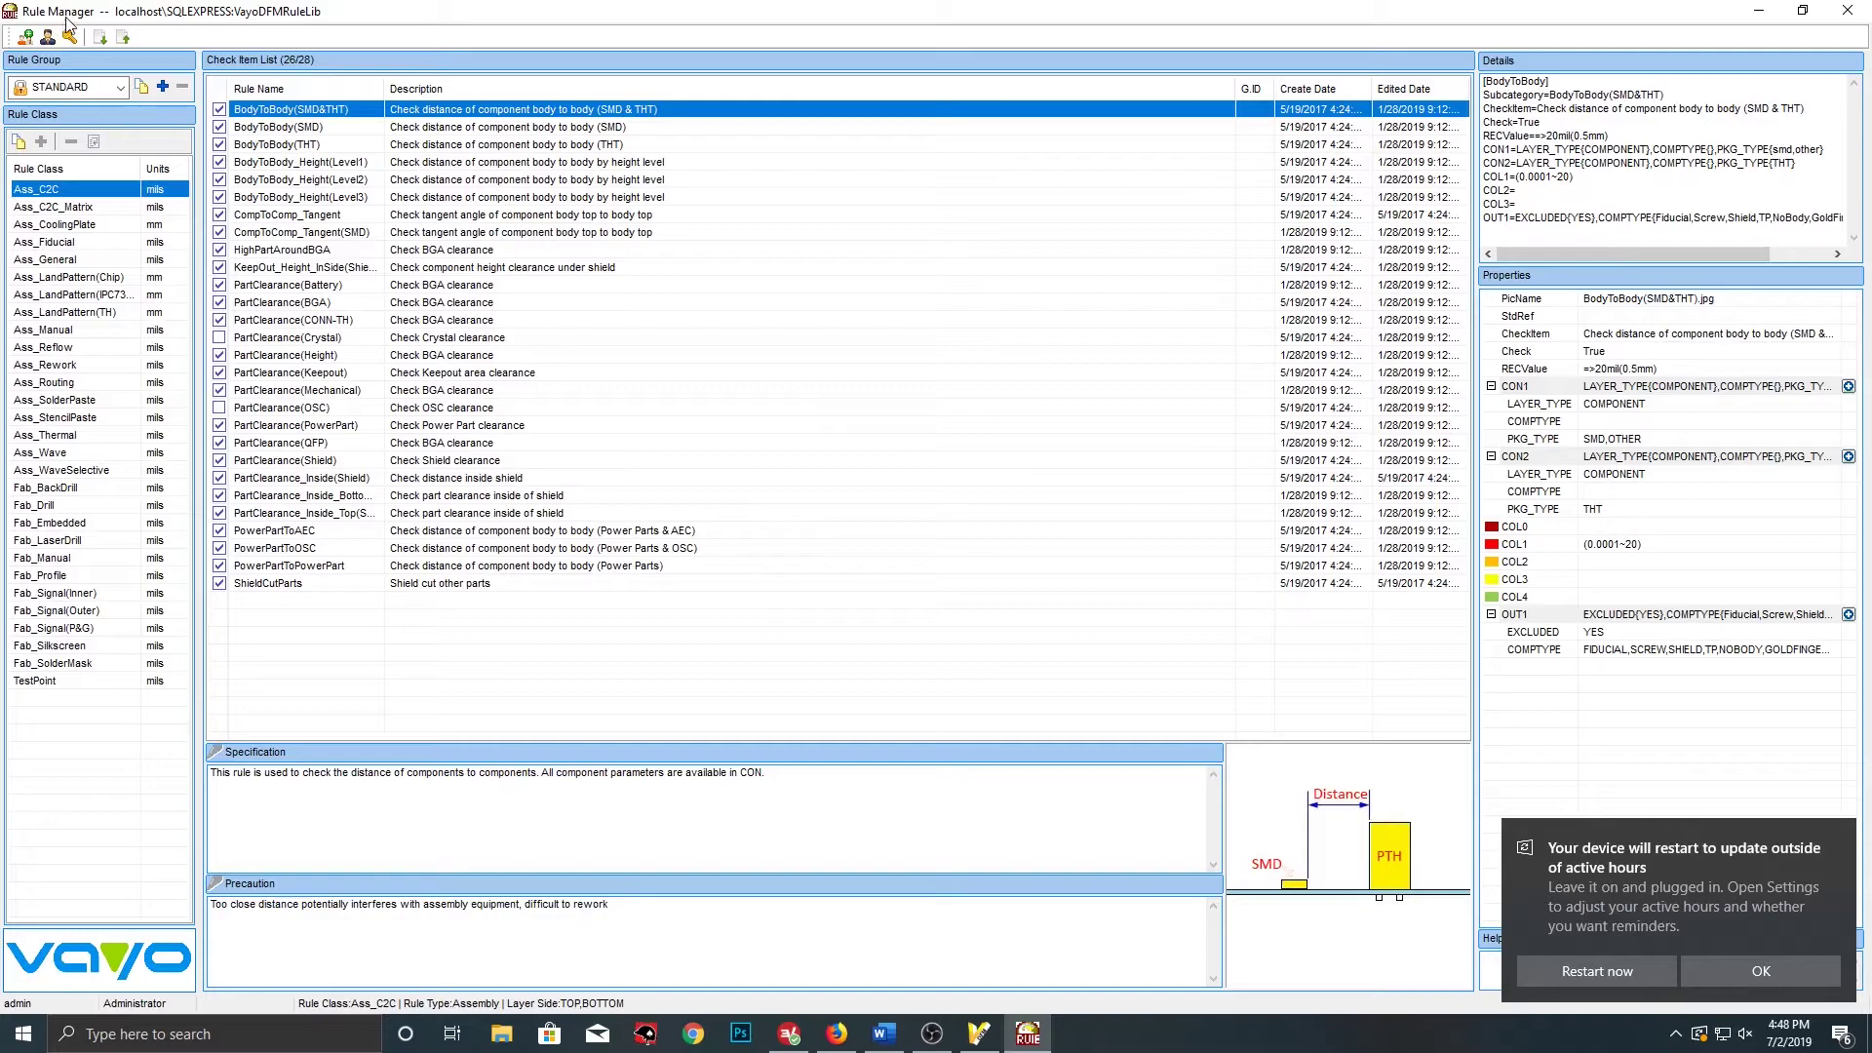
# Create a new empty rule group named project X beside STANDARD
pyautogui.click(121, 89)
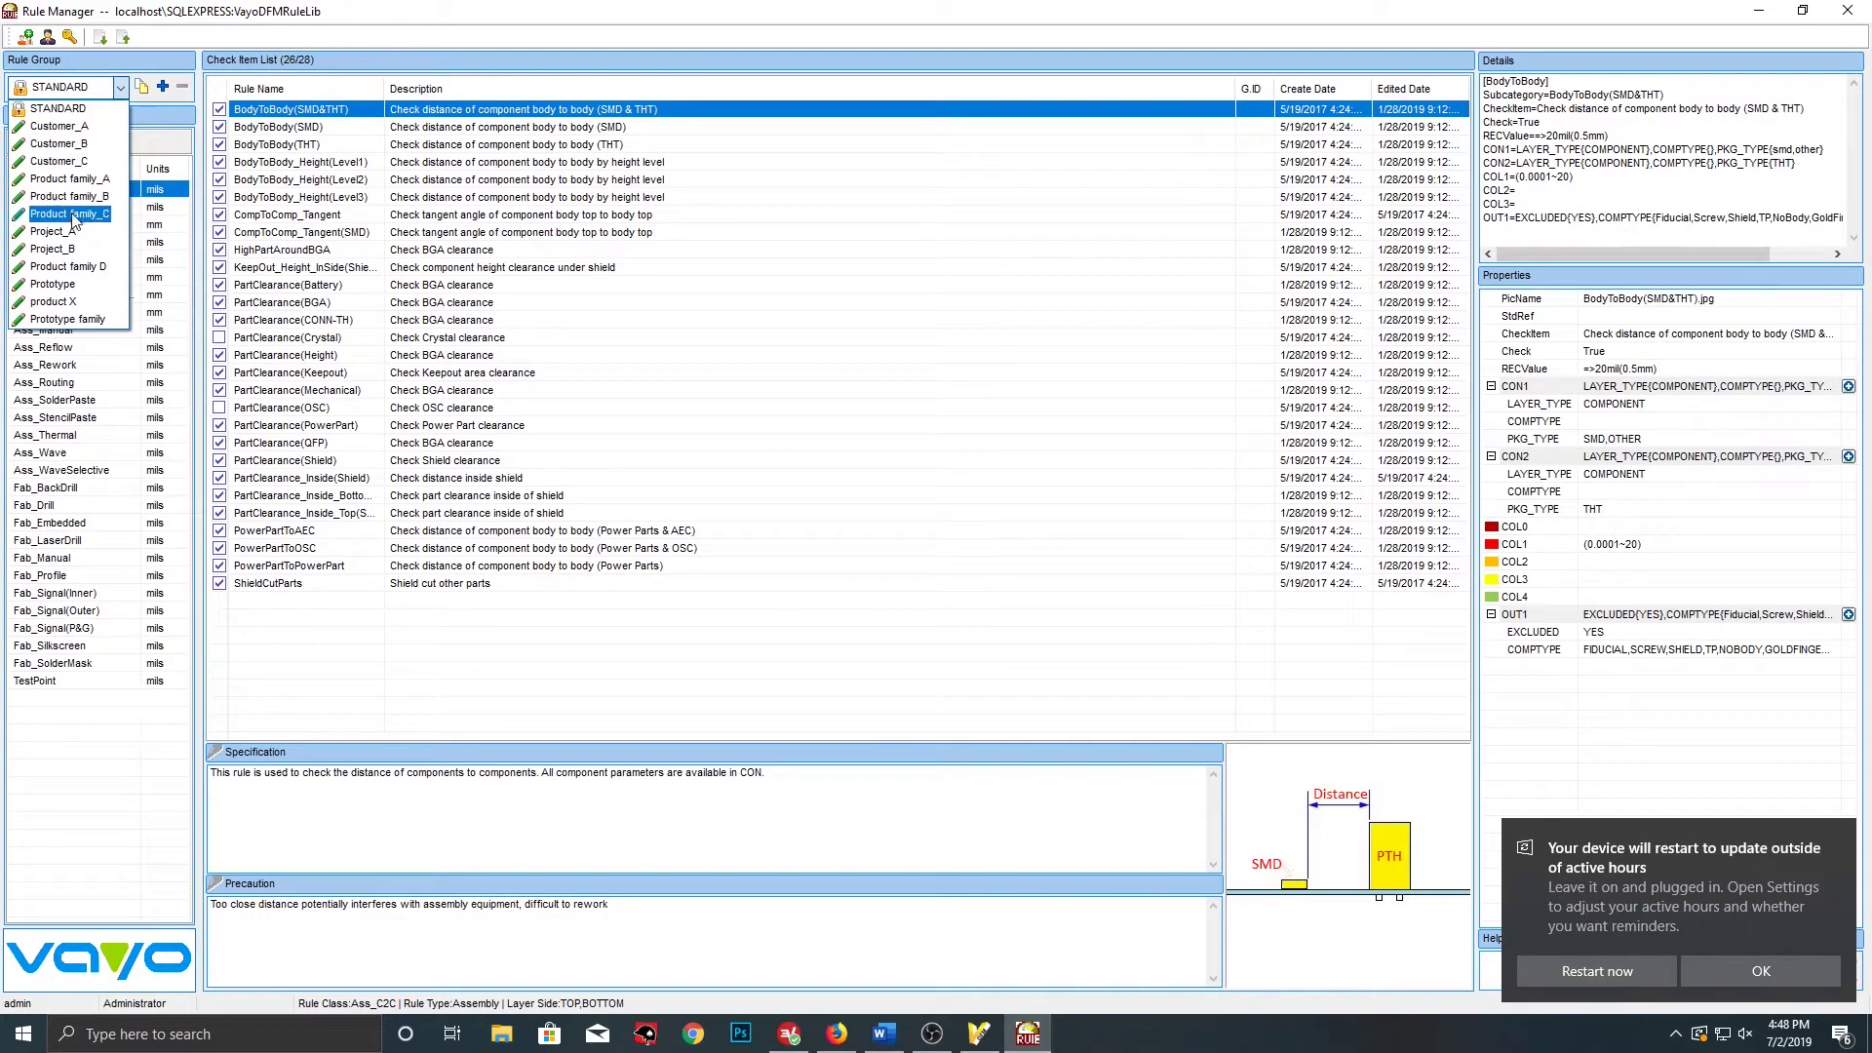
pyautogui.click(113, 90)
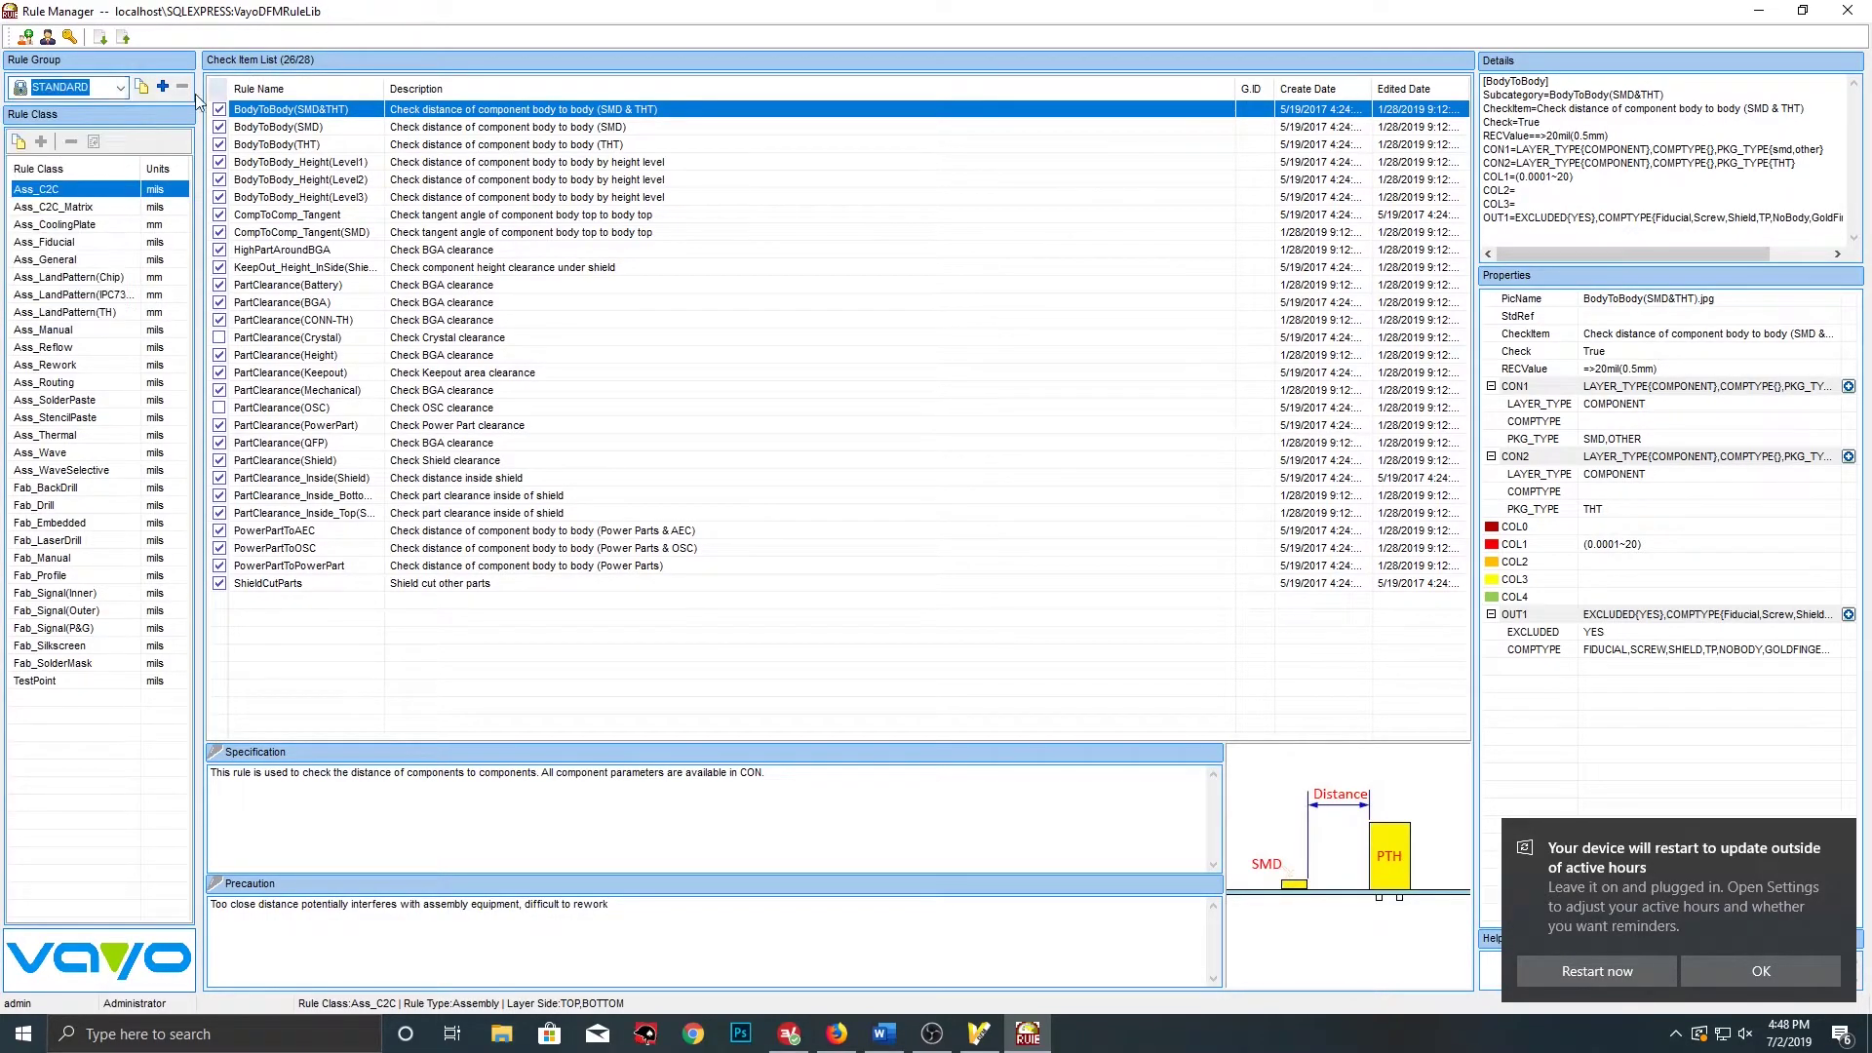
pyautogui.click(161, 87)
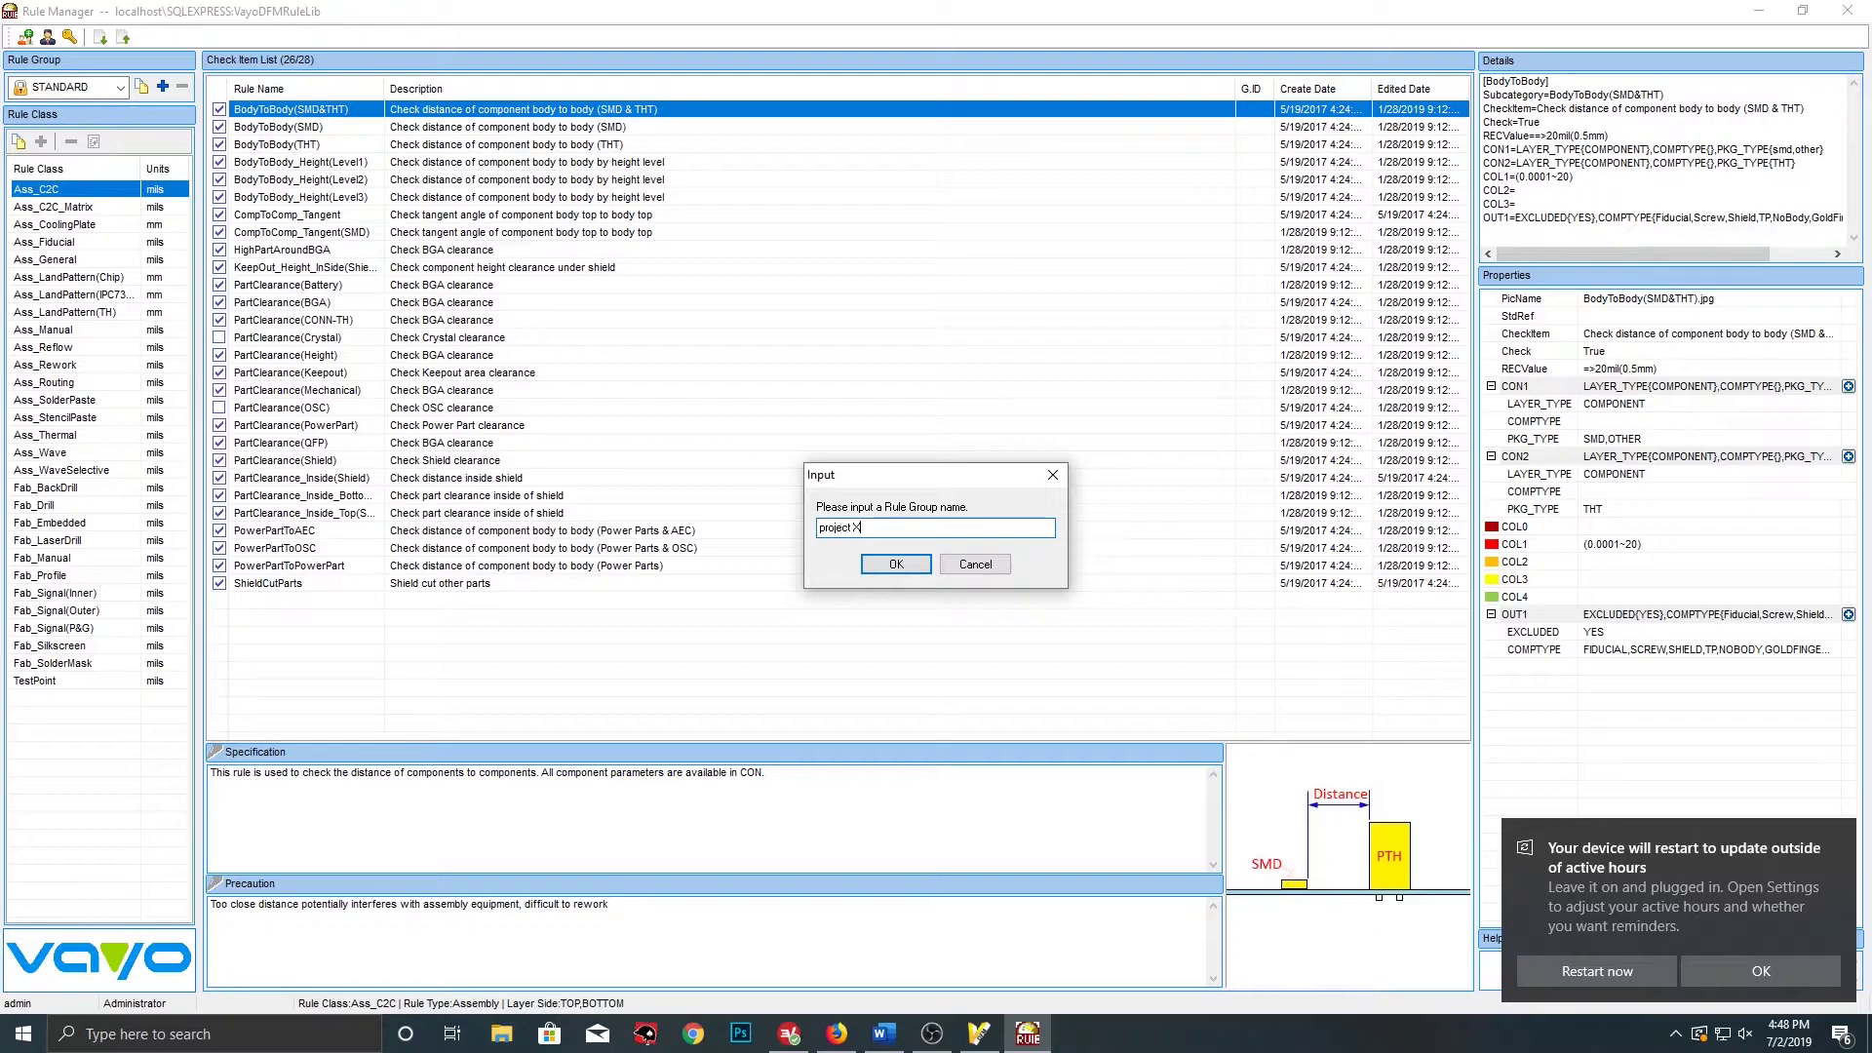
pyautogui.click(901, 568)
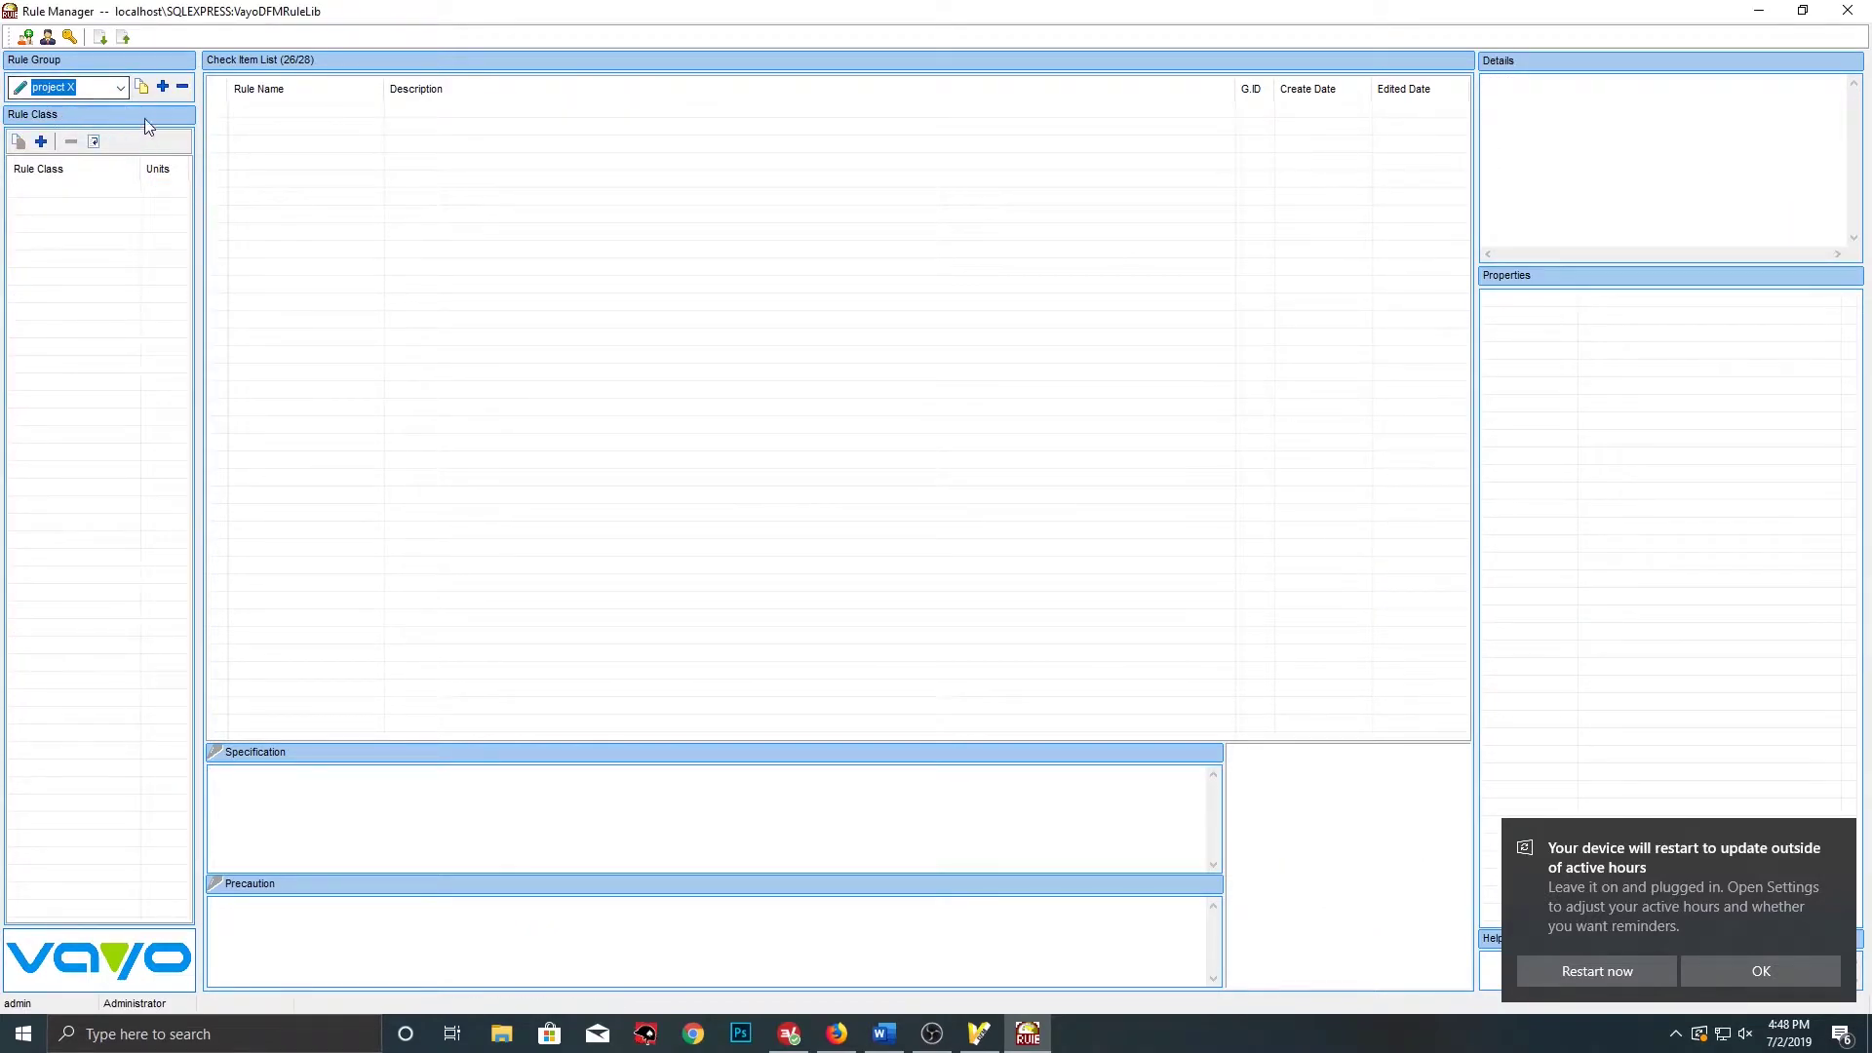
# Copy the STANDARD group's rules into a new rule group named Prototype X
pyautogui.click(142, 86)
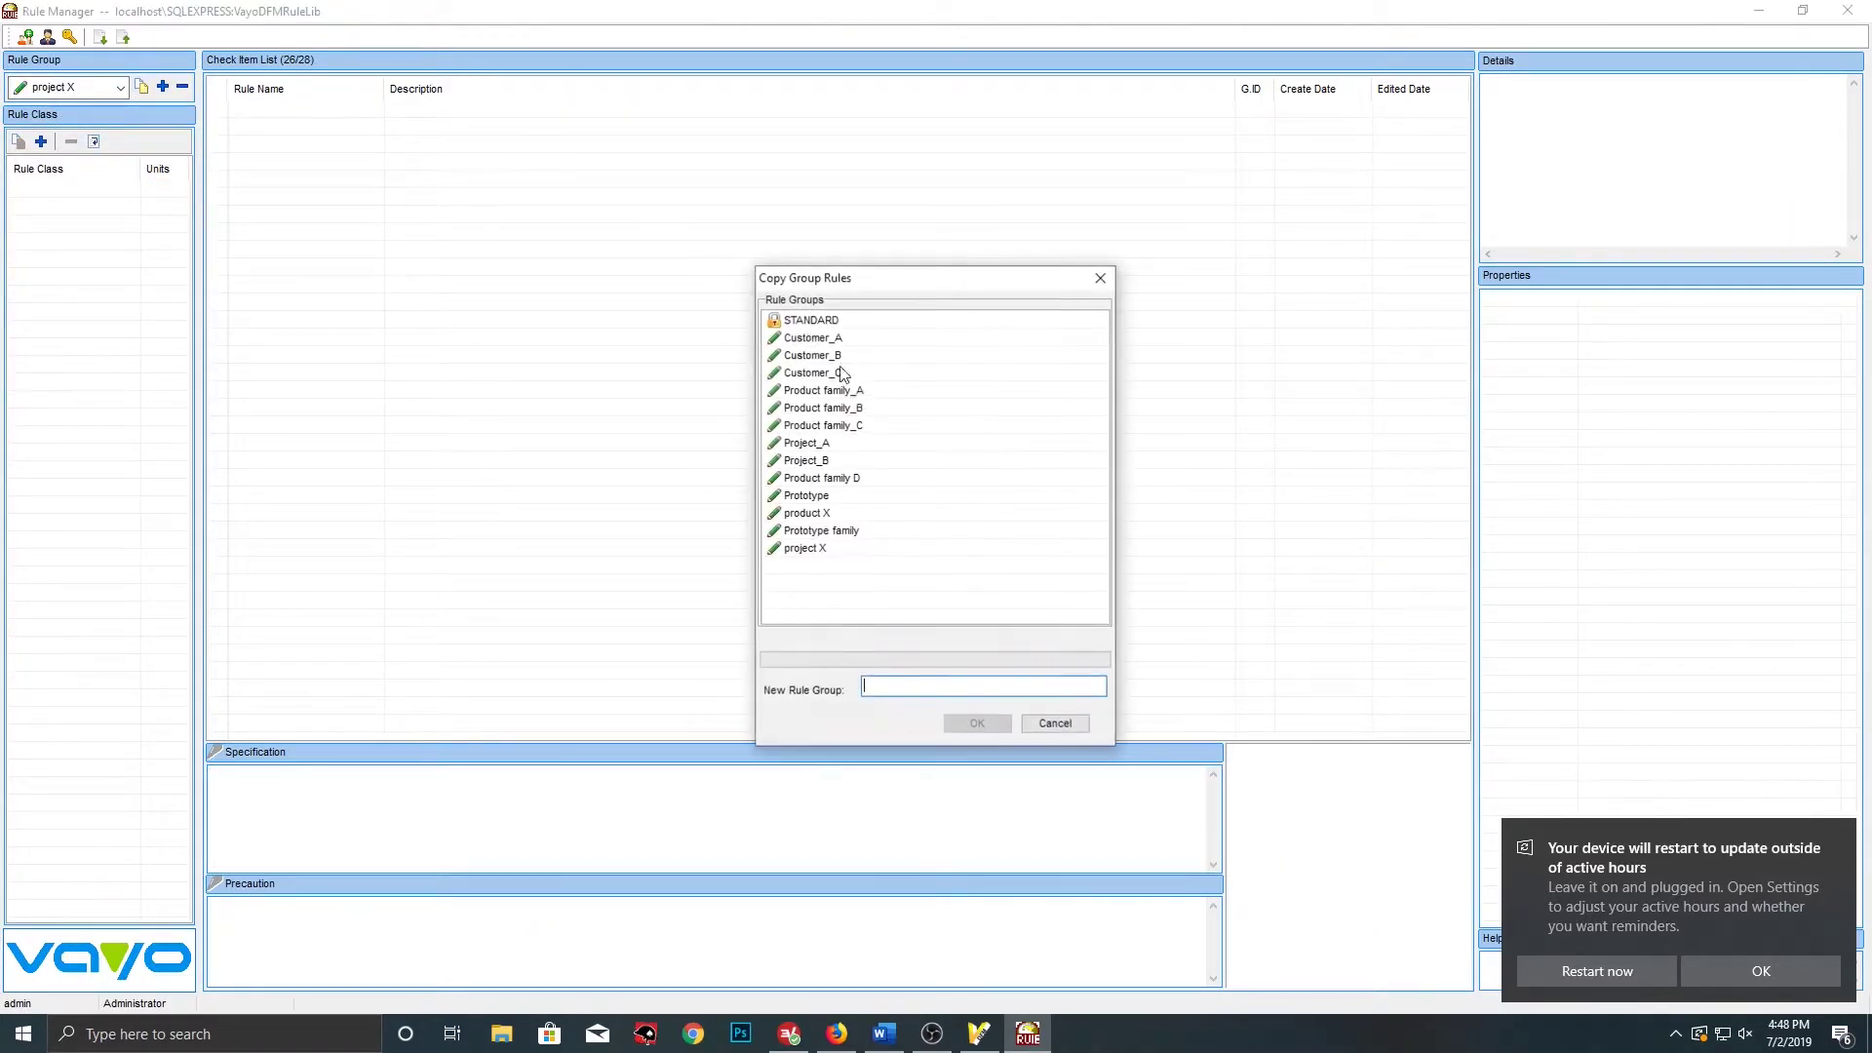
pyautogui.click(805, 322)
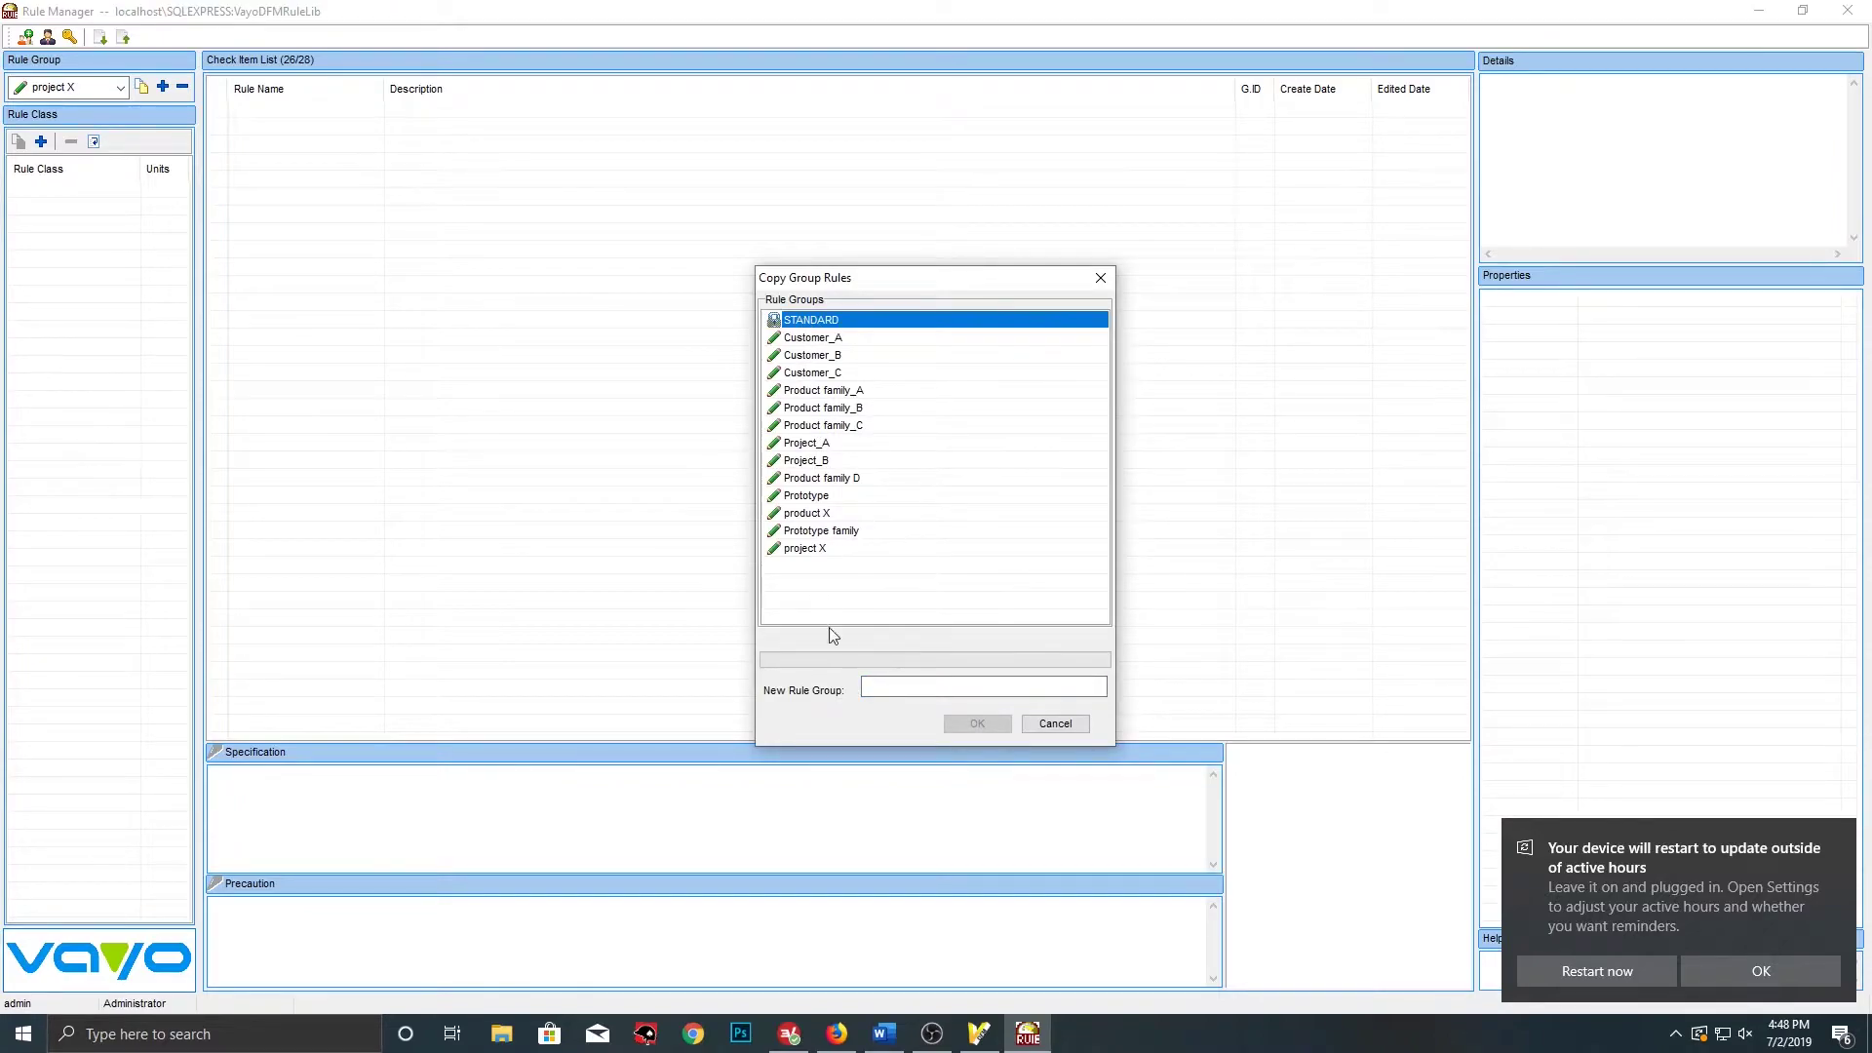
pyautogui.click(871, 686)
pyautogui.write('Prototype X')
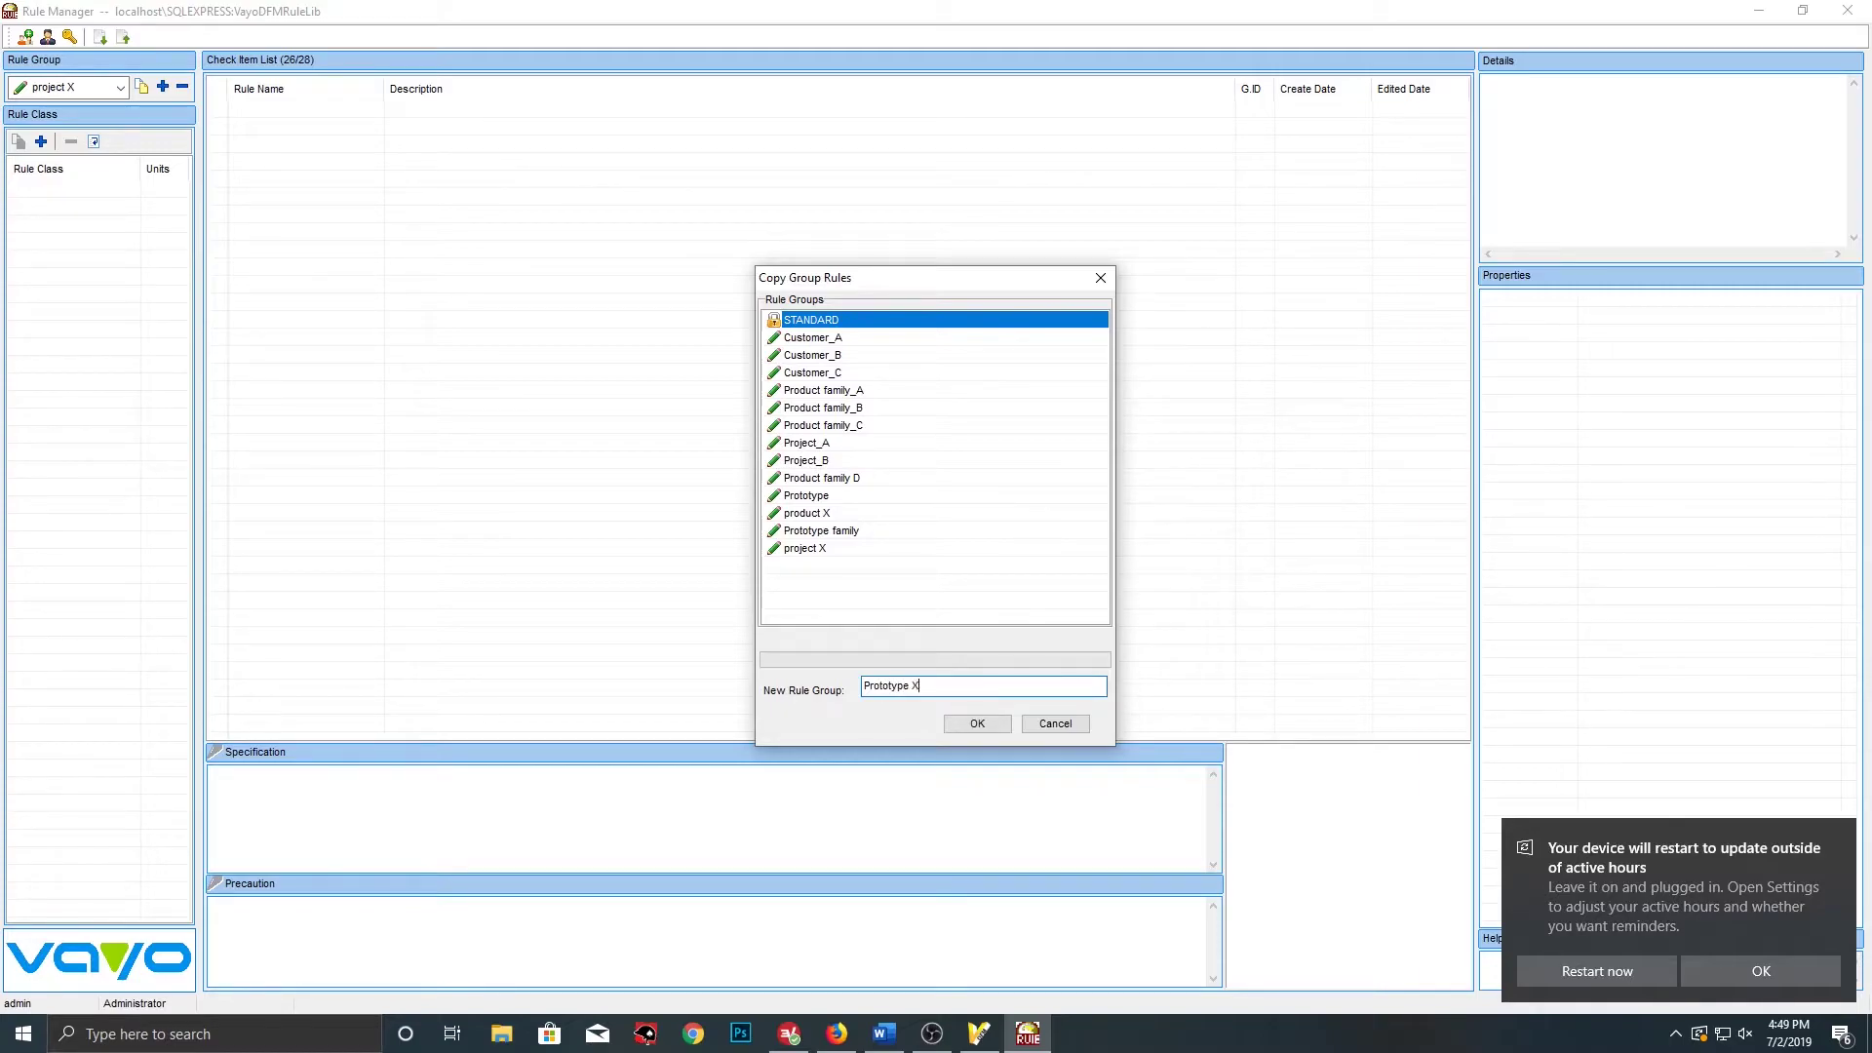
pyautogui.click(965, 727)
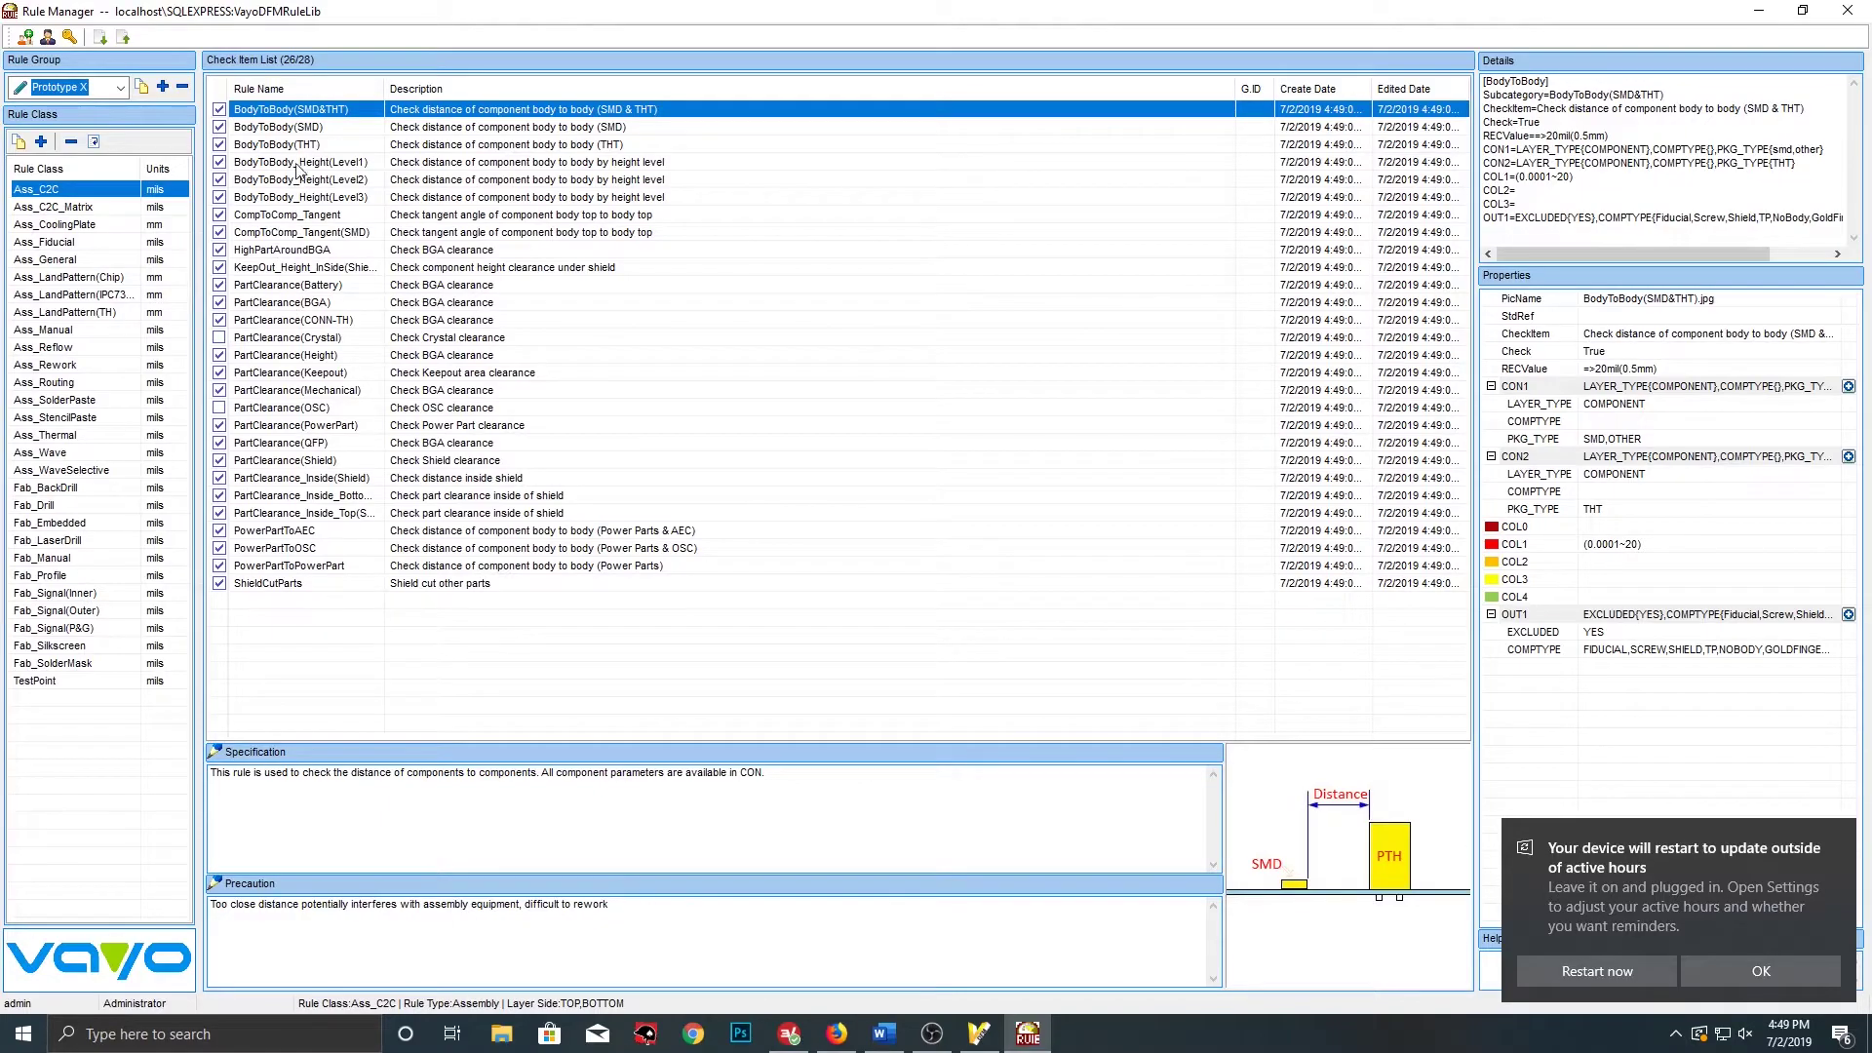
# Browse Prototype X's rule classes from Ass_CoolingPlate to Fab_SolderMask, then show Ass_C2C_Matrix's check items
pyautogui.click(82, 224)
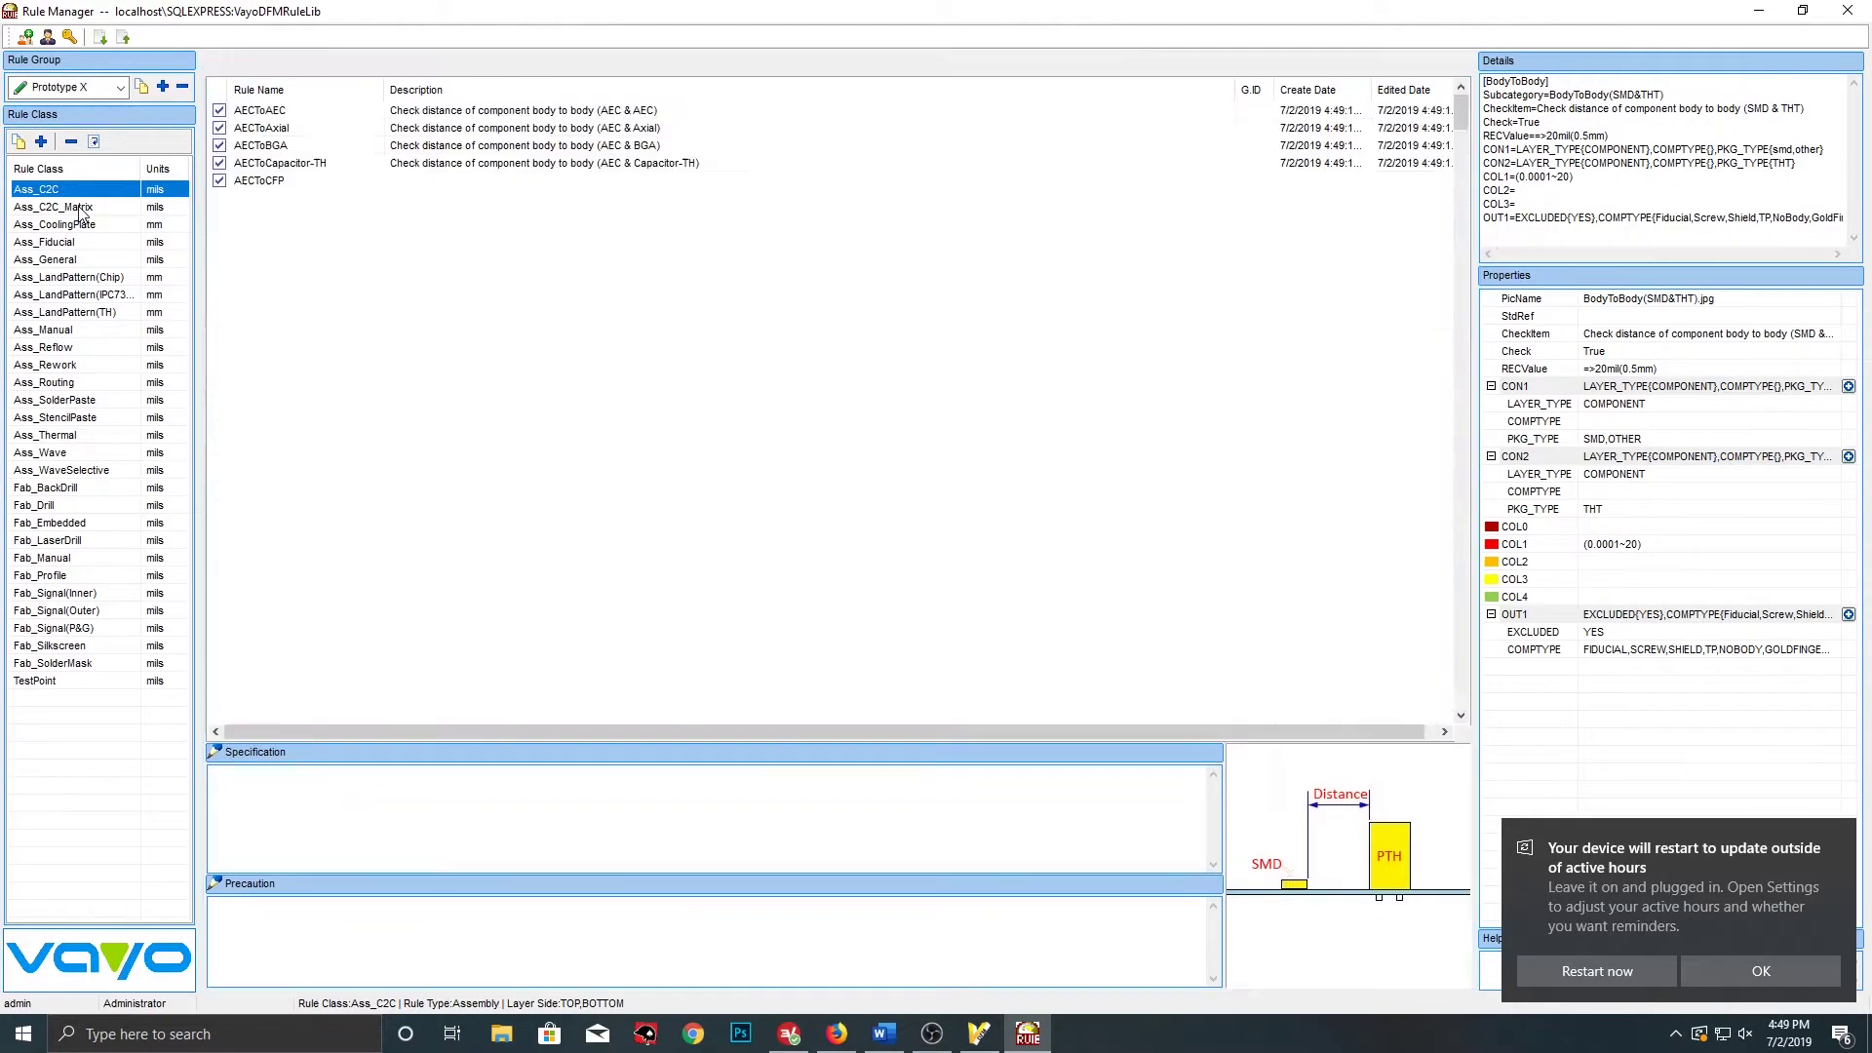
pyautogui.click(82, 244)
pyautogui.click(65, 279)
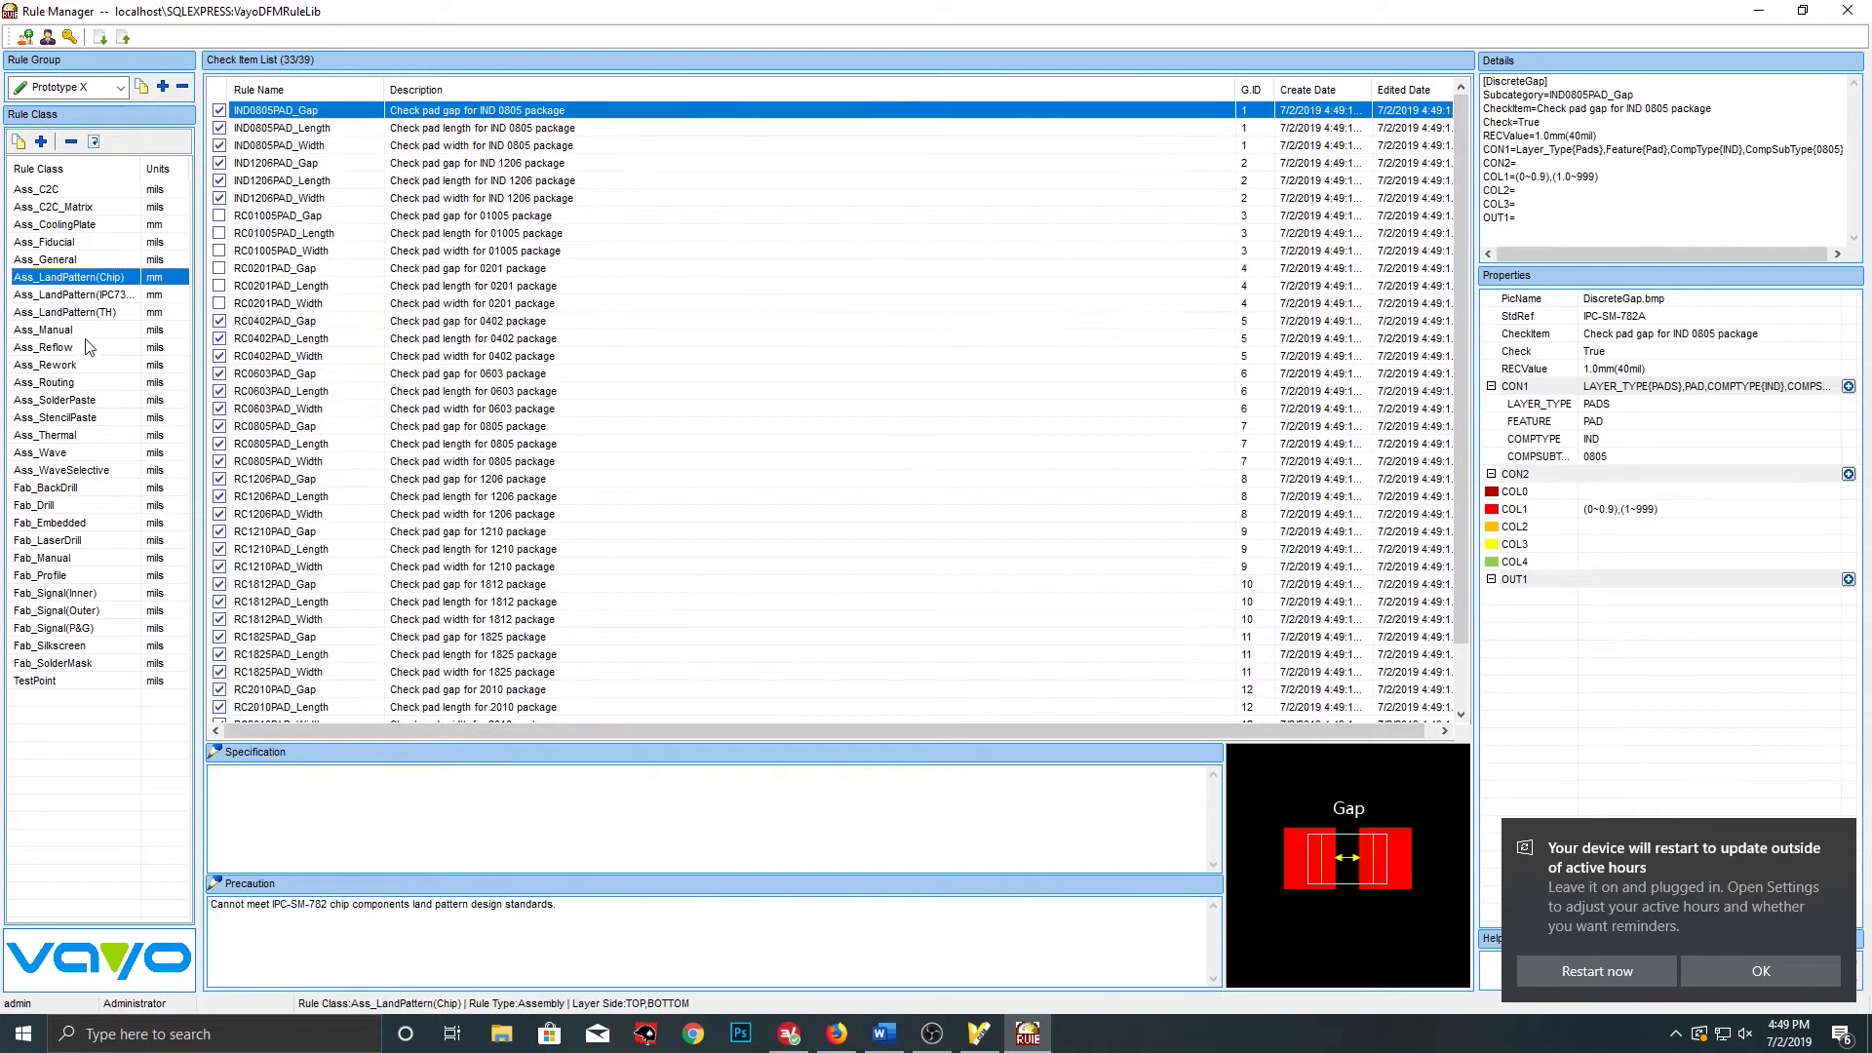
pyautogui.click(83, 343)
pyautogui.click(64, 448)
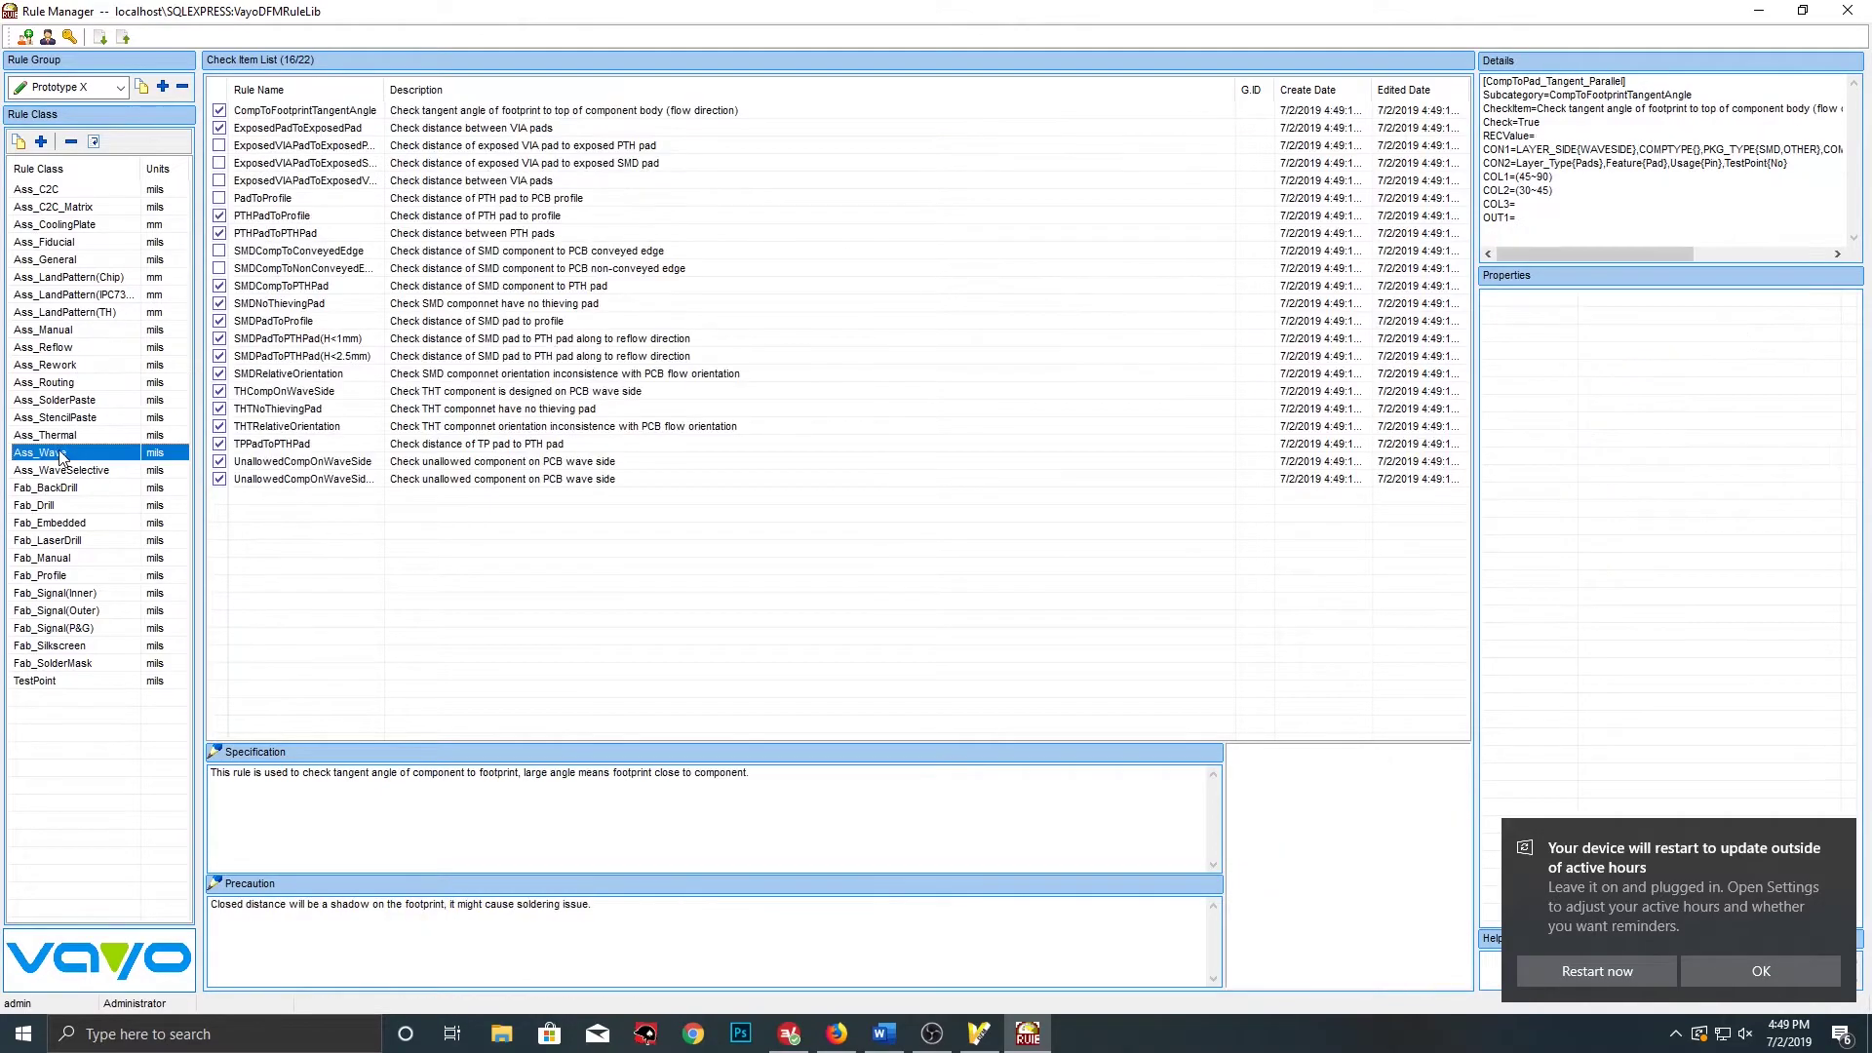
pyautogui.click(64, 505)
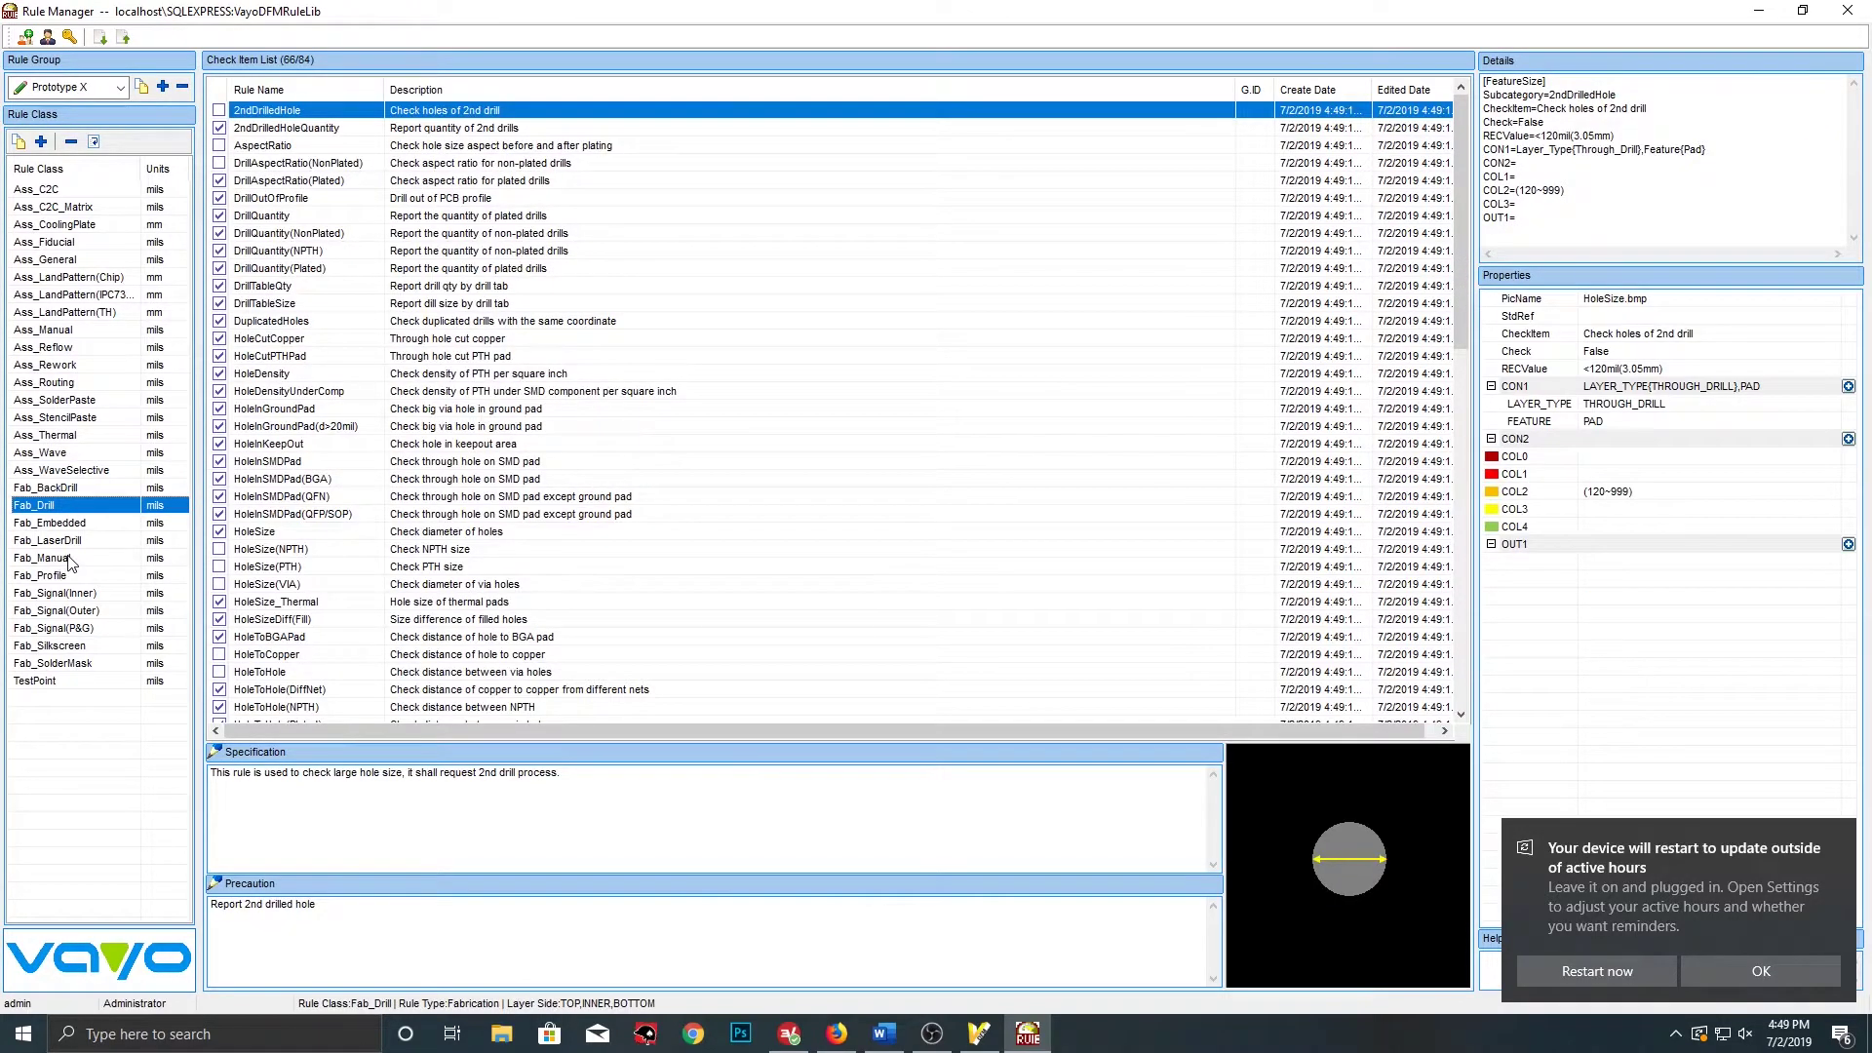
pyautogui.click(74, 611)
pyautogui.click(68, 650)
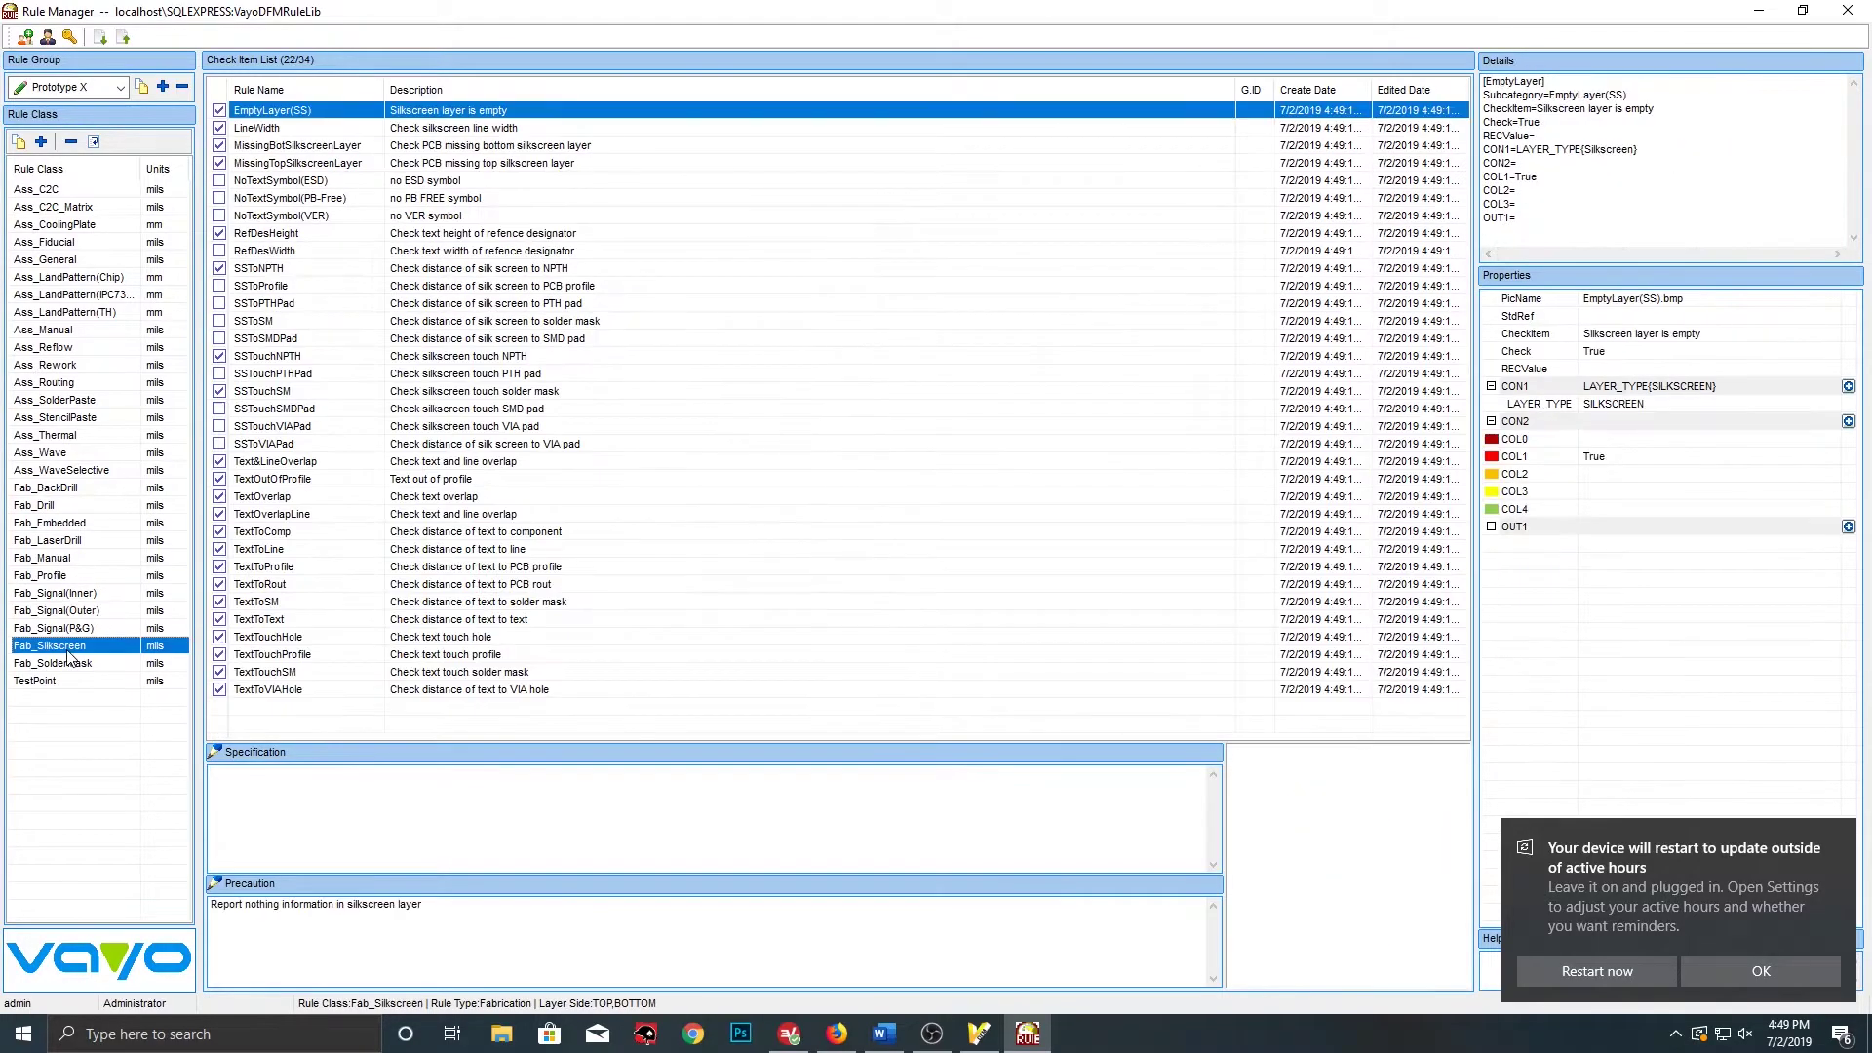
pyautogui.click(67, 662)
pyautogui.scroll(-10, 497, 546)
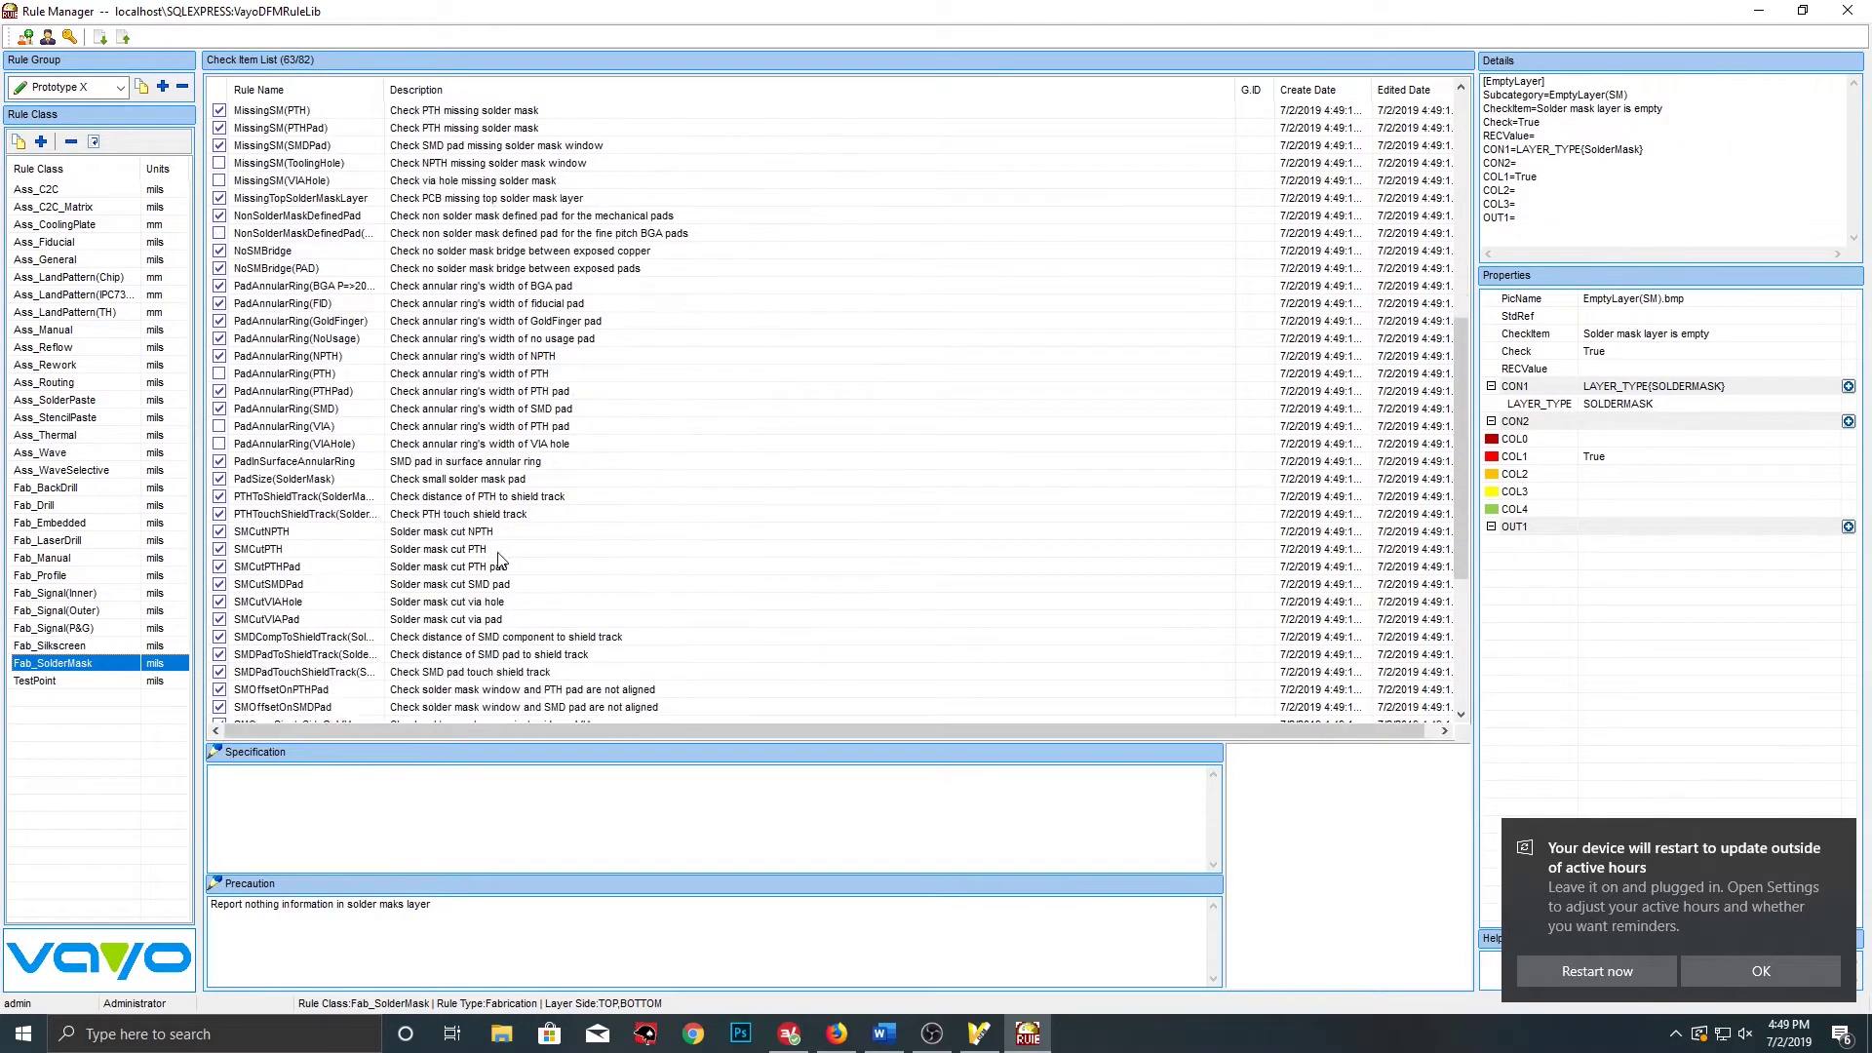
pyautogui.scroll(10, 507, 546)
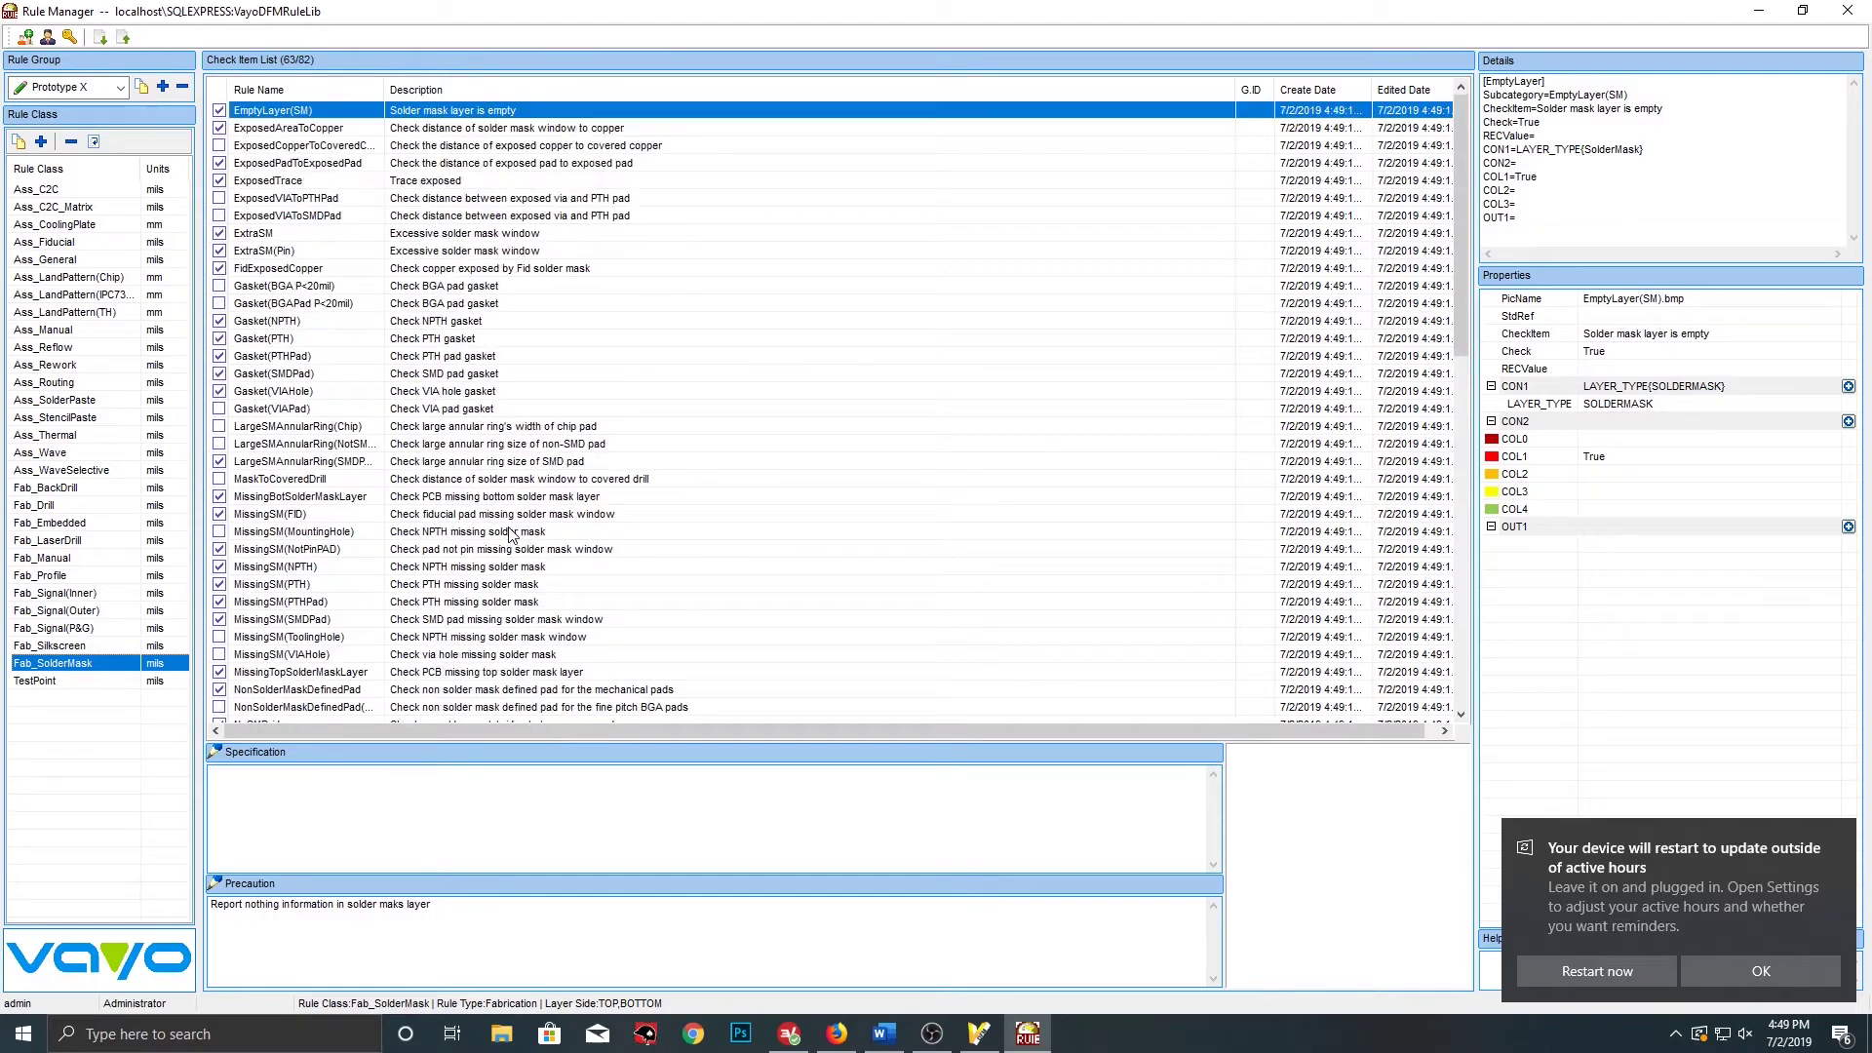
pyautogui.click(93, 208)
pyautogui.scroll(-20, 376, 585)
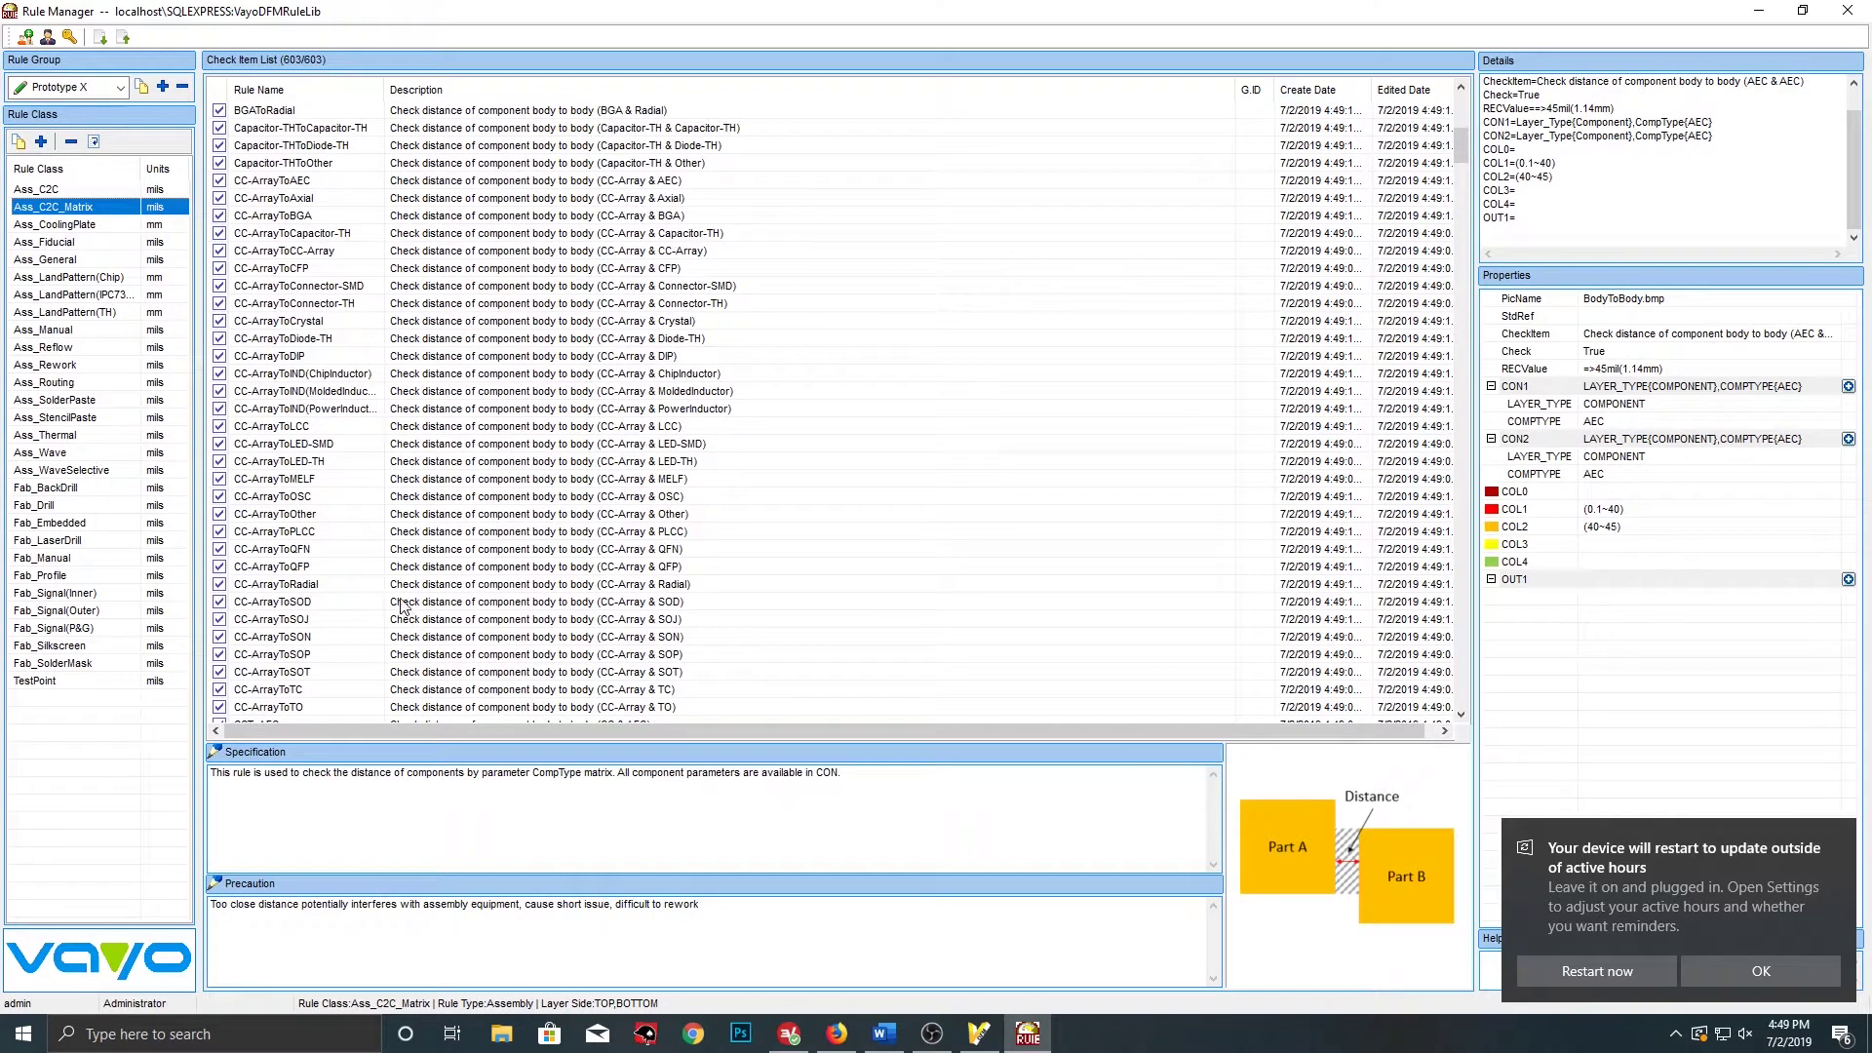
# Copy the CCToCC rule and paste a duplicate into the Ass_C2C_Matrix list
pyautogui.click(264, 533)
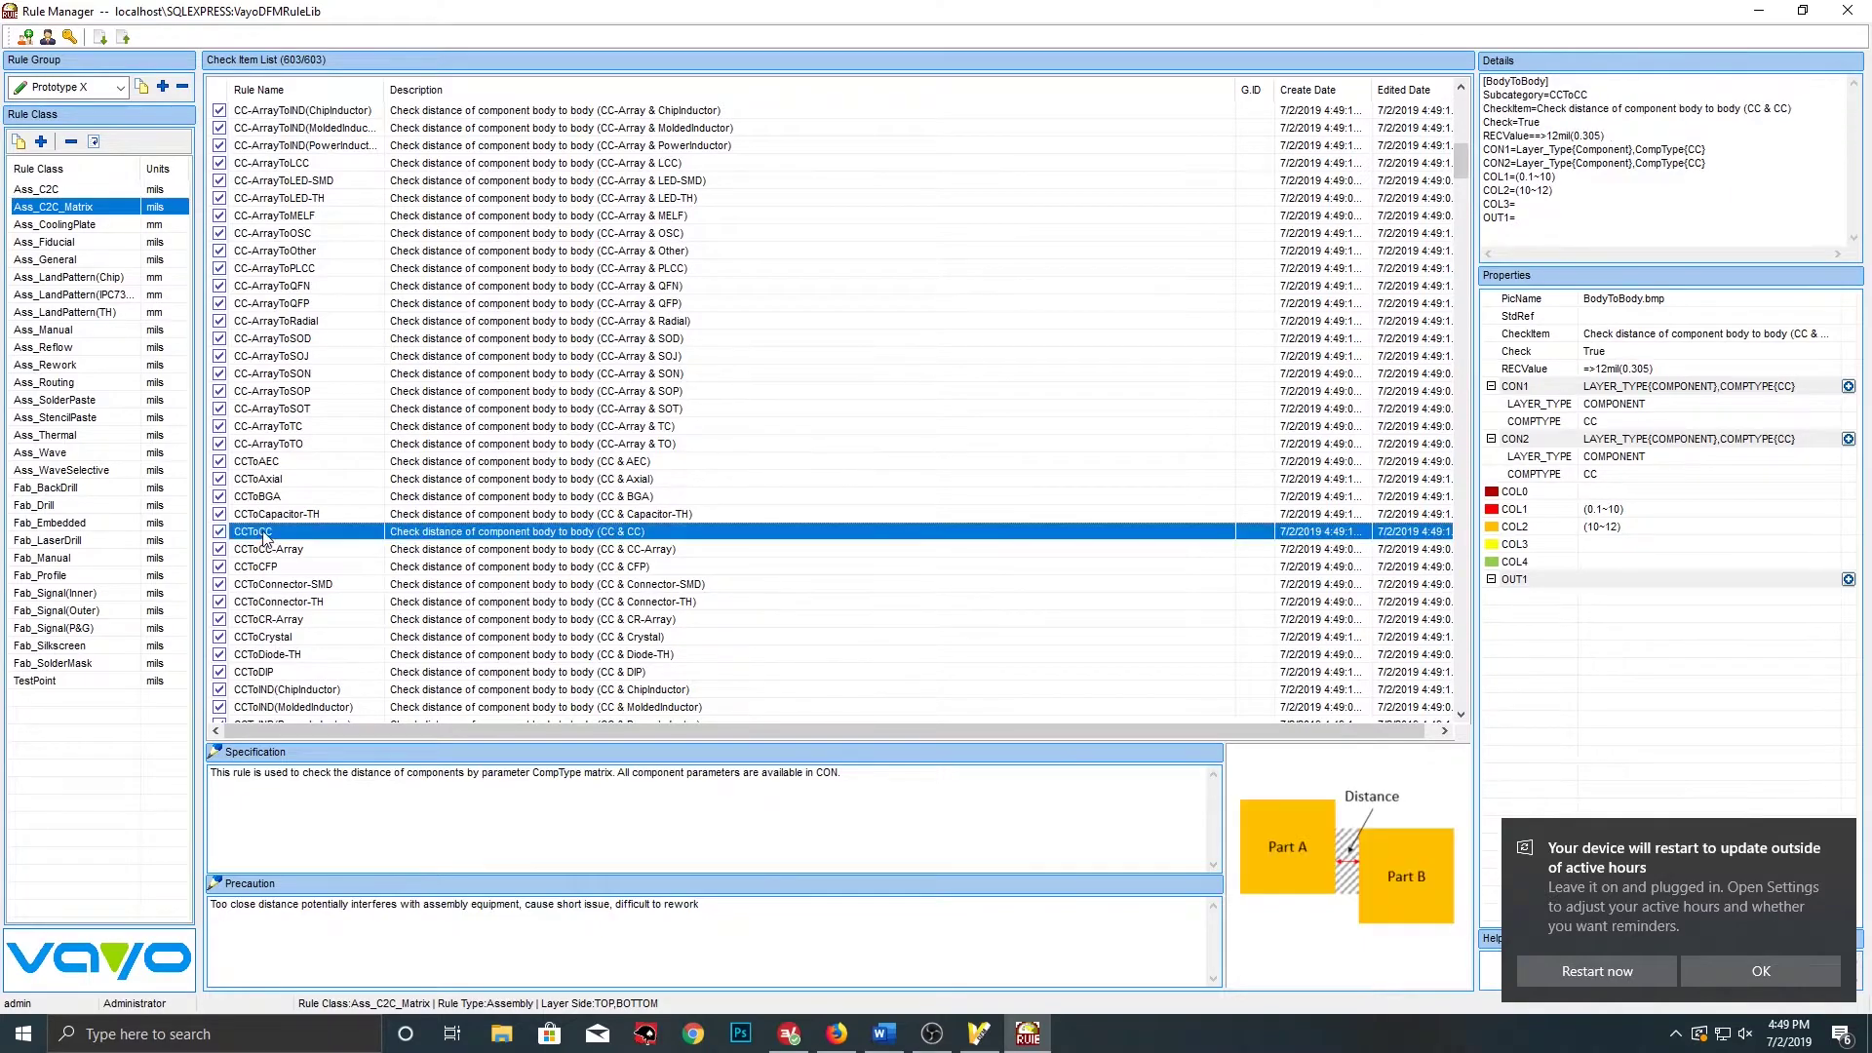
pyautogui.rightClick(302, 536)
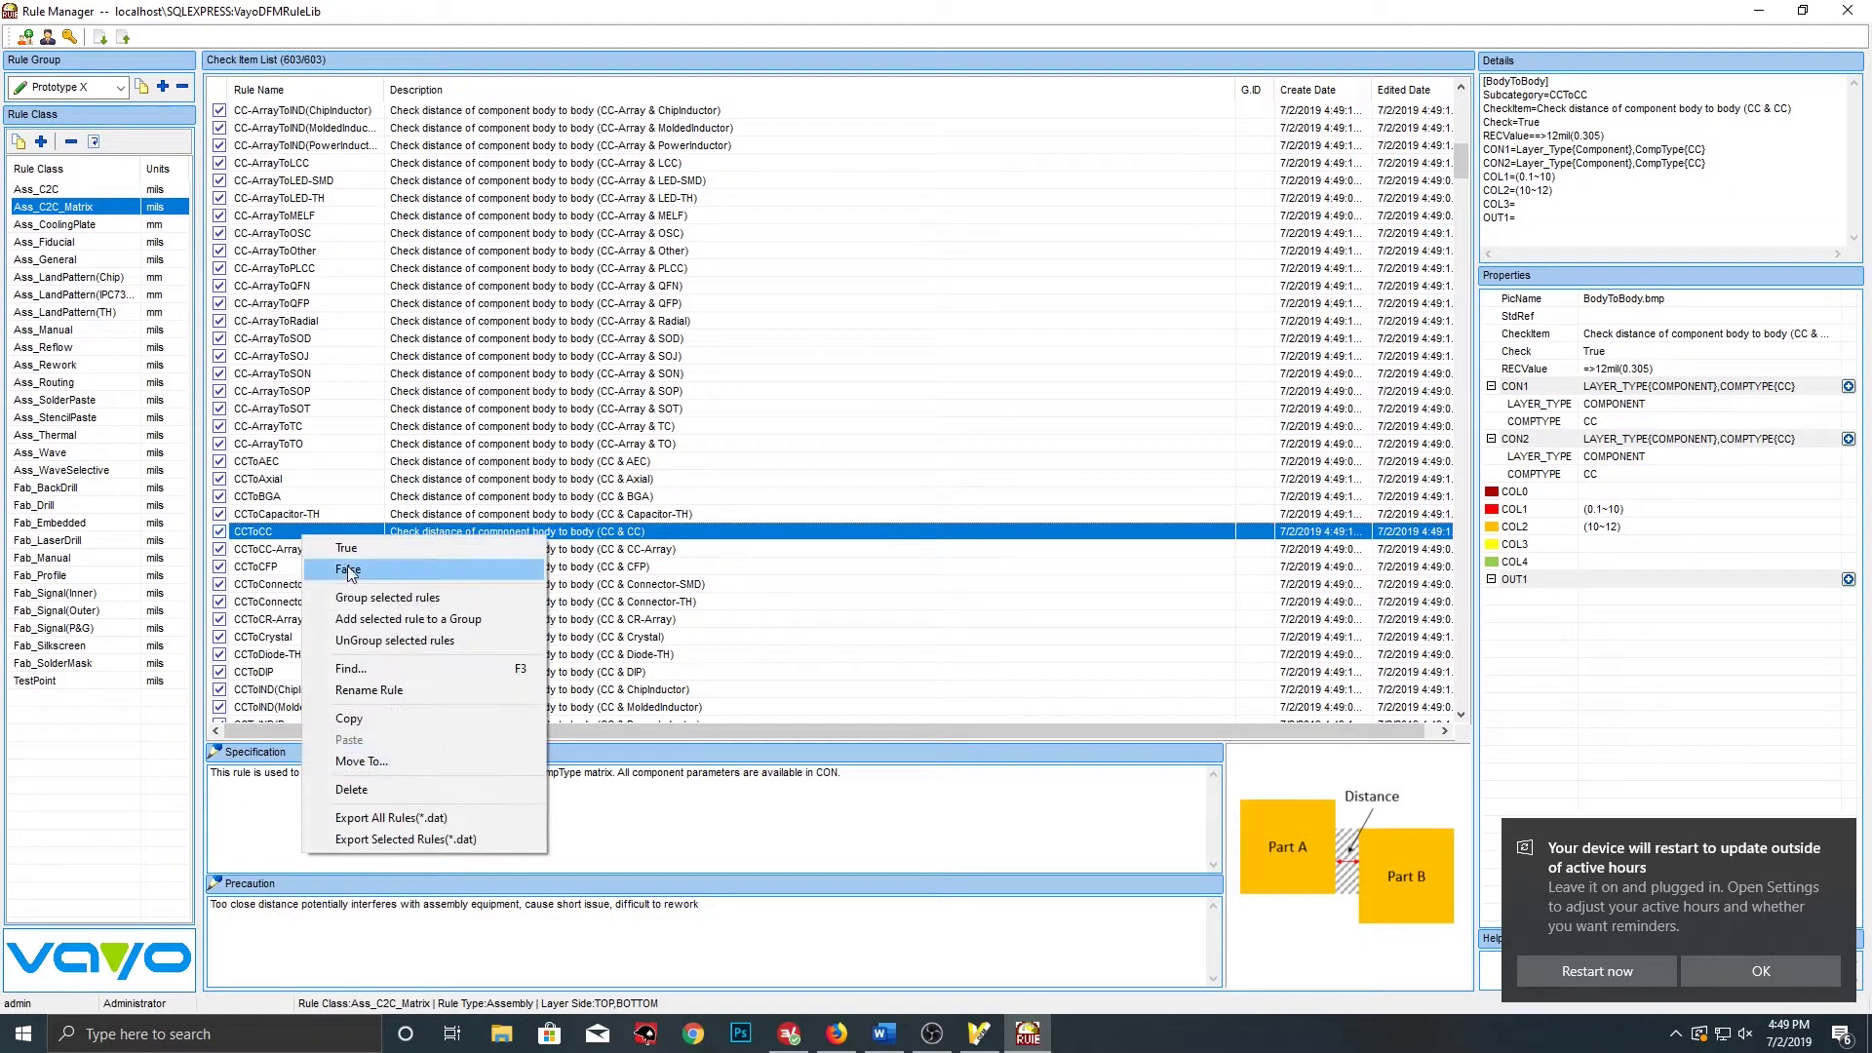
pyautogui.click(377, 716)
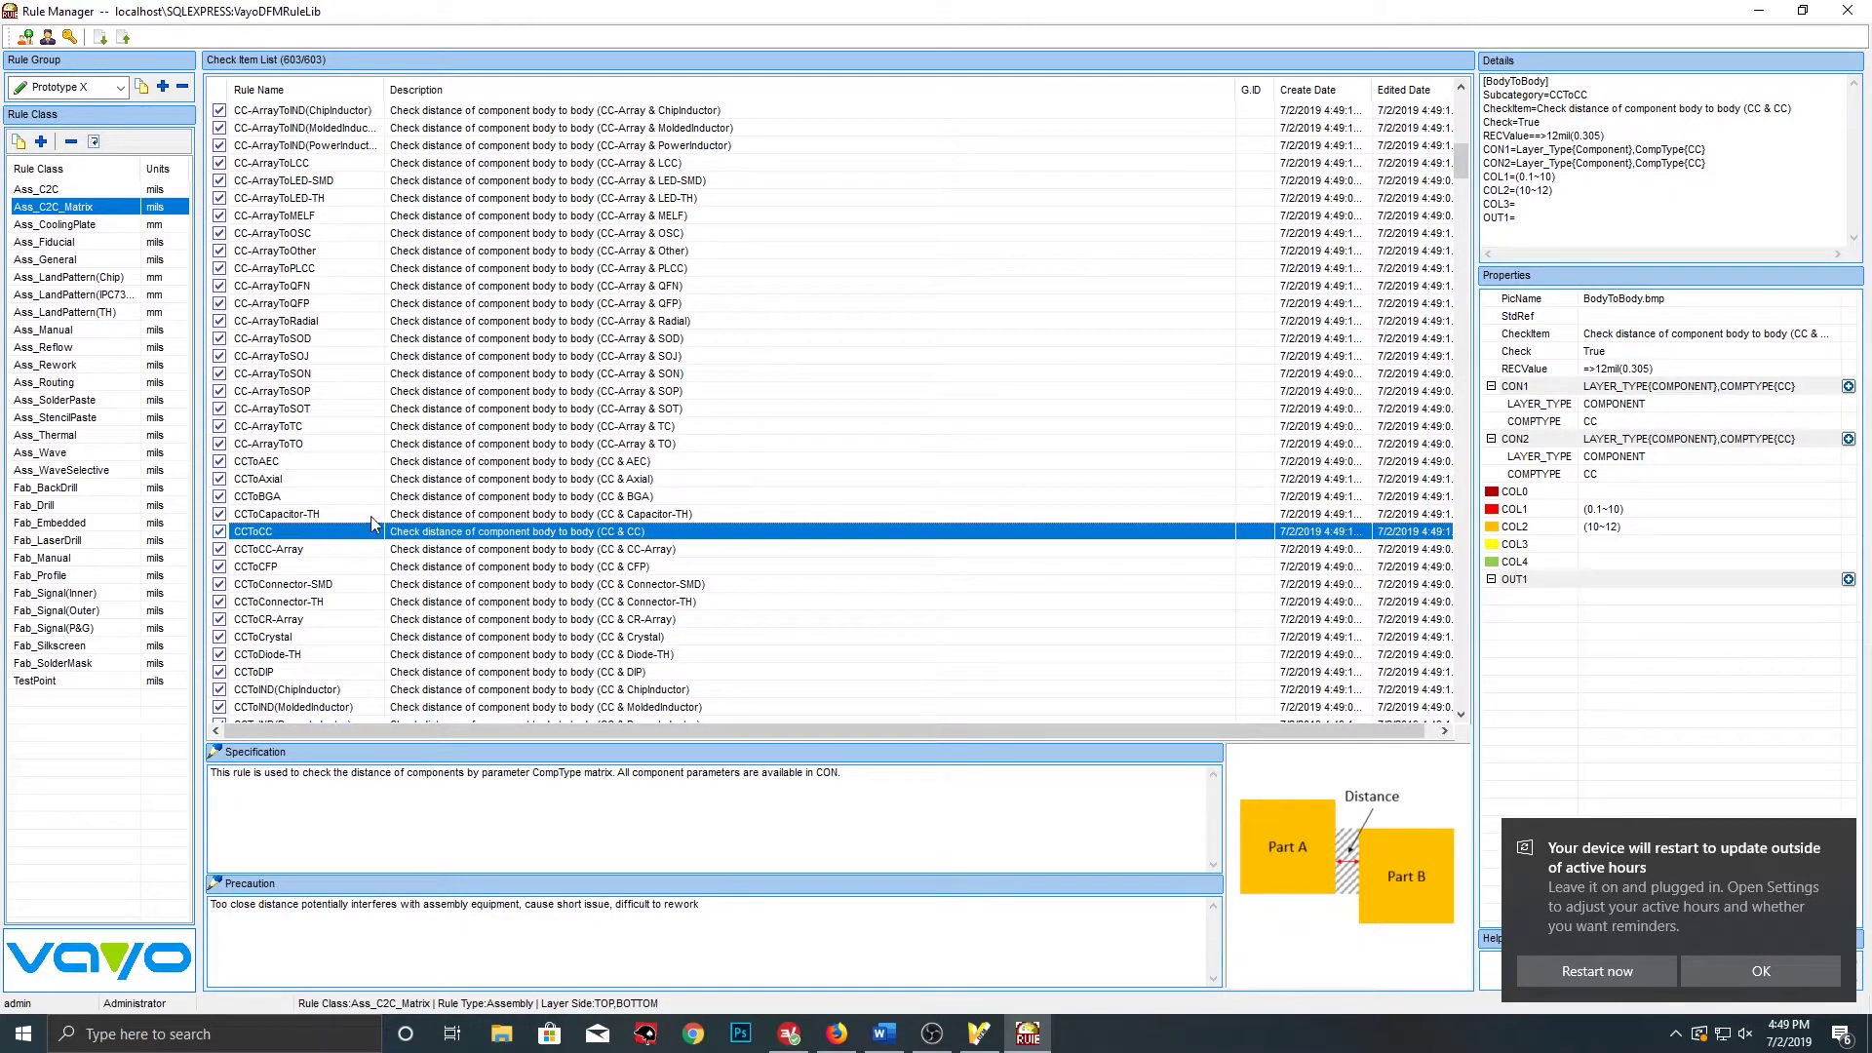
pyautogui.rightClick(747, 497)
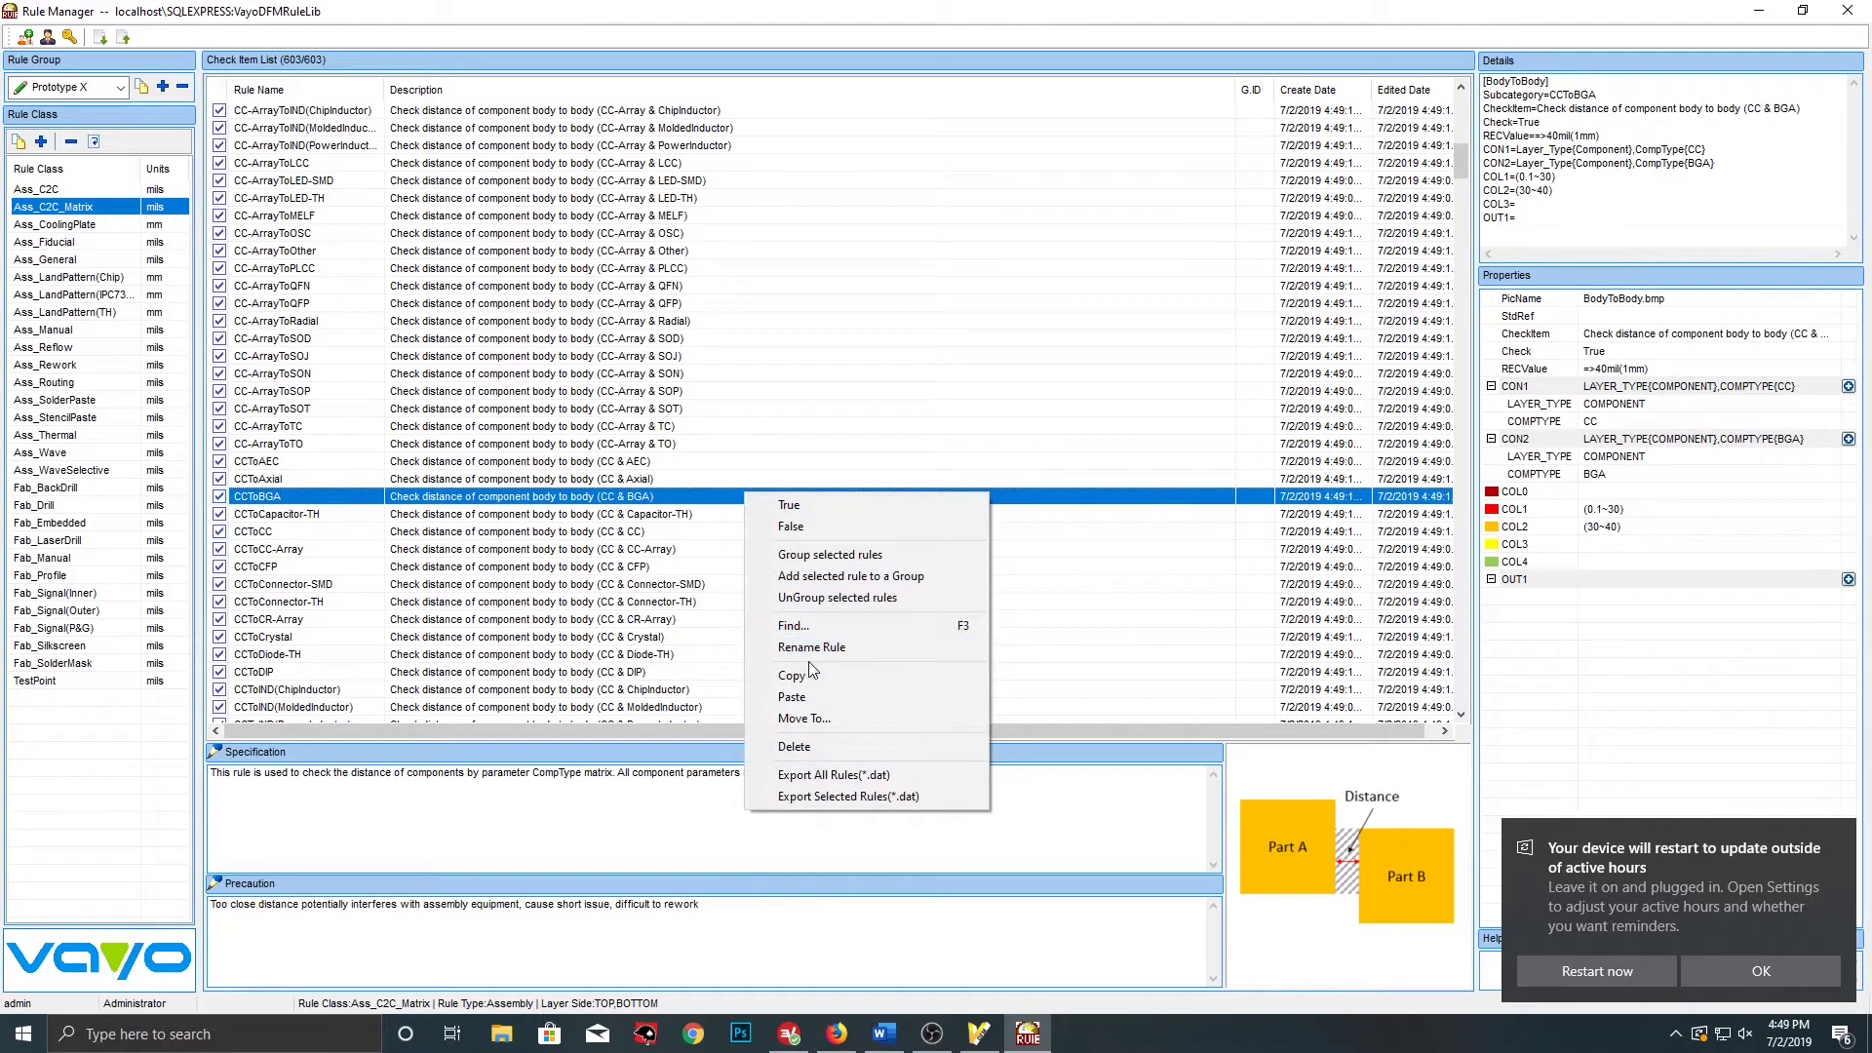
pyautogui.click(804, 696)
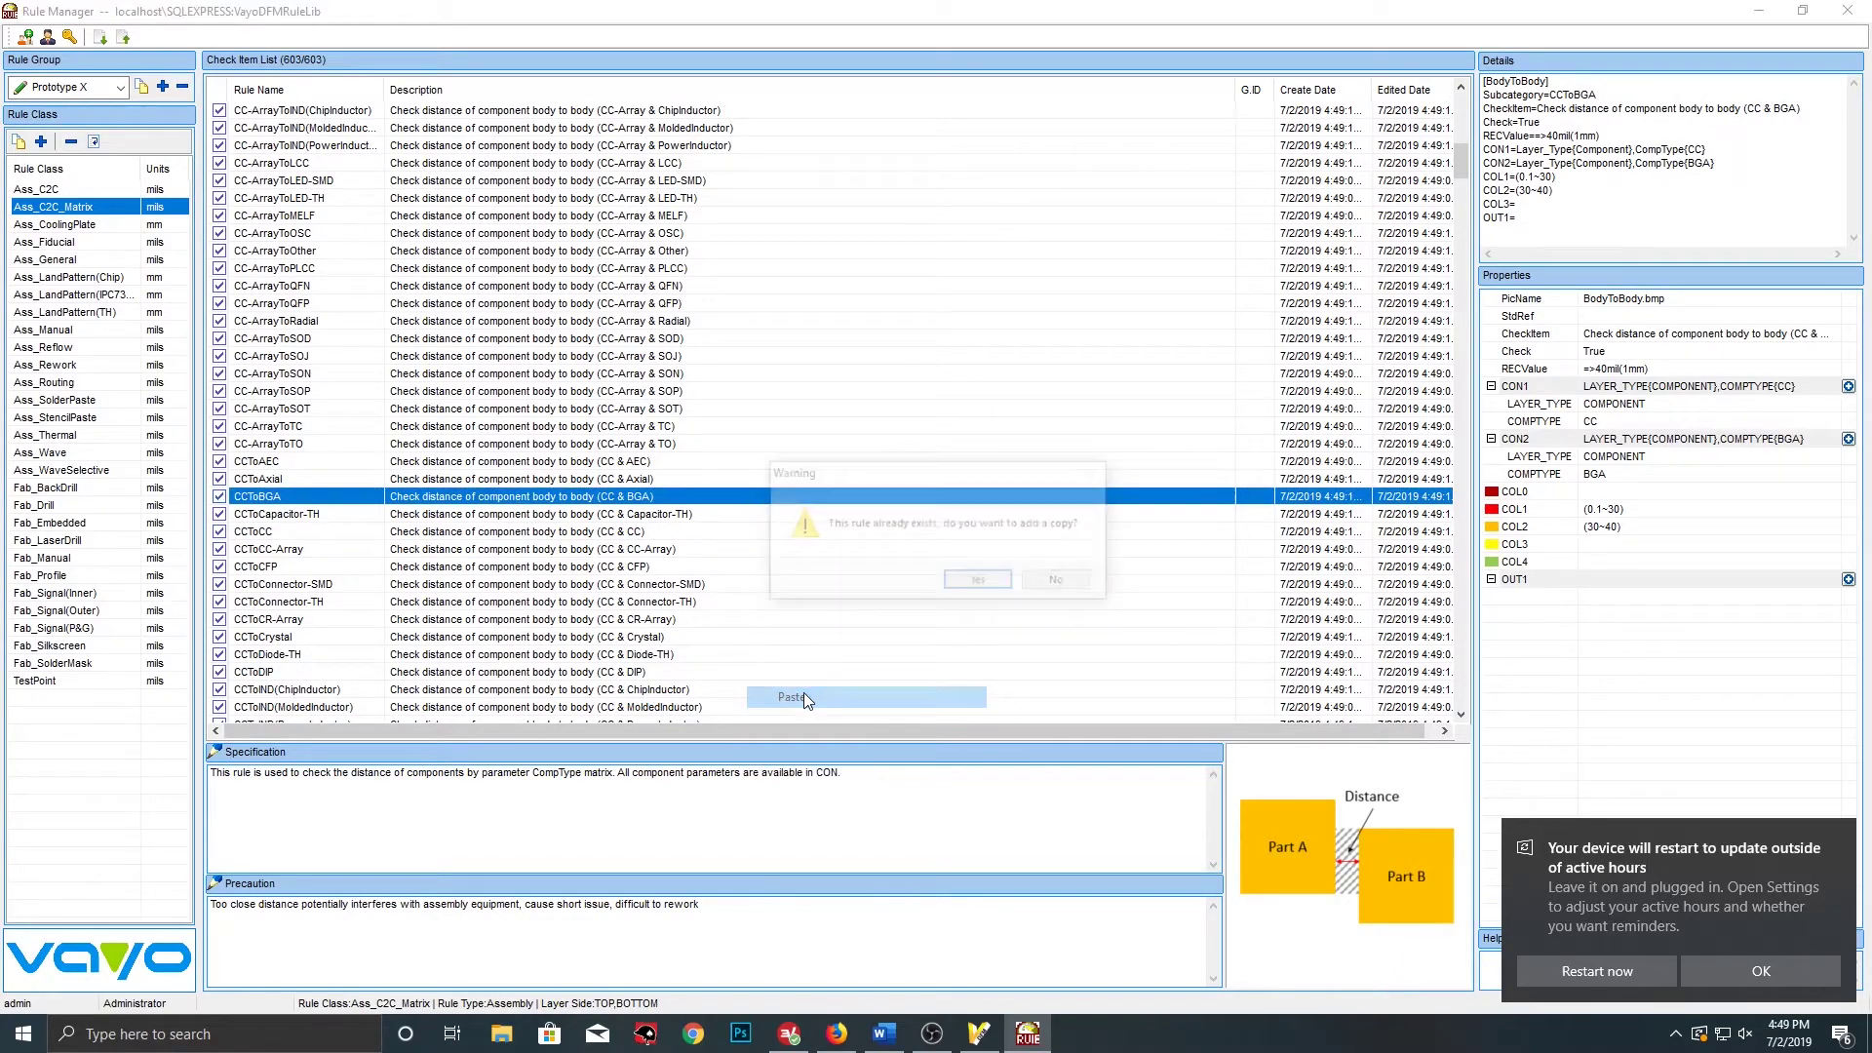
pyautogui.click(980, 586)
# Rename the duplicated CCToCC rule to CCToCC2
pyautogui.click(288, 497)
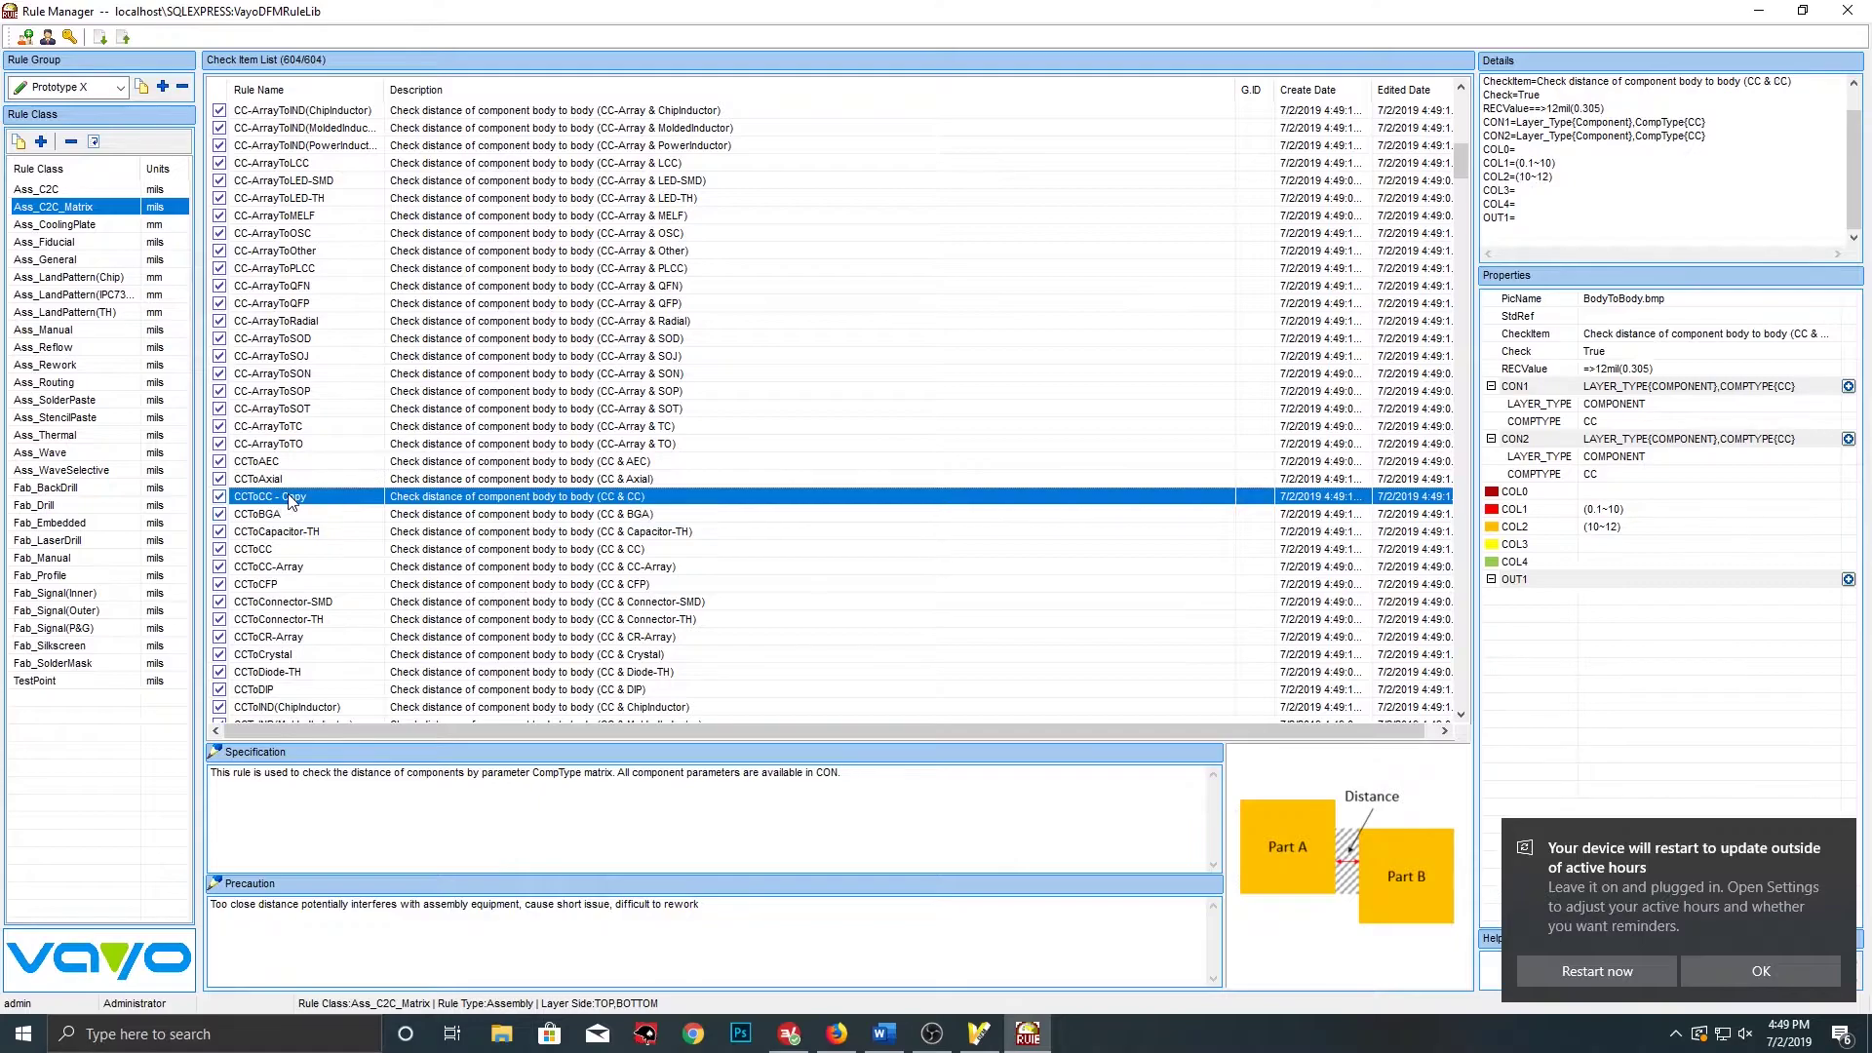
pyautogui.rightClick(292, 499)
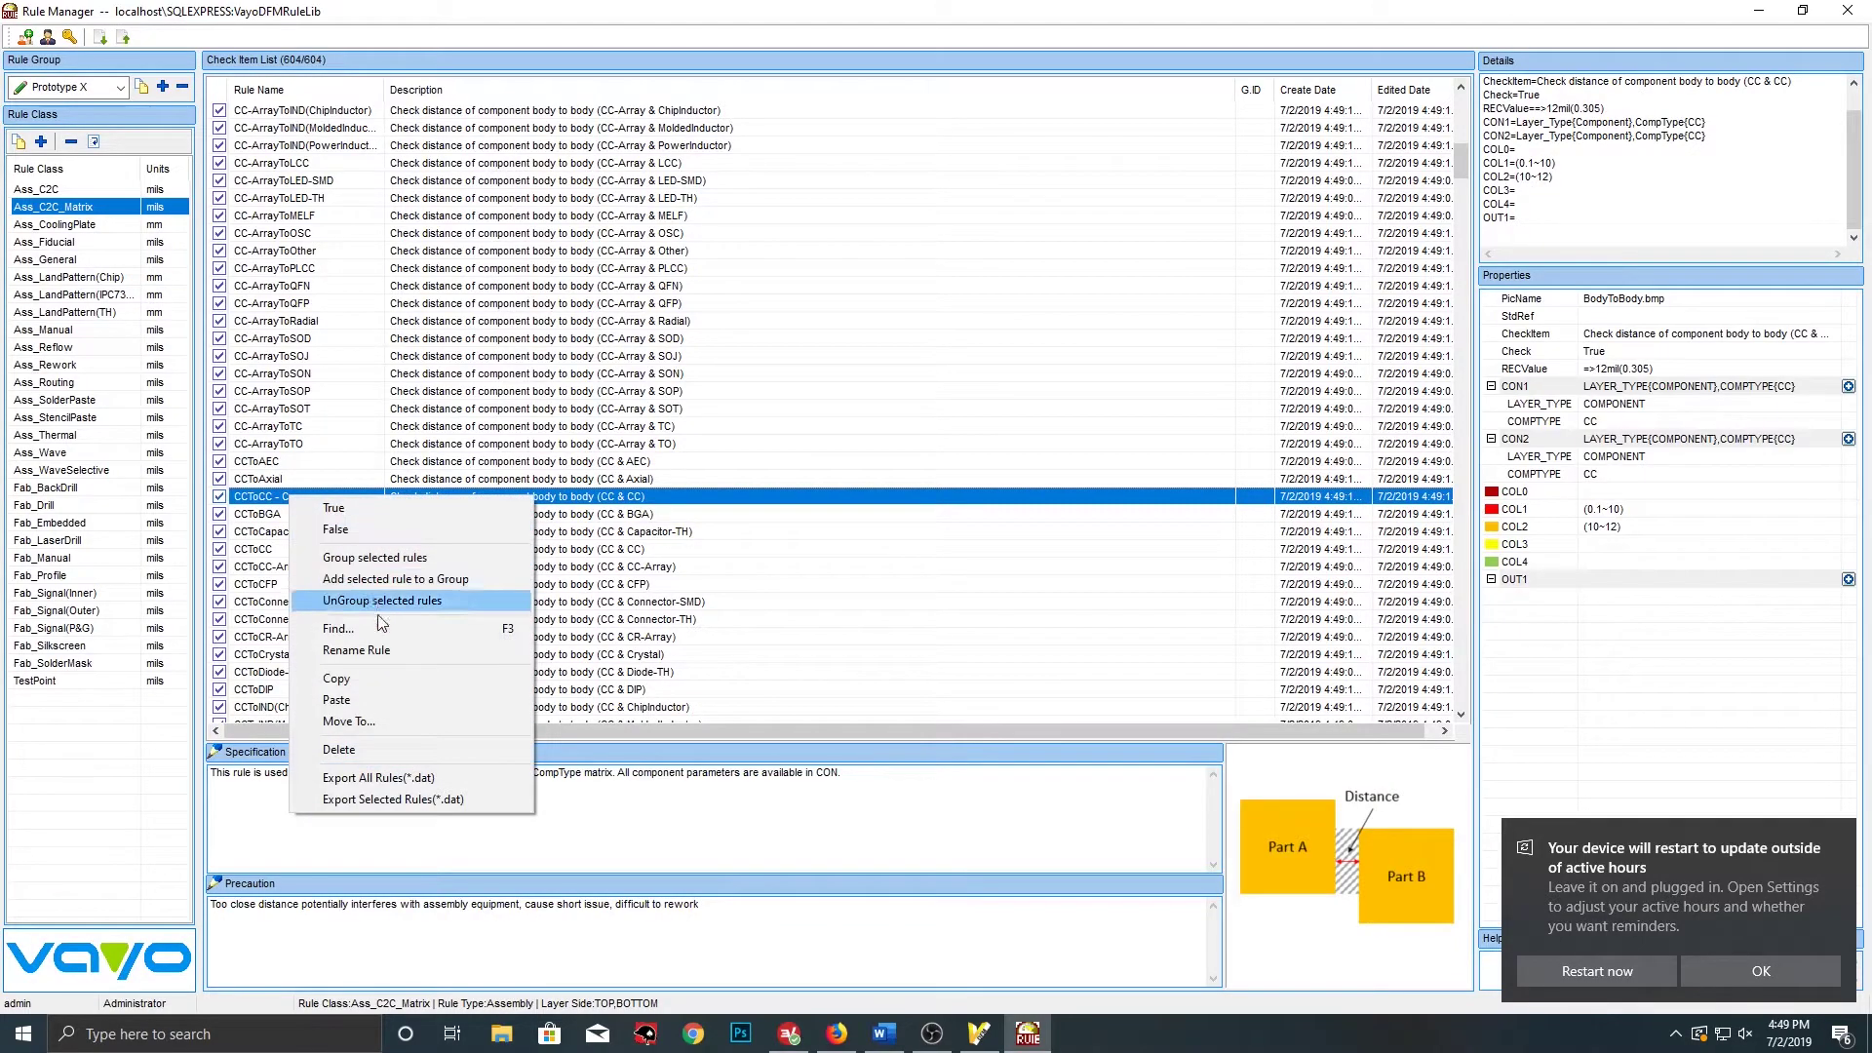
pyautogui.click(373, 653)
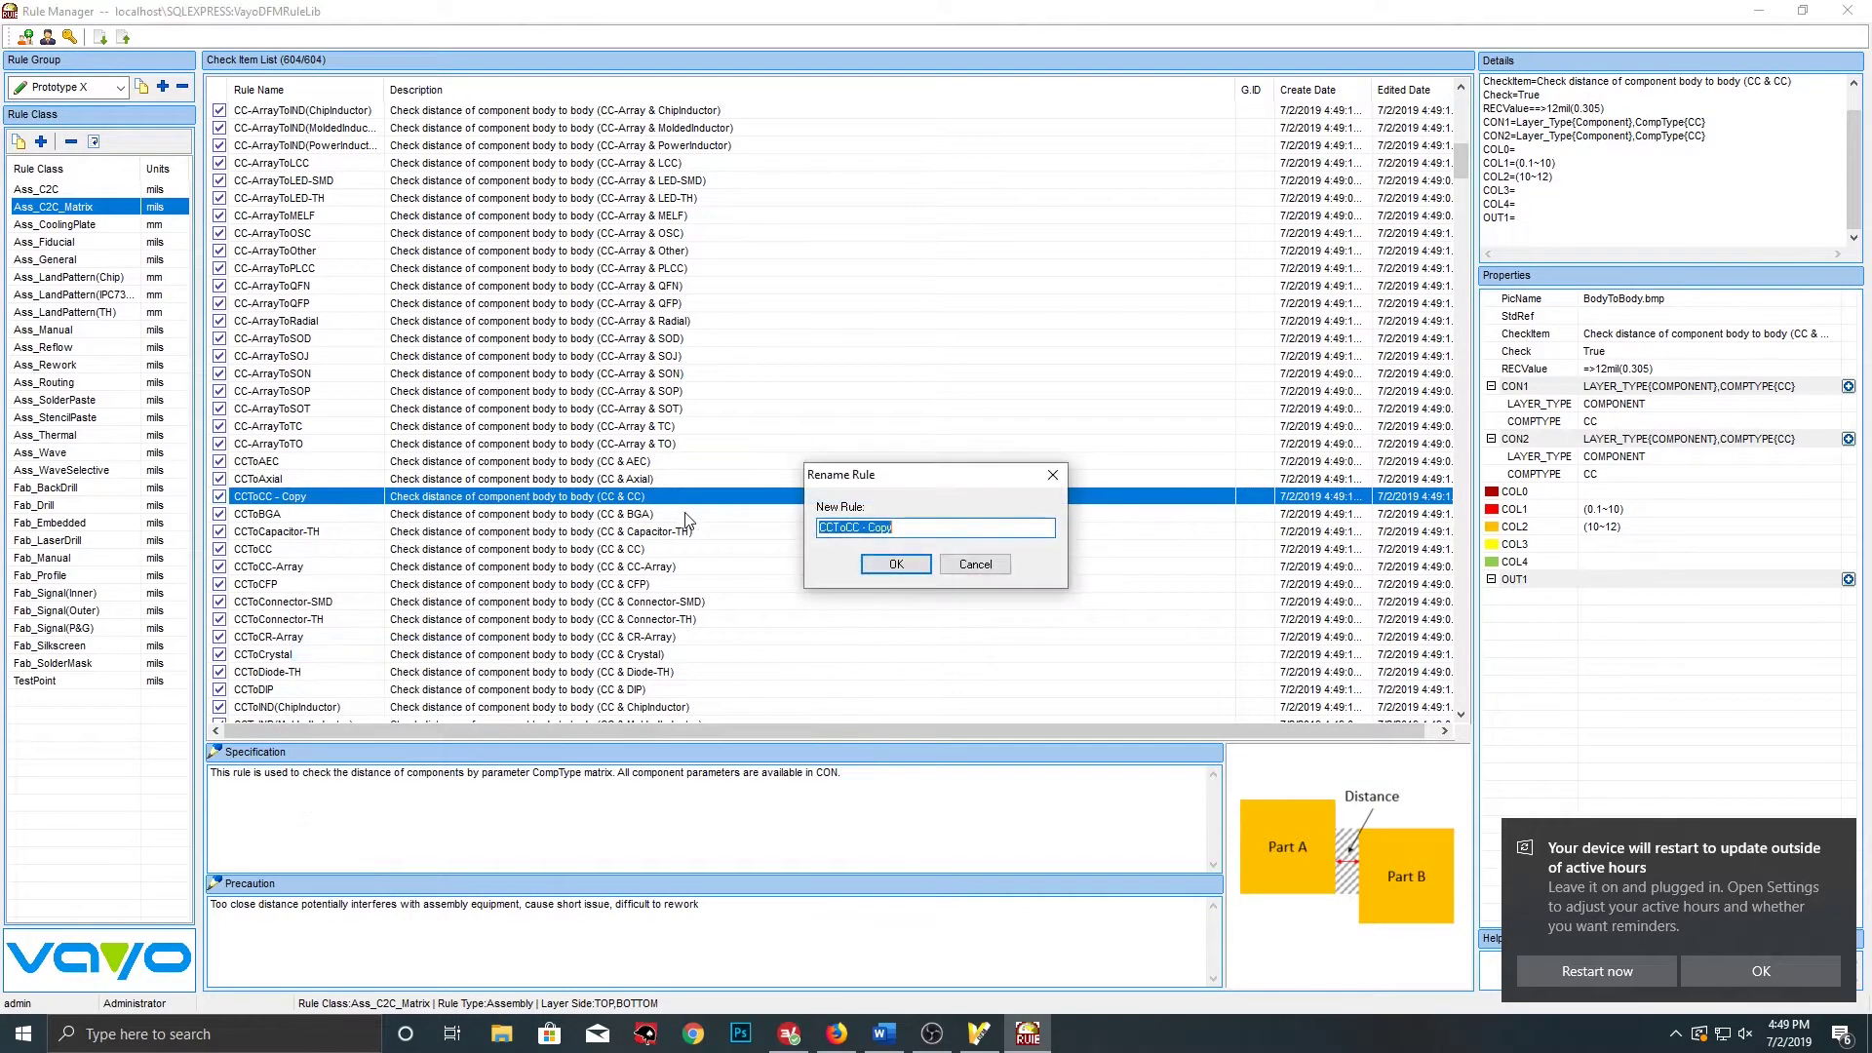
pyautogui.click(892, 528)
pyautogui.write('2')
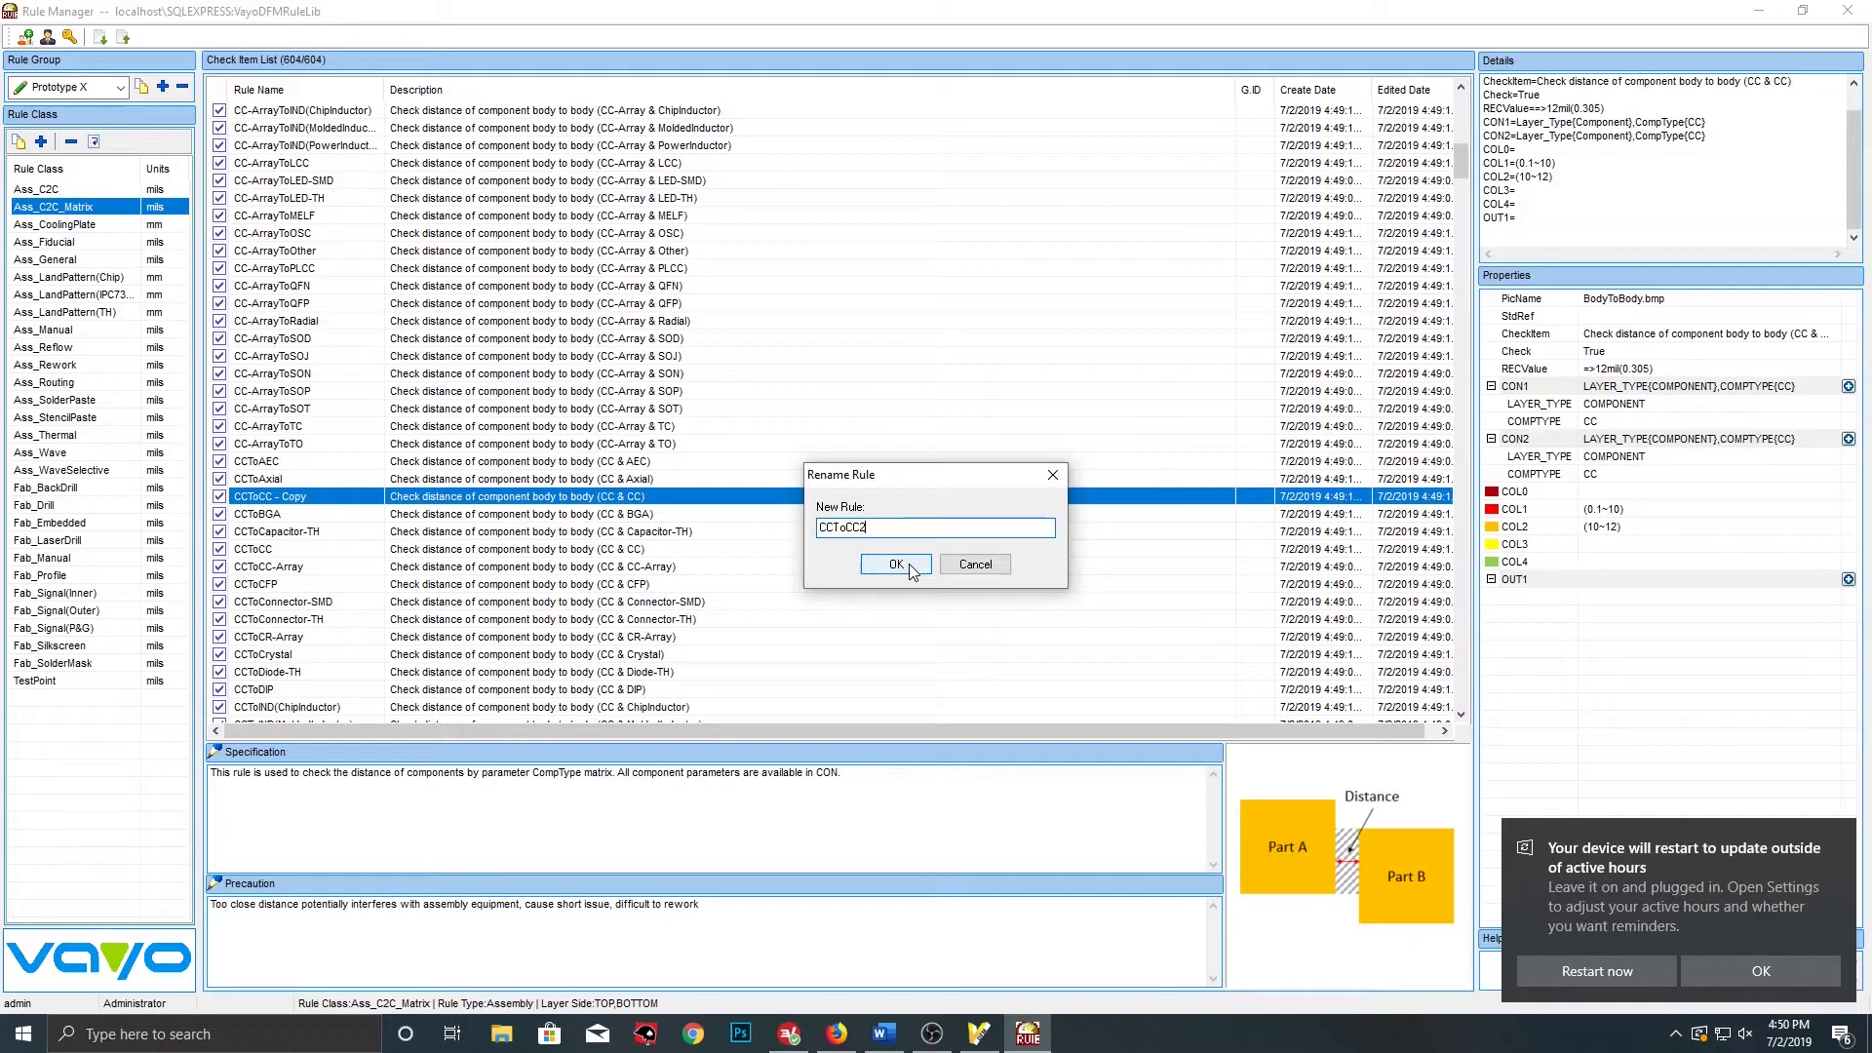
pyautogui.click(895, 564)
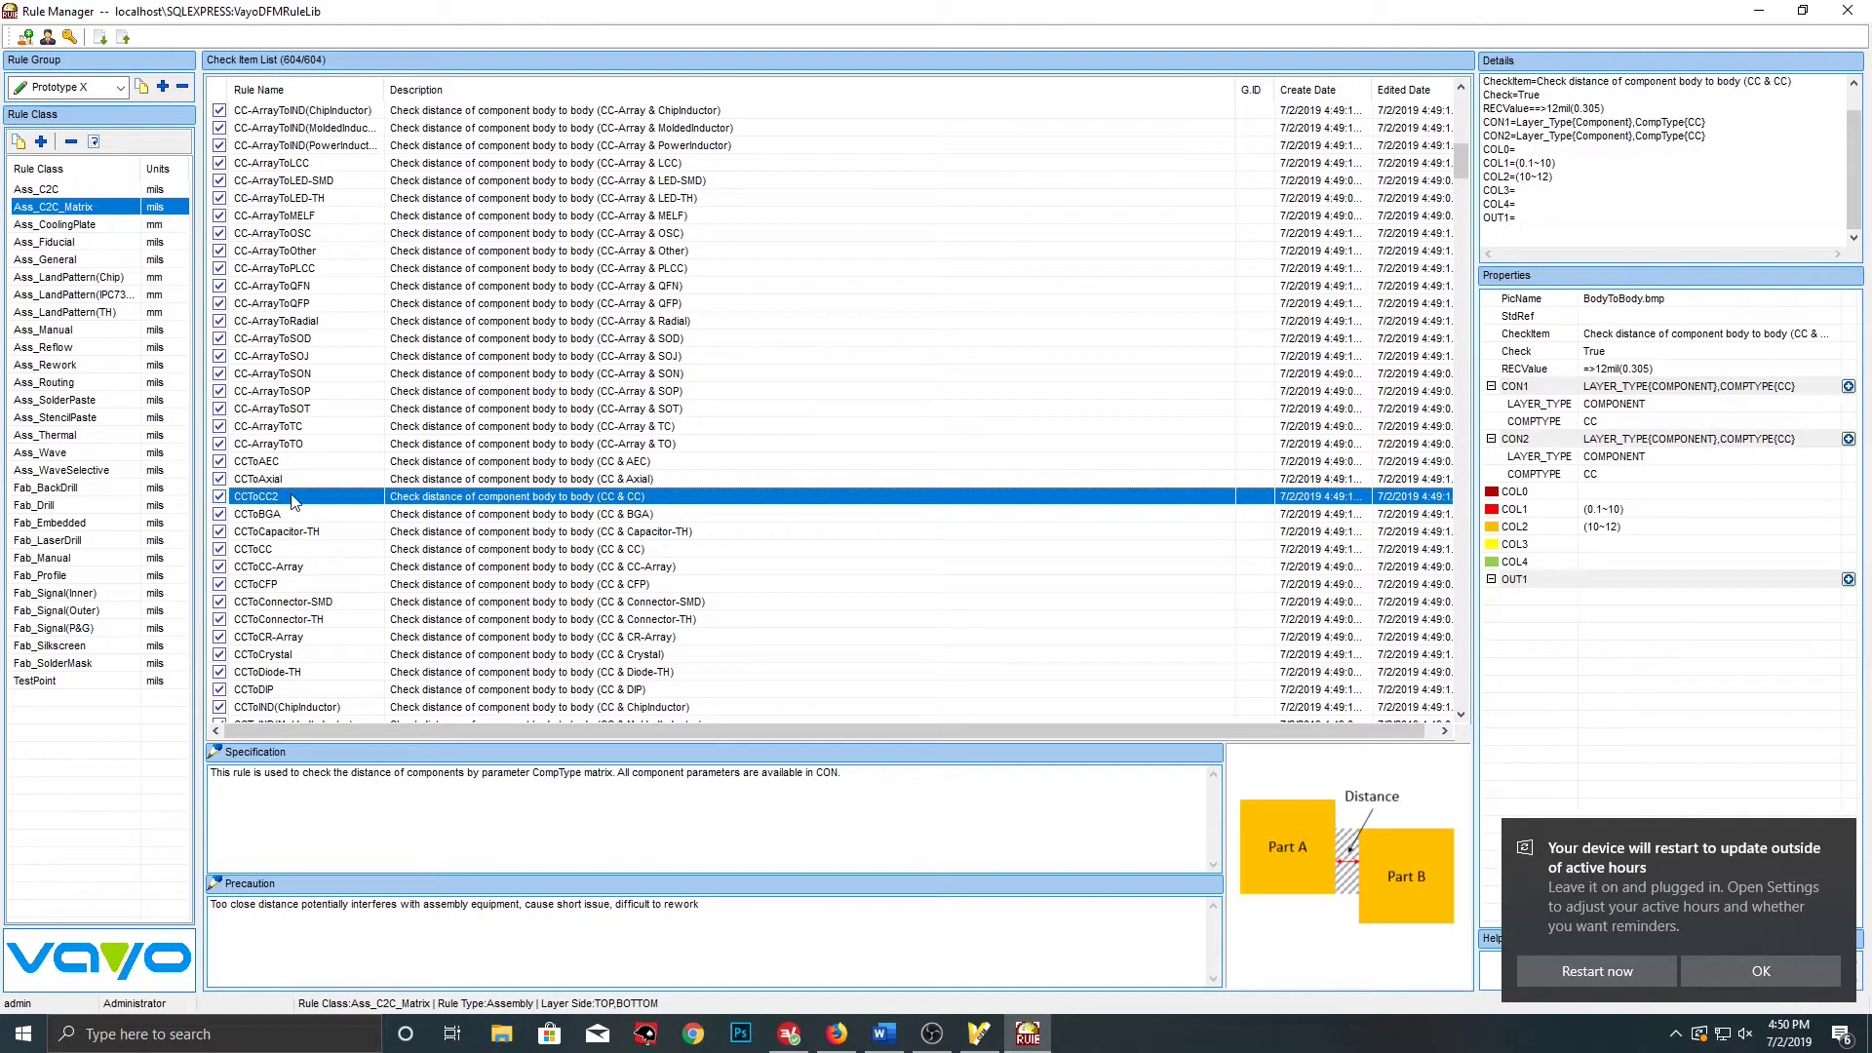
pyautogui.click(215, 752)
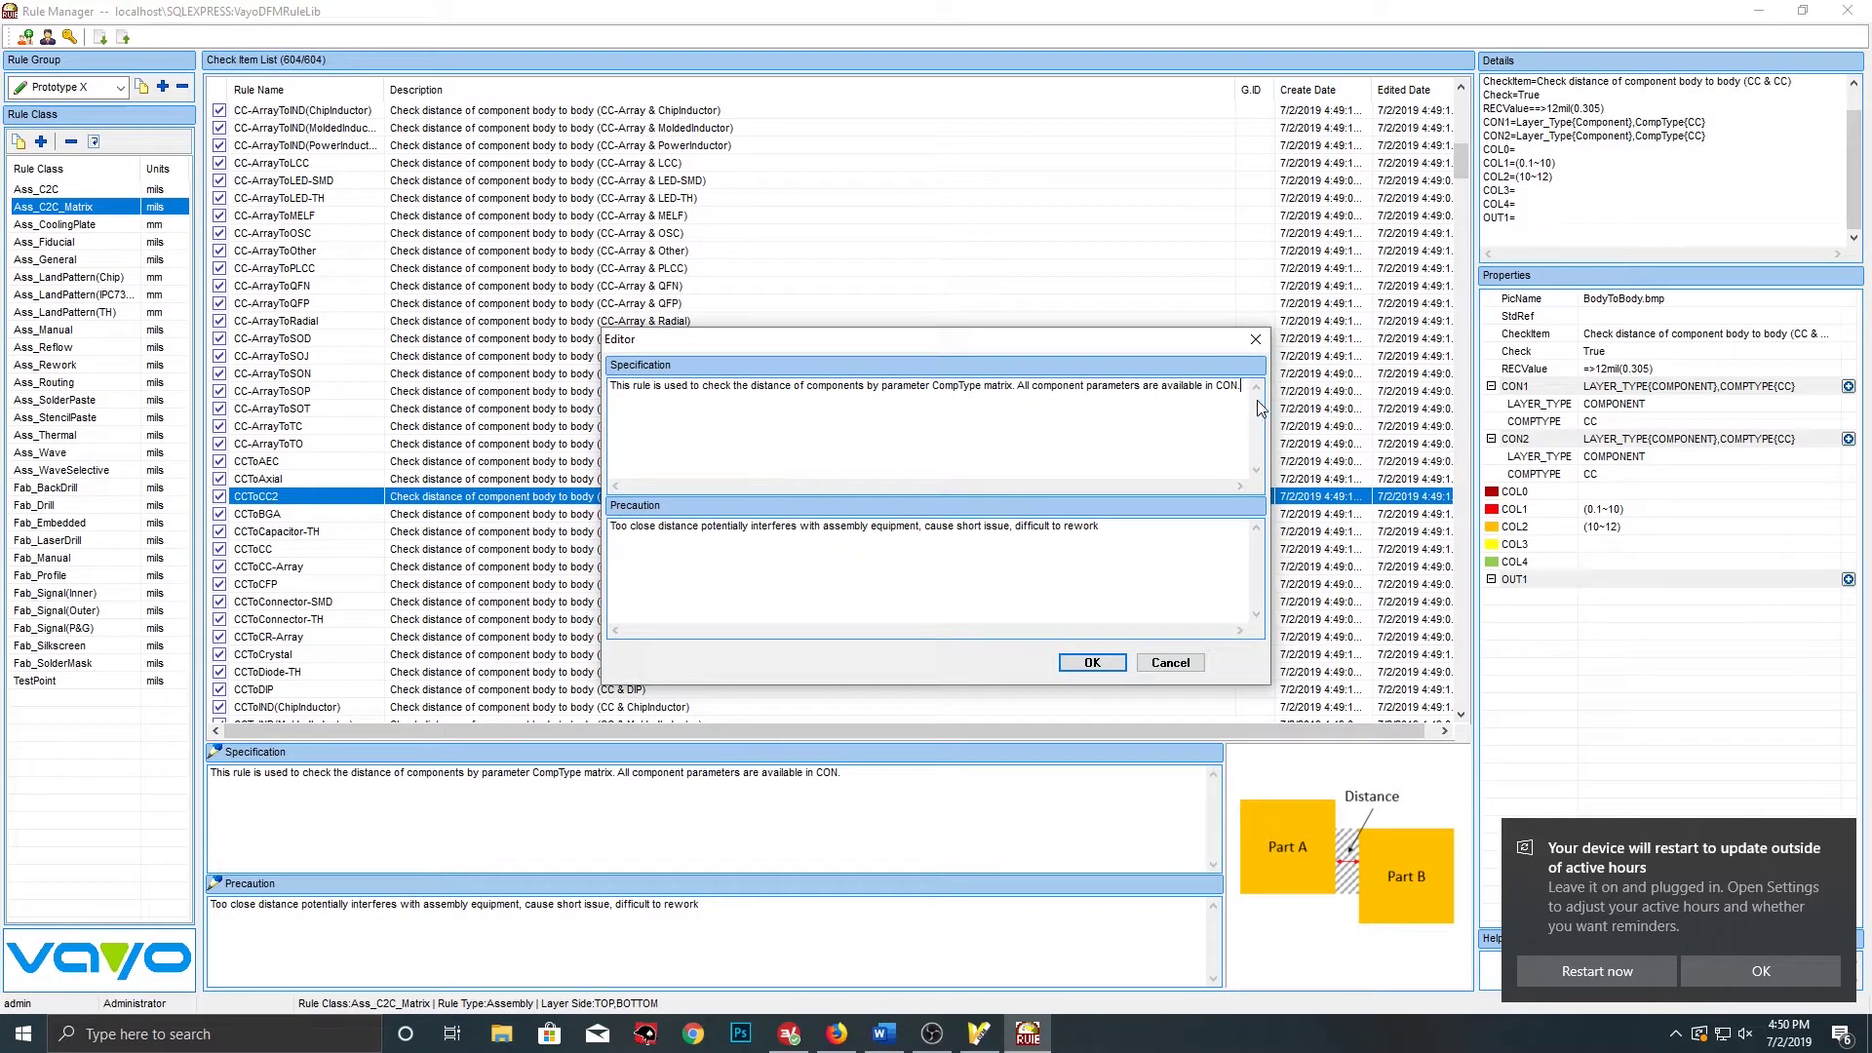
pyautogui.moveTo(1244, 385); pyautogui.dragTo(627, 343)
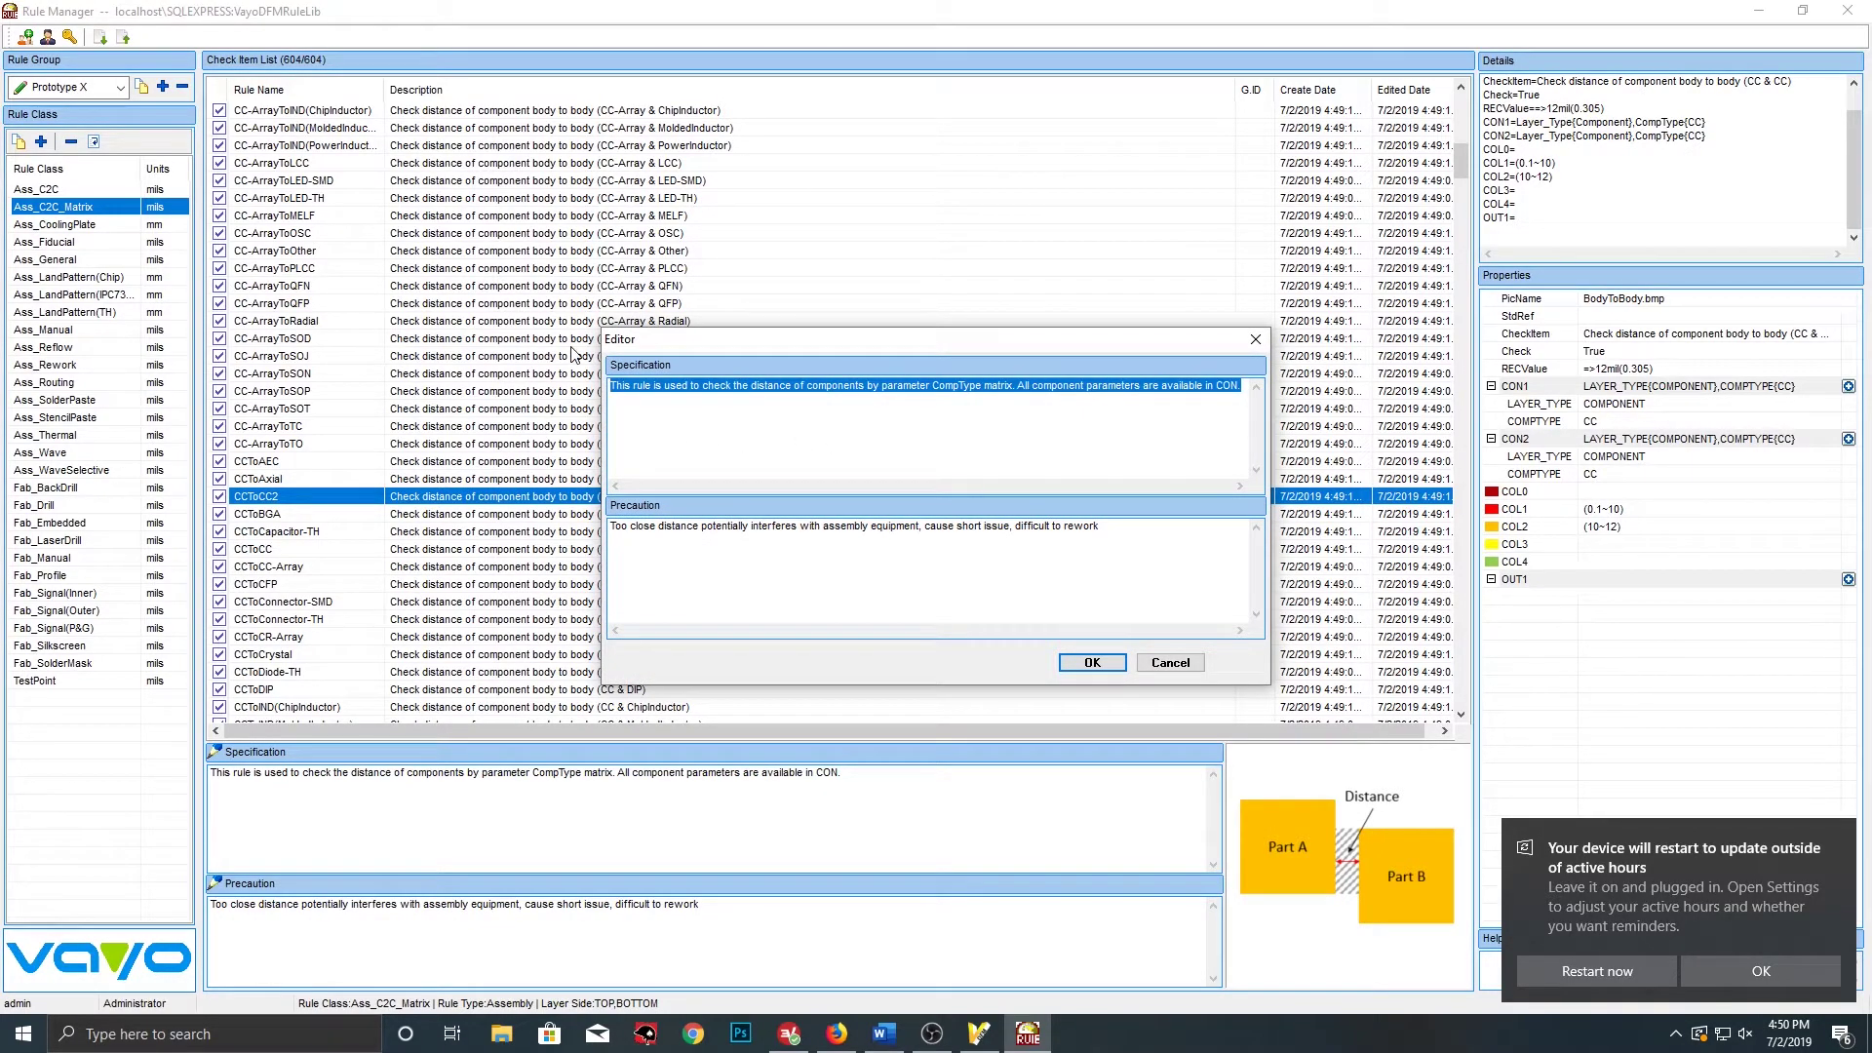
pyautogui.press('Delete')
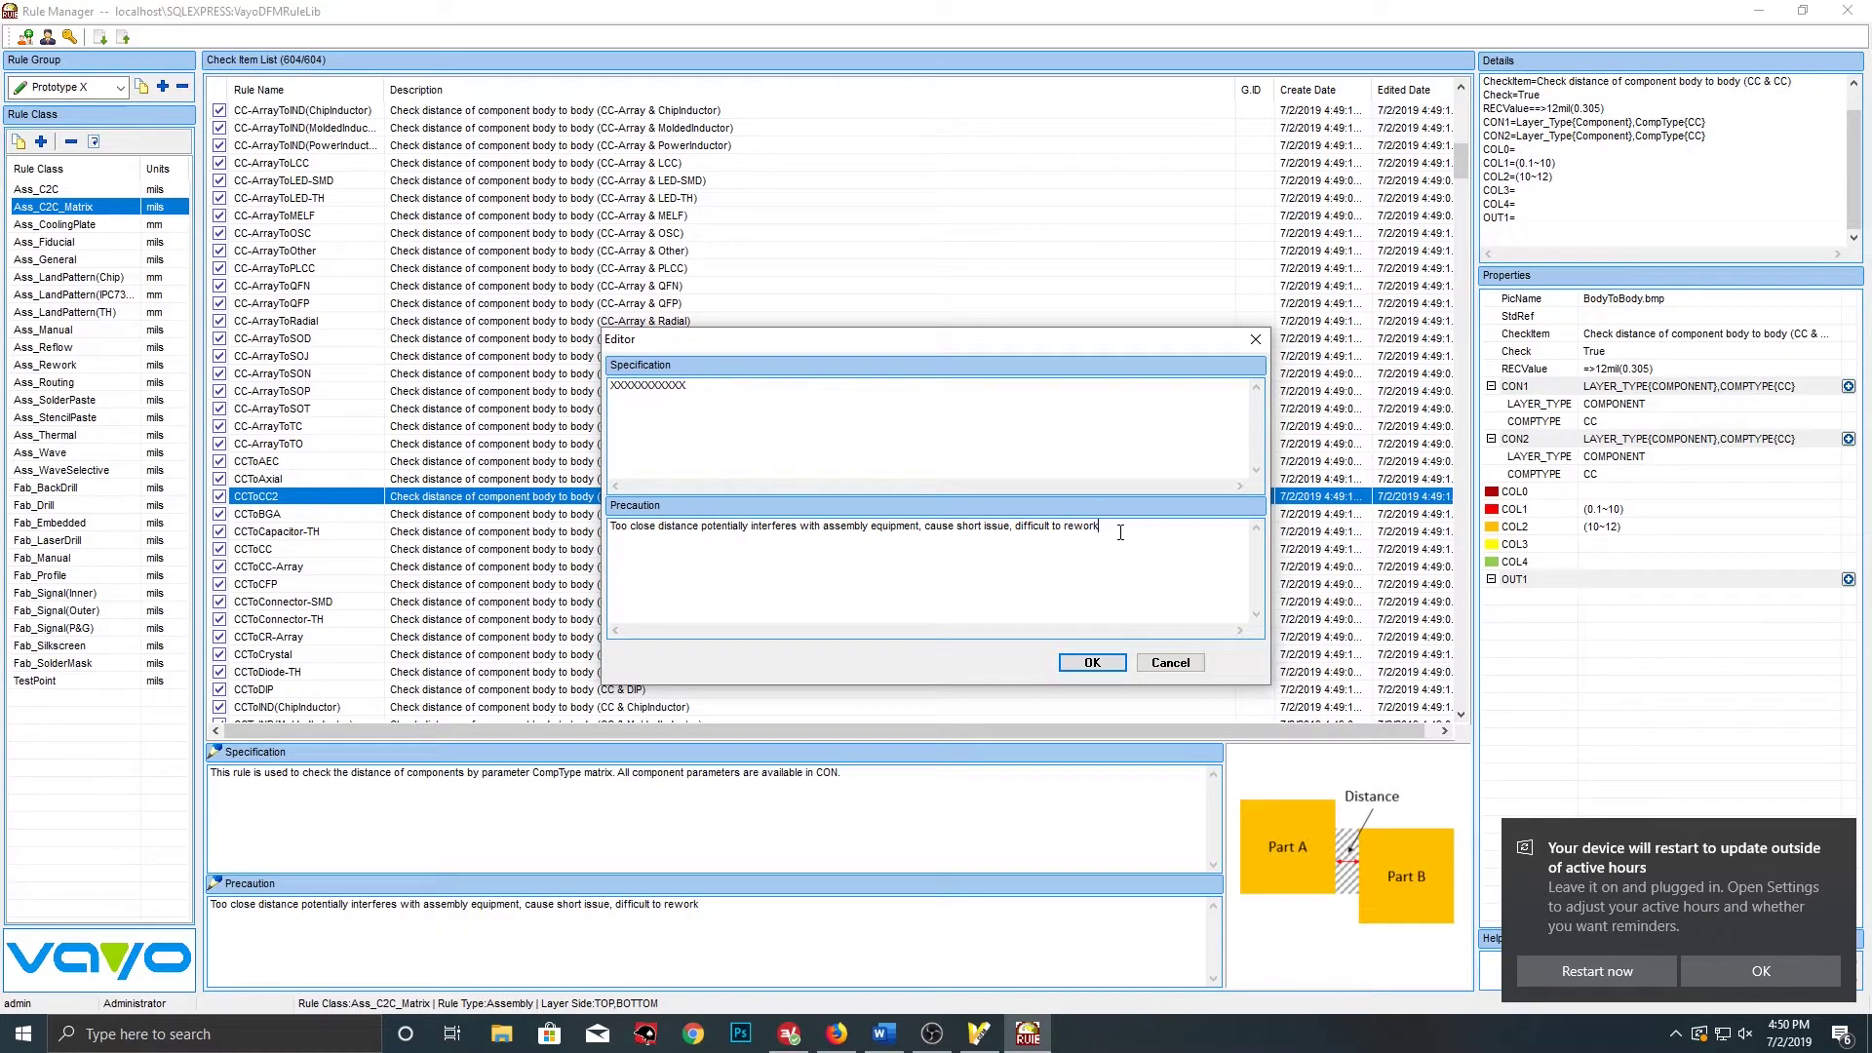
pyautogui.moveTo(1121, 532); pyautogui.dragTo(612, 530)
pyautogui.write('XXXXXXXXXXXX')
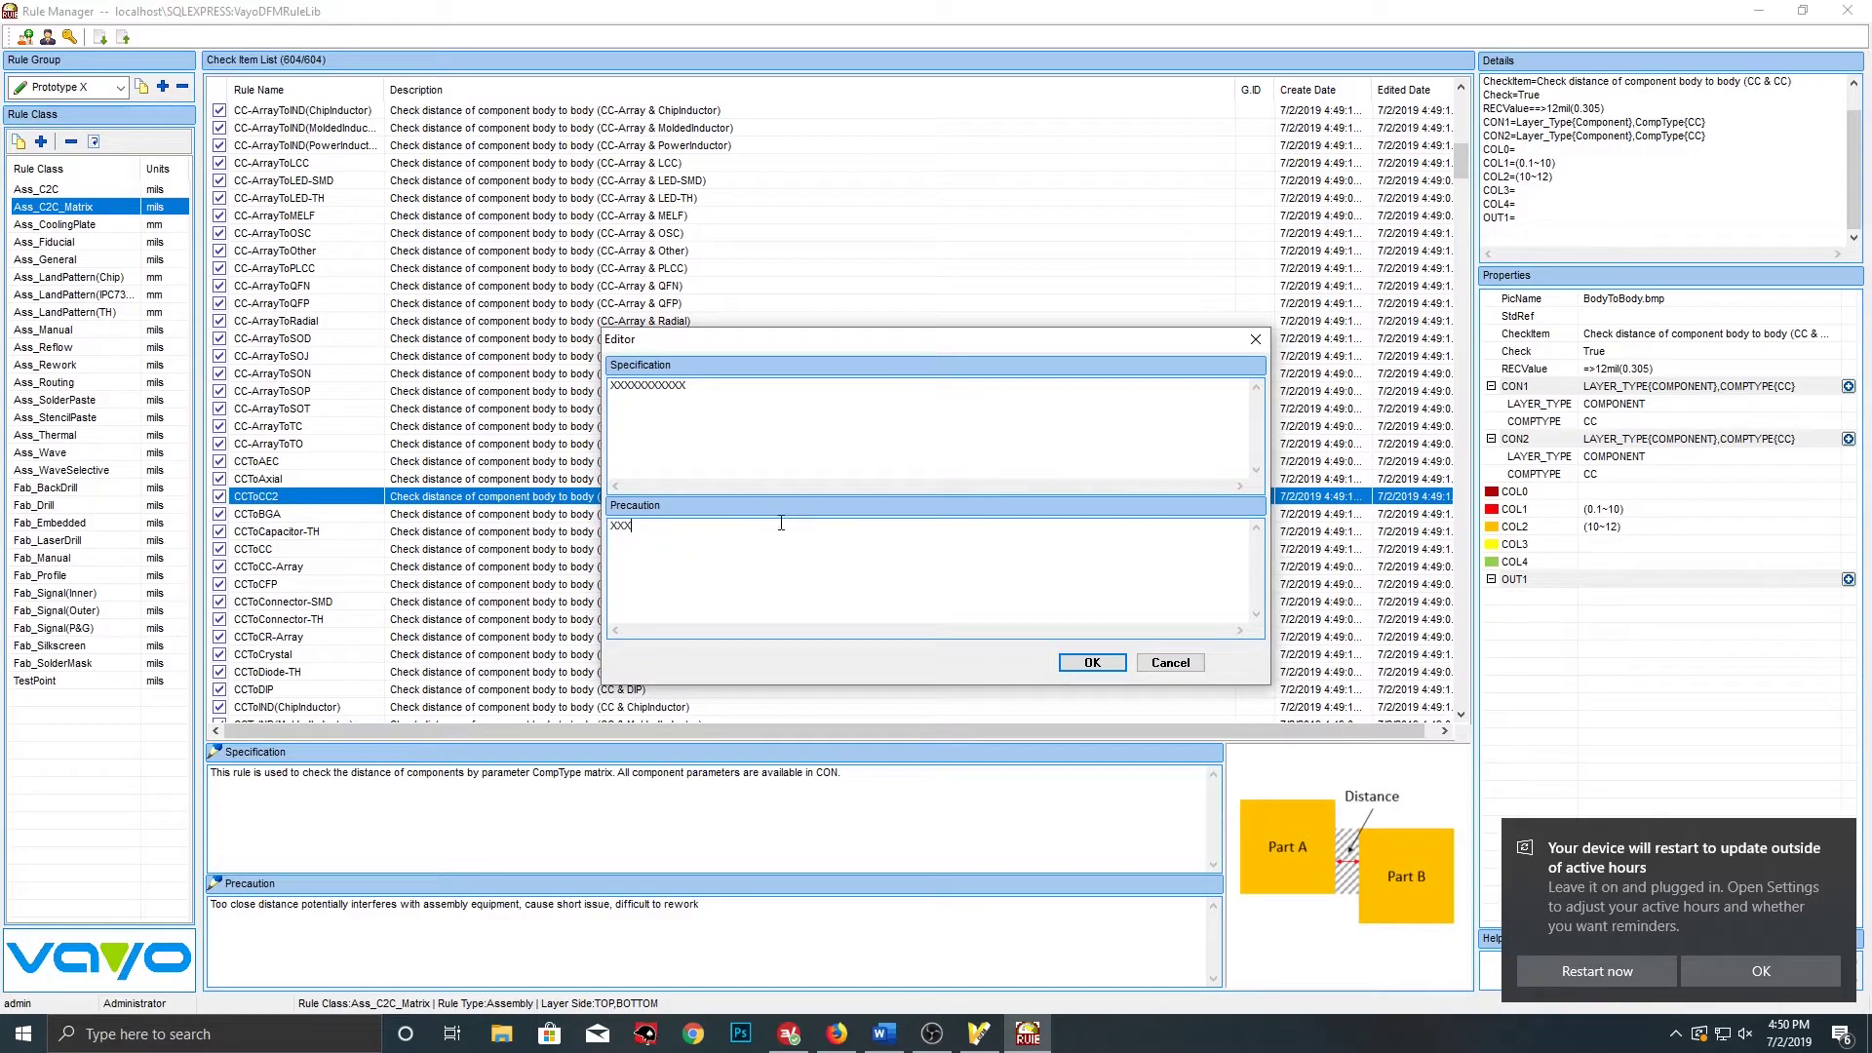
pyautogui.click(1170, 662)
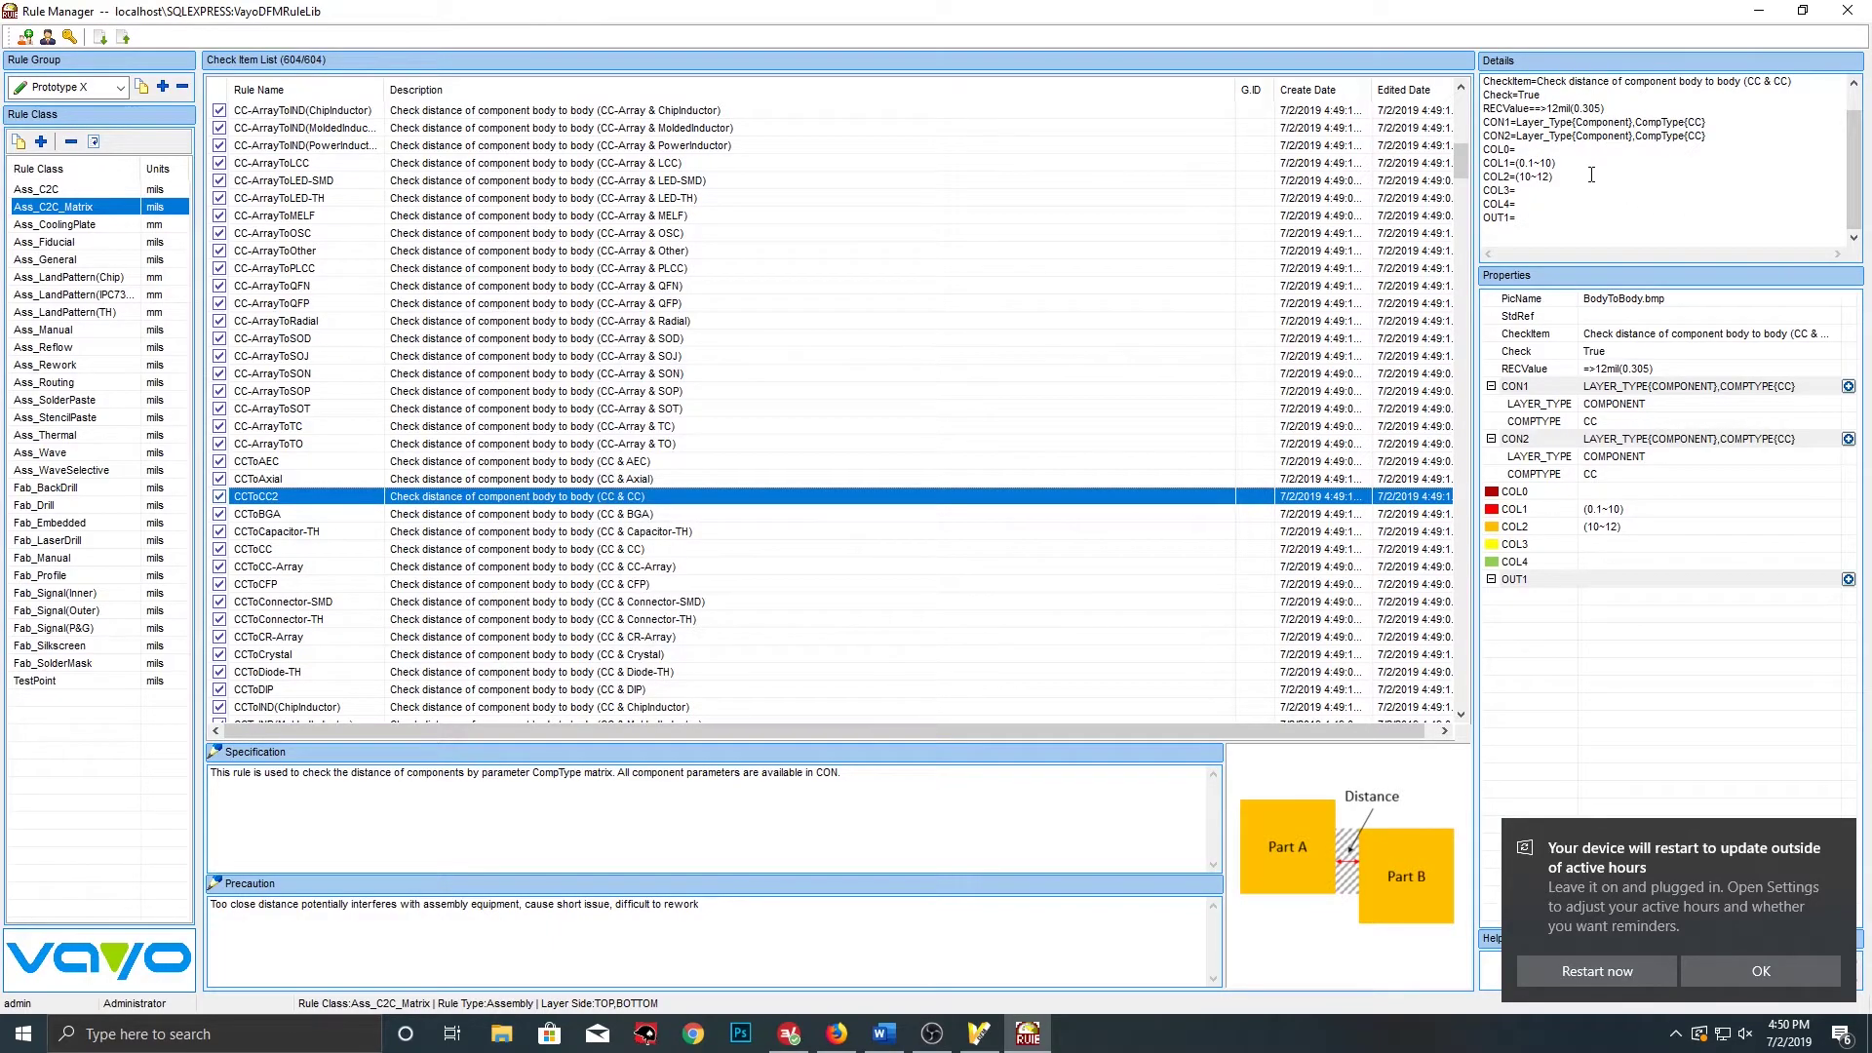
pyautogui.click(1645, 367)
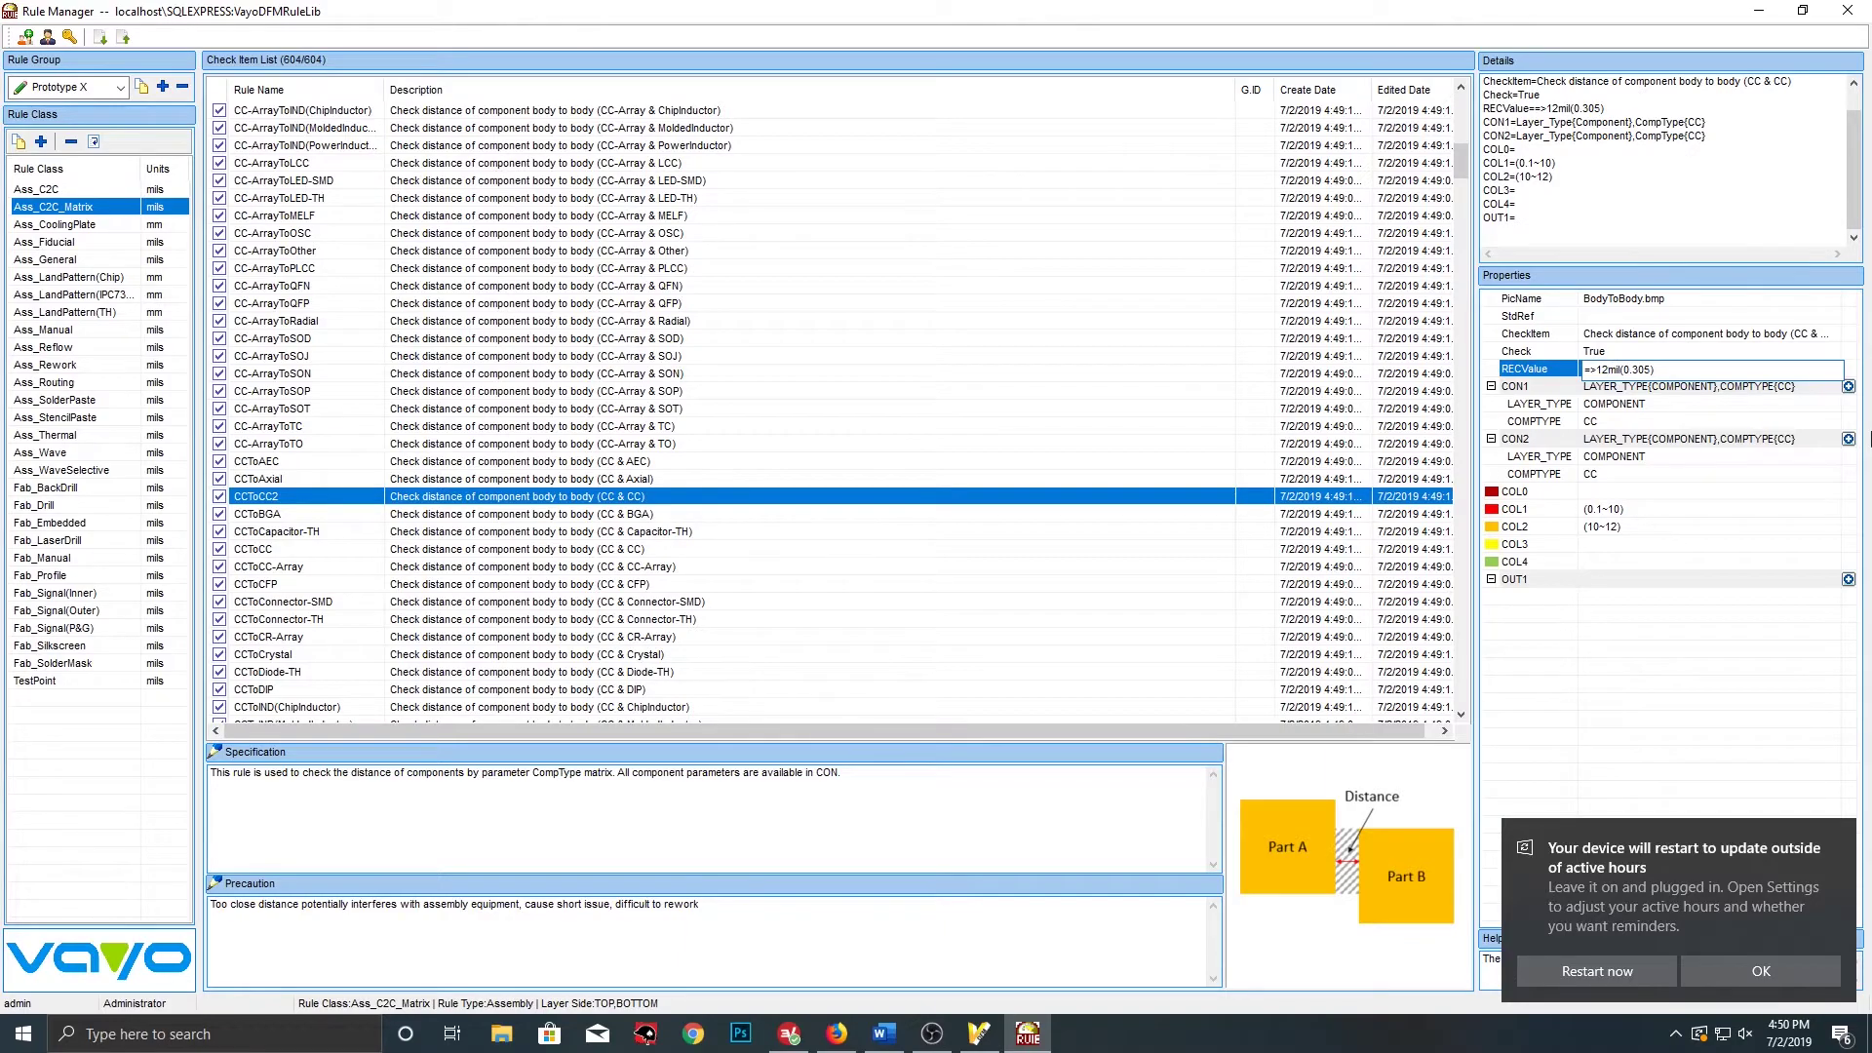
# Change RECValue to 10mil and add LAYER_SIDE, COMPSUBTYPE and PKG_TYPE keys to CON1
pyautogui.press('BackSpace')
pyautogui.press('BackSpace')
pyautogui.write('10')
pyautogui.click(1718, 408)
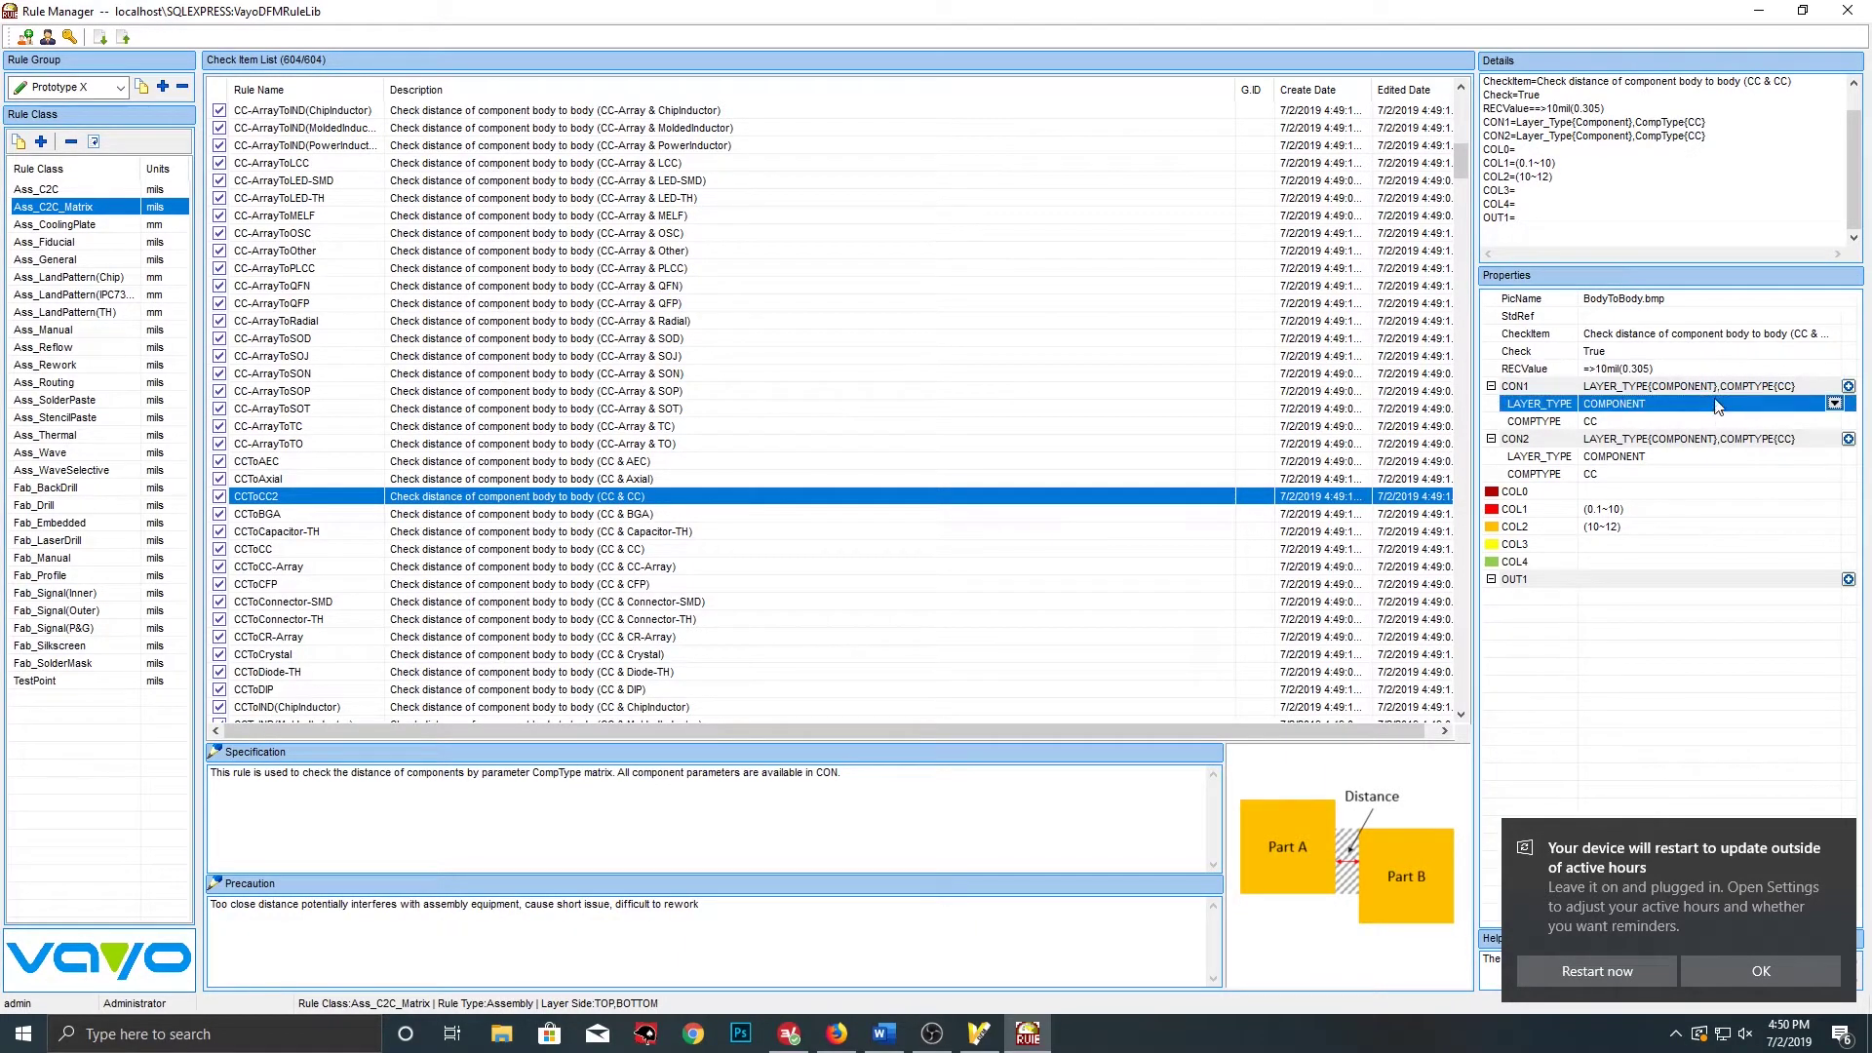
pyautogui.click(1849, 387)
pyautogui.click(1849, 387)
pyautogui.click(504, 206)
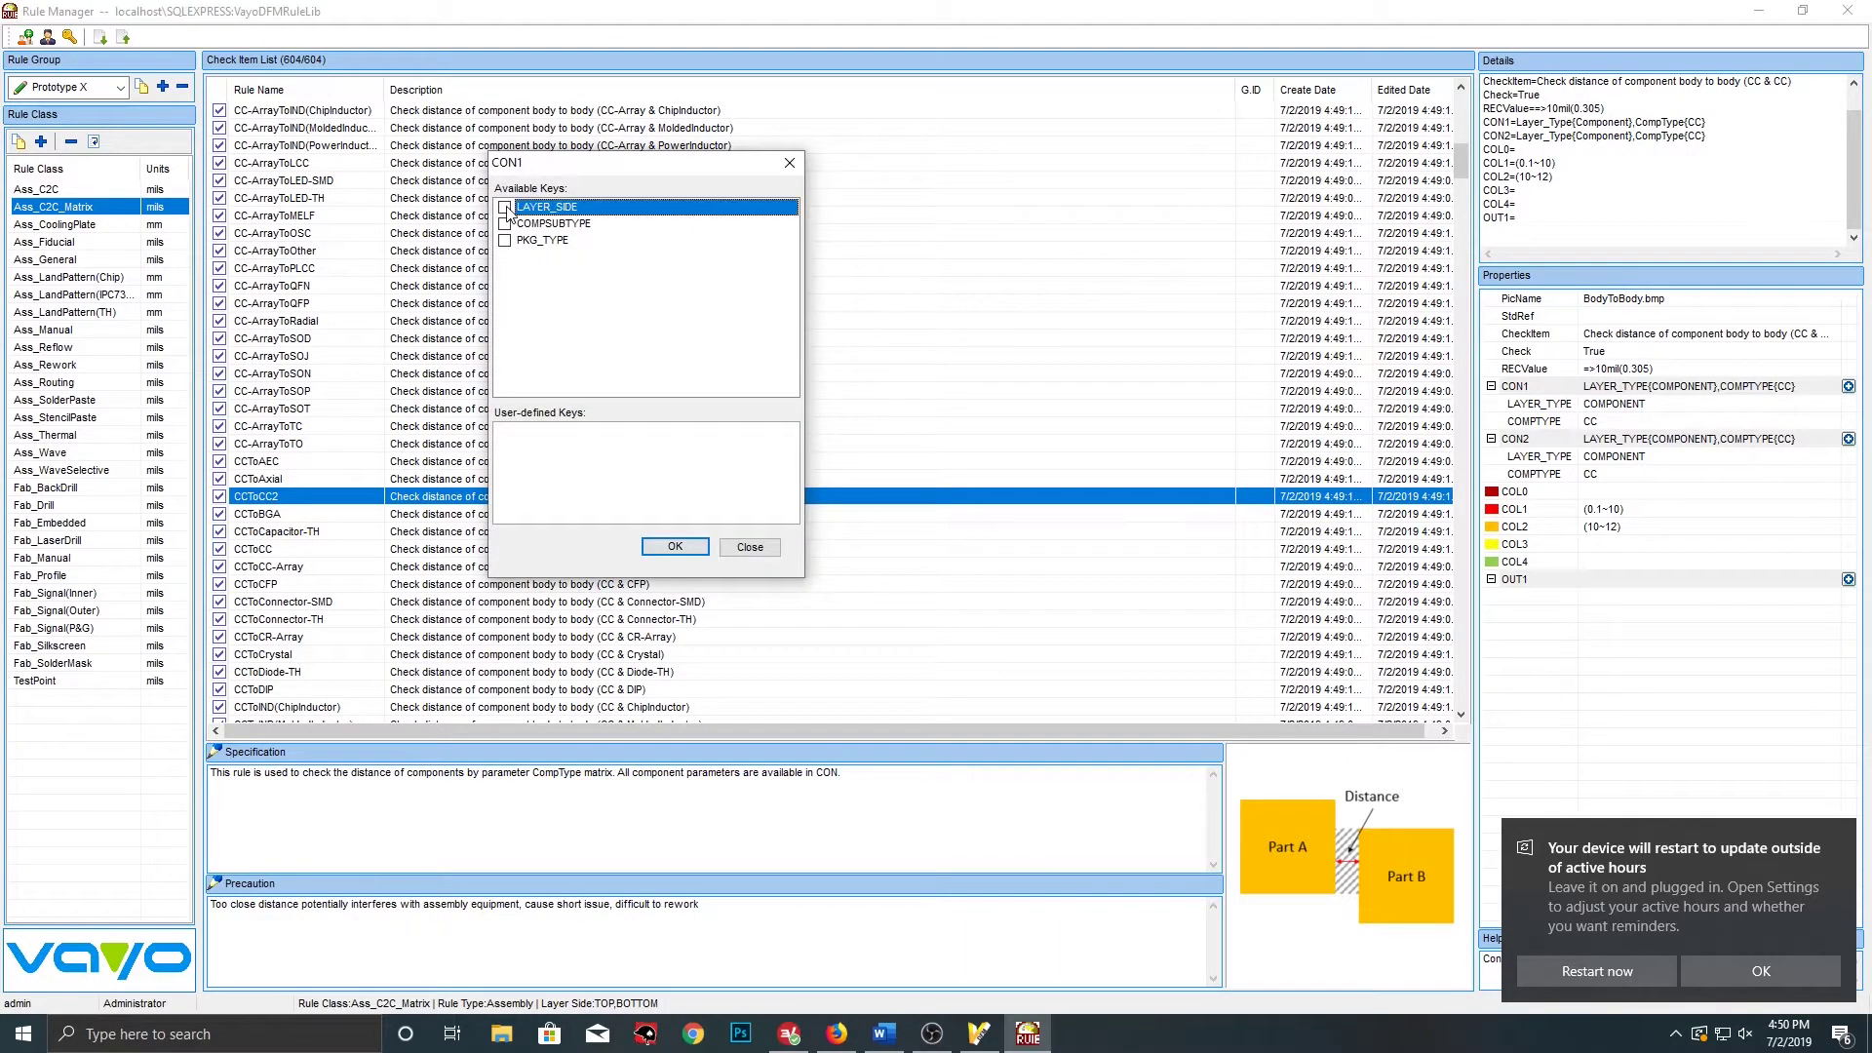
pyautogui.click(504, 223)
pyautogui.click(504, 241)
pyautogui.click(675, 546)
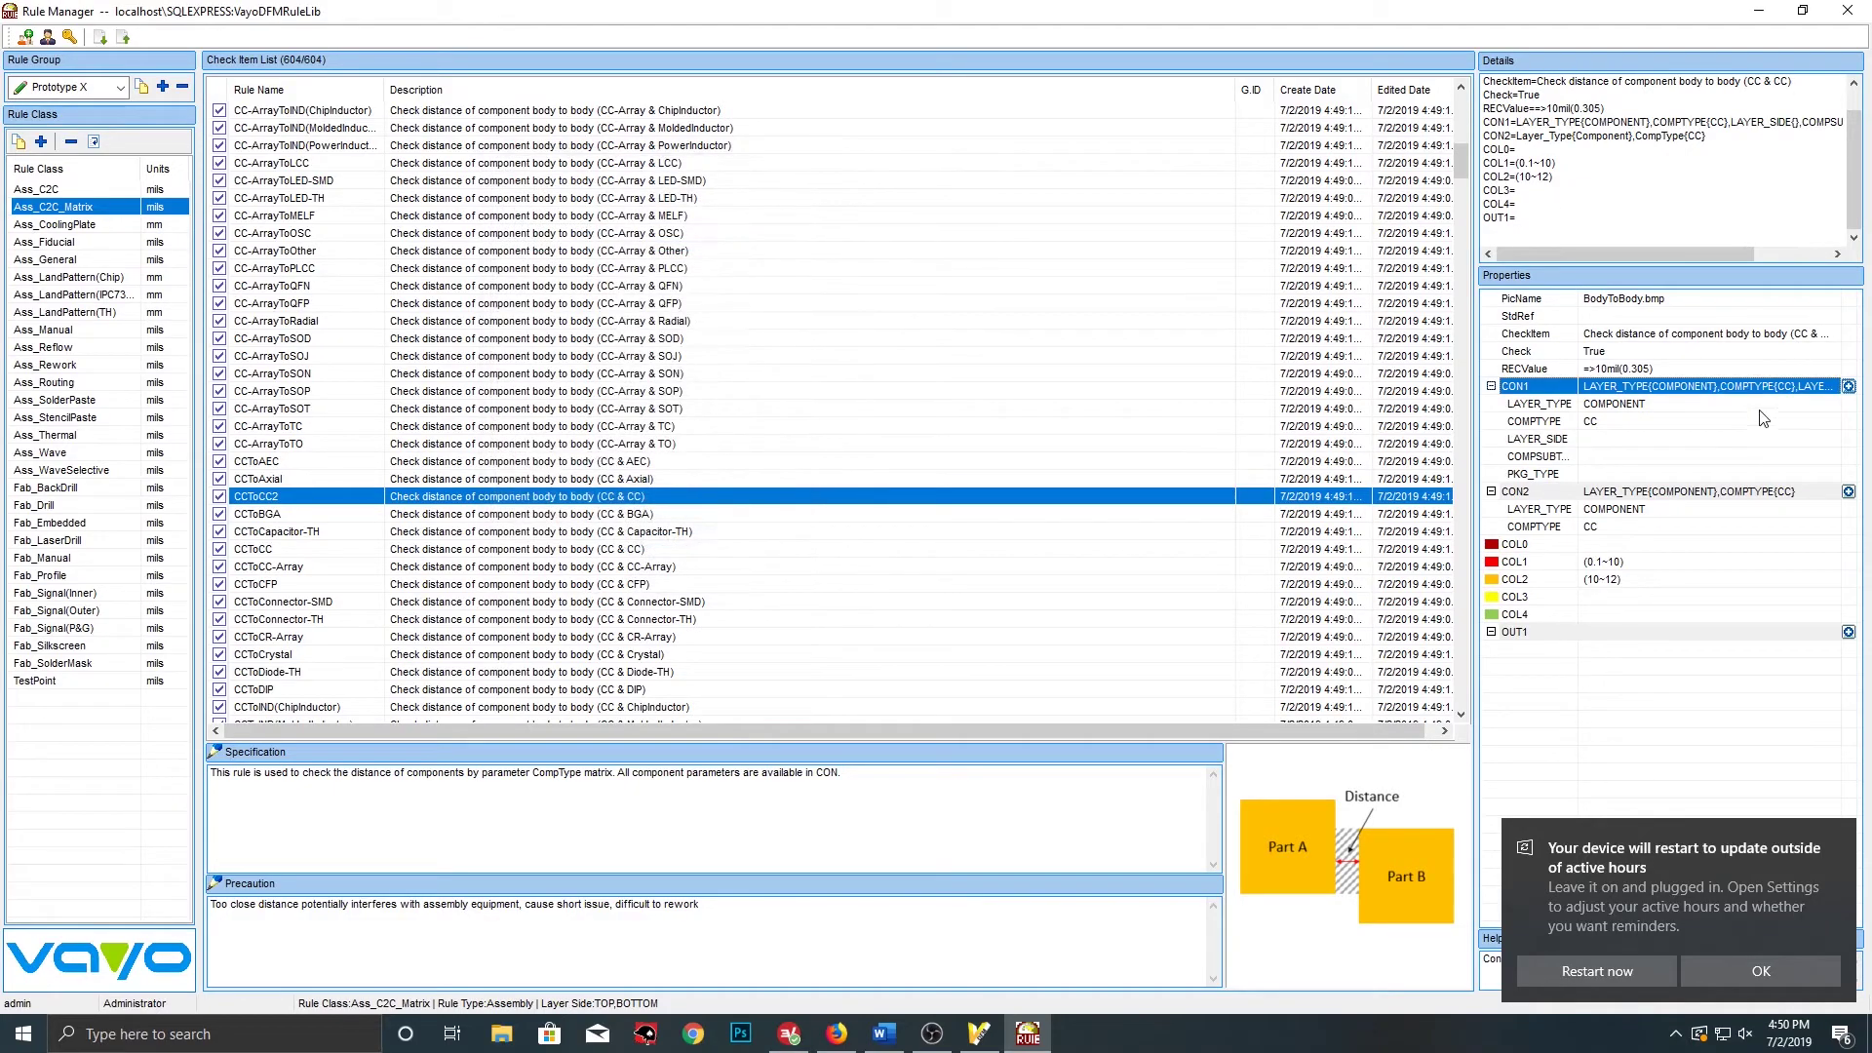
# Set CON1's component types to CC, CR and IND
pyautogui.click(1668, 424)
pyautogui.click(1834, 422)
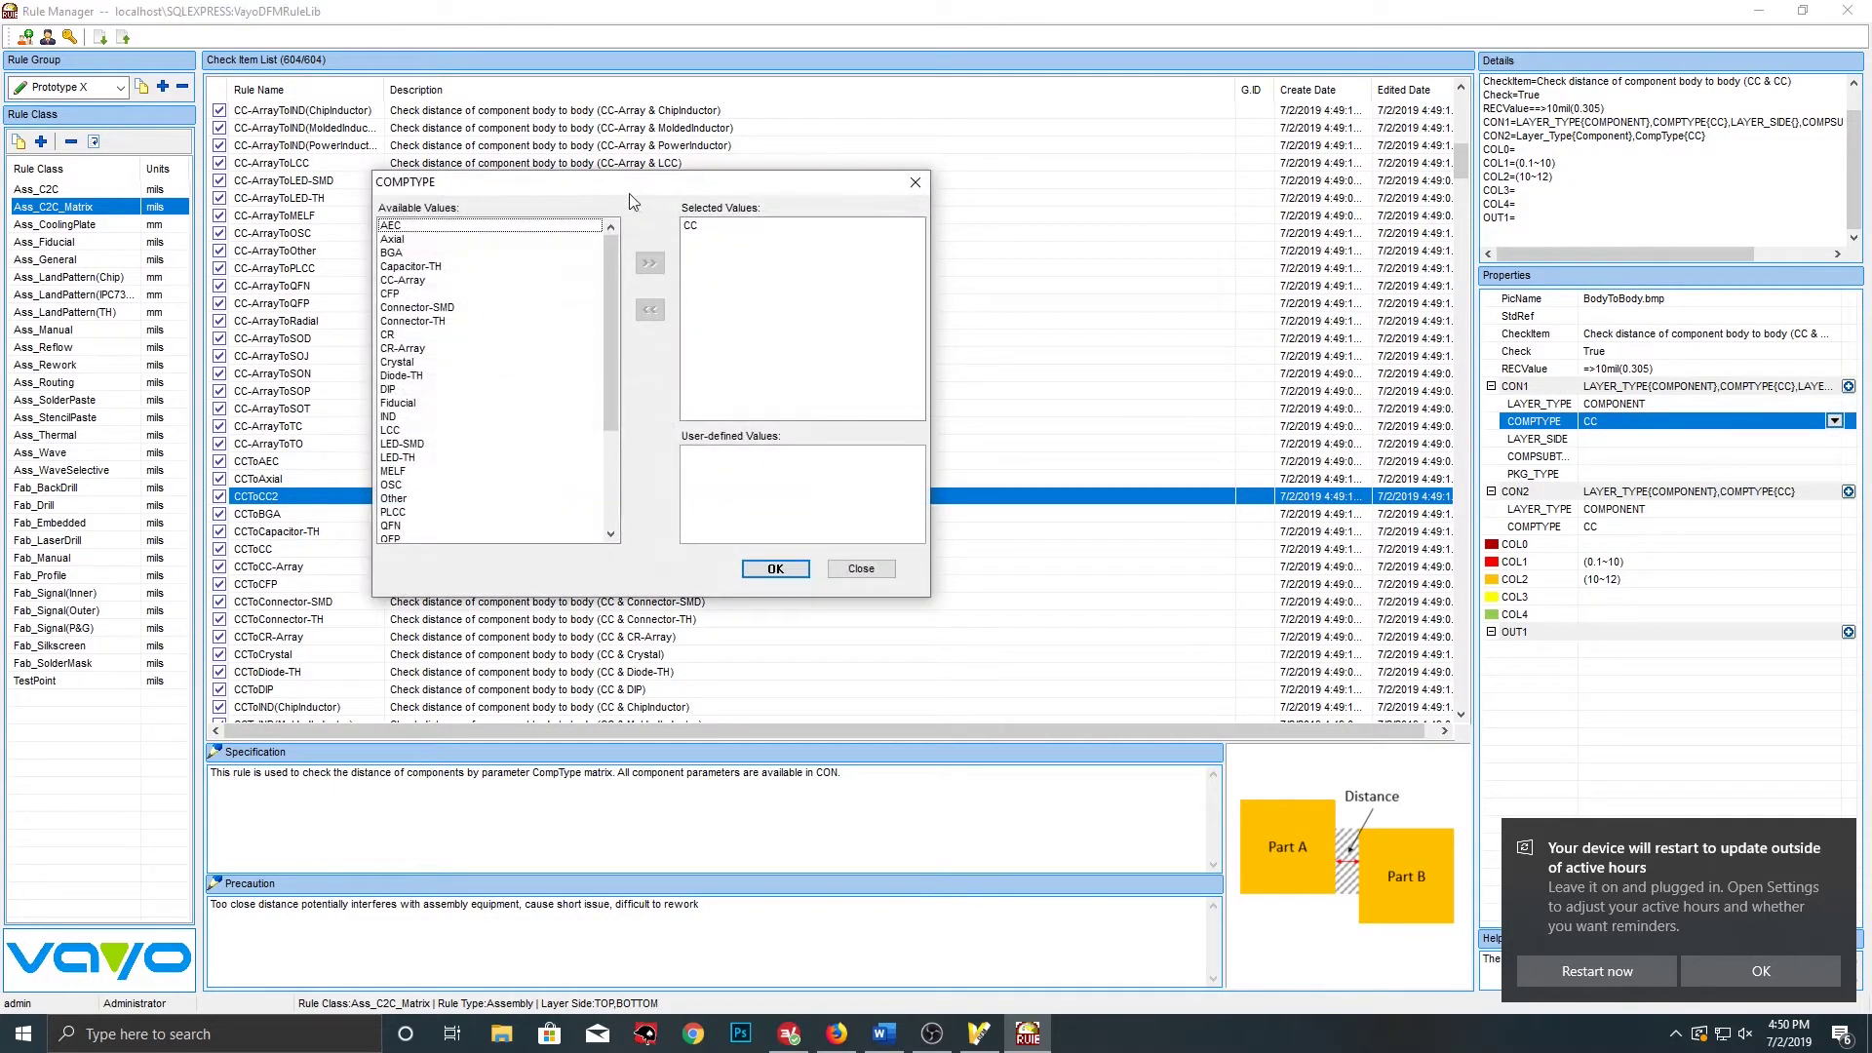
pyautogui.click(414, 335)
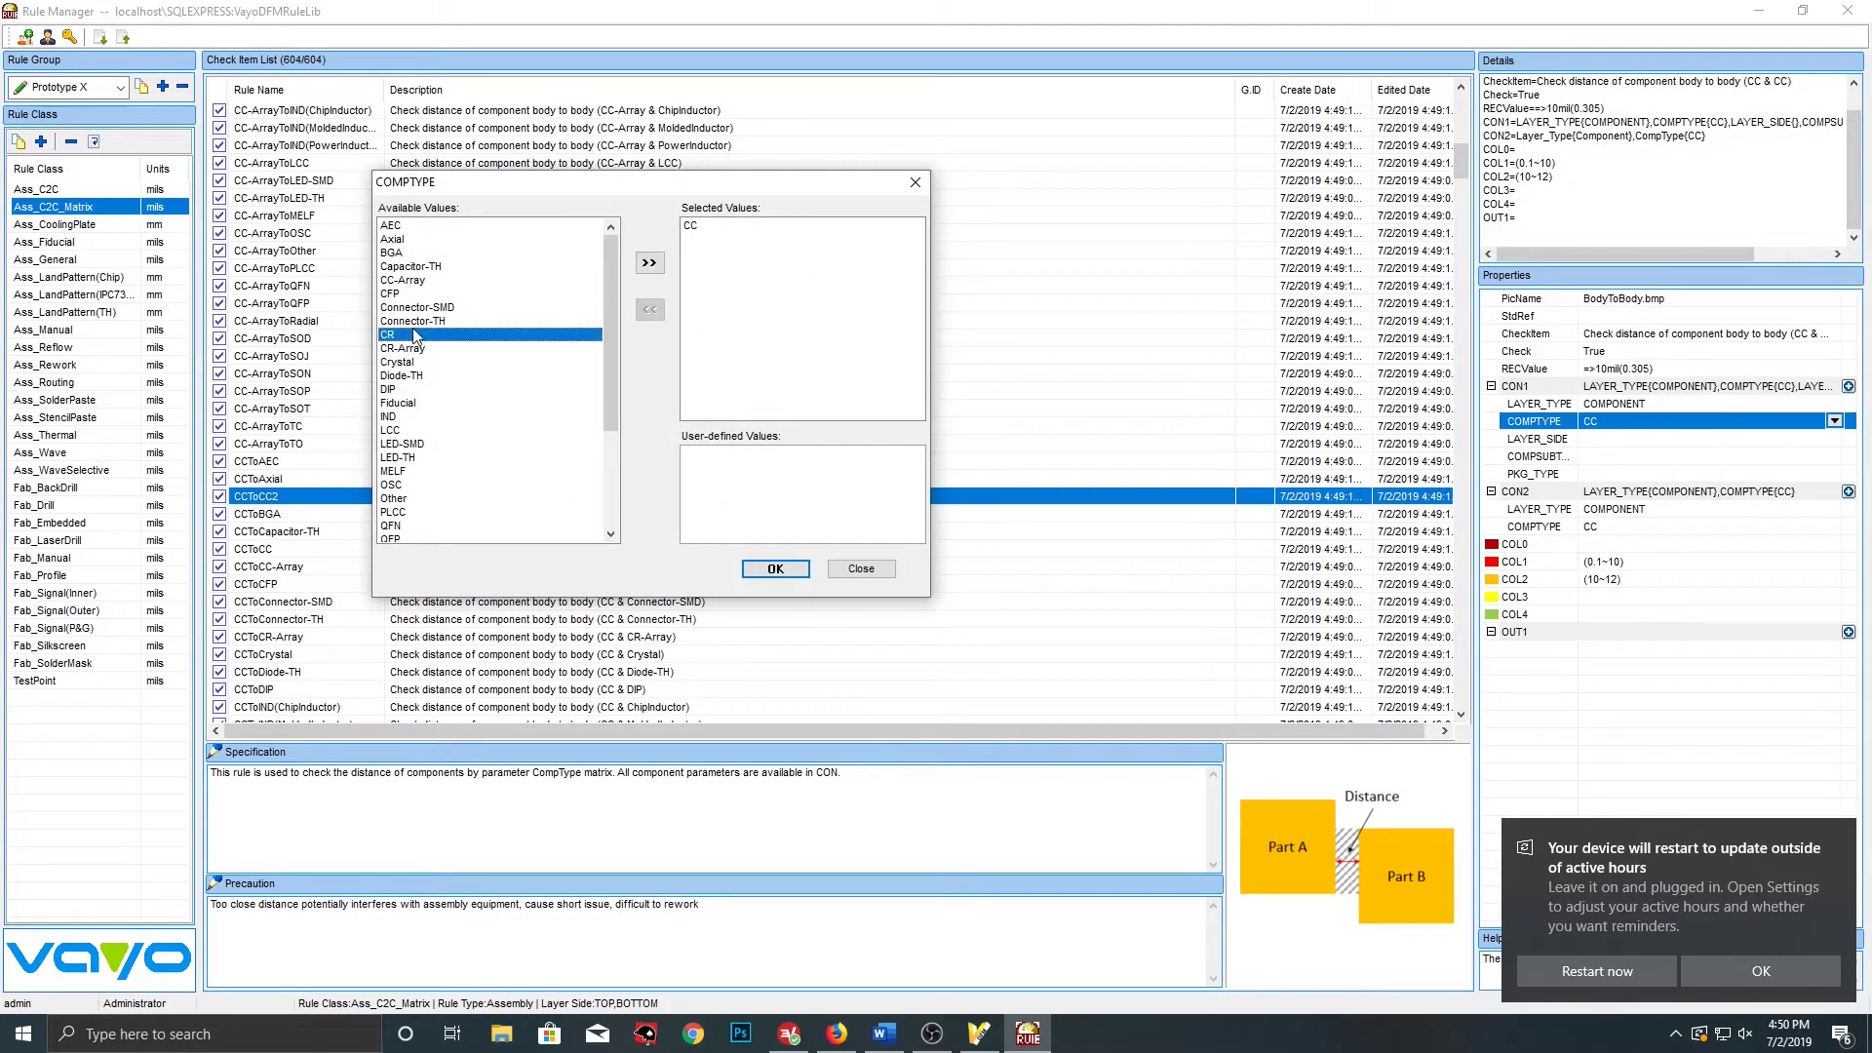
pyautogui.click(650, 263)
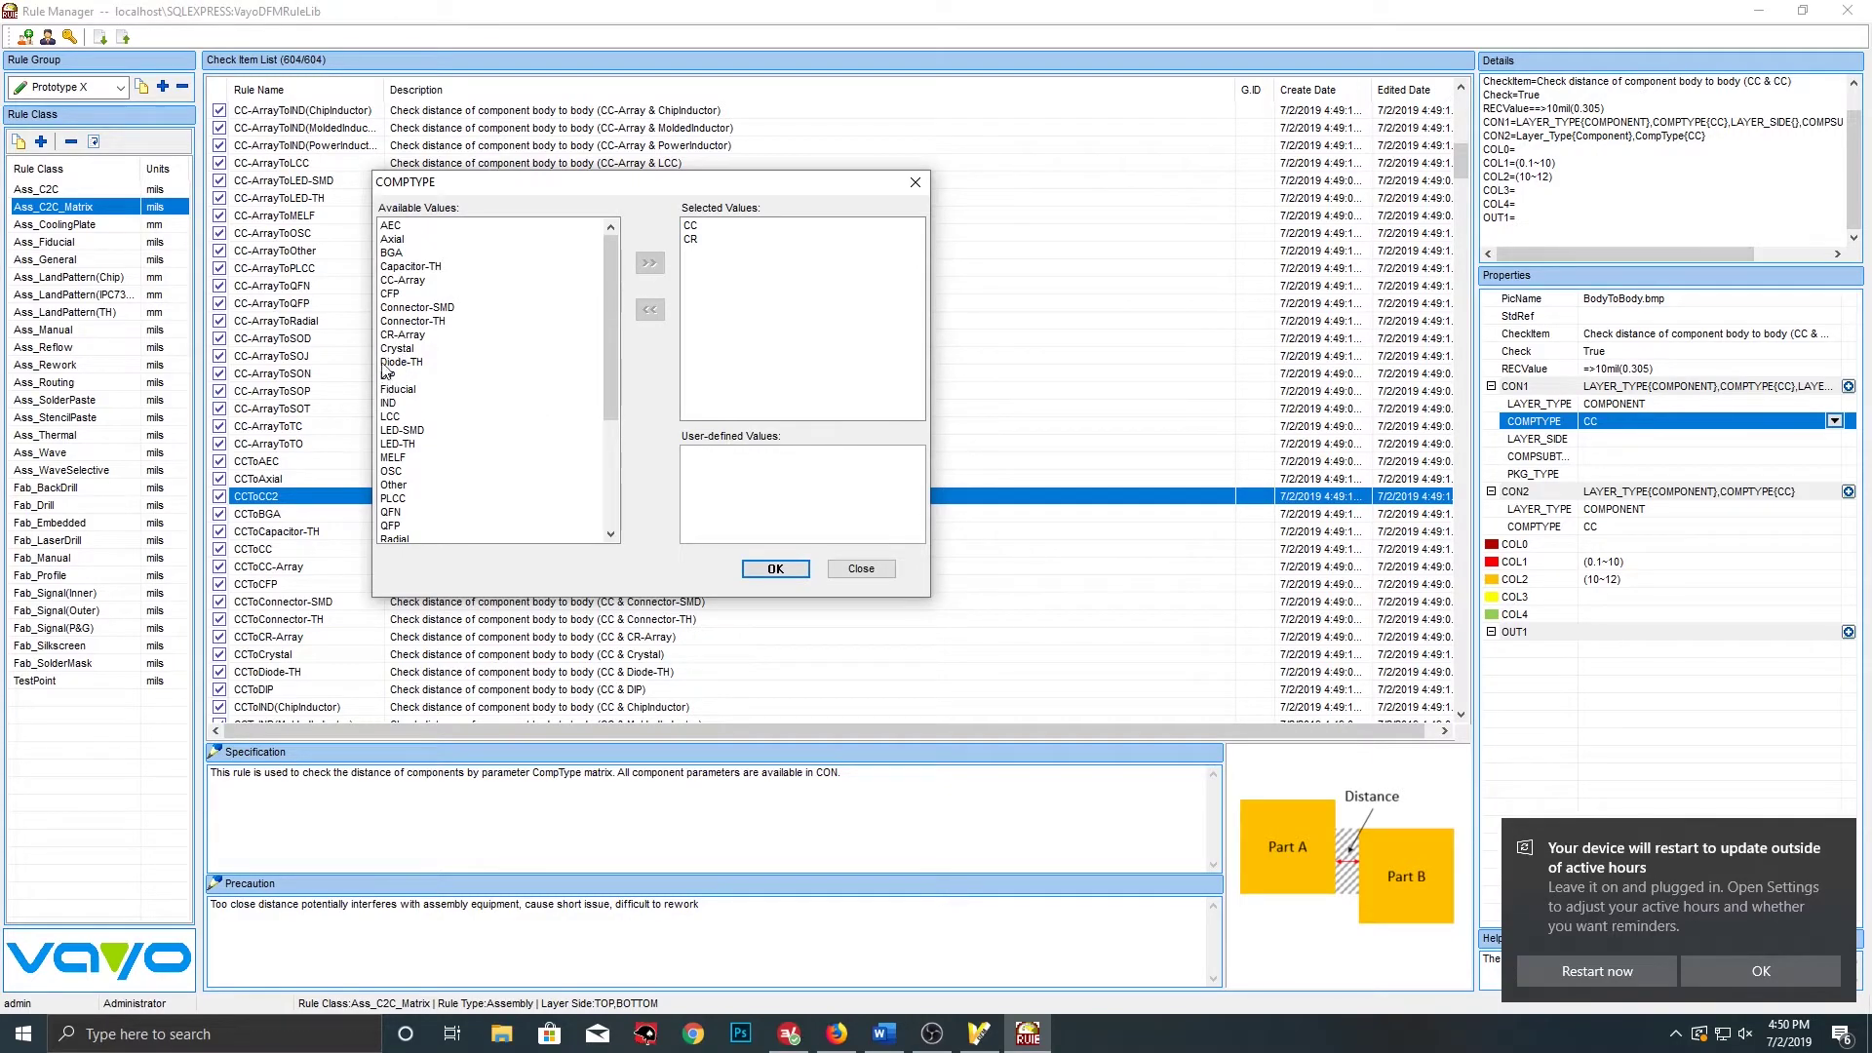
pyautogui.click(410, 404)
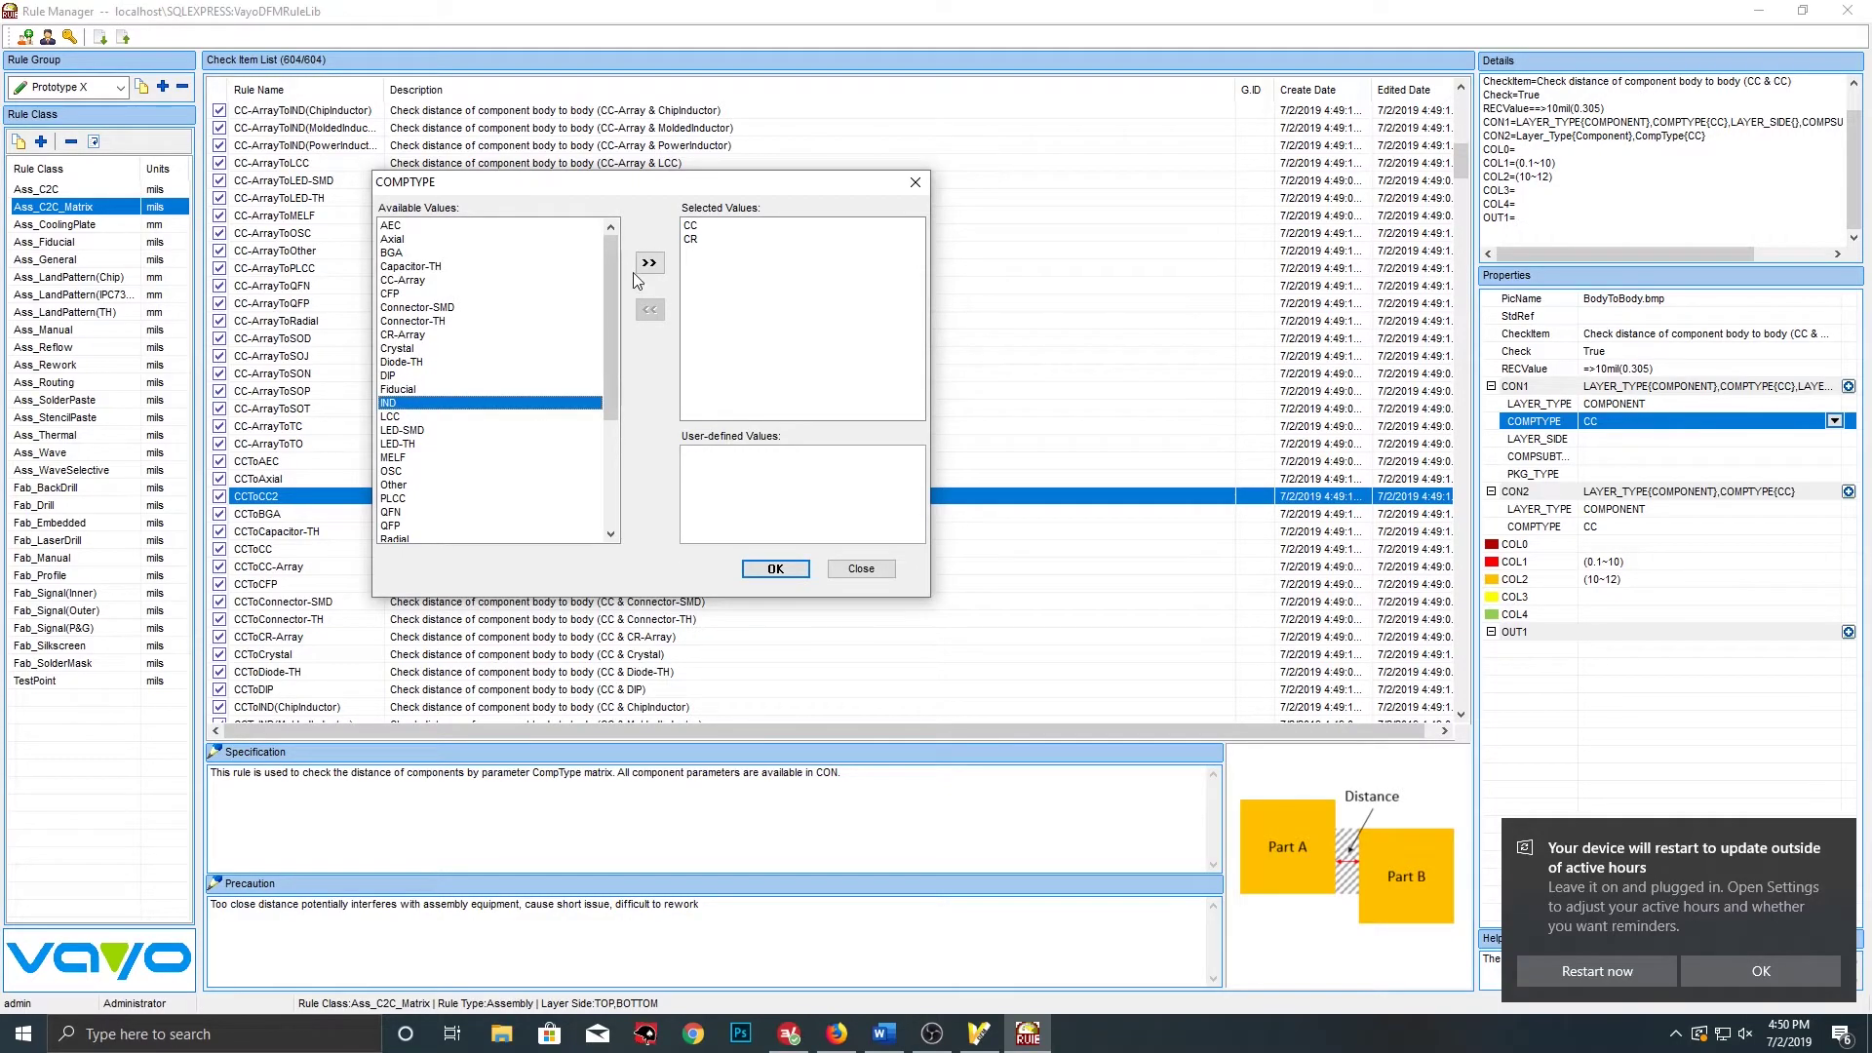
pyautogui.click(650, 263)
pyautogui.click(775, 569)
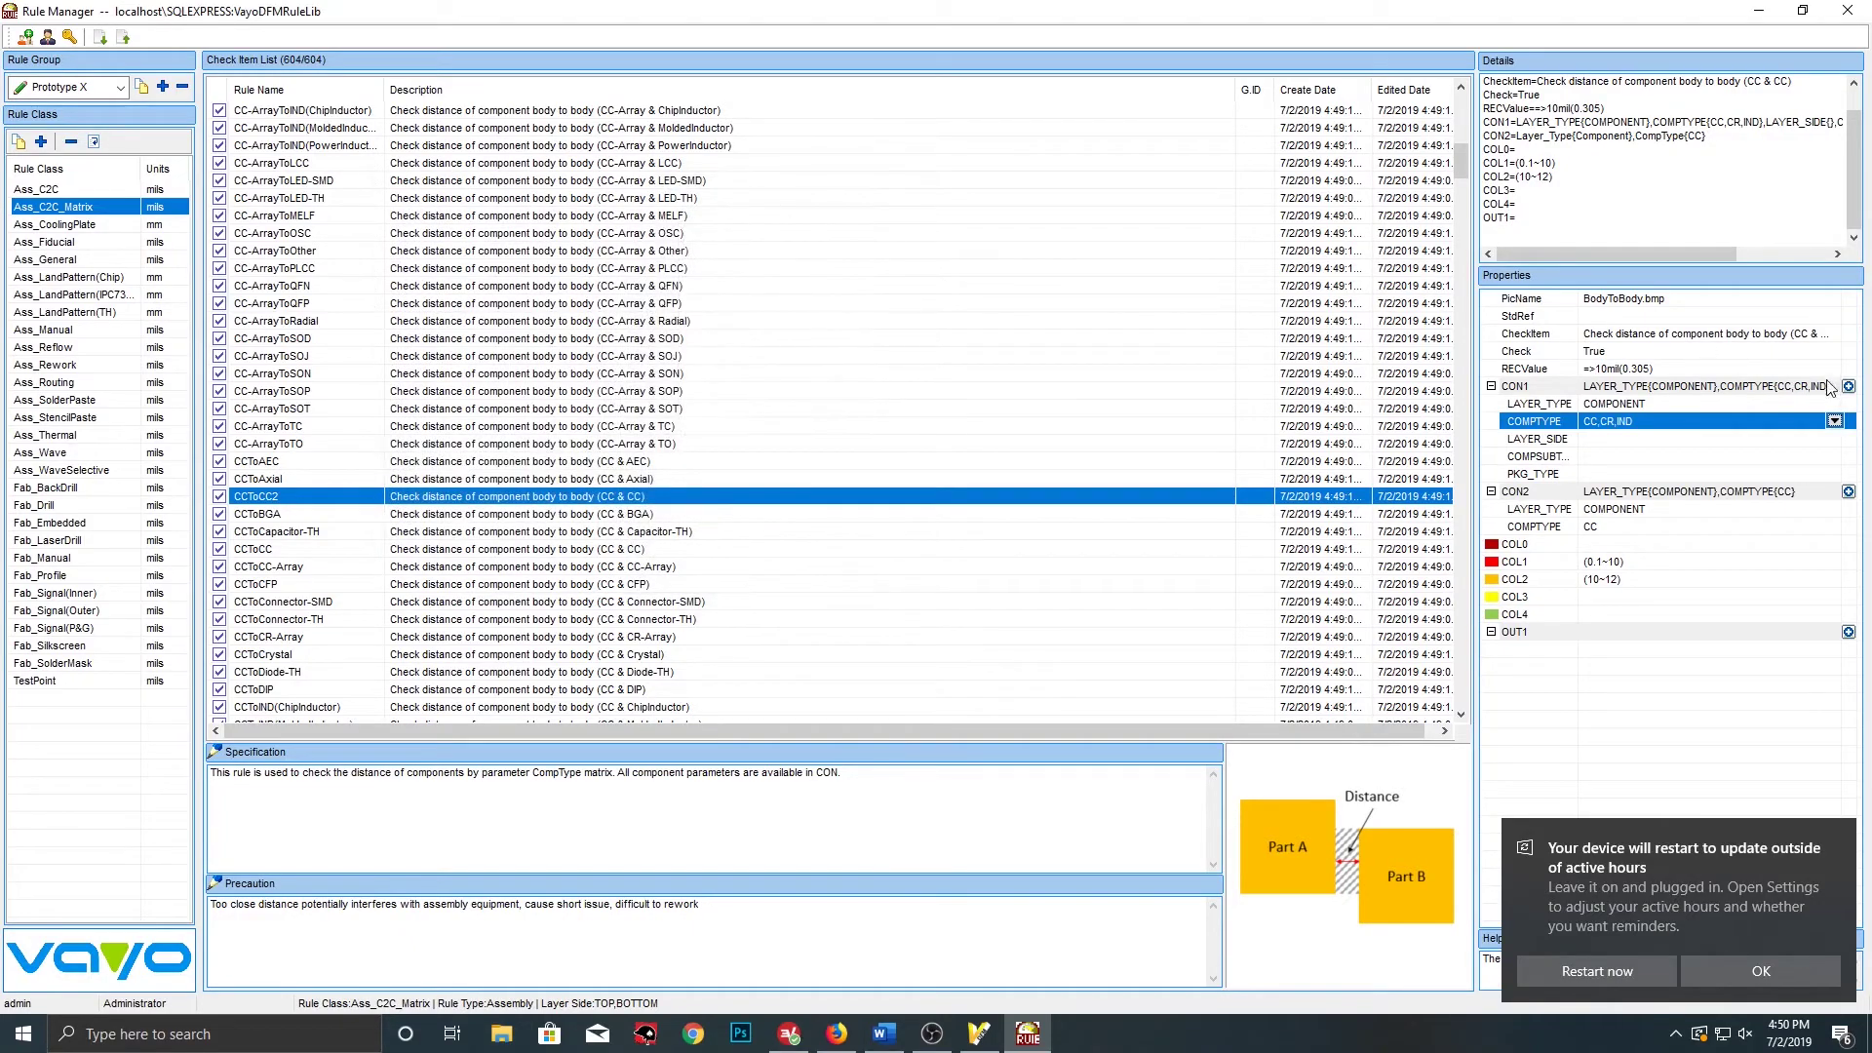
# Set CON1's layer side to Top and Bottom
pyautogui.click(1624, 440)
pyautogui.click(1834, 439)
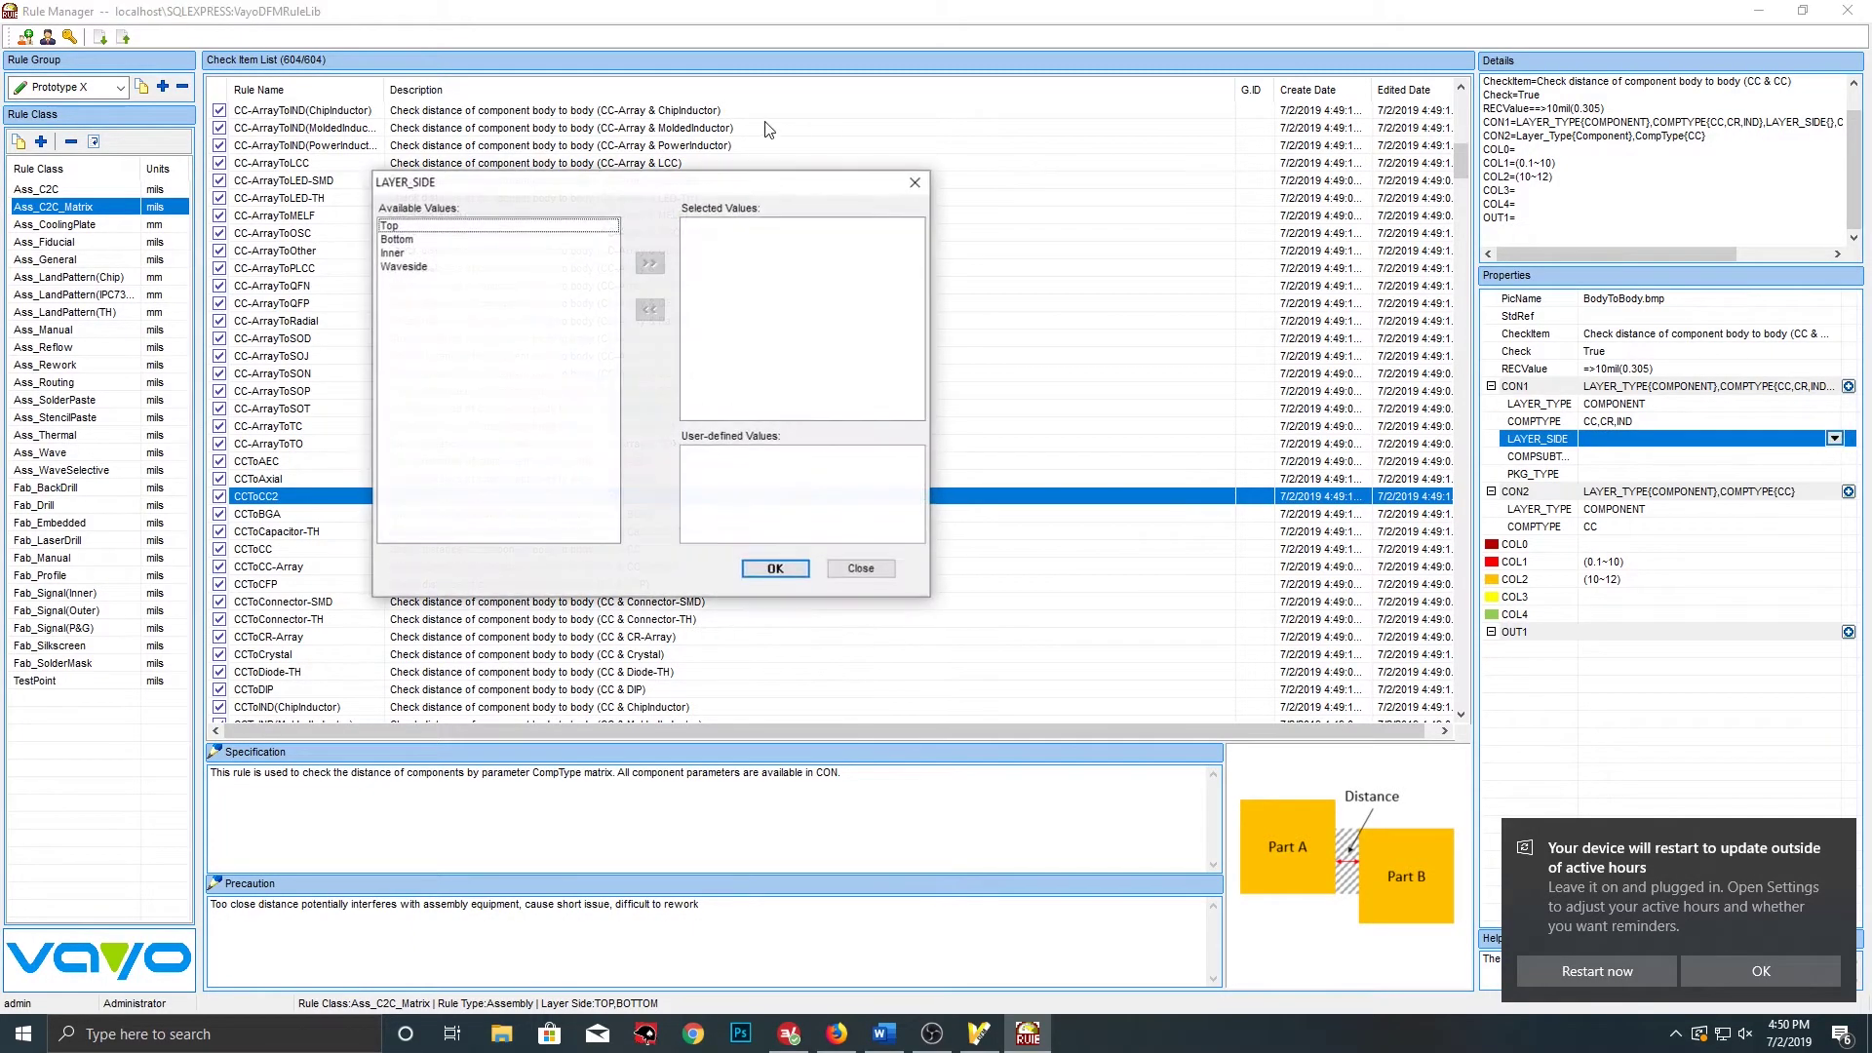
pyautogui.click(395, 225)
pyautogui.click(649, 263)
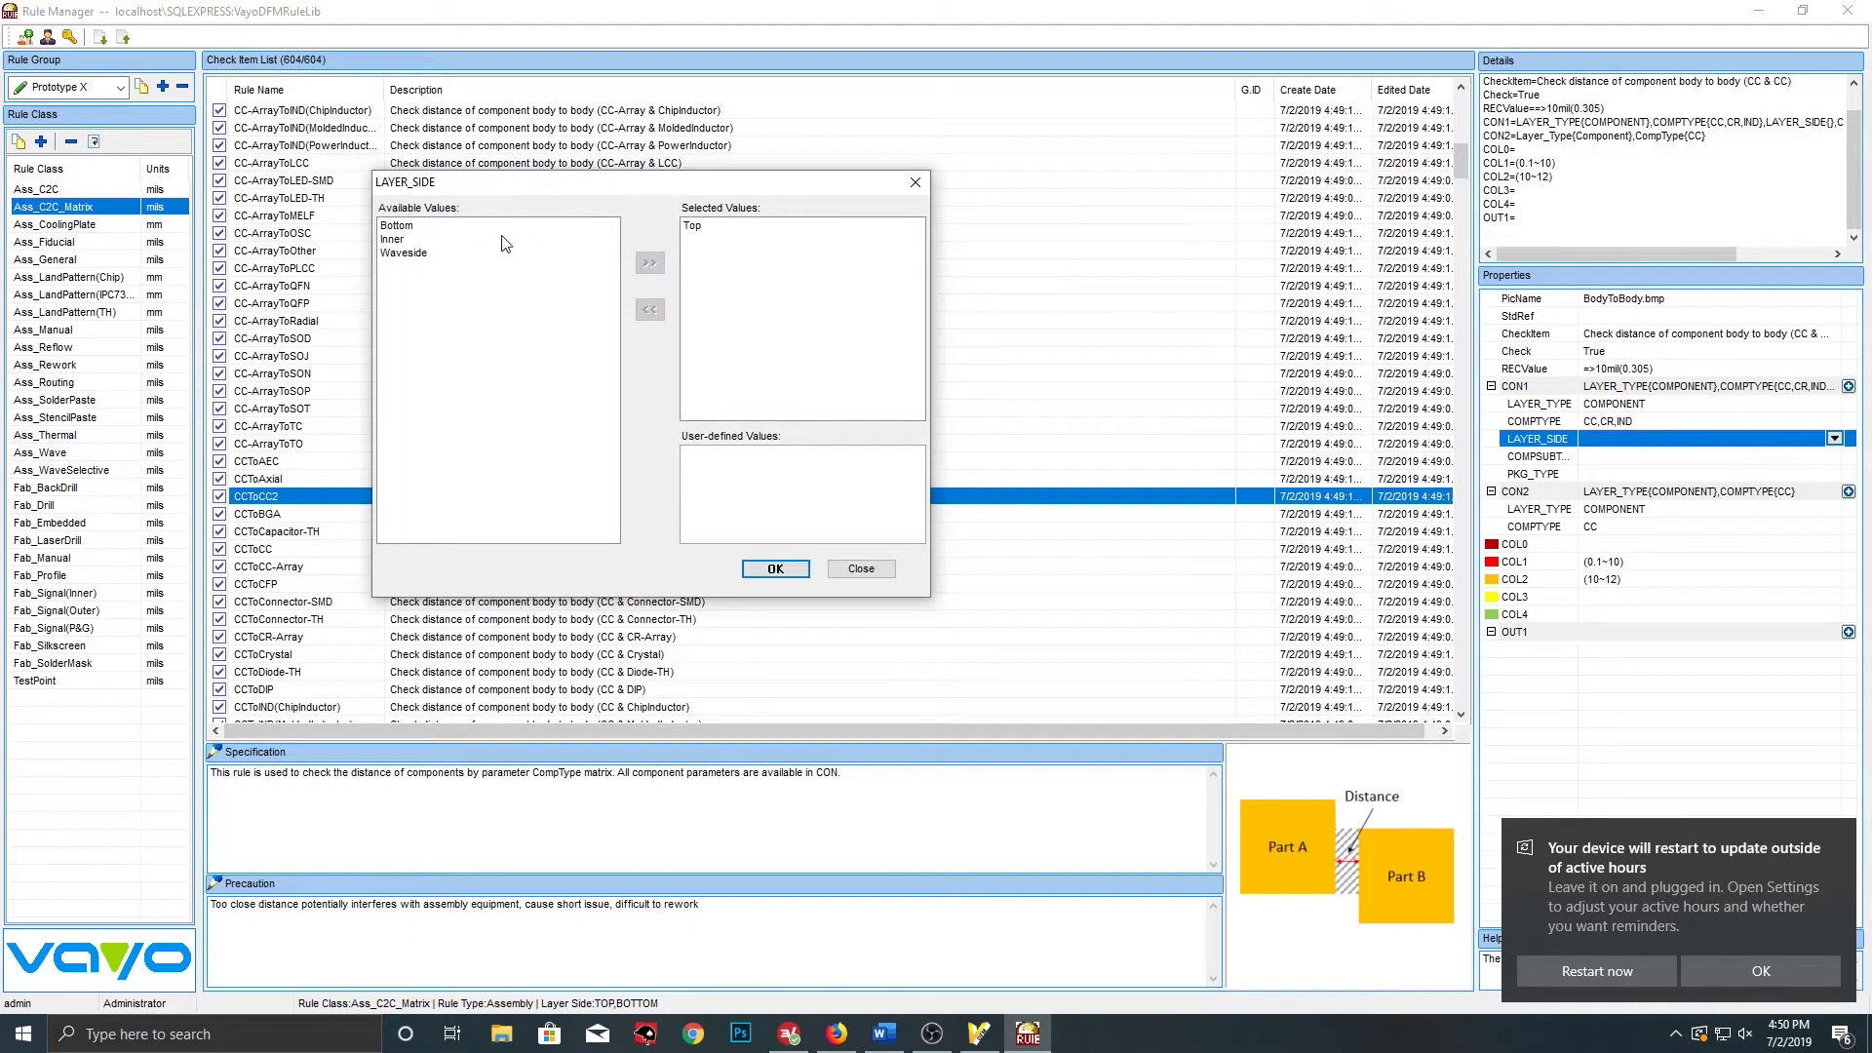
pyautogui.click(409, 229)
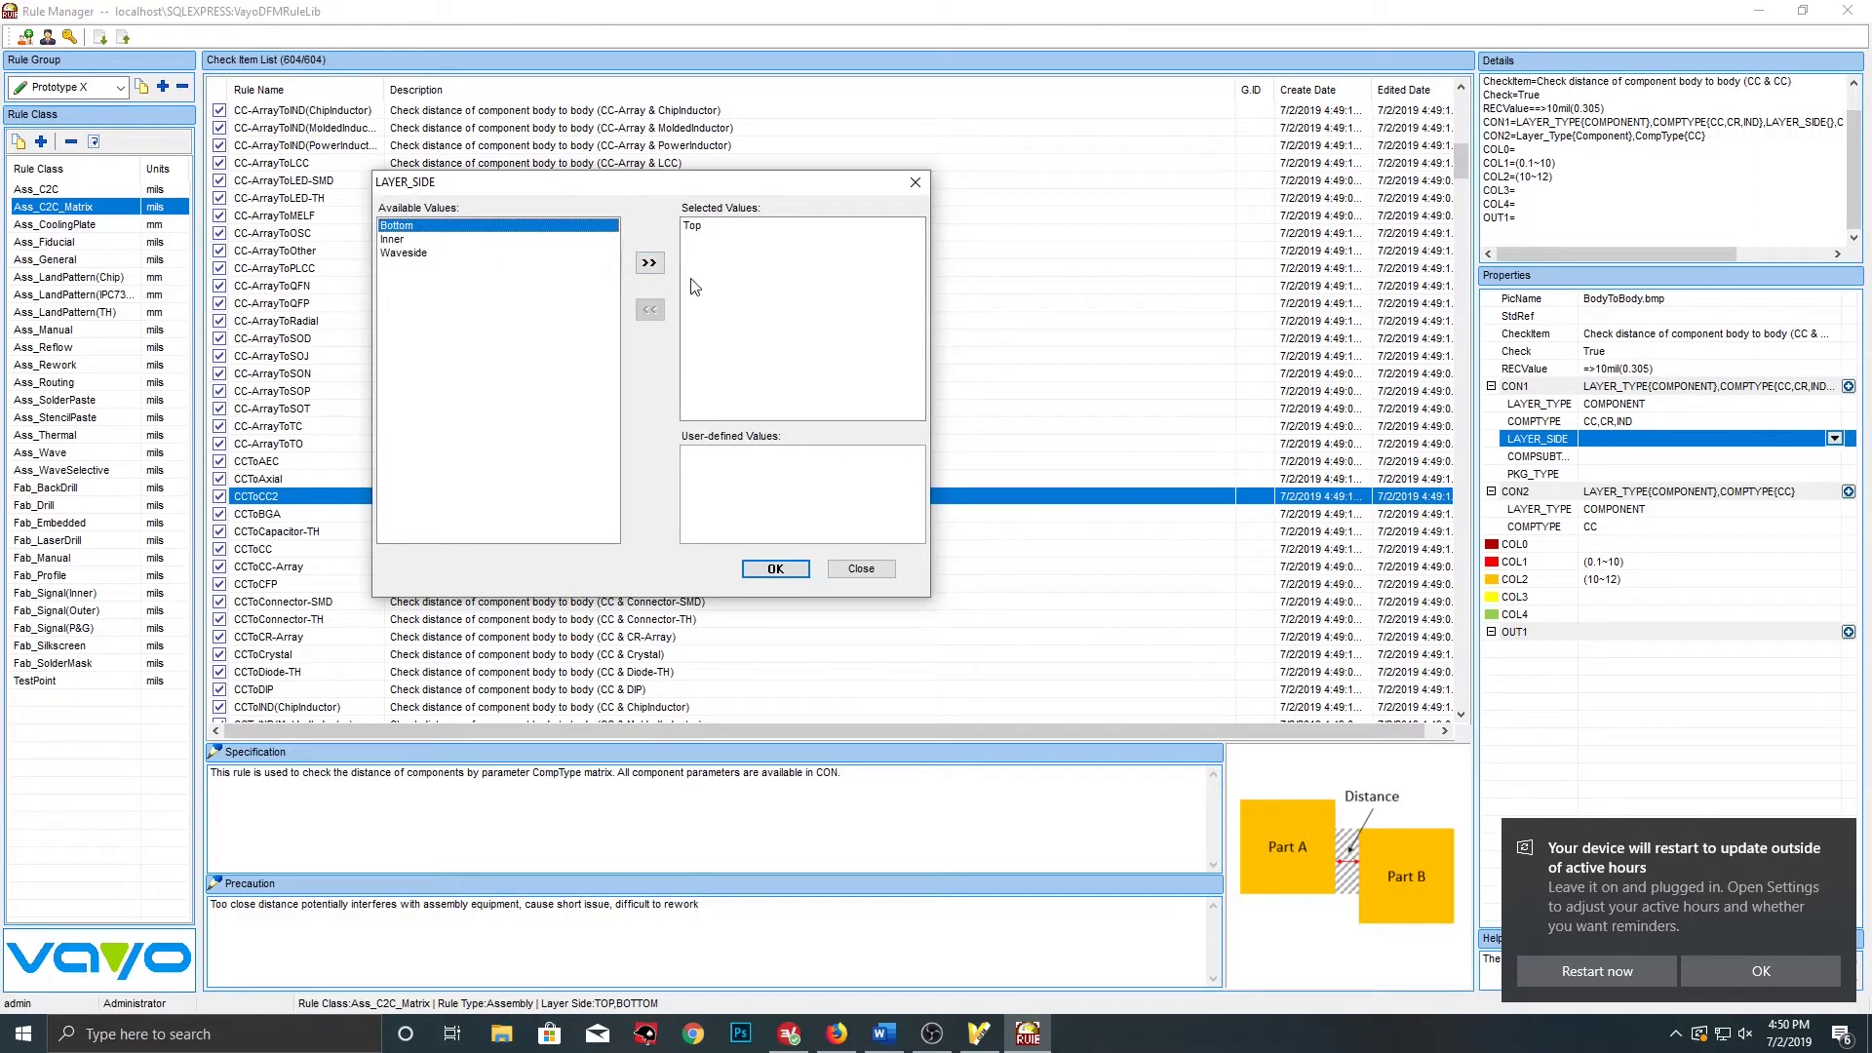
pyautogui.click(650, 263)
pyautogui.click(776, 569)
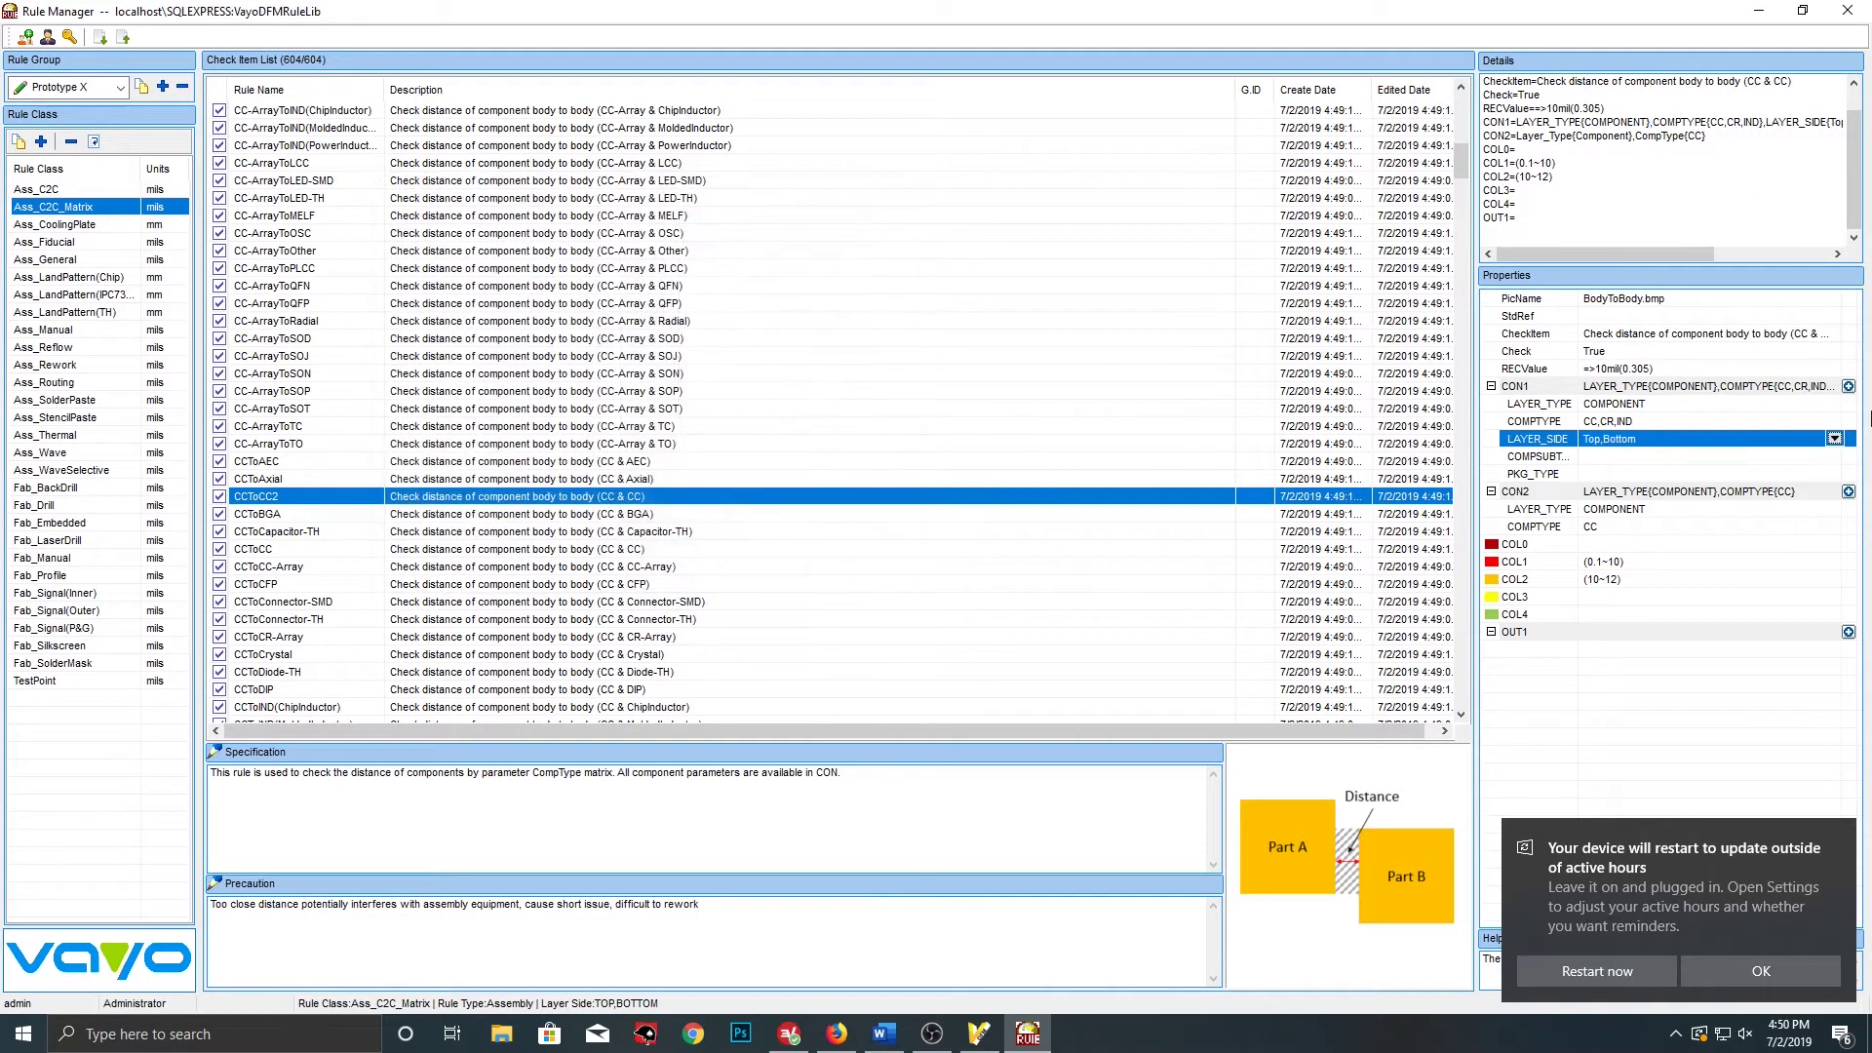
# Set CON1's component subtypes to 0402, 0805 and 0603
pyautogui.click(1794, 477)
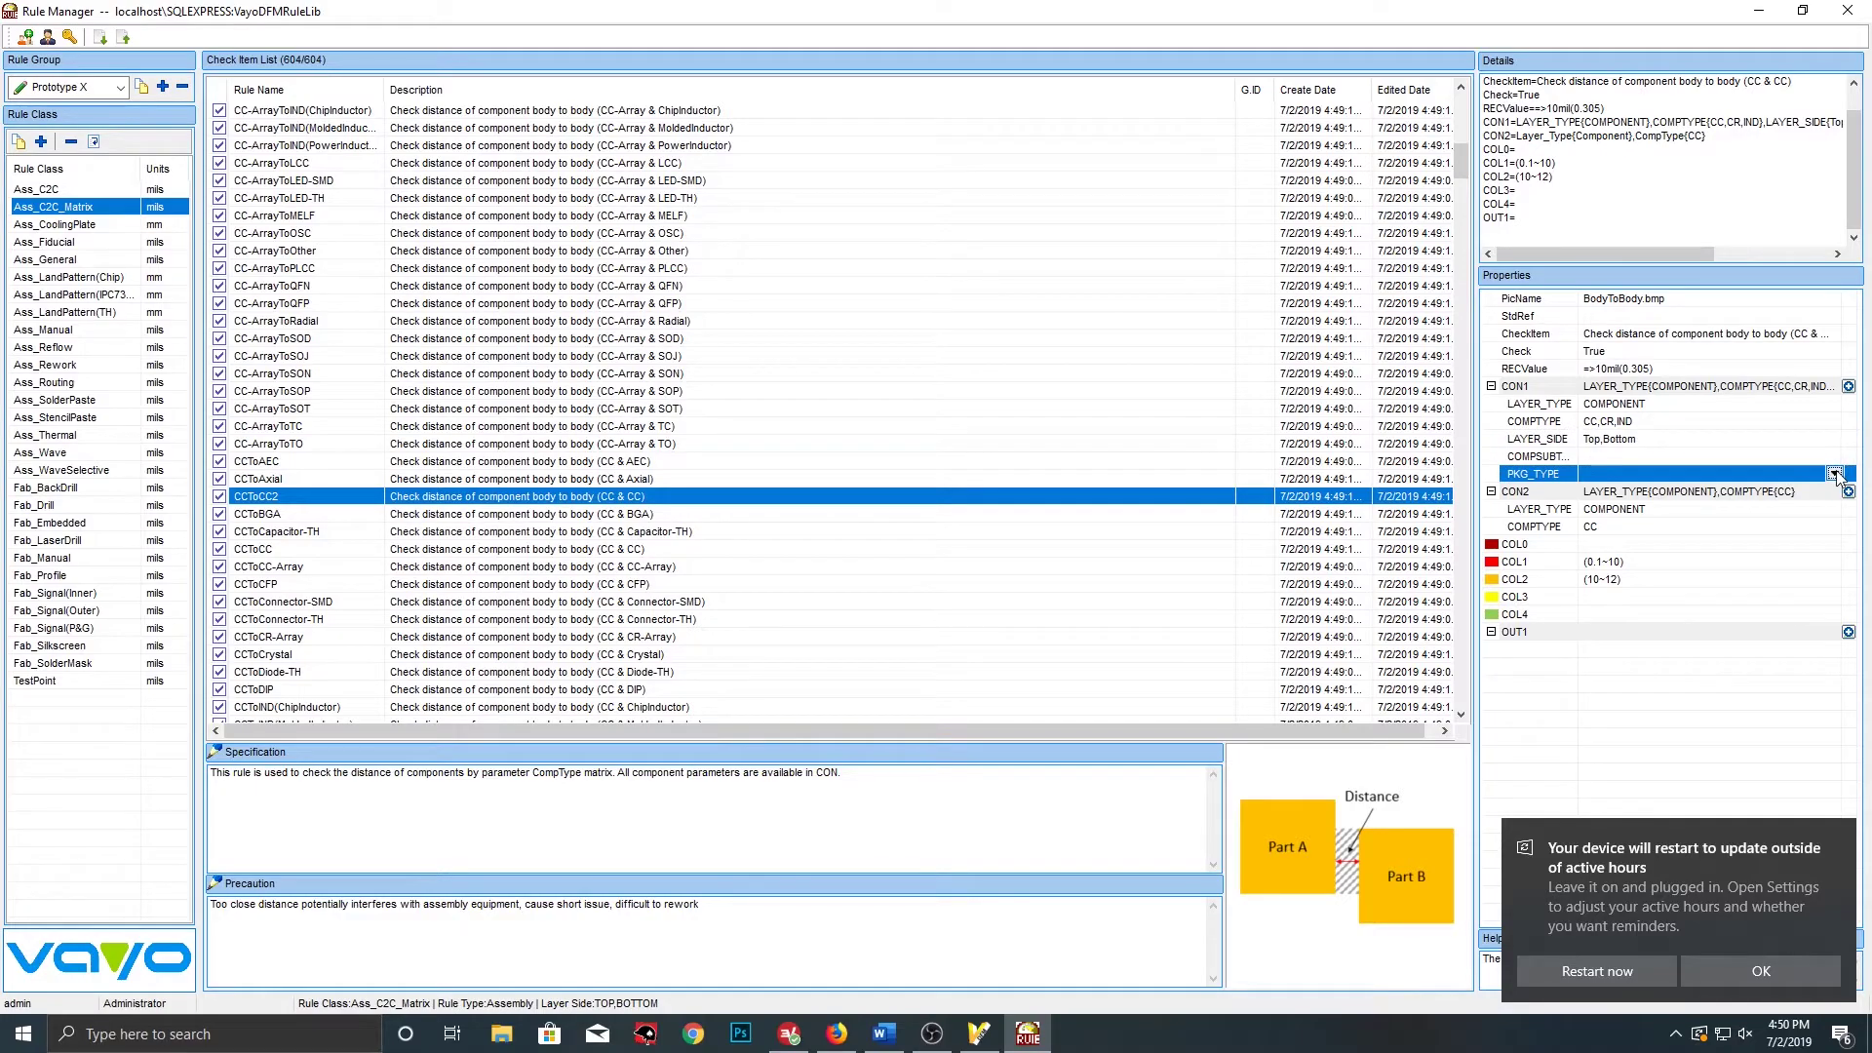
pyautogui.click(1835, 459)
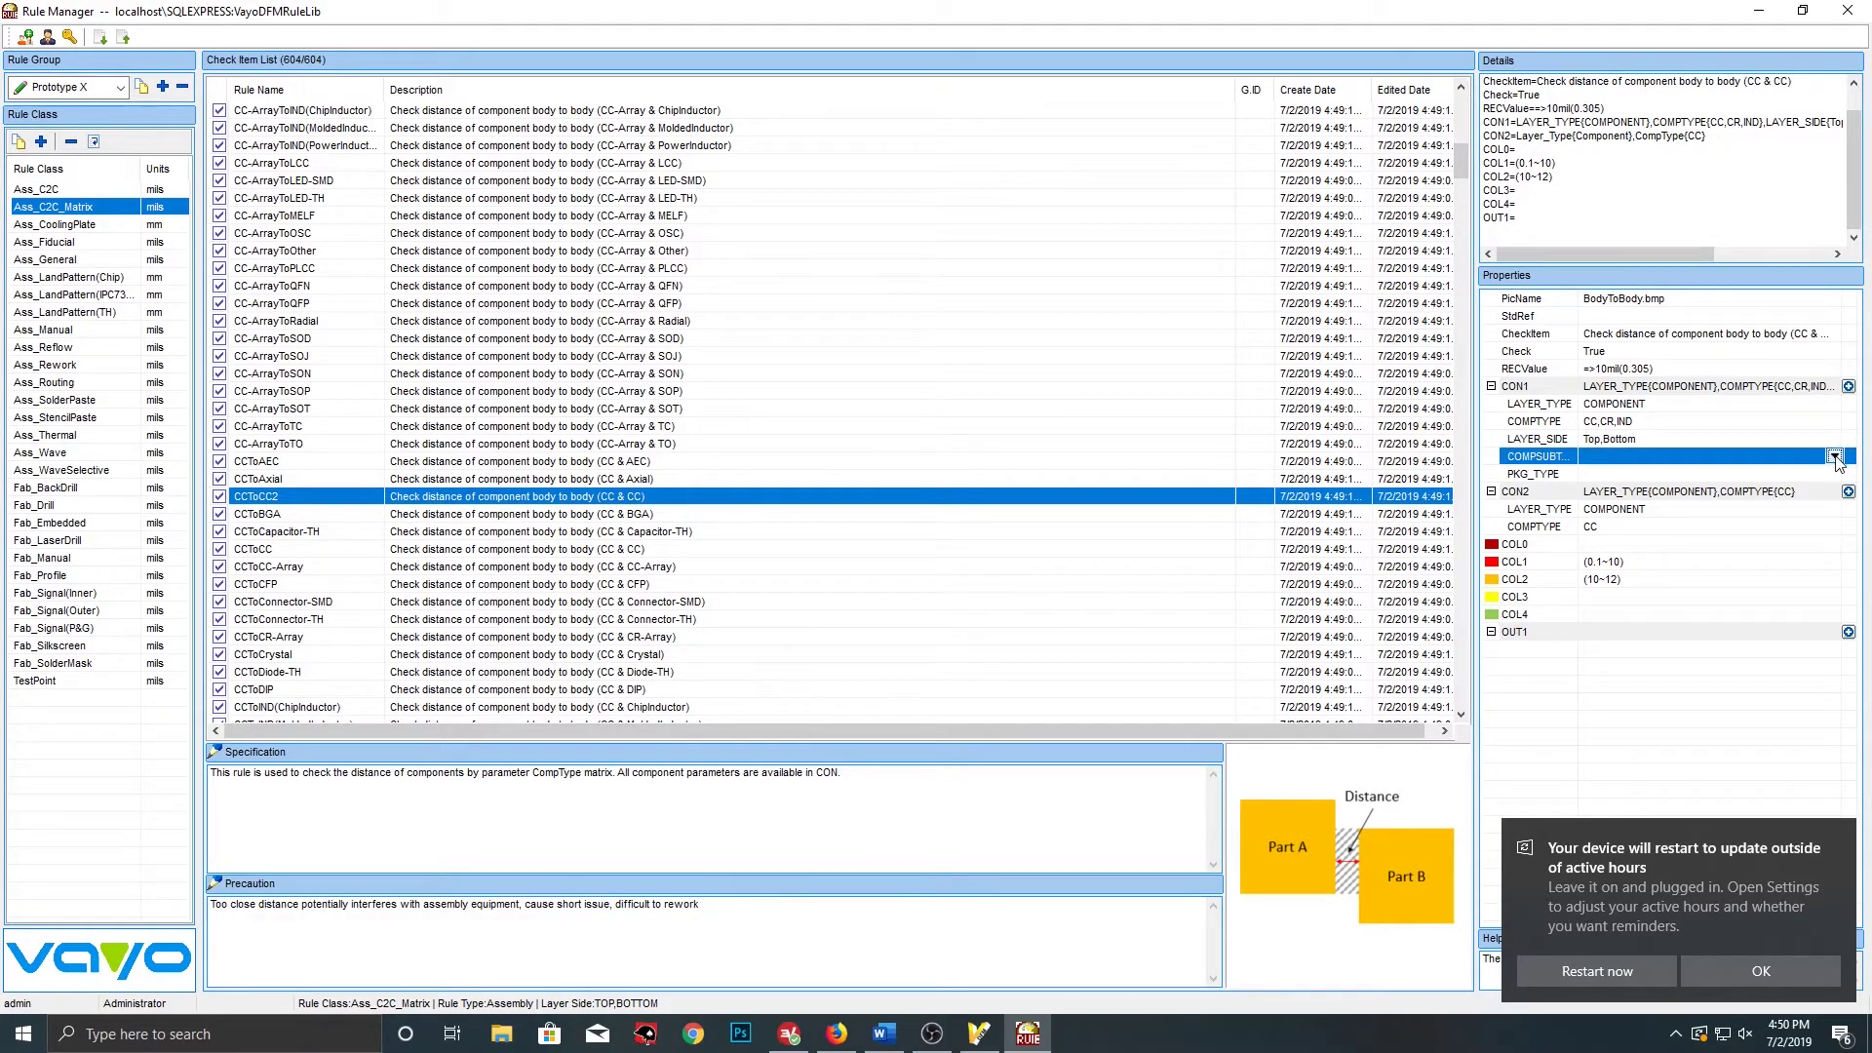
pyautogui.click(1835, 458)
pyautogui.click(398, 252)
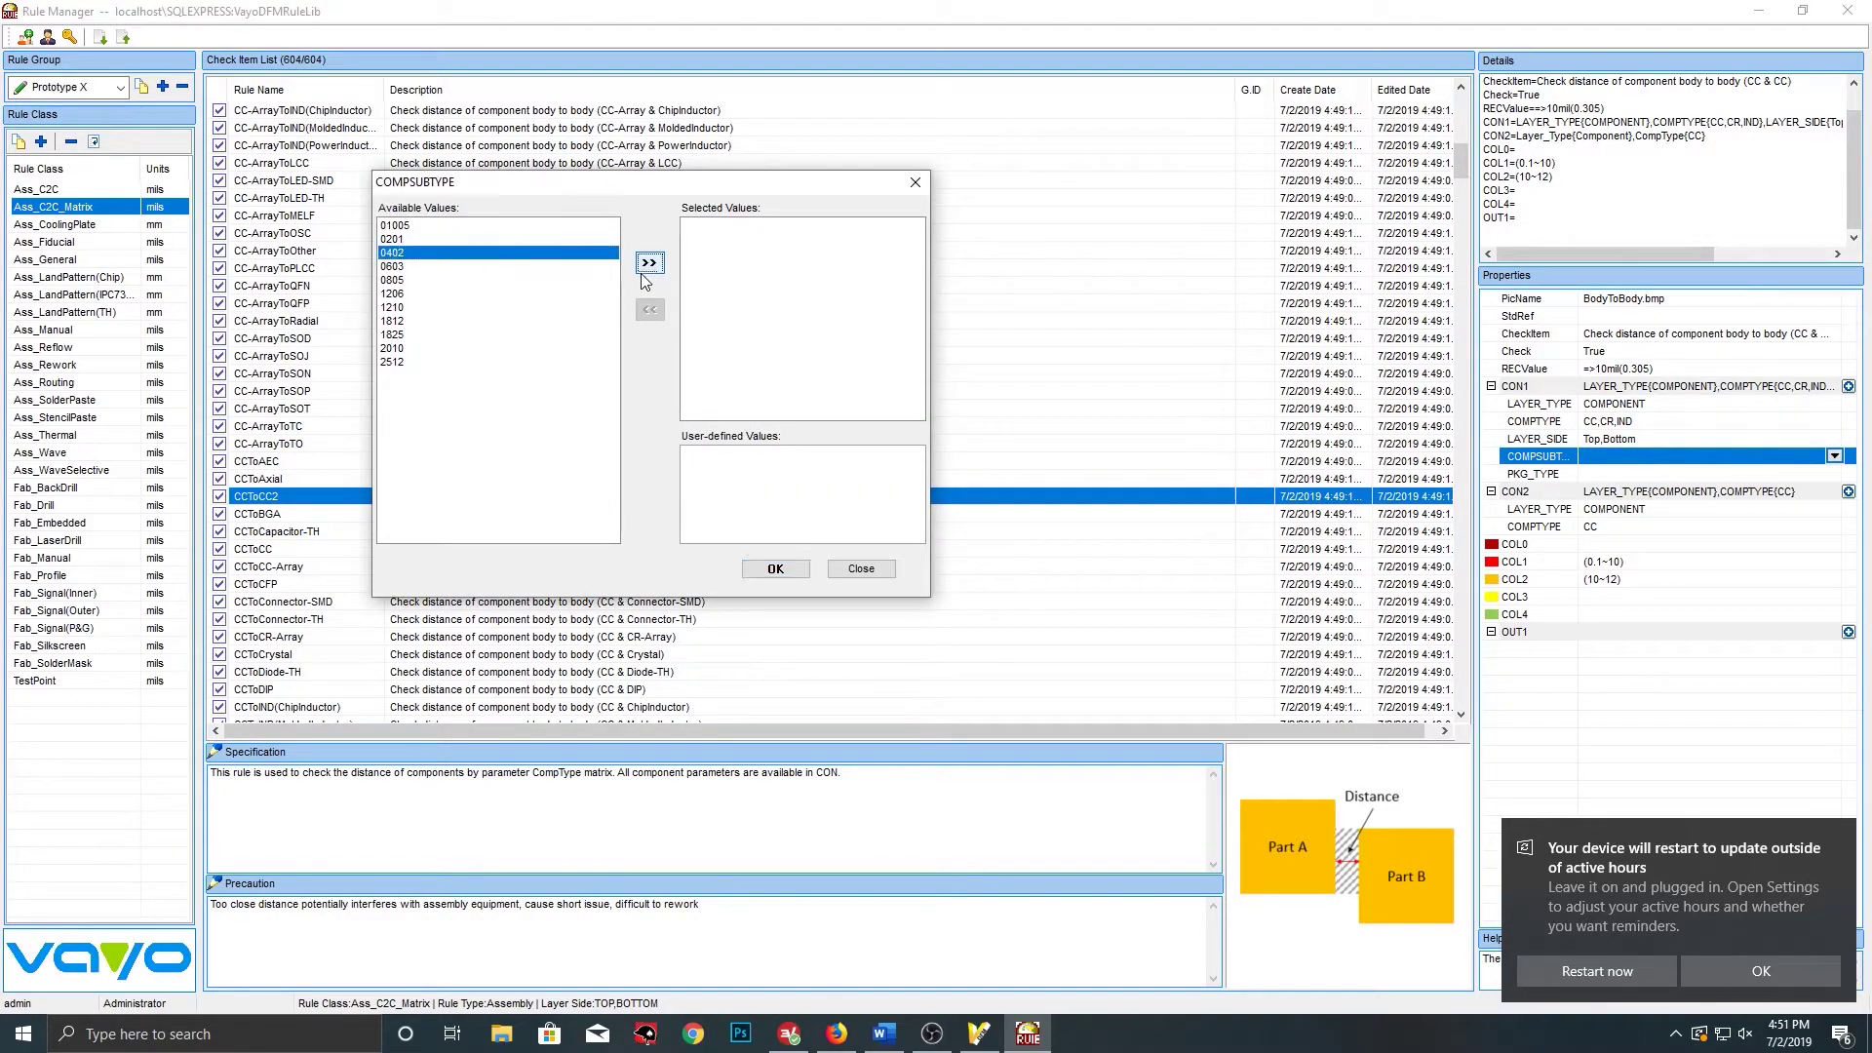
pyautogui.click(649, 263)
pyautogui.click(409, 266)
pyautogui.click(649, 263)
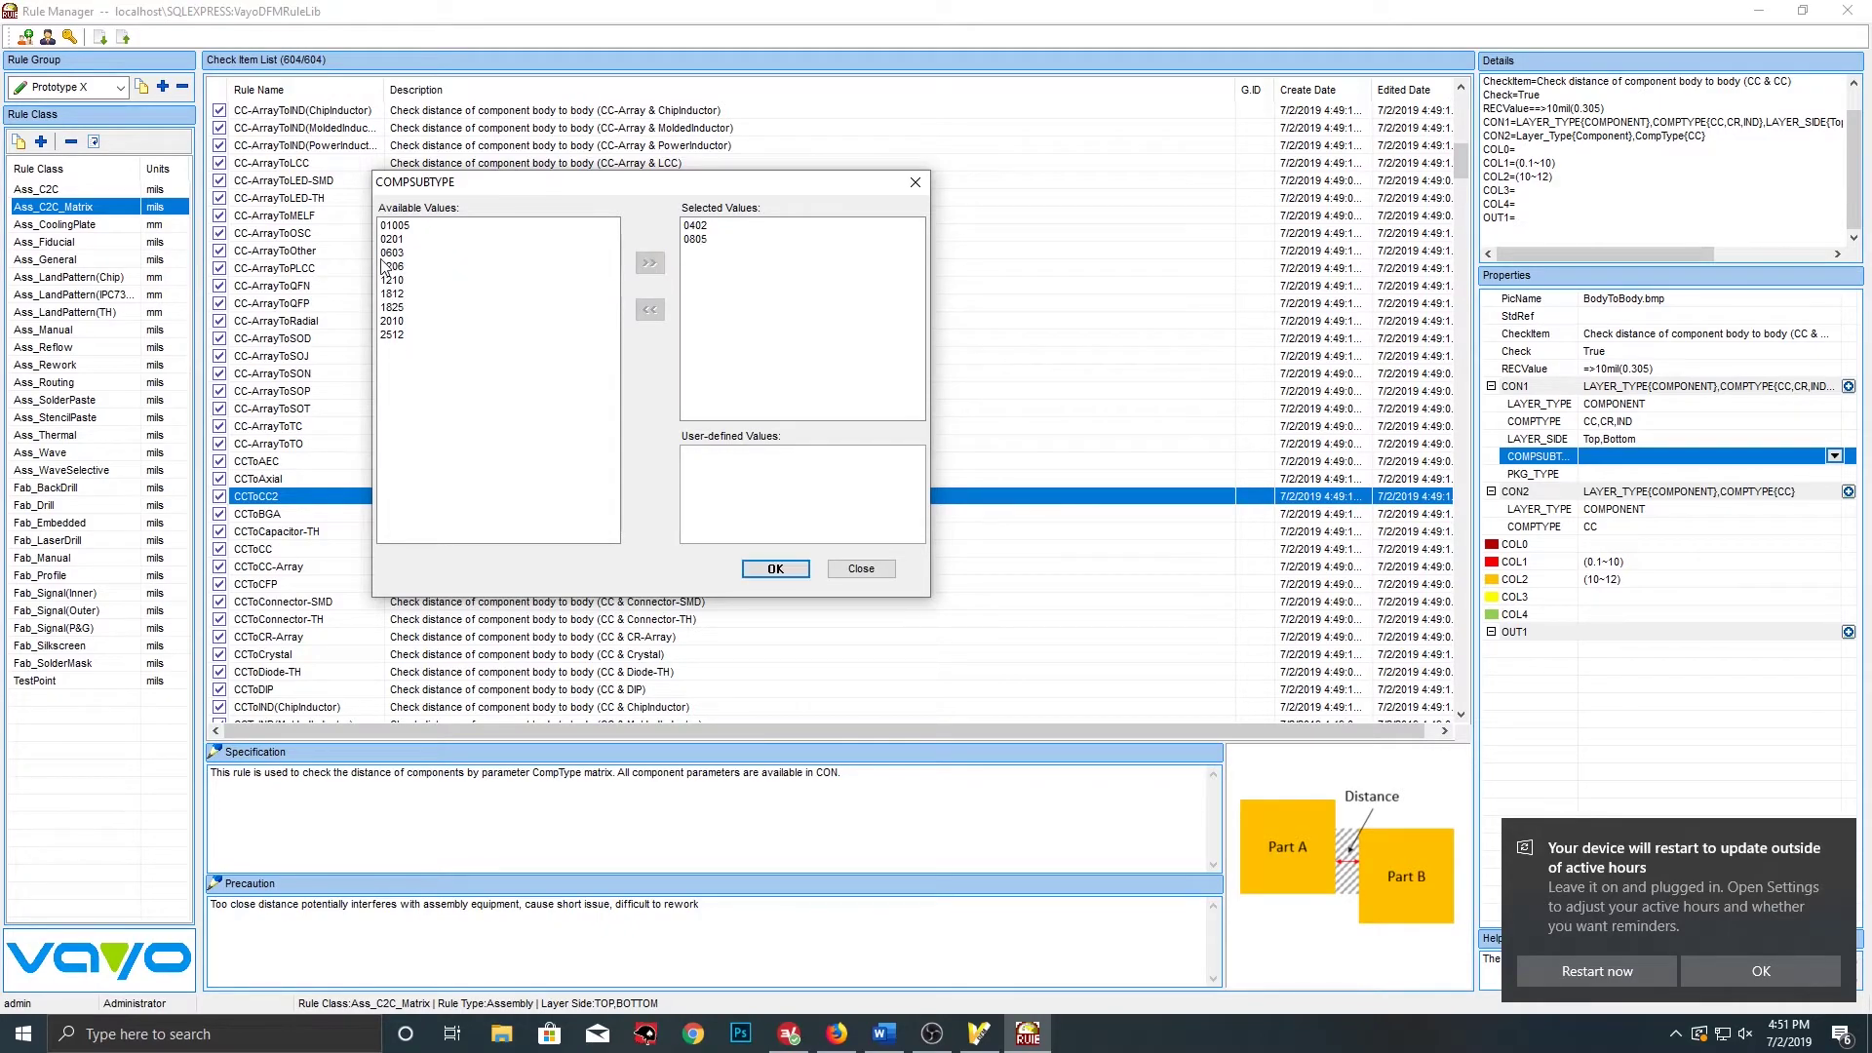
pyautogui.click(393, 253)
pyautogui.click(648, 263)
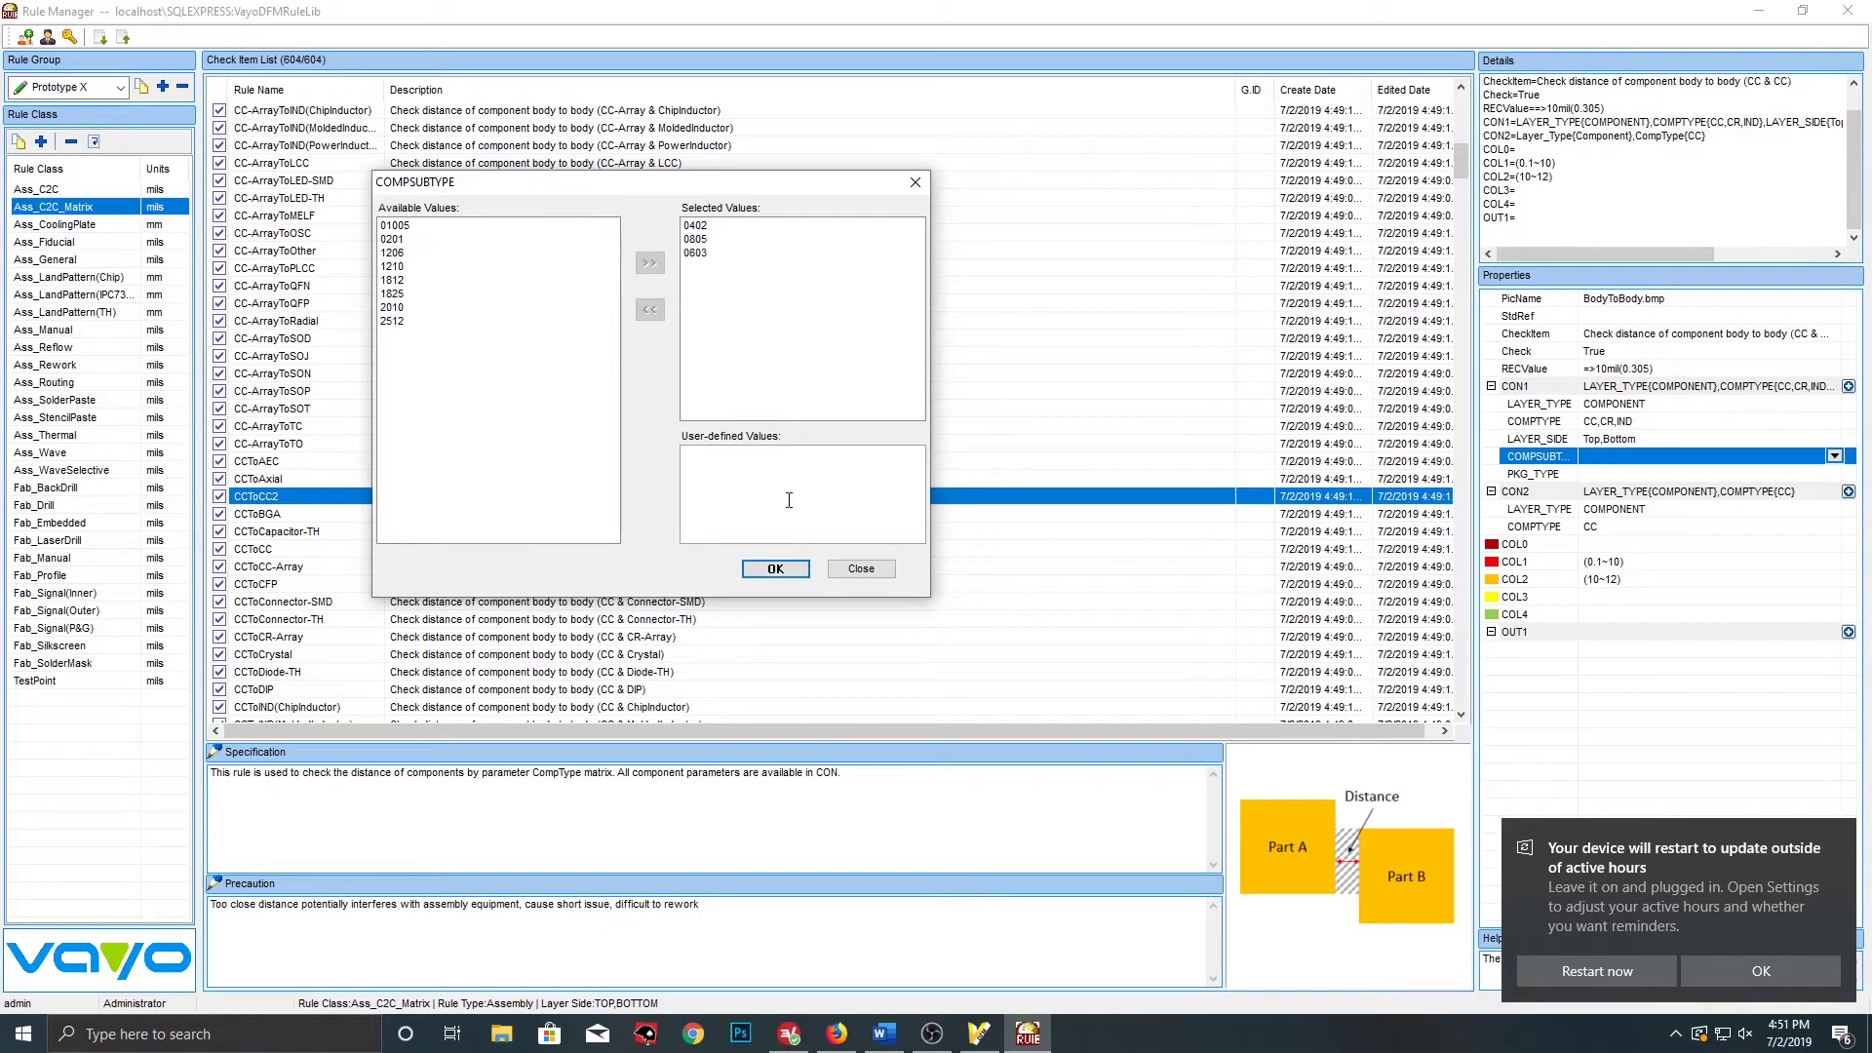
pyautogui.click(775, 570)
# Set CON1's package type to SMD, then bring up the key choices for CON2
pyautogui.click(1760, 475)
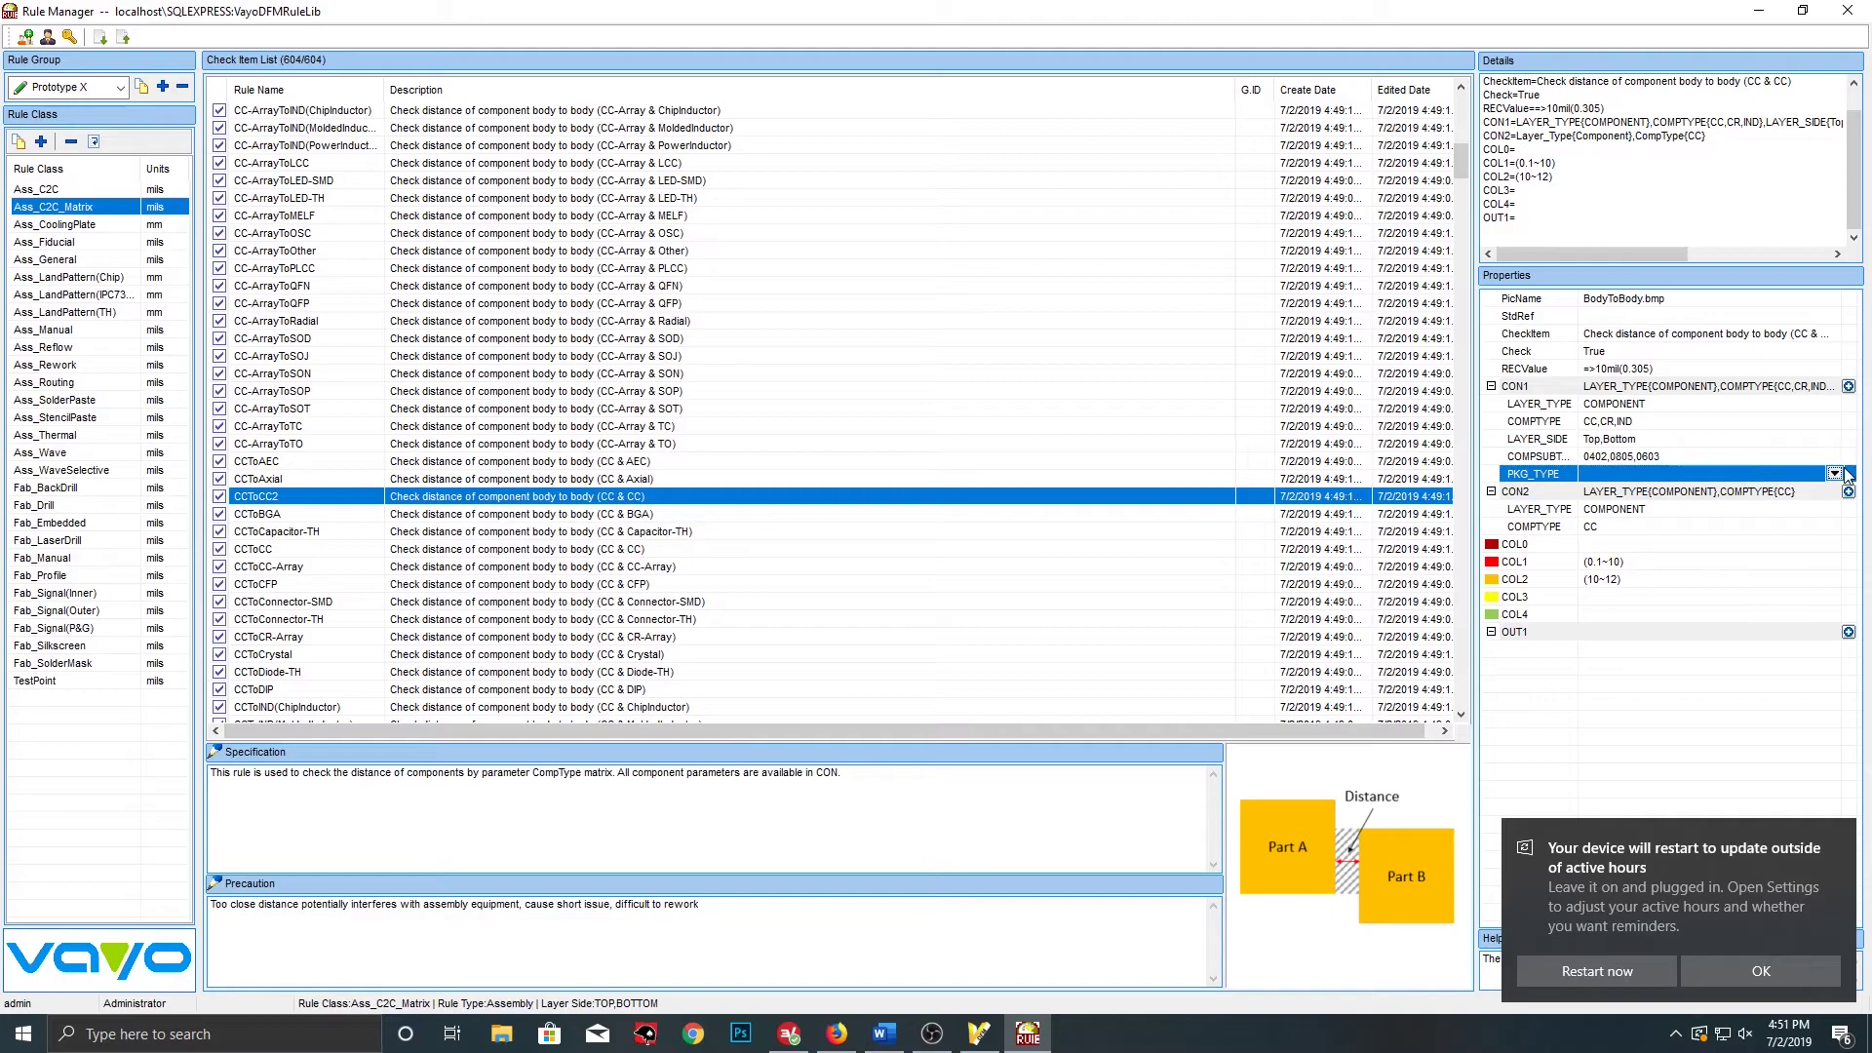
pyautogui.click(1835, 474)
pyautogui.click(414, 225)
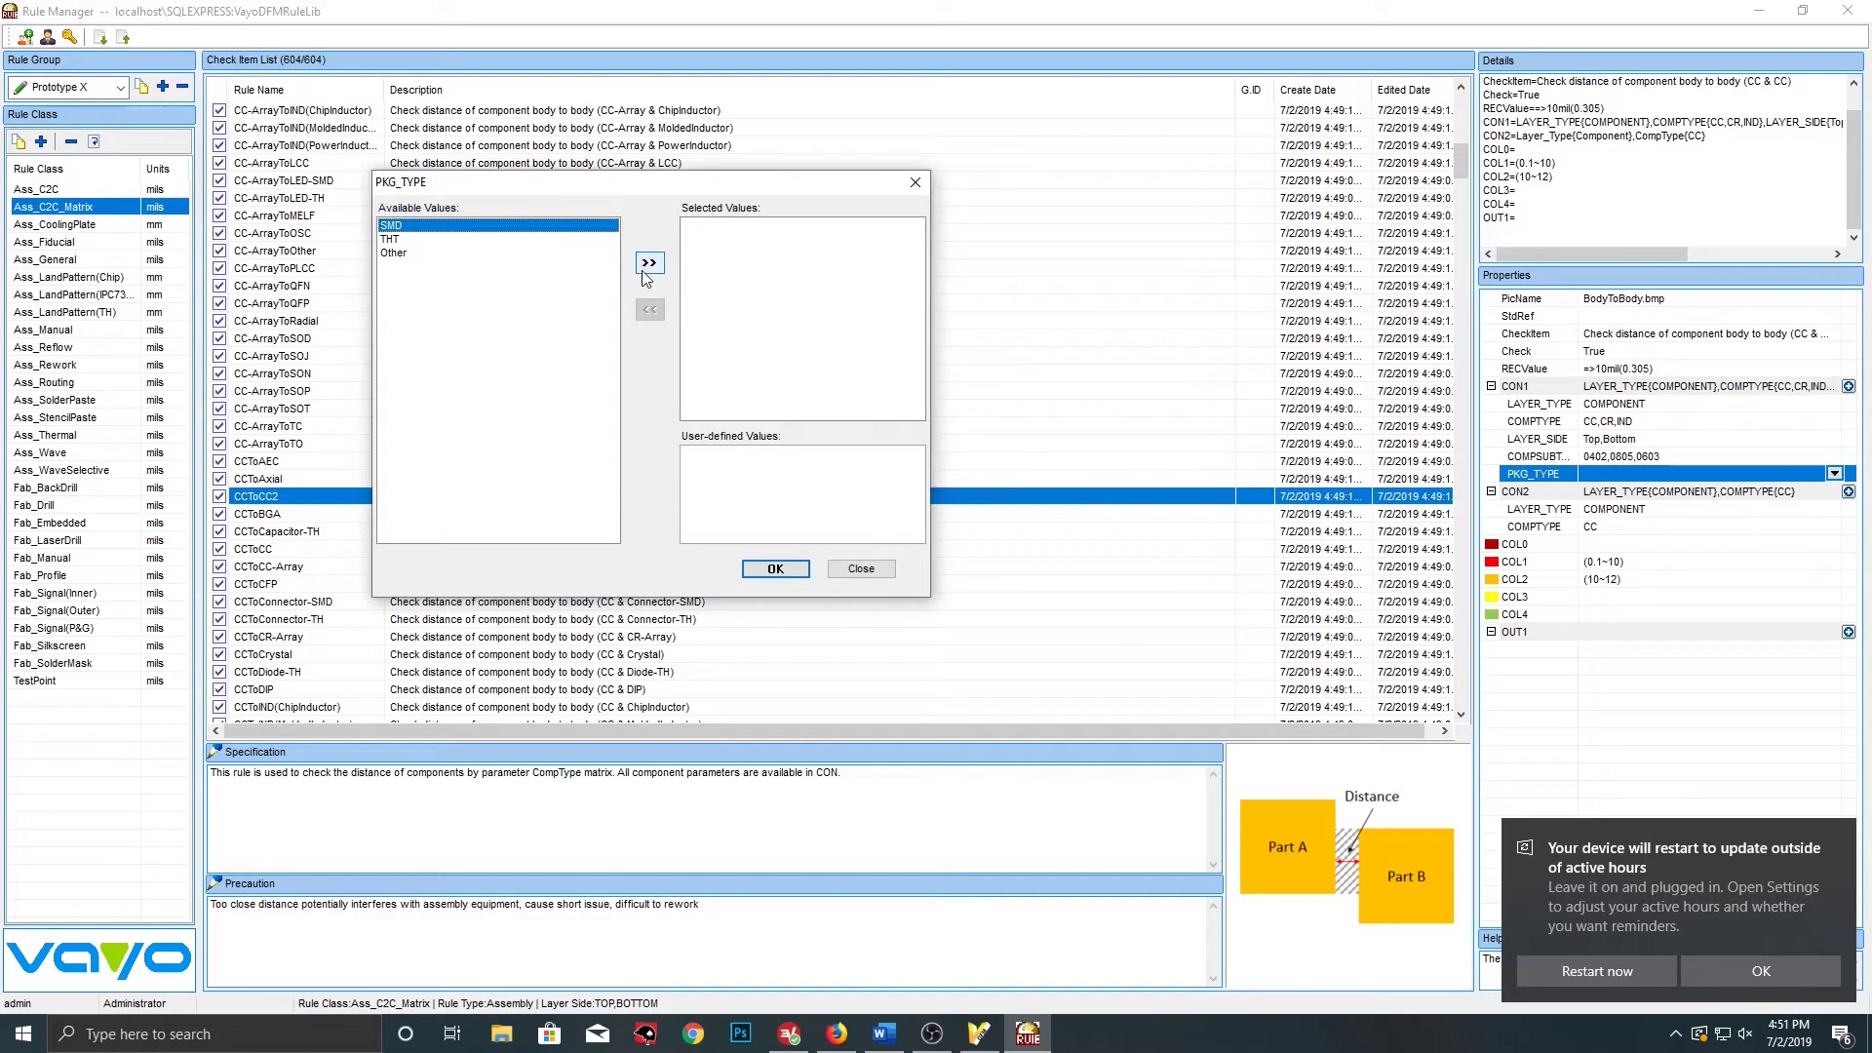
pyautogui.click(650, 265)
pyautogui.click(792, 573)
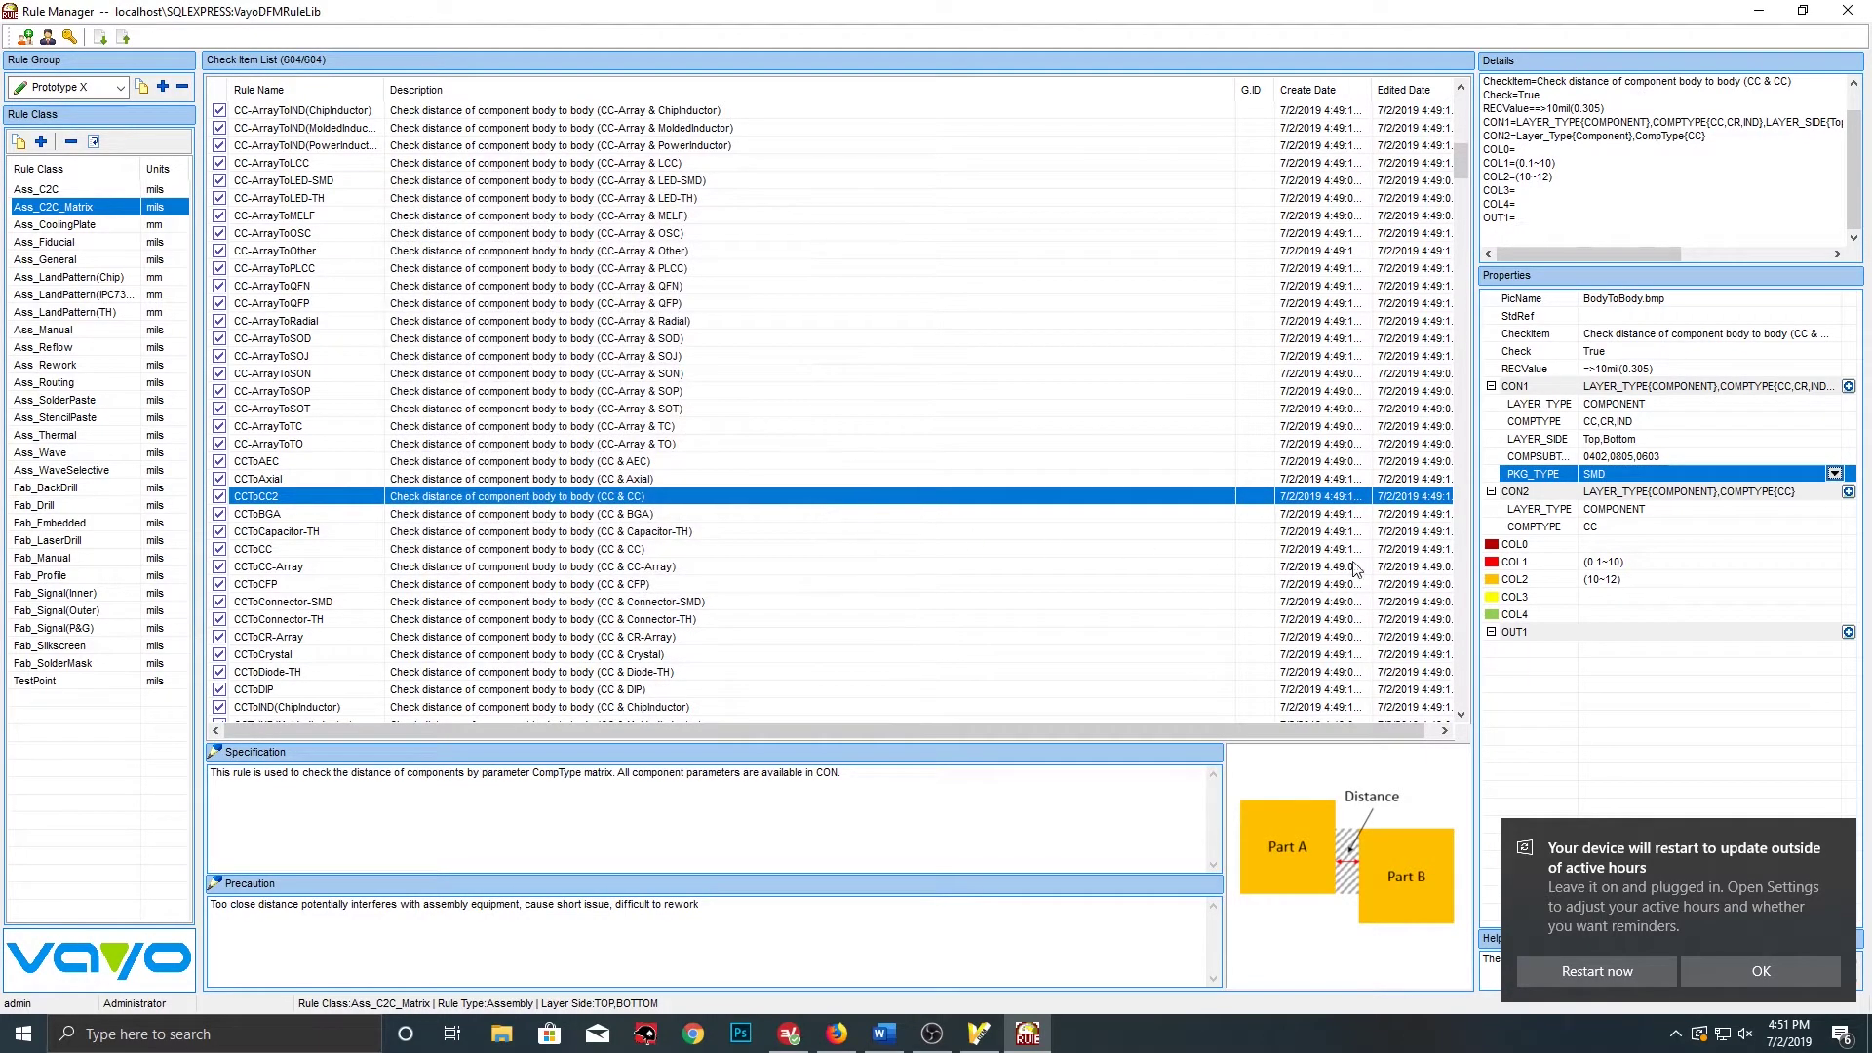
pyautogui.click(1848, 493)
# Add LAYER_SIDE, COMPSUBTYPE and PKG_TYPE as CON2 condition keys
pyautogui.click(504, 207)
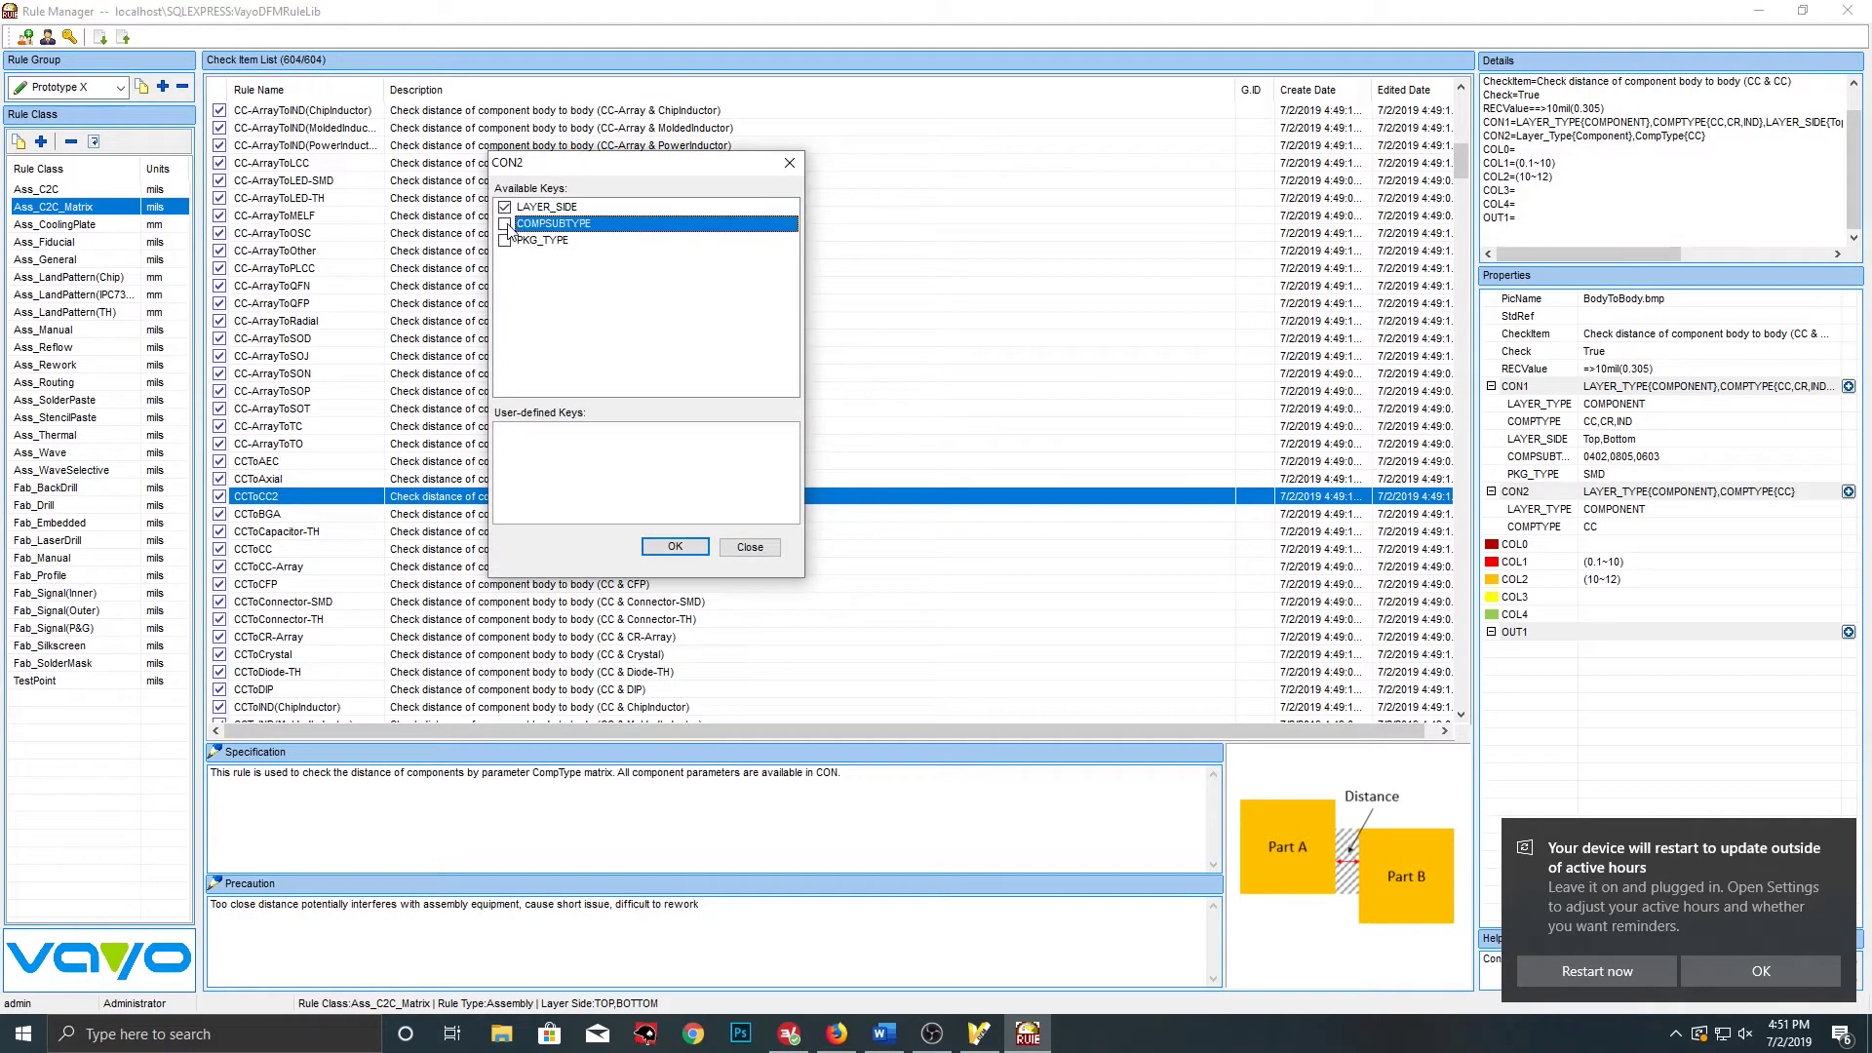
pyautogui.click(504, 224)
pyautogui.click(504, 240)
pyautogui.click(677, 552)
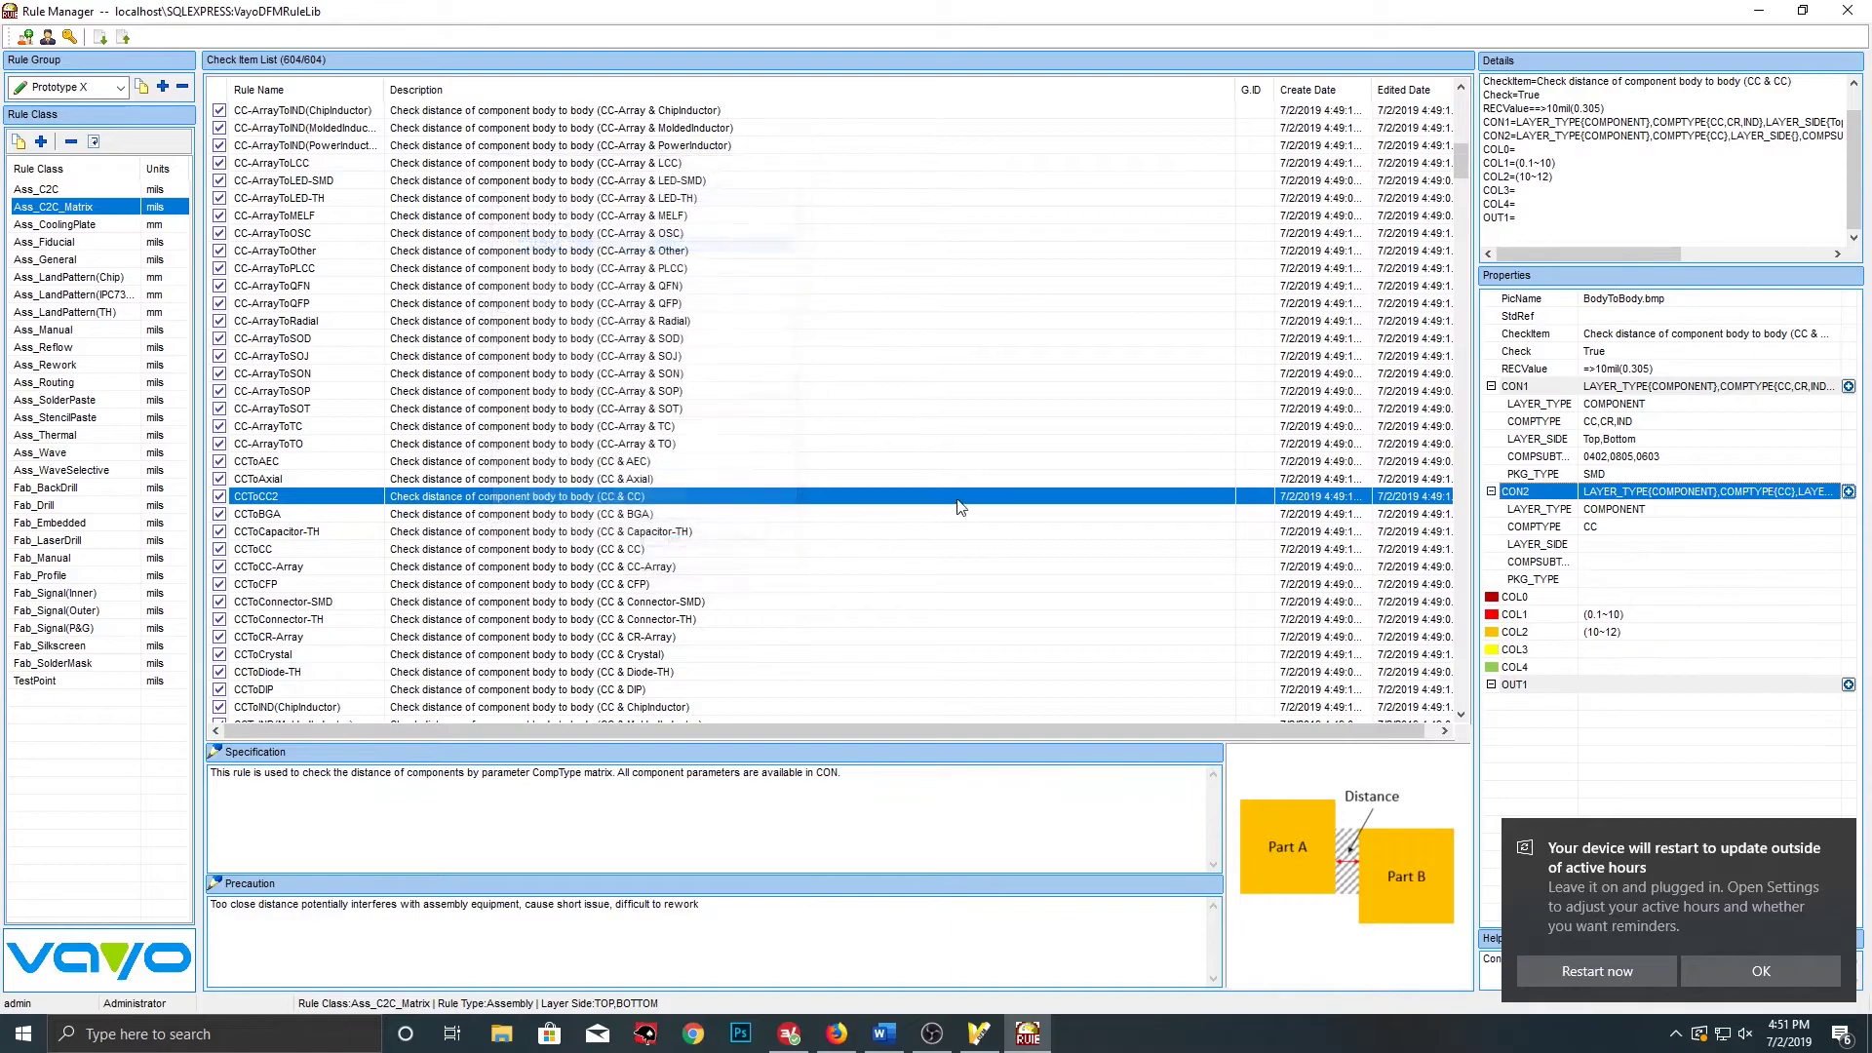
# Set CON2's component types to CC, CR, IND and CR-Array
pyautogui.click(1638, 527)
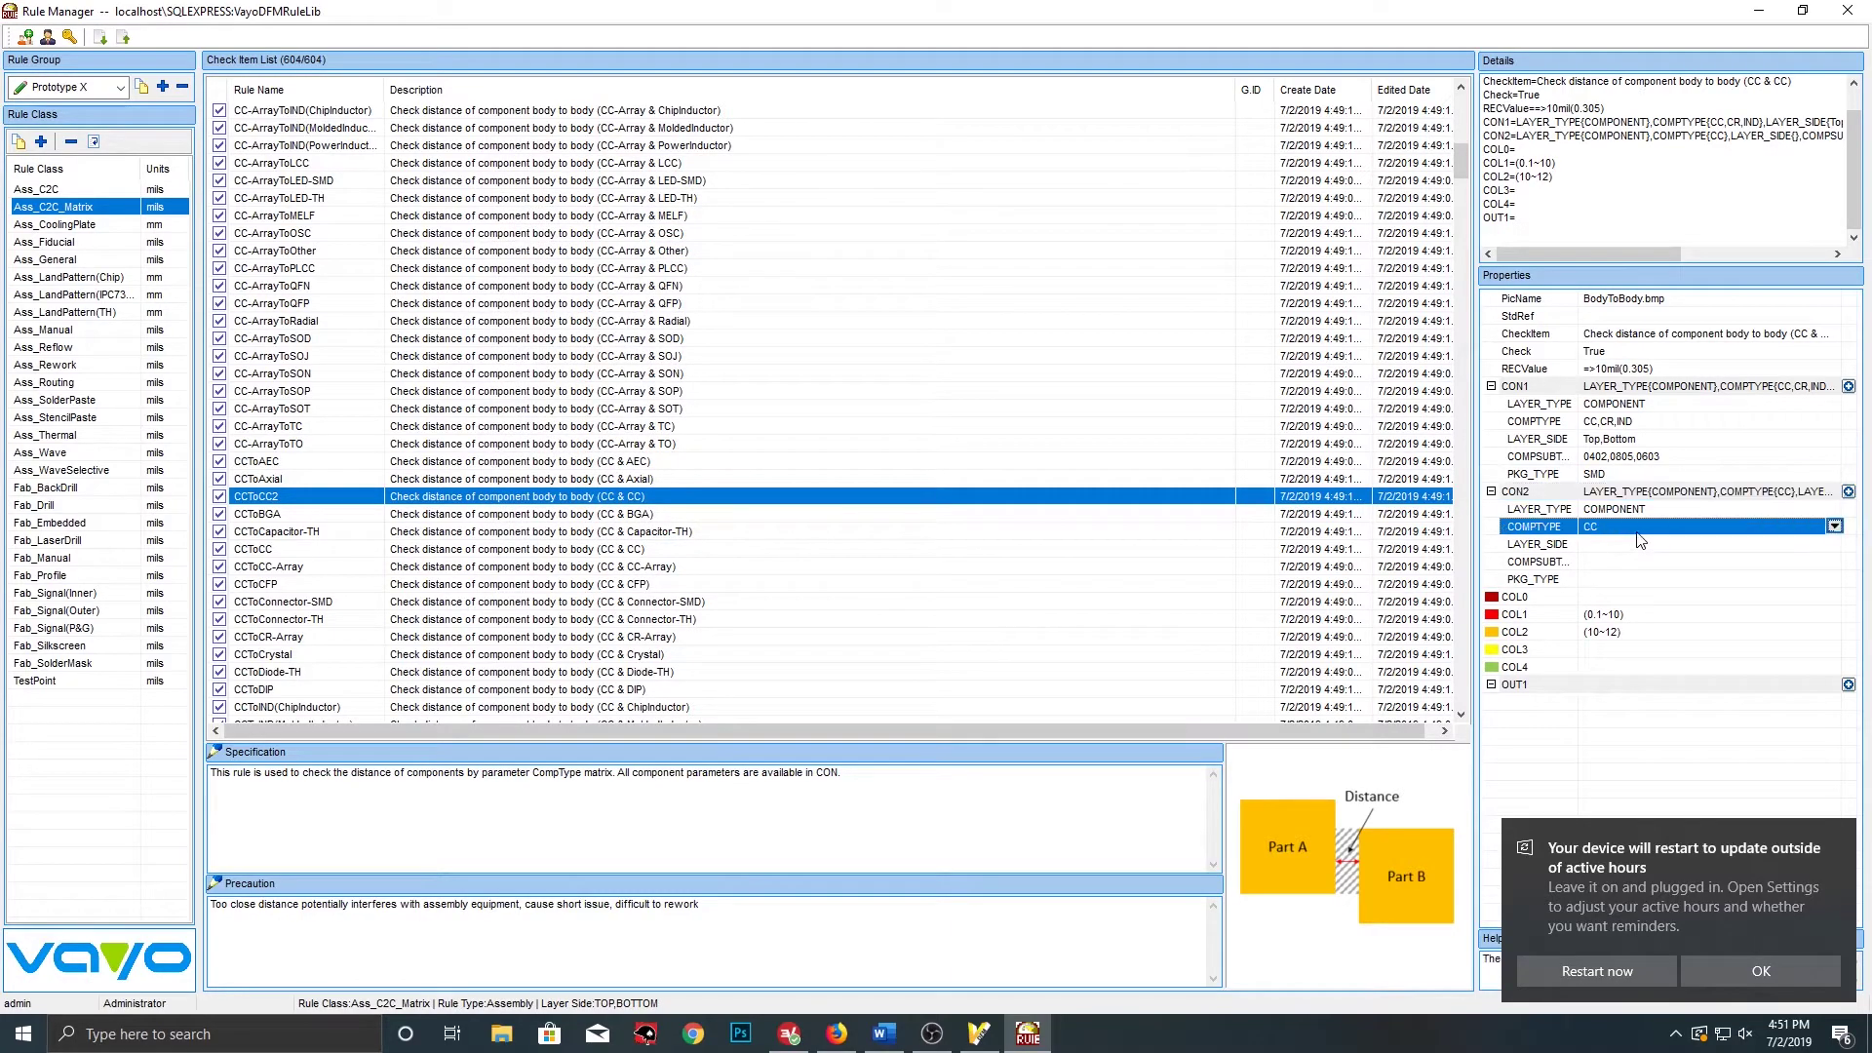
pyautogui.click(1834, 527)
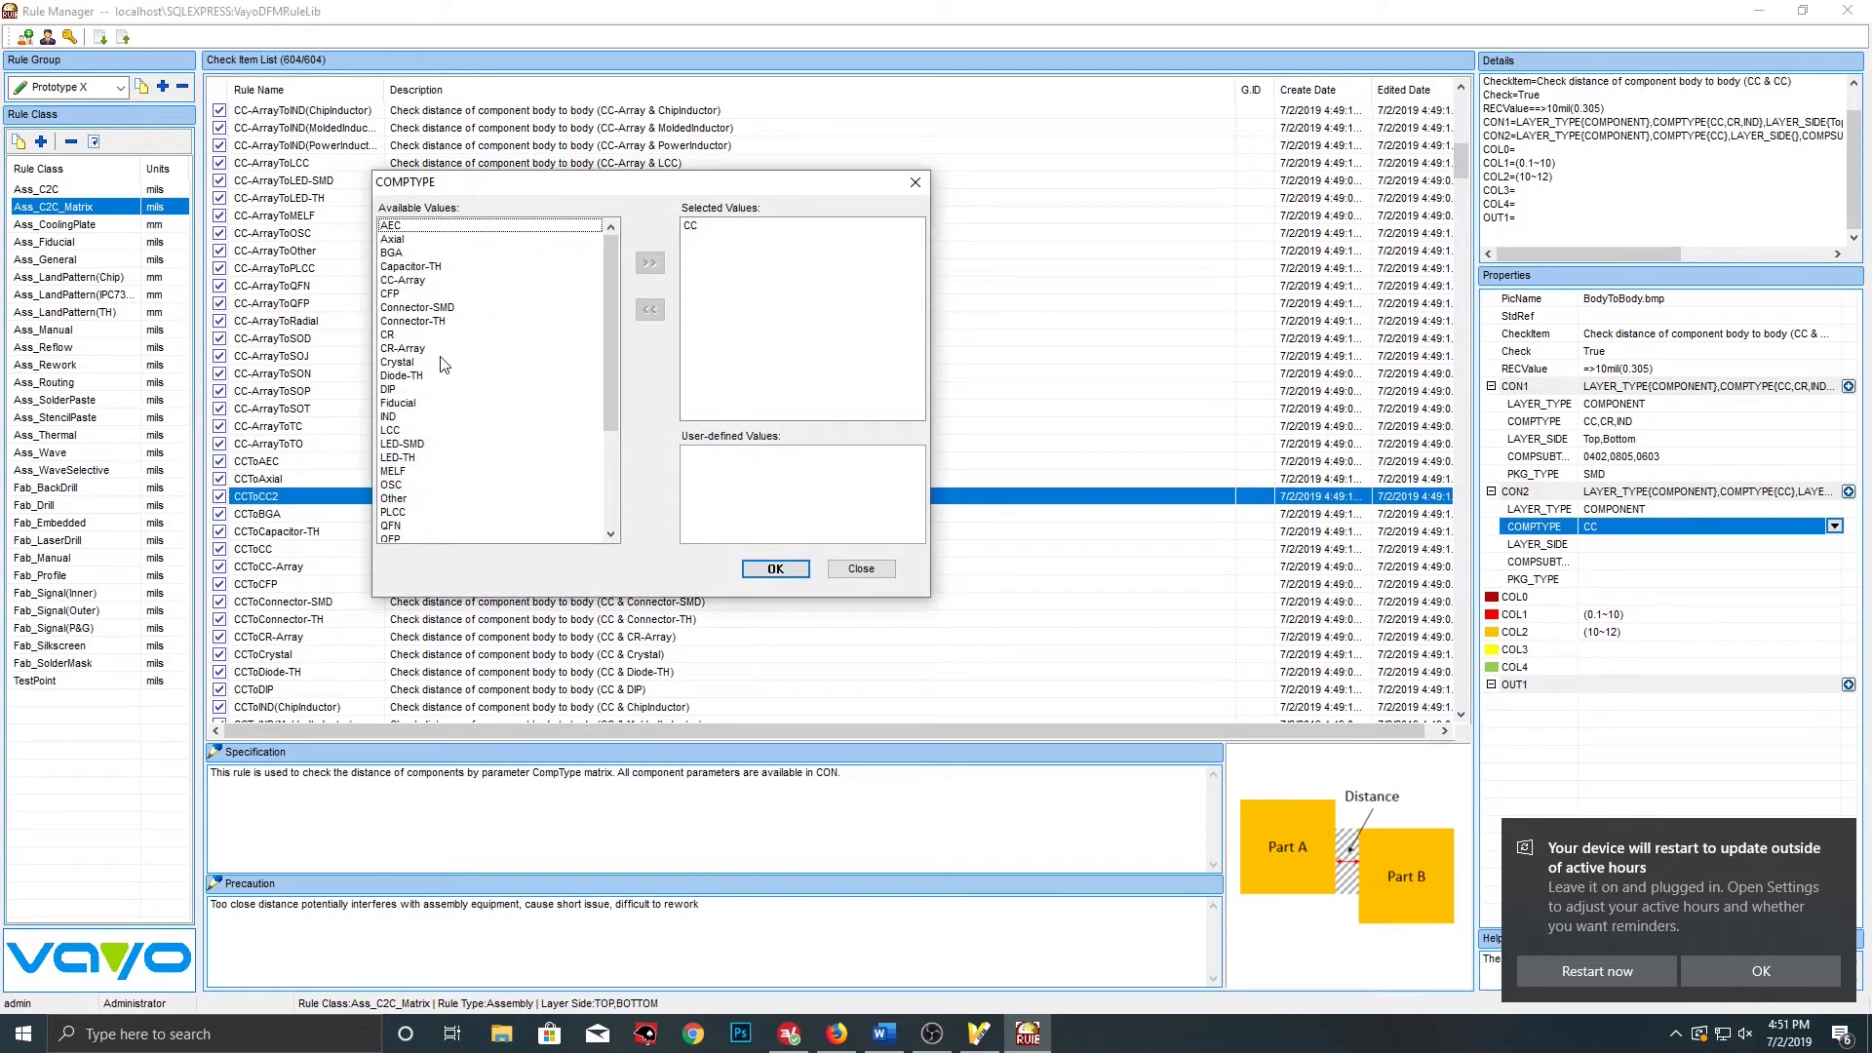
pyautogui.click(414, 335)
pyautogui.click(650, 263)
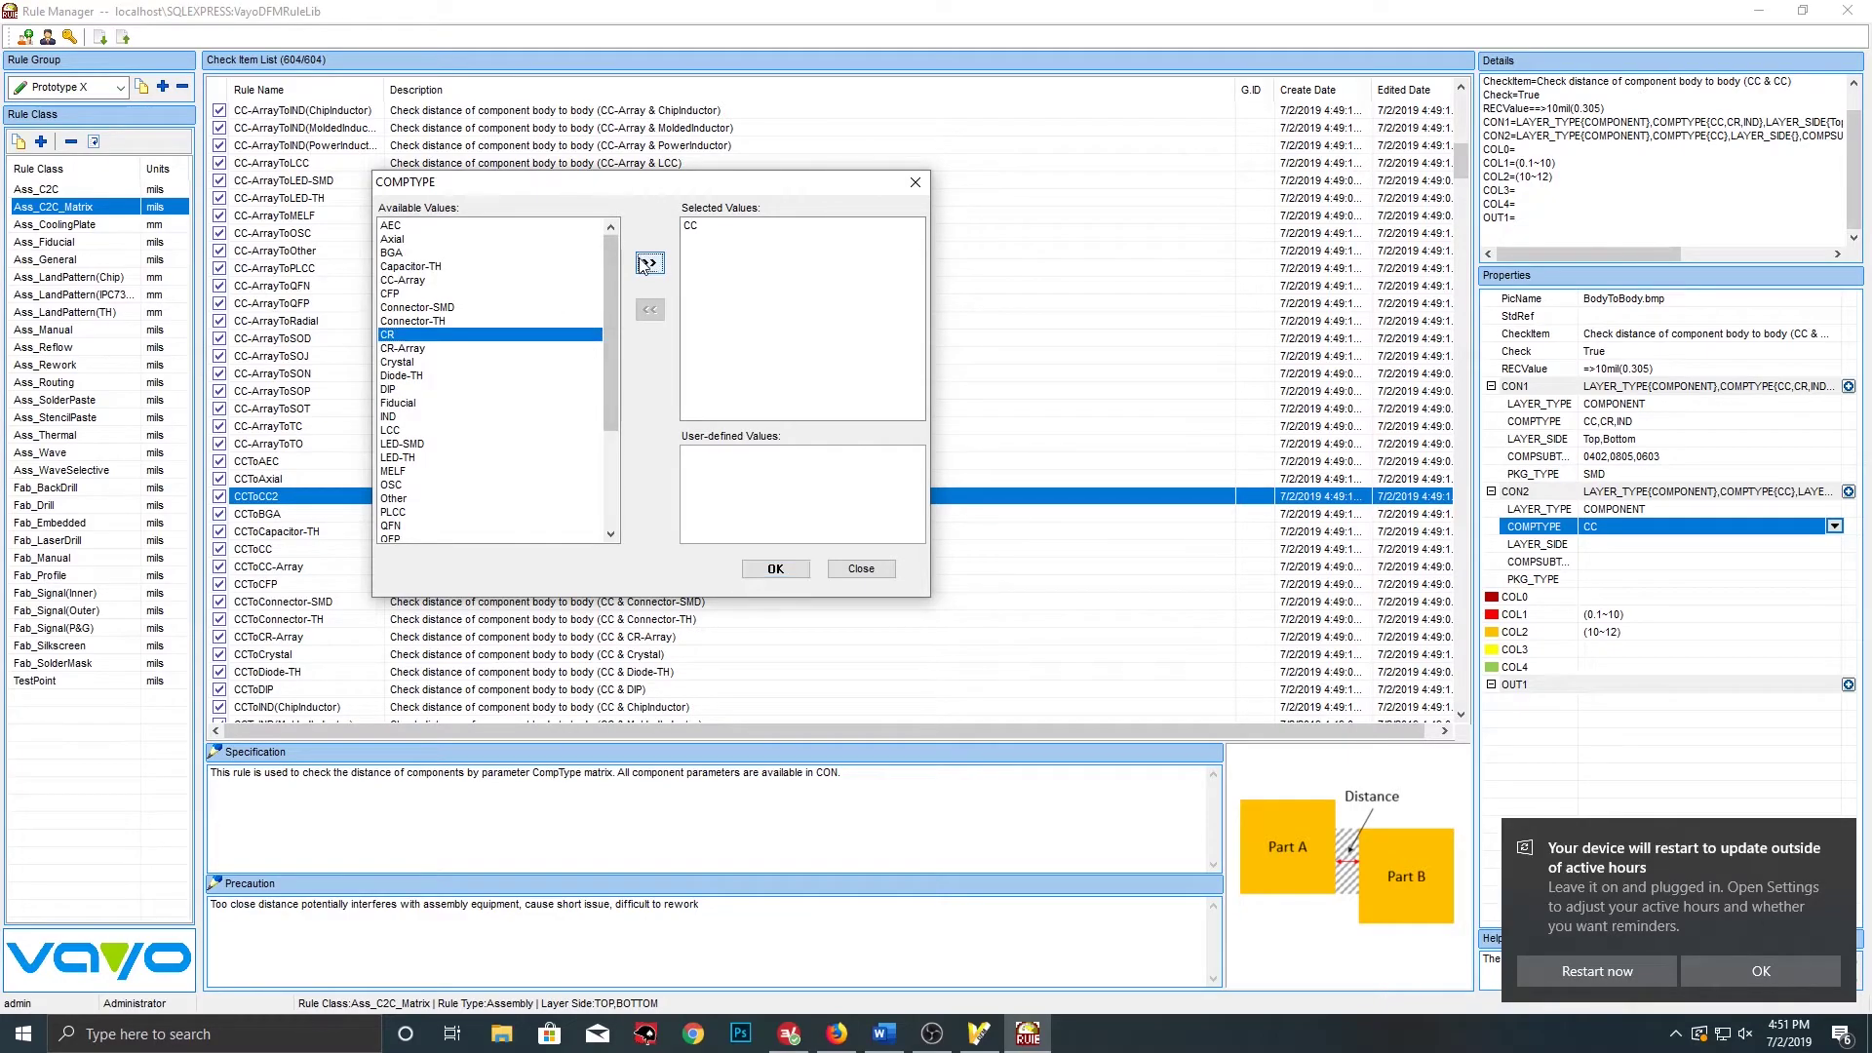
pyautogui.click(415, 403)
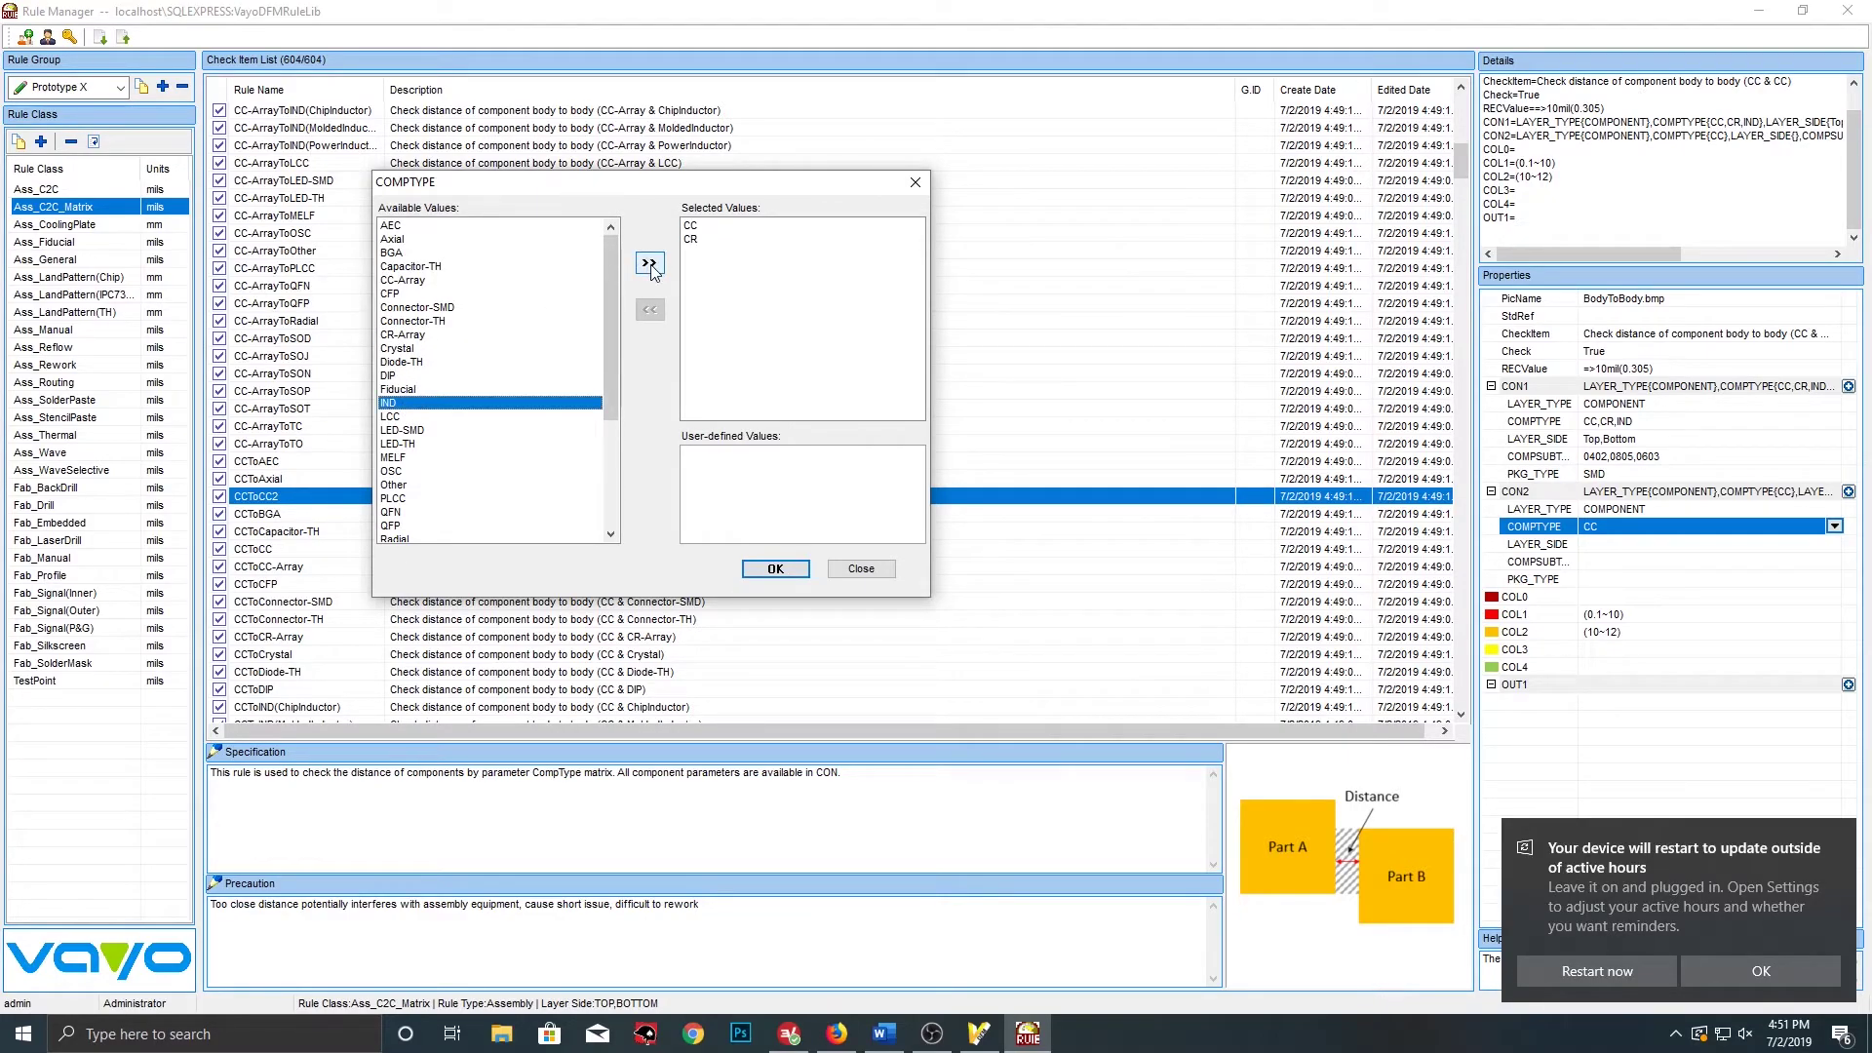
pyautogui.click(649, 263)
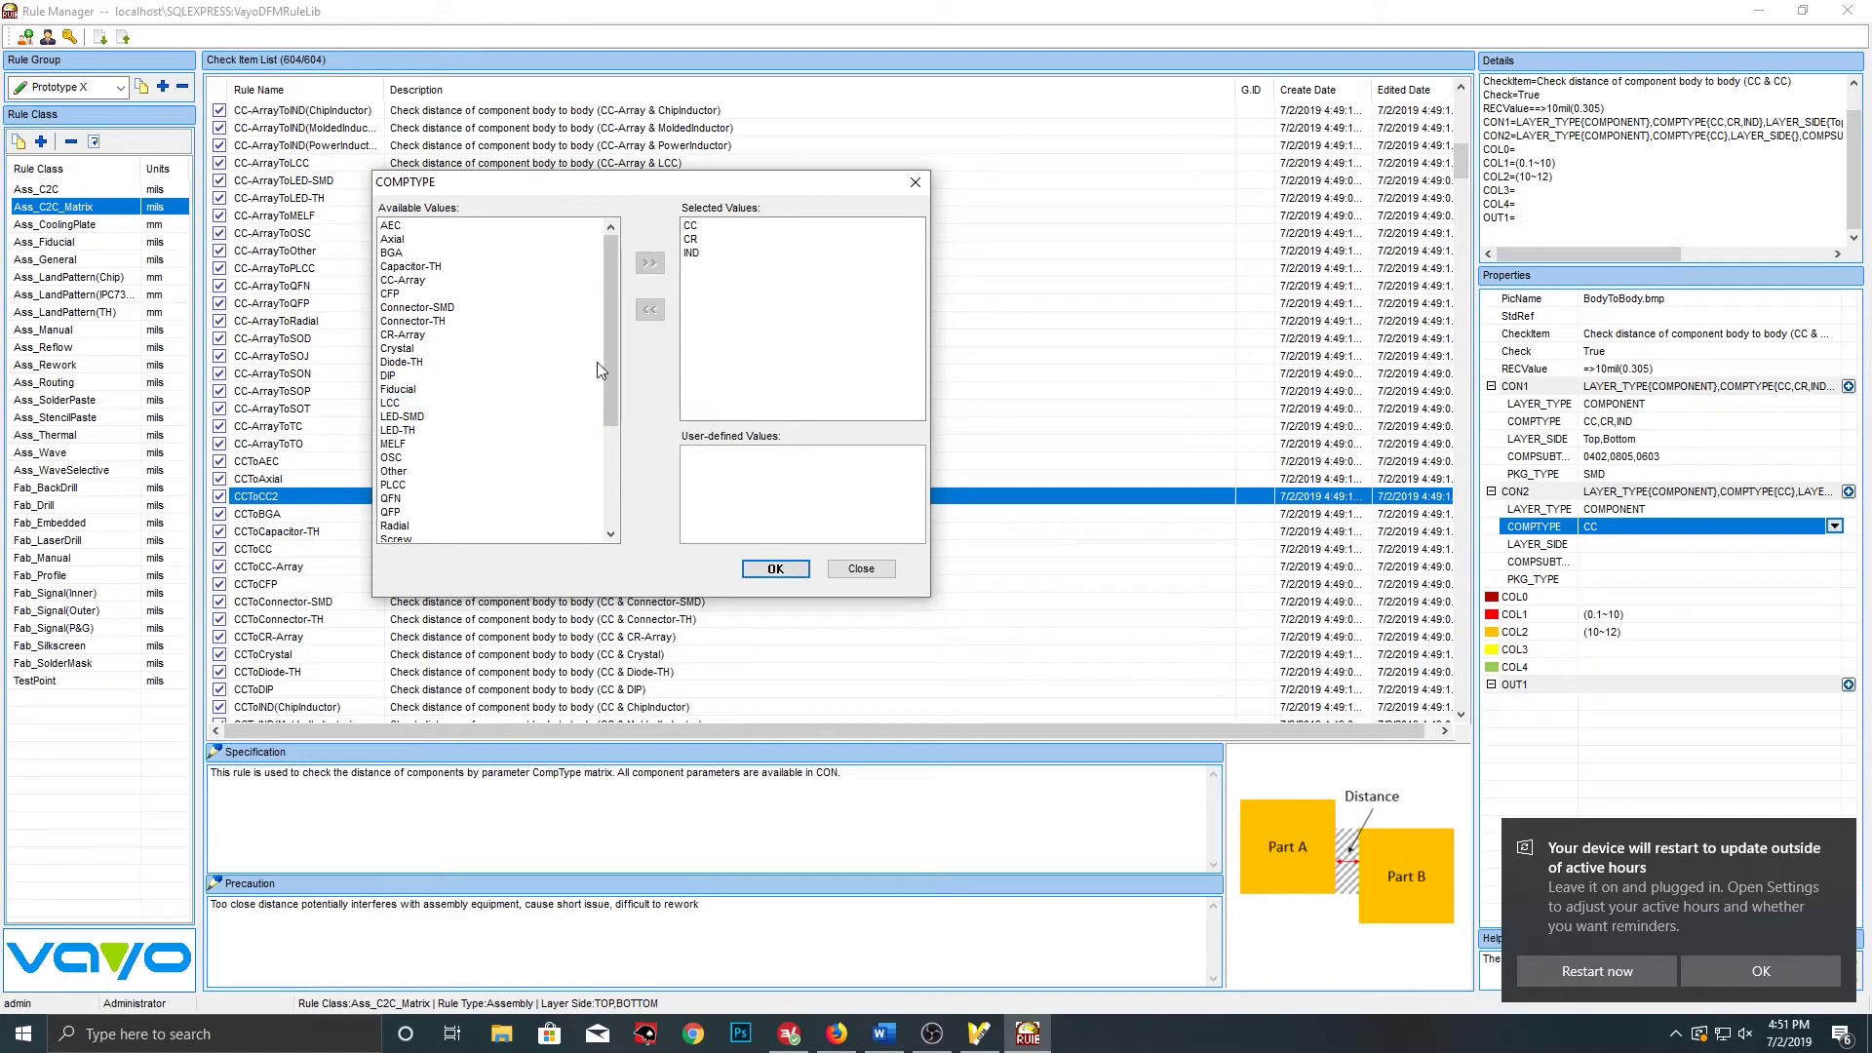
pyautogui.click(412, 335)
pyautogui.click(650, 262)
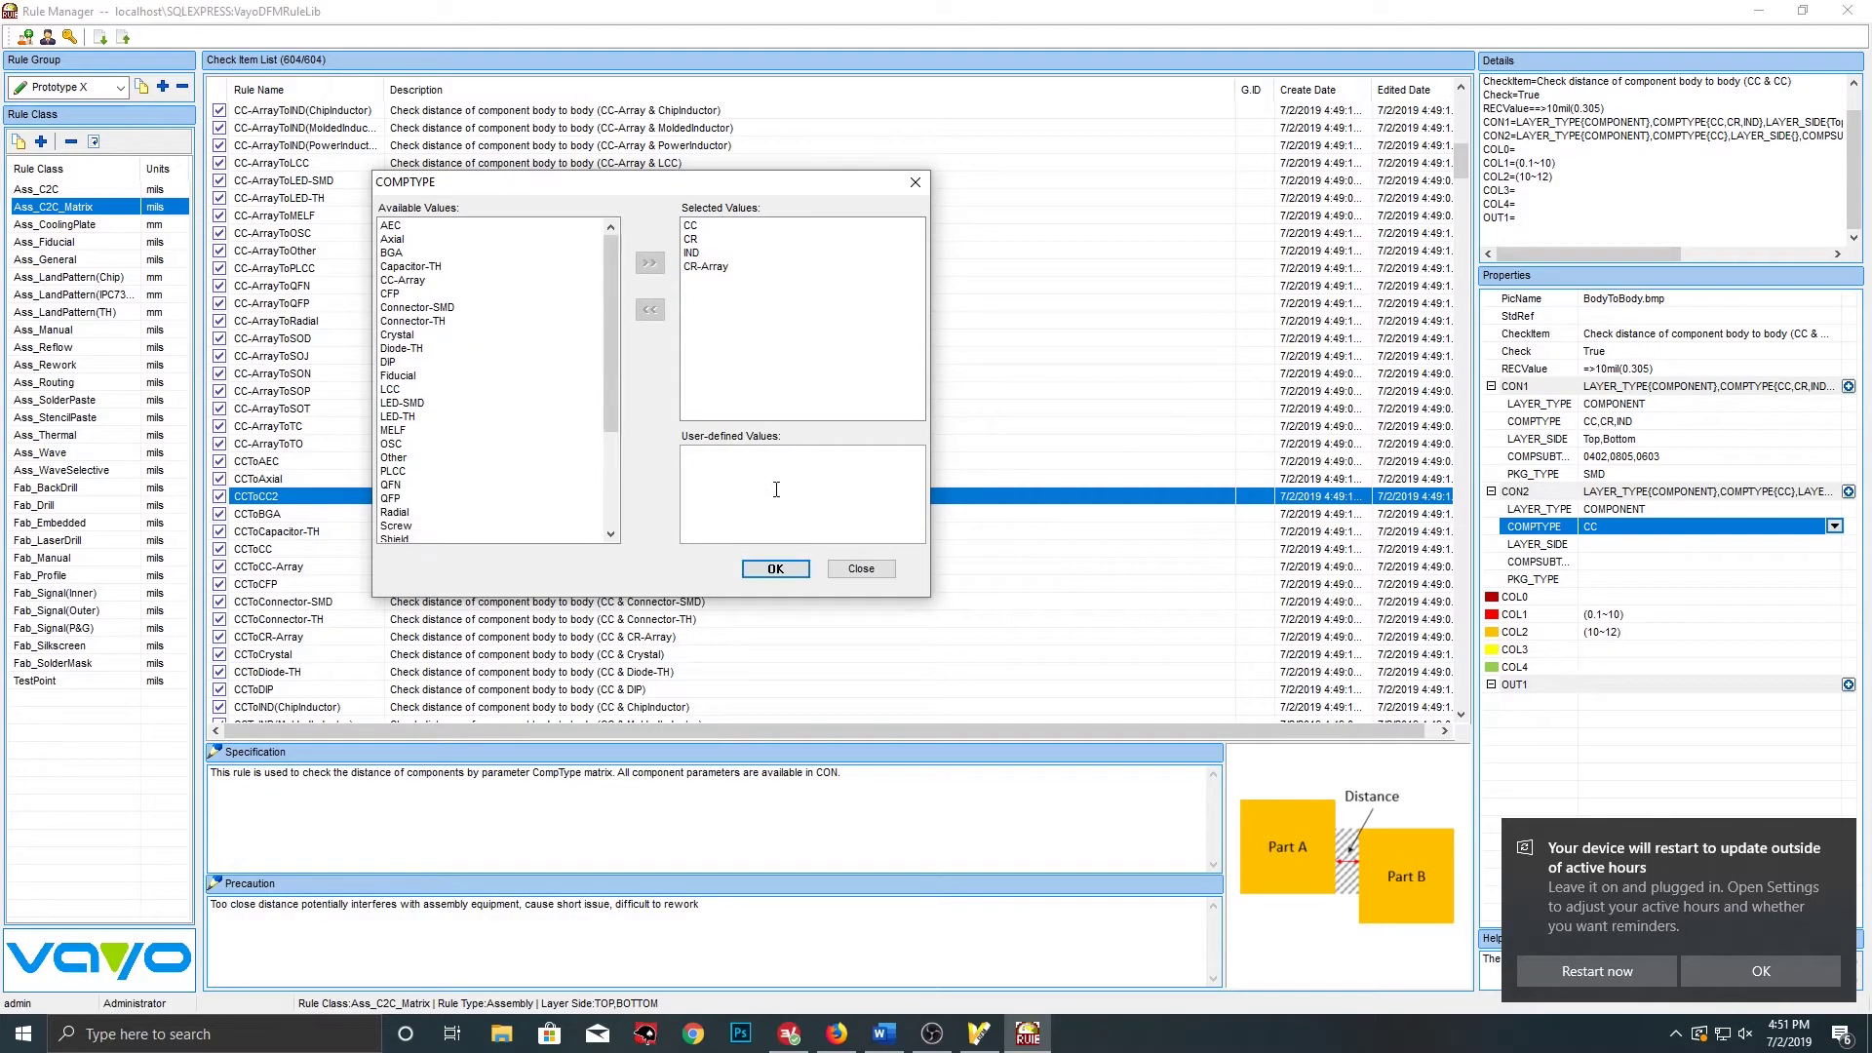
pyautogui.click(775, 569)
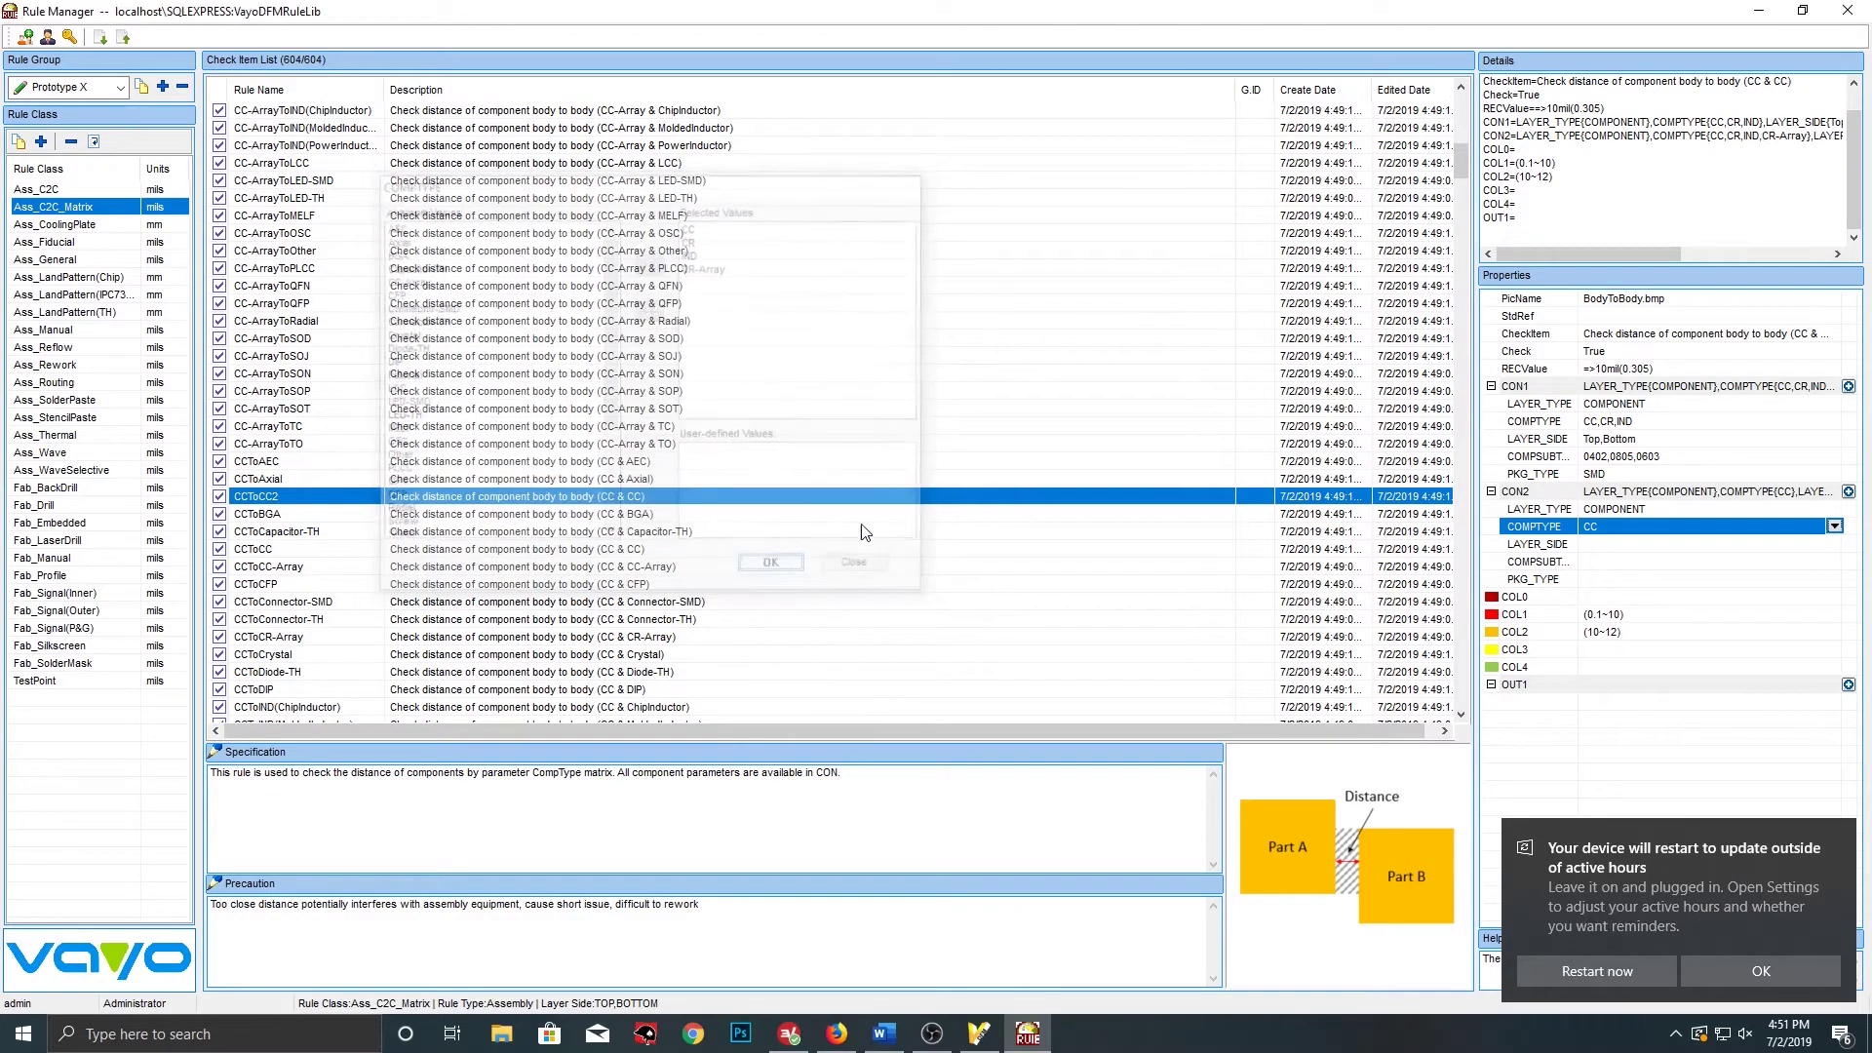
# Set CON2's layer side to Top and Bottom
pyautogui.click(1611, 545)
pyautogui.click(1835, 544)
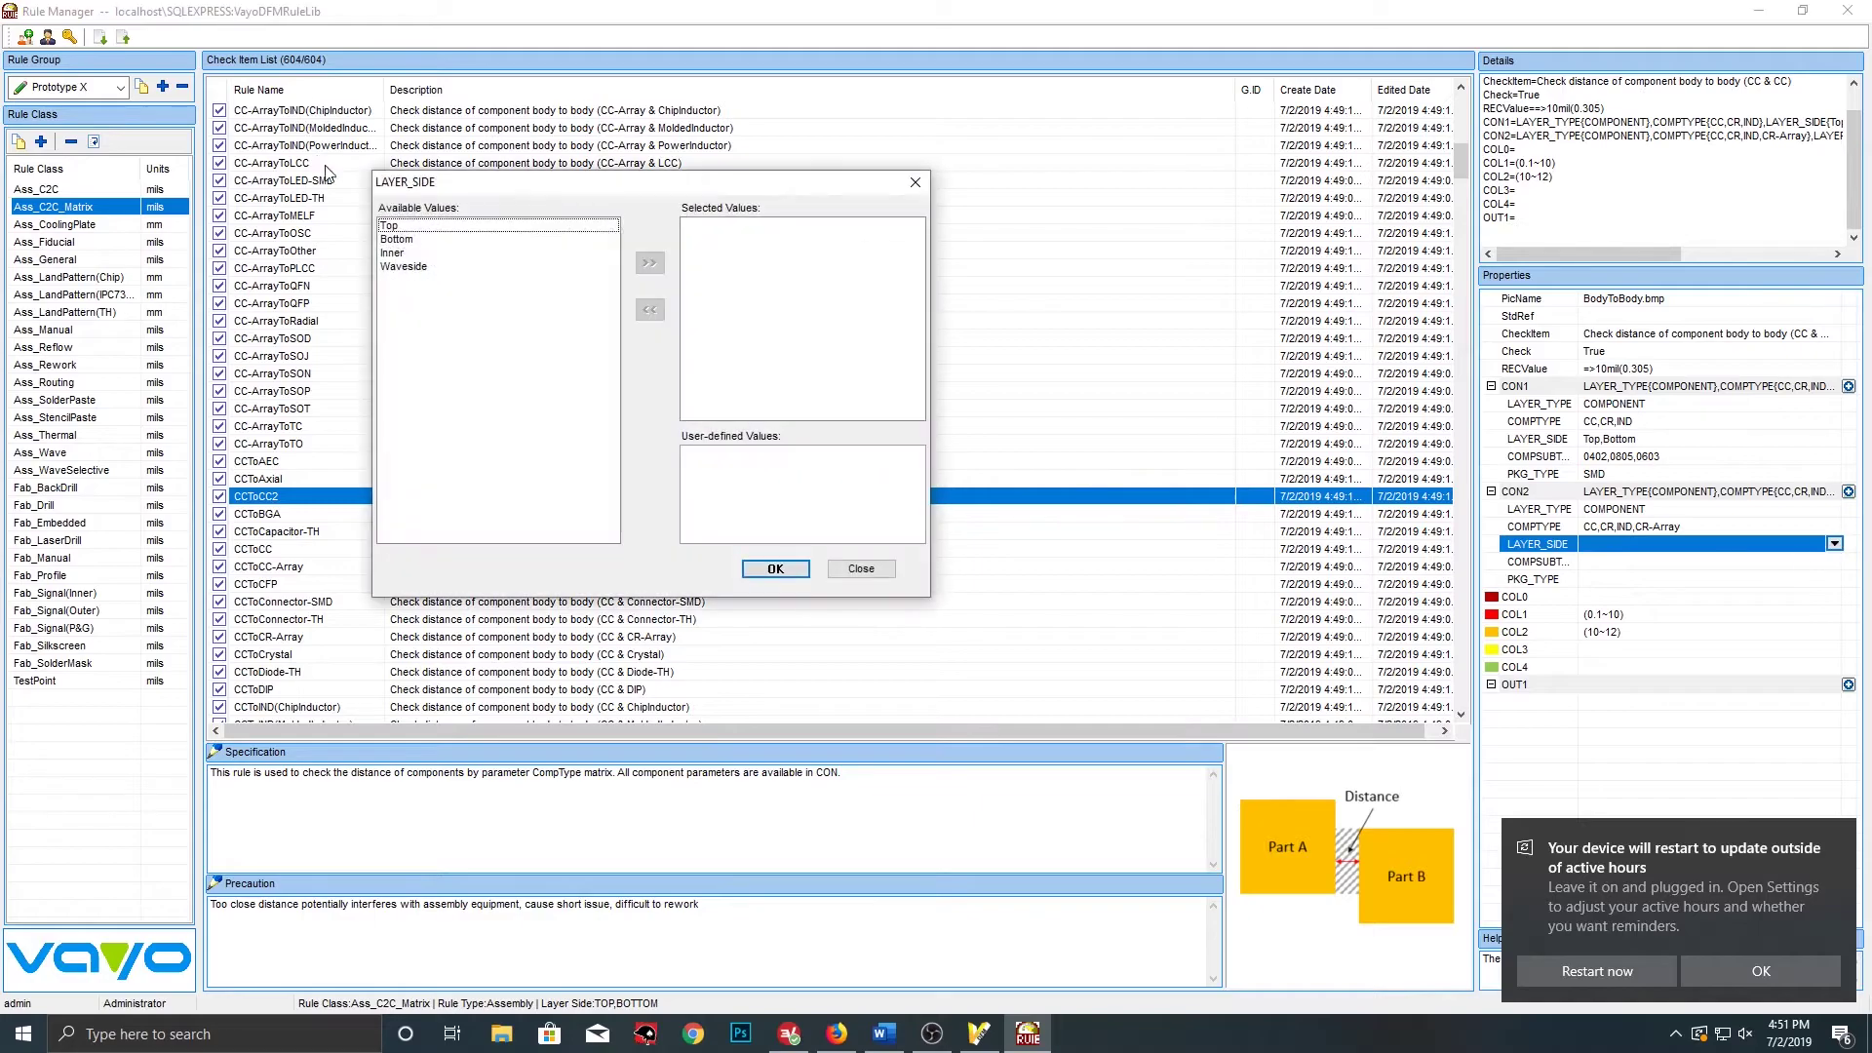
pyautogui.click(408, 225)
pyautogui.click(649, 263)
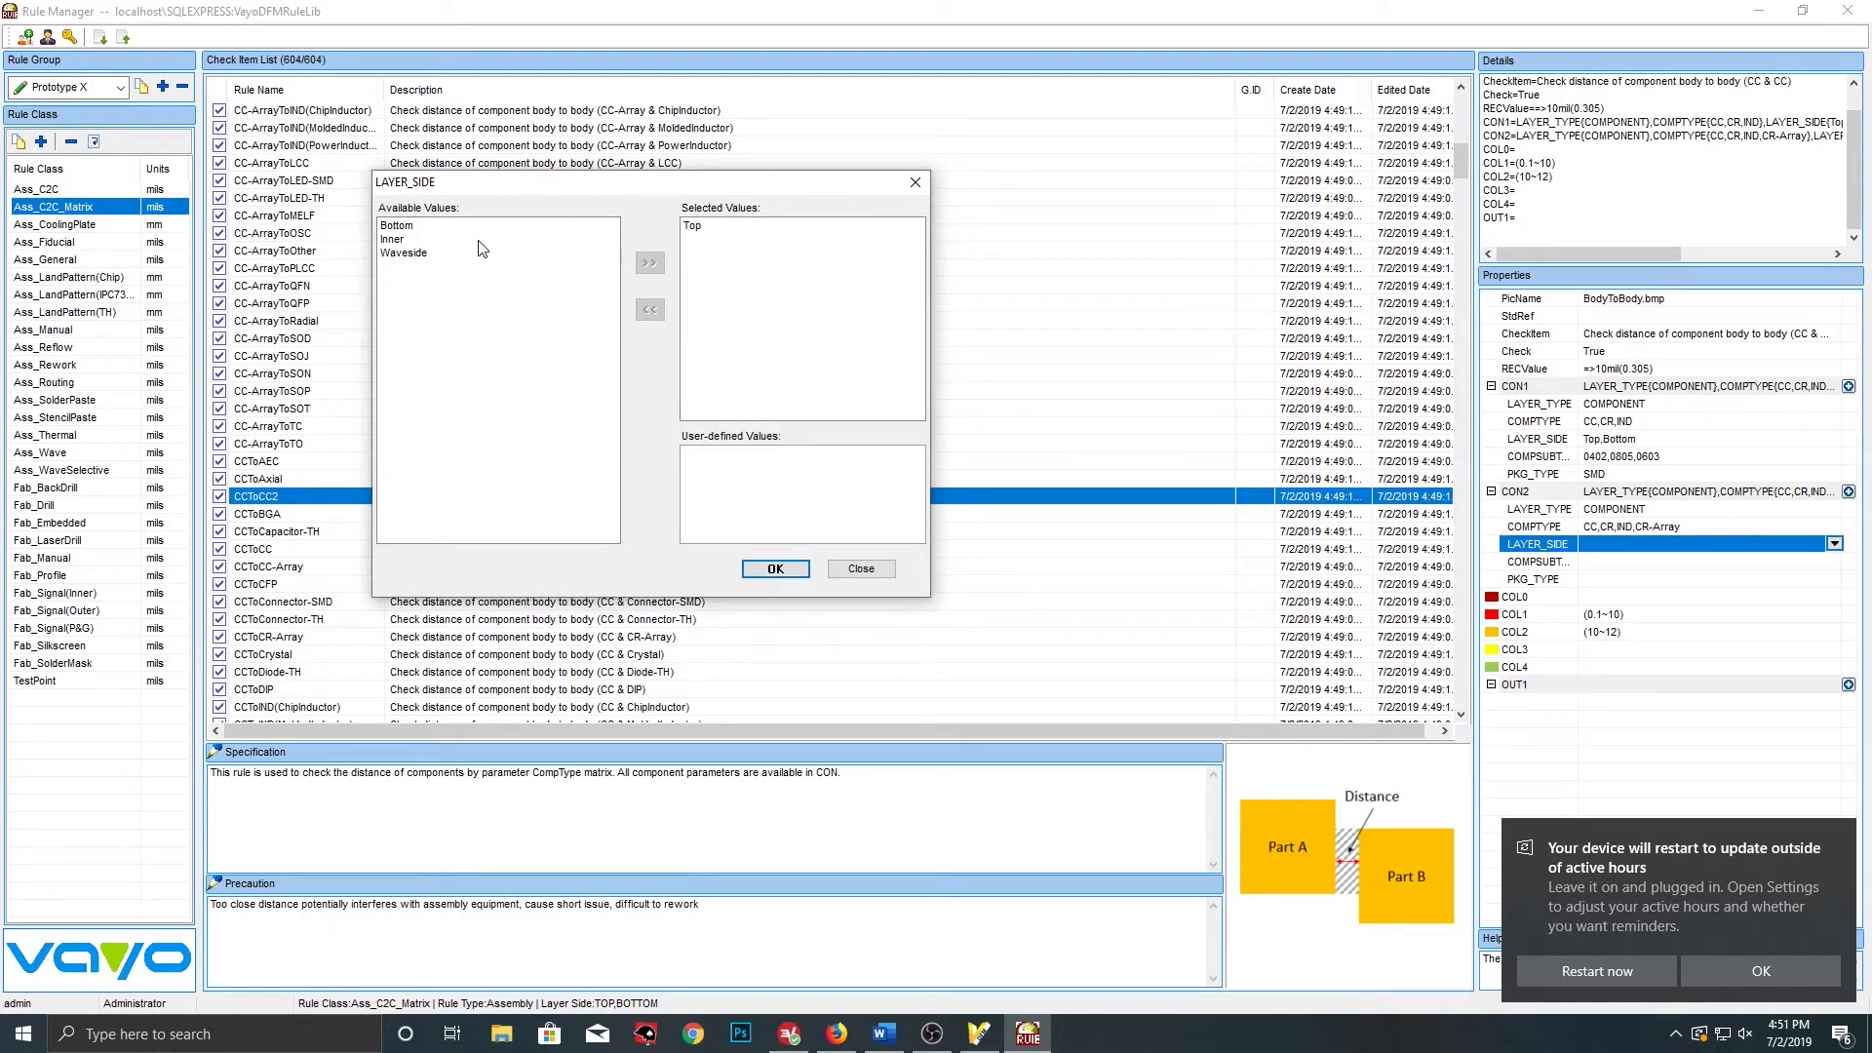
pyautogui.click(435, 228)
pyautogui.click(649, 262)
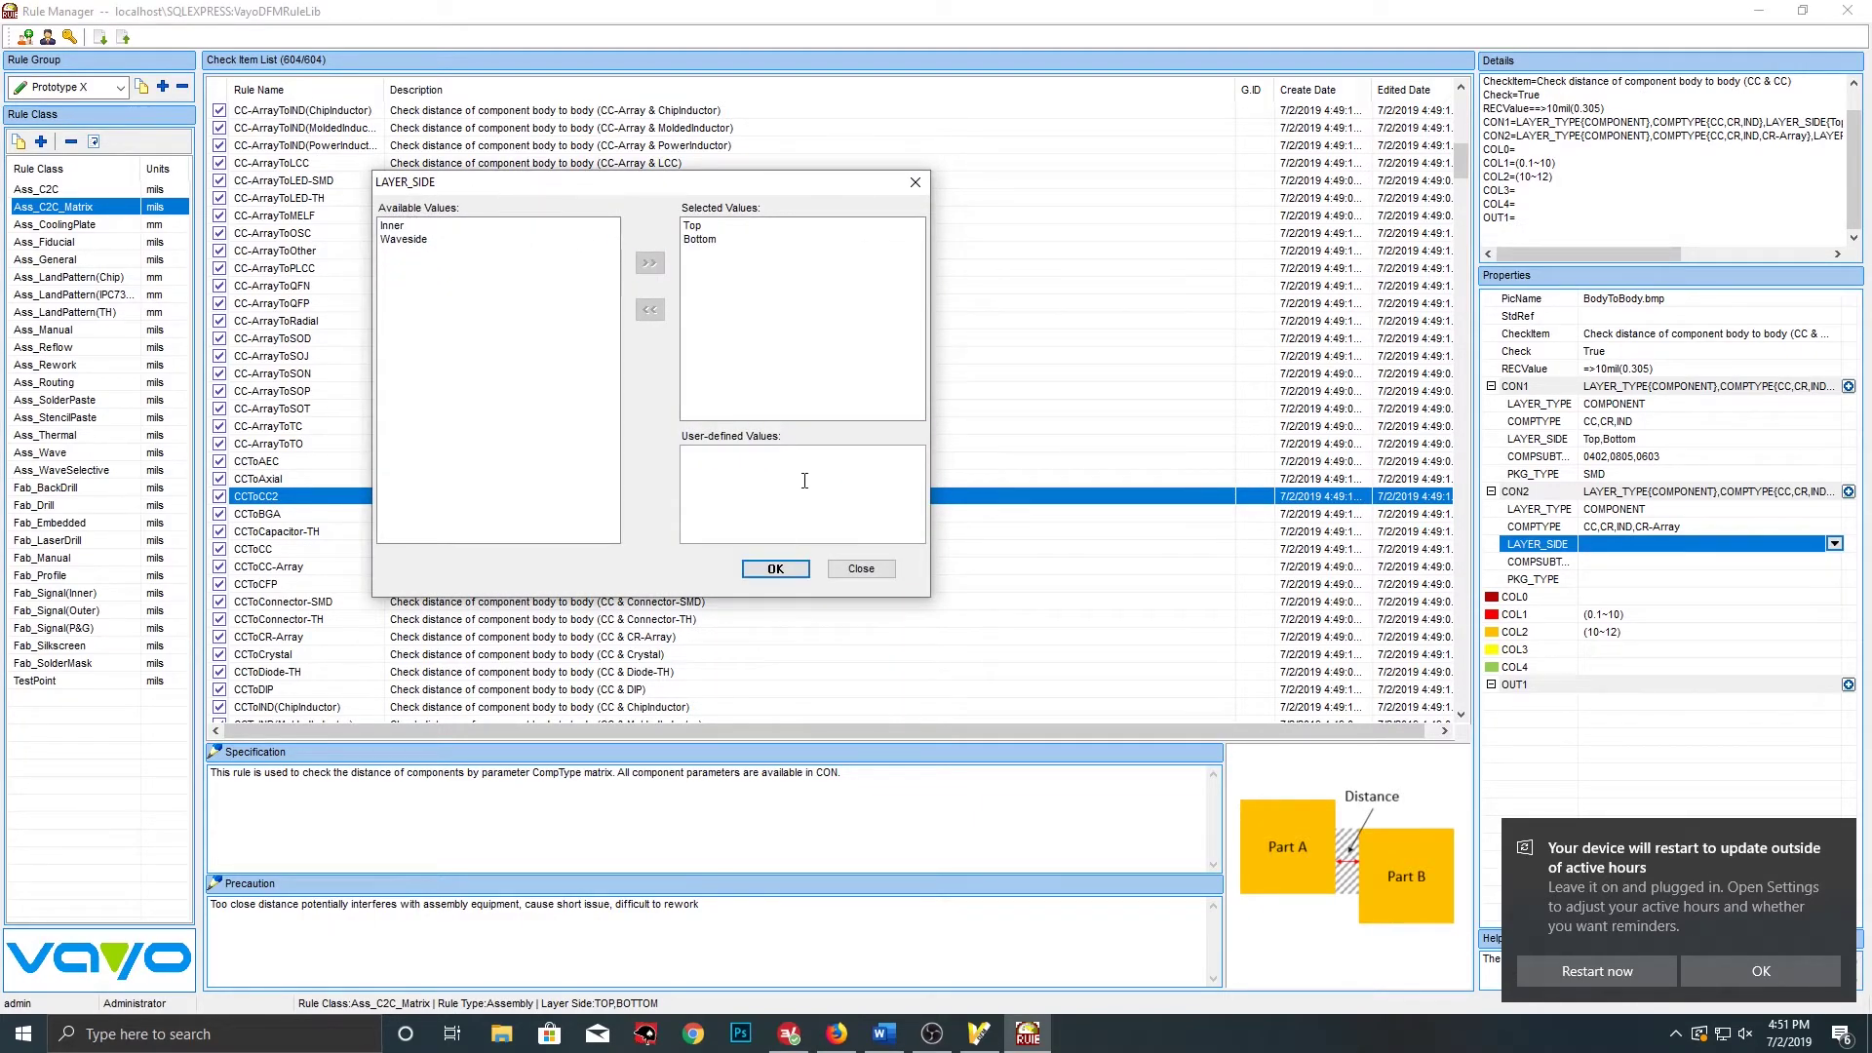
pyautogui.click(788, 575)
# Set CON2's component subtypes to 0402, 0603, 0805 and 1206
pyautogui.click(1832, 562)
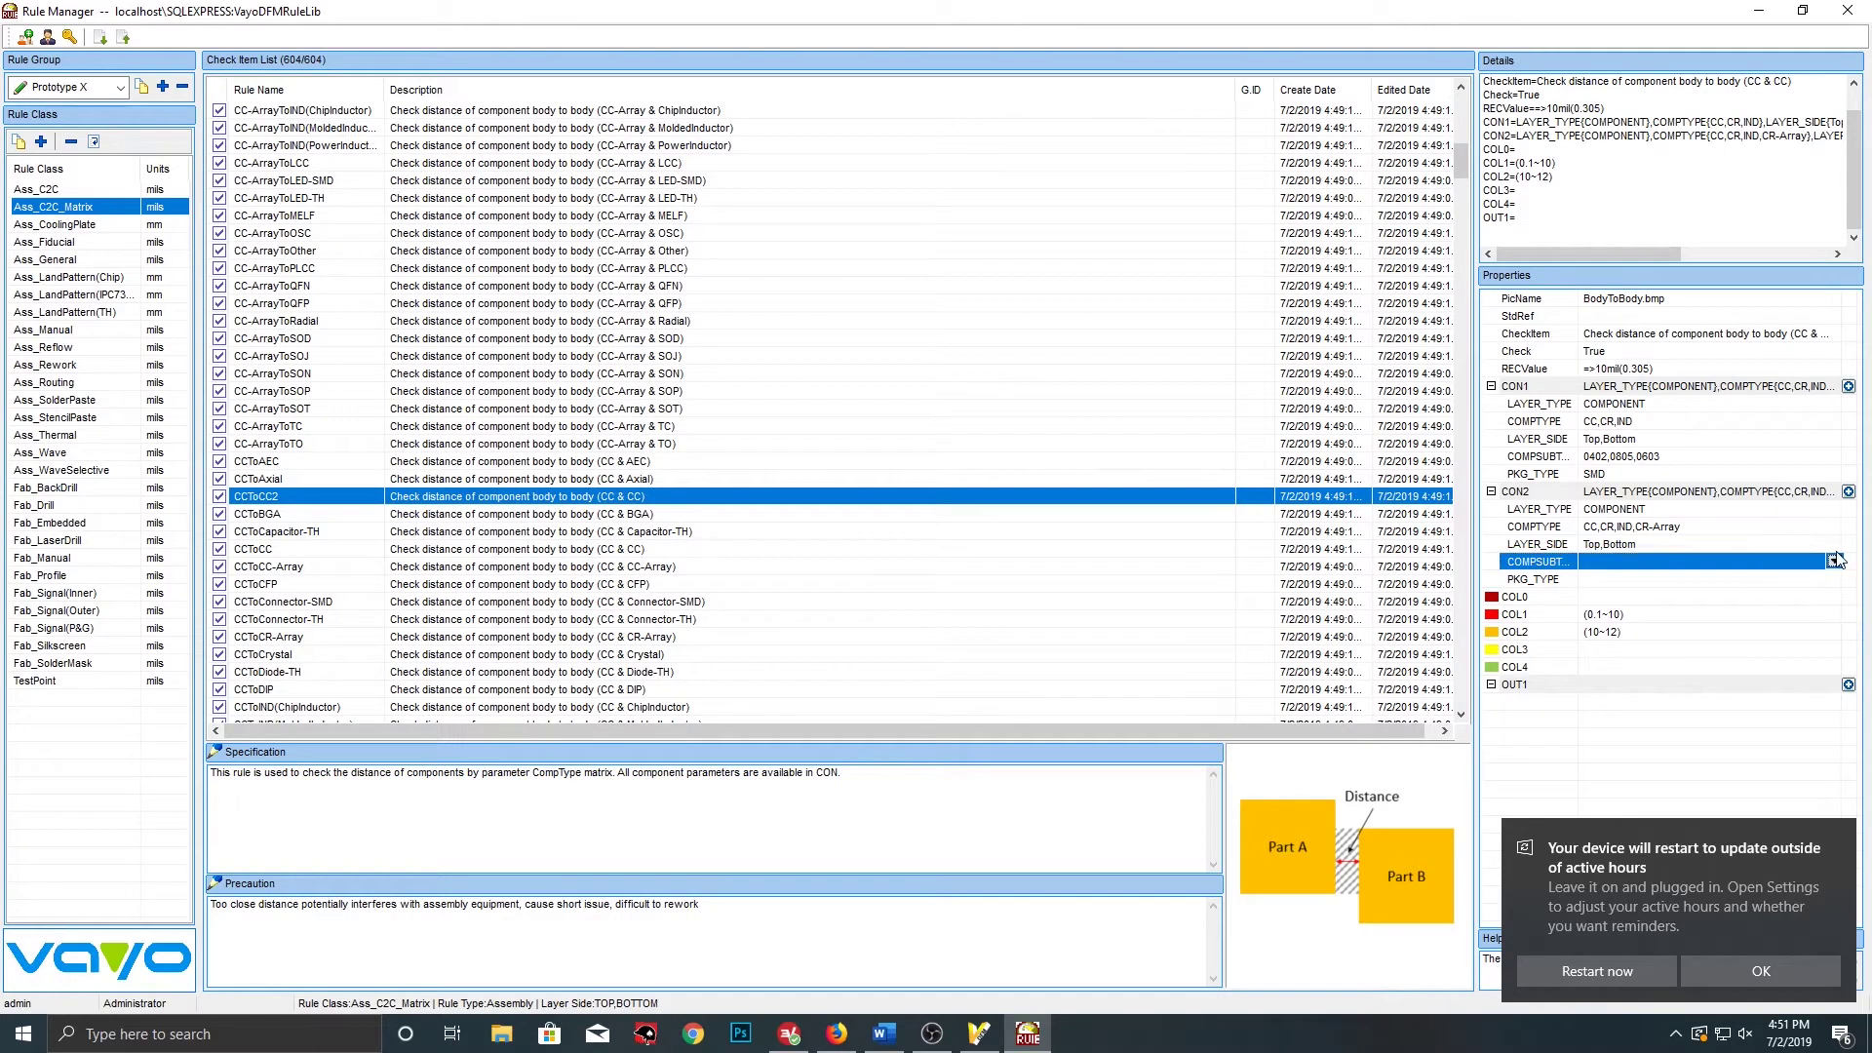
pyautogui.click(1837, 551)
pyautogui.click(1792, 557)
pyautogui.click(1835, 562)
pyautogui.click(404, 253)
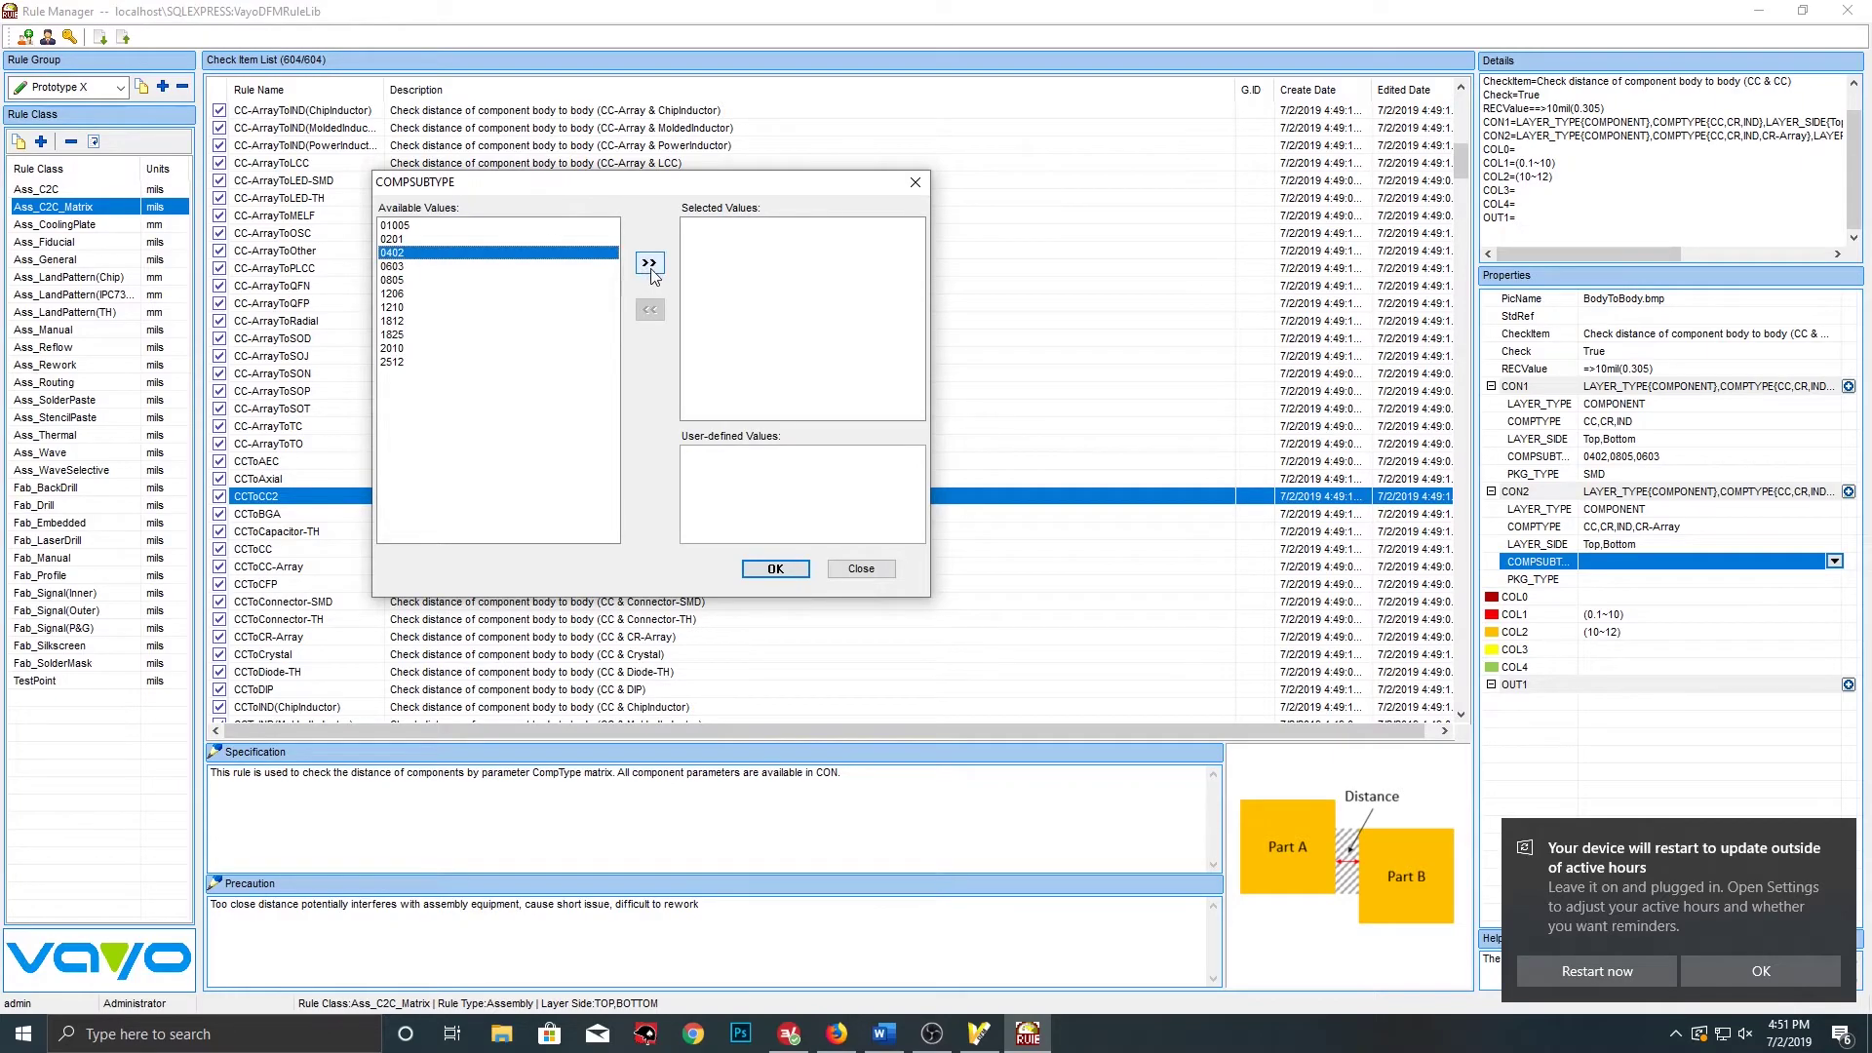
pyautogui.click(648, 263)
pyautogui.click(410, 253)
pyautogui.click(648, 263)
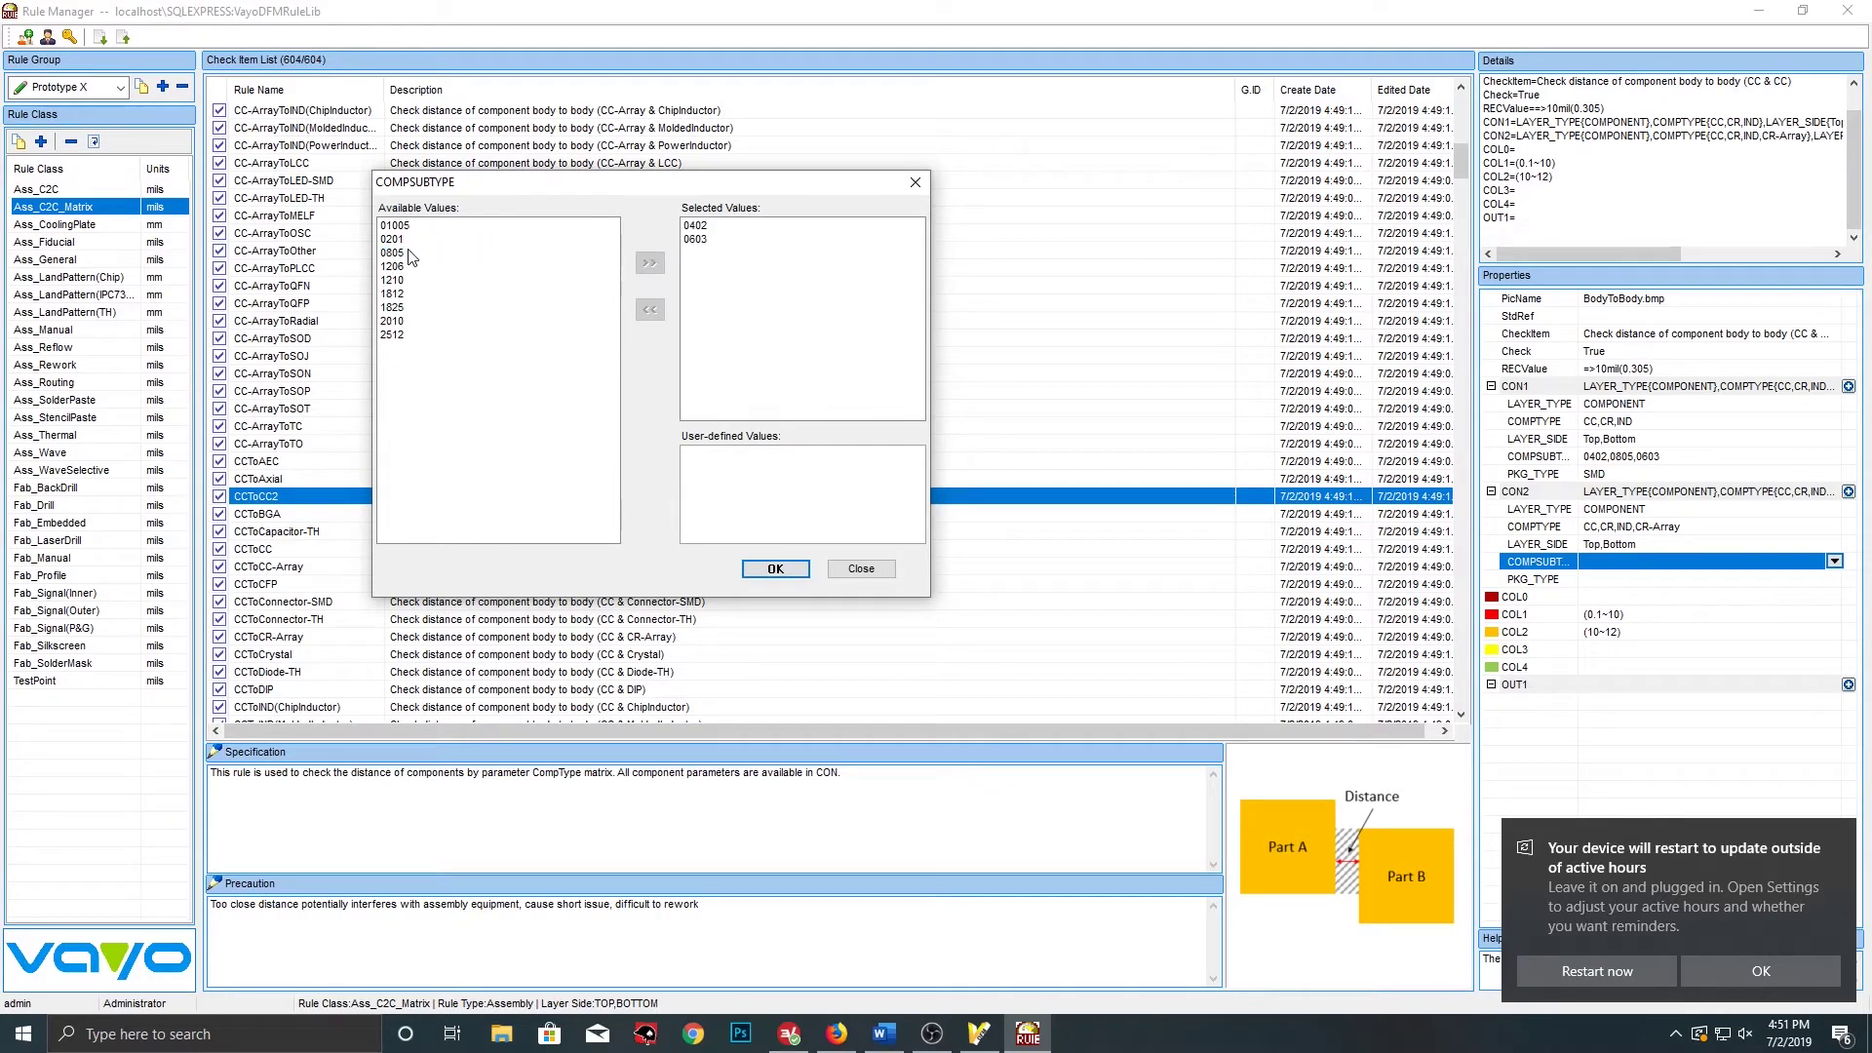
pyautogui.click(410, 253)
pyautogui.click(648, 263)
pyautogui.click(416, 253)
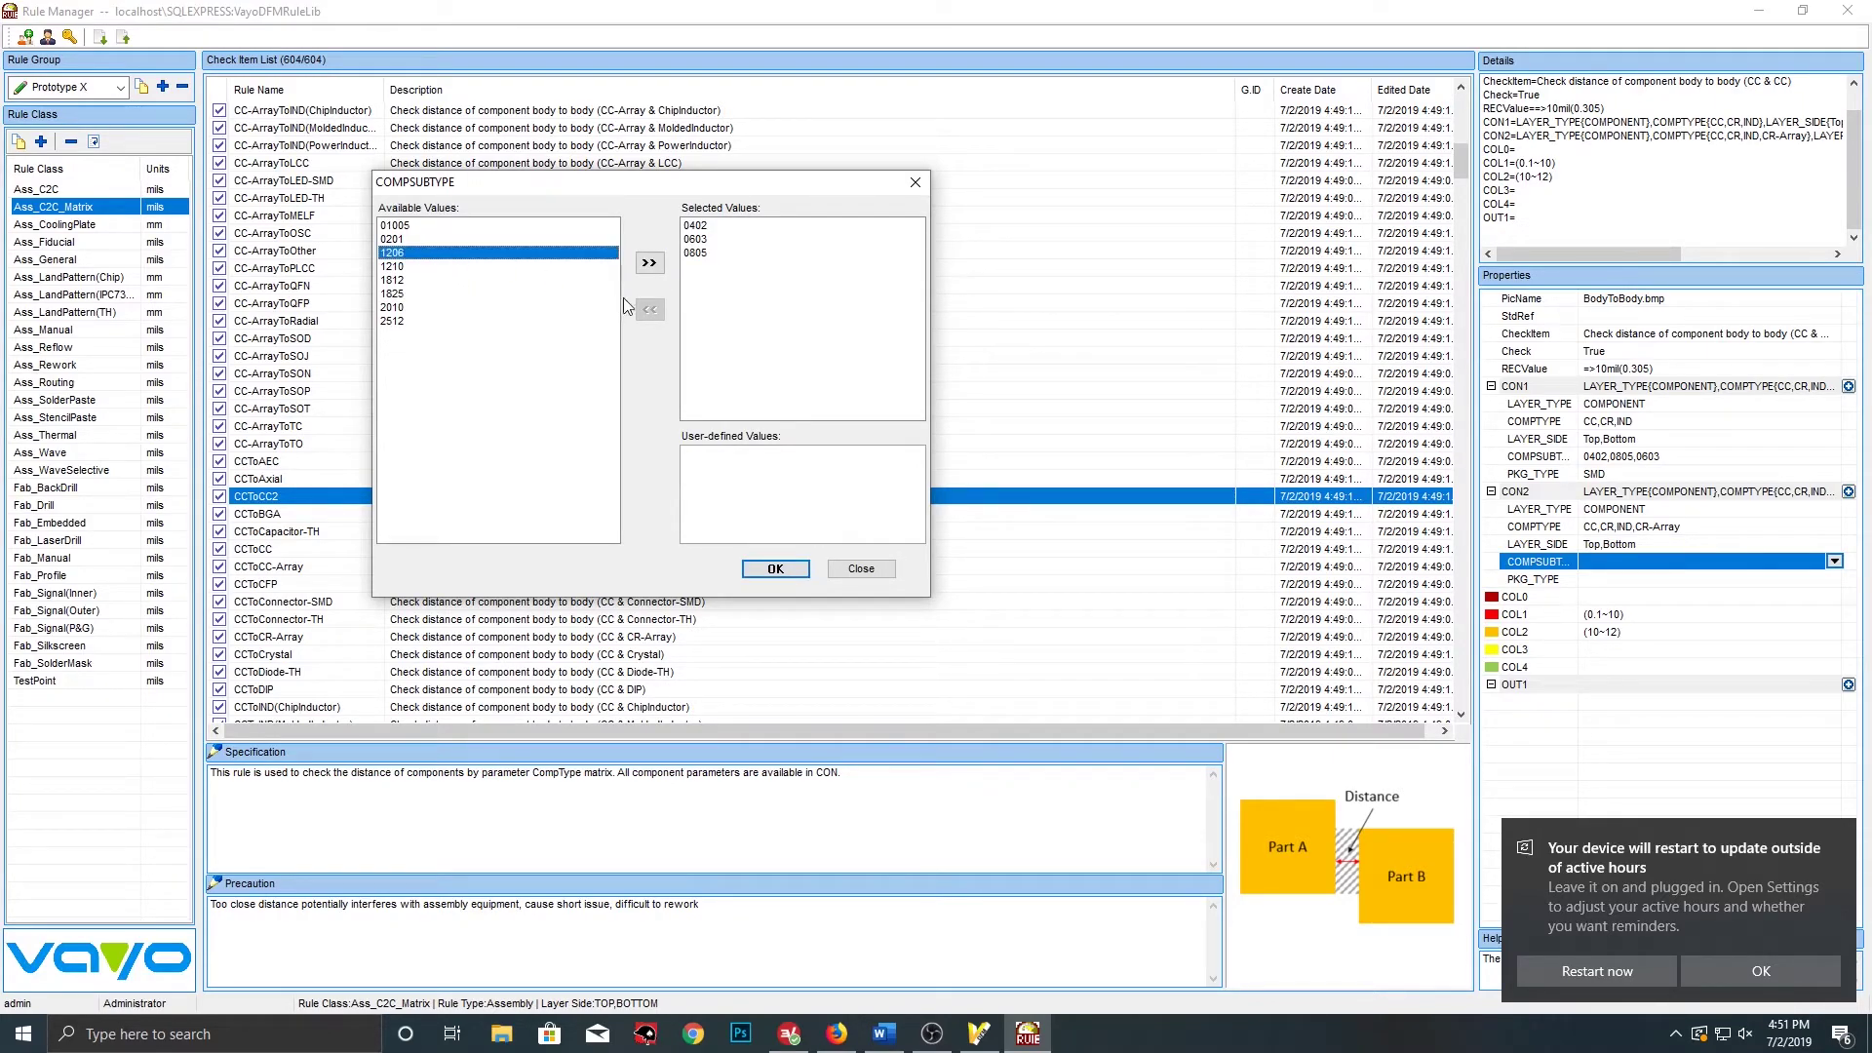
pyautogui.click(648, 264)
pyautogui.click(775, 569)
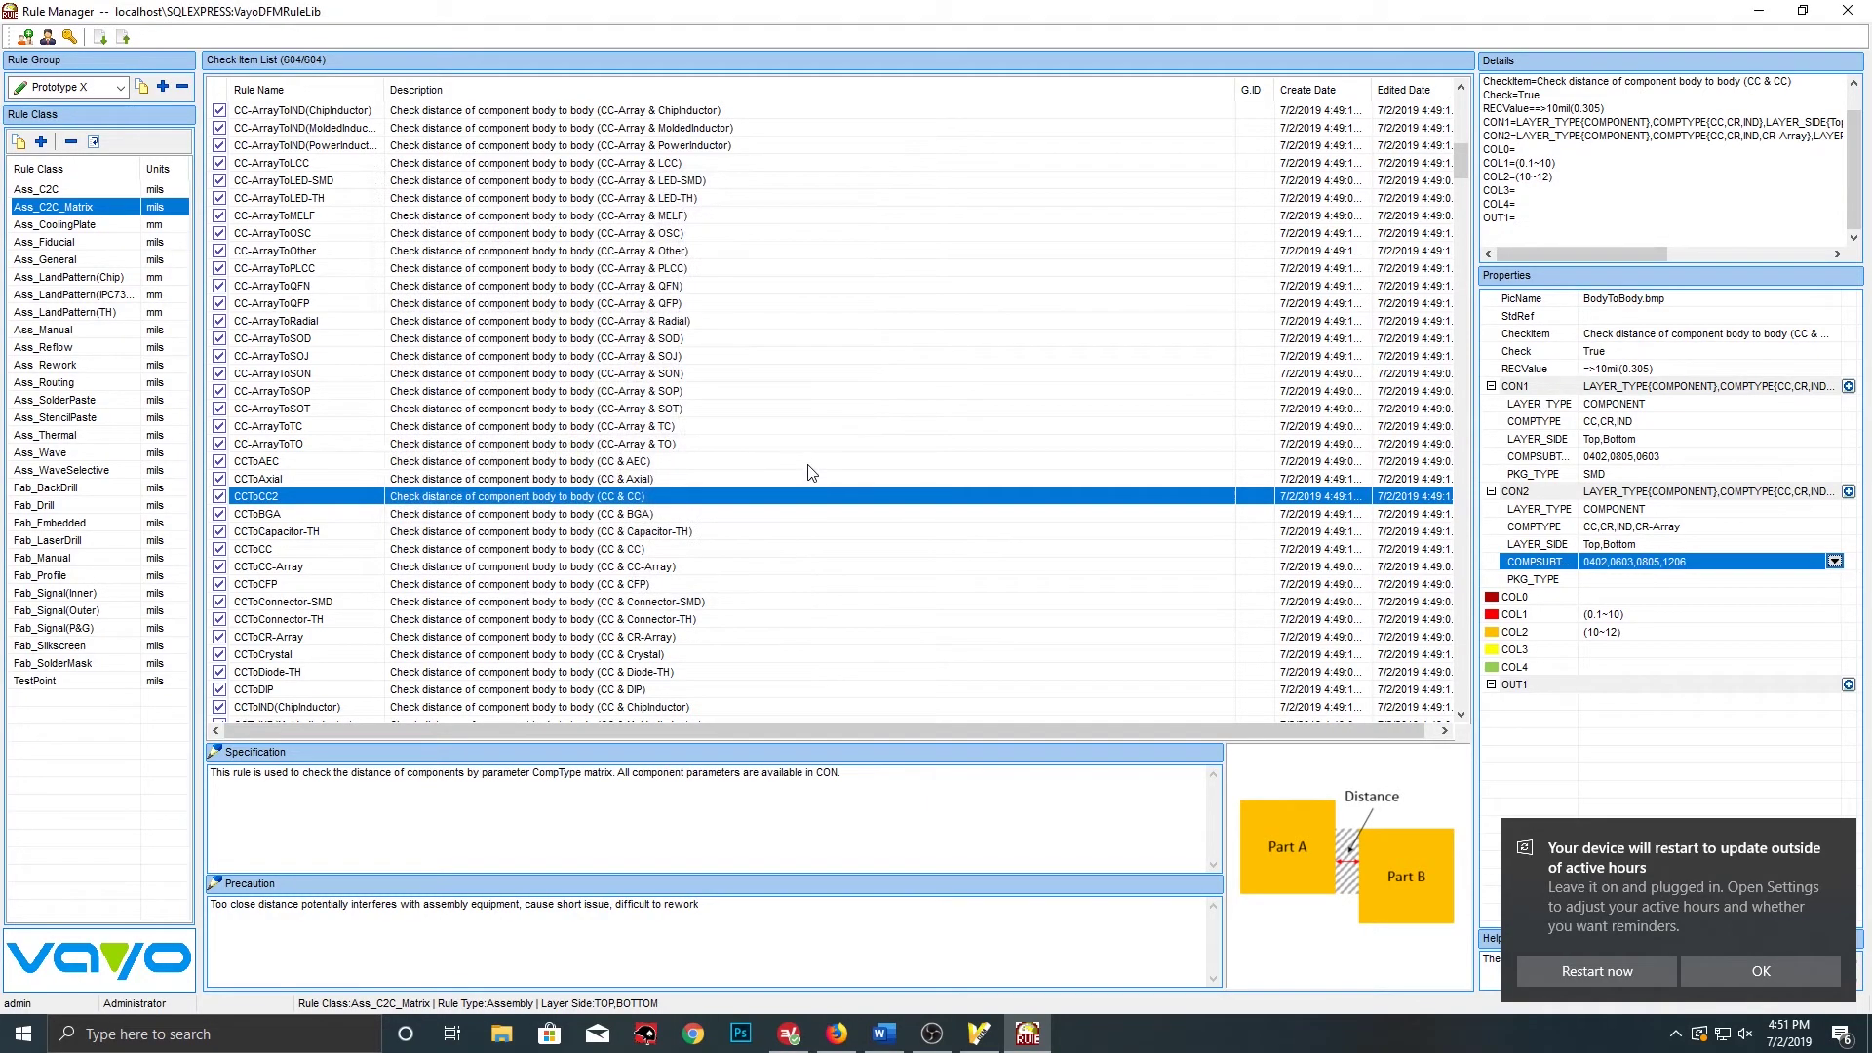
# Set CON2's package type to SMD
pyautogui.click(1599, 581)
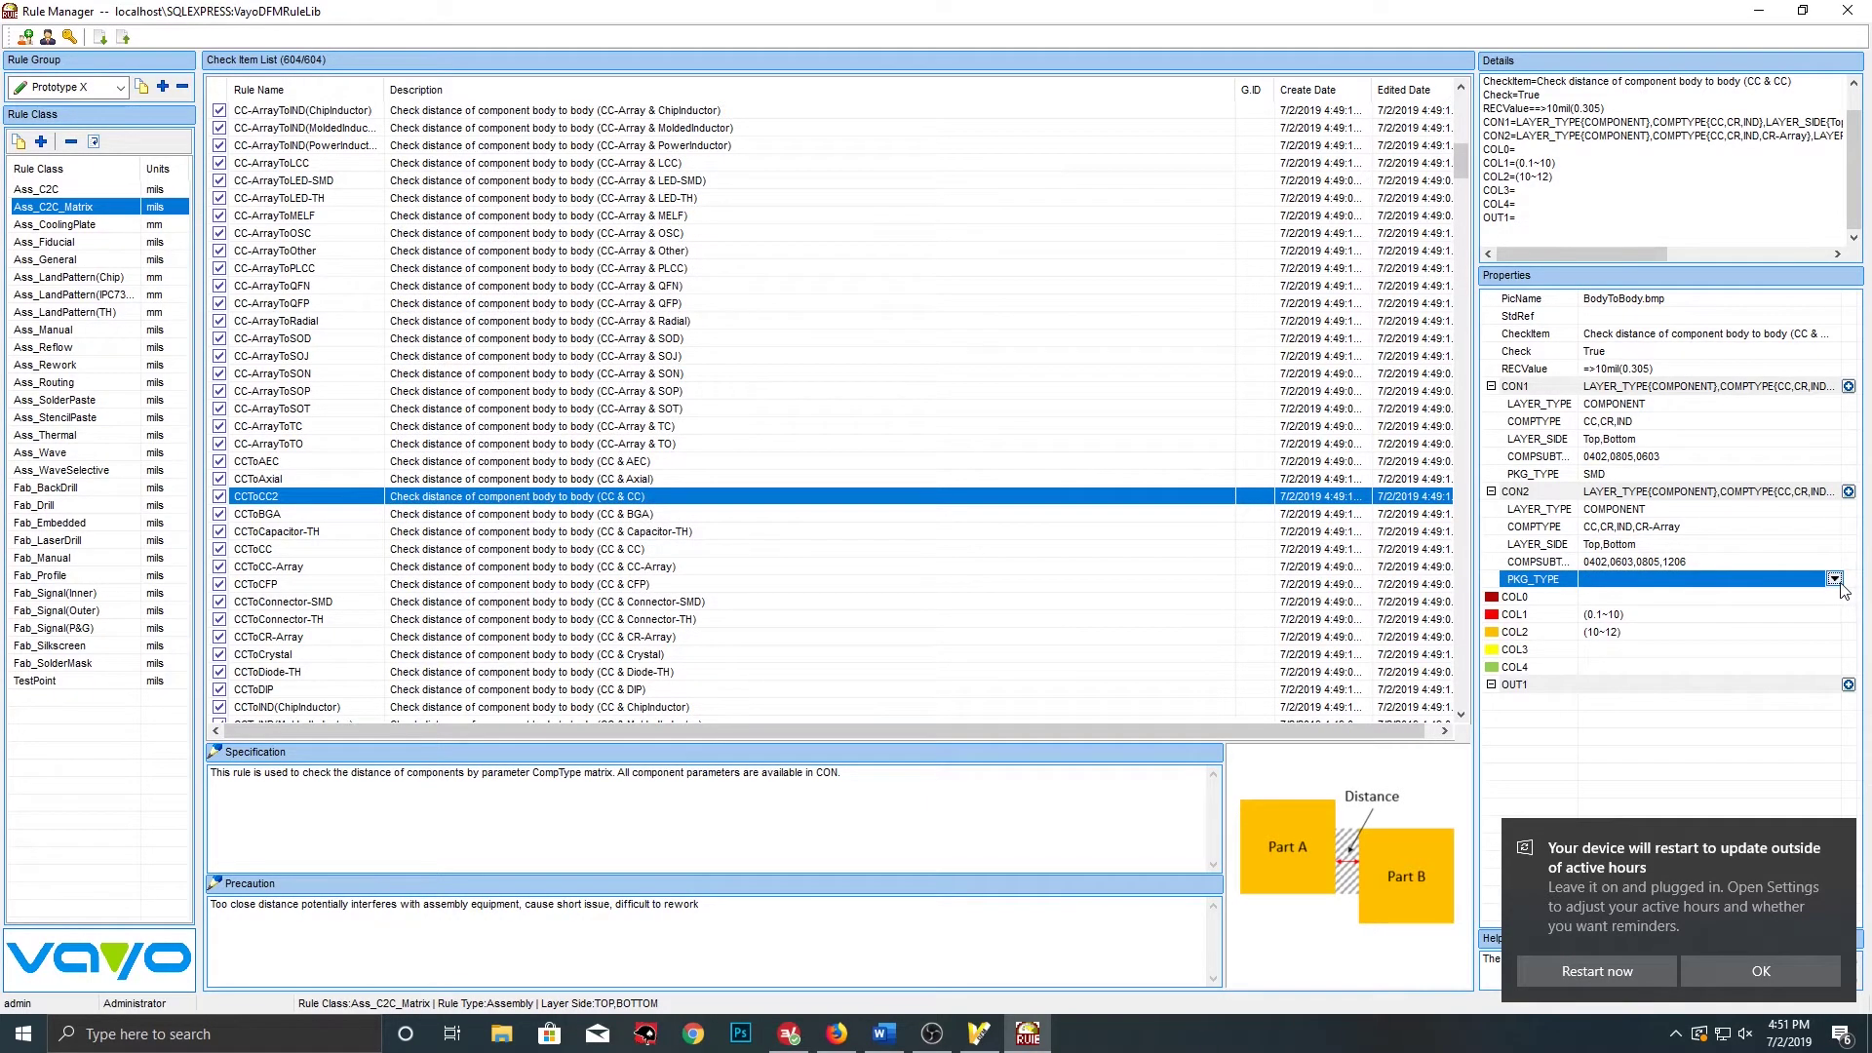
pyautogui.click(1834, 579)
pyautogui.click(409, 226)
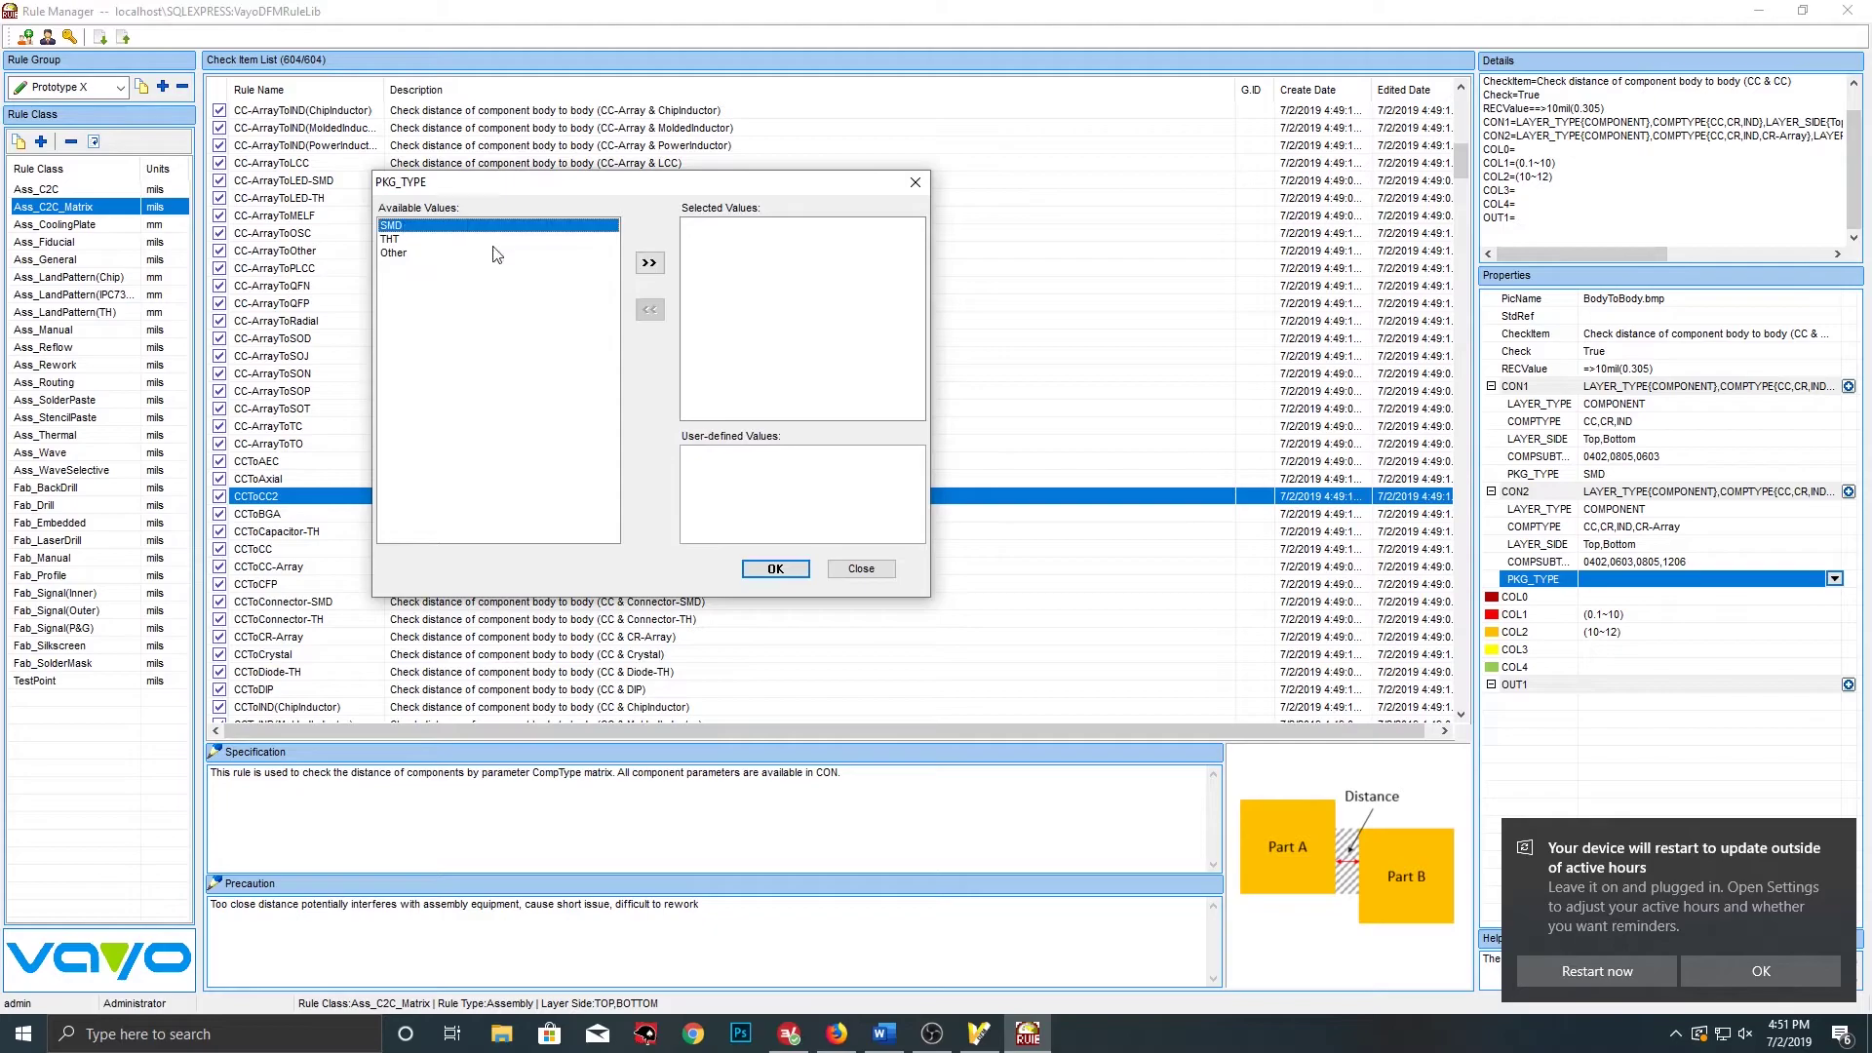
pyautogui.click(648, 265)
pyautogui.click(775, 568)
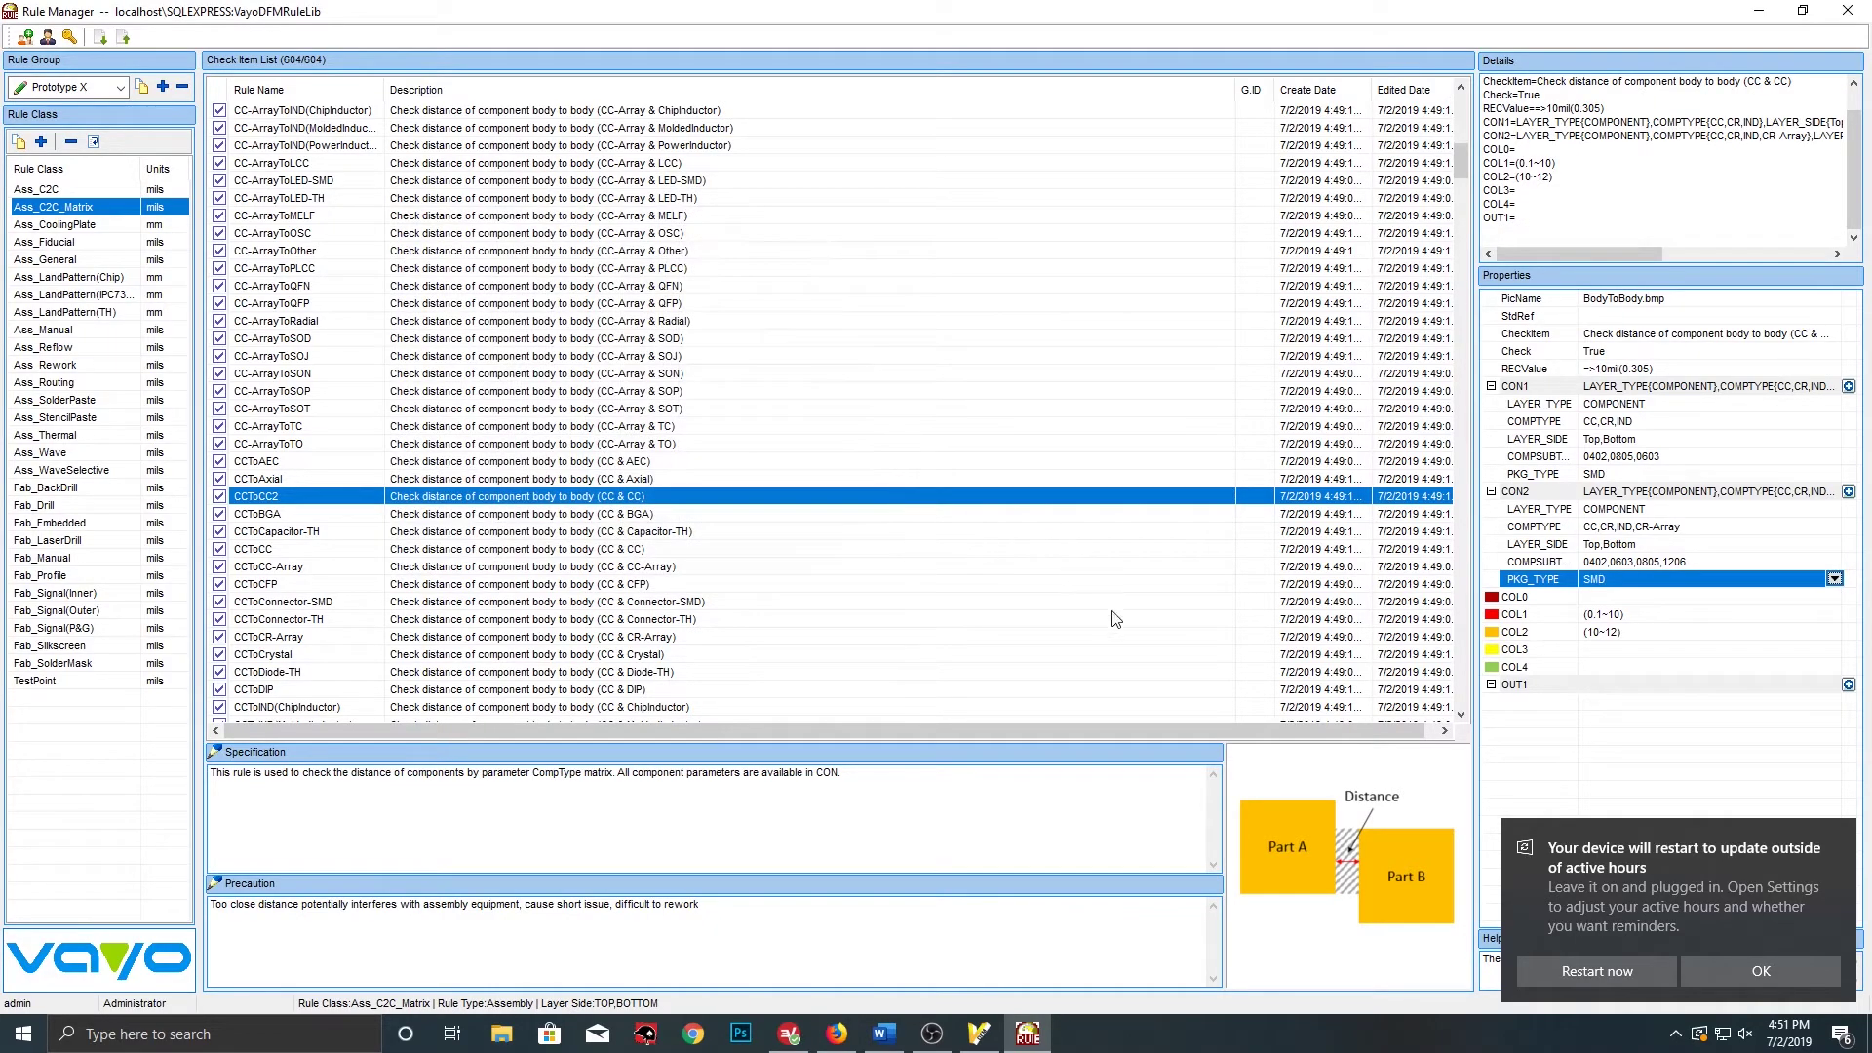
pyautogui.click(1637, 618)
# Change COL1's upper bound from 10 to 8, giving the range 0.1~8
pyautogui.click(1834, 613)
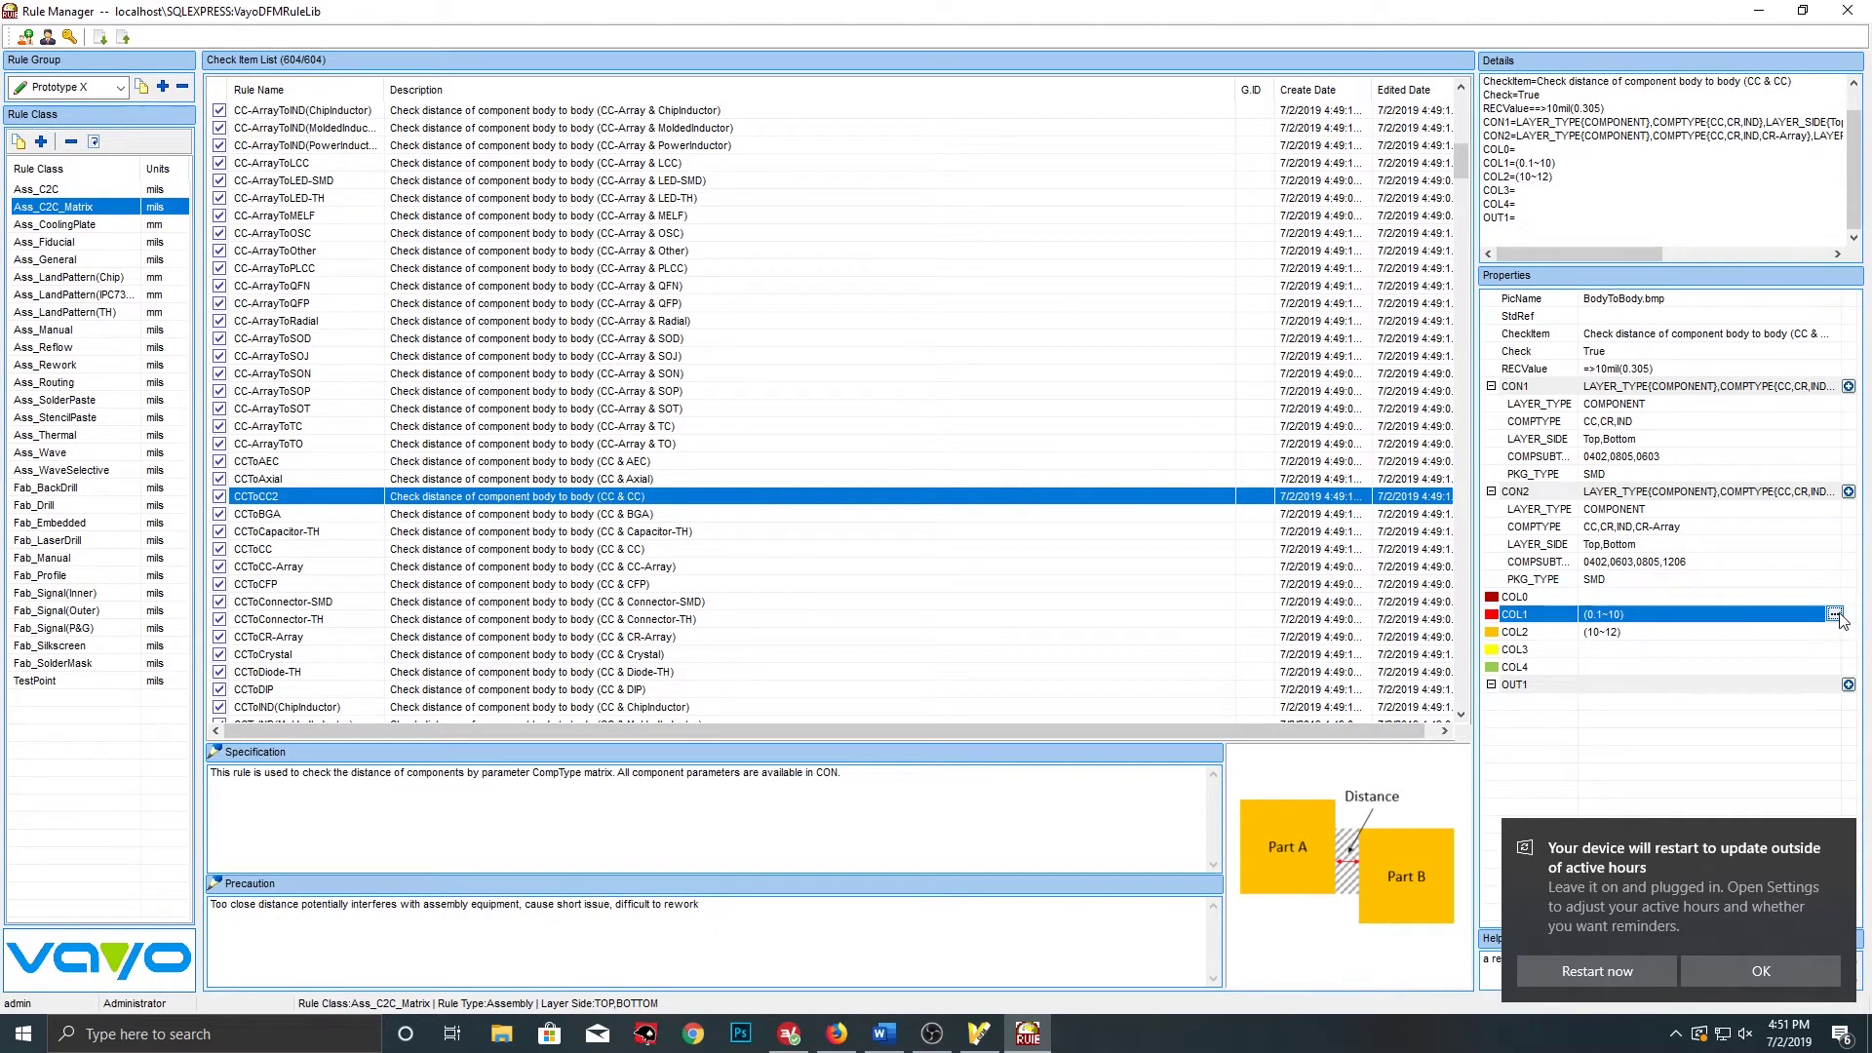
pyautogui.click(950, 332)
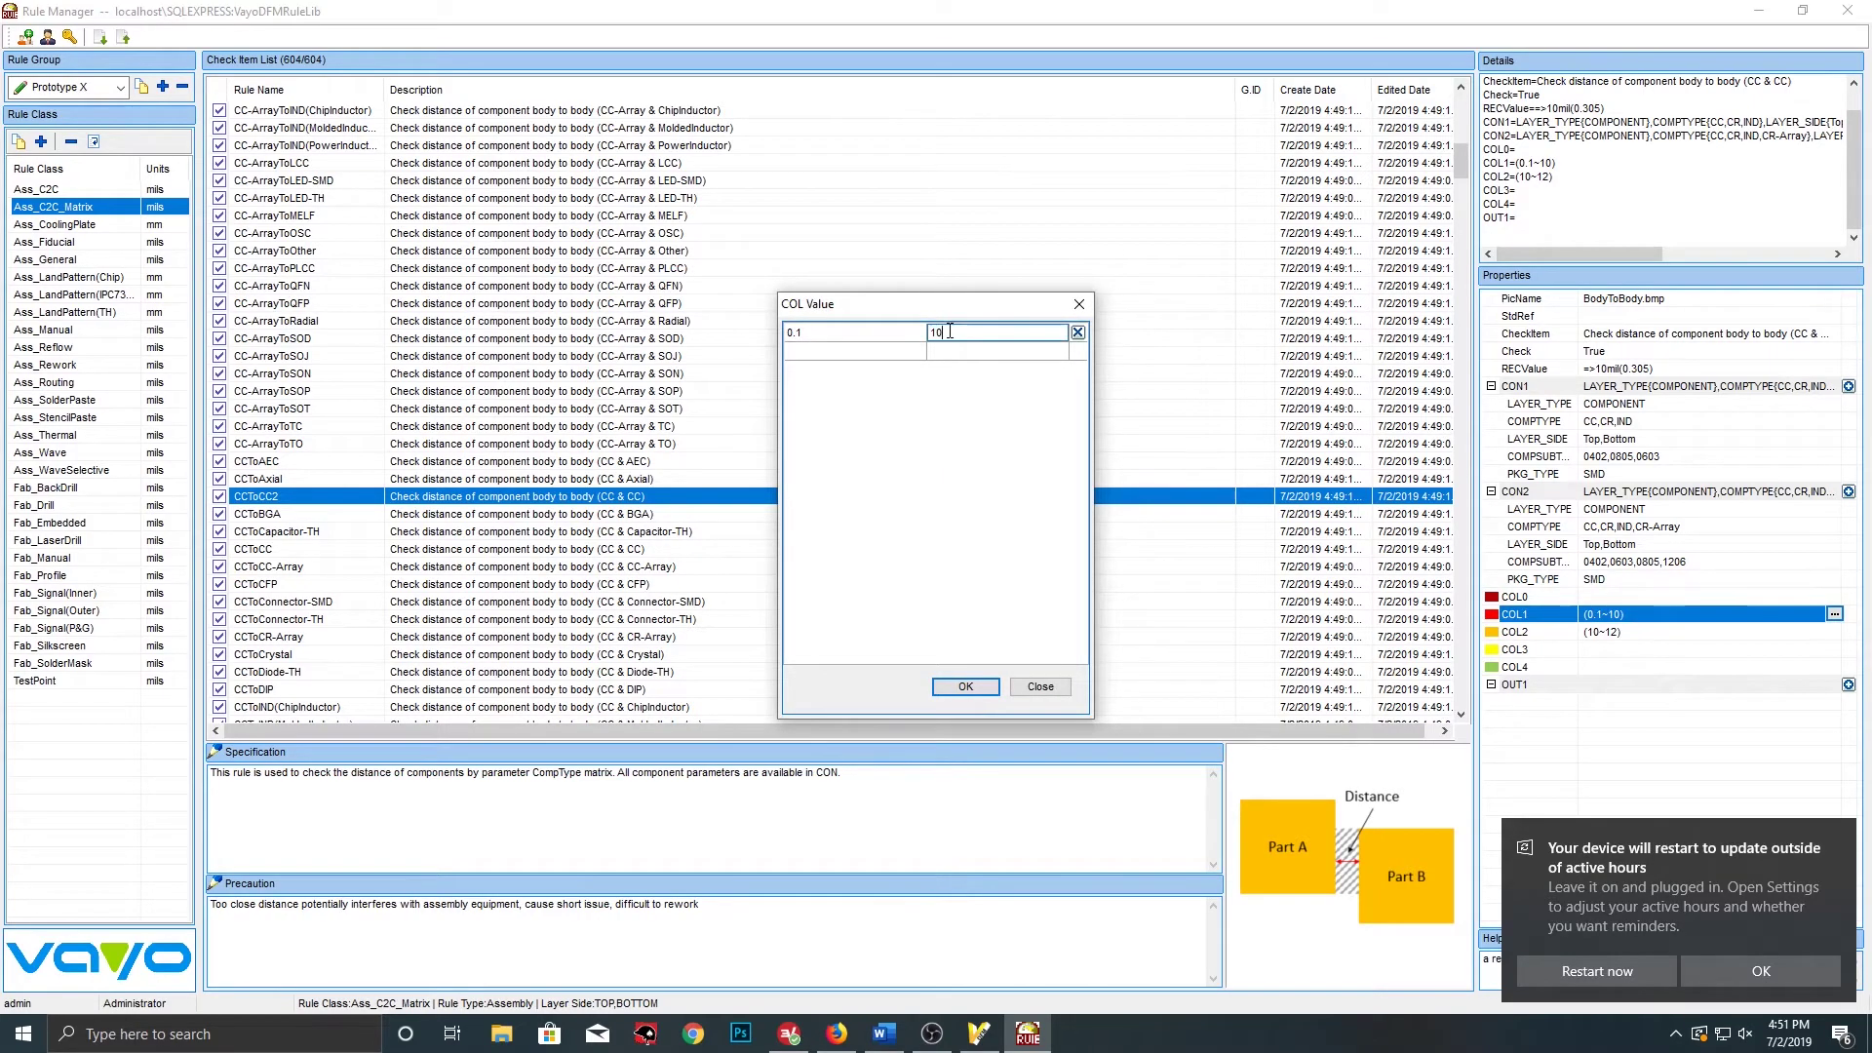
pyautogui.doubleClick(951, 331)
pyautogui.write('8')
pyautogui.click(965, 686)
# Change the COL2 range to 8~20
pyautogui.click(1605, 632)
pyautogui.click(1834, 631)
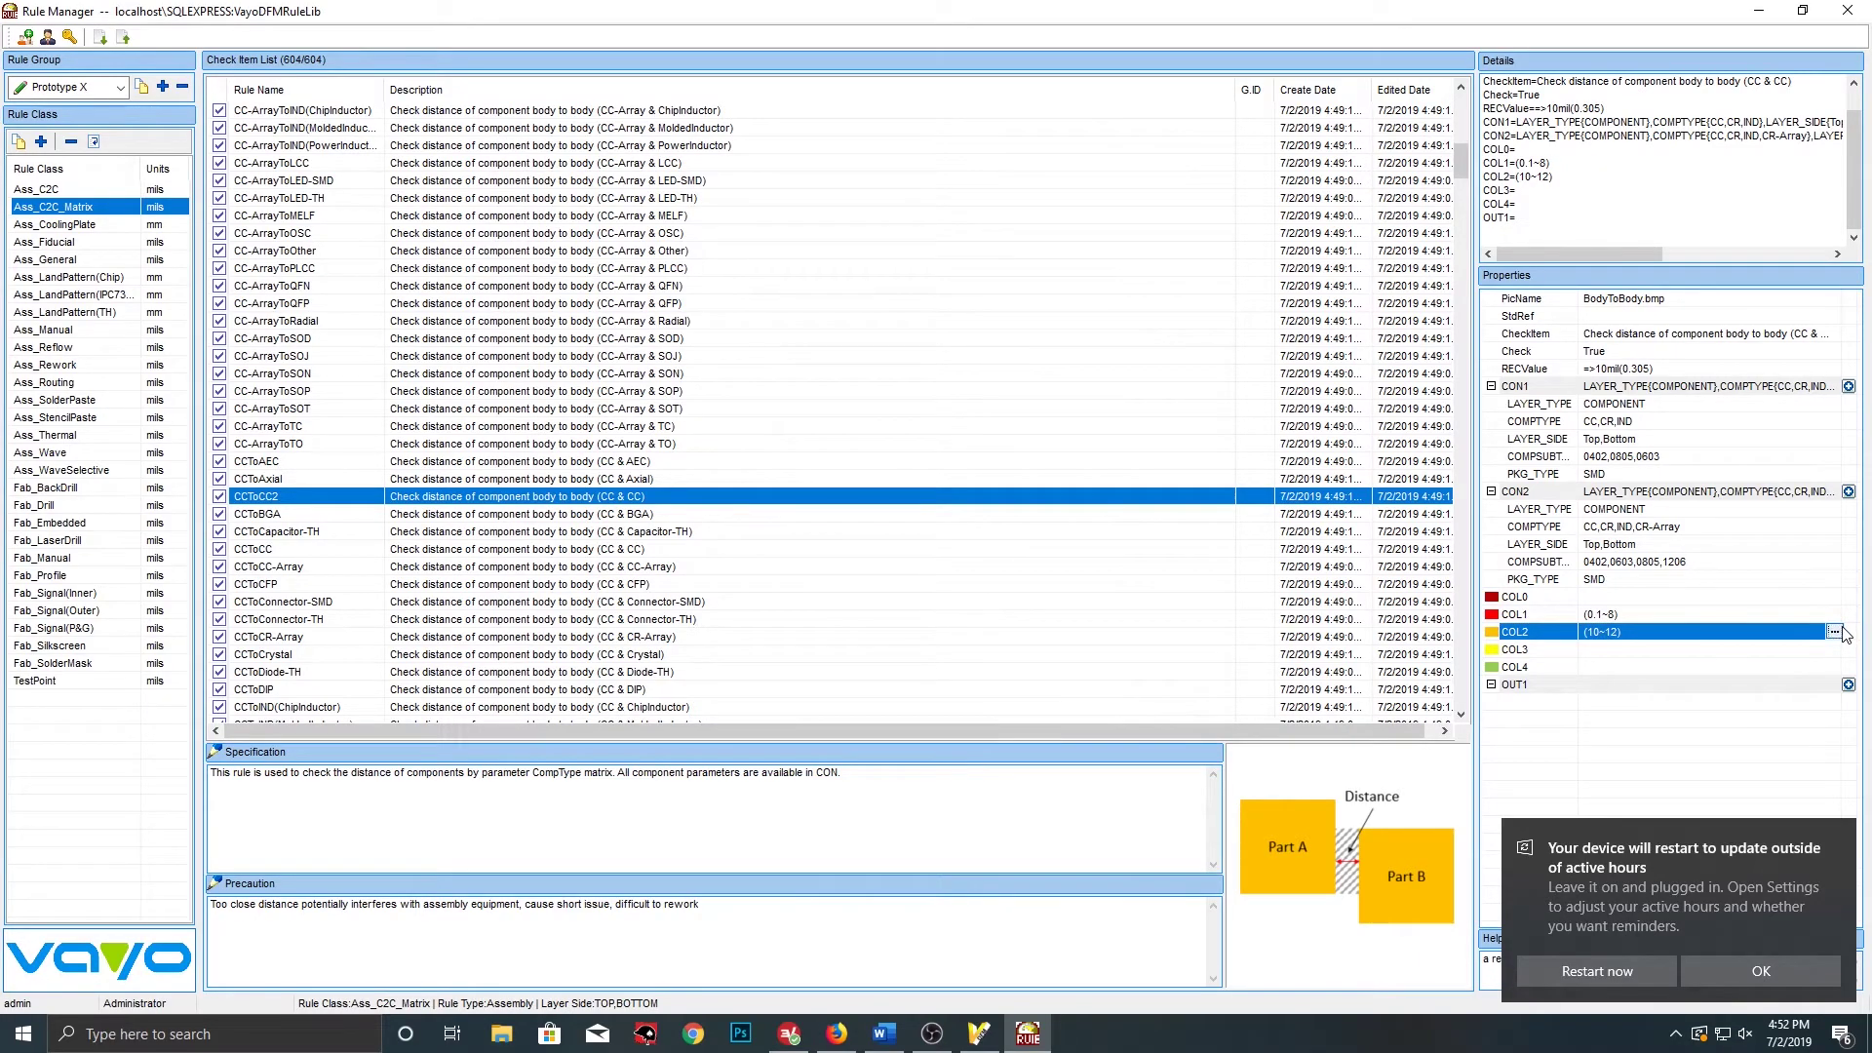
pyautogui.doubleClick(830, 331)
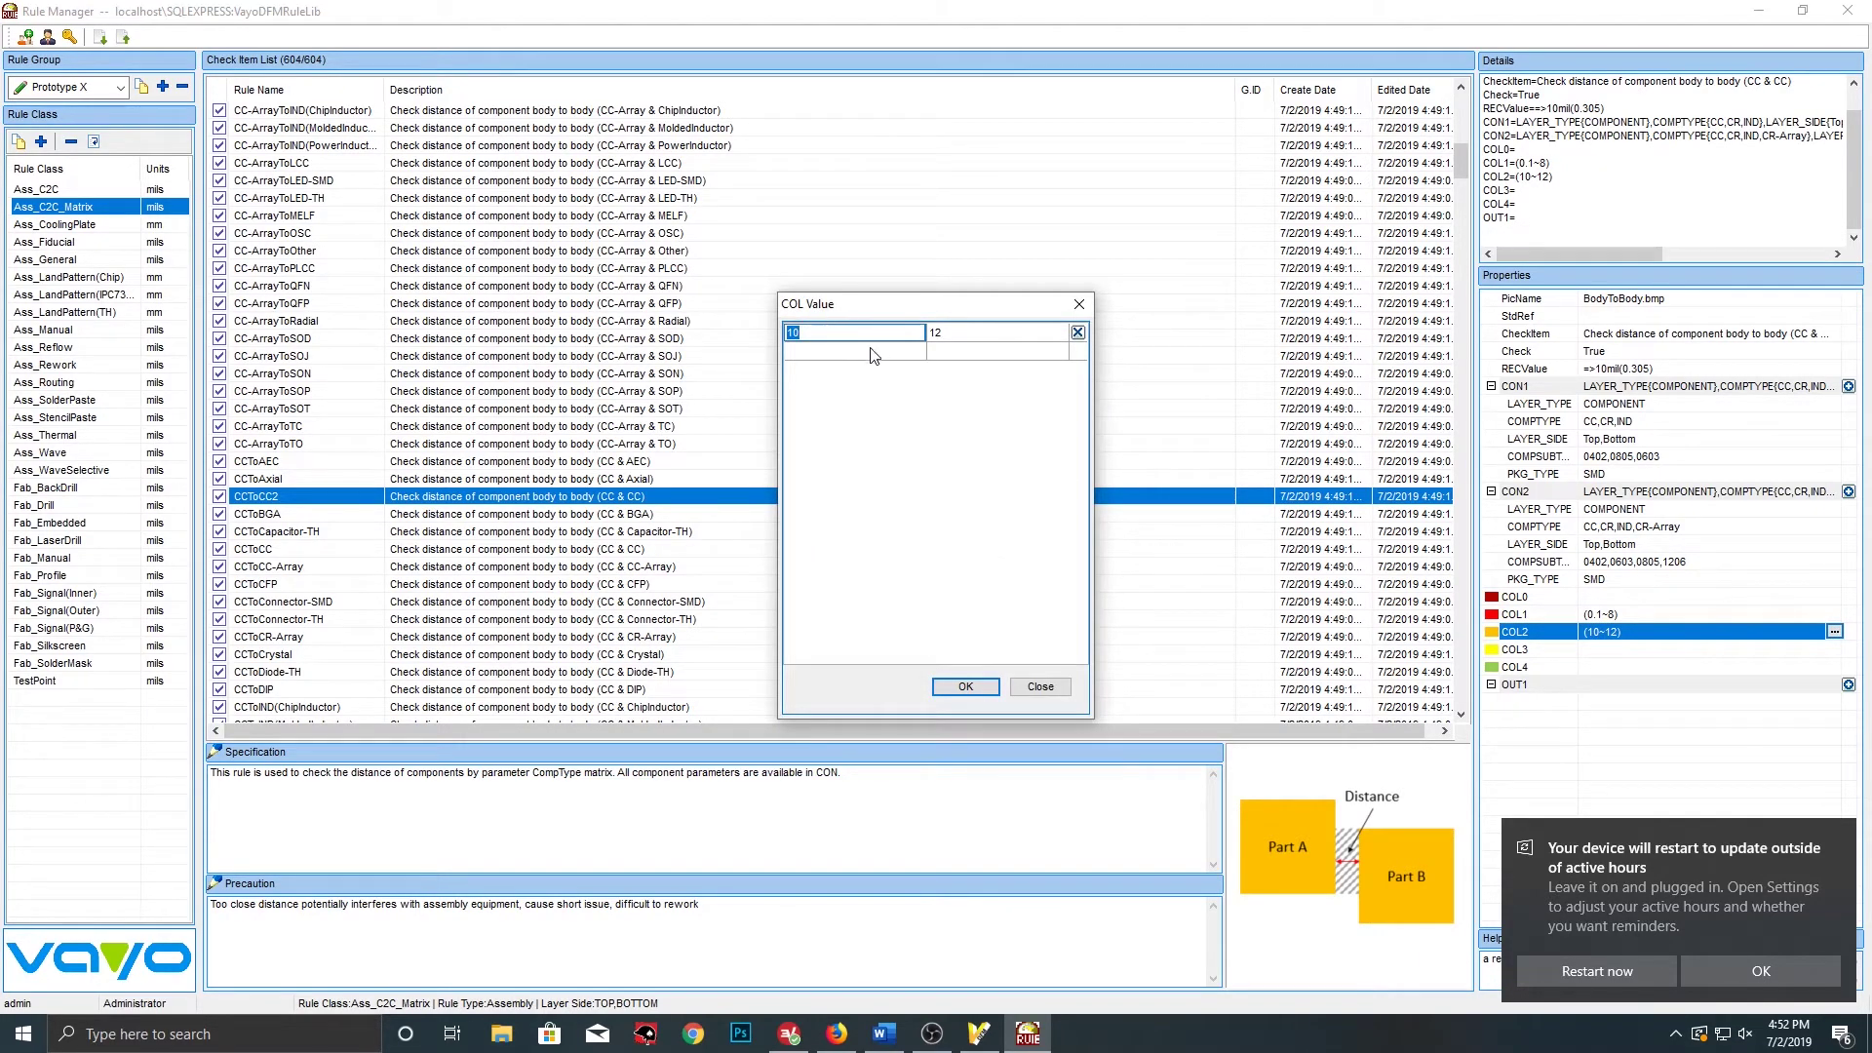
pyautogui.write('8')
pyautogui.doubleClick(957, 334)
pyautogui.press('BackSpace')
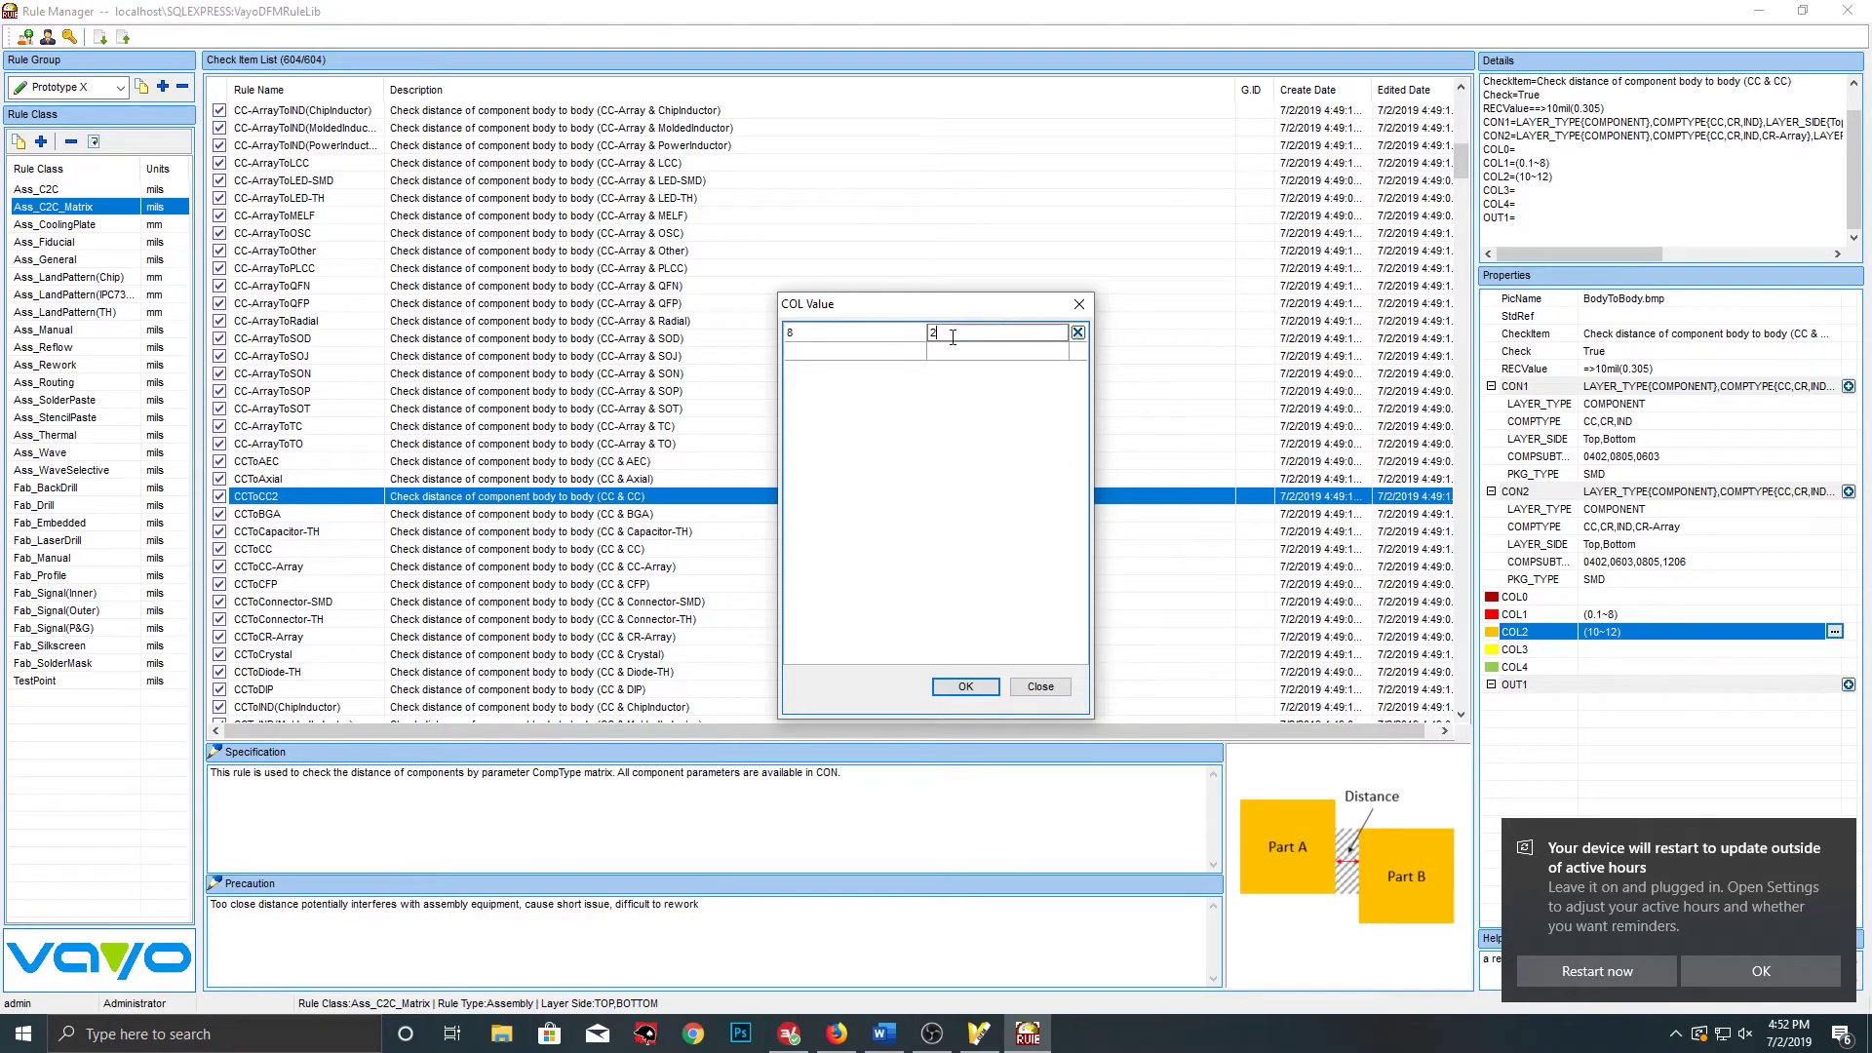
pyautogui.click(978, 688)
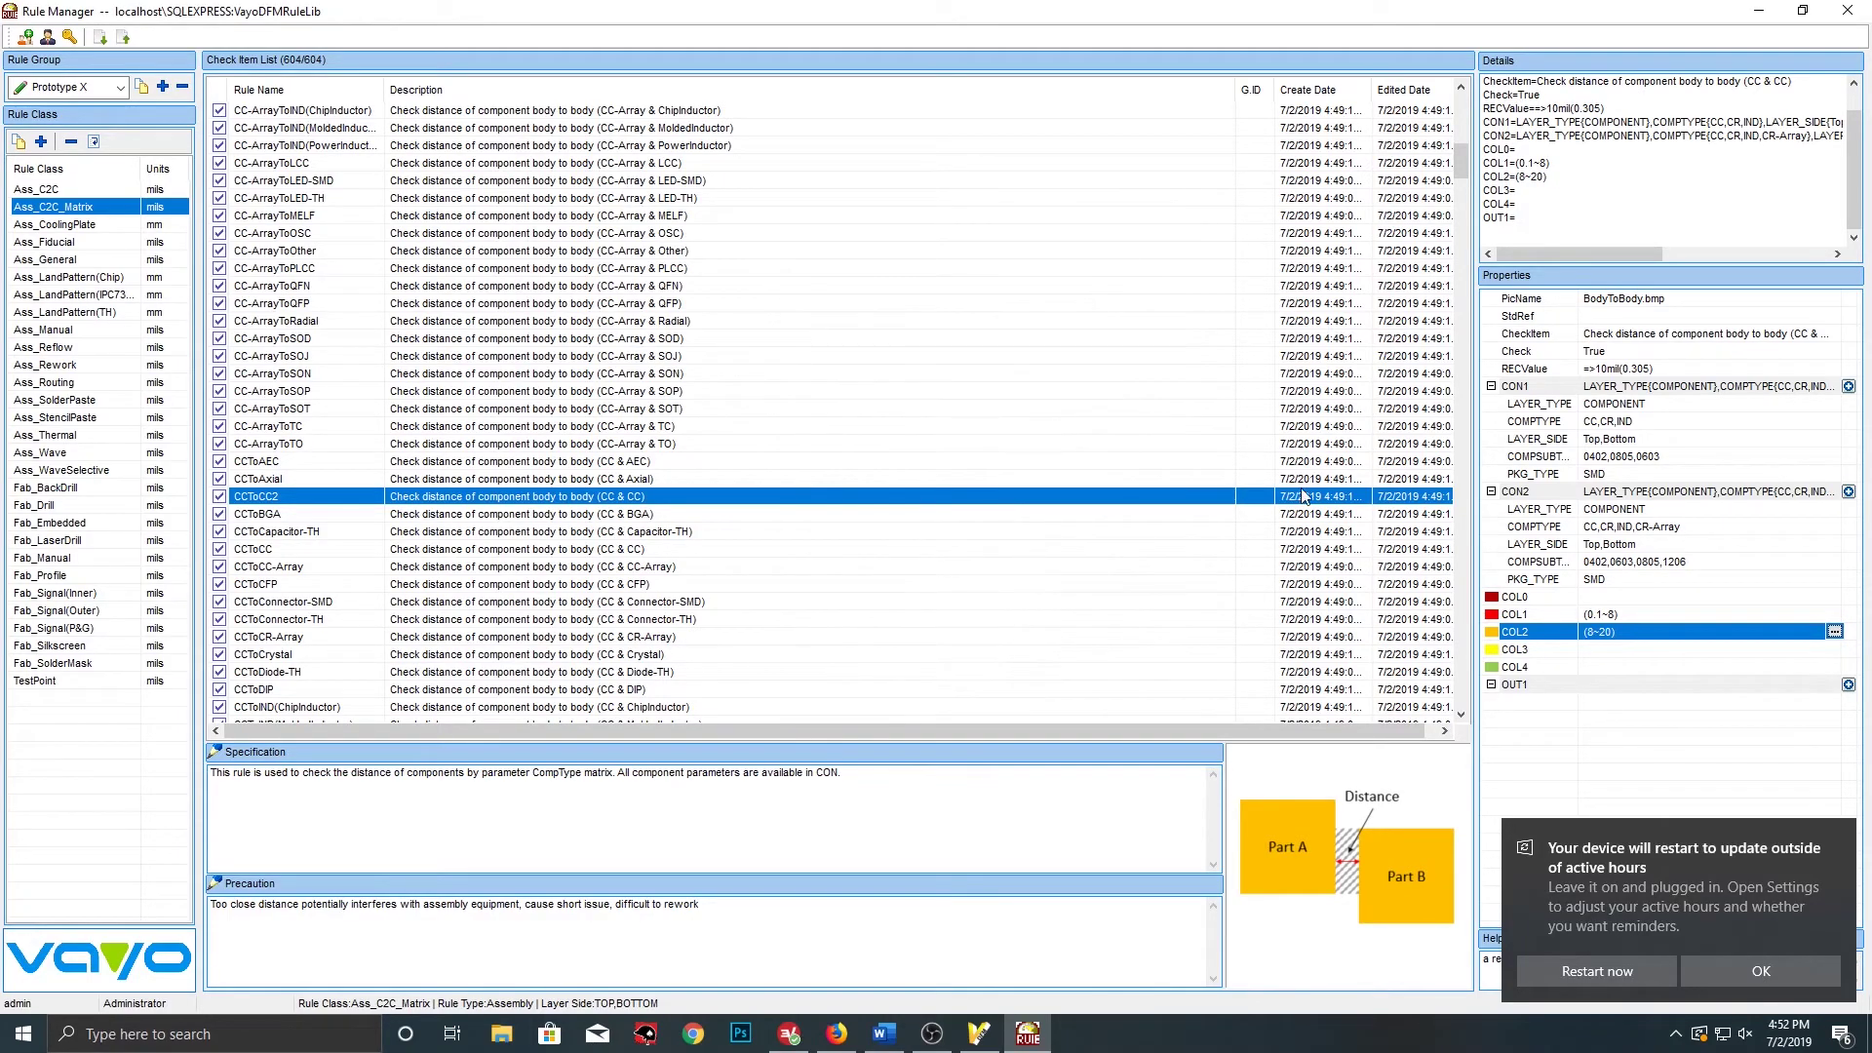